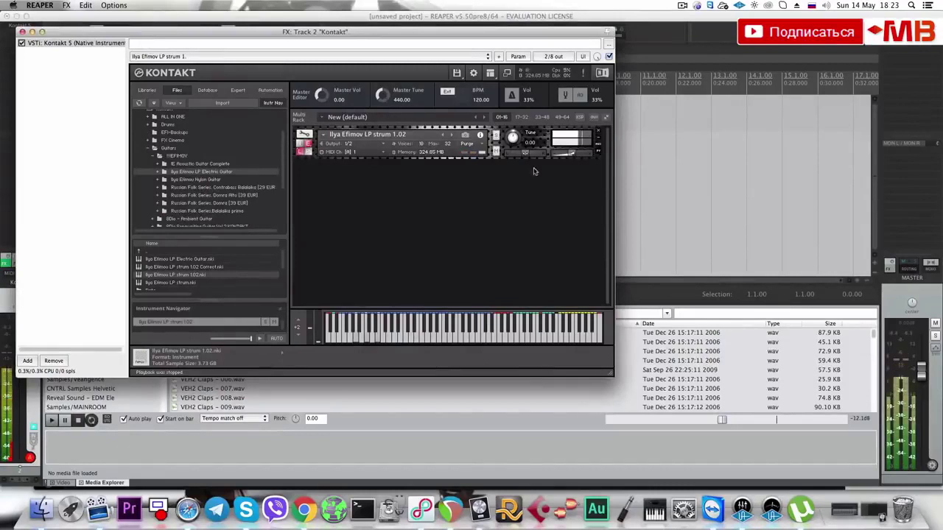
Replace the loaded guitar instrument in Kontakt with Ilya Efimov LP strum.nki from the LP Electric Guitar folder.
left_click(599, 131)
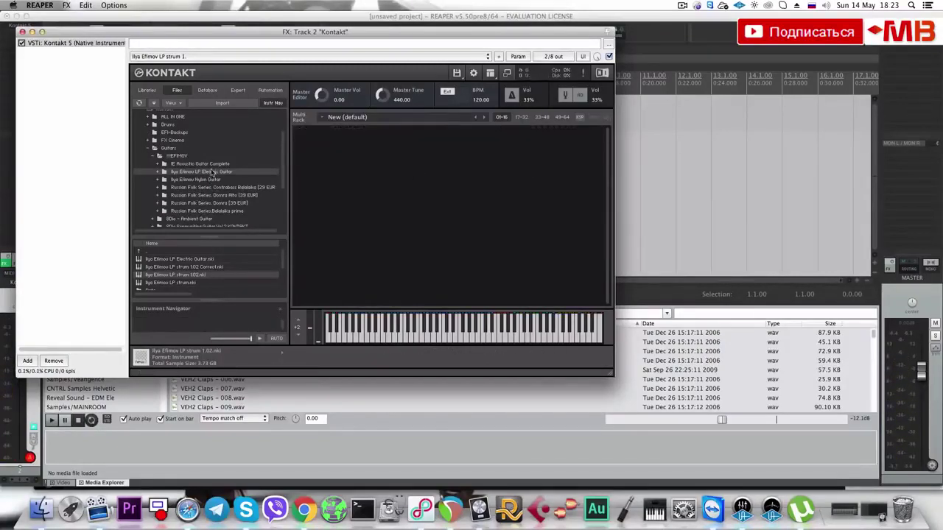
left_click(210, 163)
left_click(213, 179)
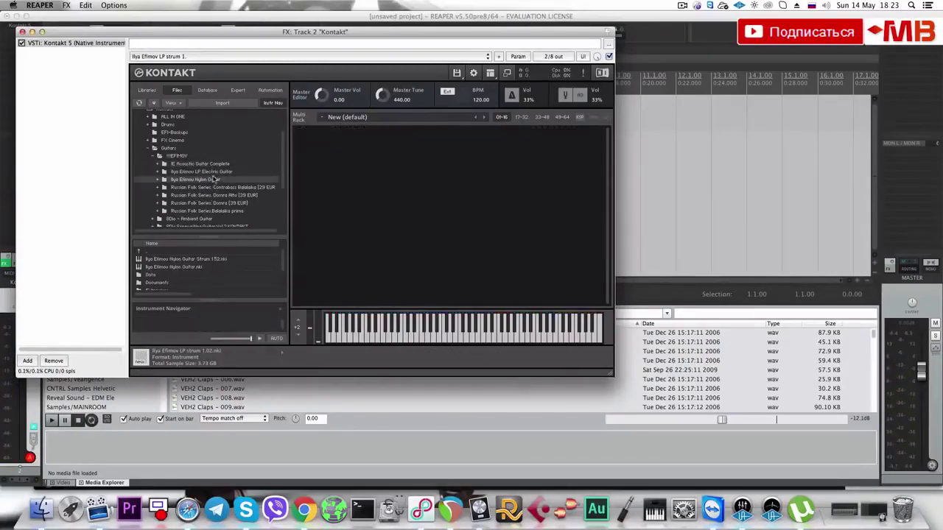
left_click(214, 172)
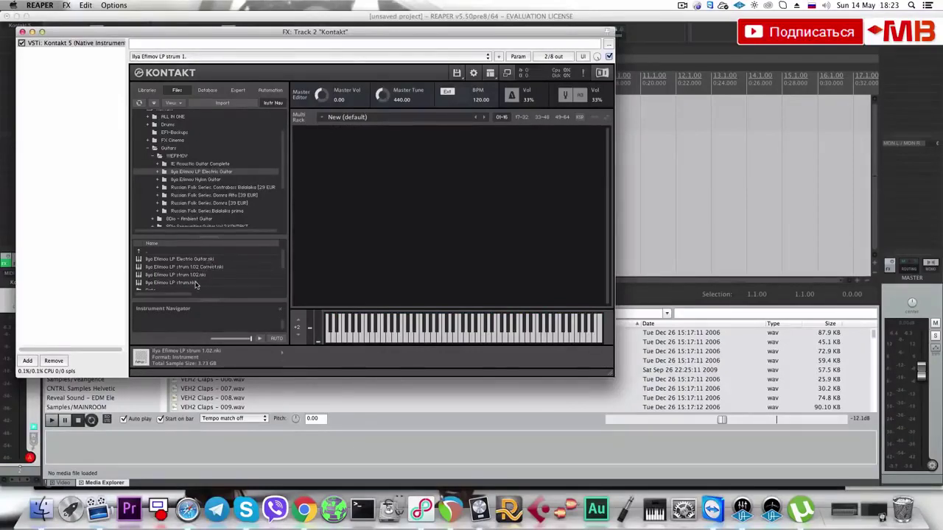
double_click(195, 283)
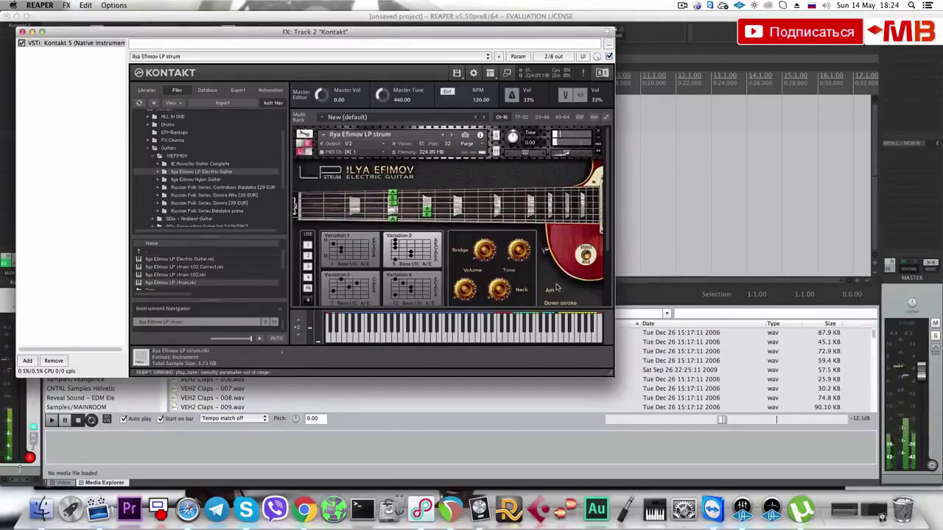
Switch the LP strum guitar from Pattern mode to Strum mode and close the plugin window.
scroll(545, 268, "down", 3)
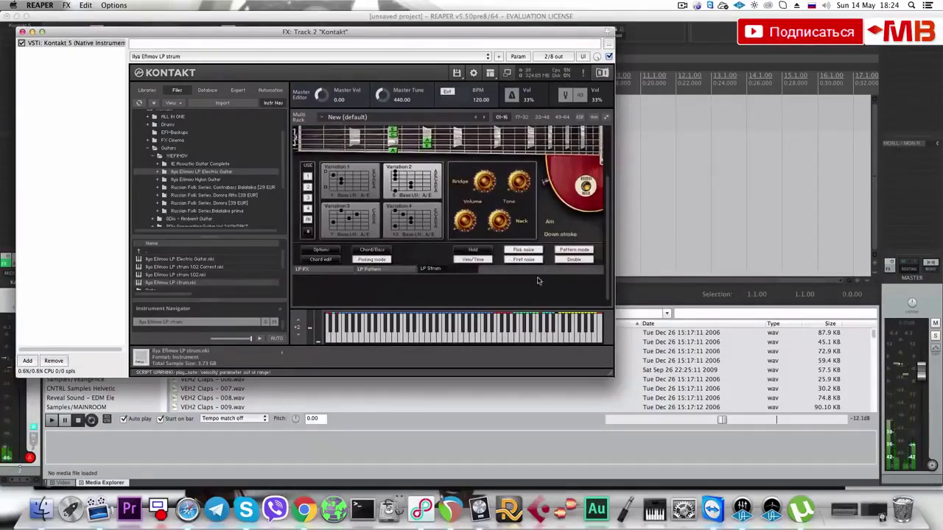
left_click(569, 251)
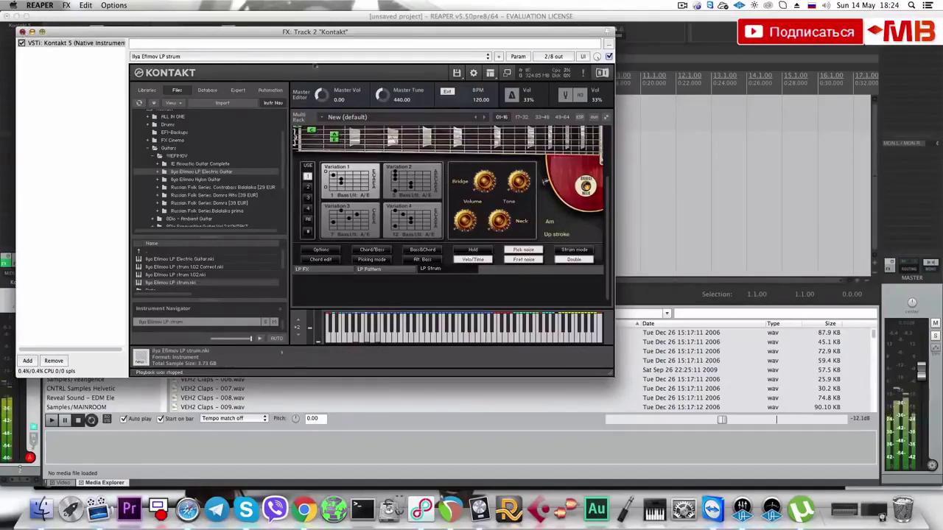
key("Escape")
Capture the played guitar chord as a short MIDI item at 2.1.00 on the Kontakt track and play it back.
key("space")
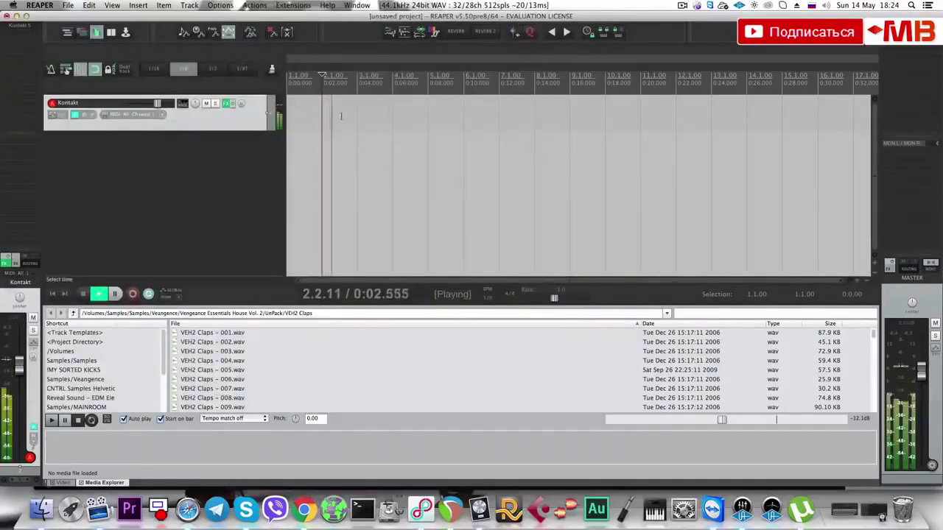
key("space")
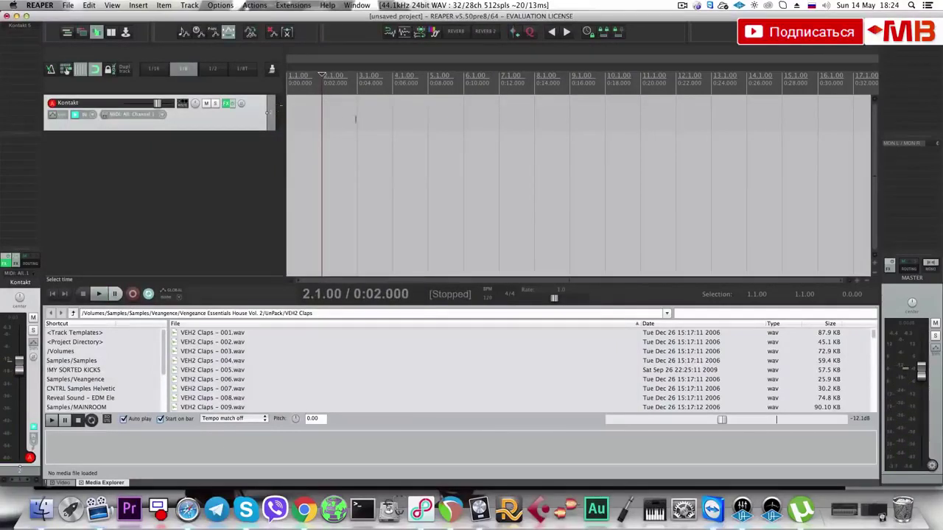
left_click_drag(343, 119, 325, 119)
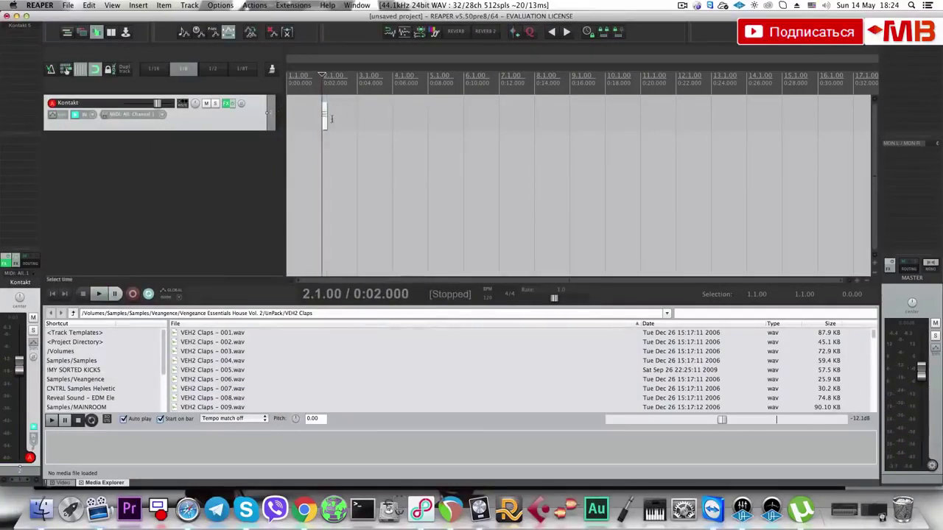
key("space")
scroll(337, 128, "up", 3)
key("space")
Add a second track below Kontakt and make a time selection from 2.1.00 to 2.3.00.
double_click(250, 157)
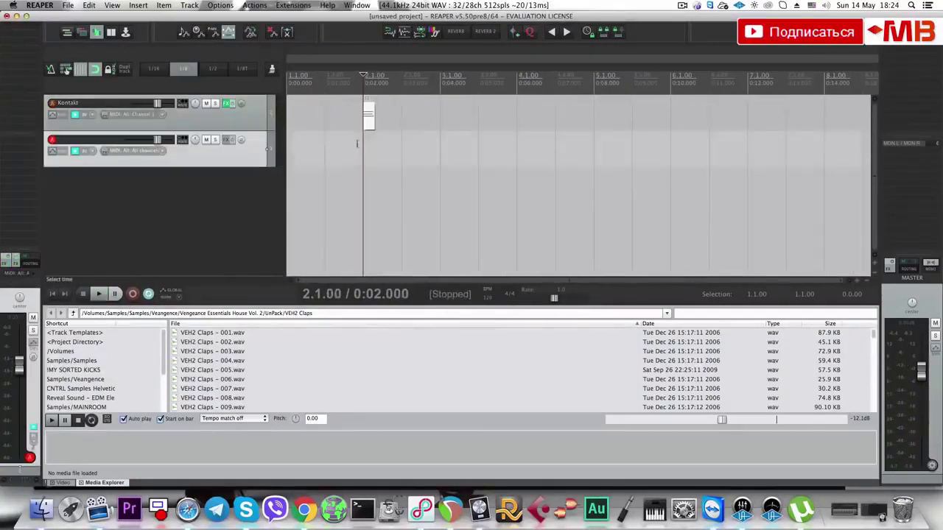
left_click(369, 125)
left_click_drag(365, 145, 402, 146)
left_click(215, 169)
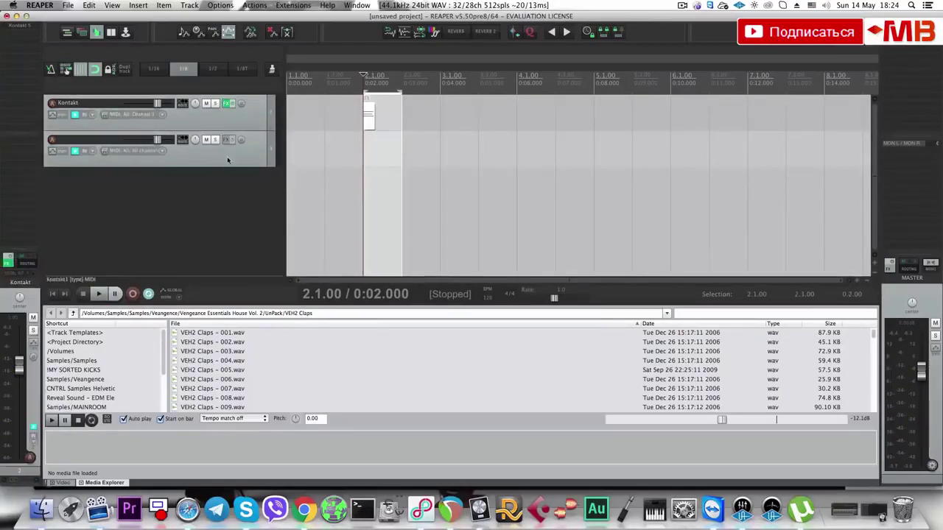
Load Massive on the new track and set its OSC1 wavetable to Bender.
left_click(227, 156)
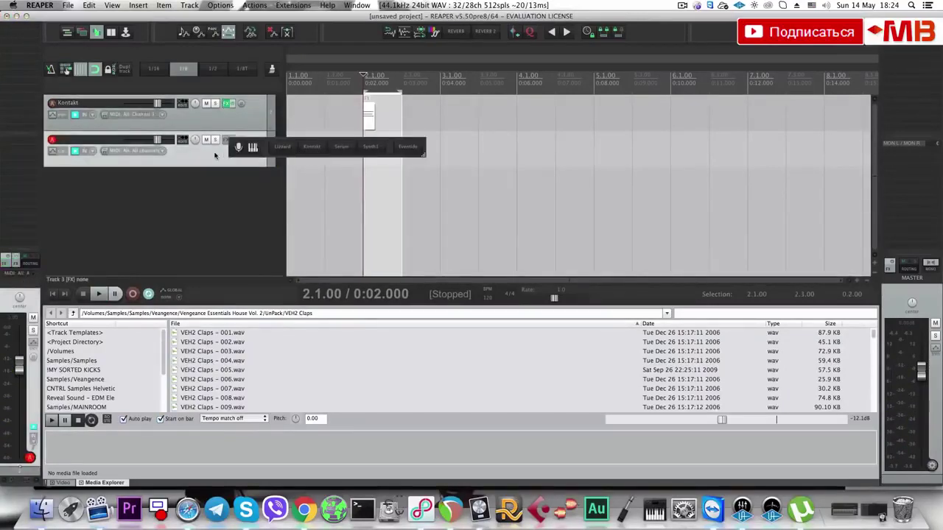
left_click(254, 149)
left_click(189, 99)
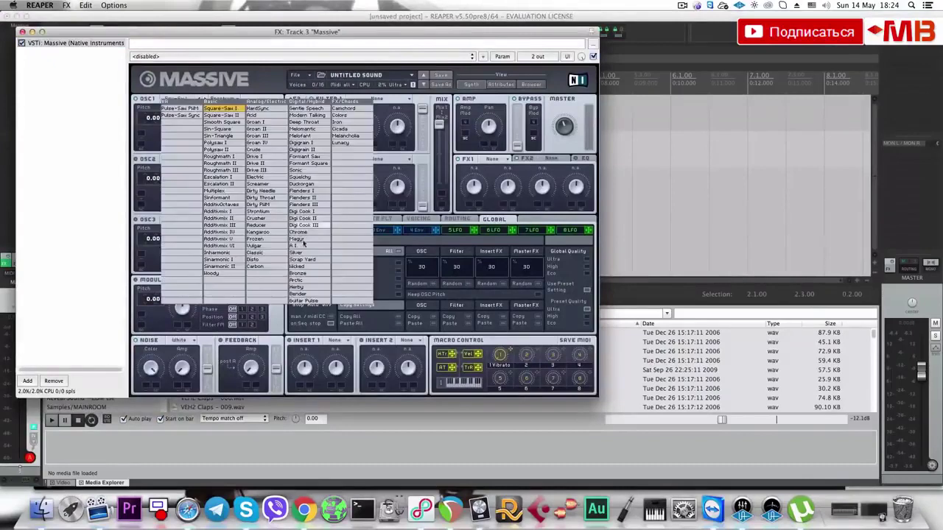
left_click(300, 293)
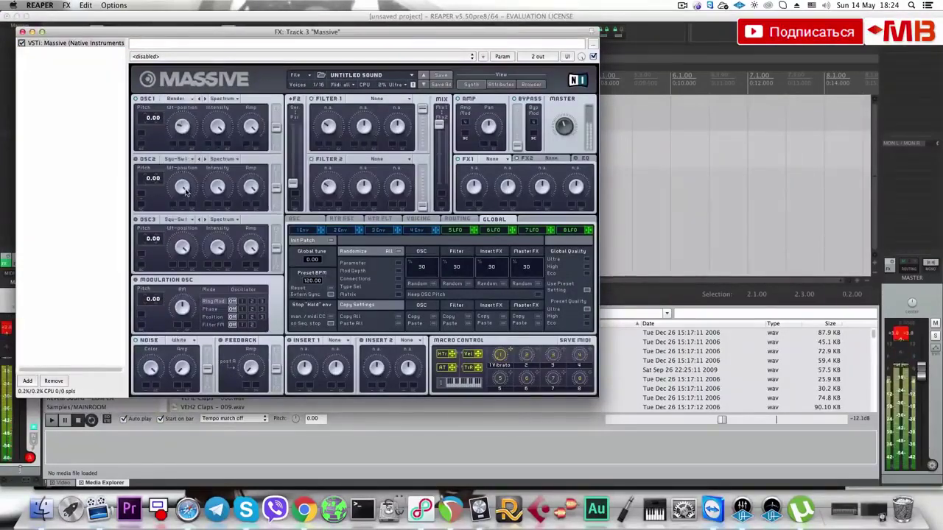
left_click(23, 32)
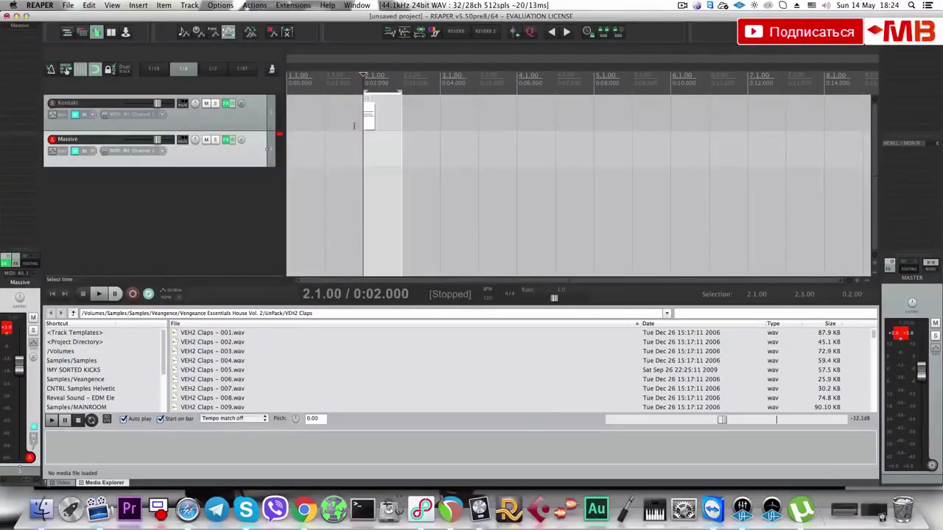
Audition the LP strum guitar in the Kontakt track's instrument window.
left_click(368, 120)
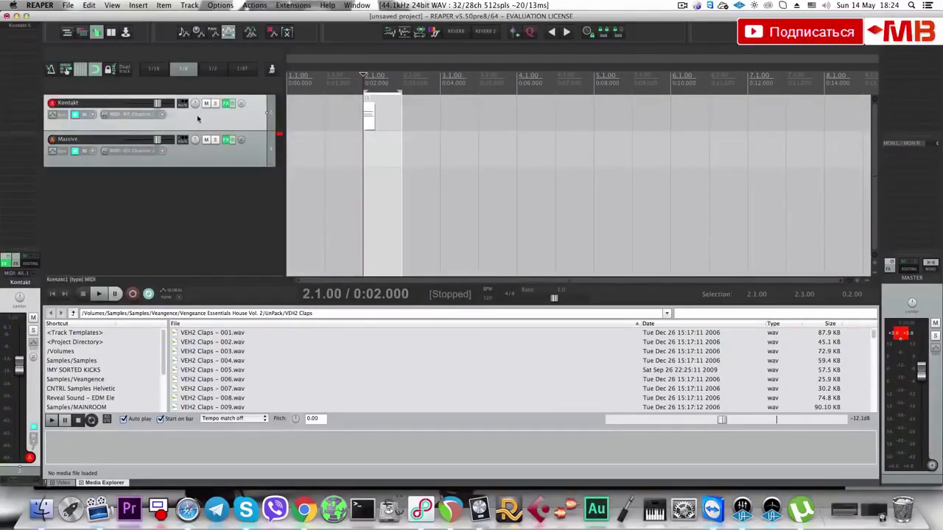
left_click(228, 103)
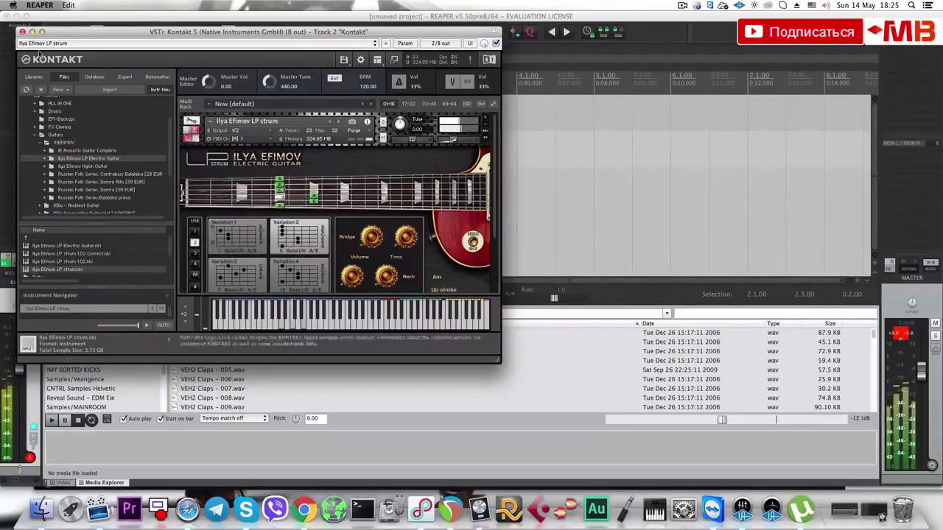
left_click(22, 31)
Play back the guitar MIDI item and try to copy it to the Massive track.
left_click(367, 138)
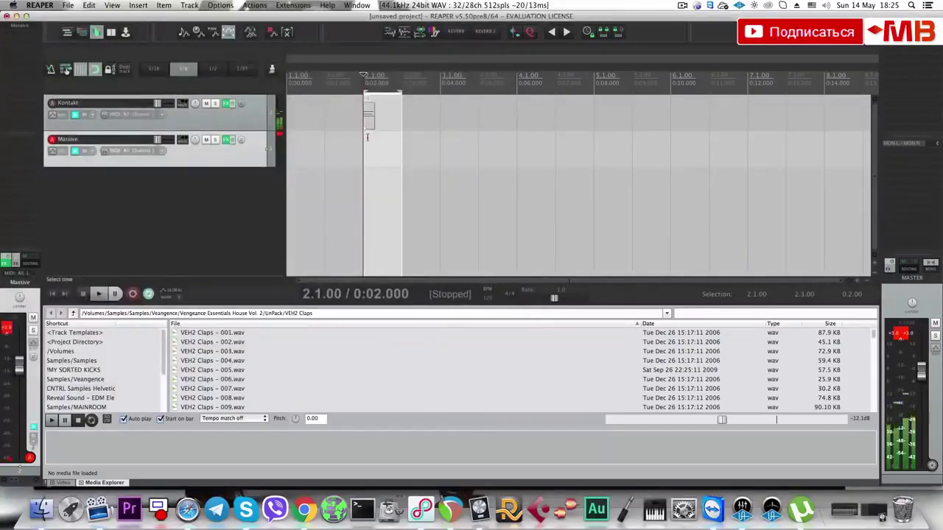
left_click(368, 124)
key("space")
key("space")
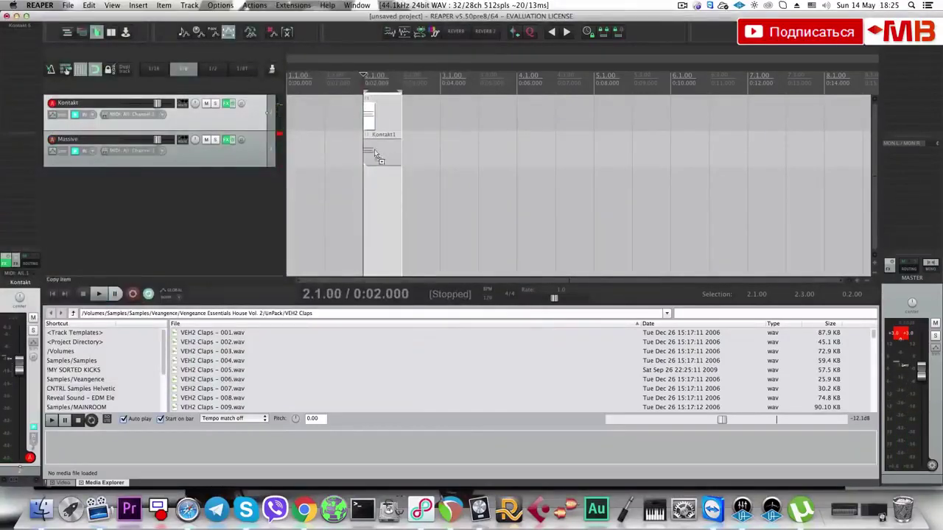
left_click(366, 151)
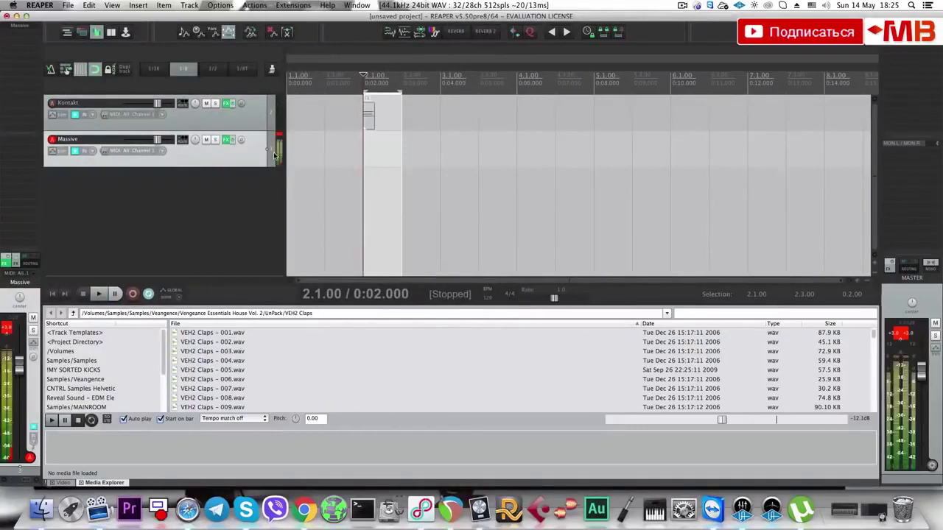
Capture the notes played on the Massive track as a MIDI item and cut away everything before 2.1.00.
key("space")
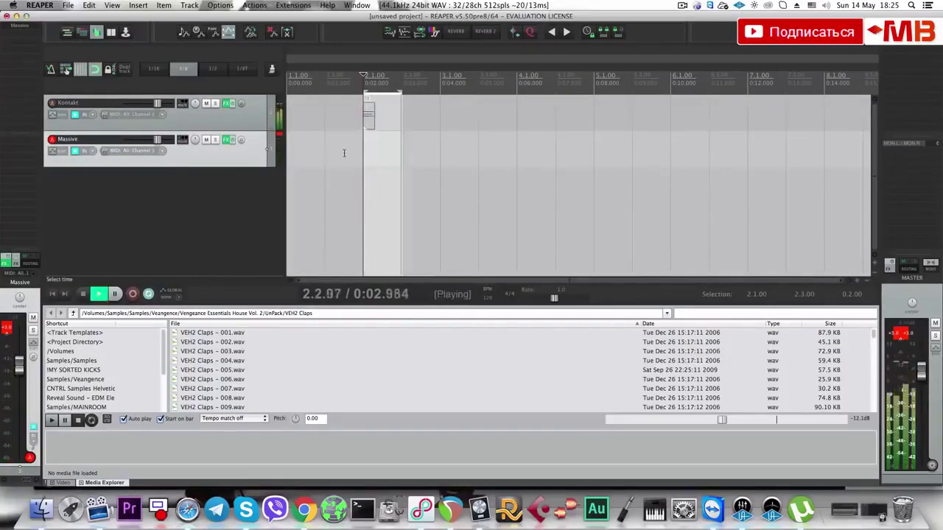
key("space")
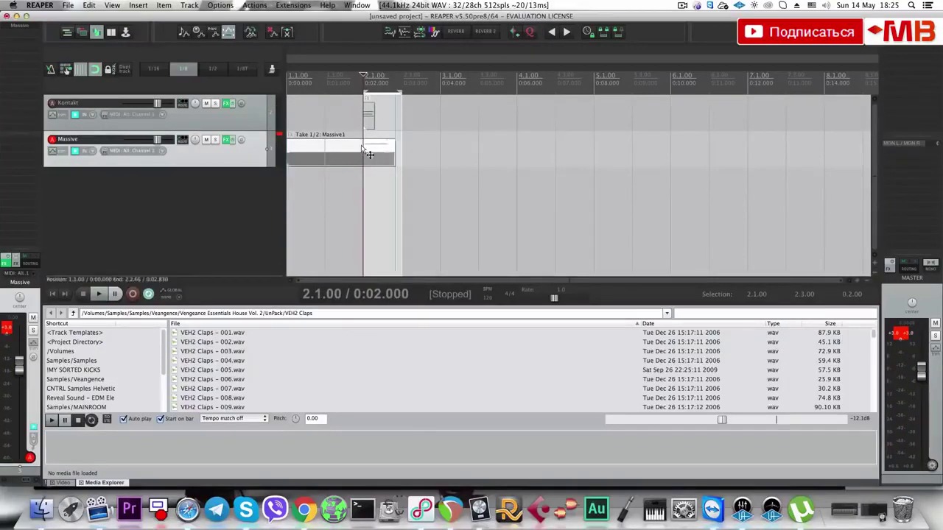
key("s")
left_click(341, 160)
key("Delete")
Shorten the end of the Massive item and play it back together with the guitar item.
left_click(379, 148)
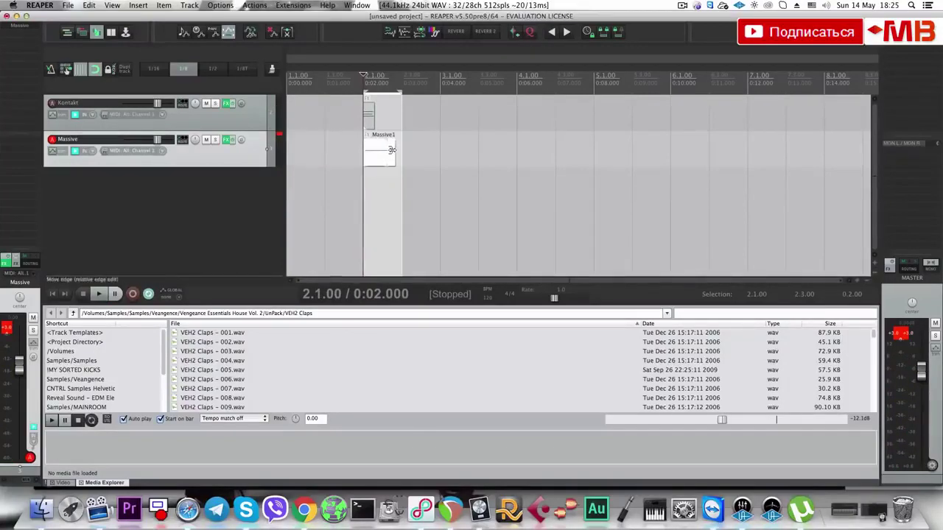
key("space")
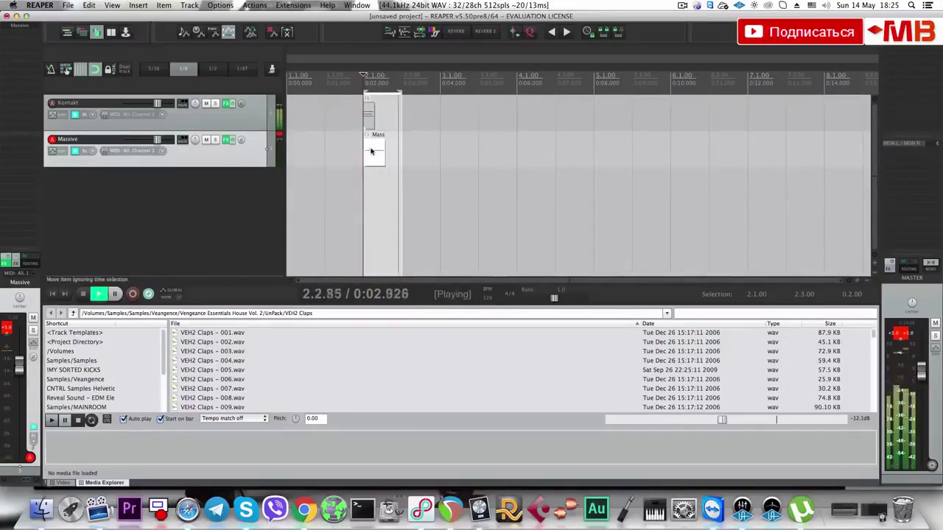
key("space")
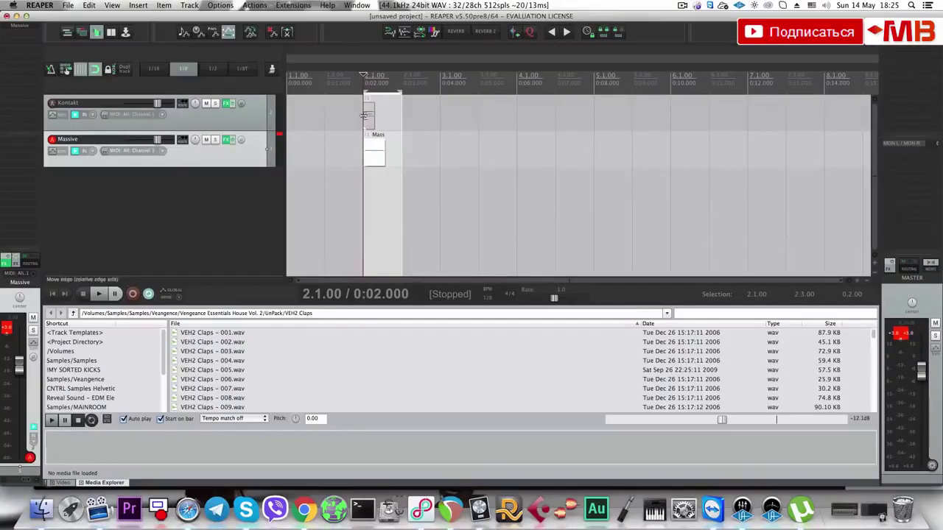
Switch the LP strum guitar on the Kontakt track to chord Variation 3 and audition its strums.
left_click(251, 115)
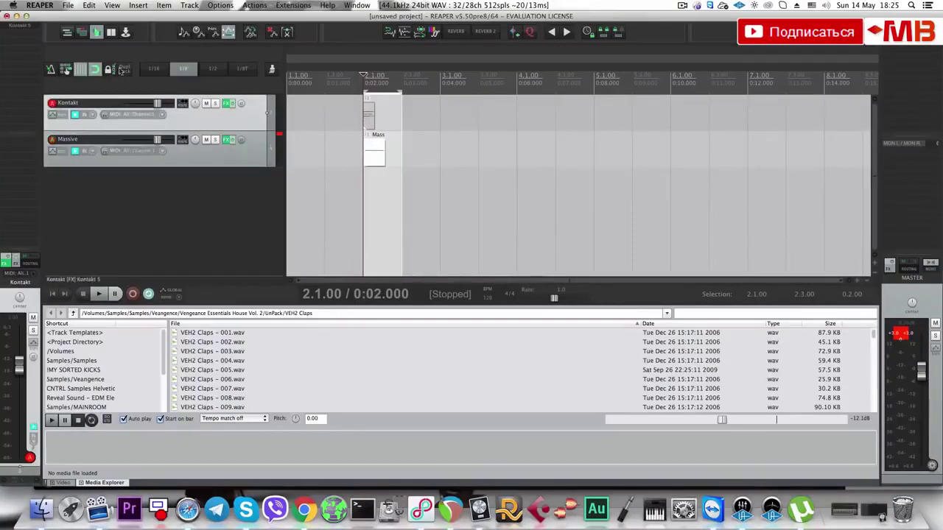
left_click(24, 25)
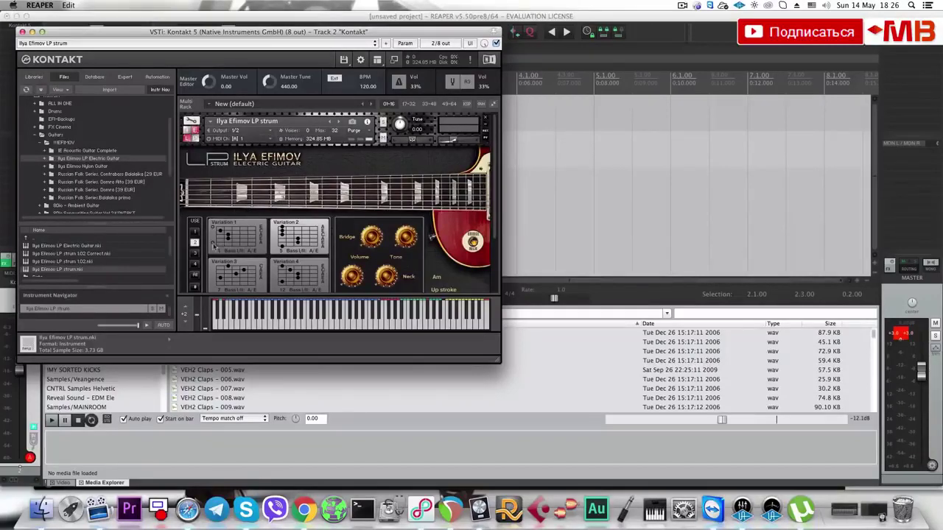
left_click(196, 251)
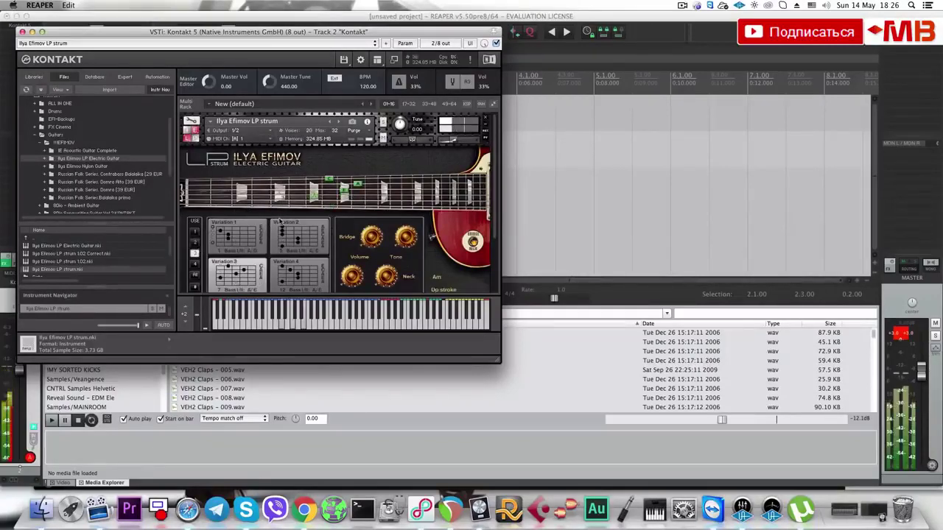
left_click(195, 243)
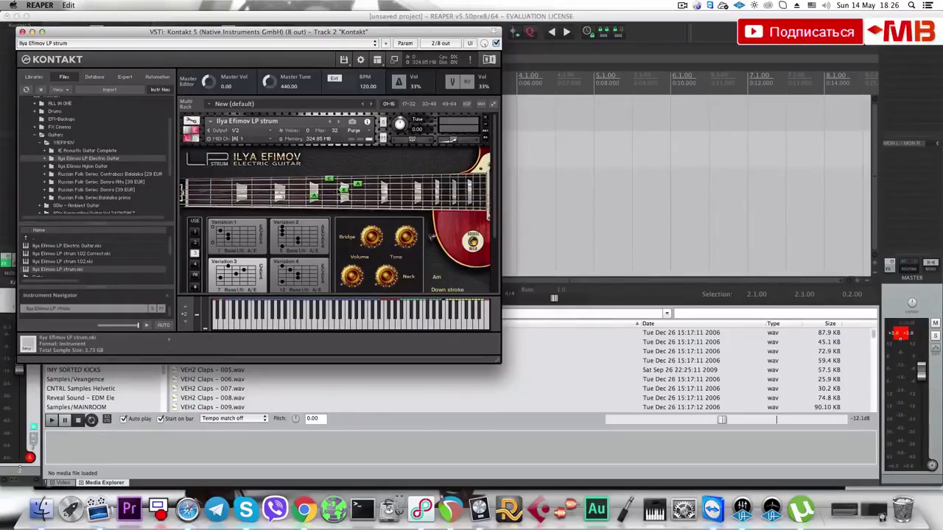
left_click(22, 32)
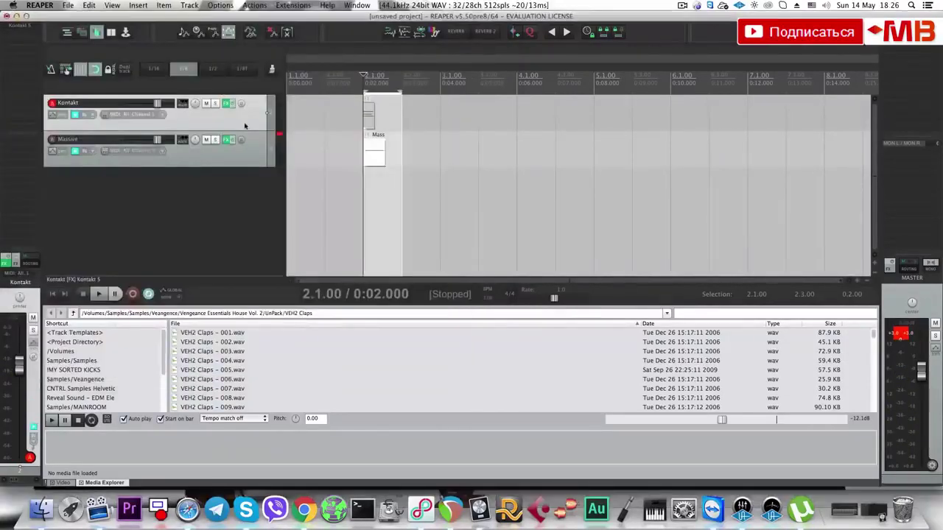
Play back the project and raise the volume of the Kontakt and Massive tracks together.
key("space")
key("space")
left_click(239, 124, "shift")
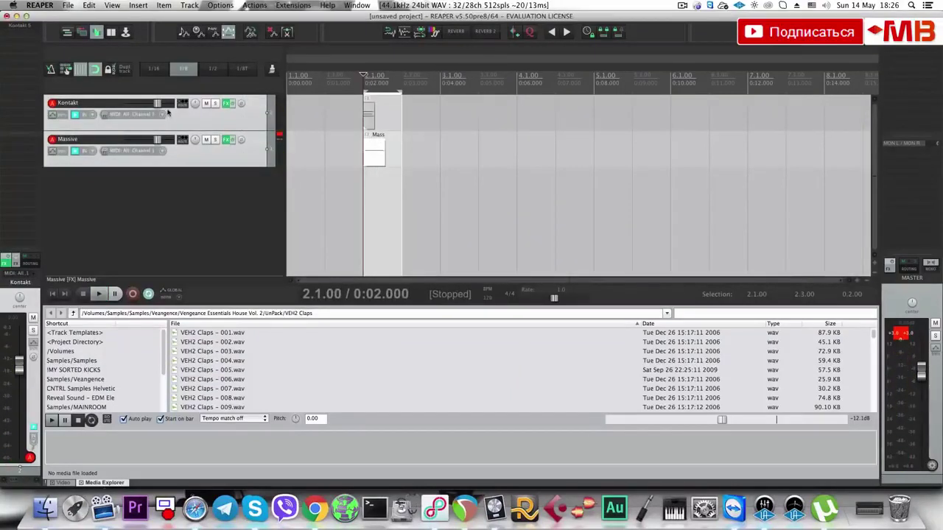
left_click_drag(158, 103, 163, 103)
left_click(232, 188)
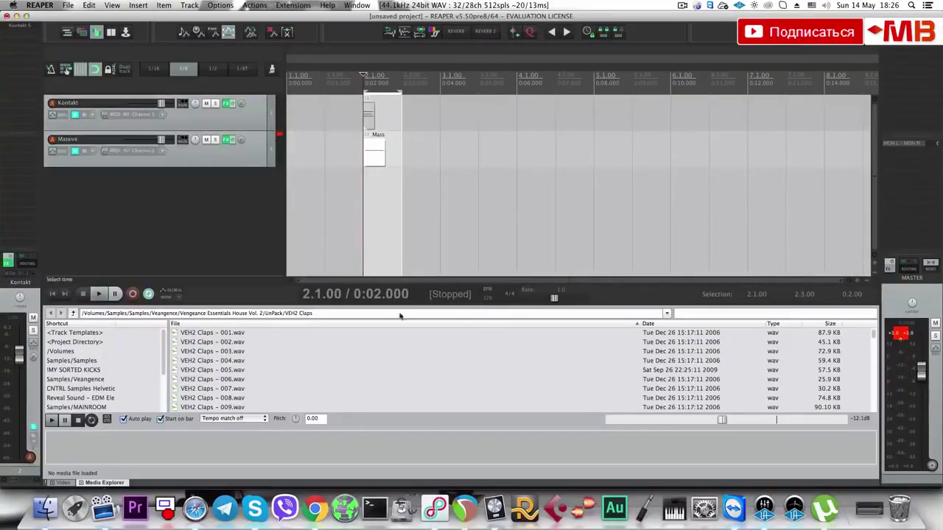
Delete the Massive and Kontakt tracks from the project.
left_click(244, 157)
key("Delete")
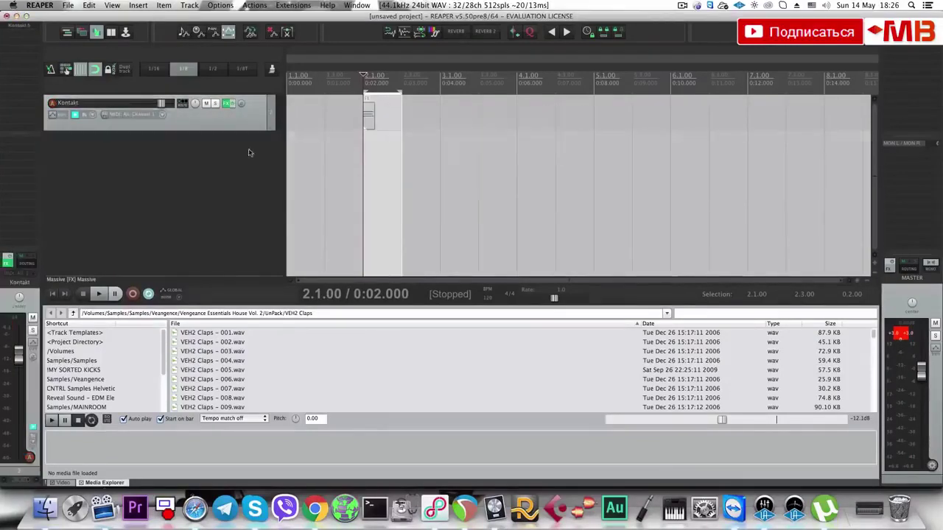
left_click(249, 137)
key("Delete")
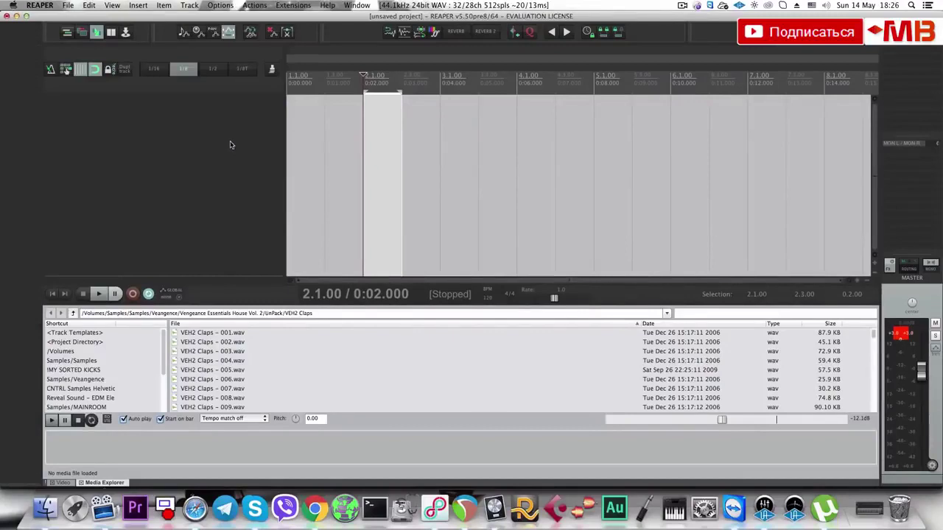
Add a new empty track and hide the docked Media Explorer.
double_click(231, 134)
key("alt+d")
key("Escape")
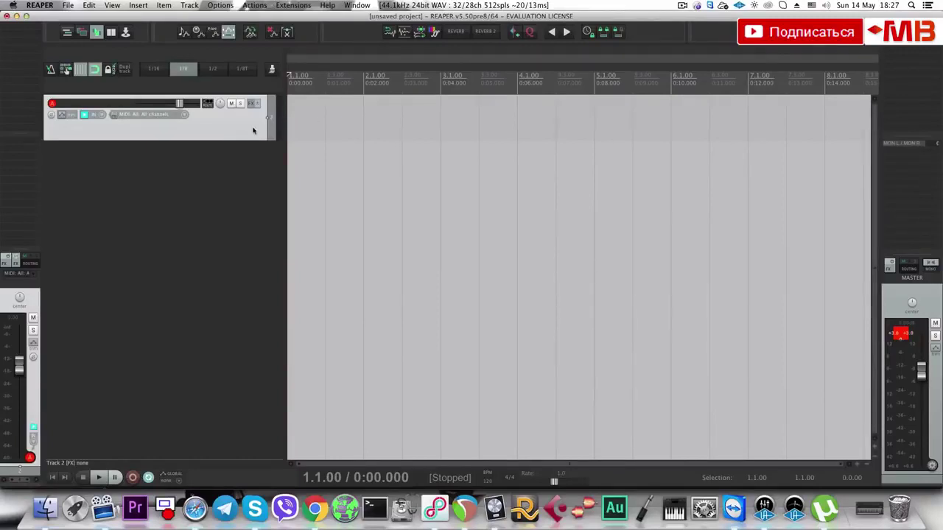
Load the Lounge Lizard EP-4 electric piano onto the empty track as the Lizzard instrument.
key("t")
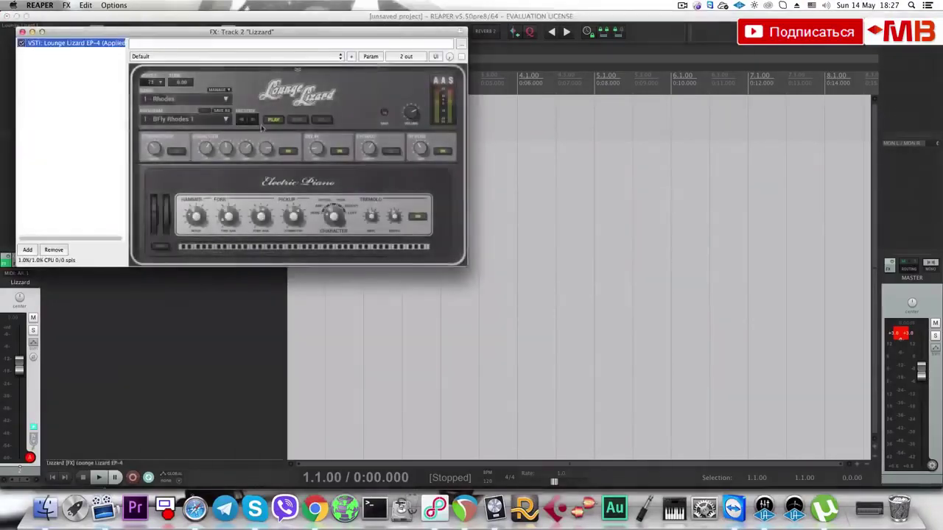
left_click(24, 32)
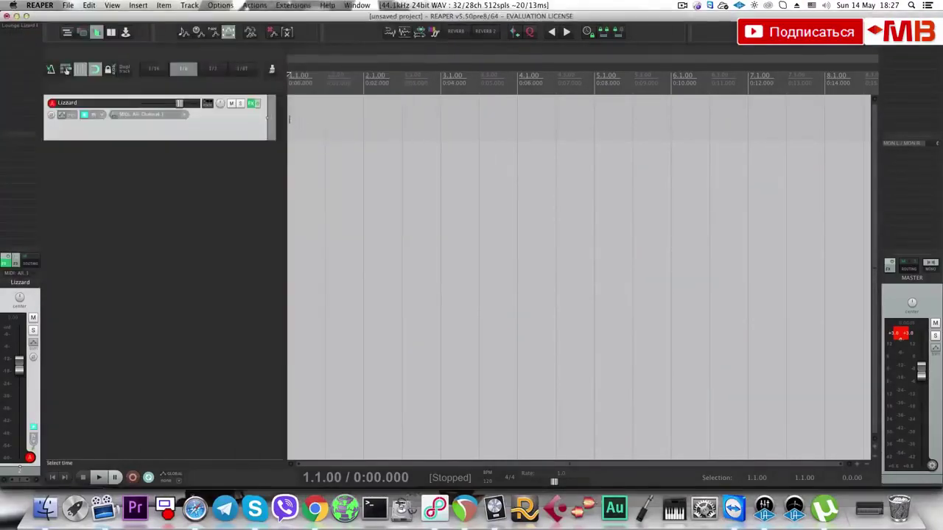
left_click_drag(289, 119, 353, 126)
left_click(312, 130)
key("Delete")
Play a chord on the Lizzard track from bar 2, capture it as a MIDI item and move that item to bar 3.
left_click(374, 122)
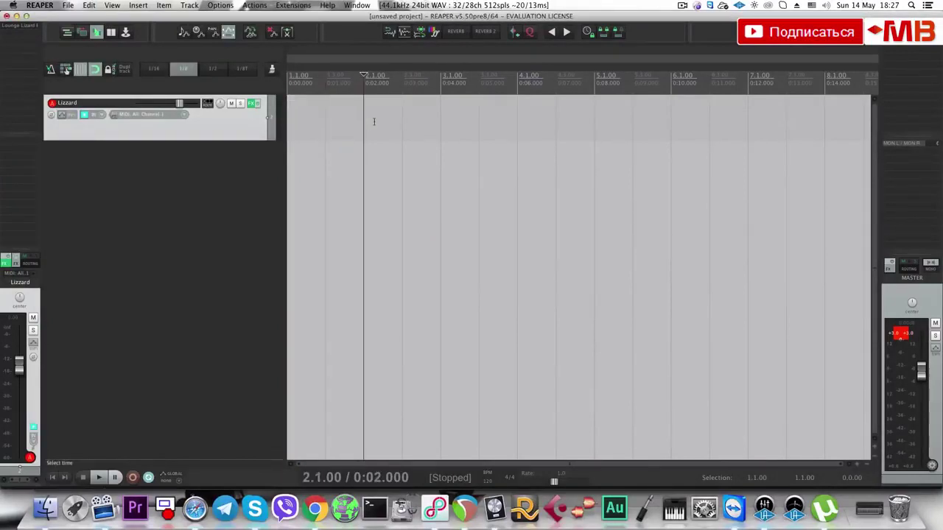
key("space")
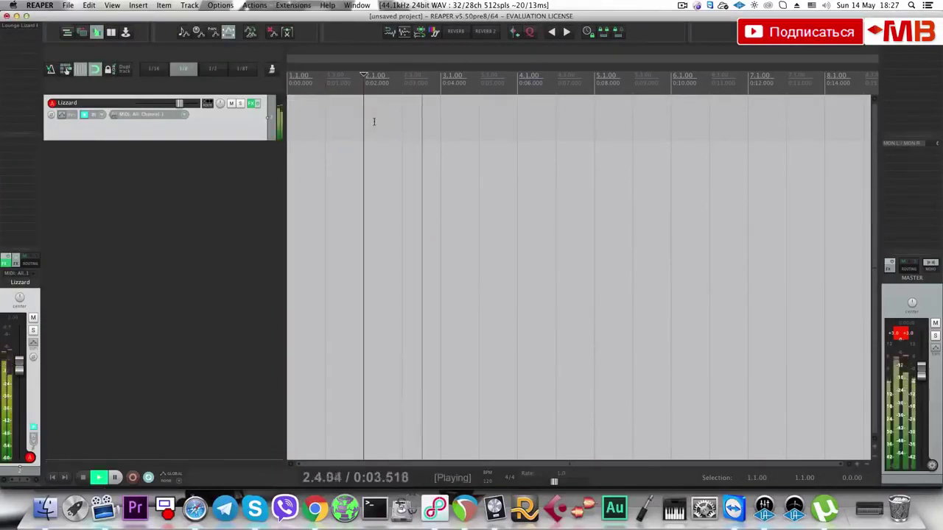
key("space")
key("shift+r")
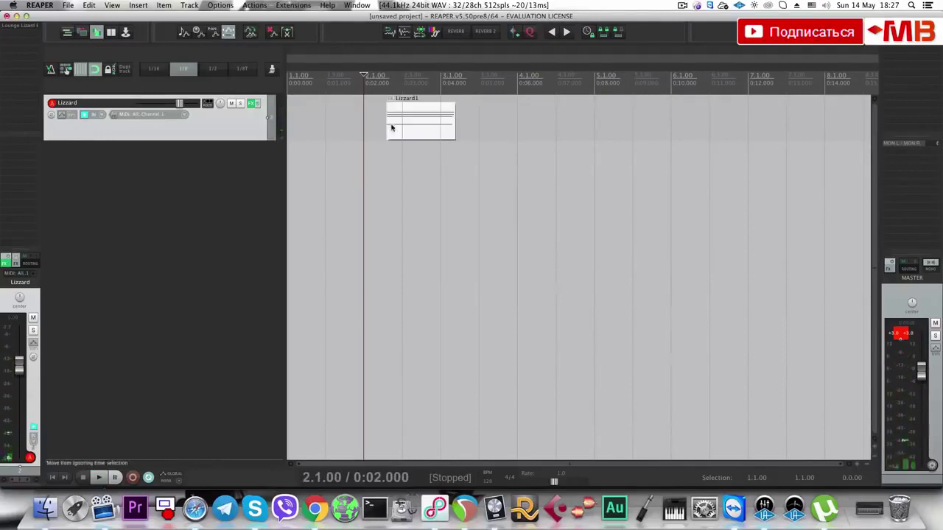
left_click_drag(391, 128, 486, 122)
Add a second track with Massive below Lizzard and set its first oscillator to the Bender wavetable.
double_click(240, 176)
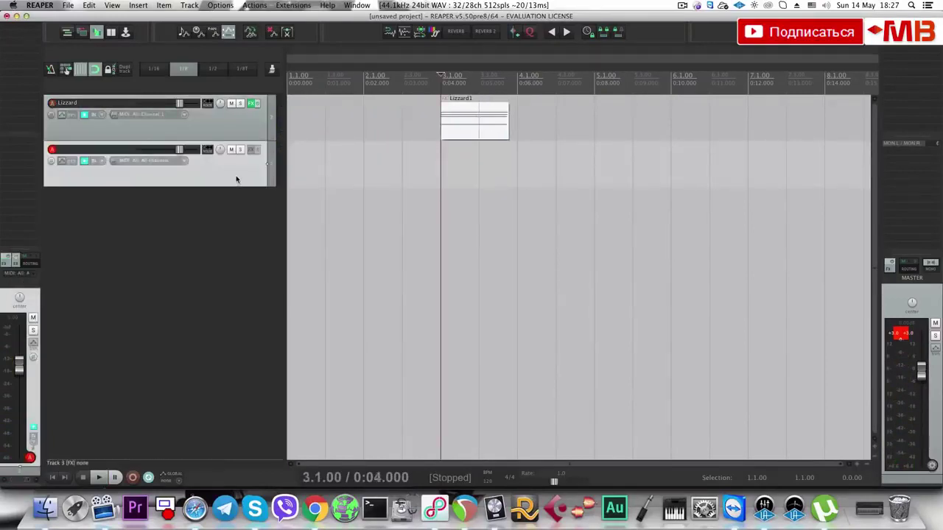
left_click(257, 160)
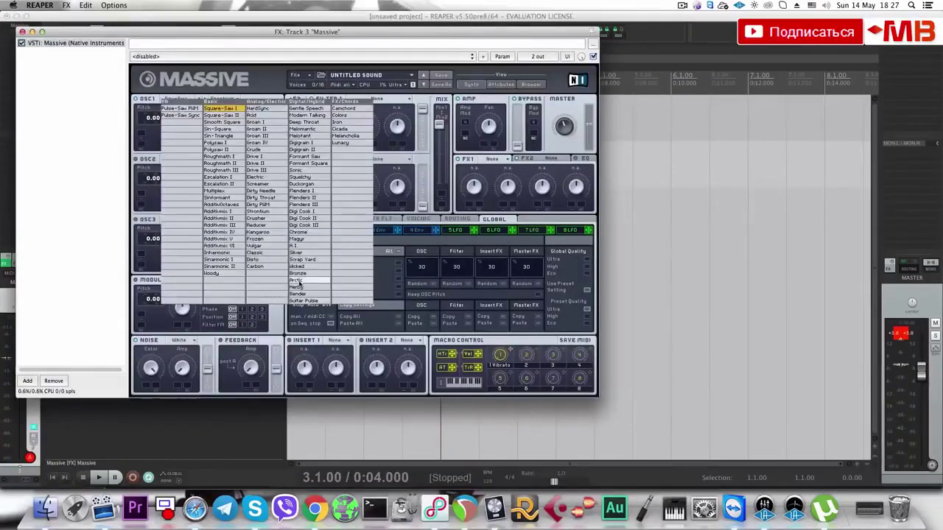
left_click(307, 297)
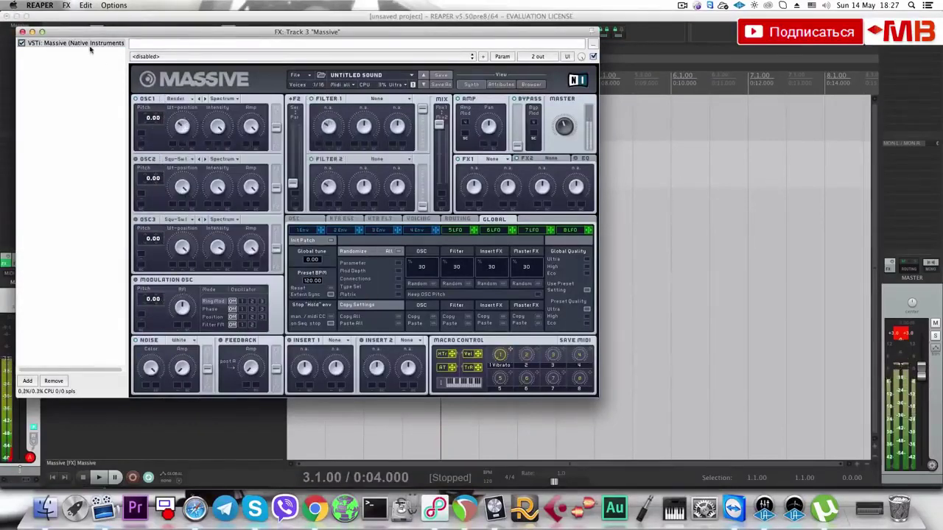
left_click(22, 32)
Play a Massive note along with the Lizzard chord and capture it as a MIDI item at bar 3.
left_click(402, 174)
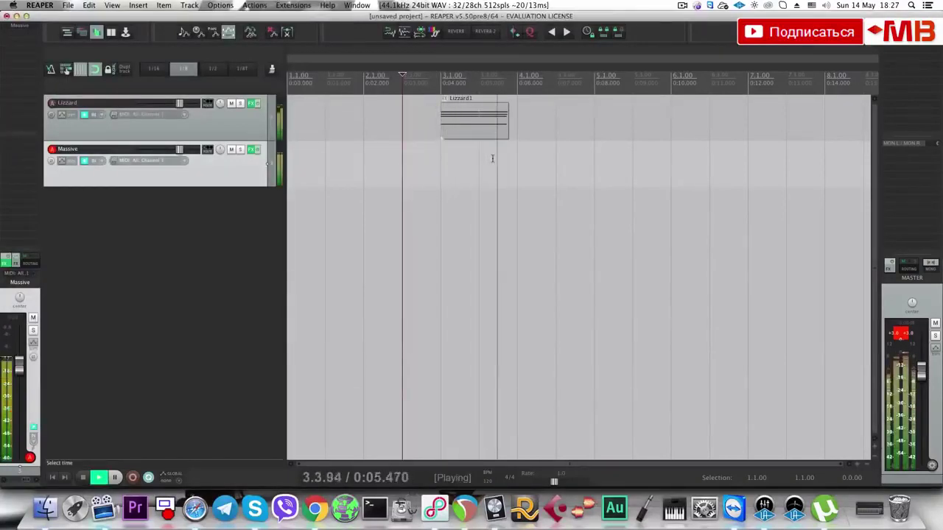
key("space")
left_click_drag(442, 165, 508, 166)
Examine the captured notes of the Lizzard and Massive items in the MIDI editor.
double_click(471, 116)
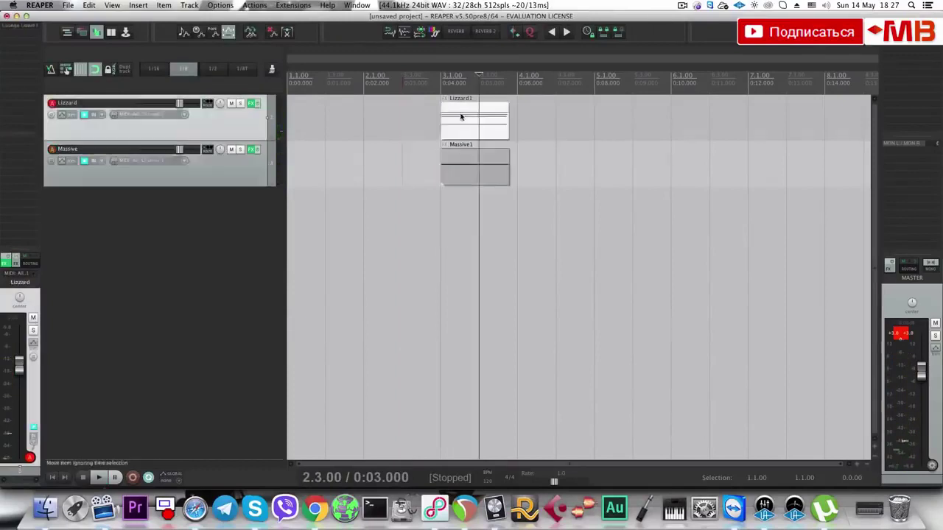
left_click_drag(263, 303, 264, 148)
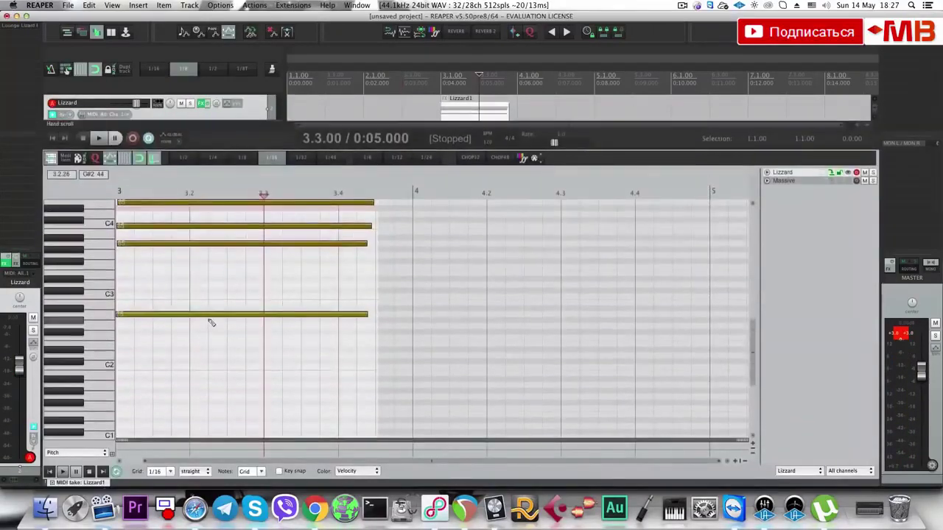
scroll(154, 251, "up", 1)
key("Escape")
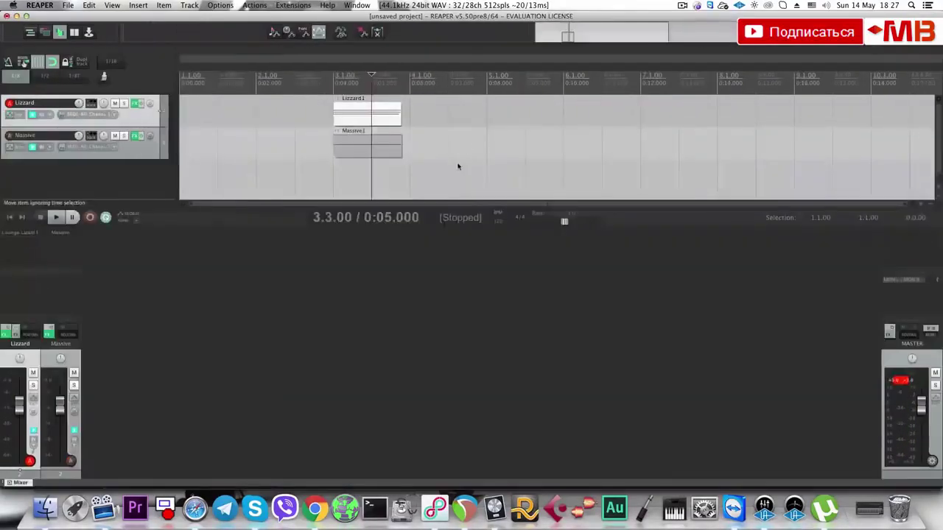
double_click(350, 149)
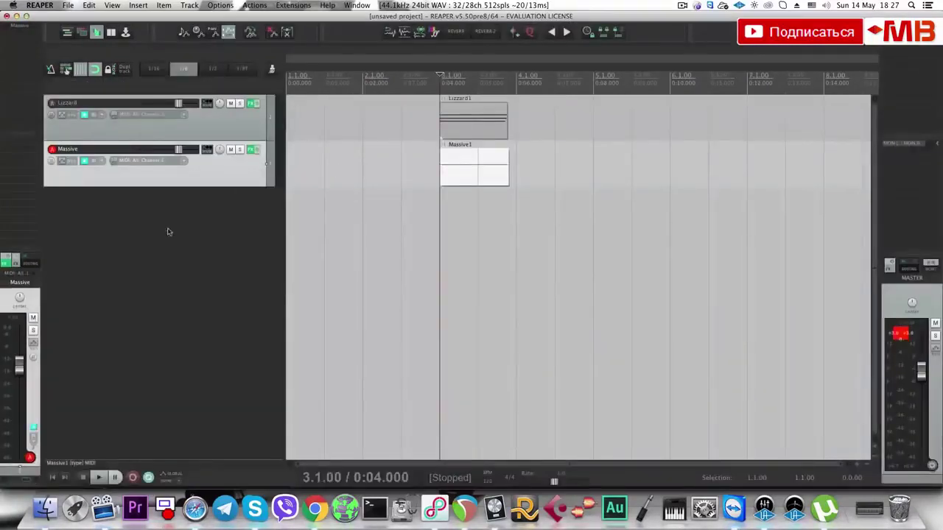
Add a third track with Omnisphere and filter its patches to the Pads + Strings category.
double_click(220, 219)
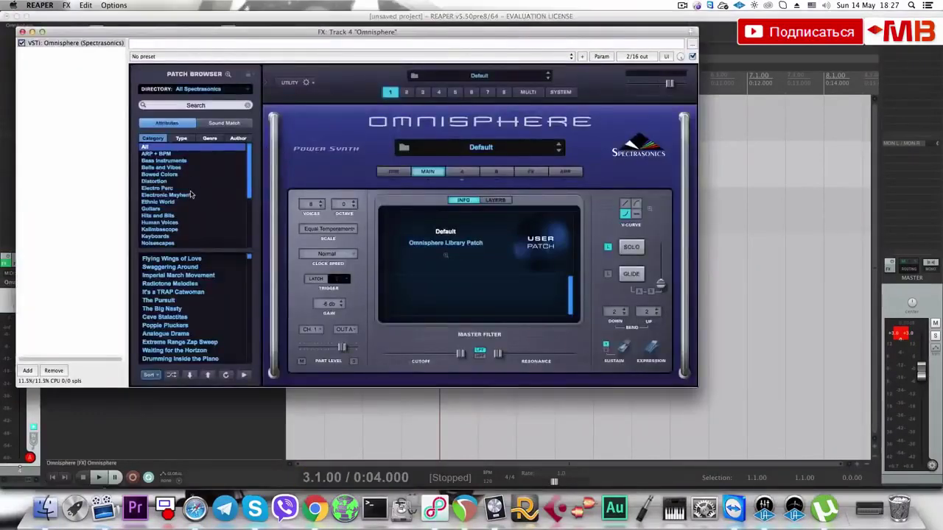
scroll(190, 199, "down", 2)
left_click(175, 237)
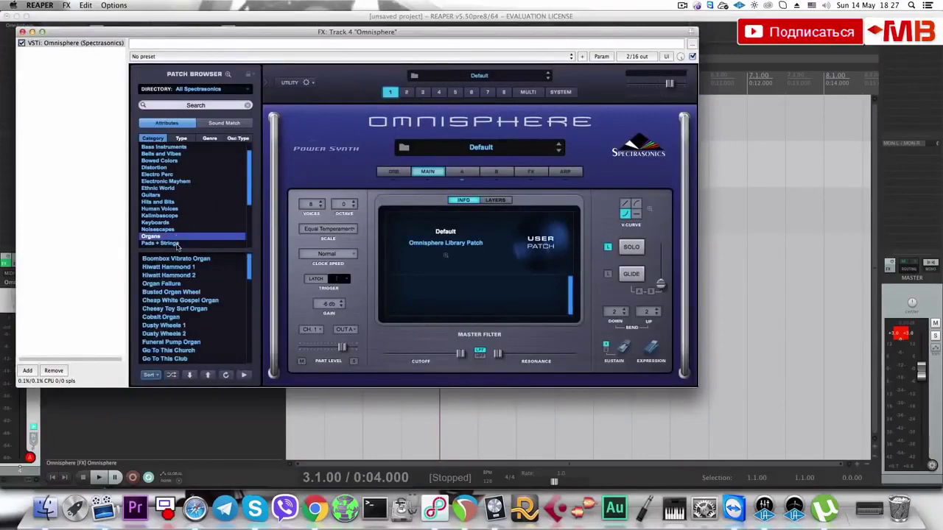
left_click(179, 243)
Narrow the Omnisphere patches to the Soft and Warm type and load Dark Fast Super JX.
left_click(458, 151)
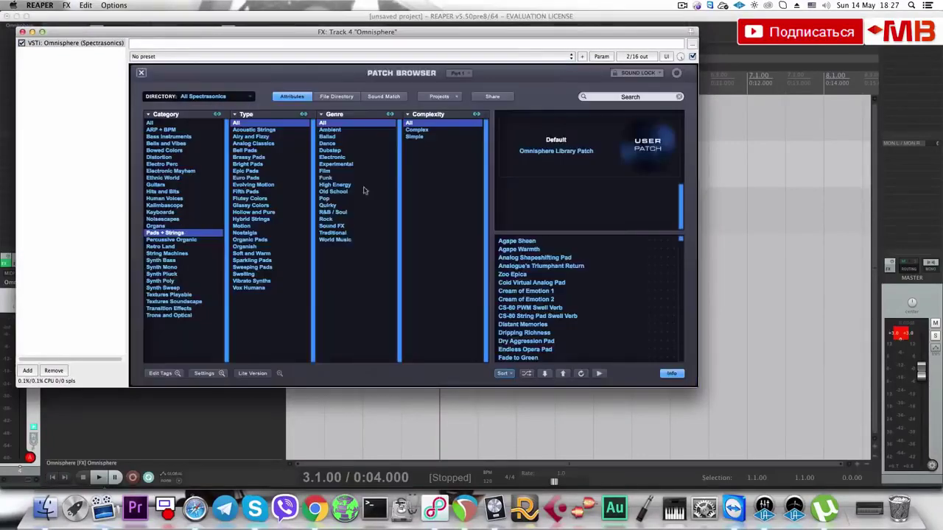
left_click(250, 240)
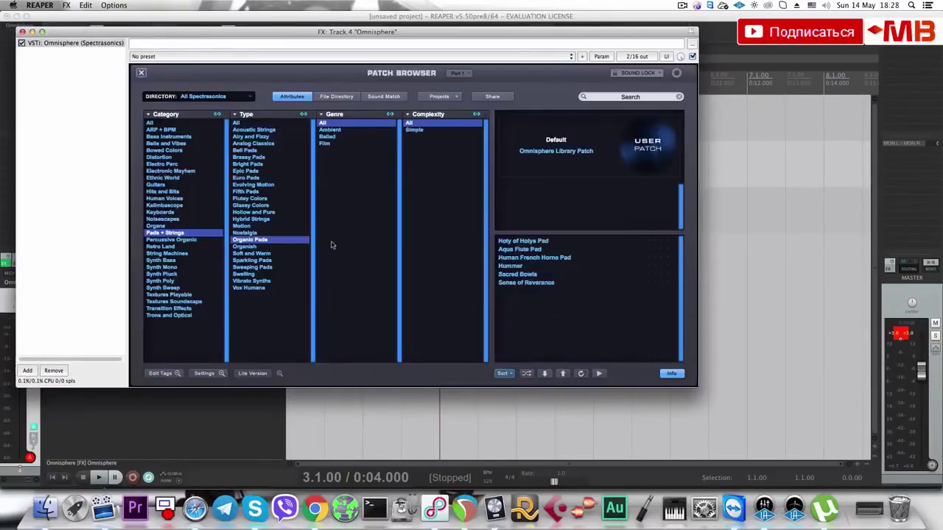
left_click(269, 254)
left_click(551, 326)
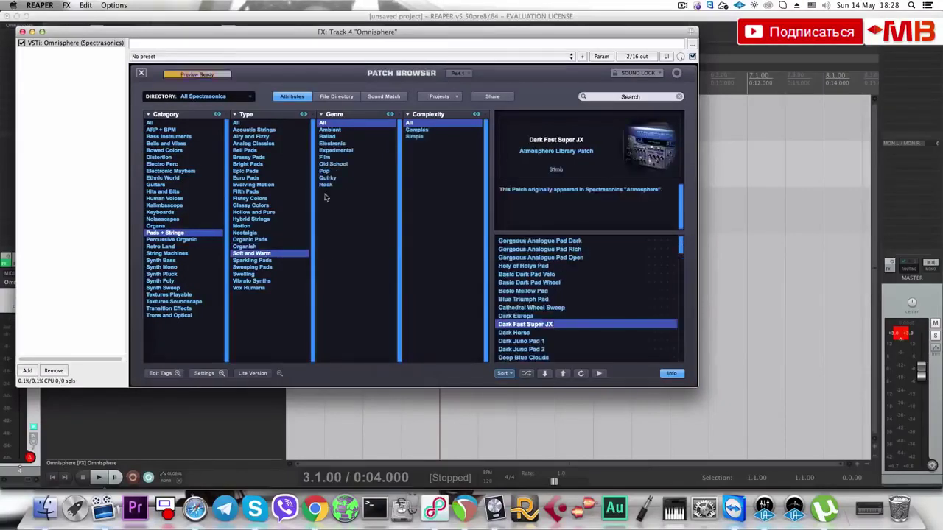
left_click(22, 32)
Set a time selection over bar 3 and play back the Lizzard and Massive items.
left_click_drag(433, 190, 527, 200)
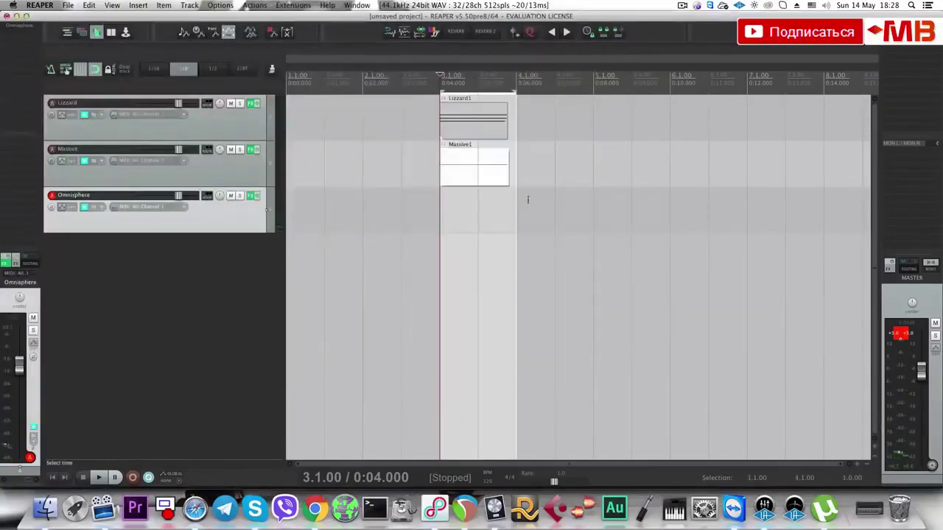
key("space")
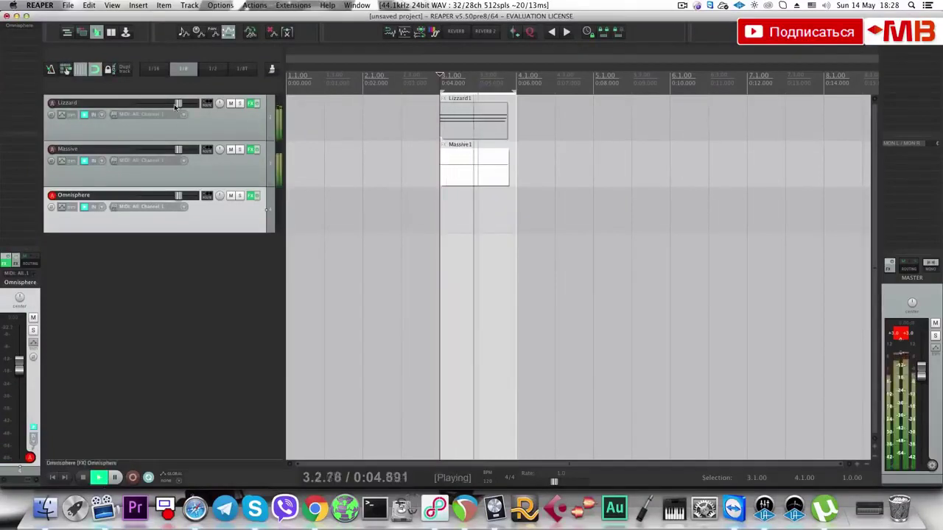
key("space")
left_click_drag(447, 205, 500, 214, "super")
left_click(464, 216)
key("Delete")
Create an empty MIDI item over bar 3 on the Omnisphere track and open it in an enlarged MIDI editor.
left_click(445, 206)
double_click(463, 209)
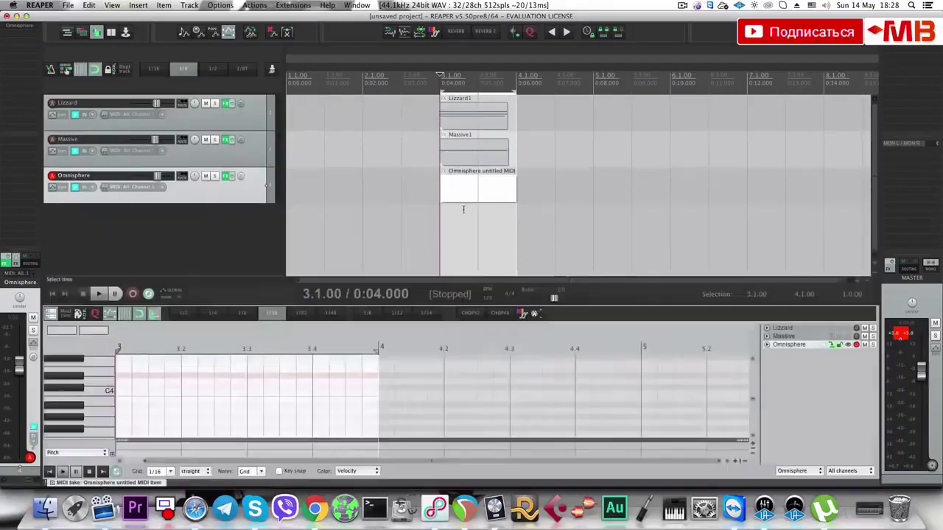
left_click_drag(268, 304, 268, 218)
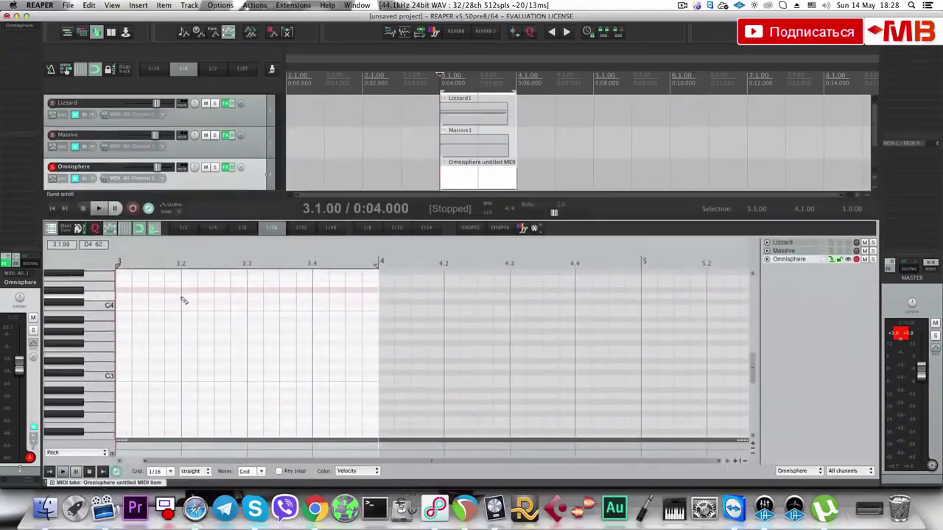
Audition pitches on the piano roll keyboard and draw a G5 note lasting the whole of bar 3.
left_click(91, 361)
left_click(101, 289)
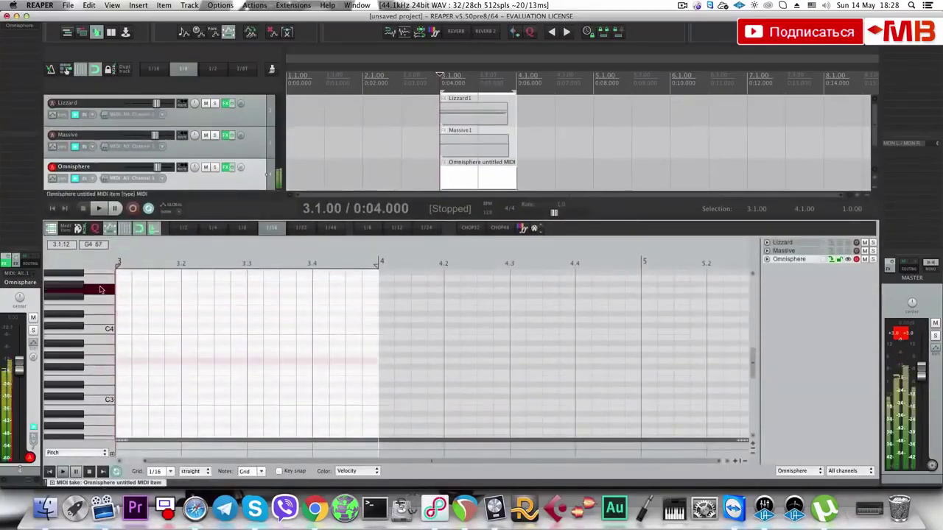
scroll(100, 299, "up", 2)
scroll(101, 295, "up", 1)
left_click(99, 277)
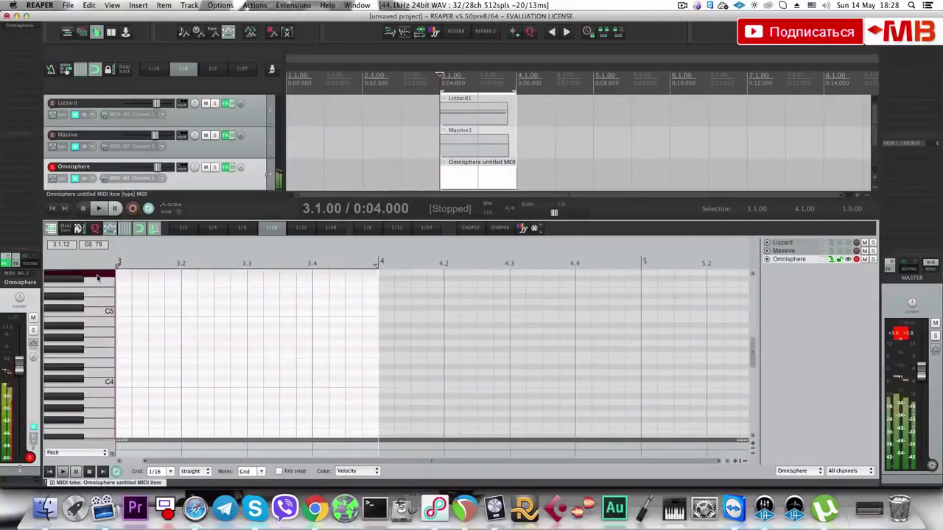
scroll(103, 282, "up", 1)
left_click_drag(121, 296, 377, 296)
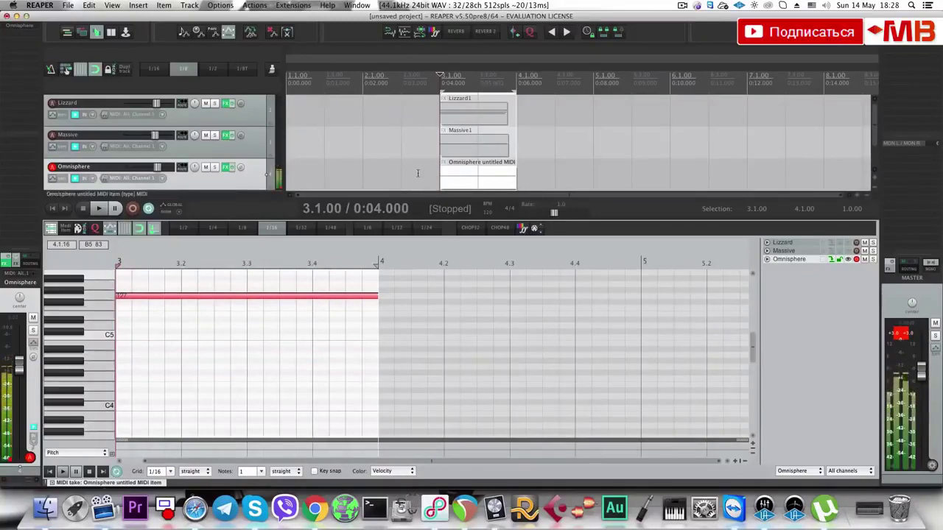
Play back bar 3 with all three instruments and lower the volume of the Omnisphere track.
key("space")
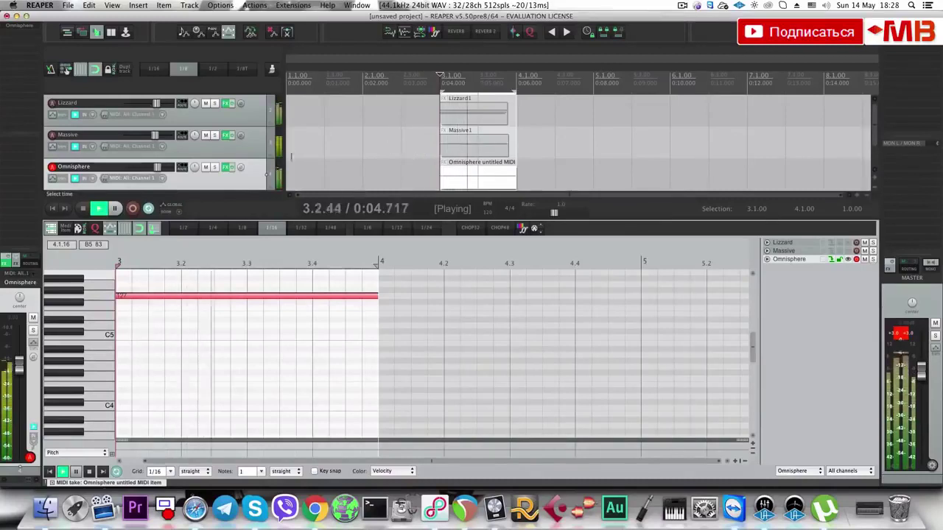
key("space")
key("space")
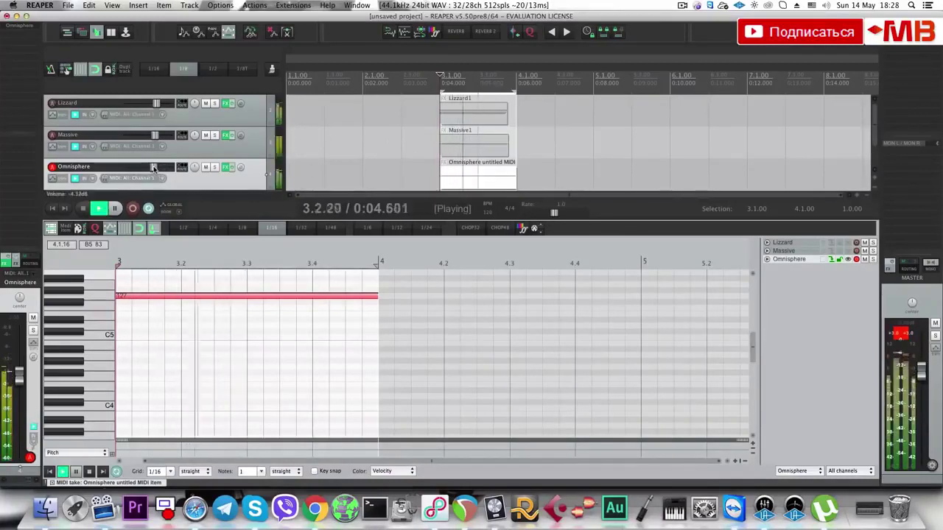
key("space")
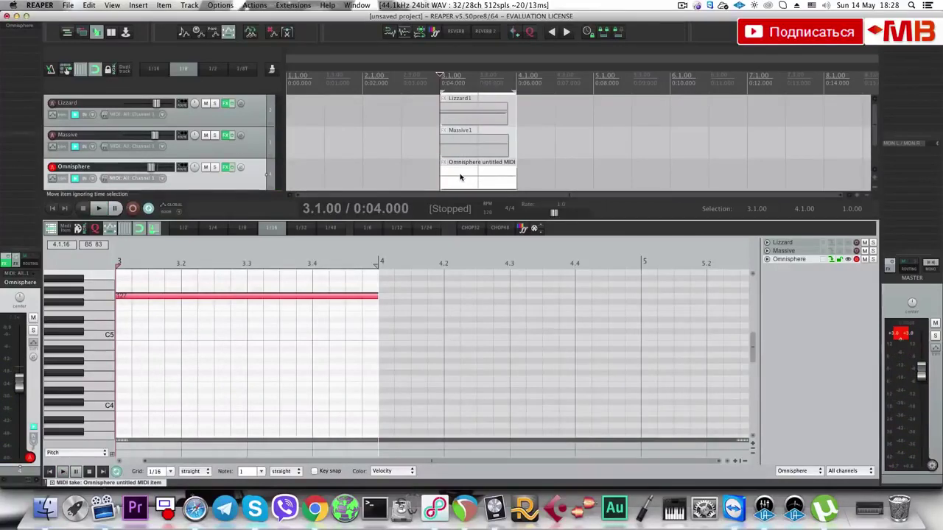
Add a bar-long B4 note below the G5 note in the Omnisphere item and play it back.
left_click(122, 345)
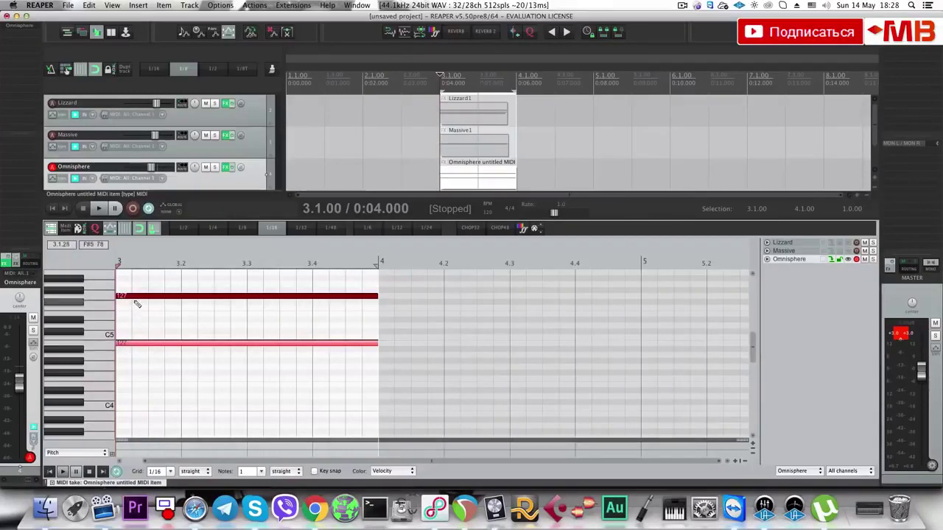
key("space")
key("space")
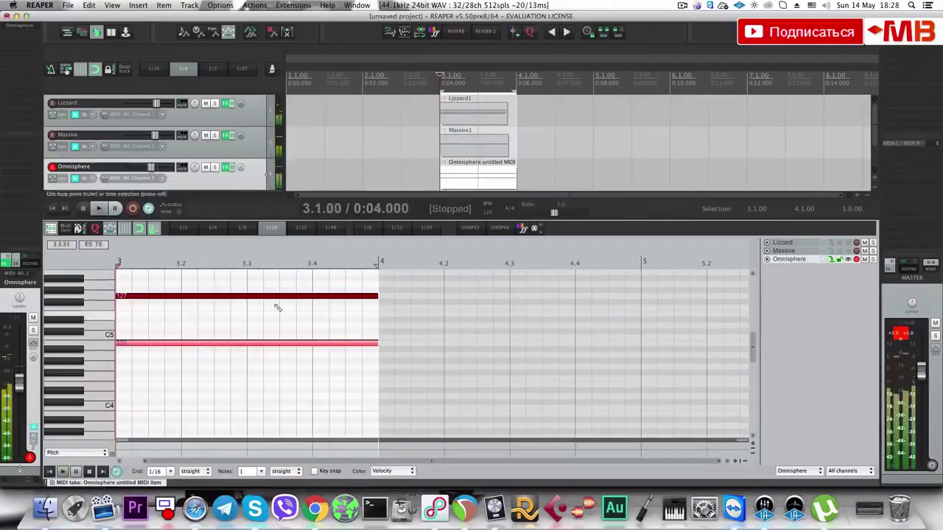
Solo the Omnisphere track and listen to its two notes.
left_click(214, 169)
key("space")
key("space")
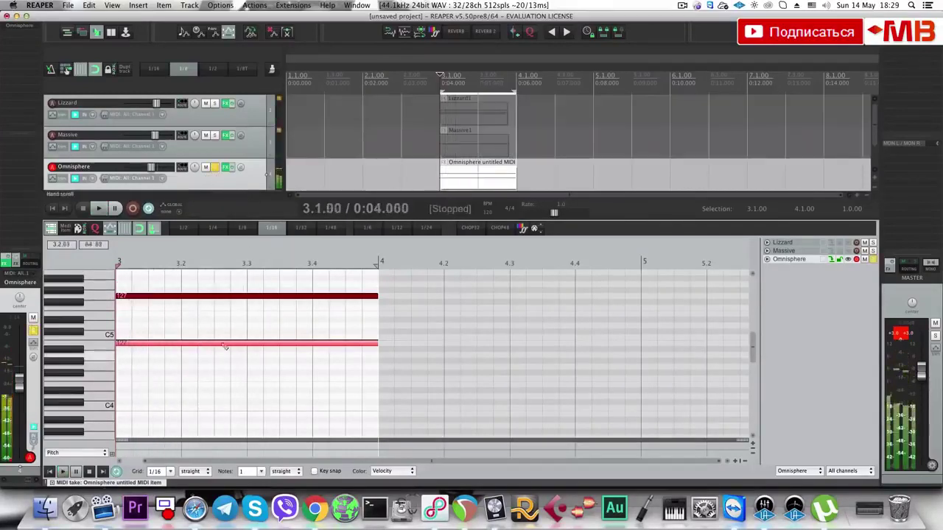
Show the Lizzard item's notes behind the Omnisphere notes in the MIDI editor and play back bar 3.
left_click(453, 124)
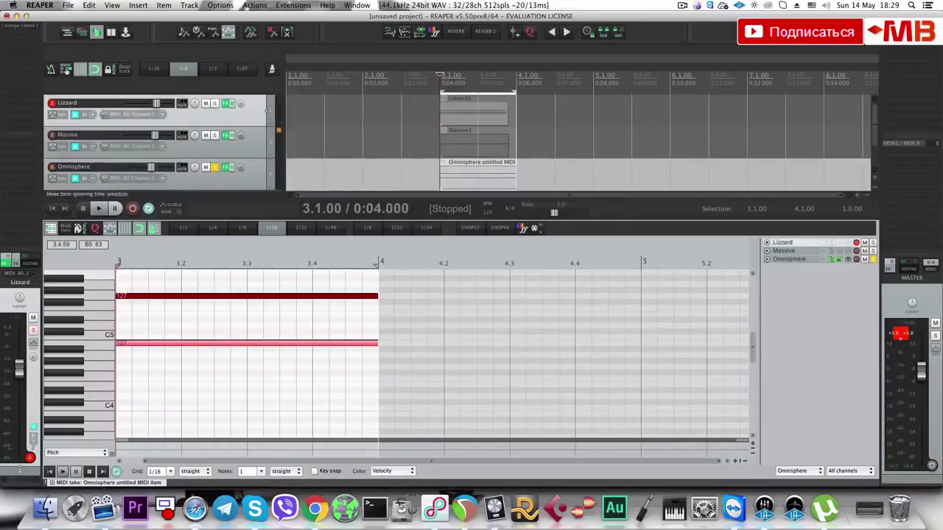
left_click(847, 243)
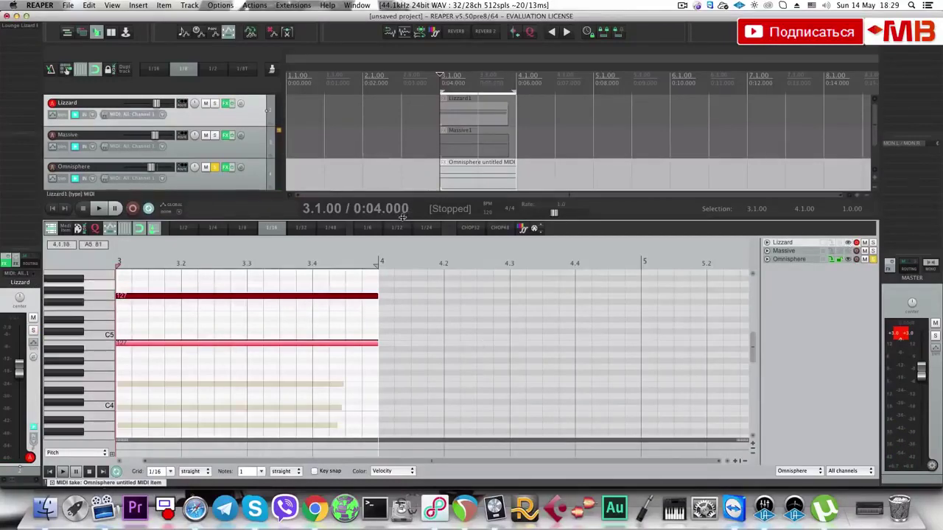
key("space")
scroll(288, 319, "down", 1)
key("space")
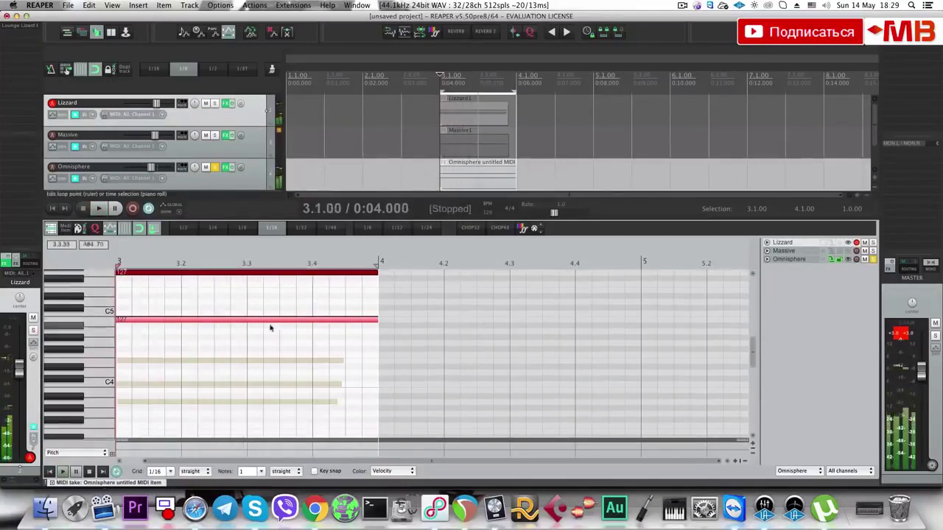
scroll(271, 327, "up", 1)
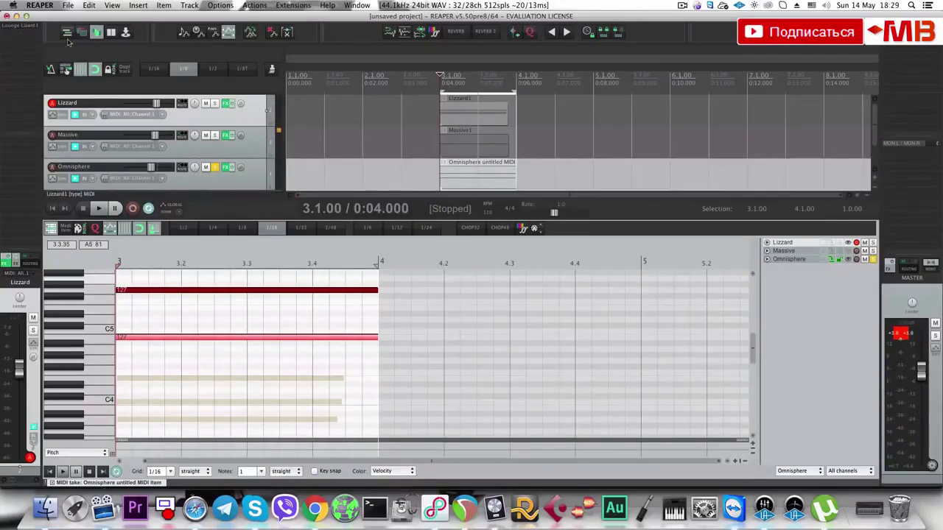
Add the JS MIDI Transpose Notes effect to the Lizzard track and, with that track soloed, set Transpose Semitones to -12.
type("f")
type("Transpo")
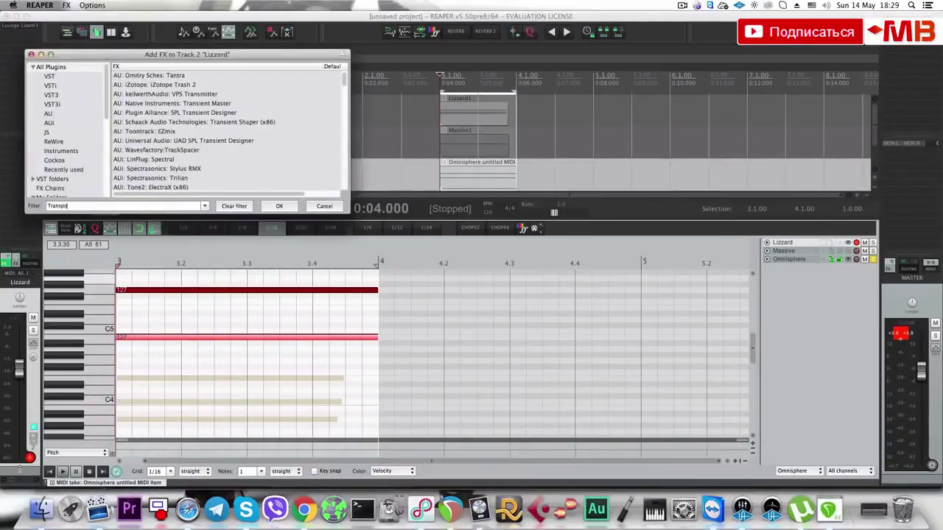
type("se")
left_click(175, 86)
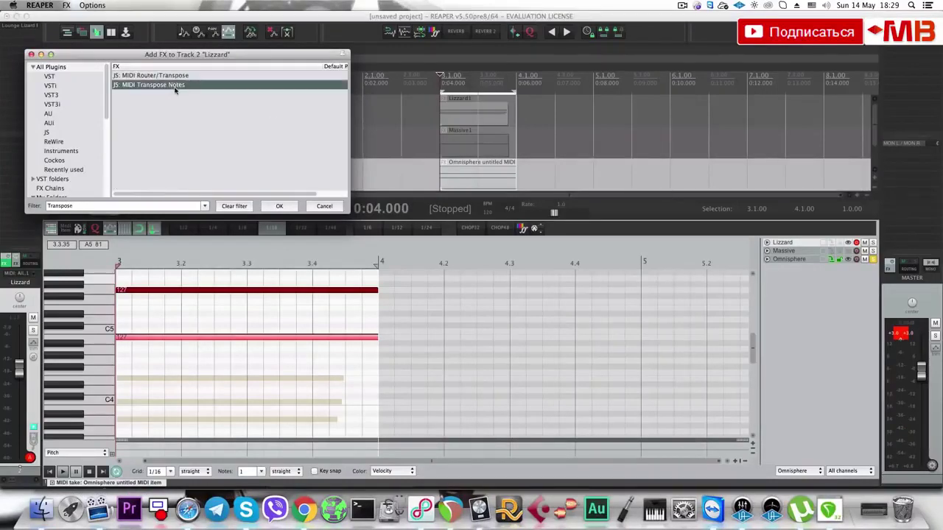
left_click(280, 206)
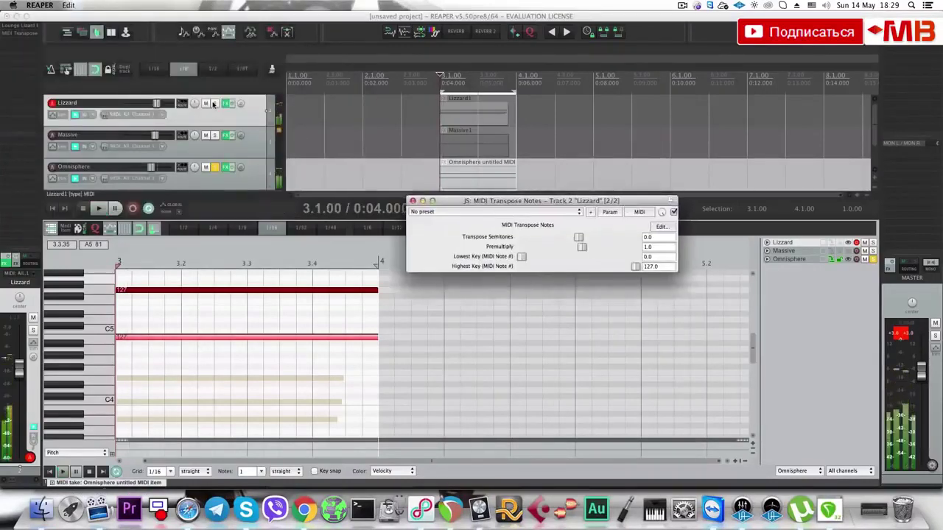
key("space")
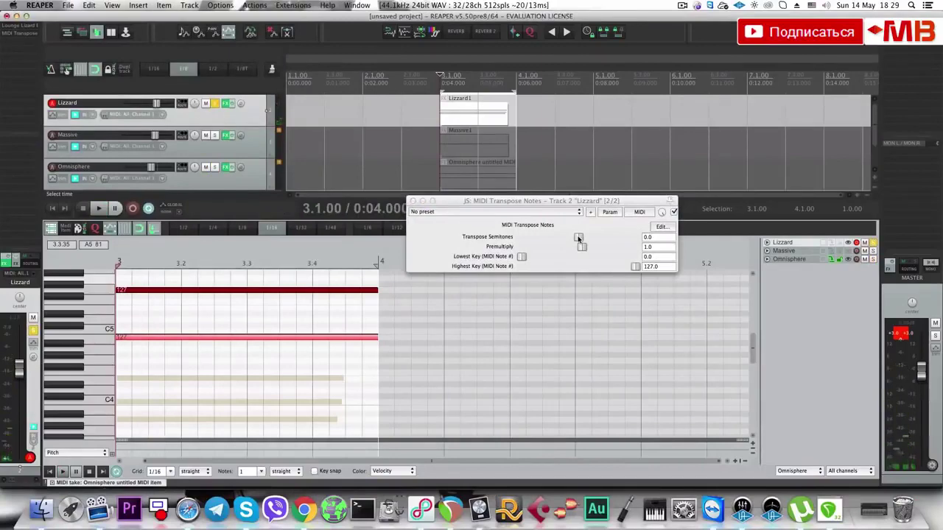
left_click_drag(579, 238, 568, 238)
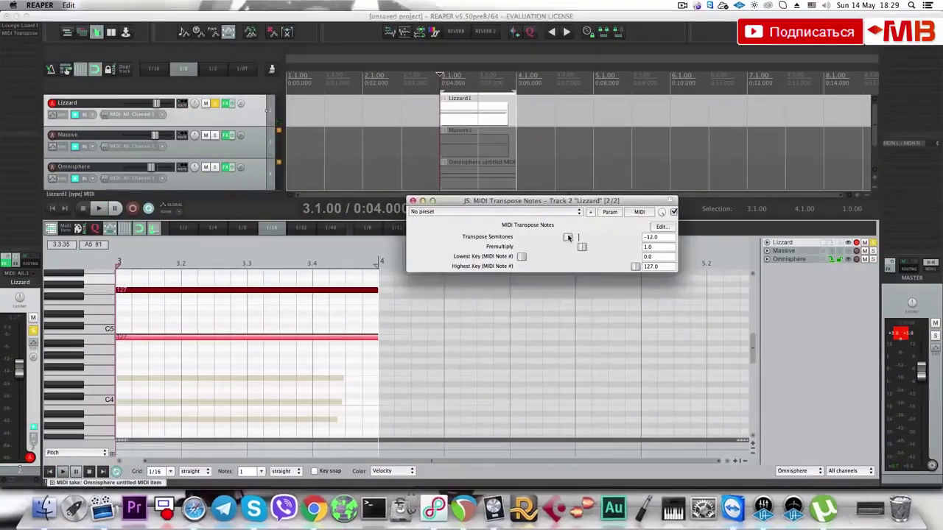
Open the Lizzard item in the MIDI editor and move its three notes up one octave.
double_click(459, 122)
left_click(345, 374)
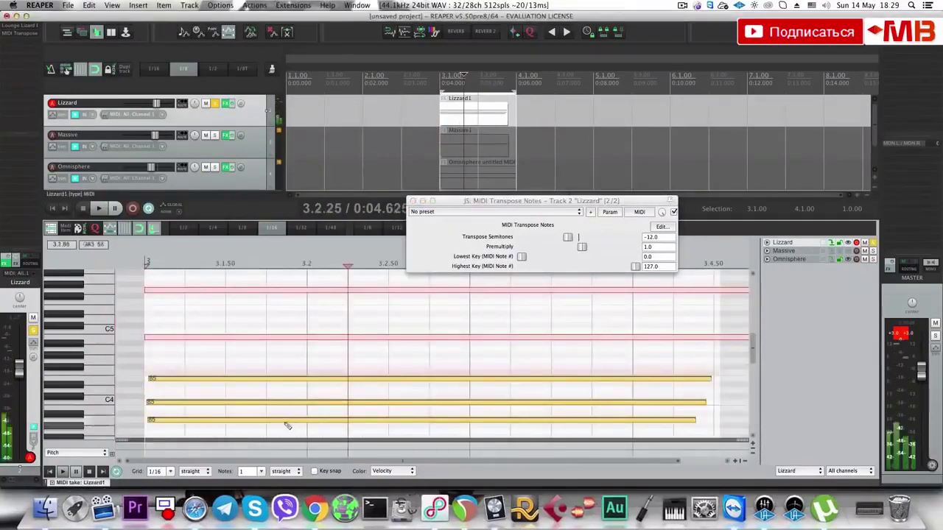
scroll(305, 422, "down", 4)
left_click_drag(269, 411, 166, 347)
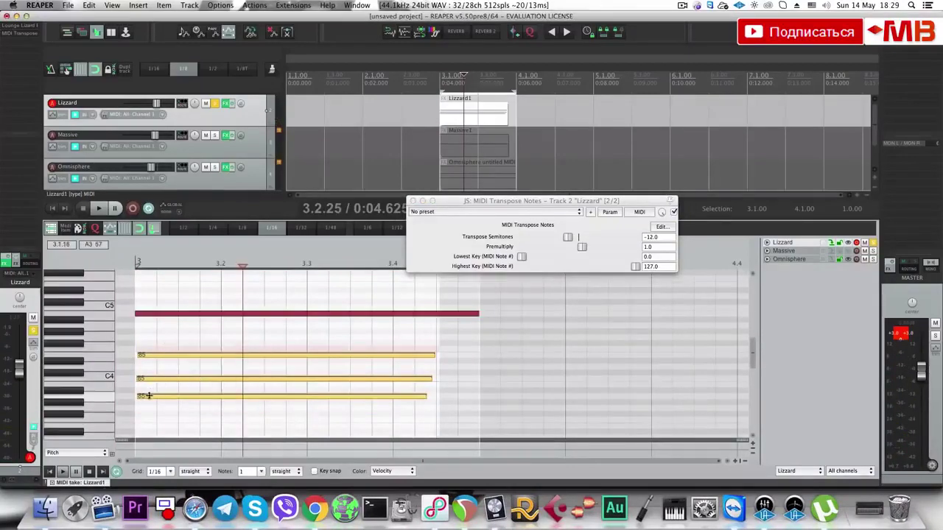
left_click_drag(151, 396, 146, 329)
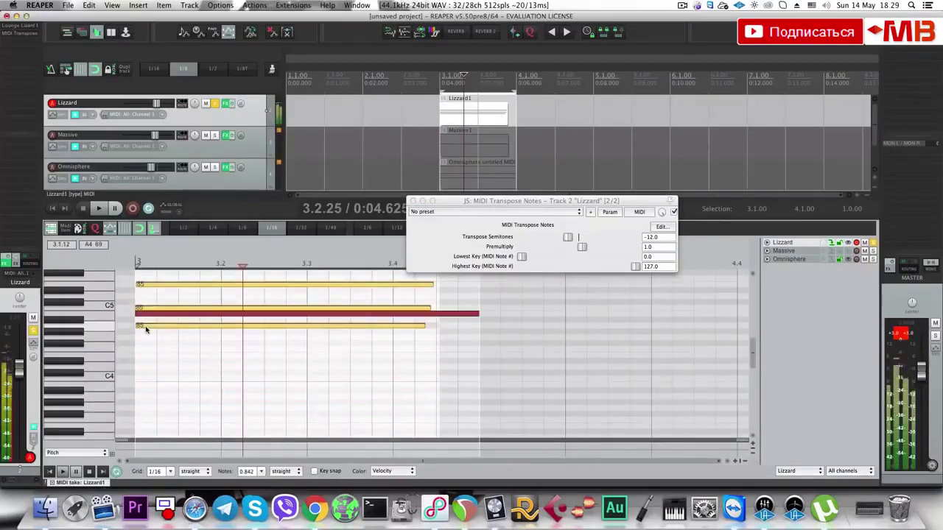
scroll(349, 334, "up", 3)
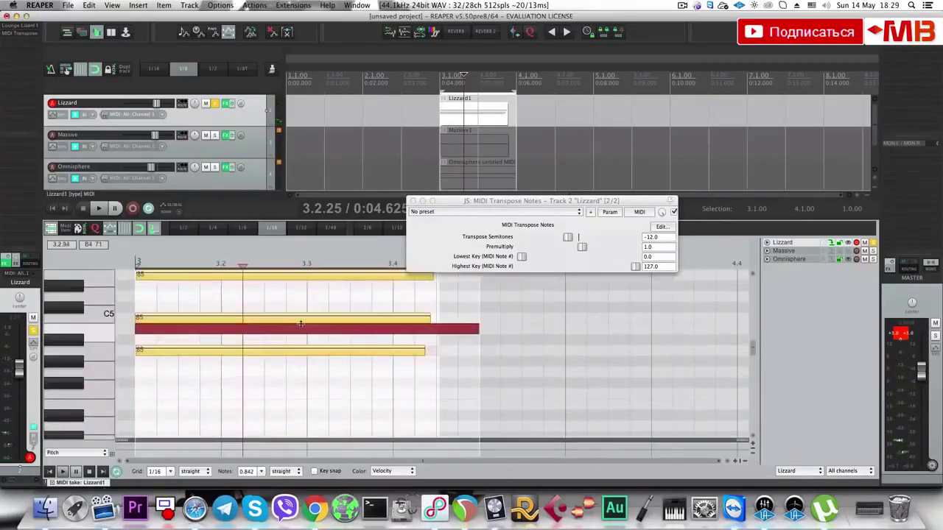
left_click(270, 391)
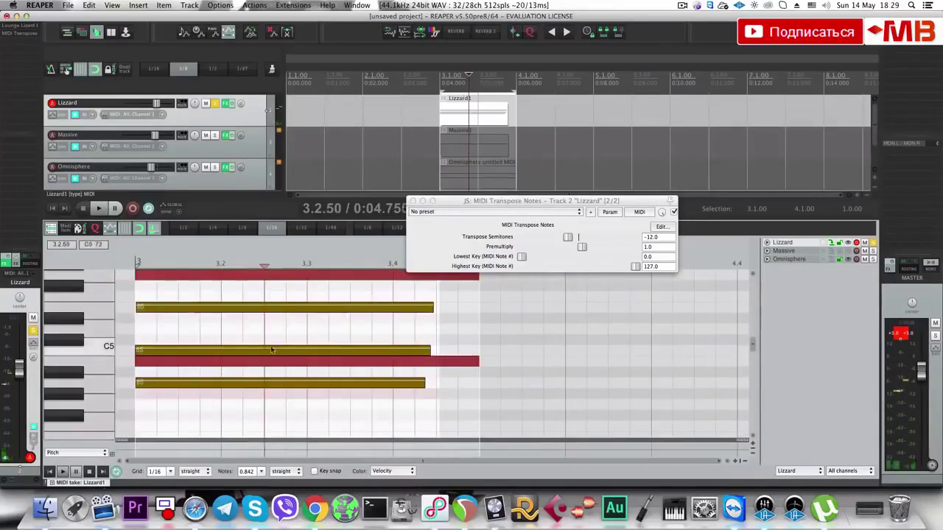
left_click(413, 201)
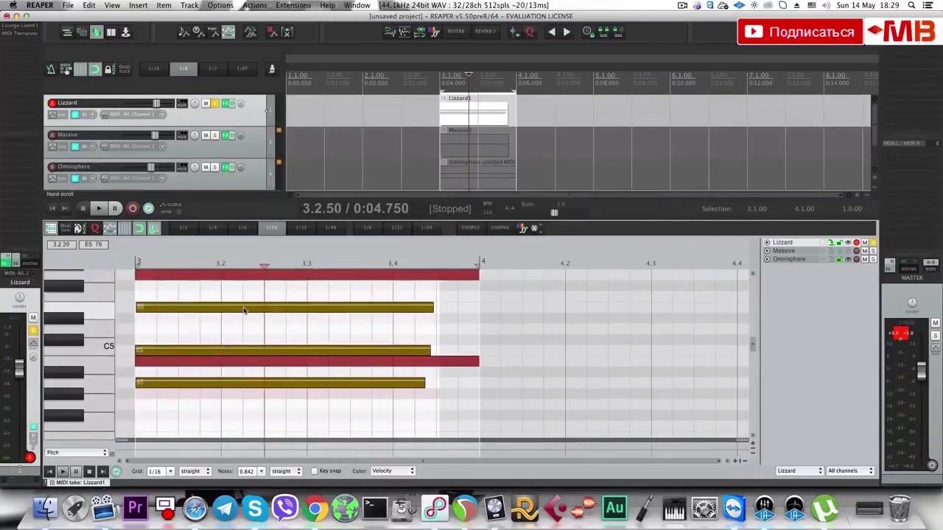
Compare the positions of the three Lizzard notes with the two Omnisphere notes in the same octave.
left_click(220, 361)
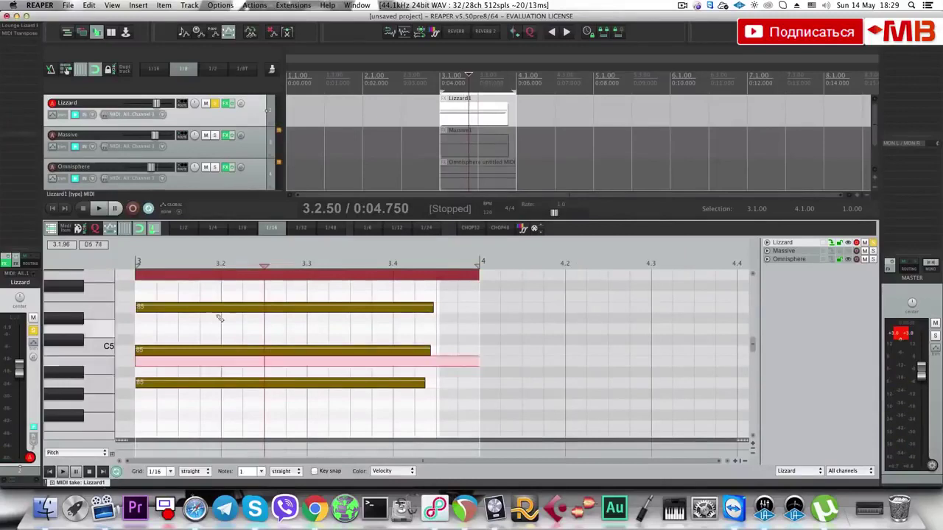
left_click(216, 275)
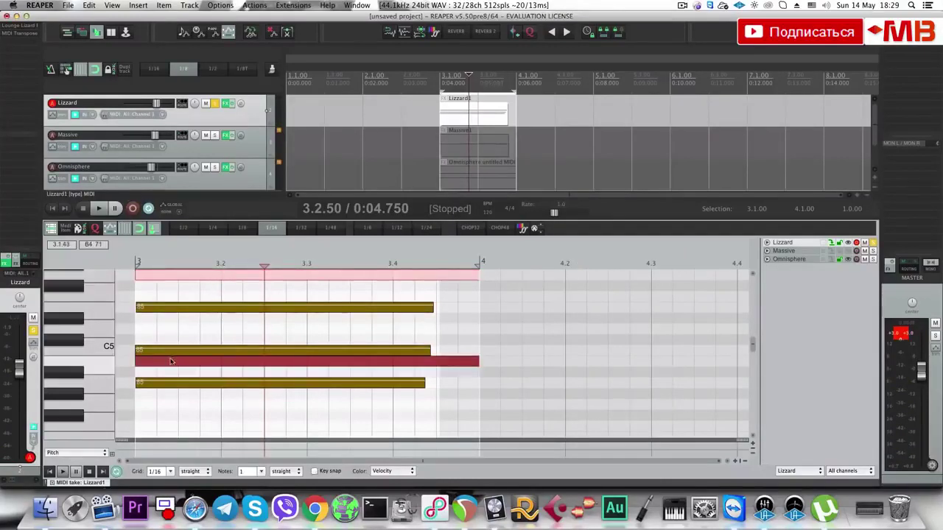
left_click(442, 115)
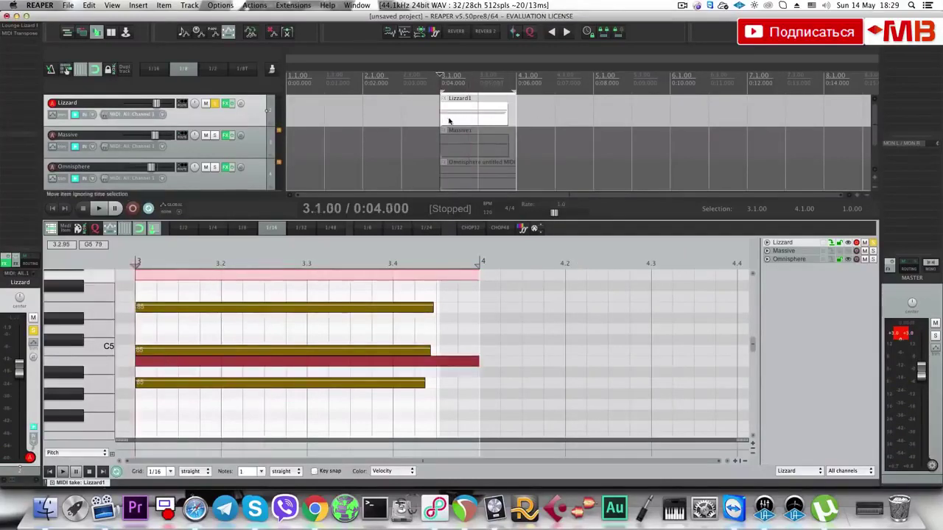
scroll(299, 374, "up", 3)
scroll(376, 357, "down", 2)
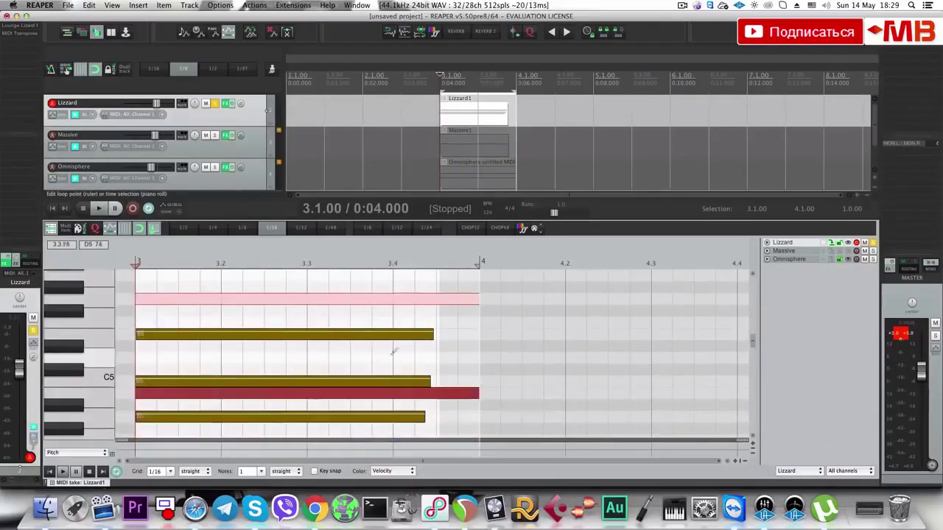
scroll(302, 361, "down", 2)
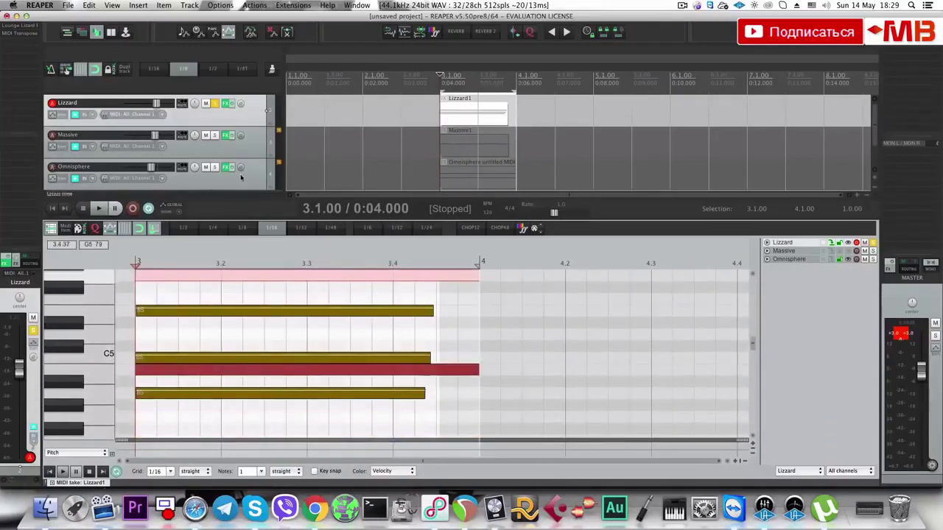
Play back bar 3 with Lizzard and Omnisphere soloed together, and with only Lizzard soloed.
left_click(214, 167)
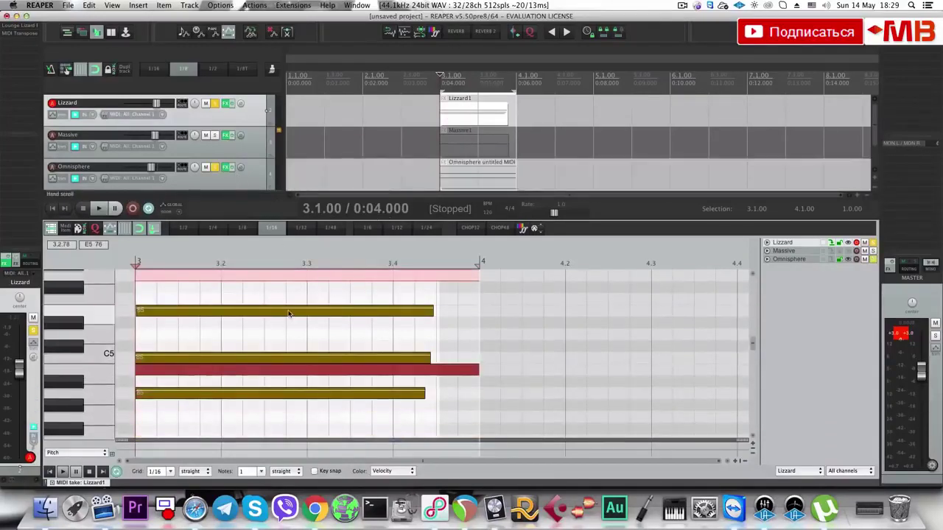
key("space")
key("space")
left_click(448, 179)
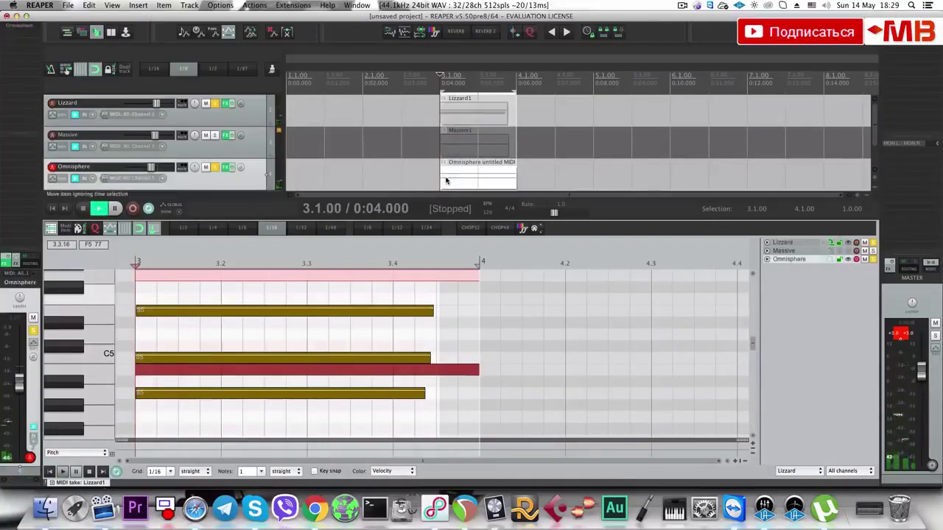
left_click(437, 109)
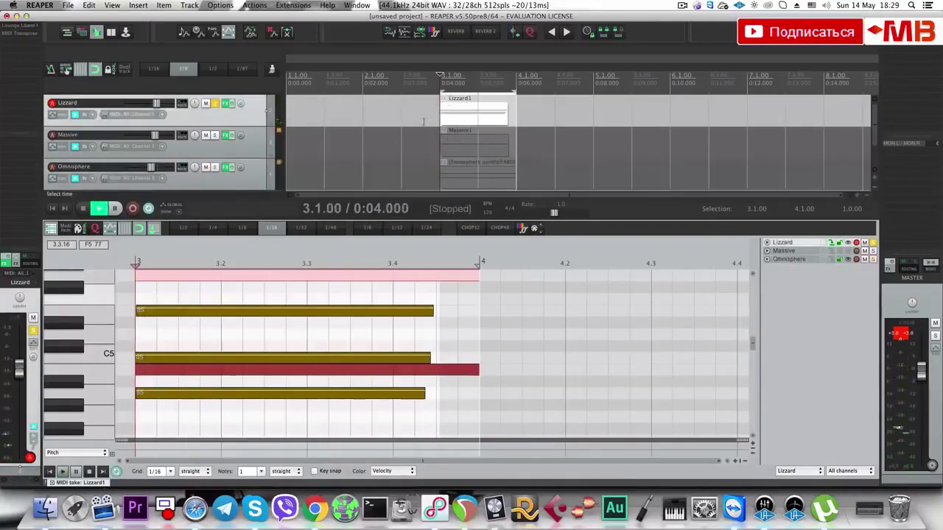
key("space")
key("space")
Move the MIDI Transpose Notes effect ahead of Lounge Lizard in the Lizzard track's effect chain and play back the track.
left_click(227, 104)
left_click(22, 32)
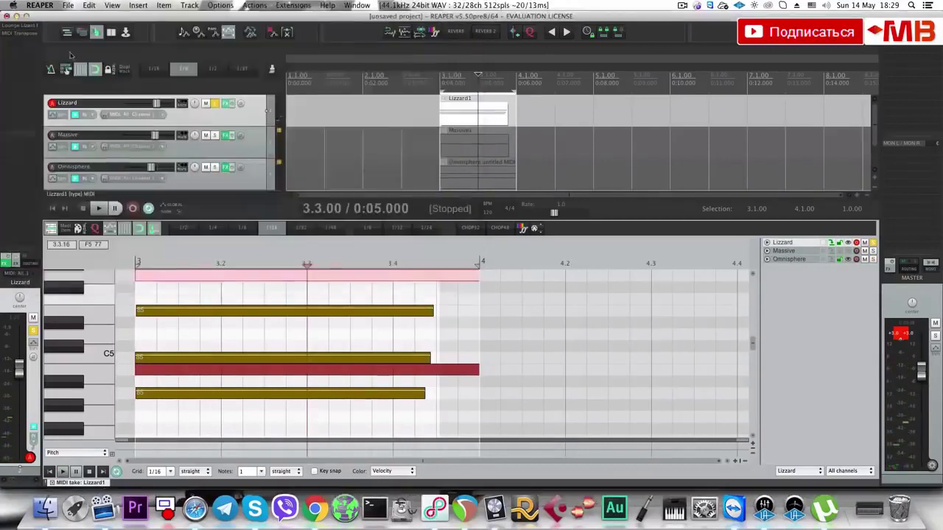
key("space")
key("space")
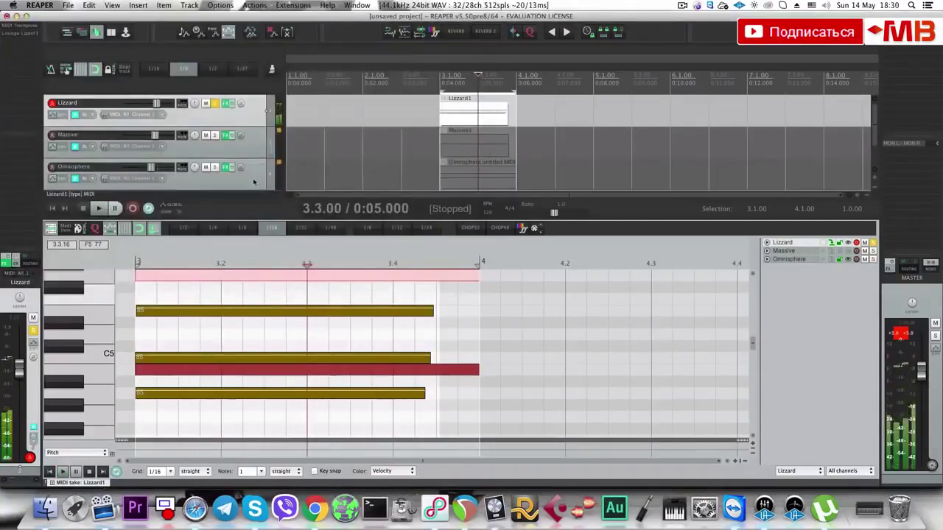
Add the Omnisphere and Massive tracks to the solo one at a time, playing back bar 3 after each.
left_click(214, 168)
key("space")
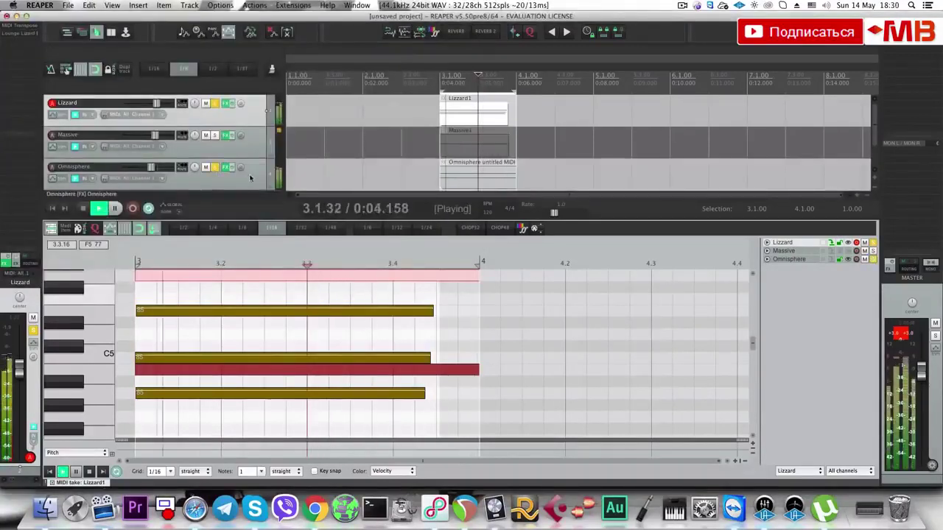
key("space")
left_click(213, 135)
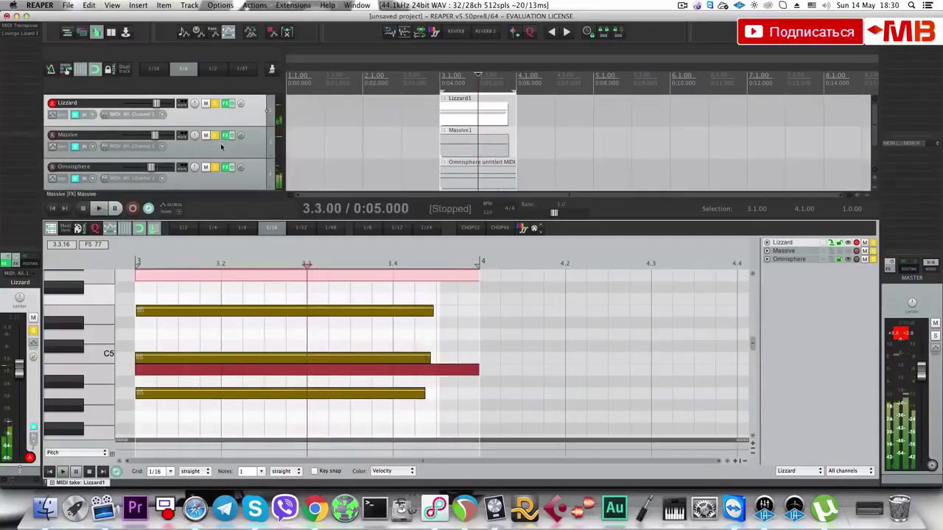
left_click(241, 150)
key("space")
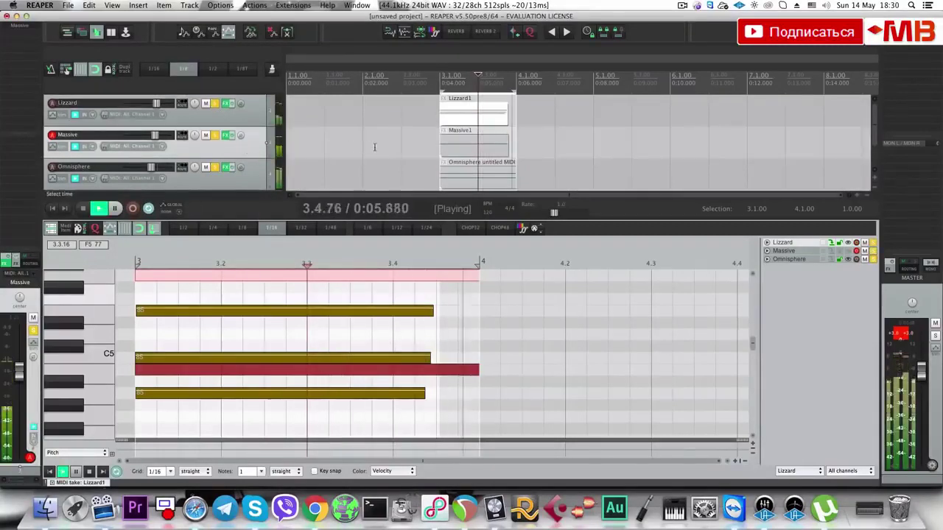
key("space")
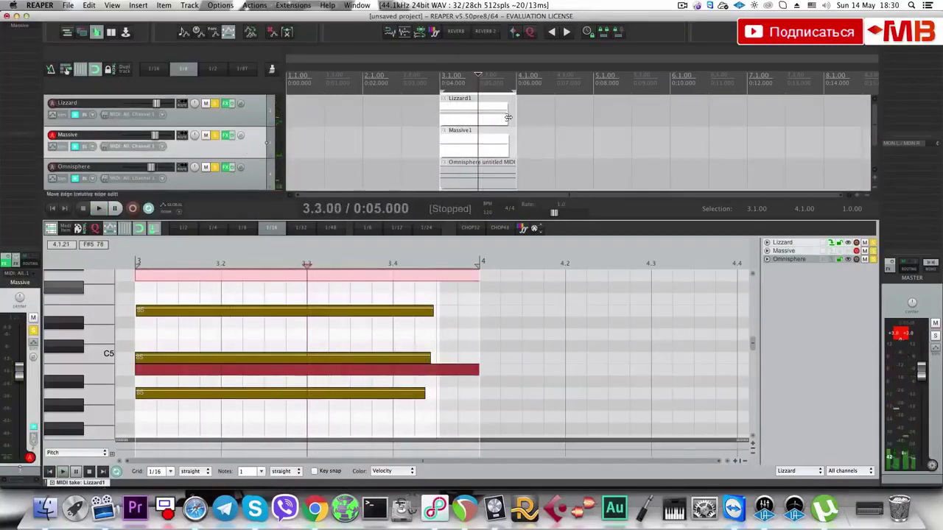
Stretch the Lizzard and Massive items to end at the start of bar 4.
mouse_move(514, 112)
left_mouse_down()
mouse_move(479, 116)
mouse_move(515, 118)
left_mouse_up()
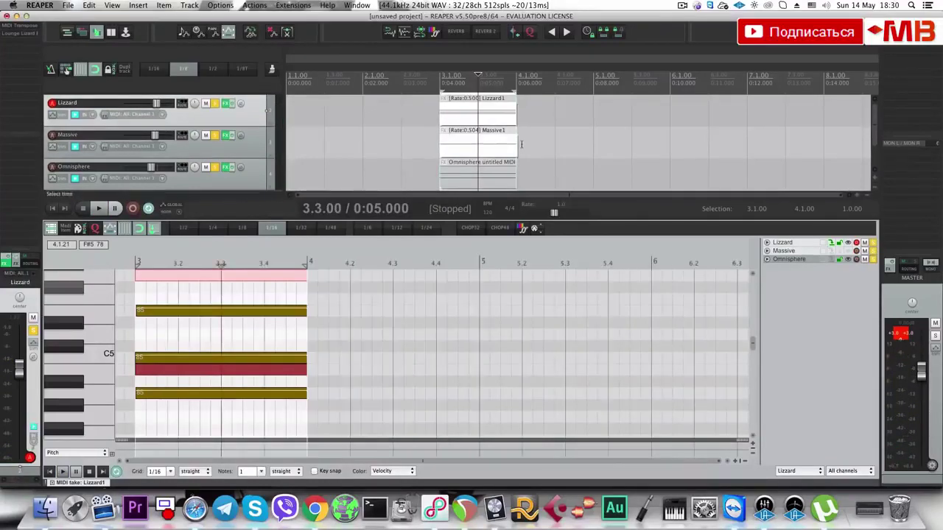
left_click(515, 148)
left_click(448, 151)
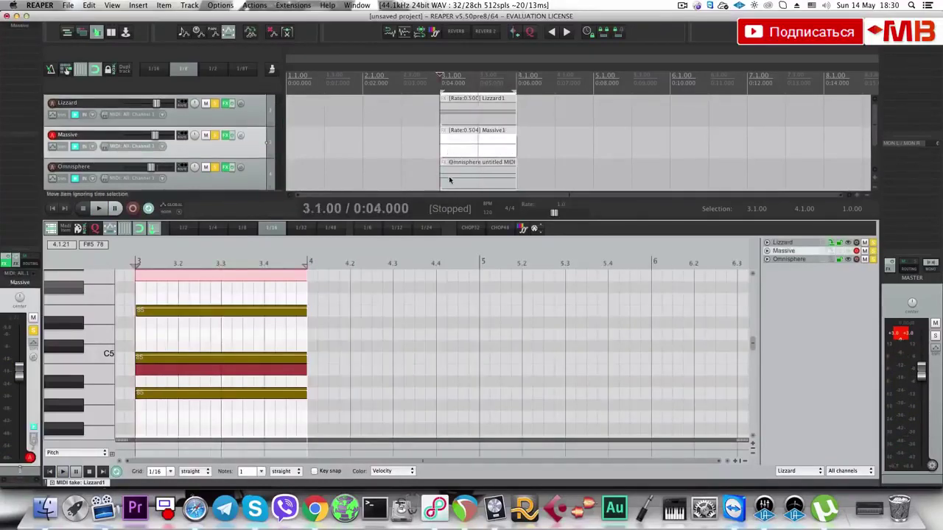
left_click(450, 179)
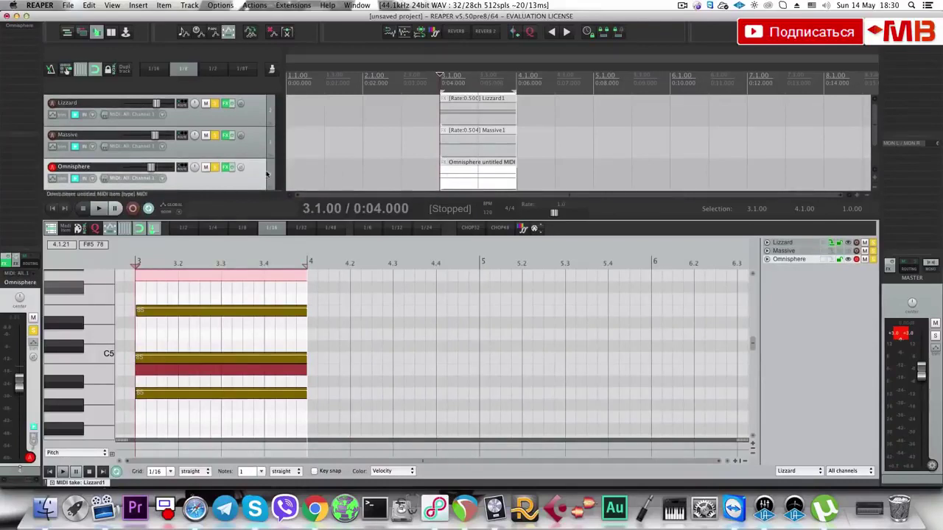
Solo only the Omnisphere track and delete the items on all three tracks.
left_click(215, 168, "alt+super")
scroll(445, 171, "down", 2)
left_click(423, 180)
left_click(412, 179)
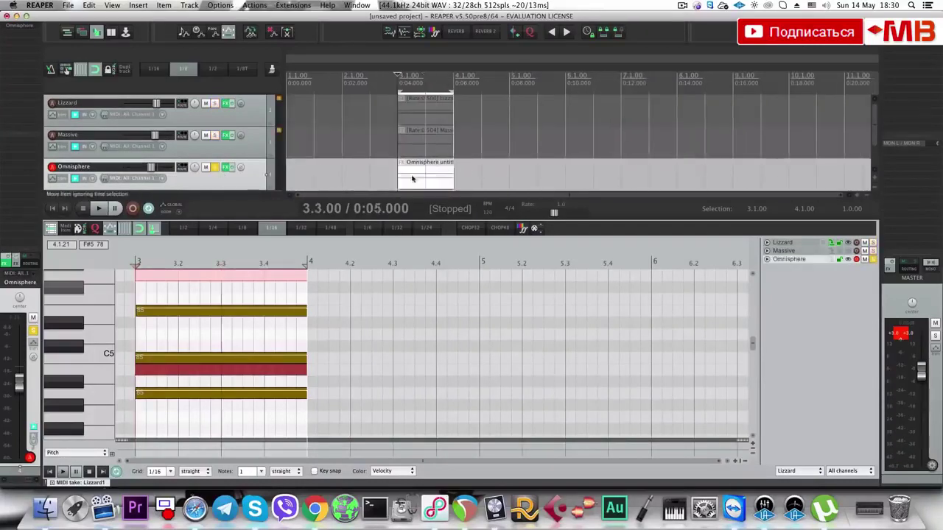
key("Escape")
left_click(427, 206)
key("Delete")
left_click(418, 160)
key("Delete")
left_click(422, 126)
key("Delete")
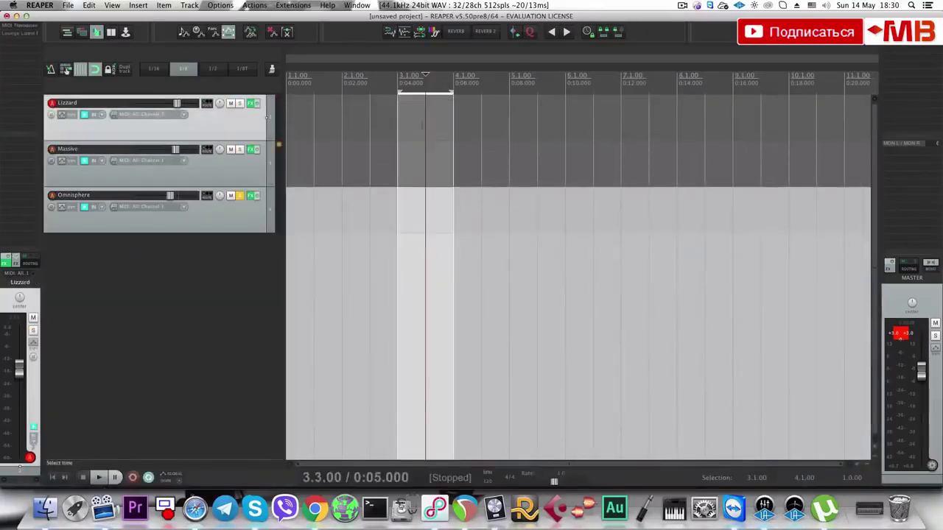
Capture a chord progression played live on the Omnisphere track from bar 3 and move the item to the project start.
left_click(400, 208)
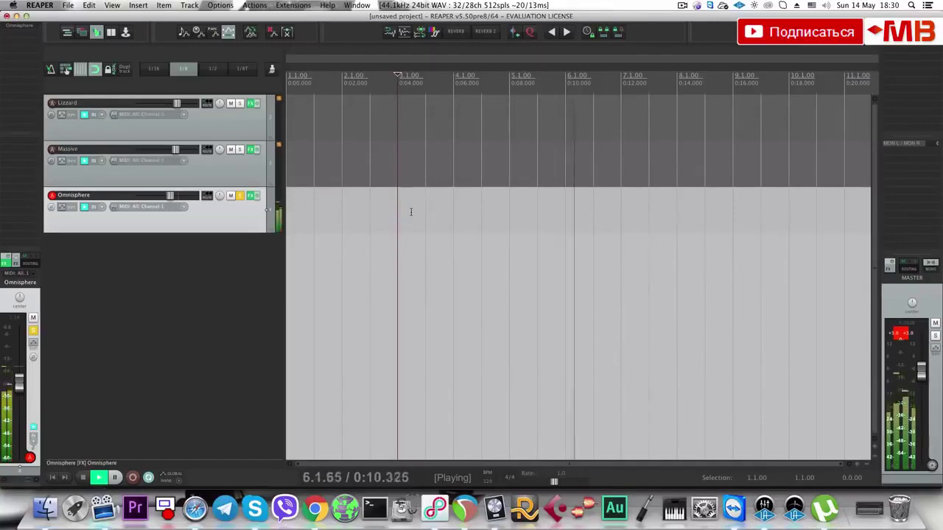
key("space")
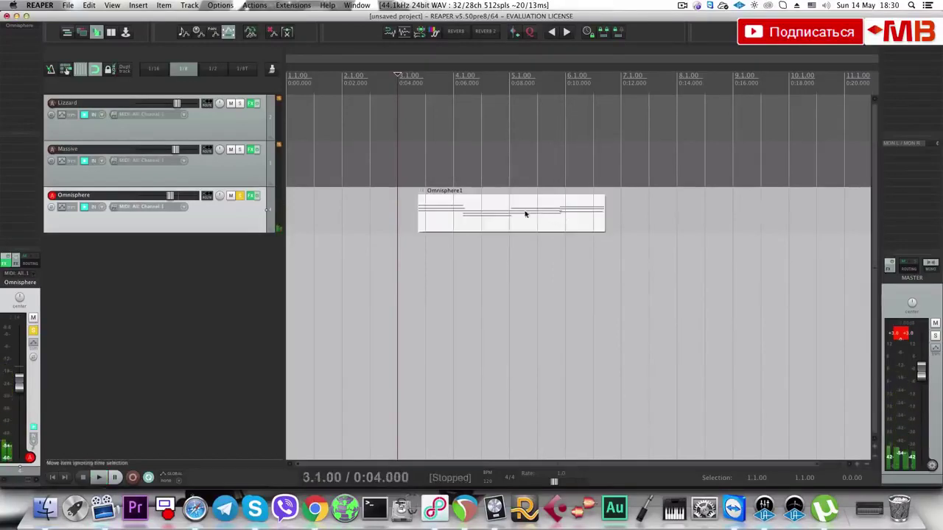
left_click_drag(525, 215, 326, 221)
Open the Omnisphere item for note editing, raise the second chord's two lowest notes by one octave, and play the change.
double_click(326, 221)
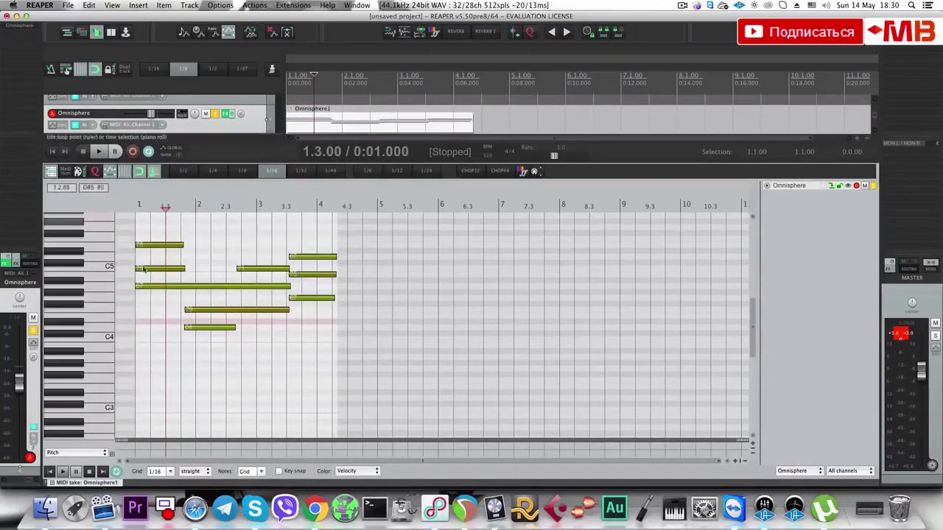
scroll(228, 291, "up", 2)
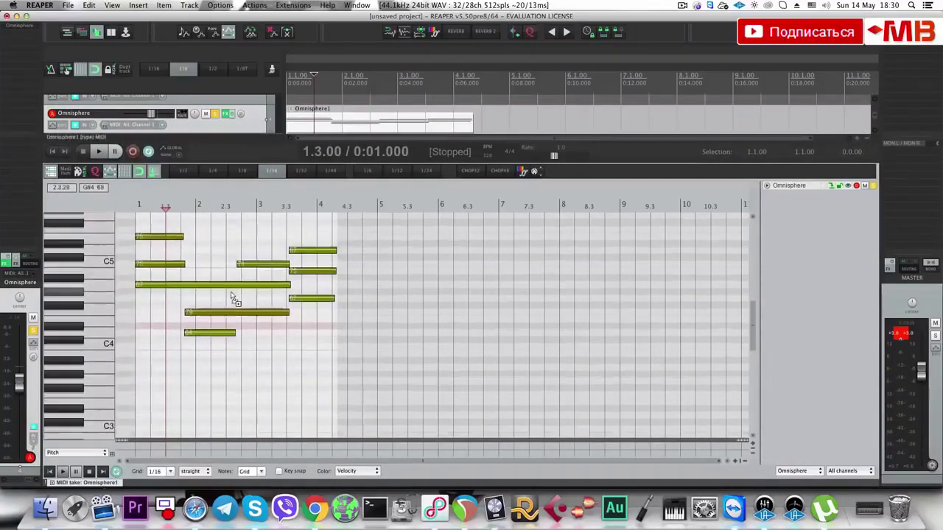
scroll(231, 299, "up", 2)
scroll(234, 309, "up", 1)
left_click_drag(200, 324, 288, 383)
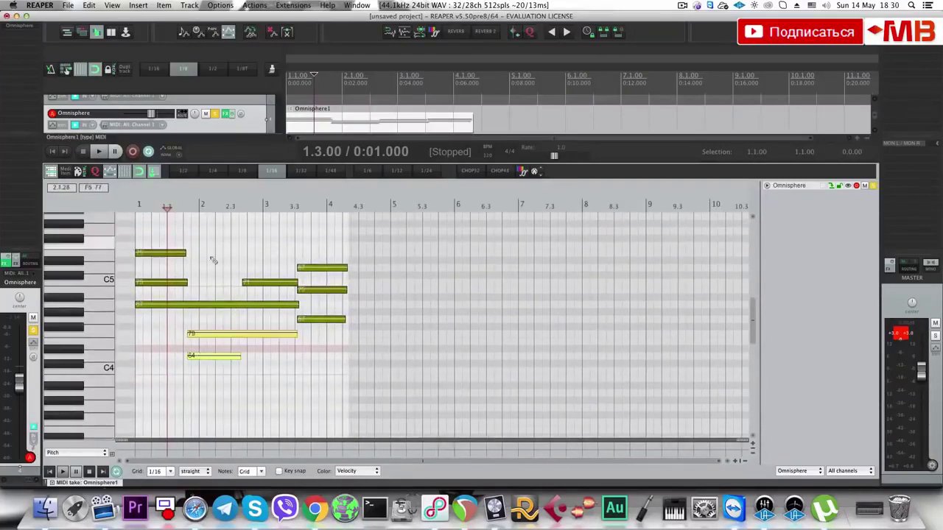
key("Up")
key("Up")
key("Up")
key("Up")
key("Up")
key("Up")
key("Up")
key("Up")
key("Up")
key("Up")
key("Up")
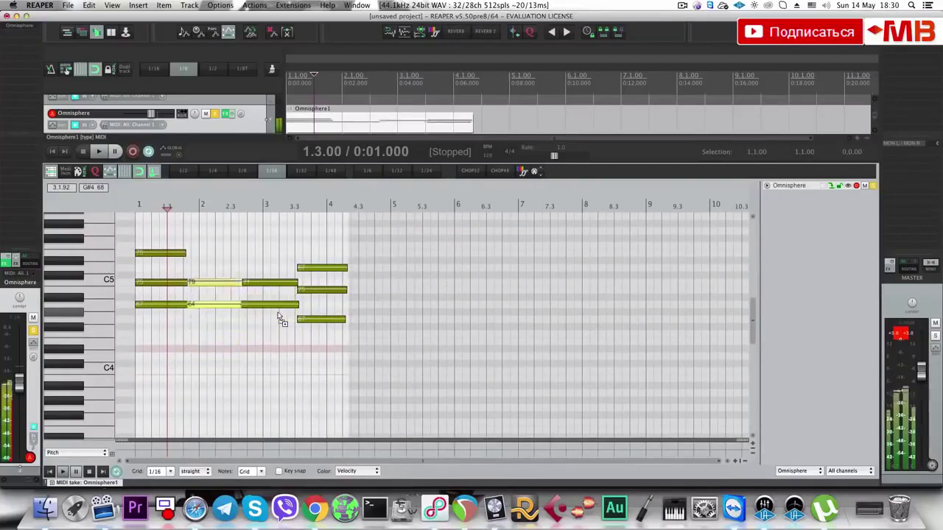
key("Up")
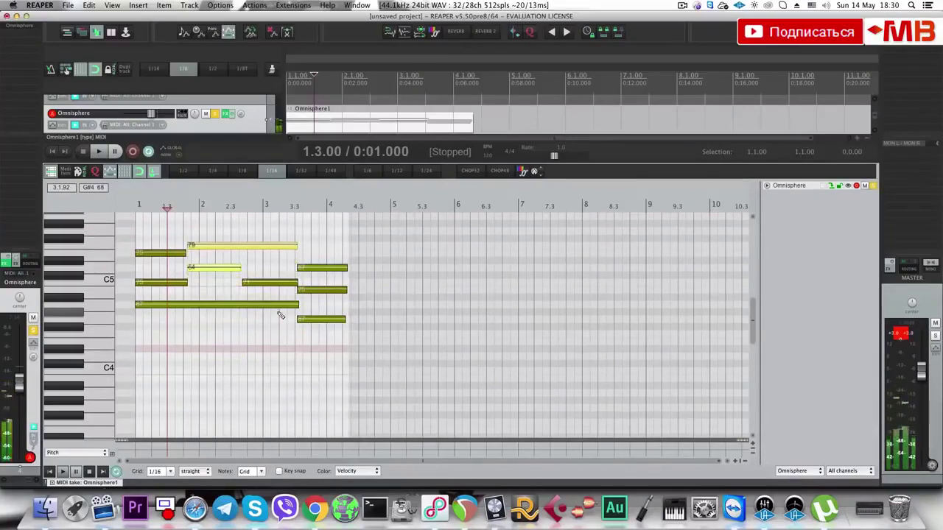
key("space")
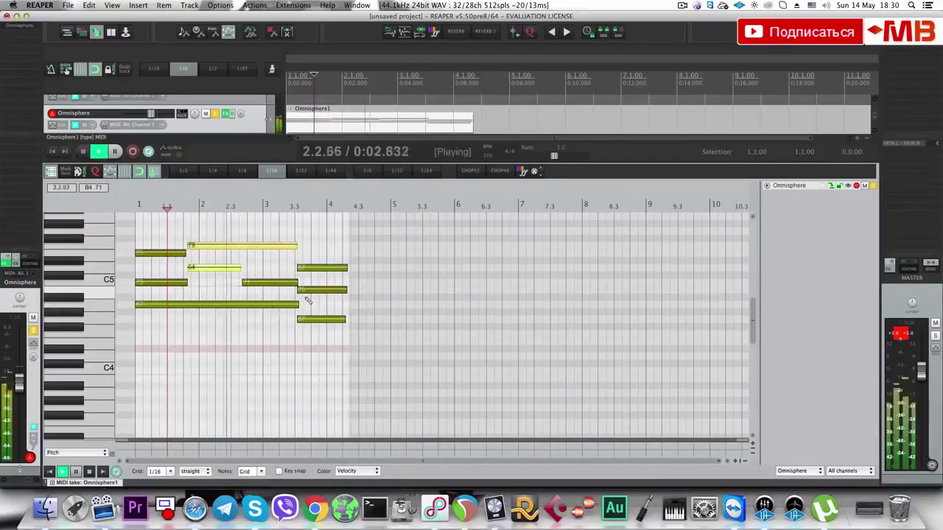
Try raising the last chord's lowest note by one octave, and return it to its original pitch.
left_click(310, 319)
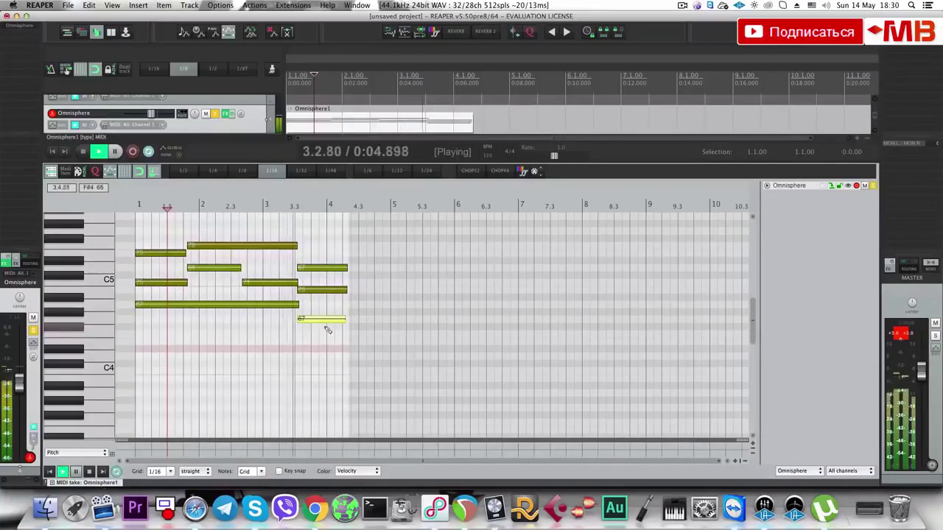
key("space")
key("Up")
key("Up")
key("Up")
key("Up")
key("Up")
key("Up")
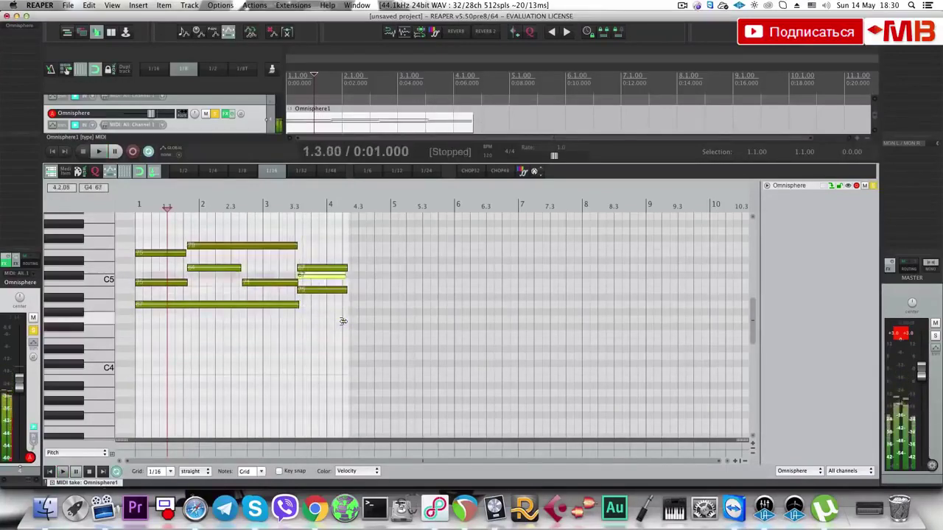
key("Up")
key("Up")
key("Up")
key("Up")
key("Up")
key("Up")
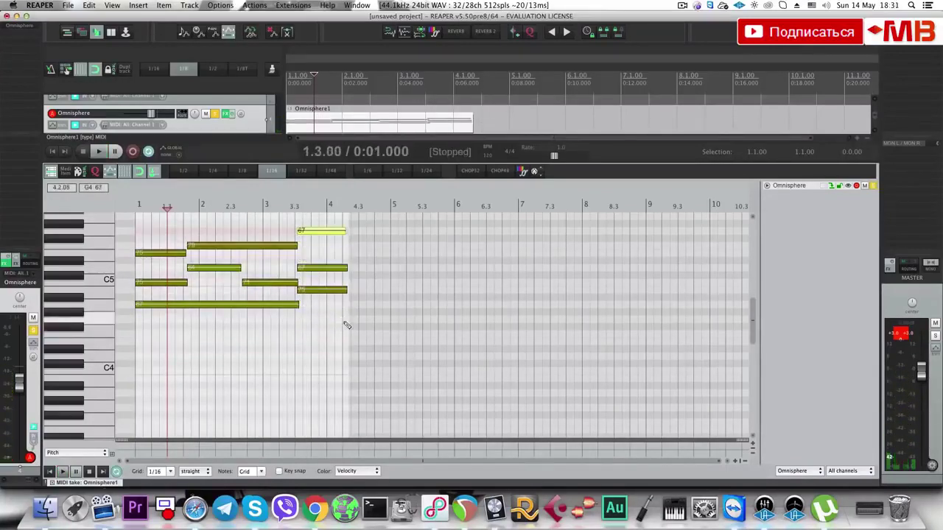
key("Down")
key("Down")
key("Down")
key("Down")
key("Down")
key("Down")
key("Down")
key("Down")
key("Down")
key("Down")
key("Down")
key("Down")
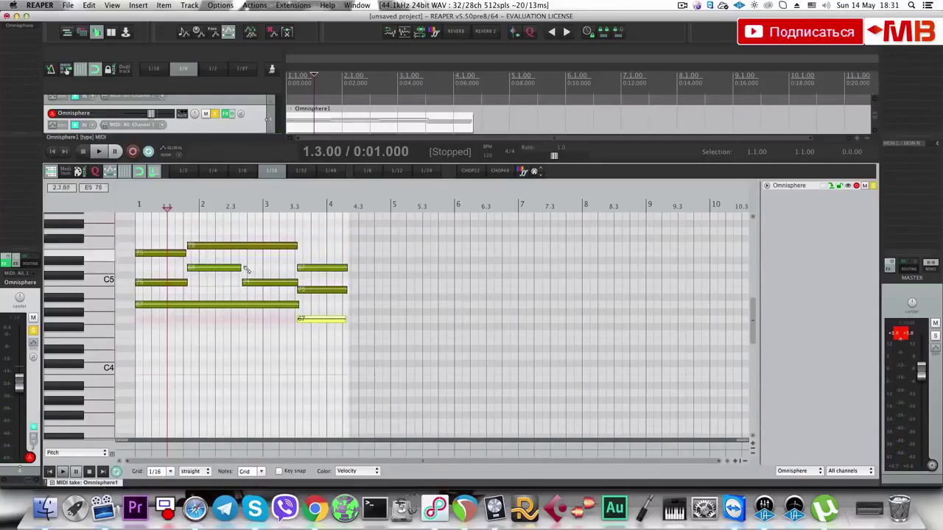
Place the edit cursor at the start of the second chord and play back from there.
left_click(196, 304)
left_click(190, 295)
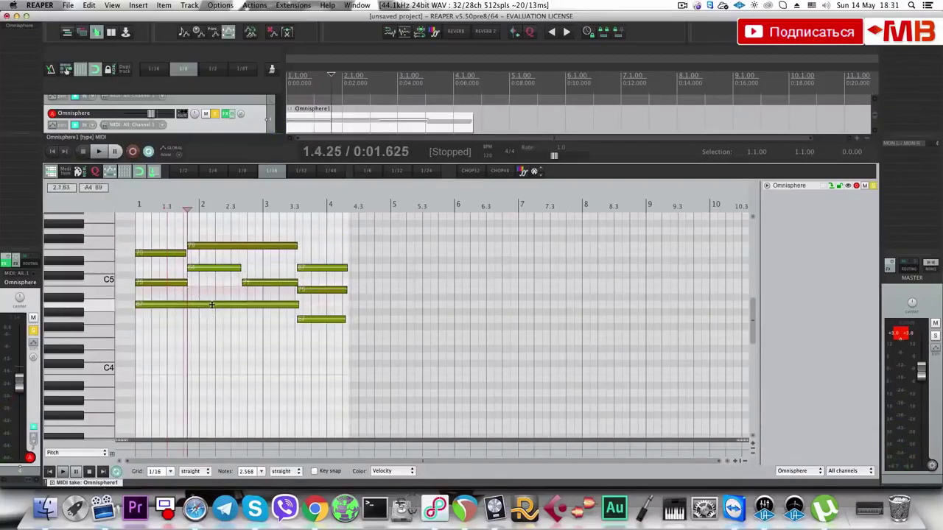
key("space")
key("space")
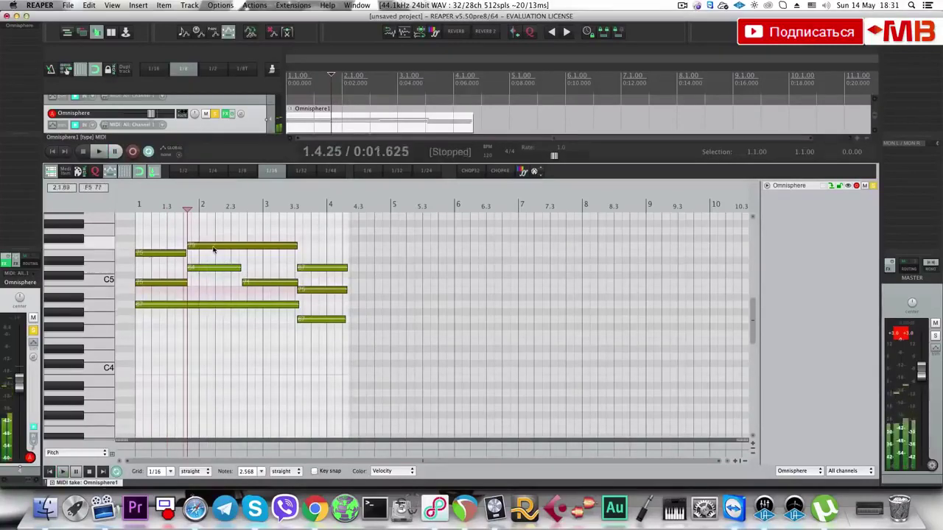
Delete the lowest note of the last chord and play the progression from the project start.
left_click(209, 248)
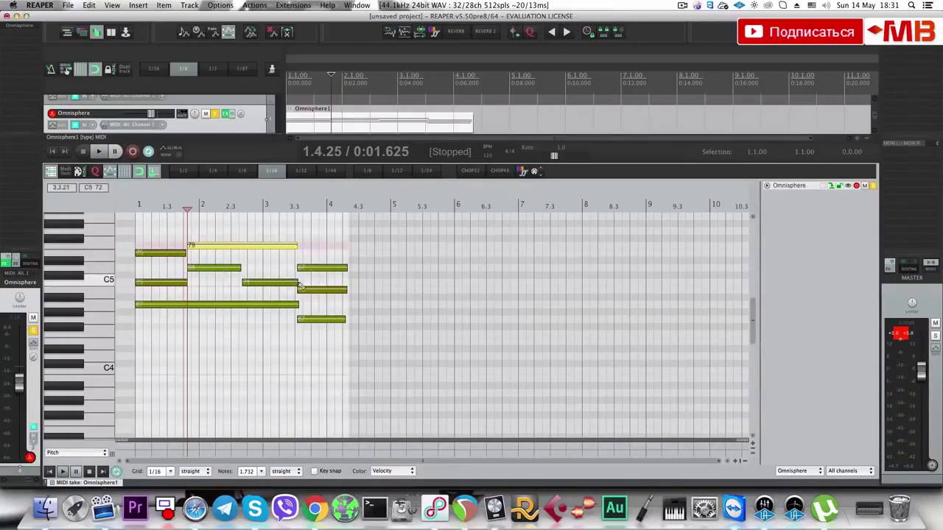
double_click(313, 321)
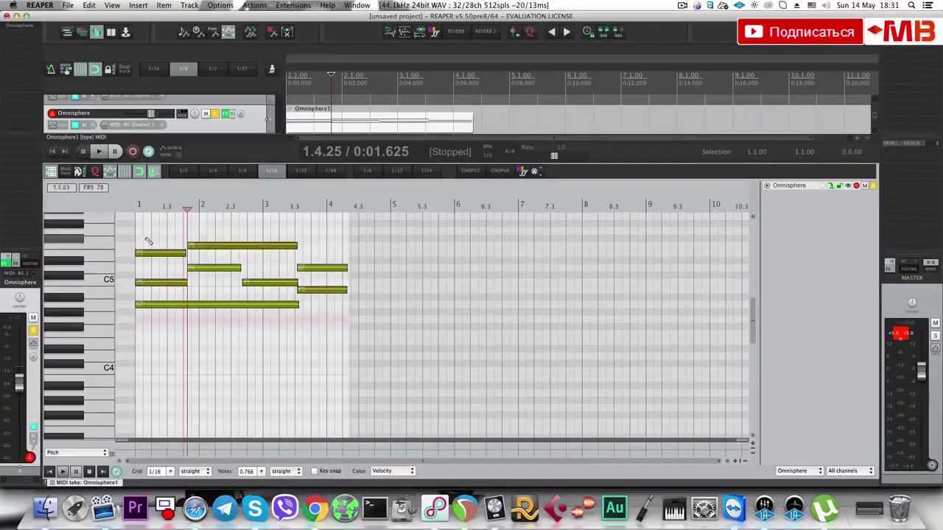
key("Home")
key("space")
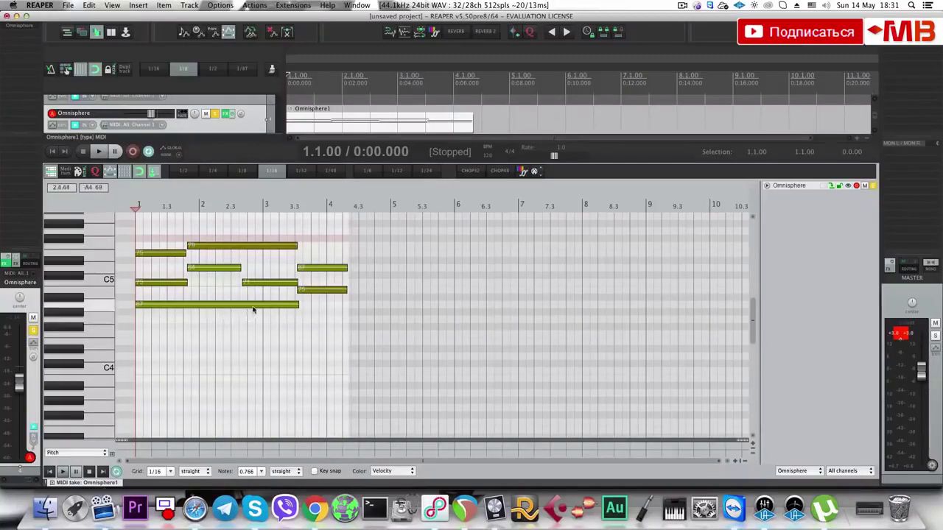
Audition the long held A4 note around the change to the second chord, and close the note editor.
left_click(191, 305)
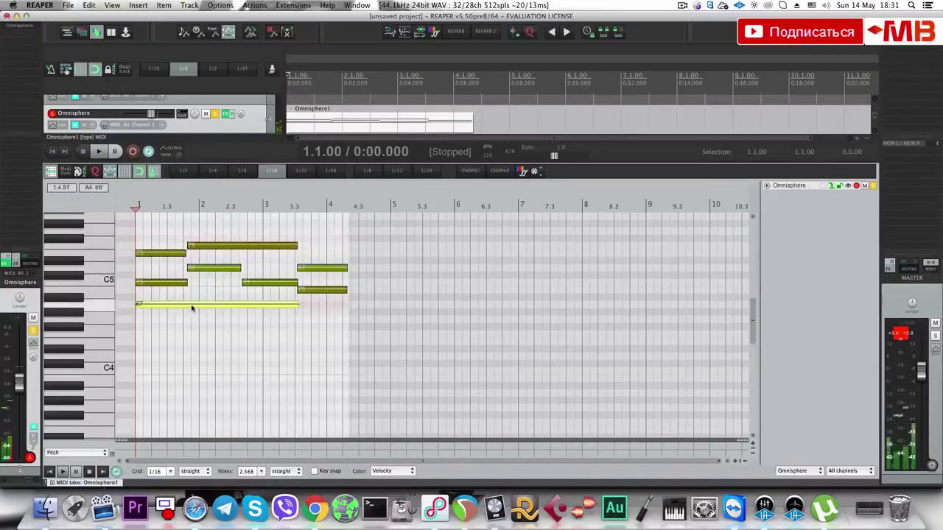
left_click(191, 309)
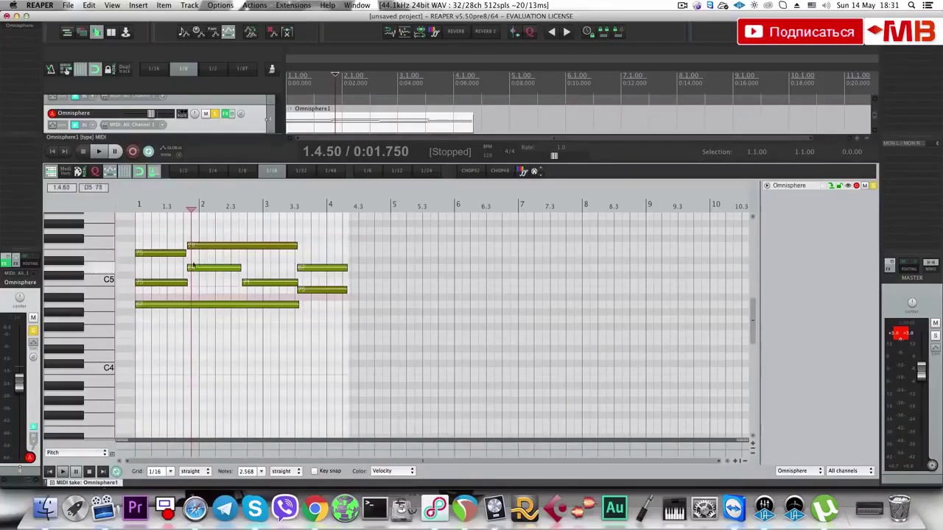
left_click(188, 305)
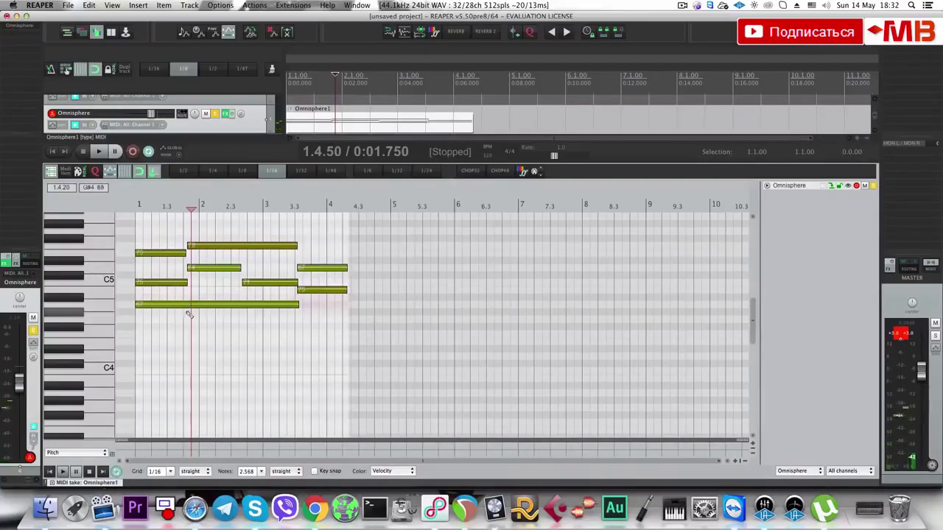
left_click(188, 317)
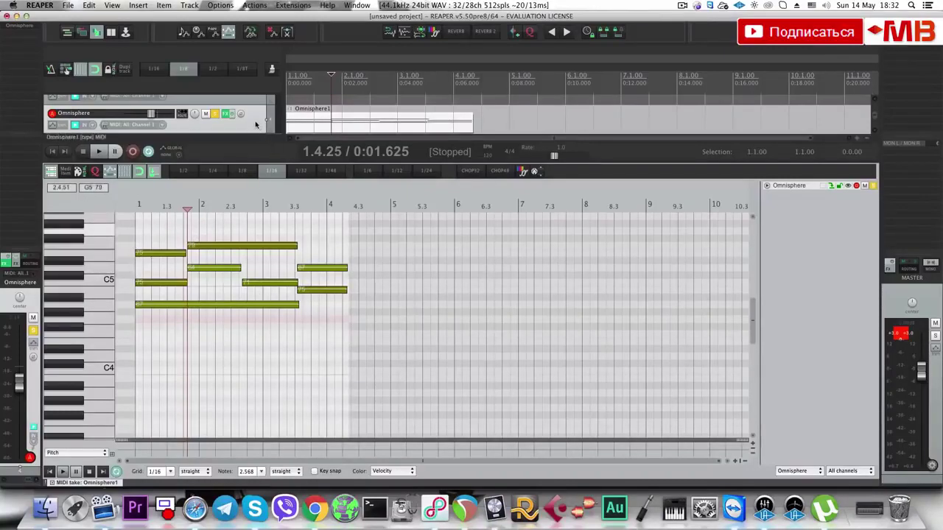
key("Escape")
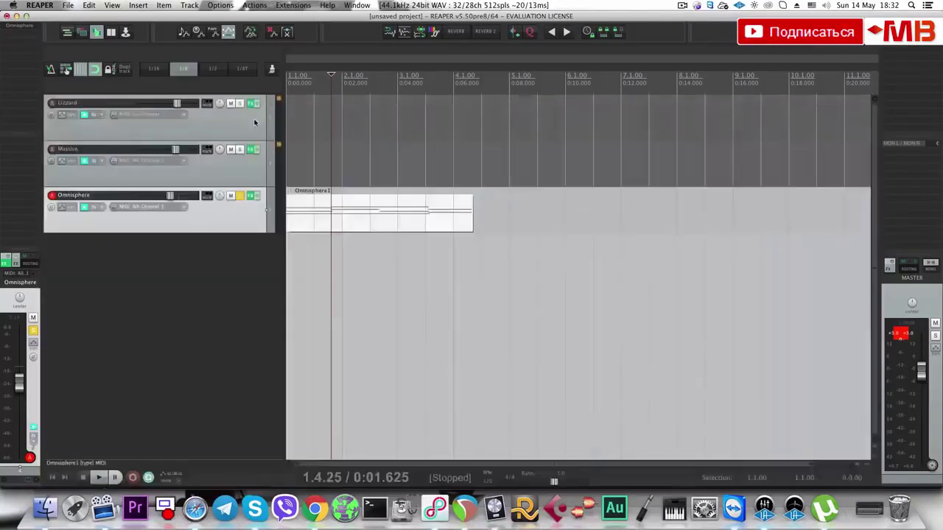
left_click(26, 27)
left_click(22, 32)
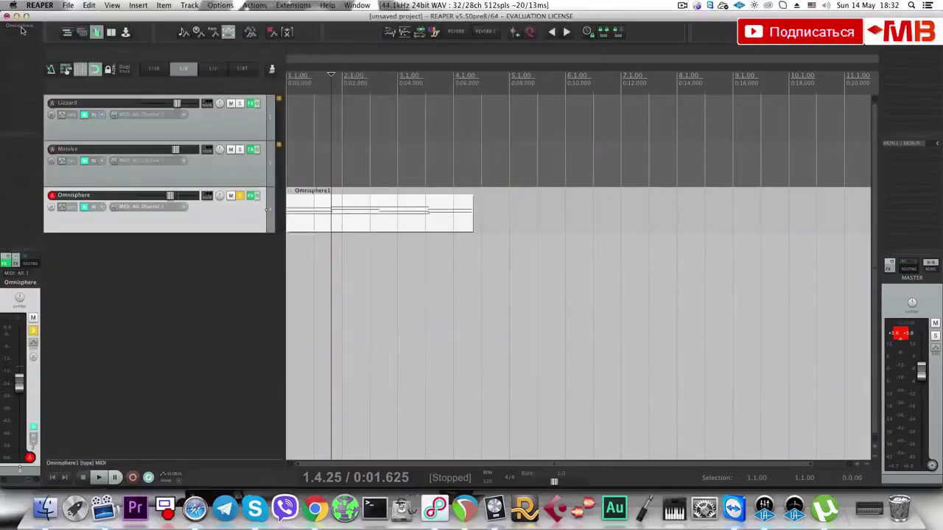
left_click(22, 34)
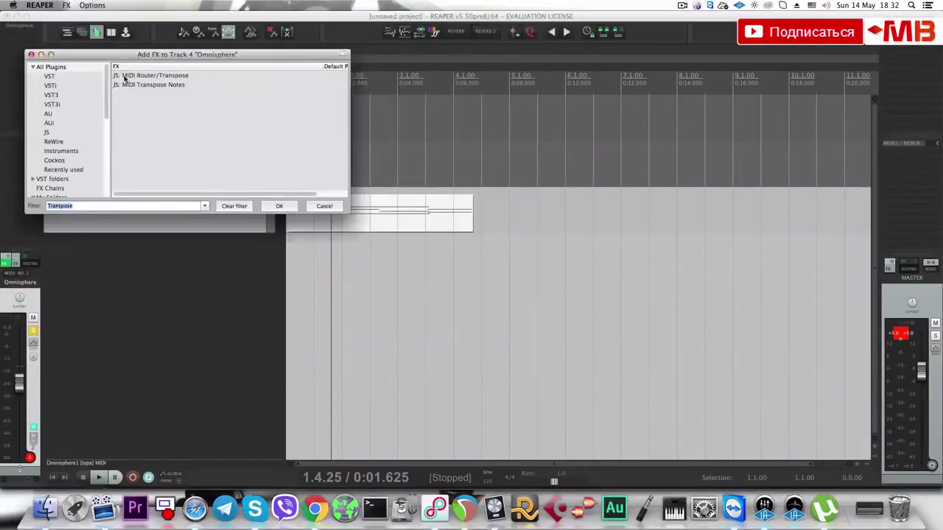
key("Escape")
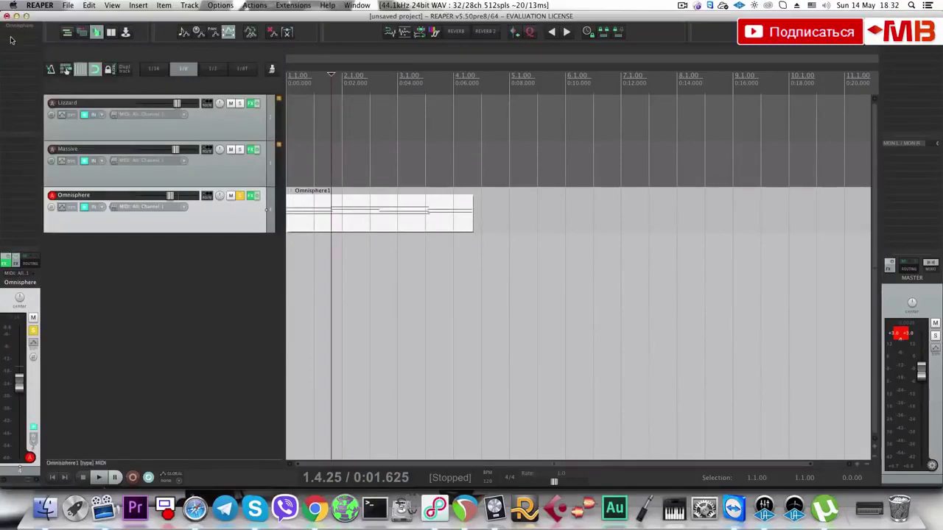
left_click(18, 38)
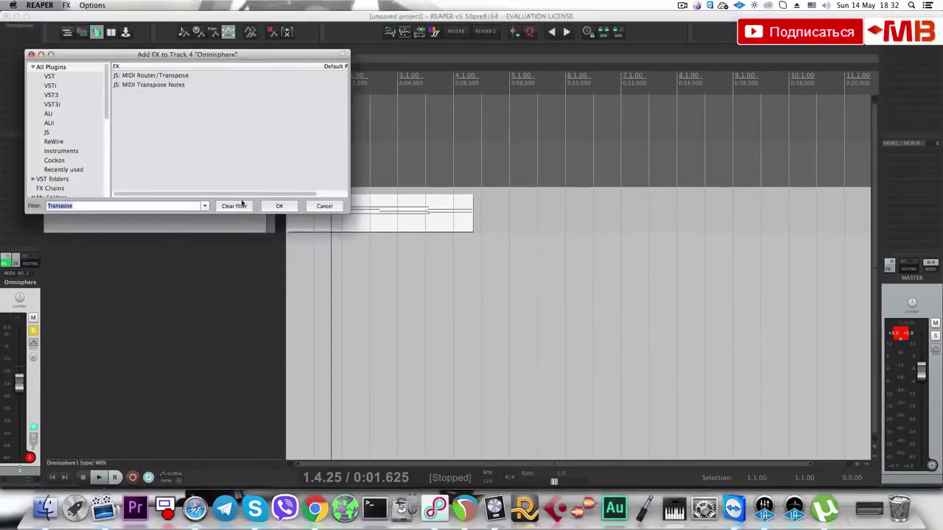
key("Escape")
Use Kontakt 5 as the Omnisphere track's instrument and load Ilya Efimov Nylon Guitar Strum 1.52.nki, keeping the item visible.
left_click(329, 201)
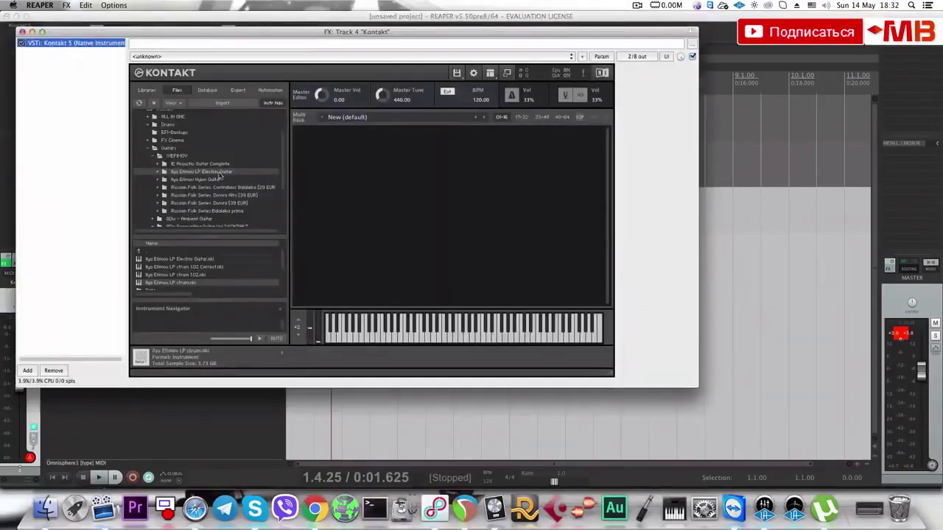
left_click(215, 180)
left_click_drag(206, 259, 331, 223)
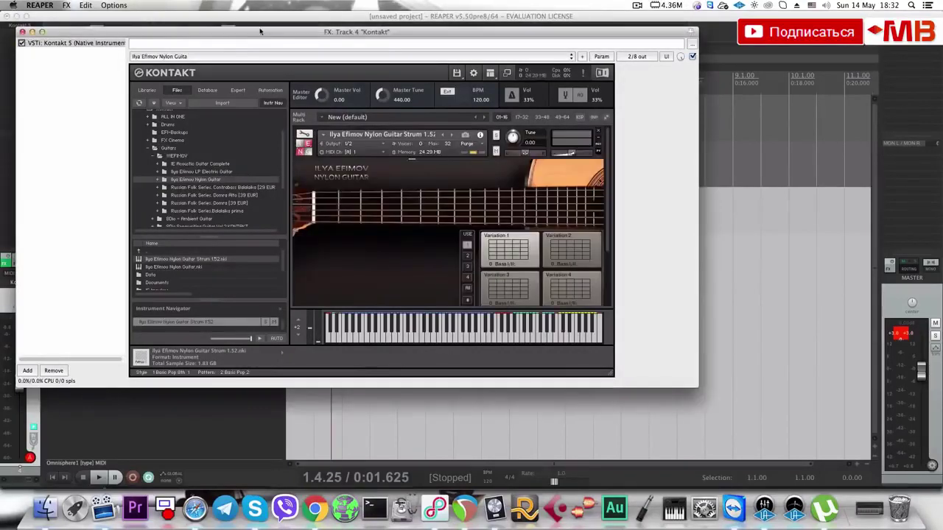
left_click_drag(167, 32, 204, 237)
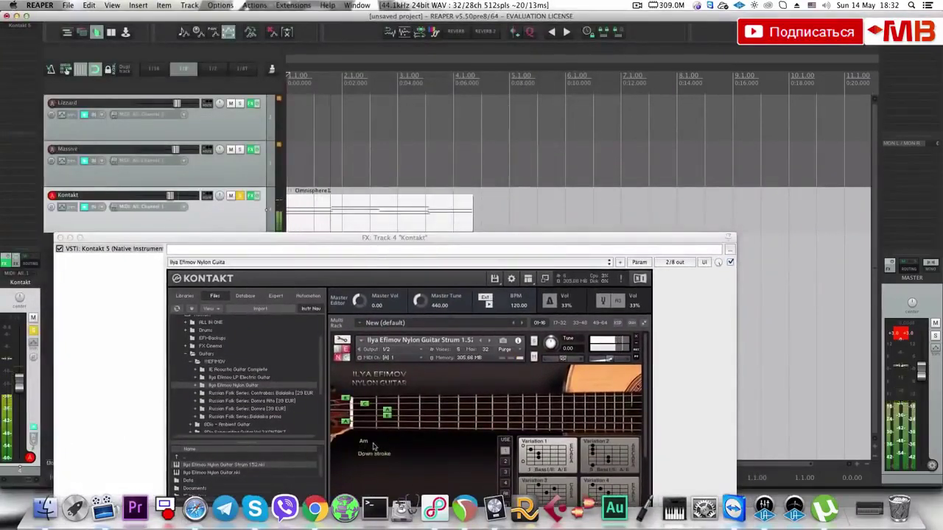
Shift the chord item's pitch up by 12 semitones and play it with the nylon guitar.
left_click(312, 206)
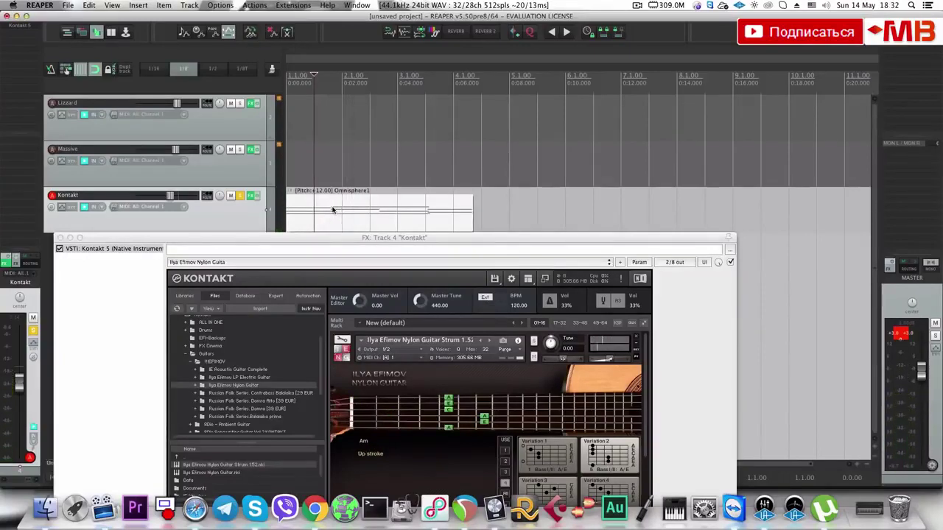
left_click(294, 216)
key("space")
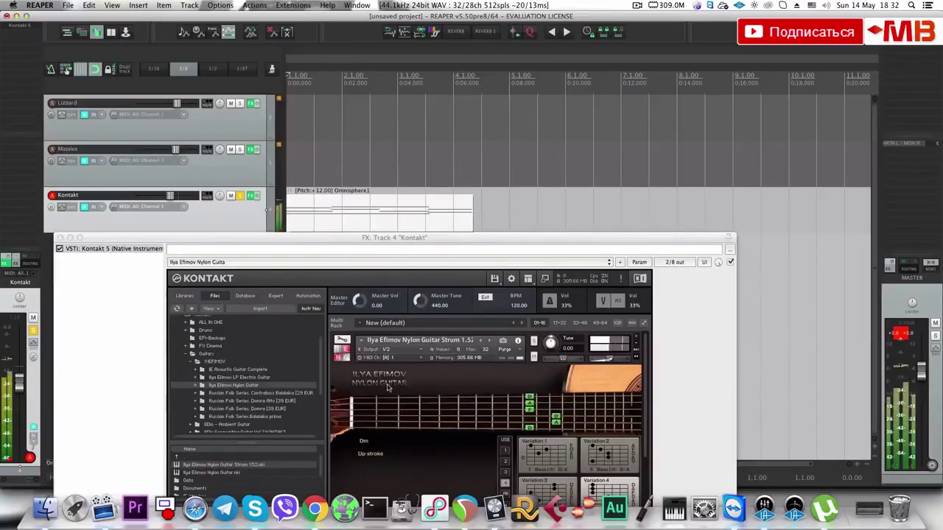
Open the chord item's notes and split the held notes at the chord changes, including 1.4.25 and 2.3.75.
double_click(322, 213)
left_click_drag(343, 237, 784, 301)
left_click(265, 380)
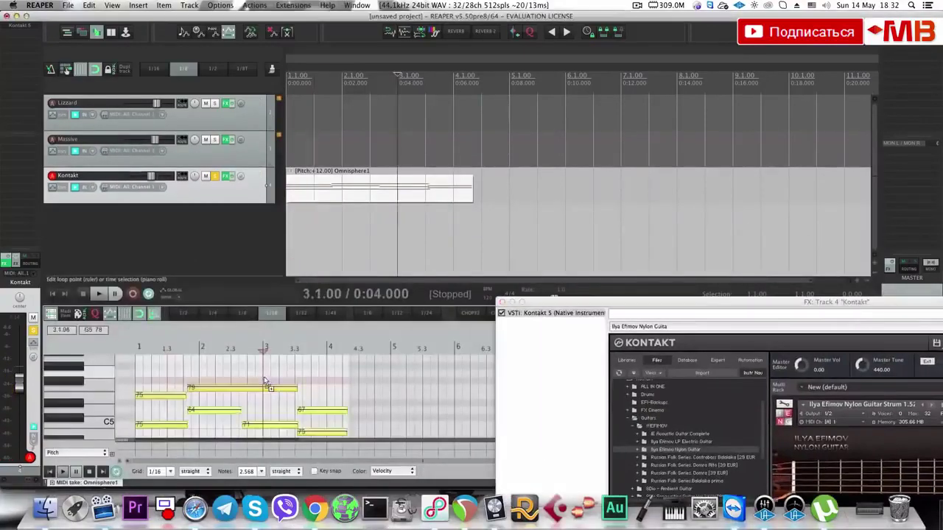
scroll(252, 376, "down", 3)
left_click(175, 395)
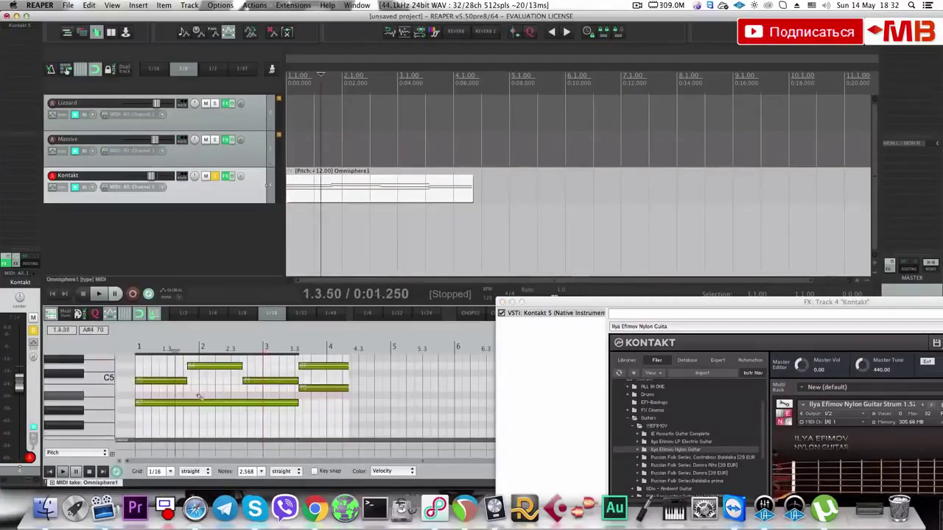
scroll(198, 396, "up", 3)
left_click(321, 391)
scroll(339, 394, "down", 2)
scroll(302, 384, "up", 3)
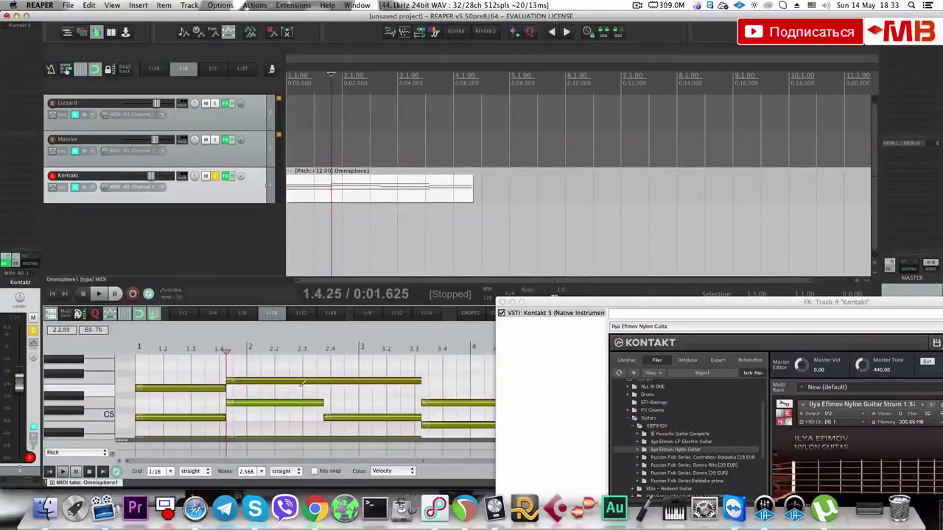
scroll(341, 393, "down", 2)
left_click(324, 403)
scroll(360, 403, "up", 3)
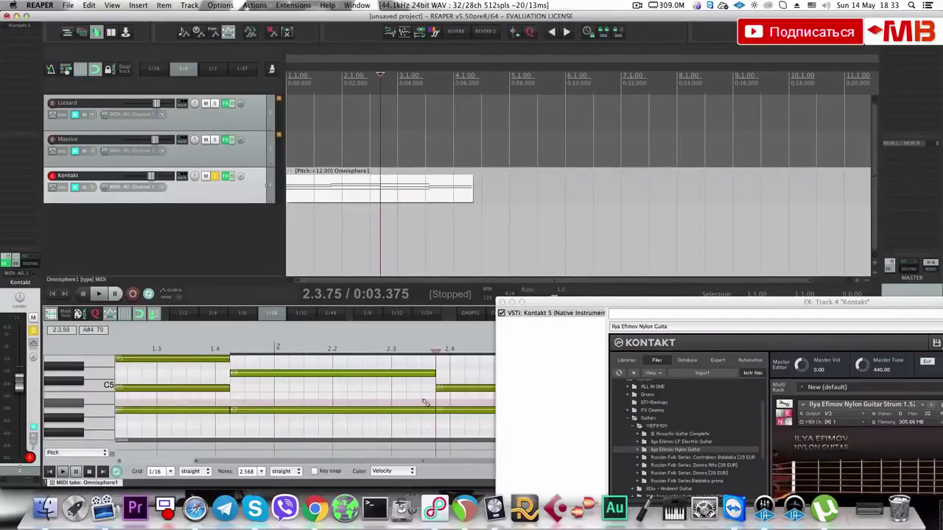
Play the split progression with the nylon guitar, and reset the item's pitch shift to 0 semitones.
key("space")
left_click_drag(623, 307, 279, 115)
left_click(294, 189)
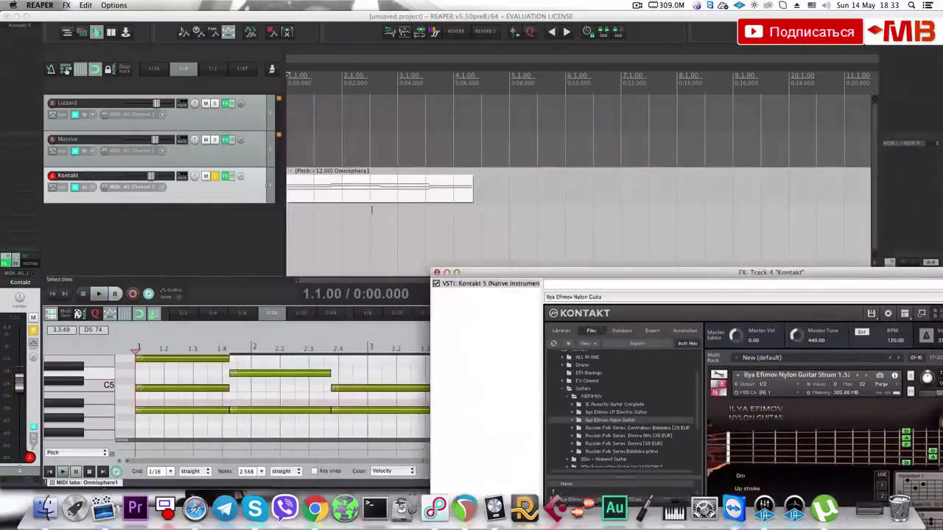
left_click(341, 197)
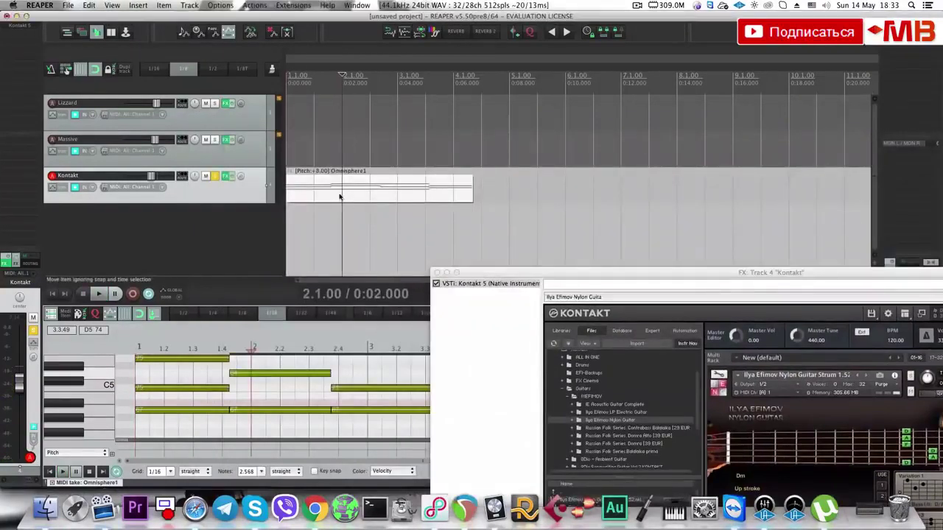
Shift the chord item's pitch down by 12 semitones and play it from the project start.
key("shift+9")
key("shift+9")
key("shift+9")
key("shift+9")
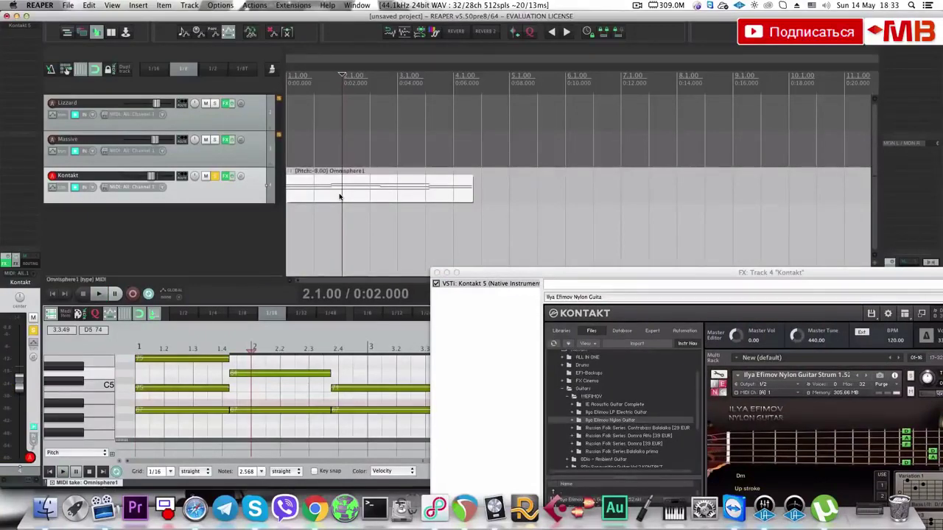
left_click(295, 186)
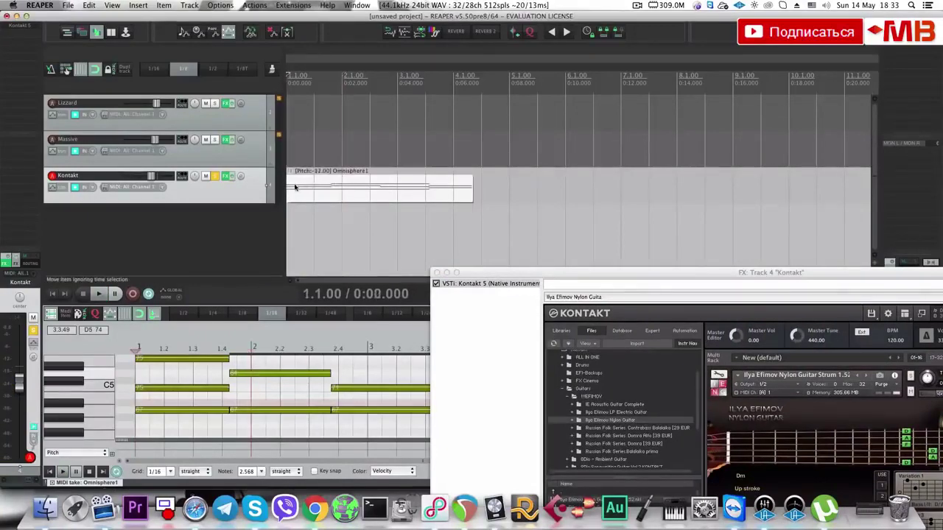
key("space")
Shorten the ends of the third chord's notes to just before the chord change at 3.3.25, keeping the Kontakt window clear of them.
left_click_drag(489, 273, 152, 66)
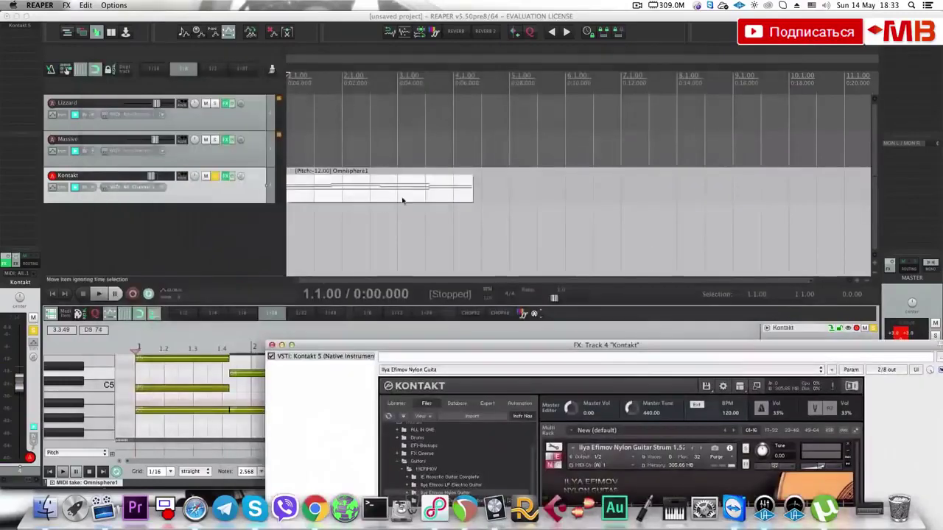
left_click(425, 208)
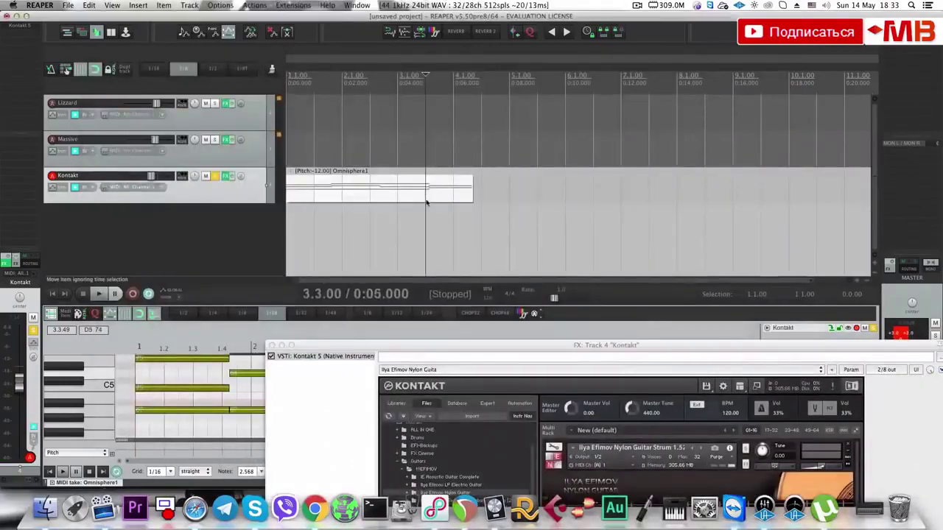
left_click_drag(340, 346, 642, 436)
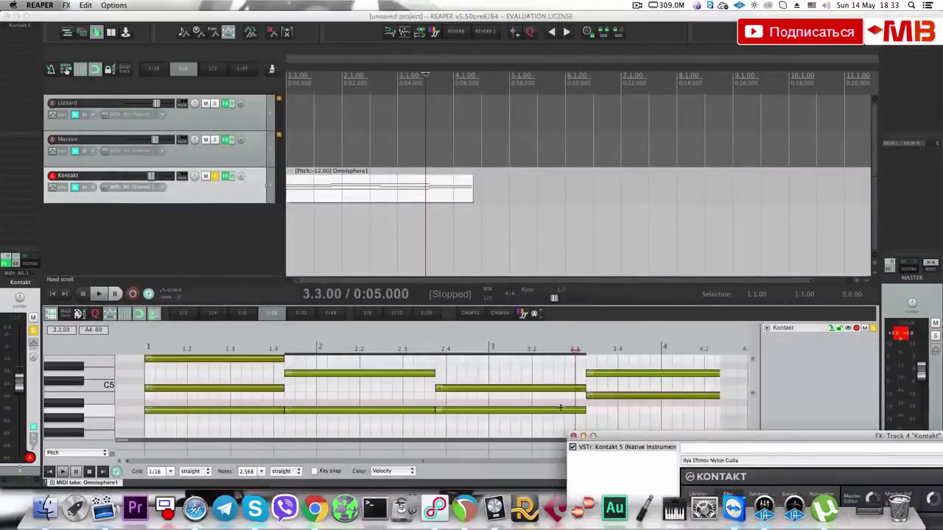
left_click(590, 406)
scroll(590, 406, "up", 3)
scroll(515, 389, "up", 3)
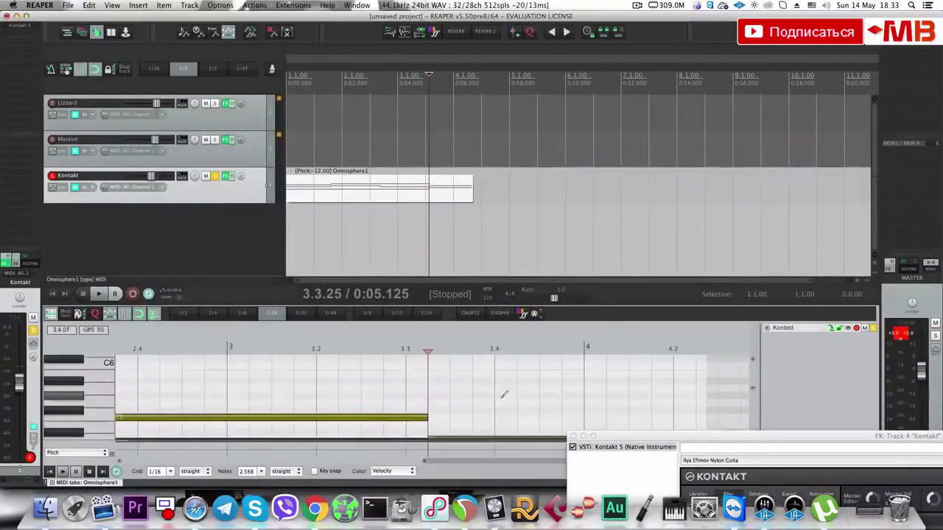
scroll(505, 395, "down", 3)
left_click(421, 380)
left_click(421, 403, "shift")
scroll(421, 387, "up", 2)
left_click(424, 381, "shift")
left_click_drag(426, 382, 420, 383)
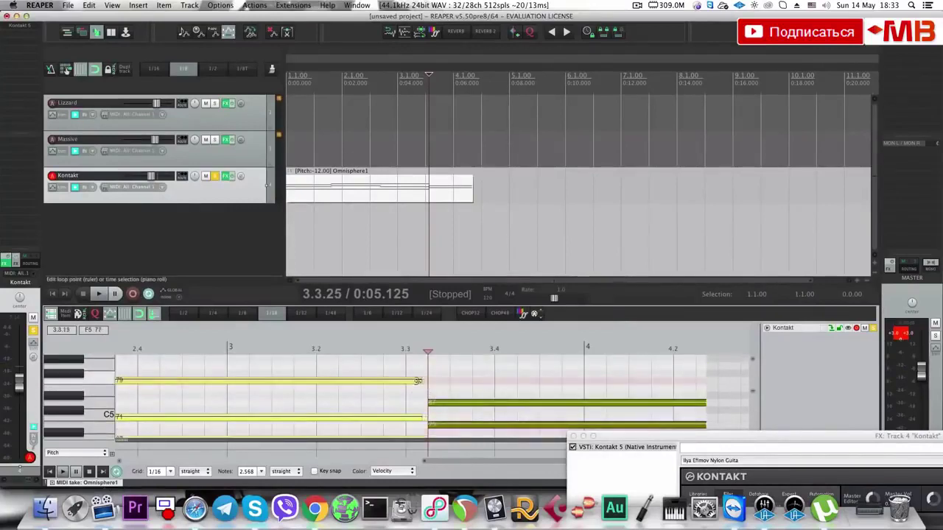
Play the chord change from 3.3.00, and enlarge the note editor to inspect the last chord's two notes.
left_click(413, 374)
key("space")
key("space")
scroll(537, 365, "down", 1)
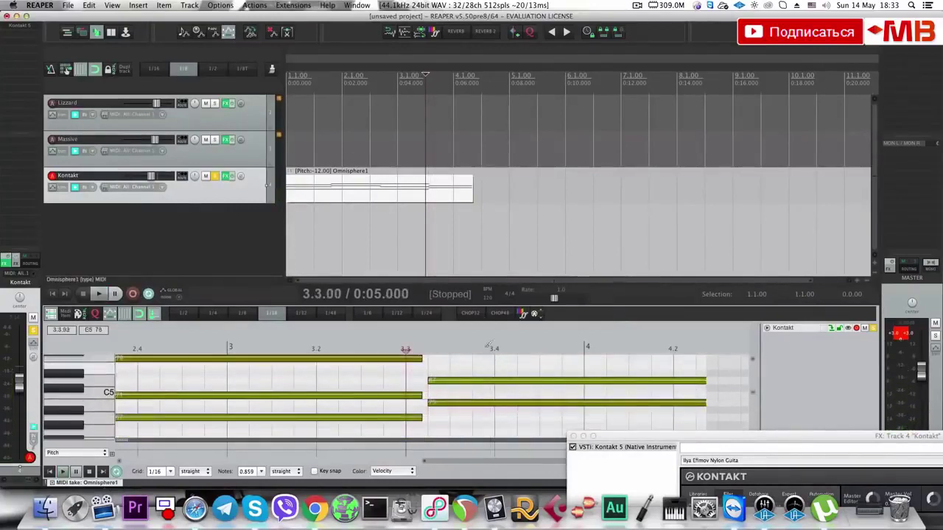
left_click_drag(489, 306, 489, 225)
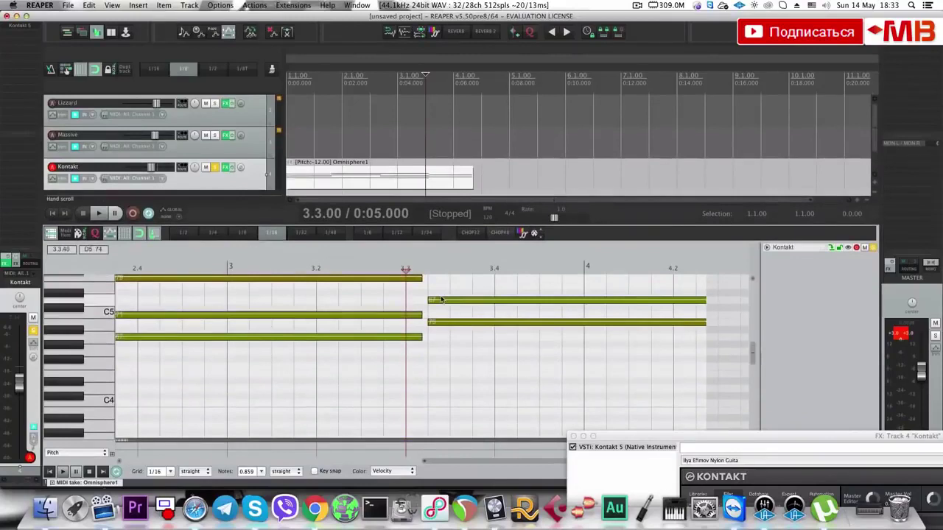
left_click(433, 301)
left_click(434, 323)
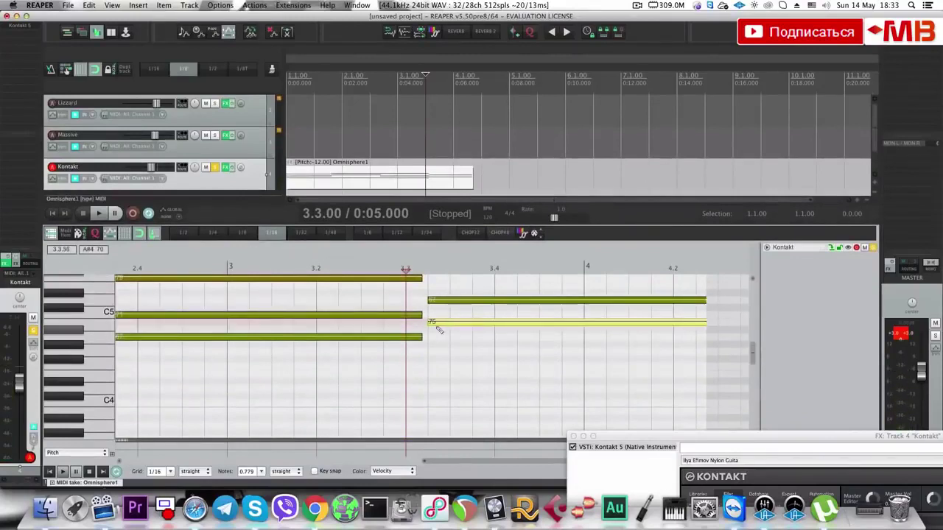
scroll(434, 328, "down", 5)
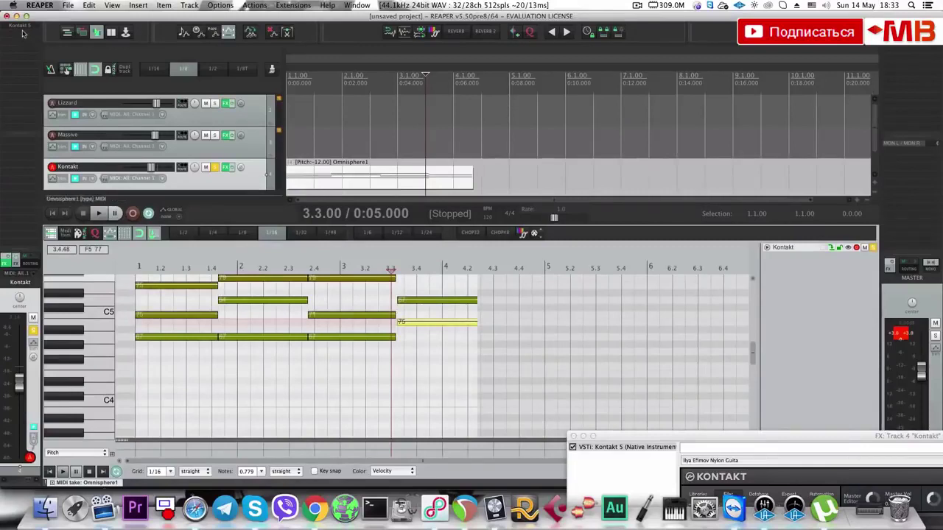
Open Kontakt in a floating window, audition chords on its on-screen keyboard, and close both it and the note editor.
key("f")
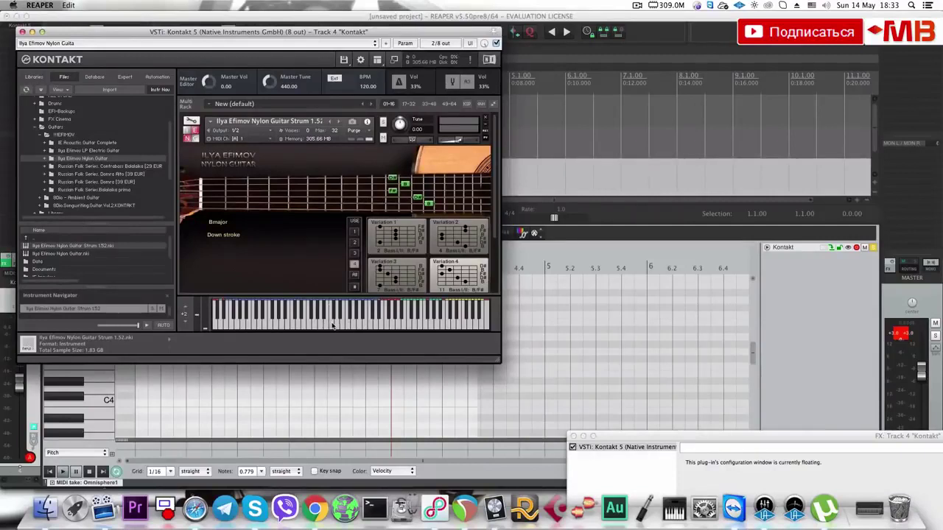
left_click(333, 325)
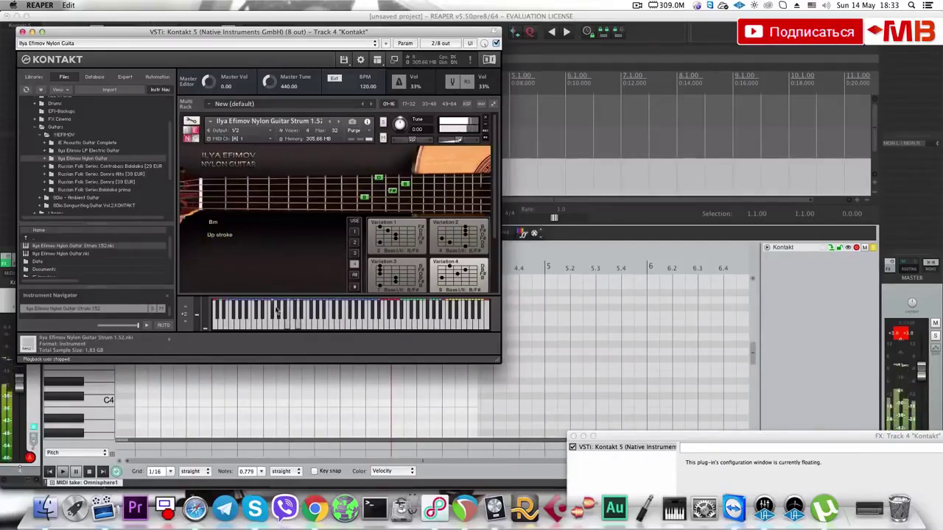
left_click(280, 315)
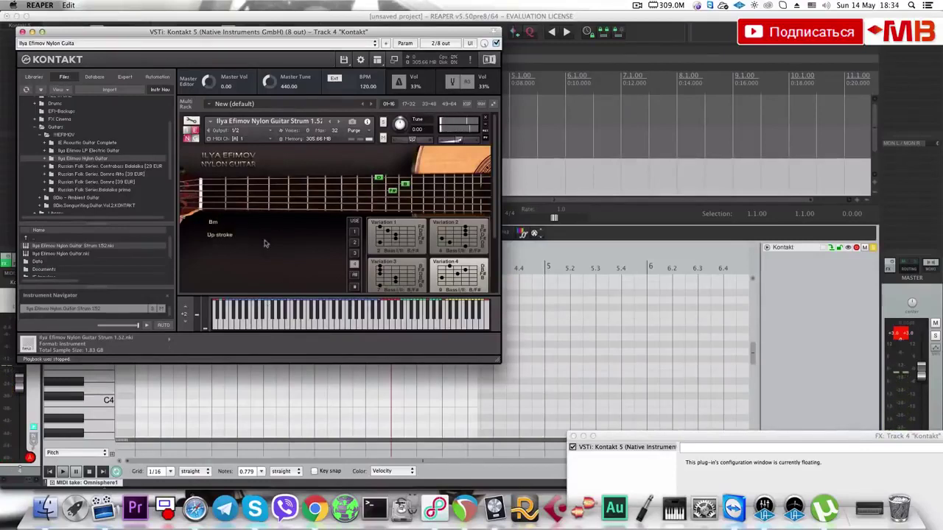
key("Escape")
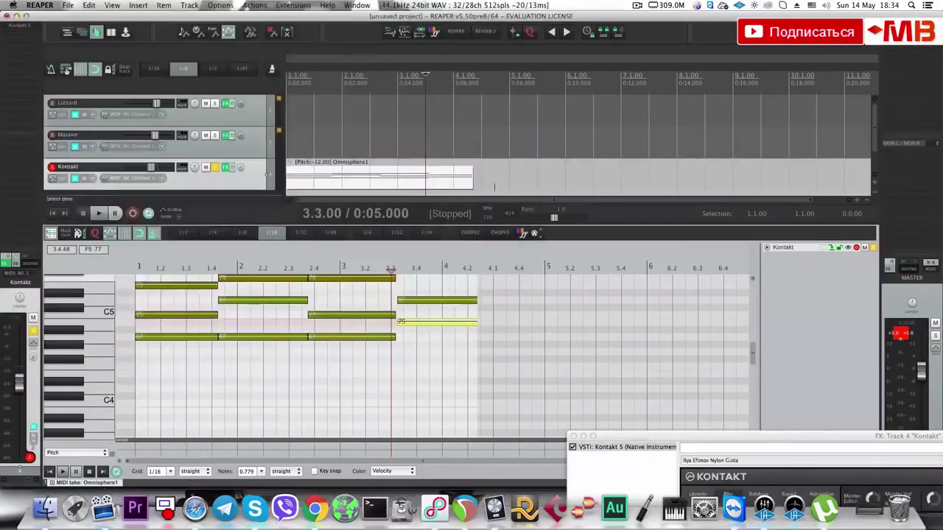
left_click(324, 181)
key("Escape")
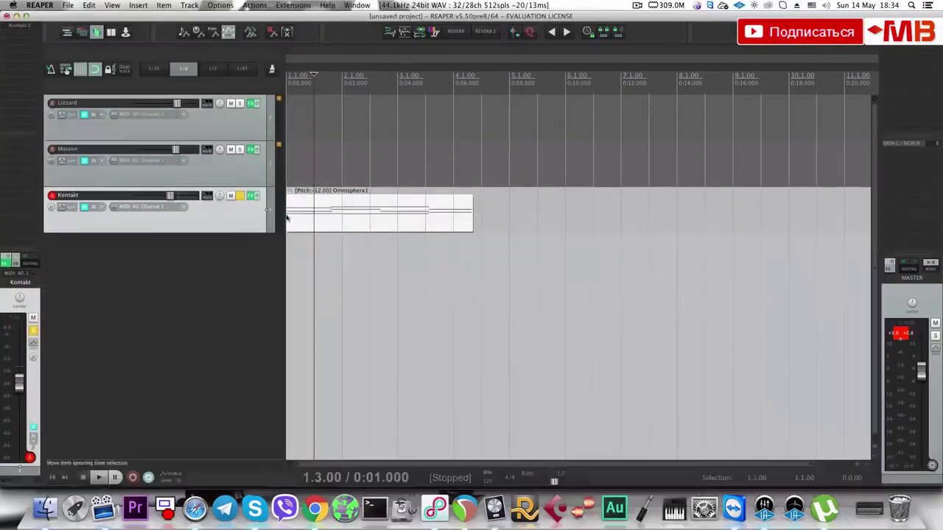
Delete the Kontakt, Massive and Lizzard tracks, and insert one empty track.
scroll(321, 224, "down", 3)
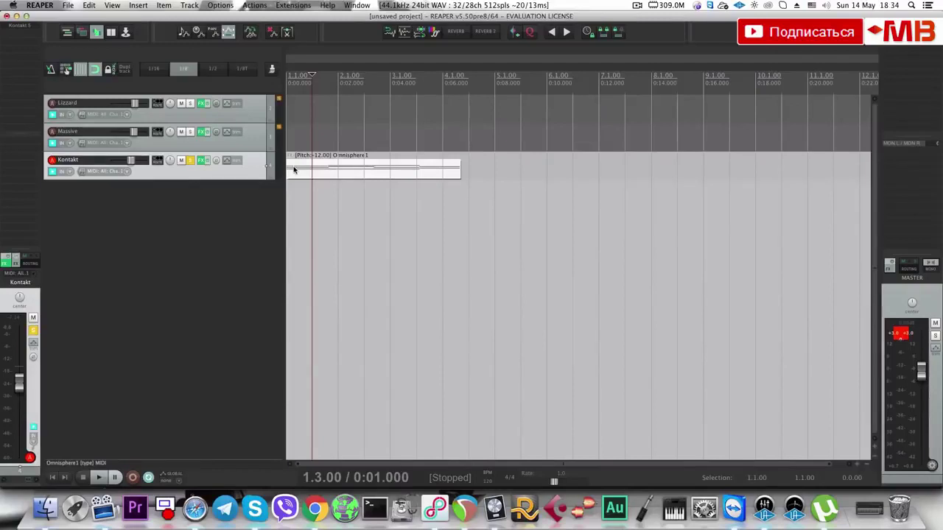
key("Delete")
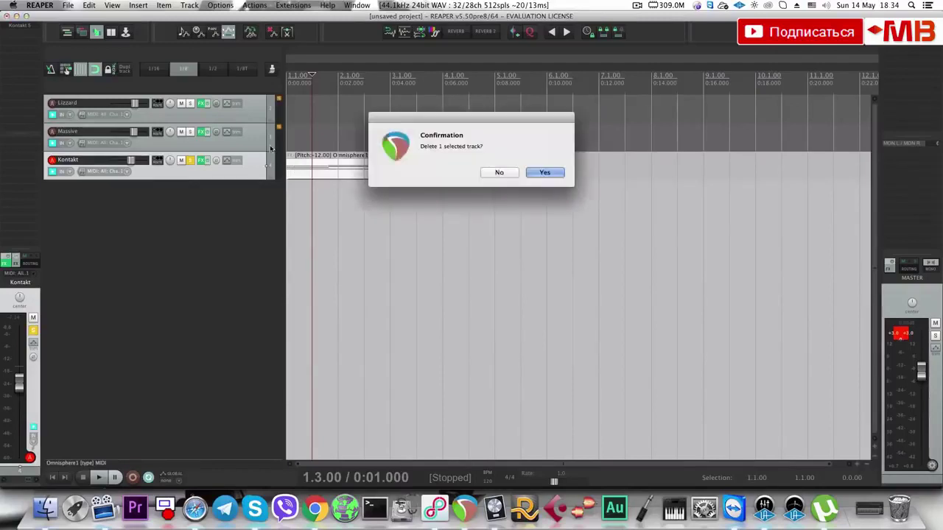
key("Return")
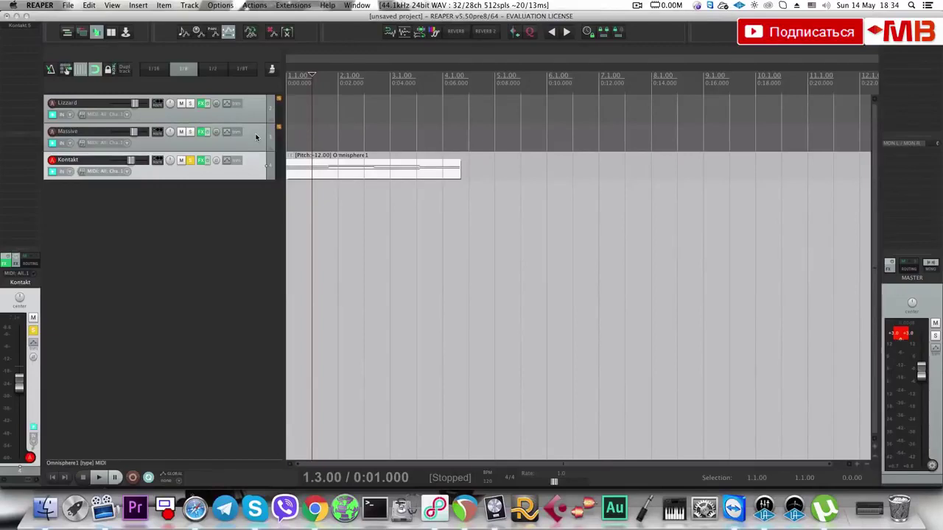
key("Delete")
left_click(391, 232)
key("Delete")
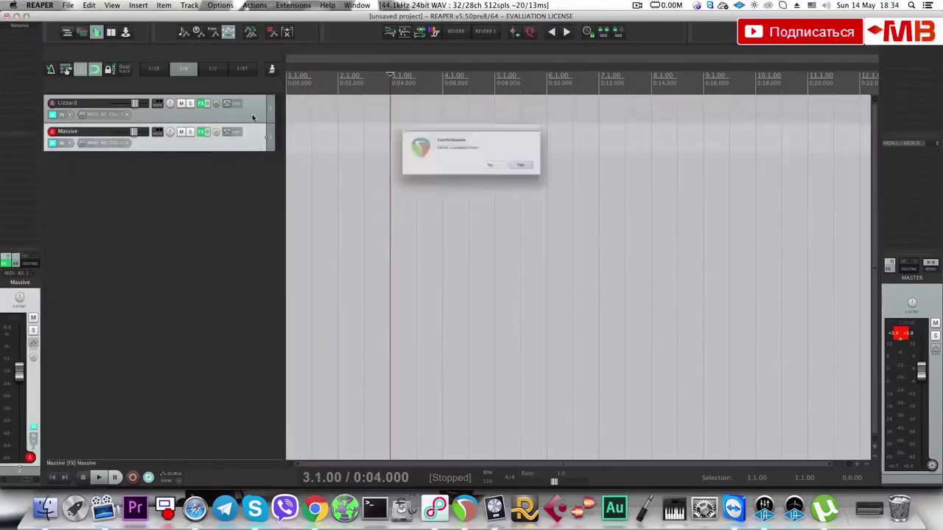
key("Return")
left_click(253, 116)
key("Delete")
double_click(251, 140)
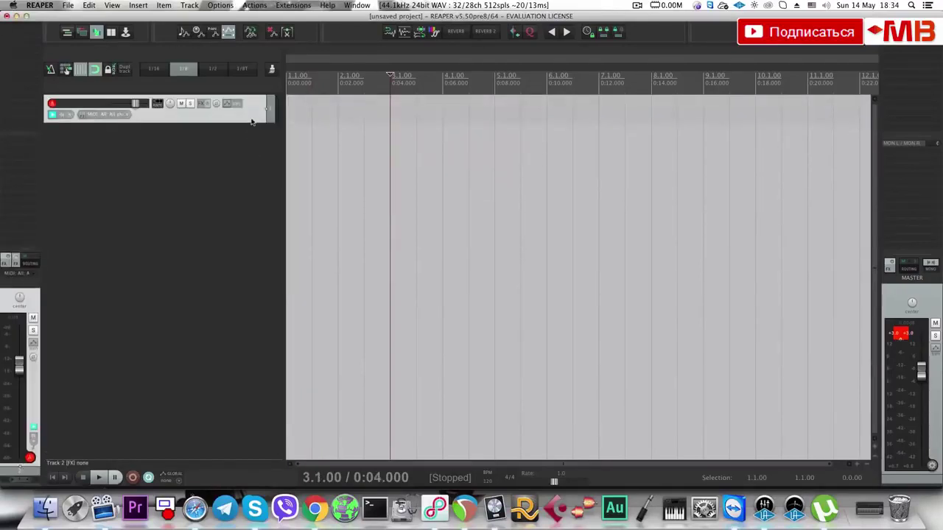
Return the edit cursor to the project start and deselect the empty track.
scroll(380, 271, "down", 1)
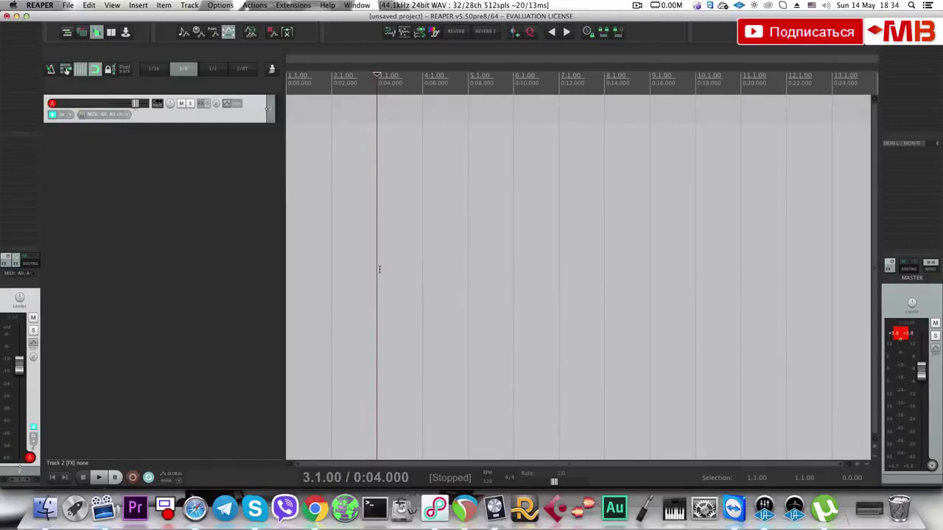
key("Page_Up")
key("Page_Up")
scroll(306, 187, "up", 2)
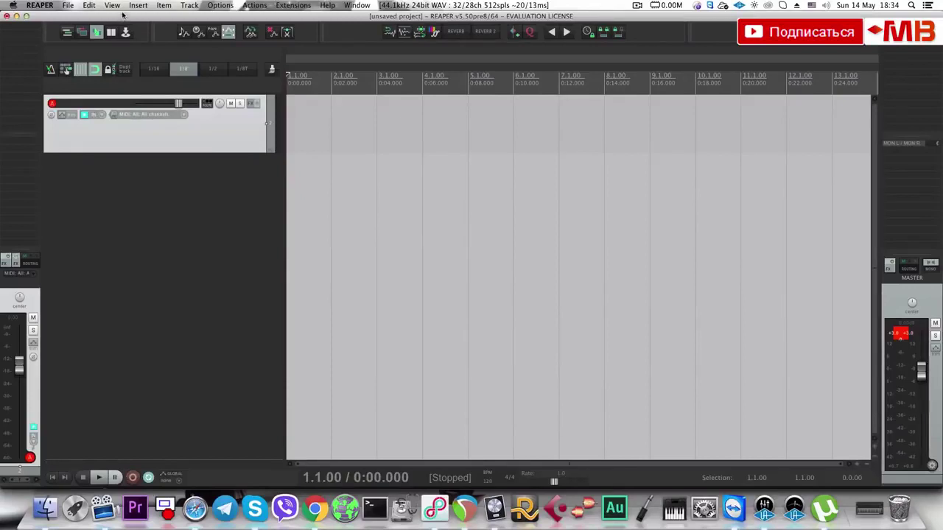
left_click(256, 225)
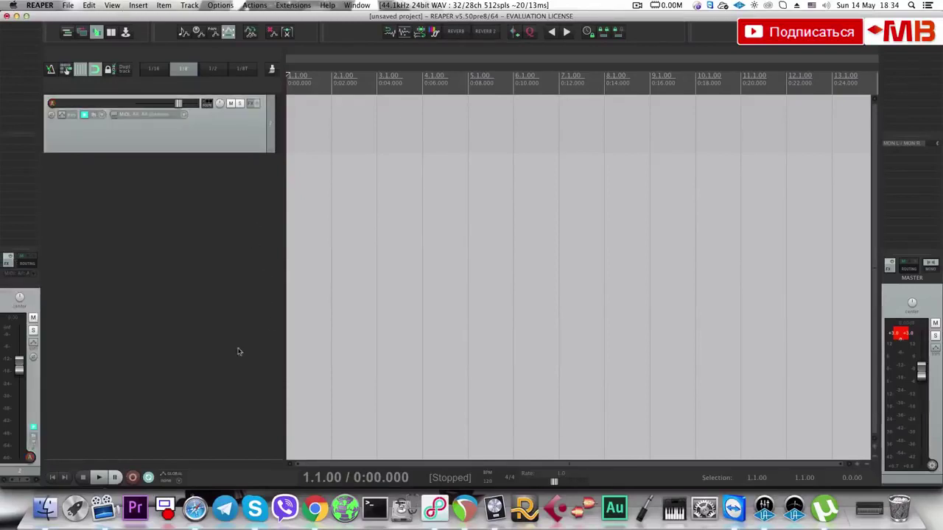
Open the Media Explorer and browse to the VEH2 Soft Kicks folder inside VEH2 Kicks.
key("super+alt+x")
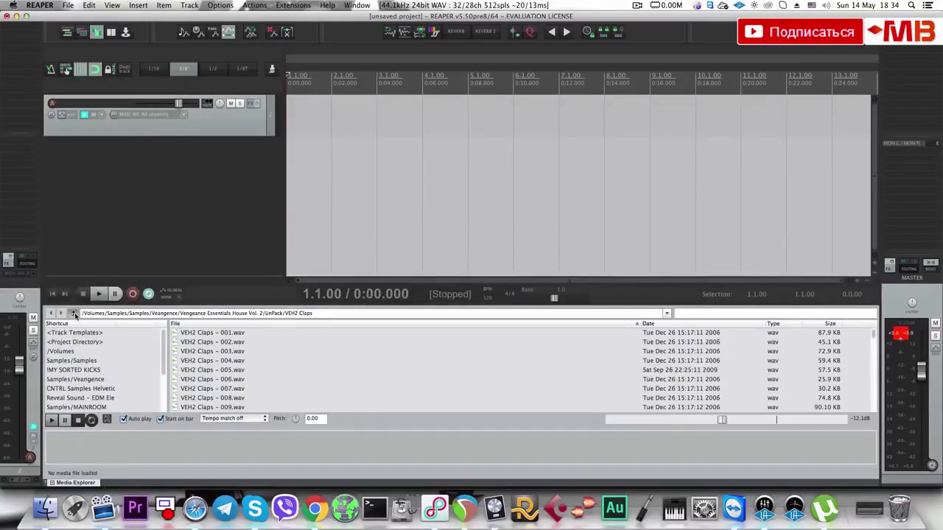
left_click(74, 313)
key("Down")
key("Down")
key("Down")
key("Down")
key("Down")
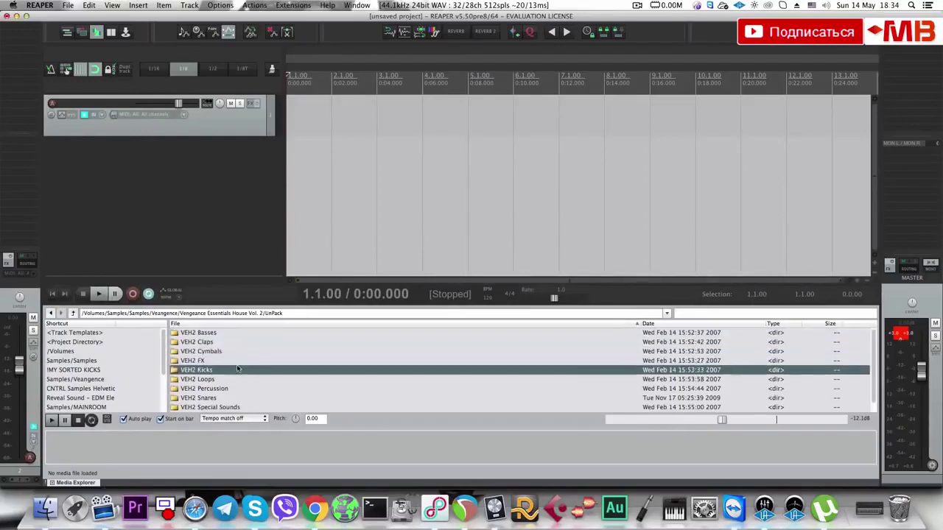
double_click(238, 369)
key("Down")
key("Down")
key("Return")
Audition several of the first VEH2 Soft Kicks samples to compare their sound.
key("Down")
key("Down")
key("Down")
key("Down")
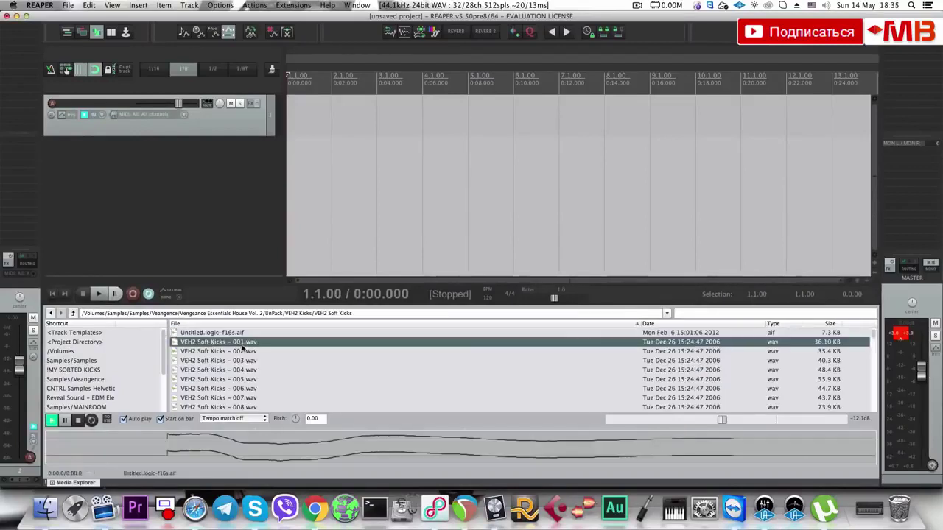
key("Down")
key("Down")
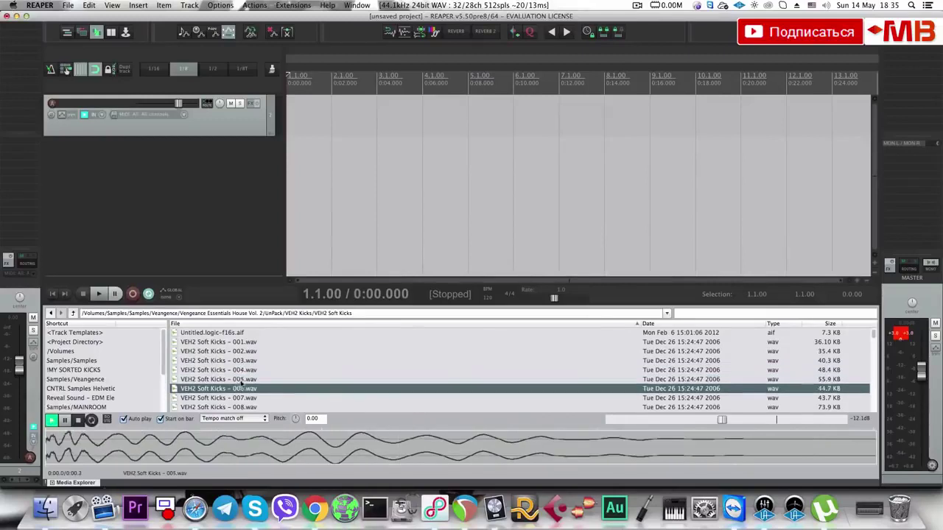
left_click(242, 353)
left_click(237, 344)
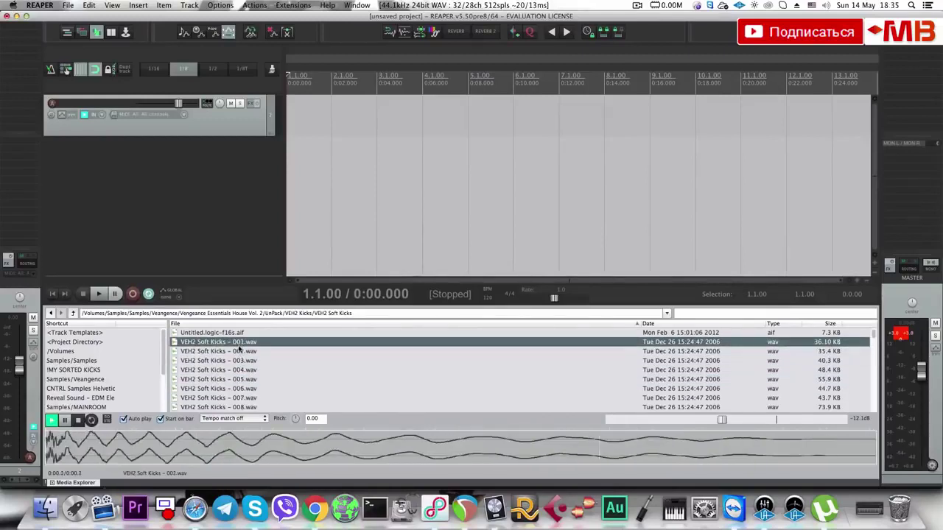
left_click(244, 362)
key("Down")
Place VEH2 Soft Kicks - 003.wav on the empty track and copy it onto every beat of the first bar.
left_click(249, 361)
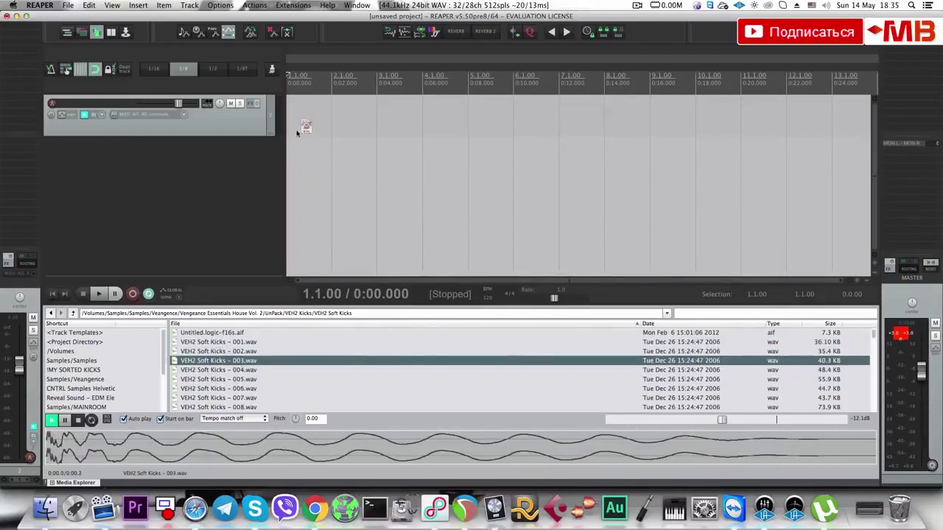
left_click_drag(297, 133, 404, 124)
scroll(300, 127, "up", 5)
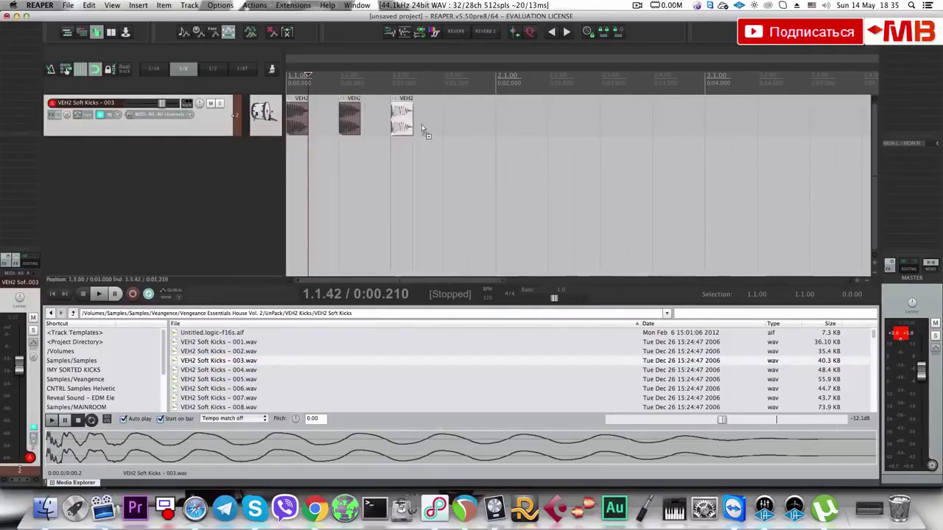
Browse back to the UnPack folder and open VEH2 Houseloops 128BPM inside VEH2 Loops.
left_click(253, 361)
key("BackSpace")
key("BackSpace")
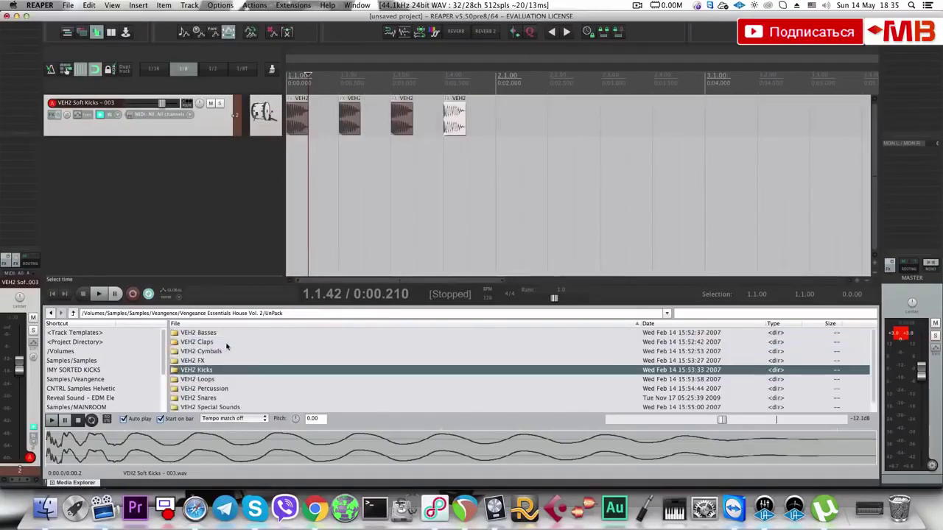
left_click(237, 377)
key("Down")
key("Up")
key("Return")
key("Down")
key("Down")
key("Down")
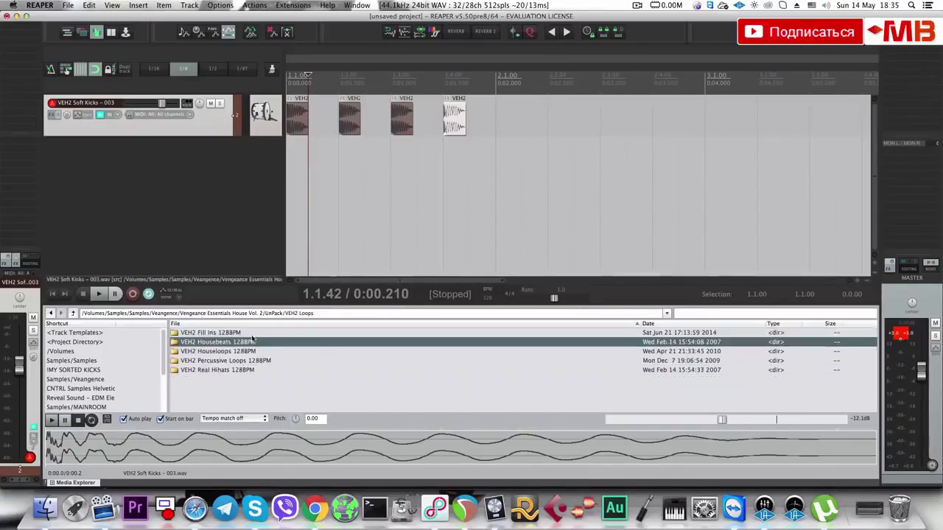
key("Return")
Audition the house loops and place VEH2 Houseloops - 007.wav on a new track below the kicks, at the project start.
key("Down")
key("Down")
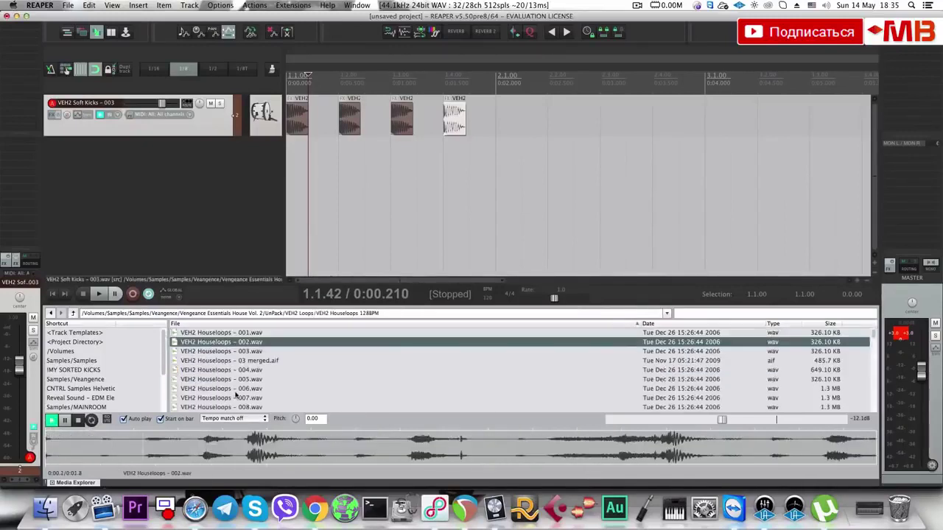
left_click(233, 390)
left_click(238, 397)
left_click_drag(238, 397, 346, 177)
scroll(397, 164, "down", 5)
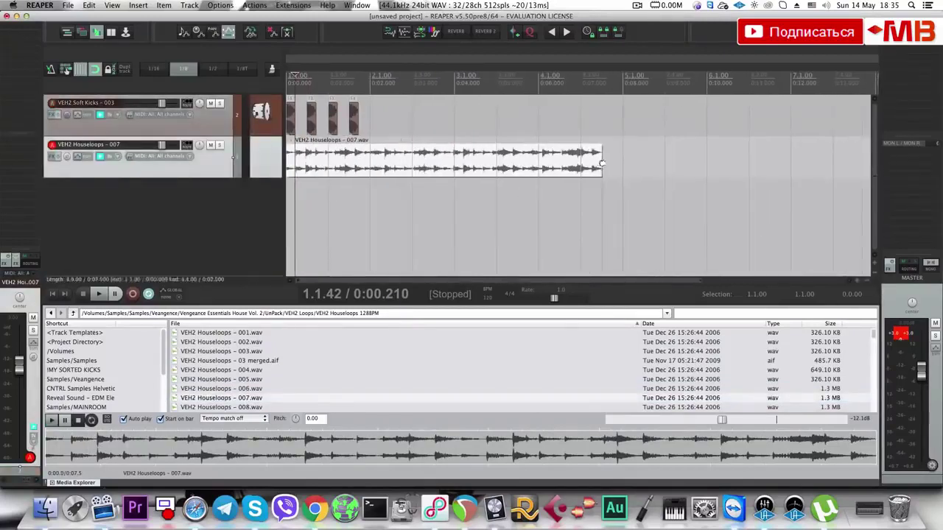
Stretch the VEH2 Houseloops - 007 item to end exactly at bar 5, and cut away everything after its first bar.
left_click_drag(602, 163, 622, 163)
left_click(358, 163)
key("s")
key("Delete")
Loop playback over the first bar and slightly lower the volumes of the house loop and soft kick tracks.
left_click_drag(368, 190, 301, 189)
key("space")
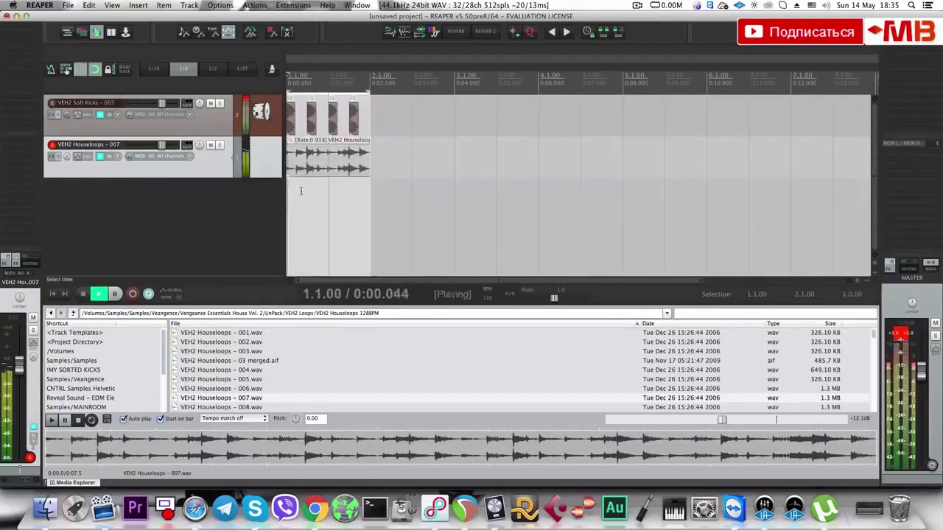
left_click_drag(162, 145, 160, 145)
left_click_drag(163, 103, 159, 103)
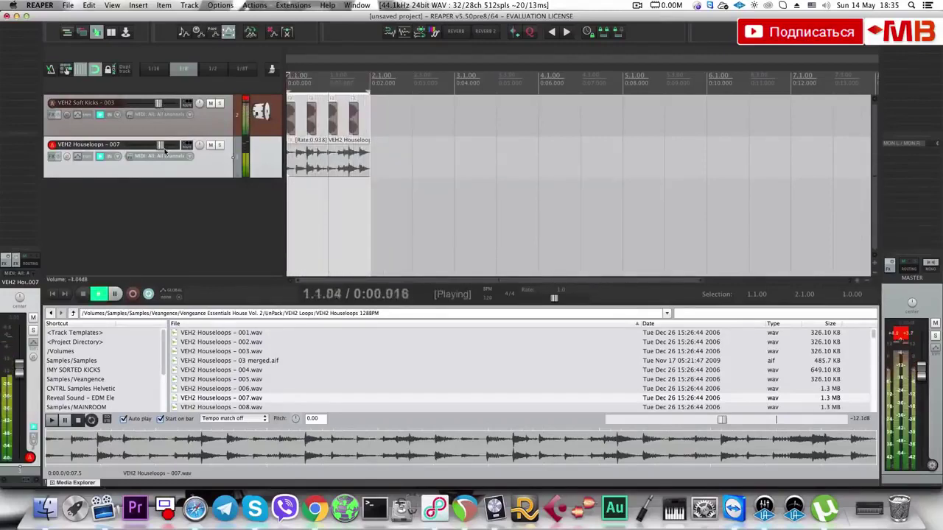
left_click(244, 231)
key("space")
Browse back to the UnPack folder and open VEH2 Special Sounds.
left_click(254, 397)
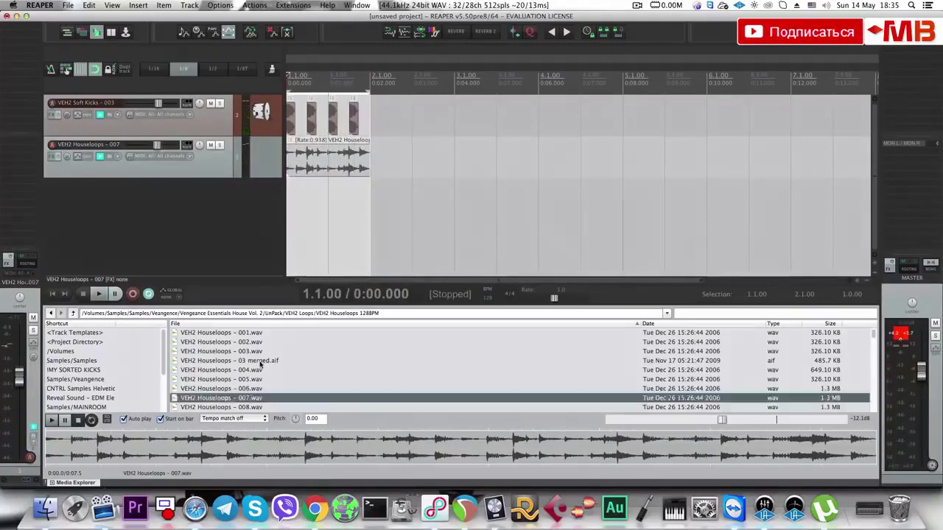
key("BackSpace")
key("BackSpace")
double_click(235, 401)
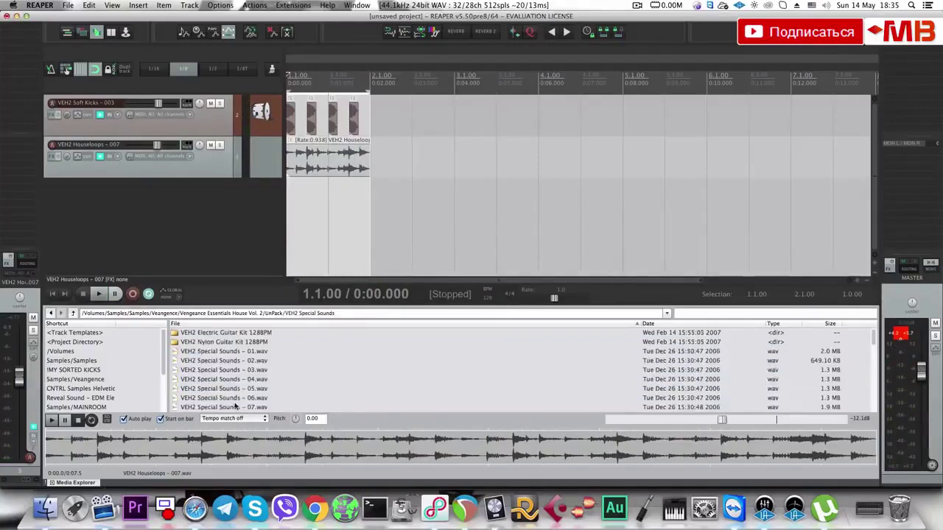
key("BackSpace")
key("Return")
Audition the first special sounds and place VEH2 Special Sounds - 02.wav on a new track below the house loop, at the project start.
key("Down")
key("Down")
key("Down")
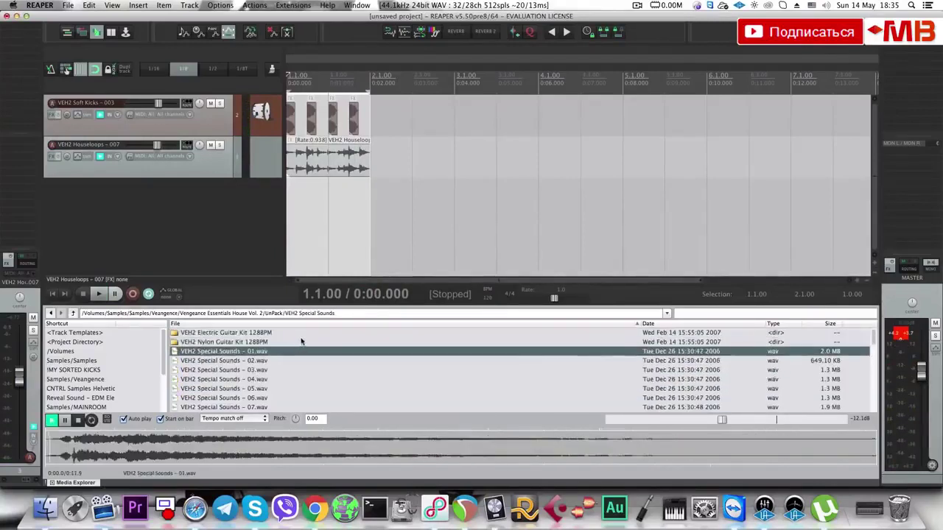
key("Down")
scroll(280, 368, "down", 1)
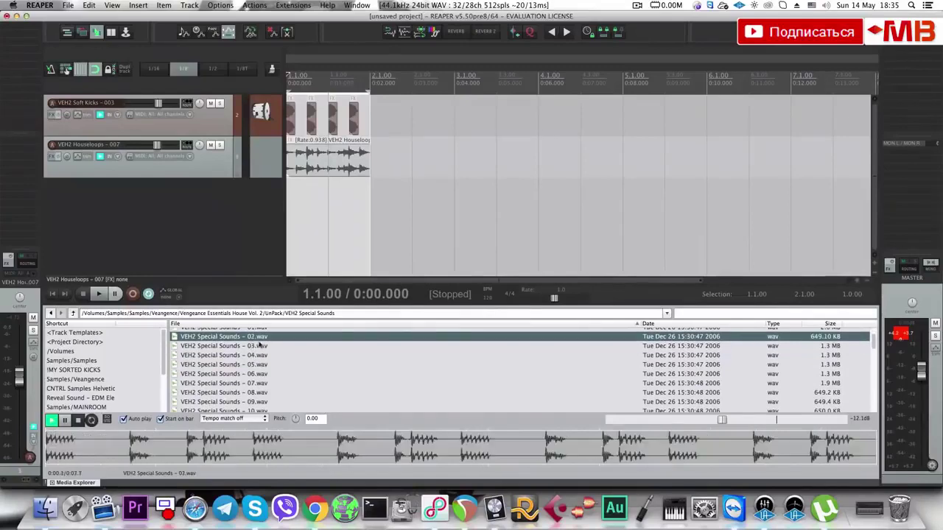
left_click_drag(257, 340, 302, 199)
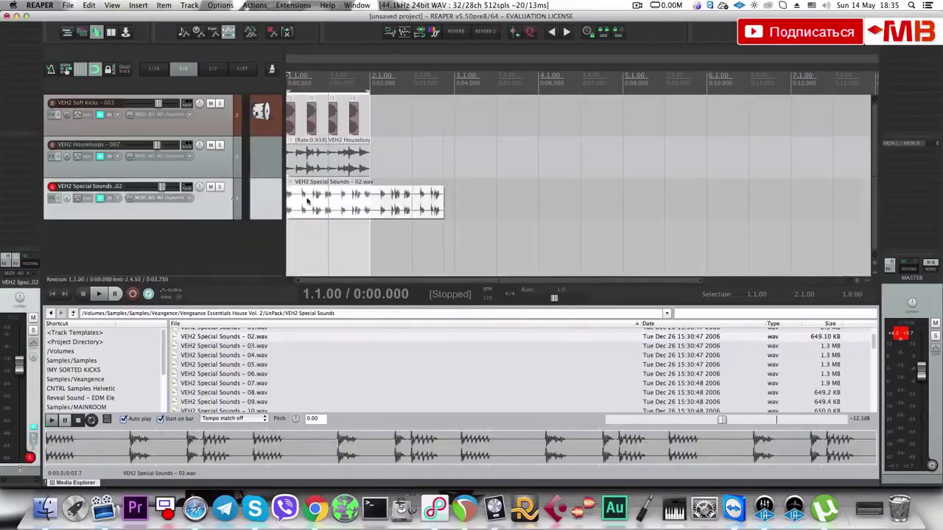
Trim the Special Sounds 02 item to the single hit between 1.1.50 and 1.2.00 and give it a short fade-out.
scroll(423, 211, "up", 5)
left_click(417, 208)
key("s")
key("Delete")
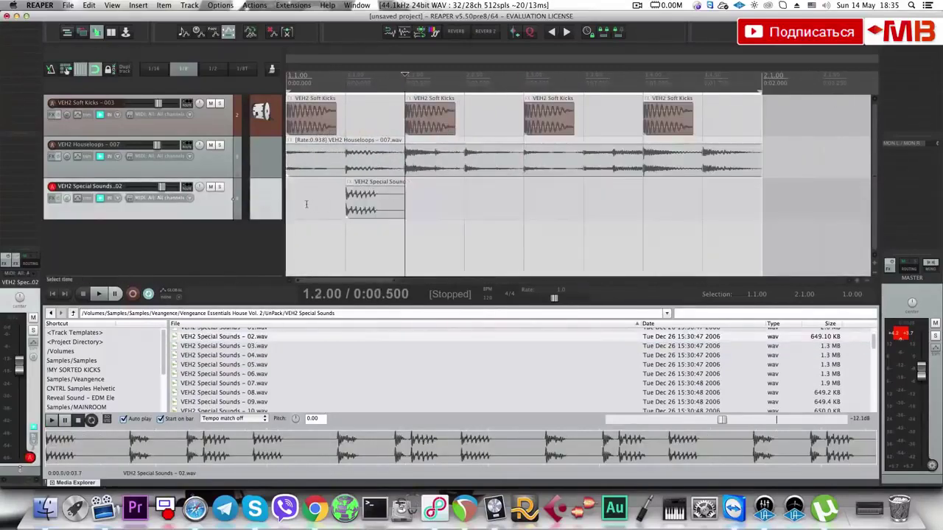
scroll(303, 199, "down", 1)
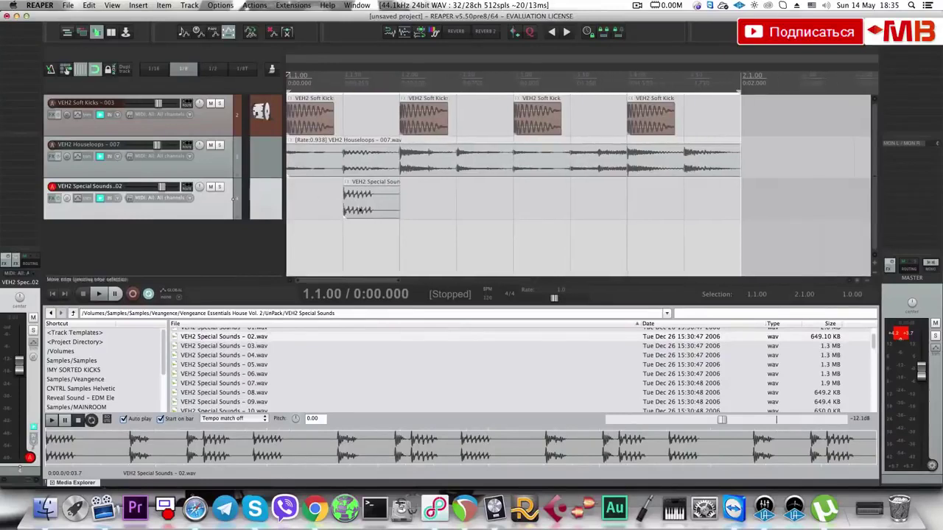
left_click(390, 202)
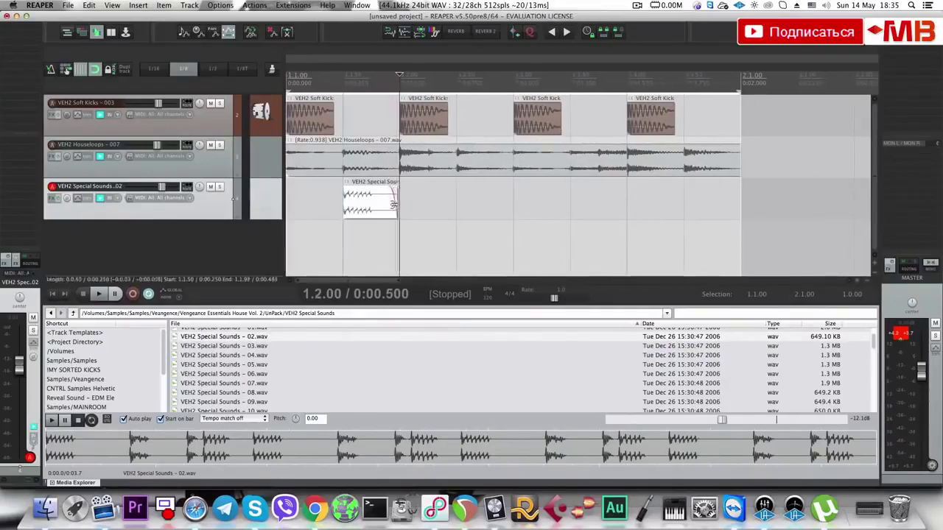
left_click(301, 204)
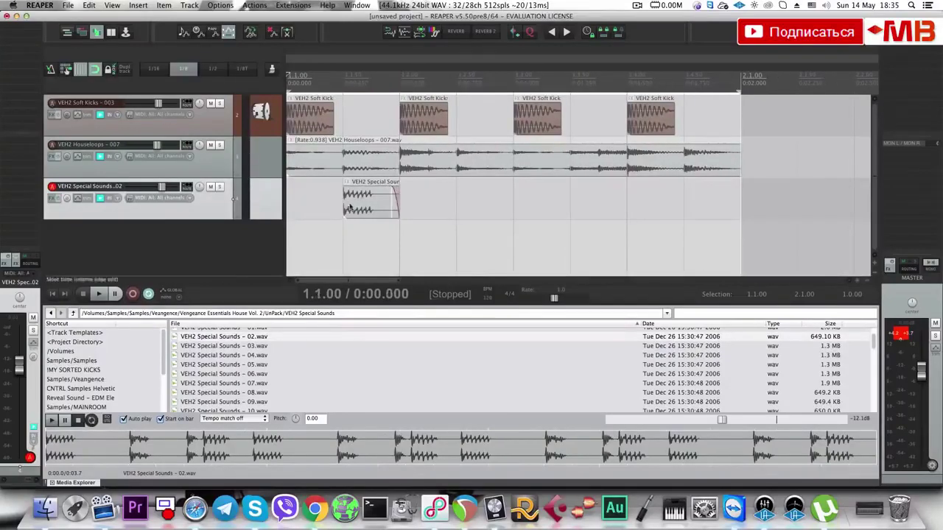
left_click(350, 207)
left_click(306, 199)
Try a longer copy of the Special Sounds 02 item at 1.2.50 with its contents shifted, and delete that copy.
left_click_drag(368, 193, 570, 208)
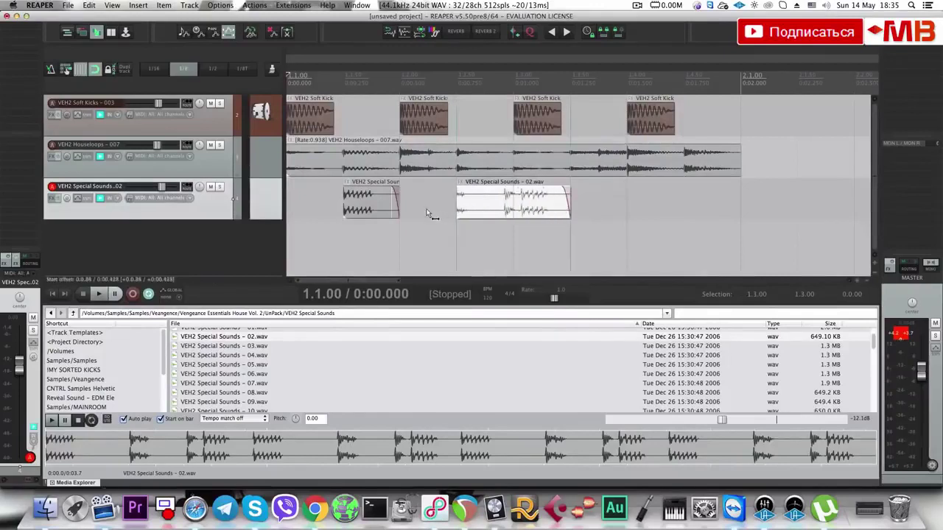
left_click_drag(430, 208, 388, 206)
left_click(475, 210)
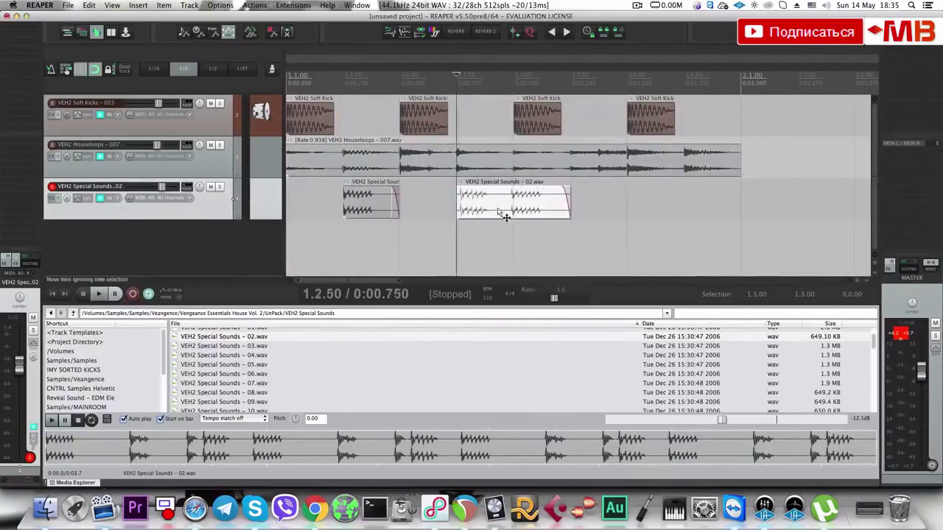
left_click(506, 214)
key("Delete")
Audition the following special sounds and place VEH2 Special Sounds - 06.wav on a new track at 1.3.00, cut to one beat.
key("Down")
key("Down")
key("Down")
key("Down")
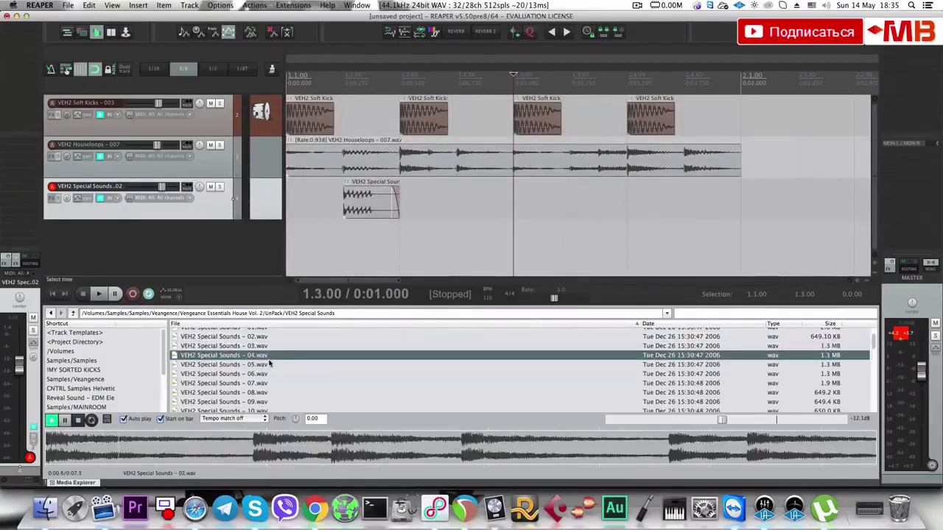
key("Down")
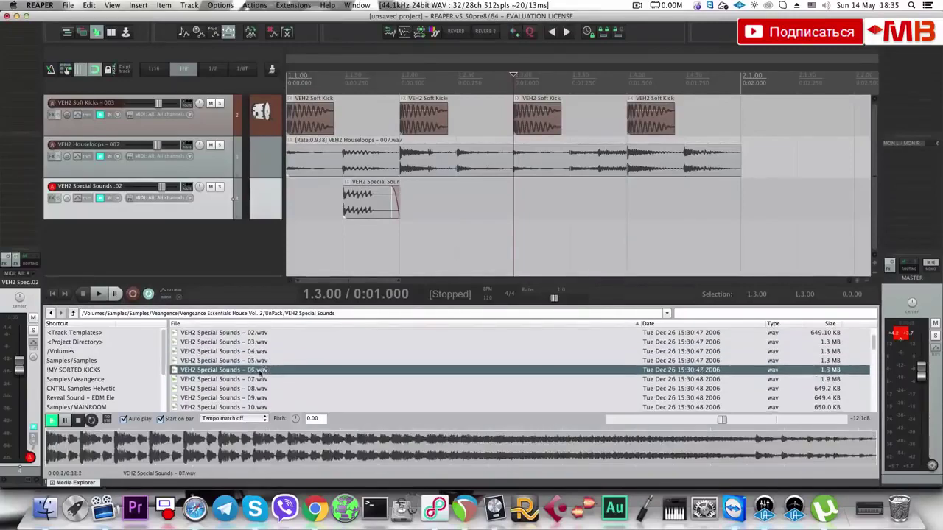
left_click_drag(271, 364, 545, 247)
scroll(343, 241, "down", 3)
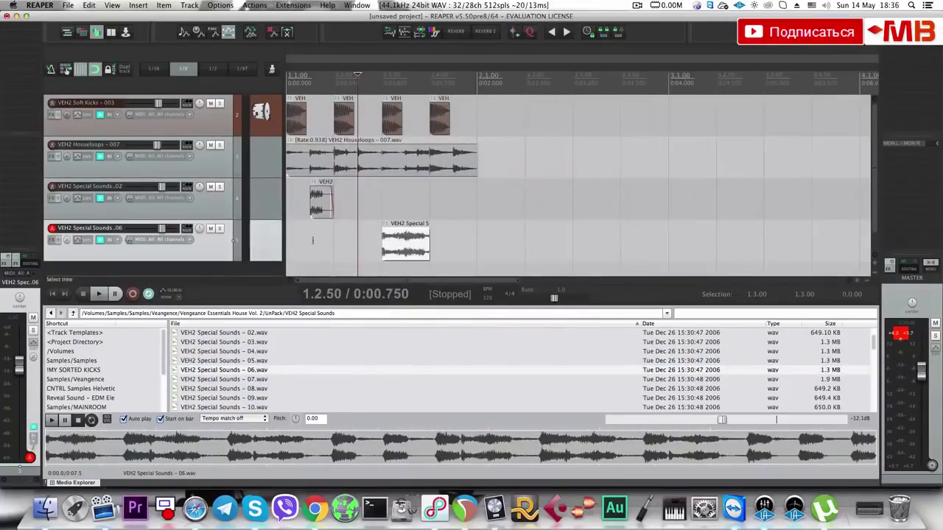
Play the groove, try the Special Sounds 06 item at a faster rate, and shorten it to a brief hit with a fade-out.
left_click(298, 241)
key("space")
left_click(395, 247)
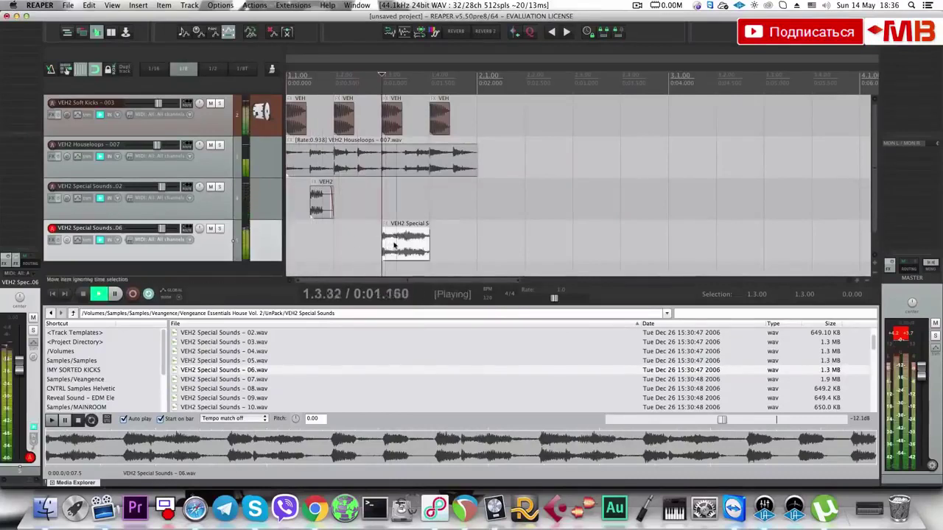
key("space")
left_click_drag(421, 248, 414, 247)
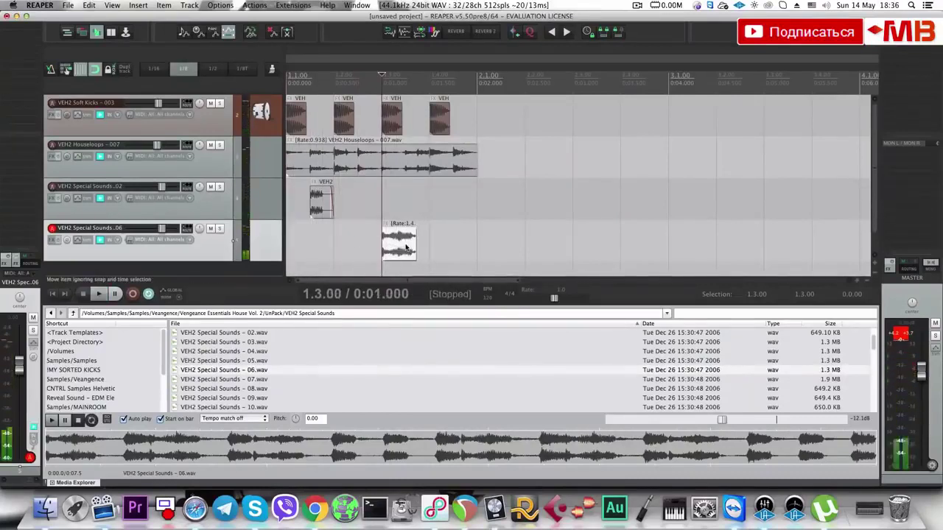
key("space")
key("space")
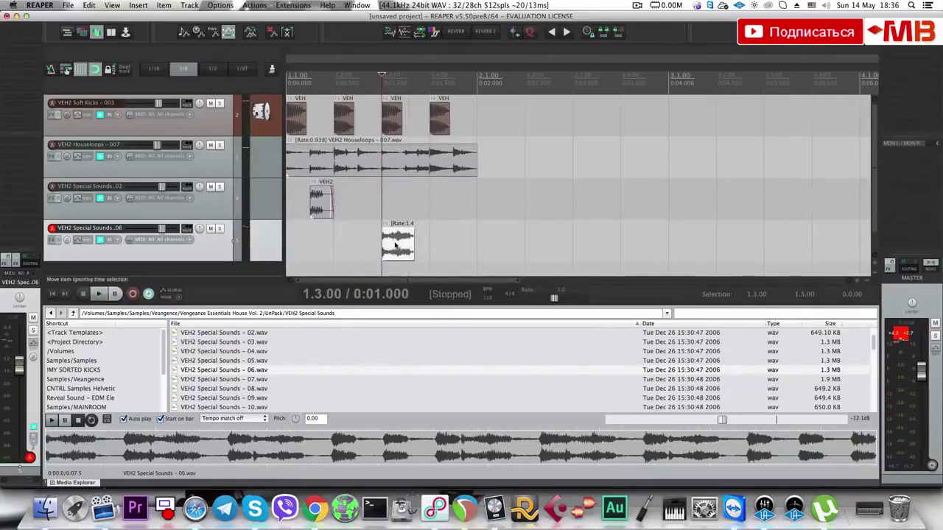
left_click_drag(413, 244, 402, 243)
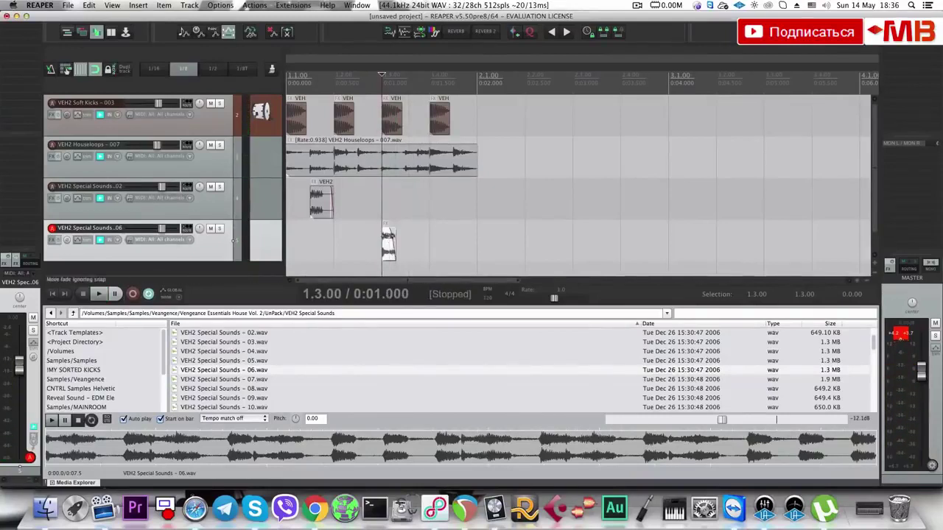
Lower the Special Sounds 06 item's playback rate to 0.749, five semitones below its original pitch.
scroll(388, 244, "up", 5)
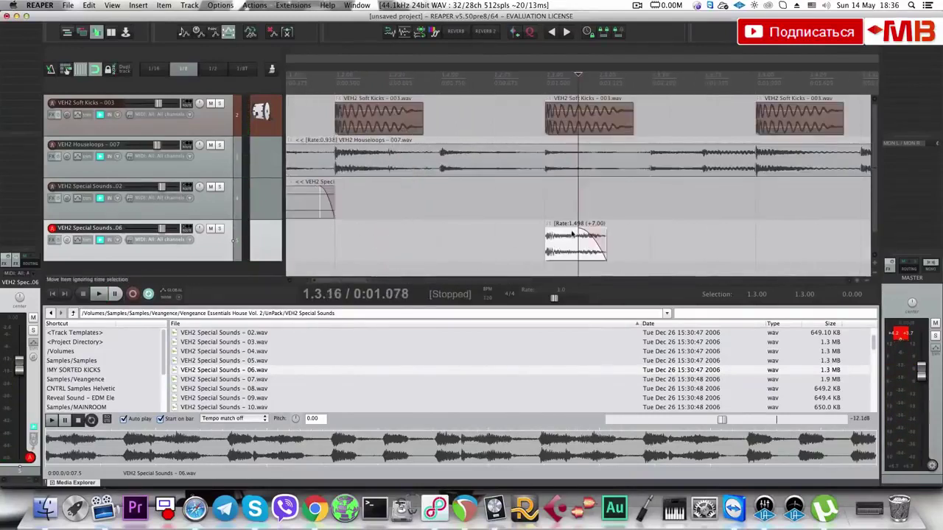
left_click(558, 244)
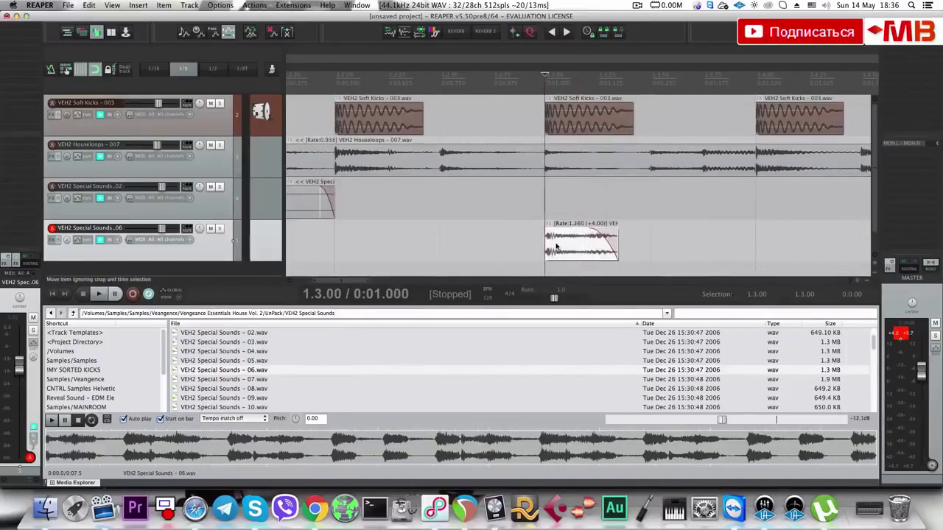
key("shift+9")
key("shift+9")
key("shift+9")
key("shift+9")
key("shift+9")
key("shift+9")
key("shift+9")
key("shift+9")
key("shift+9")
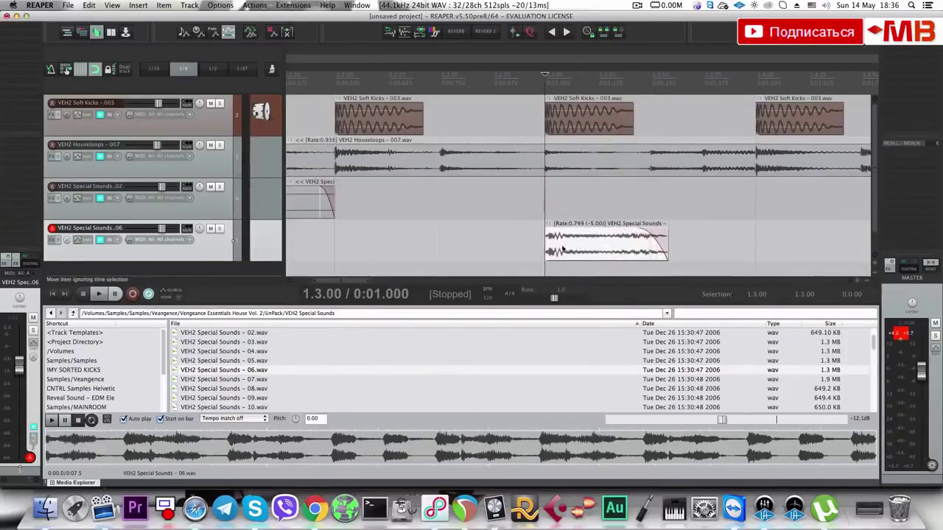
Move the Special Sounds 06 item to 1.2.00 and play the groove from the start.
scroll(401, 240, "down", 6)
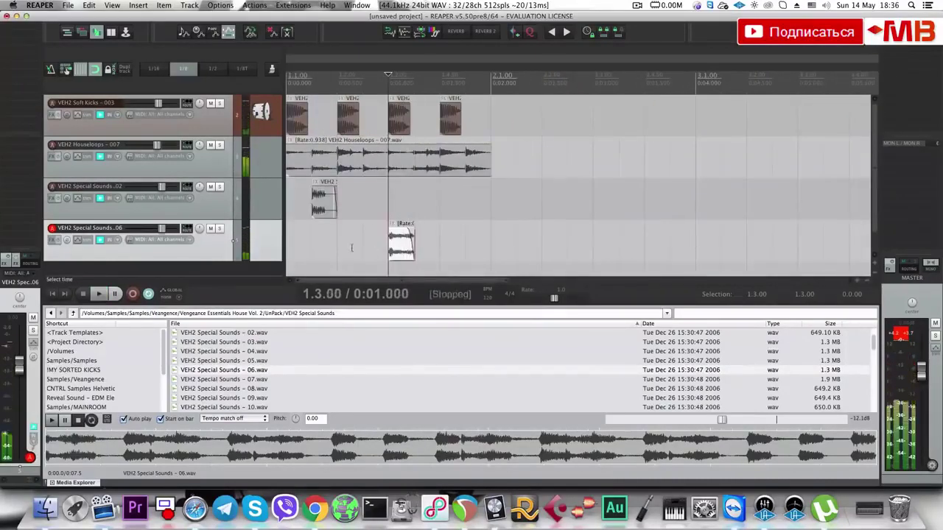
left_click_drag(401, 241, 350, 241)
left_click(296, 236)
key("space")
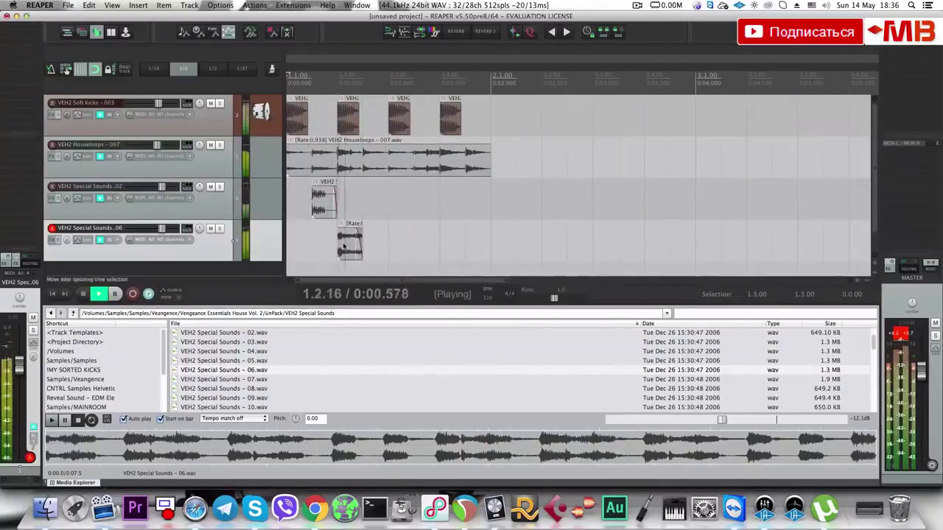
key("space")
Lower the Special Sounds 02 item's rate to 0.841 (-3 semitones), keep its end at 1.2.00, and play it back.
left_click(323, 208)
scroll(328, 214, "up", 5)
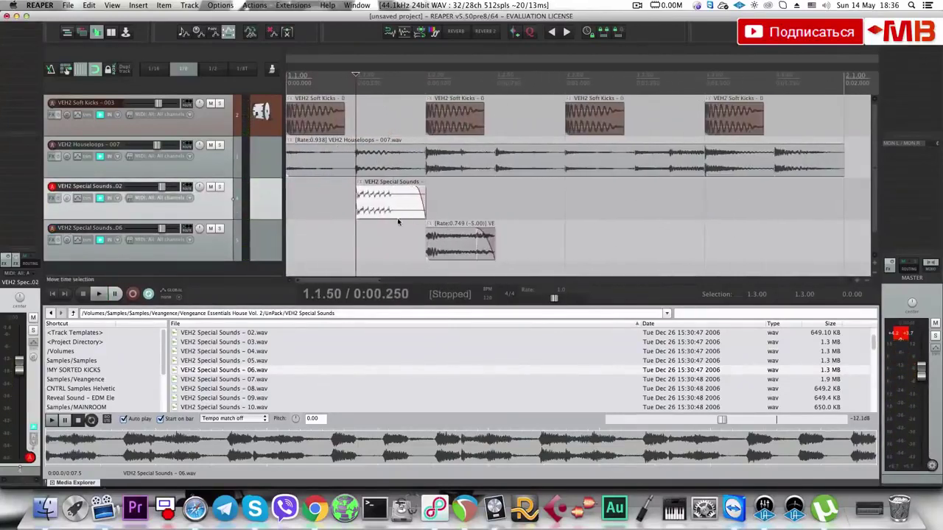
mouse_move(420, 209)
left_mouse_down()
mouse_move(442, 210)
mouse_move(415, 210)
left_mouse_up()
key("space")
key("space")
Move the Special Sounds 06 item to 1.1.50, directly beneath the Special Sounds 02 hit, and play the groove.
left_click(319, 232)
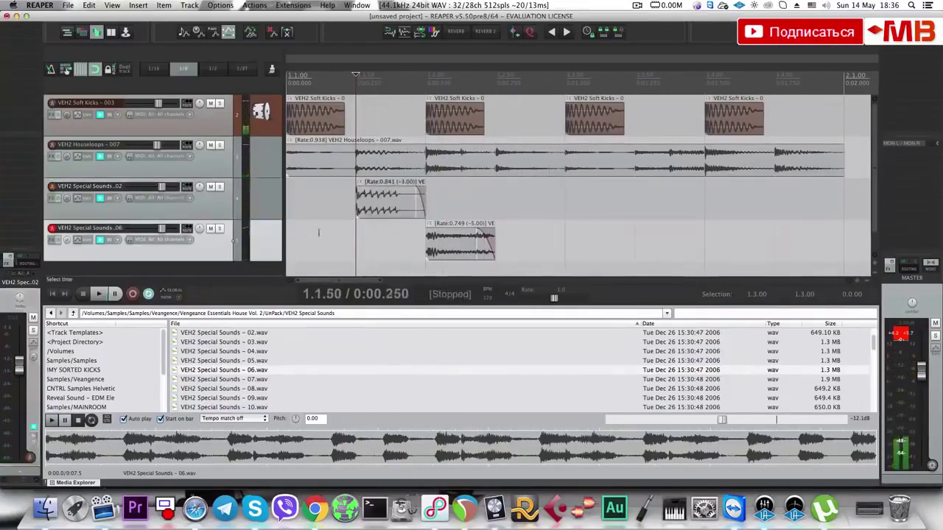
left_click_drag(442, 246, 372, 246)
key("space")
key("space")
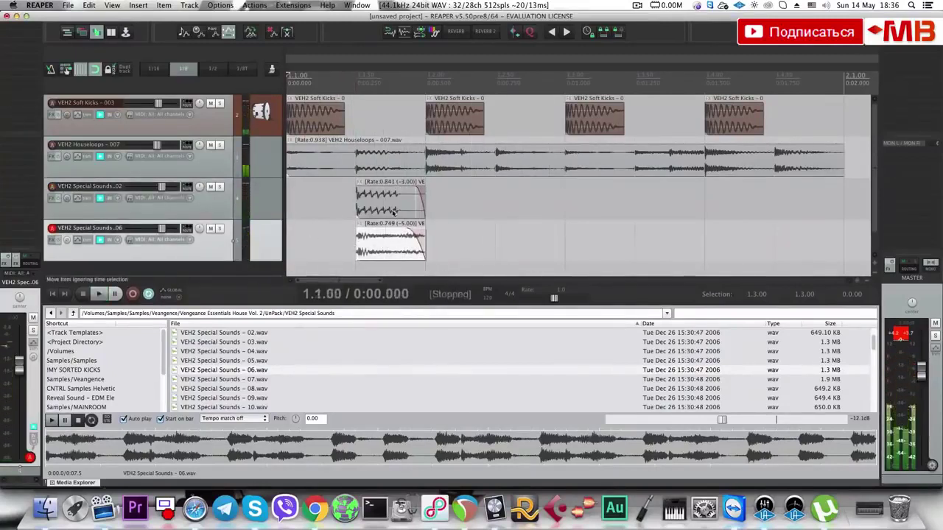
Copy the Special Sounds 06 hit further along its track, leaving only one short copy at 1.3.50.
left_click(392, 202)
left_click(392, 247)
left_click_drag(398, 253, 638, 246)
left_click(642, 247)
key("s")
left_click(616, 244)
key("Delete")
Play the groove from the start and set the loop selection to the first bar.
left_click(314, 240)
key("space")
scroll(516, 242, "down", 3)
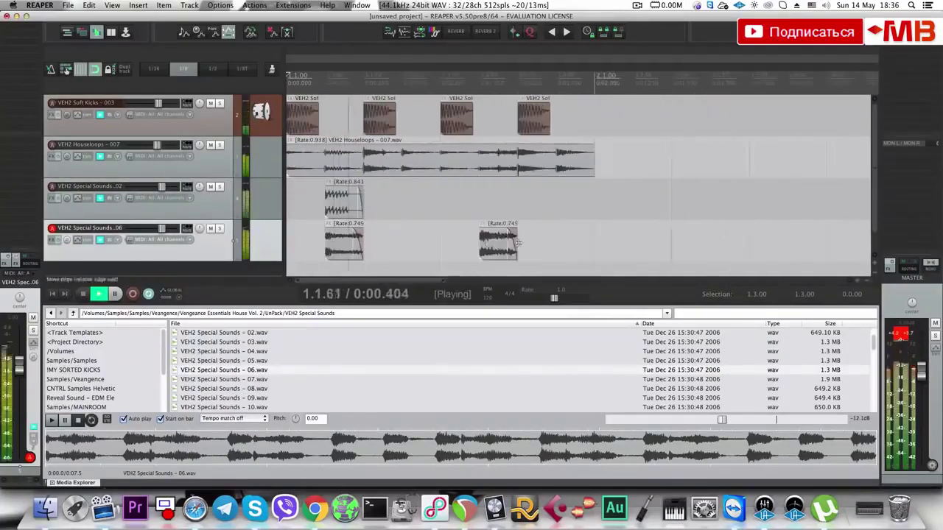
left_click_drag(591, 230, 301, 228)
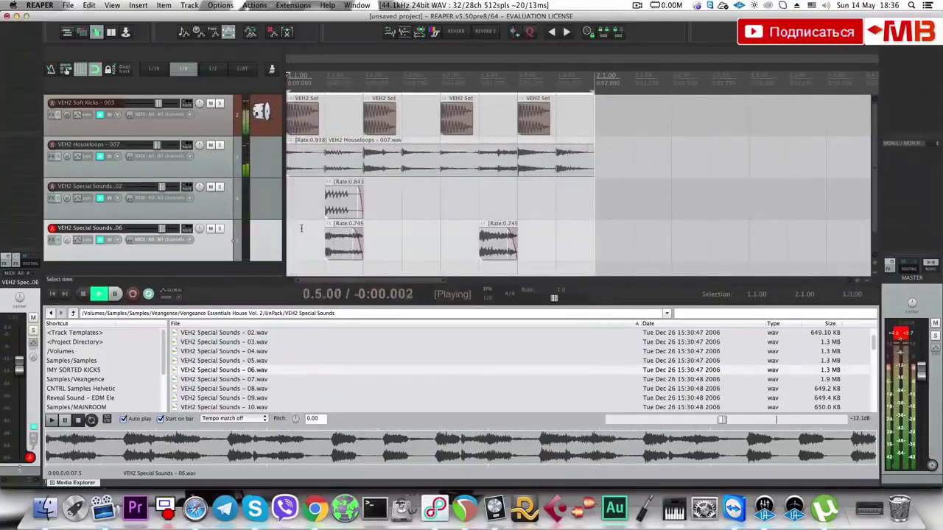
key("space")
Audition more special sounds and place VEH2 Special Sounds - 09.wav on a new track below the others.
key("Down")
key("Down")
key("Down")
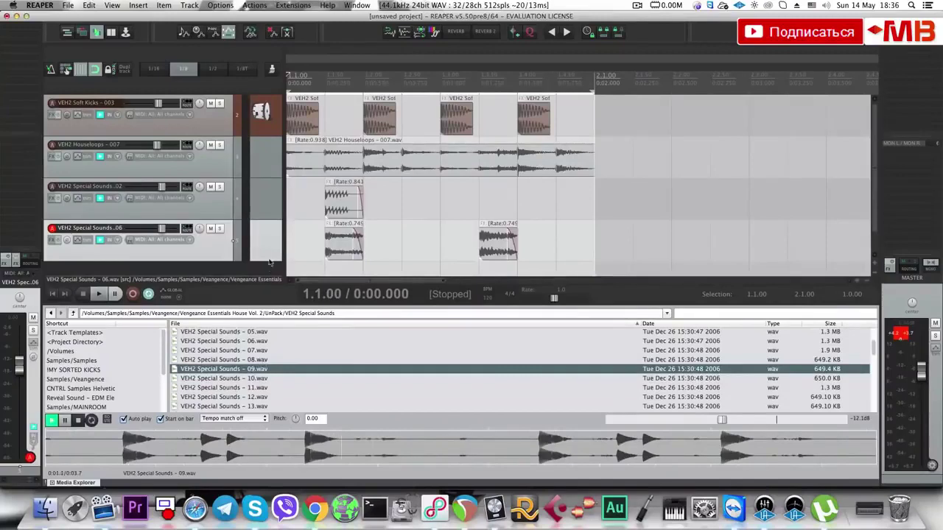
scroll(270, 263, "down", 1)
left_click_drag(251, 368, 335, 273)
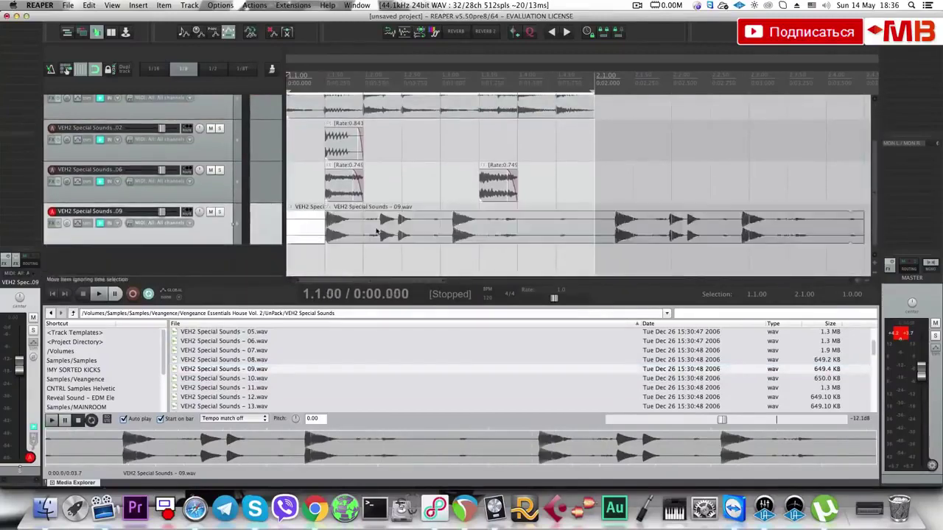
Align the first hit of the Special Sounds 09 item with 1.2.00, play it, and cut the item down to that hit.
left_click_drag(335, 235, 401, 229)
left_click(401, 228)
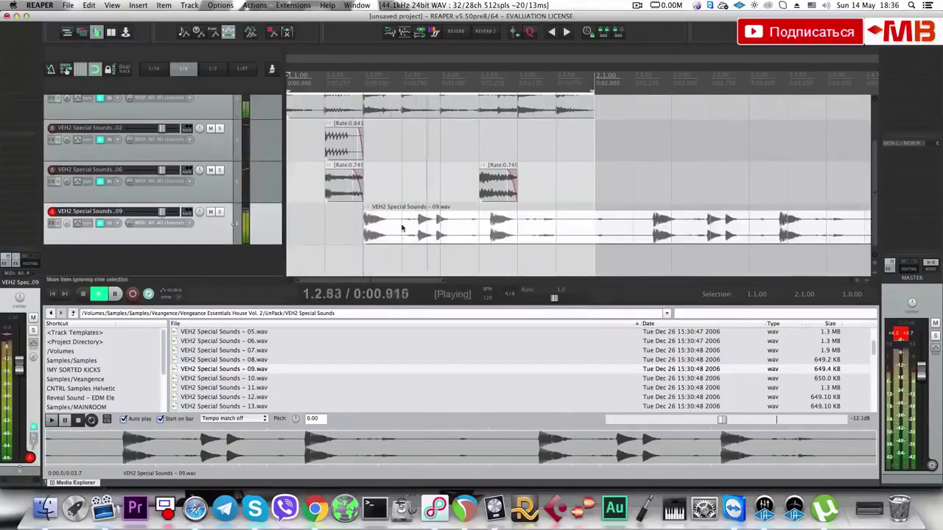
key("space")
key("s")
key("Delete")
left_click(364, 218)
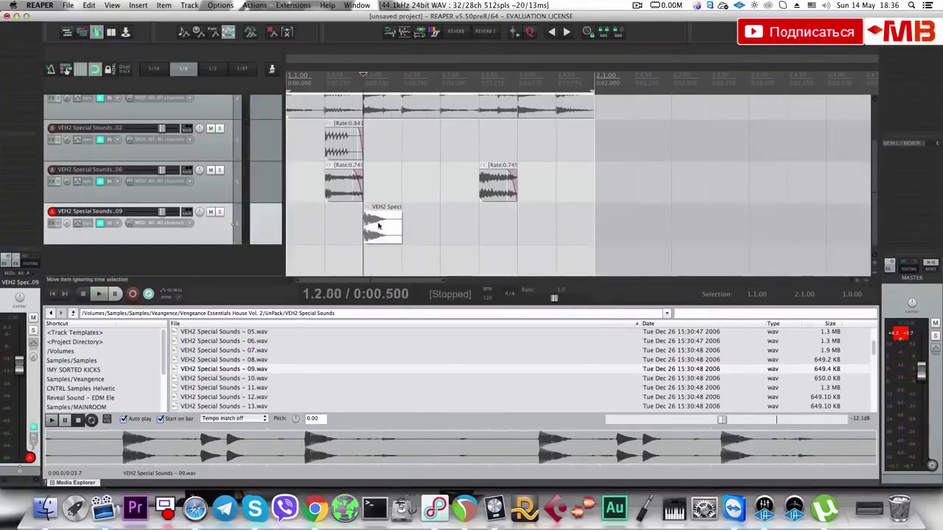
Extend the Special Sounds 09 item and delete its opening hit so that the remainder starts at 1.2.50.
left_click_drag(402, 226, 429, 239)
left_click(380, 225)
key("Delete")
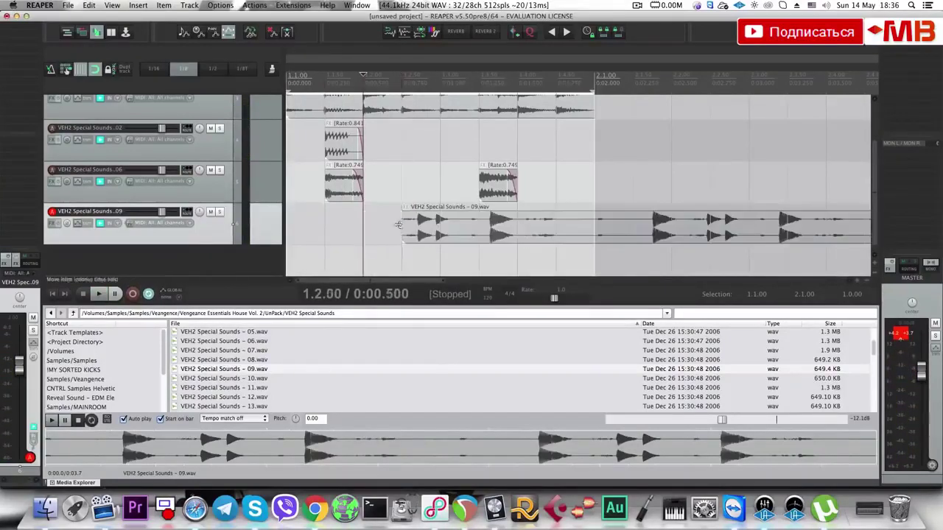
Split the Special Sounds 09 remainder at 1.3.50, delete everything after it, and trim the end to just past the second hit.
left_click(397, 224)
key("space")
key("space")
left_click(477, 229)
key("s")
left_click(502, 232)
key("Delete")
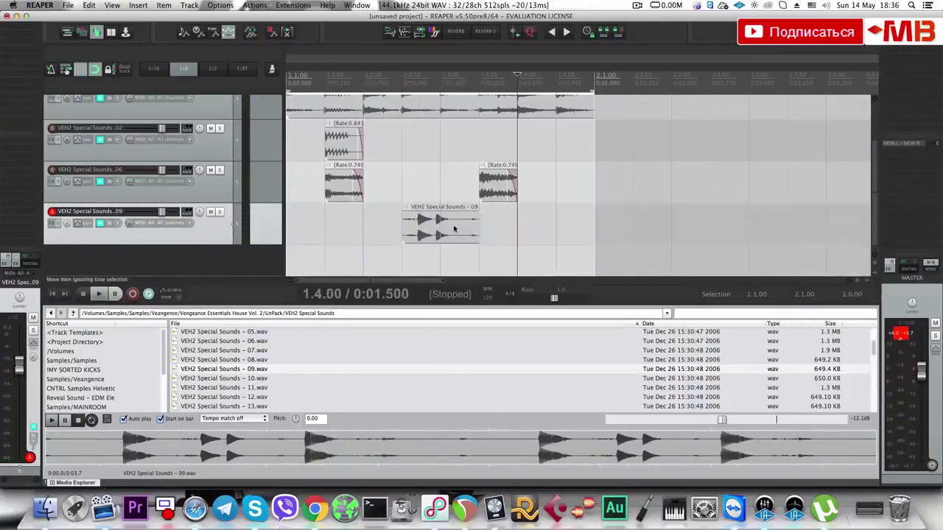
left_click(434, 232)
left_click_drag(478, 229, 461, 229)
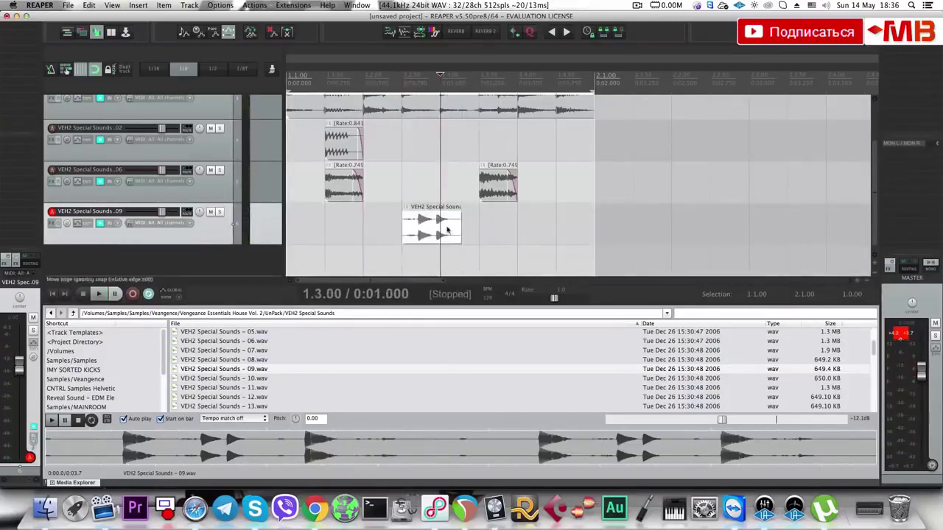
Lower the pitch of the trimmed Special Sounds 09 item by 3 semitones at a playback rate of 0.841.
key("[")
key("shift+9")
left_click(417, 229)
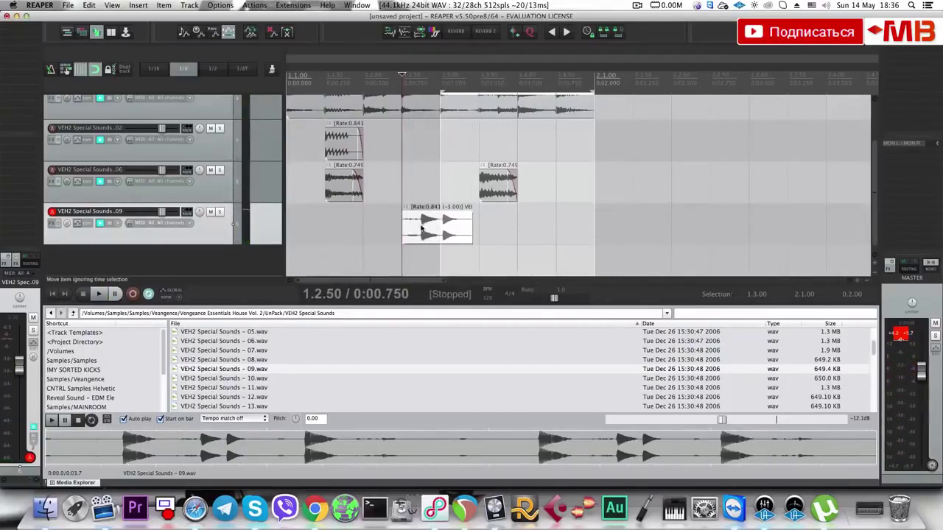
Split the Special Sounds 09 item at 1.3.00 and slip the contents so its two hits start on 1.2.75 and 1.3.00.
scroll(442, 228, "up", 3)
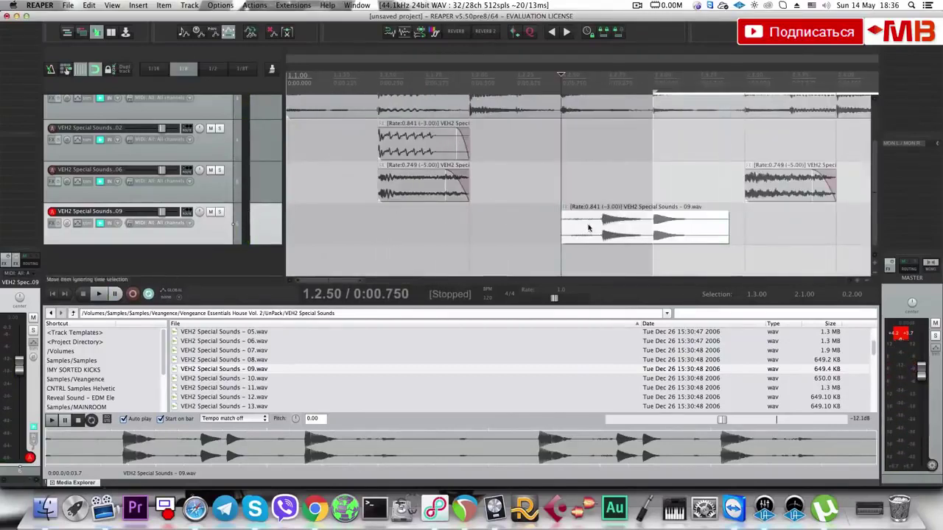
scroll(593, 231, "up", 3)
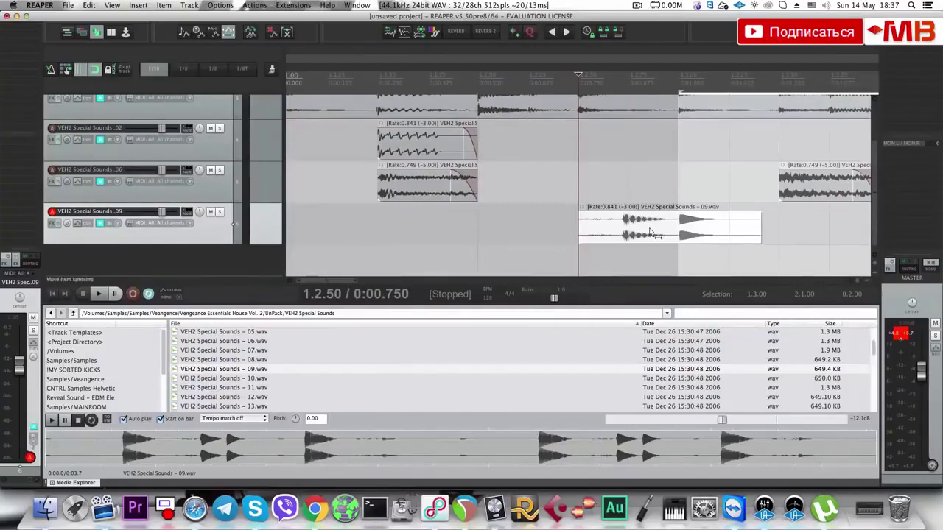
left_click_drag(652, 233, 648, 233)
left_click(675, 228)
key("s")
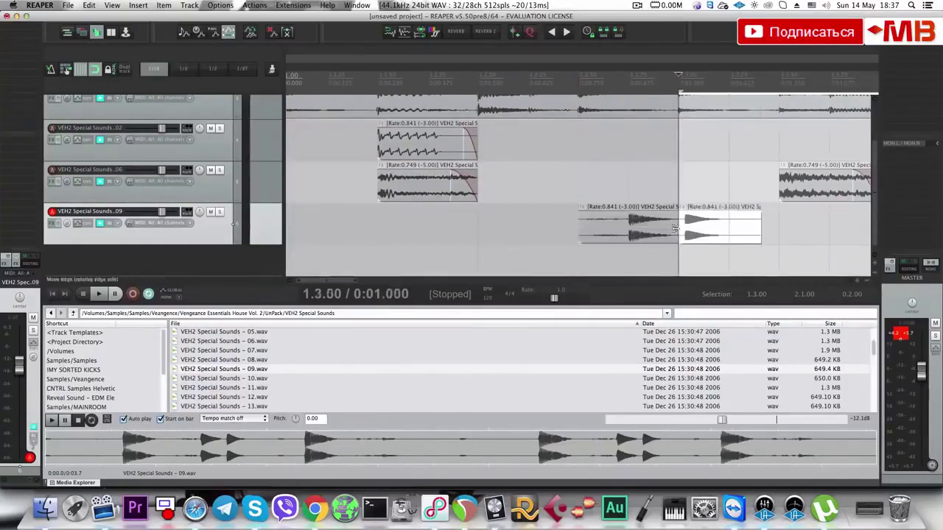
left_click(722, 229)
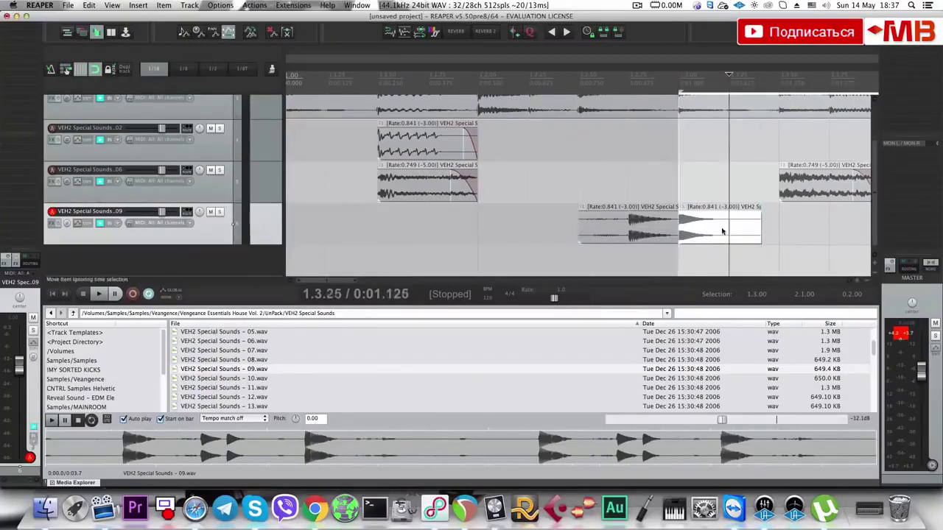
Hide the Media Explorer and clear the time selection.
key("alt+super+x")
key("Escape")
left_click(619, 346)
Solo the Special Sounds 02 track and play its hit from 1.1.50.
left_click(433, 242)
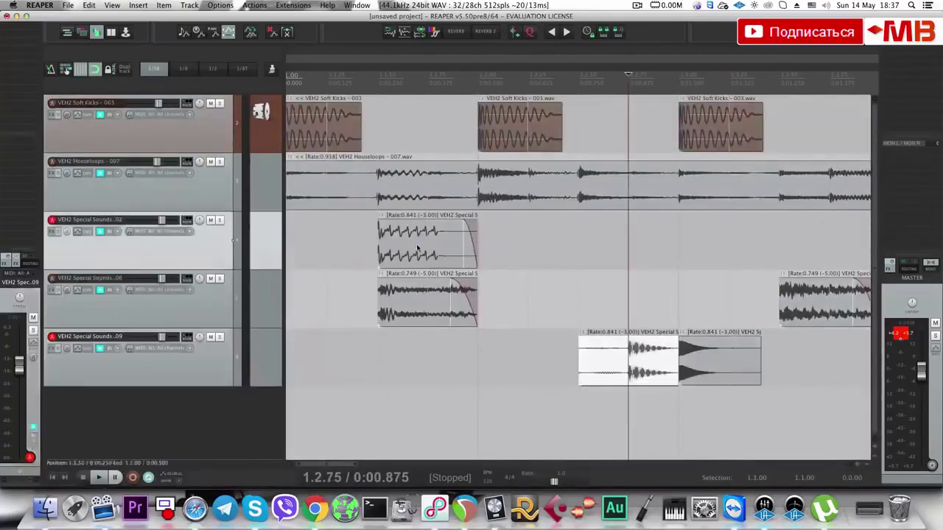
left_click(385, 238)
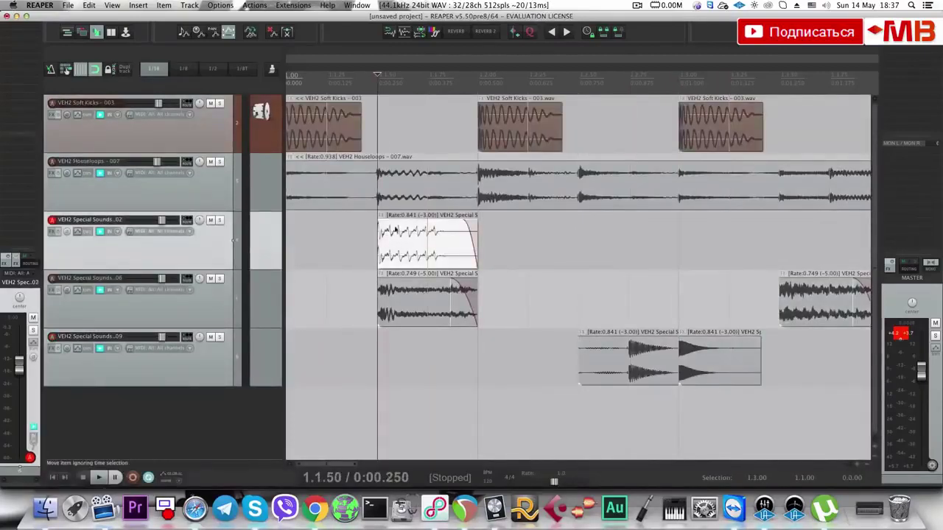
left_click(219, 220)
key("space")
key("space")
key("Left")
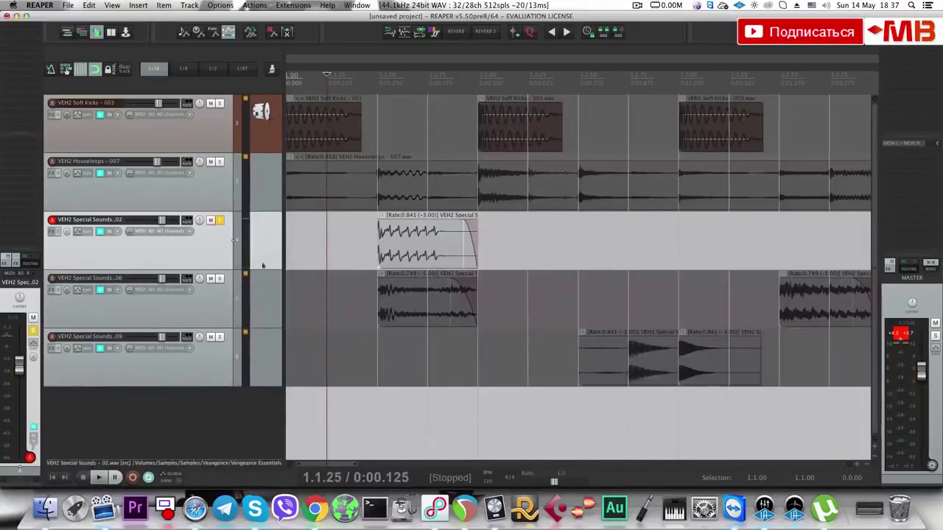
key("Page_Down")
double_click(242, 307)
left_click(189, 250)
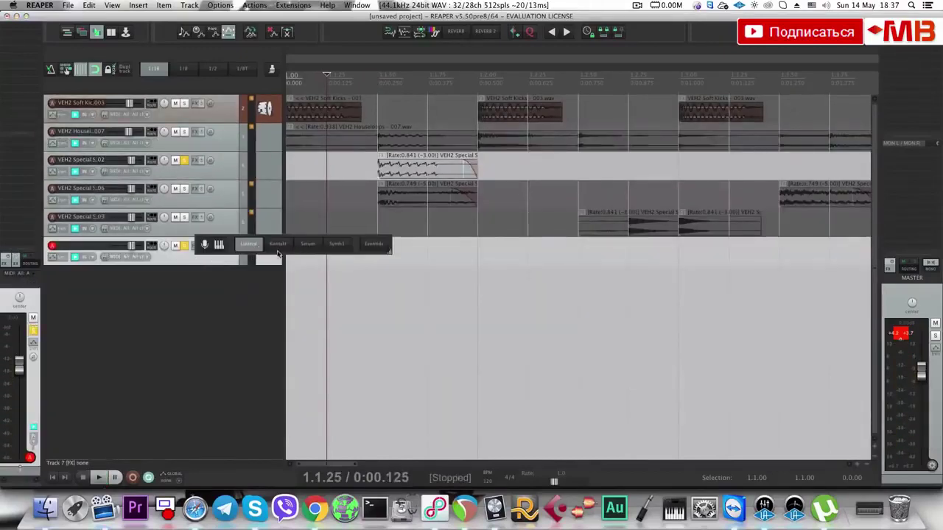
key("Delete")
Solo the Special Sounds 06 track as well and shift its first hit, shortened, to run from 1.2.25 to 1.2.50.
left_click(382, 175)
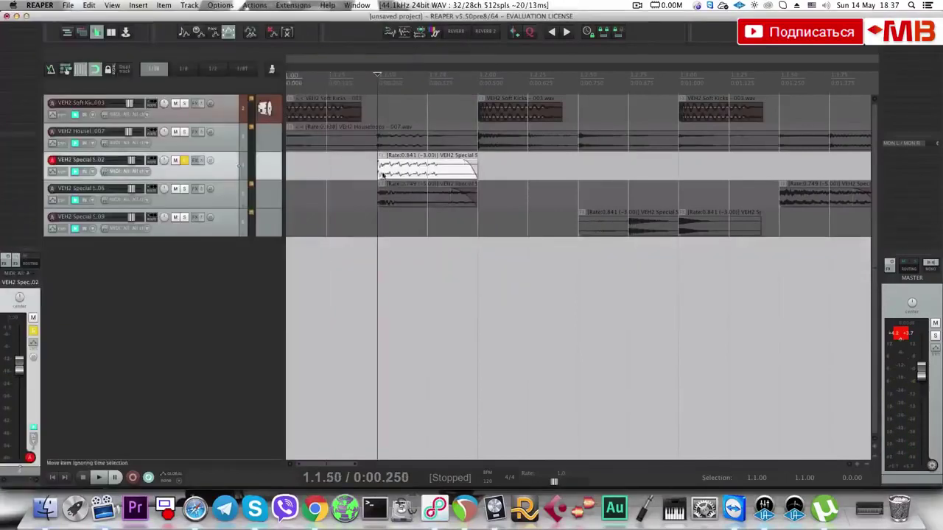
left_click(184, 189)
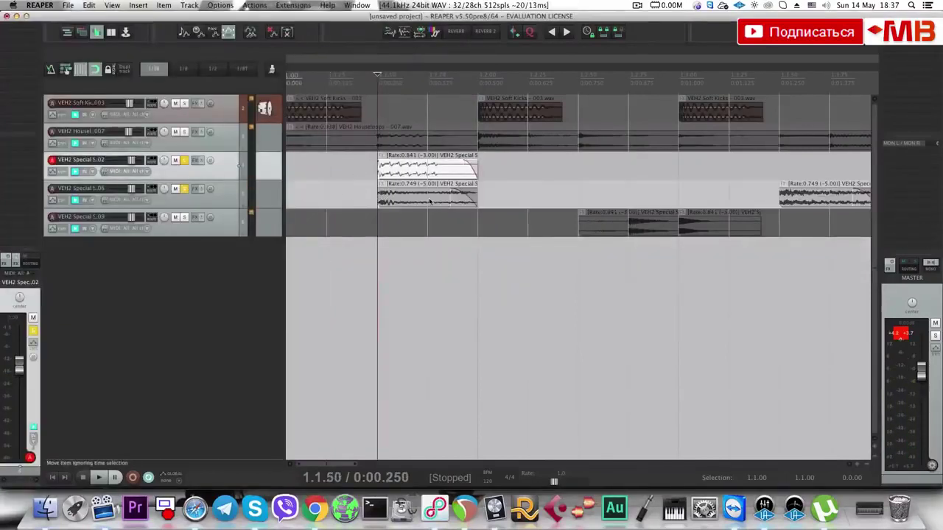
left_click_drag(430, 201, 578, 197)
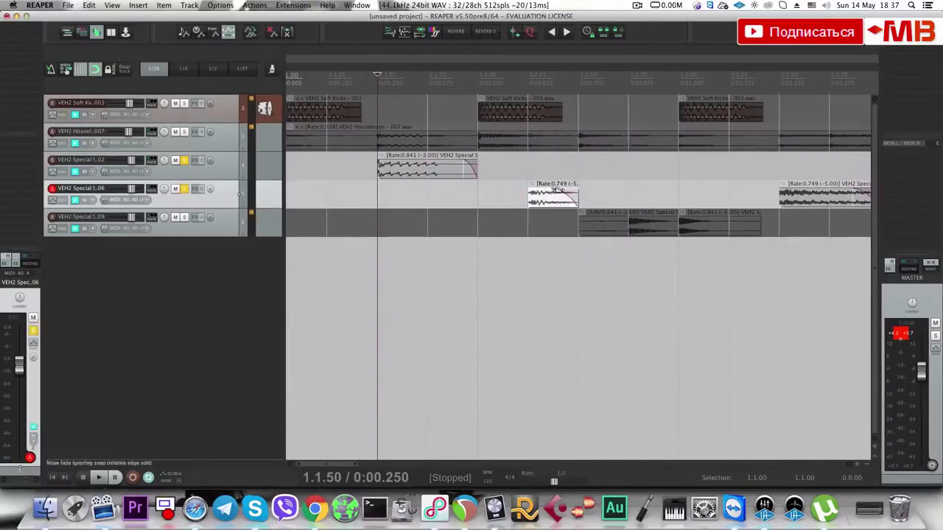
key("Home")
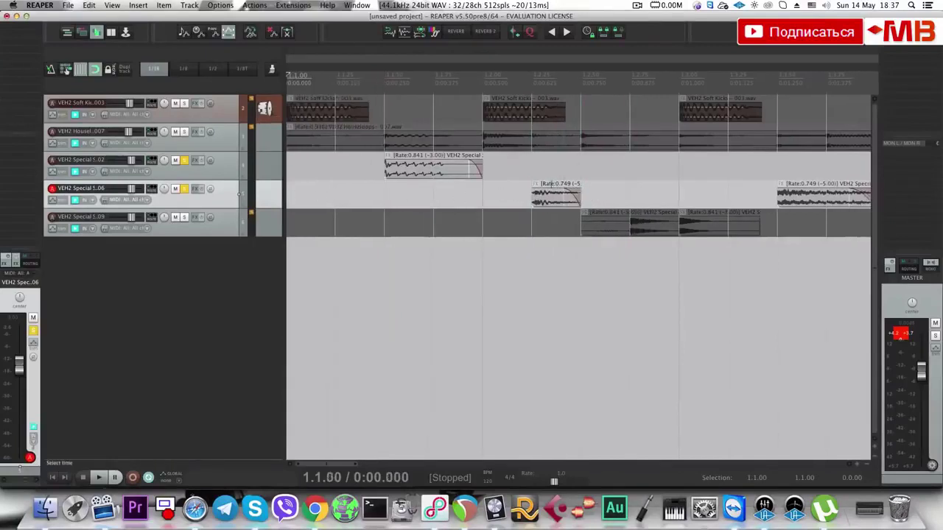
scroll(535, 201, "down", 2)
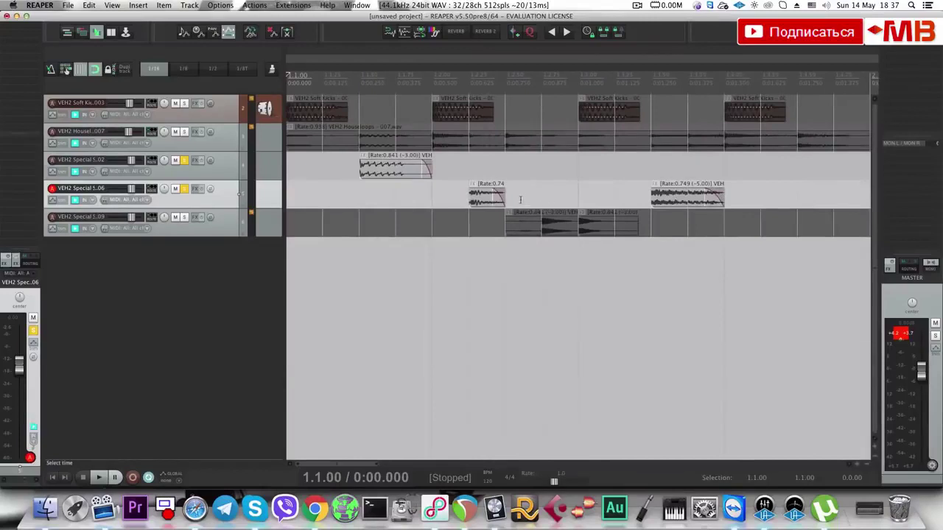
Play the soloed hits from 1.1.50, including the Special Sounds 09 track, and clear all the solos.
left_click(479, 197)
key("space")
key("space")
left_click(361, 198)
key("space")
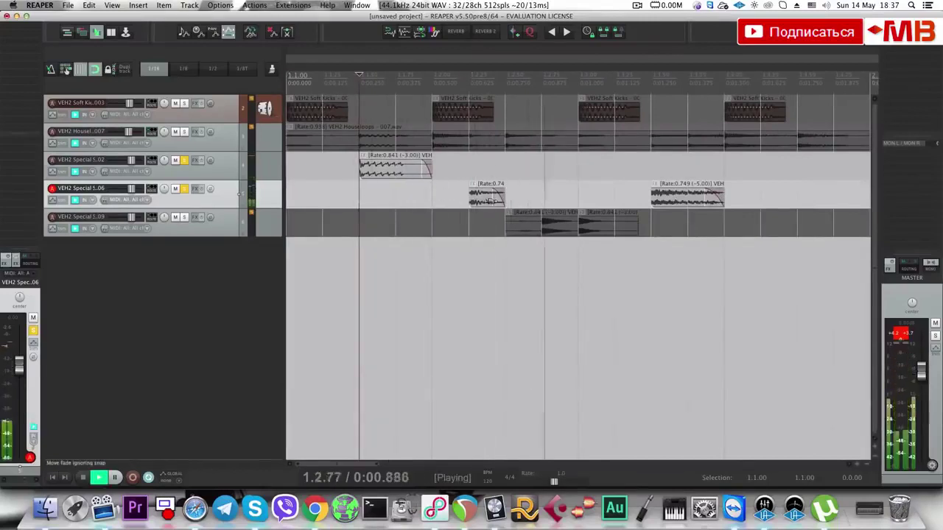
key("space")
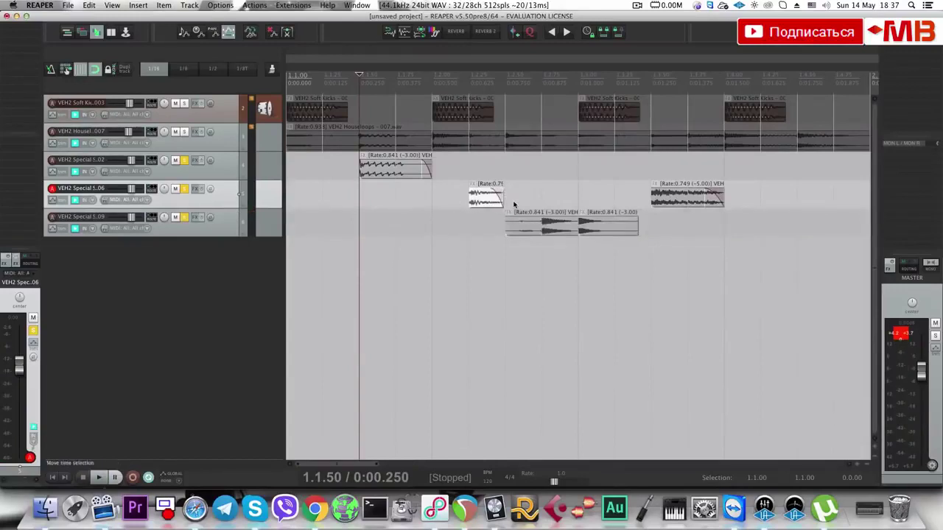
key("space")
key("space")
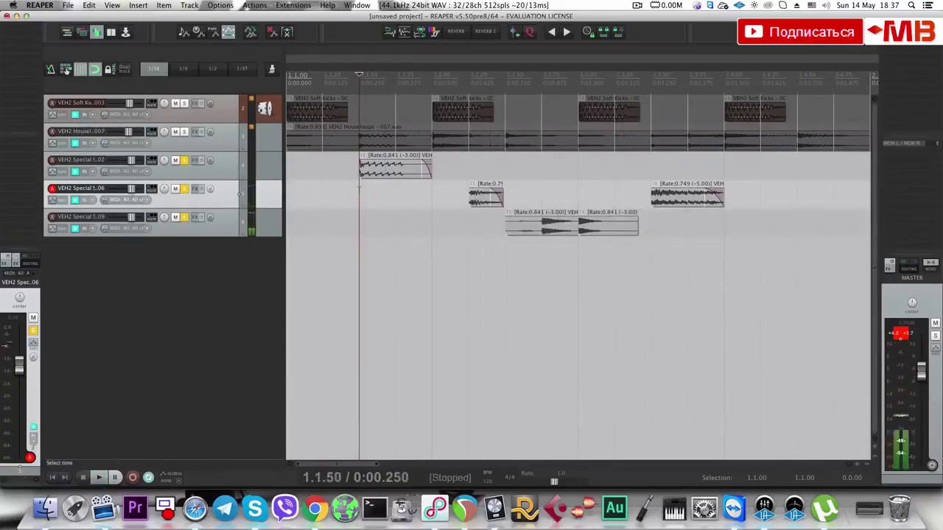
key("space")
key("space")
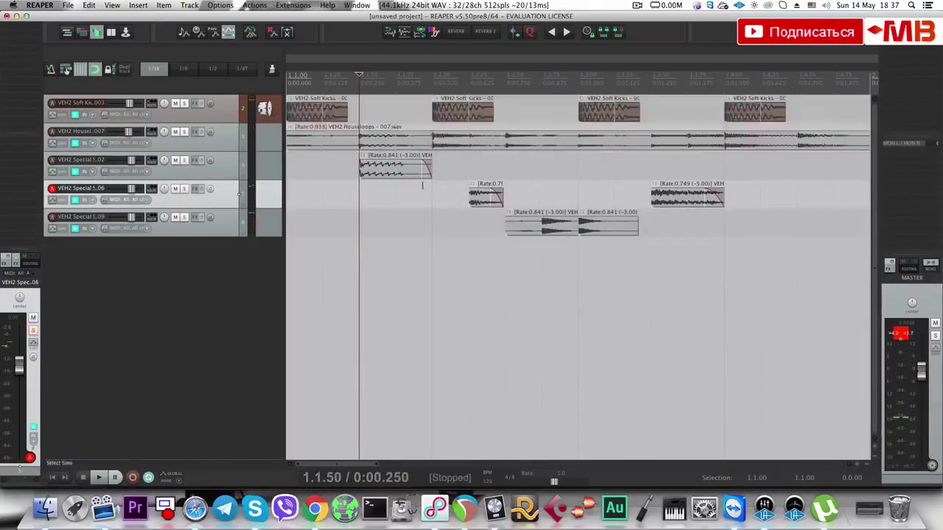
Play the full groove and lengthen the Special Sounds 06 hit at 1.2.25 to end at about 1.2.65.
key("space")
key("space")
left_click(485, 196)
key("space")
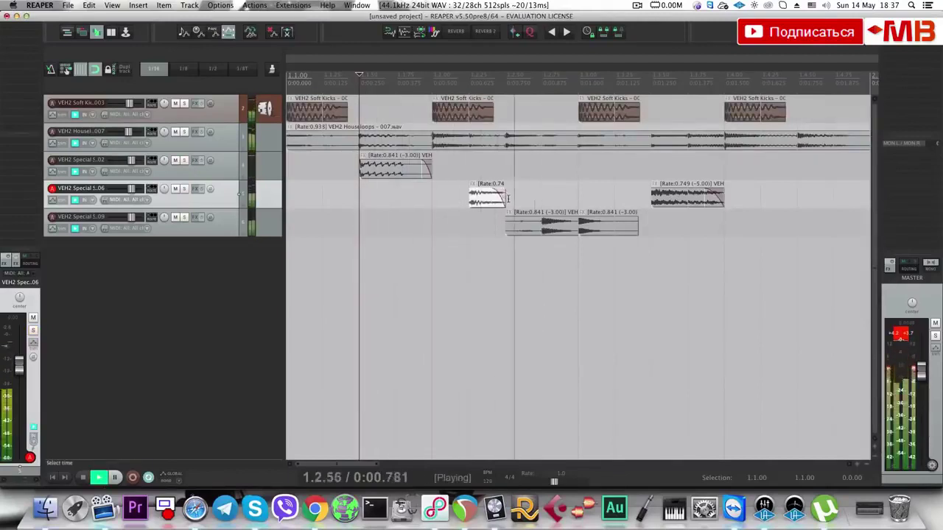
key("space")
left_click(301, 190)
left_click_drag(504, 198, 528, 199)
Play the bar from the start and set the time selection from 1.1.00 to 2.1.00.
key("space")
scroll(558, 225, "down", 5)
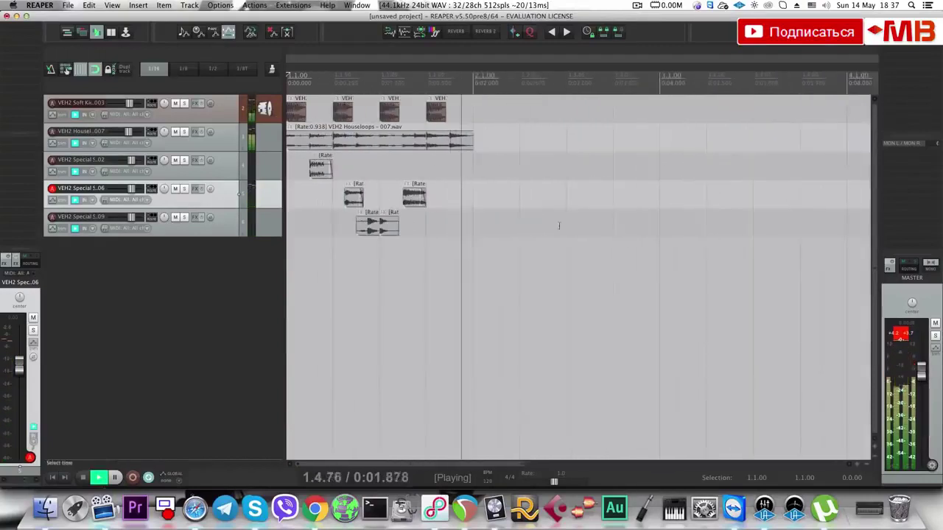
key("space")
left_click_drag(466, 214, 287, 255)
left_click(239, 252)
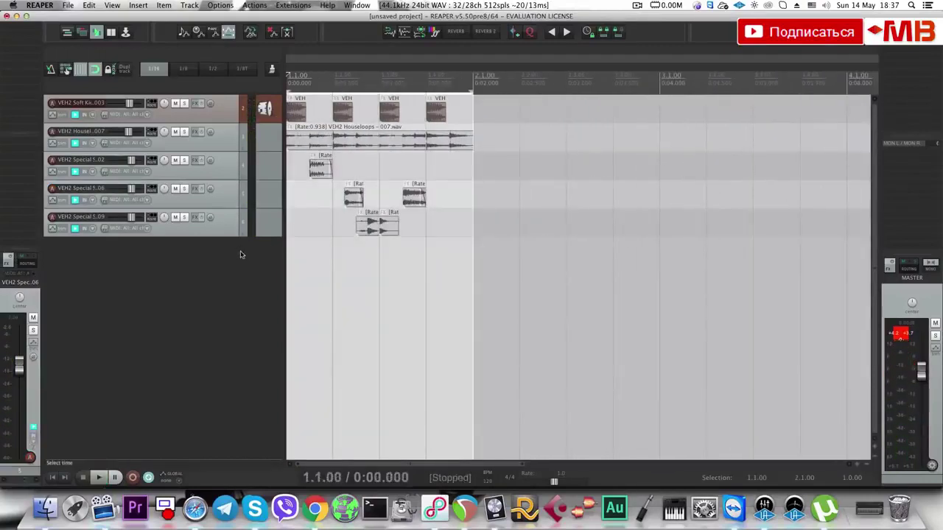
Add an empty track below Special Sounds 09 and reopen the Media Explorer.
key("Page_Down")
double_click(236, 227)
key("super+alt+x")
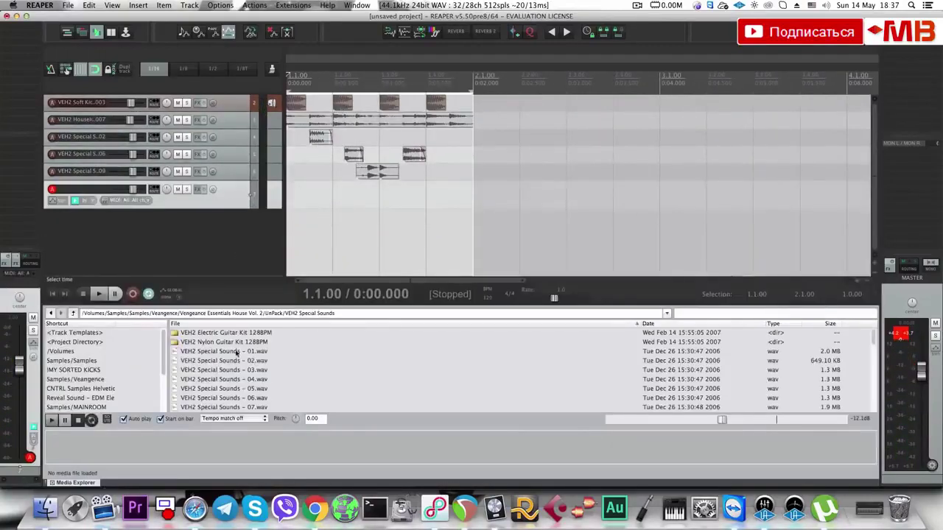
Audition VEH2 Special Sounds - 01.wav and samples inside the VEH2 Electric Guitar Kit 128BPM folder.
left_click(237, 352)
key("BackSpace")
key("Return")
key("Down")
key("Down")
key("Down")
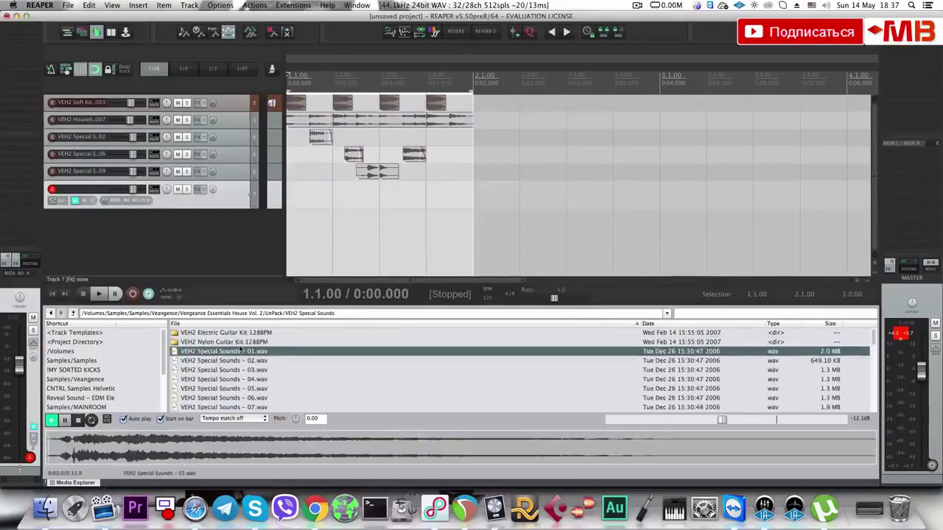
key("Up")
key("Return")
key("BackSpace")
key("Up")
key("Return")
key("Down")
key("Down")
key("Down")
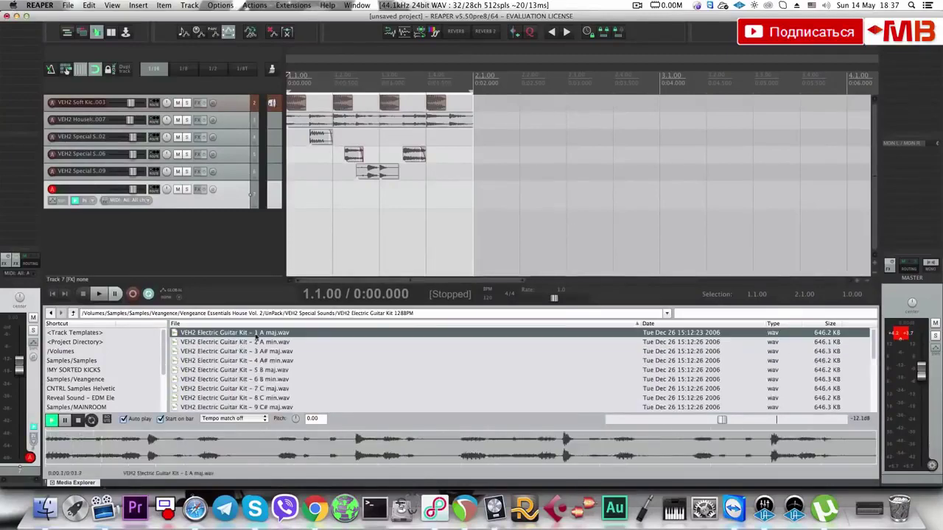
Place VEH2 Electric Guitar Kit - 2 A min.wav on a new track at 1.1.00, lowered 3 semitones, and play it with the groove.
left_click_drag(243, 342, 293, 224)
key("space")
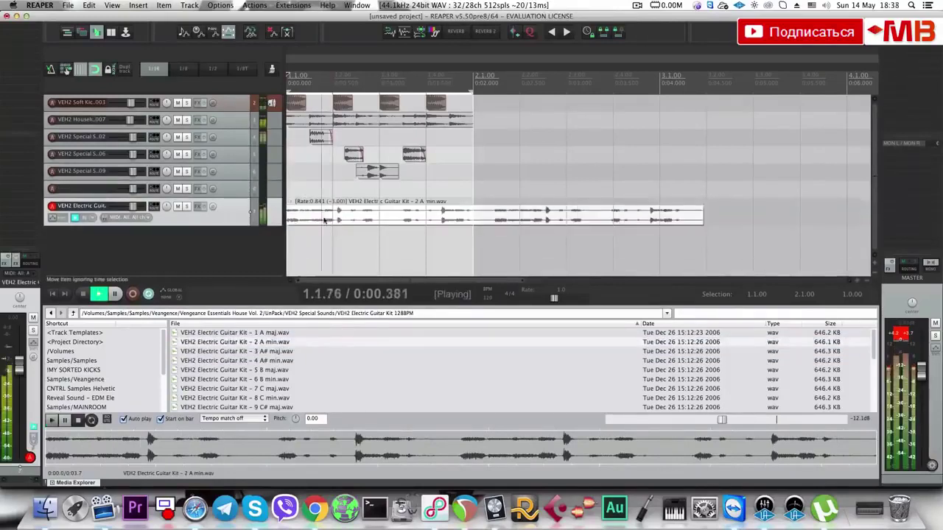
key("space")
Cut the electric guitar item down to one short hit starting at 1.1.25 and ending at about 1.1.40, with a fade-out.
left_click(338, 221)
key("s")
key("Delete")
left_click(296, 221)
scroll(309, 214, "up", 5)
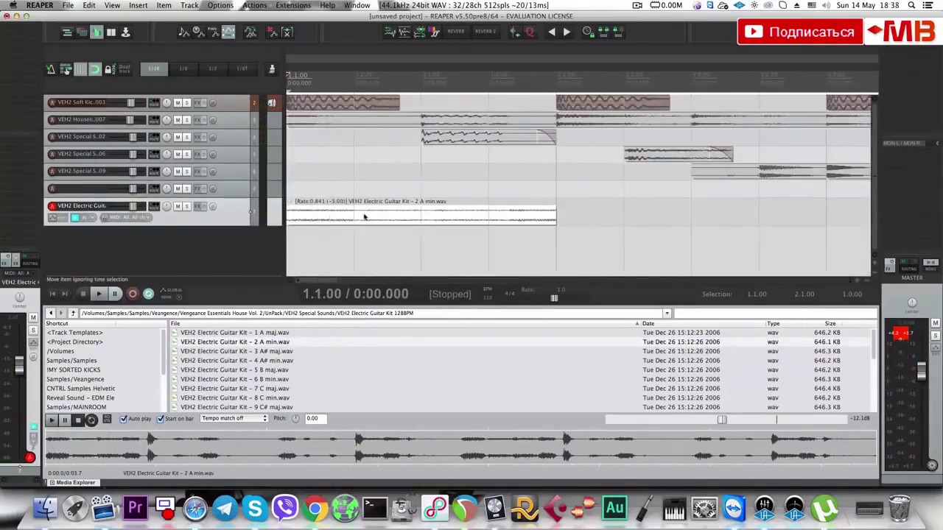
left_click_drag(364, 217, 430, 217)
left_click(420, 214)
key("s")
left_click_drag(417, 217, 394, 217)
Play the groove from the start and slightly lower the electric guitar track's volume.
key("Home")
key("space")
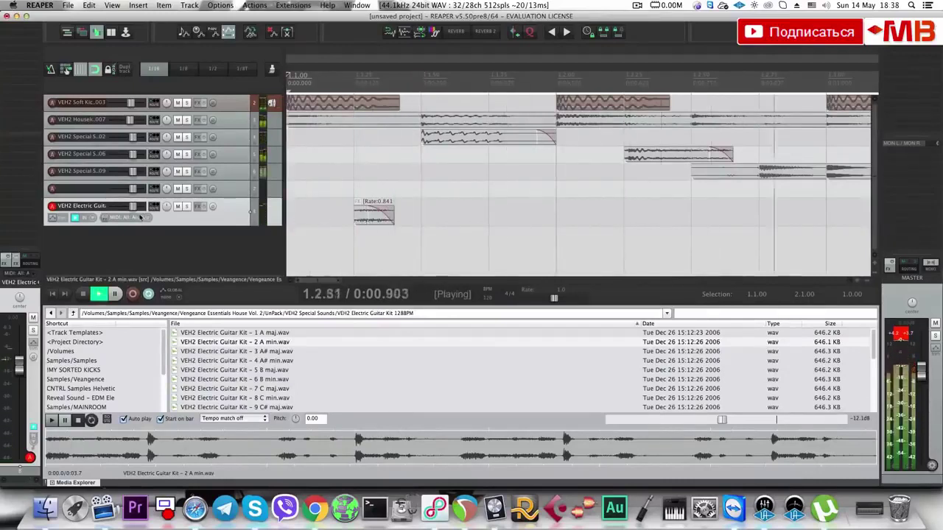
scroll(476, 225, "down", 5)
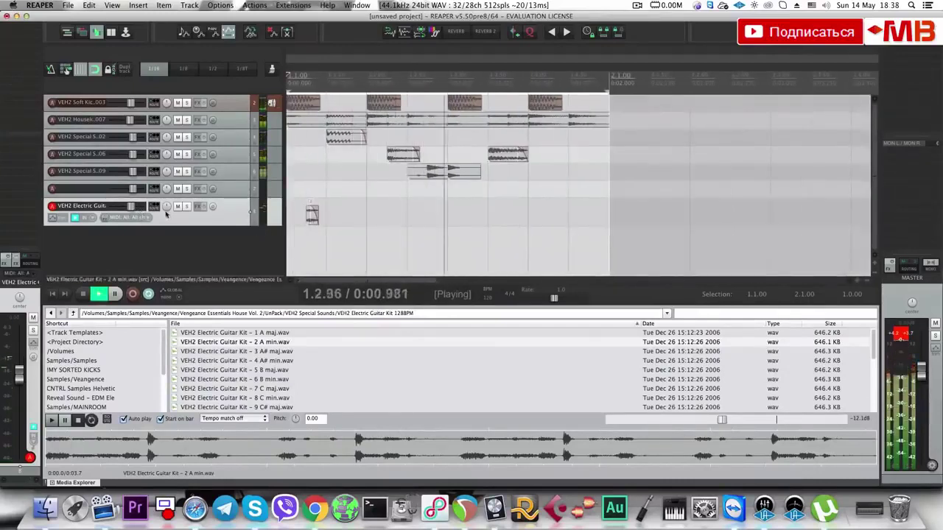
left_click_drag(131, 207, 128, 206)
key("space")
Add a new track with Spire below the electric guitar track, try several Spire presets and play the groove.
double_click(228, 237)
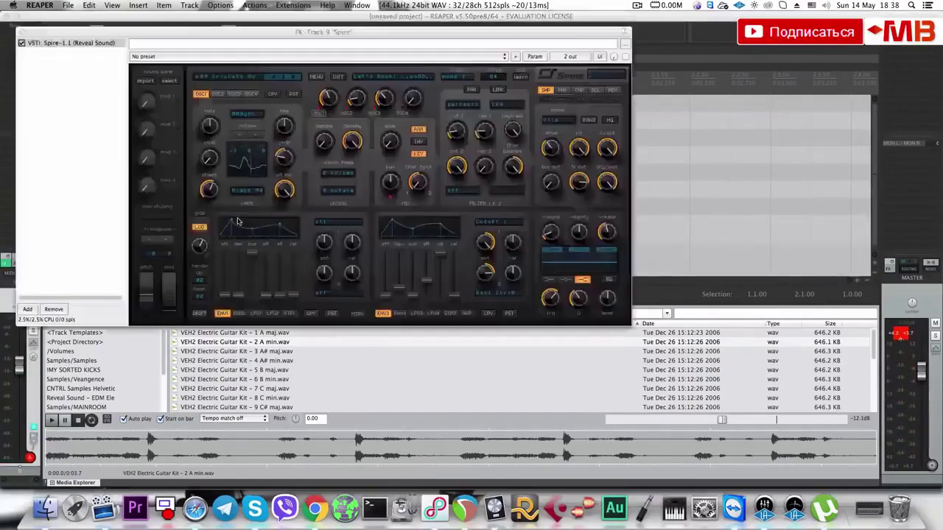
left_click(247, 77)
scroll(255, 294, "down", 10)
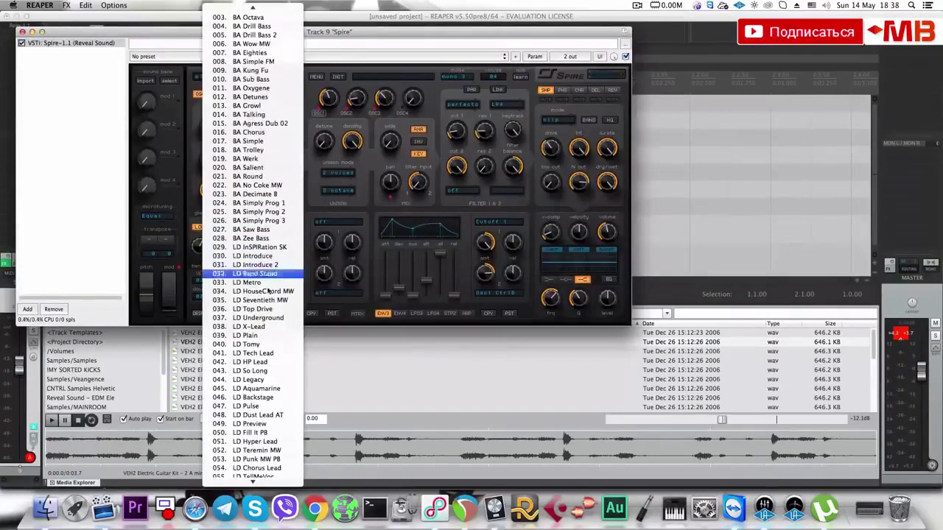
left_click(255, 353)
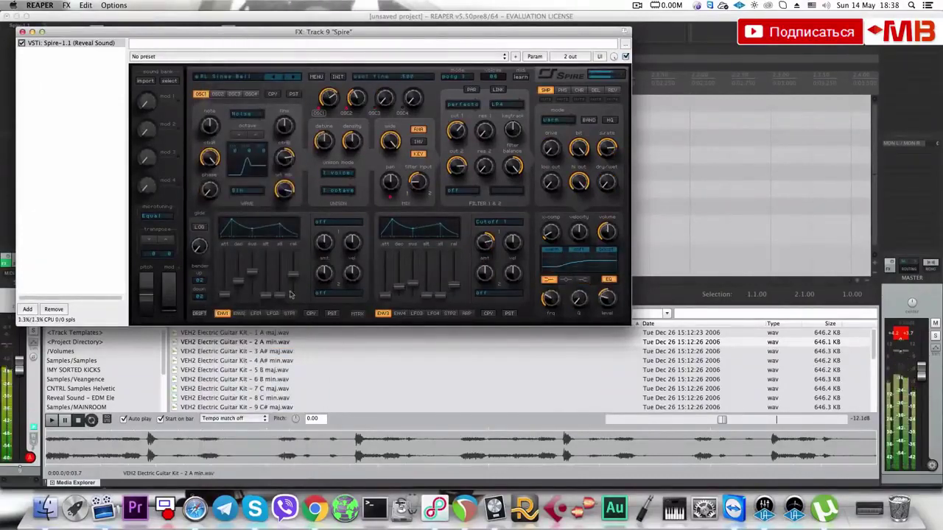
left_click(293, 78)
left_click(293, 80)
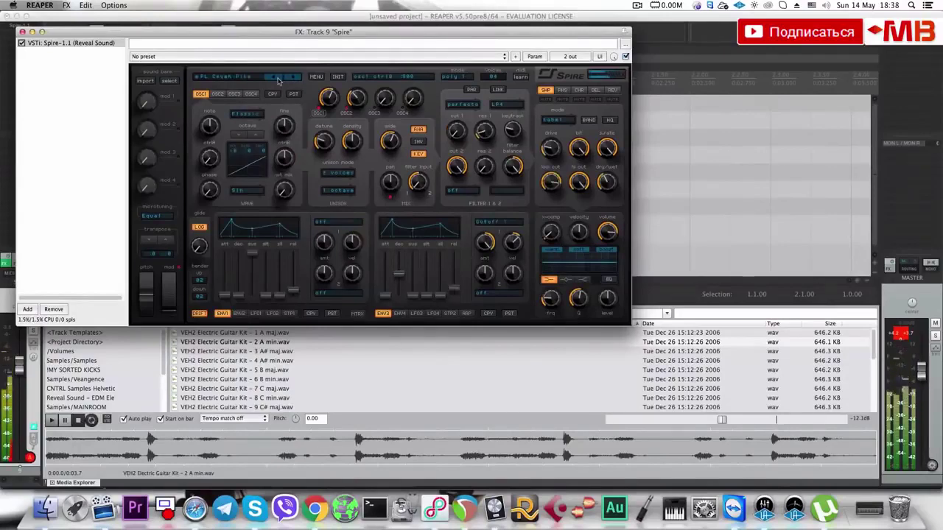
left_click(23, 31)
key("space")
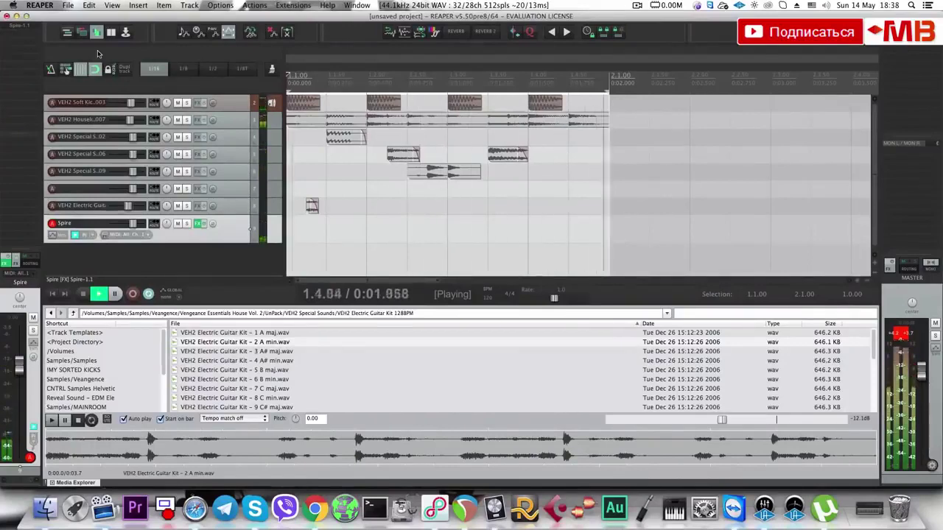
key("space")
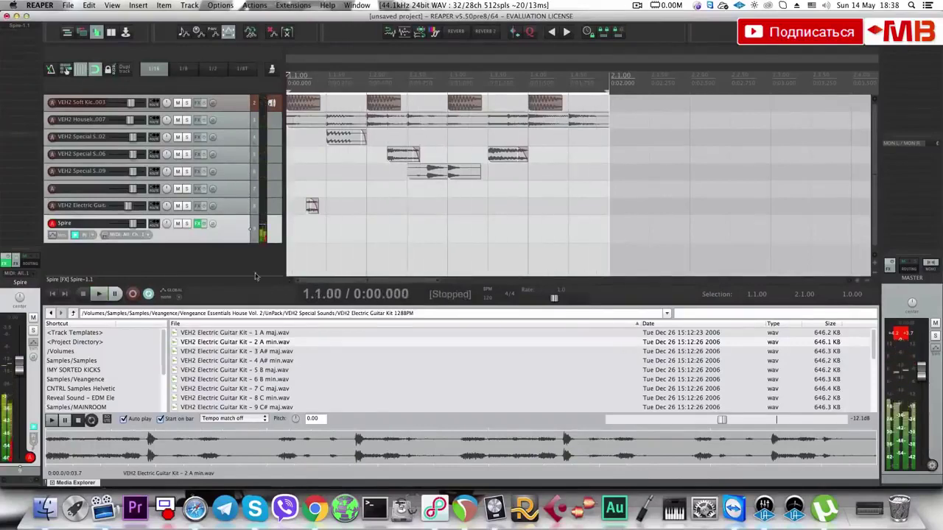
left_click(21, 27)
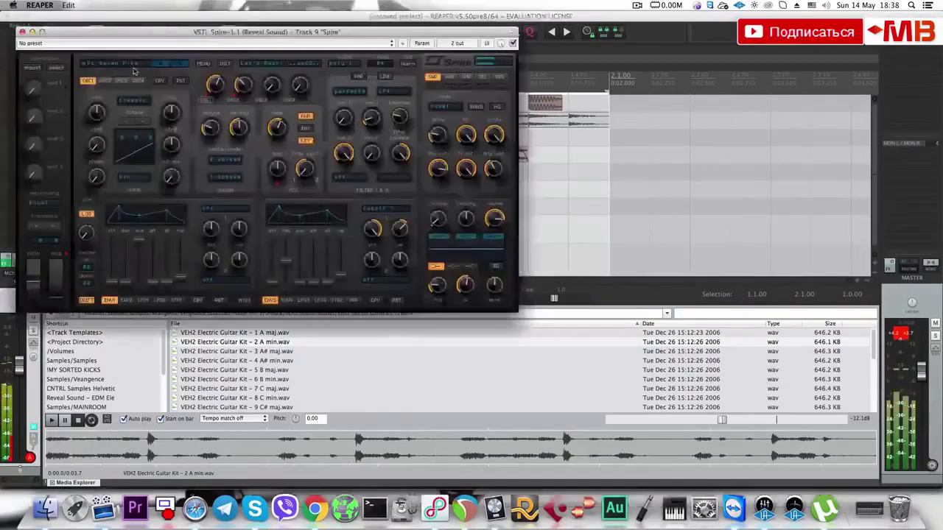
left_click(21, 33)
Replace Spire on track 9 with the Lizzard preset, the Lounge Lizard EP-4 electric piano, and try its sound.
key("t")
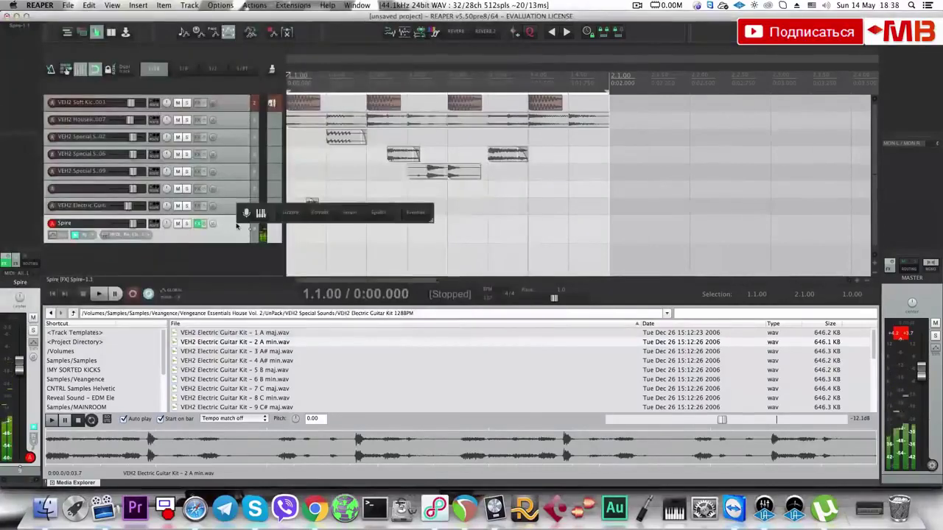
left_click(299, 214)
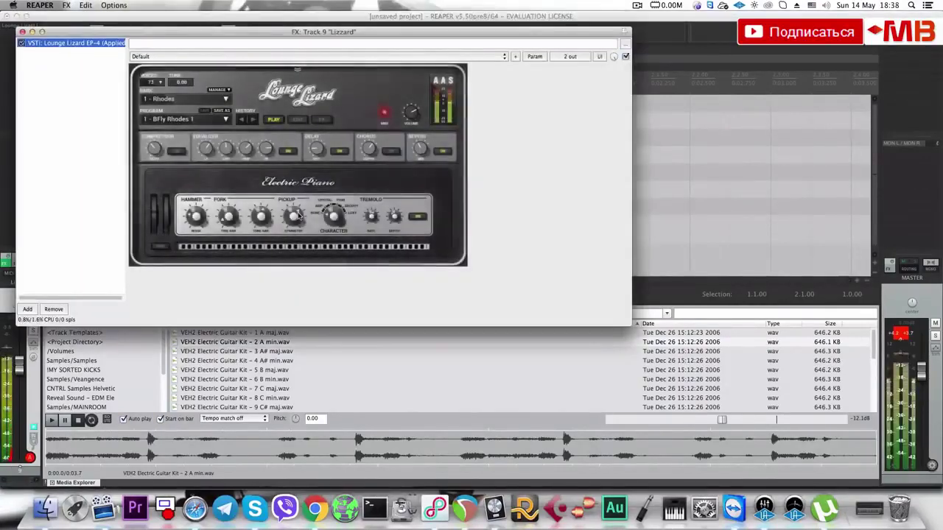
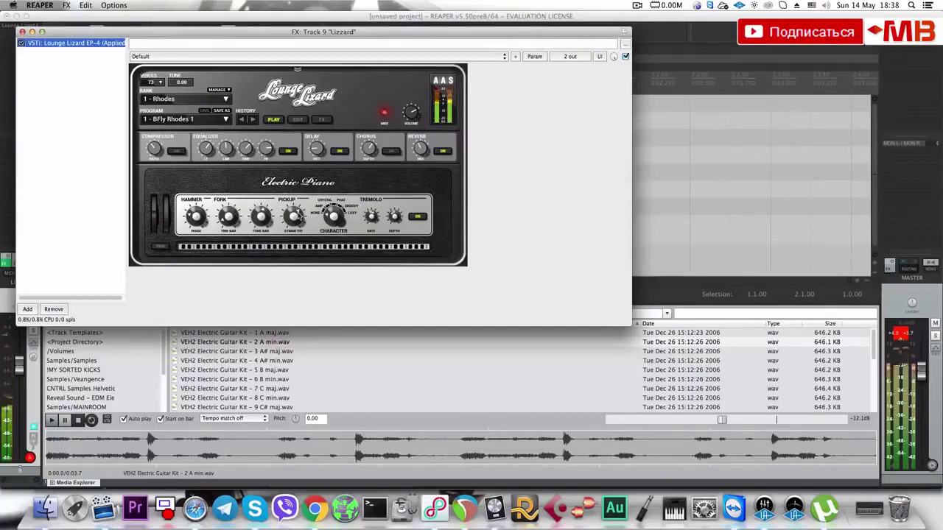
left_click(22, 31)
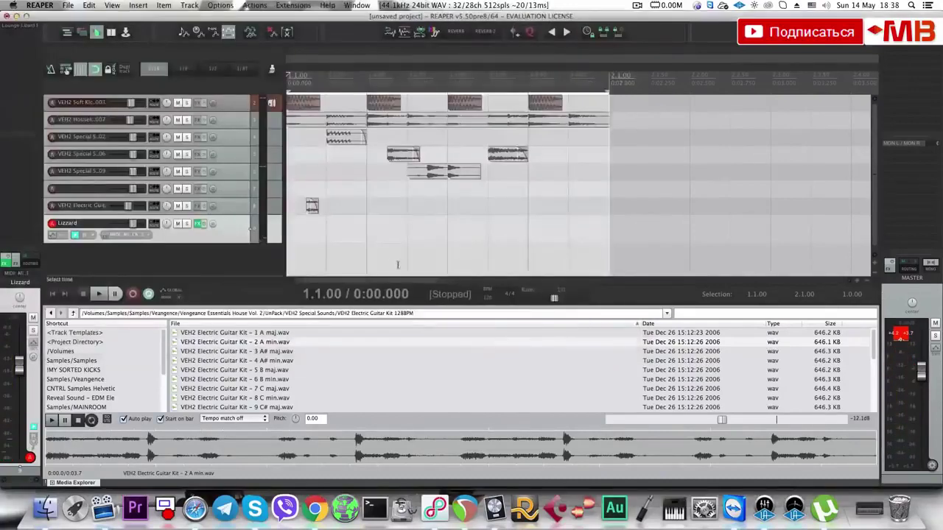
Record an electric piano chord part from 1.1.00 to 2.1.00 on the Lizzard track and keep only the first take.
key("super+z")
left_click(320, 227)
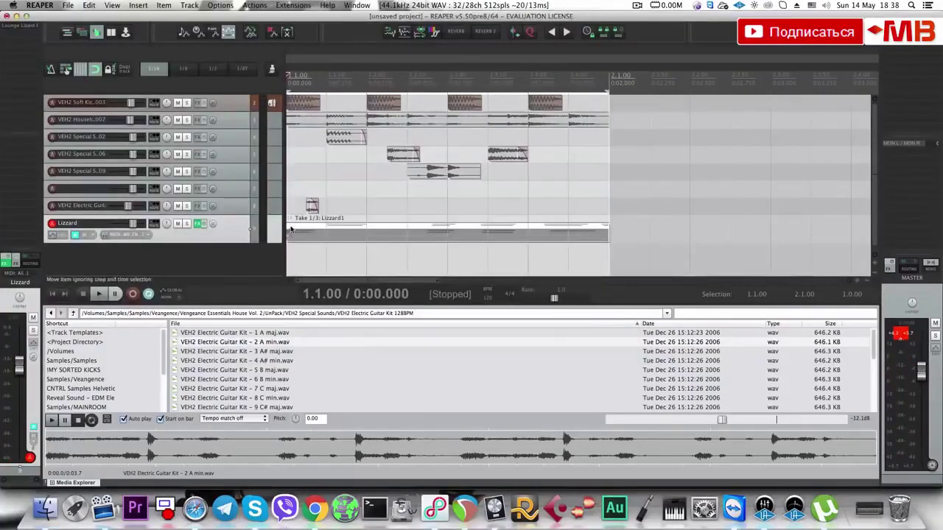
left_click(296, 236)
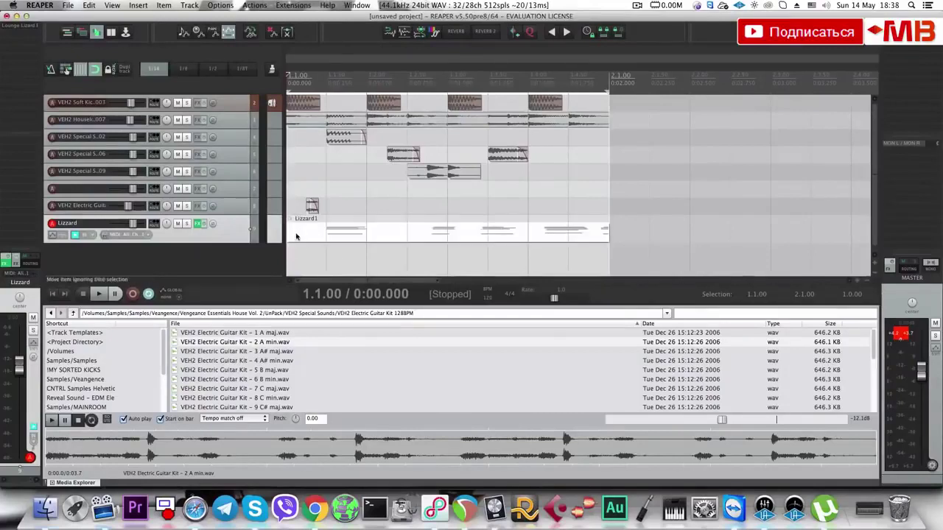
Solo the Lizzard track, play the recorded chords, split the item at 1.4.00 and delete the part after the split.
left_click(187, 224)
key("space")
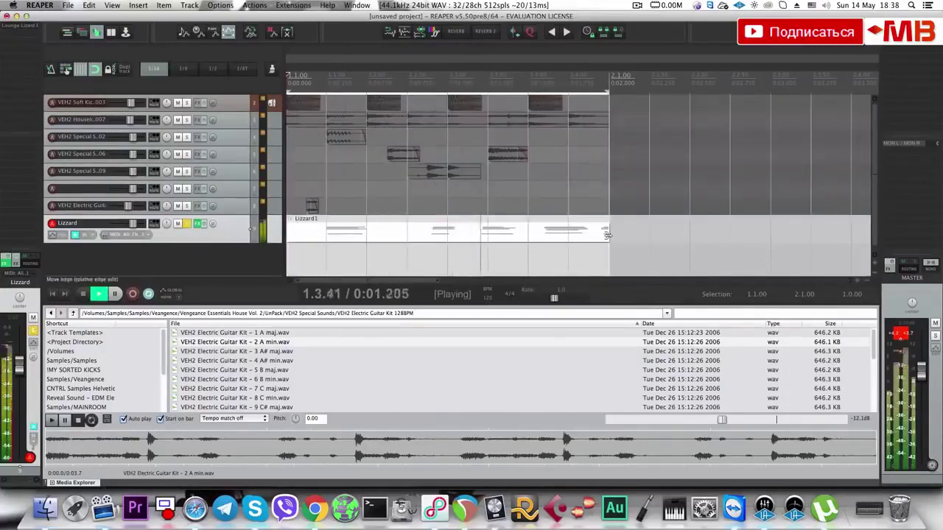
left_click_drag(605, 234, 599, 234)
double_click(386, 239)
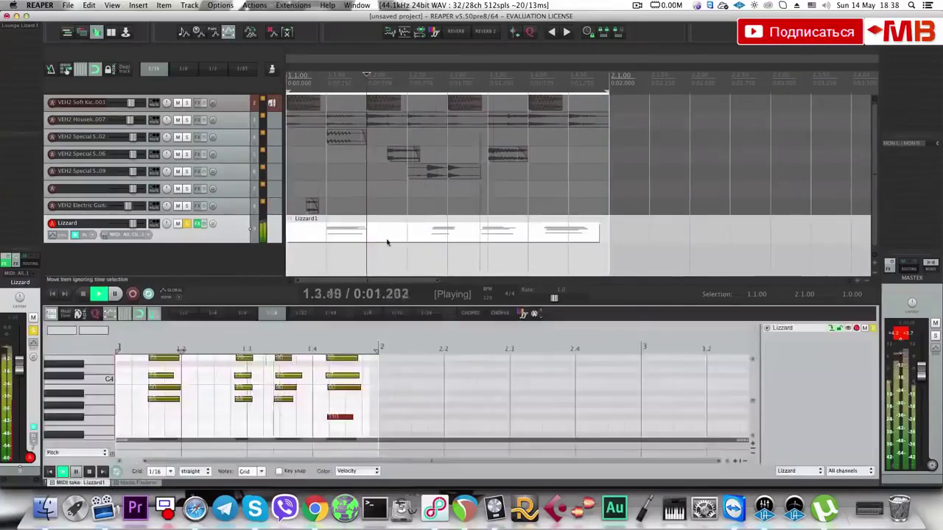
scroll(387, 241, "up", 2)
key("space")
left_click(646, 235)
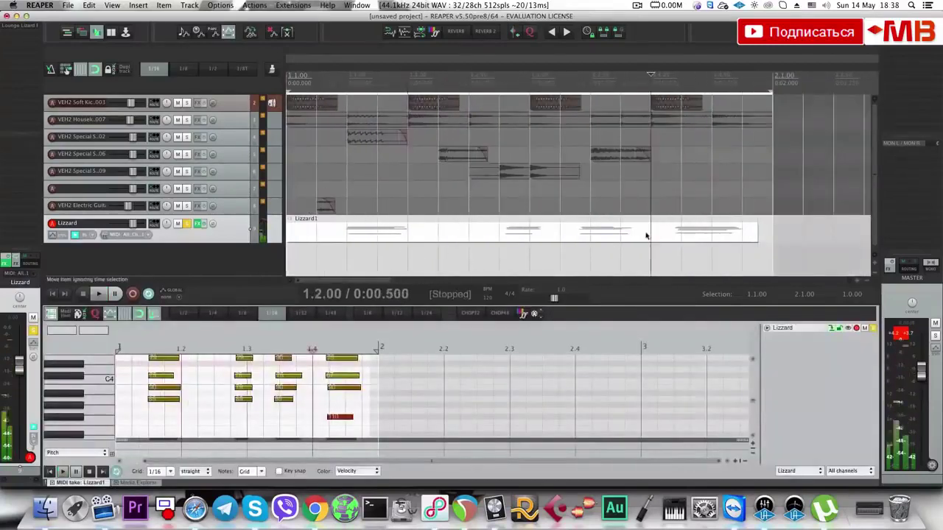
key("s")
key("Delete")
Quantize all notes of the three remaining Lizzard chords to the 1/16 grid in the MIDI editor.
left_click(589, 230)
double_click(475, 228)
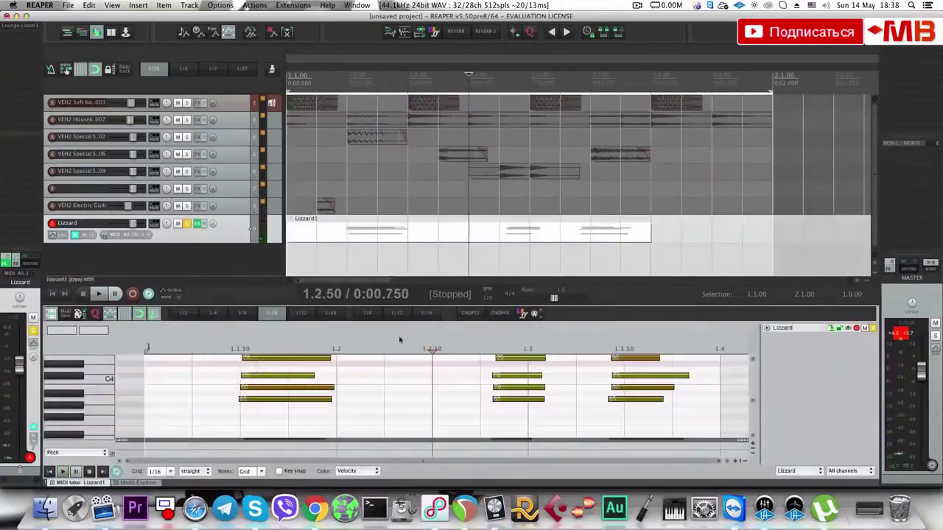
left_click(399, 394)
scroll(399, 394, "down", 2)
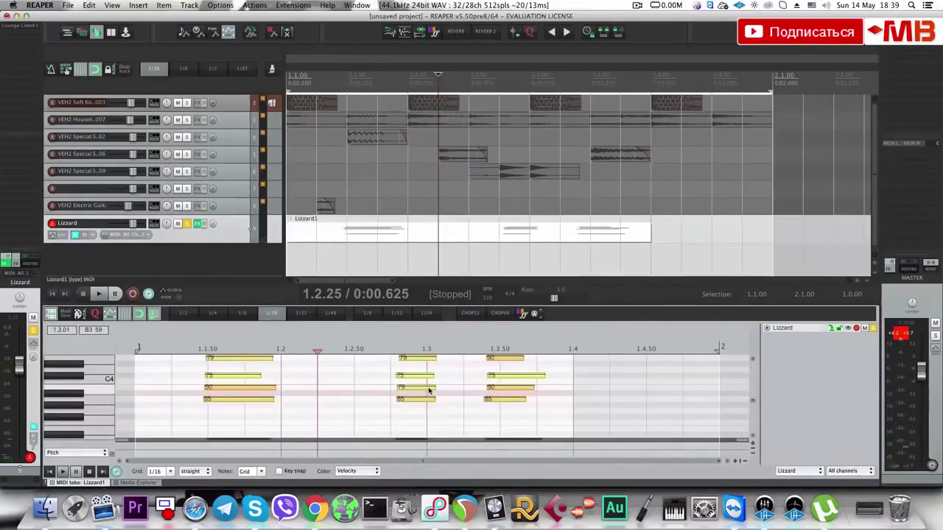
scroll(429, 390, "down", 1)
key("space")
key("space")
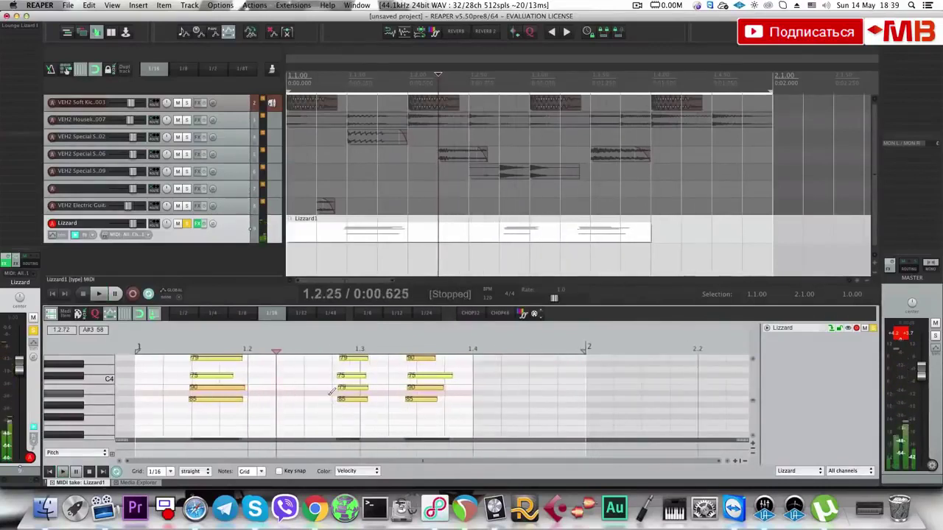
key("q")
Play the quantized part and shorten the overlong note of the third chord to match the chord's other notes.
left_click(165, 413)
key("space")
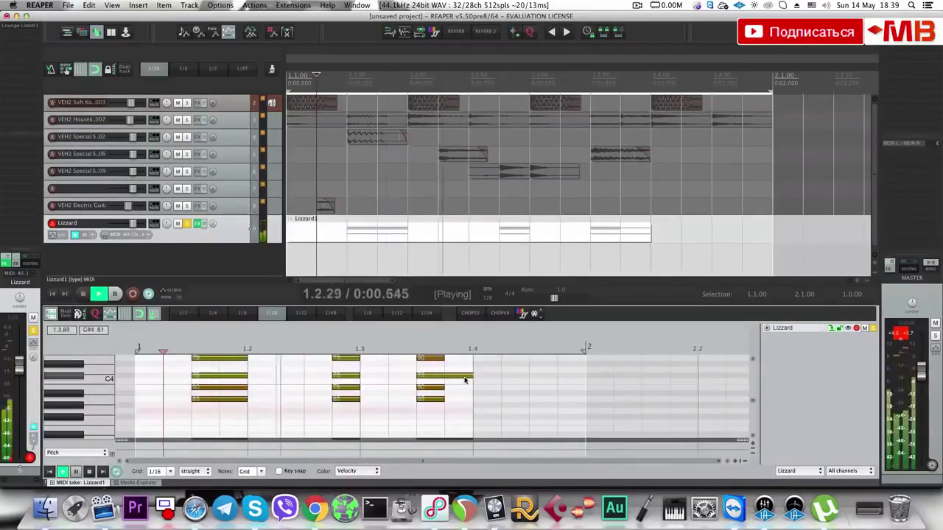
left_click_drag(470, 378, 443, 377)
Unsolo the Lizzard track and raise its volume to +1.22 dB while playing the full groove.
left_click(186, 224)
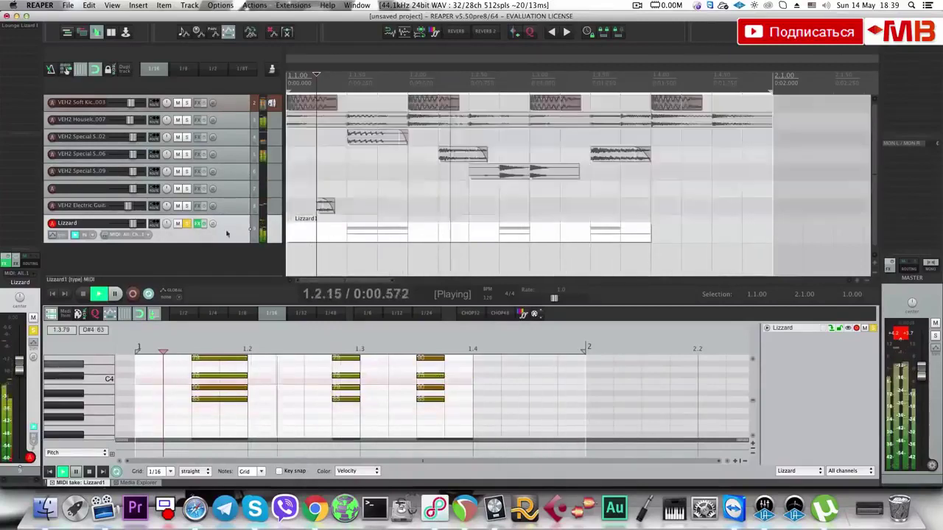
scroll(309, 243, "down", 1)
left_click_drag(133, 223, 134, 223)
left_click(199, 256)
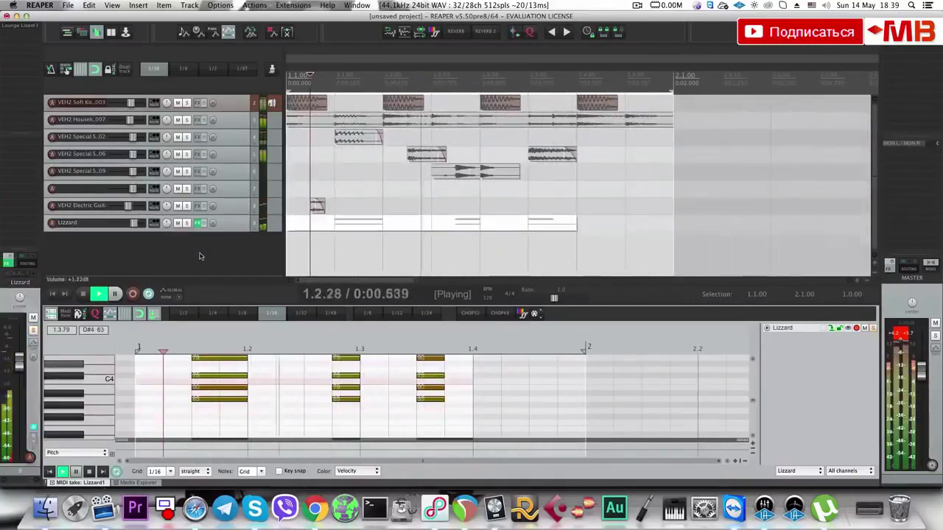
key("space")
Add an empty track below Lizzard and bring up the Vengeance Essentials House Vol. 2 UnPack folder in the Media Explorer.
double_click(199, 257)
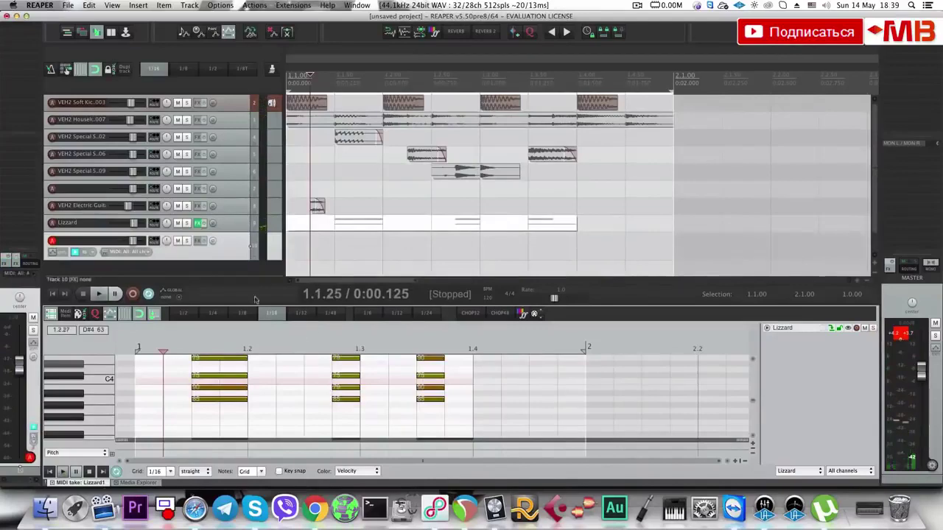
key("super+alt+x")
left_click(248, 352)
key("BackSpace")
key("BackSpace")
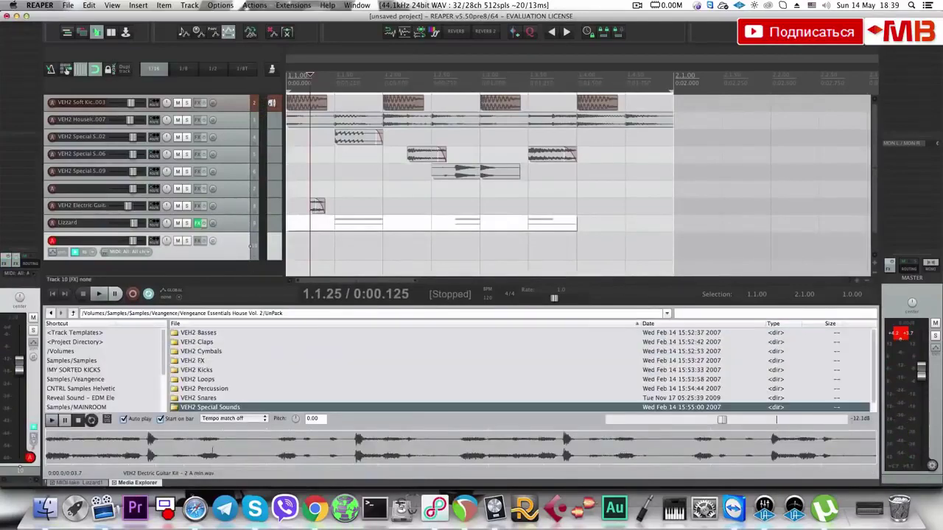
Go up to the main Samples folder and look through its genre folders, including Progressive.
left_click(215, 372)
key("BackSpace")
key("BackSpace")
scroll(220, 381, "down", 3)
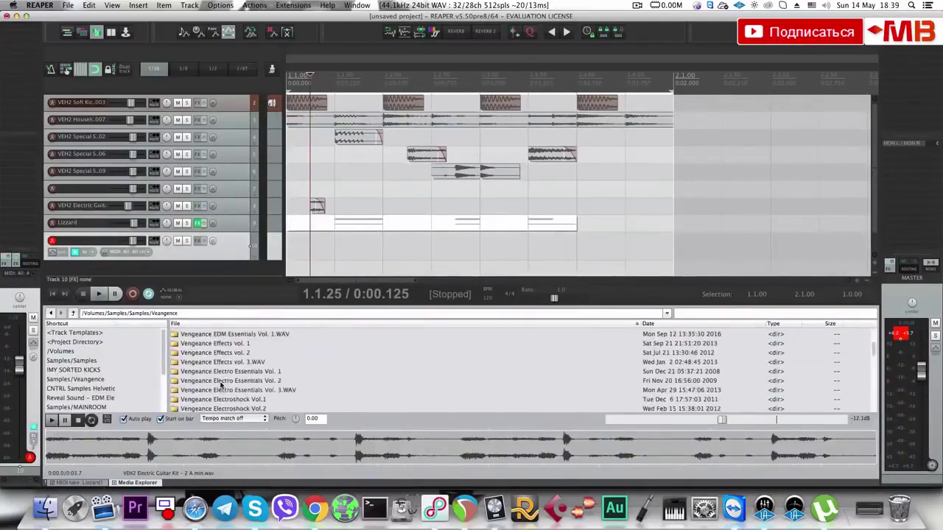
left_click(221, 380)
key("BackSpace")
scroll(221, 398, "down", 5)
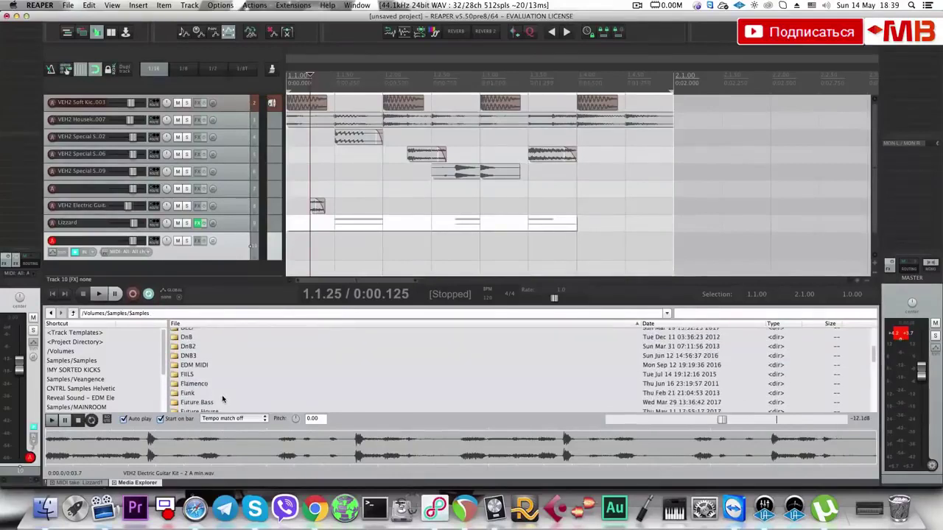
left_click(219, 401)
scroll(219, 399, "down", 2)
left_click(220, 399)
scroll(220, 400, "down", 3)
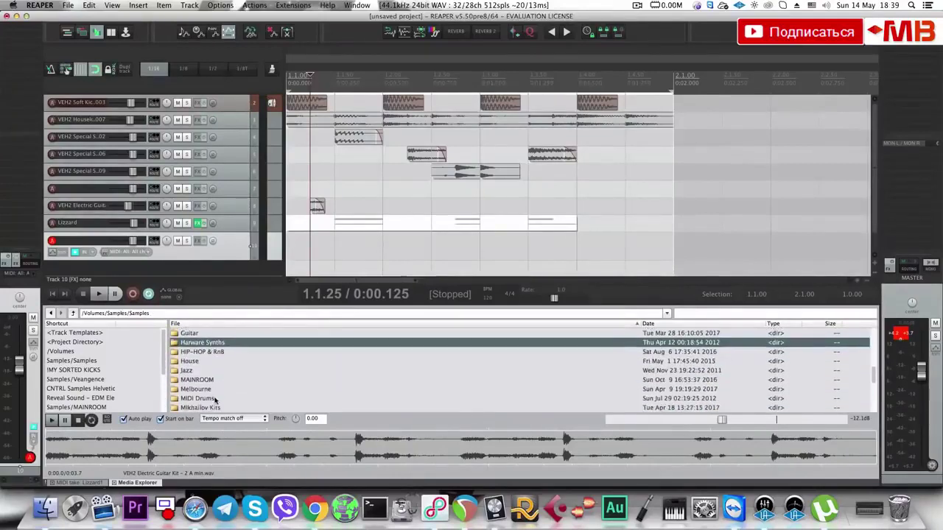
scroll(219, 399, "down", 3)
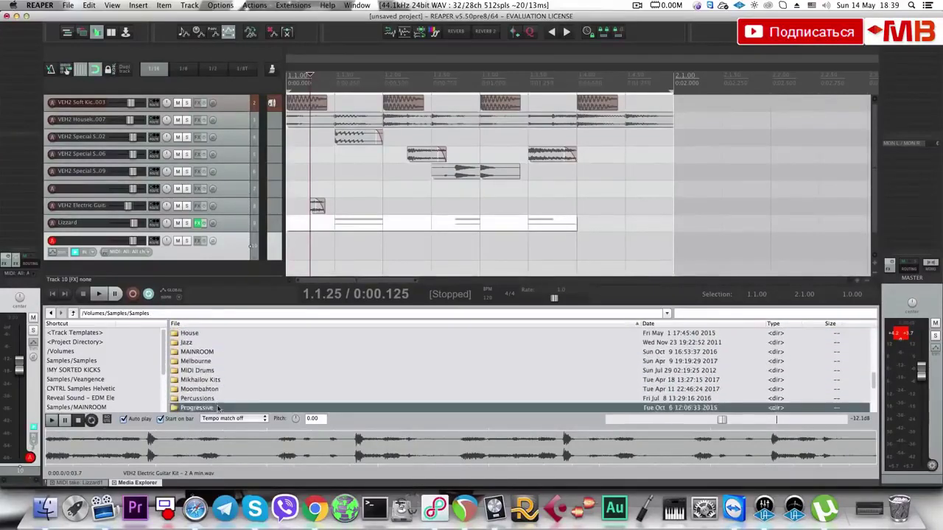
double_click(221, 400)
key("BackSpace")
scroll(259, 378, "down", 1)
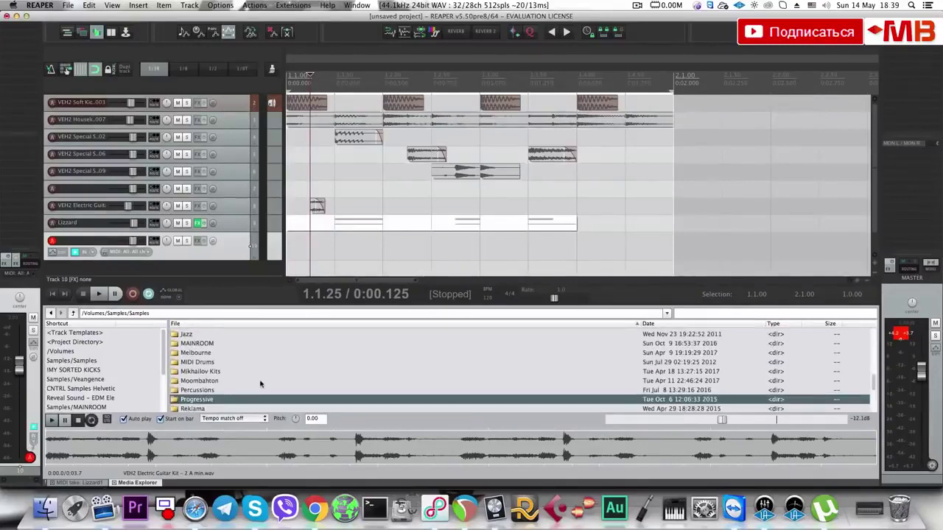
Look through the Percussions folder, including Bollywood Grooves and the instrument folders in Bollywood Elements Wav.
double_click(261, 382)
double_click(245, 352)
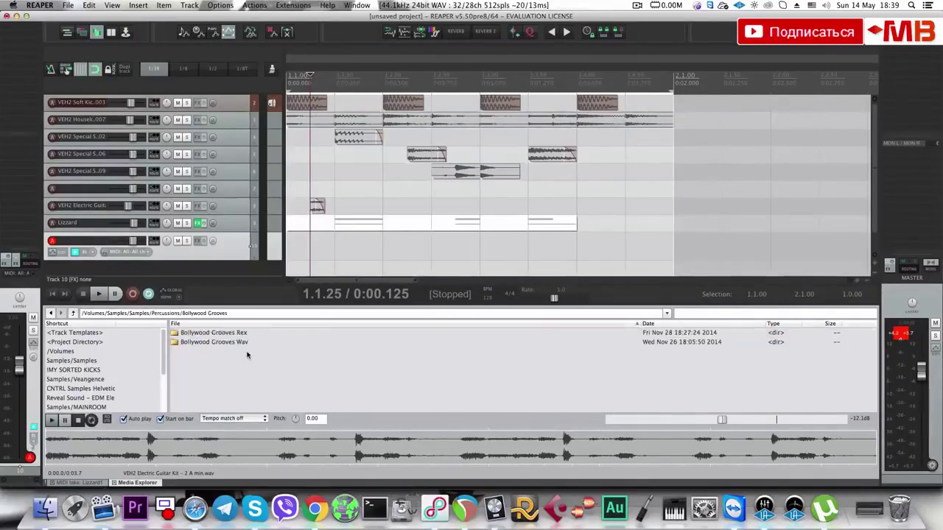
key("BackSpace")
key("Up")
key("Return")
key("Down")
key("Return")
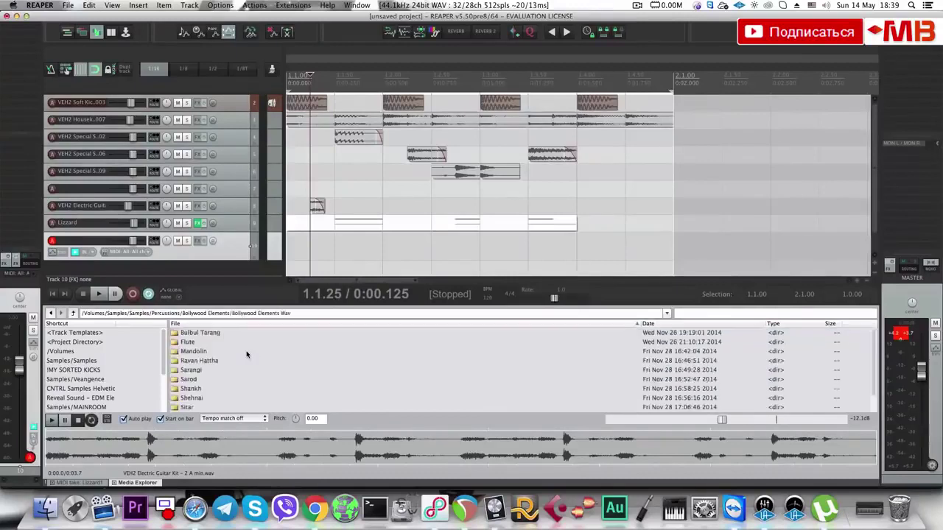
left_click(213, 361)
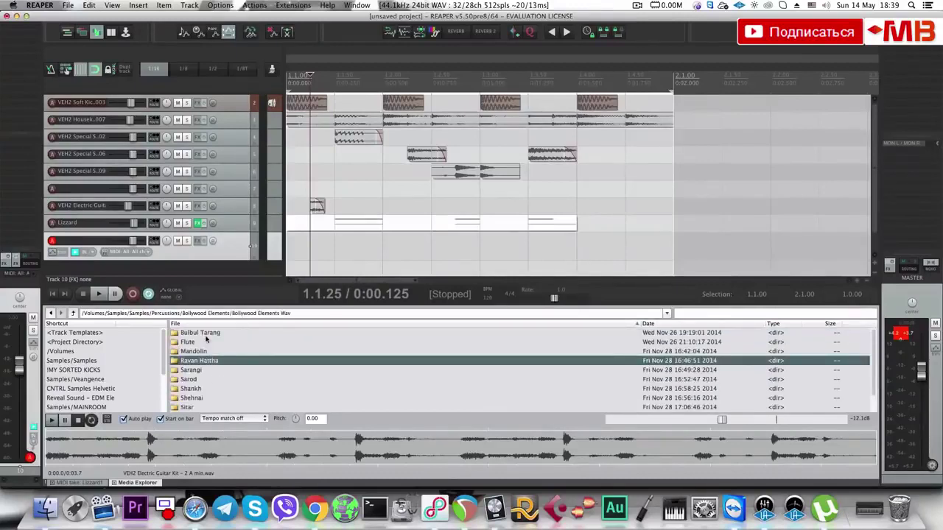
left_click(206, 335)
left_click(215, 380)
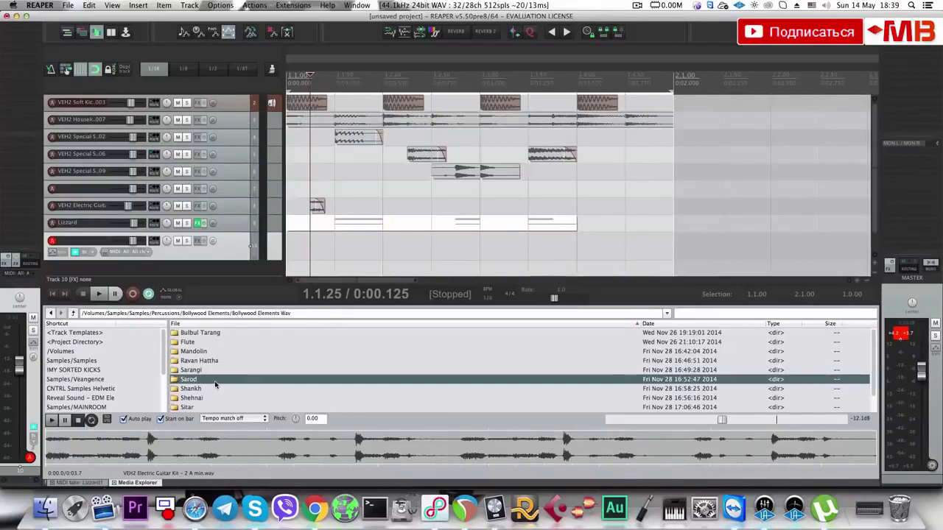
left_click(242, 256)
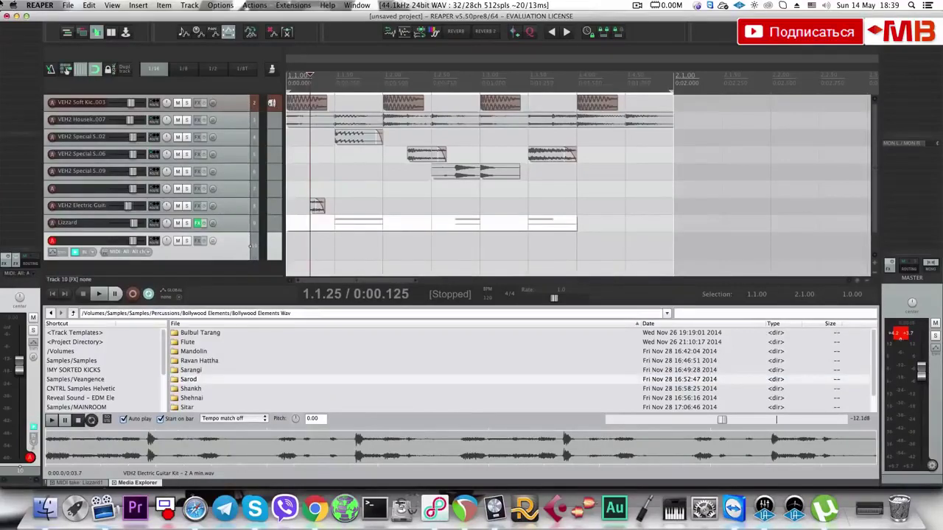
key("f")
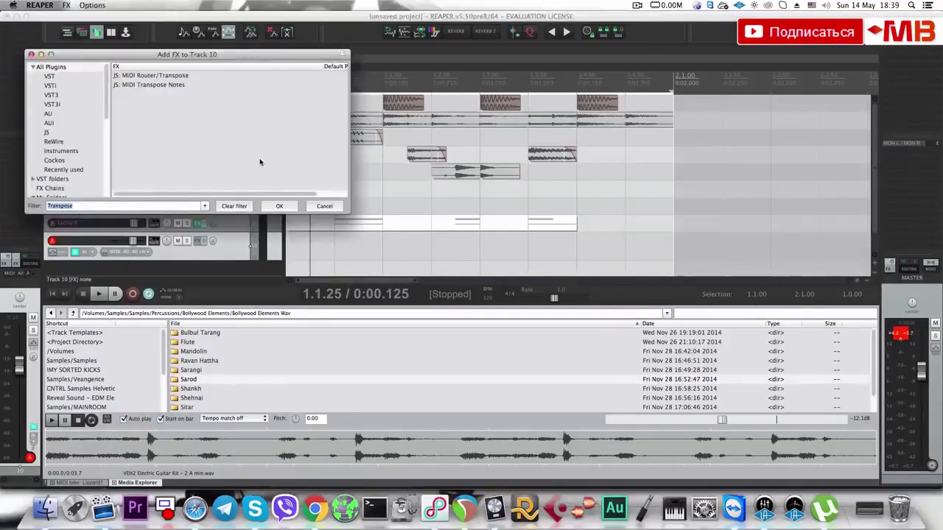
left_click(317, 208)
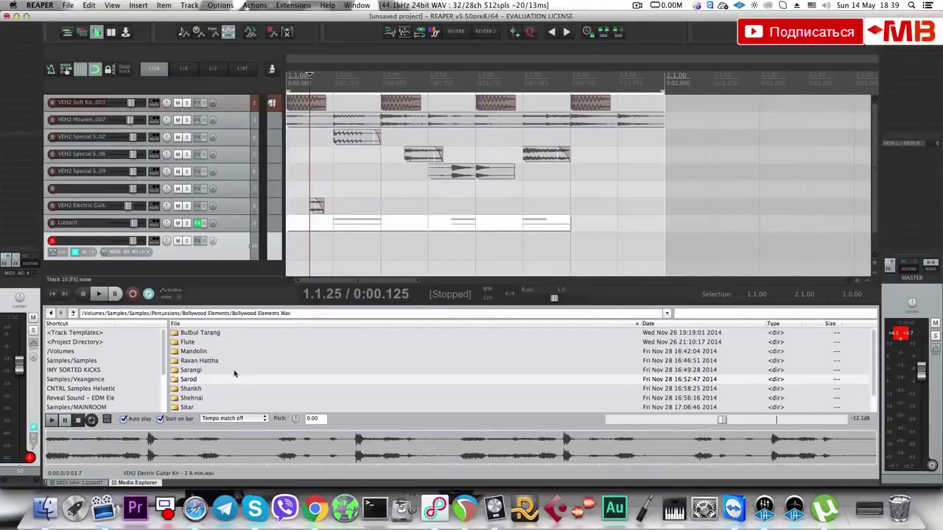
Solo the VEH2 Special Sounds 09 track and play its two items.
left_click(425, 175)
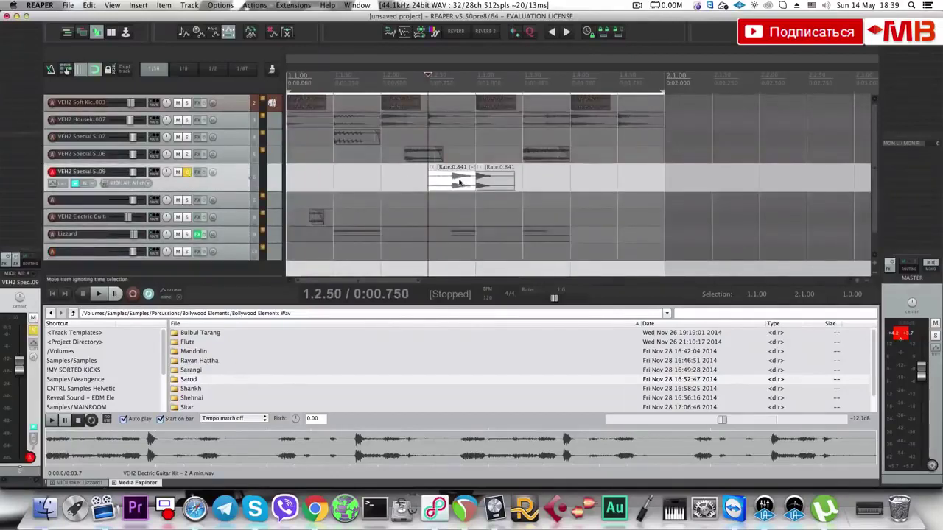
key("space")
key("space")
left_click(483, 183)
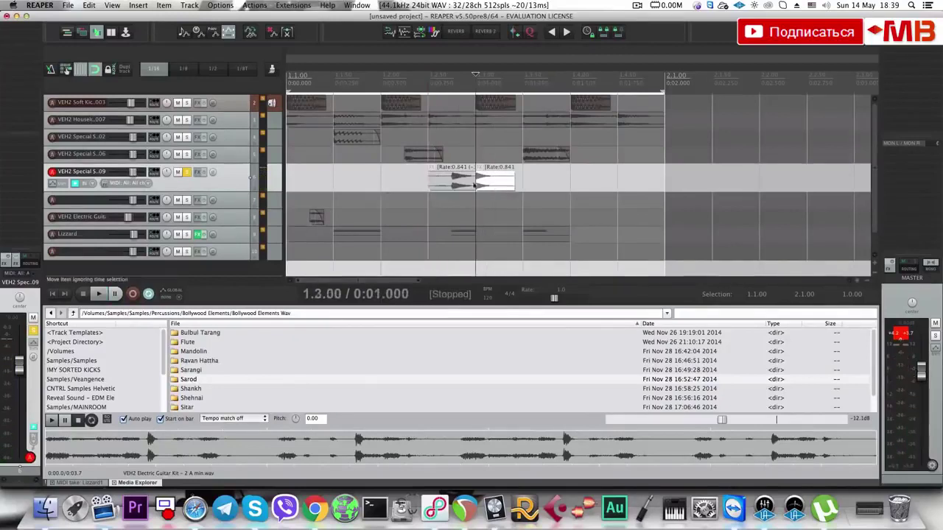
Delete the first item on the VEH2 Special Sounds 09 track and move the remaining hit to the start of the bar.
left_click(462, 185)
key("Delete")
left_click_drag(486, 183, 302, 183)
key("Home")
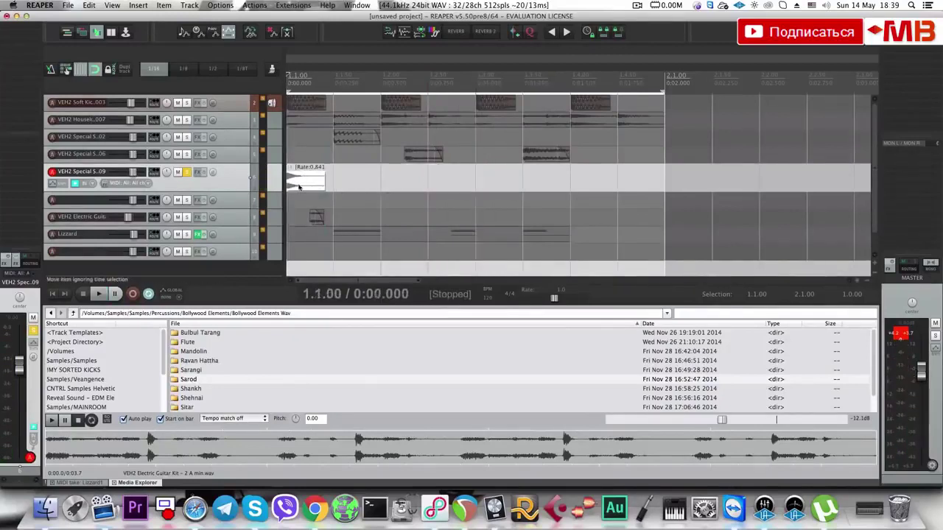
Play the hit, trim it to end at 1.1.25 with a fade-out, and copy it to 1.1.75 and 1.2.50.
scroll(317, 187, "up", 3)
key("space")
key("space")
left_click_drag(370, 183, 461, 188)
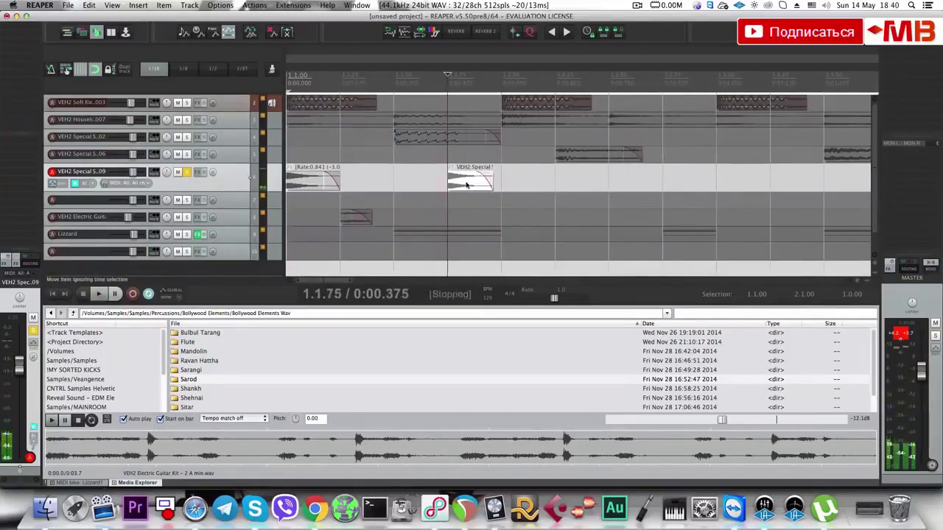
left_click_drag(469, 188, 621, 187)
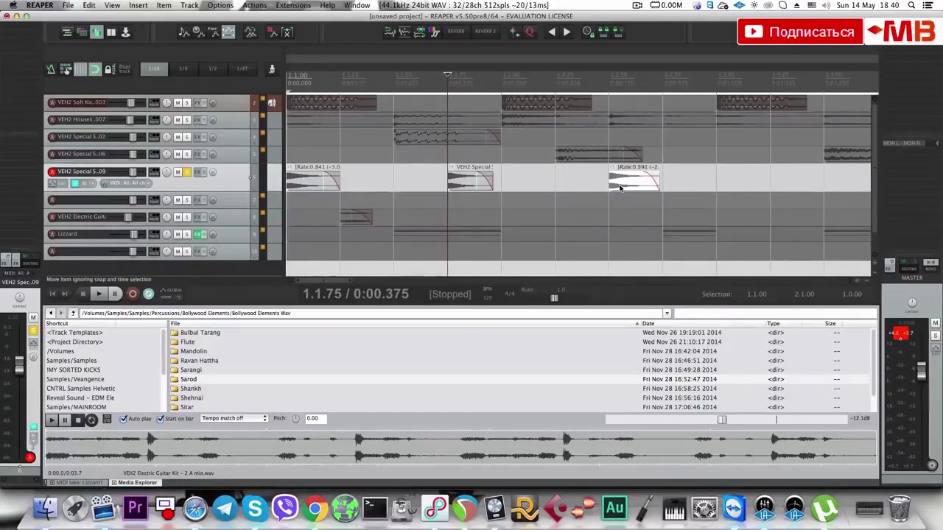
Raise the pitch of the hit at 1.2.50 and play the phrase from the start of the bar.
left_click(610, 182)
key("space")
key("space")
key("shift+0")
key("space")
scroll(402, 185, "down", 2)
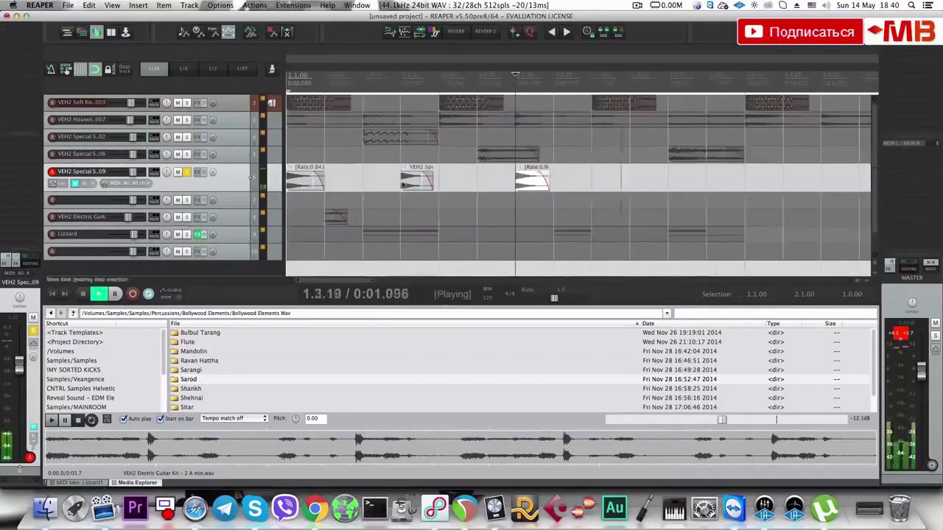
key("space")
left_click(301, 184)
key("space")
scroll(465, 185, "down", 1)
key("space")
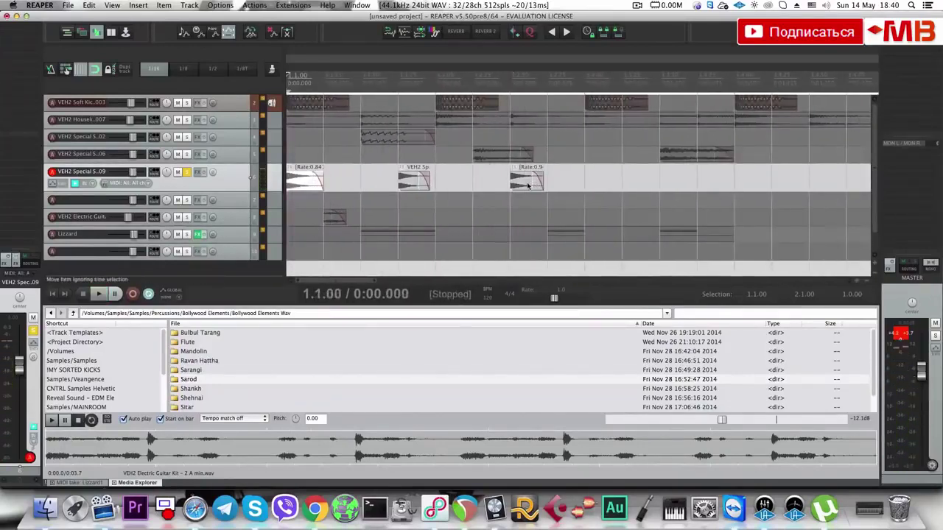
Raise the hit at 1.2.50 to a playback rate of 1.260 by ear and replay the phrase from the start.
left_click_drag(527, 185, 637, 187)
key("super+z")
left_click(539, 183)
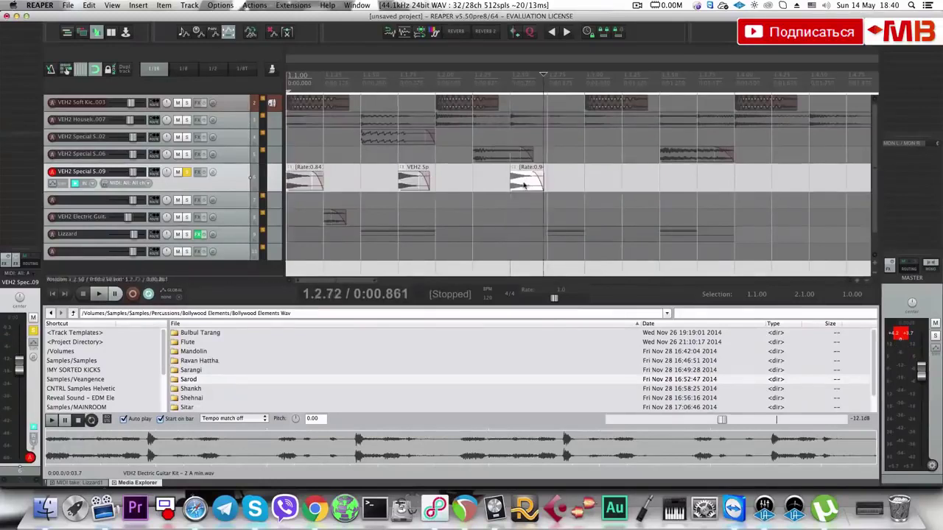
left_click(522, 185)
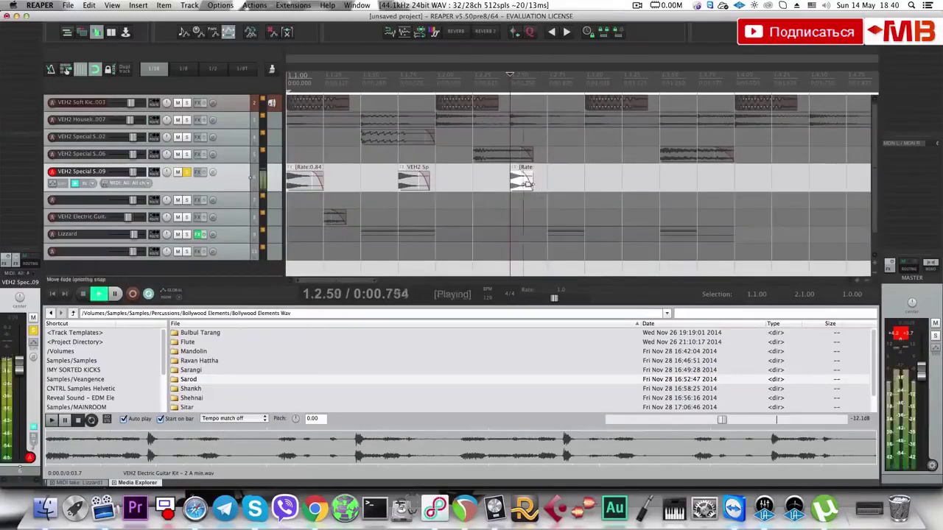
left_click(293, 186)
key("space")
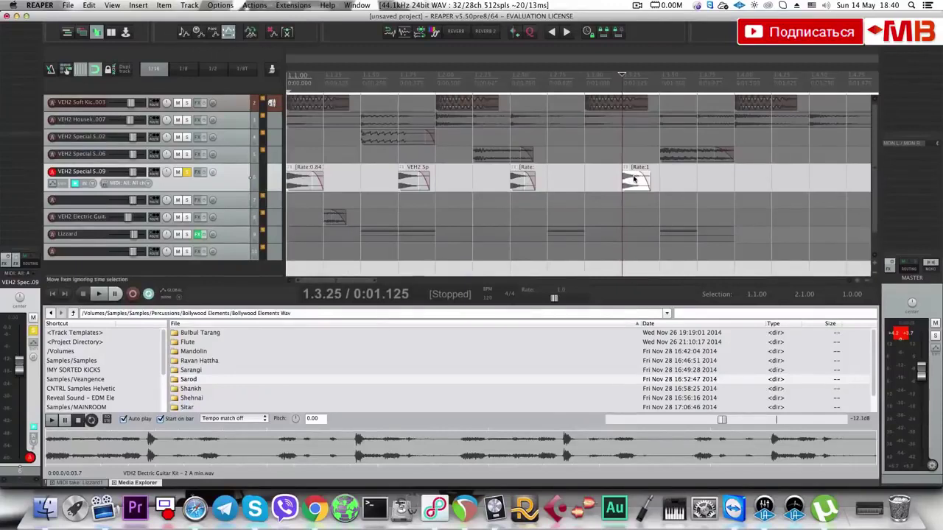
Place copies of the hit at 1.3.25 and 1.4.00, tuning the 1.3.25 copy to a playback rate of 0.944.
left_click(294, 183)
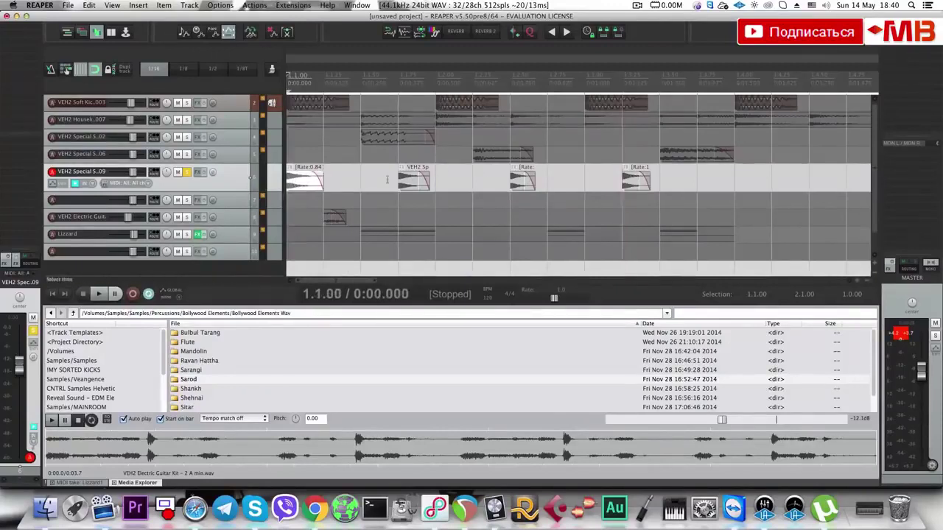
key("space")
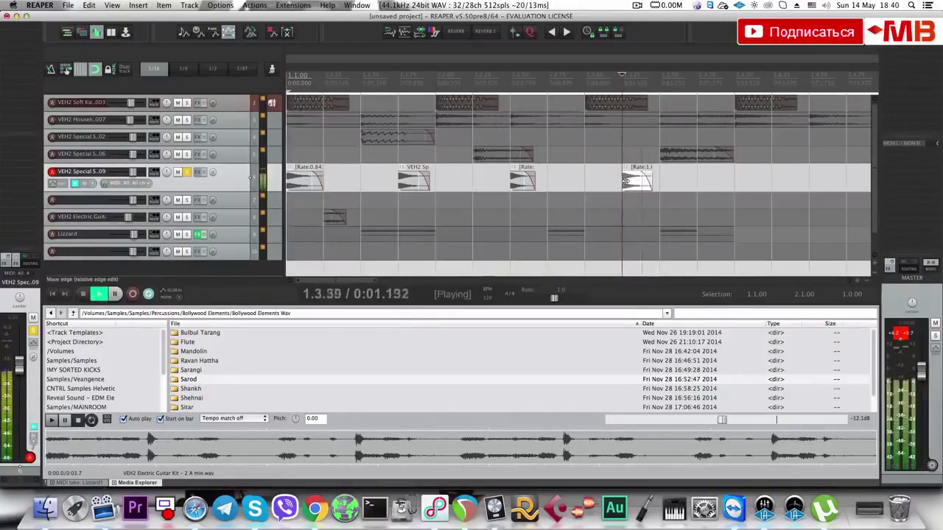
left_click_drag(625, 186, 740, 187)
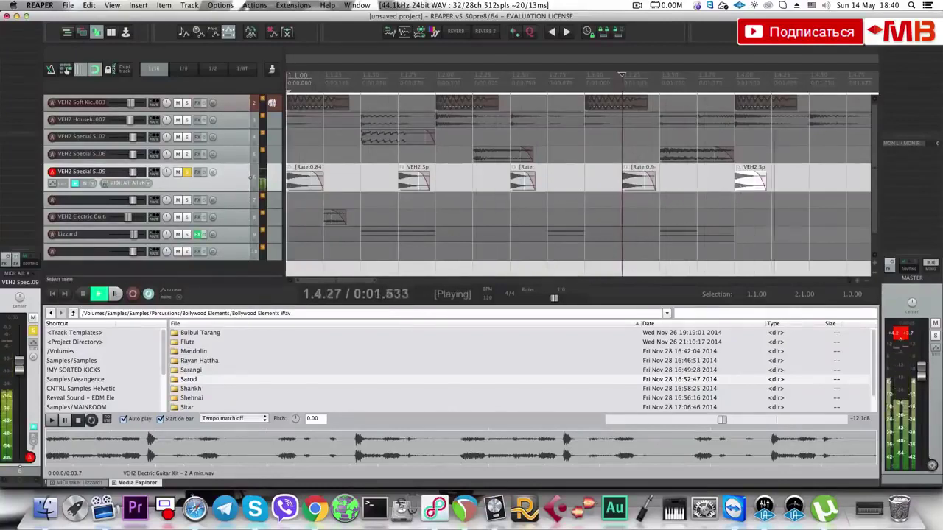
Unsolo the VEH2 Special Sounds 09 track and set its volume to -1.55 dB while playing the full groove.
key("space")
scroll(534, 185, "down", 3)
left_click(187, 172)
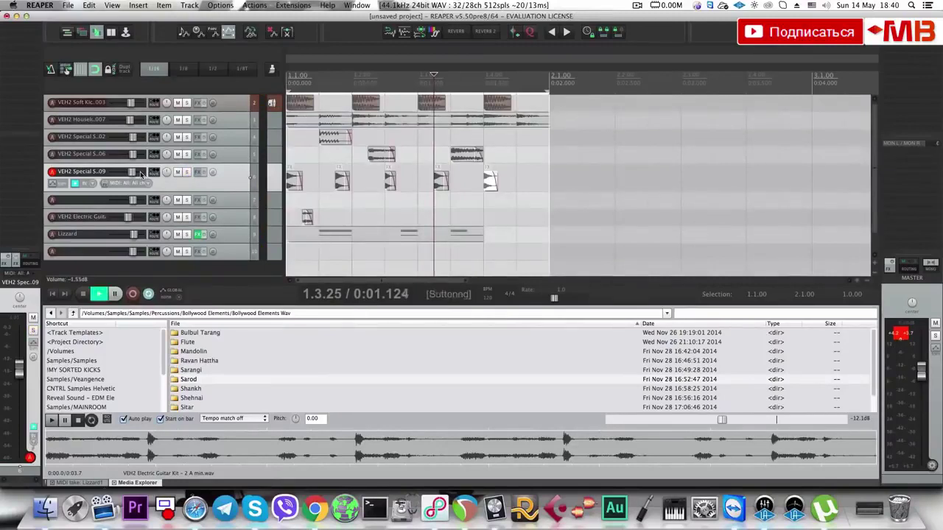
key("space")
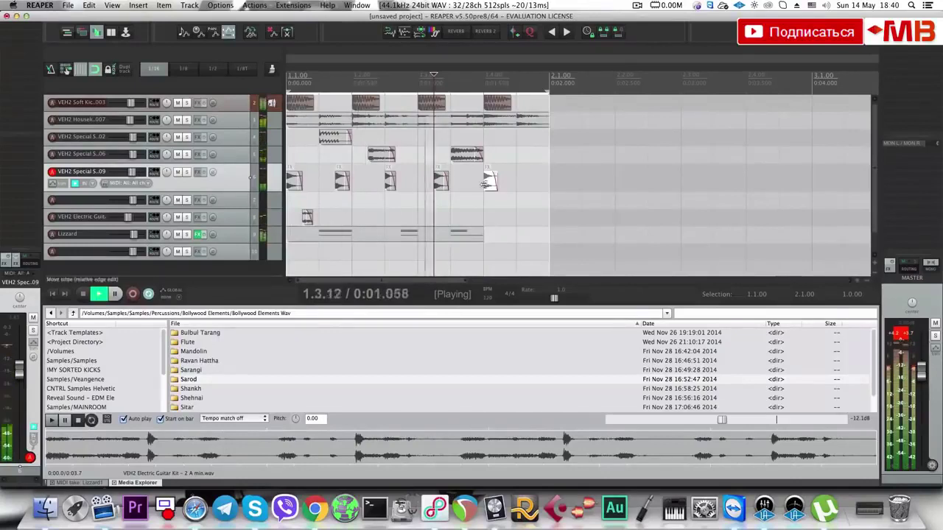
key("space")
Copy the hit at 1.4.00 to 1.3.75 and turn off Reverse in the copy's item properties.
scroll(486, 184, "up", 5)
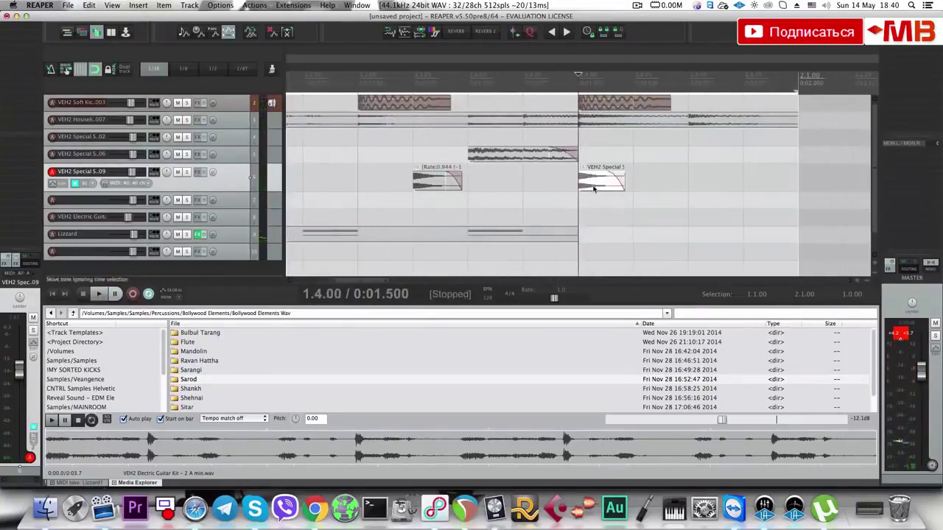
left_click_drag(596, 193, 540, 184)
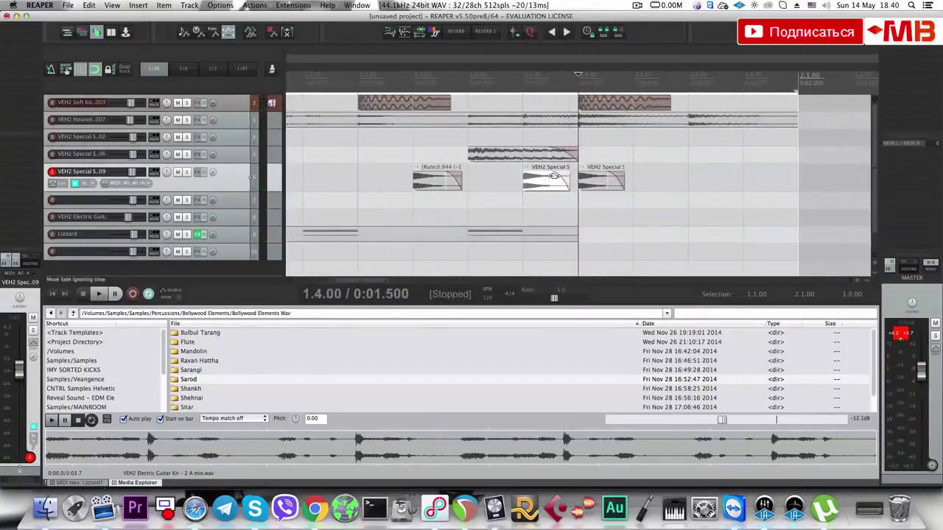
double_click(559, 187)
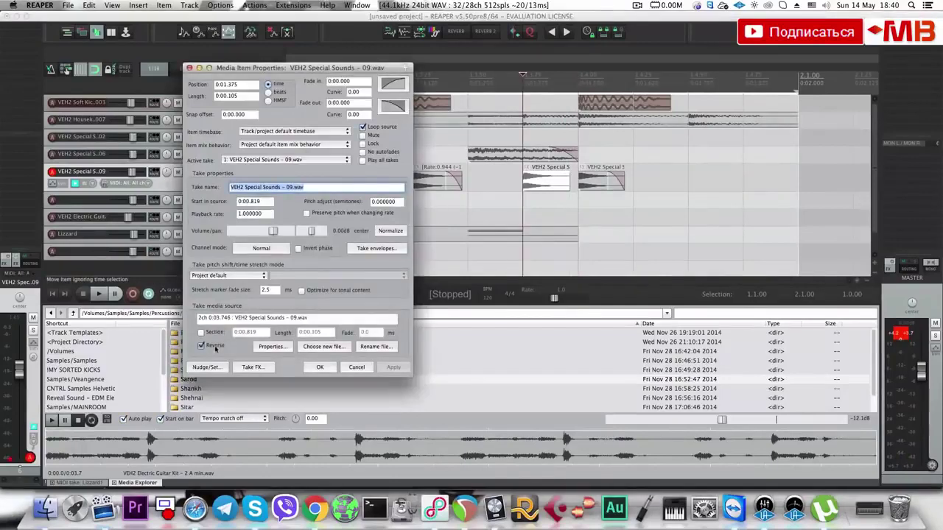
left_click(384, 367)
left_click(320, 367)
Solo the track and raise the copy at 1.3.75 to a playback rate of 2.000 while auditioning it.
left_click_drag(566, 181, 573, 185)
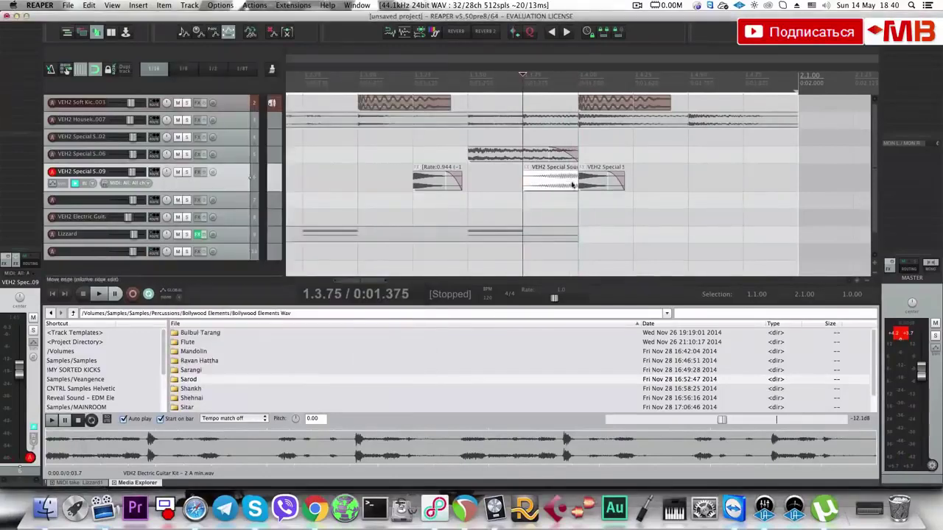
left_click_drag(554, 187, 632, 185)
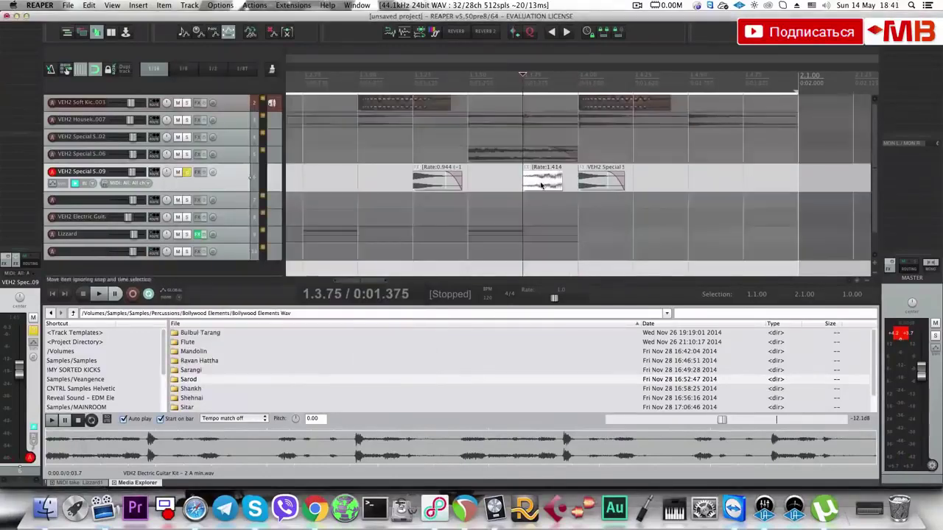
key("space")
key("space")
key("space")
key("space")
key("shift+0")
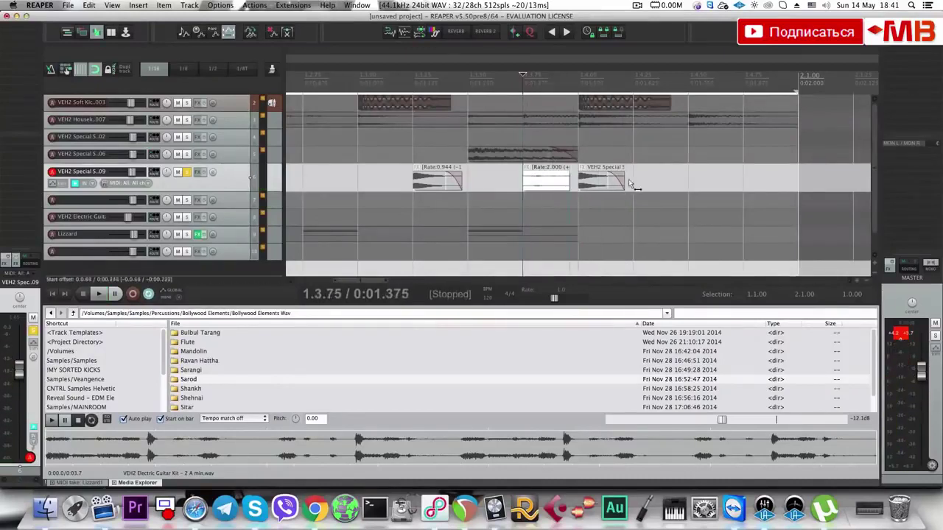
Slip the copy's audio and shorten it into a swell ending at 1.4.00, and play the whole bar.
left_click_drag(568, 182, 568, 185)
left_click(518, 182)
key("space")
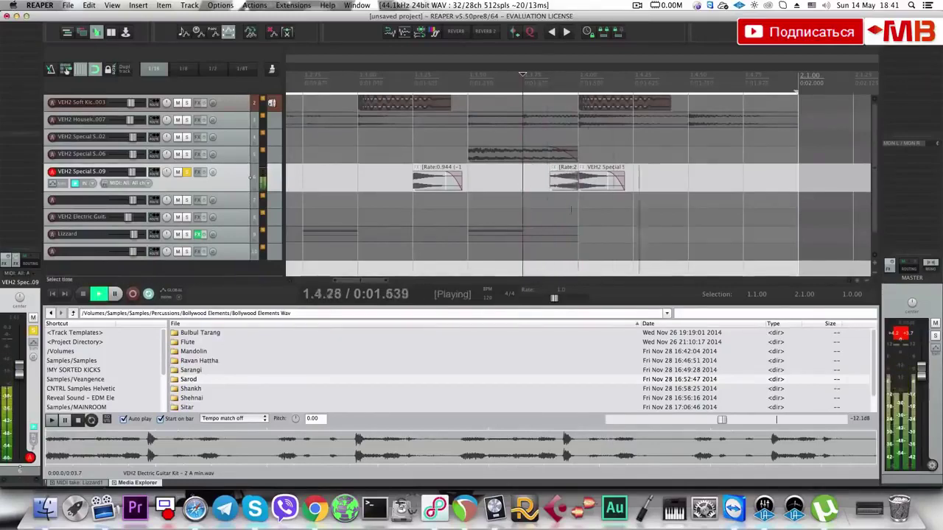
scroll(517, 182, "down", 5)
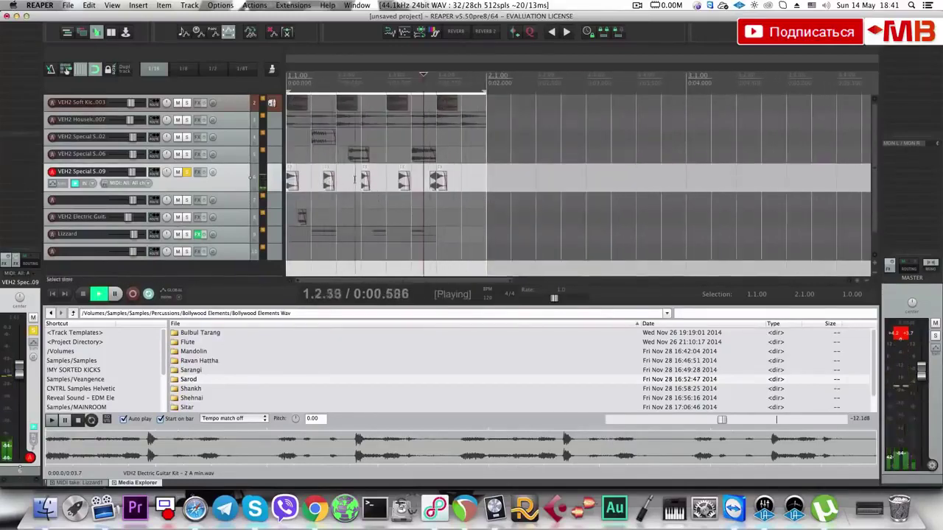
left_click(328, 184)
key("space")
Copy the 1.1.75 hit to 1.1.50 and split the copy into progressively shorter repeats leading up to 1.1.75.
scroll(328, 184, "up", 4)
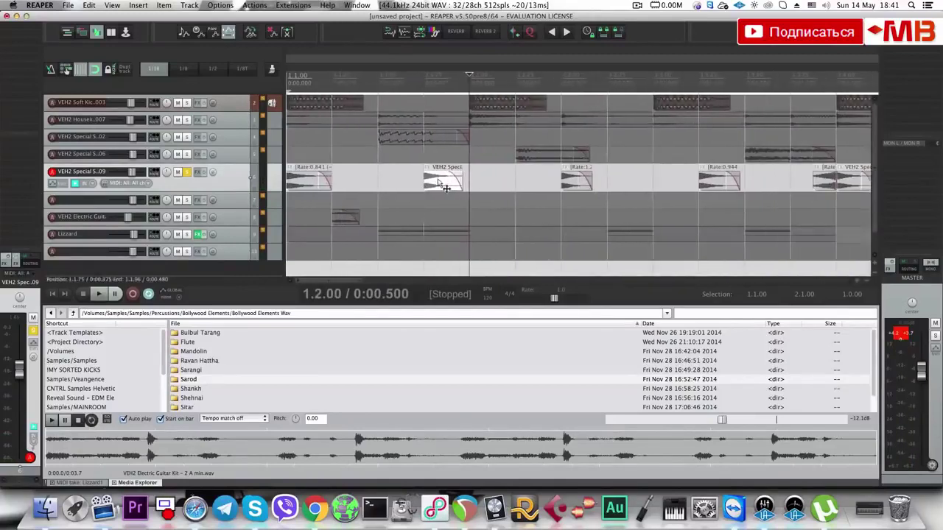
mouse_move(438, 183)
left_mouse_down()
mouse_move(390, 181)
mouse_move(424, 183)
left_mouse_up()
key("super+z")
left_click(390, 181)
key("s")
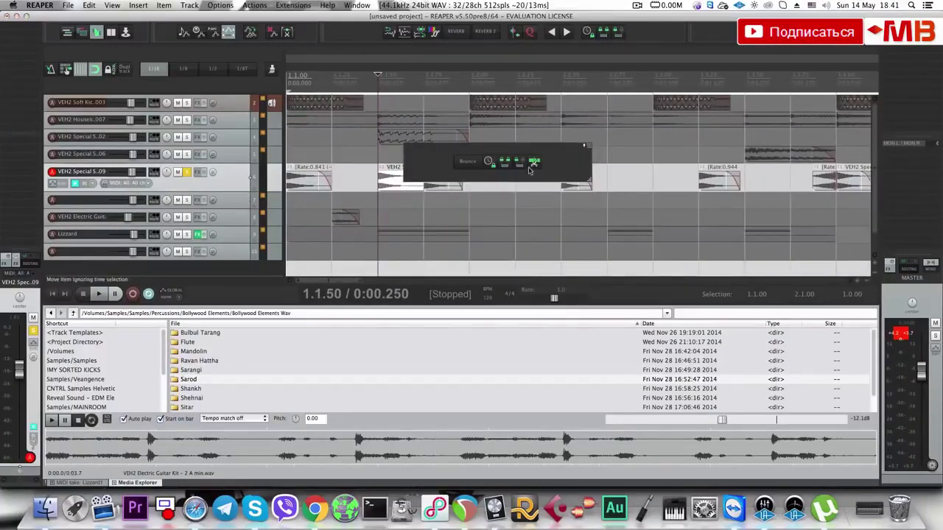
left_click(534, 163)
left_click(411, 184)
key("s")
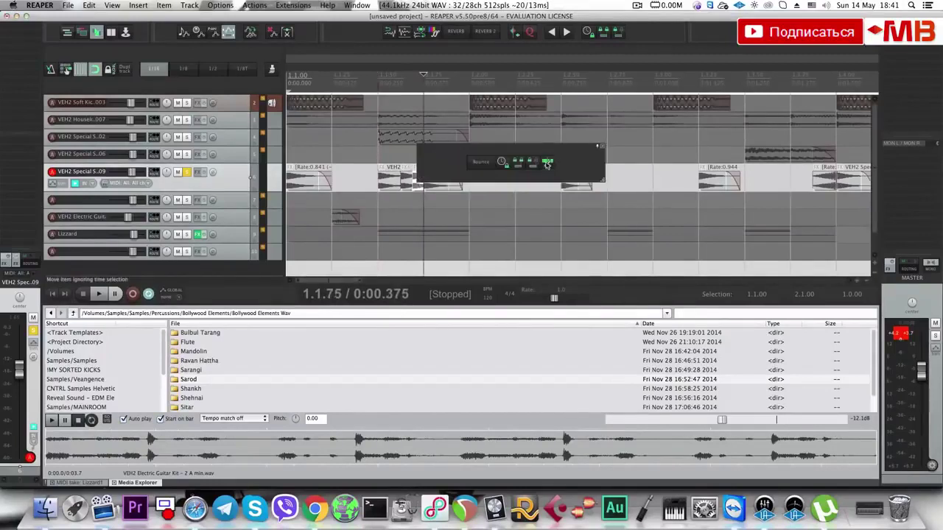
Play the soloed phrase from the start of the bar and set the track's volume to -2.12 dB.
left_click(293, 184)
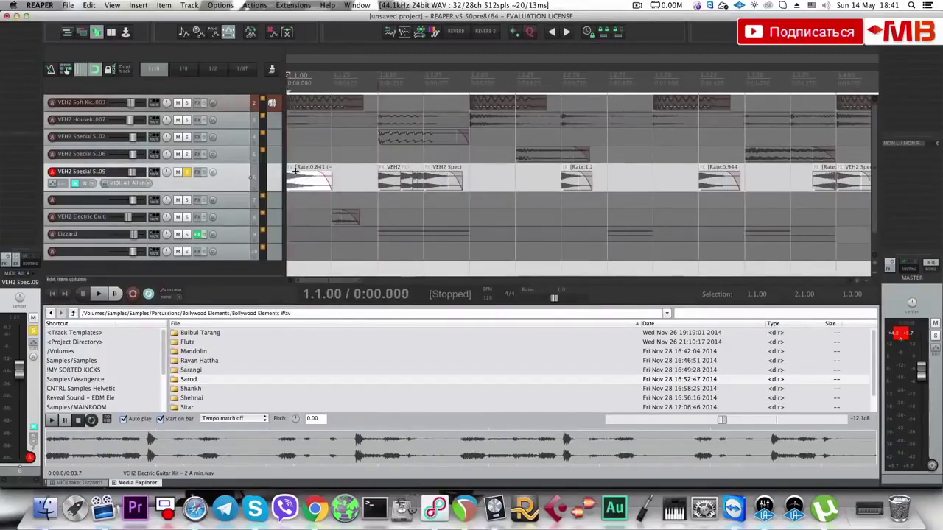
key("space")
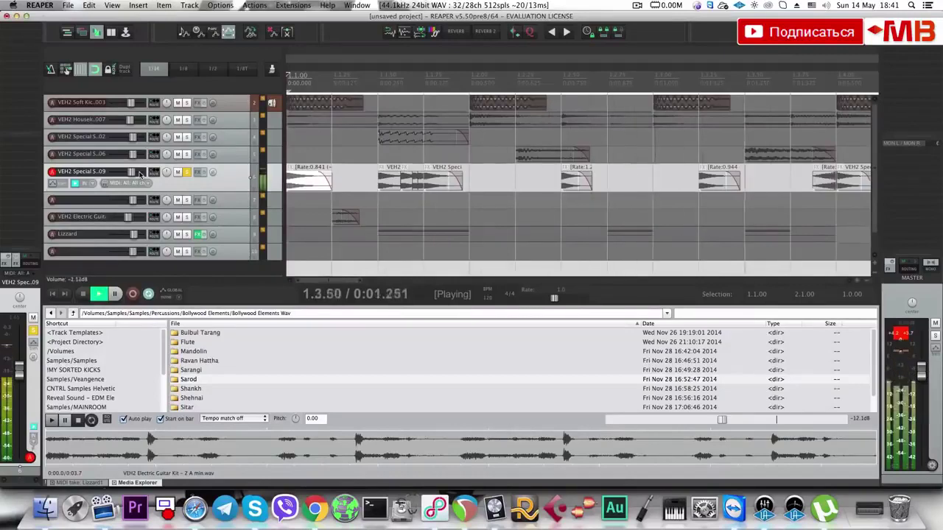
scroll(398, 181, "down", 5)
scroll(398, 181, "up", 4)
key("space")
Trim the ends of the repeats between 1.1.50 and 1.1.75 to leave short gaps and play the phrase from the start.
left_click(365, 182)
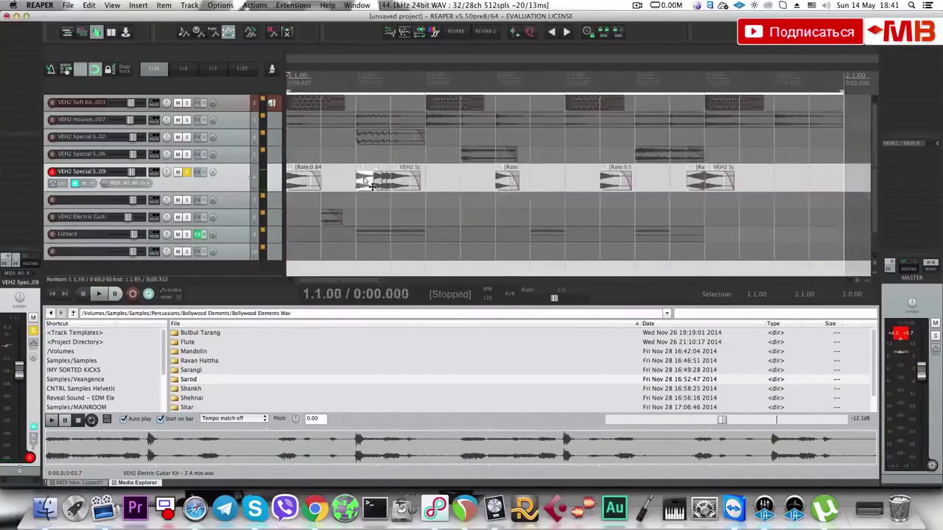
left_click(366, 183)
scroll(427, 186, "up", 3)
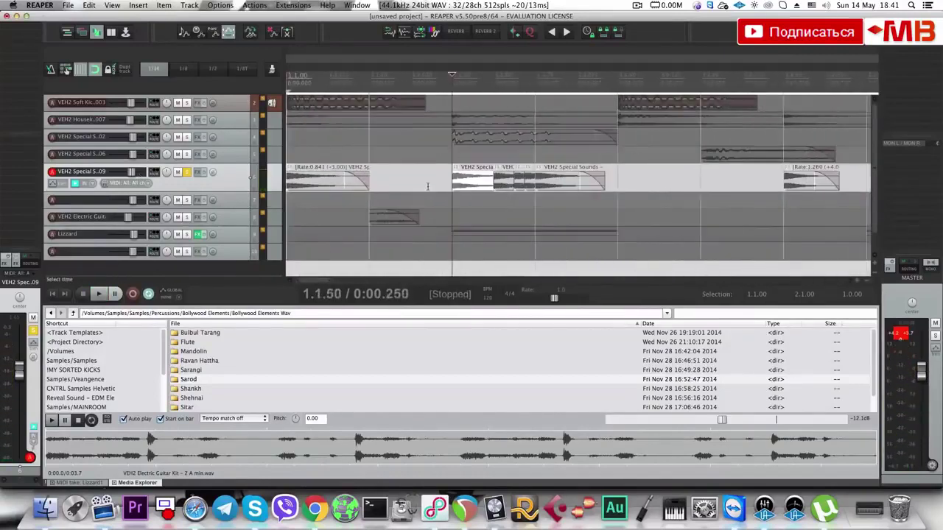
left_click(508, 183)
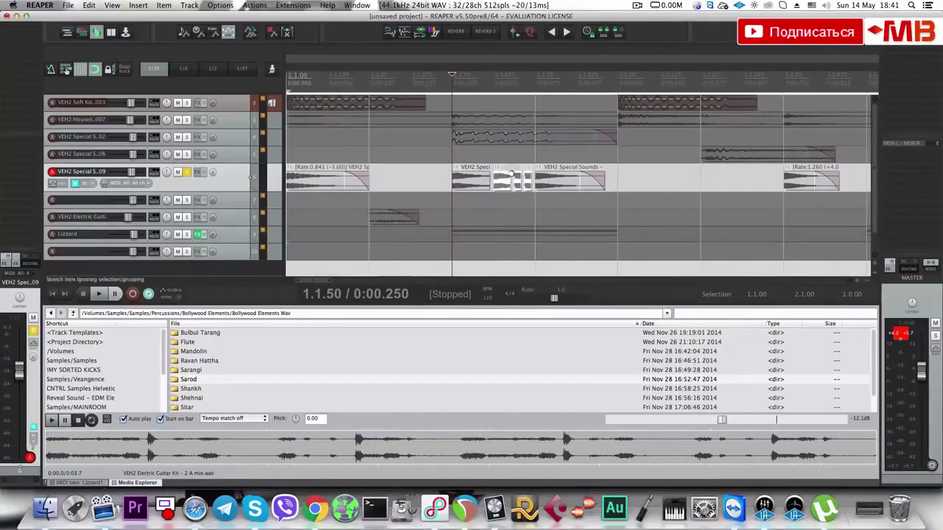
left_click(335, 180)
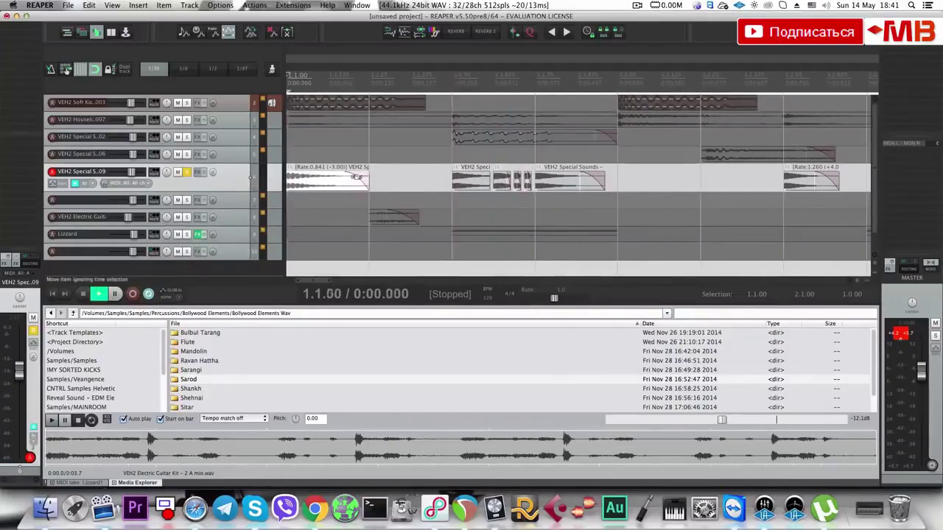
Unsolo the Special Sounds 09 track and set its volume to -3.39 dB while the full bar plays.
key("space")
scroll(459, 182, "down", 4)
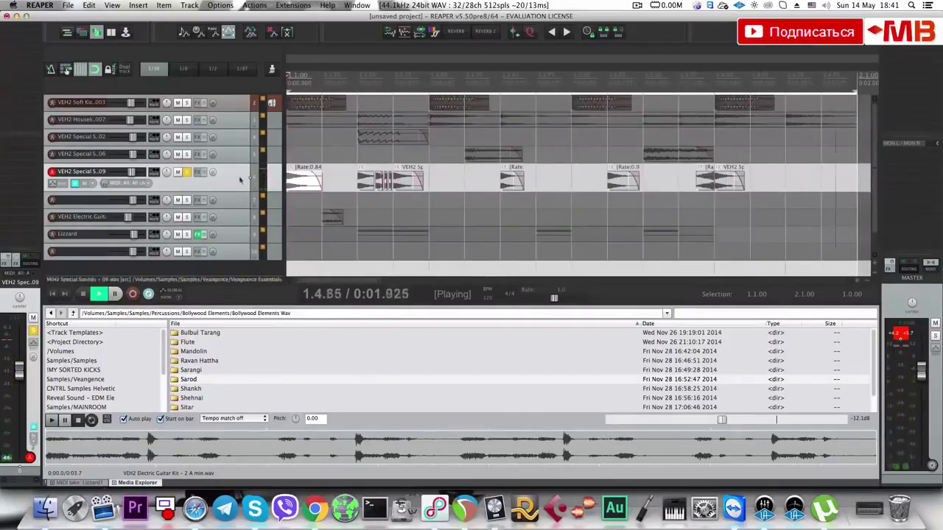
left_click(188, 172)
left_click_drag(144, 173, 142, 174)
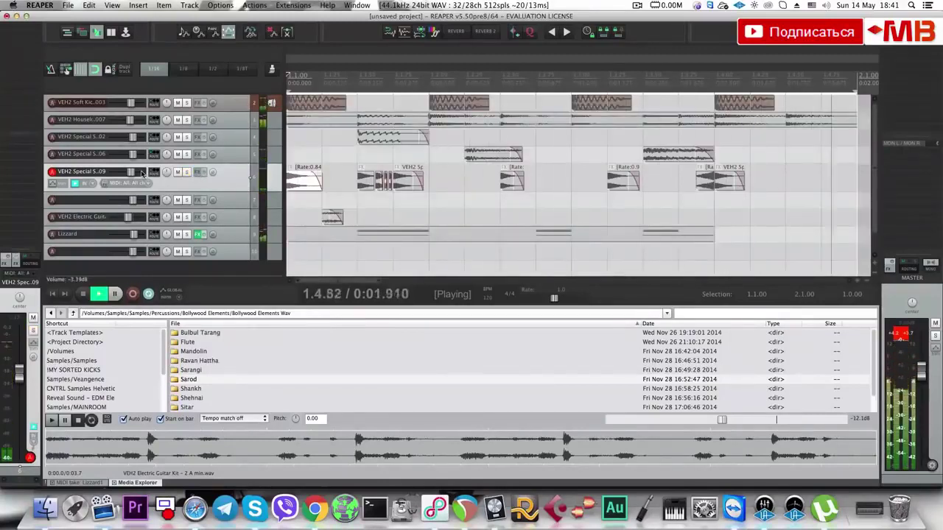
key("space")
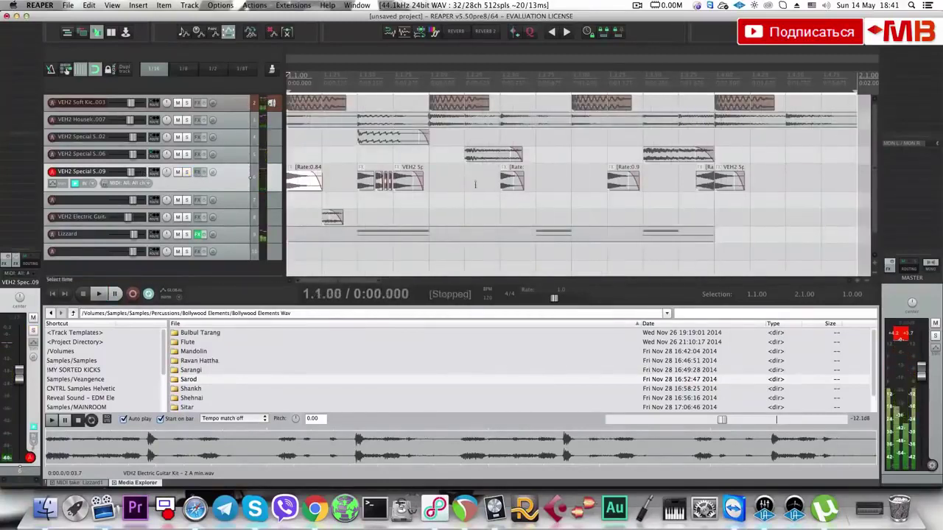
Copy the first hit on the Special Sounds 09 track to 2.1.00 without its fade-out.
left_click(403, 182)
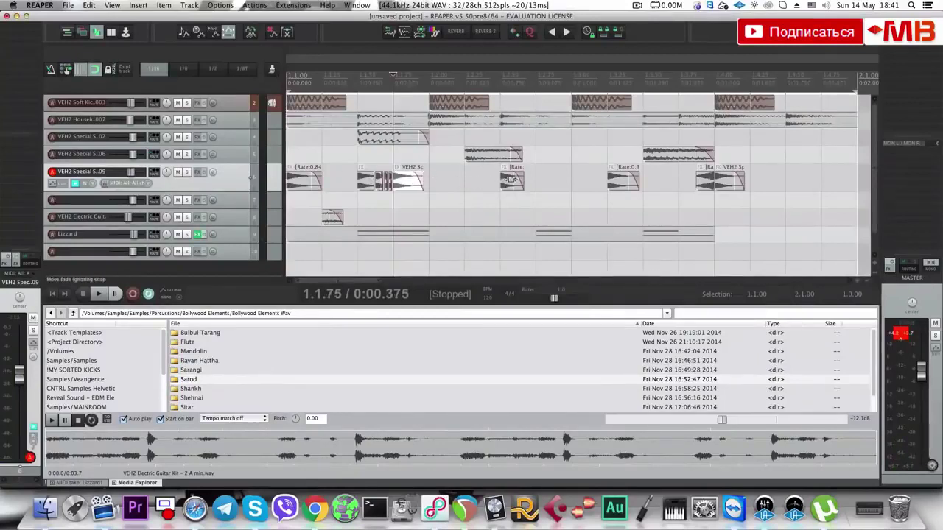
scroll(520, 180, "down", 3)
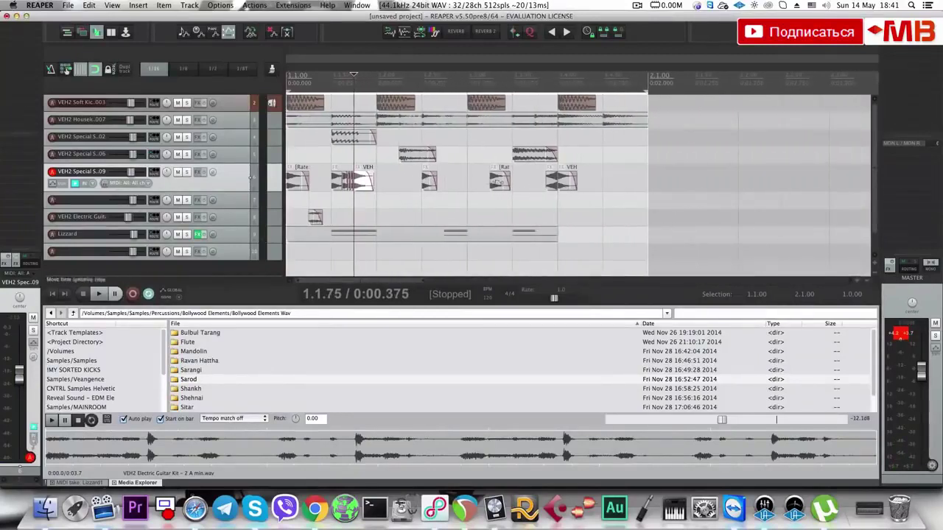
left_click(301, 180)
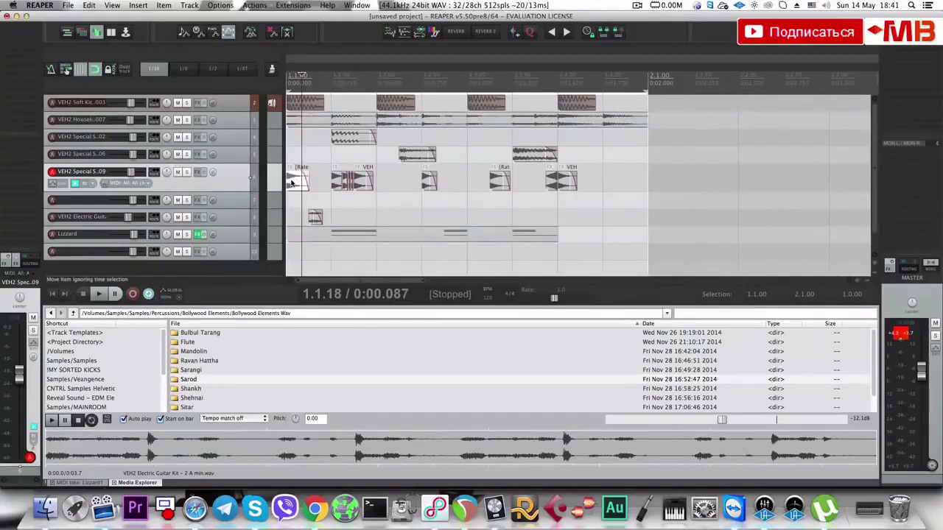
left_click_drag(295, 186, 659, 182)
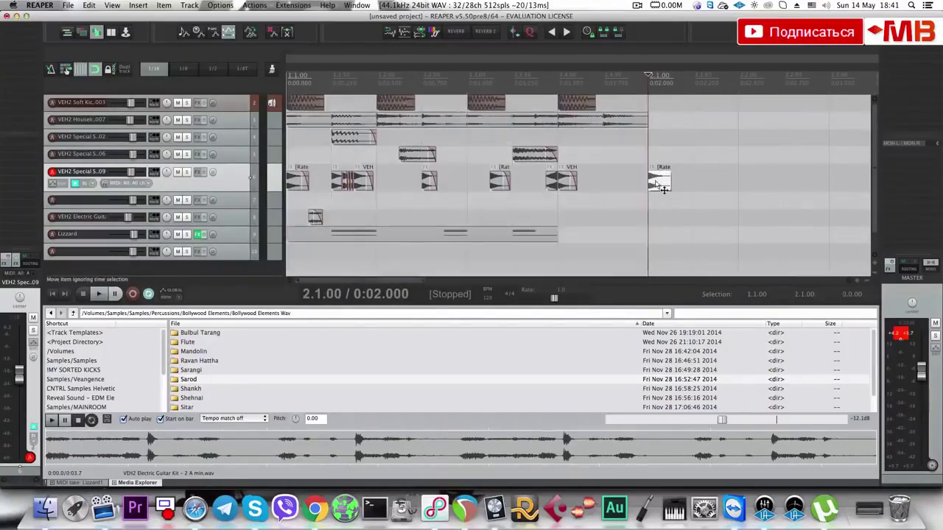
scroll(662, 185, "up", 3)
scroll(660, 191, "down", 3)
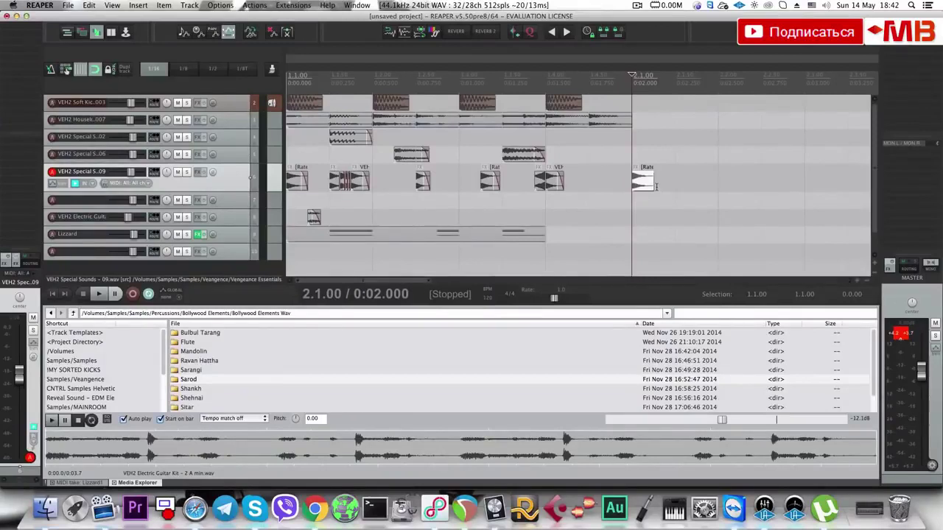
Solo the track and set the copy's pitch shift mode to Simple windowed (fast) with a 50ms window and 25ms fade.
left_click(186, 171)
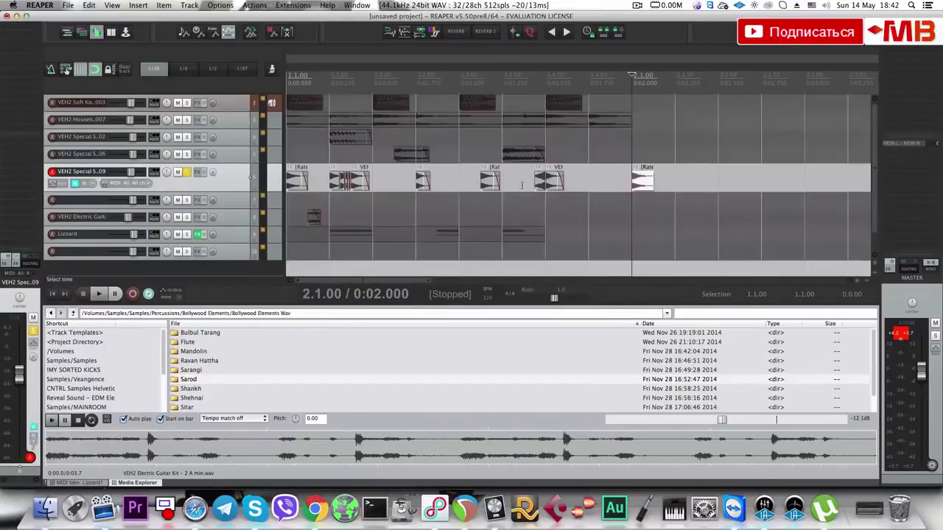
double_click(650, 184)
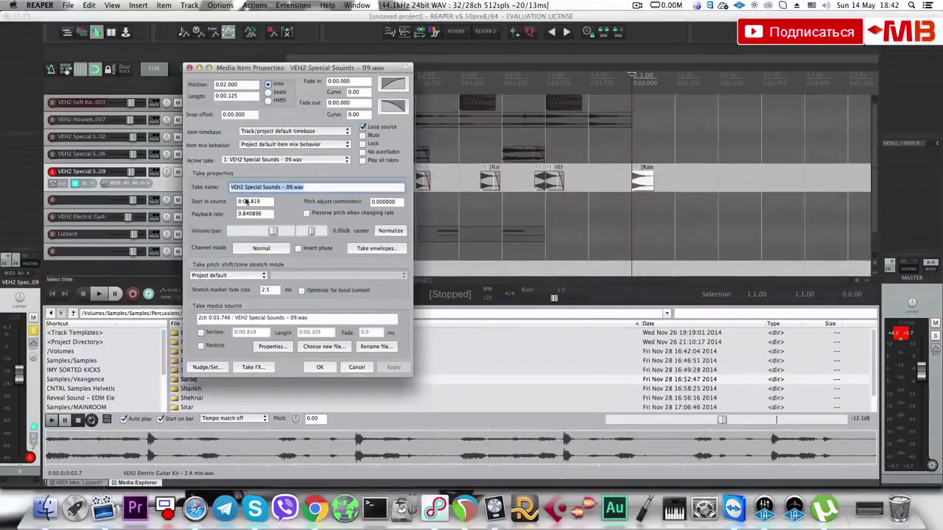
left_click(230, 277)
left_click(228, 284)
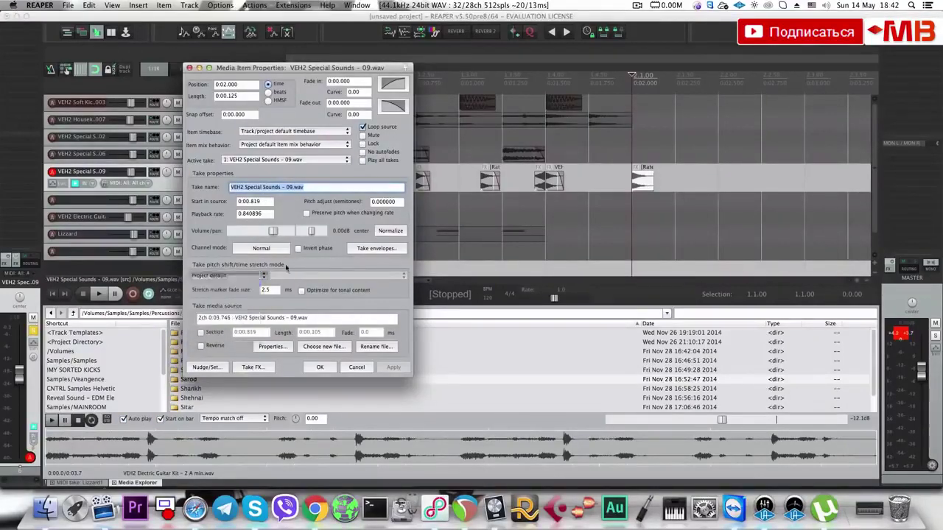
left_click(218, 276)
left_click(220, 283)
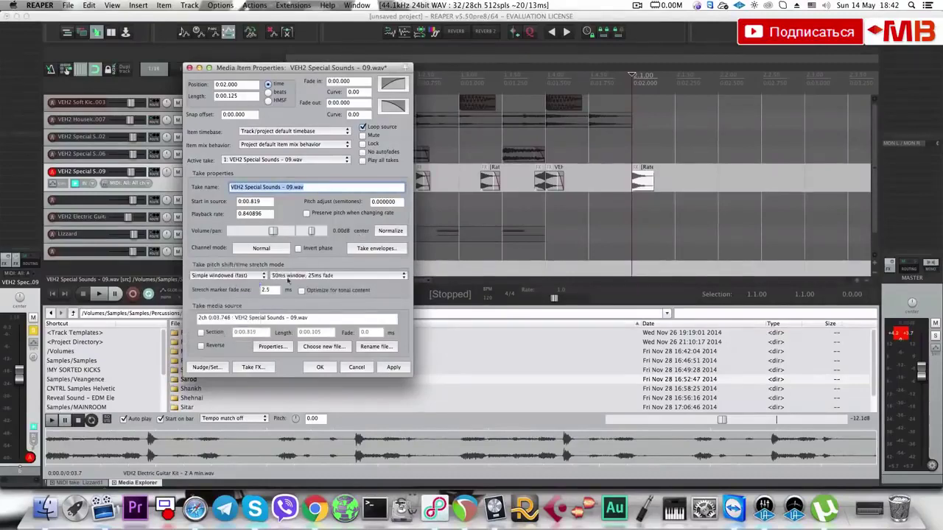
left_click(290, 275)
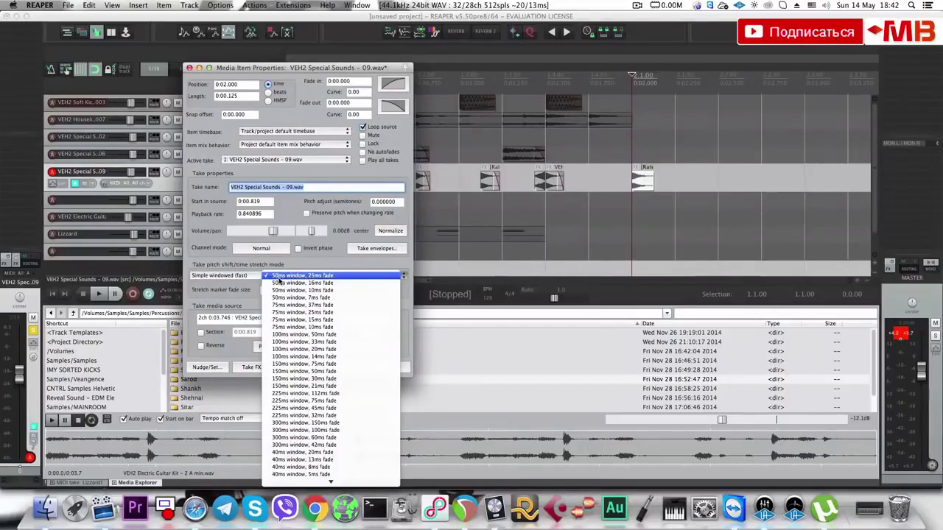
left_click(329, 276)
left_click(322, 367)
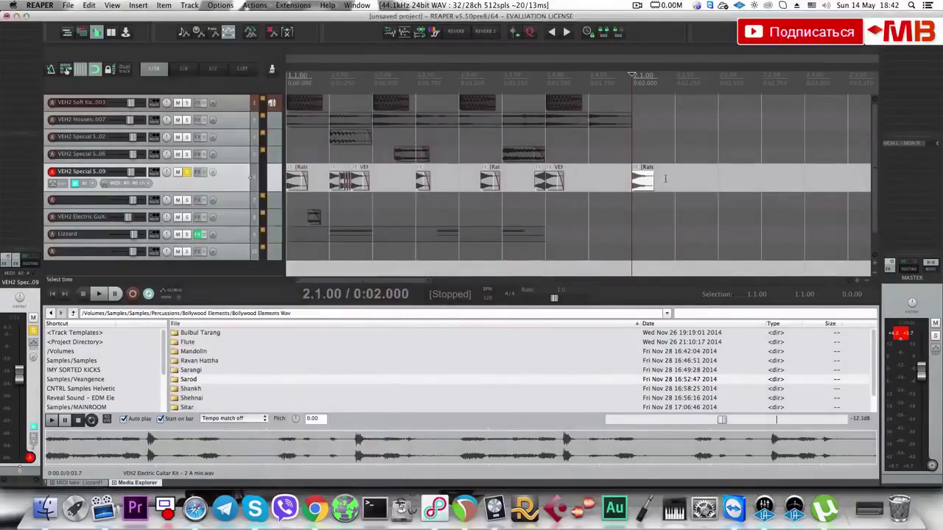
Stretch the copy at 2.1.00 to one second with pitch preserved when changing rate, and play it.
key("space")
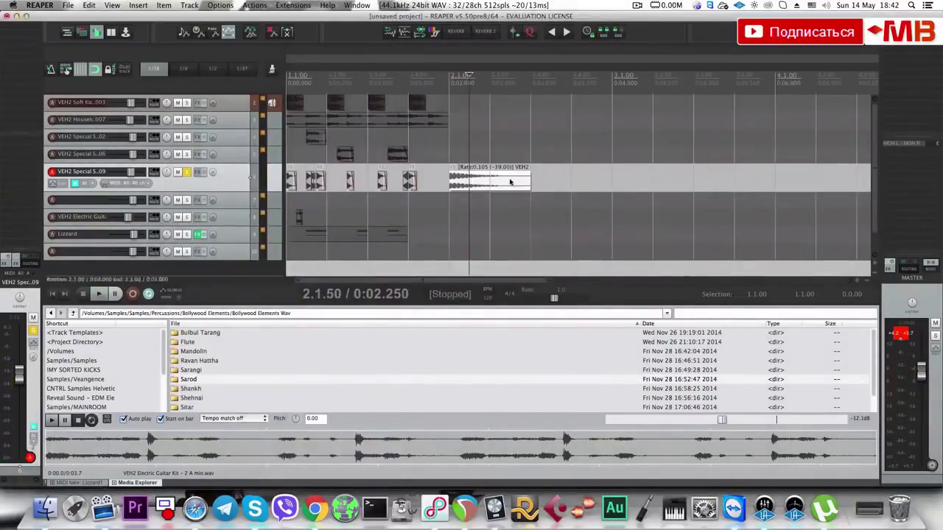
double_click(509, 181)
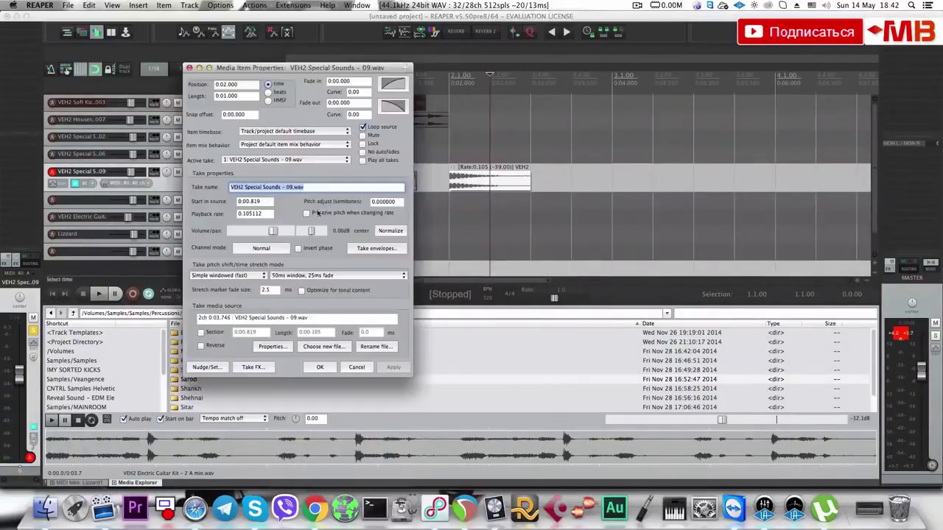
left_click(309, 213)
left_click(388, 367)
left_click(325, 366)
left_click(459, 190)
key("space")
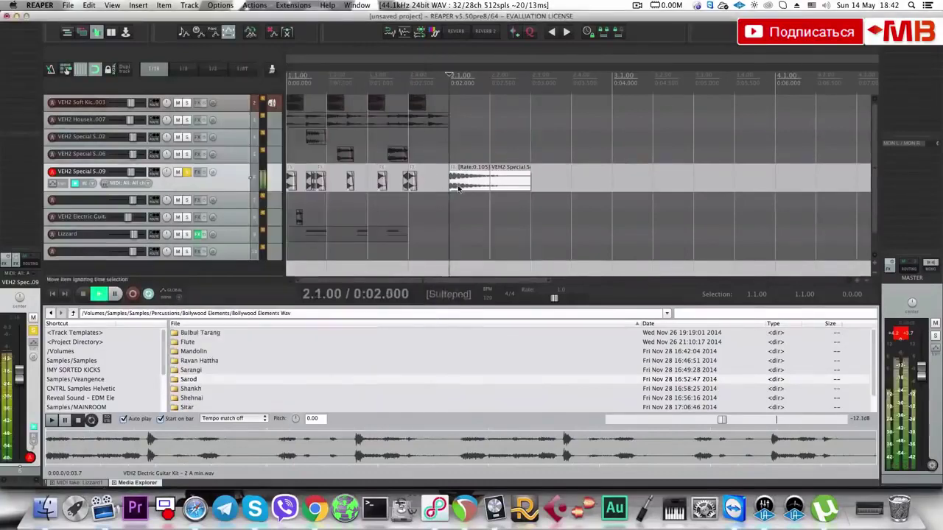
key("space")
Unsolo the track, move the stretched hit to 1.4.00, then glue and reverse it.
key("F6")
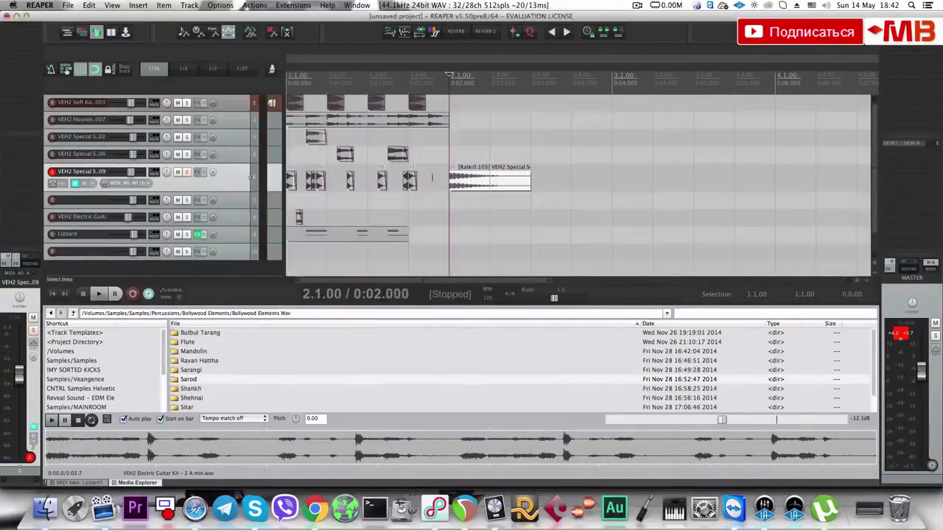
left_click_drag(471, 181, 431, 182)
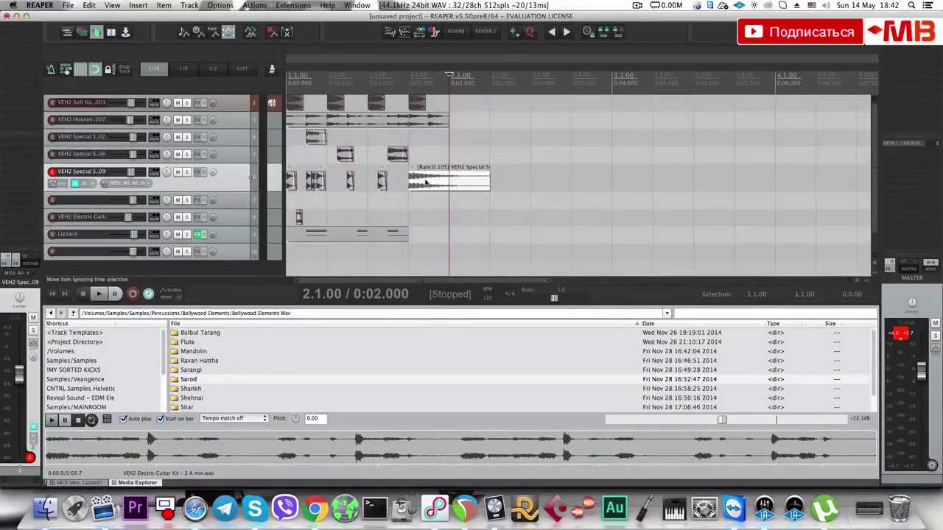
left_click(457, 182)
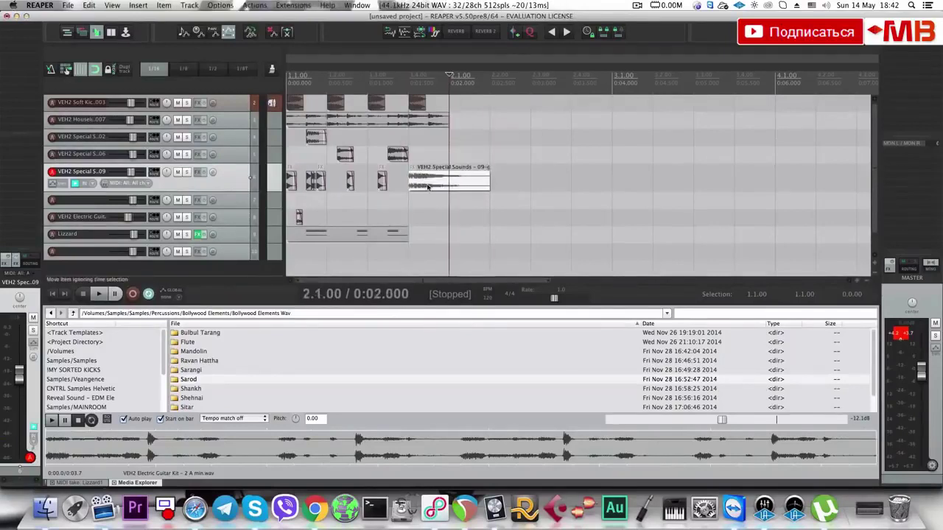
double_click(433, 185)
left_click(391, 367)
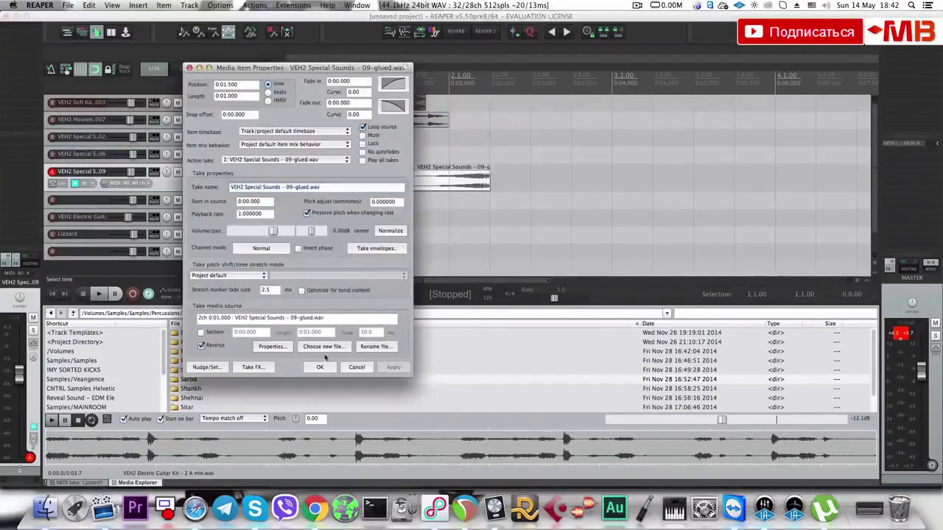
left_click(321, 367)
Slip the reversed item's audio earlier so its peak falls near 2.1.00, and play from 1.4.00.
left_click(452, 180)
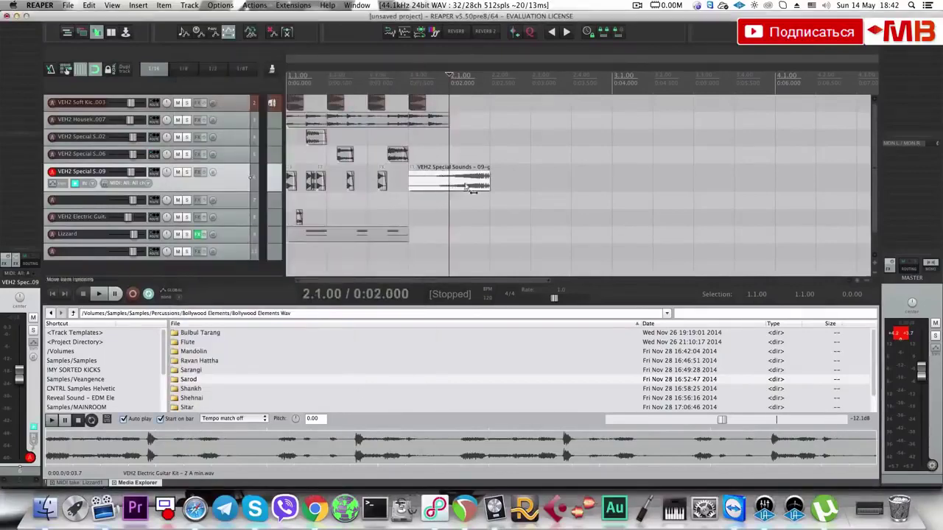
left_click_drag(467, 187, 430, 187)
left_click(418, 185)
key("space")
key("space")
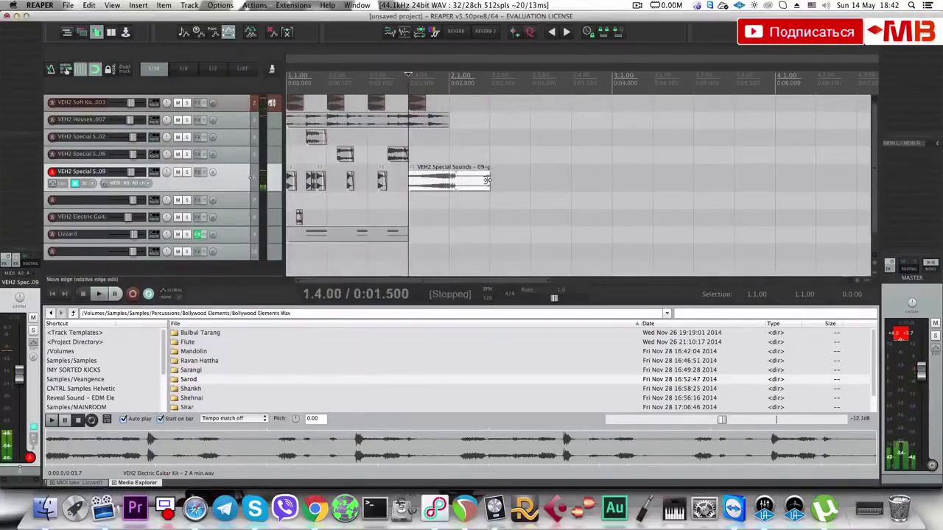
Trim the reversed swell to end at 2.1.00 and loop the bar while setting the track volume to -3.92 dB.
left_click_drag(489, 182, 290, 163)
key("space")
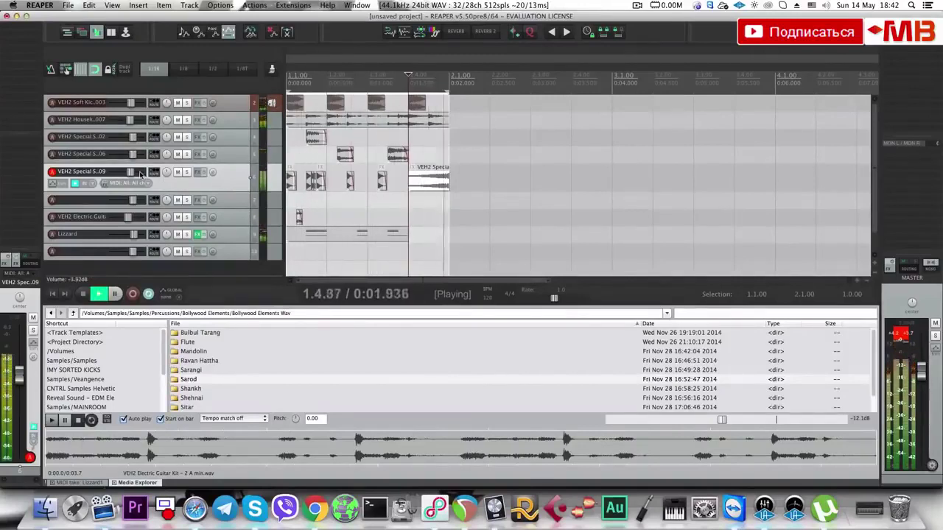
left_click(431, 182)
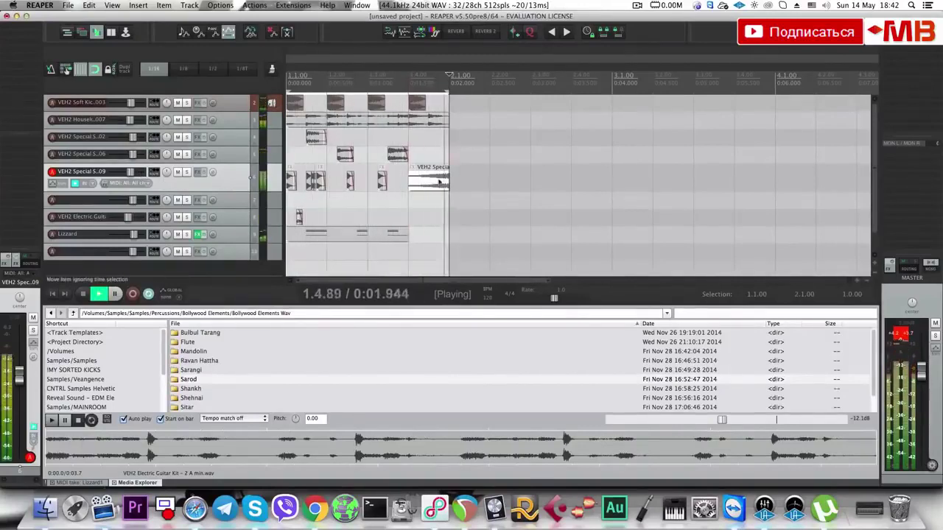
key("space")
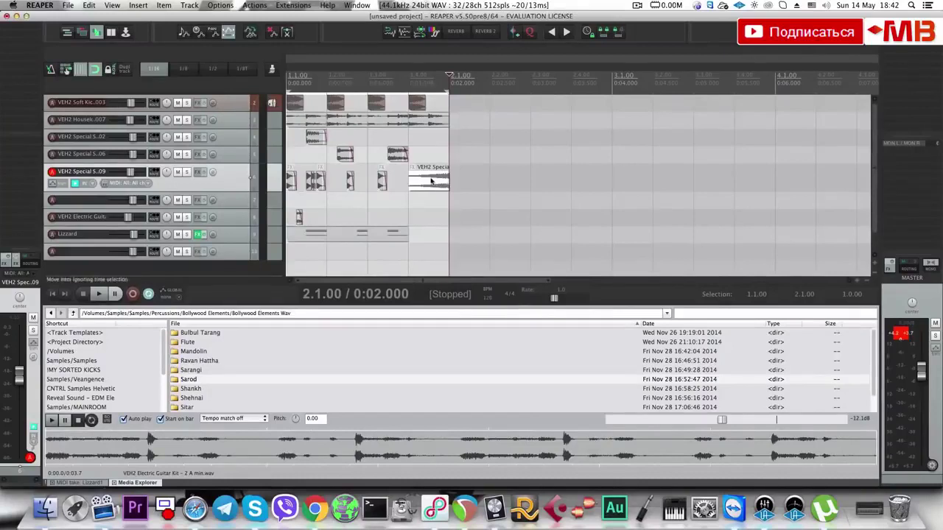
Split the reversed swell at 1.4.50, 1.4.75 and about 1.4.87, trim the pieces to leave short gaps, and play the bar.
left_click(422, 182)
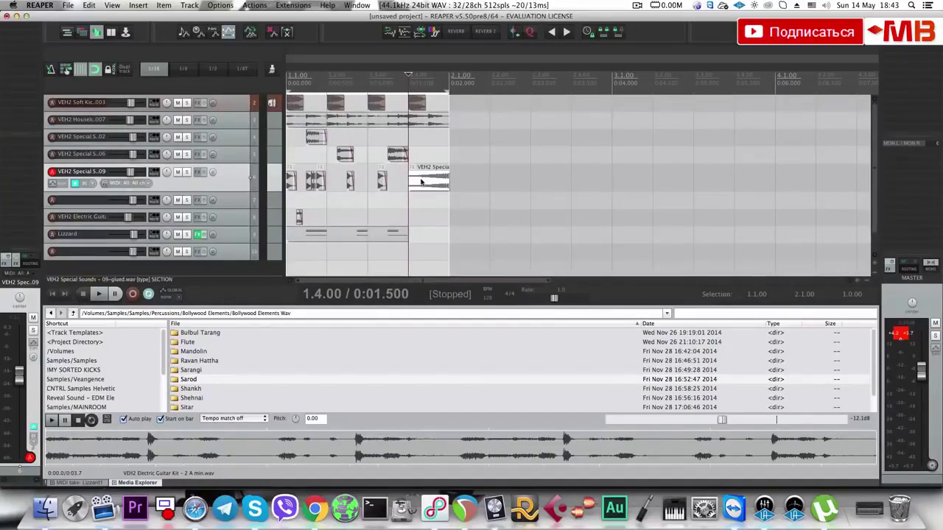
scroll(433, 182, "up", 4)
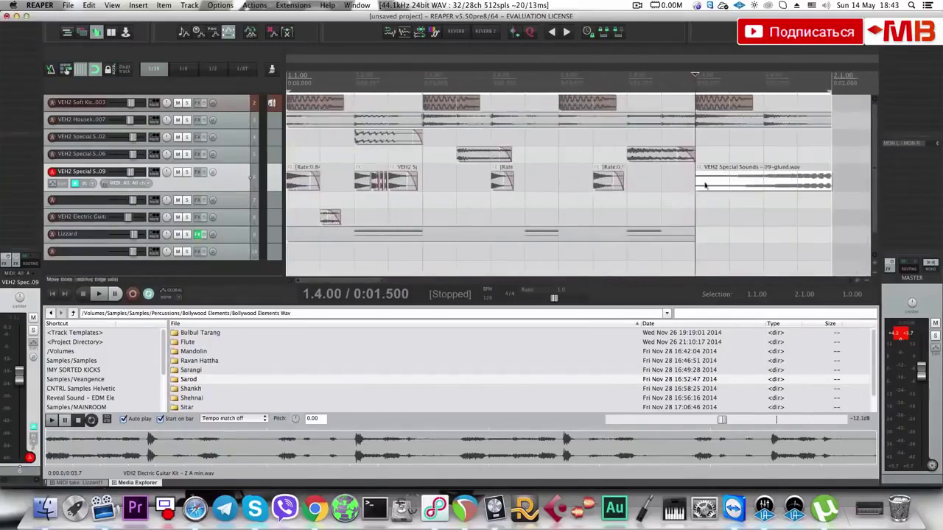
left_click(765, 185)
key("s")
left_click(796, 186)
key("s")
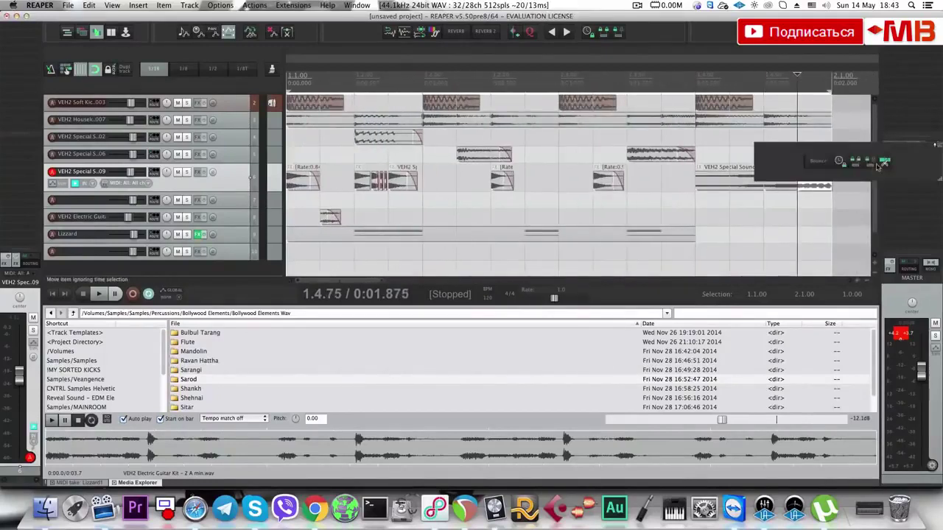
left_click_drag(785, 185, 786, 185)
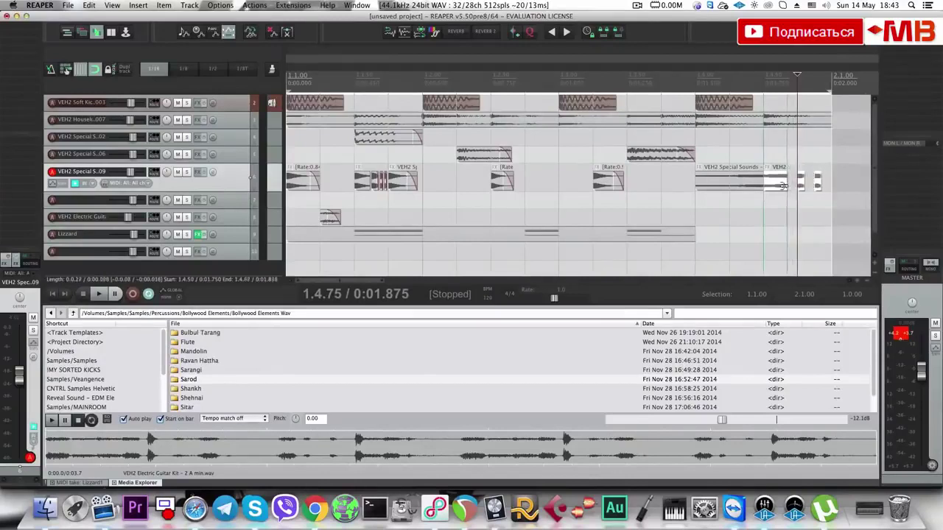
left_click(721, 190)
key("space")
scroll(759, 191, "down", 3)
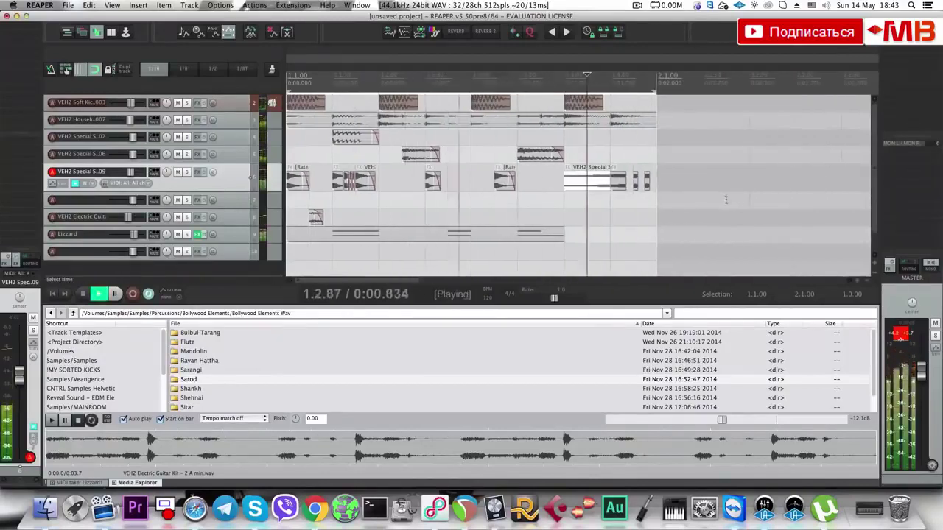
key("space")
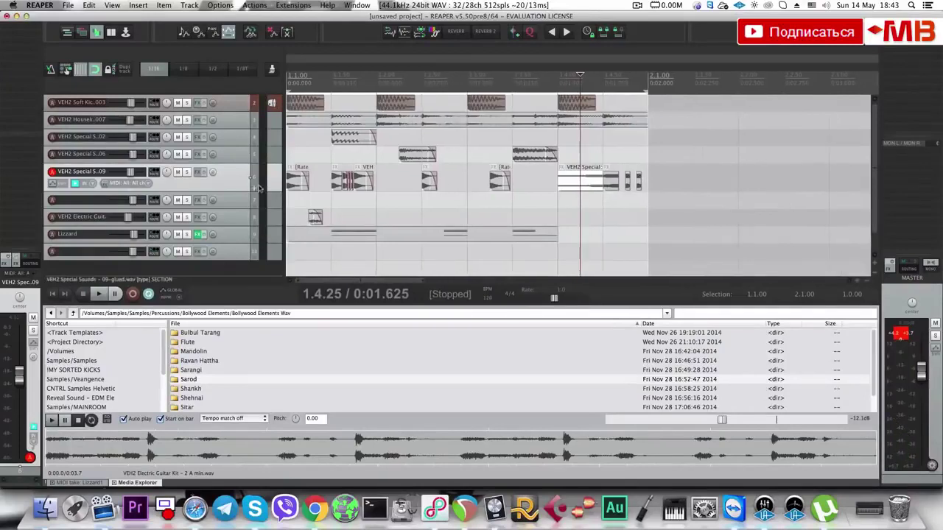
Insert a new track below Special Sounds 09 and load the Kontakt 5 instrument on it.
left_click(351, 195)
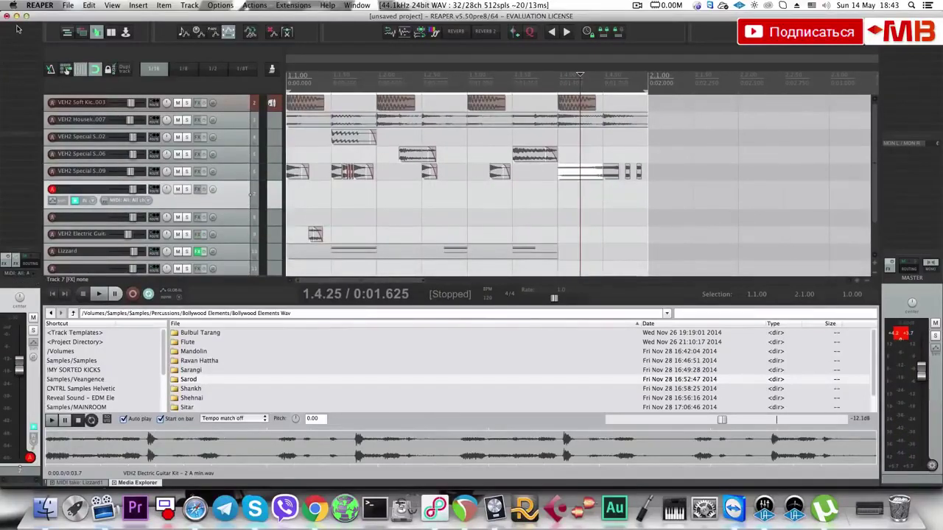
key("t")
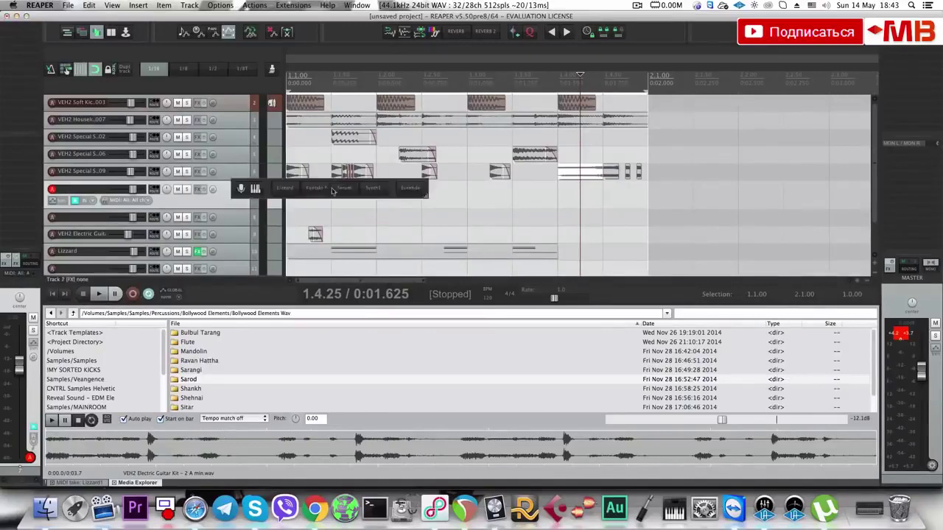
left_click(325, 189)
left_click(314, 188)
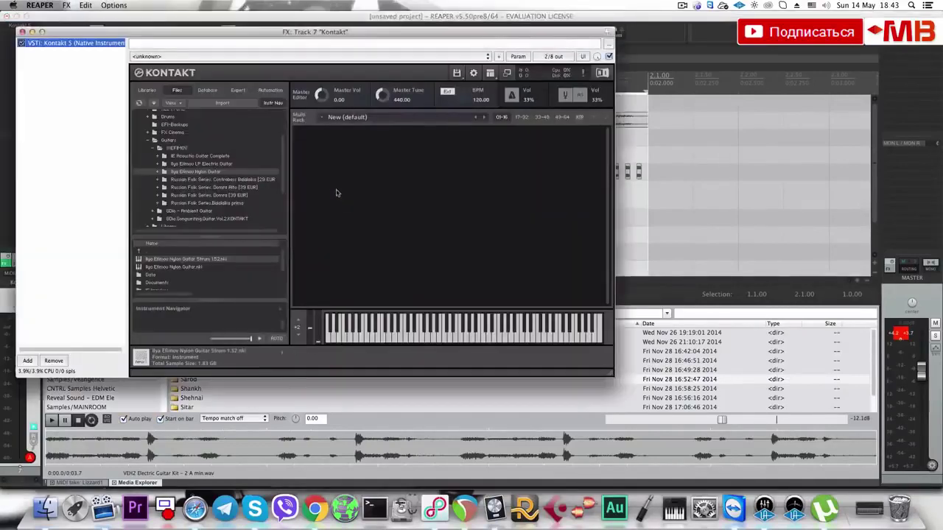
Move the Kontakt window clear of the sample browser and open the VND Synth Bass folder in Veangence/Vengeance_Nu_Disco_Vol_1.
left_click_drag(409, 48, 681, 33)
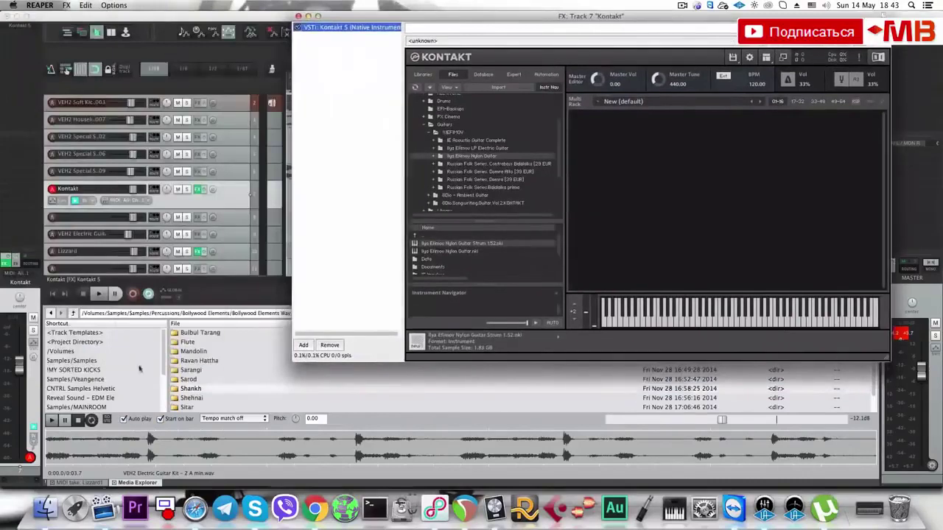
key("BackSpace")
key("BackSpace")
key("BackSpace")
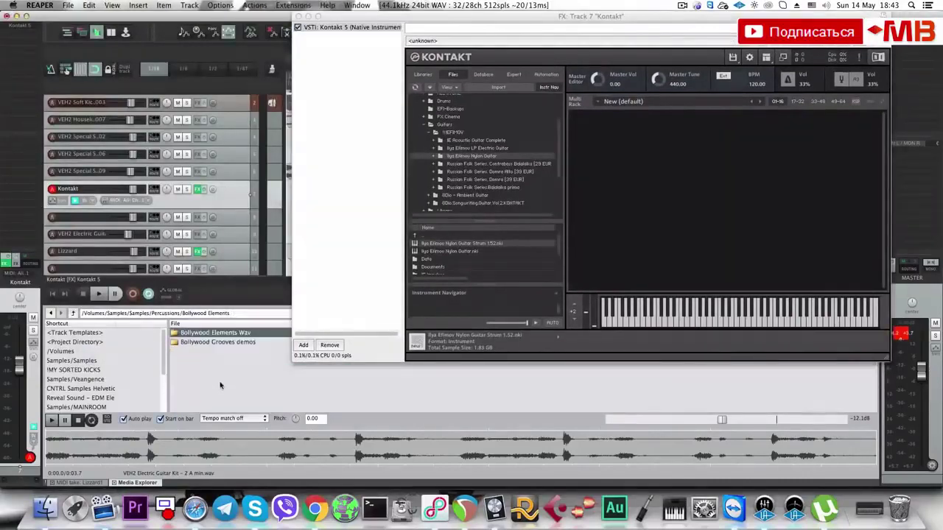
left_click(216, 394)
double_click(215, 394)
scroll(235, 391, "up", 12)
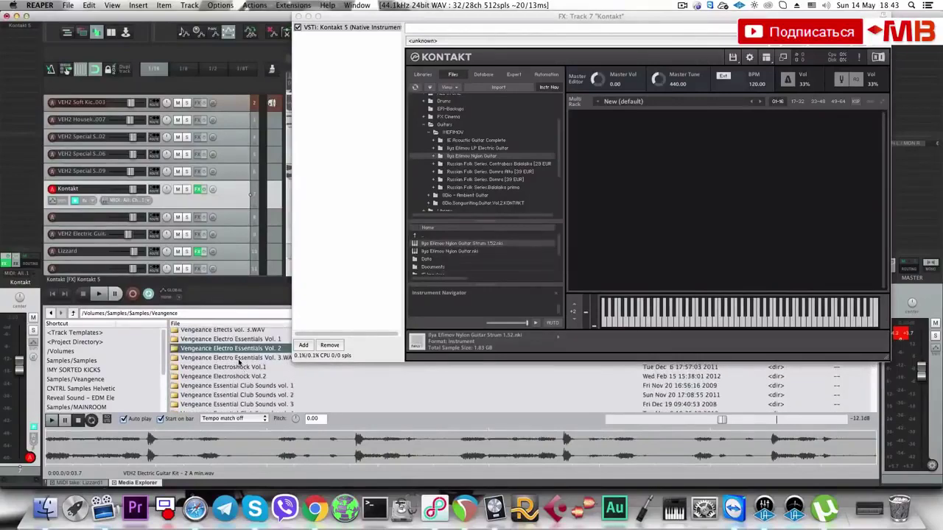
scroll(239, 361, "up", 5)
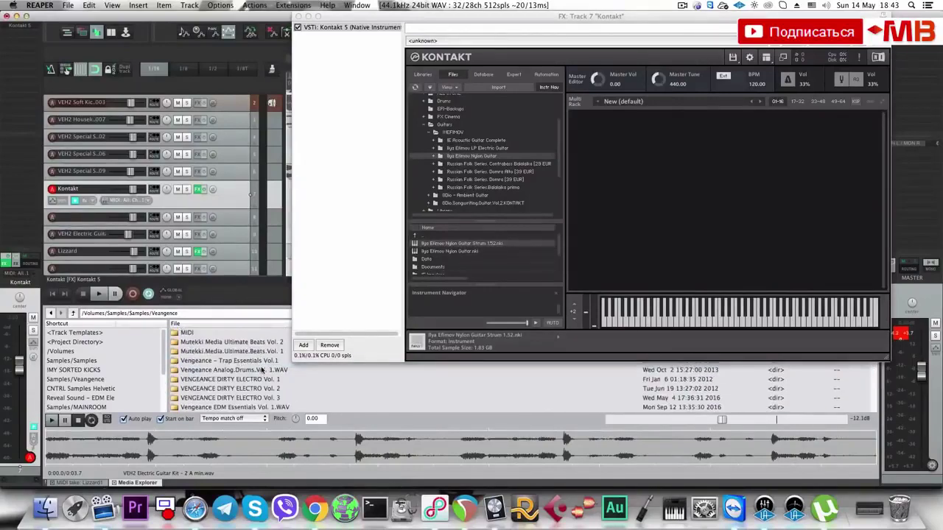
scroll(261, 372, "down", 6)
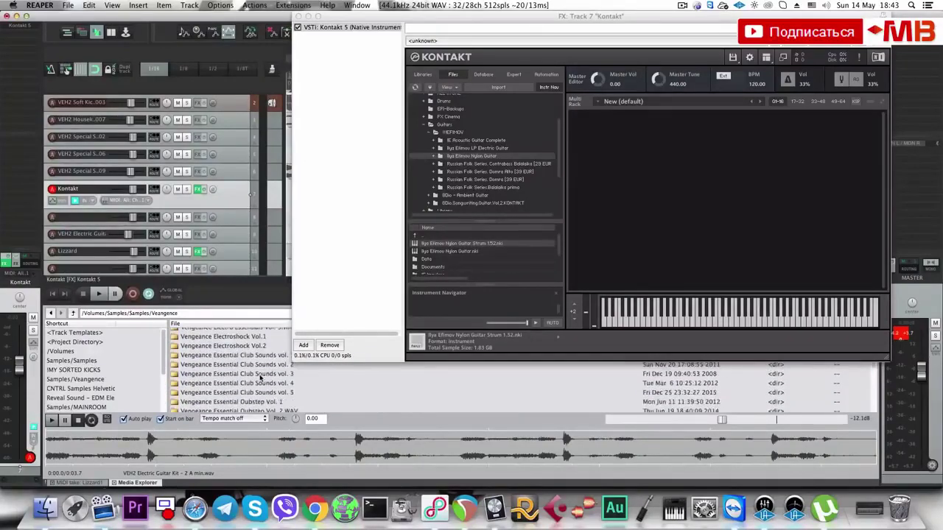
scroll(261, 378, "down", 8)
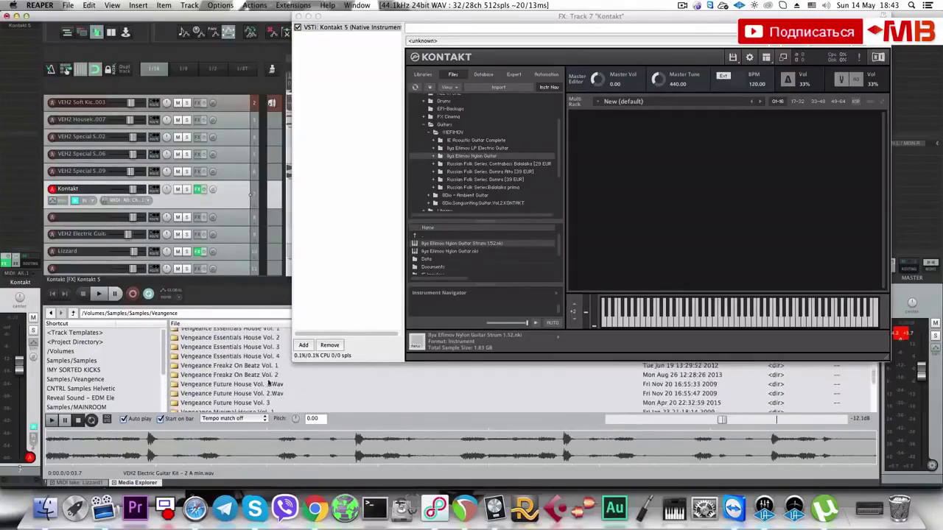
scroll(270, 383, "down", 8)
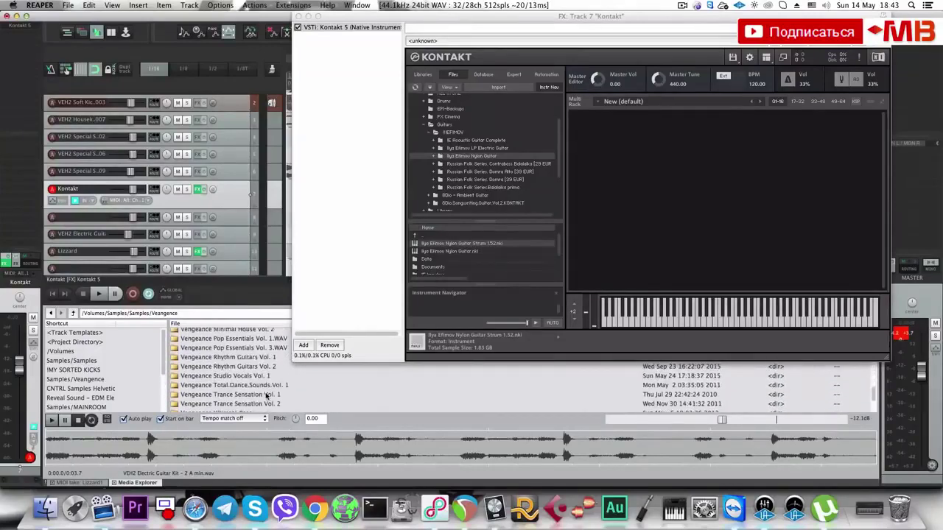
scroll(267, 396, "down", 2)
double_click(243, 406)
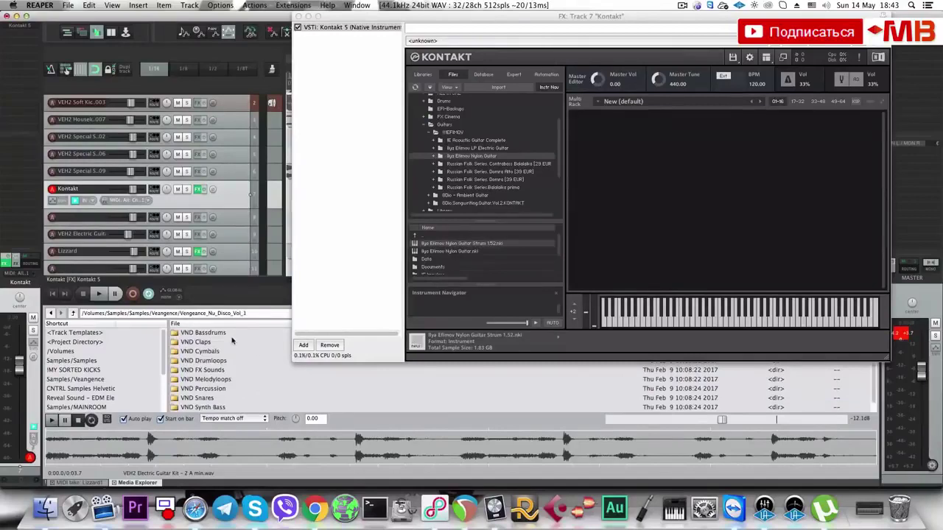
double_click(229, 407)
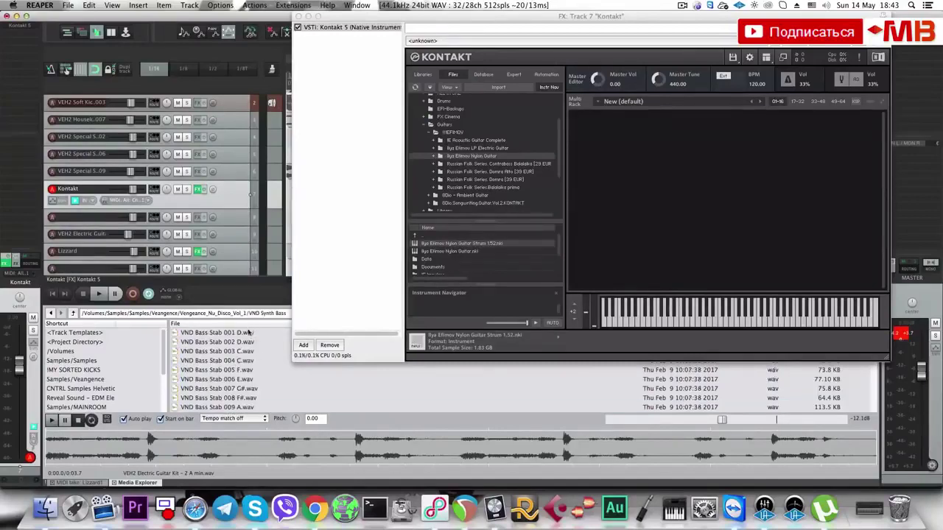
Audition the first two bass stabs and load VND Bass Stab 002 D.wav into Kontakt as an instrument.
left_click(257, 334)
left_click(251, 343)
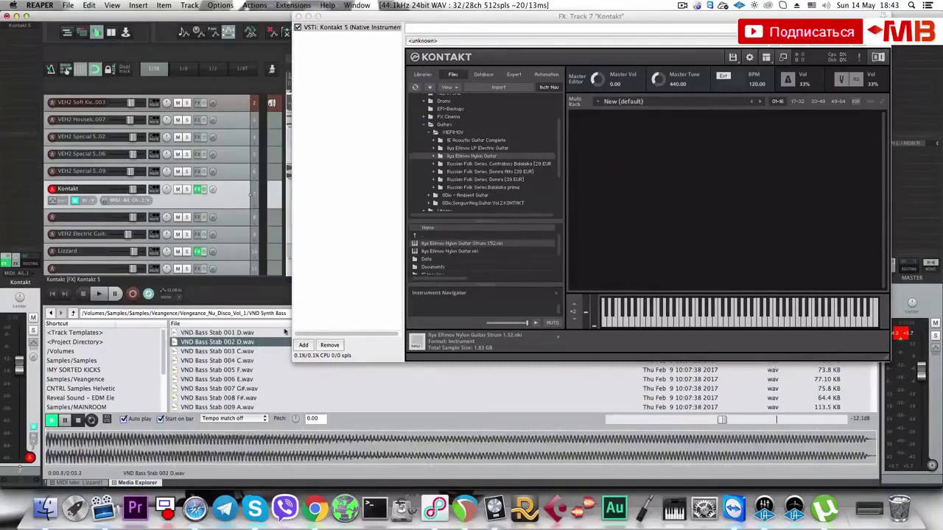
left_click_drag(286, 333, 605, 233)
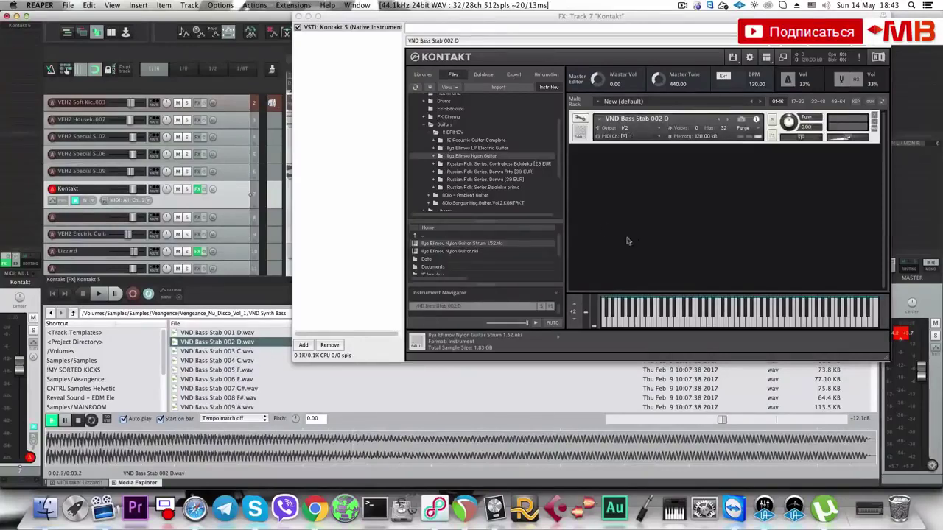
left_click(238, 197)
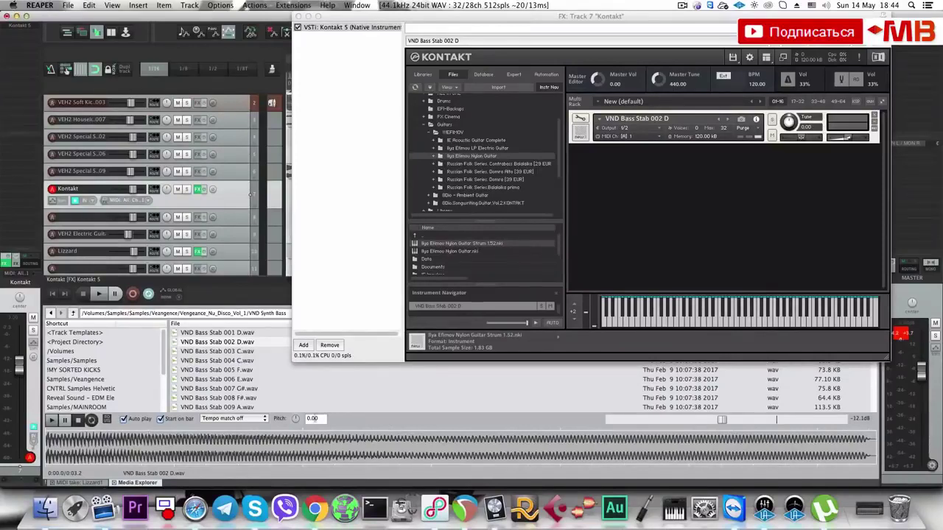
Open VND Bass Stab 002 D for editing in Kontakt and set its volume envelope release to 32.5 ms.
left_click(580, 120)
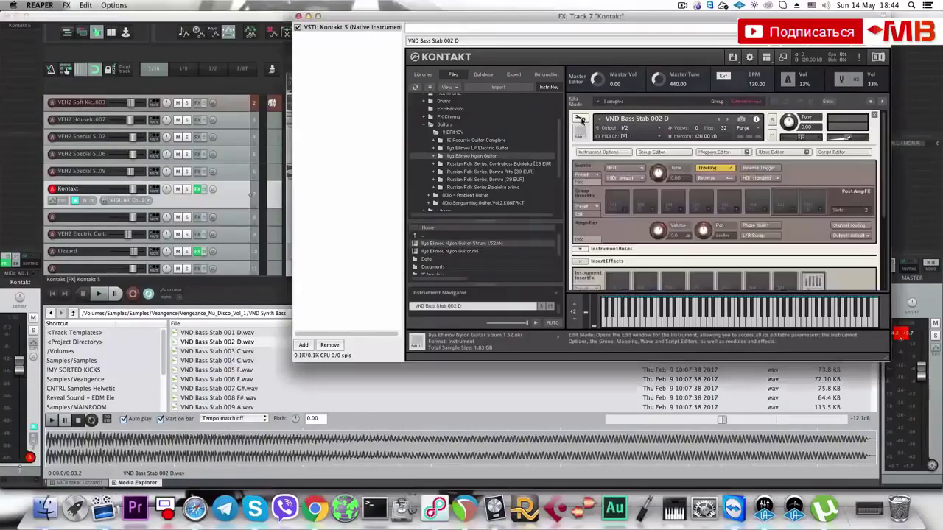
right_click(658, 232)
mouse_move(696, 255)
left_click(744, 255)
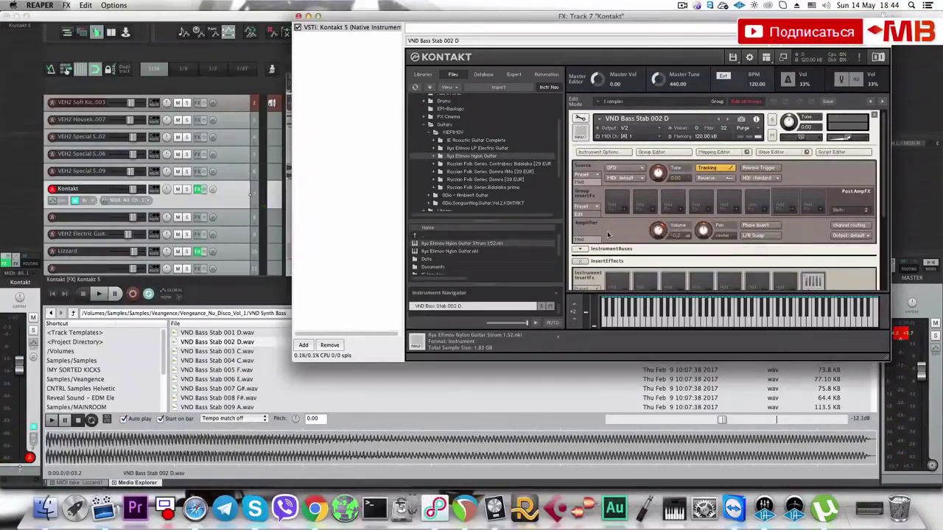
scroll(775, 264, "down", 3)
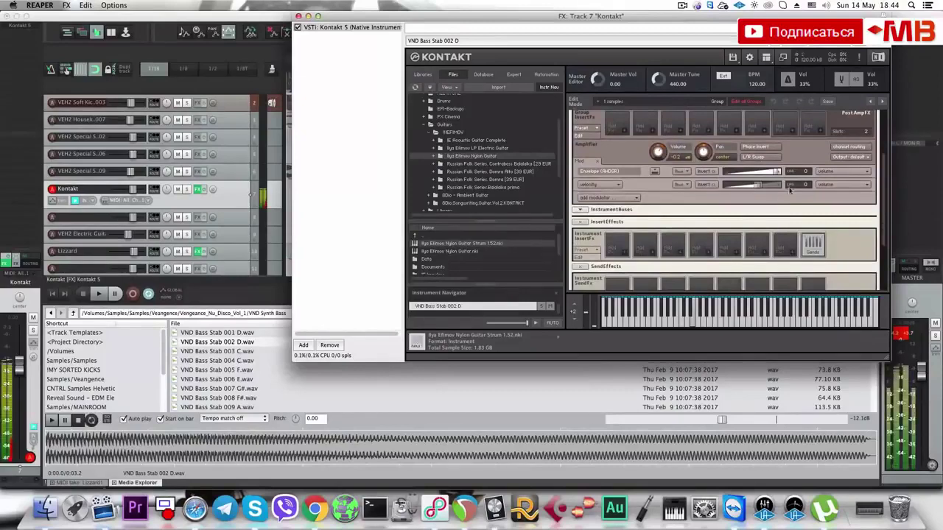
scroll(775, 263, "down", 3)
left_click_drag(849, 259, 836, 276)
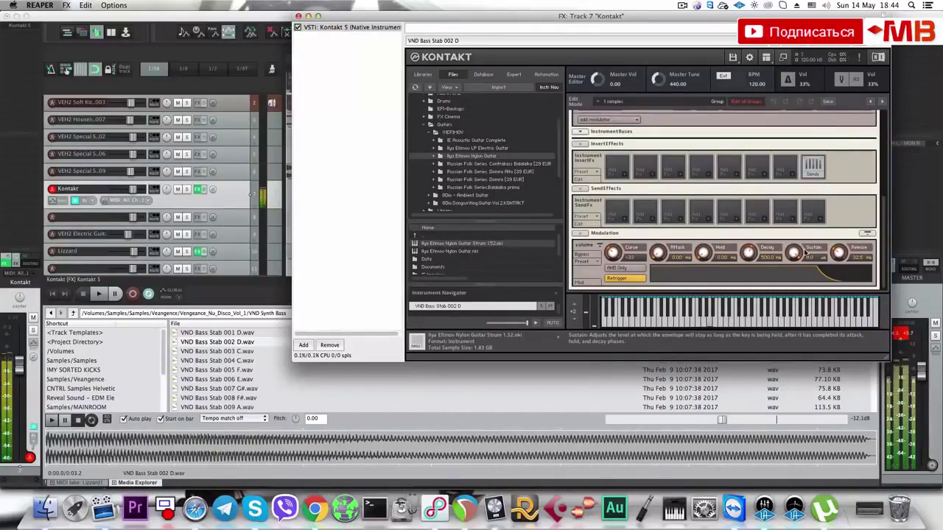
Reopen the Kontakt plug-in window, recheck the volume envelope, and remove VND Bass Stab 002 D from the rack.
left_click(298, 16)
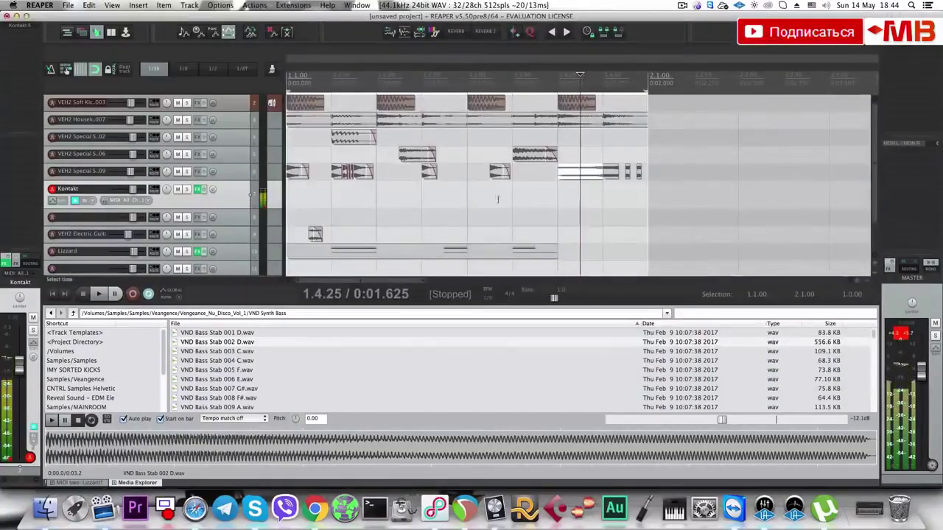
key("f")
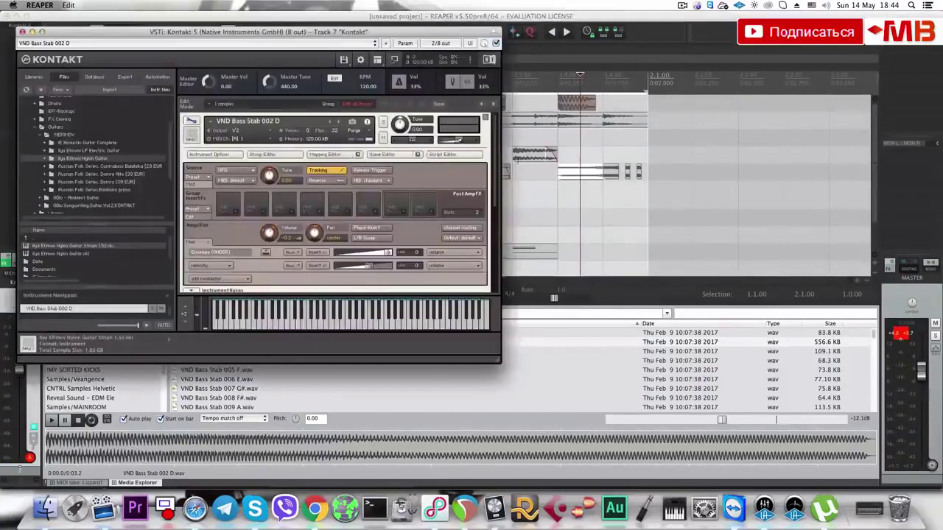
scroll(401, 231, "down", 3)
scroll(456, 264, "down", 4)
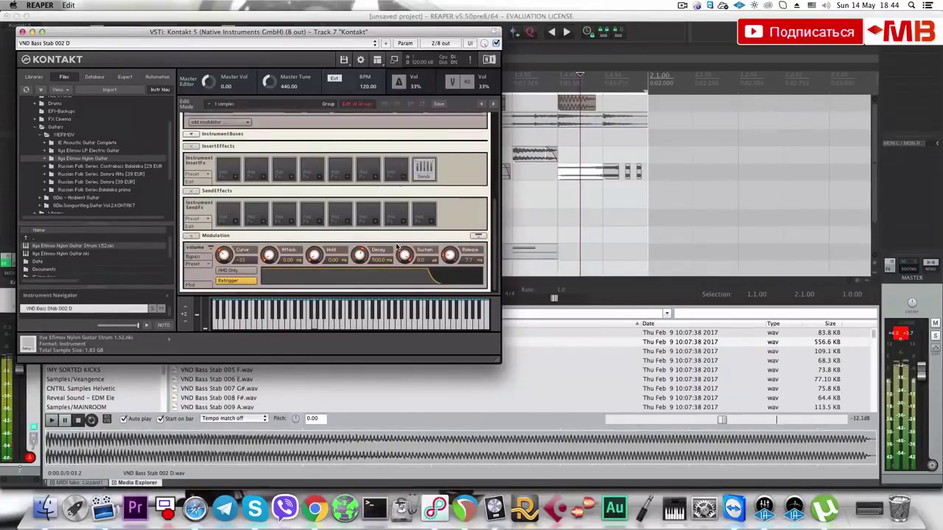
left_click_drag(491, 205, 491, 118)
left_click(485, 118)
left_click(438, 172)
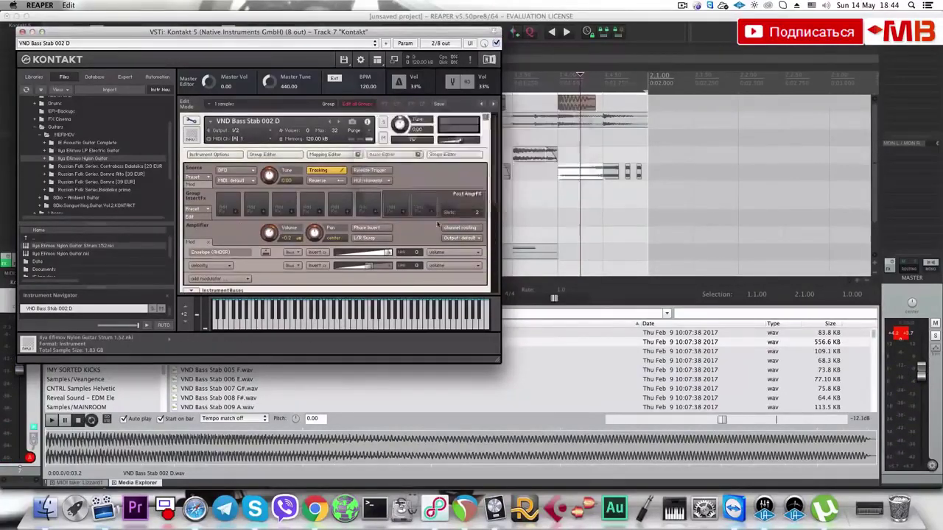
Audition further bass stabs, load VND Bass Stab 010 G.wav into Kontakt, and close the plug-in window.
left_click(257, 398)
left_click(254, 405)
scroll(254, 401, "down", 1)
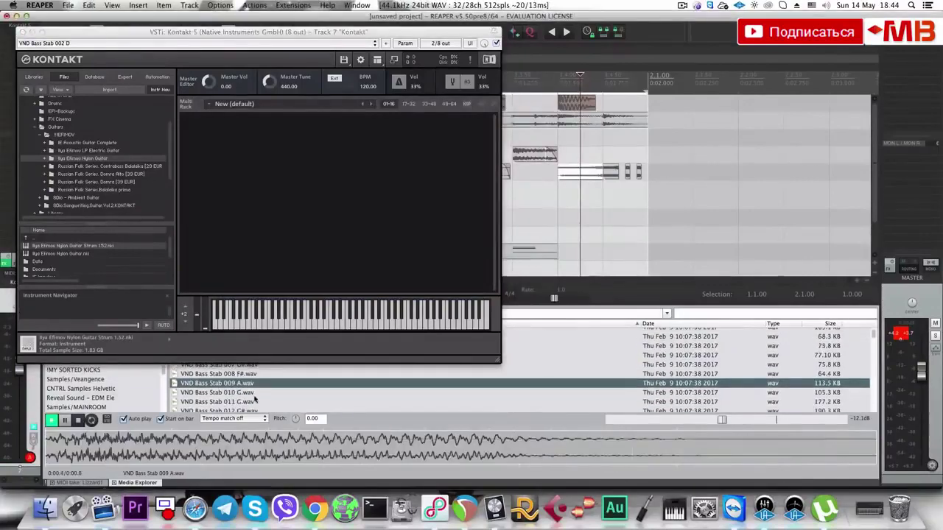
key("Down")
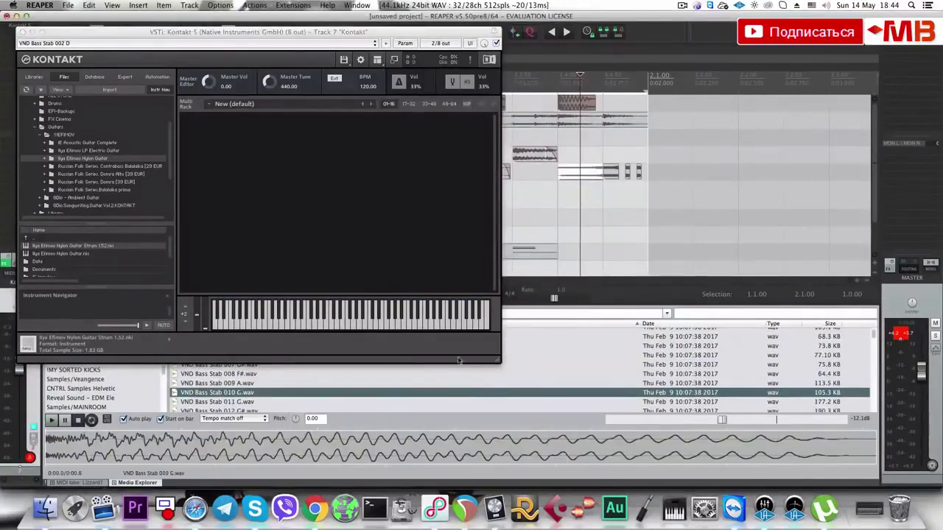
left_click_drag(458, 361, 310, 188)
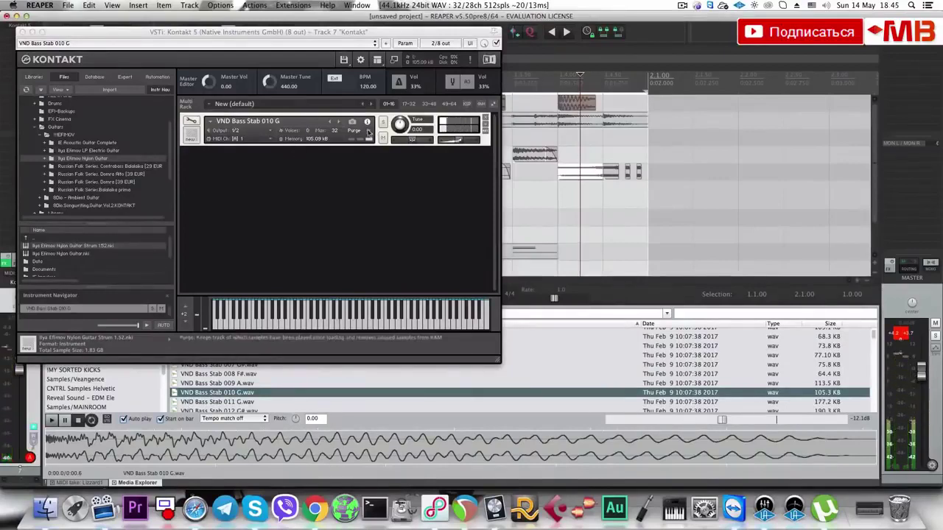
left_click(21, 31)
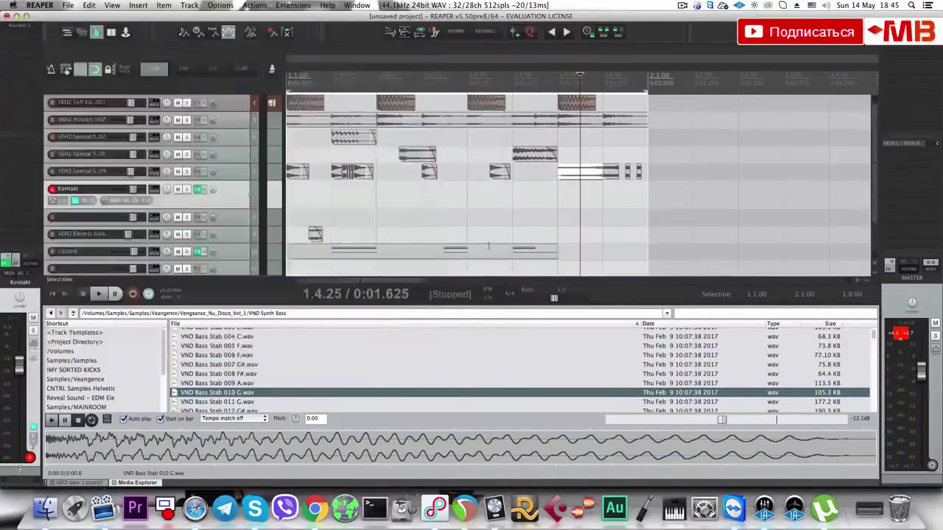
Create an empty one-bar MIDI item on the Kontakt track from 1.1.00 to 2.1.00 and open it for note editing.
left_click_drag(305, 198, 647, 200)
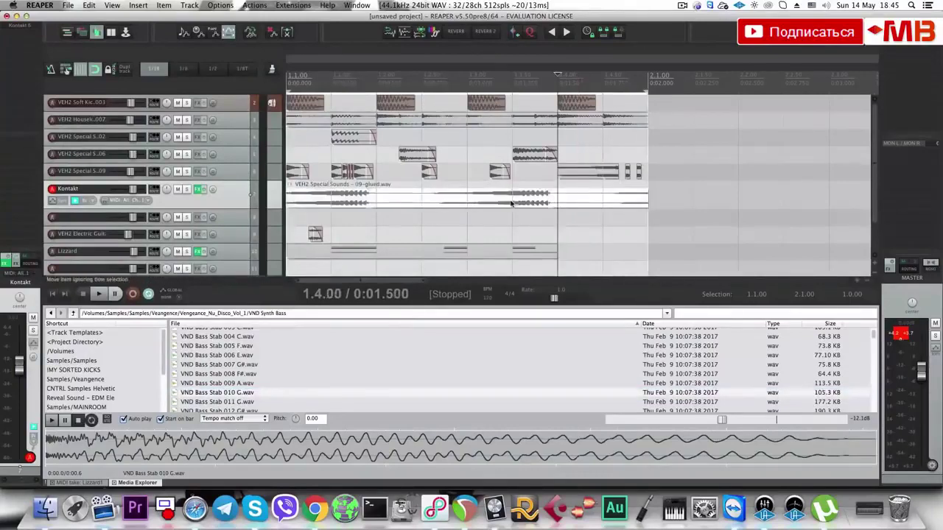
key("super+z")
mouse_move(293, 191)
left_mouse_down()
mouse_move(488, 204)
mouse_move(629, 199)
left_mouse_up()
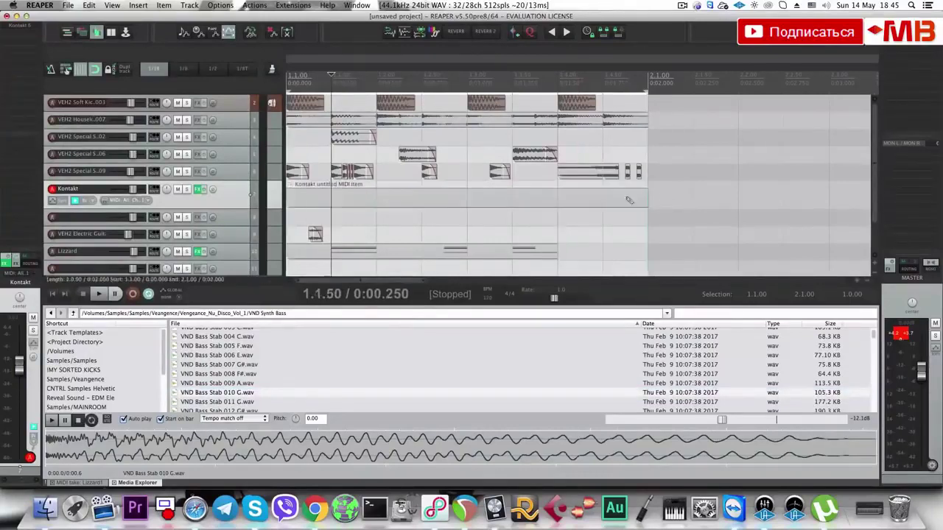
double_click(303, 205)
Enter sixteenth-note B3 notes at 1.1.00 and 1.1.50 in the Kontakt MIDI item.
left_click(122, 406)
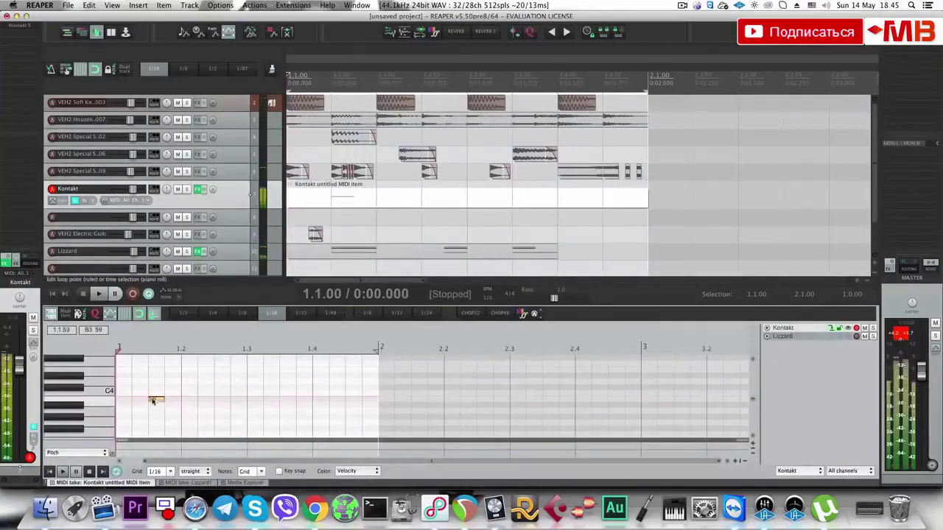
left_click_drag(126, 407, 126, 402)
left_click(156, 401)
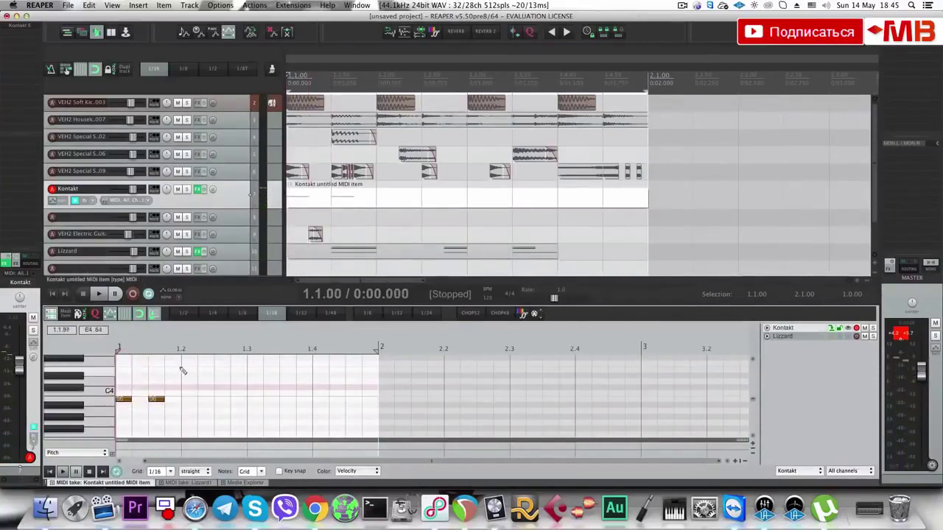
Mute the VEH2 Special Sounds 09 track and play the start of the bar to hear the bass notes.
left_click(178, 172)
key("space")
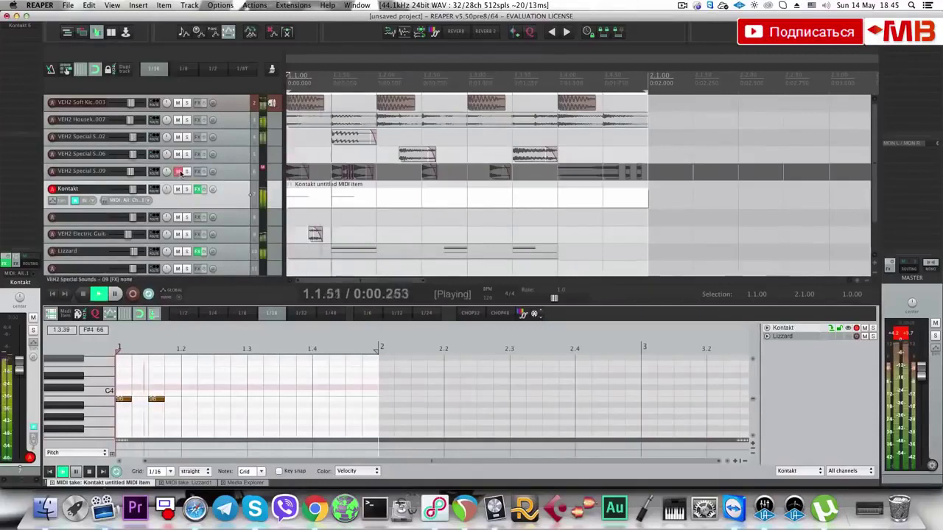
key("space")
Add B3 sixteenth notes at 1.2.50, 1.3.25 and 1.3.75 to the bass part and play the bar from the start.
left_click(222, 399)
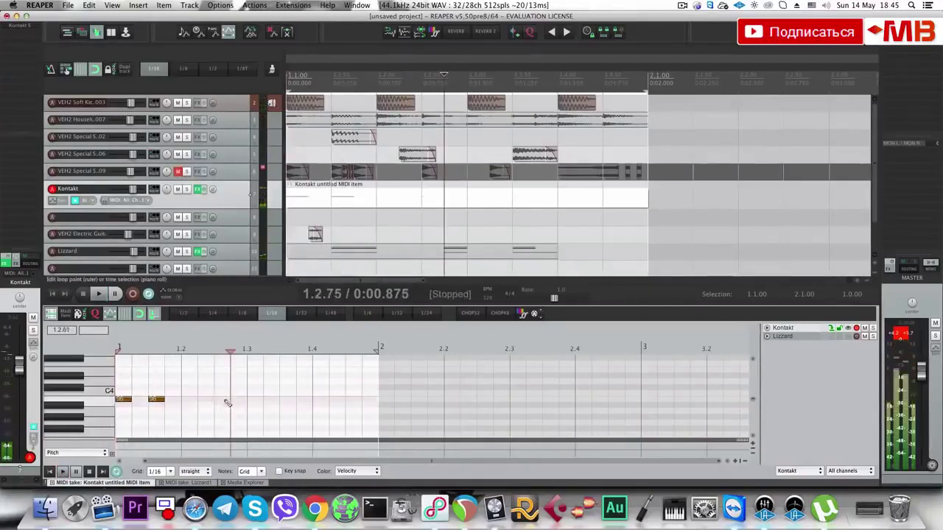
left_click(304, 399)
left_click(271, 400)
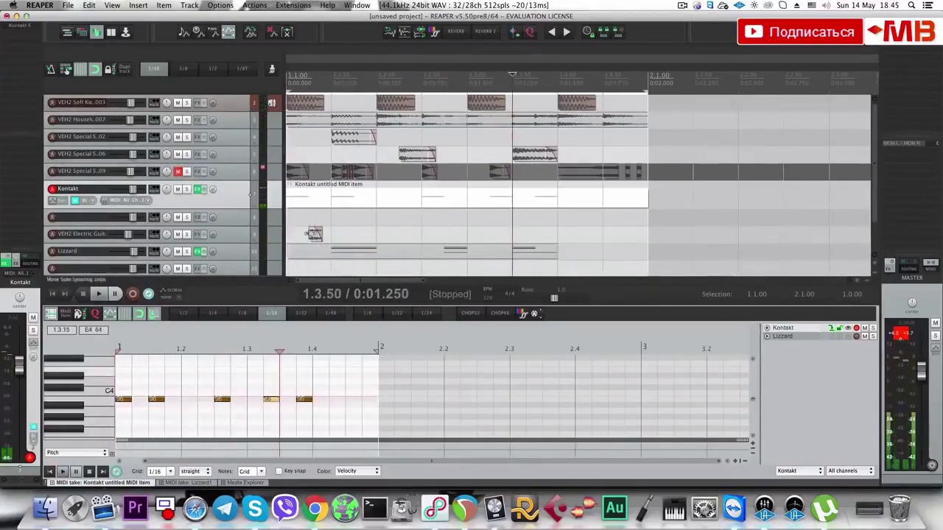
key("Home")
key("space")
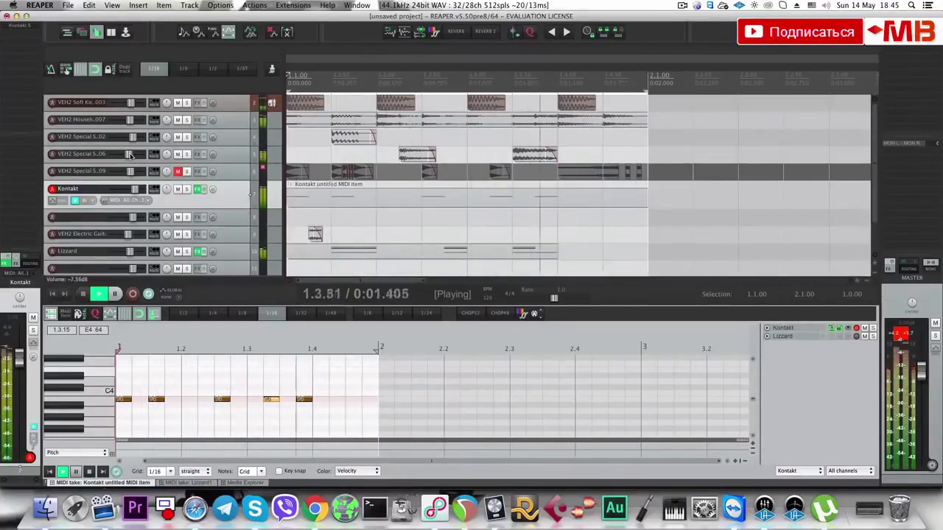
key("space")
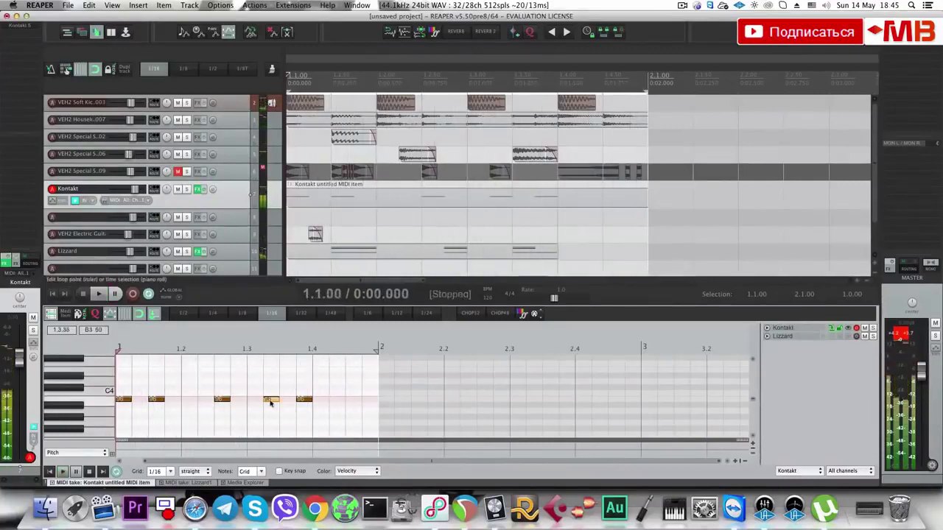
Raise the bass note at 1.3.75 to D4, add a C#4 note at 1.4.50, and return to the project start.
left_click_drag(302, 400, 304, 383)
left_click(354, 389)
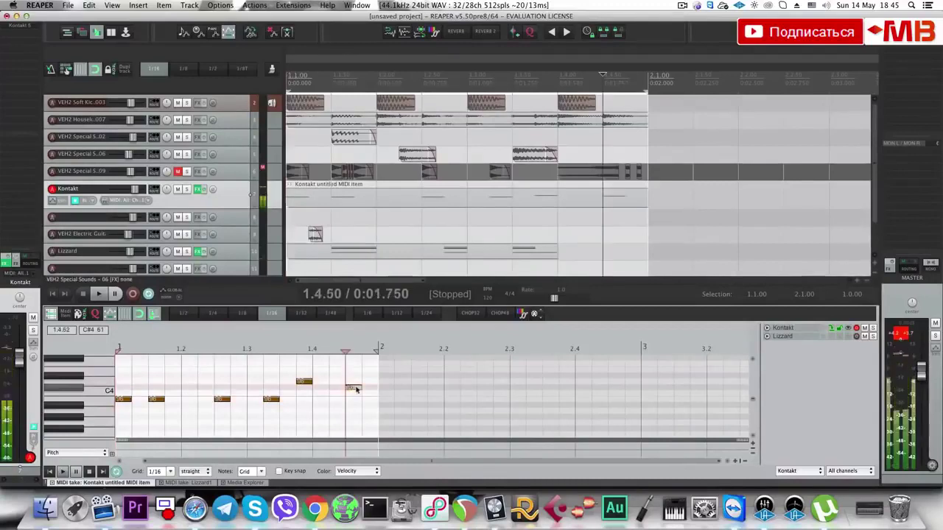
left_click(292, 203)
key("Home")
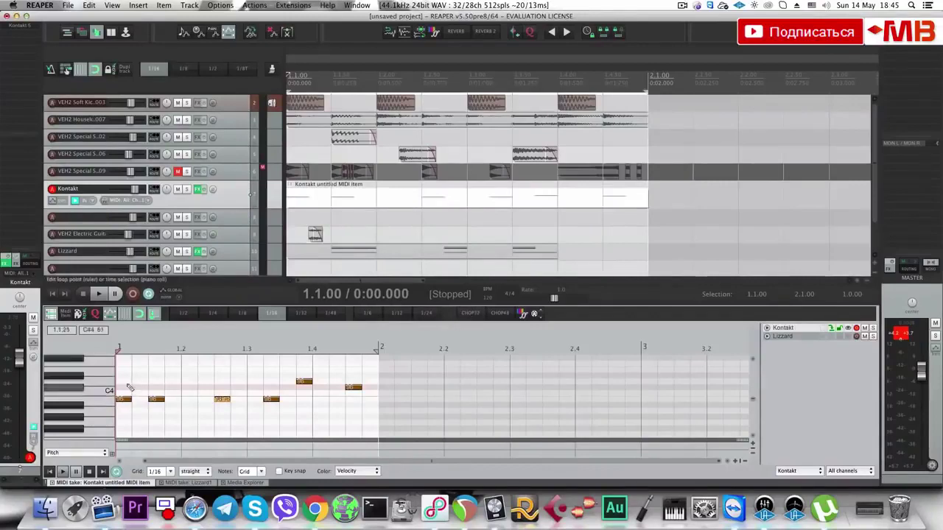
Play the bar and tidy the split B3 bass note at 1.2.50 into a single sixteenth note.
key("space")
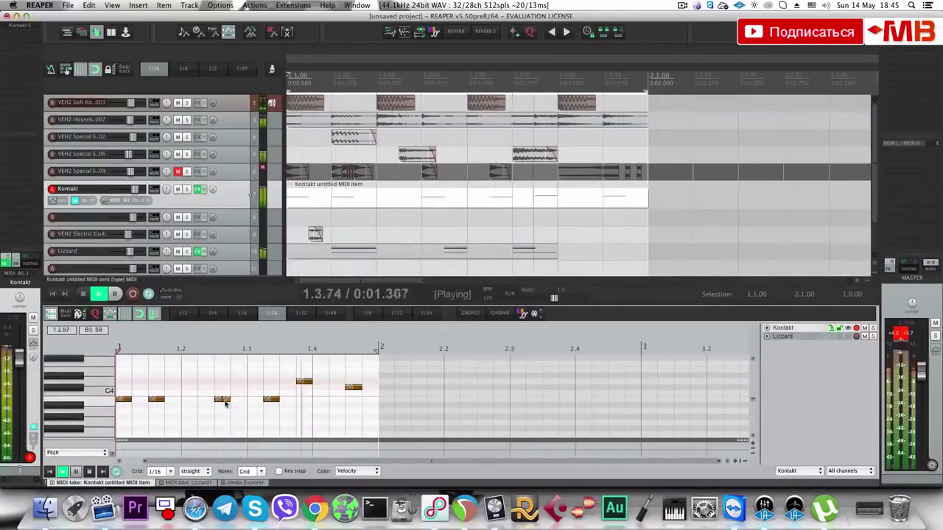
right_click(225, 400)
left_click_drag(219, 401, 230, 400)
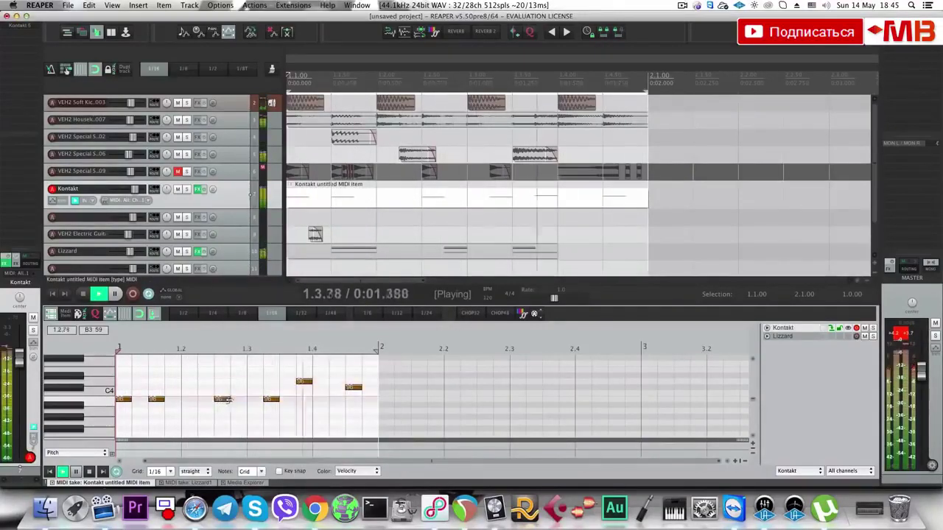
key("space")
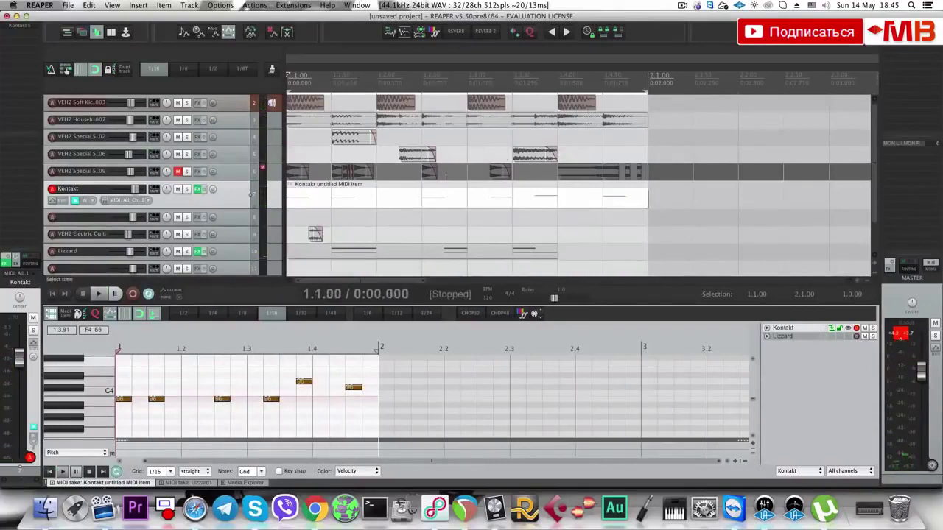
Close the MIDI editor and place the edit cursor at 1.2.50 in the arrangement.
scroll(415, 213, "down", 2)
key("alt+d")
scroll(431, 212, "down", 2)
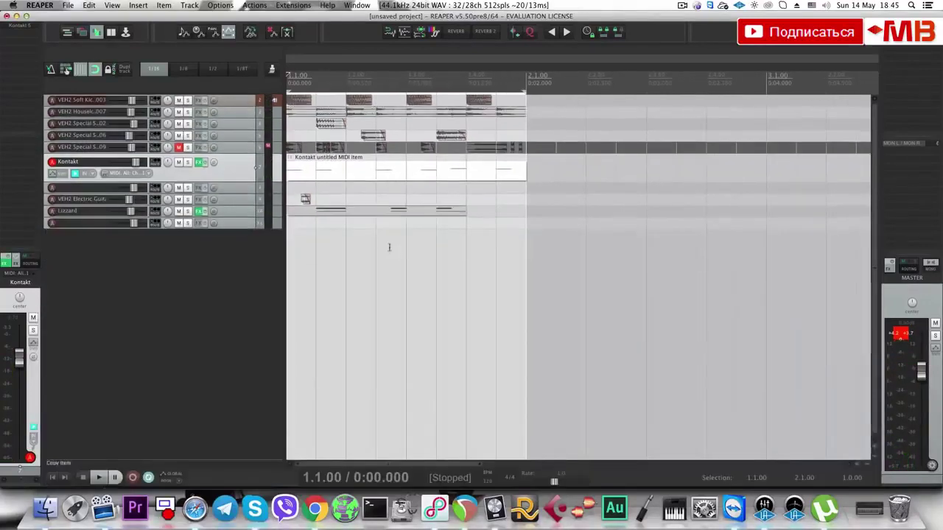
left_click(390, 247)
left_click(366, 160)
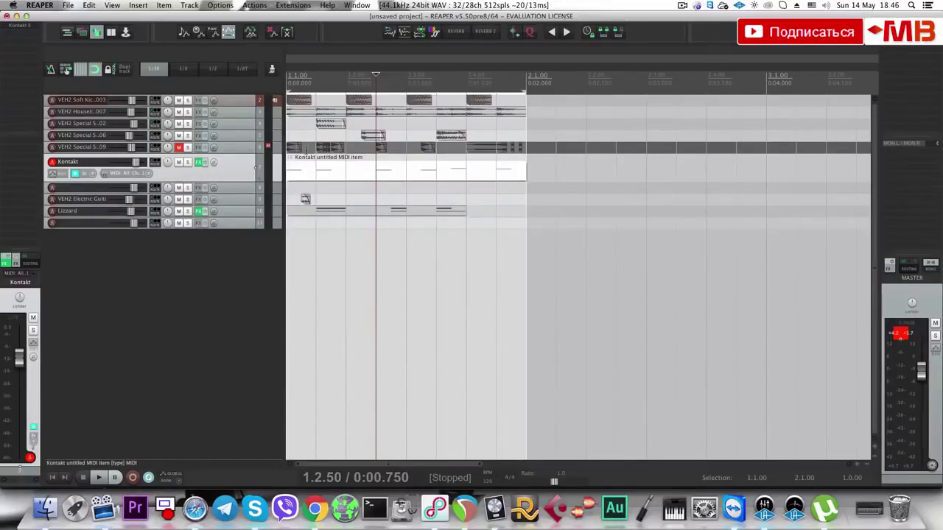
Delete all media items and all tracks from the project.
key("super+a")
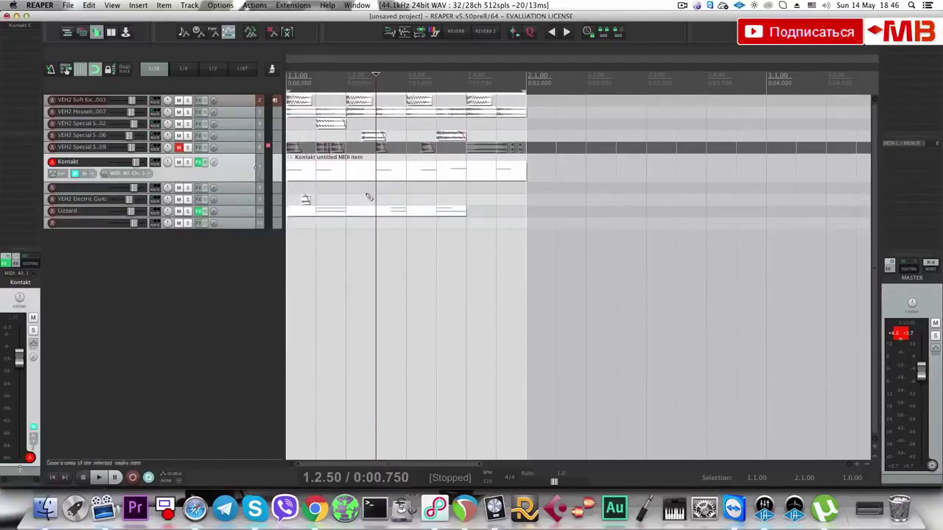
key("Delete")
key("super+a")
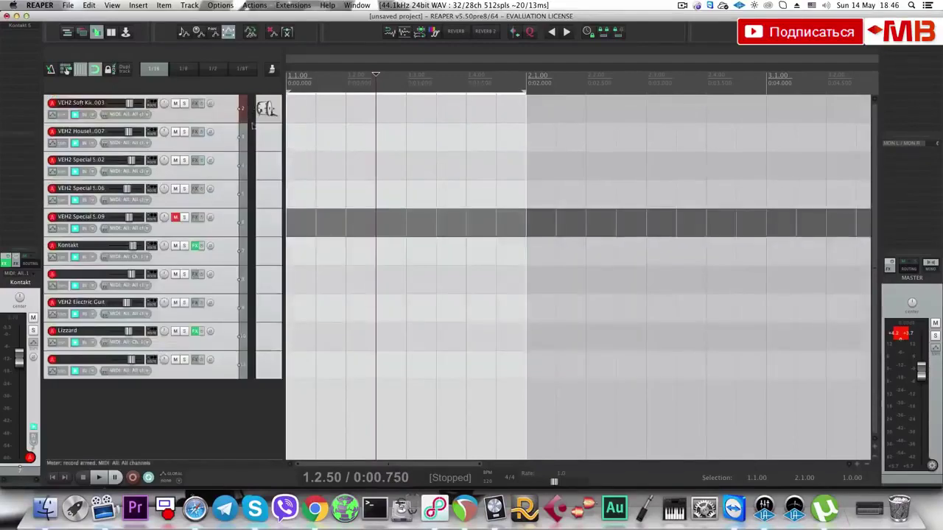
key("Delete")
key("Return")
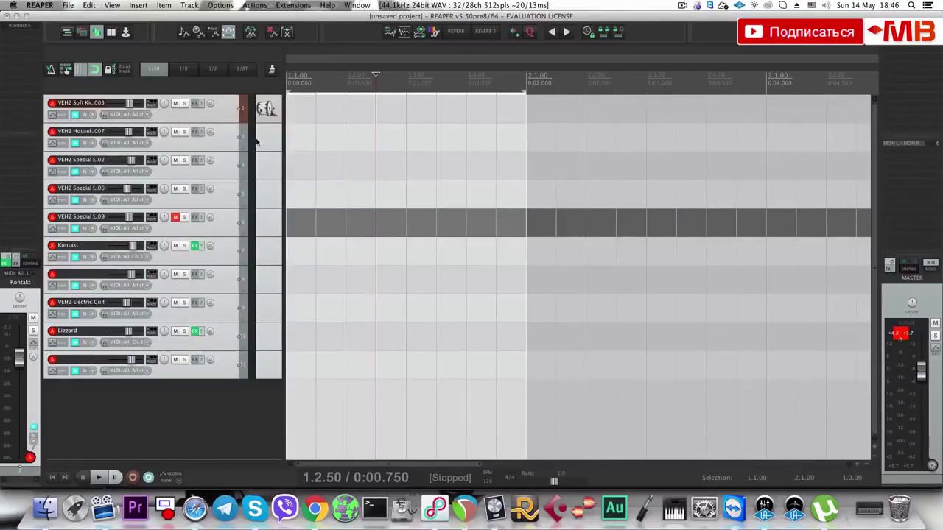
key("Delete")
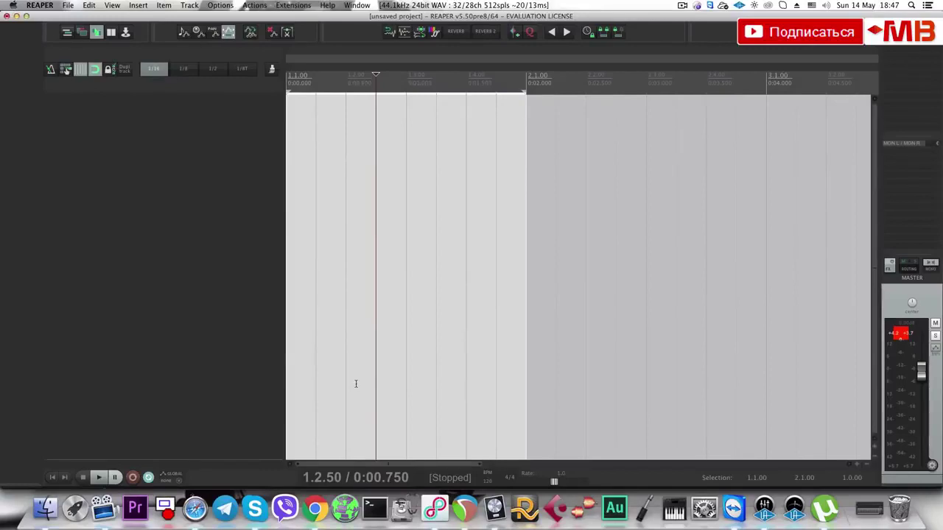
Add a new track, open the Media Explorer and go up to the /Volumes/Samples/Samples folder.
double_click(228, 232)
key("super+alt+x")
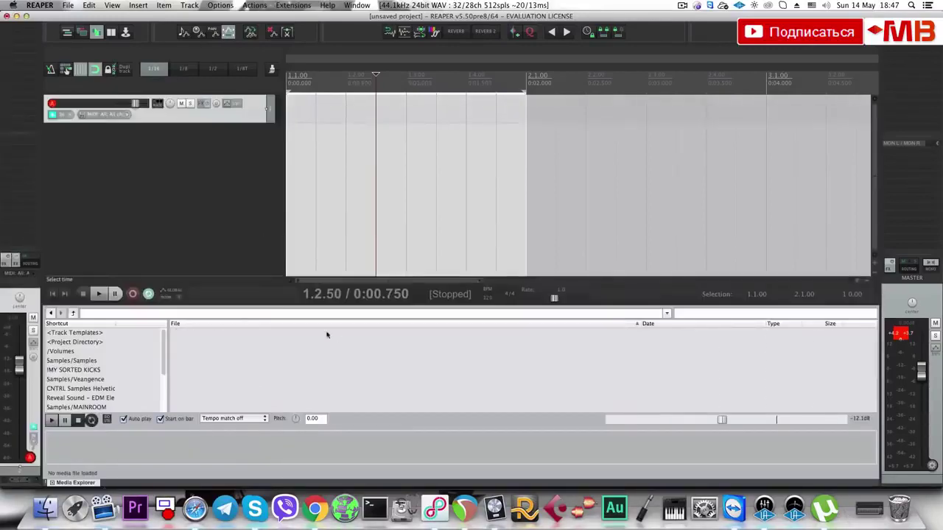
double_click(73, 313)
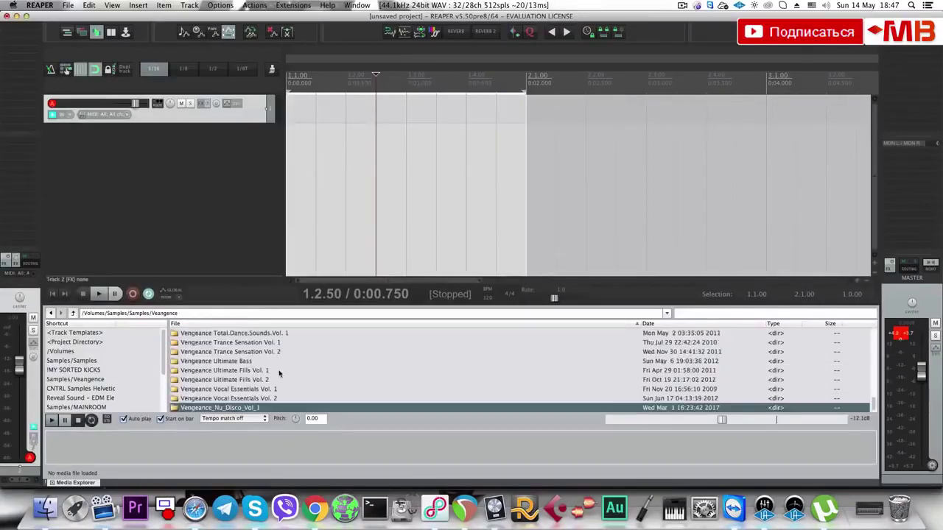
scroll(280, 372, "up", 3)
left_click(281, 360)
key("BackSpace")
scroll(265, 361, "up", 3)
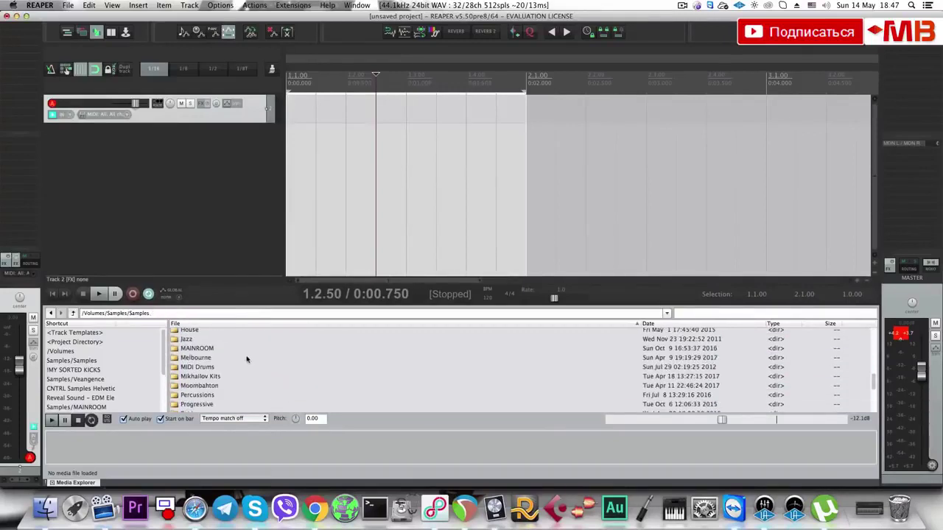
Browse the sample folders, open Future House and select the Future House Music pack.
left_click(249, 358)
left_click(238, 386)
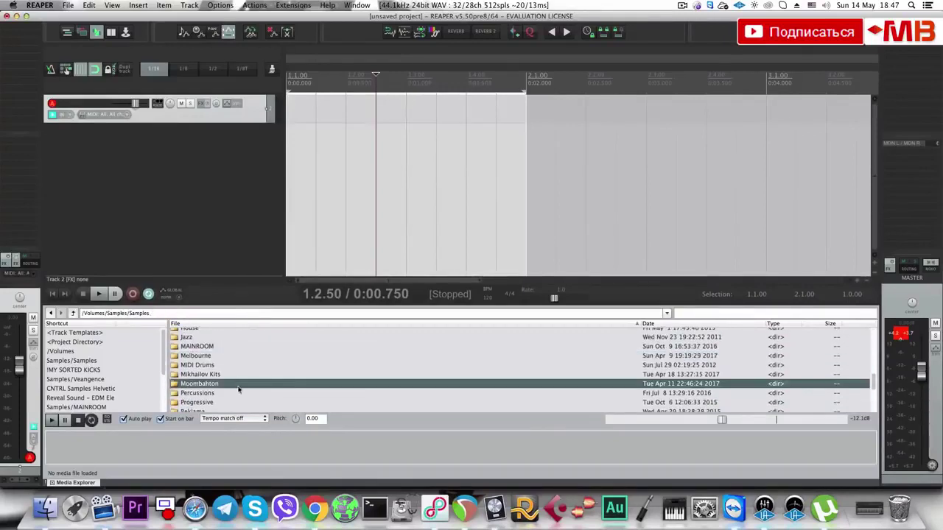
left_click(228, 401)
scroll(227, 391, "up", 8)
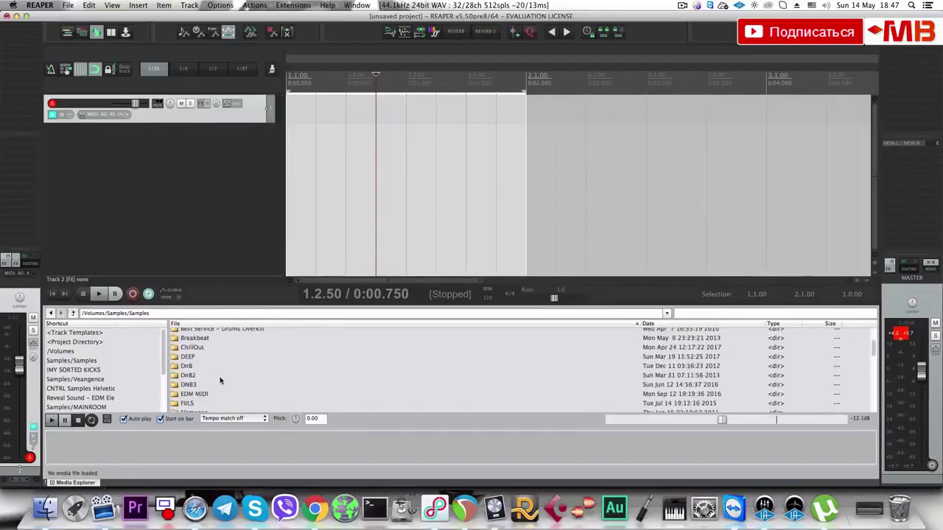
scroll(227, 387, "down", 3)
double_click(226, 400)
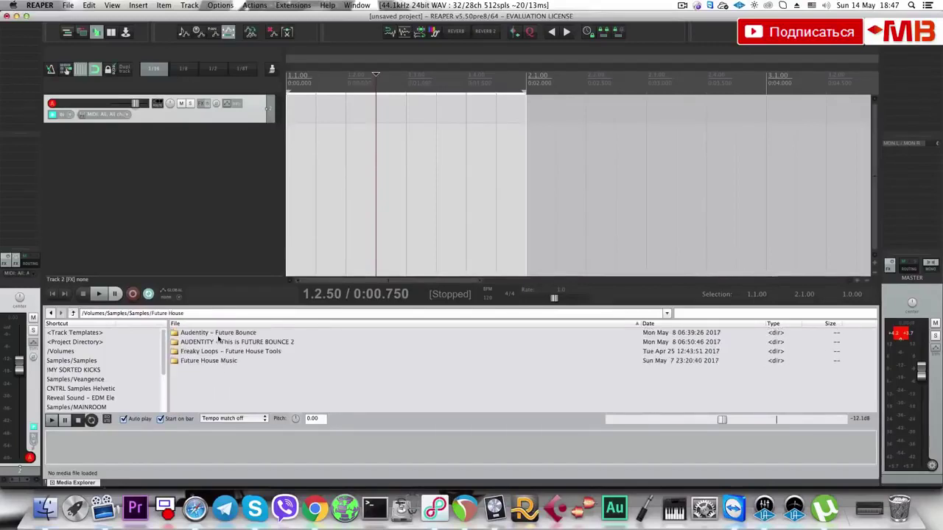
left_click(228, 342)
left_click(257, 353)
left_click(259, 361)
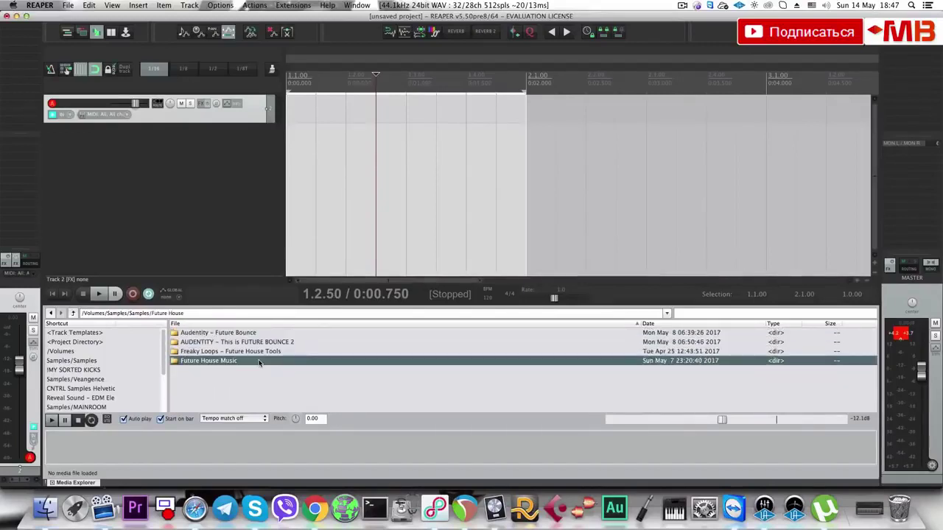
Open the Kicks folder of Future House Music, audition Kick 01.wav and raise the preview volume to -4.72 dB.
key("Return")
key("Down")
key("Down")
key("Down")
key("Down")
key("Down")
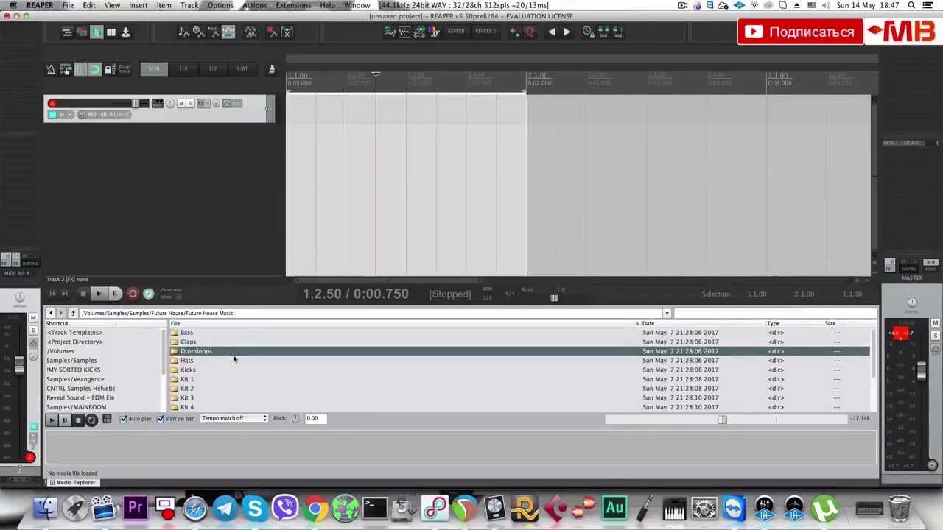
key("Return")
key("Down")
left_click_drag(723, 420, 754, 420)
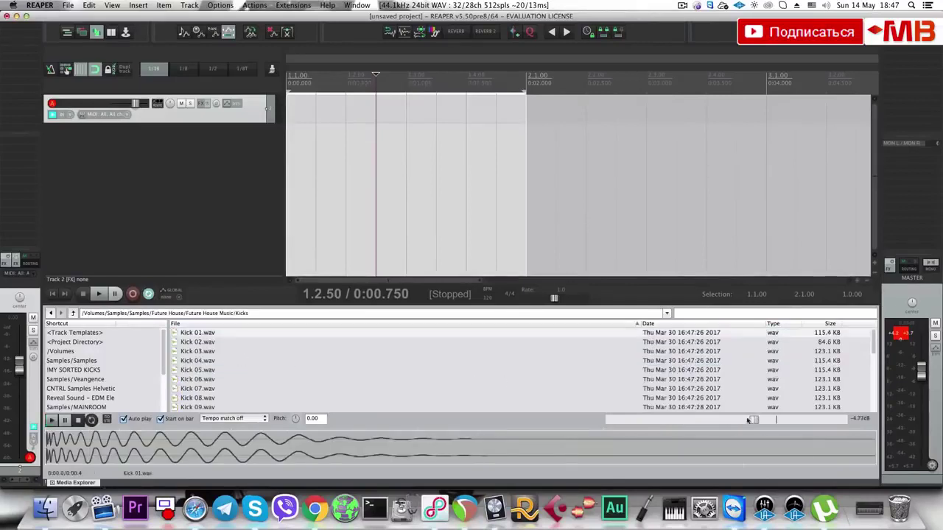
Audition the kick samples from Kick 02.wav through Kick 15.wav one after another.
key("Down")
key("Down")
key("Down")
key("Down")
key("Down")
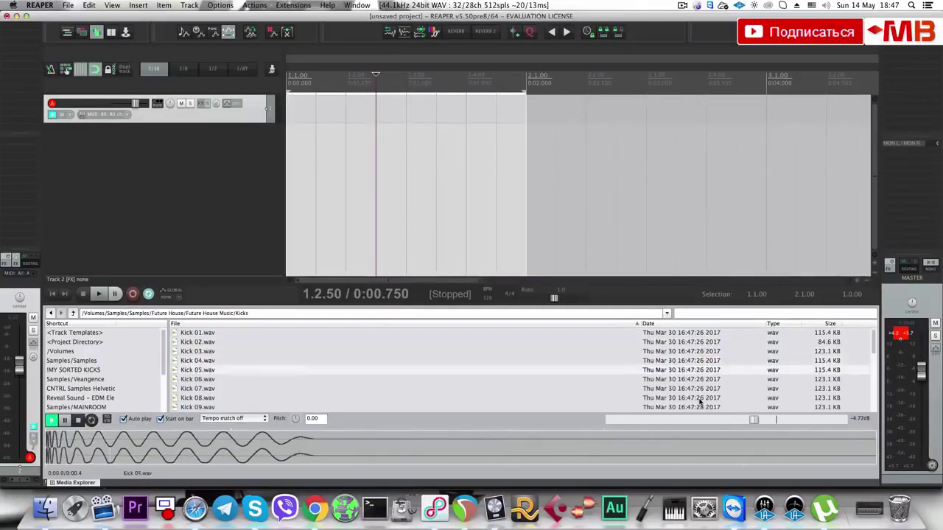
key("Down")
key("Down")
key("Down")
key("Down")
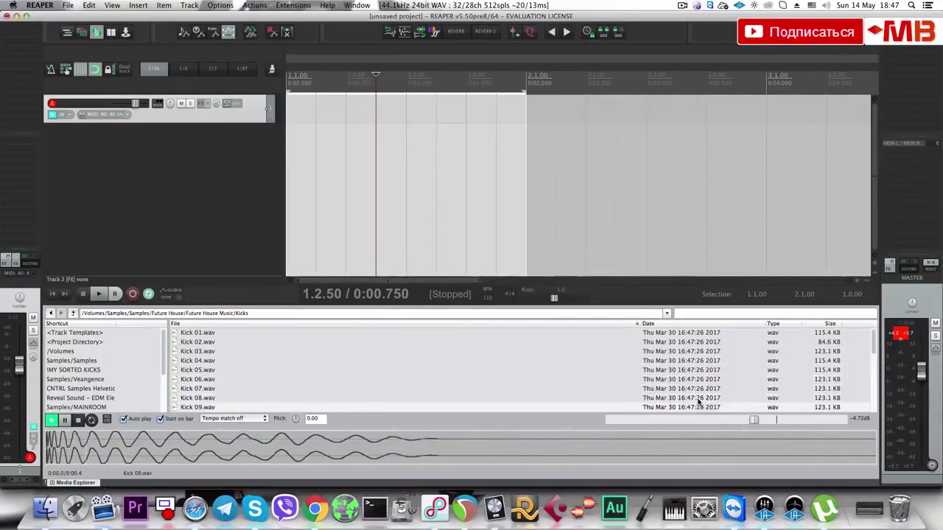
key("Down")
key("Down")
scroll(693, 400, "down", 3)
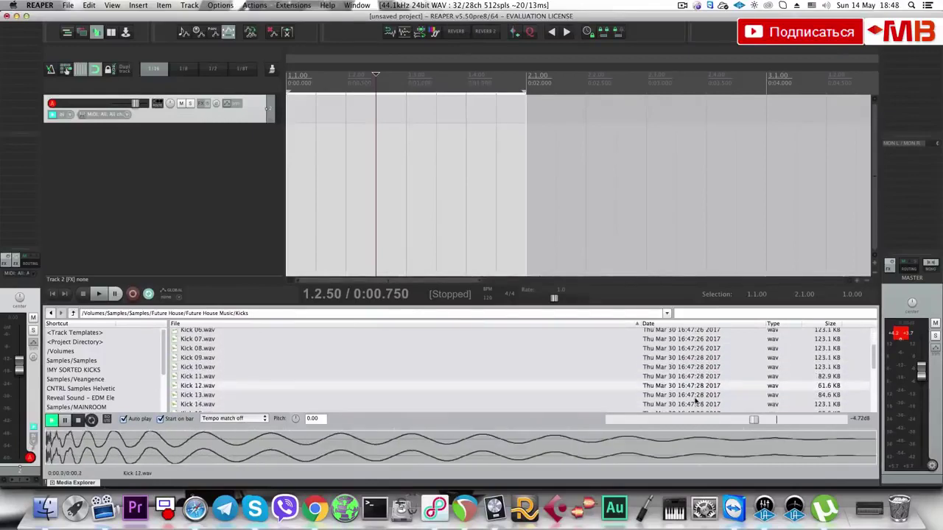
scroll(685, 400, "down", 1)
key("Down")
key("Down")
key("Down")
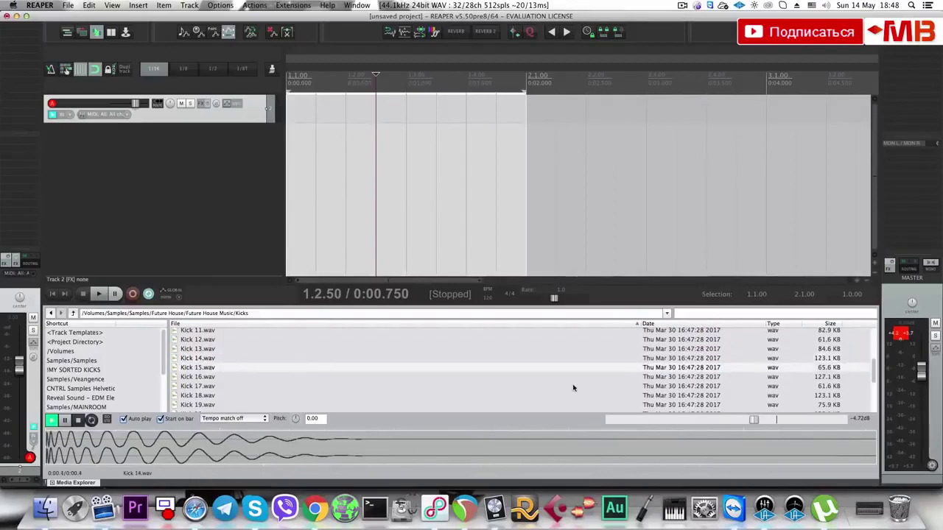
Go back up to the /Volumes/Samples/Samples folder and look through the genre folders near its end.
key("BackSpace")
key("BackSpace")
key("BackSpace")
scroll(302, 383, "down", 5)
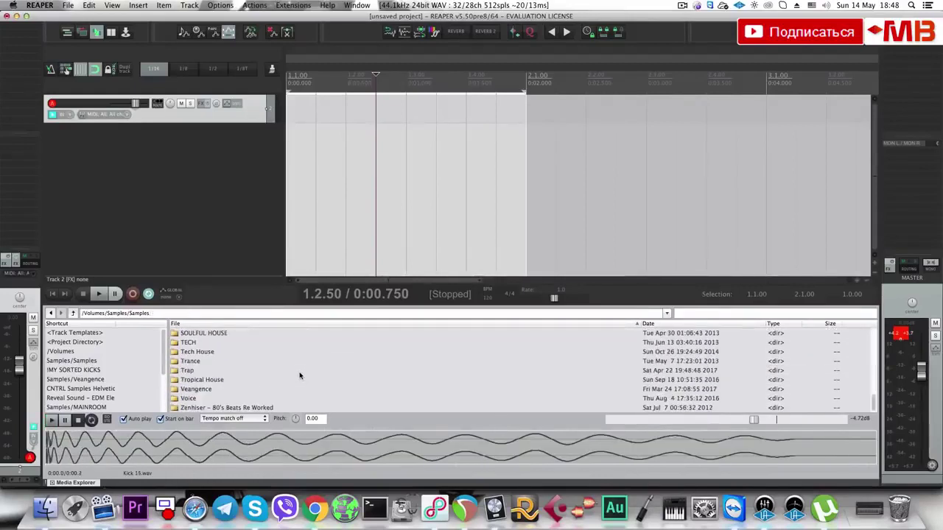
Browse the Veangence sample library to the VEDM1 Bassdrums folder inside Vengeance EDM Essentials Vol. 1.WAV.
double_click(264, 390)
scroll(272, 398, "down", 5)
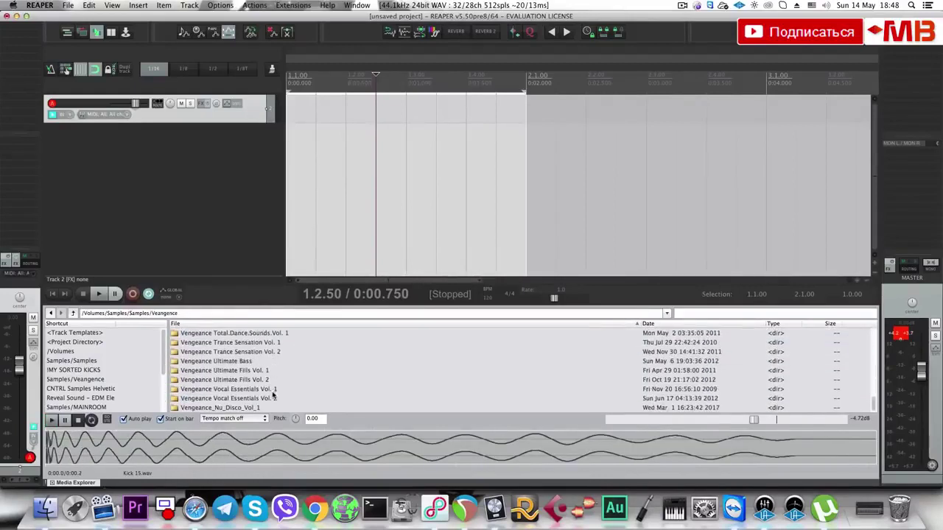
left_click(273, 390)
scroll(265, 383, "up", 8)
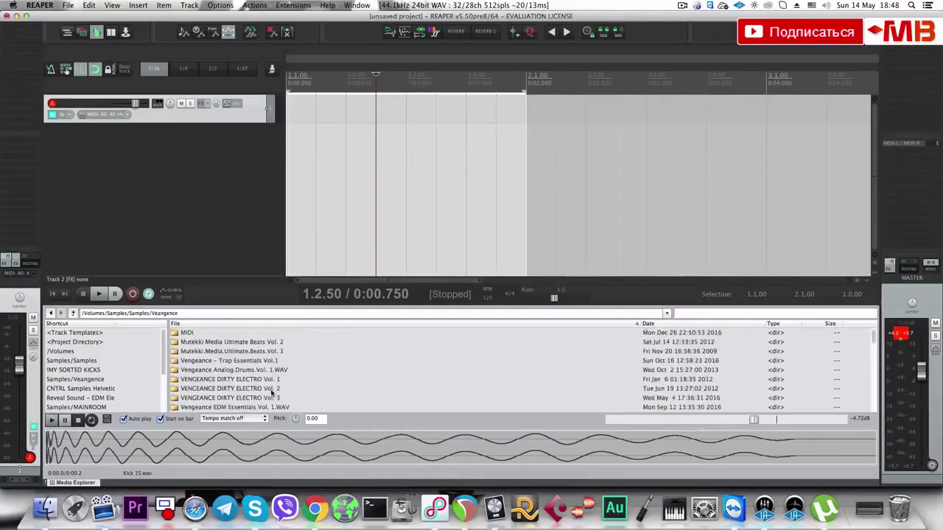
left_click(257, 378)
scroll(254, 376, "down", 2)
double_click(251, 367)
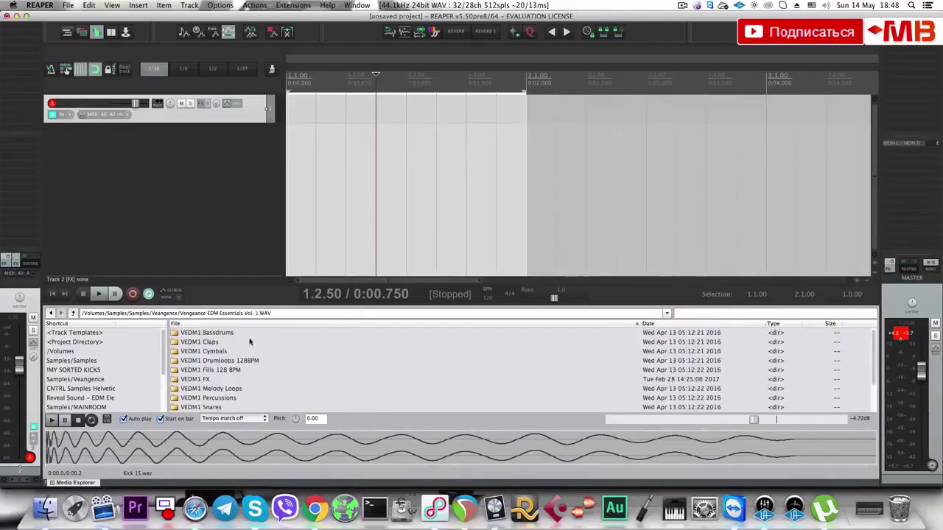
left_click(234, 333)
double_click(235, 333)
Audition the bass drum samples from VEDM Bassdrum 001.wav through 007.wav.
key("Down")
key("Down")
key("Down")
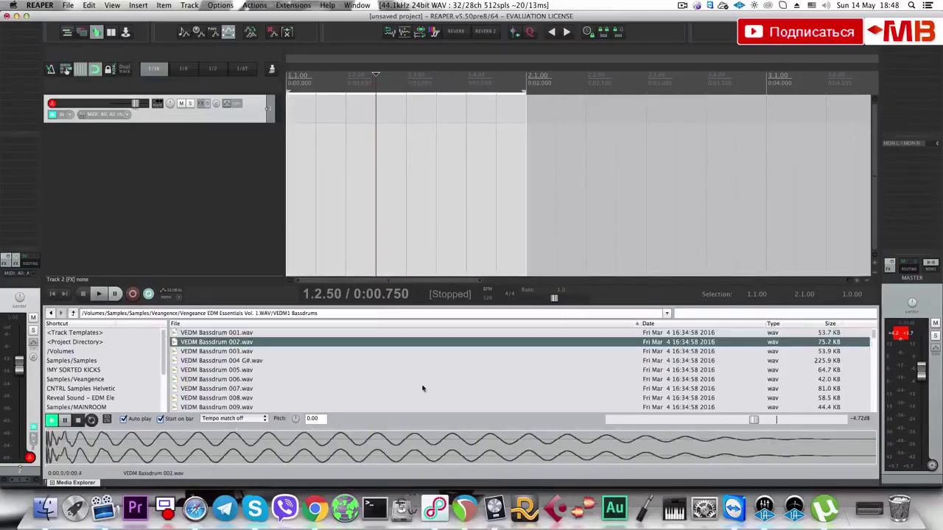
key("Down")
key("Down")
key("Down")
key("Down")
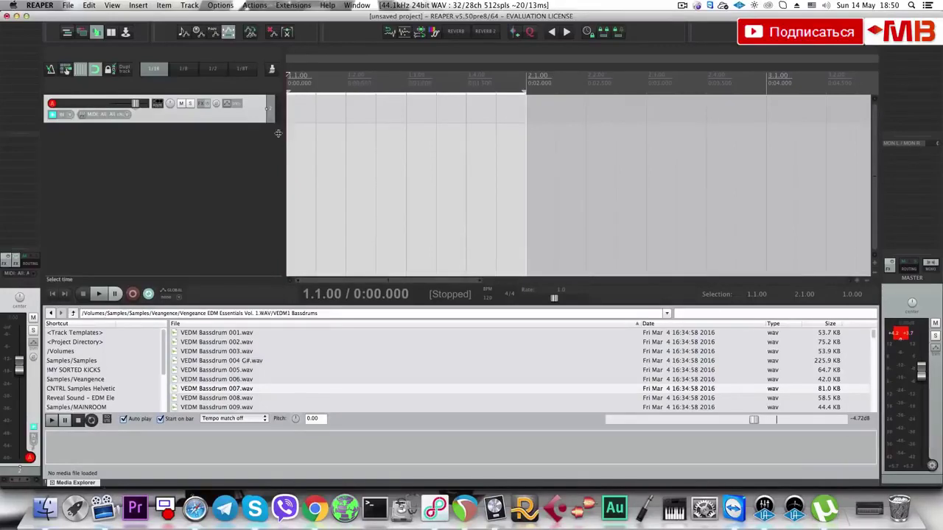
Clear the time selection and add the Spire-1.1 synth to the track.
key("Escape")
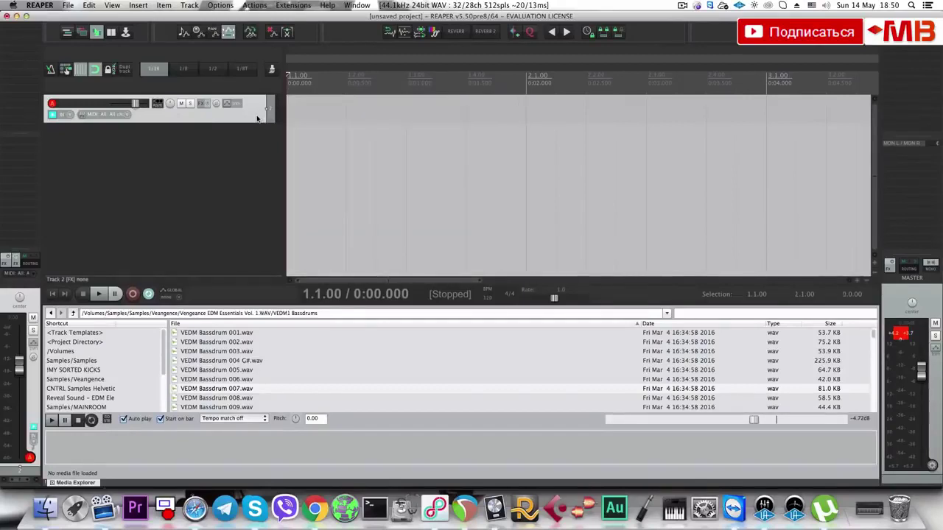
key("1")
left_click_drag(288, 37, 567, 197)
Try the Spire track's volume range by lowering it, resetting it to default and raising it close to maximum.
mouse_move(135, 103)
left_mouse_down()
mouse_move(116, 107)
mouse_move(129, 105)
left_mouse_up()
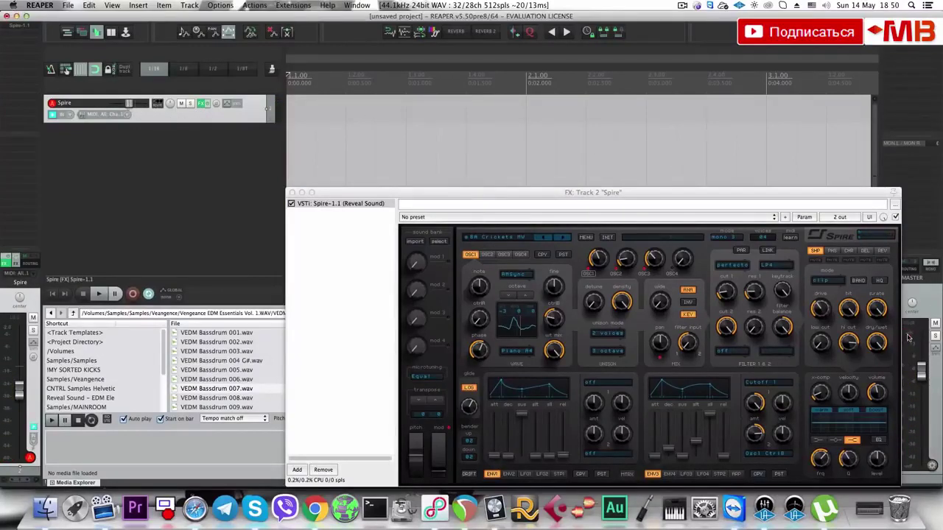
left_click_drag(129, 105, 136, 108)
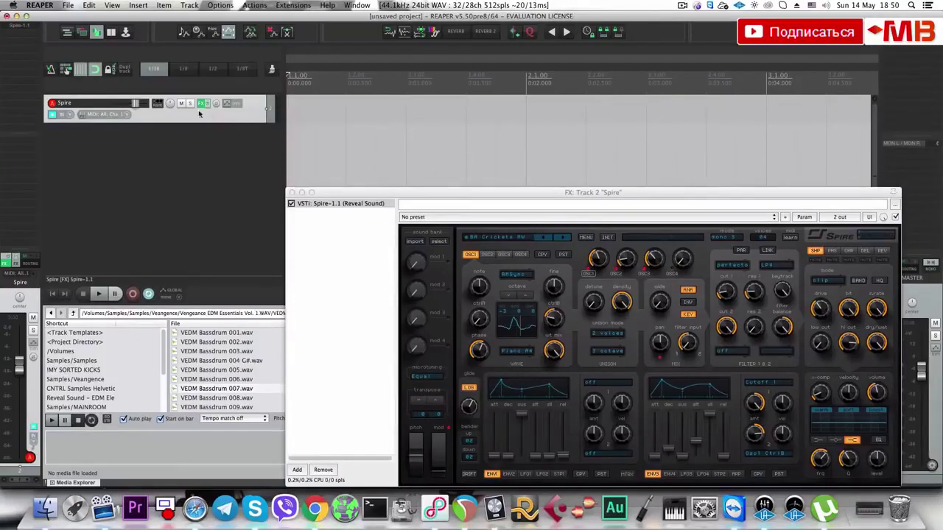
mouse_move(134, 104)
left_mouse_down()
mouse_move(123, 104)
mouse_move(140, 103)
left_mouse_up()
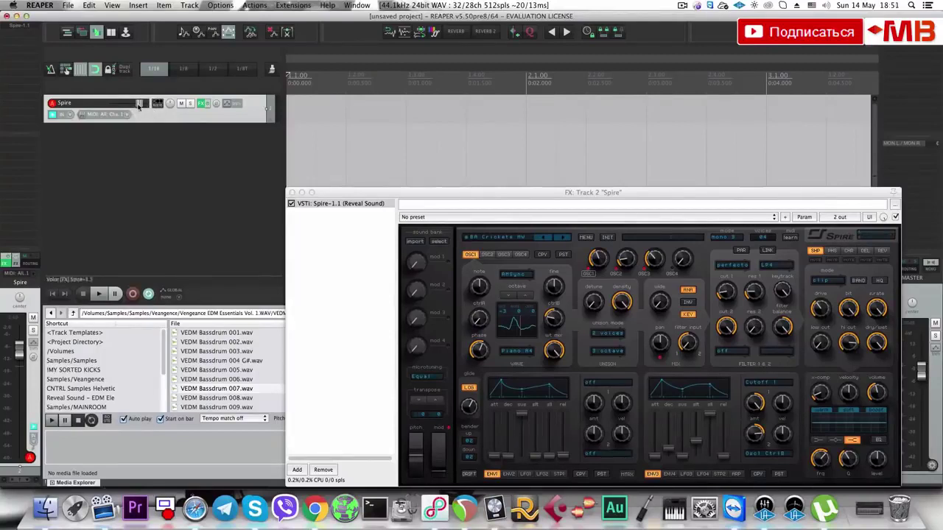
double_click(136, 104)
left_click_drag(136, 105, 125, 104)
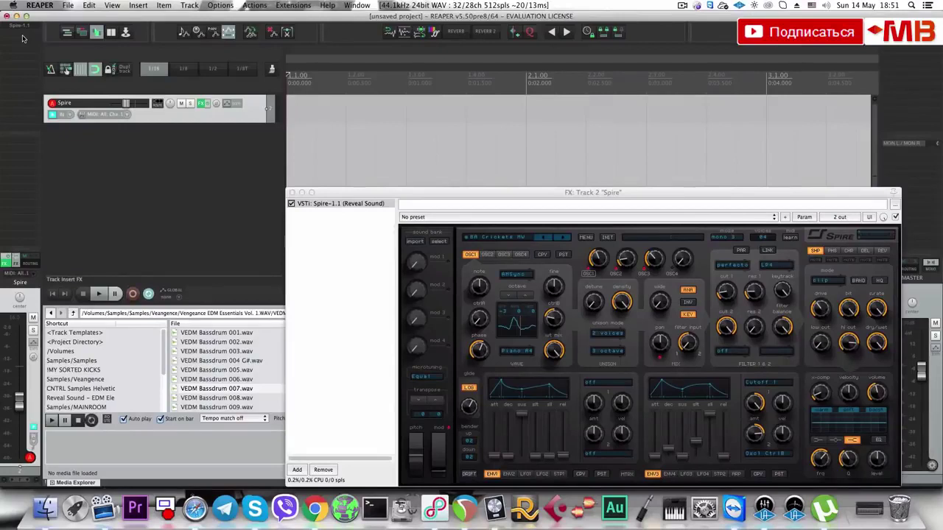
double_click(130, 107)
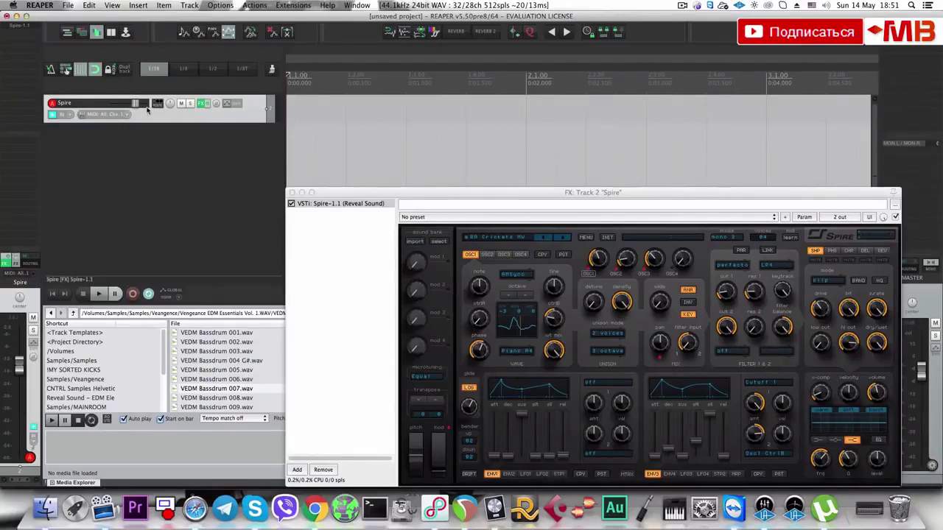
left_click_drag(135, 106, 148, 107)
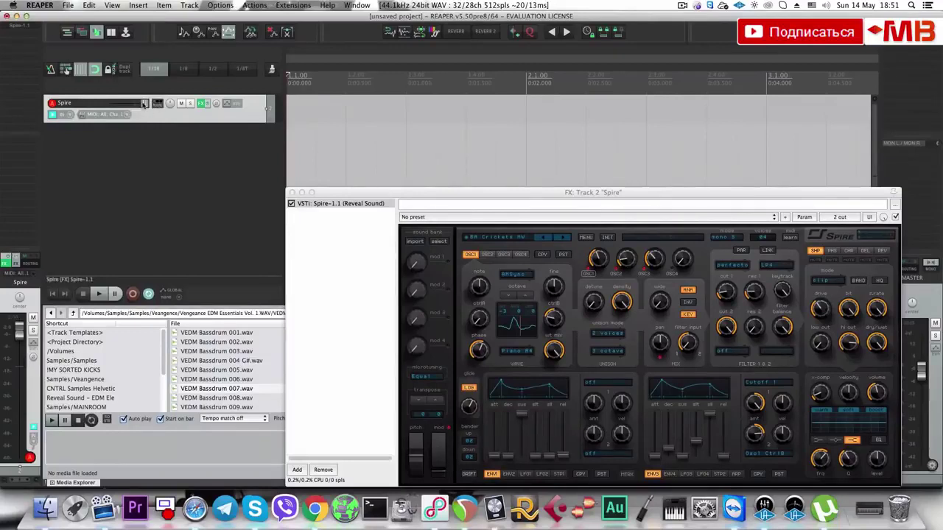
Add FabFilter Pro-Q 2 after Spire, try an output gain of +19 dB, lower it again and close the effects window.
key("q")
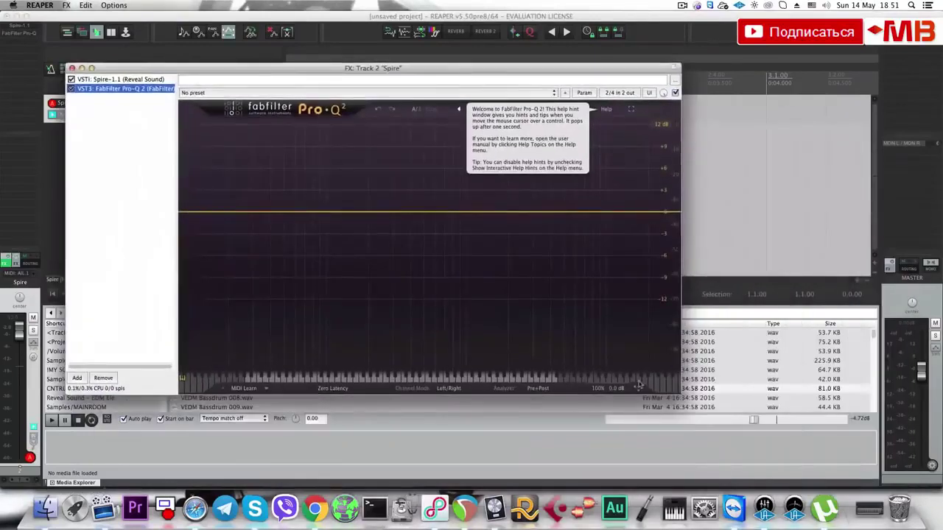
left_click_drag(617, 389, 617, 333)
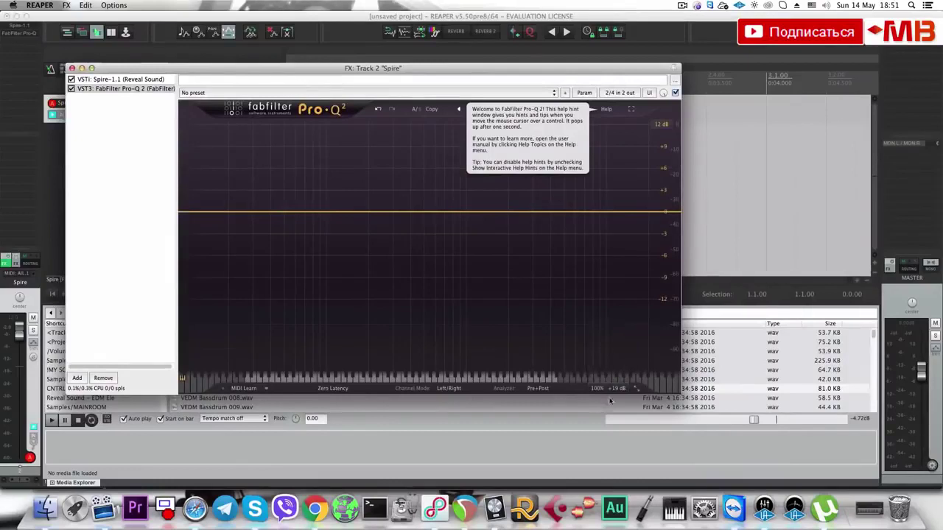
left_click_drag(613, 389, 614, 410)
left_click(71, 68)
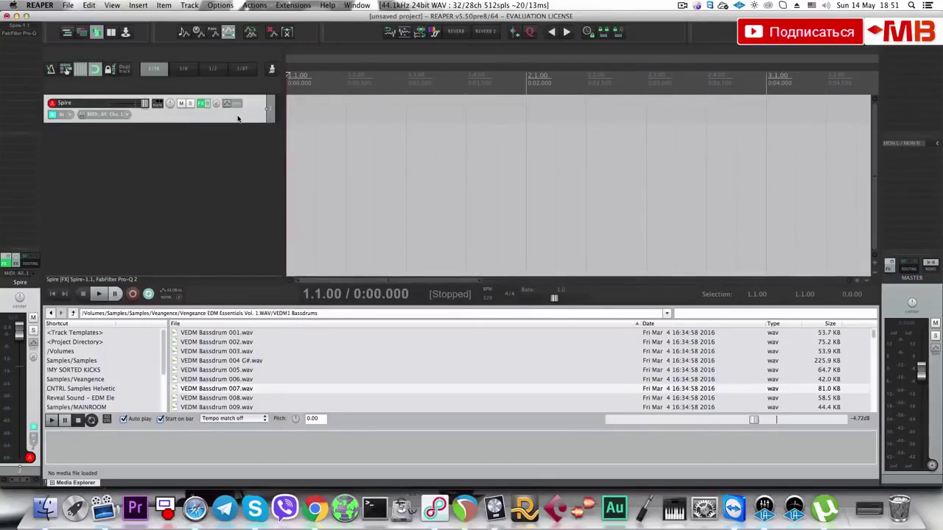
Delete the Spire track from the project.
key("Delete")
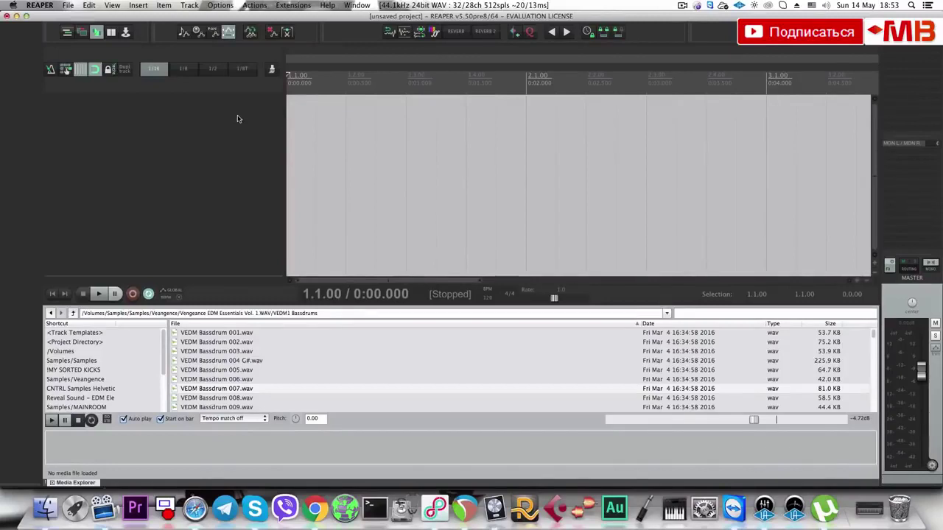
Browse back to the Veangence library and open the VVE1 Vocals folder inside Vengeance Vocal Essentials Vol. 1.
left_click(74, 313)
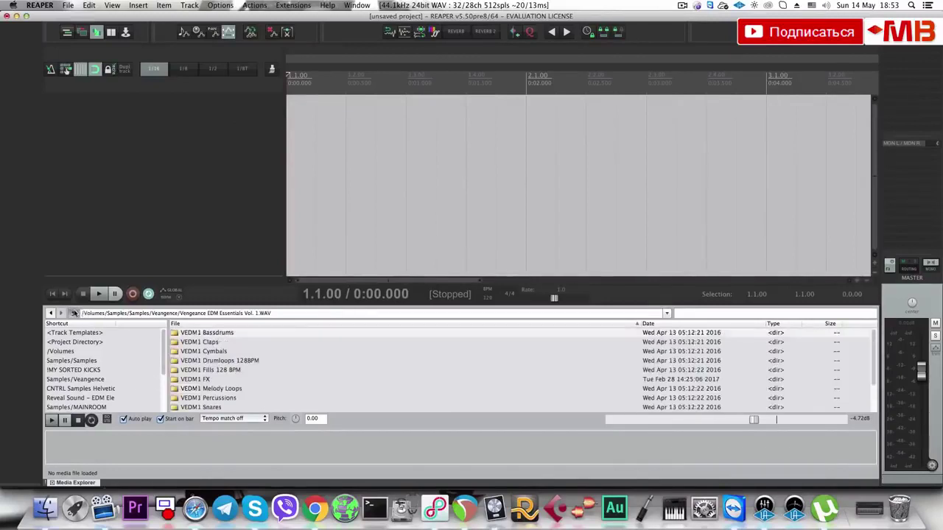
left_click(73, 313)
left_click(193, 361)
scroll(247, 402, "down", 10)
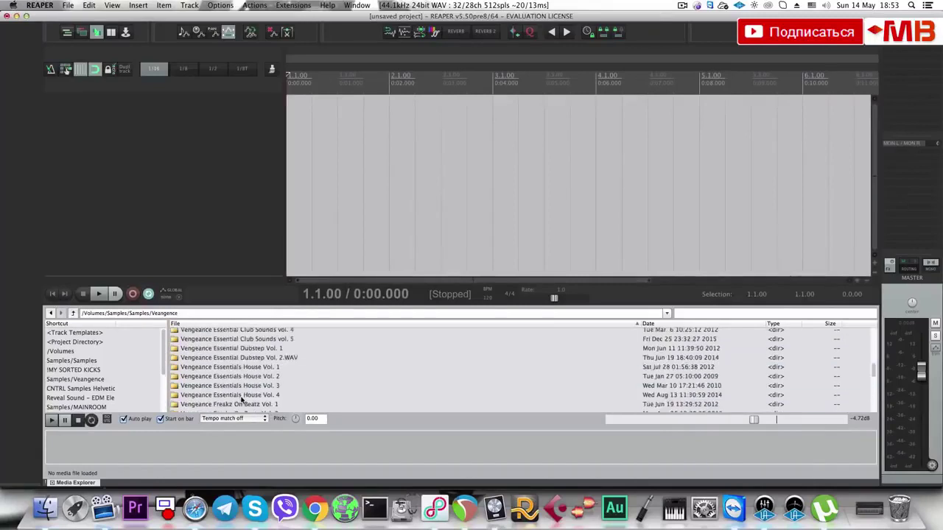
left_click(238, 400)
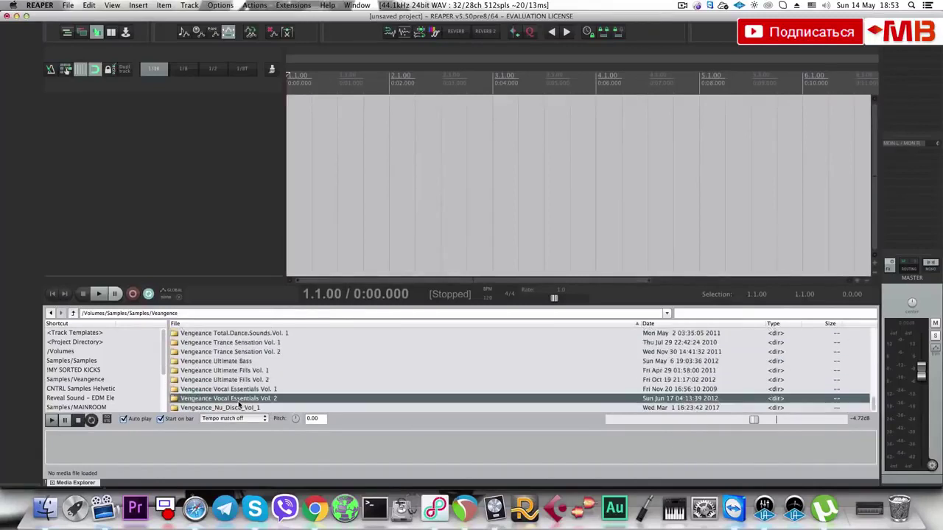
key("Up")
key("Return")
key("Down")
key("Down")
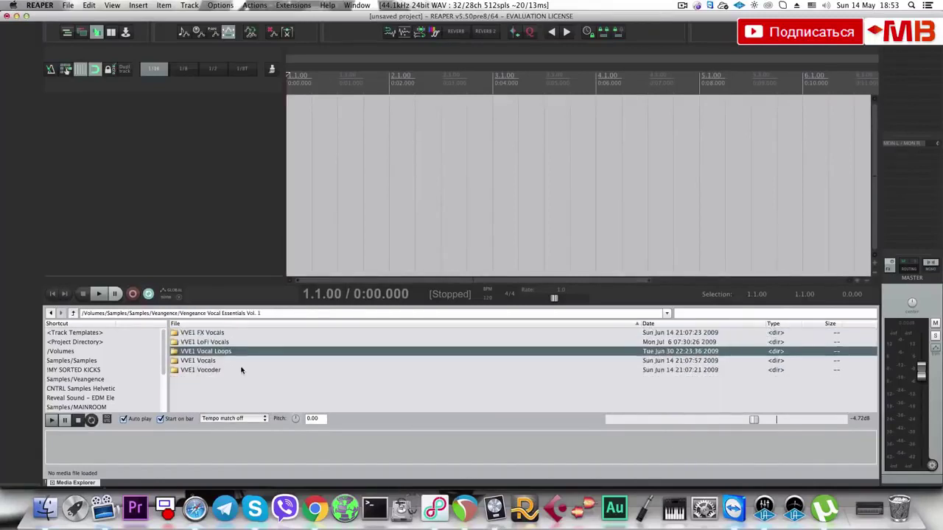
key("Down")
key("Return")
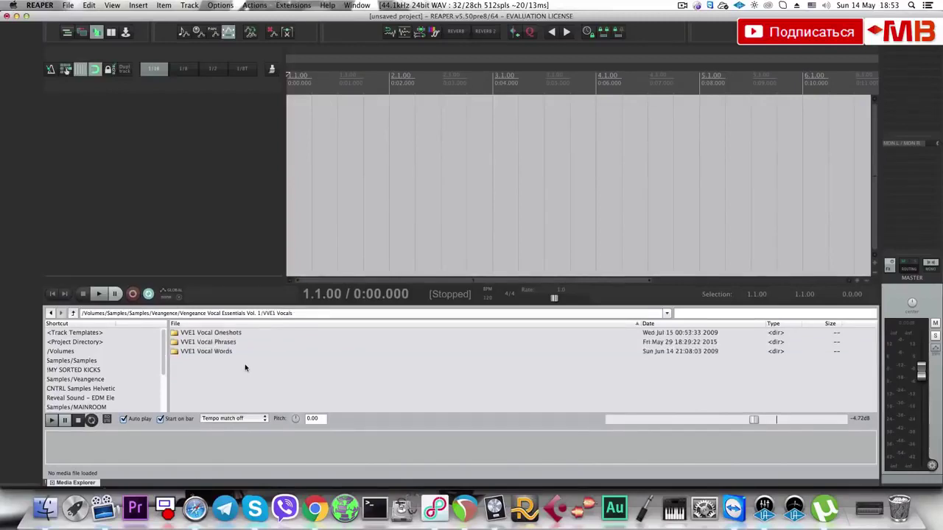
Look into the neighbouring VVE1 Vocoder folder and return to VVE1 Vocals.
key("BackSpace")
key("Down")
key("Return")
key("BackSpace")
key("Up")
key("Return")
Audition VVE1 Vocal Phrases 001.wav through 004.wav in the VVE1 Vocal Phrases folder, and leave the folder.
key("Down")
key("Down")
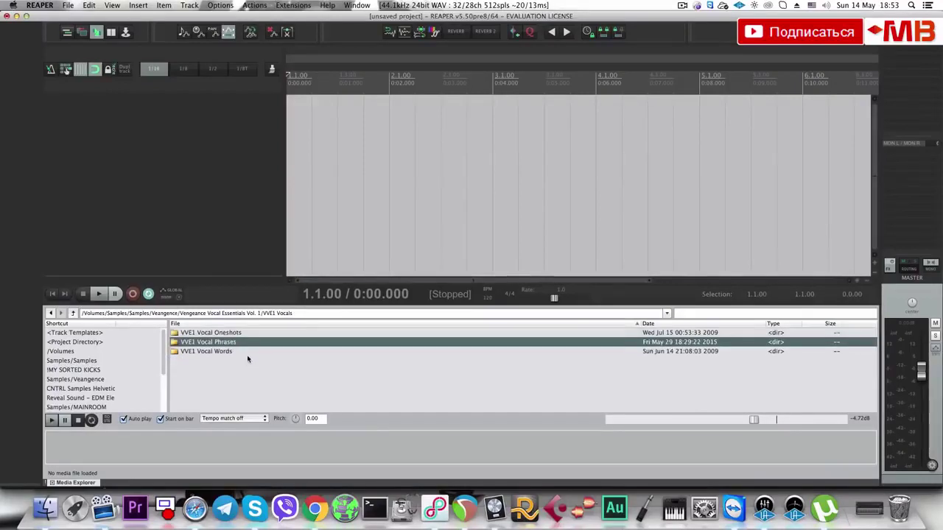
key("Return")
key("Down")
key("Down")
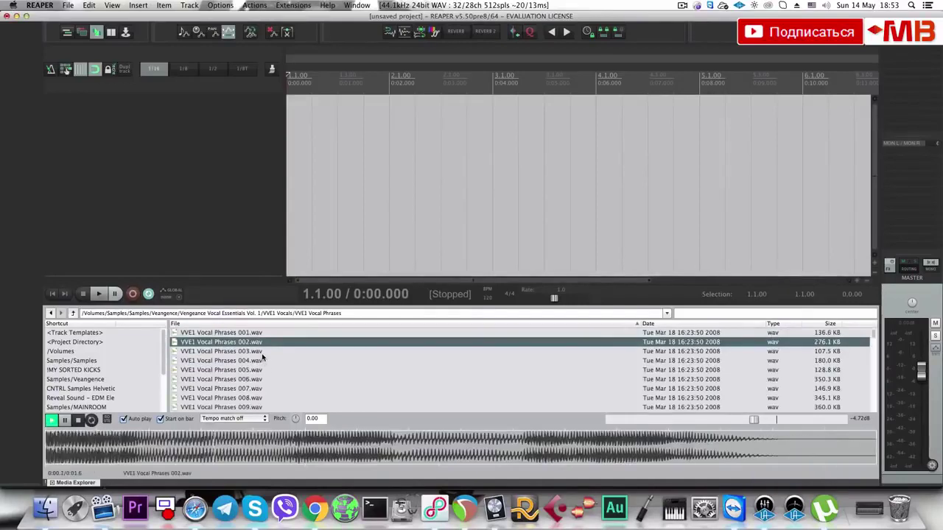
key("Down")
key("Down")
key("BackSpace")
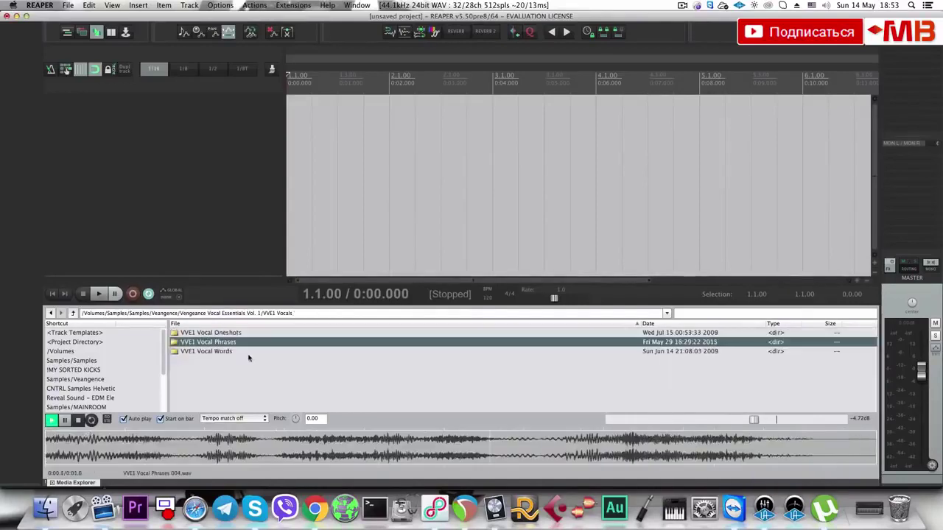
Return to the Veangence library and open the "2 - Away (127BPM)" folder in Vengeance Studio Vocals Vol. 1.
key("BackSpace")
scroll(266, 394, "up", 5)
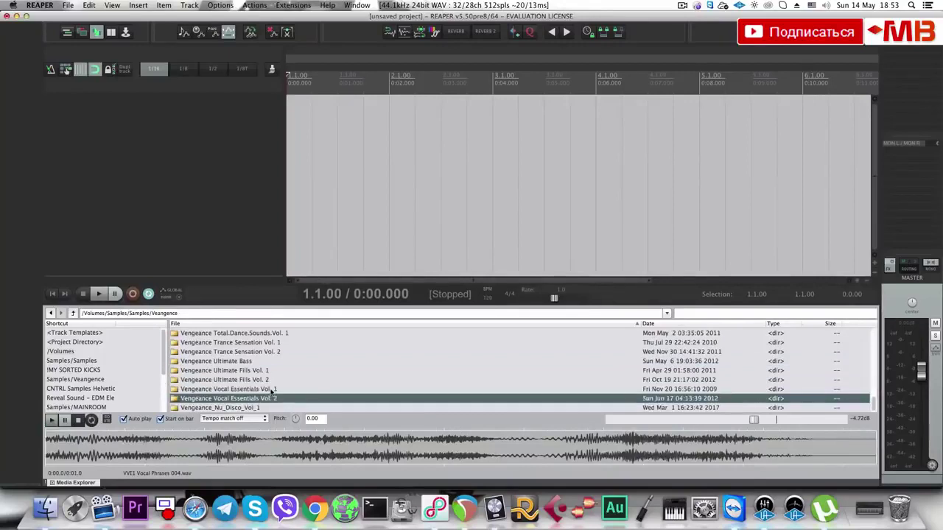
scroll(260, 388, "down", 5)
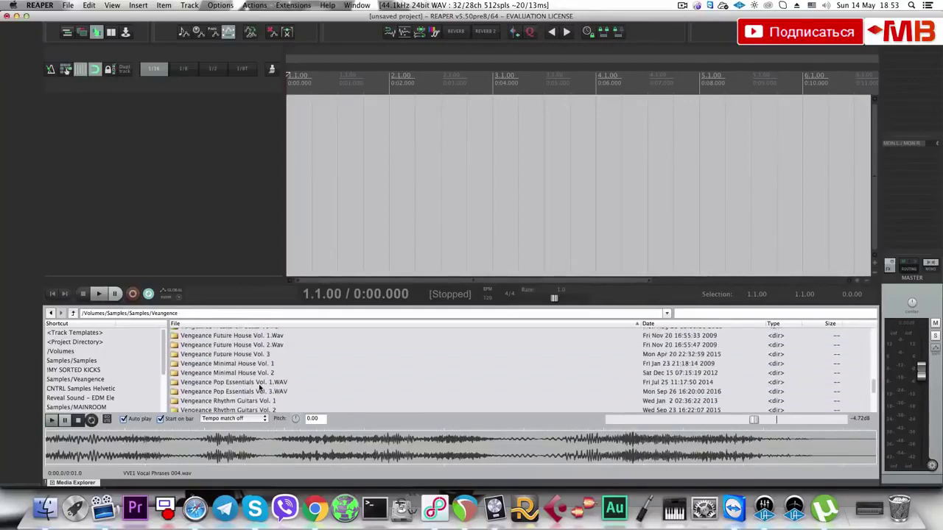
scroll(239, 379, "up", 1)
left_click(249, 344)
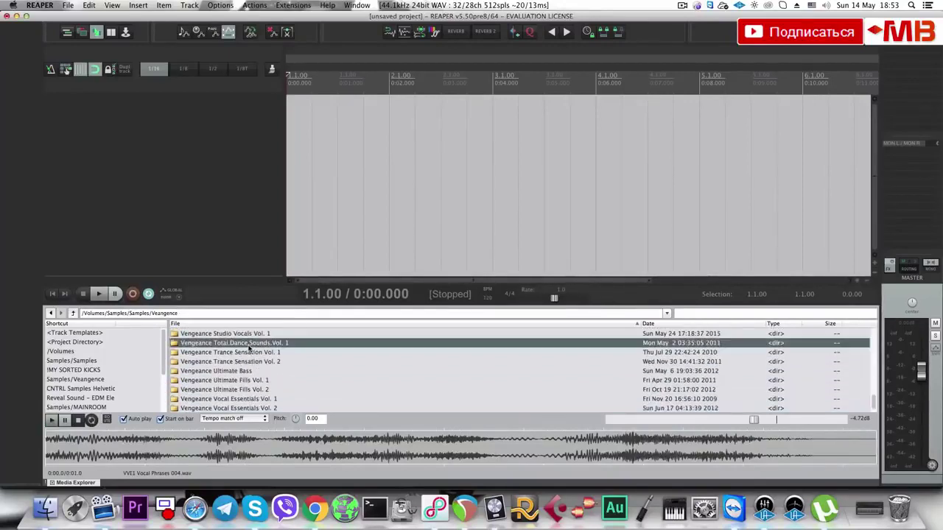
double_click(250, 334)
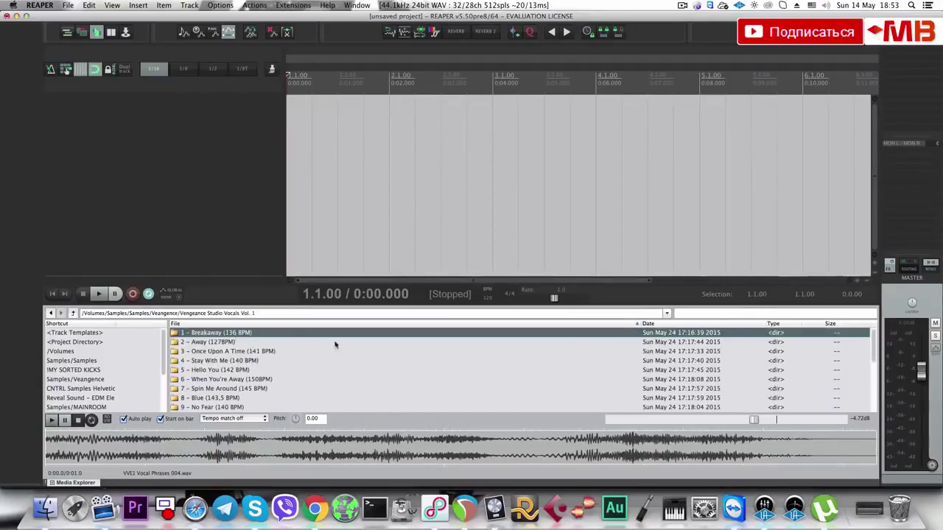
double_click(221, 341)
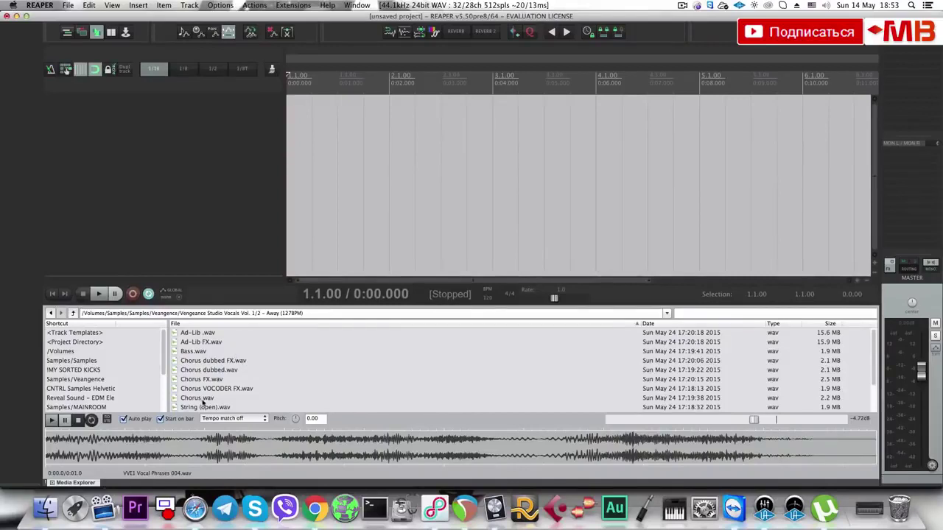
Insert Chorus.wav on a new track and move the clip to start at 2.1.00.
left_click(203, 401)
left_click_drag(203, 402, 435, 120)
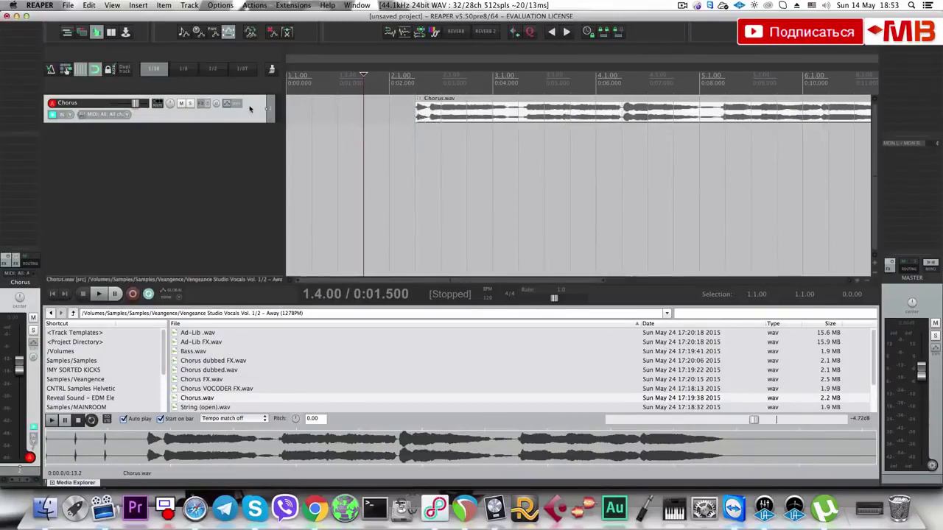
left_click(427, 113)
left_click_drag(426, 113, 400, 113)
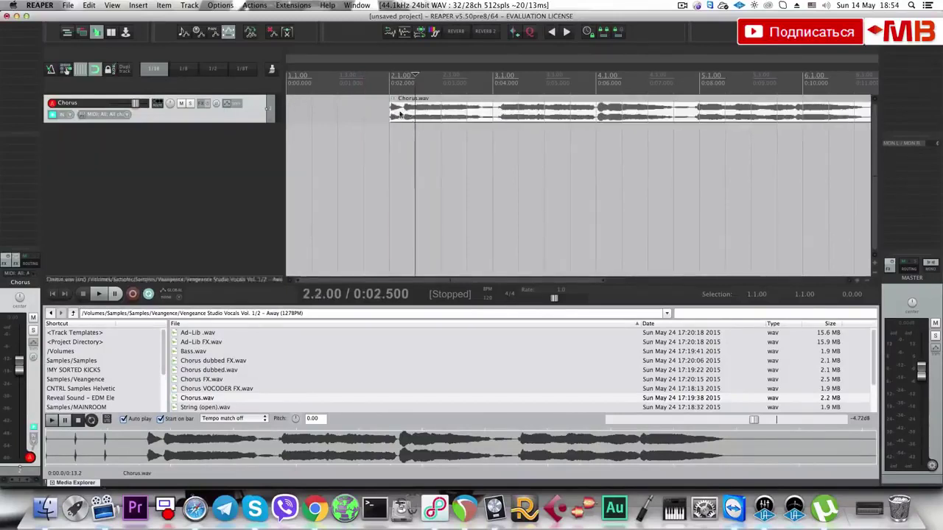
Find Antares Auto-Tune Evo by filtering for "Auto tune", add it to the Chorus track and move its window below the clip.
left_click(24, 28)
type("Auto tun")
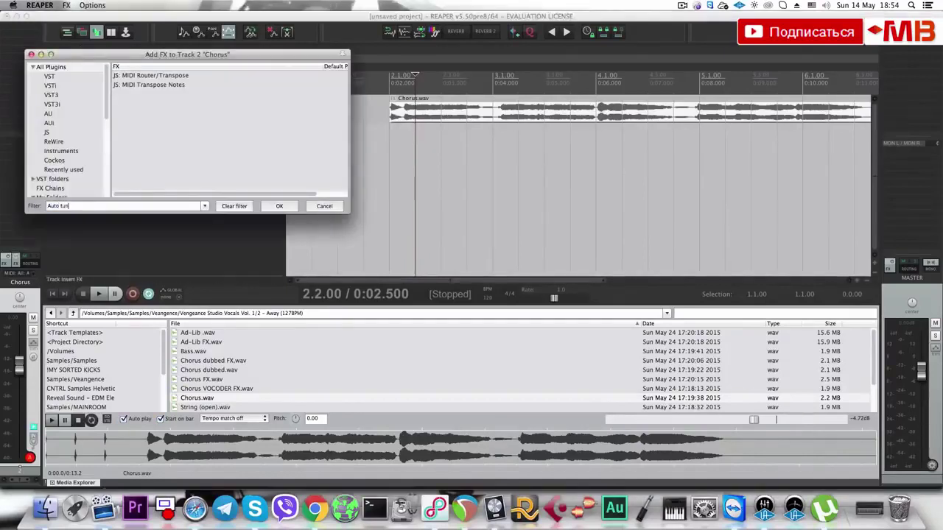
type("e")
left_click(147, 75)
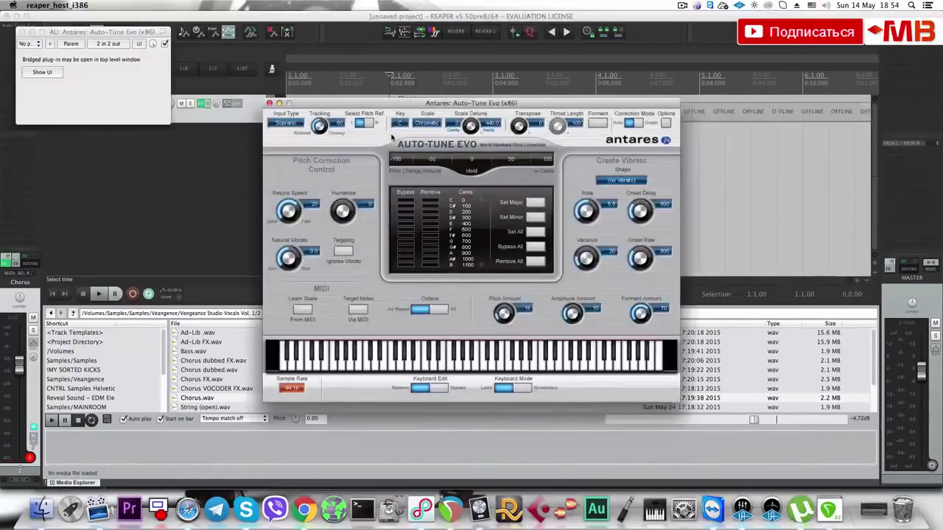
left_click_drag(423, 101, 373, 161)
Turn on Formant in Auto-Tune Evo and play the vocal from bar 2.
left_click(393, 129)
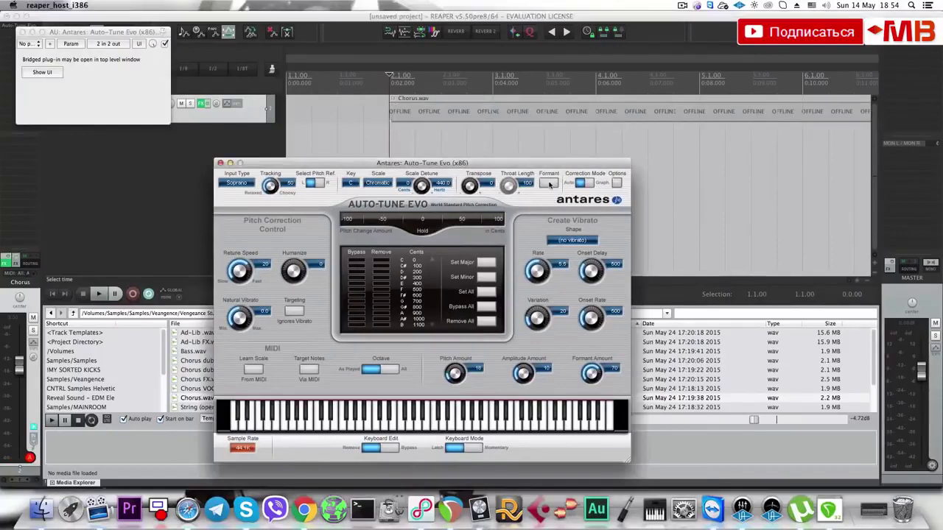
left_click(549, 183)
key("space")
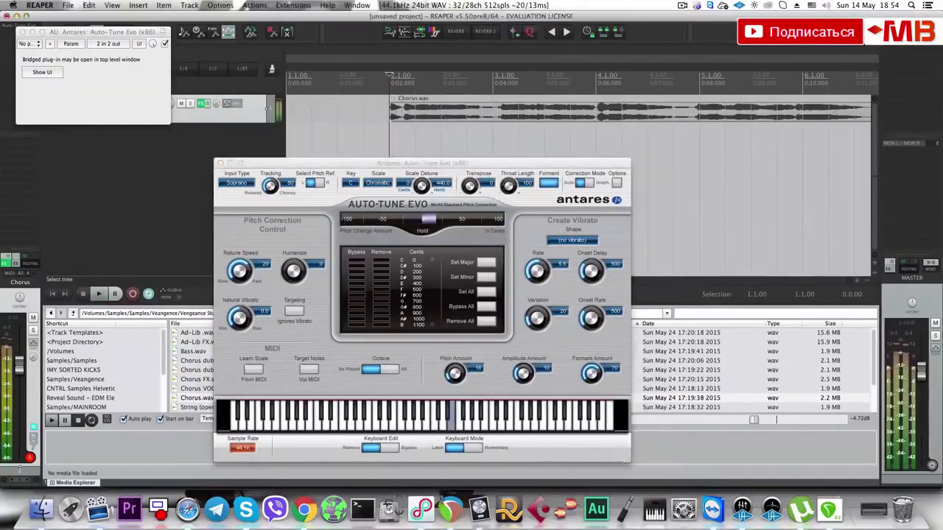
Set Transpose to -12 and Throat Length to 150 in Auto-Tune Evo, and listen to the processed vocal.
left_click(471, 187)
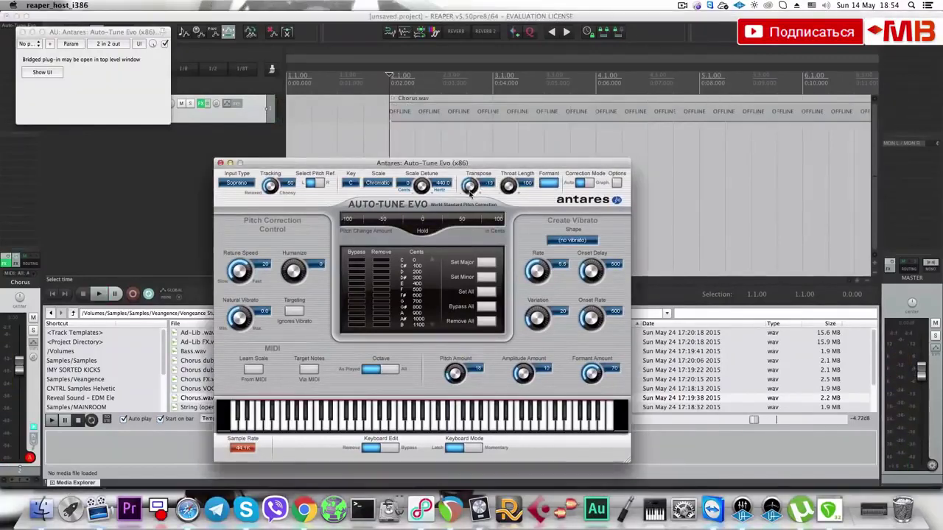
left_click_drag(470, 190, 471, 194)
left_click(431, 126)
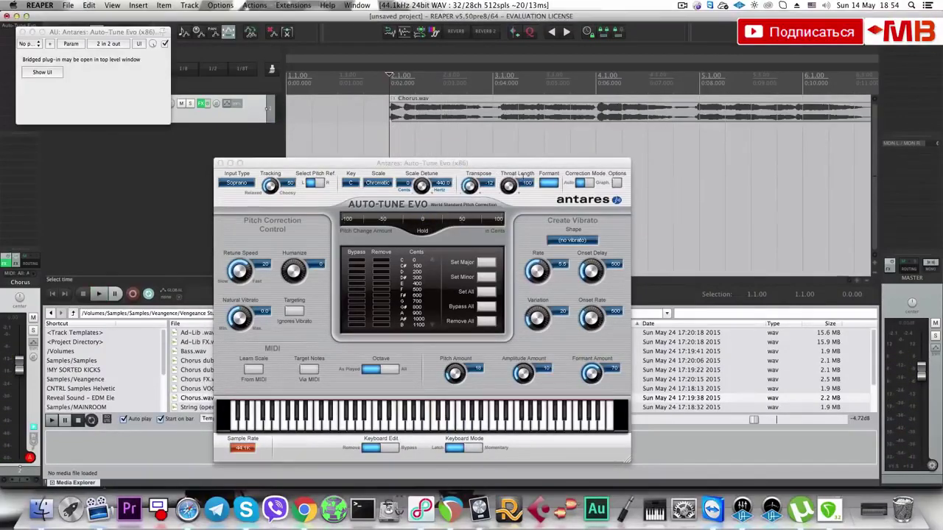
mouse_move(508, 186)
left_mouse_down()
mouse_move(513, 172)
mouse_move(514, 199)
mouse_move(516, 172)
left_mouse_up()
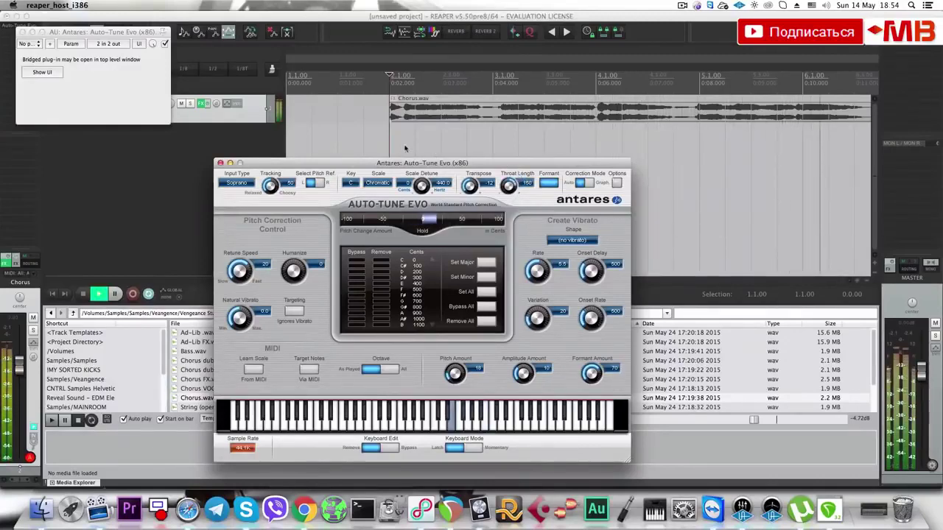
left_click(405, 117)
key("space")
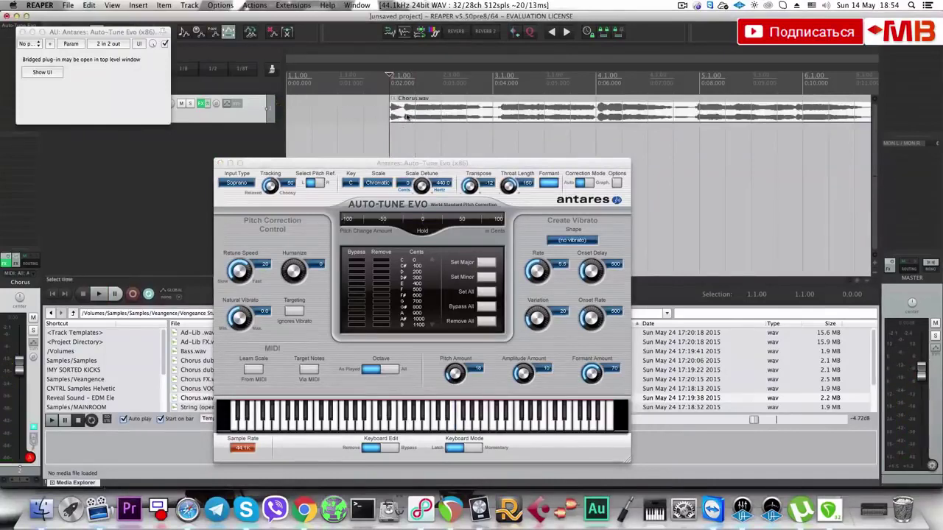
Copy the Chorus.wav clip onto a new track directly beneath at 2.1.00, and close the Auto-Tune Evo bridge window.
left_click_drag(415, 118, 408, 137)
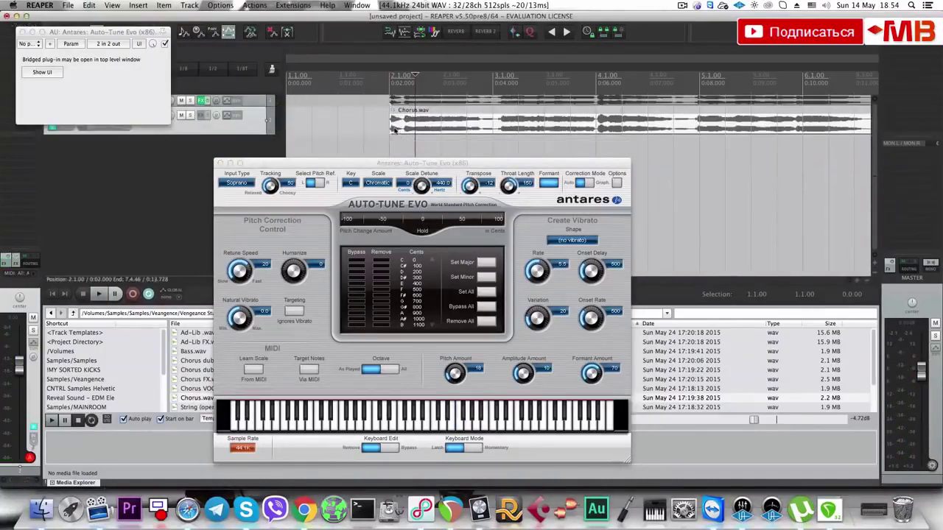
left_click(394, 128)
left_click(24, 33)
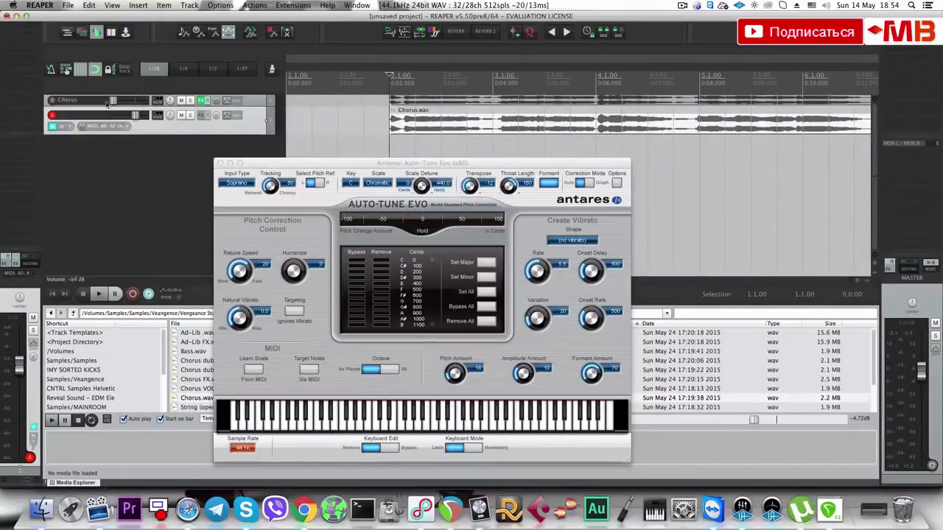
Bring up the Auto-Tuned Chorus track's volume to -12.9 dB while playing it together with the dry copy.
scroll(126, 105, "up", 5)
key("space")
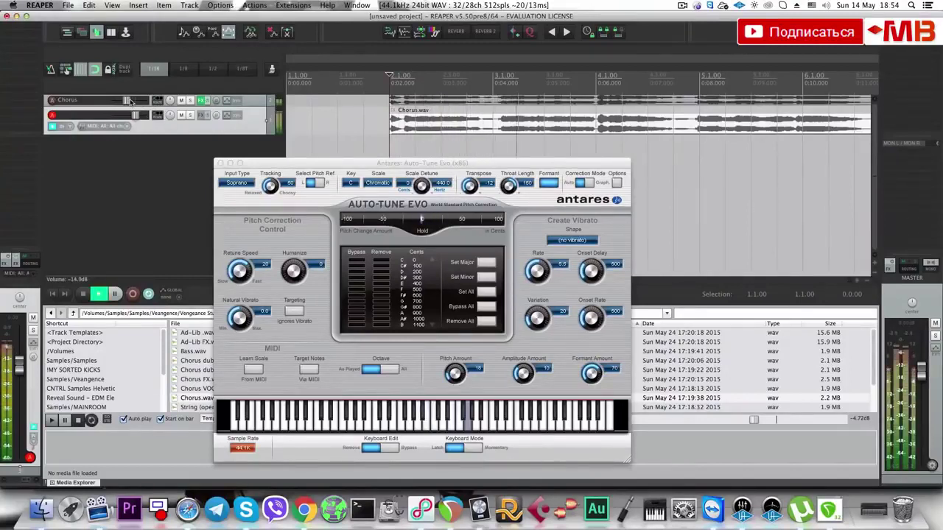
scroll(130, 101, "up", 3)
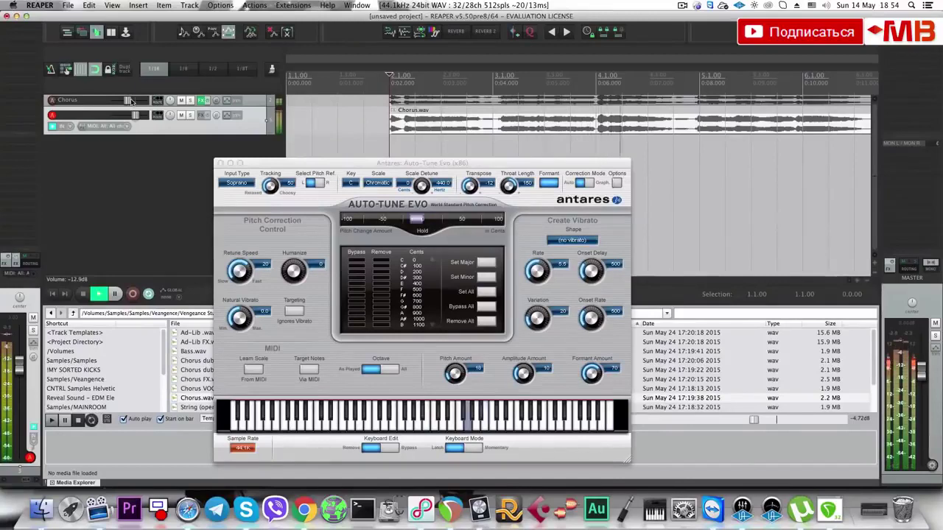
key("space")
Add ReaDelay to the Auto-Tuned Chorus track and load its Stereo preset.
left_click(254, 107)
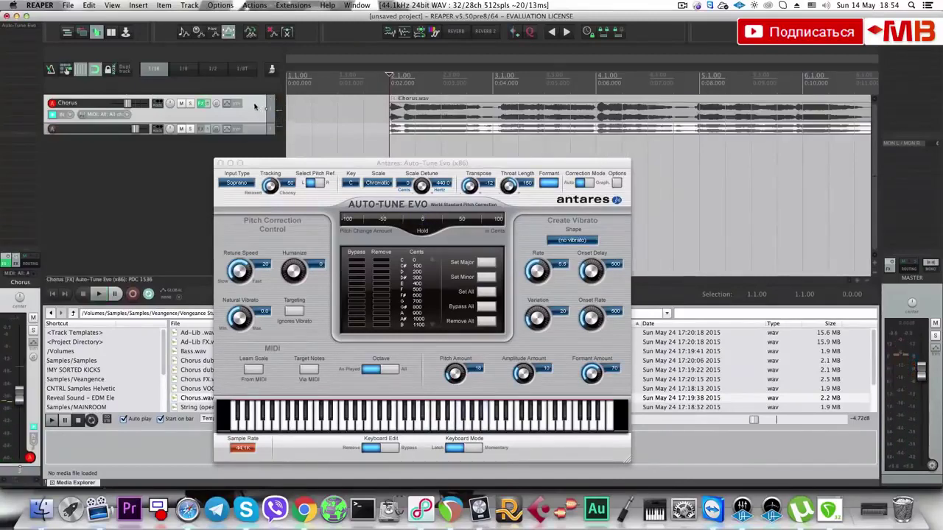
left_click(30, 36)
type("eade")
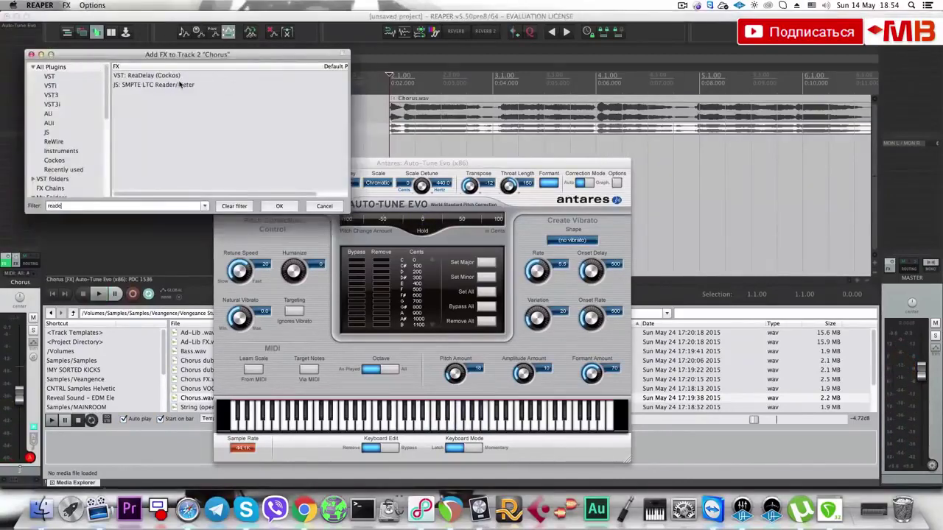
double_click(167, 76)
left_click(88, 43)
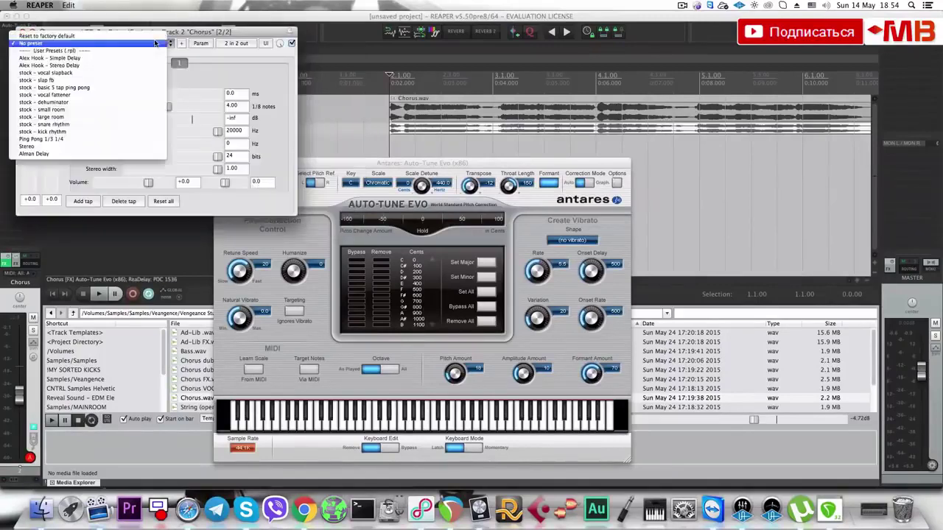
left_click(104, 146)
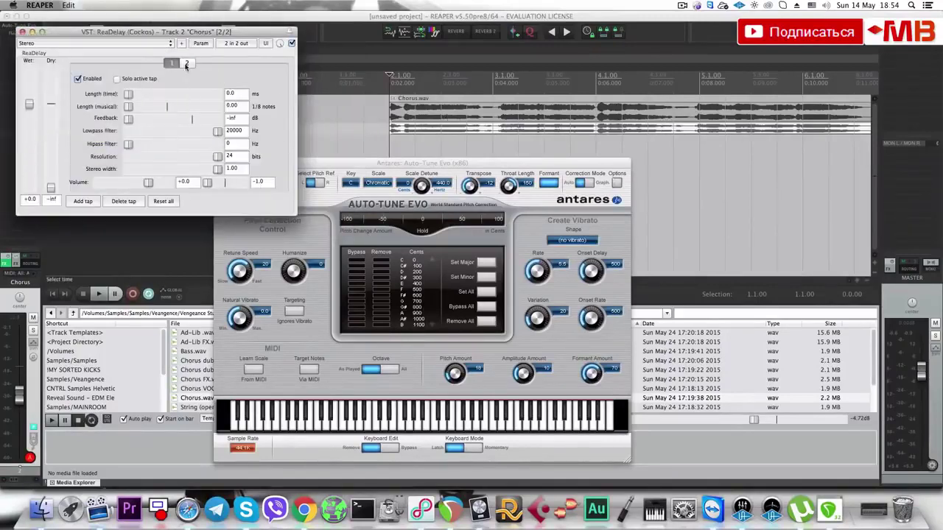
Play the layered vocals with the stereo delay, and close the ReaDelay and Auto-Tune Evo windows.
key("space")
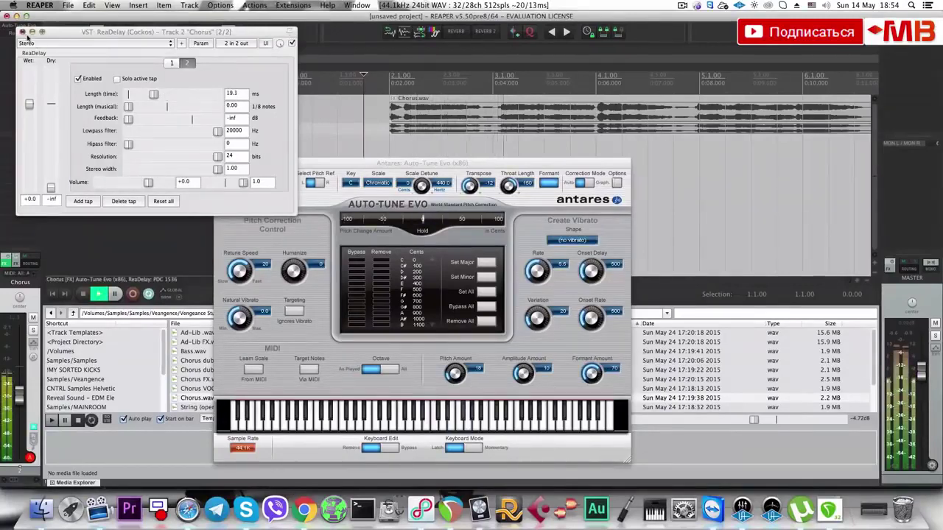
left_click(23, 31)
left_click(220, 163)
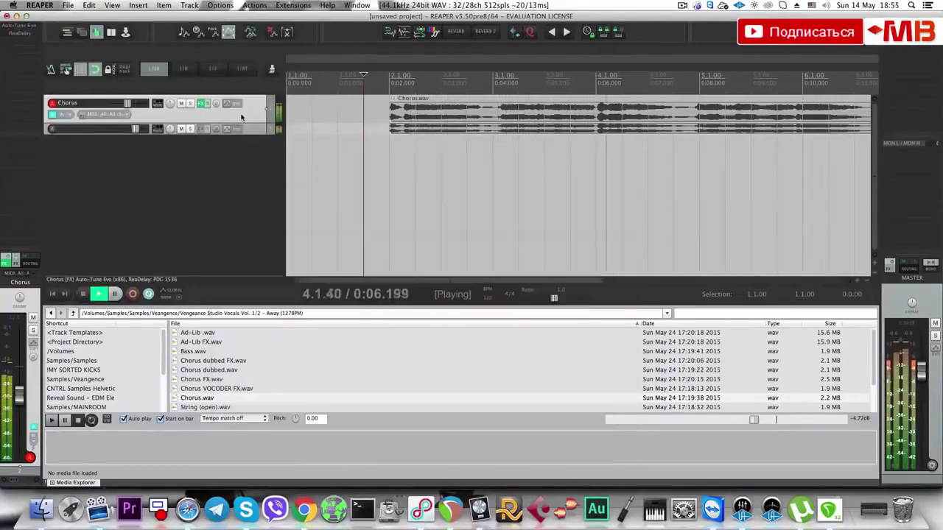
key("space")
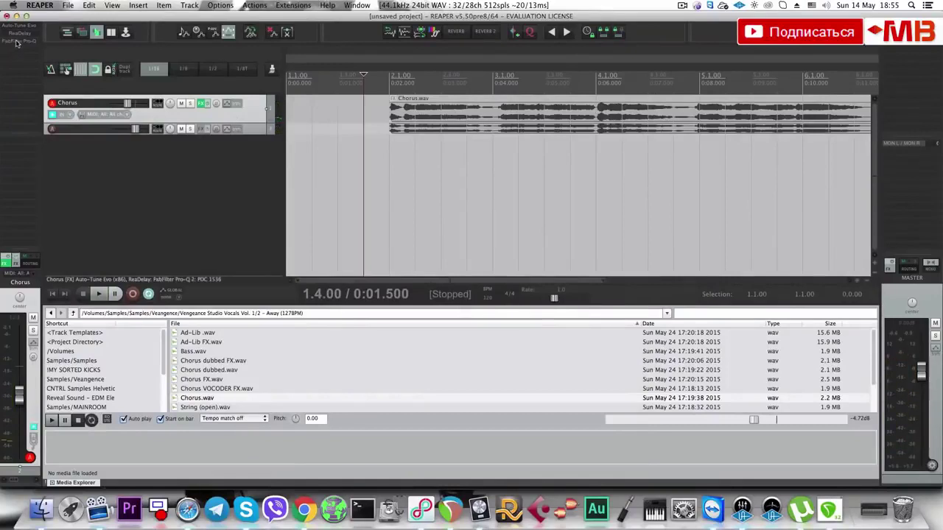
Shape the Auto-Tuned Chorus track in FabFilter Pro-Q 2 with a high-frequency cut, a bell cut near 2.8 kHz and a low-frequency cut.
left_click(13, 41)
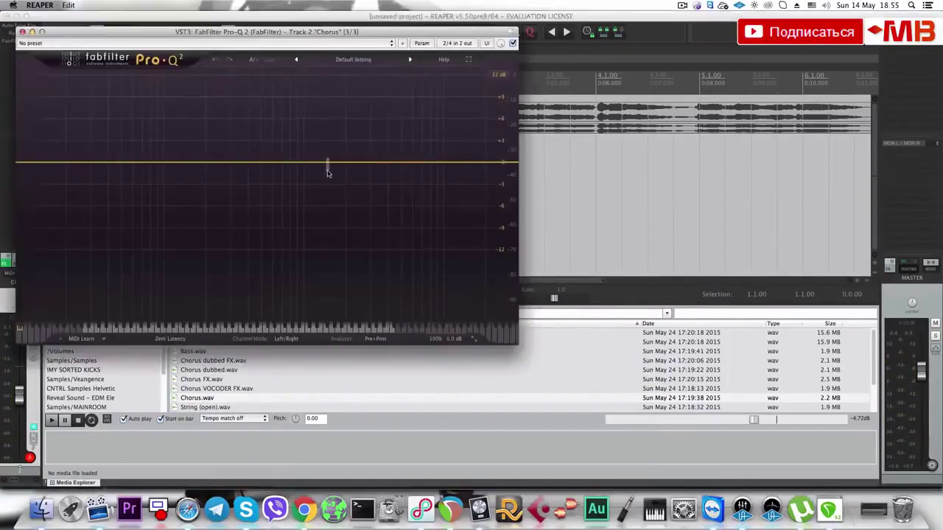
left_click_drag(368, 163, 385, 200)
left_click_drag(446, 165, 366, 216)
key("space")
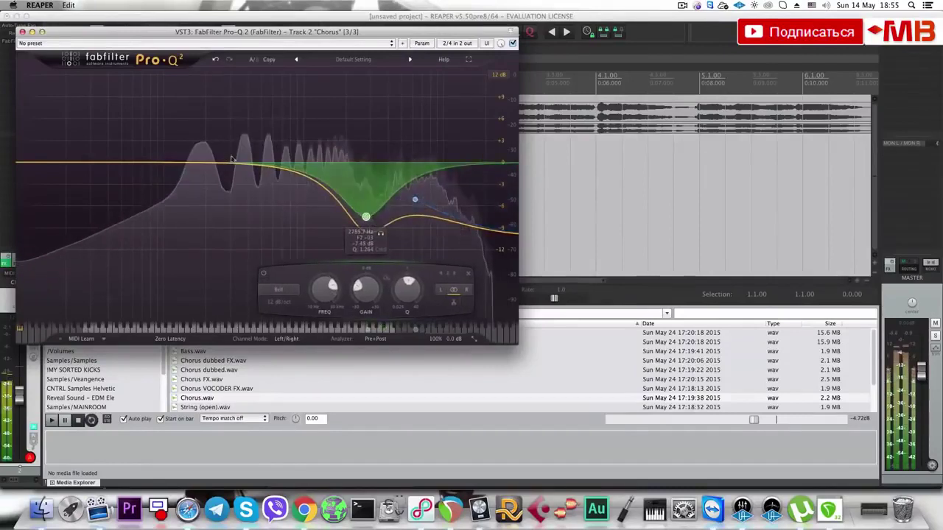
left_click_drag(195, 162, 199, 191)
left_click(22, 32)
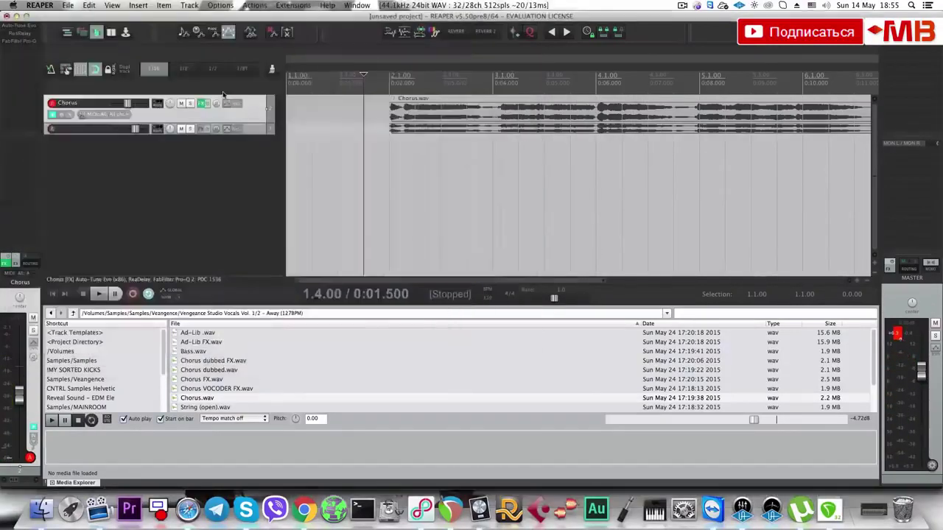
Play the layered vocals once more and delete both Chorus tracks.
scroll(424, 162, "down", 4)
key("space")
left_click(442, 115)
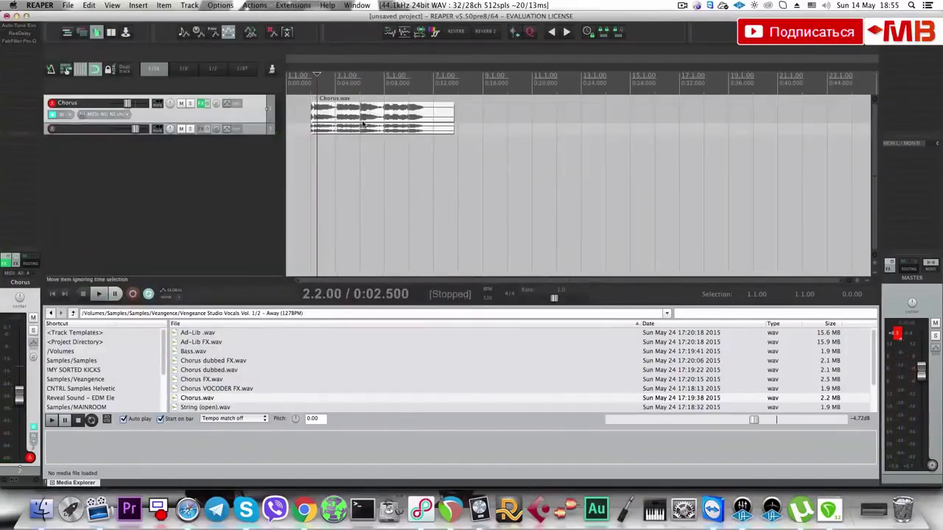
left_click(260, 130, "shift")
key("Delete")
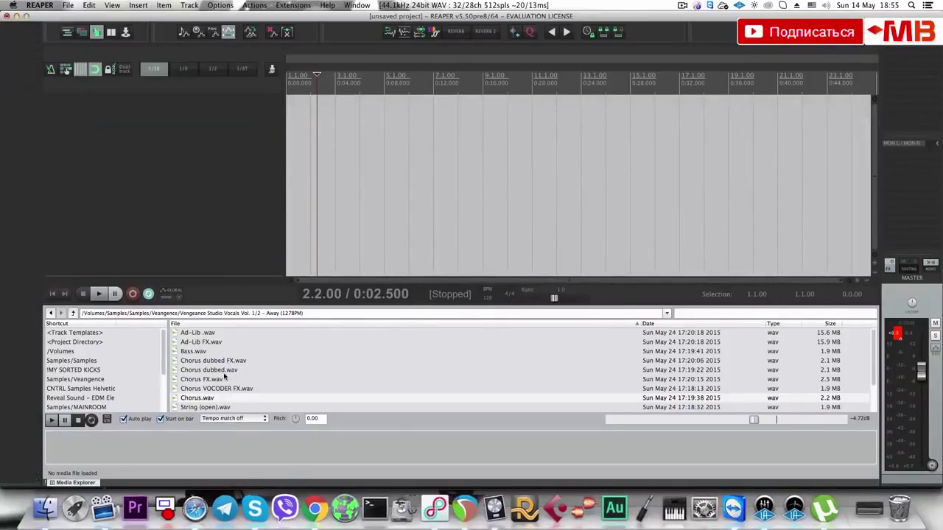
Insert Chorus.wav on a new track starting at bar 2 and play the unprocessed vocal.
left_click_drag(210, 398, 331, 118)
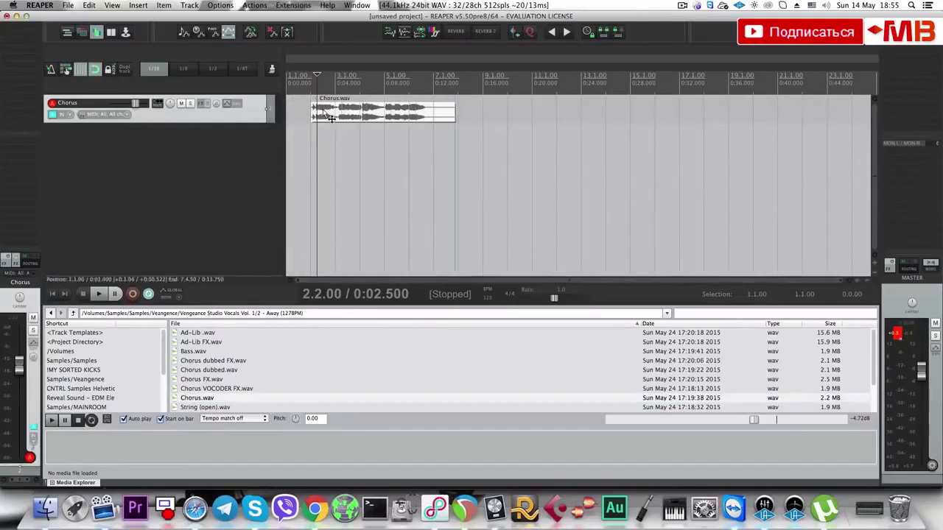
key("space")
key("space")
Add ReaPitch to the Chorus track, set Shift (full range) to 12 semitones and listen to the raised vocal.
left_click(200, 104)
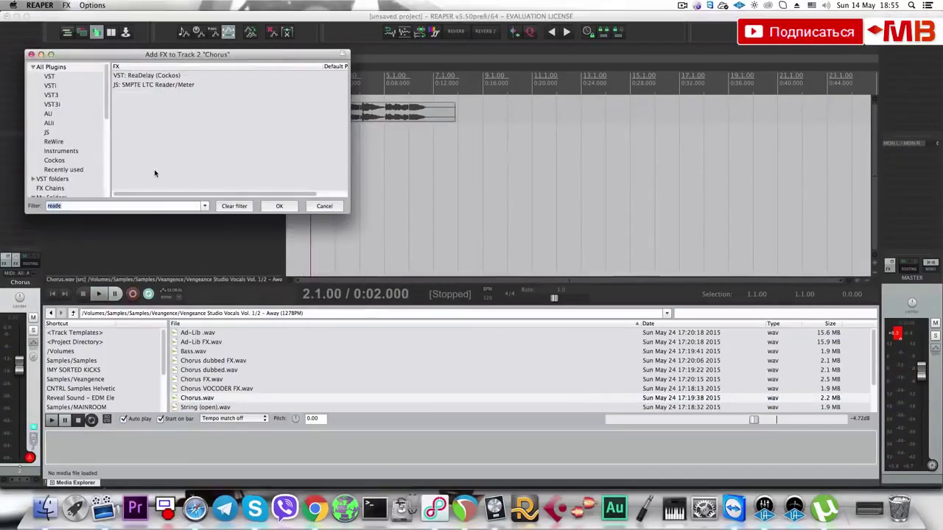
type("Reapitch")
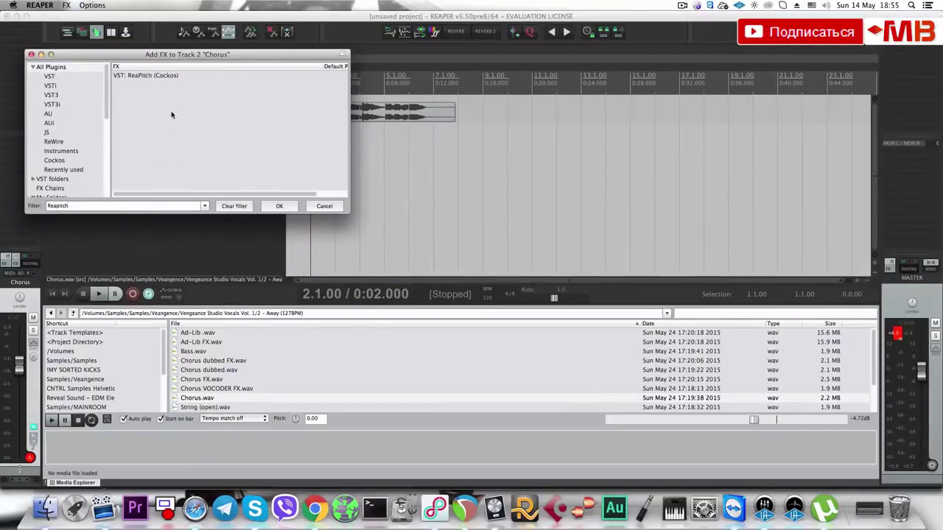
left_click(154, 76)
left_click(279, 207)
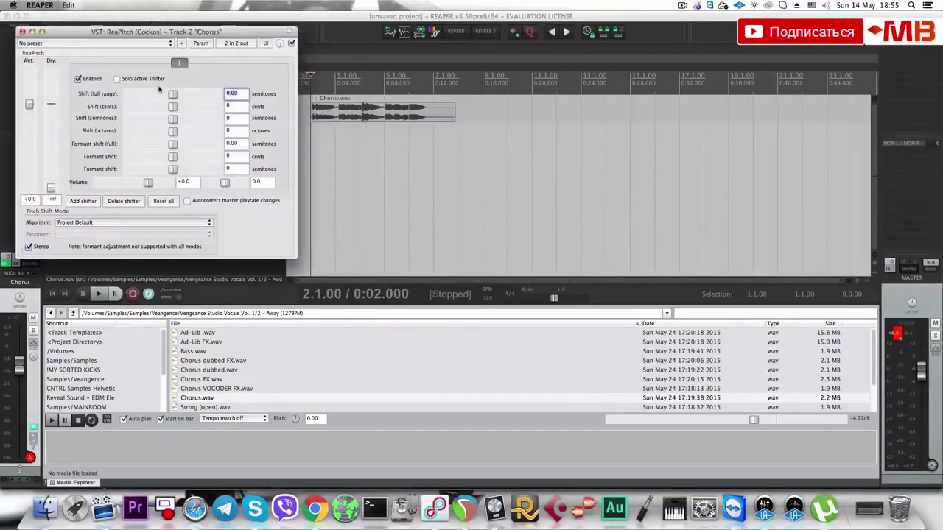
type("12")
key("Return")
key("space")
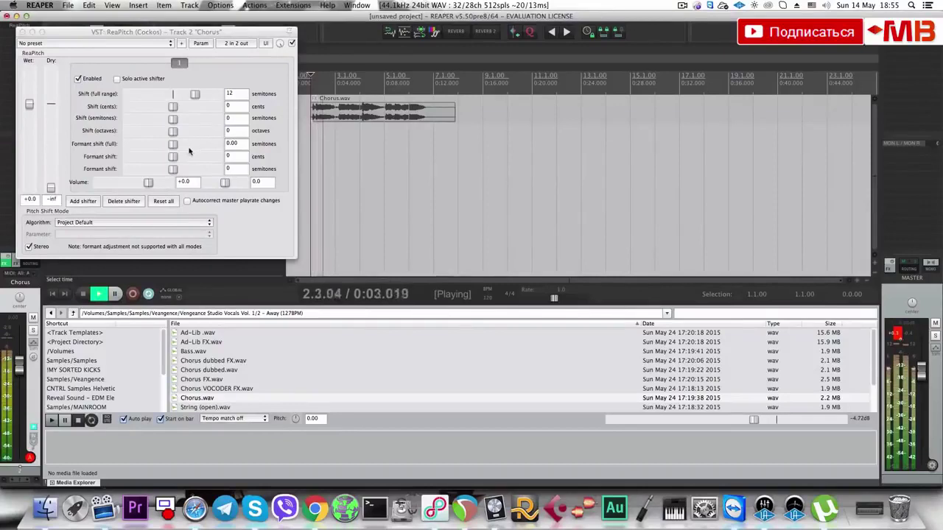
key("space")
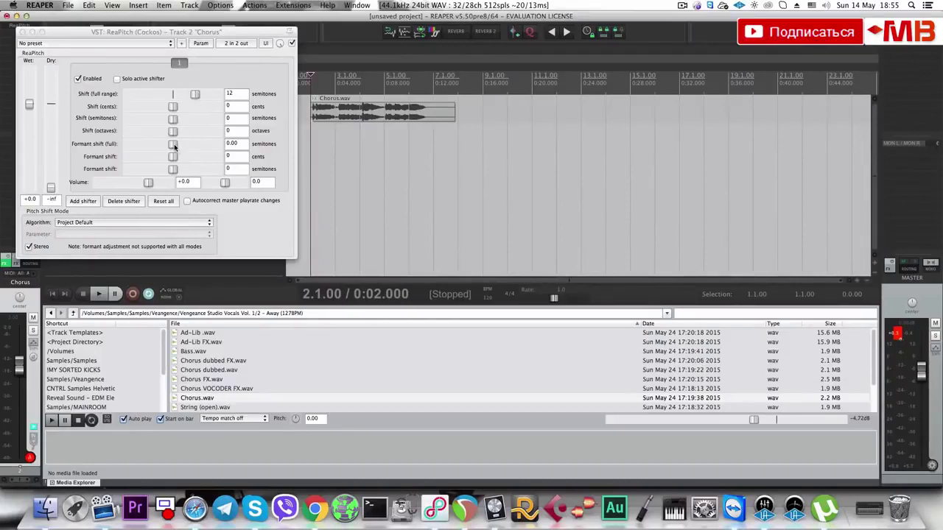
Switch ReaPitch to the élastique 3.1.4 Pro algorithm and lower Formant shift (full) to -11.90 semitones while listening.
key("space")
left_click_drag(174, 146, 162, 146)
key("space")
left_click(113, 222)
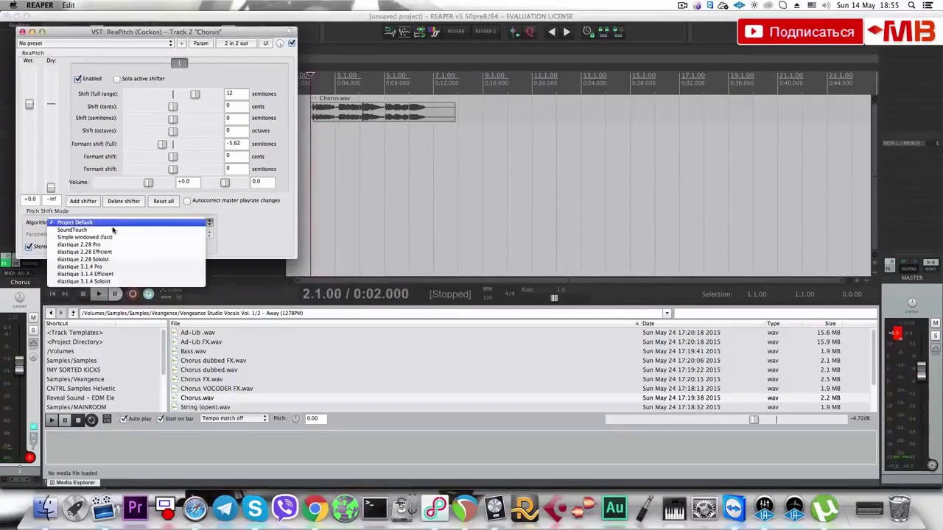
left_click(81, 267)
key("space")
left_click_drag(162, 145, 153, 147)
key("space")
Reduce ReaPitch's overall wet mix and play the pitched vocal blended with the dry signal.
left_click_drag(280, 43, 281, 53)
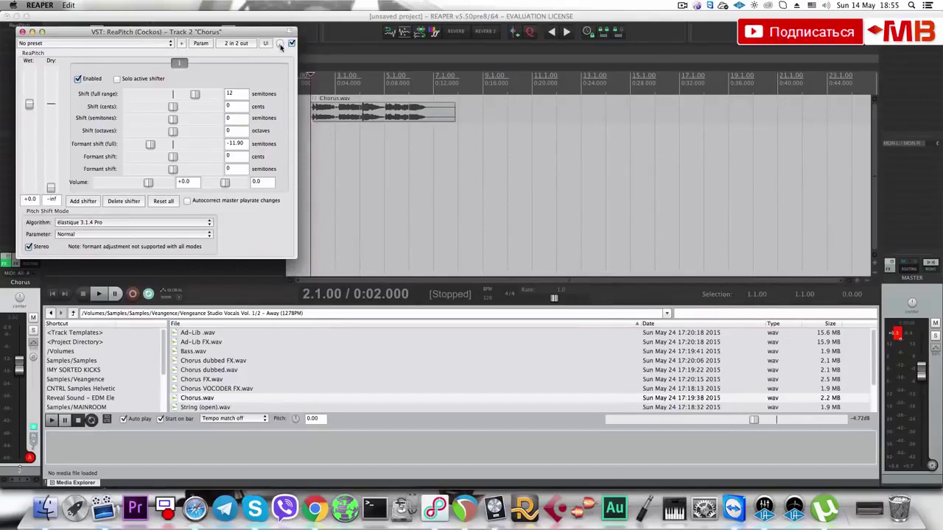
key("space")
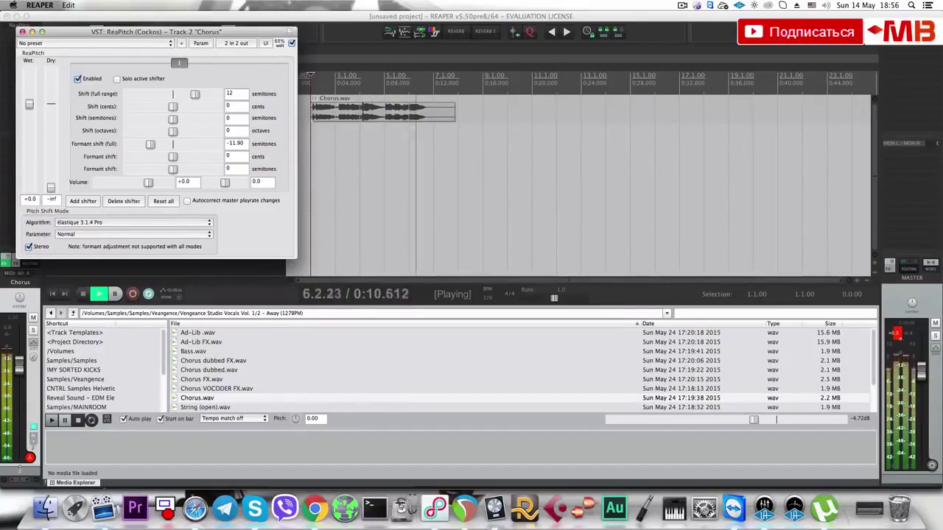
key("space")
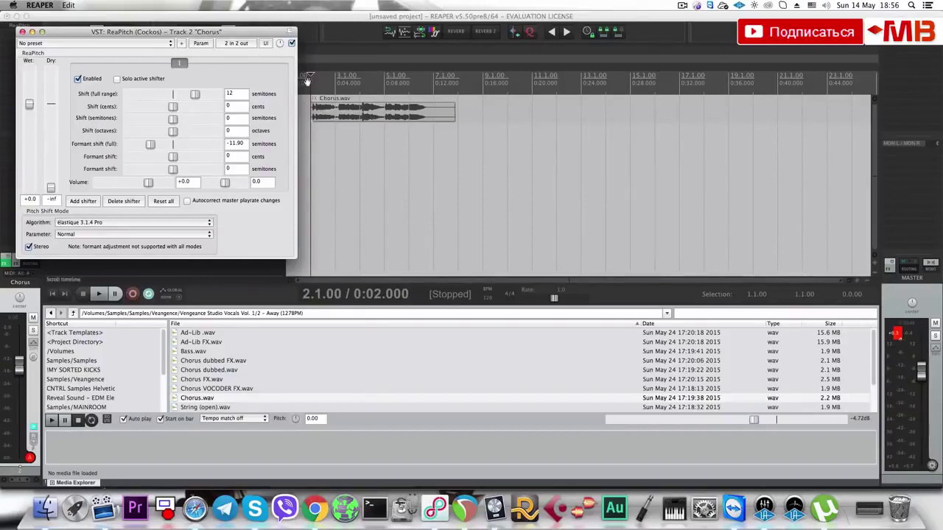
Close the ReaPitch window and remove the effect from the Chorus track.
key("Escape")
left_click(212, 124)
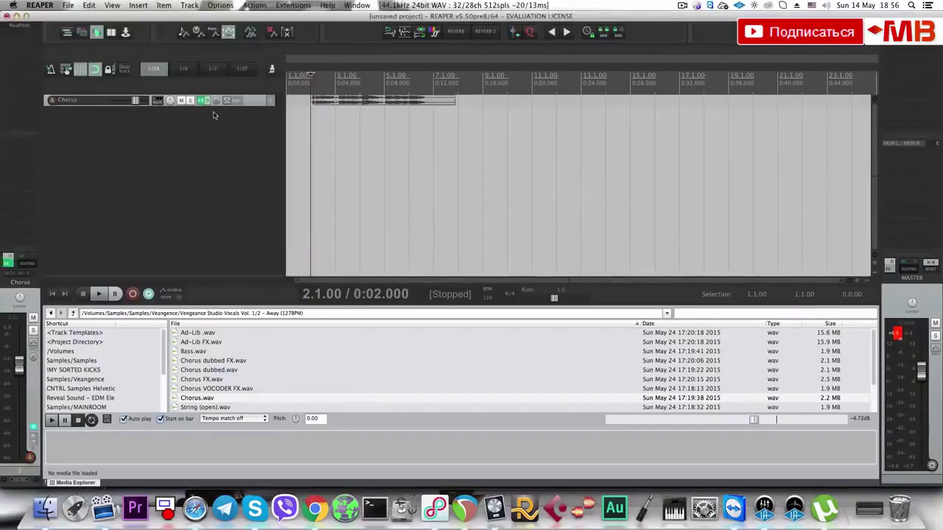
left_click(257, 107)
left_click(28, 27, "alt")
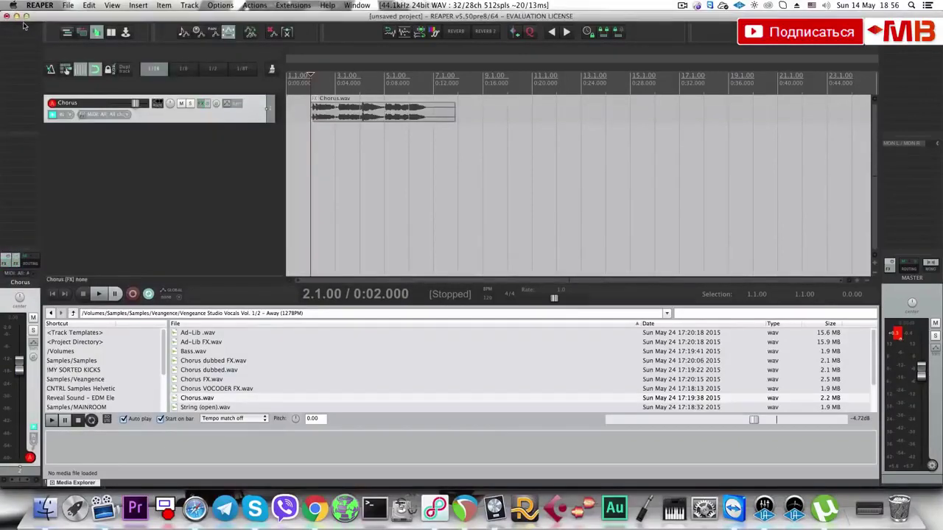
Add the VST version of iZotope Stutter Edit to the Chorus track, move its window below the clip and decline the Quick Start Guide.
left_click(23, 25)
type("Stutt")
left_click(228, 85)
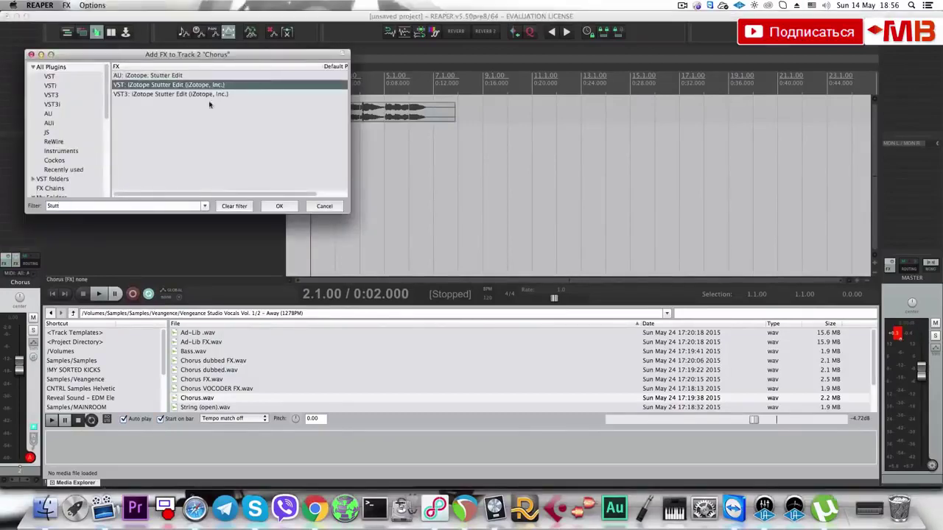
left_click(279, 208)
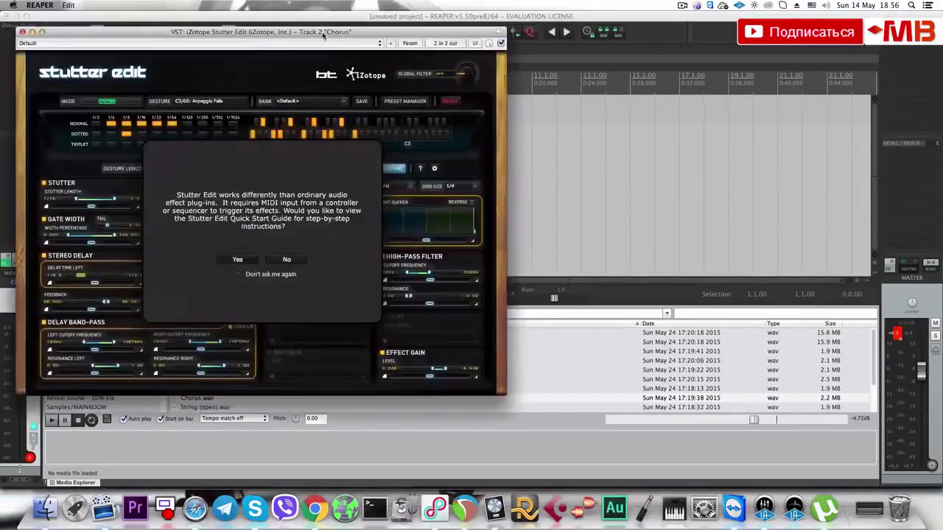
left_click_drag(322, 34, 688, 128)
left_click(651, 352)
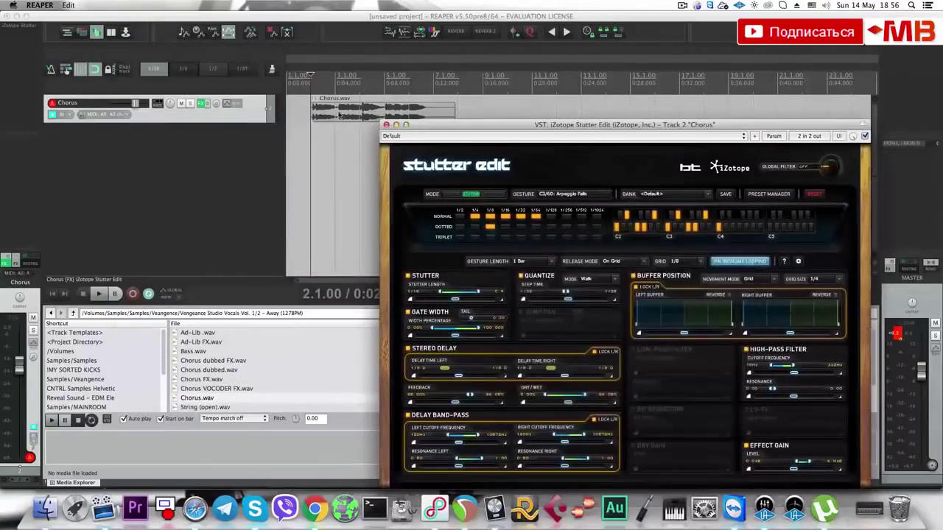
Move the Chorus.wav clip to the start of the project and browse Stutter Edit's bank list without changing the bank.
left_click_drag(339, 115, 262, 118)
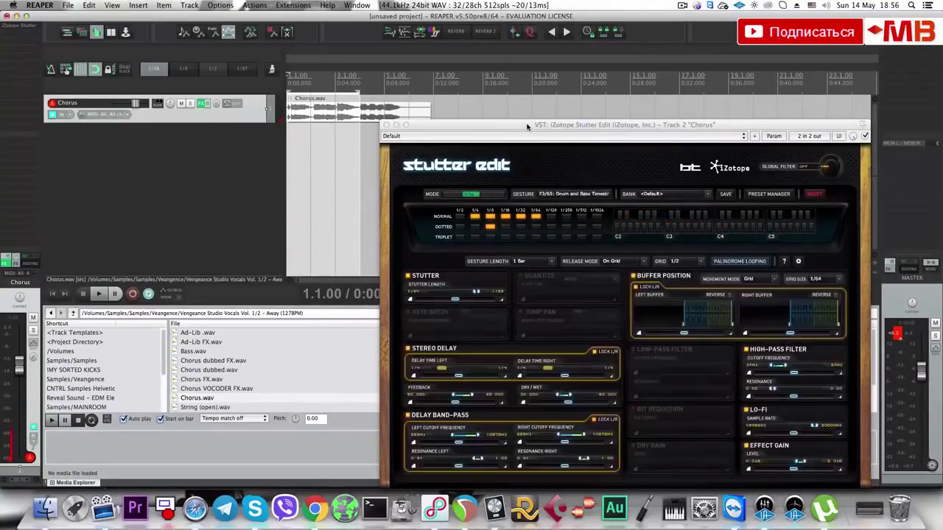
left_click(654, 195)
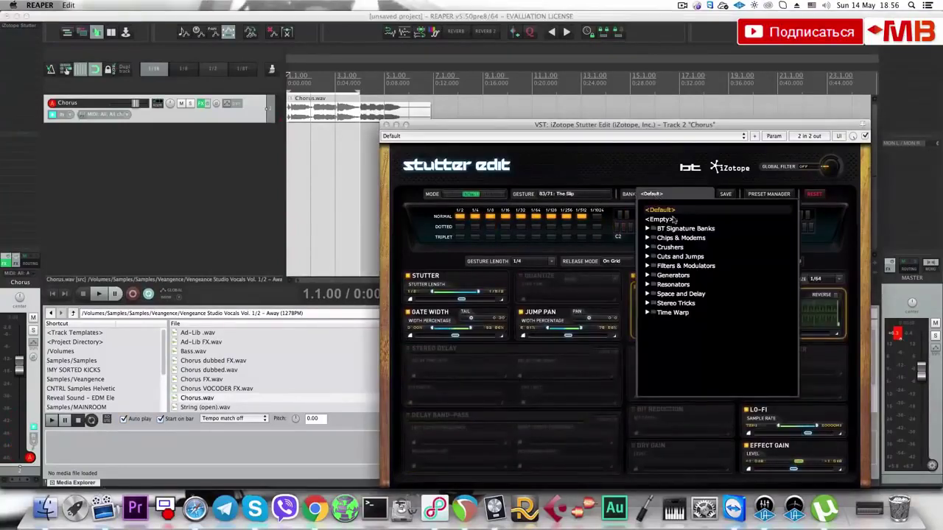
left_click(529, 345)
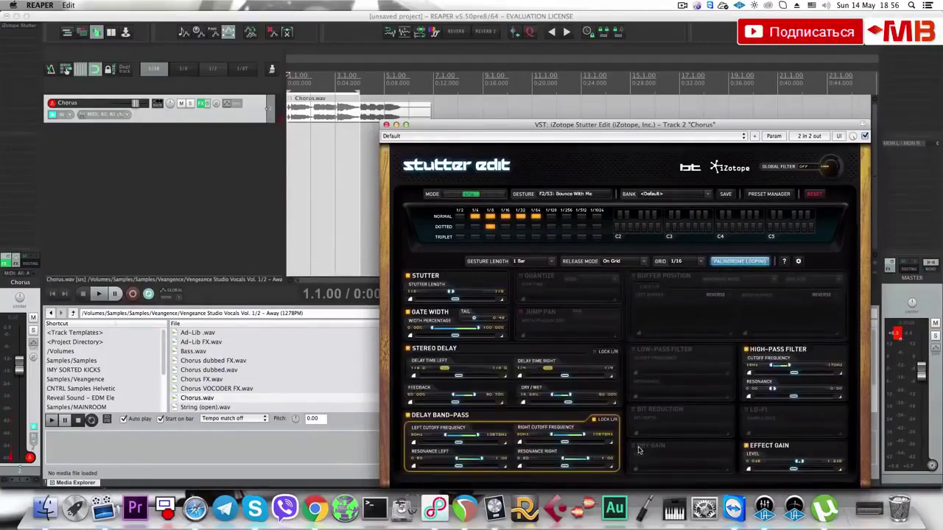
Enable Dry Gain for the Bounce With Me gesture and toggle its Quantize and Jump Pan modules on and off.
left_click(633, 446)
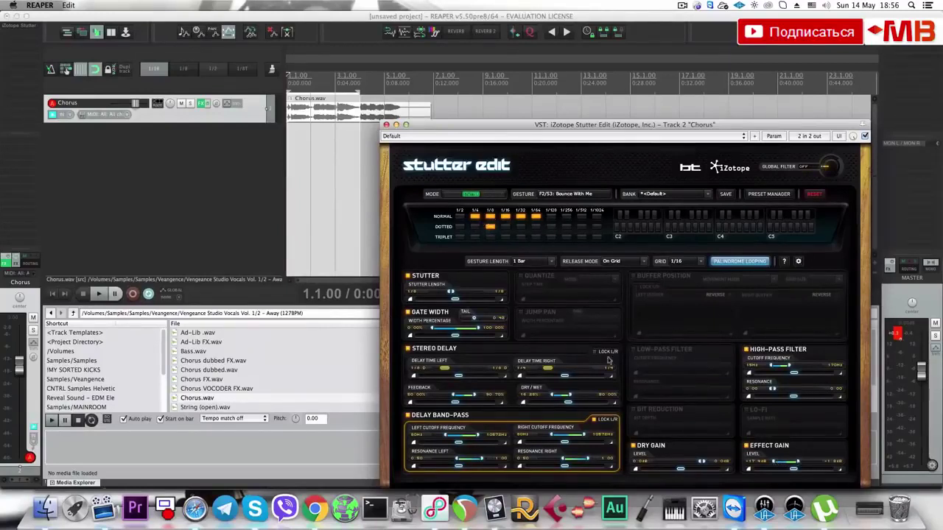
left_click(521, 275)
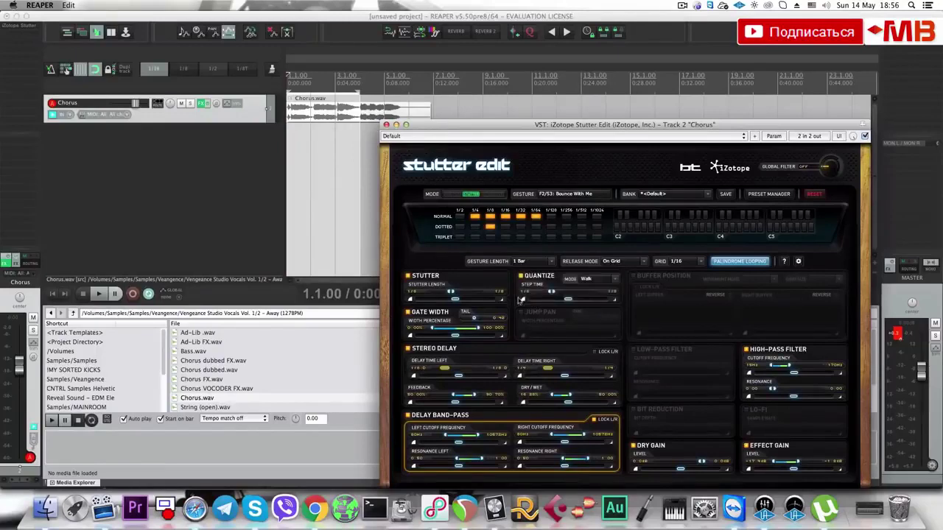
left_click(521, 312)
left_click(522, 275)
left_click(521, 313)
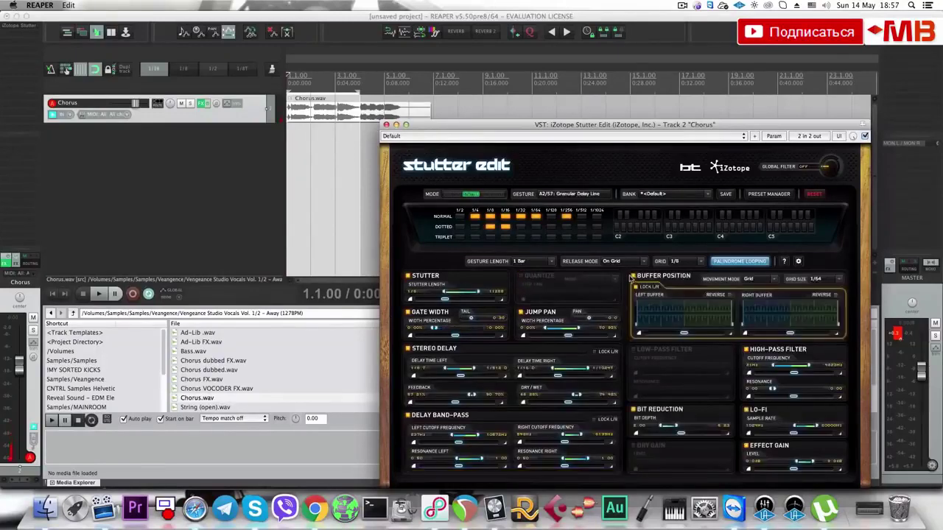
Load the PanScatter [Devine] bank from Stereo Tricks, play the vocal through it and close the Stutter Edit window.
left_click(653, 194)
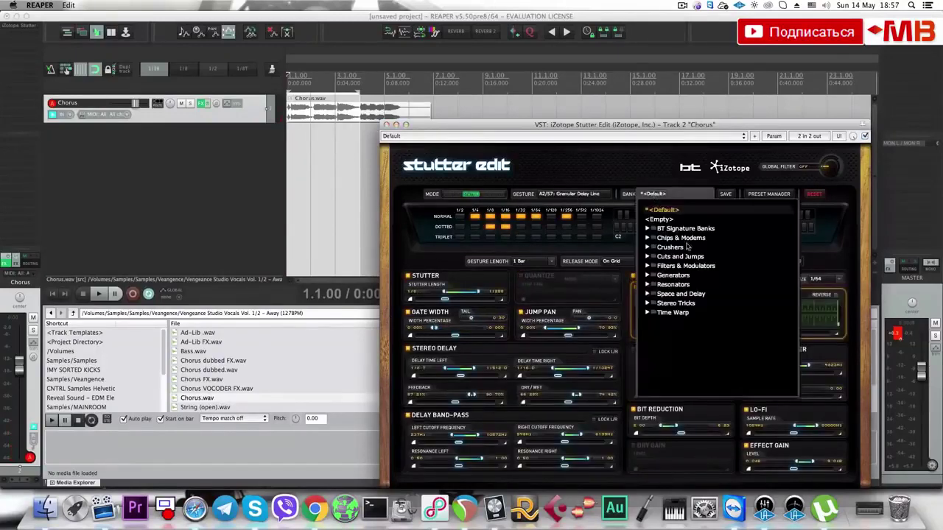
left_click(647, 303)
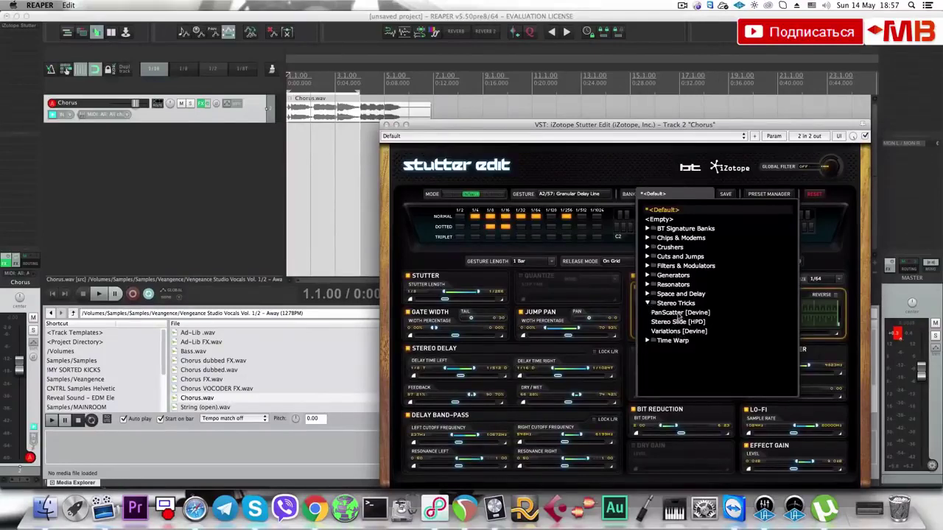
left_click(678, 314)
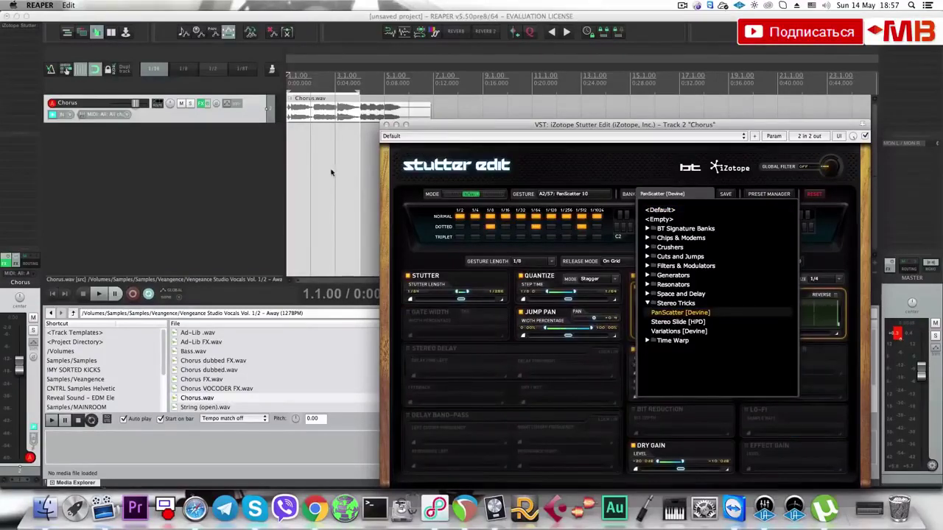
left_click(293, 155)
key("space")
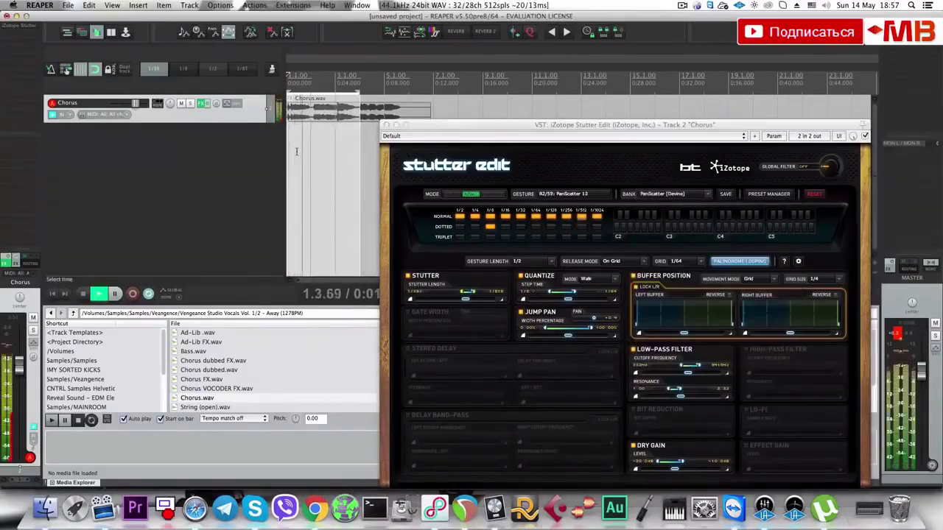
key("space")
left_click(387, 124)
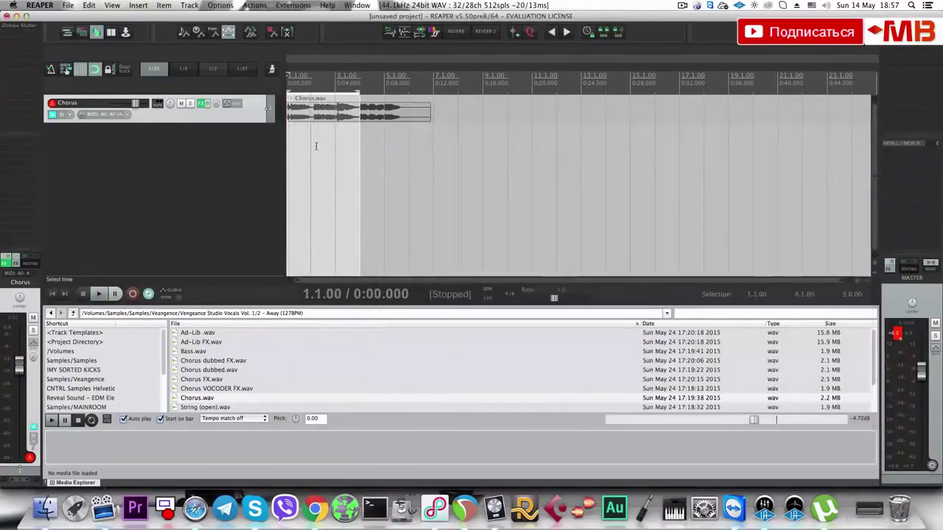
Move the short MIDI item to a new track, send that track to Chorus with audio set to None, and play it.
left_click_drag(302, 121, 301, 144)
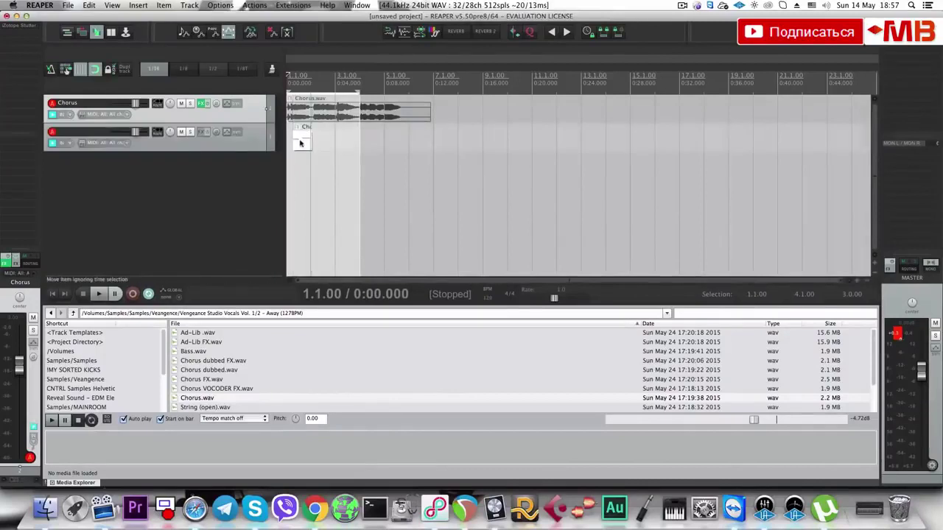
left_click_drag(255, 122, 255, 146)
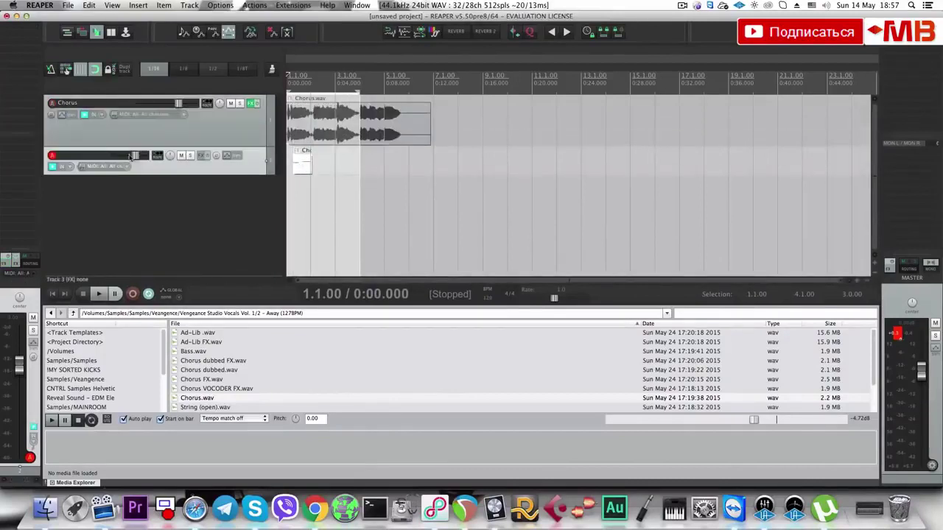
left_click_drag(163, 148, 209, 105)
left_click(248, 95)
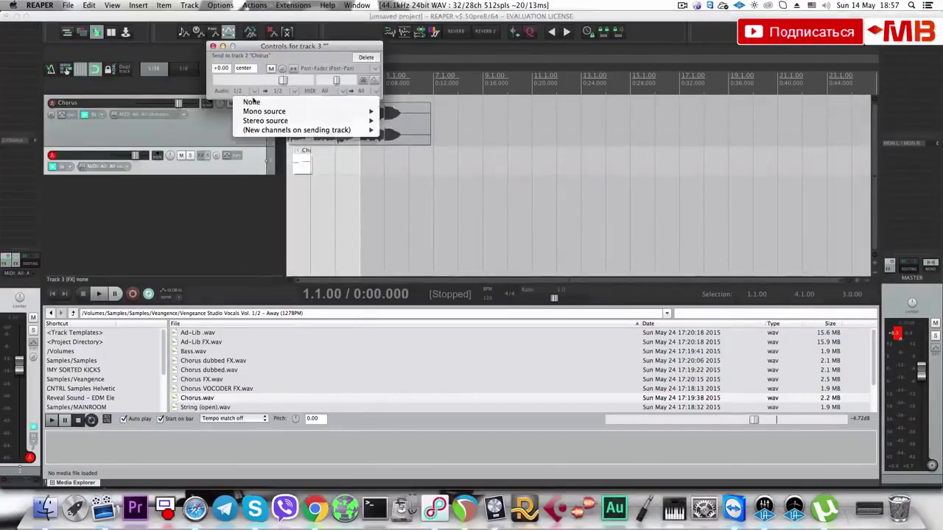
left_click(251, 102)
key("space")
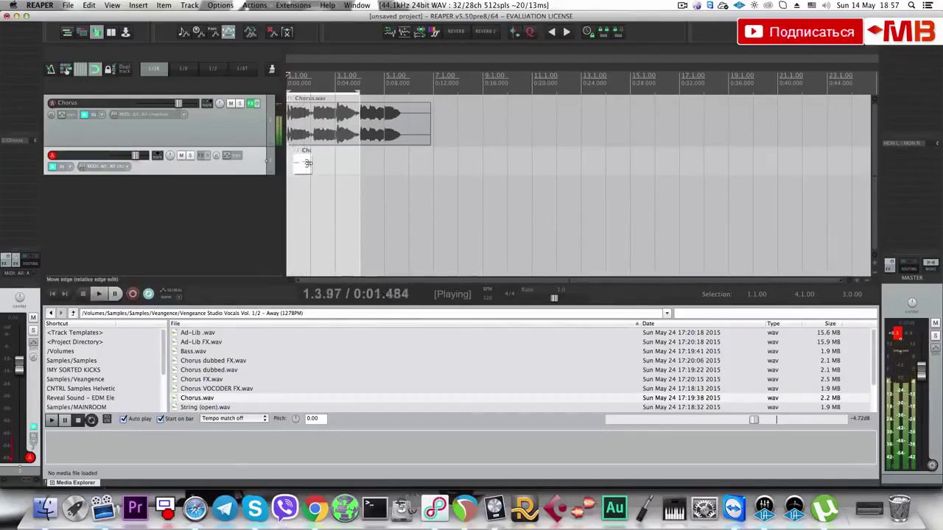
key("space")
Set the project tempo to 127 BPM and play the vocal against the grid.
left_click(319, 139)
scroll(320, 139, "up", 6)
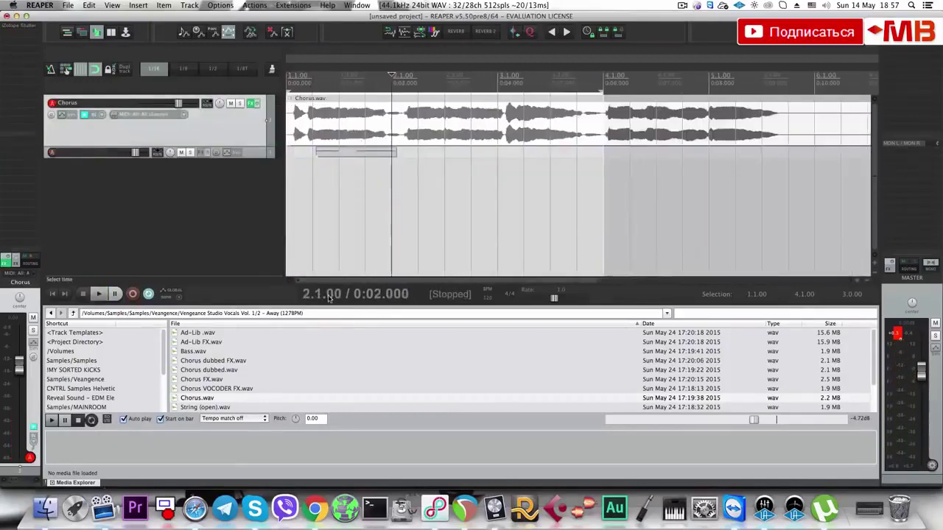
left_click(487, 297)
type("127")
key("Return")
key("space")
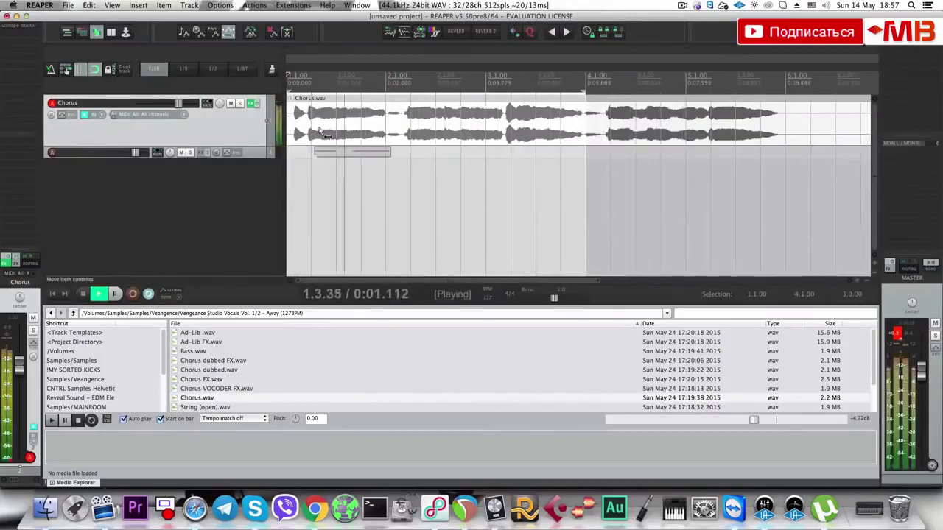
key("space")
Slip the Chorus clip's contents so the first sustained phrase starts at bar 2, and move the MIDI item to 2.3.00.
left_click_drag(310, 132, 421, 125)
left_click(336, 153)
left_click_drag(334, 169, 452, 166)
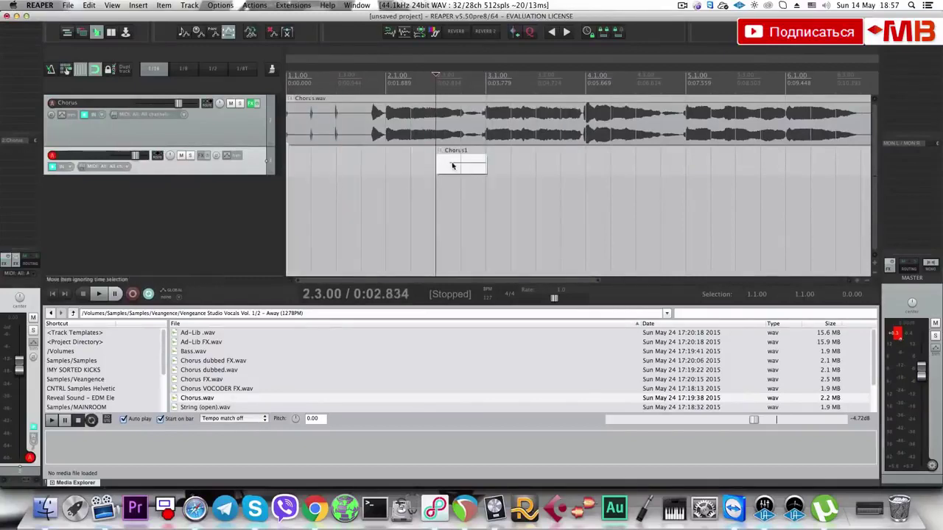
Glue the MIDI item across 2.1.00 to 3.1.00 and extend its note's start back to beat 2.3.
left_click_drag(378, 162, 472, 182)
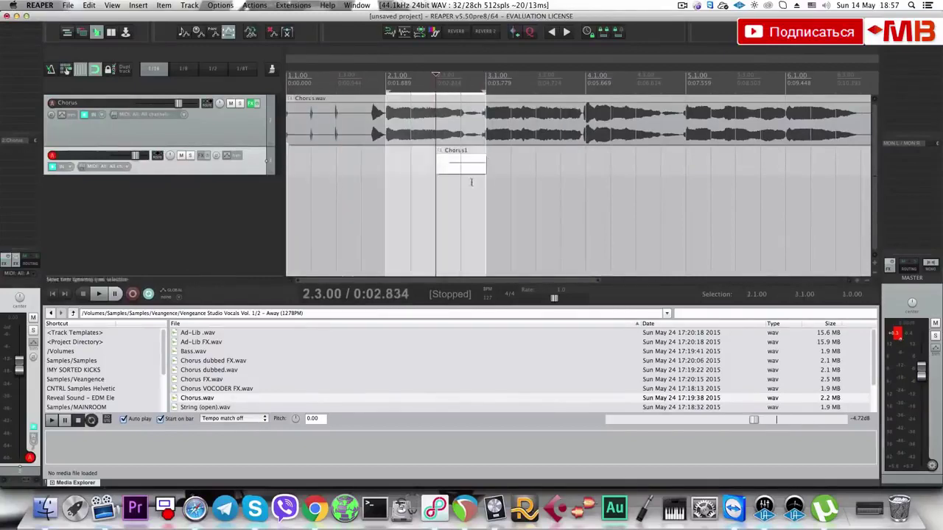
key("shift+super+g")
double_click(442, 171)
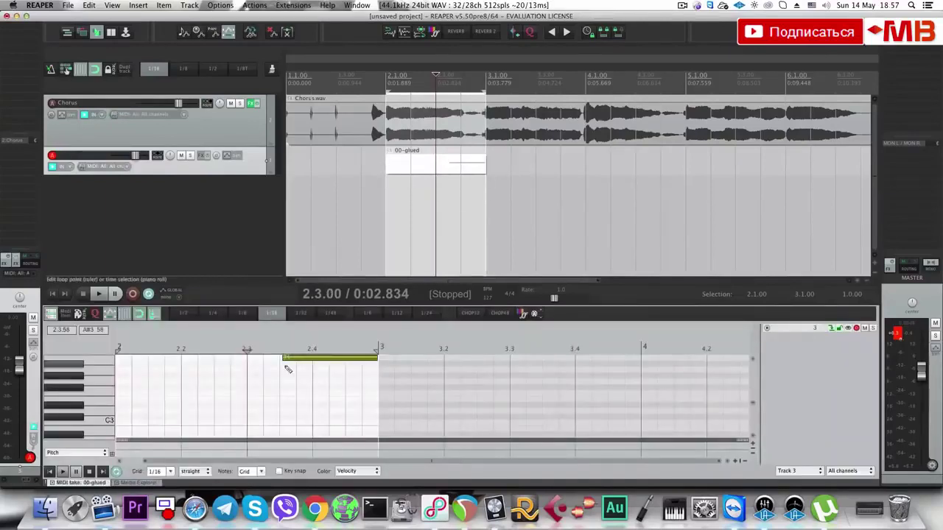
left_click_drag(280, 359, 248, 359)
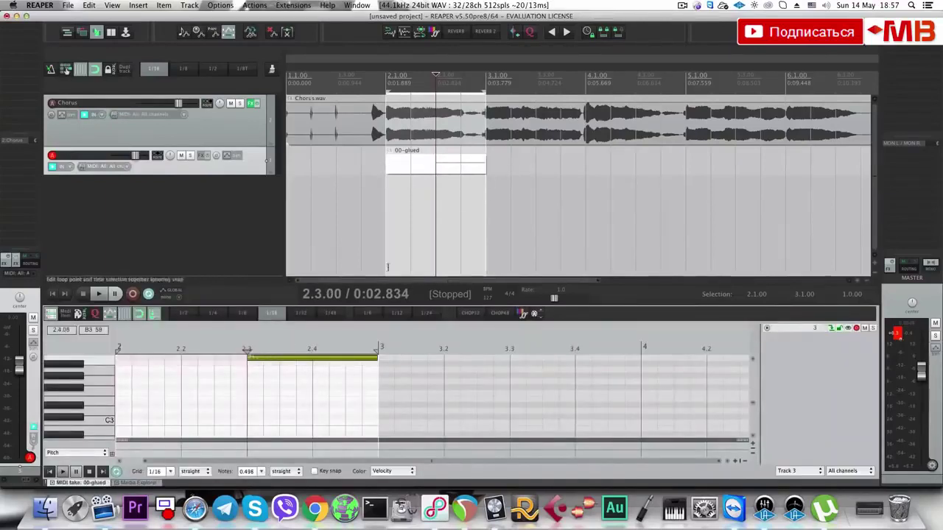
Raise the MIDI note to C4 and shorten it to start at beat 2.4 while auditioning the stutter.
scroll(335, 384, "up", 3)
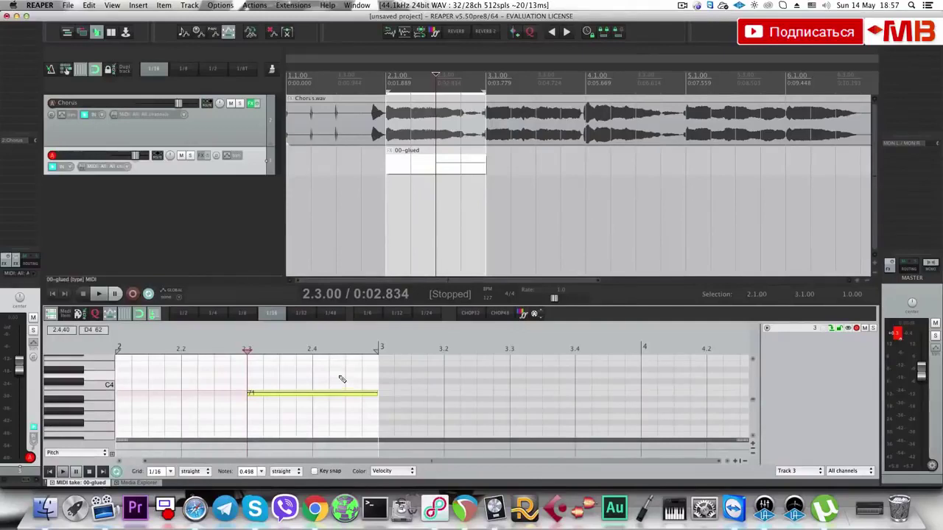
key("space")
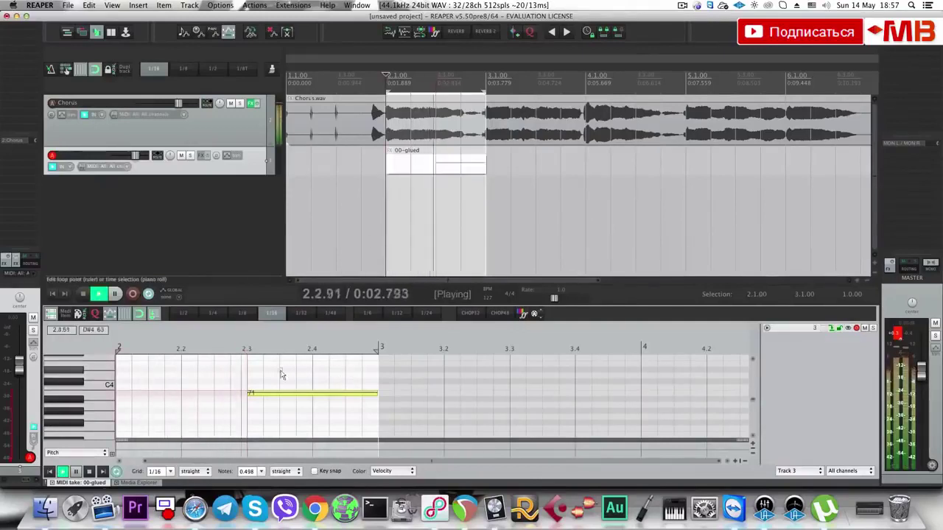
left_click_drag(351, 395, 351, 391)
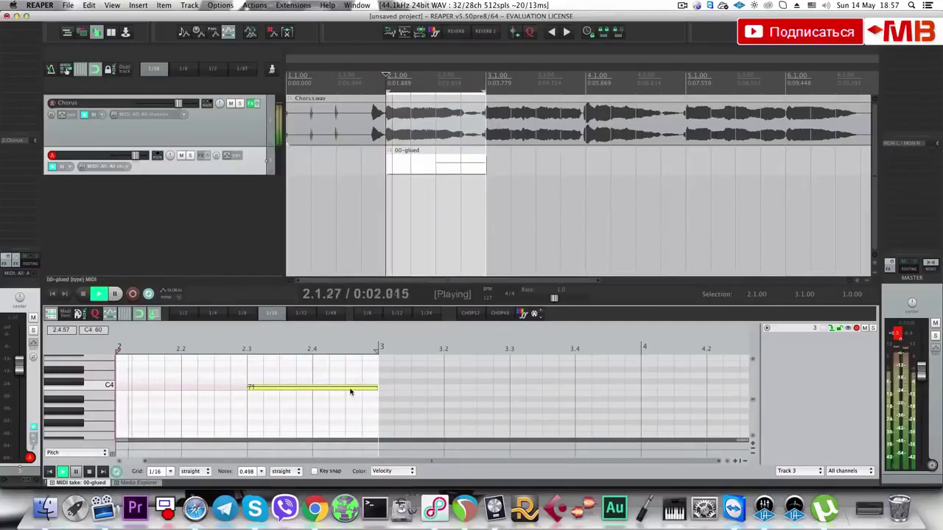
key("space")
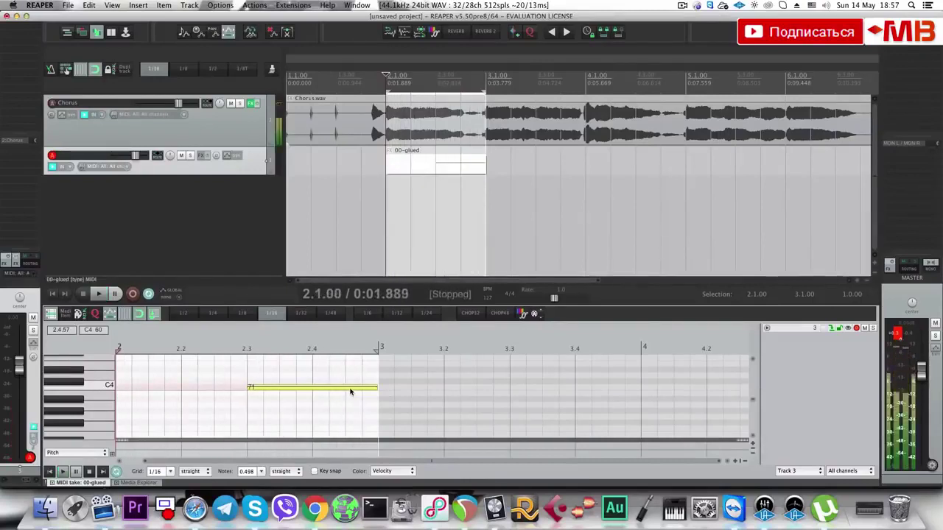
left_click_drag(249, 388, 317, 389)
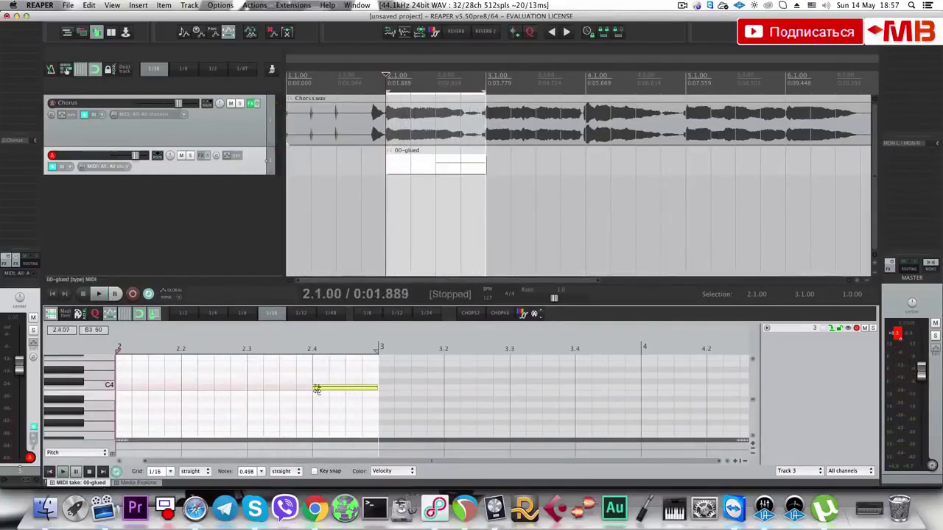
key("space")
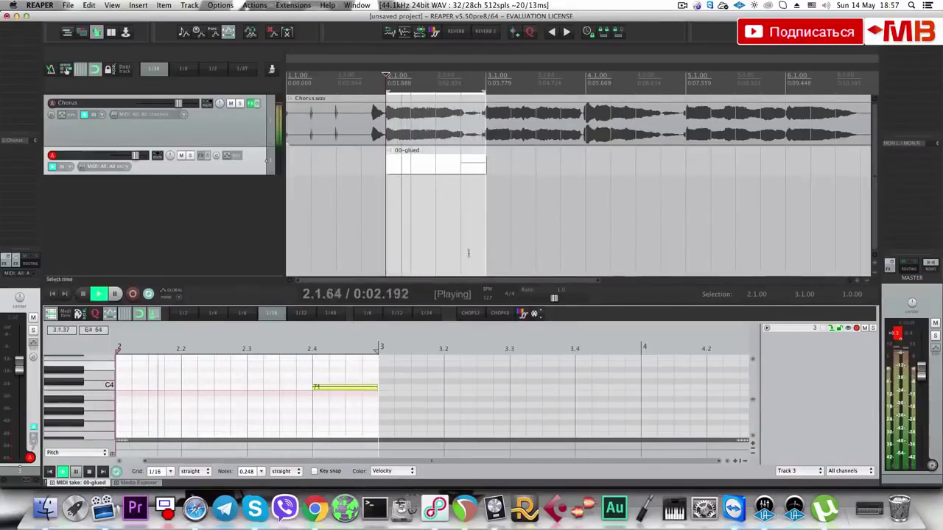
left_click(436, 221)
key("space")
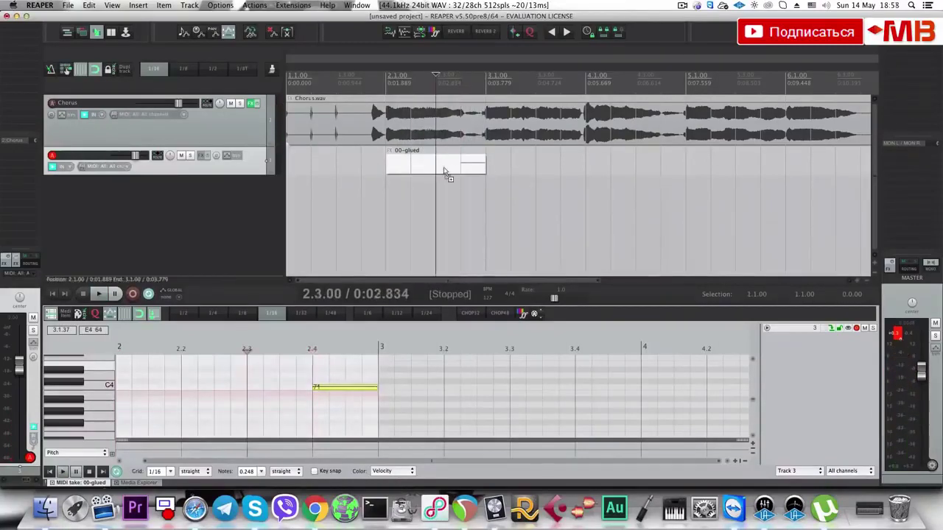
Copy the glued MIDI item to bar 4, open the copy for editing and play the 4.1.00 to 5.1.00 selection.
left_click_drag(444, 172, 692, 187)
left_click_drag(592, 186, 673, 179)
key("space")
double_click(621, 163)
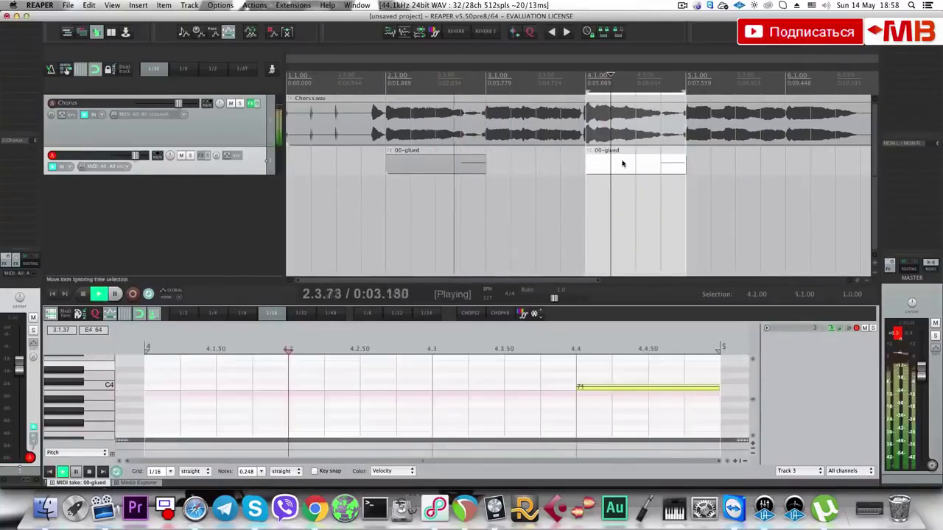
key("space")
left_click(593, 173)
key("space")
Raise the copied item's note to D#4, auditioning the Stutter Edit gestures along the way.
scroll(461, 367, "down", 3)
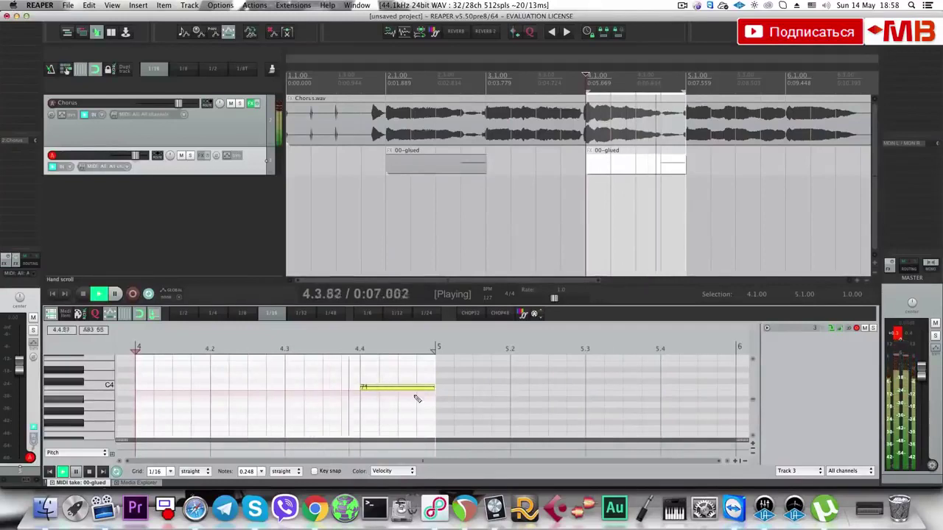
key("space")
key("space")
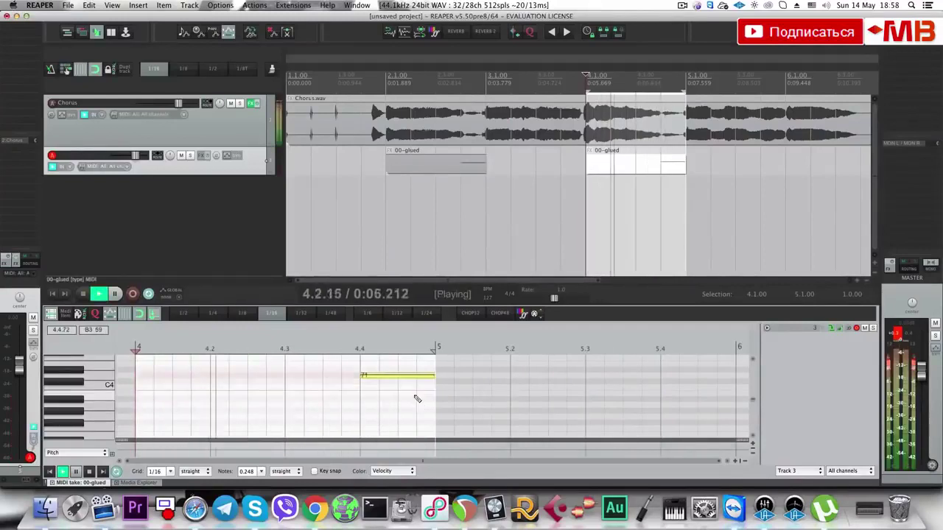
key("Up")
key("space")
key("space")
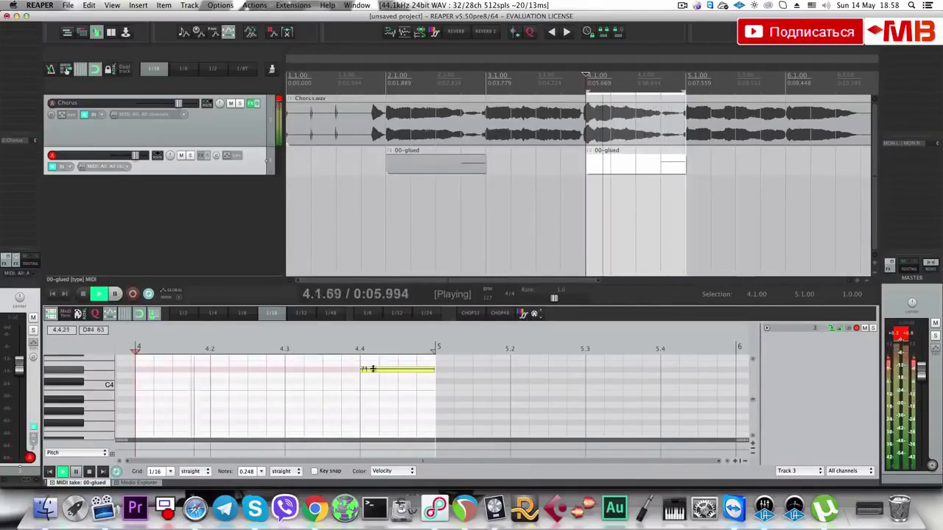
key("space")
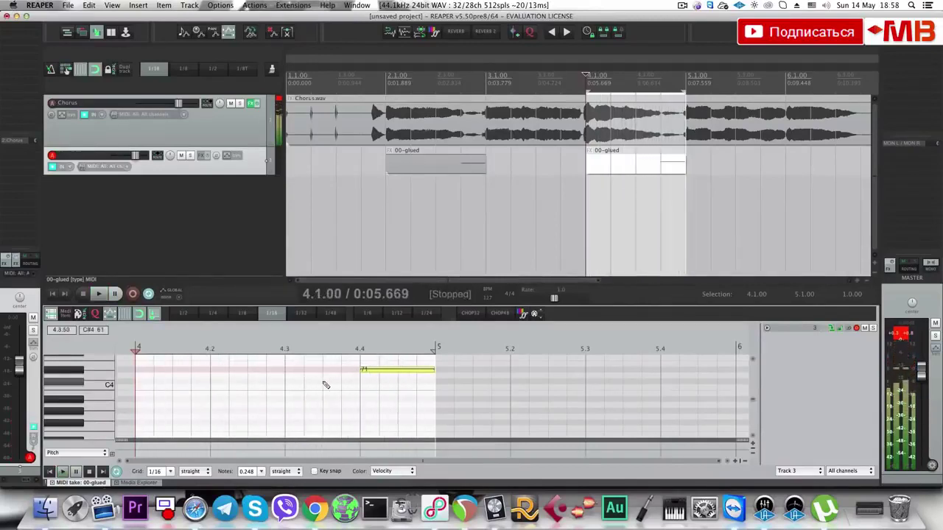
Add a 1/8 C#4 note at 4.3.50 just before the D#4 note, and dismiss the ReaConsole window.
left_click(325, 382)
key("c")
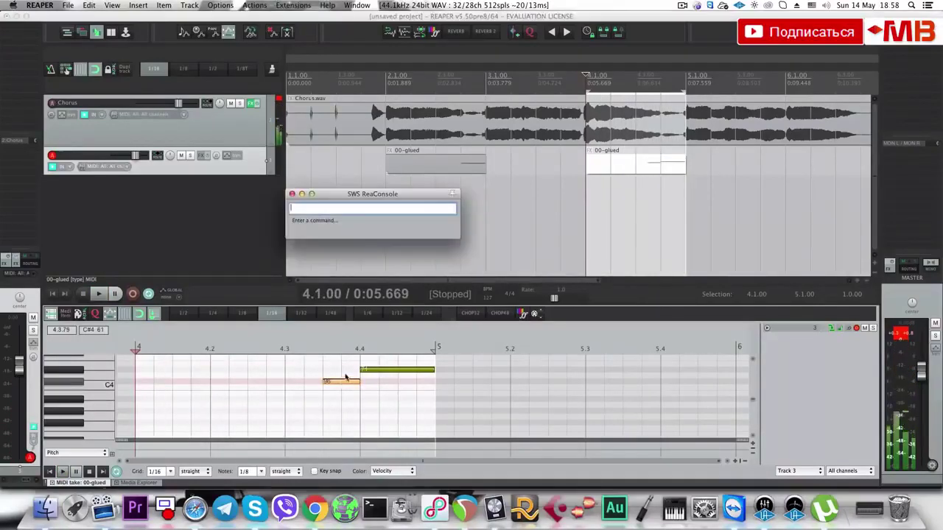
key("Escape")
scroll(466, 171, "down", 3)
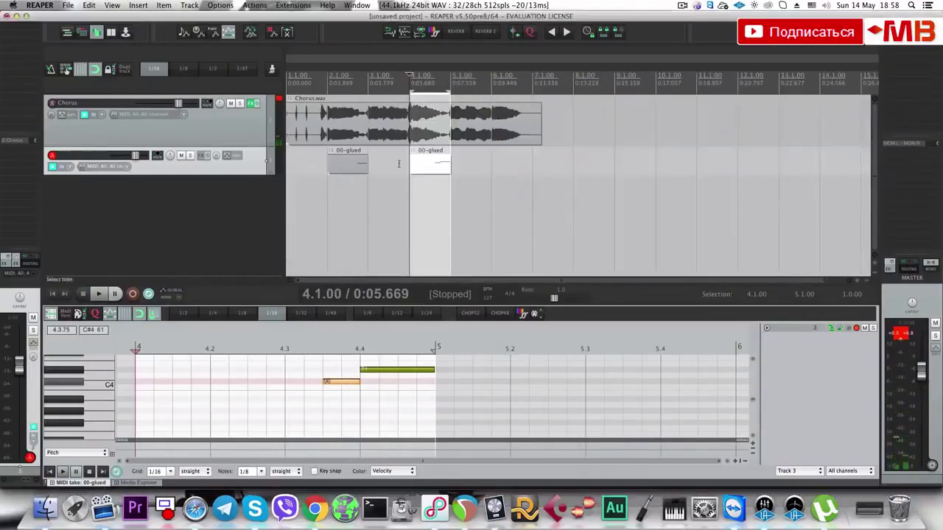
Set the time selection to 1.1.00–7.1.00 and add the VST Effectrix (Sugar Bytes) plug-in to the Chorus track.
left_click_drag(550, 177, 364, 181)
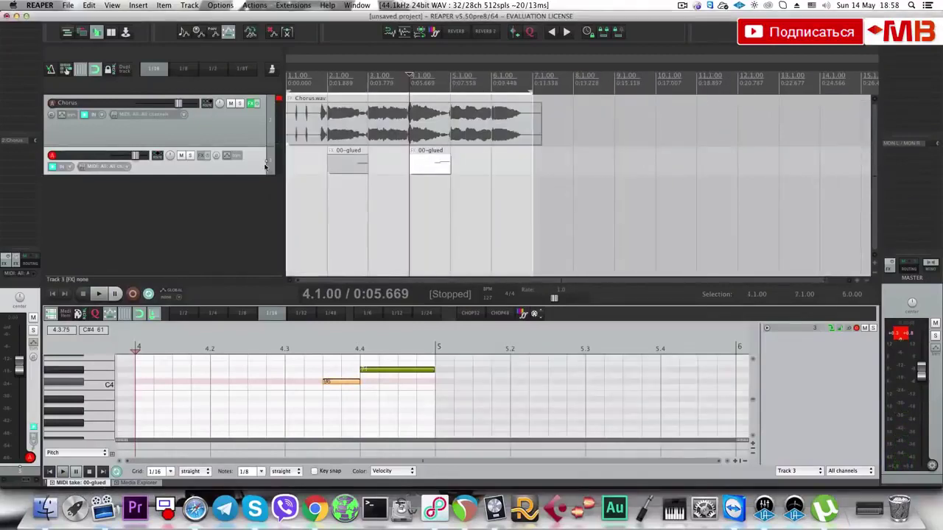
left_click(237, 118)
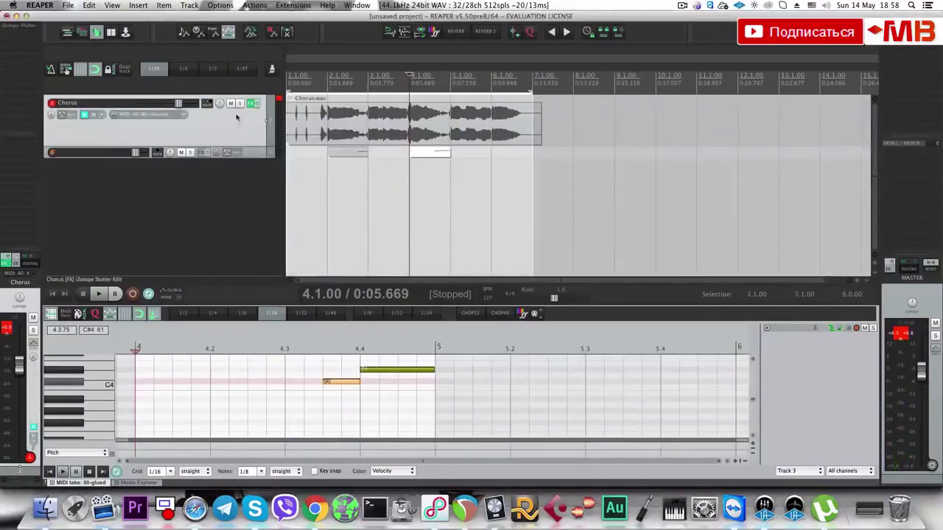
left_click(32, 35)
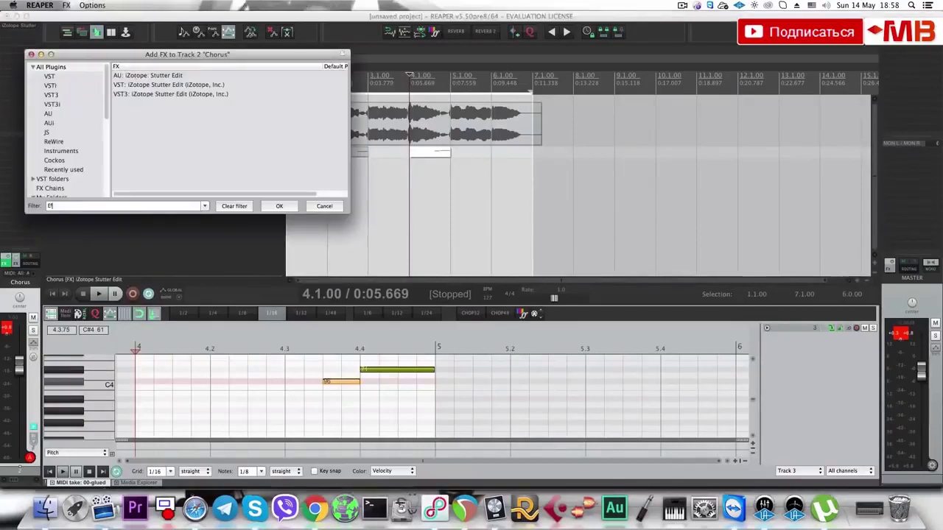
type("Effectr")
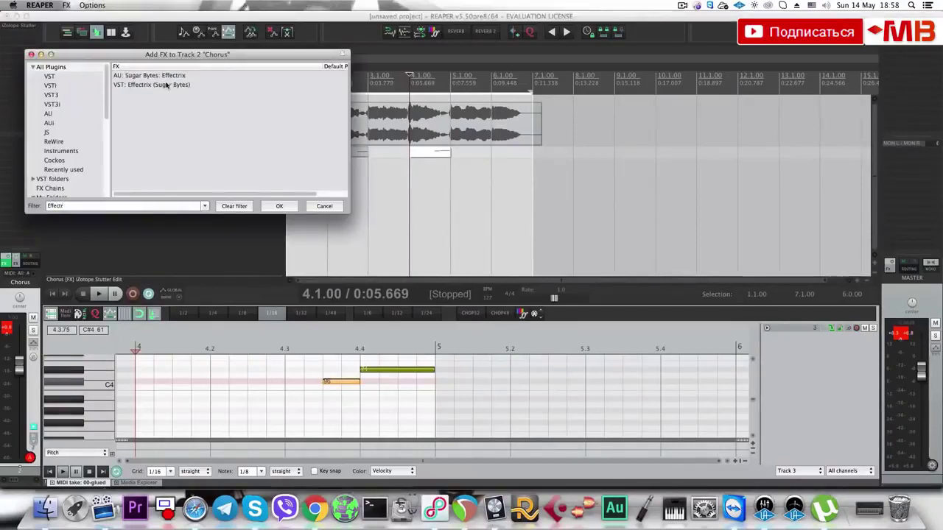
left_click(166, 84)
left_click(287, 207)
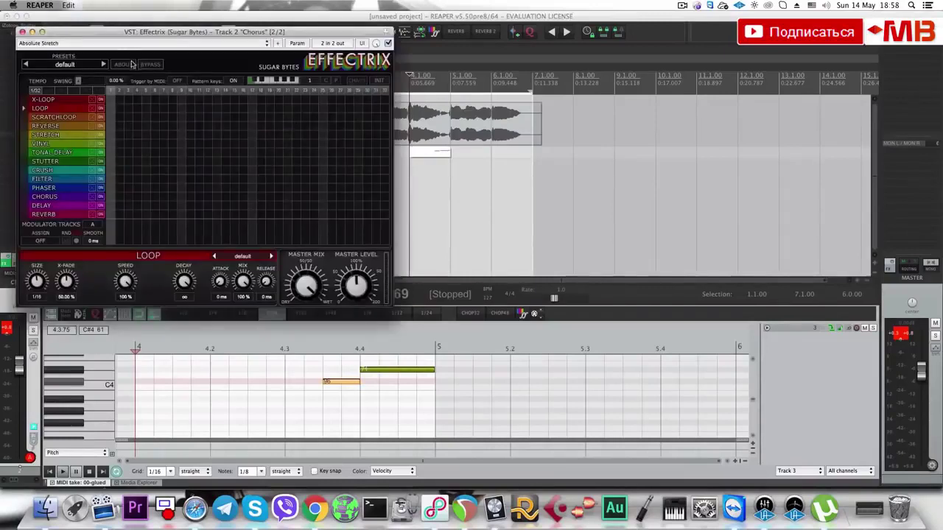
Draw Loop blocks in the Effectrix sequencer during playback, including one across steps 13 to 16.
left_click(89, 65)
left_click(77, 118)
key("space")
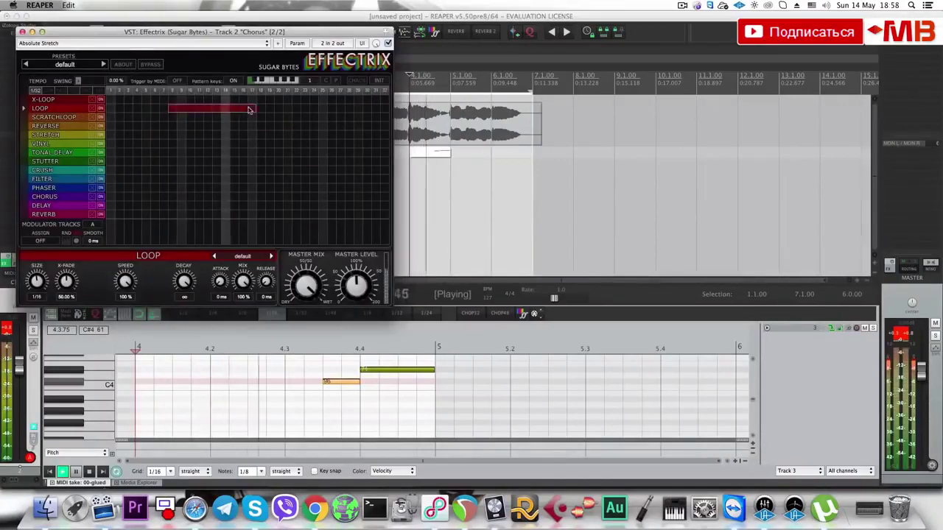
left_click_drag(214, 108, 247, 108)
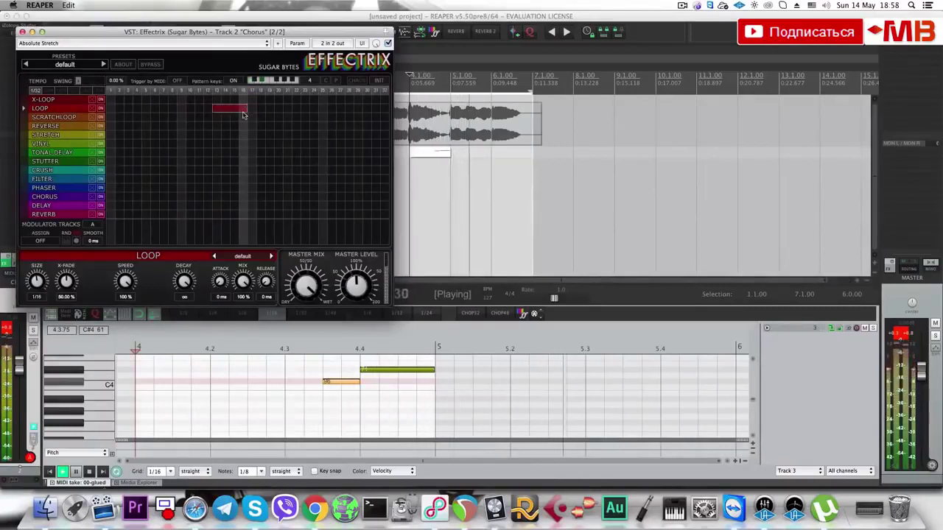
key("space")
Switch through several Effectrix pattern keys to show the patterns and close the plug-in window.
left_click(258, 82)
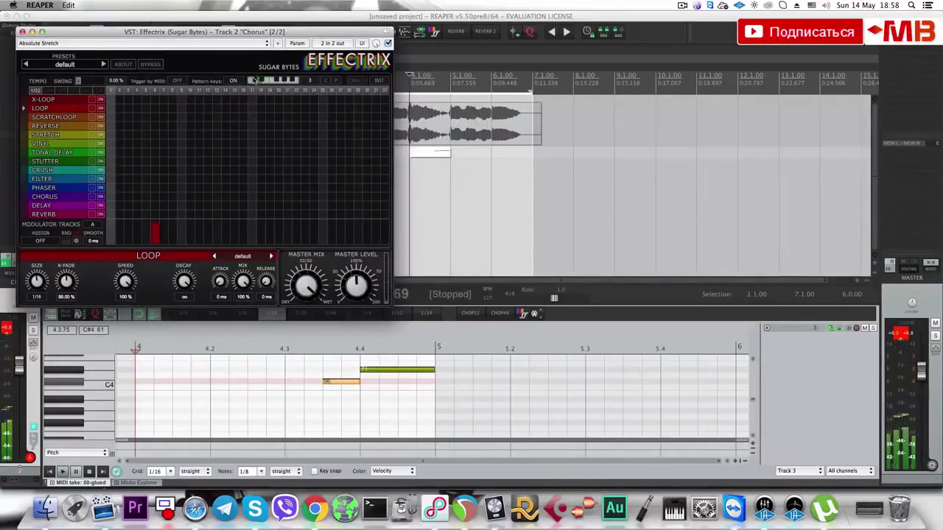
left_click(252, 80)
left_click(259, 80)
left_click(266, 79)
left_click(276, 83)
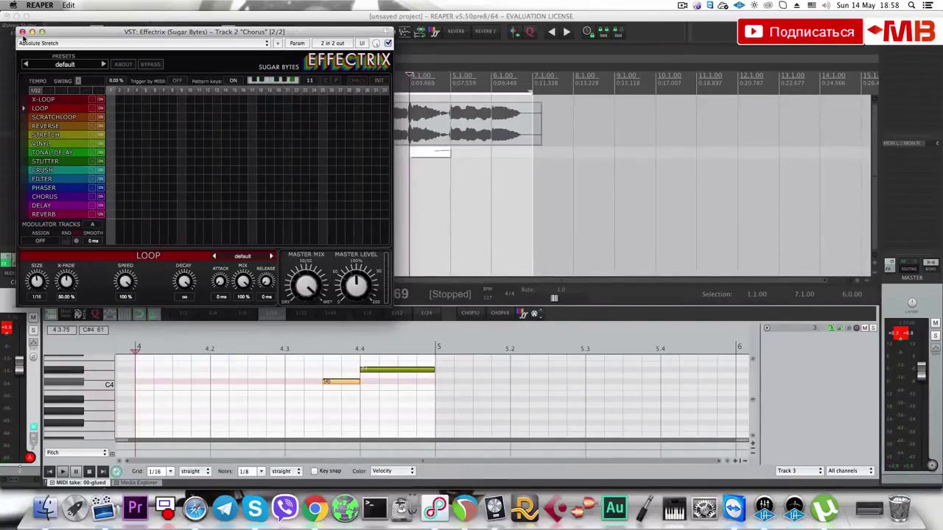
left_click(22, 32)
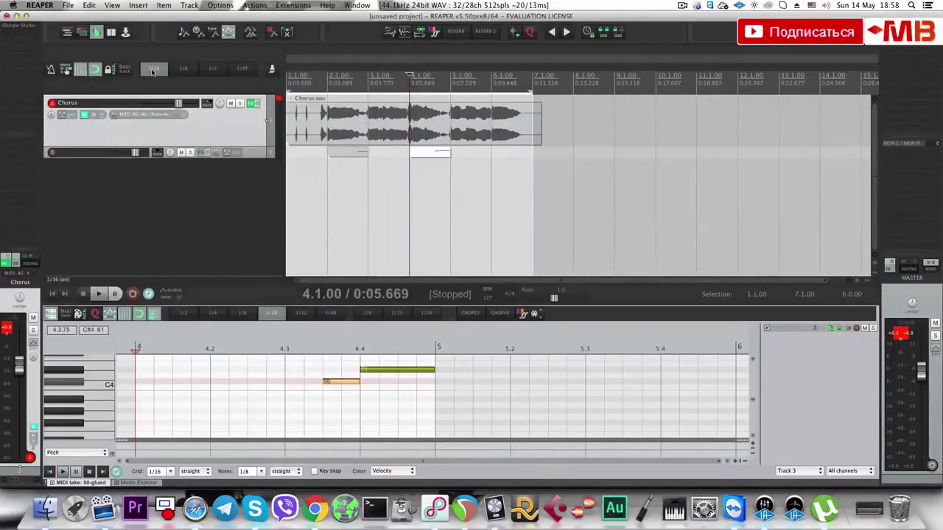
left_click(32, 36)
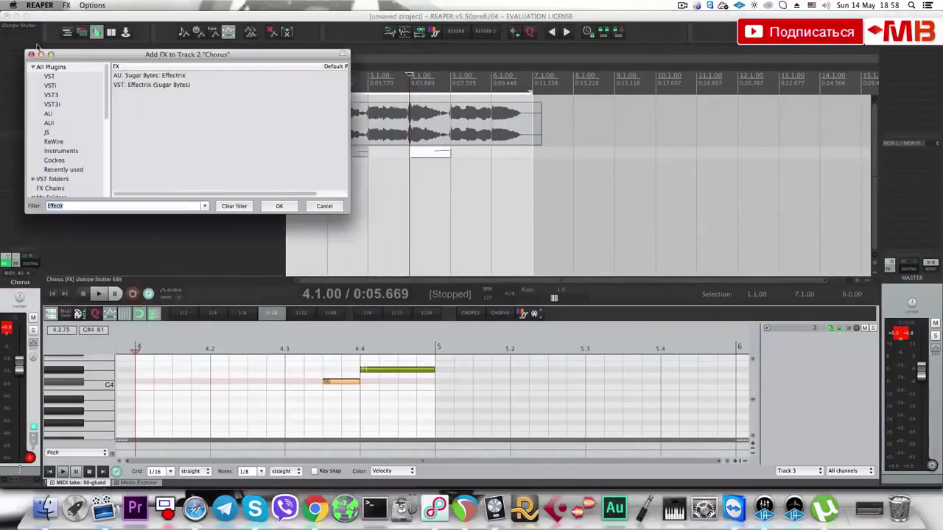
left_click(168, 85)
key("Up")
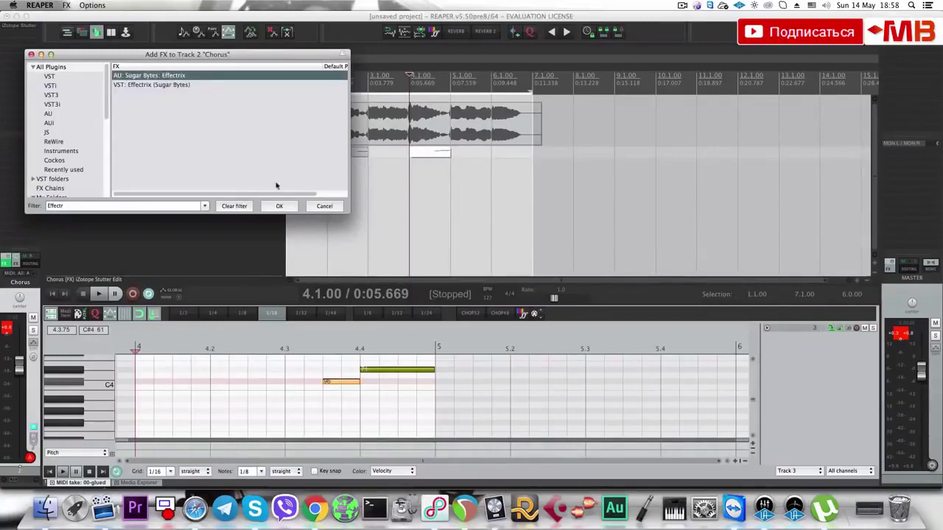
left_click(324, 206)
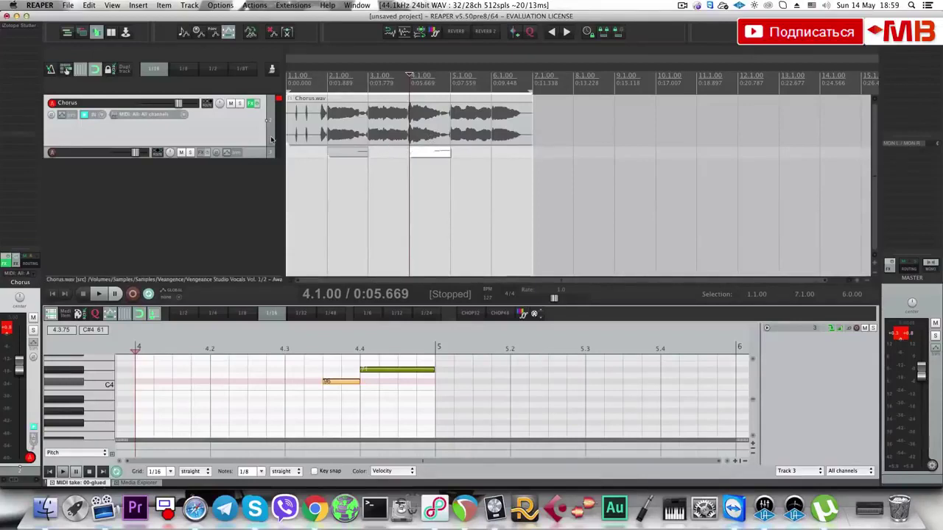
Add the AU Auto-Tune Evo (x86) plug-in to the Chorus track and audition the vocal from 2.1.00.
left_click(321, 124)
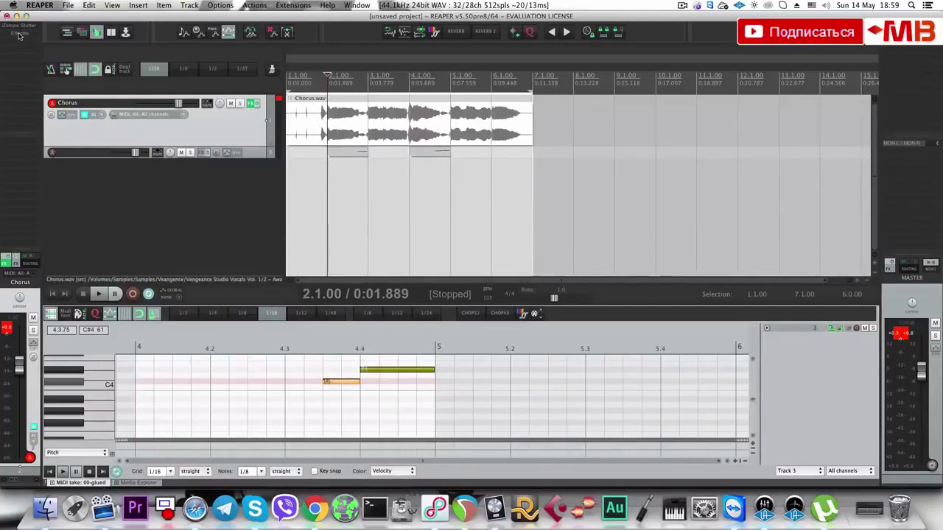
left_click(25, 36)
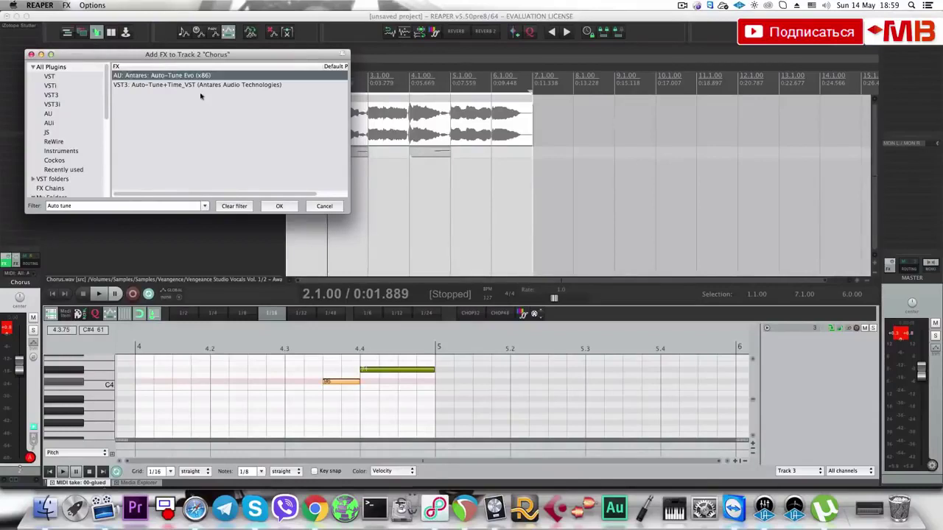
left_click(279, 207)
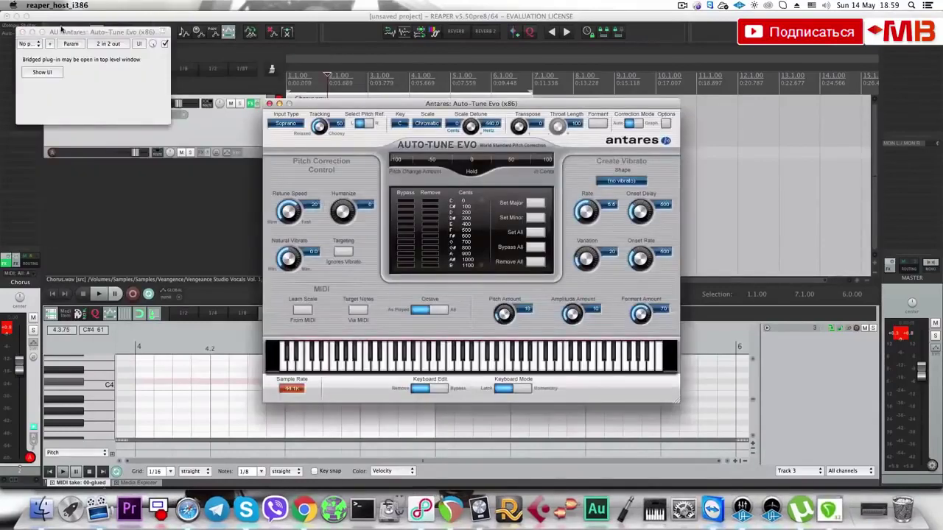
left_click_drag(62, 30, 54, 91)
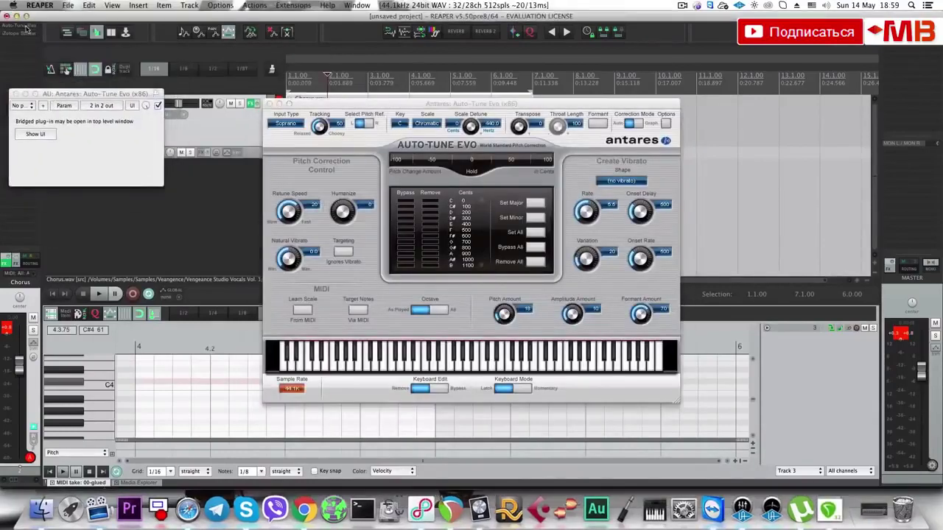
left_click_drag(318, 104, 408, 176)
left_click(256, 135)
key("space")
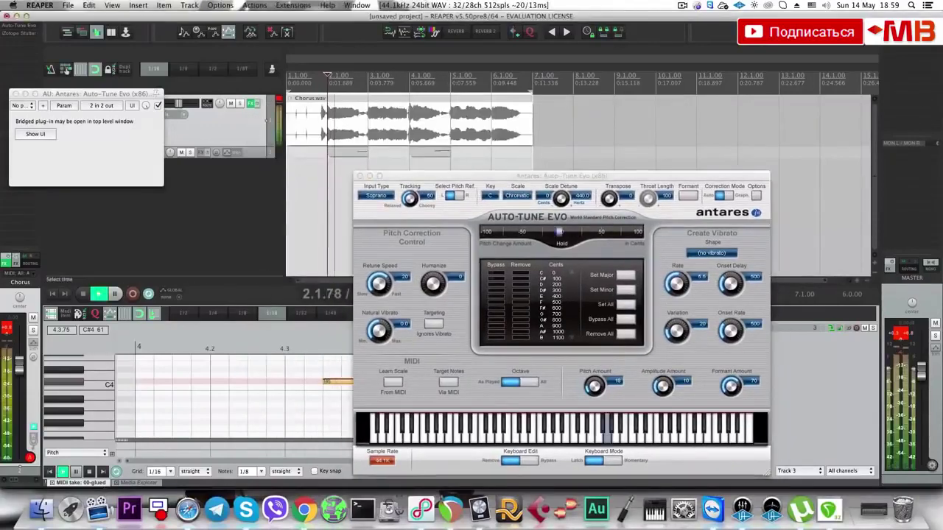
key("space")
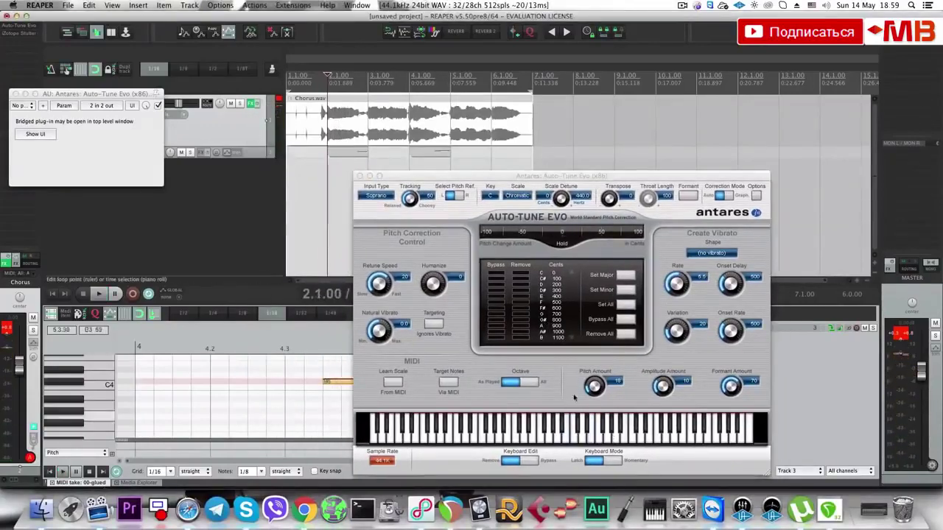
Set Auto-Tune Evo's key to E and scale to Minor, with the retune speed at 0.
left_click(495, 196)
left_click(496, 197)
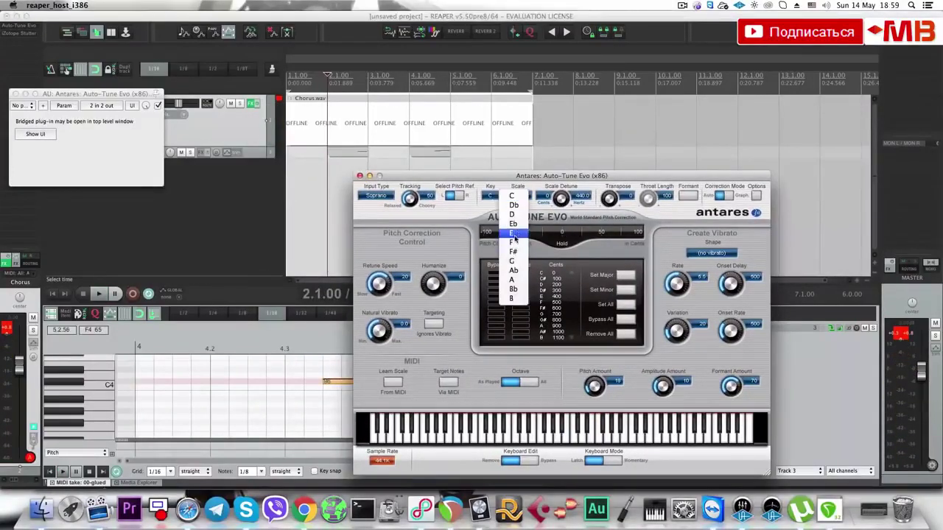
left_click(512, 233)
left_click(517, 196)
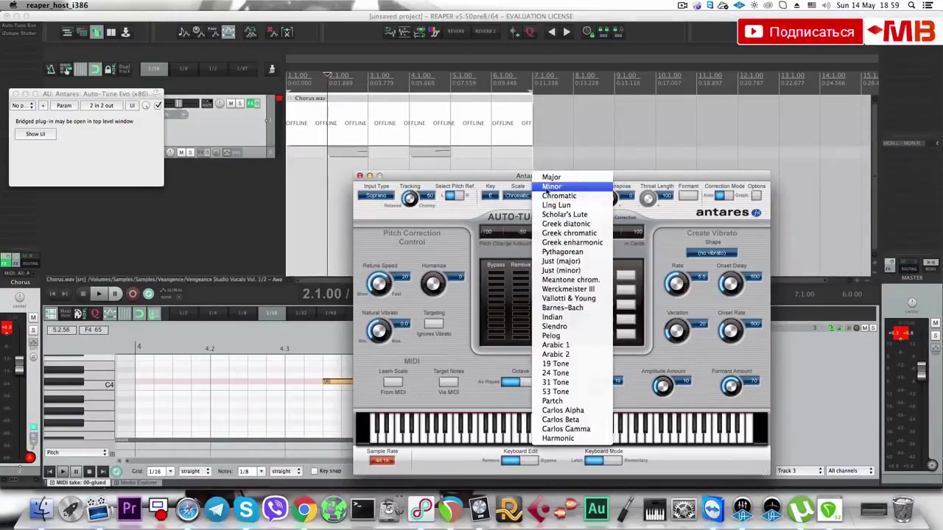
left_click(545, 190)
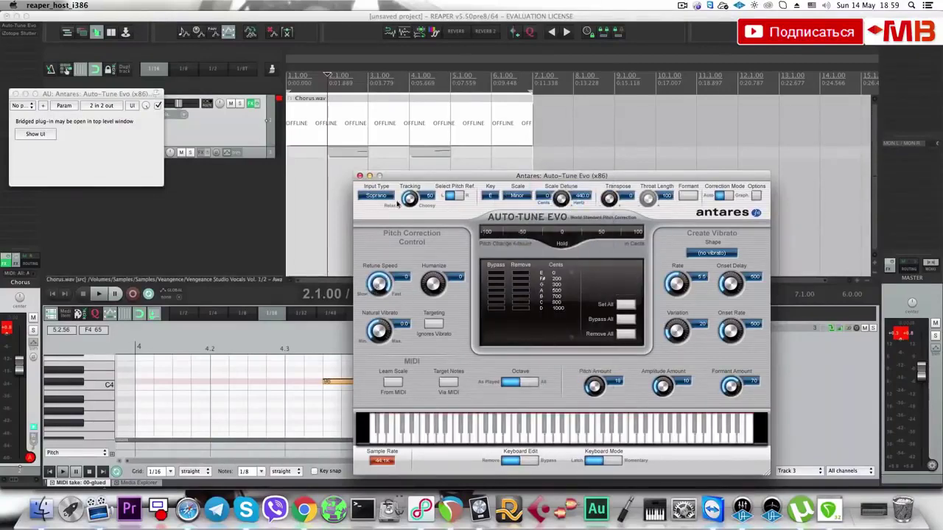
Play the Chorus vocal from 1.1.00 to listen to the pitch correction.
left_click(306, 145)
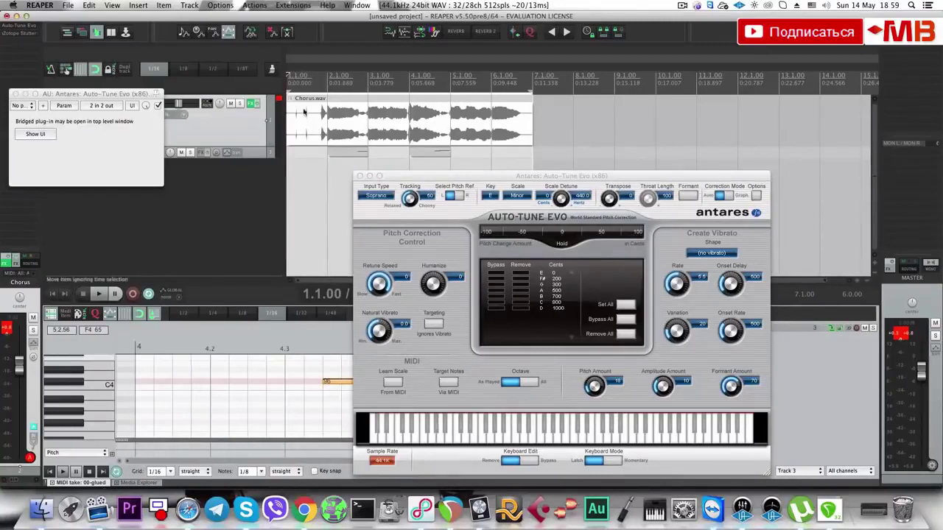
key("space")
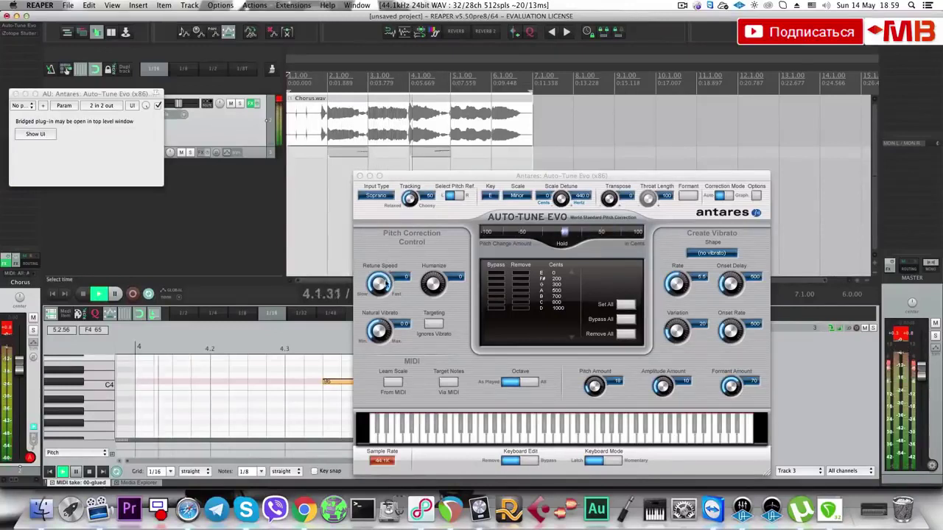
key("space")
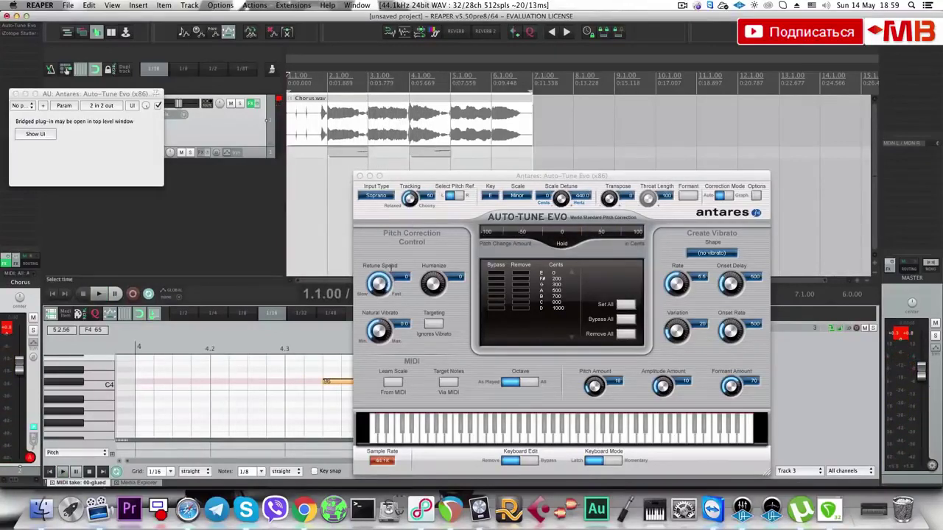
Set the retune speed to 20 and tracking to 100, raise Humanize slightly, and keep the Soprano input type.
left_click(382, 286)
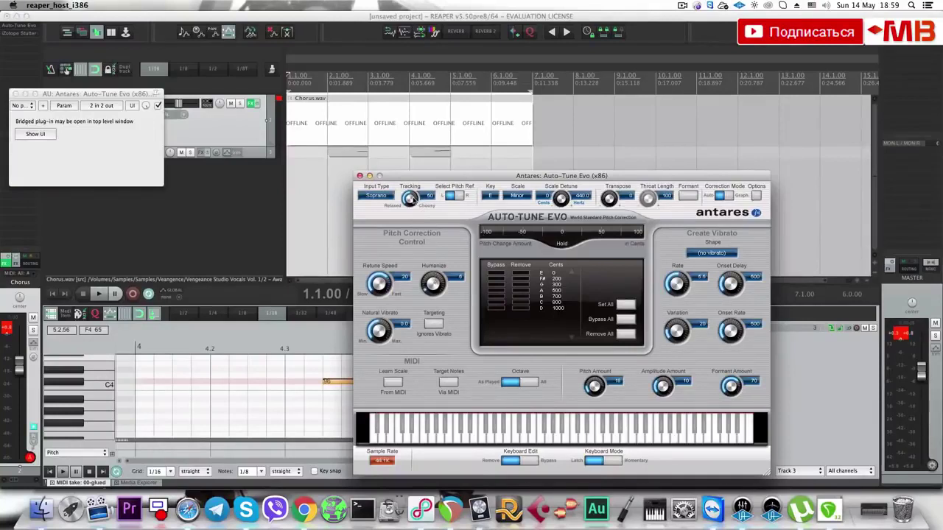
left_click(382, 197)
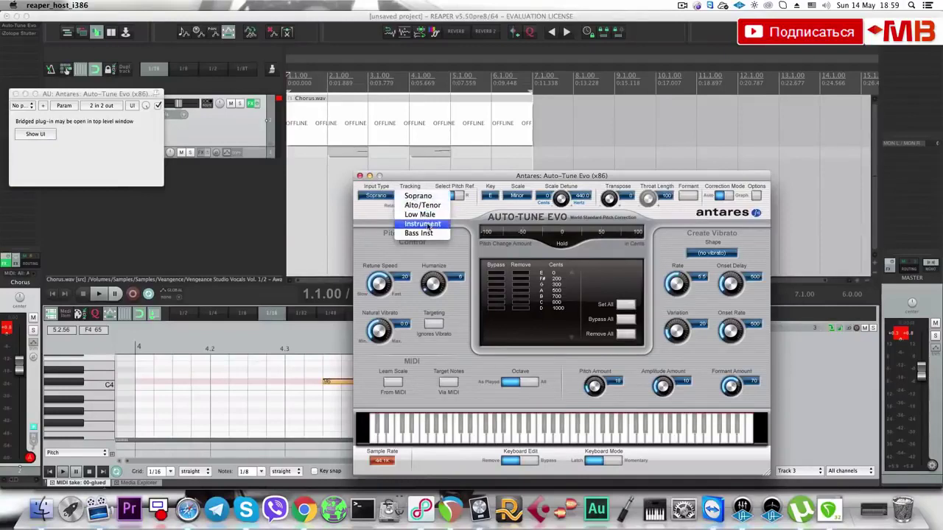
left_click(377, 212)
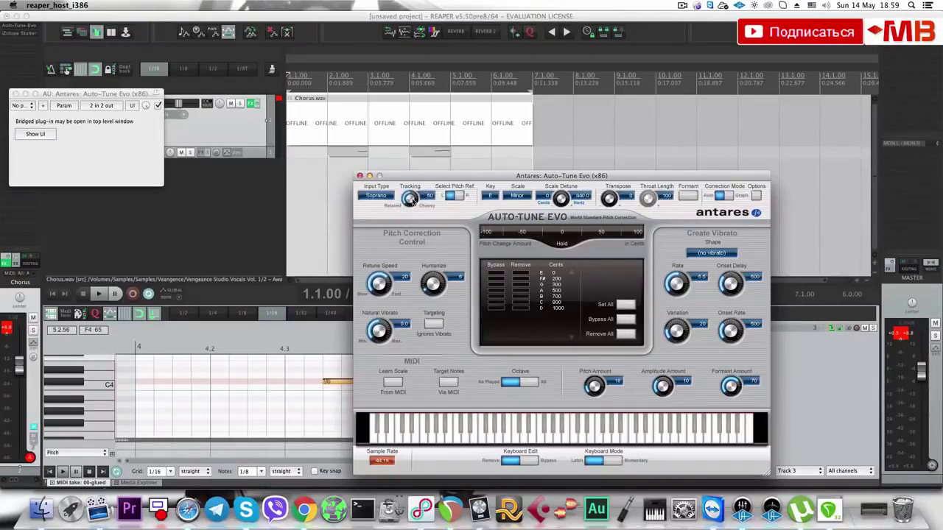
Set the retune speed to 5 during playback, stop, and close the Auto-Tune Evo windows.
key("space")
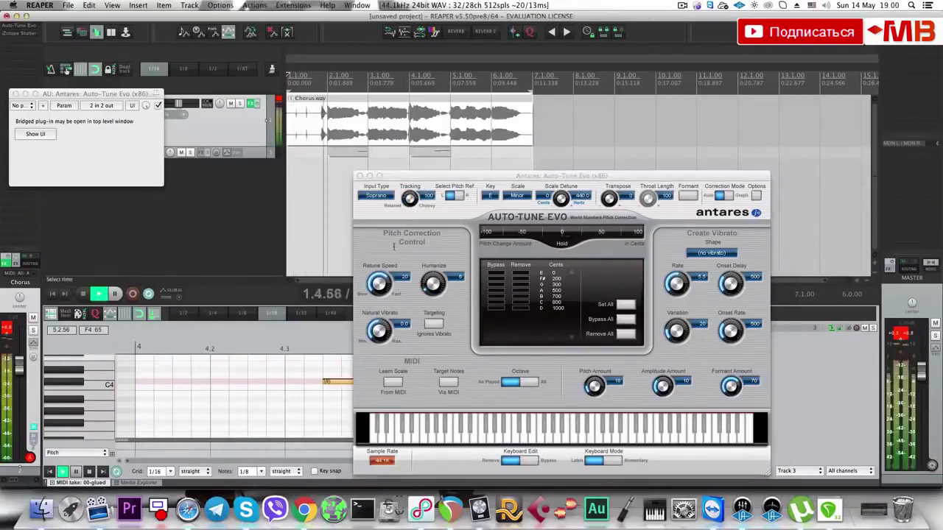
mouse_move(379, 285)
left_mouse_down()
mouse_move(382, 272)
mouse_move(380, 284)
left_mouse_up()
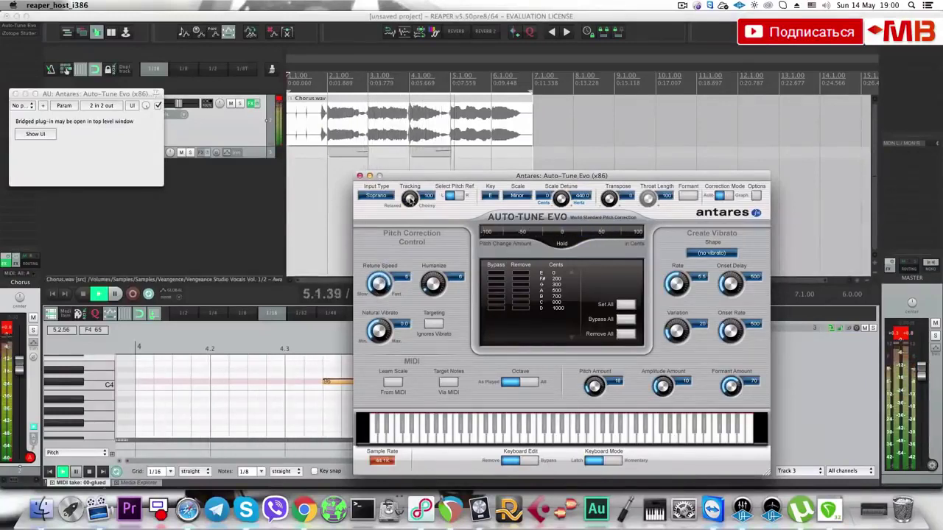
left_click(257, 120)
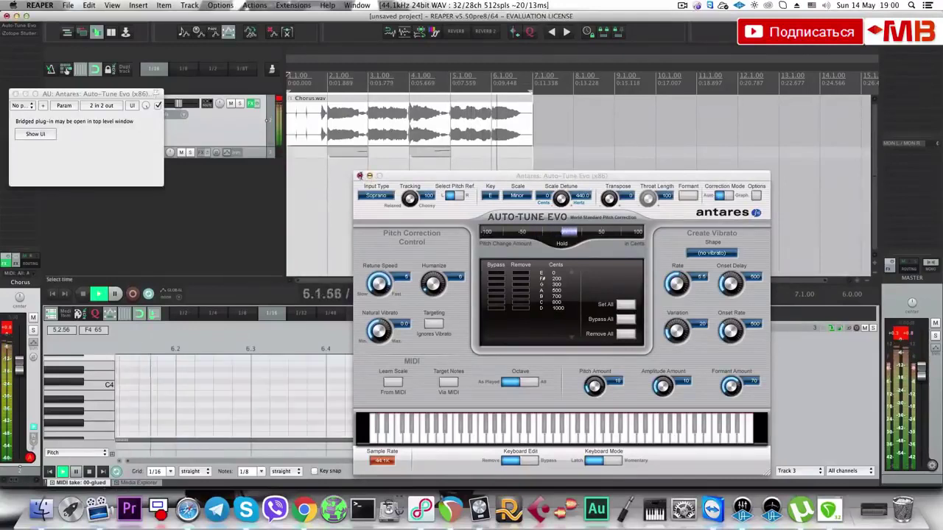
key("space")
left_click(360, 175)
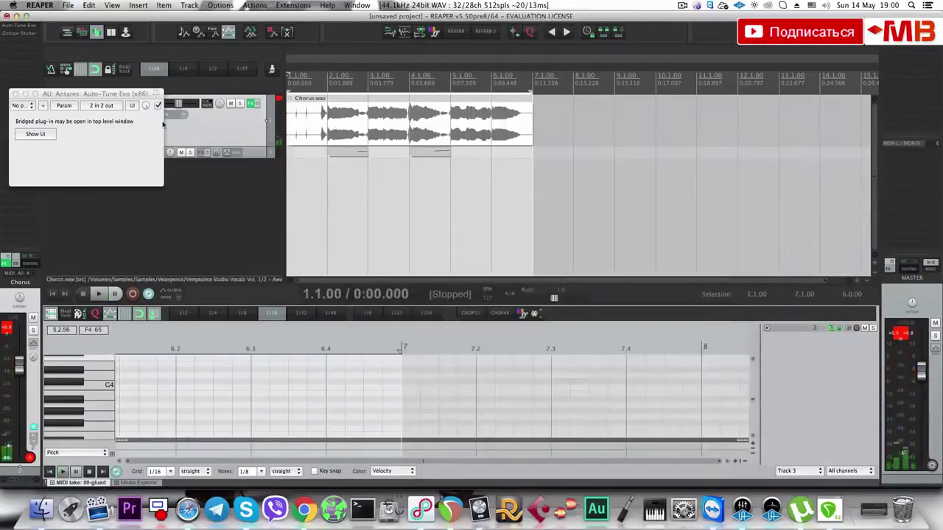
left_click(14, 94)
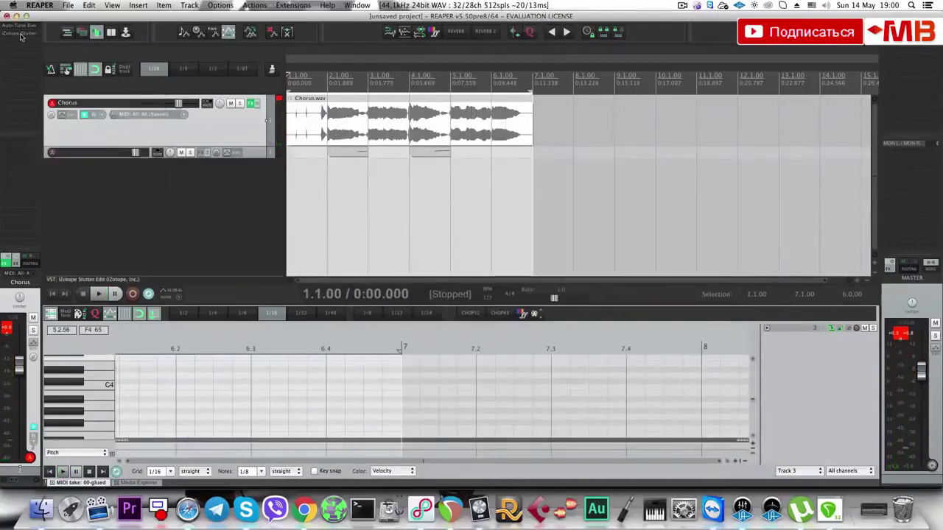
Add a third track with Prosoniq OrangeVocoder 10th AE on it, and delete that track again.
double_click(251, 173)
left_click(13, 27)
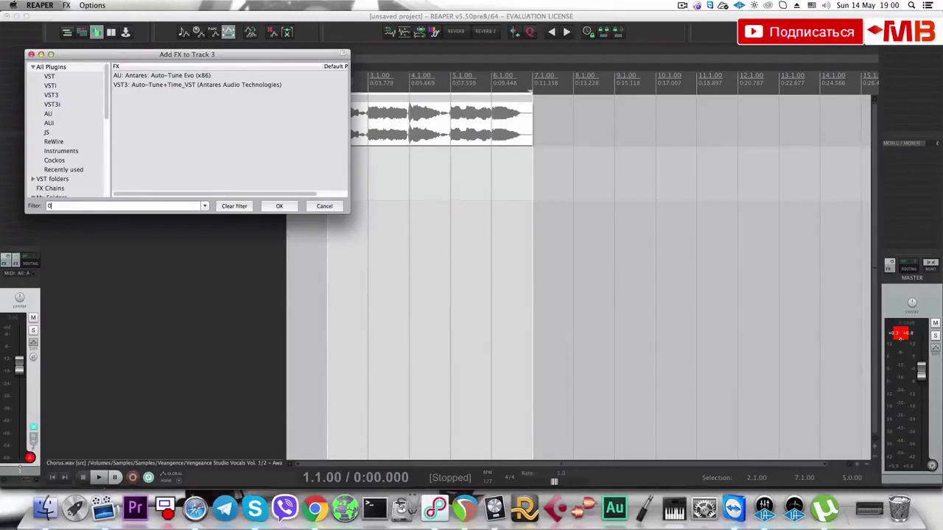
key("BackSpace")
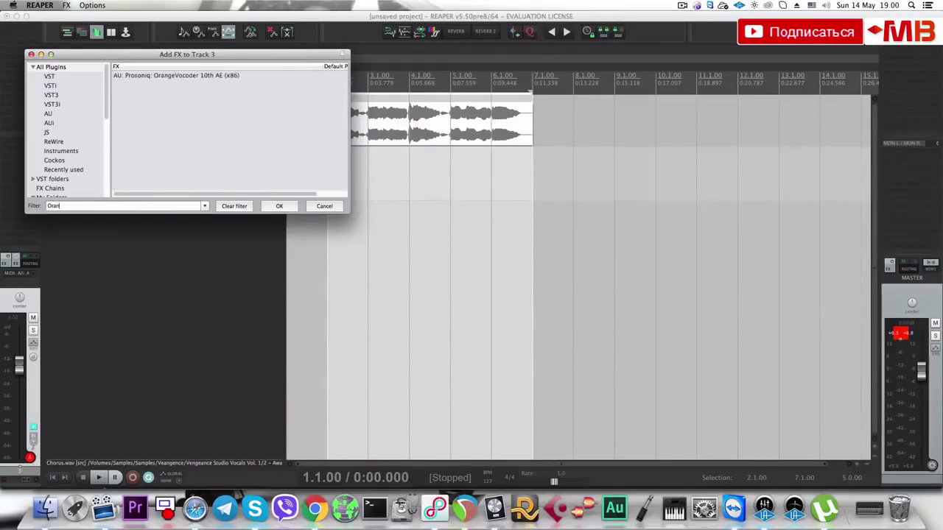
key("Return")
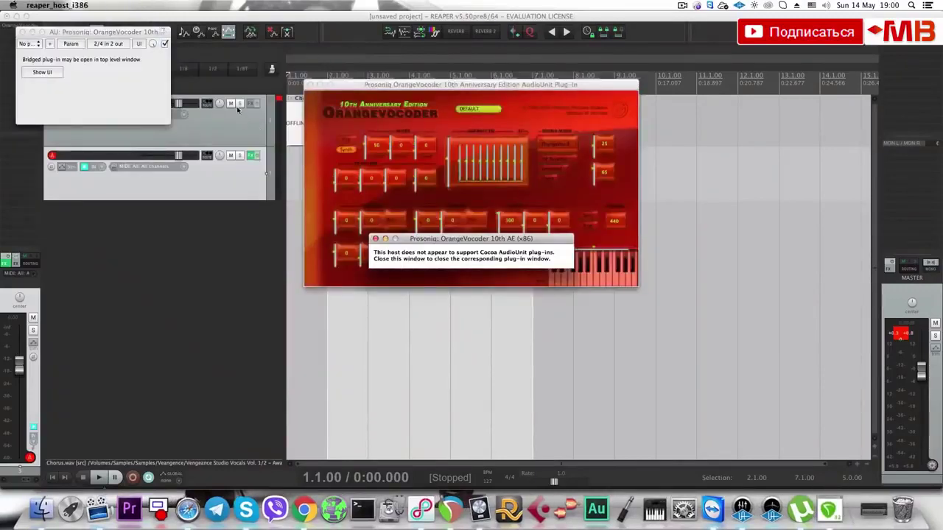
left_click_drag(208, 104, 229, 179)
key("Escape")
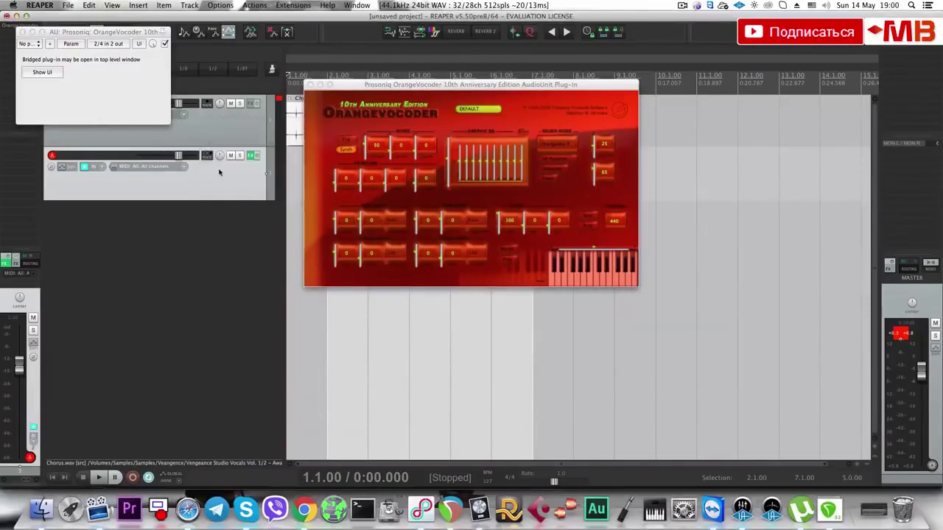
key("Delete")
key("Return")
Add the AU plug-in Prosoniq OrangeVocoder 10th AE to the Chorus track and place the playback cursor at 2.1.00.
left_click(252, 103)
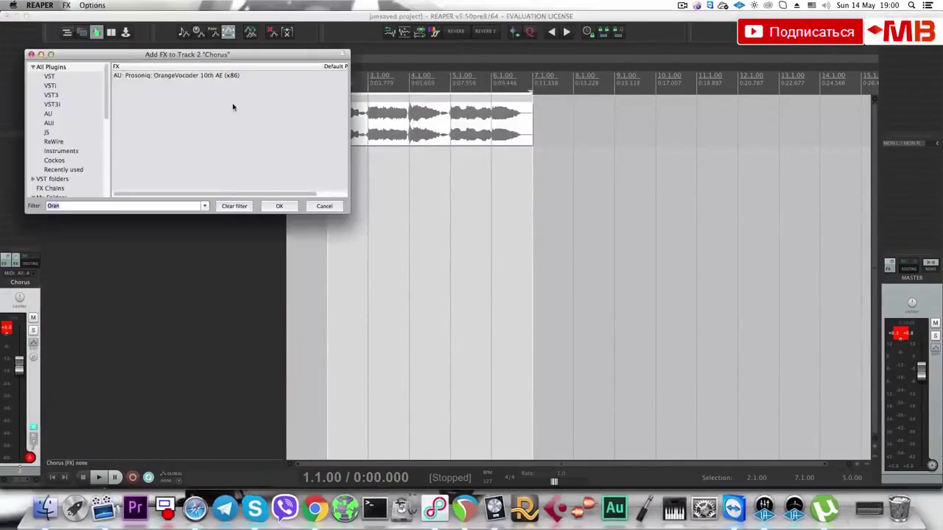
left_click(196, 77)
left_click(282, 209)
left_click(280, 206)
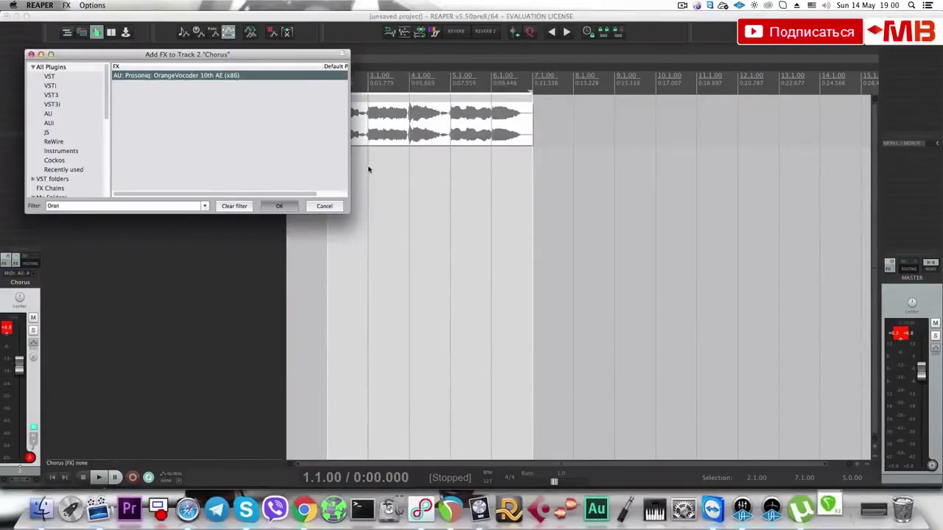
left_click(330, 314)
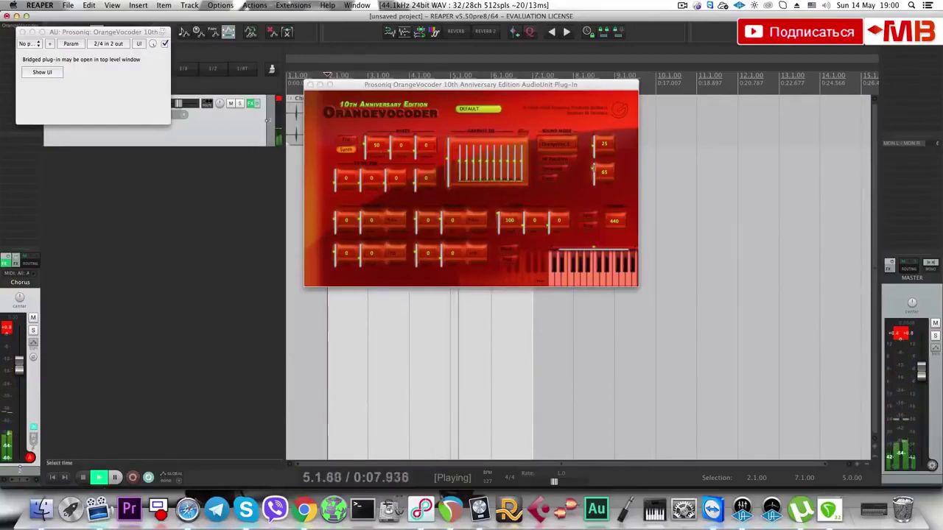
During playback, set OrangeVocoder's 65 value to 0 and audition several vocoder modes, ending on MR 3rd order.
left_click_drag(594, 170, 589, 196)
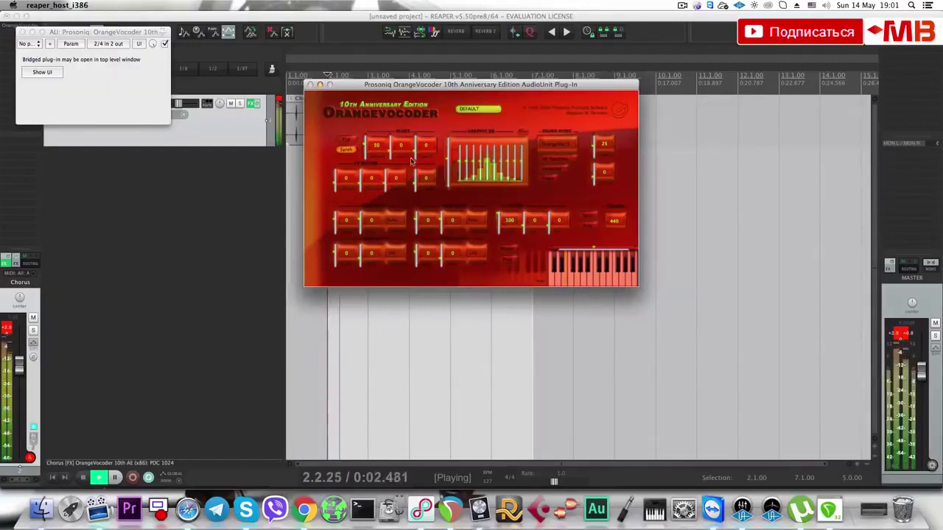
left_click(556, 144)
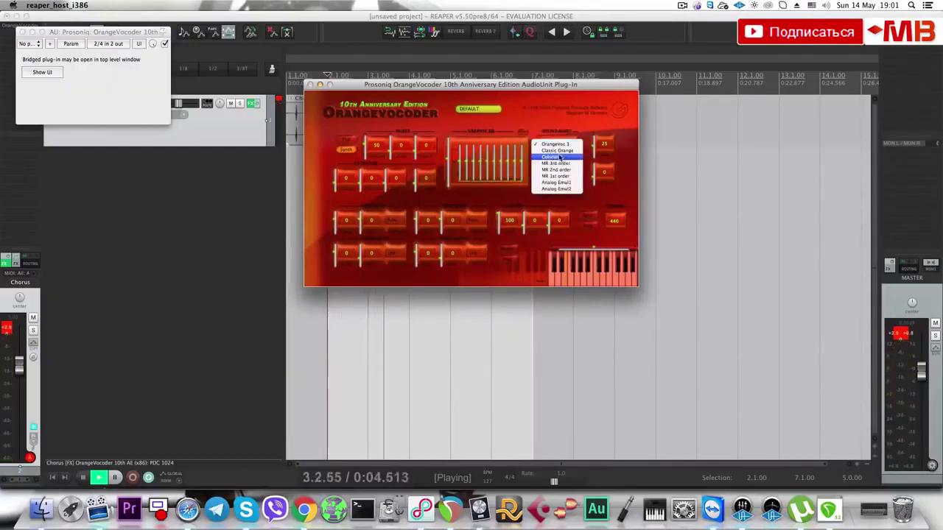
left_click(565, 188)
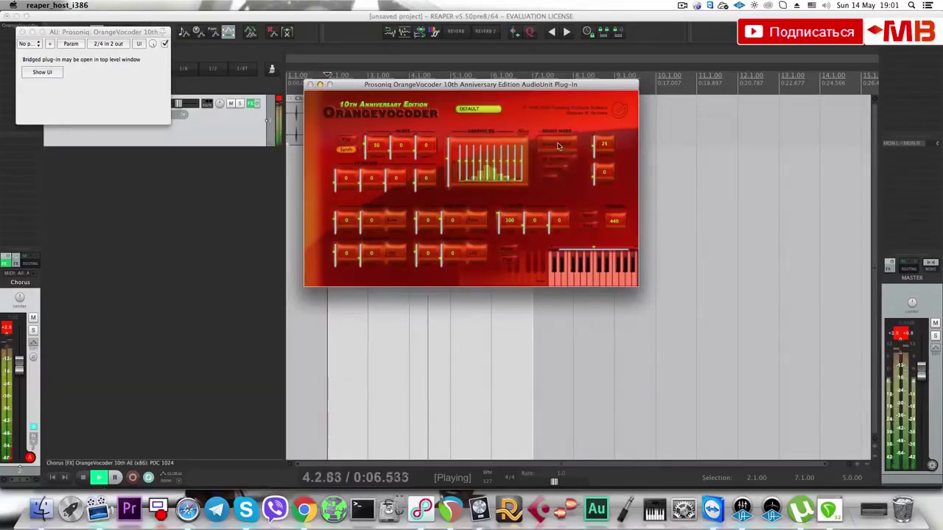
left_click(560, 144)
left_click(560, 121)
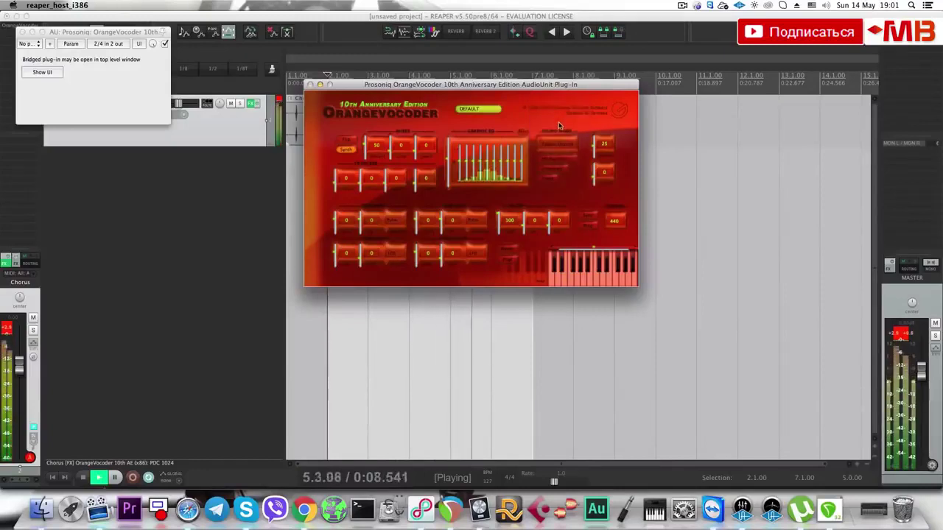
left_click(558, 142)
left_click(558, 145)
left_click(558, 143)
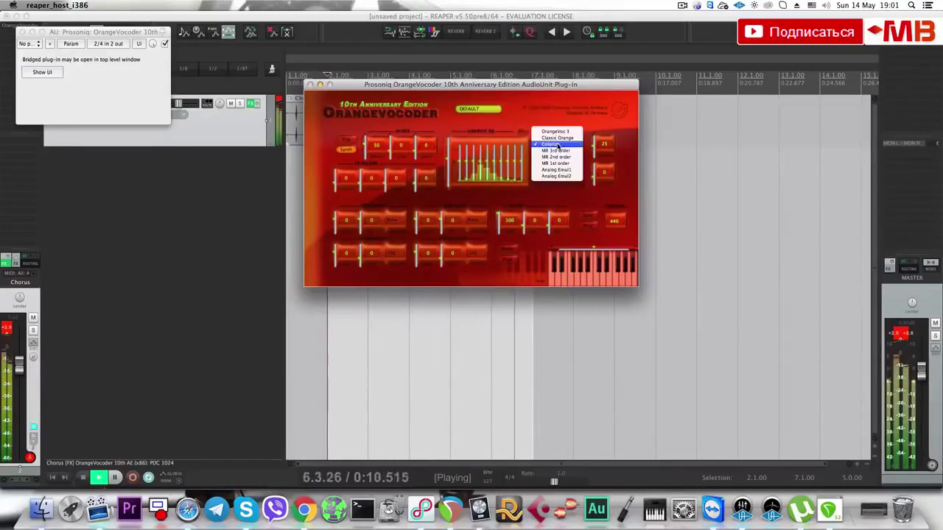
left_click(558, 150)
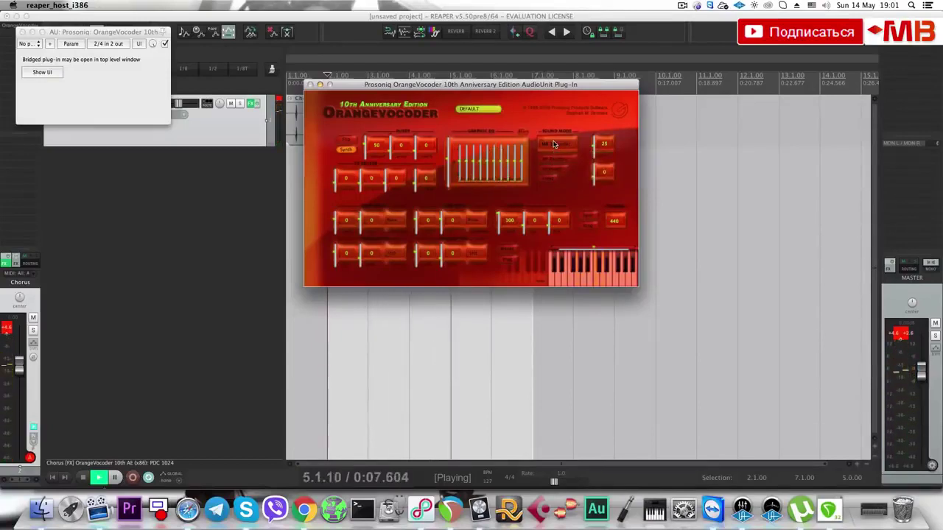
Move the OrangeVocoder window off the vocal waveform, replay the loop from 2.1.00, and capture MIDI takes on the Chorus track.
left_click_drag(505, 84, 586, 160)
left_click(261, 143)
key("space")
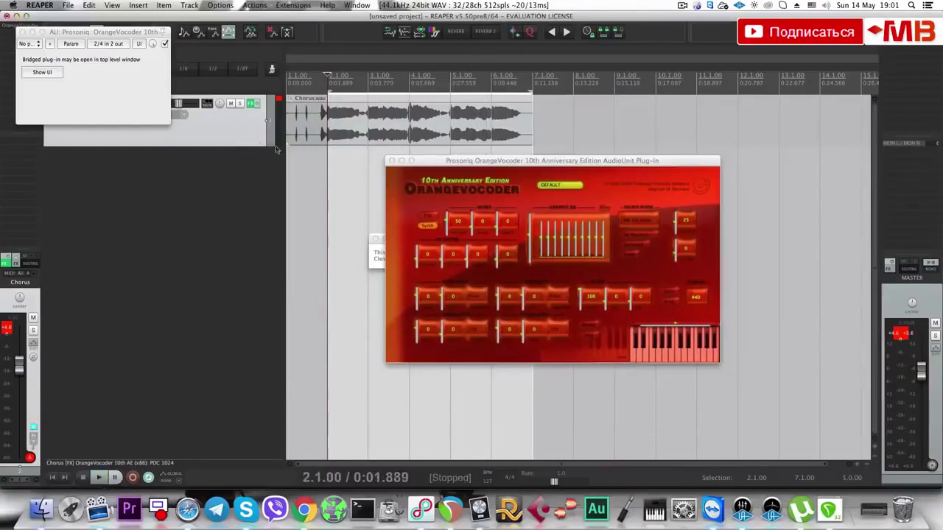
key("space")
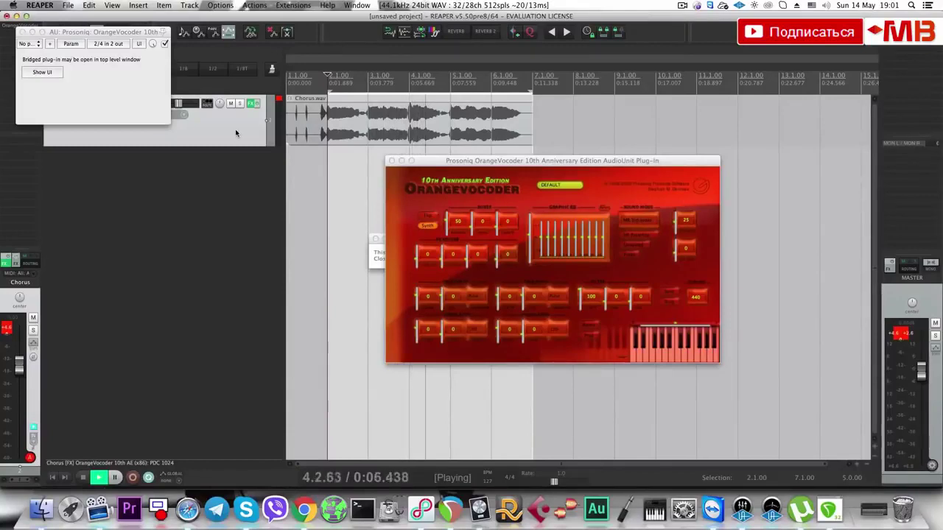
key("space")
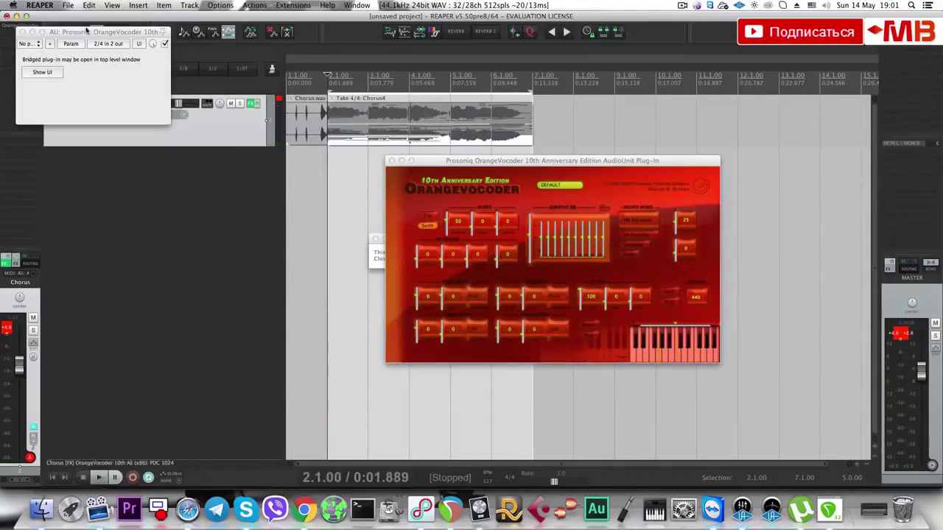
Clear the plug-in windows from the items, enlarge the Chorus track, and crop the MIDI item to the Chorus3 take.
left_click_drag(86, 30, 70, 123)
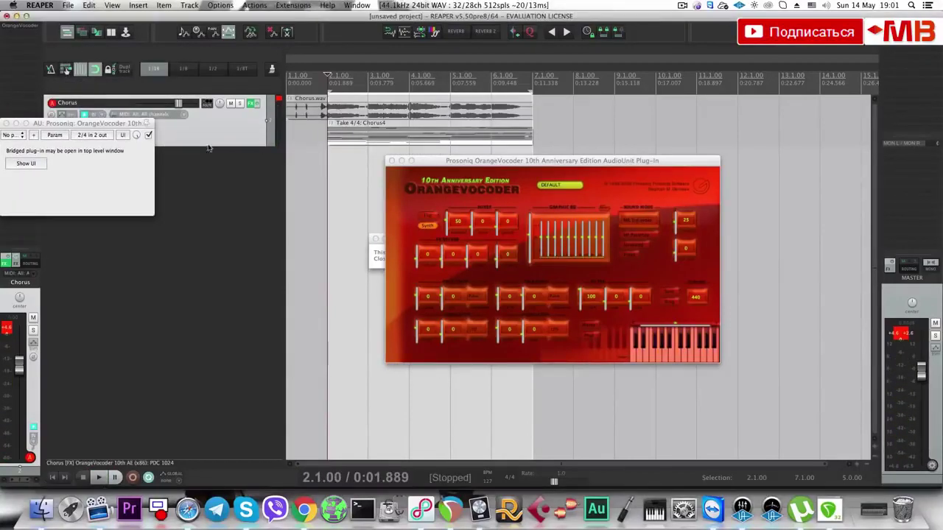
left_click_drag(210, 146, 210, 241)
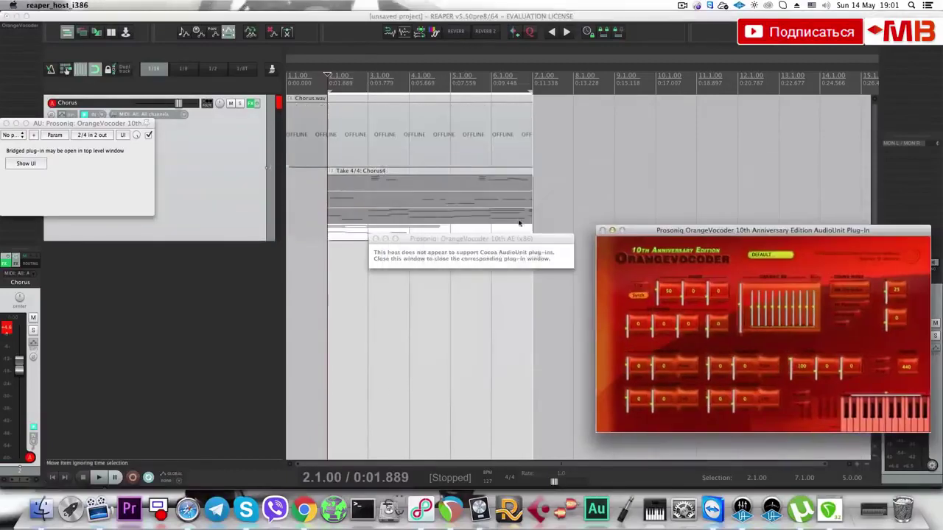
left_click_drag(349, 233, 367, 219)
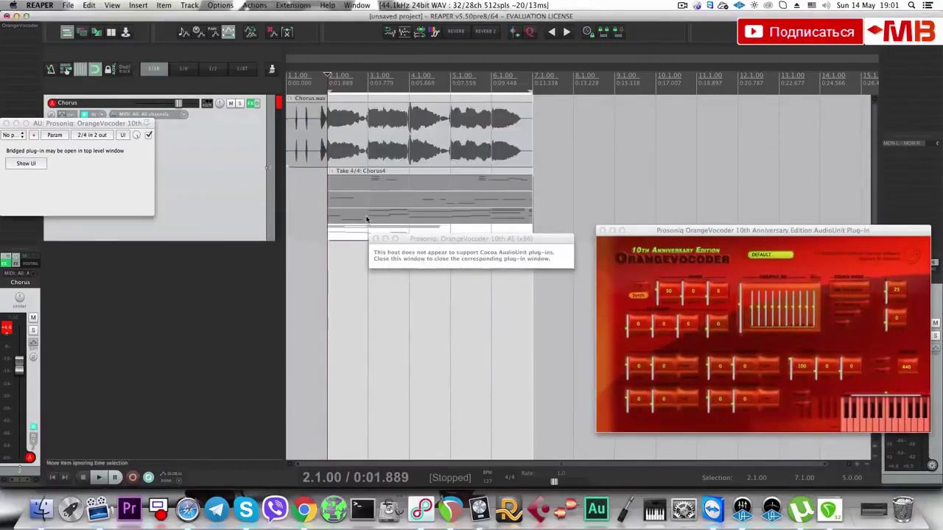
left_click(366, 219)
left_click(335, 218)
key("space")
key("alt+shift+t")
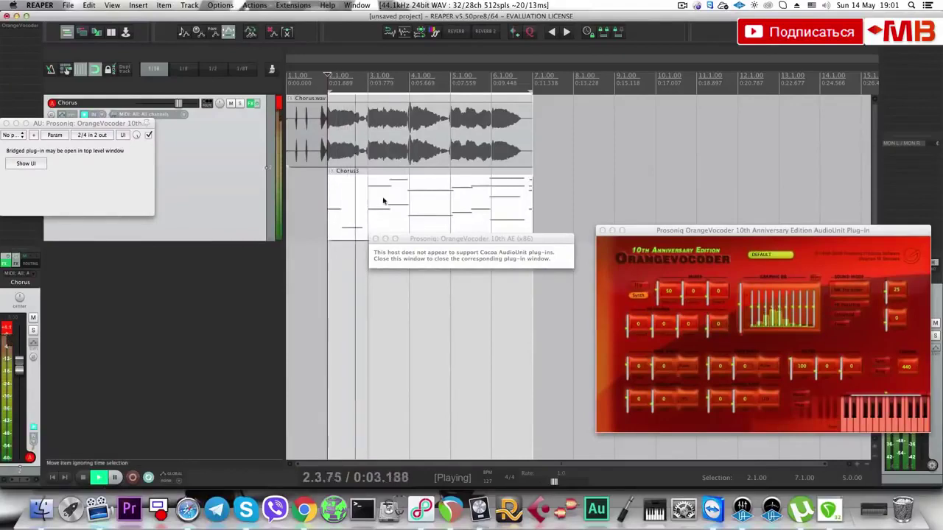
Lower the Chorus track's volume slightly, turn on OrangeVocoder's Phat option, and play the loop from 2.1.00.
left_click_drag(179, 103, 177, 103)
key("space")
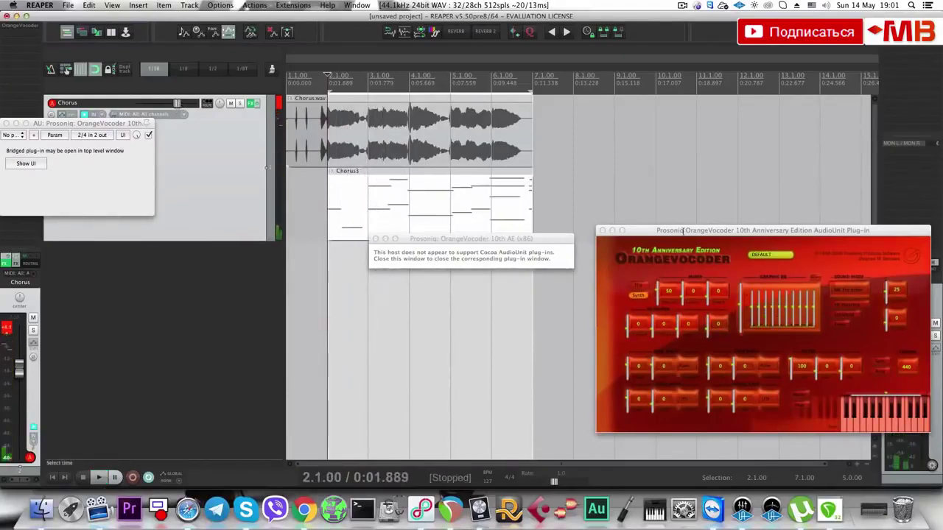
left_click_drag(682, 231, 506, 135)
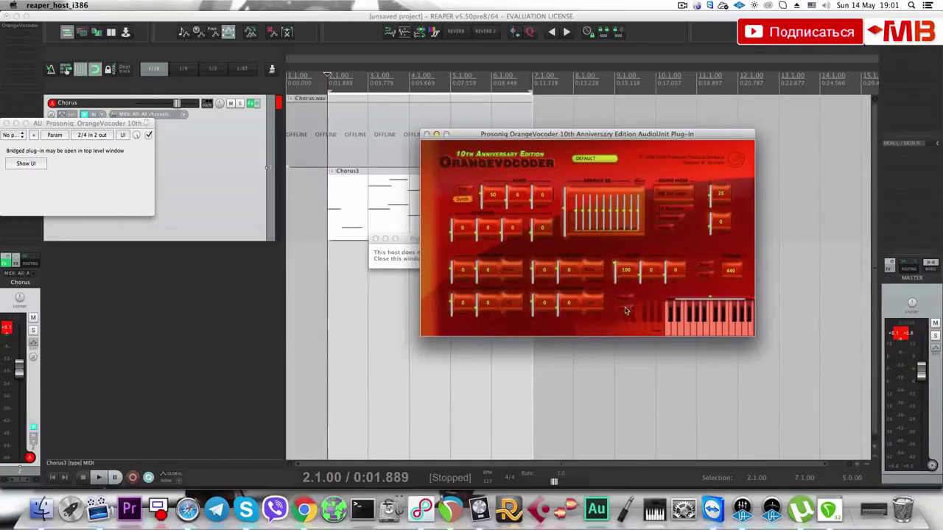
left_click(333, 200)
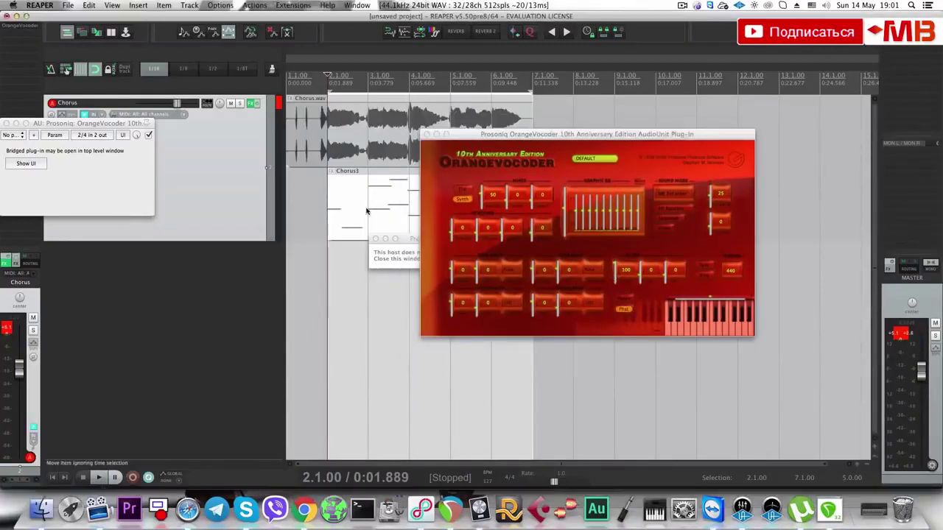
key("space")
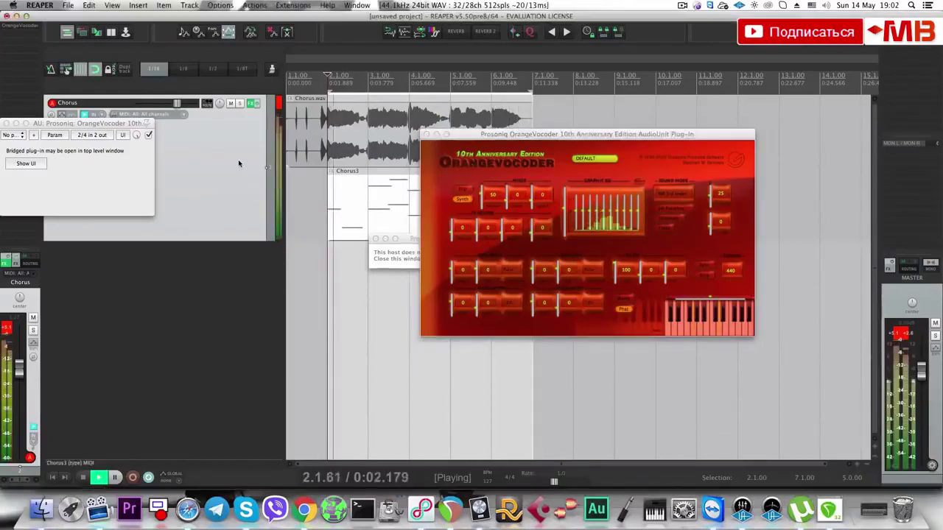
key("space")
Remove OrangeVocoder from the Chorus track and add the VST version of Waves Morphoder Stereo instead.
left_click(33, 29, "alt")
left_click(33, 30)
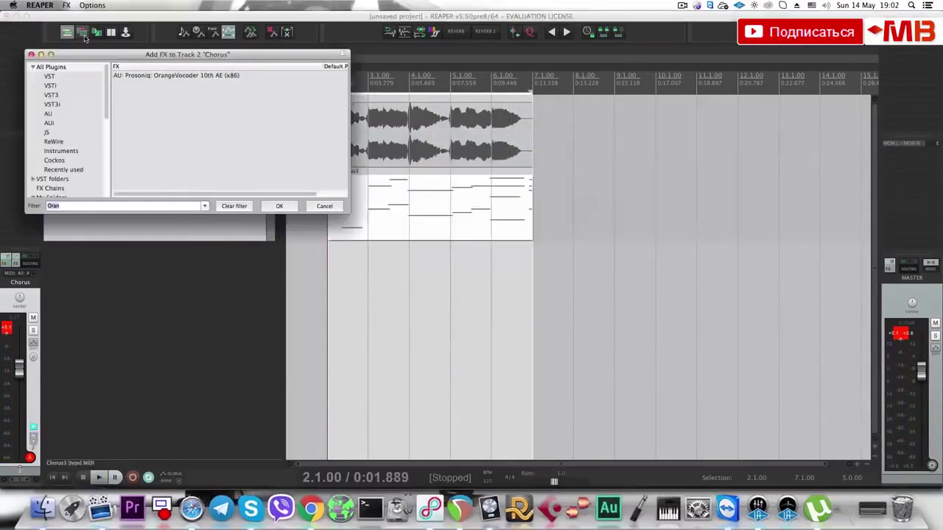
type("Morph")
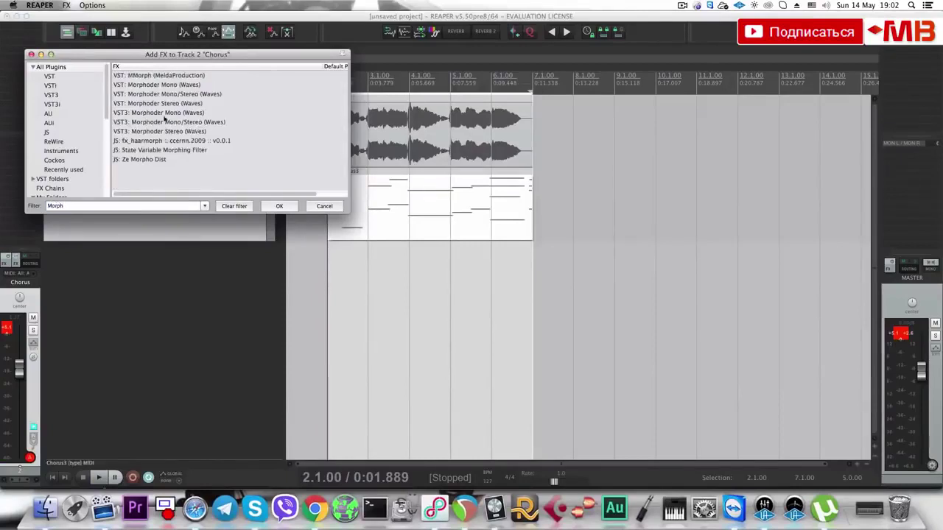
left_click(155, 104)
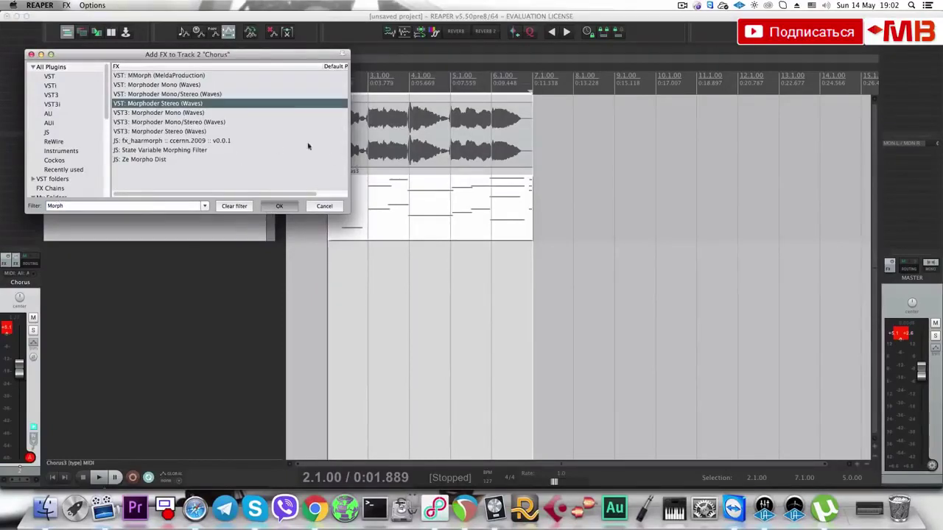
Play the loop through Morphoder with its window moved aside, and view its factory presets without loading one.
key("space")
left_click_drag(164, 32, 479, 156)
key("space")
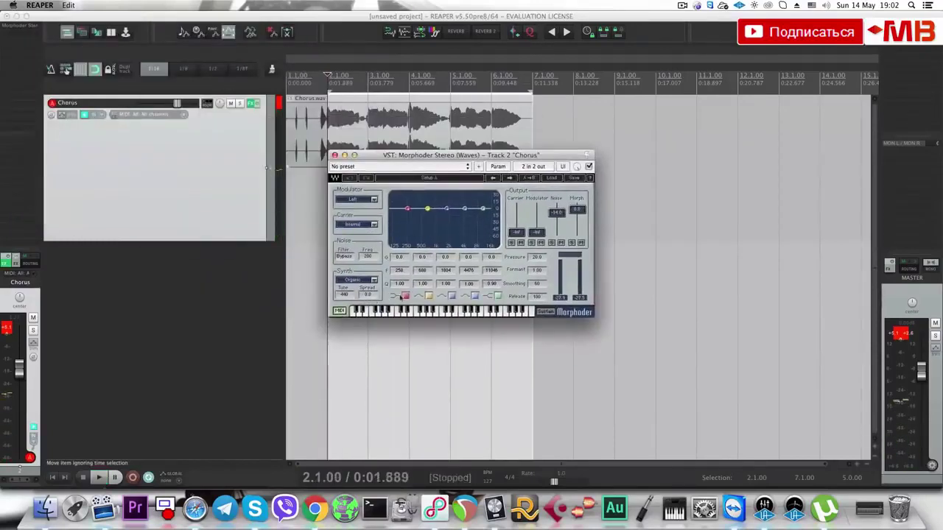
left_click(338, 135)
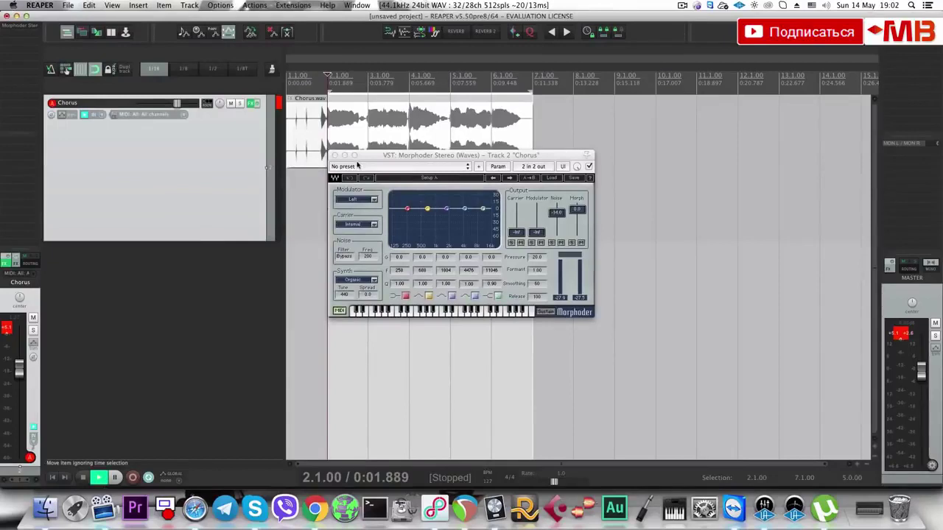
key("space")
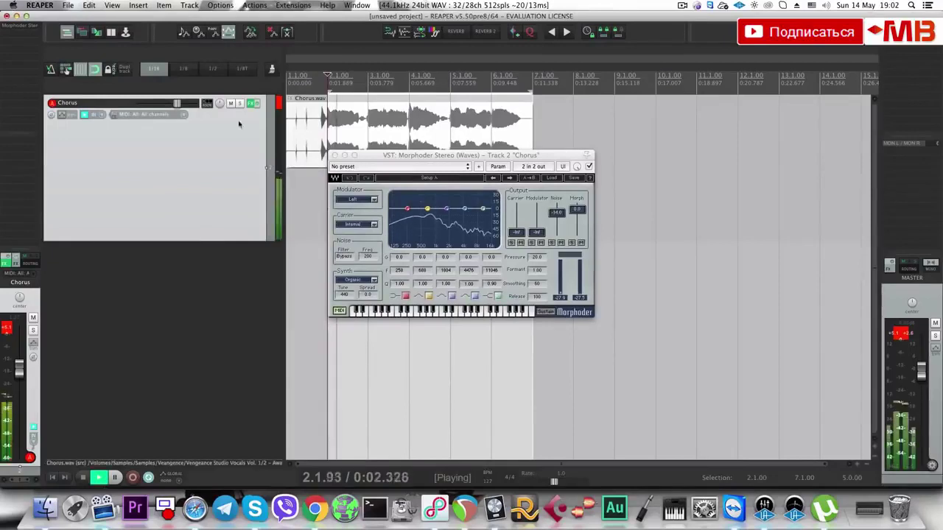
key("space")
left_click(550, 179)
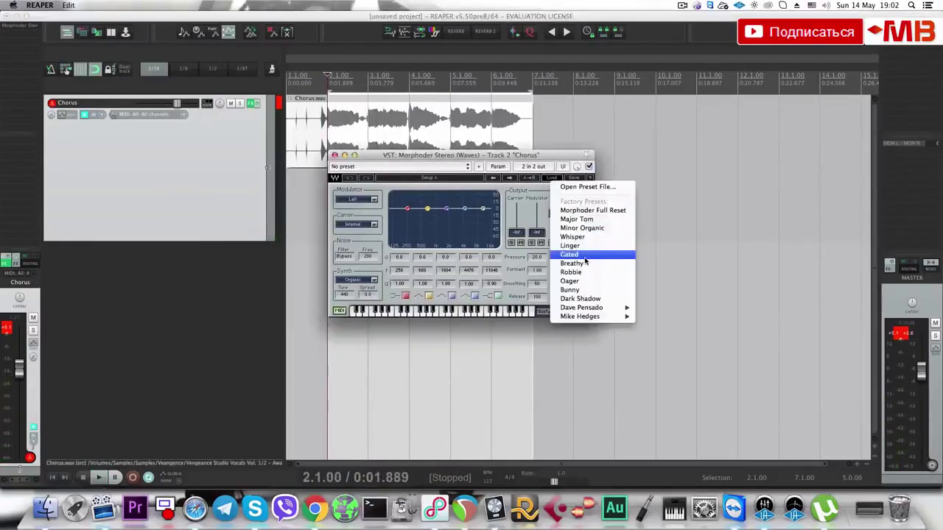
left_click(411, 283)
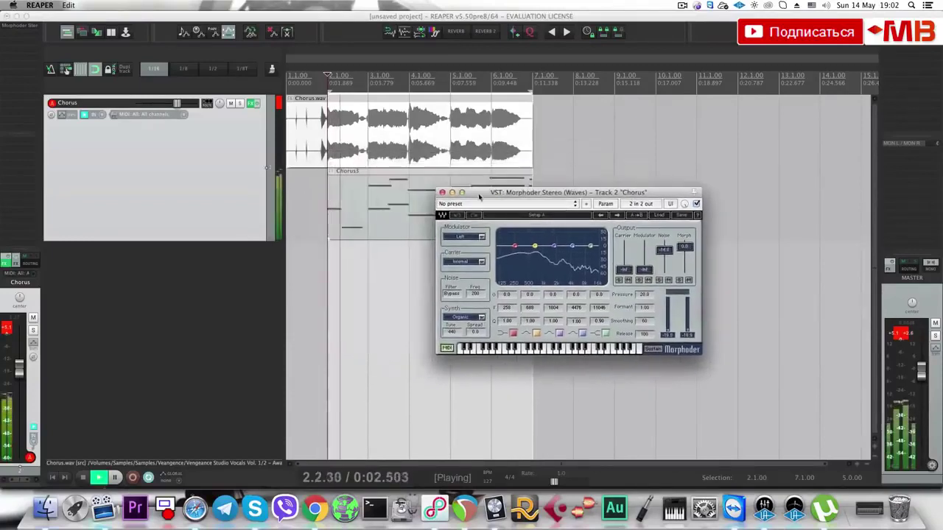
key("space")
Zoom in on the timeline, play from 1.3.00 through Morphoder, stop, and raise the pitch of the Chorus3 MIDI item.
left_click(348, 236)
key("super+Page_Down")
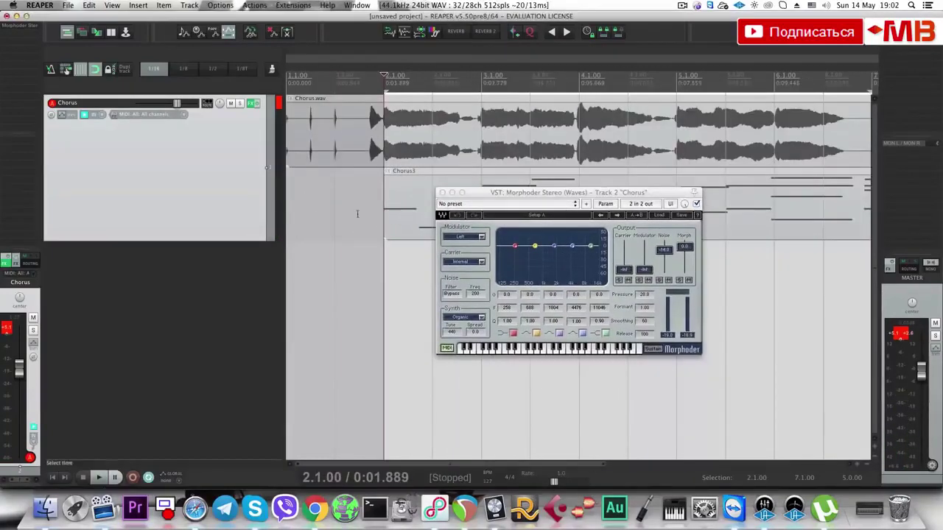
left_click(357, 213)
key("space")
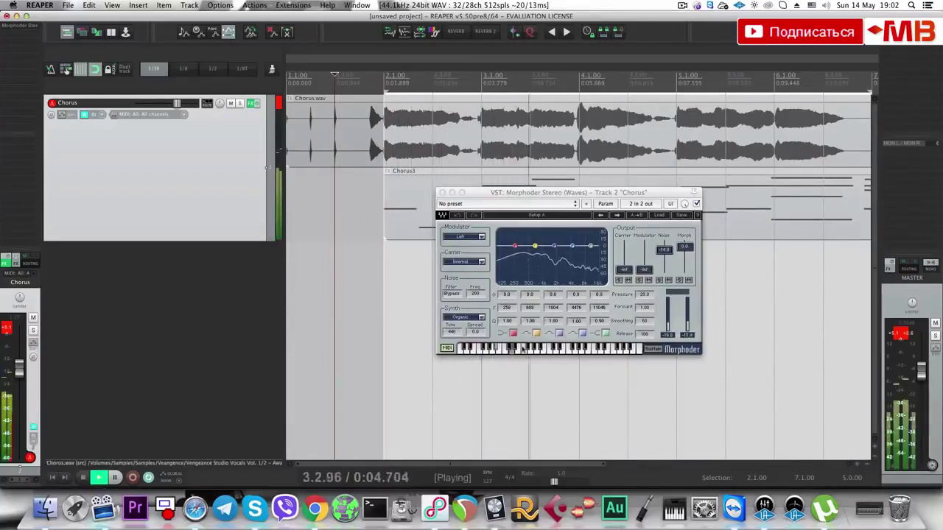
key("space")
left_click(408, 214)
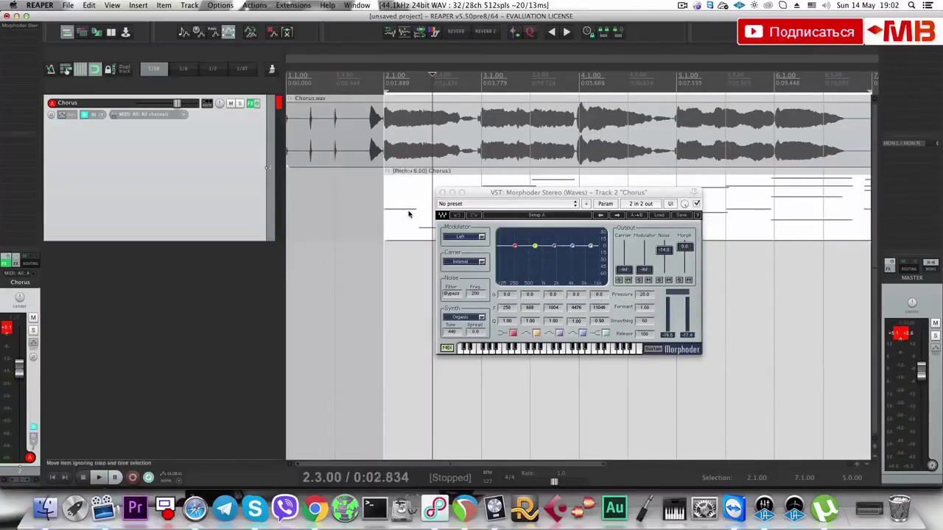
Play the loop and, in Morphoder, adjust the Carrier and Noise output levels and set the synth to Robotic.
key("space")
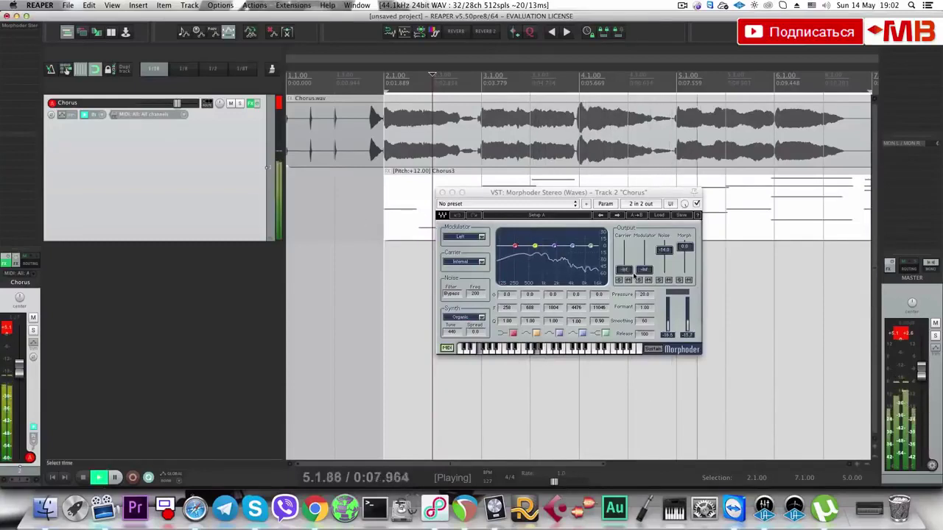
left_click_drag(664, 249, 624, 267)
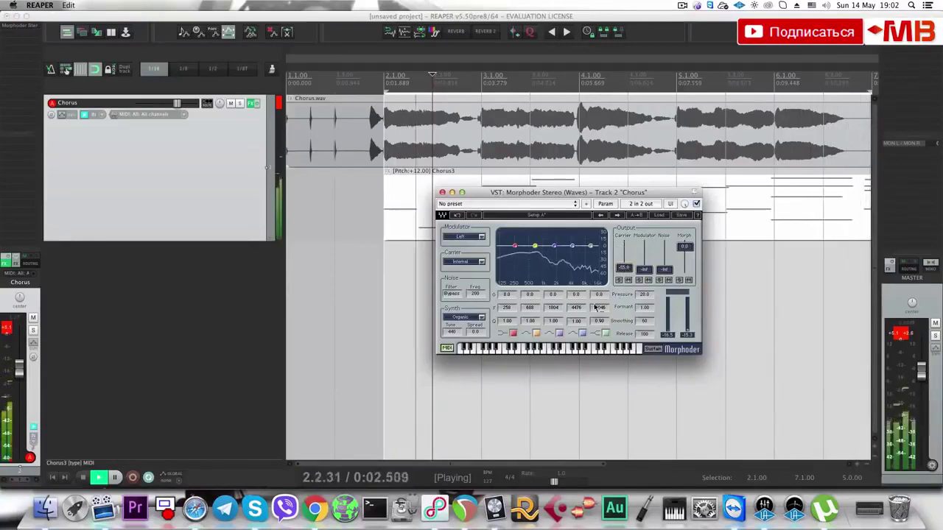
left_click(463, 317)
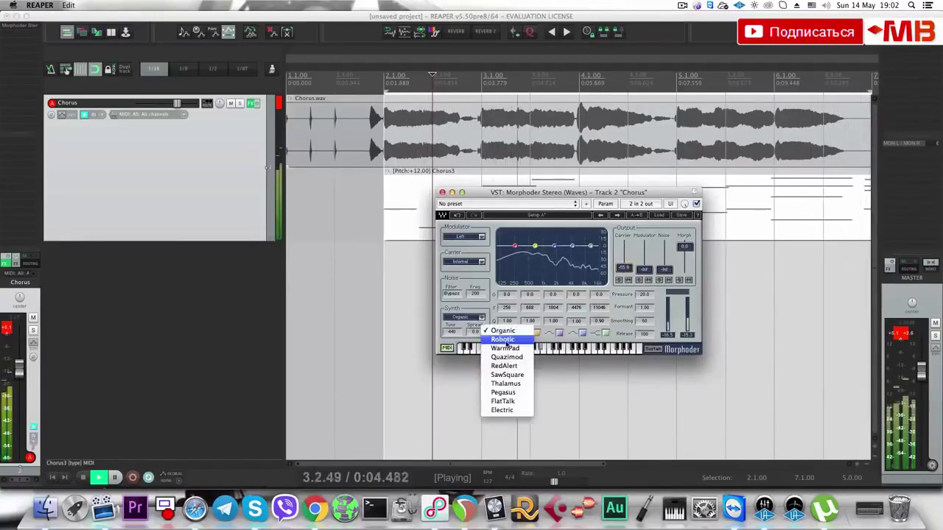
left_click(494, 339)
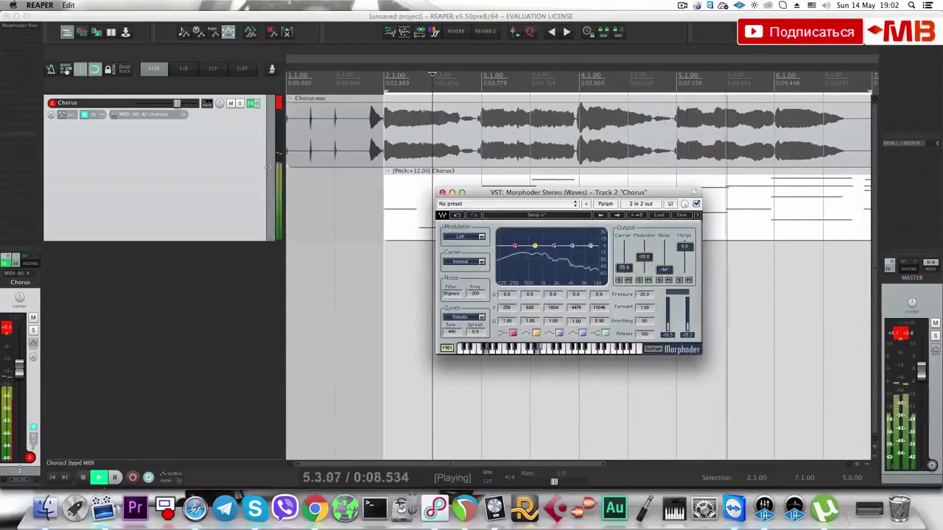
left_click(662, 259)
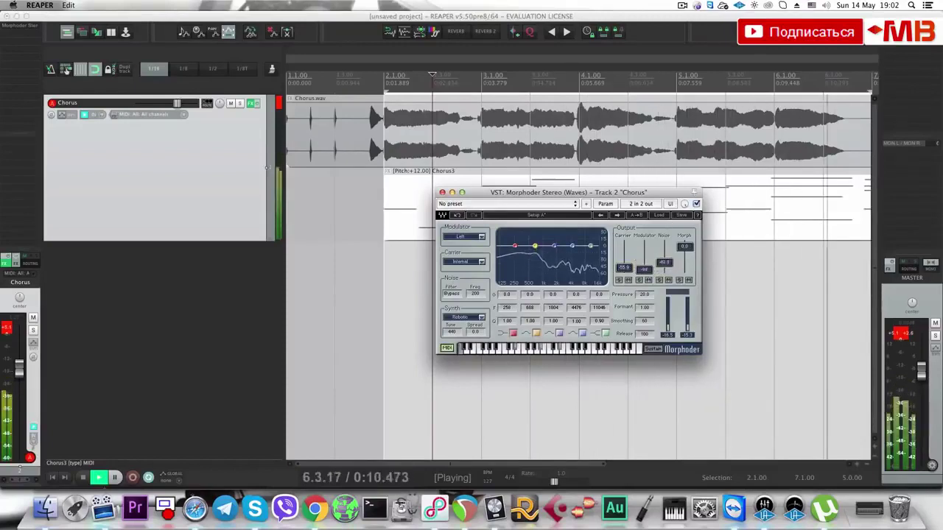
Boost Morphoder's upper EQ bands, with the third band at 12.5 gain and 2239 Hz, stop playback, and view the synth list.
left_click_drag(553, 245, 593, 247)
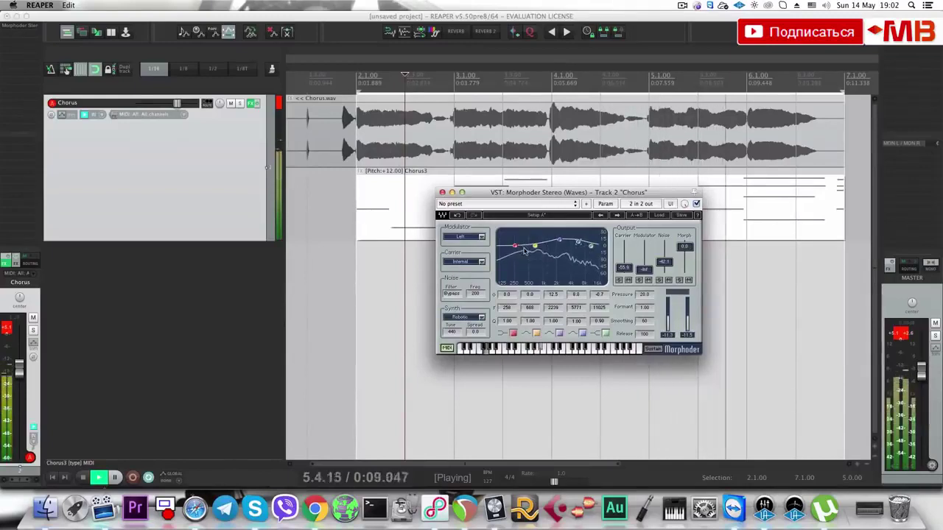
key("space")
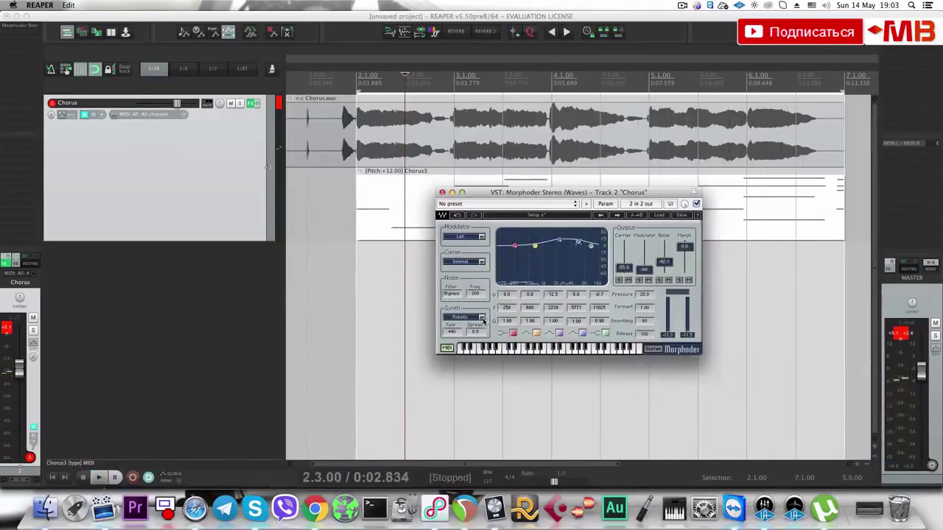
left_click(482, 318)
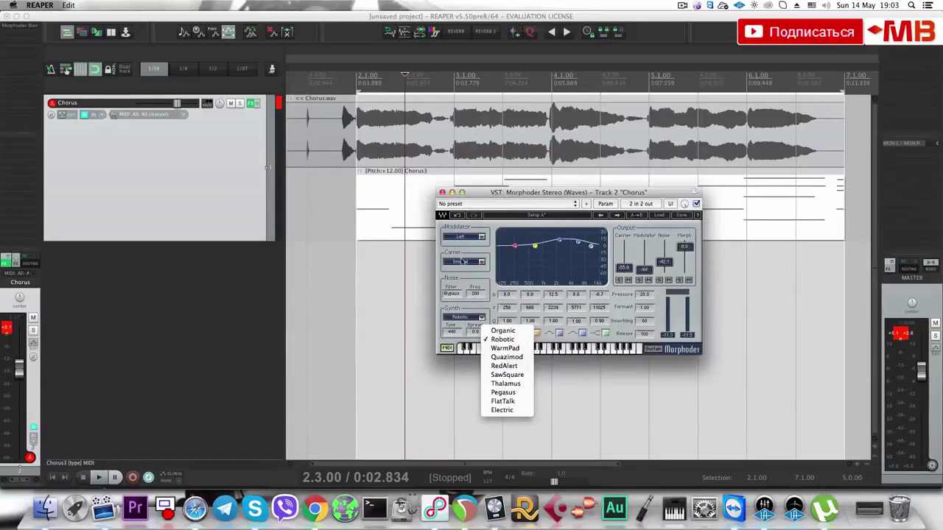
left_click(461, 260)
Remove Morphoder from the Chorus track and add the VST version of MeldaProduction MVocoder instead.
double_click(23, 30)
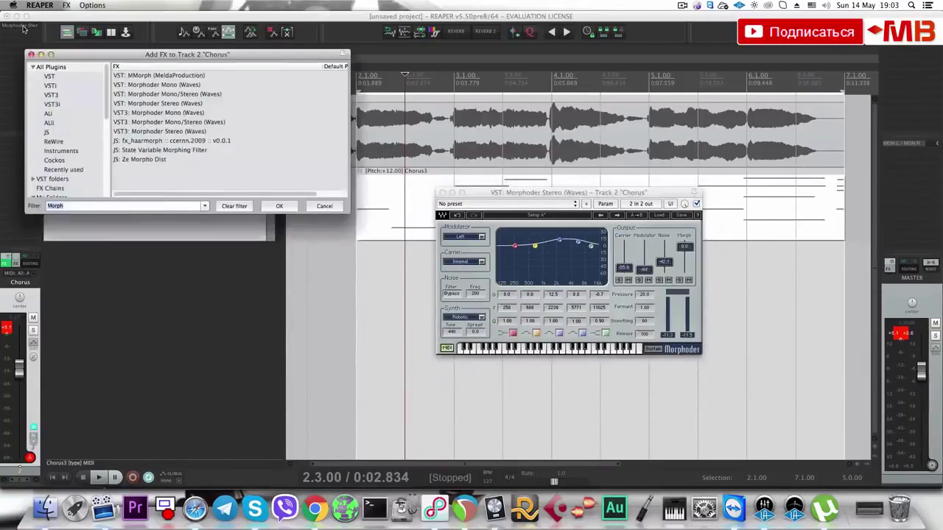
left_click(23, 29, "alt")
left_click(27, 29)
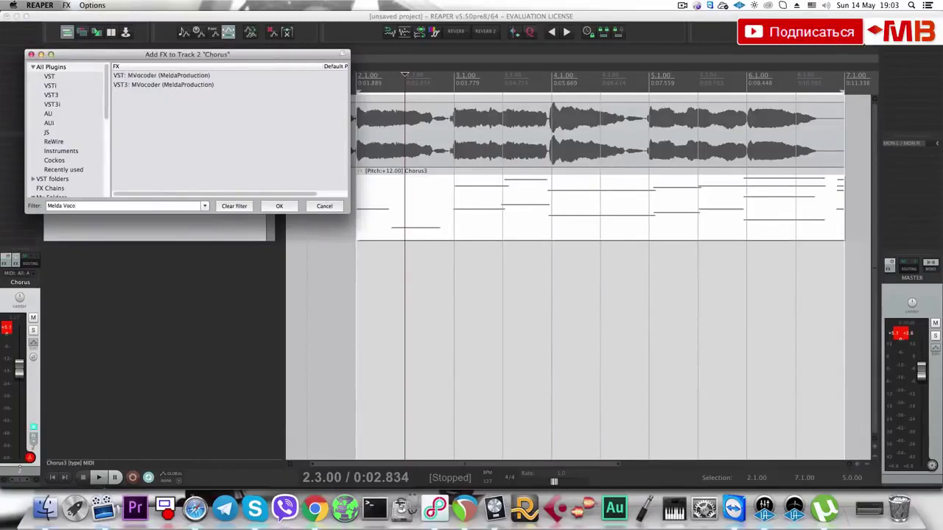
left_click(162, 76)
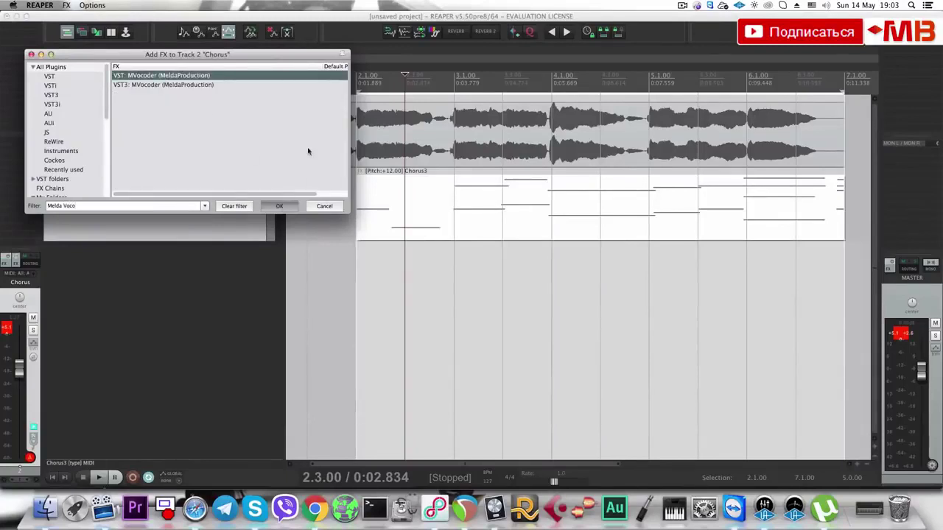
key("Return")
Audition MVocoder presets during playback, ending with Vocoder 2 from the Zentralmassiv folder, stop, and close the plug-in window.
key("space")
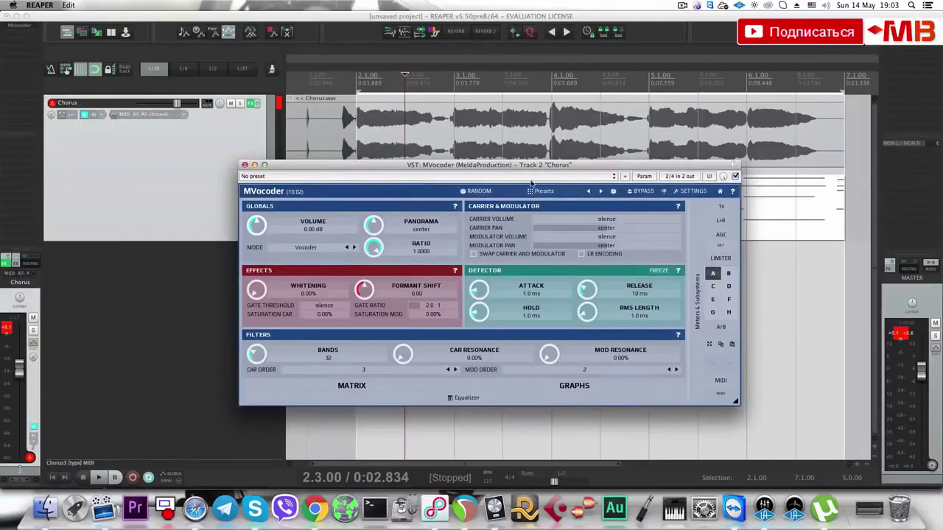
left_click(493, 177)
left_click(552, 178)
left_click(544, 191)
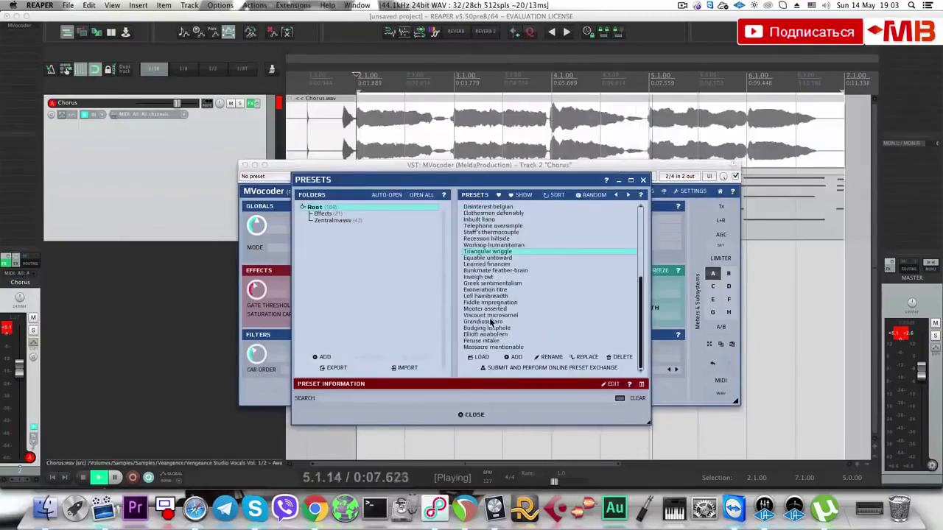
left_click(490, 316)
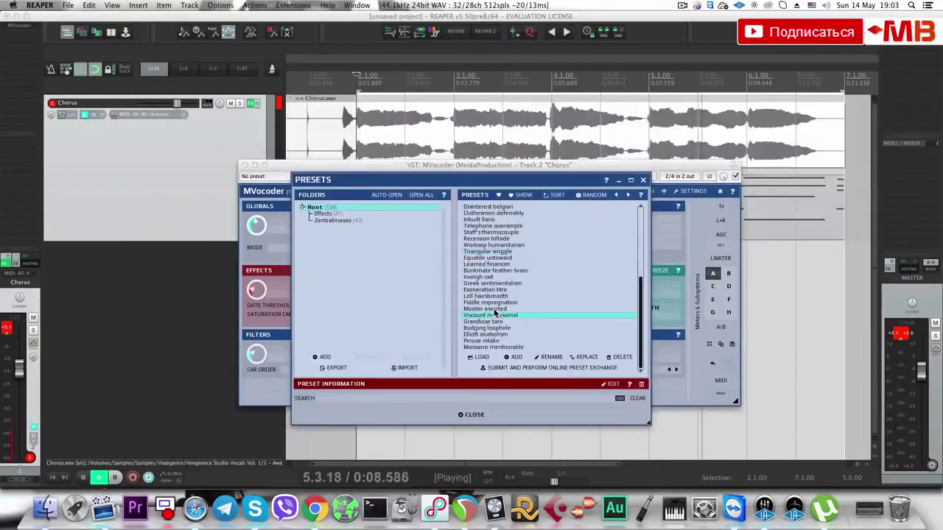
left_click(494, 309)
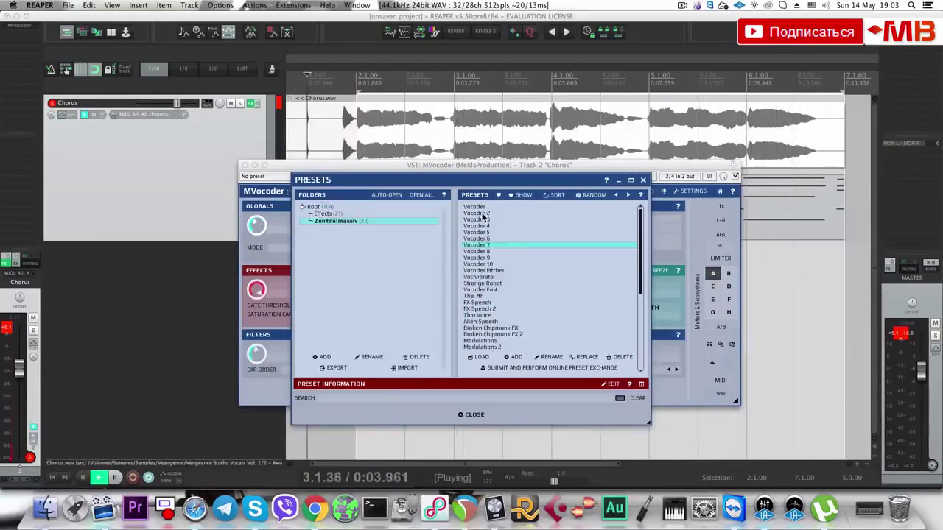
left_click(484, 214)
key("space")
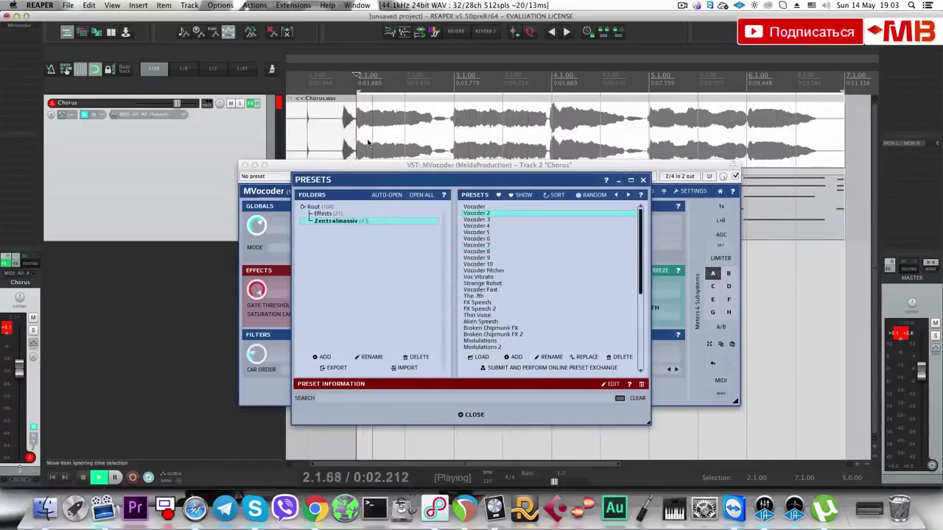
key("space")
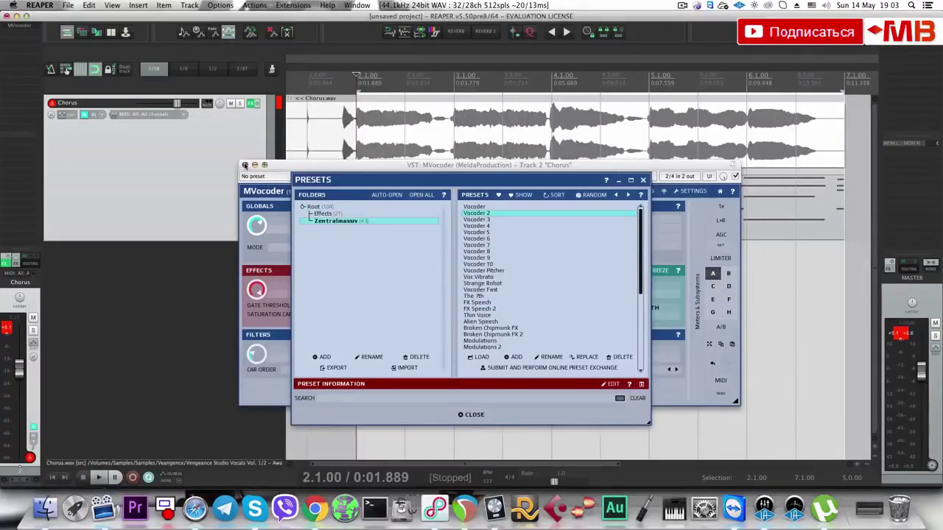
left_click(245, 165)
Add a new Serum instrument track below Chorus and move the Chorus3 MIDI item onto it.
left_click(391, 208)
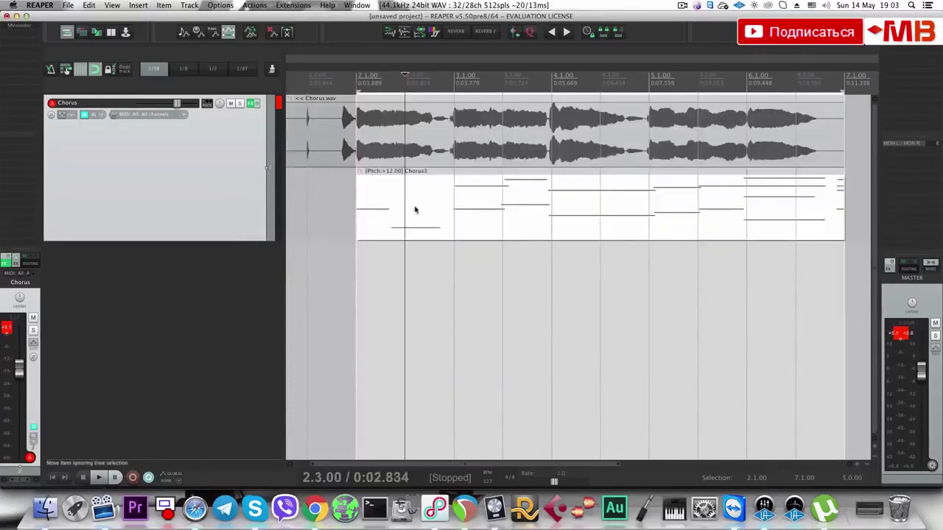
double_click(208, 278)
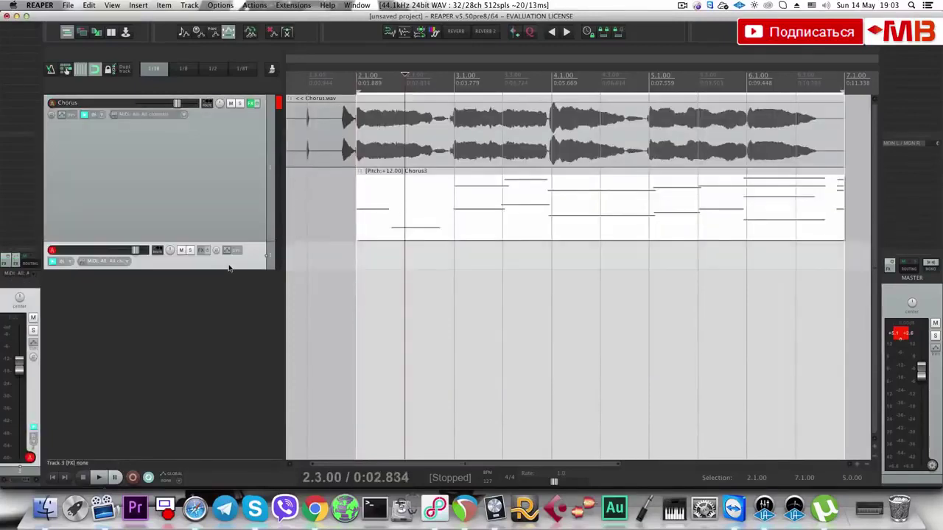
key("t")
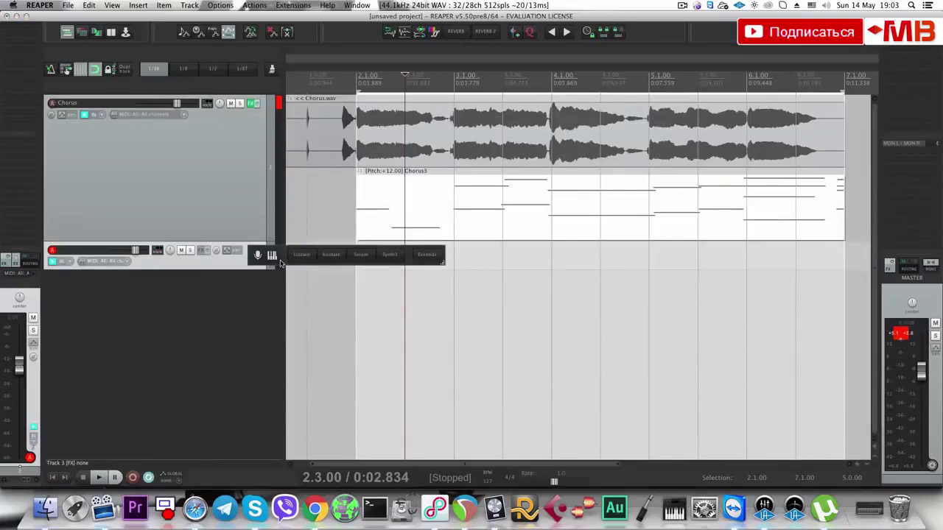
left_click(361, 254)
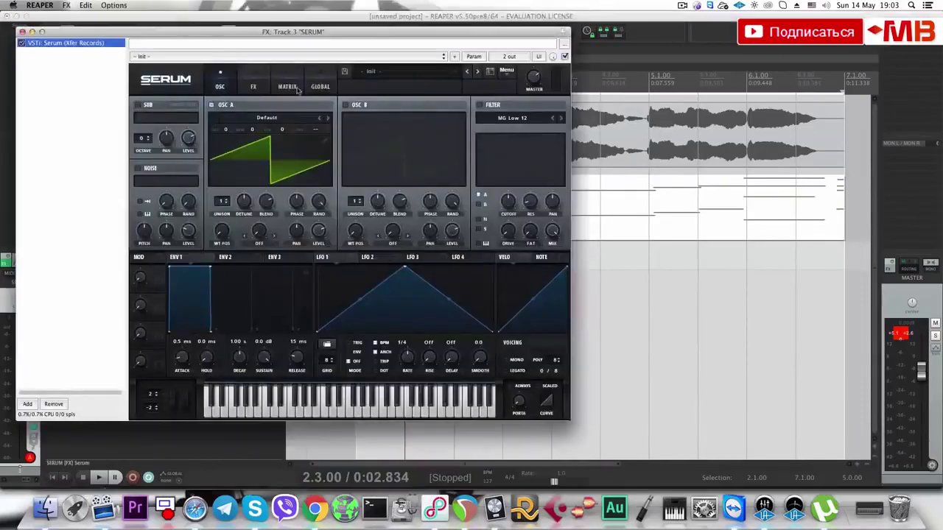
left_click_drag(168, 37, 228, 349)
left_click(380, 251)
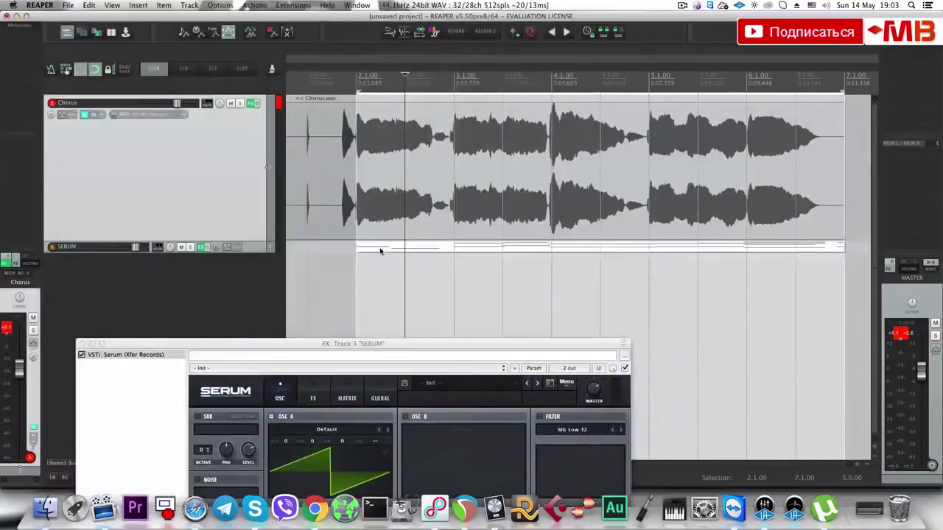
left_click(259, 247)
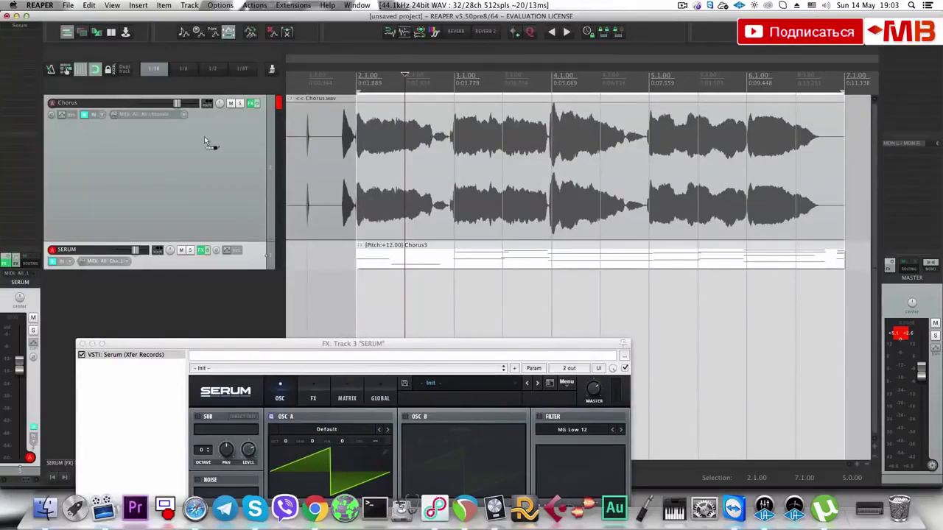
Create a send from the SERUM track to the Chorus track, received on new channels 3/4.
left_click_drag(206, 141, 209, 112)
left_click(302, 96)
mouse_move(332, 134)
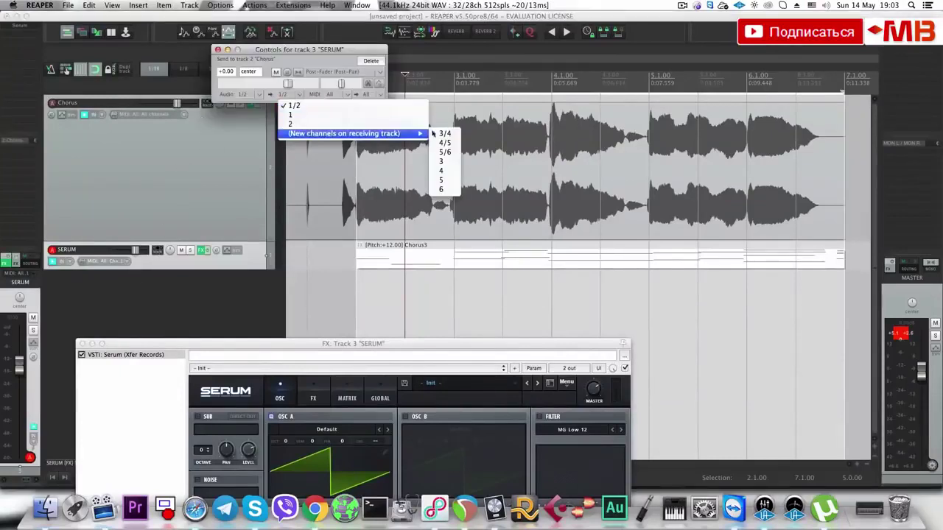
left_click(442, 132)
left_click(217, 49)
Lower the SERUM track's volume to -inf and set its send to Chorus to Pre-Fader (Post-FX).
left_click(296, 168)
key("space")
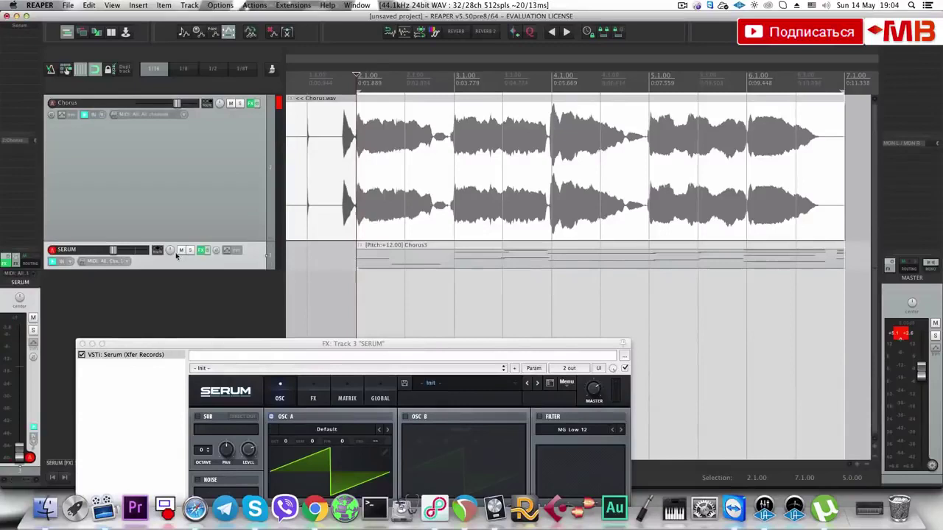
left_click(157, 249)
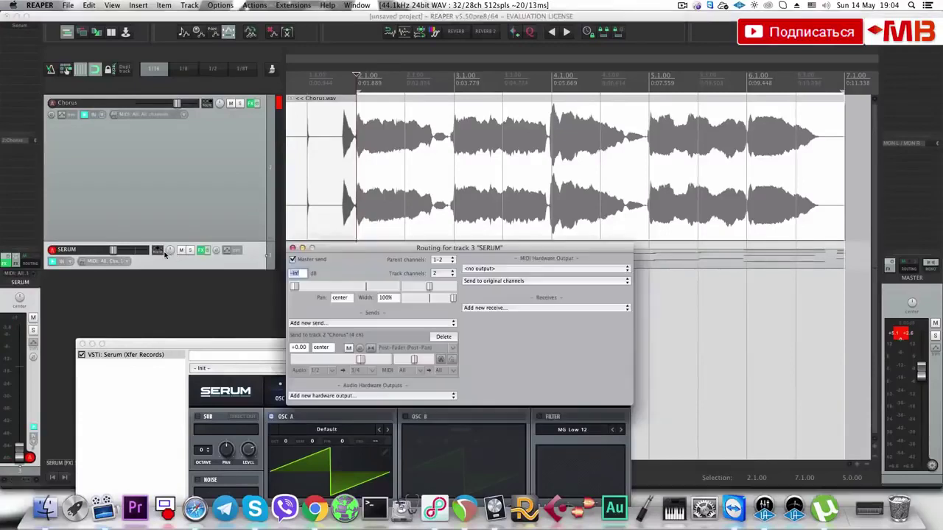
left_click(430, 347)
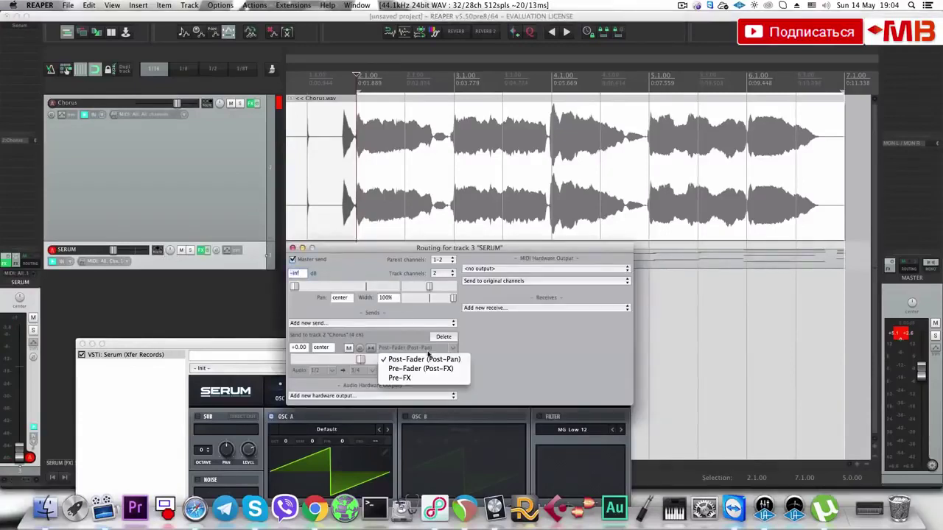
left_click(423, 370)
left_click(292, 248)
Play from 2.1.00 and audition MVocoder's Zentralmassiv presets Vocoder 6, Vocoder 7, Vocoder 10, Strange Robot and FX Speech on the Chorus track.
left_click(360, 253)
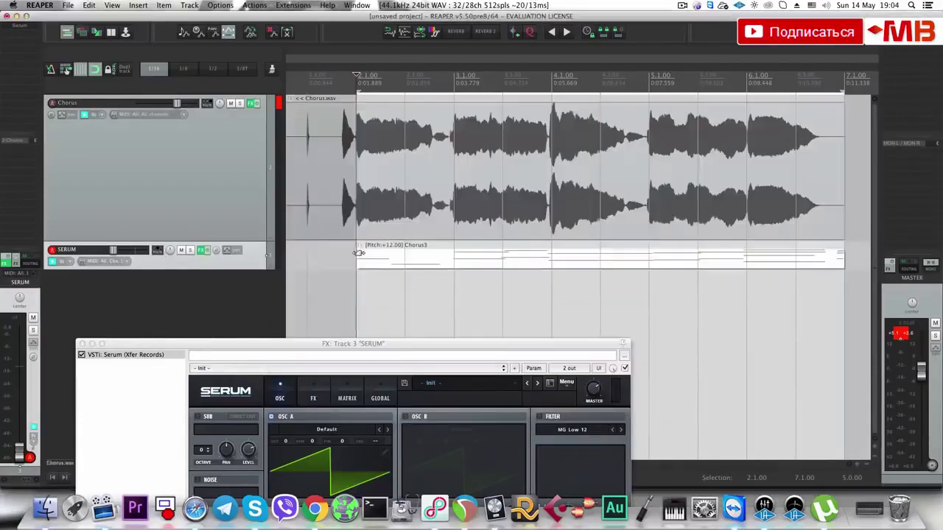
key("space")
left_click(230, 185)
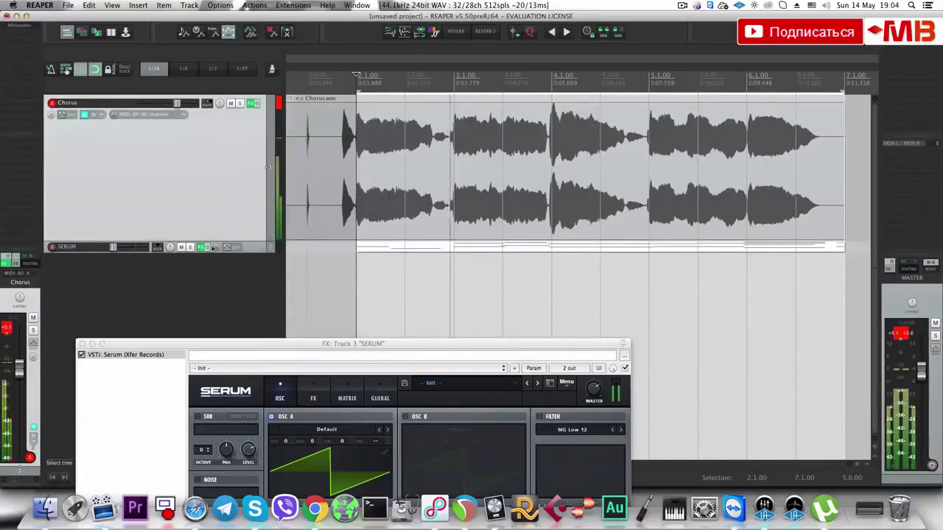
left_click(29, 28)
left_click(484, 239)
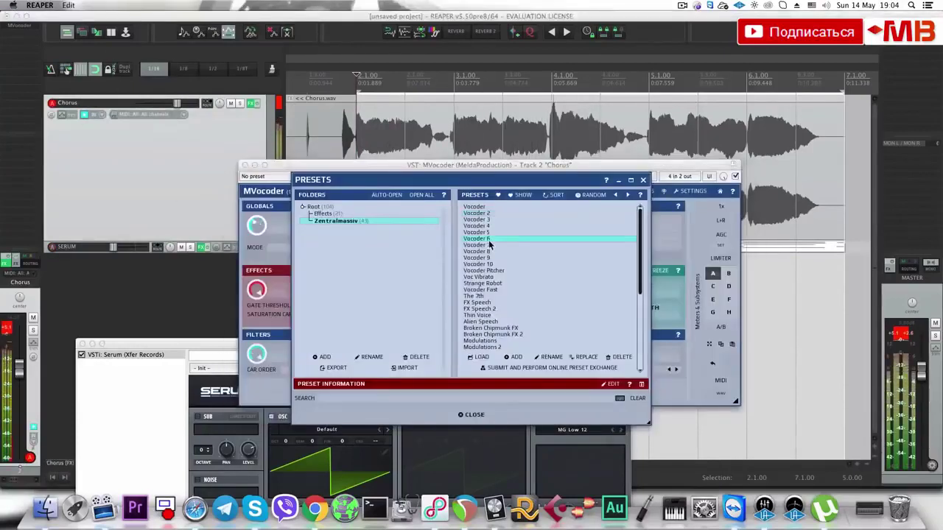
left_click(489, 244)
left_click(493, 265)
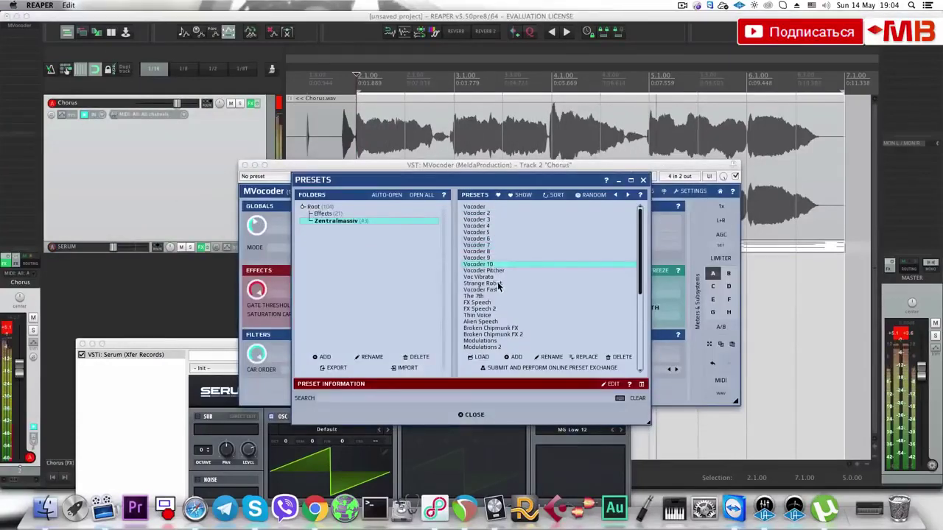
left_click(498, 283)
left_click(482, 302)
Audition MVocoder's Effects presets, including Cross-check embarkation and Hubcaps cassava, stop playback, and close the preset browser and plug-in.
left_click(324, 214)
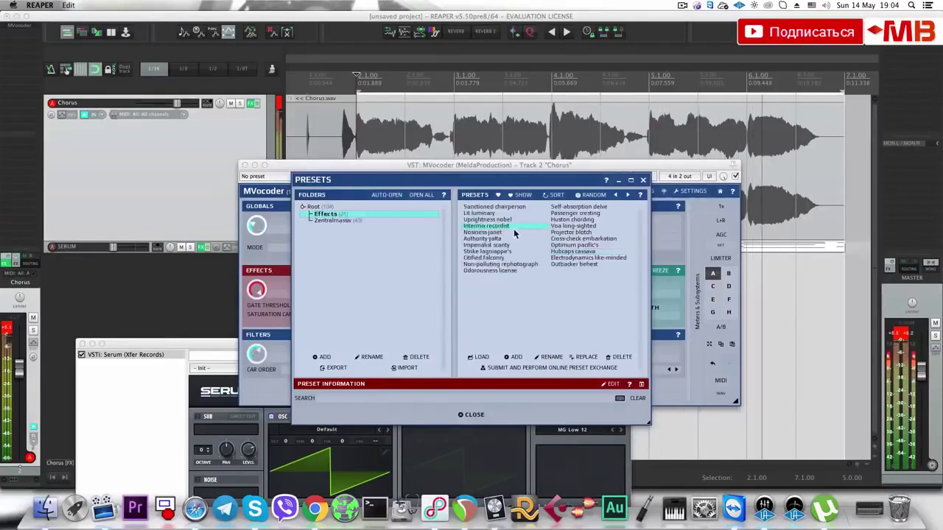
left_click(570, 238)
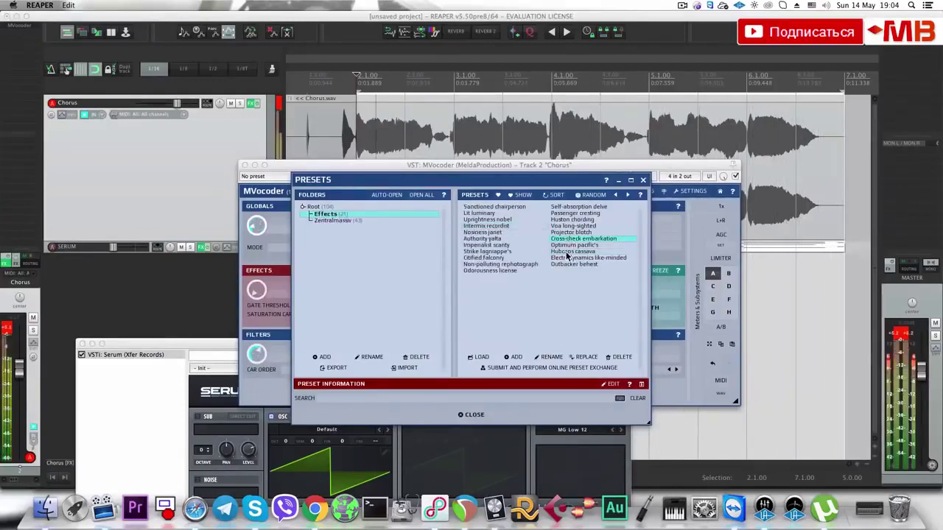
left_click(572, 252)
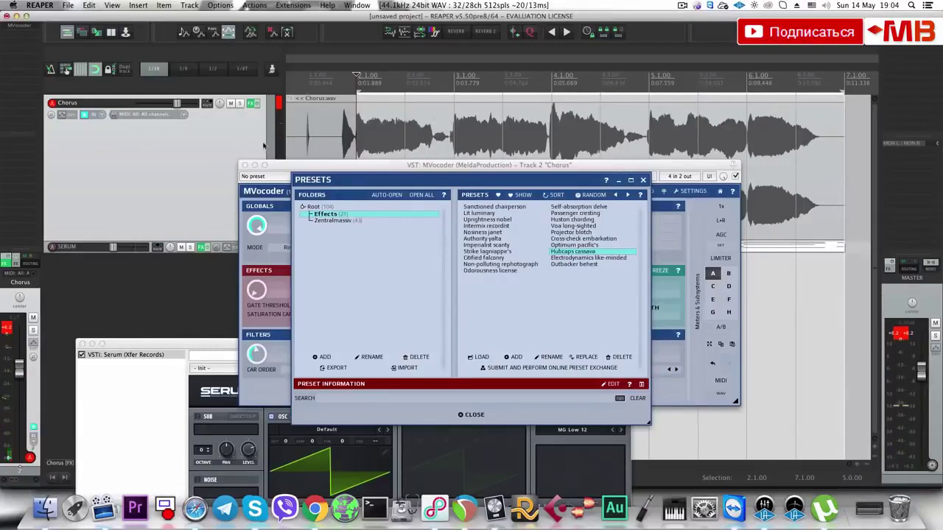
left_click(643, 179)
left_click(245, 165)
key("super+a")
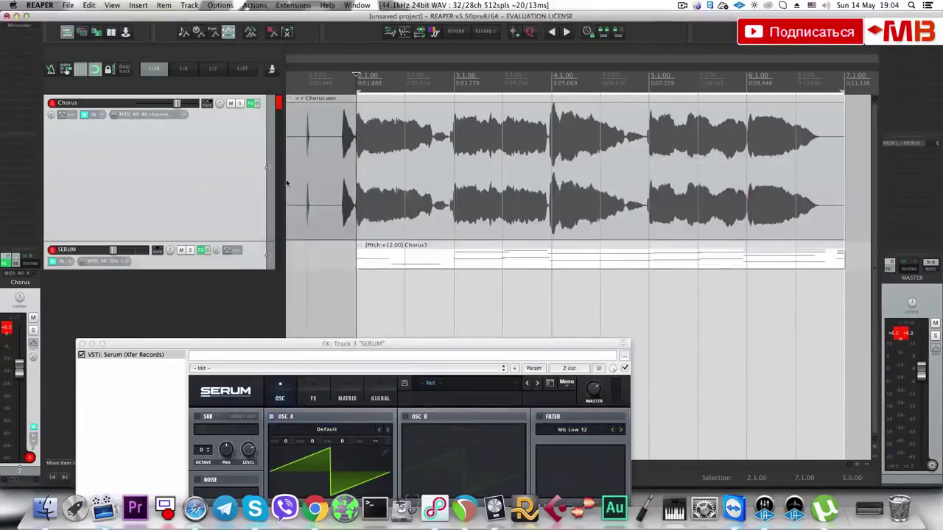
Delete the Chorus and SERUM tracks and insert a new track with the AUi Sylenth1 (x86) instrument.
key("Delete")
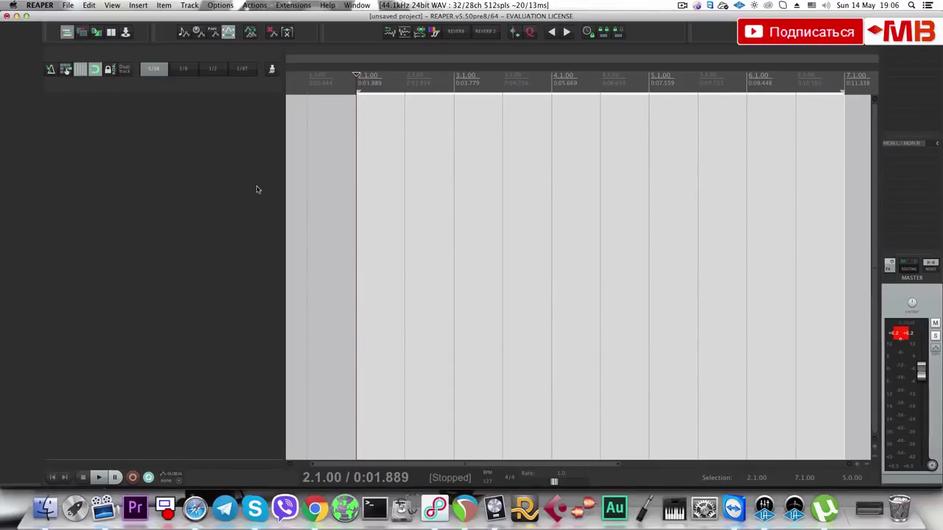
double_click(259, 201)
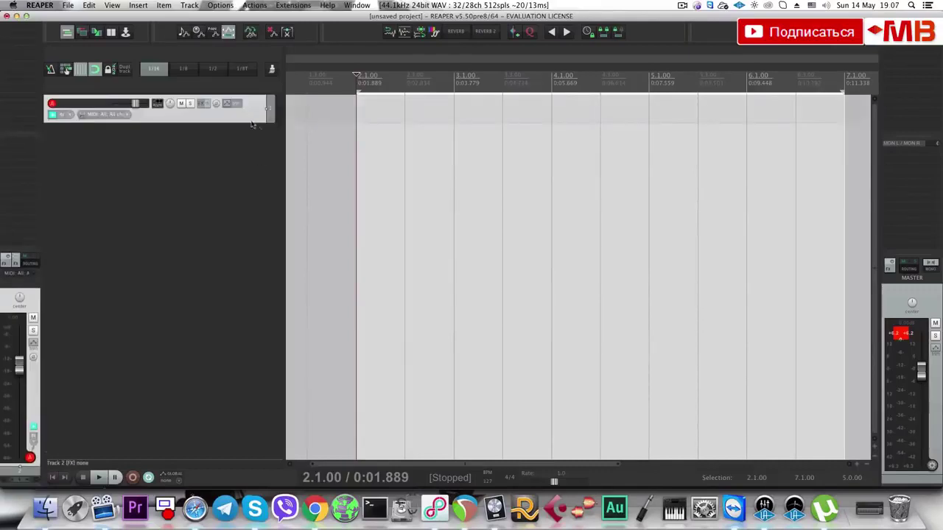
left_click(157, 102)
type("Sylenth")
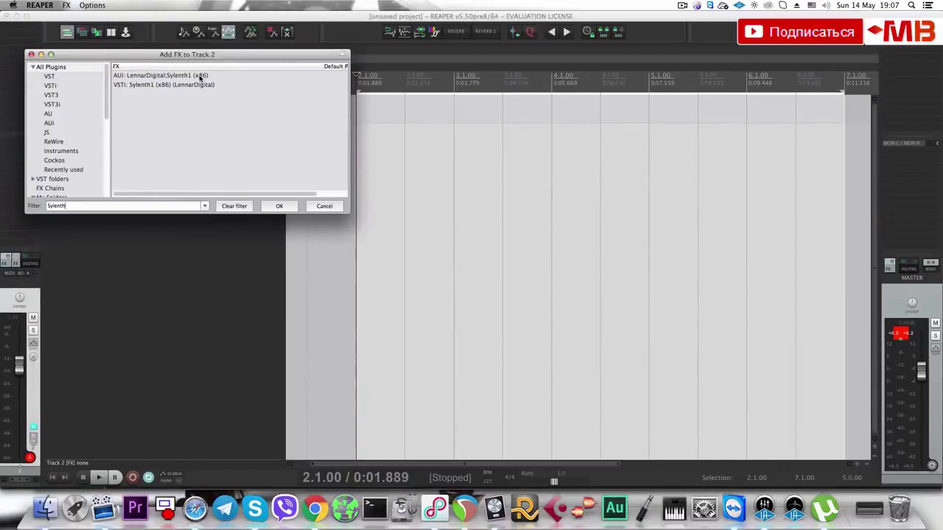
left_click(177, 76)
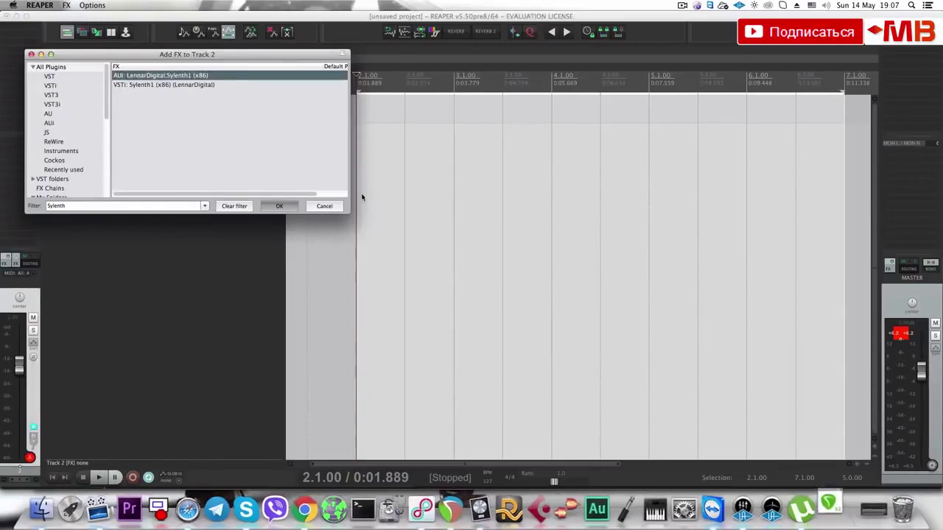
key("Return")
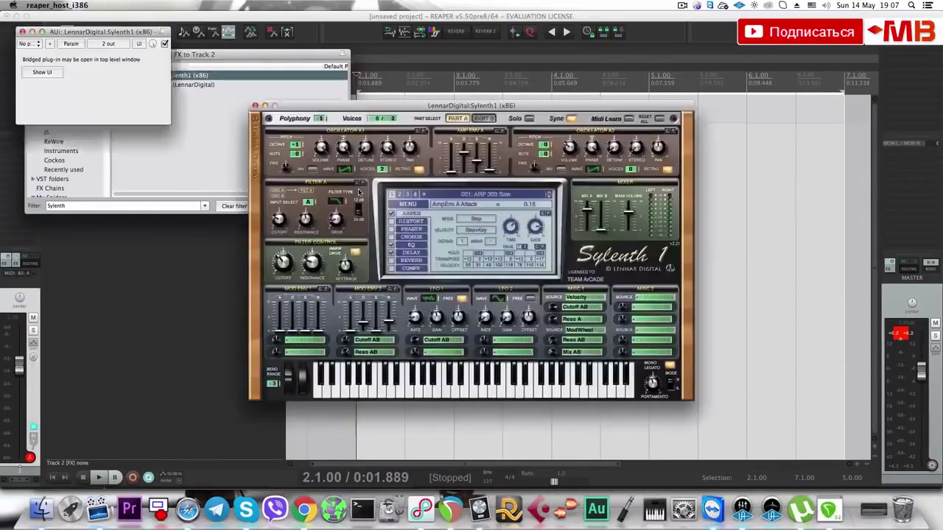
Try a randomized Sylenth1 preset, then initialize the patch.
left_click(408, 204)
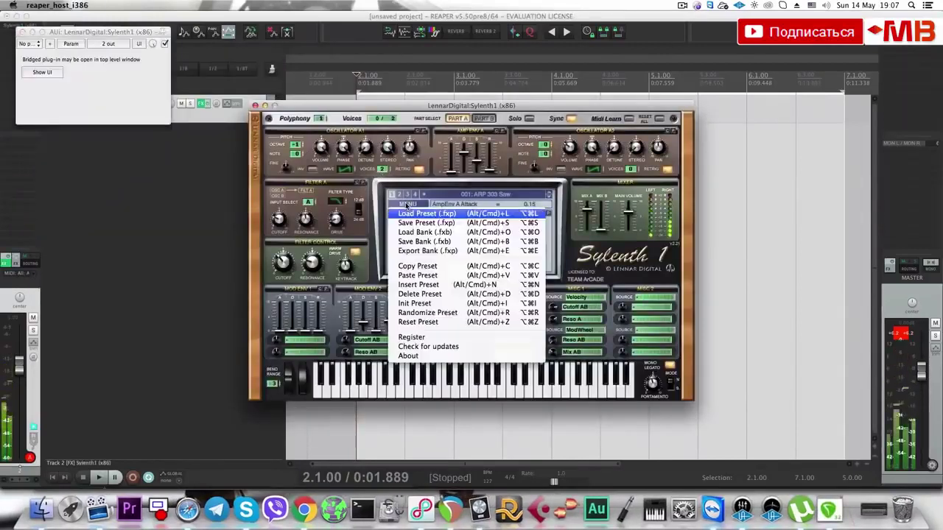
left_click(450, 312)
left_click(408, 204)
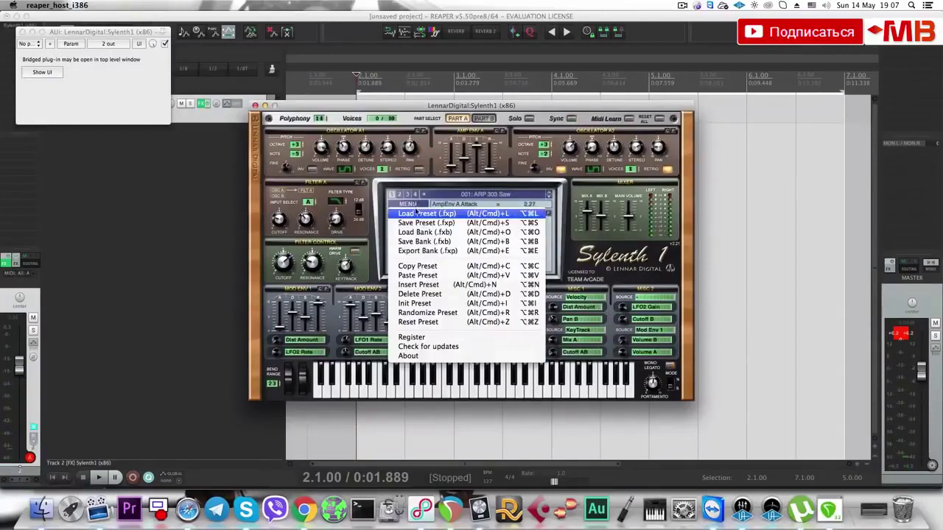
left_click(415, 303)
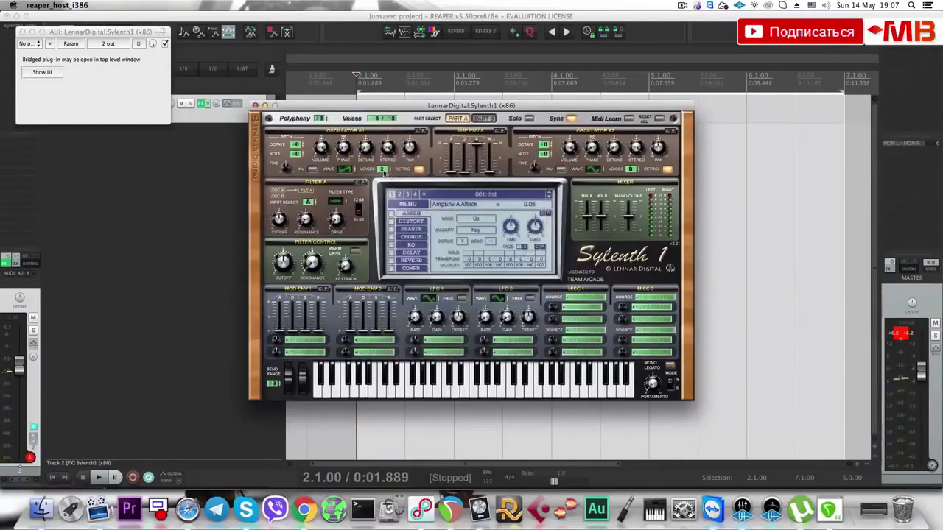
Set Sylenth1's Oscillator A1 to 2 voices, switch off its Retrig, and close the synth interface.
left_click(383, 168)
left_click_drag(381, 170, 402, 185)
left_click(418, 170)
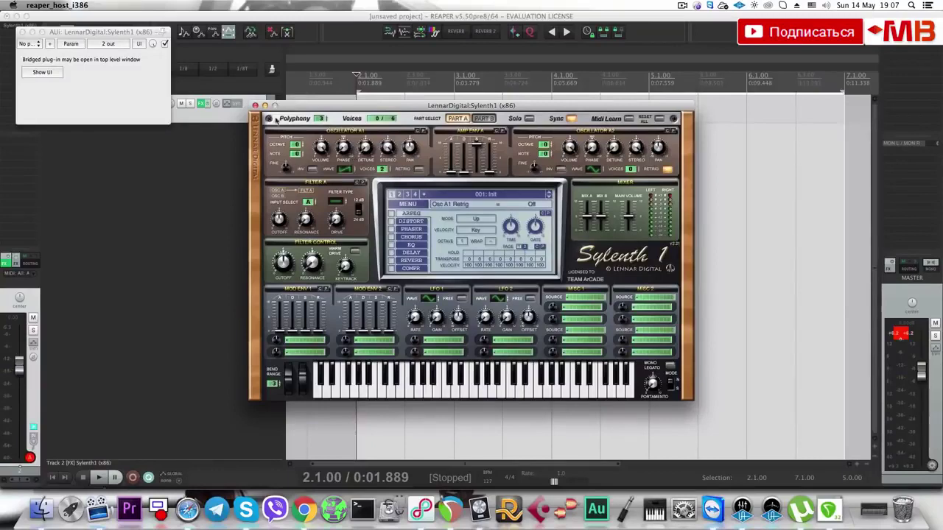
left_click(255, 106)
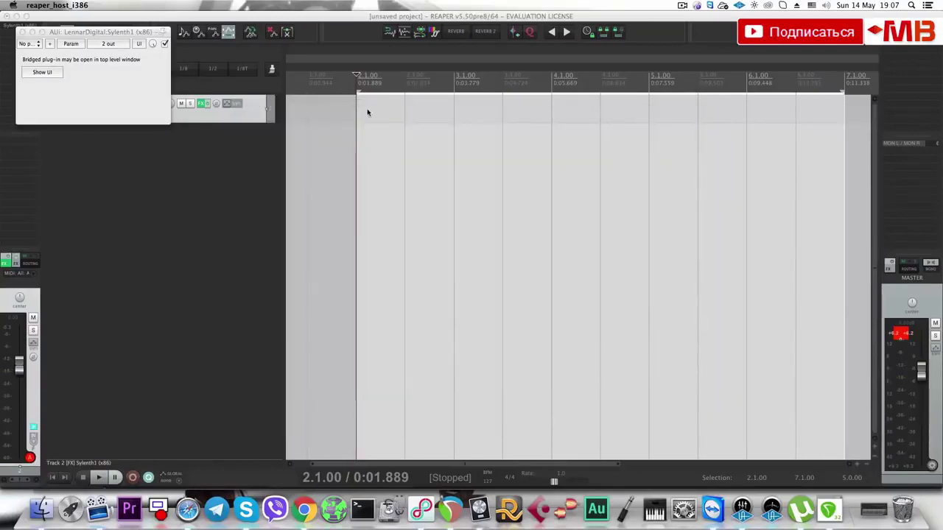
Reopen Sylenth1, set its Polyphony to 8, and close the synth interface.
left_click(23, 33)
left_click(201, 104)
left_click_drag(325, 120, 324, 111)
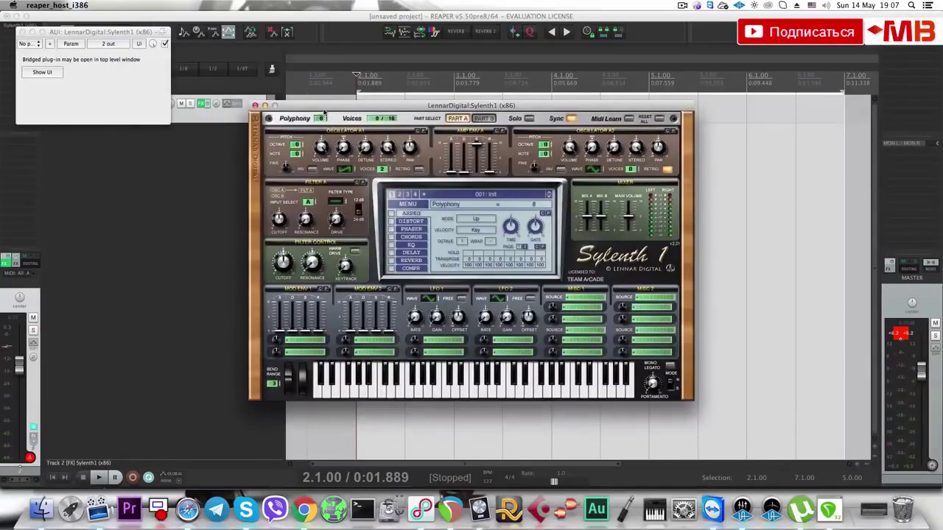
left_click(255, 105)
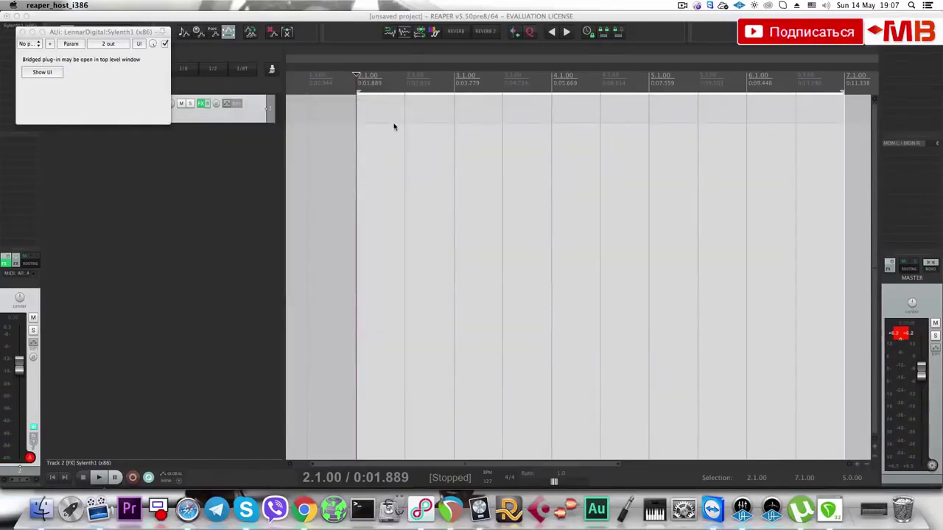
Capture a MIDI chord performance on the Sylenth1 track, running the transport from 2.1.00.
left_click(362, 117)
key("space")
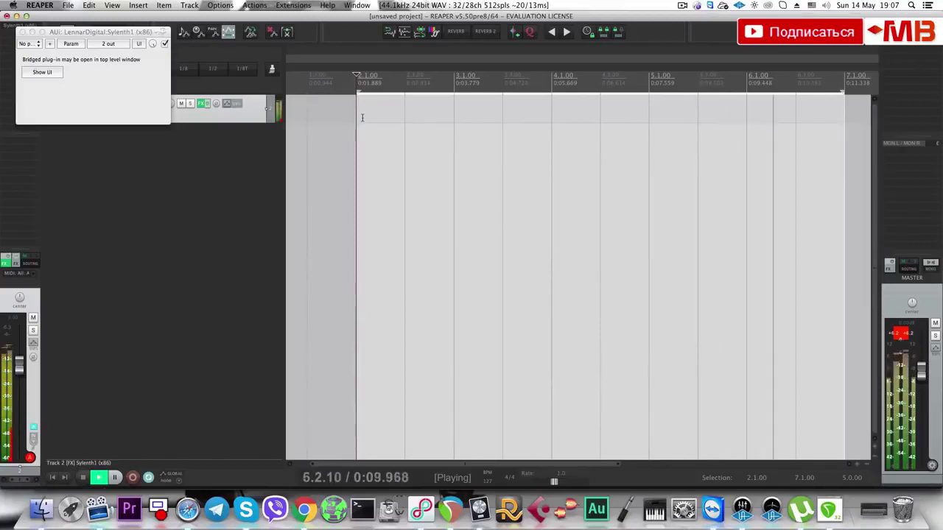
key("space")
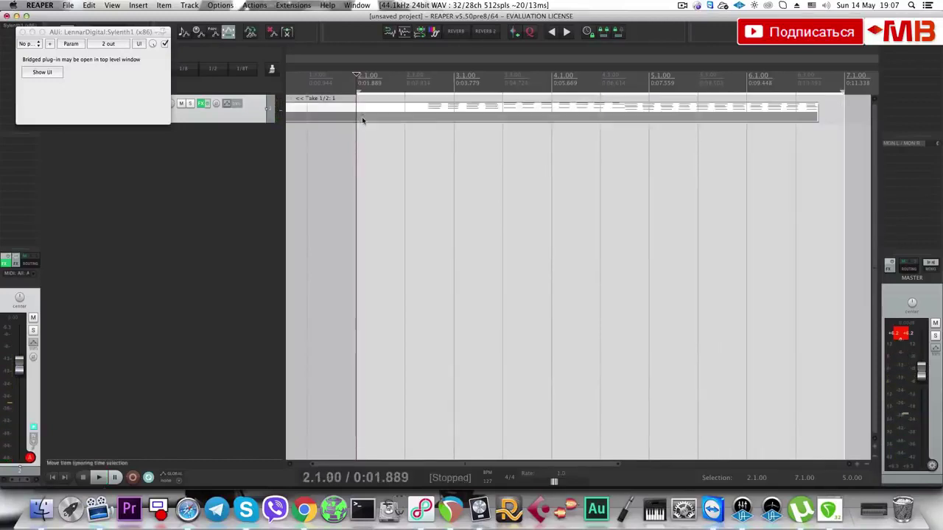
Split the recorded chord item at 2.3.00 and delete the portion before the split.
left_click(419, 116)
key("s")
left_click(385, 115)
key("Delete")
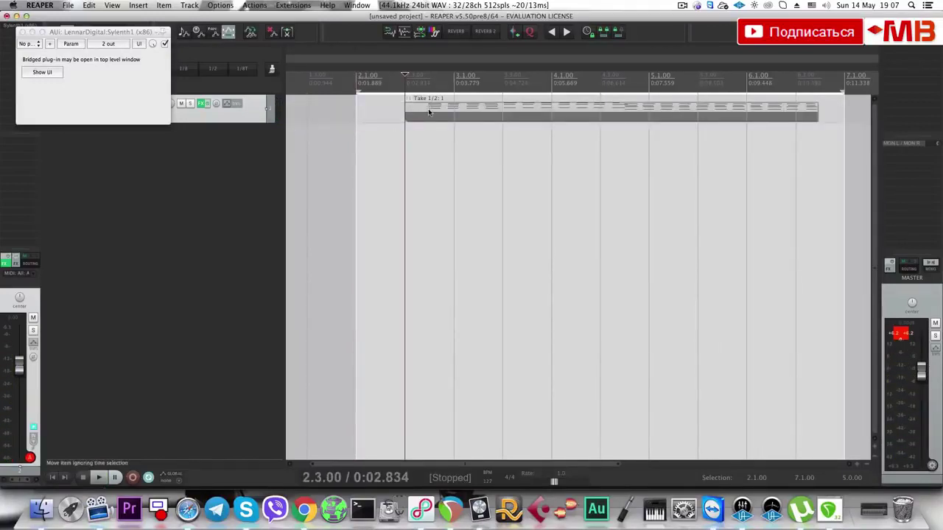
Crop the chord item to its active take and move it to start at 2.1.00.
left_click(432, 109)
key("alt+shift+t")
left_click_drag(442, 115, 368, 122)
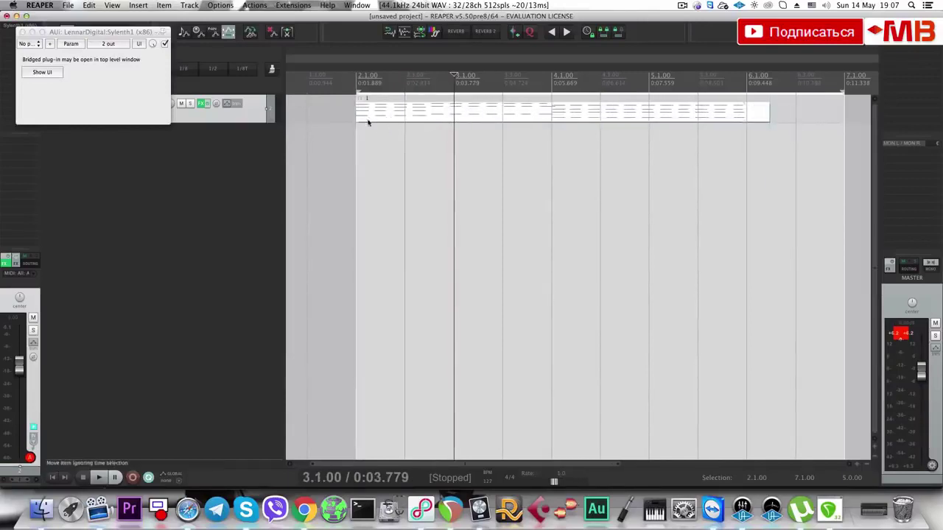
Play the chords from 2.1.00, closing the remaining Sylenth1 plug-in window during playback.
key("space")
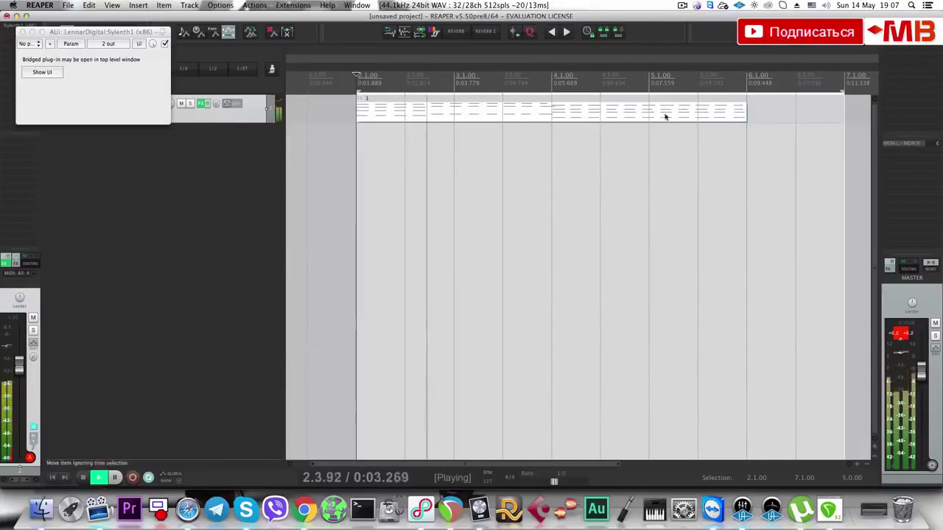
left_click(22, 33)
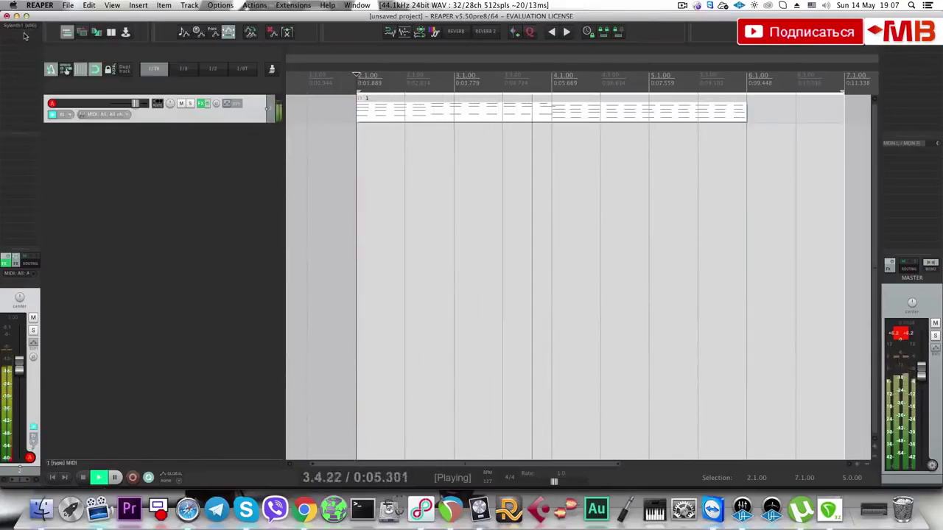
key("space")
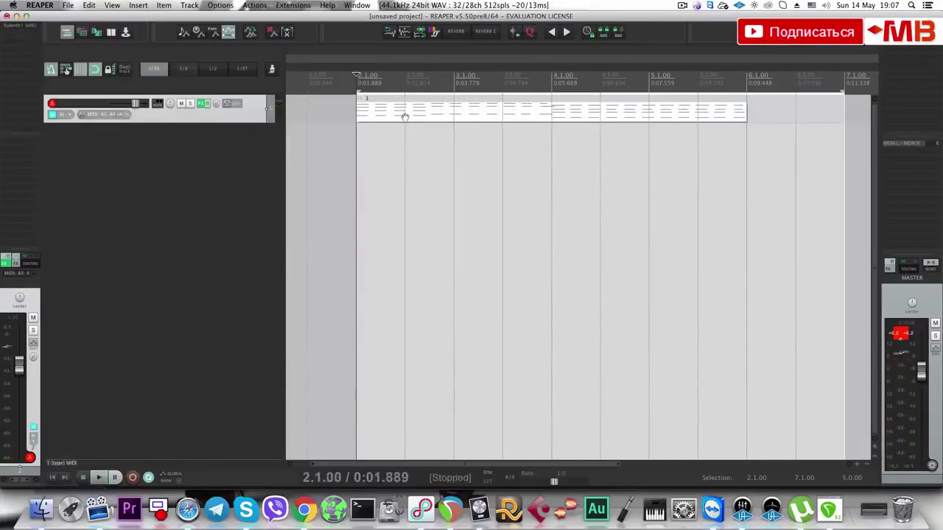
Switch the master track to mono and audition the chords from 2.1.00 and from 4.1.00.
left_click(929, 263)
key("space")
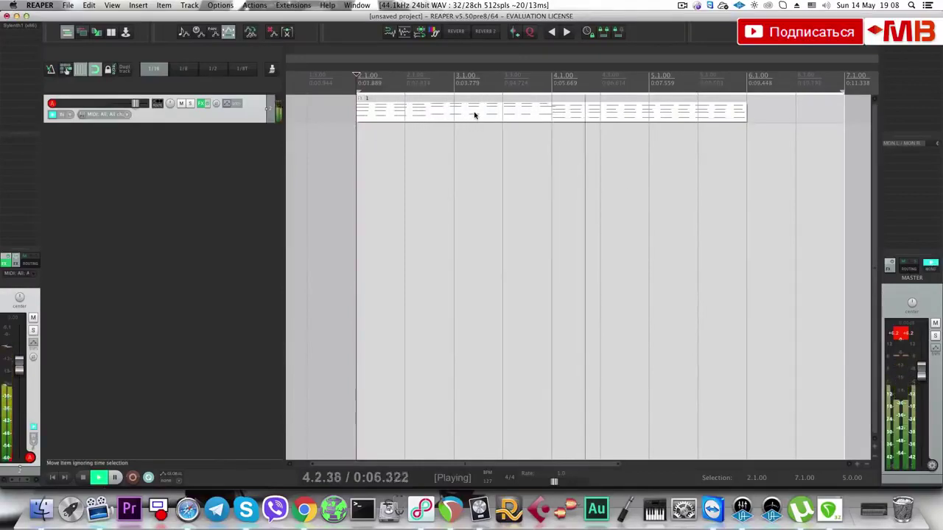
key("space")
left_click(577, 121)
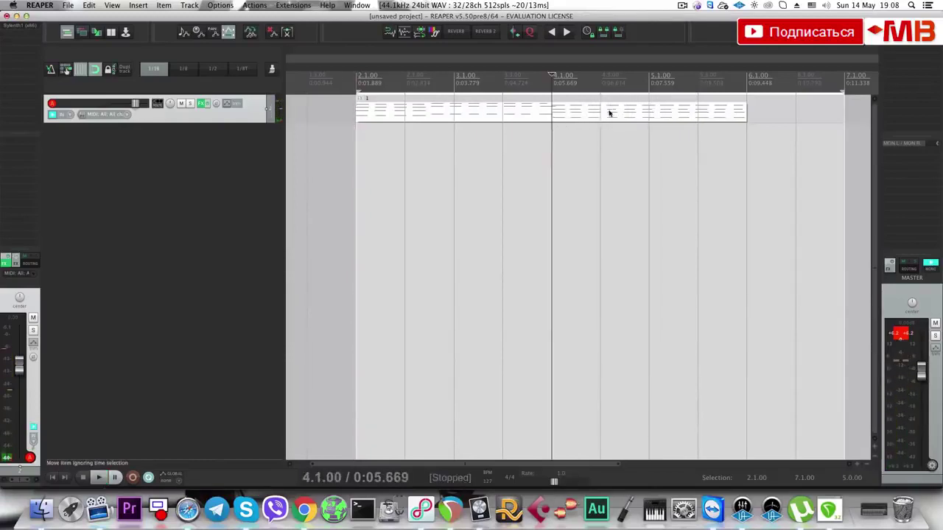
key("space")
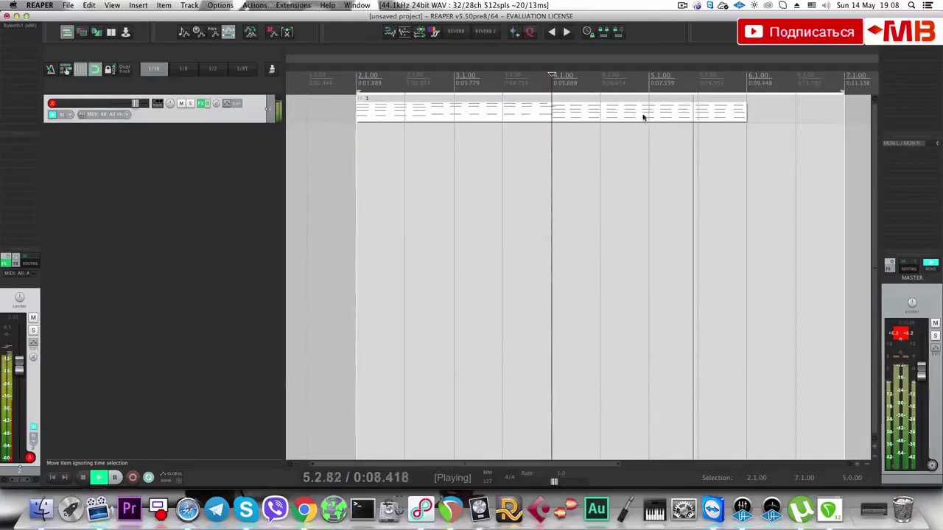
key("space")
Raise the velocity of all the chord notes to 126 in the MIDI editor and play them from 2.1.00.
double_click(448, 118)
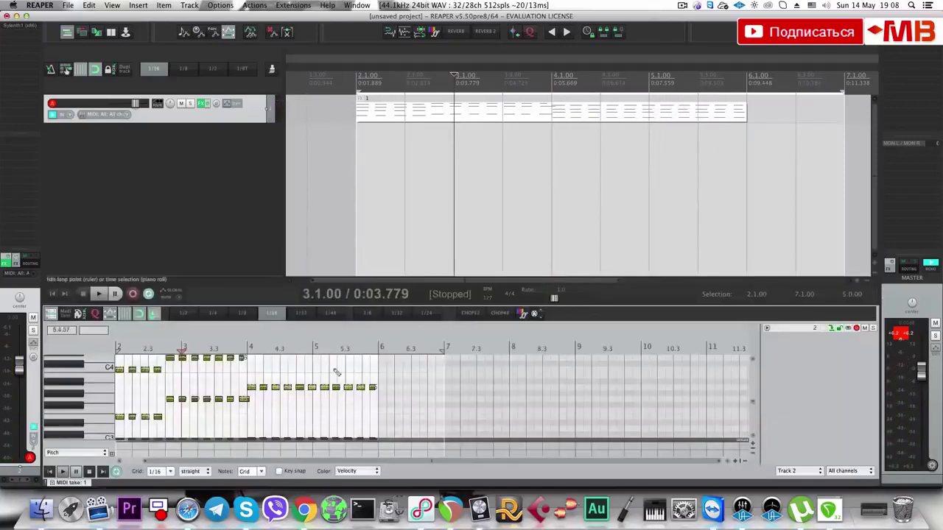
left_click(310, 376)
scroll(289, 377, "up", 4)
left_click_drag(290, 385, 290, 358)
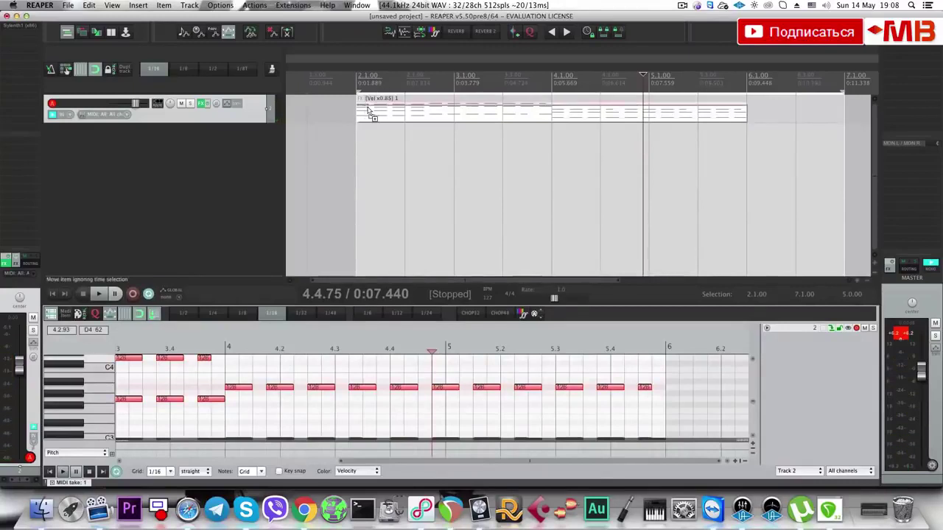
left_click(369, 112)
key("space")
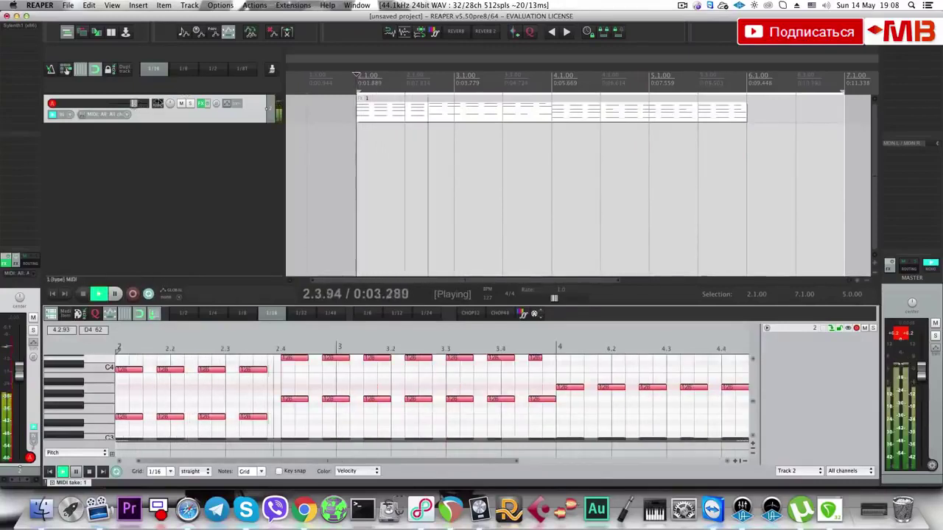
key("space")
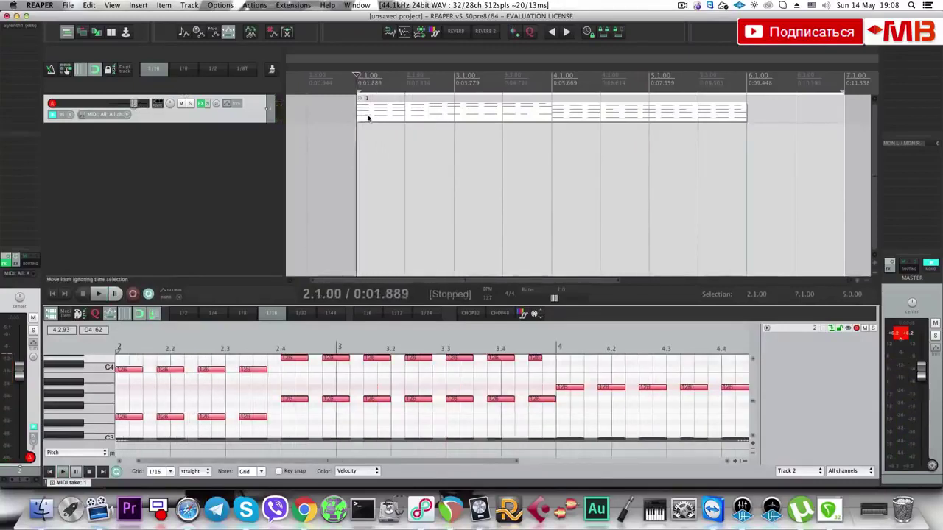
Render the Sylenth1 track to a stem track, then solo and enlarge the stem and play it from 2.1.00.
left_click(420, 32)
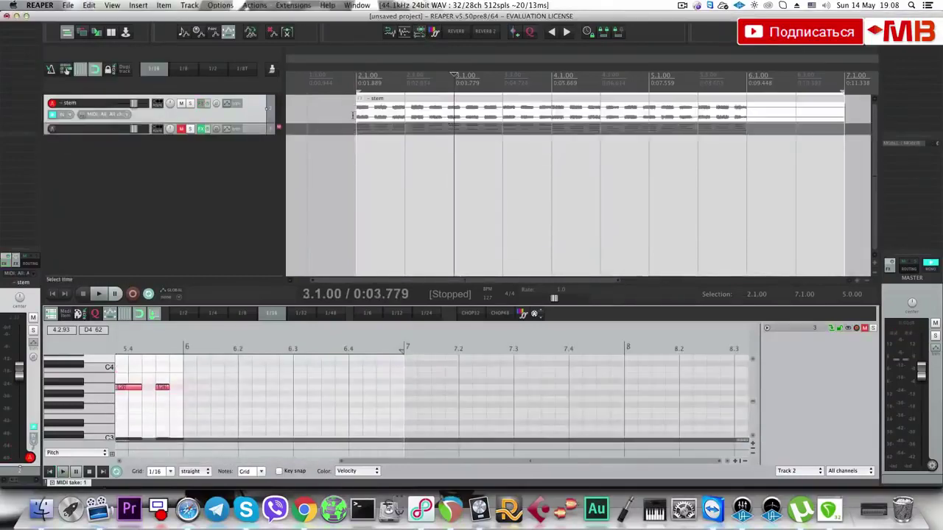
left_click(190, 103)
left_click_drag(207, 123, 215, 179)
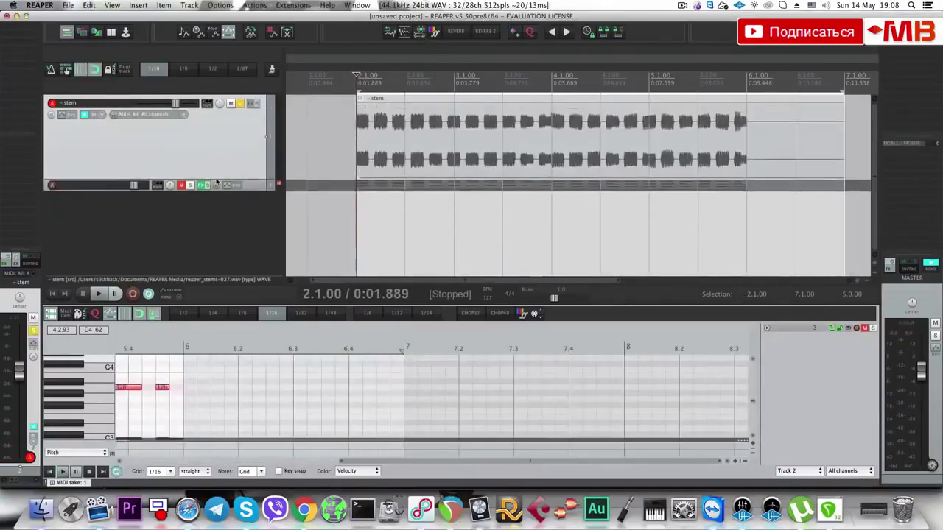
key("space")
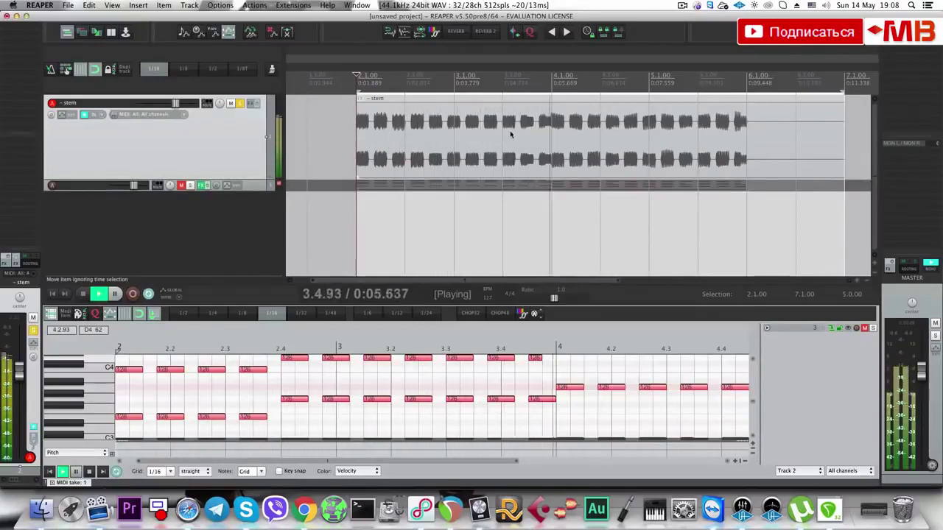
key("space")
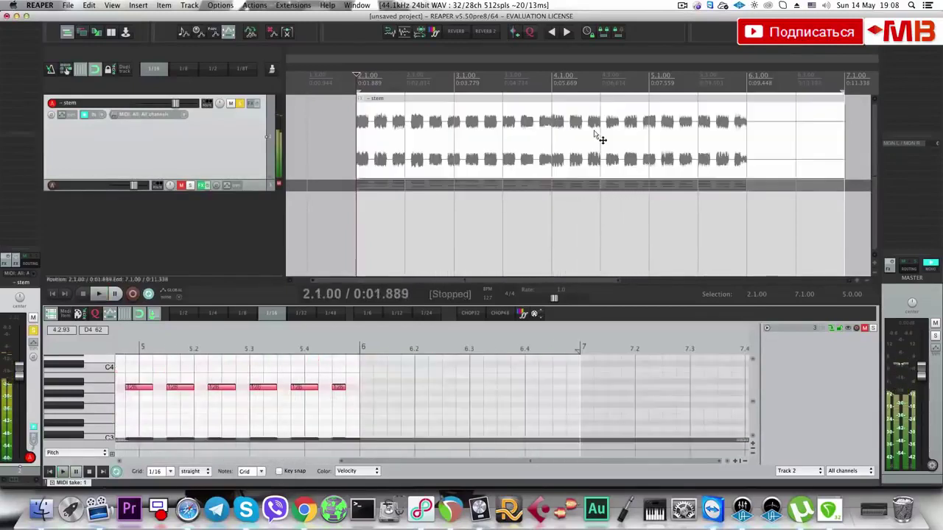
Add FabFilter Pro-Q 2 to the stem track and play from 4.1.00 to examine its spectrum.
left_click(601, 136)
left_click(557, 135)
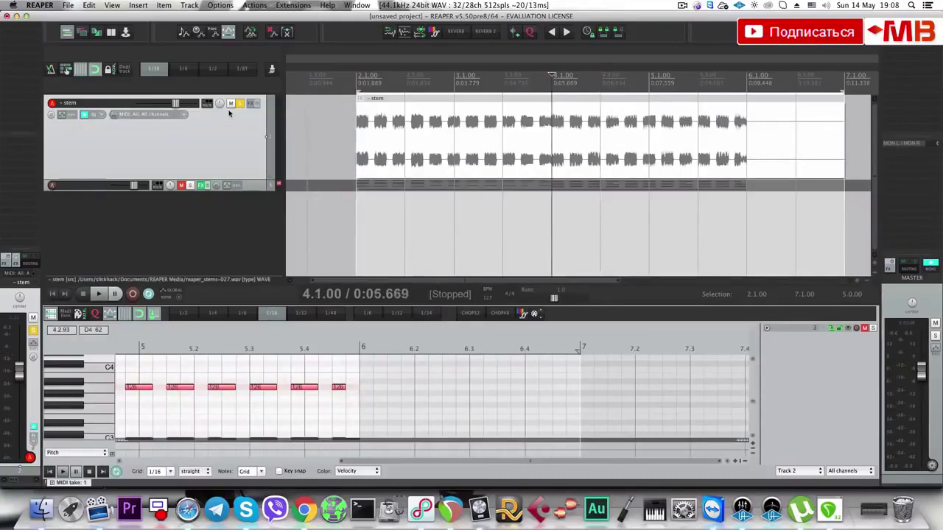
key("q")
left_click_drag(303, 32, 300, 31)
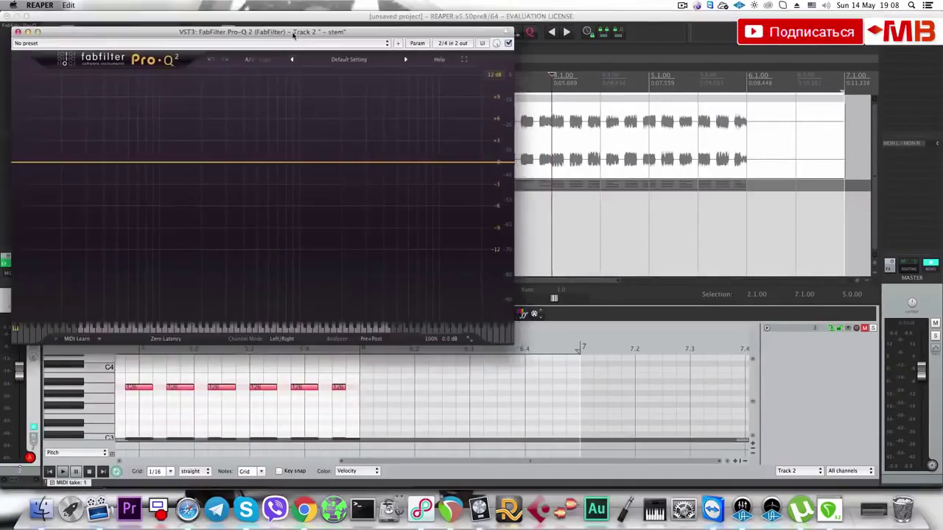
key("space")
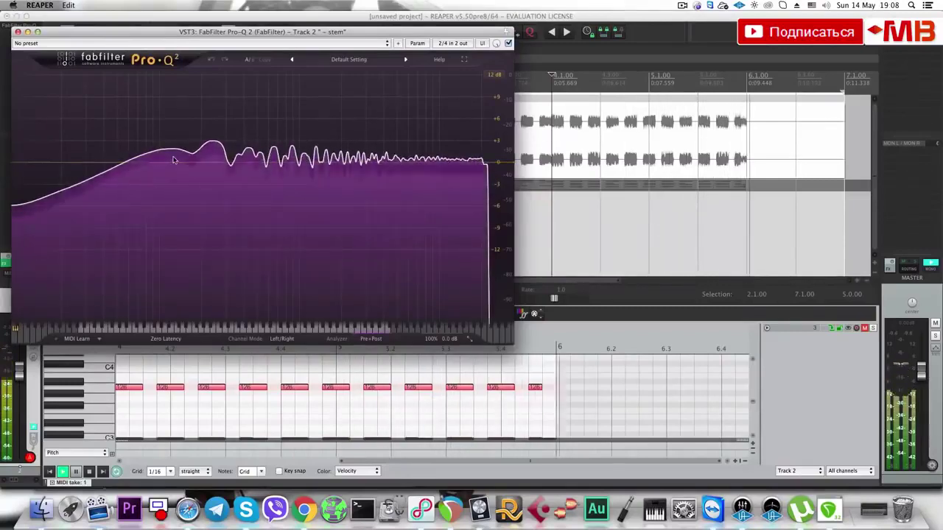
key("space")
Delete the stem track that carries Pro-Q 2 and render the Sylenth1 track to a fresh stem track.
scroll(597, 169, "down", 2)
scroll(597, 169, "up", 3)
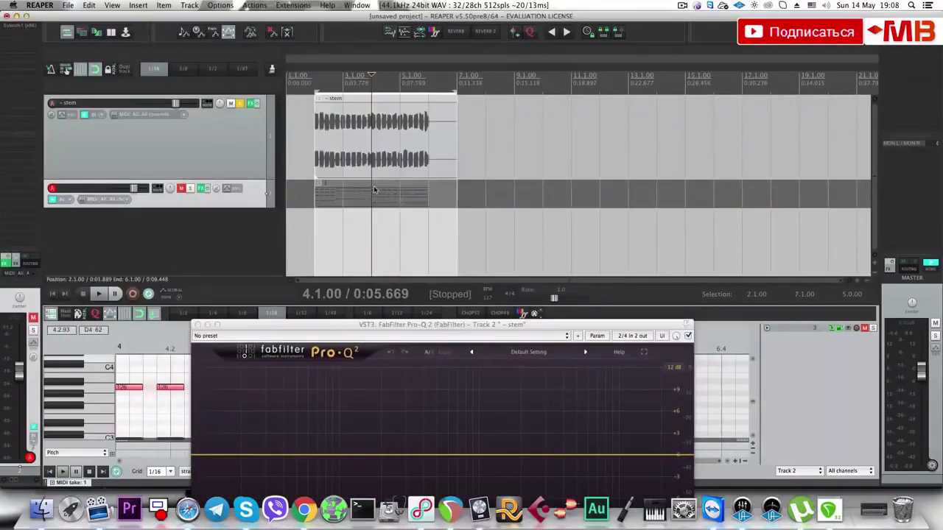
left_click(349, 194)
left_click(253, 133)
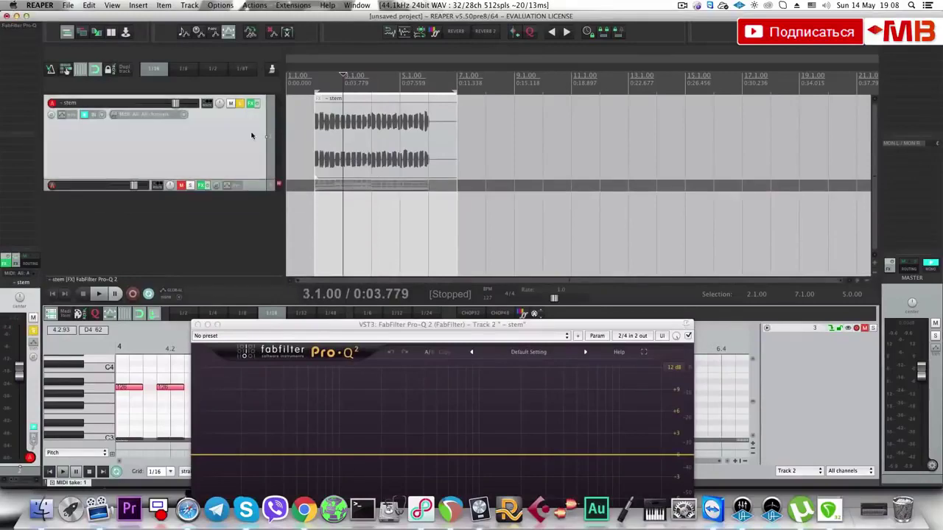
key("Delete")
left_click(340, 102)
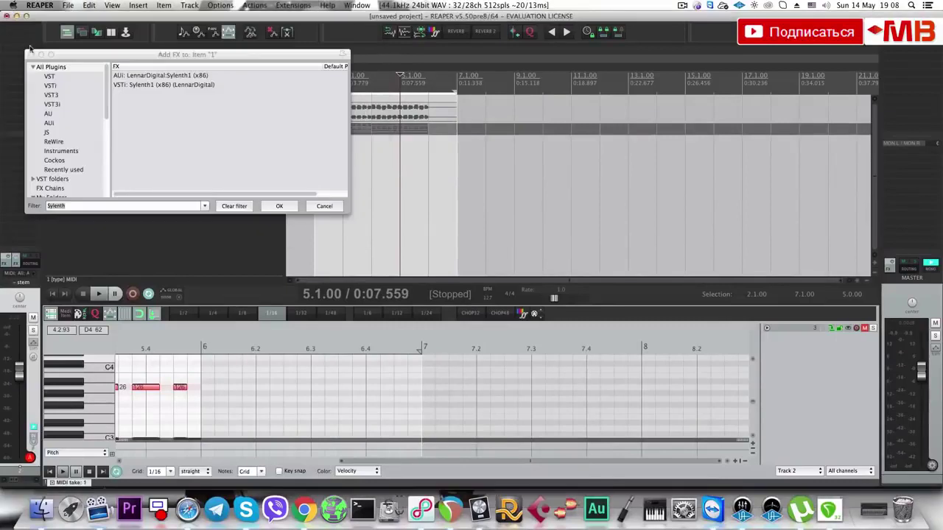
left_click(32, 55)
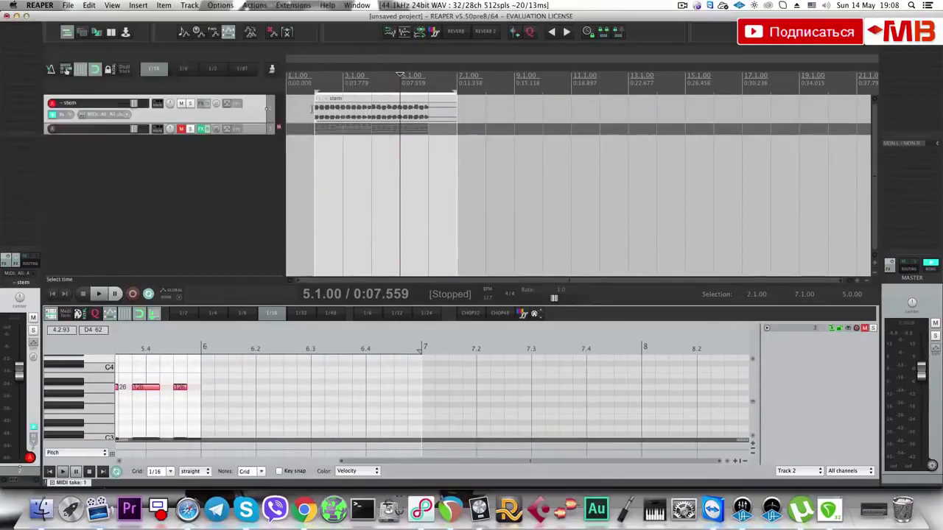
Trim the silent tail of the new stem item back to 6.1.00 and audition the stem soloed from 2.1.00.
left_click(317, 114)
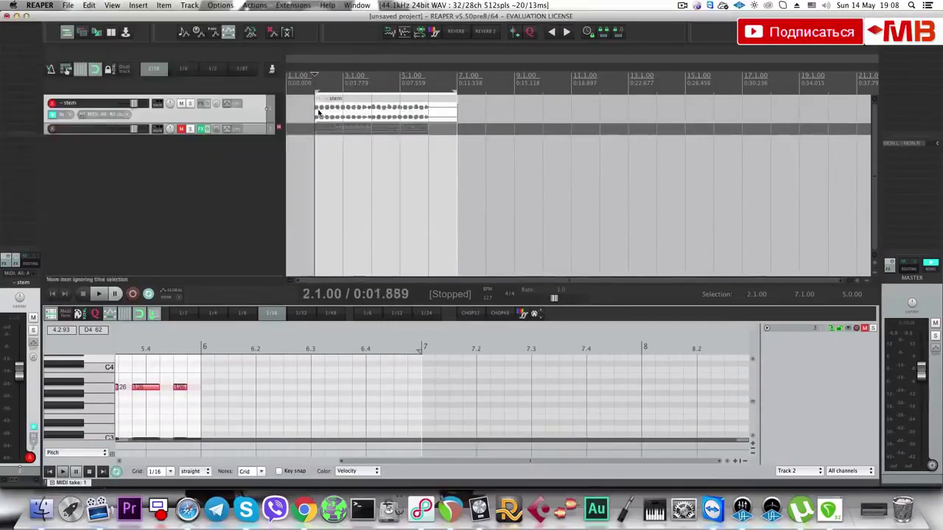
left_click(190, 104)
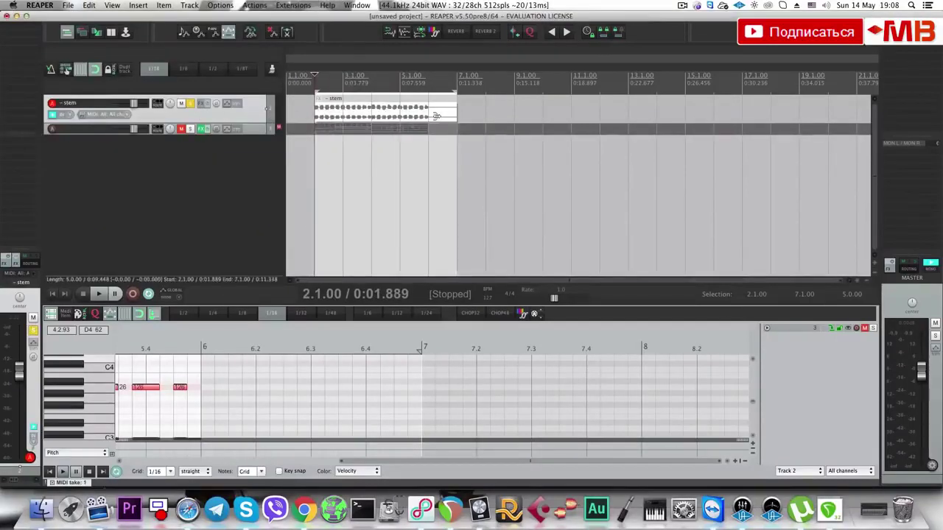
left_click_drag(436, 115, 429, 115)
key("space")
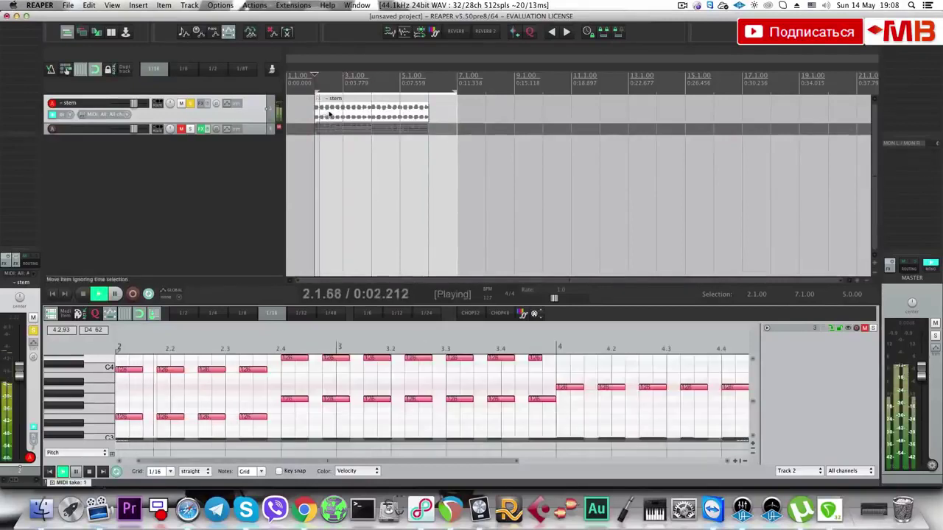
key("space")
scroll(398, 137, "up", 6)
key("space")
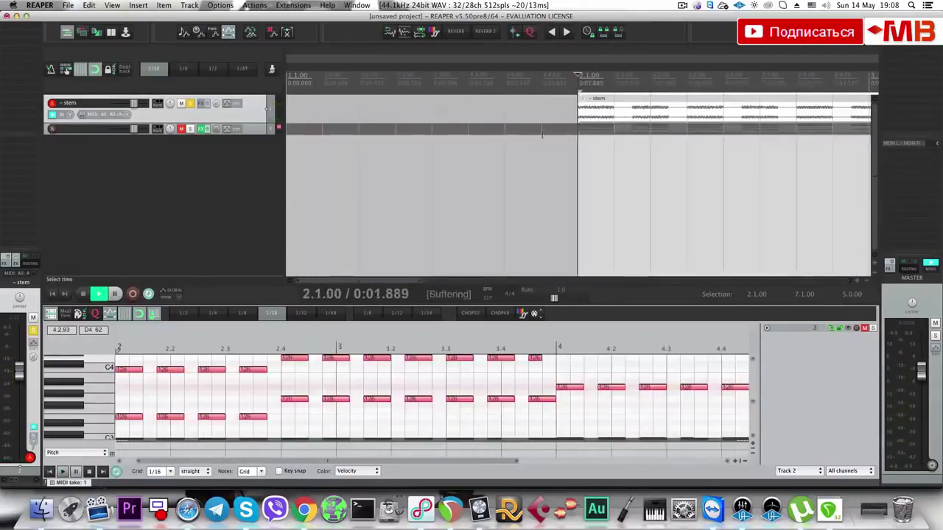
key("space")
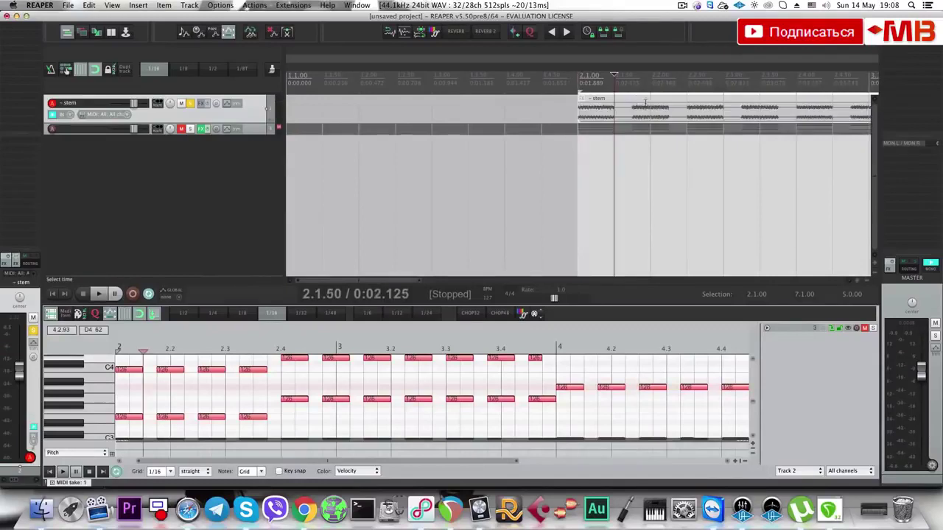
Audition the stem's opening chords with a time selection of 2.1.00 to 2.1.50, extended to 2.2.50.
left_click(592, 108)
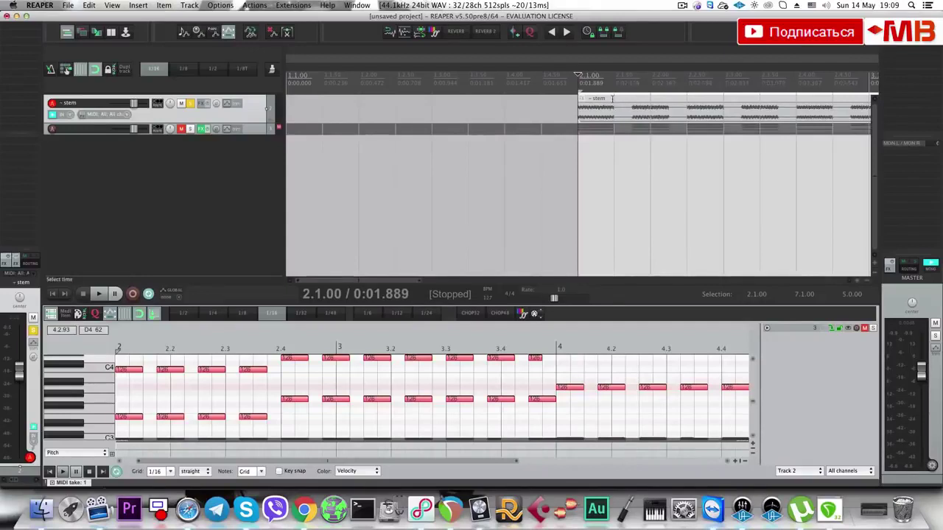
left_click_drag(611, 95, 598, 109)
key("space")
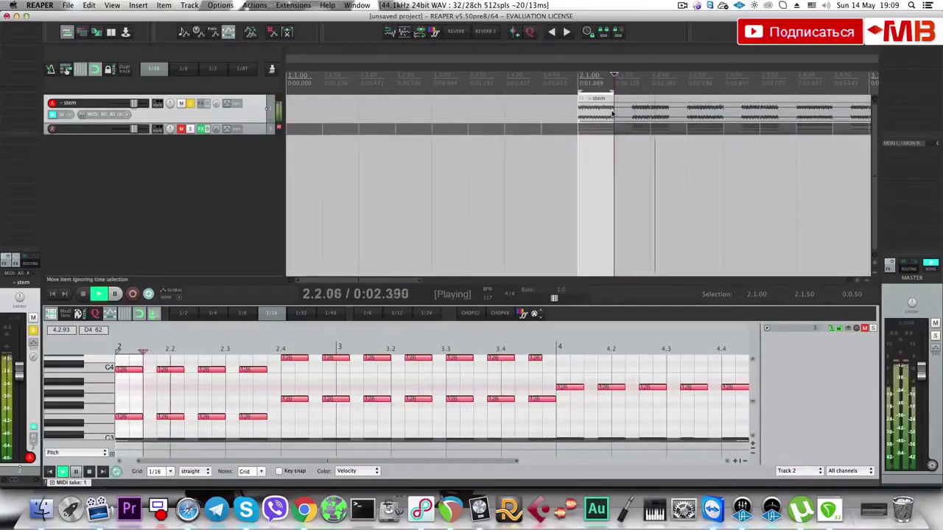
left_click(591, 113)
key("space")
key("space")
left_click(679, 97, "shift")
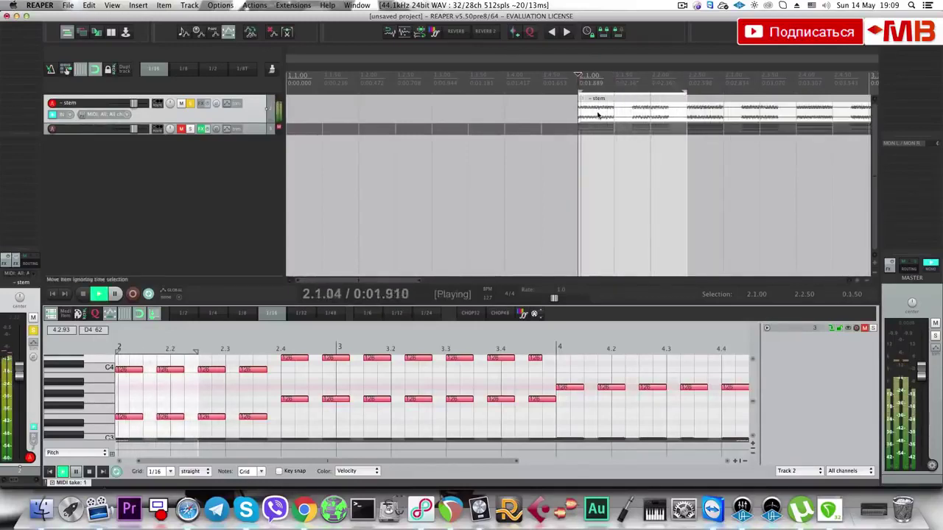
key("space")
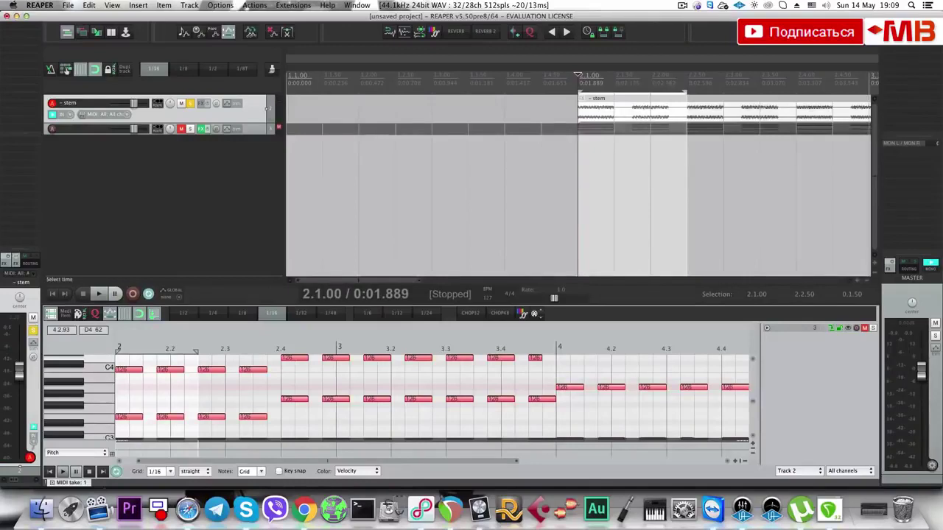
Solo the Sylenth1 track in place of the stem and play its chords from 2.1.00 in stereo.
left_click(191, 130)
key("space")
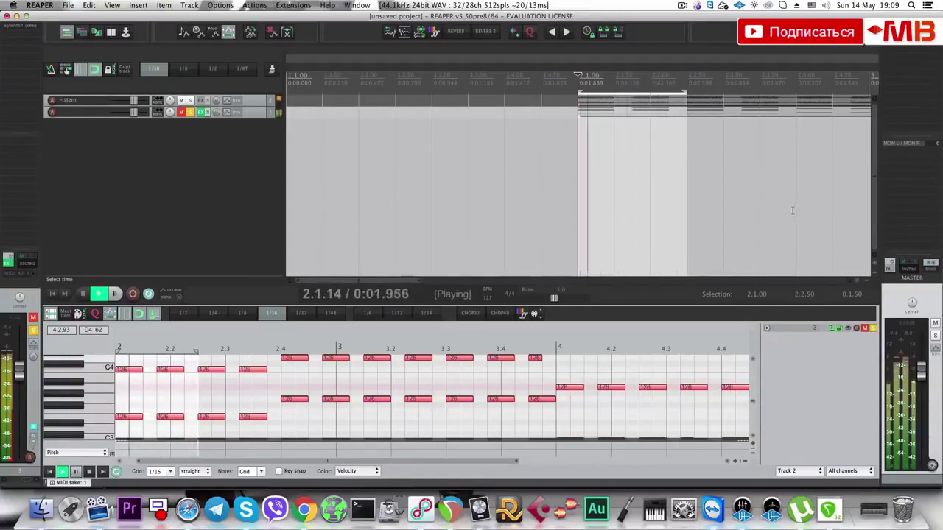
key("space")
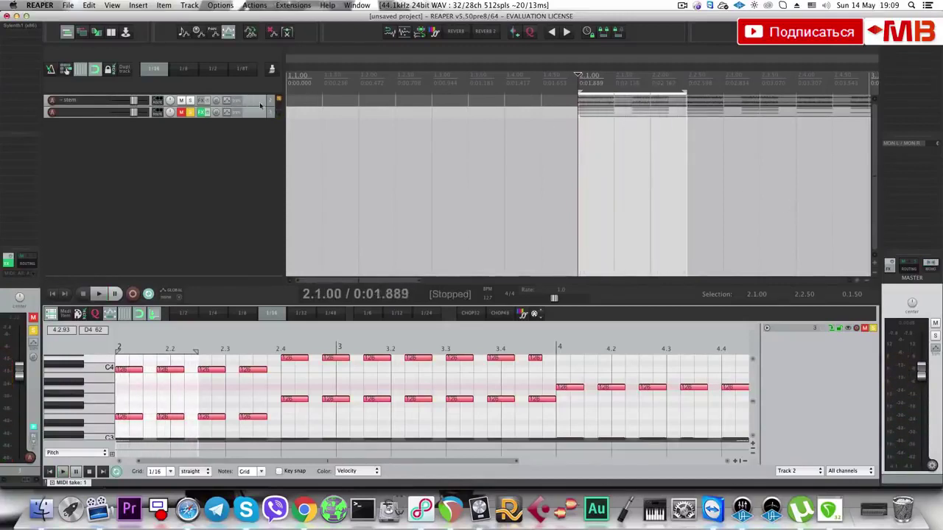
Delete the Sylenth1 track and add a new track with the Synth1 instrument.
key("Delete")
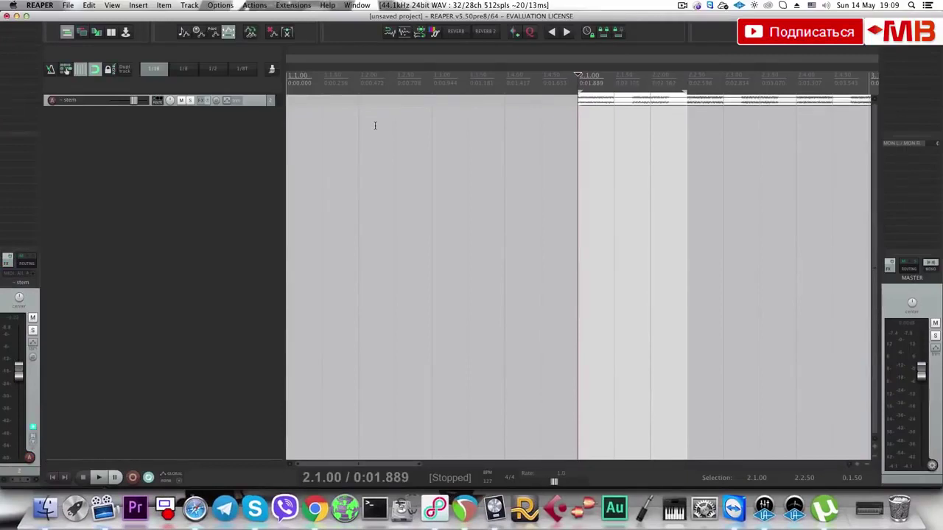
scroll(347, 137, "down", 3)
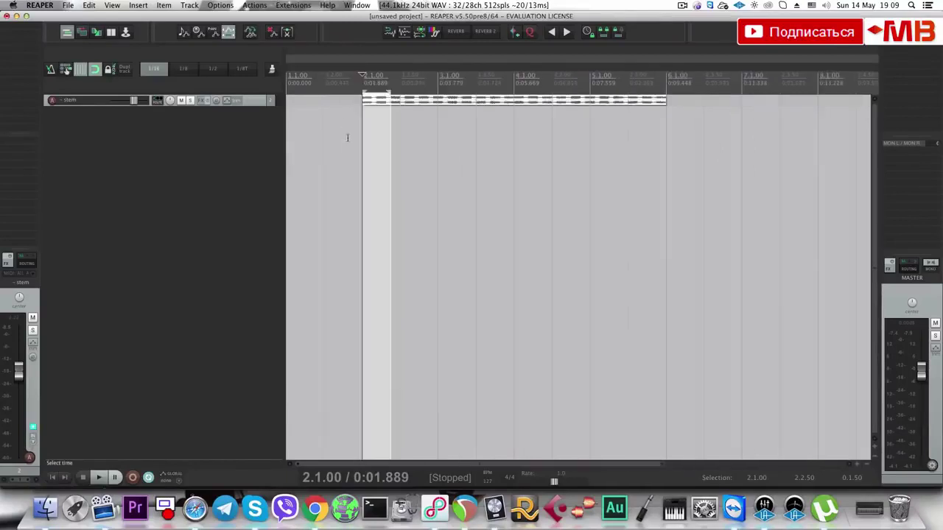
double_click(244, 148)
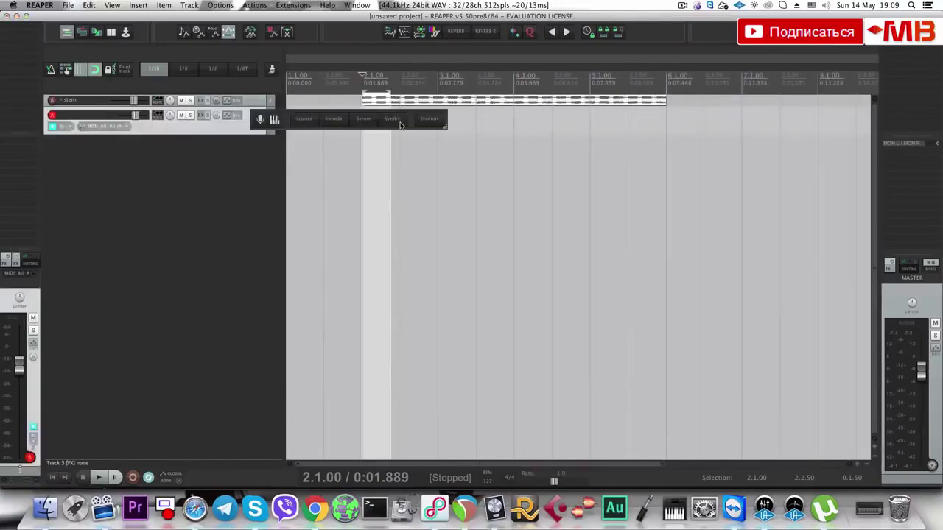
left_click(400, 125)
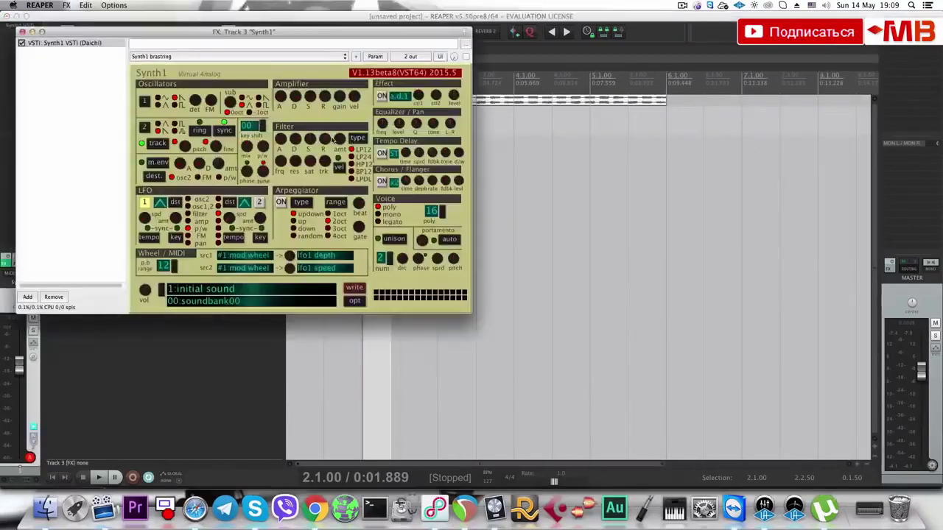
Turn on unison in Synth1 and adjust the unison spread while auditioning notes.
left_click(394, 239)
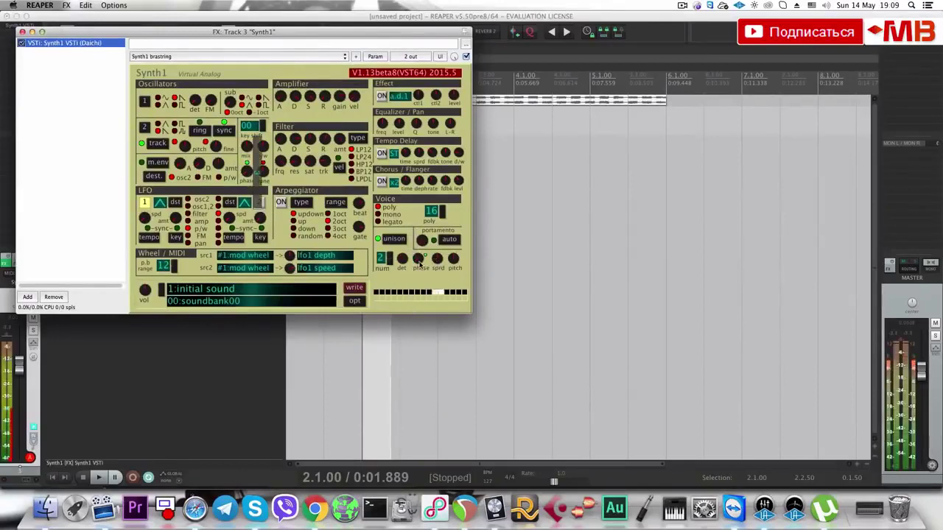
left_click(426, 256)
left_click(437, 258)
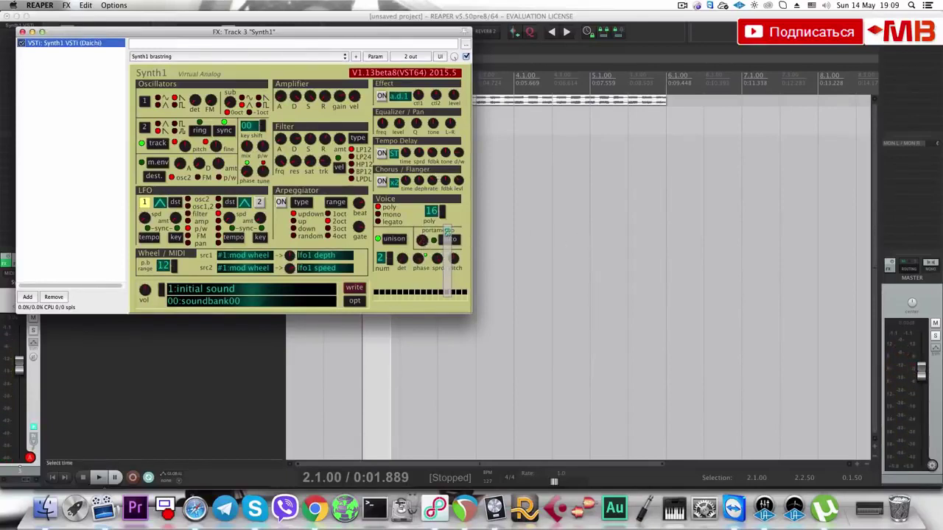
Adjust the Synth1 unison phase with the master in mono, return the master to stereo and close the plug-in.
left_click(931, 265)
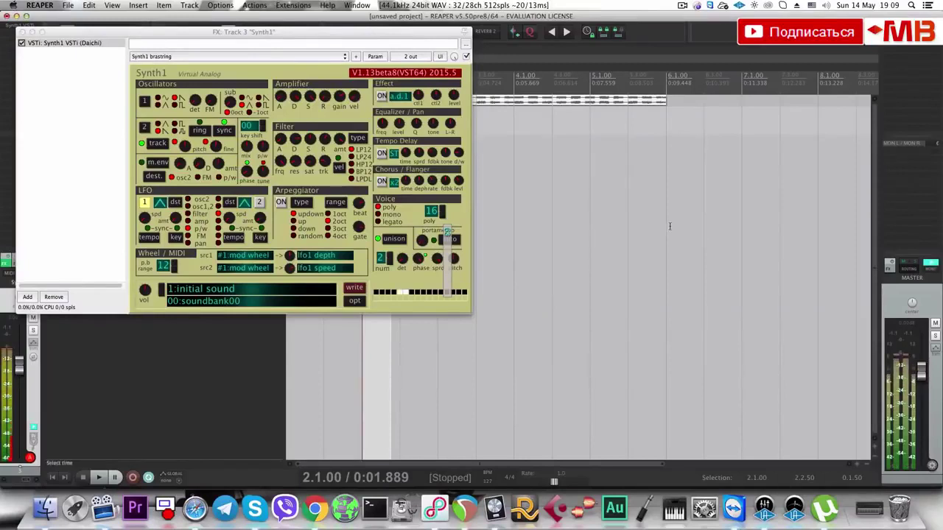
left_click(419, 262)
left_click(418, 259)
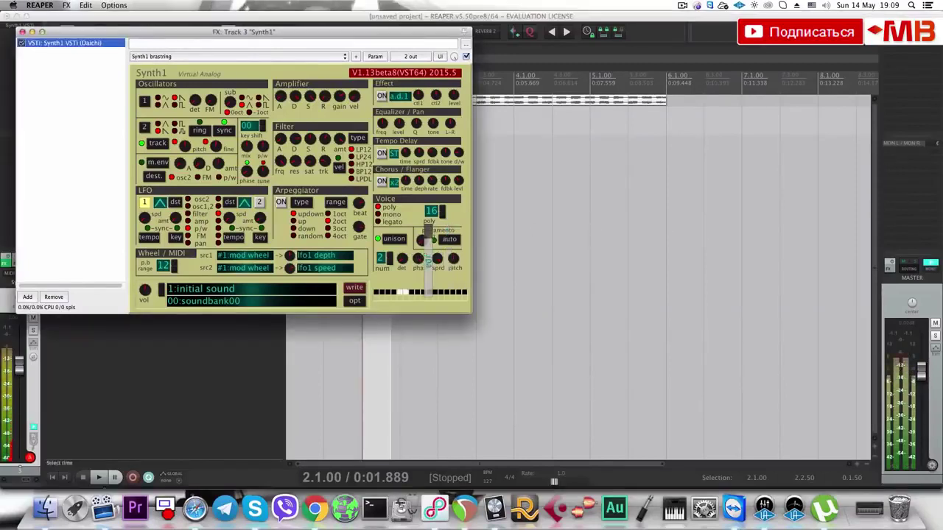
left_click(928, 263)
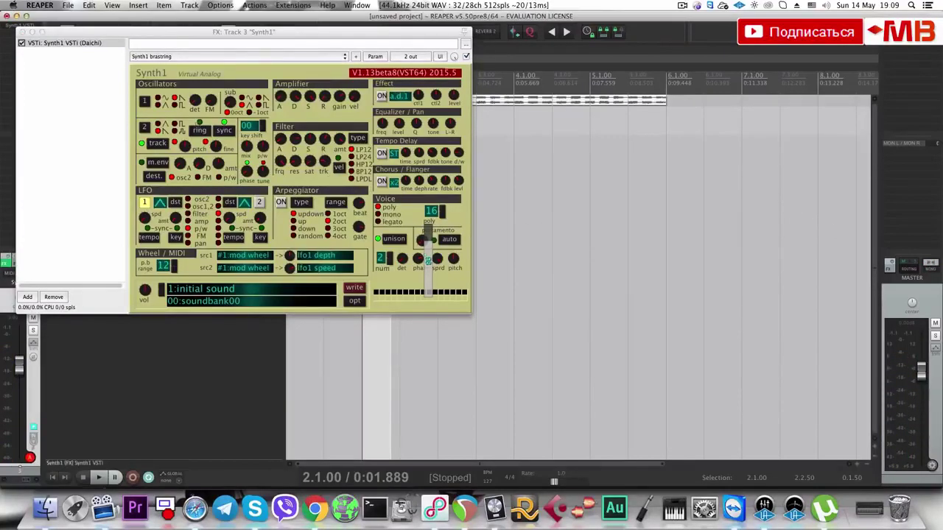
left_click(22, 32)
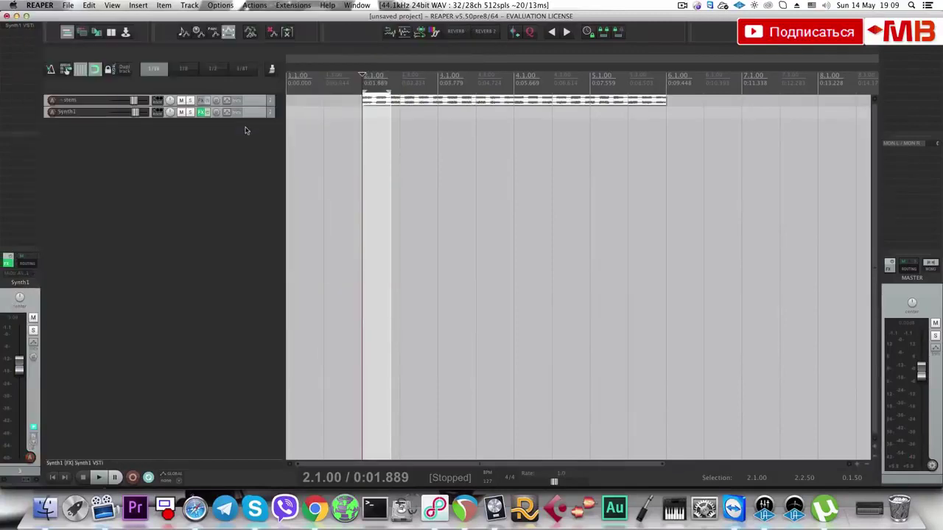
Switch to Finder, browse the Desktop folder and look at the details of NatSingle1 minus v1.mp3.
left_click(257, 116)
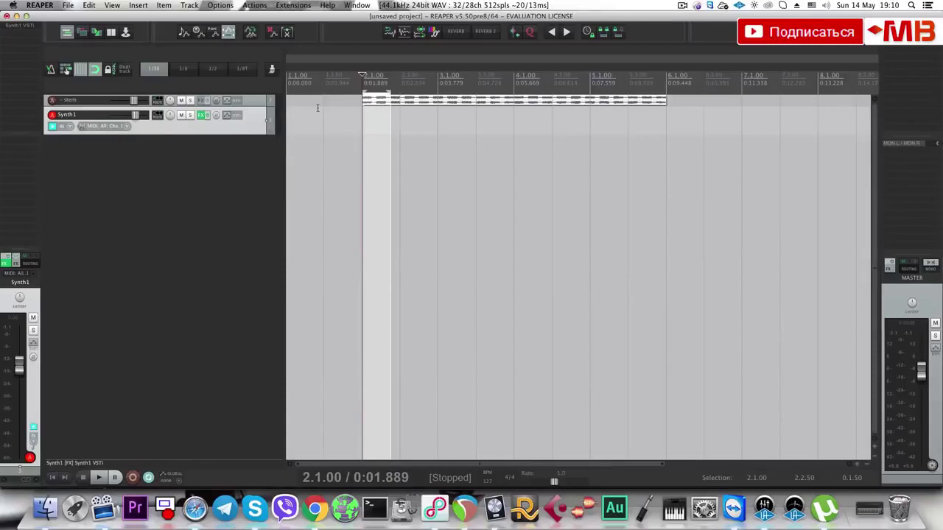
left_click(43, 510)
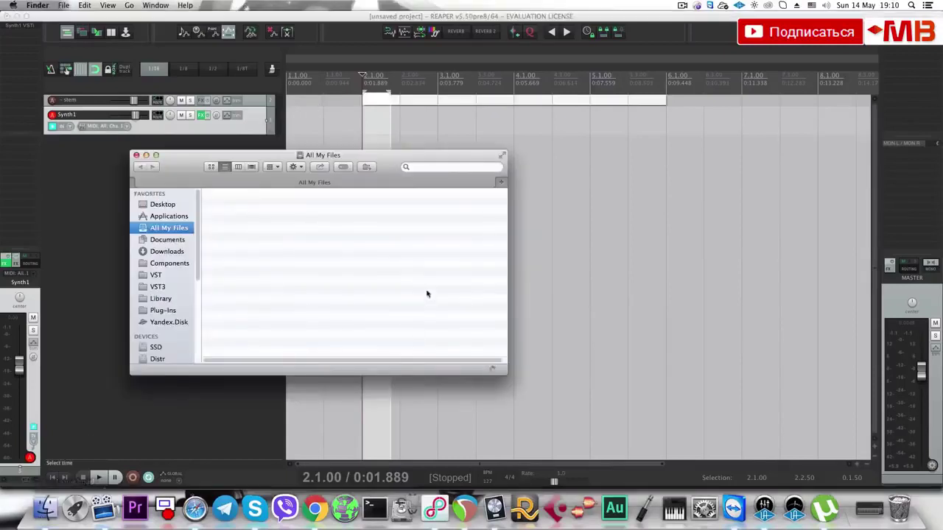
left_click(163, 205)
left_click_drag(205, 183, 426, 248)
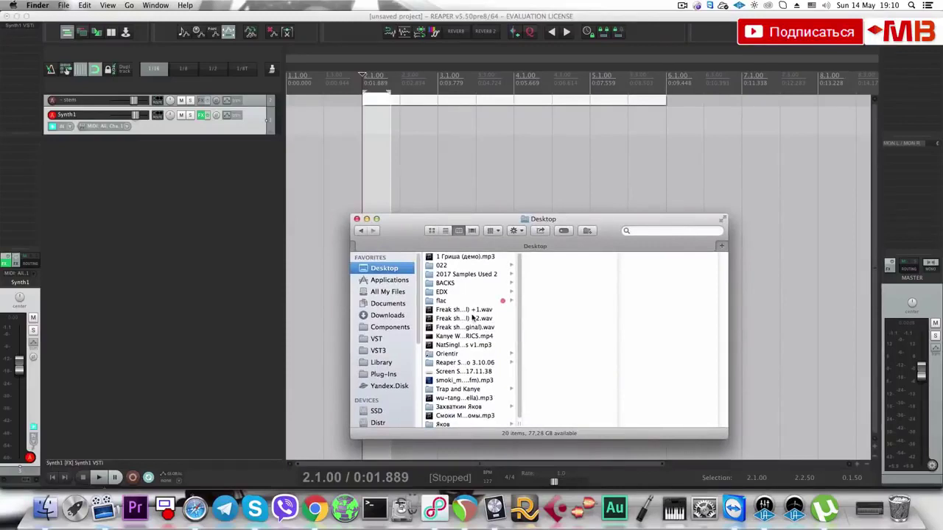
scroll(464, 292, "down", 1)
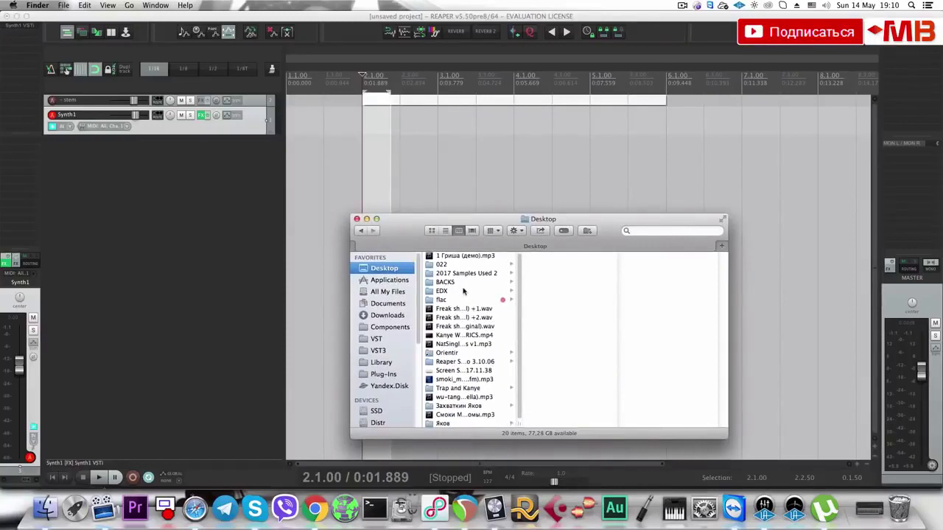
left_click(475, 345)
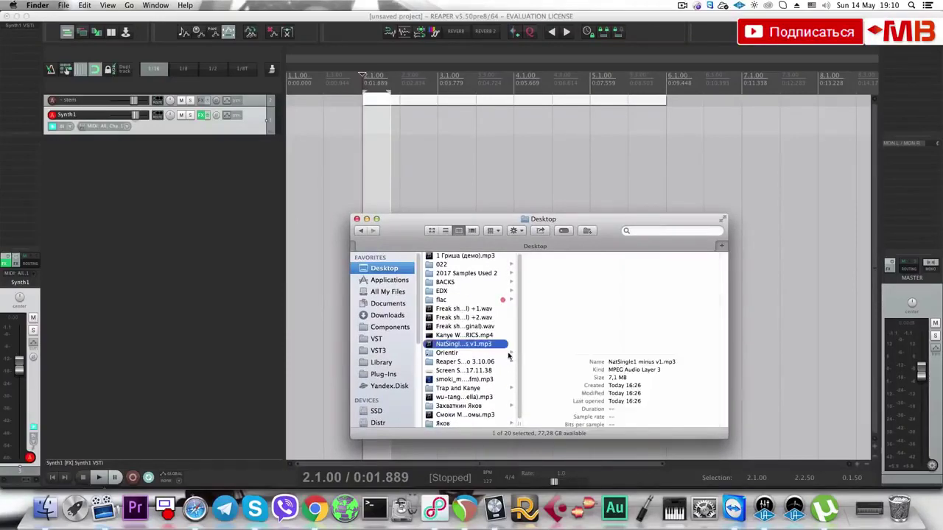
left_click(507, 353)
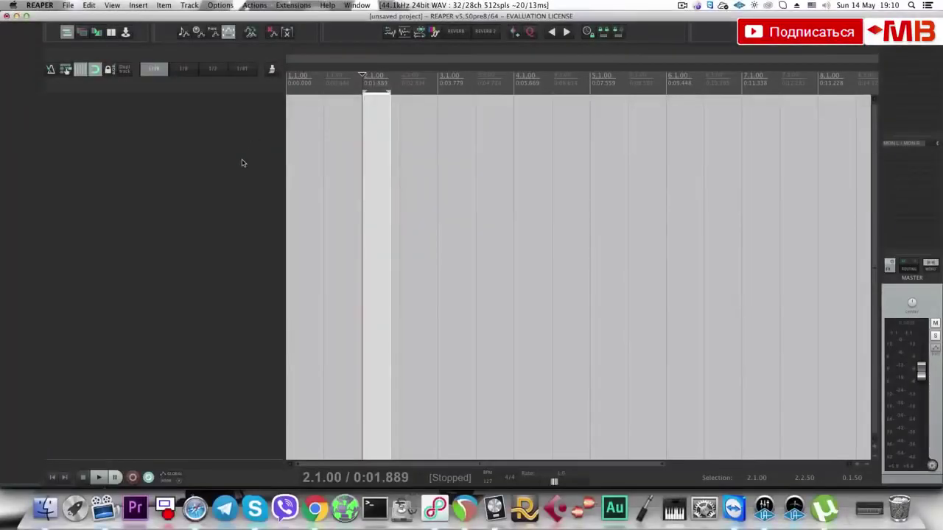
Clear the time selection, return the edit cursor to 1.1.00 and insert a new Synth1 track in the empty project.
left_click(299, 137)
left_click(294, 131)
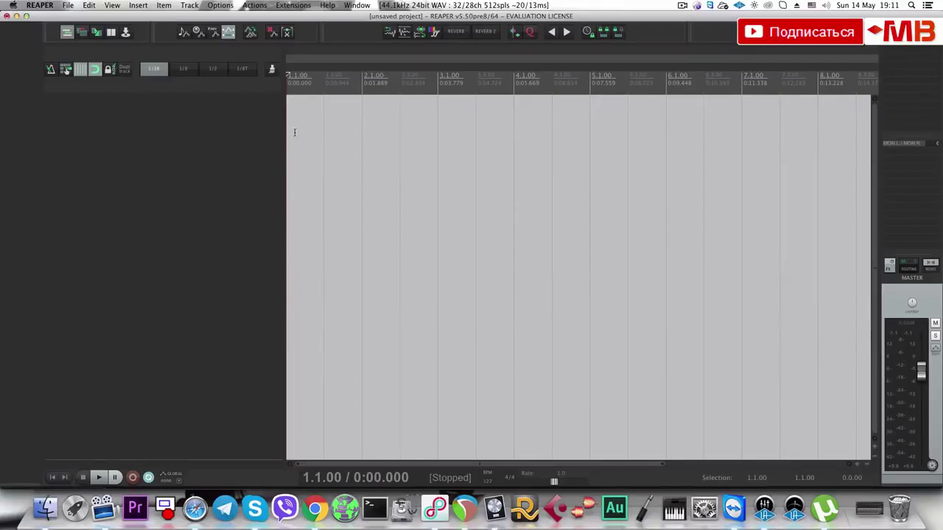
double_click(205, 140)
right_click(220, 121)
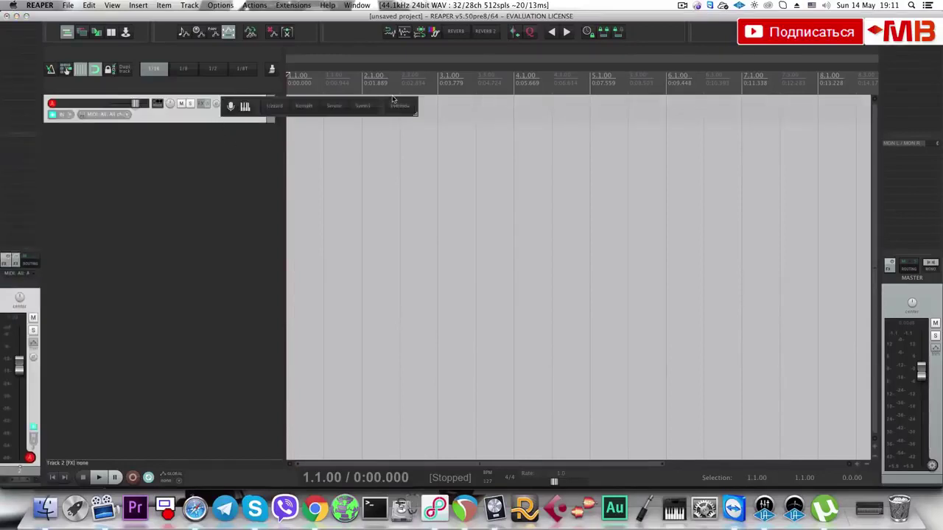
left_click(374, 108)
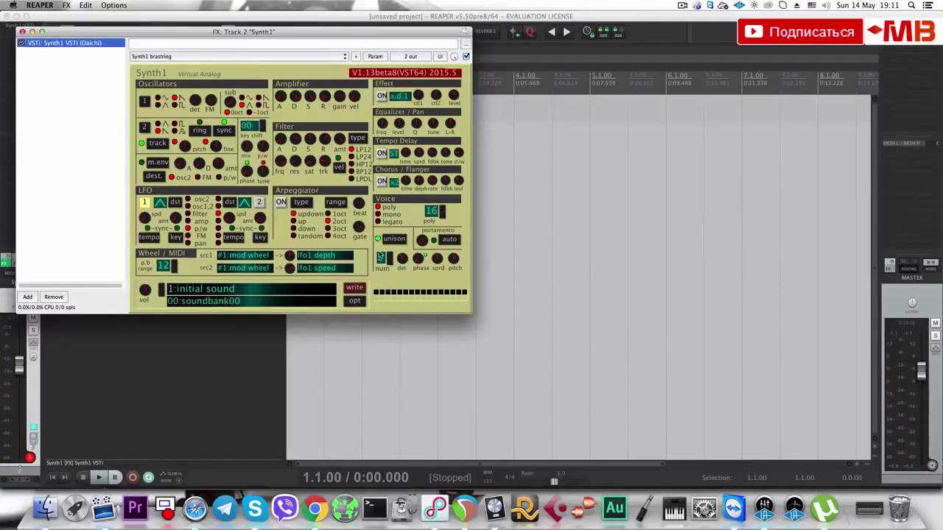
Set the Synth1 unison voice count to 4 and adjust the unison spread and detune while auditioning notes.
left_click_drag(380, 256, 415, 320)
left_click_drag(438, 258, 427, 226)
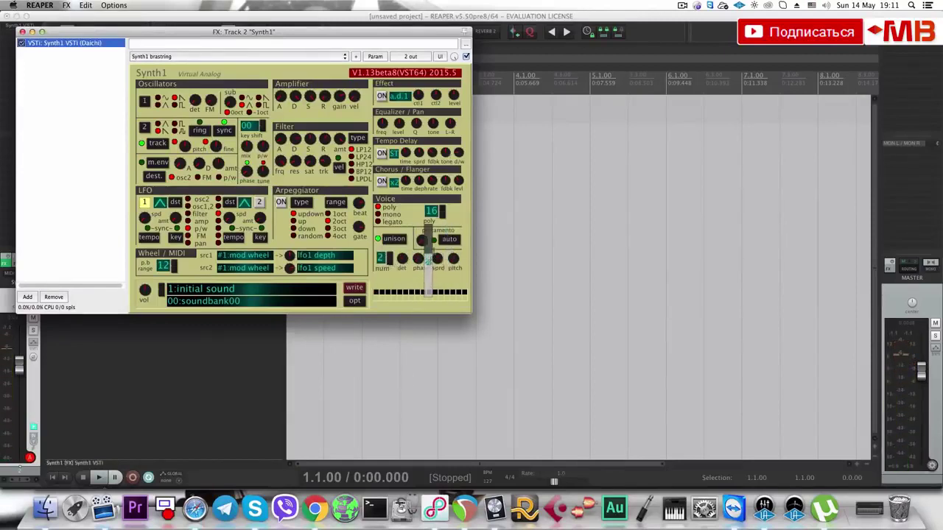
left_click_drag(403, 259, 412, 276)
left_click(389, 253)
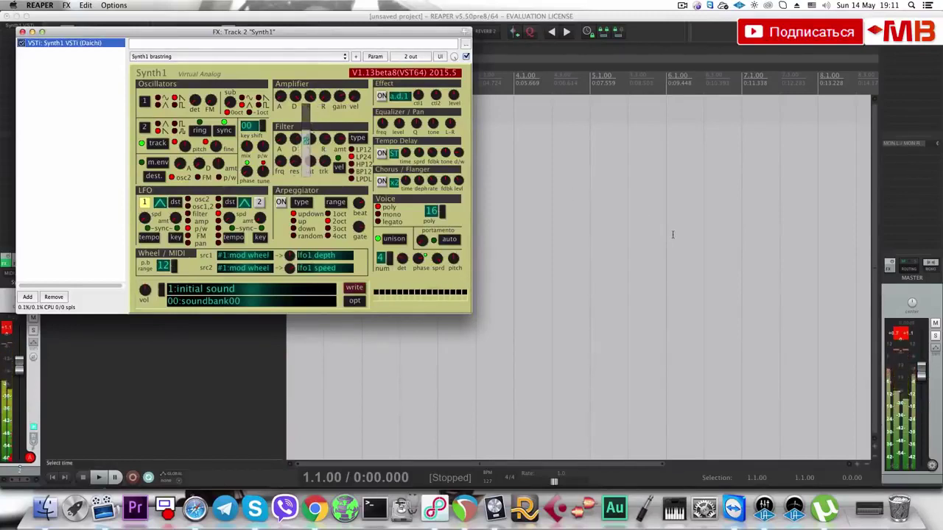
Compare the Synth1 unison sound with the master output in mono and stereo while adjusting the patch.
left_click(931, 264)
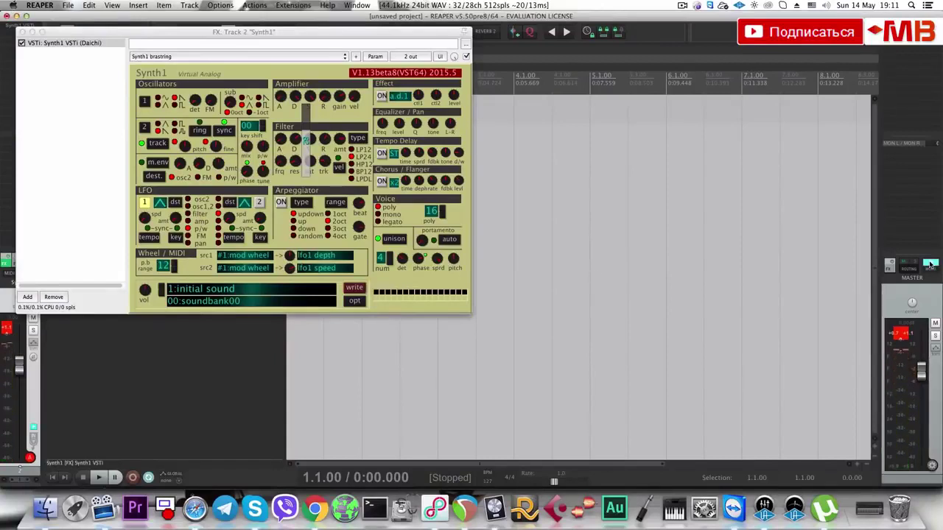
left_click(931, 265)
left_click(342, 145)
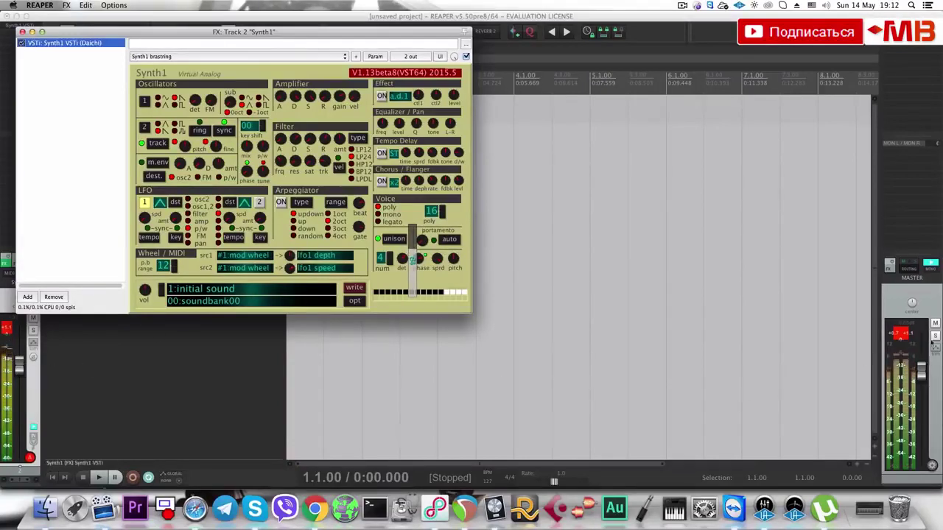
left_click(929, 267)
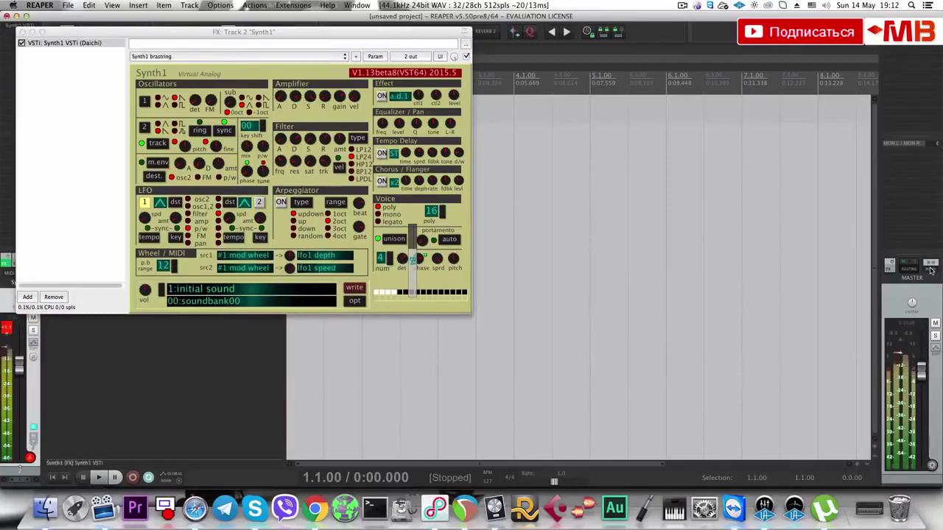
left_click(930, 265)
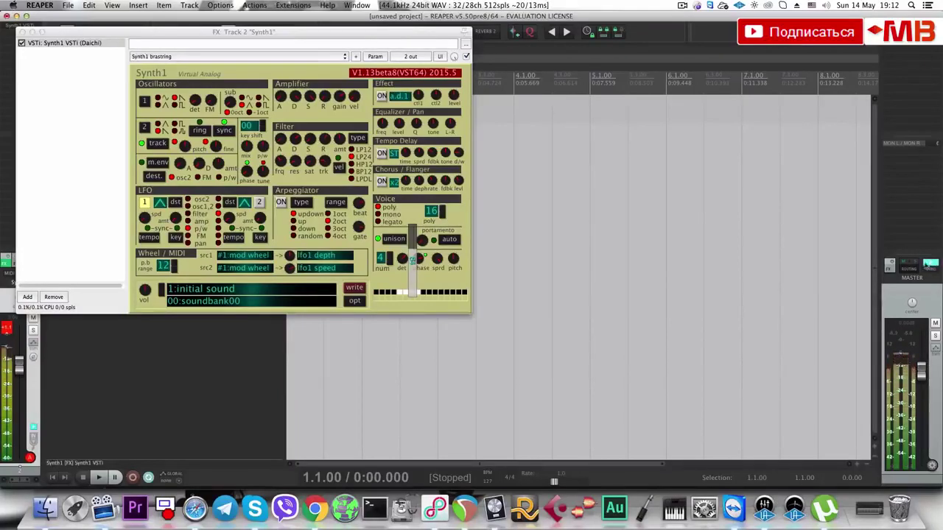
Adjust oscillator 1's detune and FM in Synth1, reposition the plug-in window and return the master to stereo.
left_click(193, 100)
left_click_drag(195, 101, 216, 96)
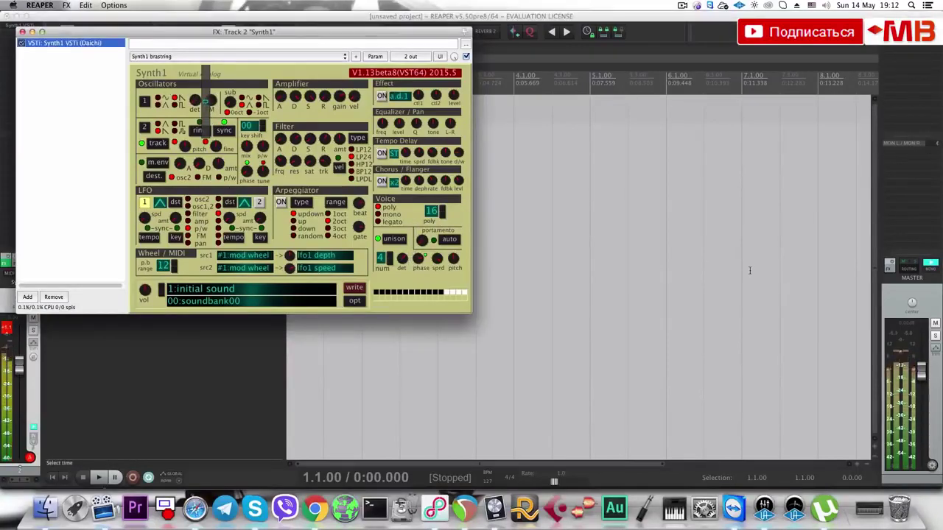
left_click(574, 210)
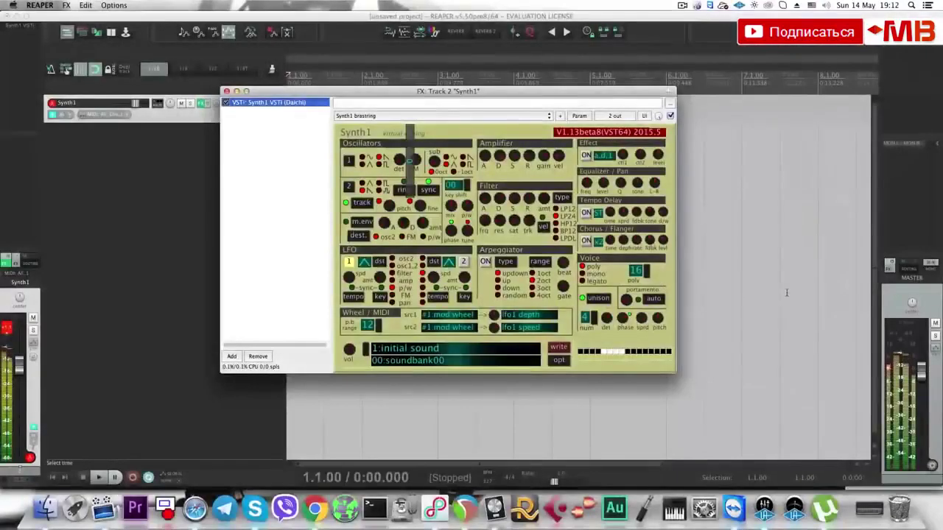
left_click(930, 266)
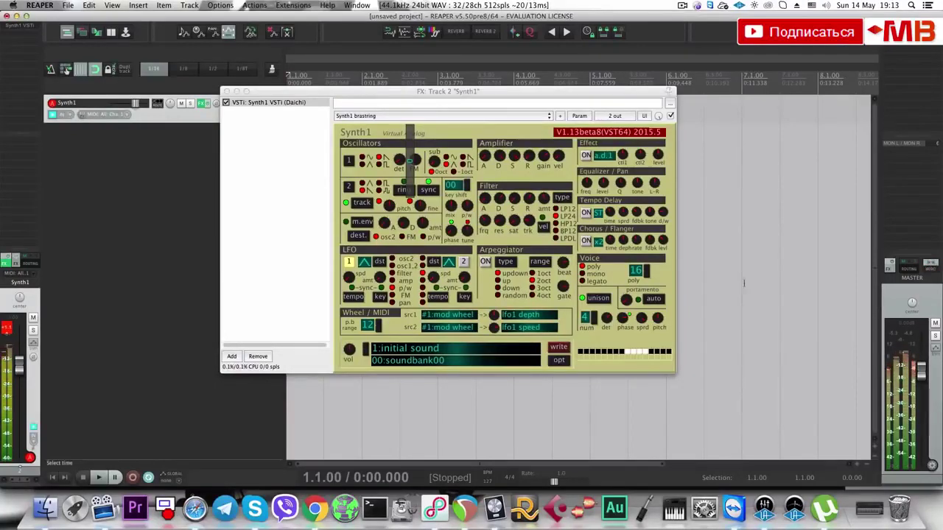
Adjust the Synth1 filter's frequency, resonance and key tracking while auditioning notes.
left_click(409, 162)
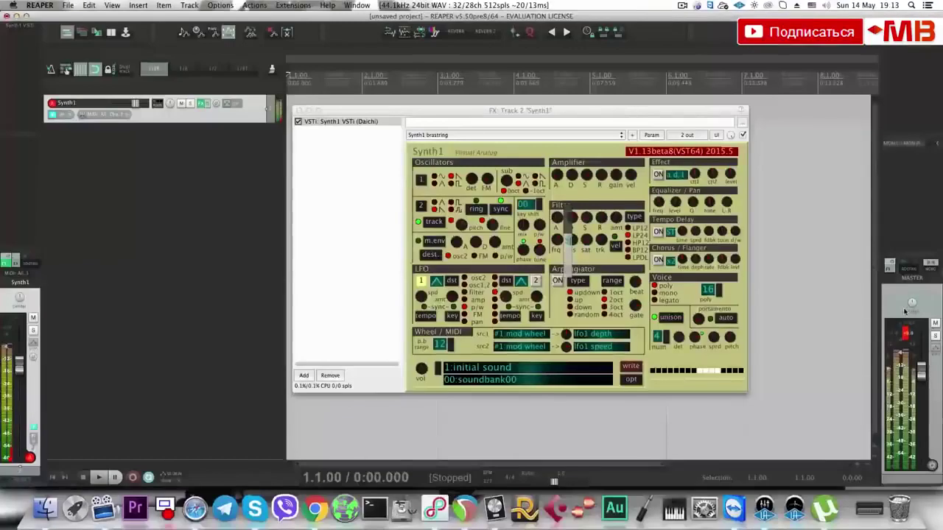
left_click(559, 248)
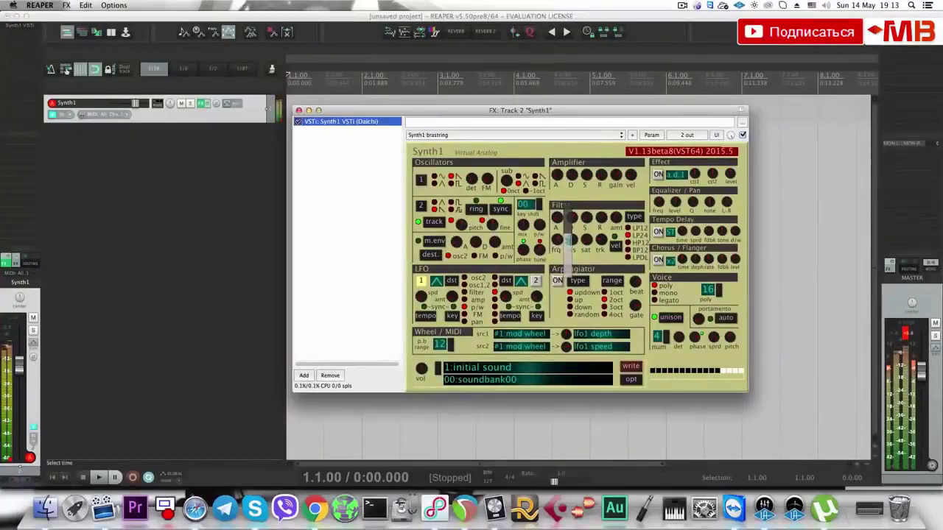
left_click_drag(568, 240, 567, 242)
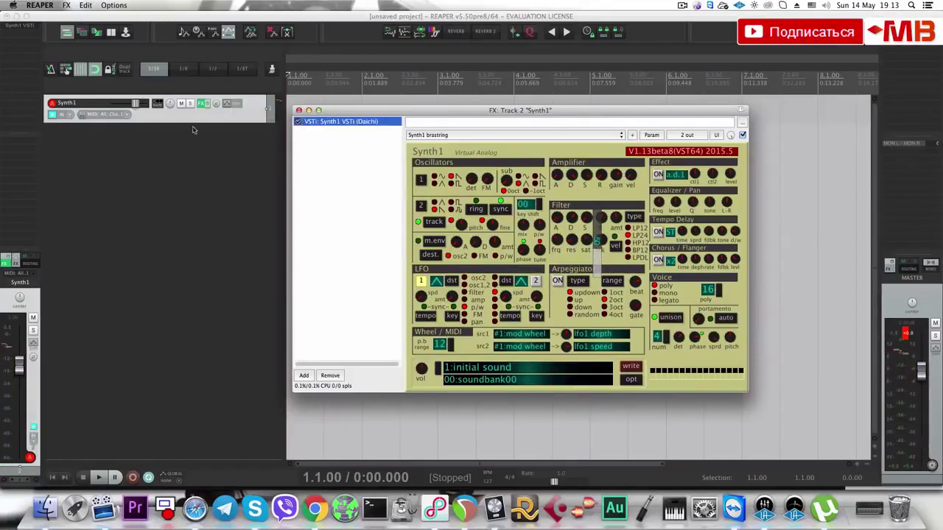
Replace the Synth1 track with a new track that has the AUi Sylenth1 (x86) instrument loaded.
left_click(223, 121)
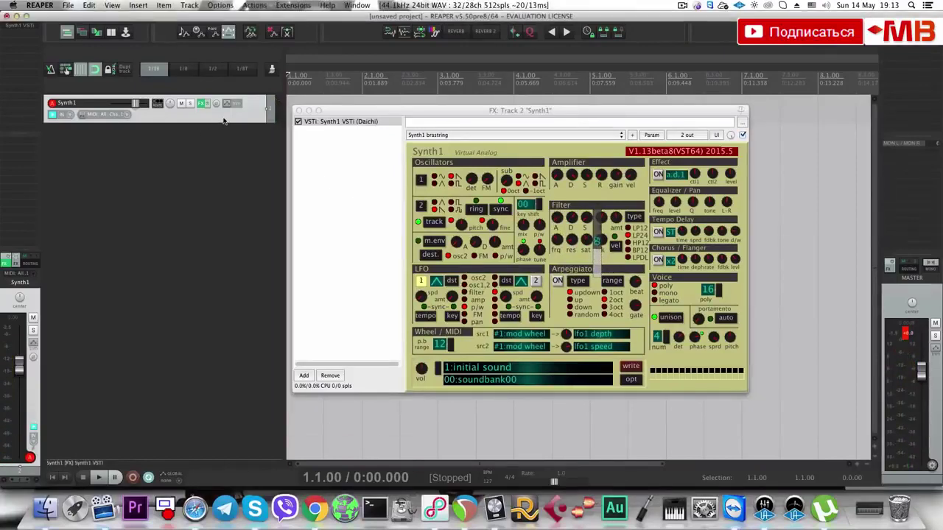
key("Delete")
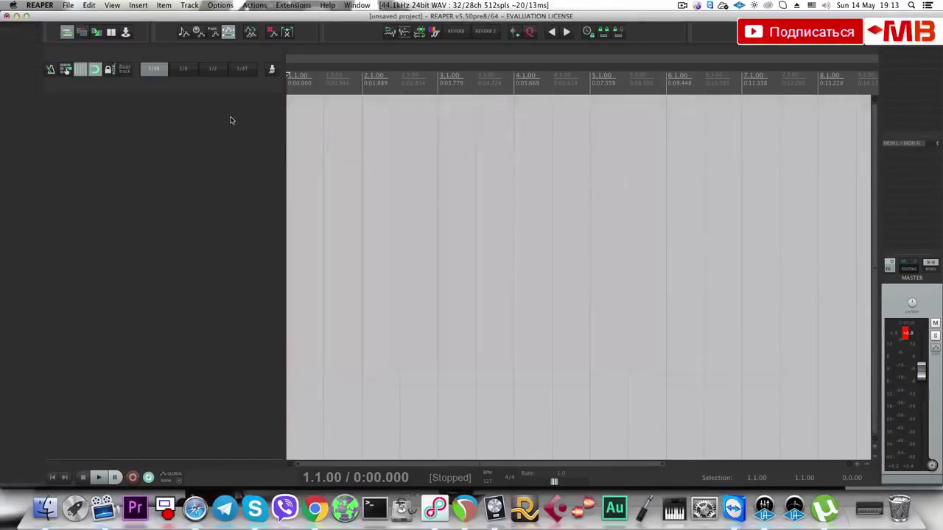
double_click(234, 120)
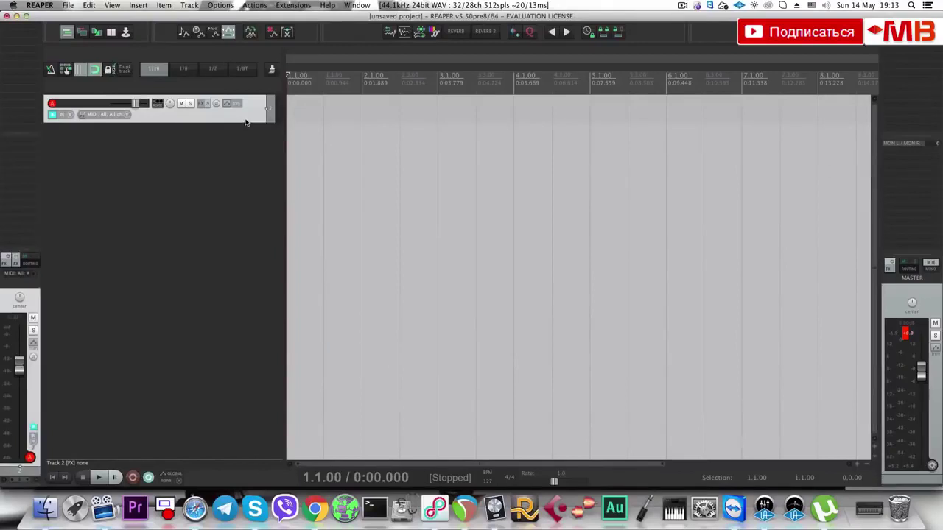
left_click(28, 49)
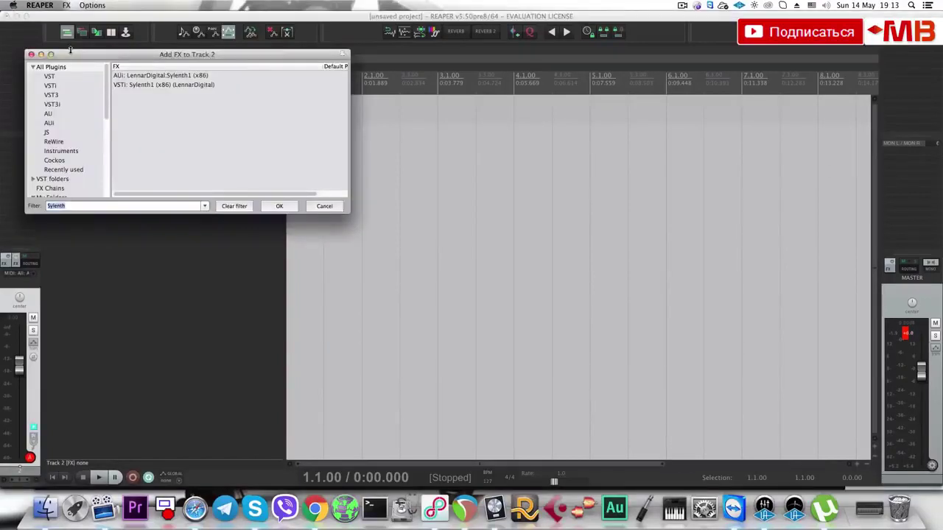
type("Sy")
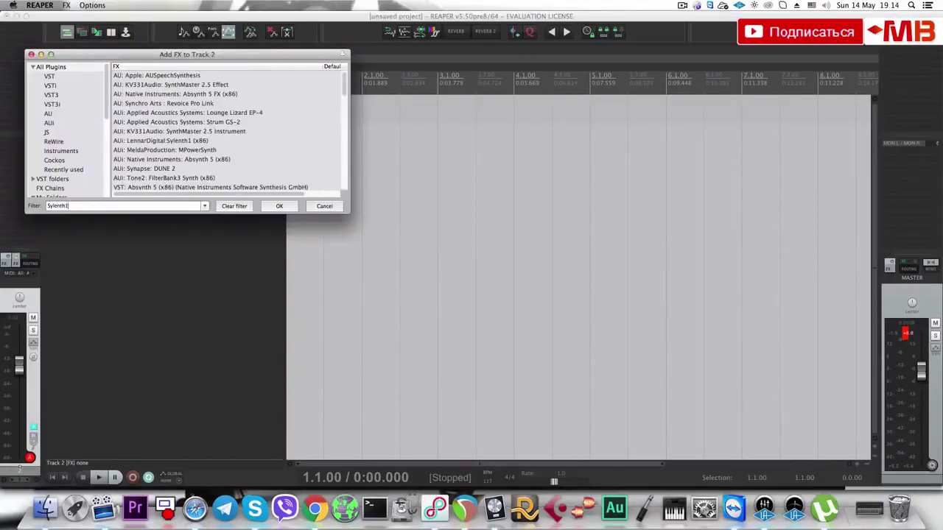
type("lenth1")
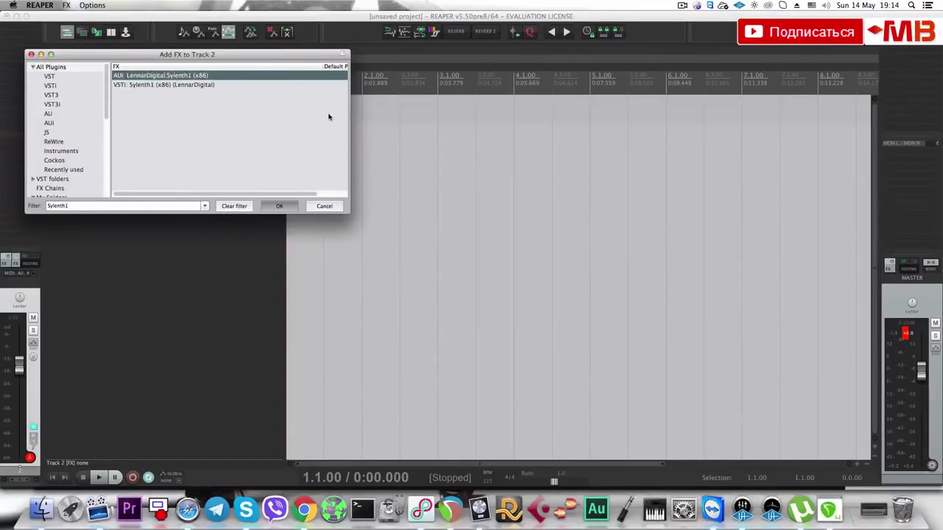
key("Return")
Initialise the Sylenth1 preset and set oscillator A2 to one voice with a saw wave.
left_click(406, 207)
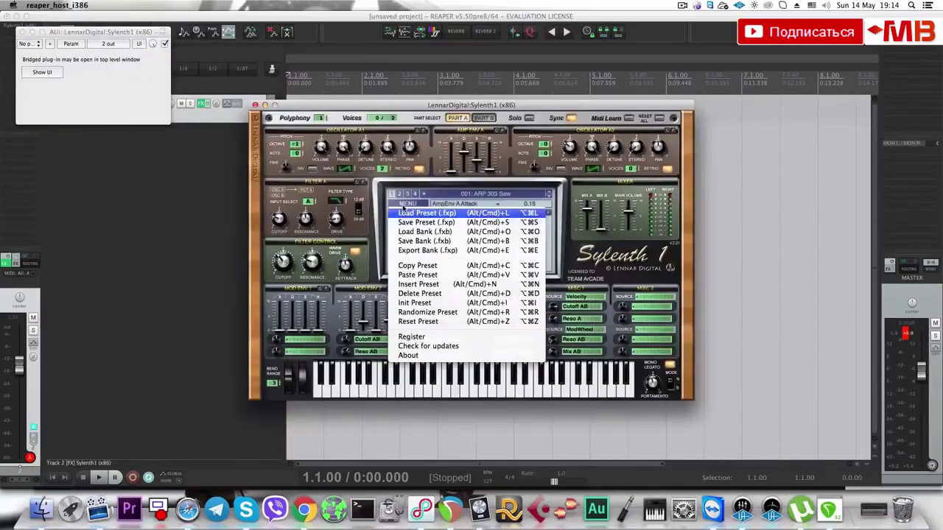
left_click(417, 302)
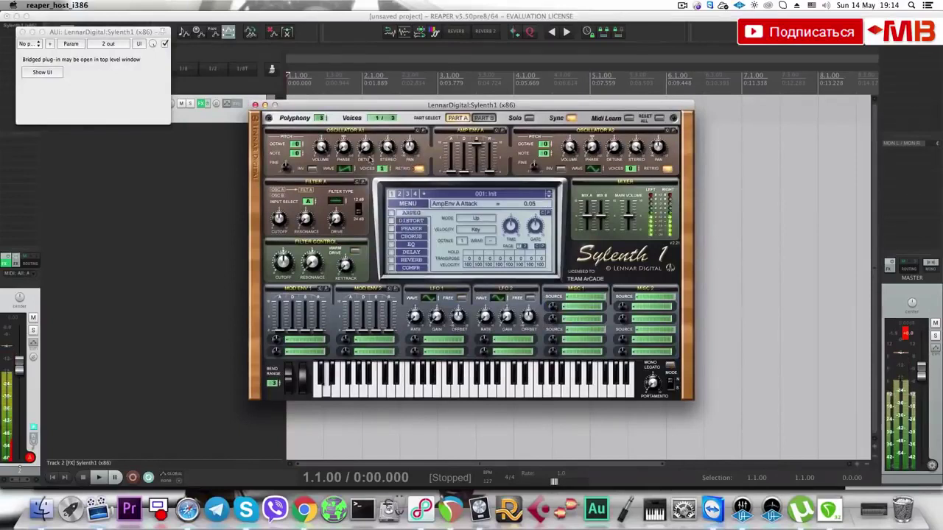
left_click_drag(631, 169, 635, 164)
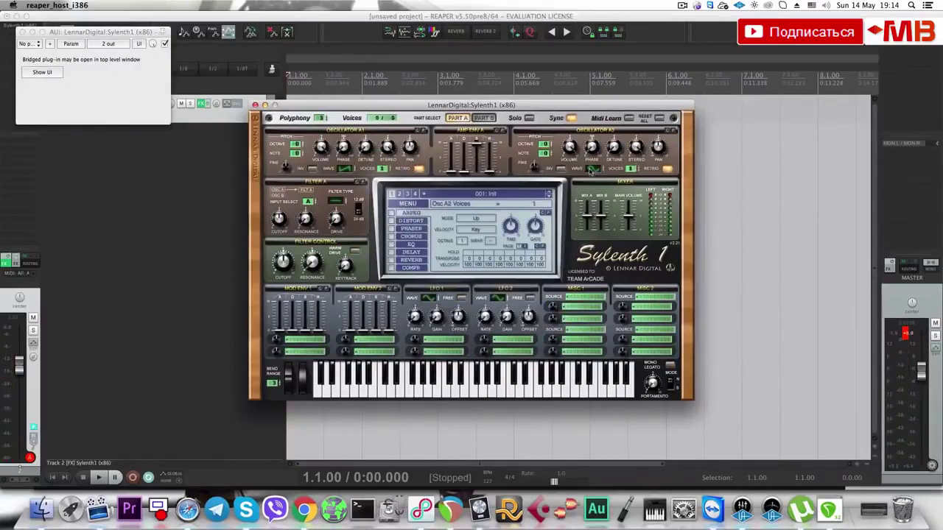
Set oscillators B1 and B2 in Part B to one saw voice each and return to Part A.
left_click(483, 118)
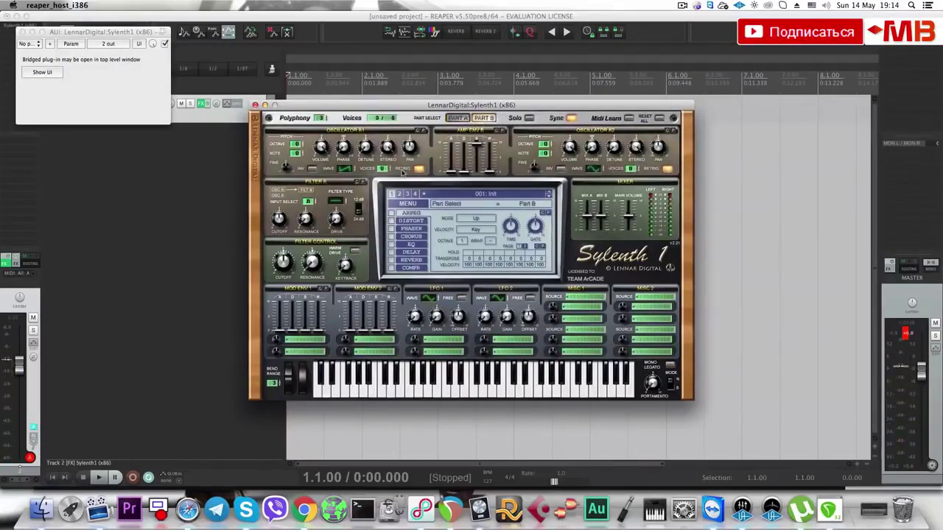
left_click(384, 169)
left_click(596, 169)
left_click(632, 168)
left_click(463, 119)
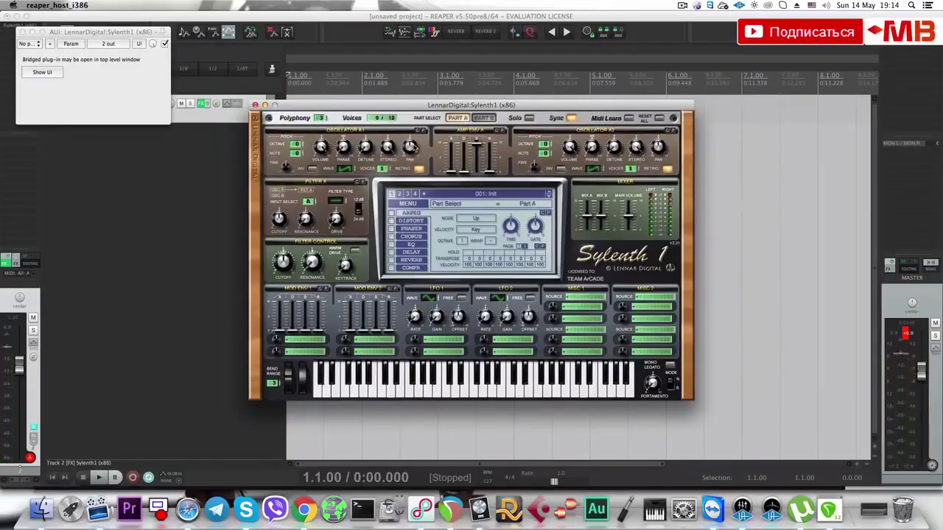
Set oscillator B1's pan to -1.00, oscillator A2's detune to 0.24 and oscillator B2's phase to 360 degrees.
left_click(489, 117)
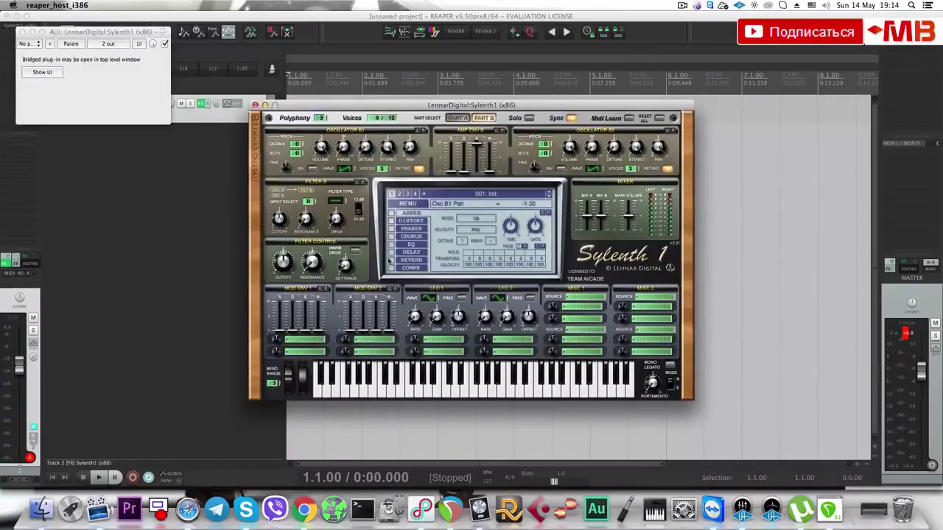
left_click(457, 118)
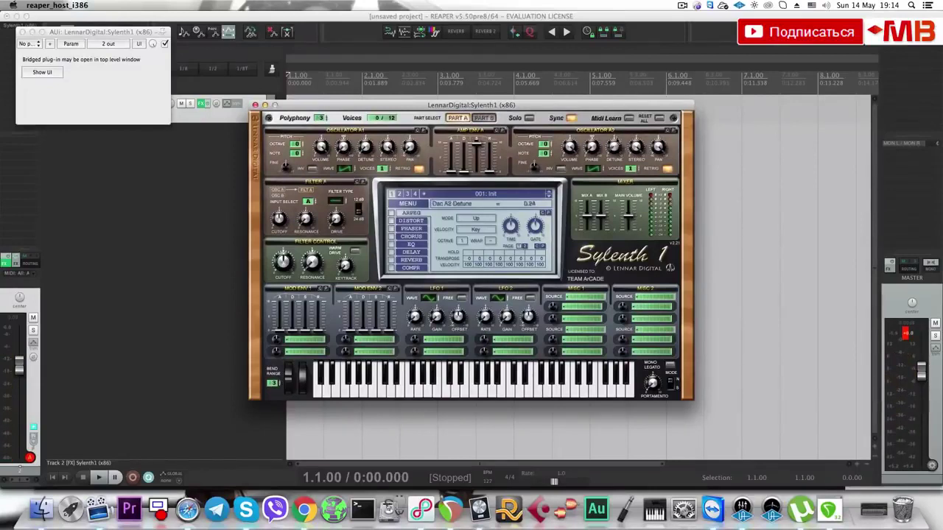
left_click(484, 118)
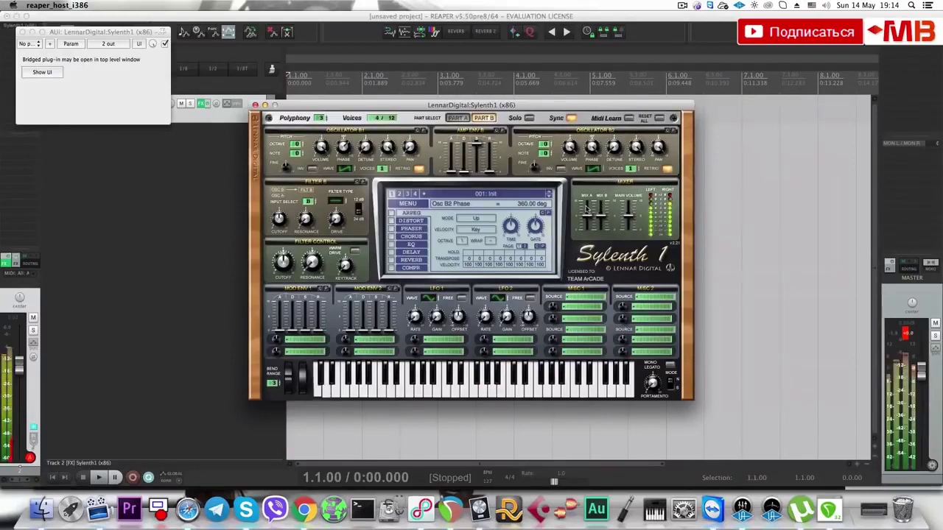
Switch off Filter B's input and set Filter A to input AB, Lowpass type and 0.90 resonance, adjusting its cutoff.
left_click(311, 202)
left_click(462, 118)
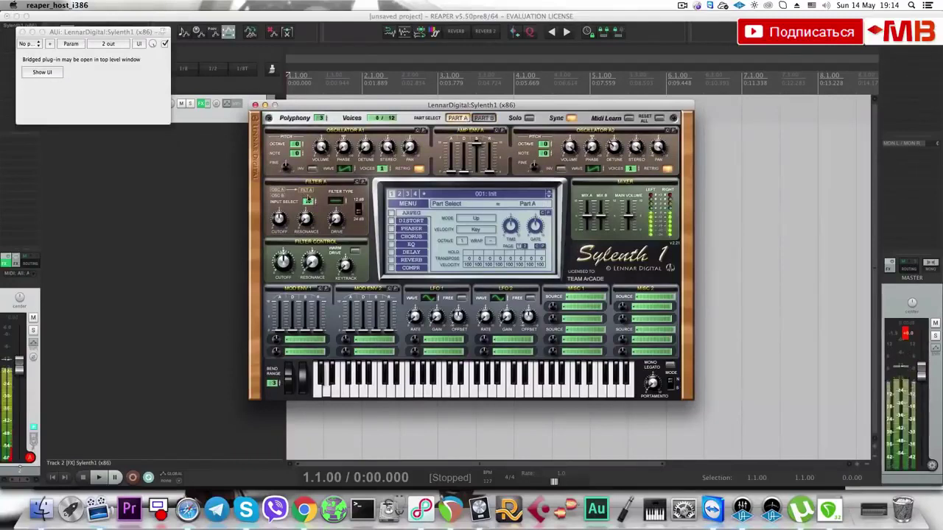
left_click(336, 200)
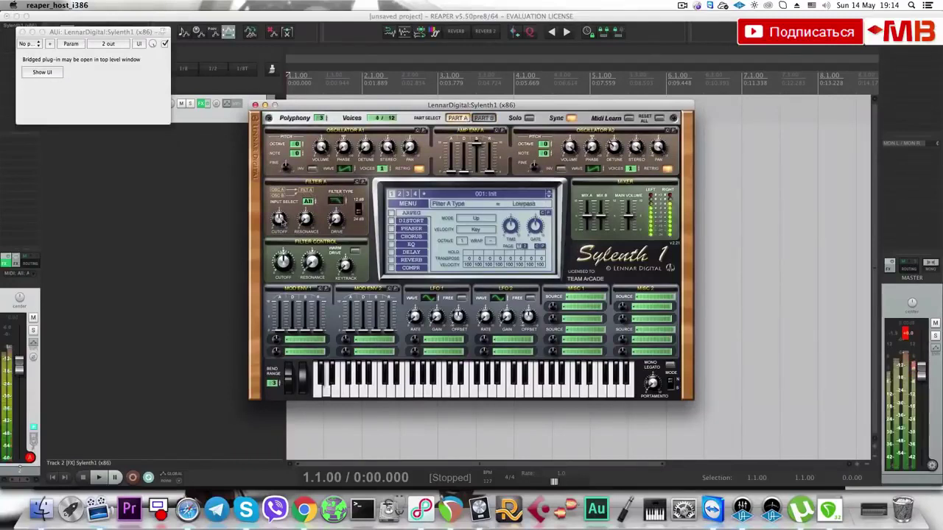
left_click_drag(279, 218, 285, 224)
left_click(302, 217)
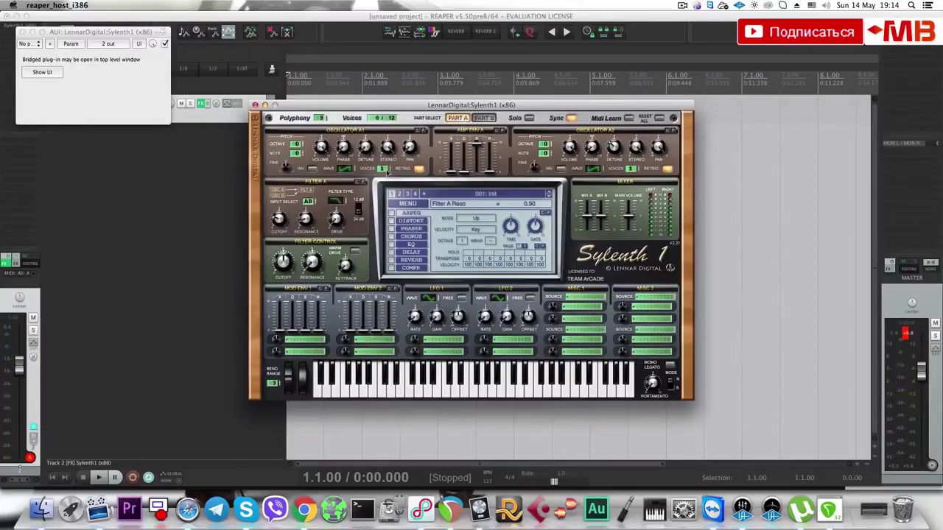
In Part B, fine-tune oscillators B1 (-0.31) and B2, and set the Filter B cutoff to 146.16 Hz.
mouse_move(289, 170)
left_click(484, 118)
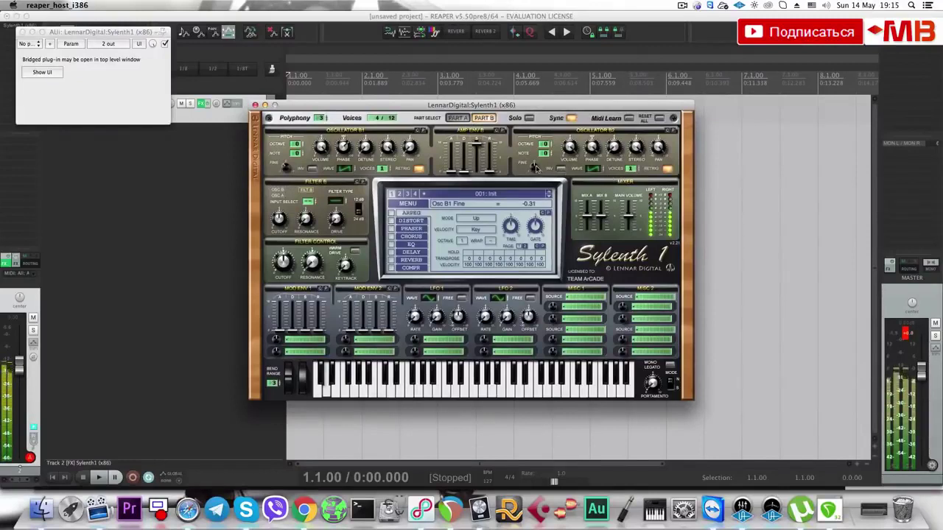
mouse_move(541, 160)
left_click_drag(540, 161, 541, 156)
left_click(279, 218)
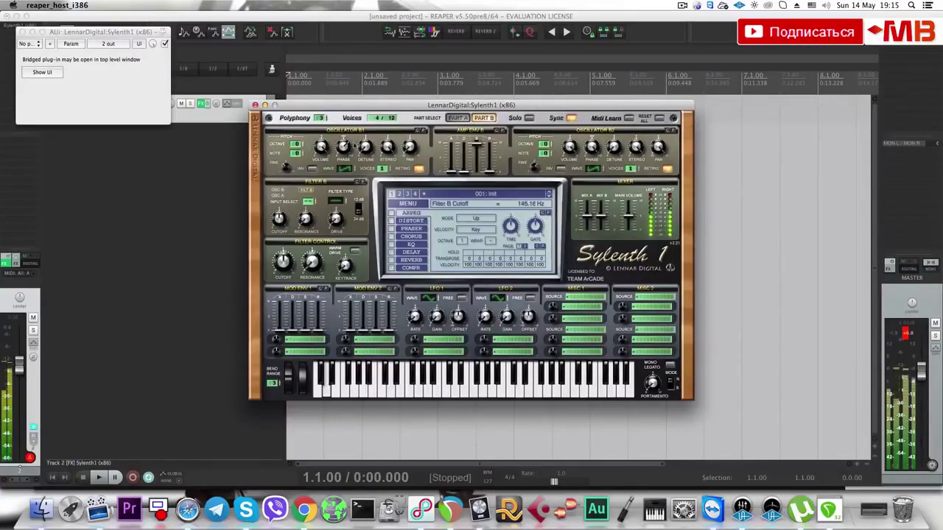
Adjust Filter A's cutoff in Part A around 29.10 Hz while comparing the master output in mono and stereo.
left_click(453, 120)
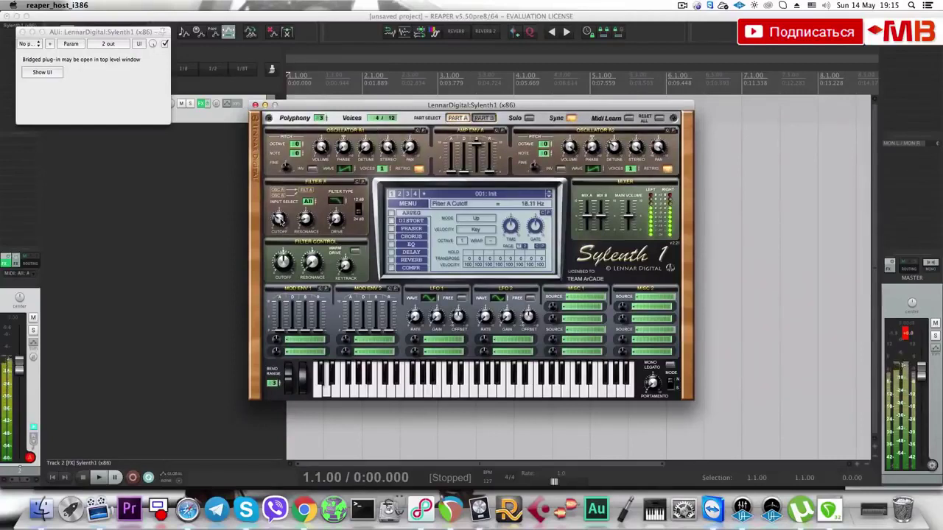
left_click_drag(277, 220, 277, 215)
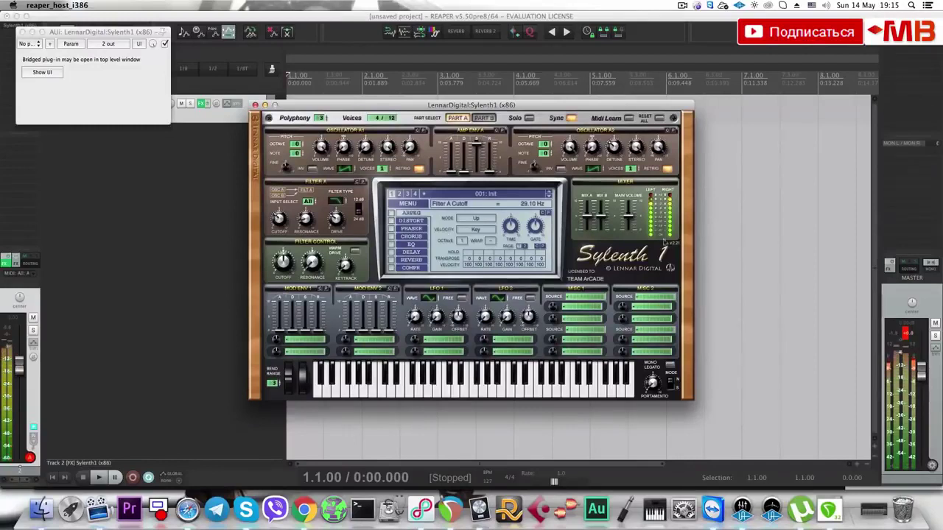
left_click(932, 266)
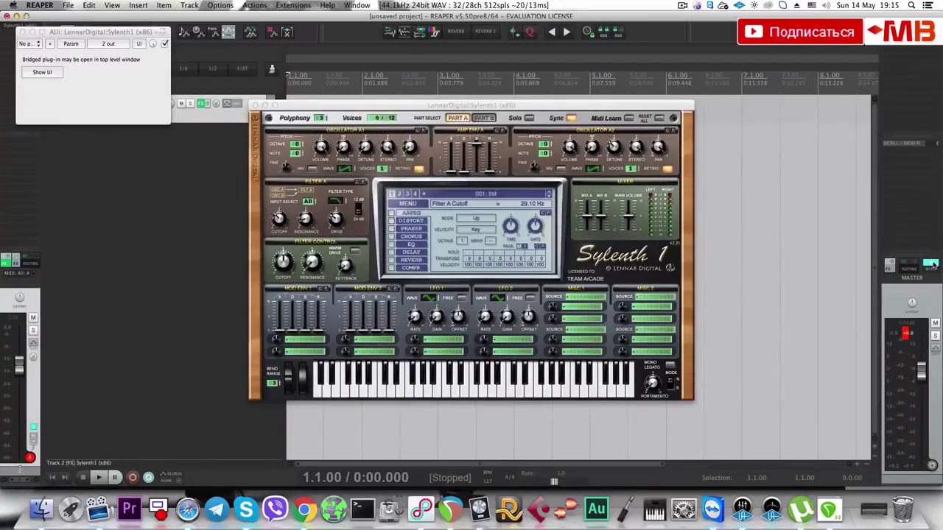
left_click(278, 220)
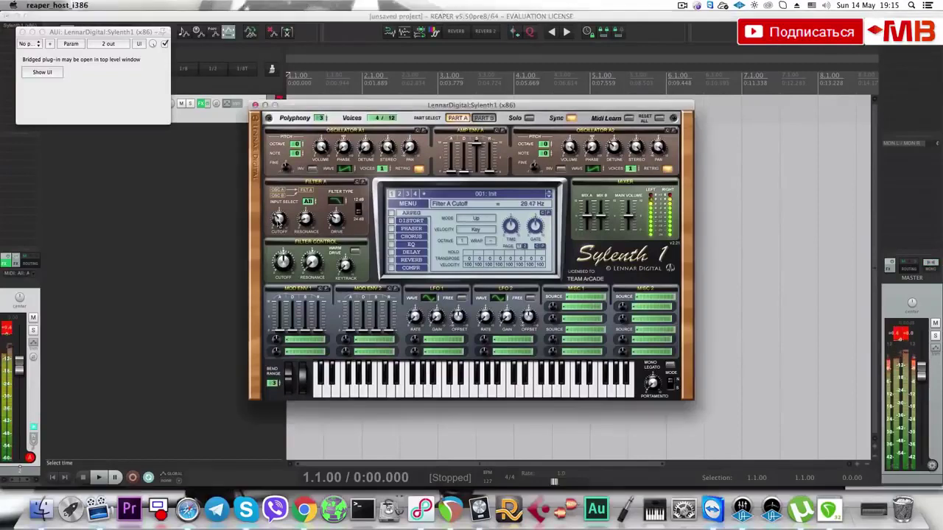
Lower Sylenth1's Filter A cutoff to 16.47 Hz, and delete the track carrying the synth.
left_click_drag(278, 222, 277, 224)
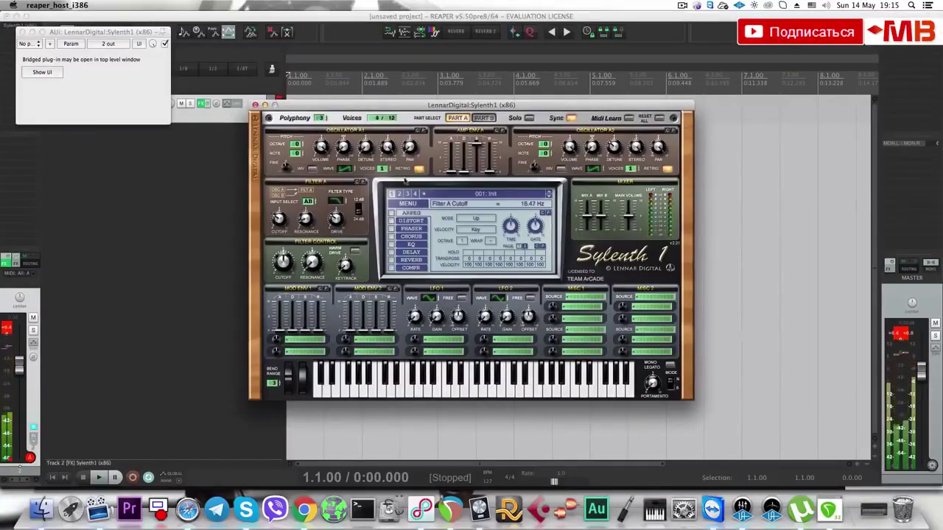
left_click(255, 104)
left_click(254, 105)
key("Delete")
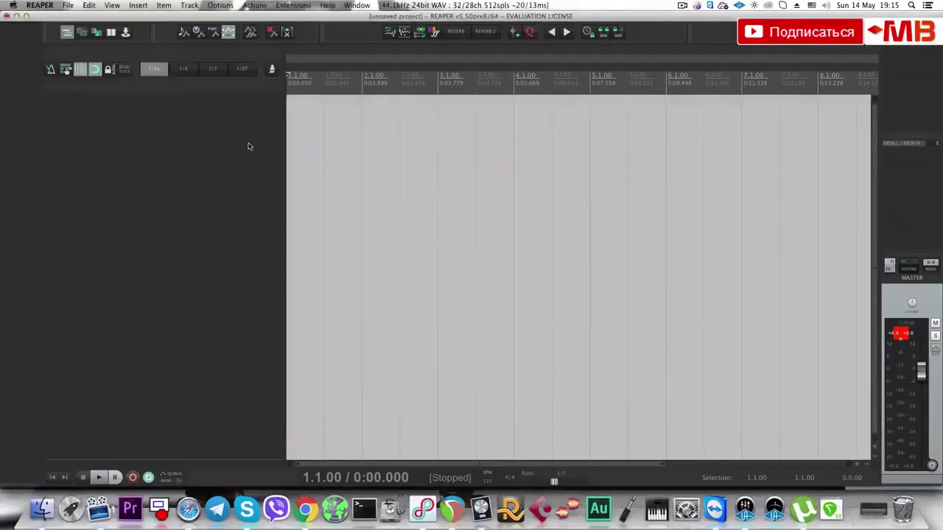
Insert a track with the 16-output StylusRMX VSTi instrument and add an empty track below it.
double_click(248, 146)
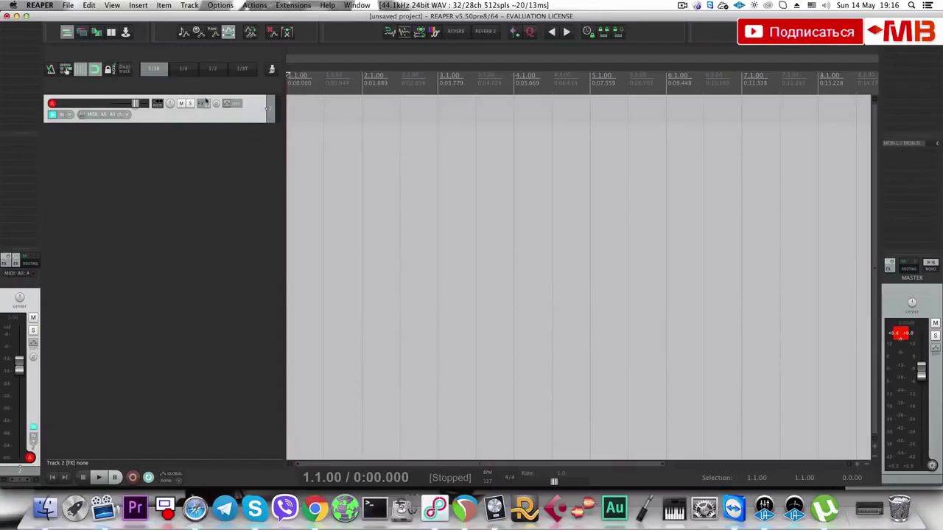
left_click(28, 32)
type("St")
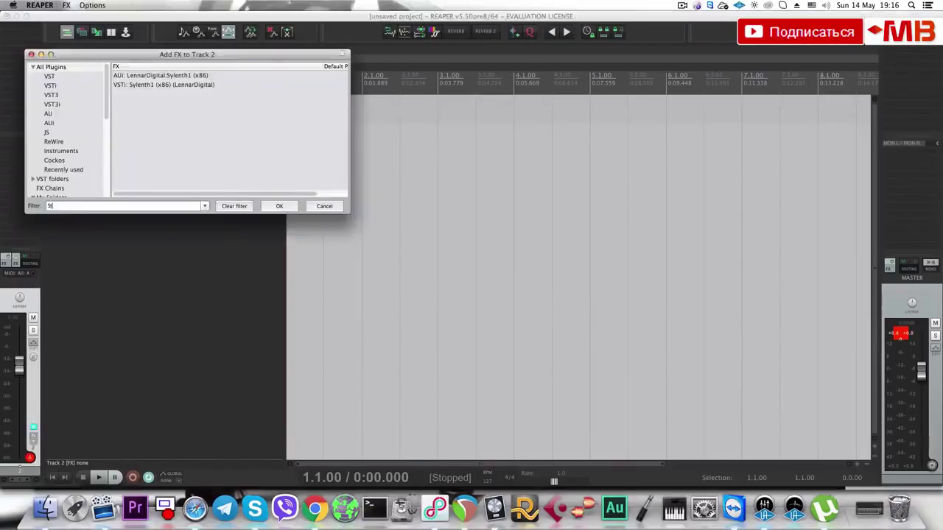
type("lus")
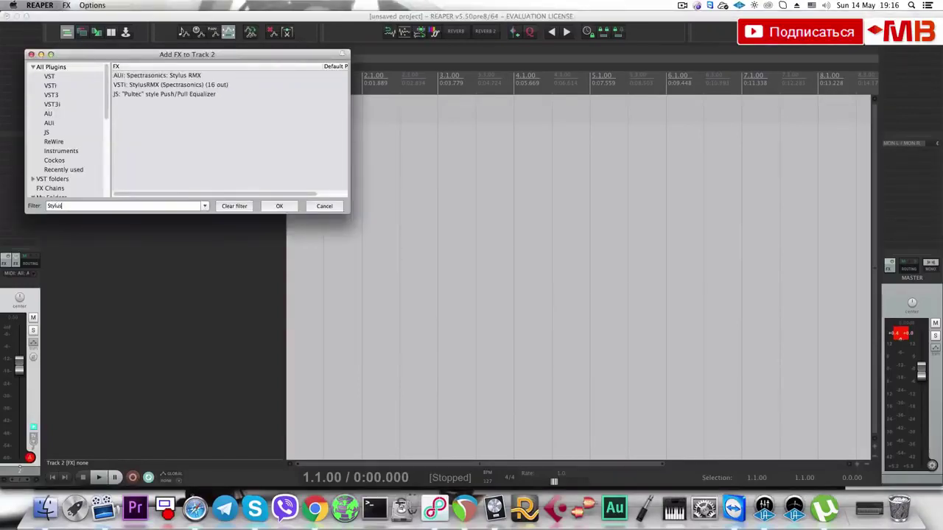
left_click(174, 86)
left_click(291, 209)
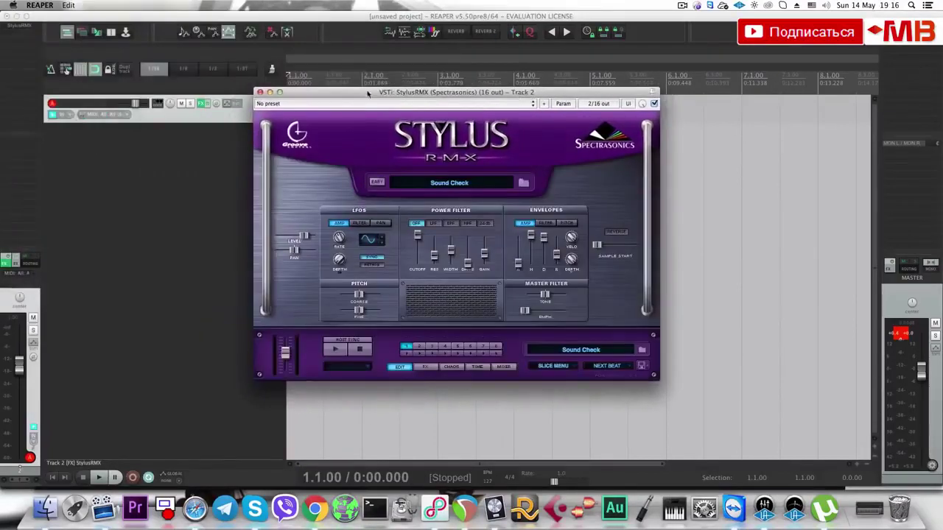
left_click_drag(368, 93, 504, 146)
double_click(170, 155)
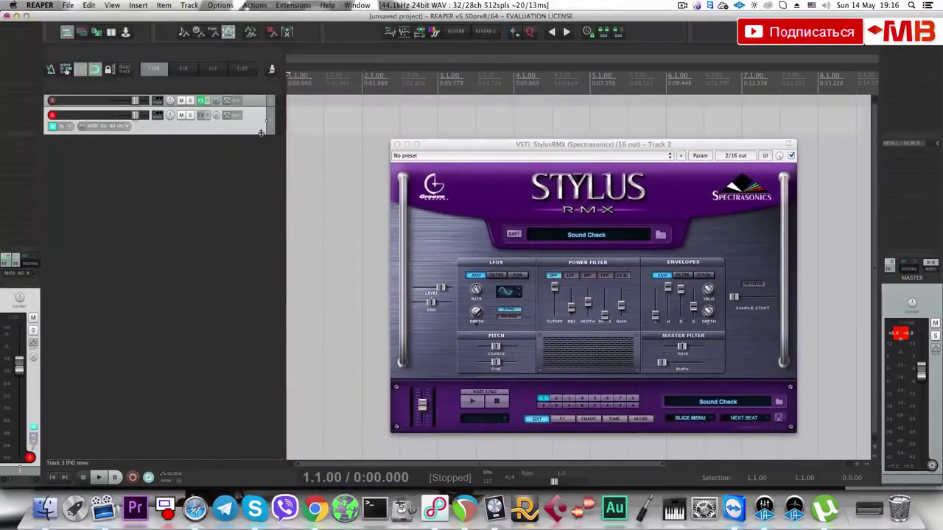
Browse the Stylus RMX Core Library to Example Groove Menus and load 87-Shaker from Perc - Ensemble Groove Menu 1.
left_click(539, 230)
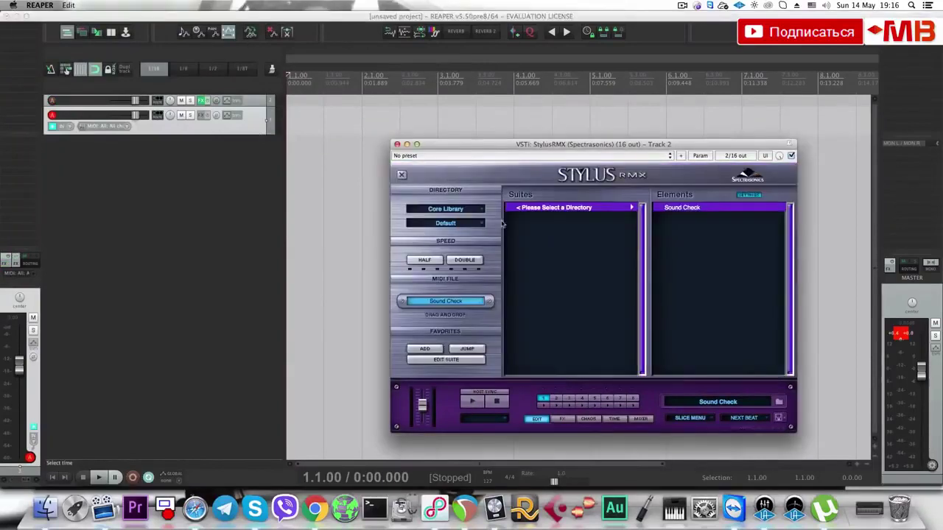
left_click(483, 222)
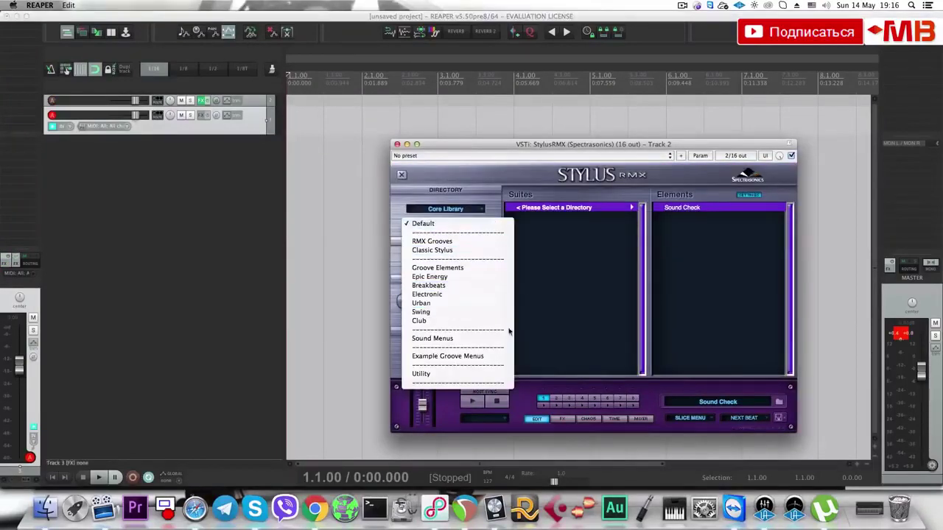
left_click(486, 339)
left_click(475, 225)
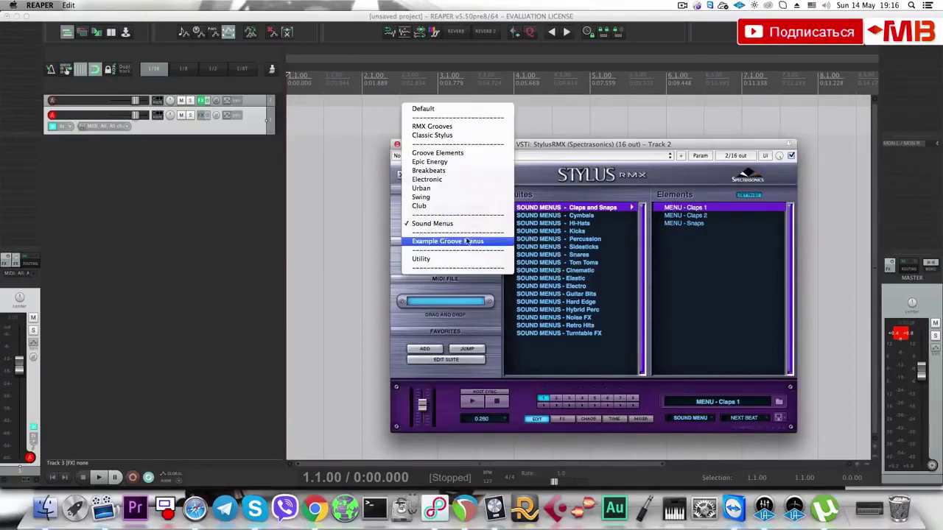
left_click(818, 274)
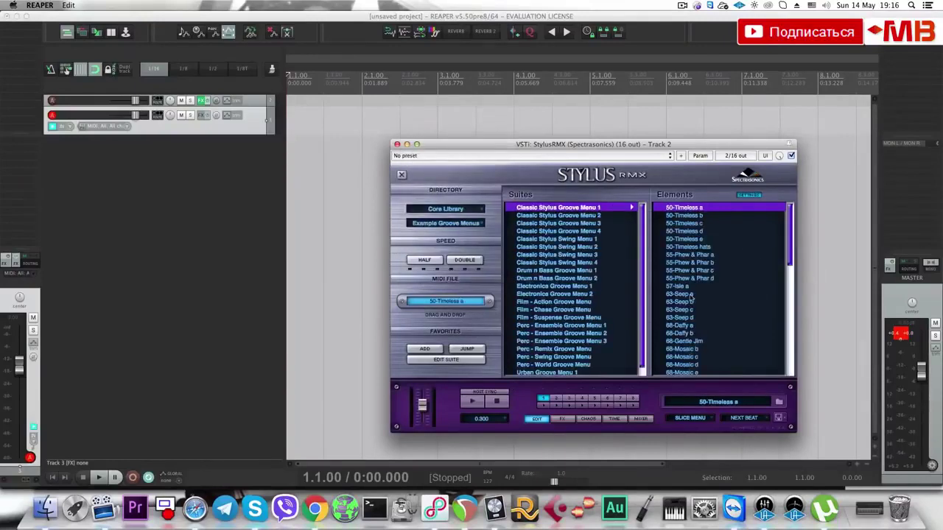
scroll(571, 310, "down", 1)
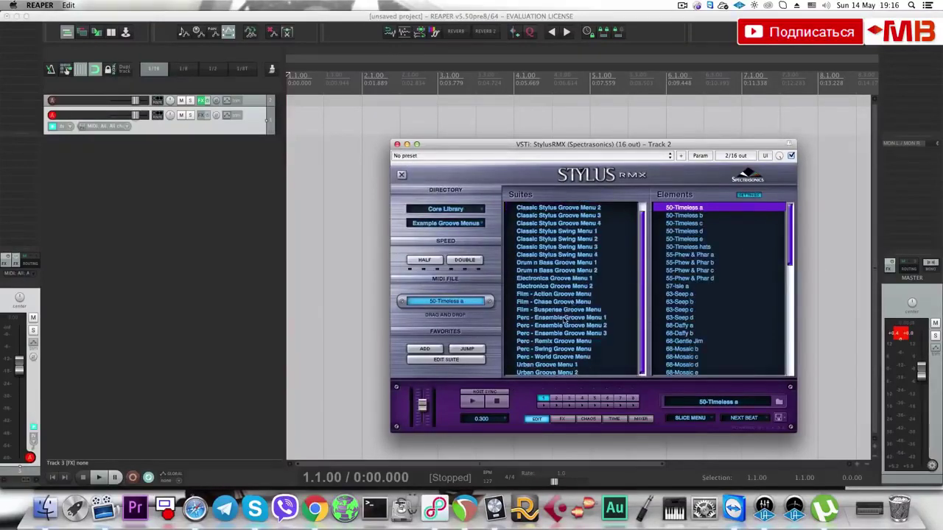
left_click(565, 318)
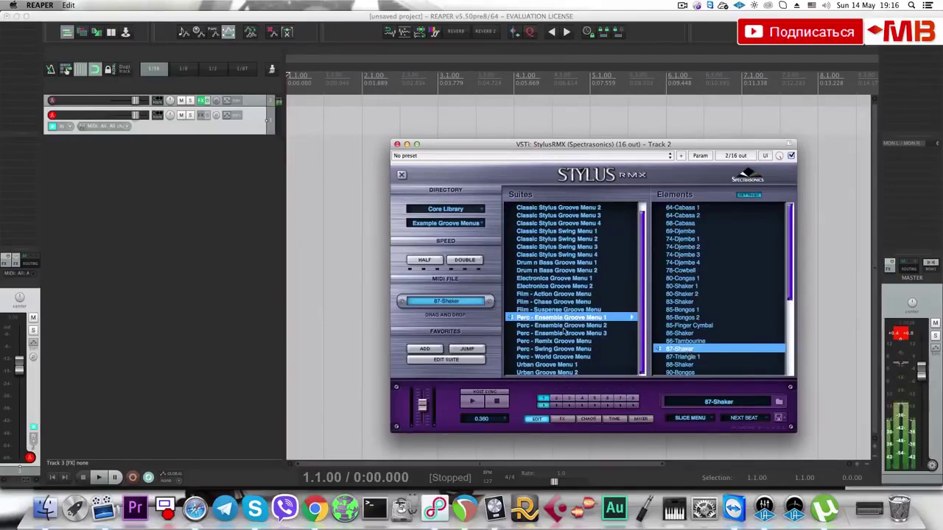
Place the 87-Shaker MIDI groove at the start of the Stylus track and play it briefly.
left_click_drag(462, 301, 292, 110)
left_click(364, 111)
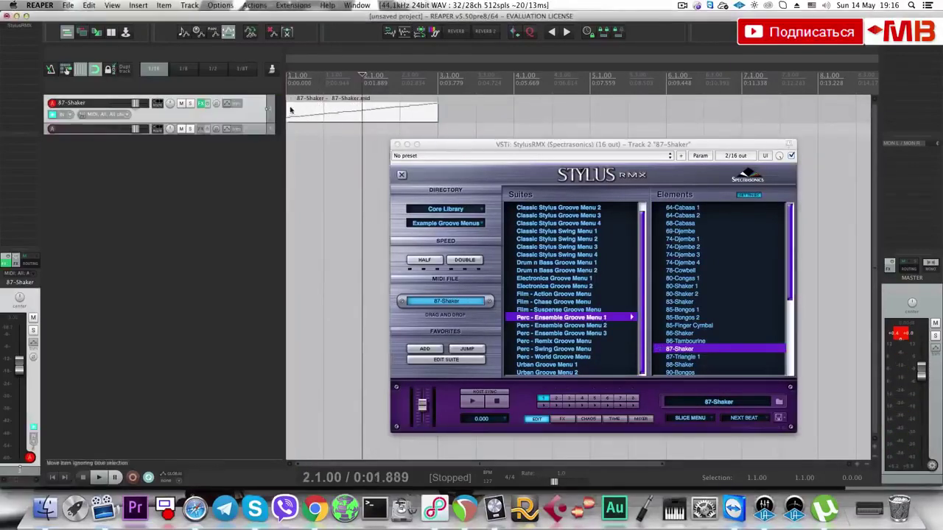
left_click(291, 110)
key("space")
key("space")
left_click(24, 50)
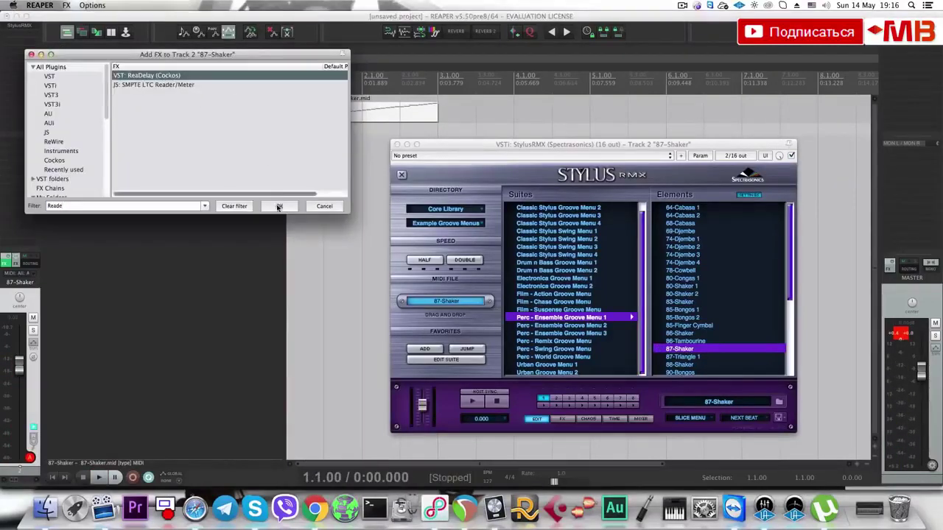
key("Return")
left_click(16, 33, "alt")
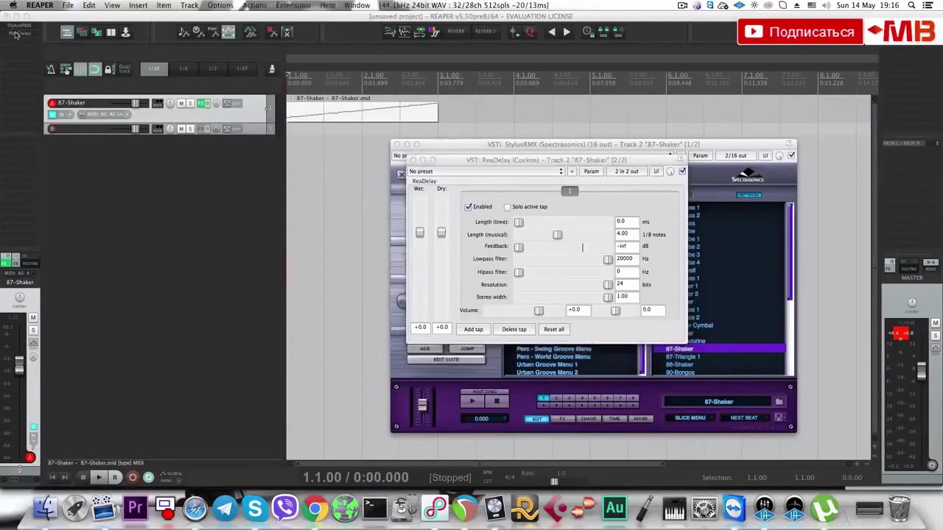
Insert H-Delay Stereo (Waves) on the 87-Shaker track and set the time selection to the shaker item's length.
left_click(21, 35)
type("H delay")
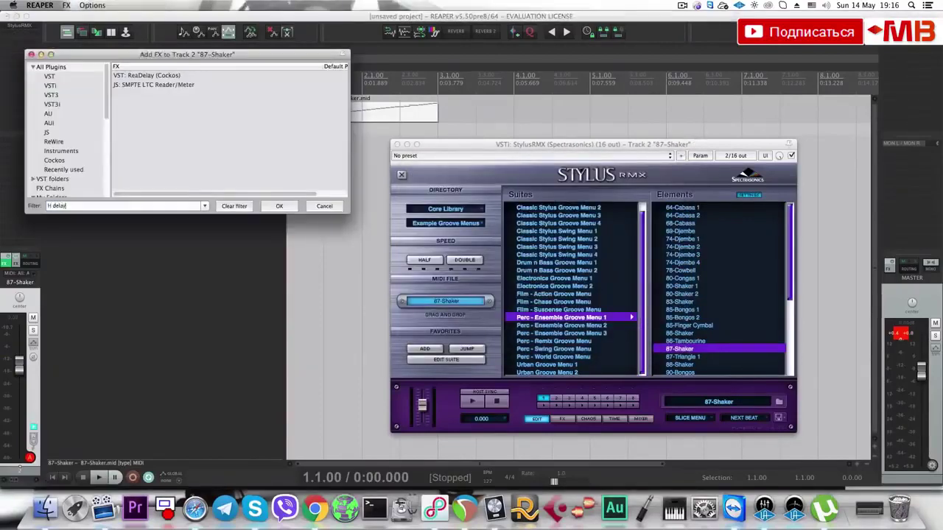
left_click(166, 104)
left_click(279, 205)
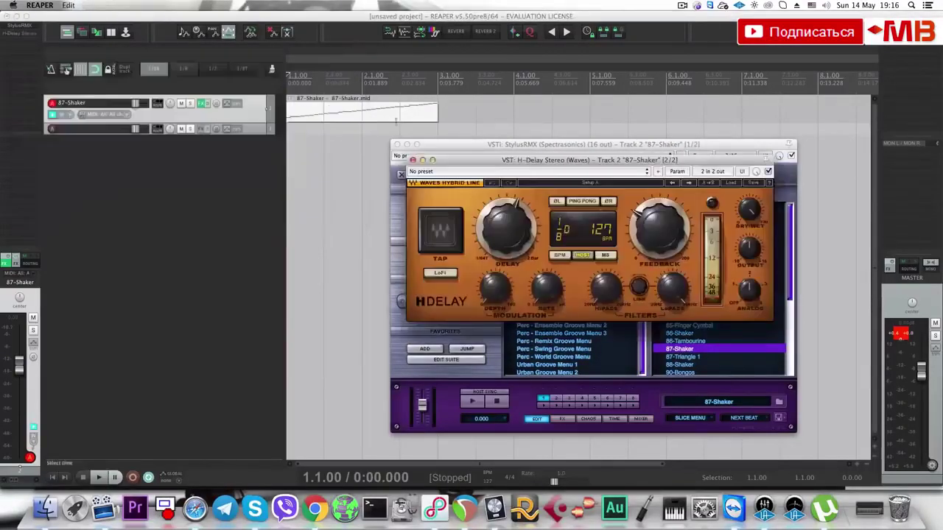
left_click(388, 115)
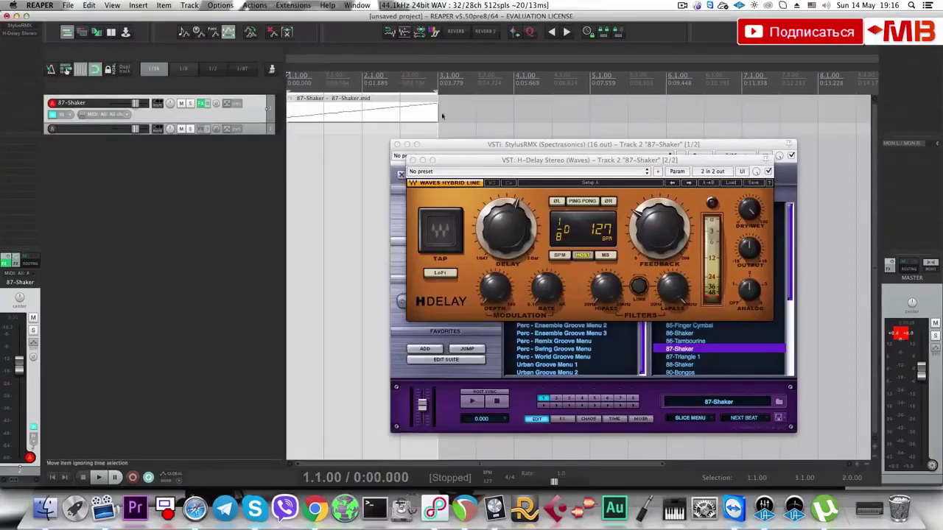
Turn H-Delay's feedback to minimum, switch it to MS mode and set the delay to 2 ms during playback.
left_click(658, 228)
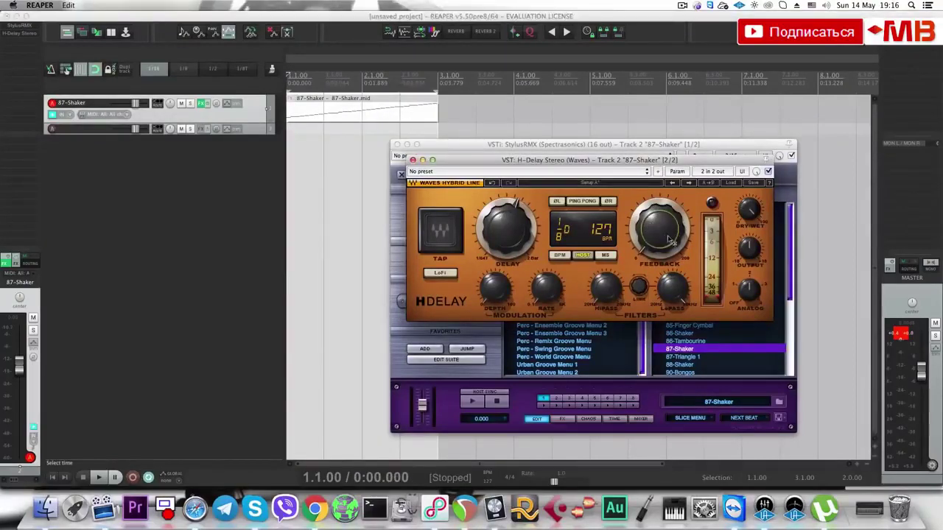
left_click(669, 240)
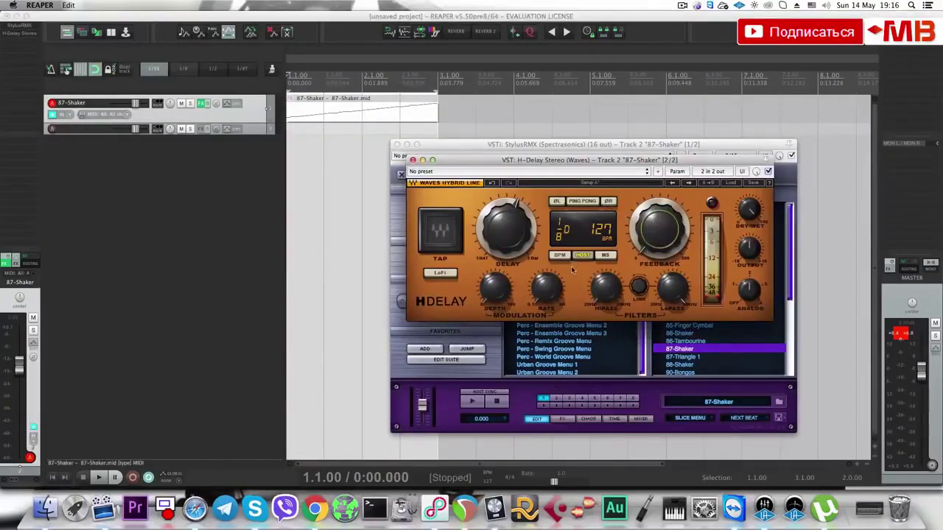
left_click(604, 255)
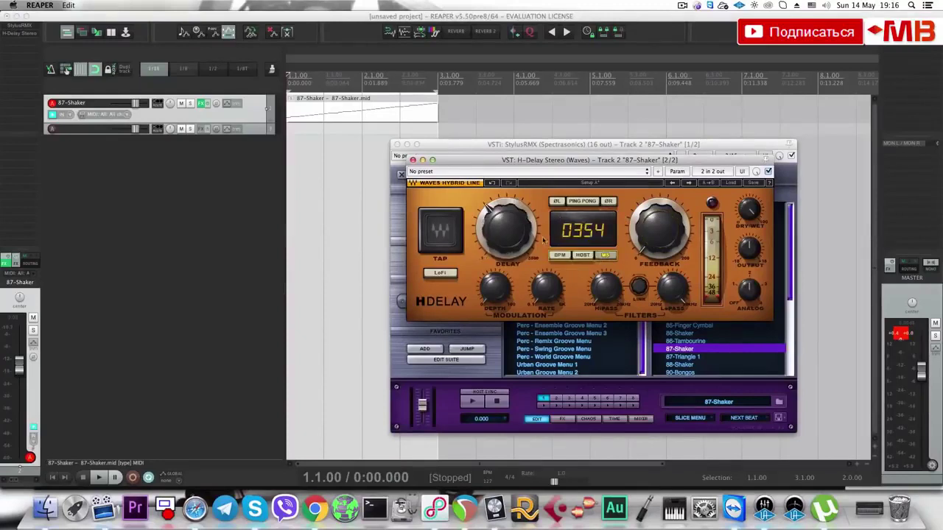
key("space")
left_click_drag(515, 220, 514, 254)
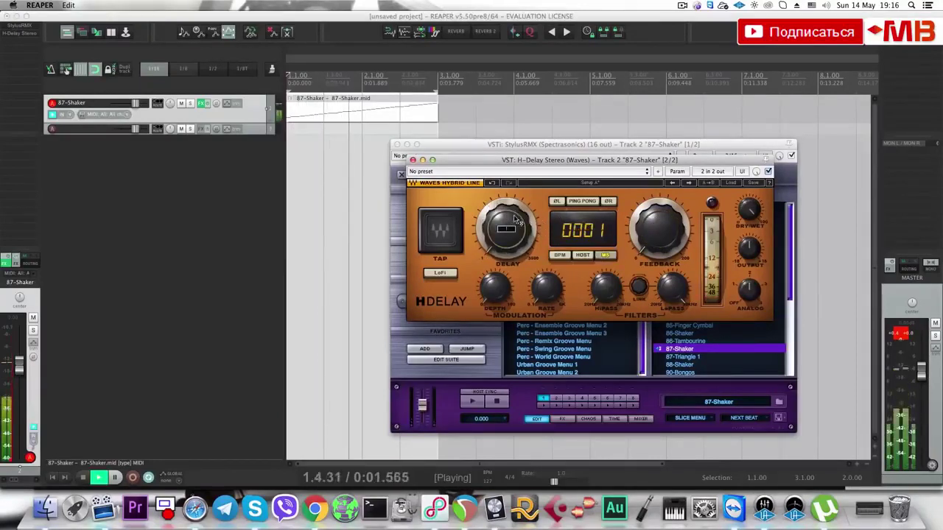
left_click_drag(518, 221, 518, 219)
key("space")
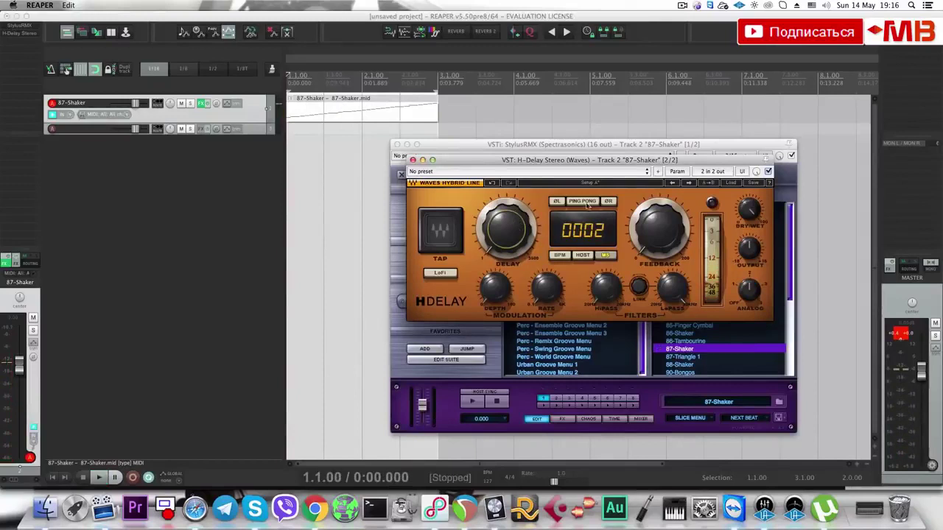
Enable Ping Pong, raise the H-Delay time to 14 ms during playback and compare it with the bypassed sound.
left_click(581, 204)
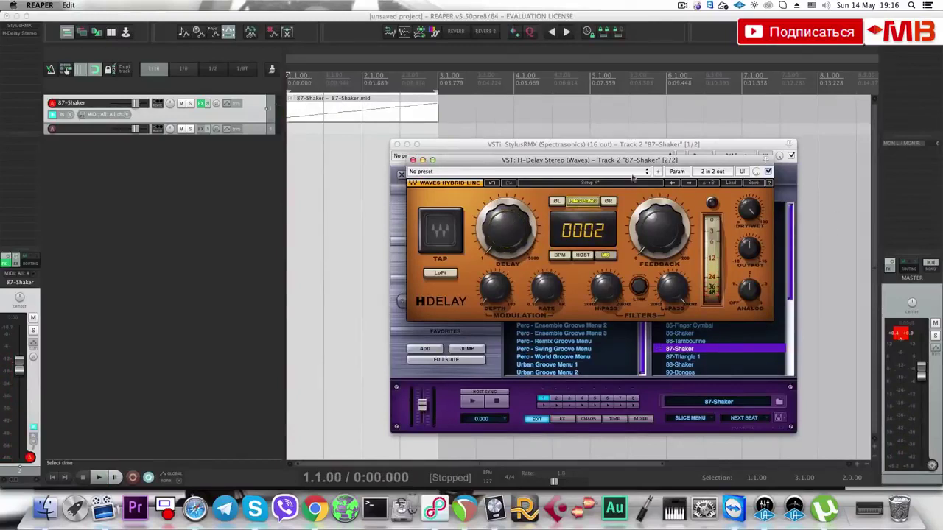
key("space")
left_click_drag(523, 208, 504, 232)
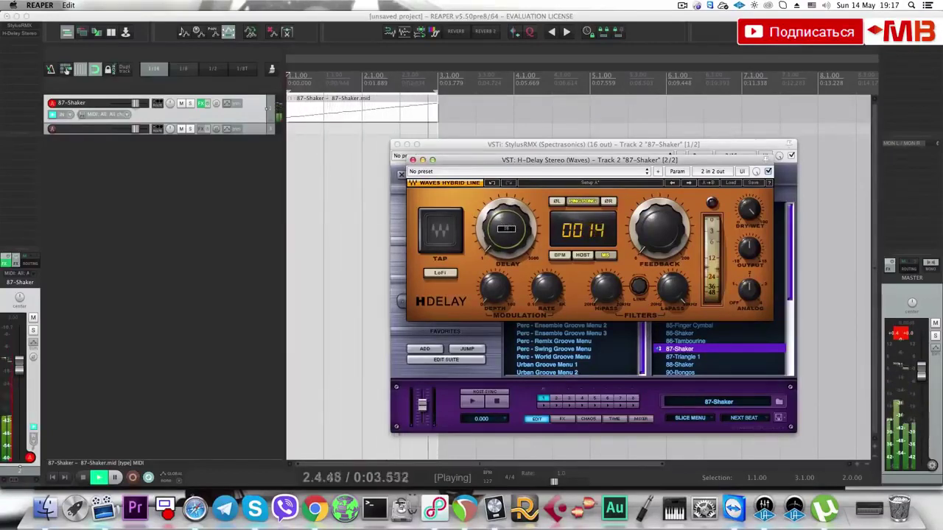
left_click(767, 171)
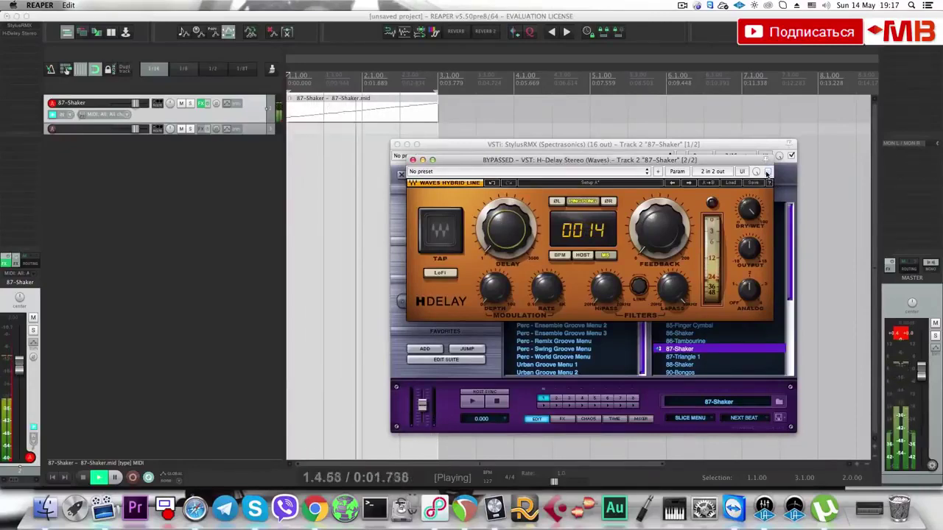
left_click(767, 171)
key("space")
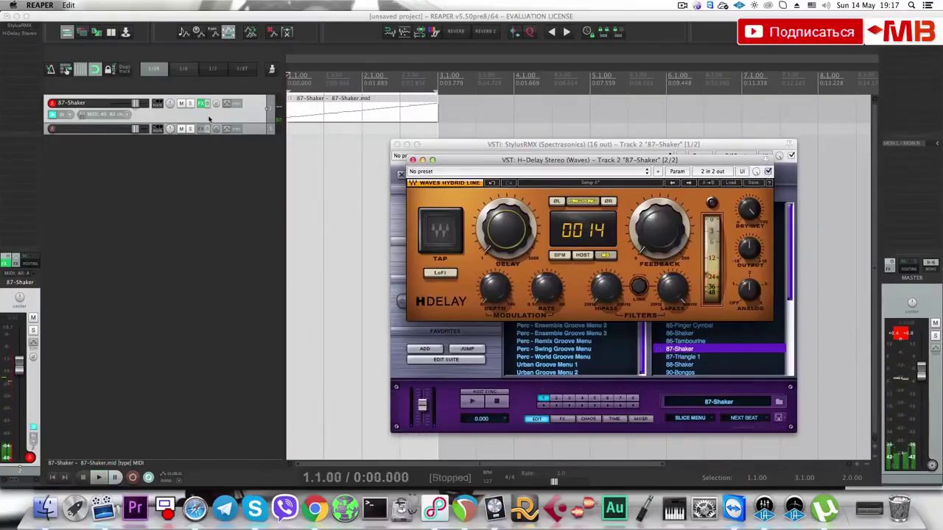
Replace H-Delay on the 87-Shaker track with the AU plug-in bx_stereomaker from Plugin Alliance.
left_click(19, 33, "alt")
left_click(16, 33)
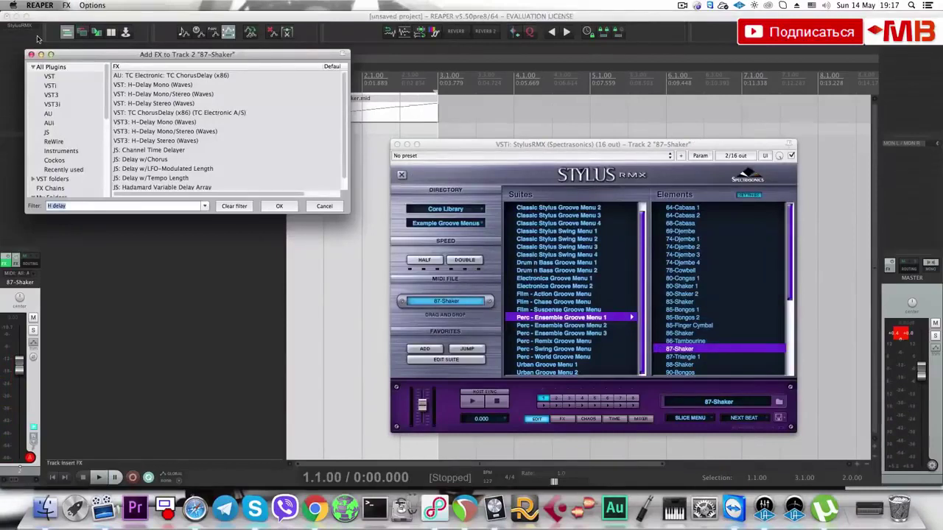
type("Ste")
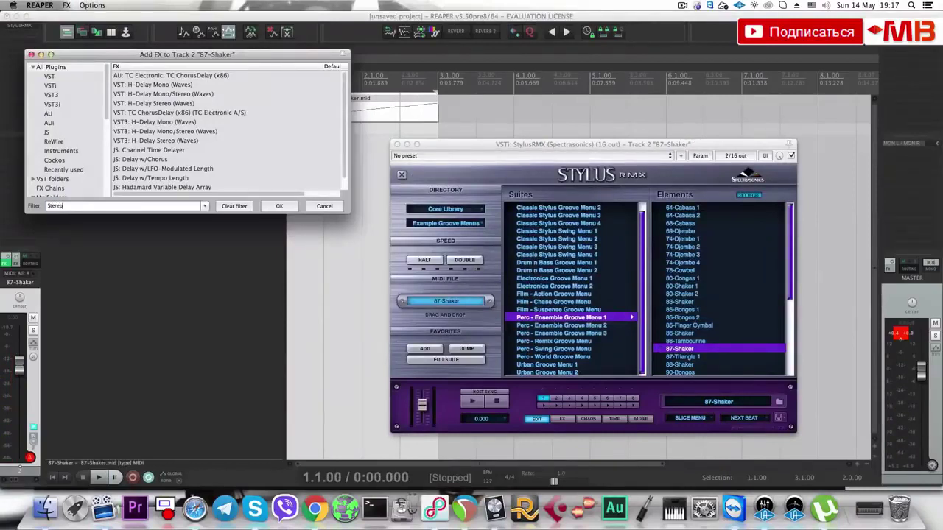
type("reo")
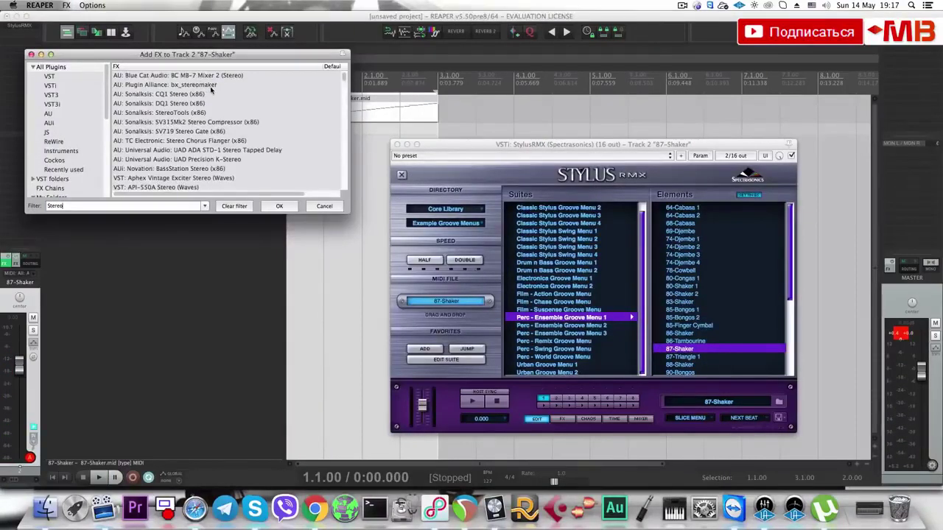
left_click(204, 86)
left_click(279, 207)
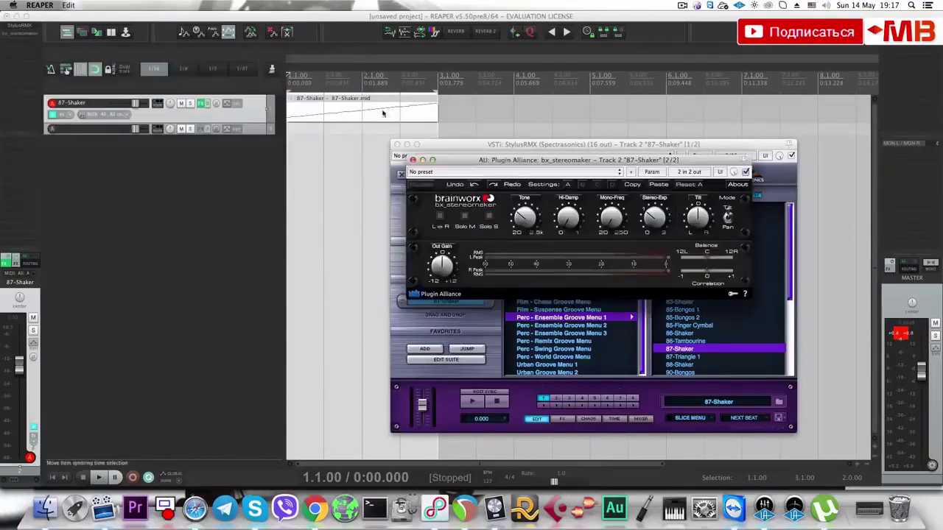
left_click_drag(492, 160, 302, 176)
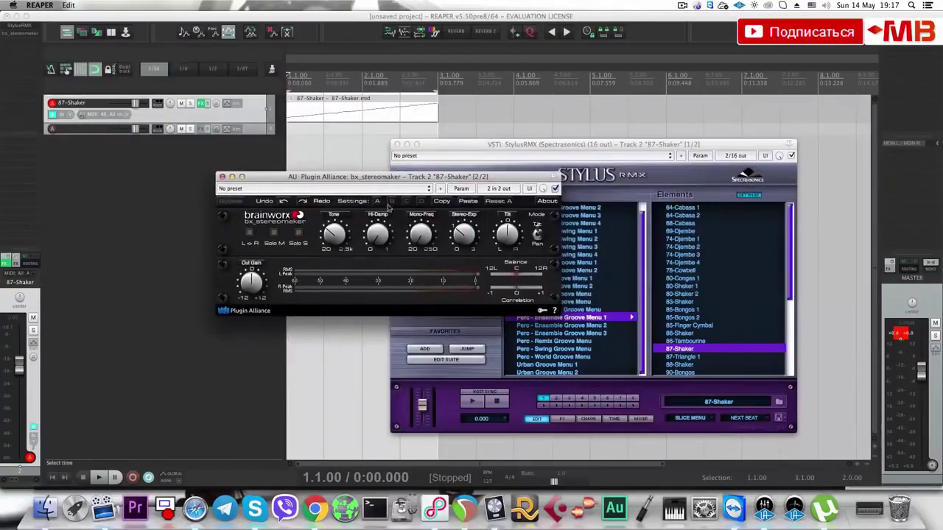
Play the shaker groove to compare bx_stereomaker active and bypassed, with the master output switched to mono.
left_click(306, 123)
key("space")
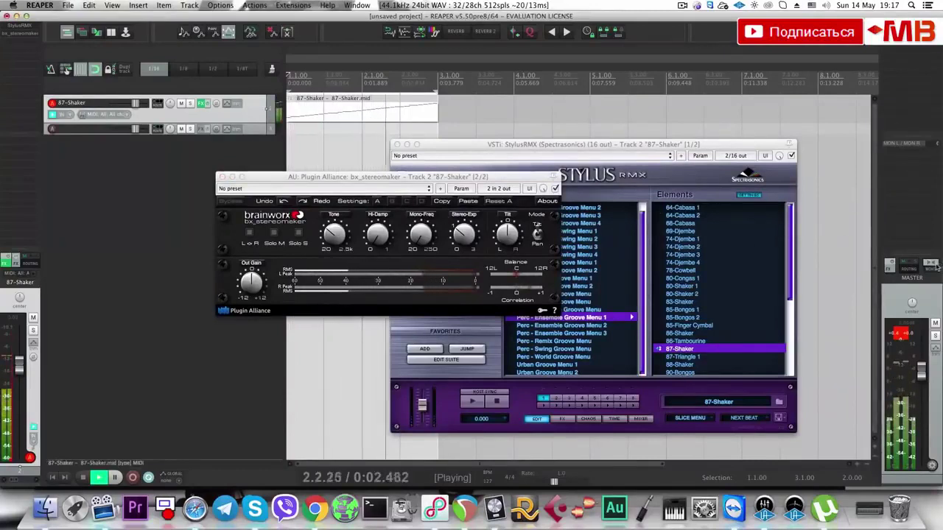
left_click(555, 188)
key("space")
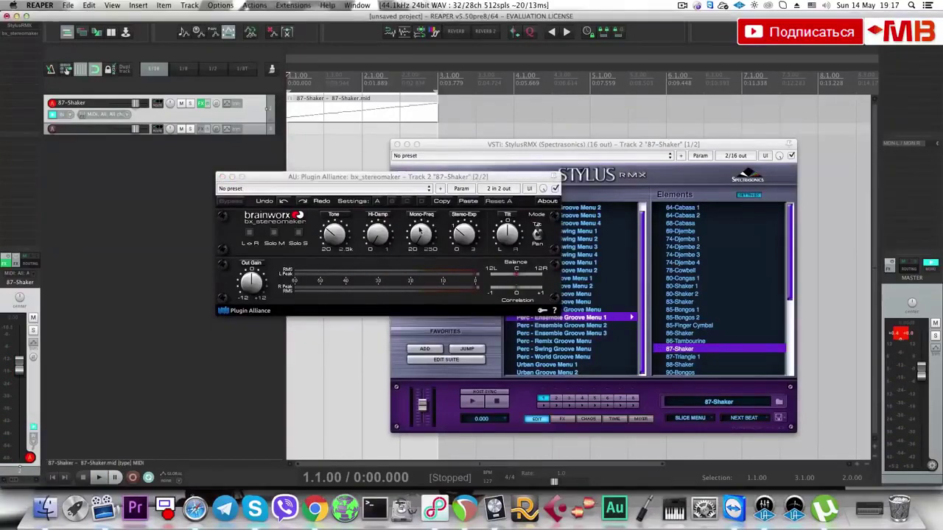
Audition the bx_stereomaker presets Snare mild and Rock Guitar wide during playback, comparing the latter with the bypassed sound.
left_click(426, 233)
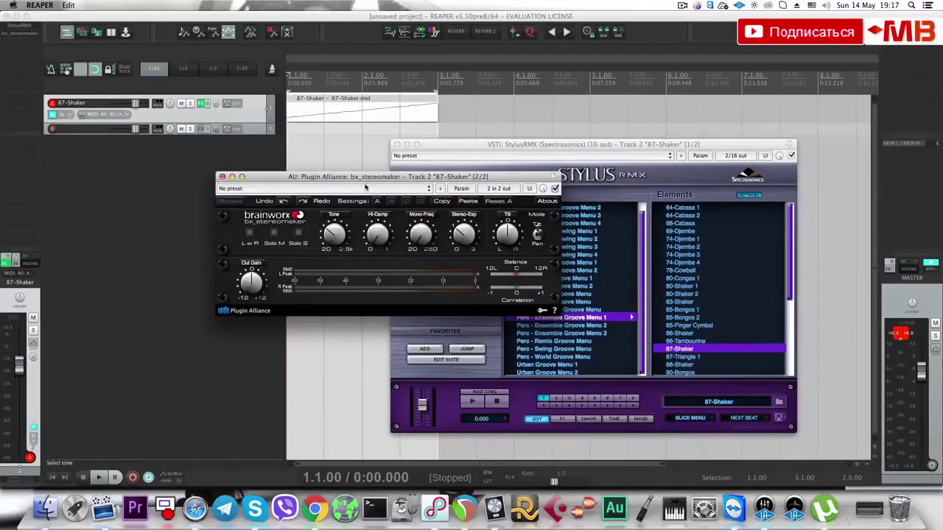
key("space")
left_click(326, 189)
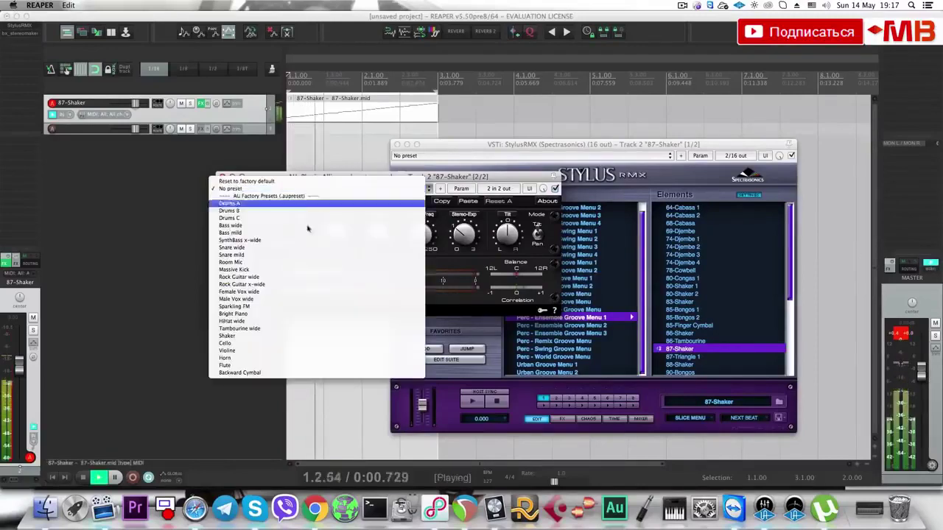
left_click(308, 254)
left_click(311, 190)
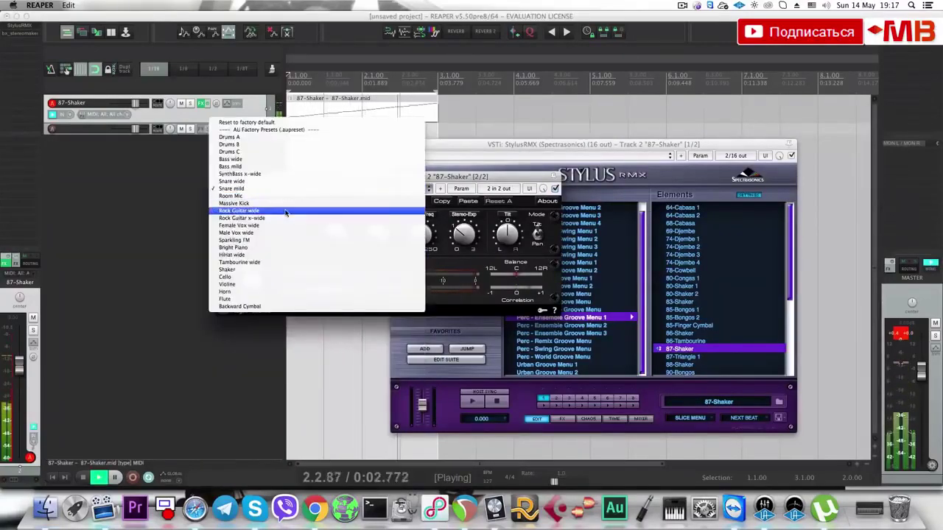
left_click(309, 211)
left_click(556, 189)
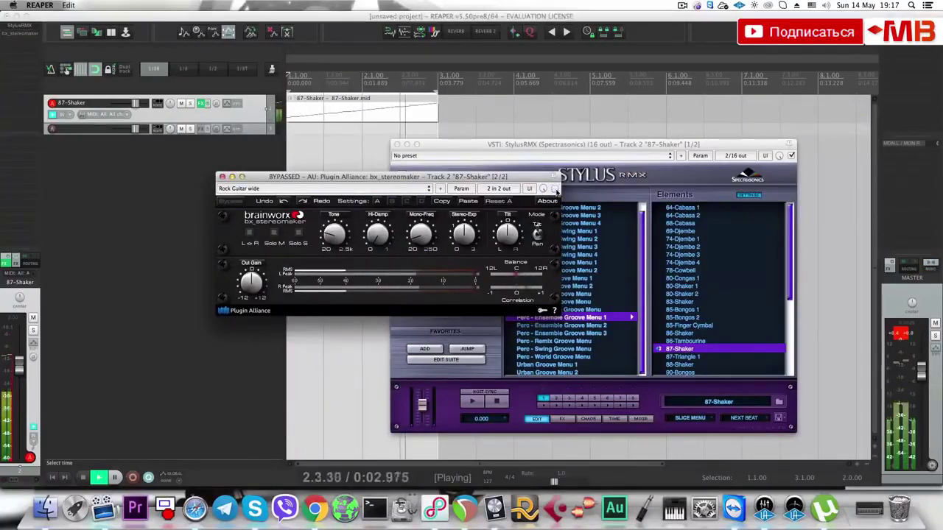
key("space")
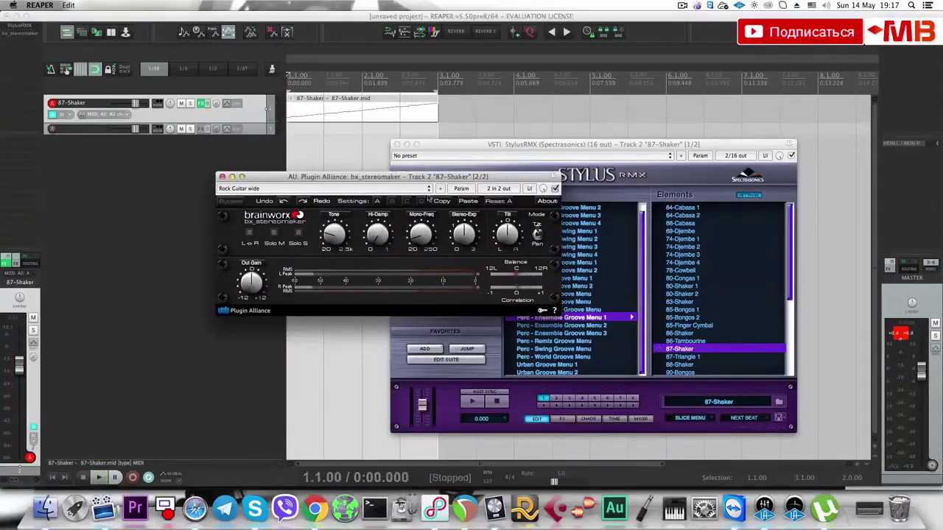
Replace bx_stereomaker on the 87-Shaker track with the VST PS22 Spread Stereo (Waves), filtering the plug-in list by "Waves Stereo".
left_click(17, 37, "alt")
left_click(23, 34)
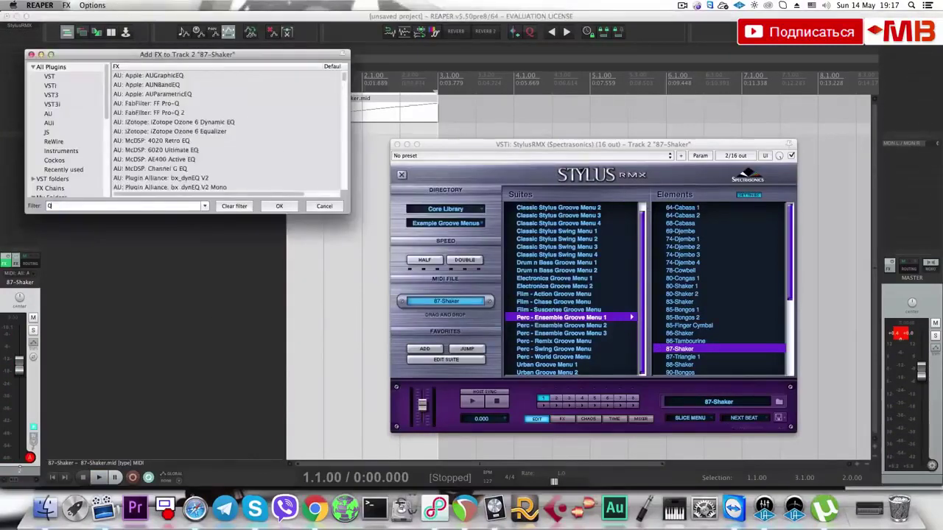
type("Waves Pa")
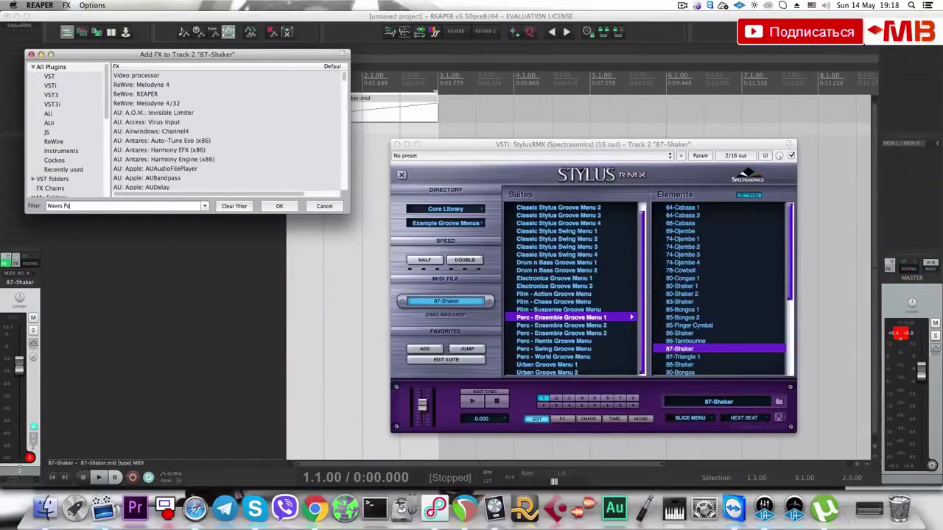
type("n")
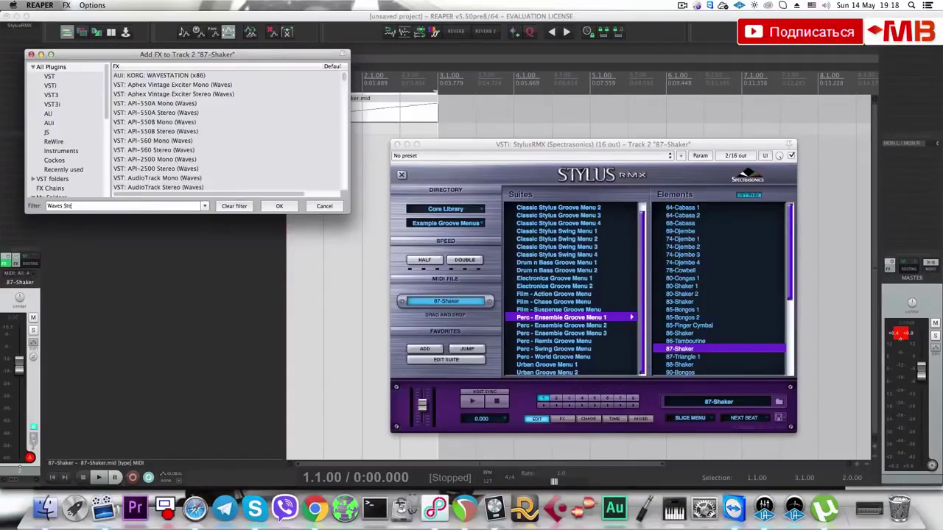
type("ereo")
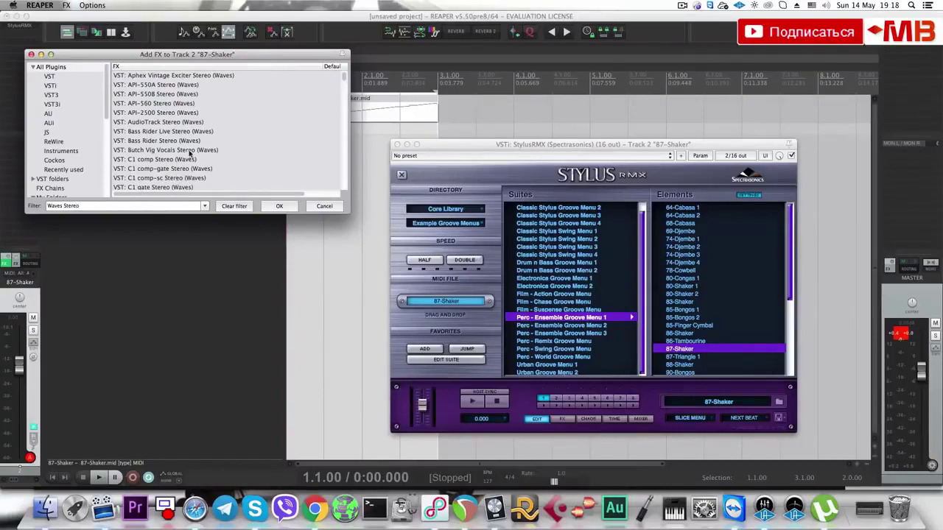
scroll(190, 153, "down", 15)
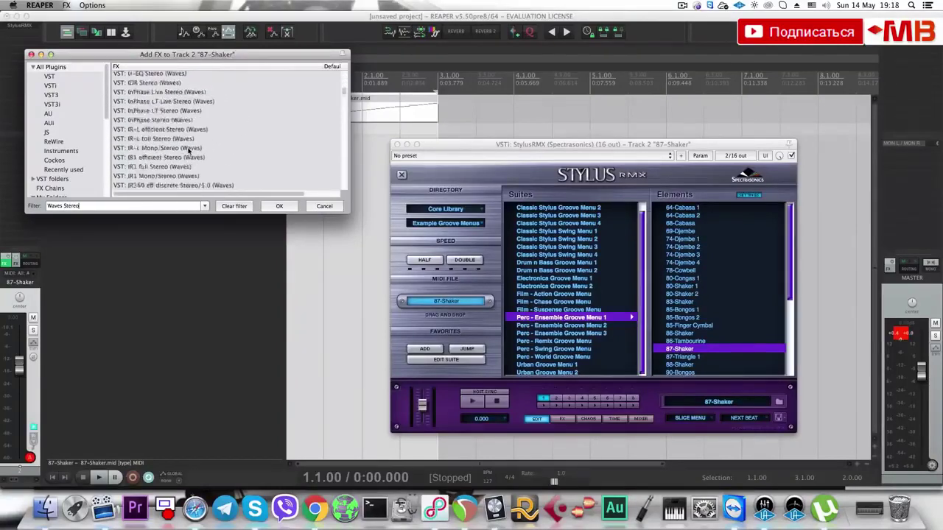
scroll(196, 147, "up", 3)
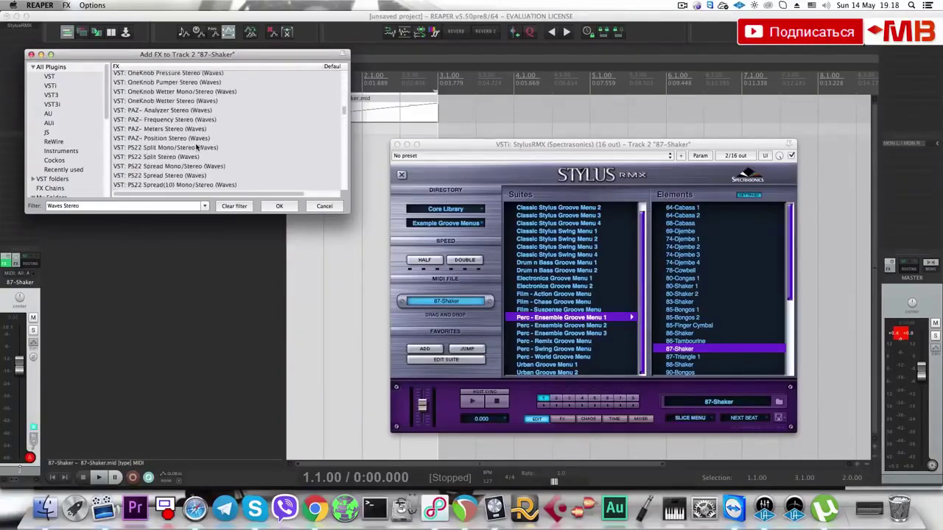
left_click(163, 185)
left_click(200, 176)
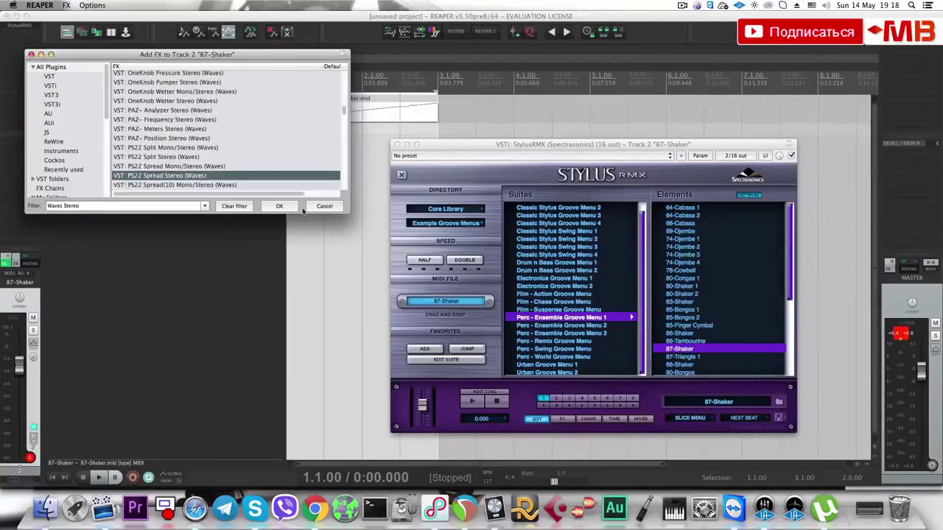
left_click(293, 207)
left_click_drag(505, 164, 272, 141)
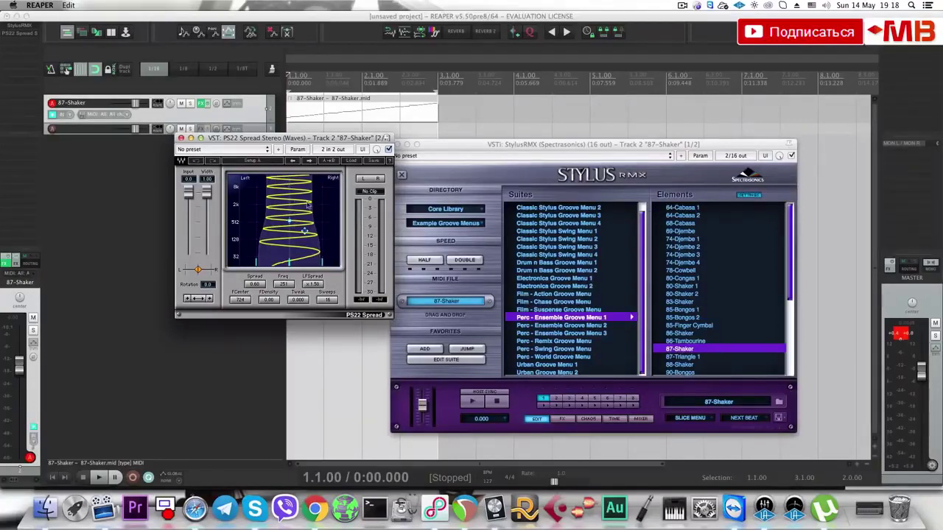
Play the shaker groove to compare PS22 Spread active and bypassed, in stereo and with the master output in mono.
key("space")
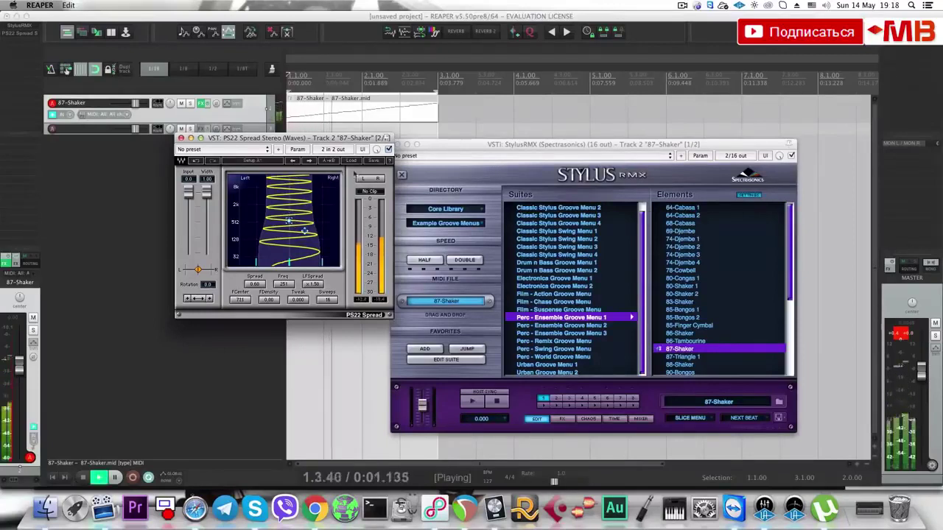
key("space")
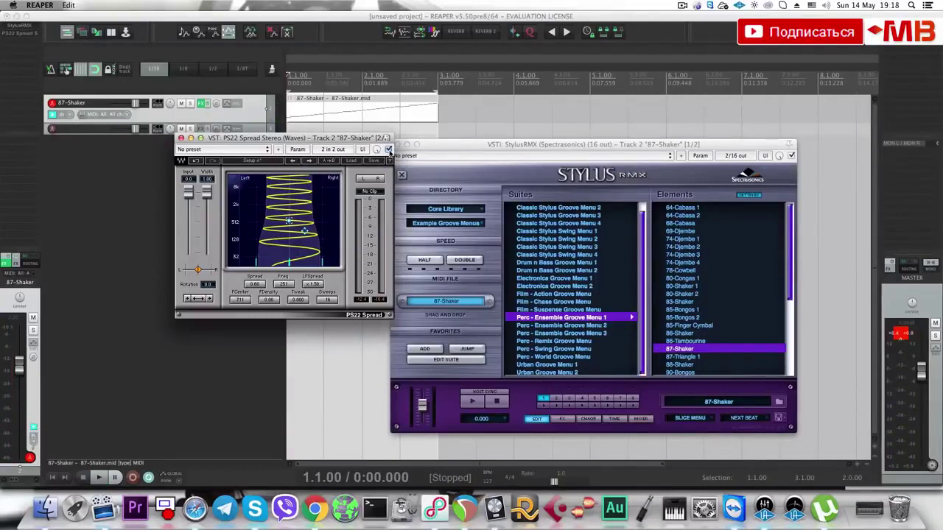
key("space")
left_click(388, 150)
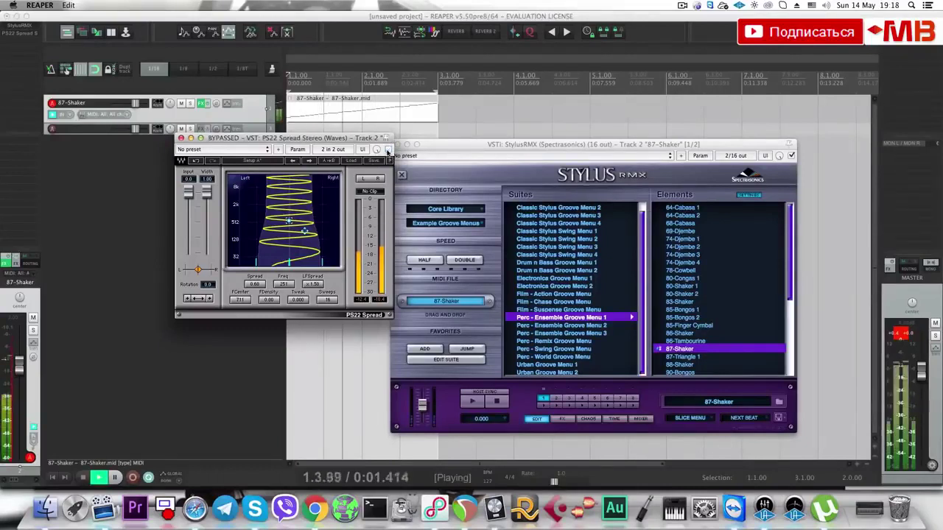
left_click(388, 151)
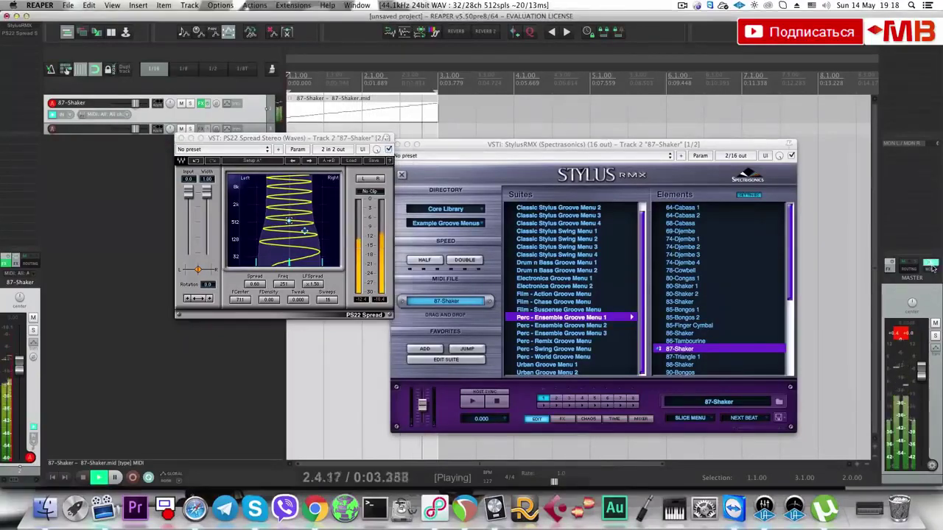
left_click(389, 150)
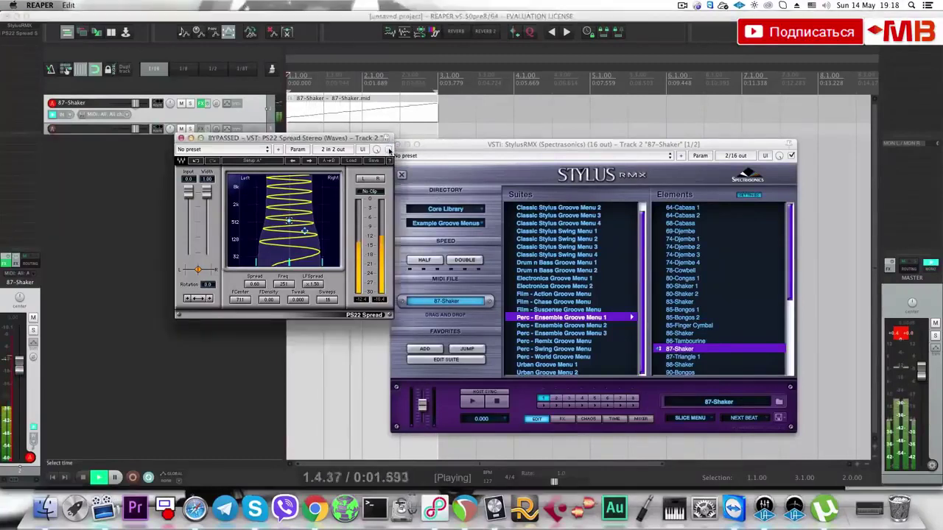
left_click(389, 150)
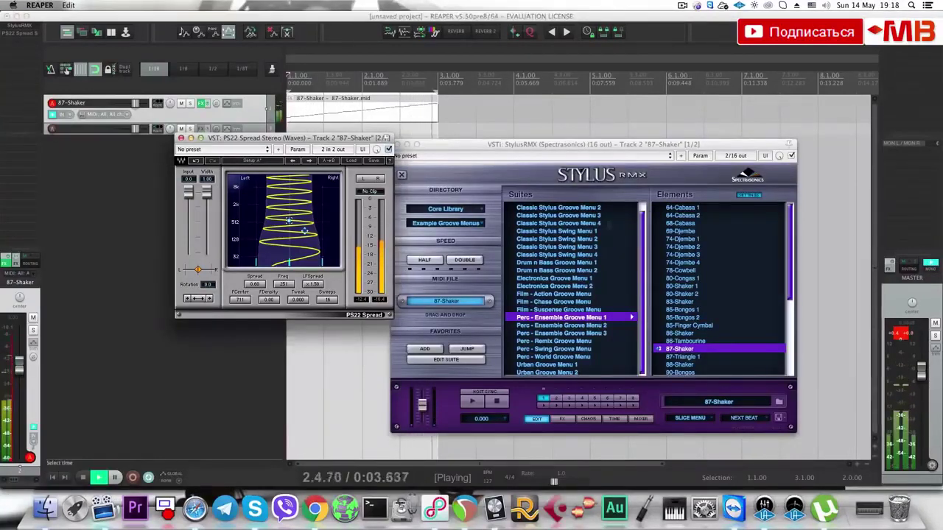
left_click(268, 109)
Set PS22 Spread to 1.20, Freq to 32 and FDensity to 0.29 during playback, and add a rising FCenter automation envelope.
left_click_drag(304, 231, 323, 258)
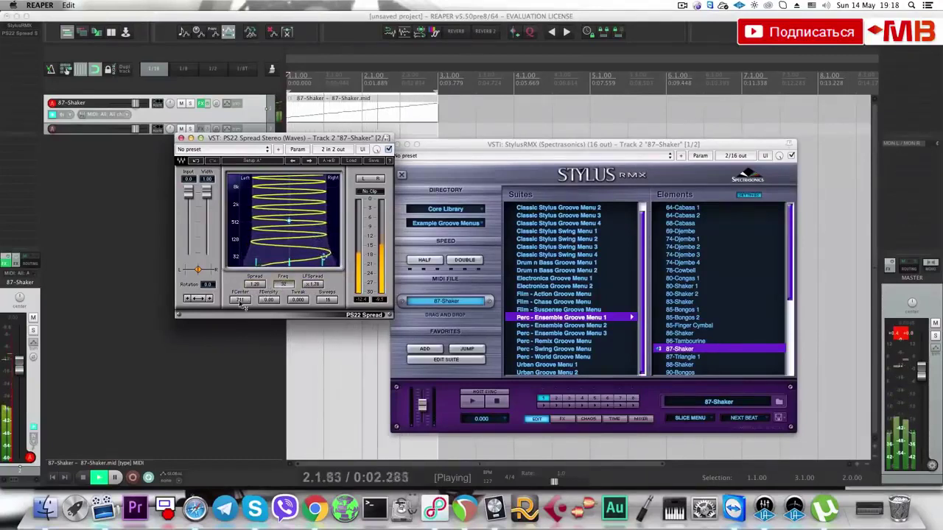
left_click_drag(322, 258, 307, 221)
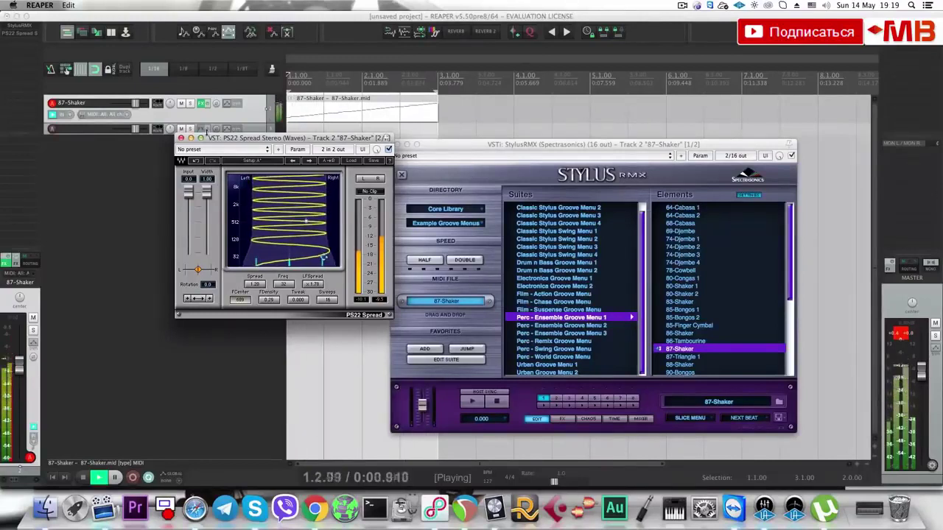
left_click(182, 139)
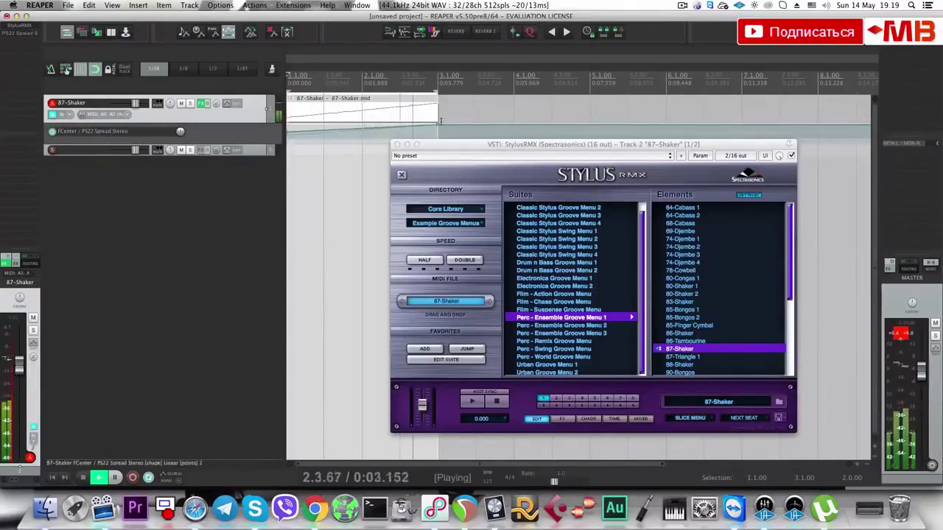
key("space")
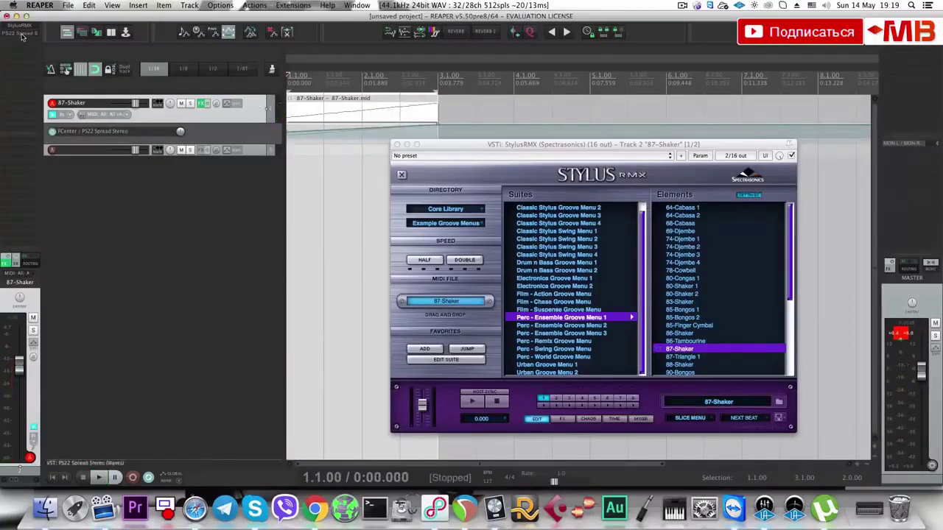
Reopen PS22 Spread, remove it from the 87-Shaker track and dismiss the plug-in list without adding another effect.
left_click(24, 34)
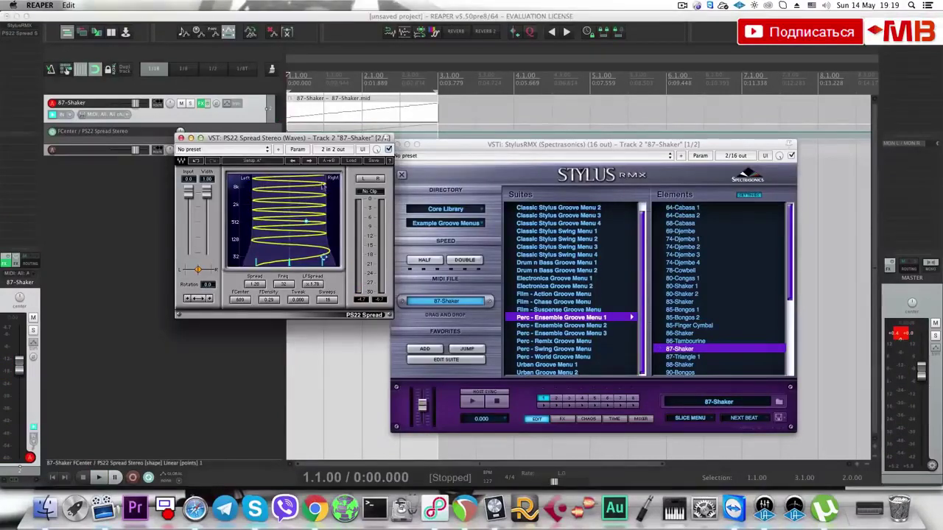
left_click_drag(206, 193, 204, 185)
left_click(21, 35, "alt")
left_click(20, 36)
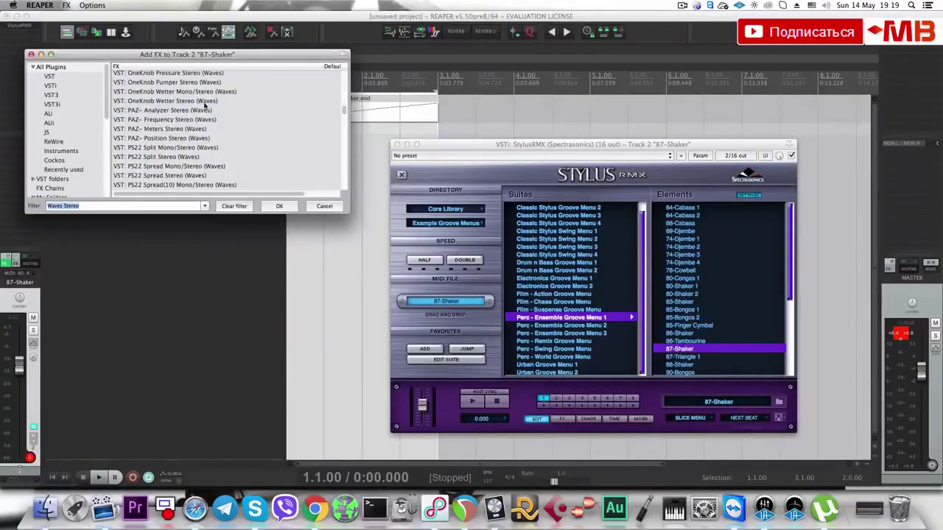
left_click_drag(258, 54, 298, 160)
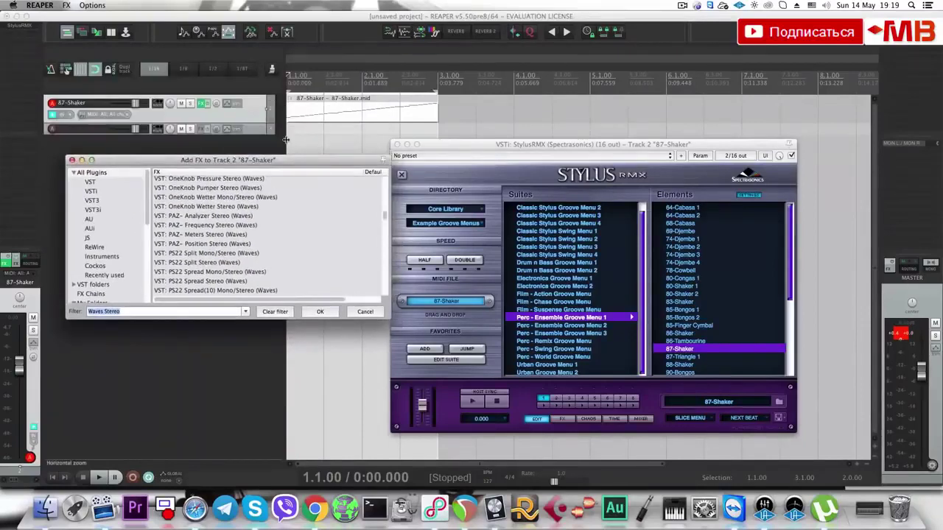
left_click(71, 159)
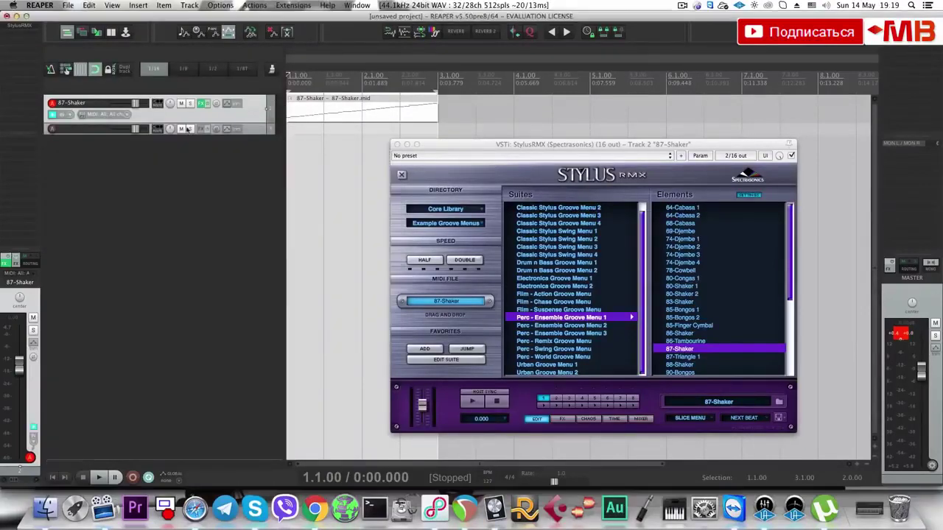
Delete the 87-Shaker track and the remaining empty track, and insert one new track.
key("Delete")
left_click(254, 102)
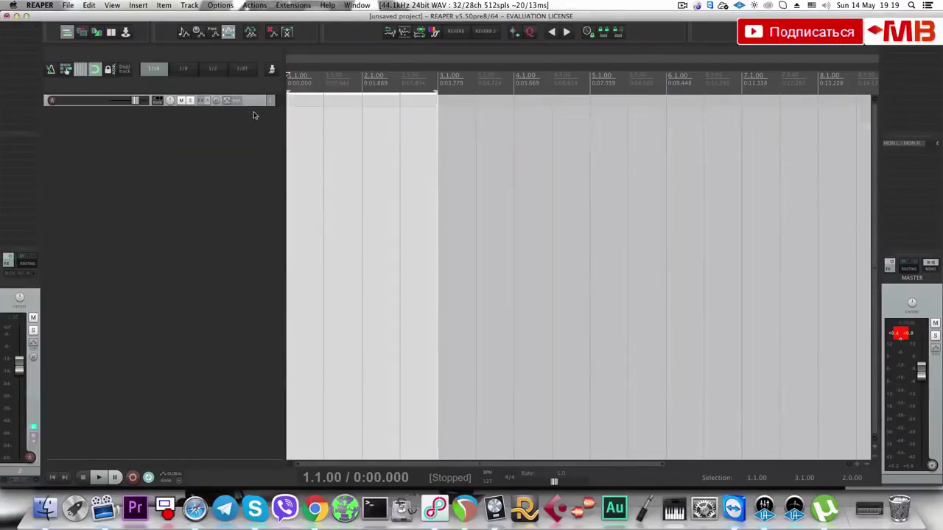
key("Delete")
key("space")
key("super+t")
key("space")
Open the Media Explorer and search the Vengeance_Nu_Disco_Vol_1 folder of the Veangence samples for "Shaker".
key("alt+super+x")
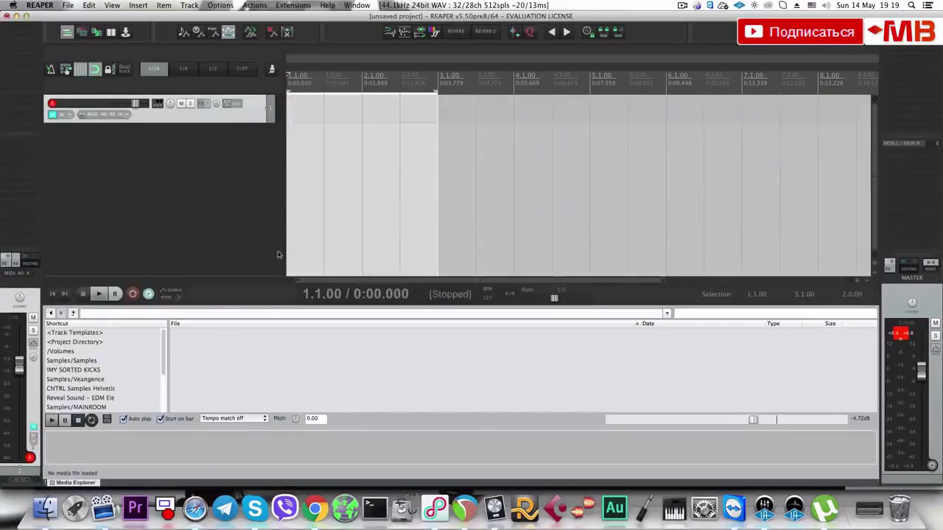
left_click(255, 349)
key("BackSpace")
scroll(262, 362, "down", 4)
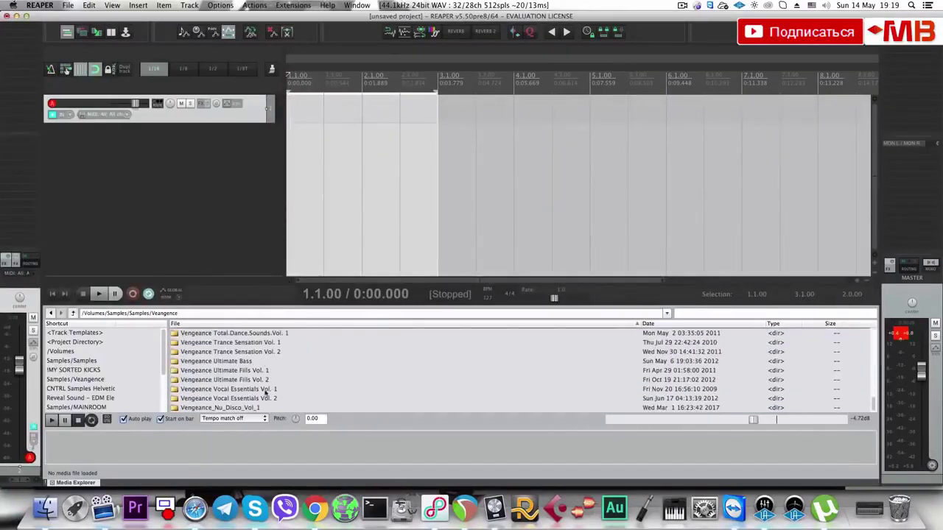
double_click(243, 407)
left_click(693, 311)
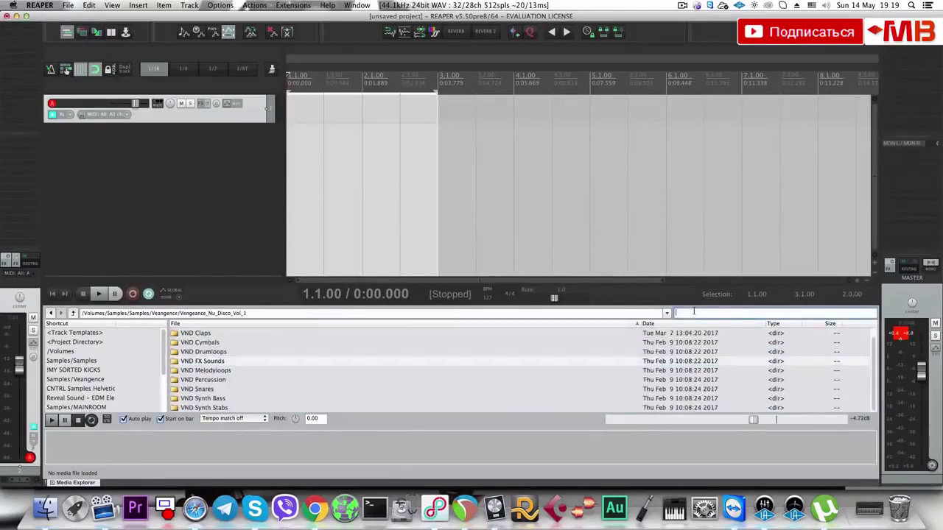
type("Shaker")
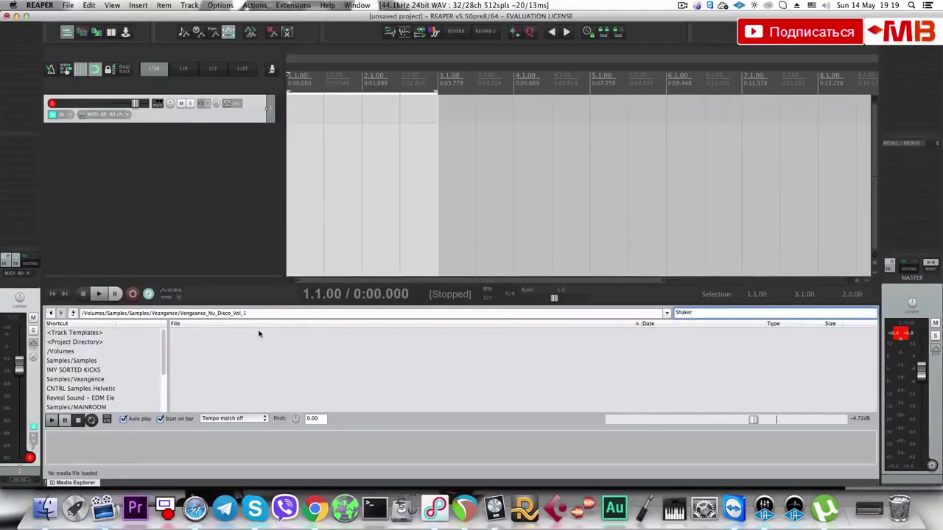
Clear the Media Explorer search and go up from the Vengeance_Nu_Disco_Vol_1 folder to the main Samples folder.
key("BackSpace")
key("BackSpace")
key("BackSpace")
key("BackSpace")
key("BackSpace")
key("BackSpace")
key("BackSpace")
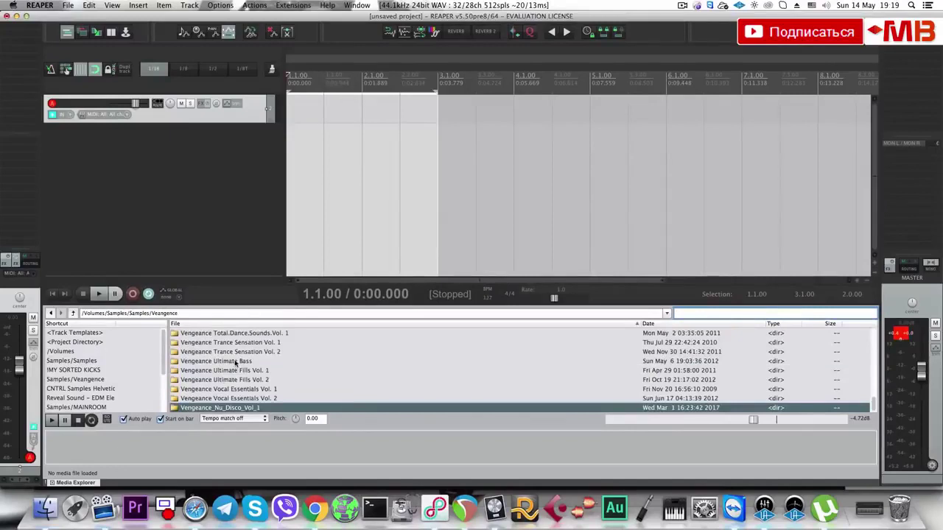
key("BackSpace")
scroll(203, 357, "up", 5)
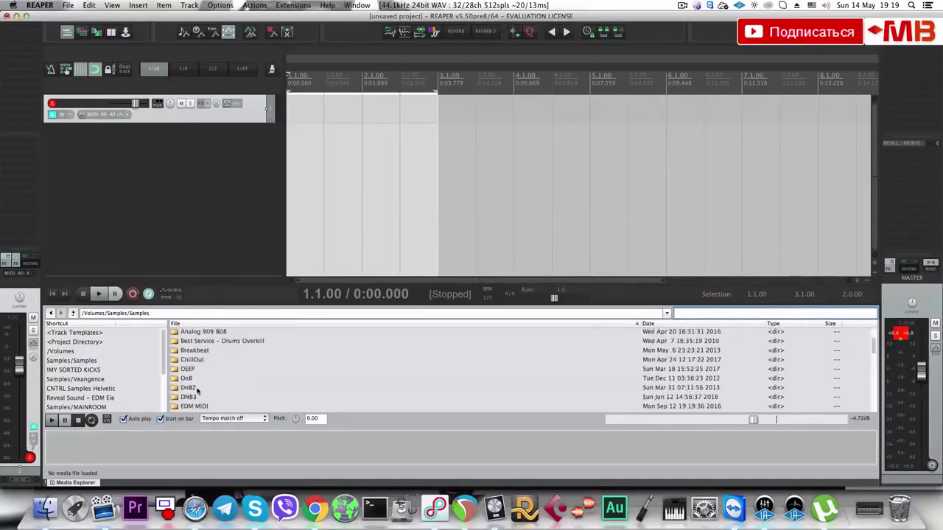
Browse the genre folders in the main Samples folder and open the House folder.
scroll(198, 387, "down", 6)
left_click(217, 382)
scroll(216, 389, "down", 1)
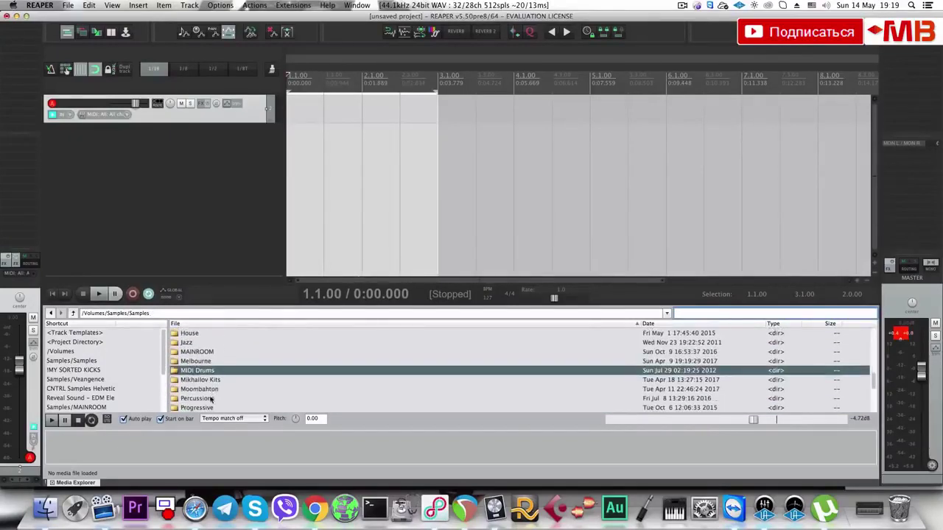
left_click(211, 399)
scroll(212, 399, "down", 4)
left_click(208, 377)
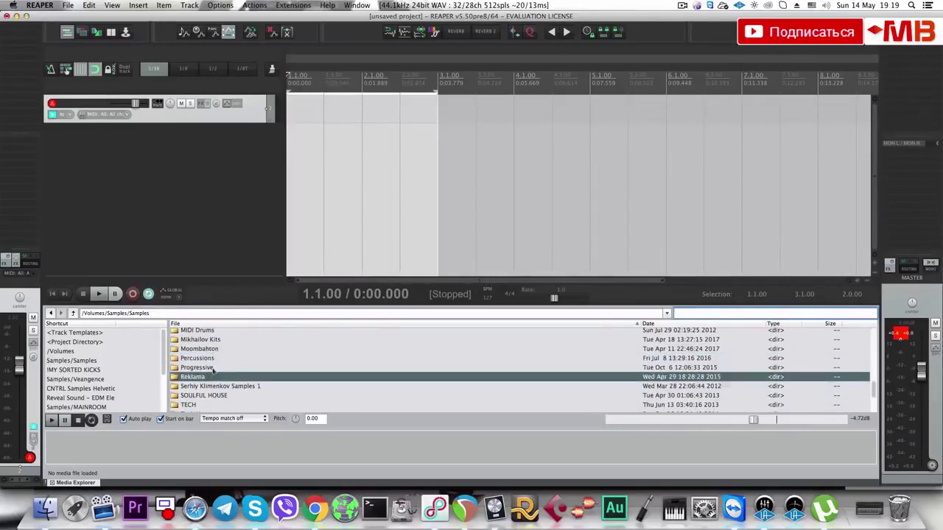
scroll(213, 370, "down", 2)
scroll(221, 378, "up", 12)
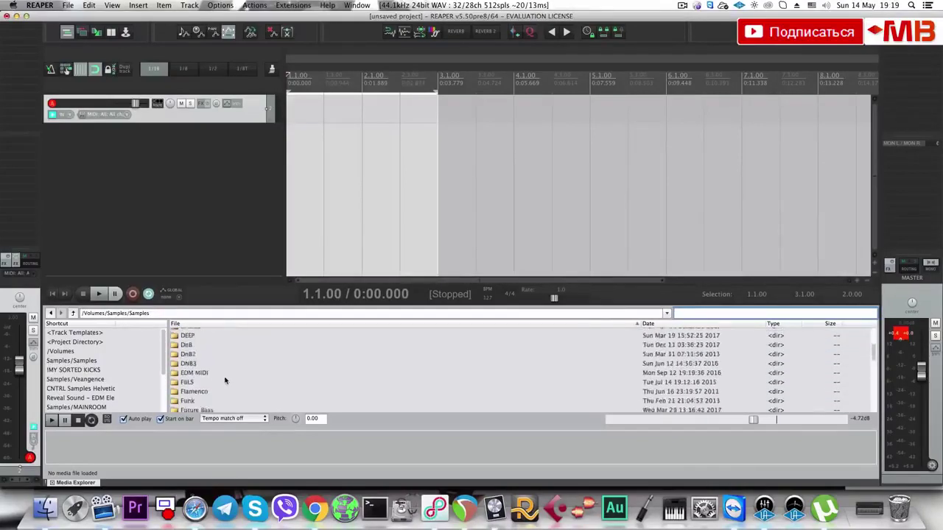
scroll(226, 380, "down", 4)
left_click(226, 382)
scroll(225, 382, "down", 4)
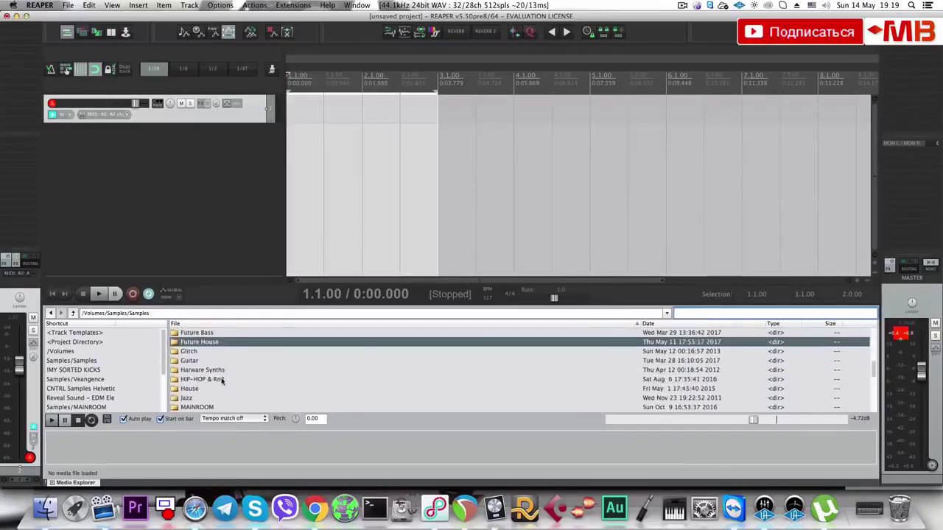
double_click(221, 380)
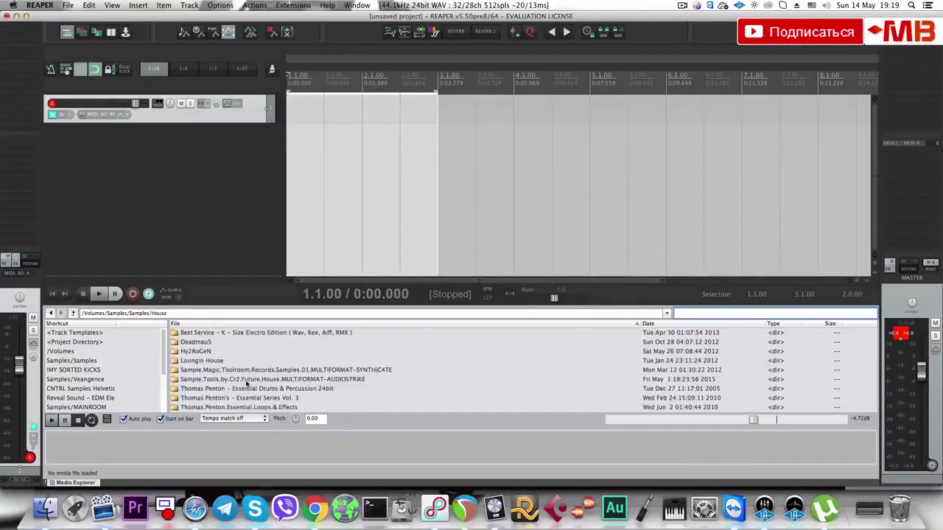
Open the Loungin House folder and search it for "Shaker".
double_click(224, 362)
left_click(733, 315)
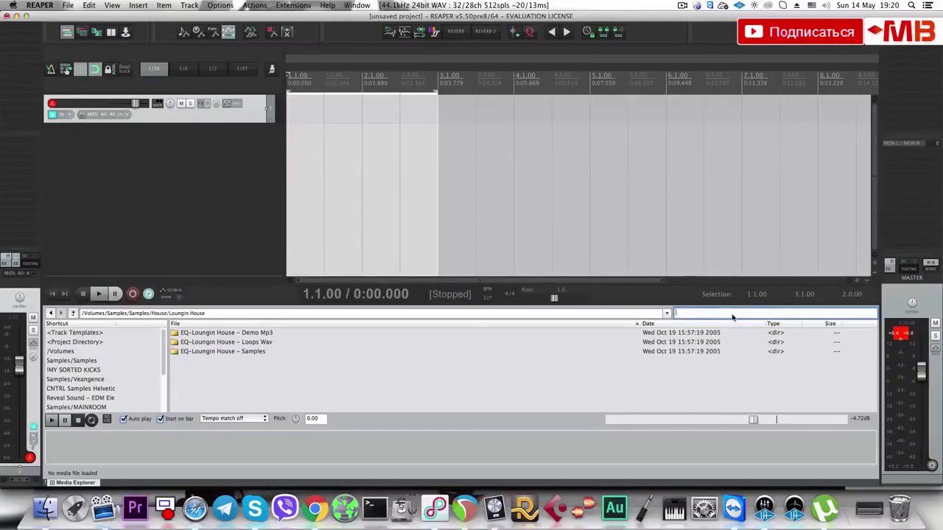
type("Shaker")
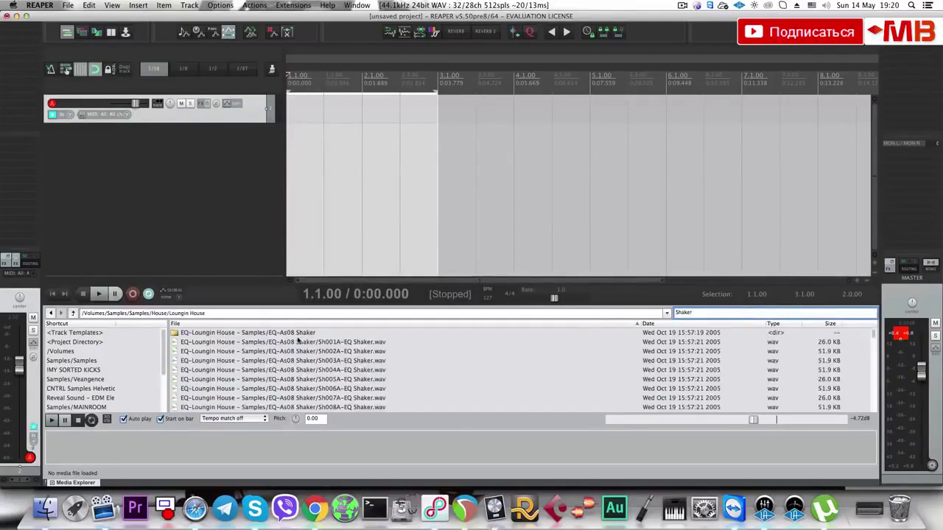
Audition the first EQ Shaker samples and insert Sh005A-EQ Shaker.wav on a new track at the project start.
left_click(299, 342)
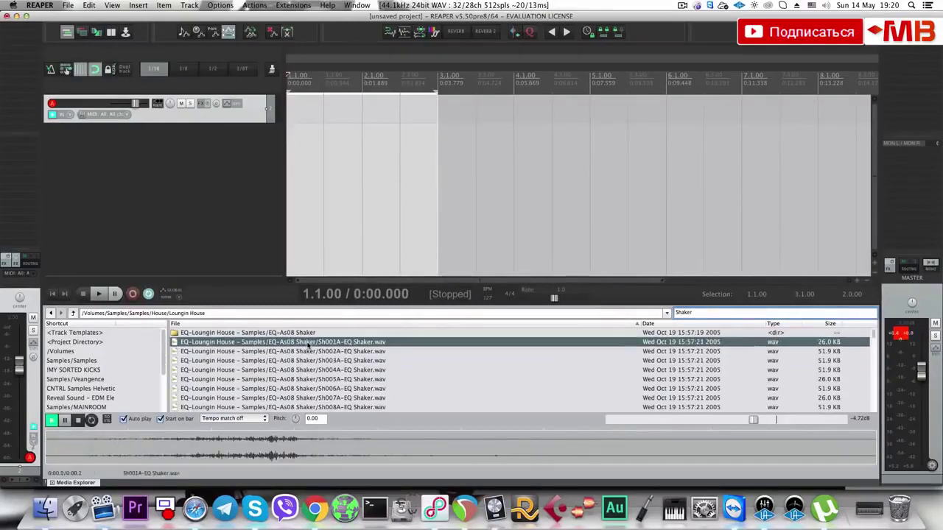
key("Down")
key("Down")
key("Down")
key("Down")
key("Down")
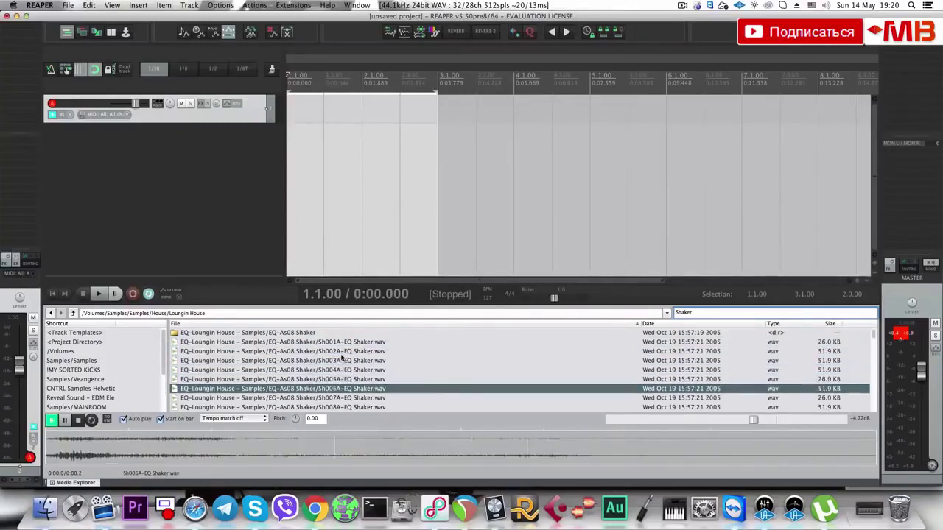
left_click(372, 379)
left_click_drag(370, 379, 296, 159)
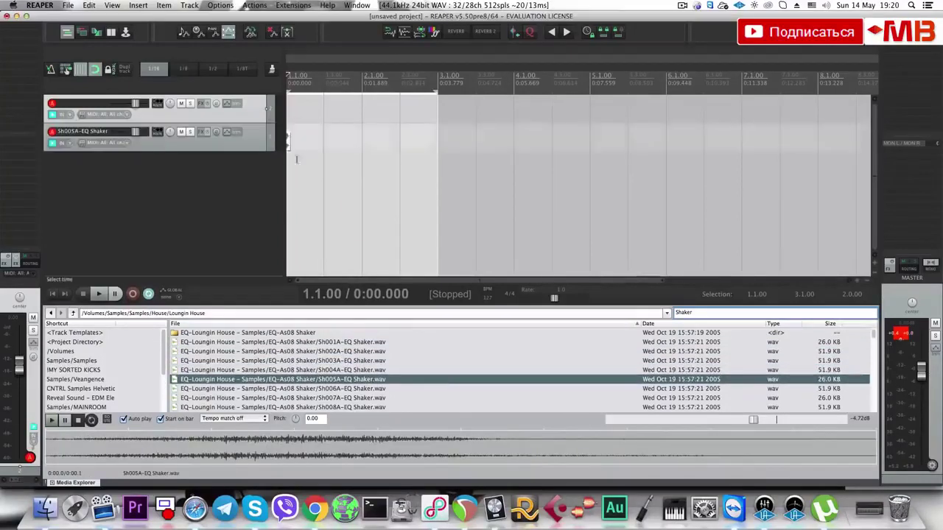
Audition the following EQ Shaker samples and insert Sh012A-EQ Shaker.wav on another new track at the project start.
left_click(346, 389)
key("Down")
key("Down")
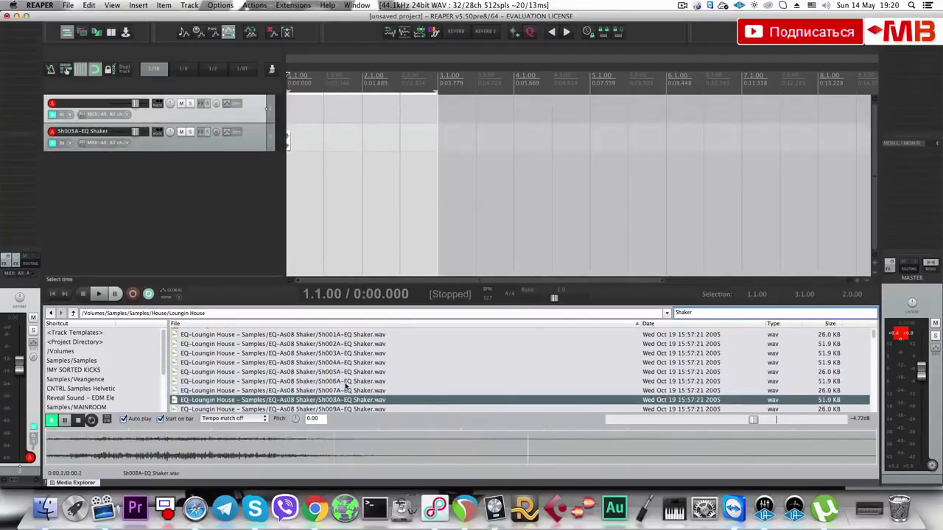
key("Down")
key("Down")
key("Up")
key("Up")
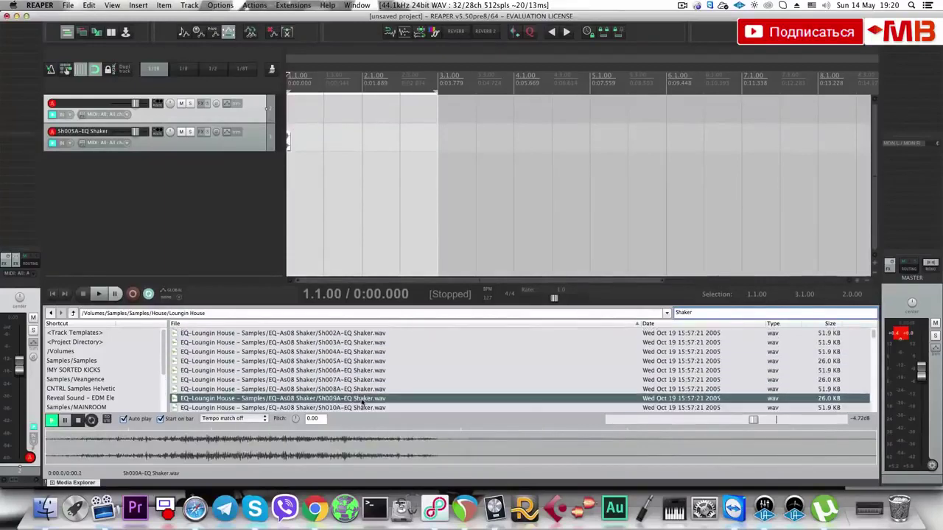
key("Down")
key("Down")
key("Down")
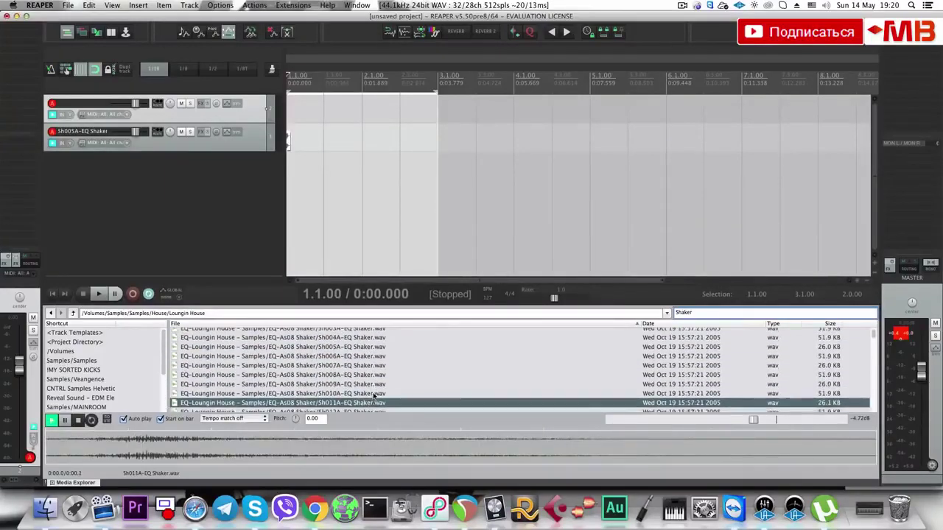
key("Down")
left_click_drag(372, 407, 290, 222)
scroll(318, 220, "up", 10)
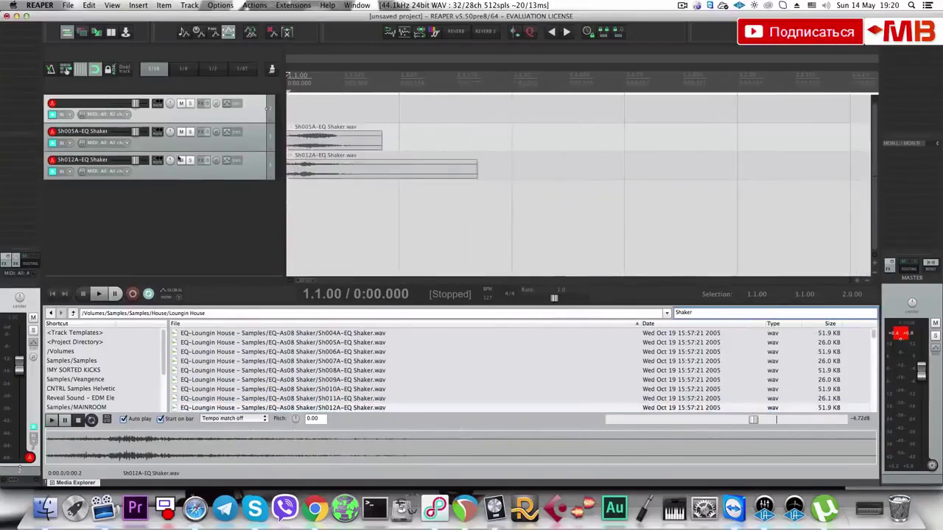
Solo and play the Sh005A-EQ Shaker track, and solo and play the Sh012A-EQ Shaker track instead.
left_click(190, 132)
key("space")
key("space")
left_click(190, 161)
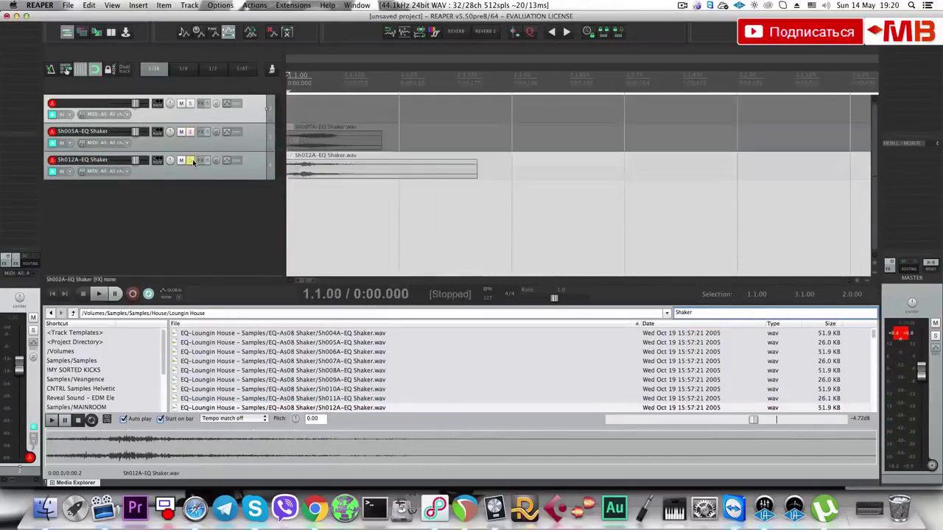
key("space")
key("space")
Select the Sh012A-EQ Shaker item and pan its track fully right.
left_click(391, 171)
scroll(322, 155, "up", 1)
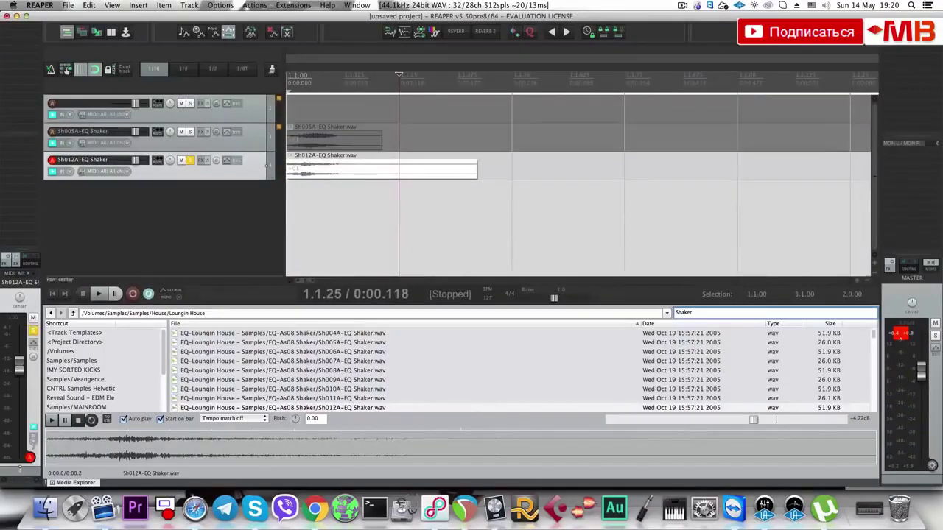
left_click_drag(167, 162, 244, 170)
Set the time selection from 1.1.00 to 1.1.50, start playback and add the Sh005A-EQ Shaker track to the solo.
left_click_drag(507, 200, 195, 200)
key("space")
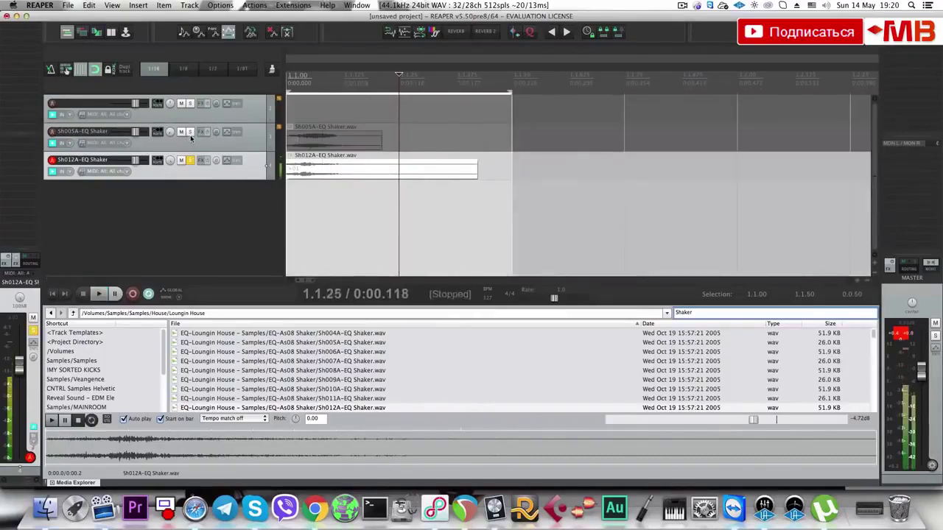
left_click(190, 131)
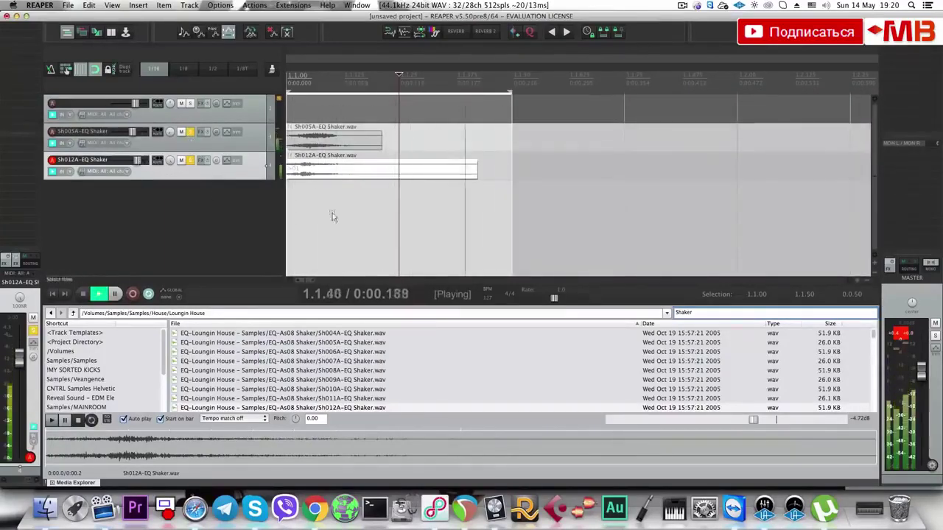
Swap the lower shaker item to Sh010A-EQ Shaker and shorten it to the length of the item above with a reshaped fade-out.
left_click(567, 32)
left_click(567, 33)
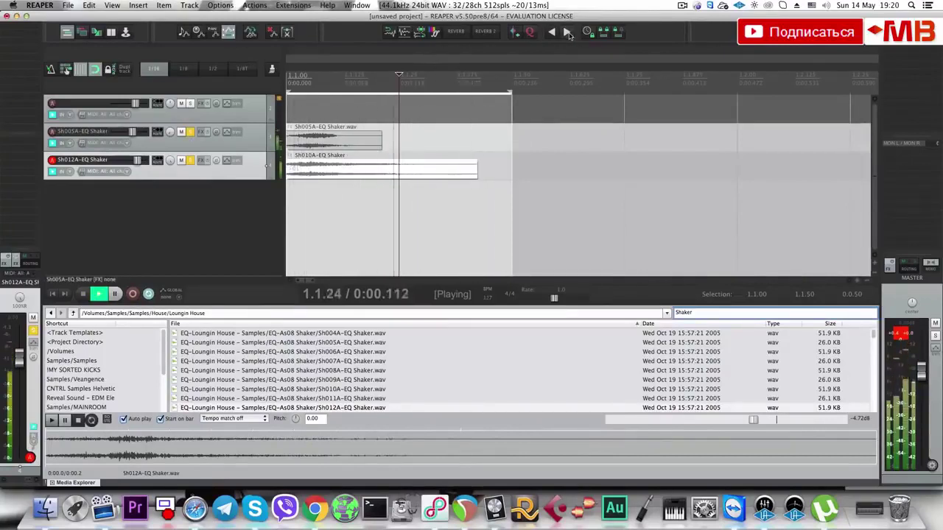
left_click_drag(477, 171, 382, 170)
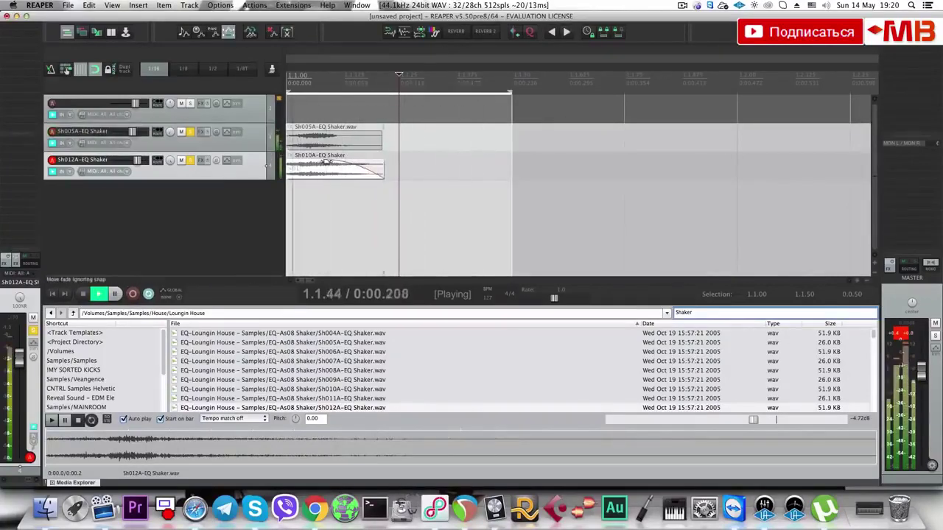
right_click(380, 170)
left_click(379, 177)
scroll(382, 190, "down", 5)
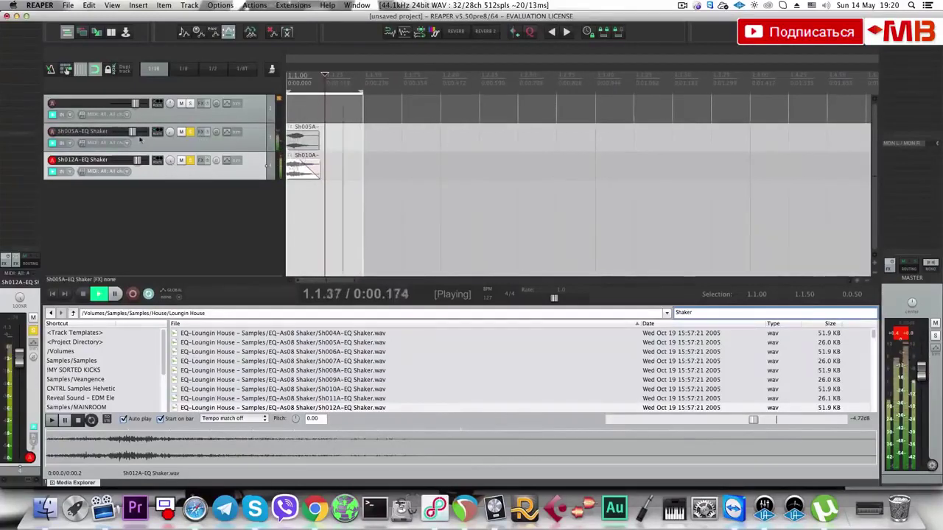
Raise the Sh005A track's volume slightly and audition the Sh005A and Sh012A tracks, each soloed on its own.
left_click_drag(131, 134, 134, 134)
key("space")
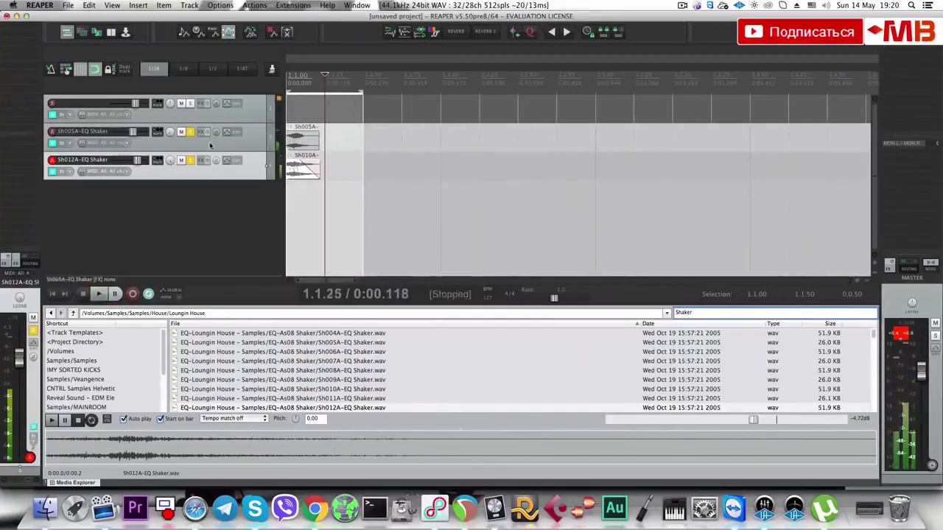
left_click(212, 144)
left_click(190, 132, "alt+super")
key("space")
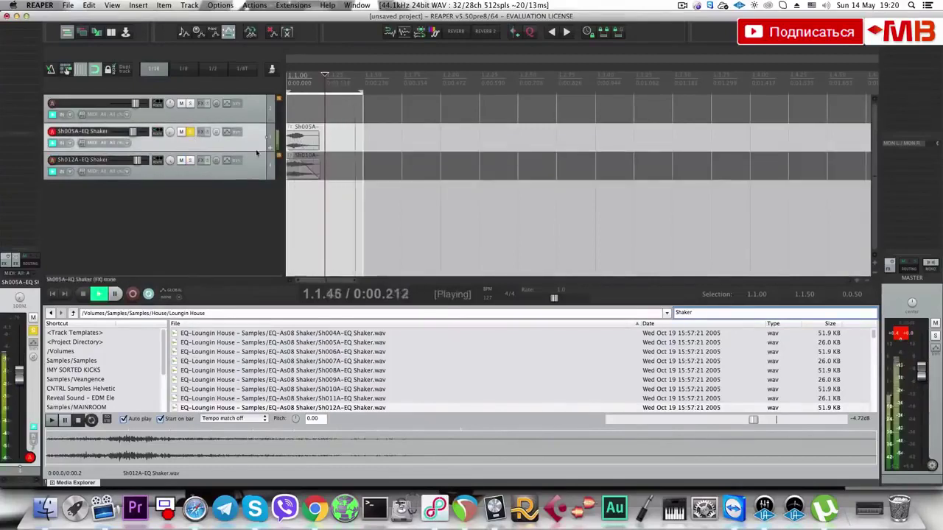
left_click(190, 161)
key("space")
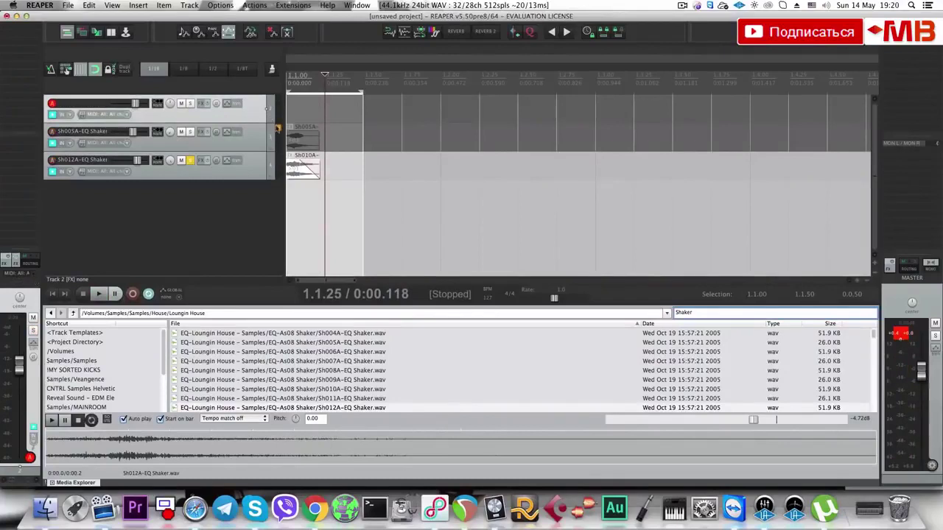
Make Track 2 the folder of both shaker tracks and add the Waves S1 Imager Stereo plug-in to it.
left_click(269, 121)
left_click(208, 104)
type("S1")
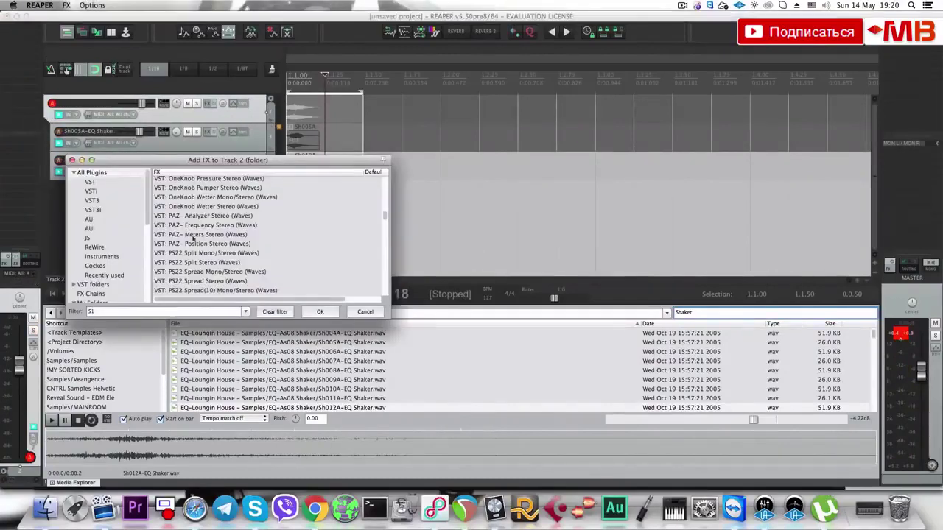
left_click(197, 210)
left_click(194, 200)
left_click(318, 311)
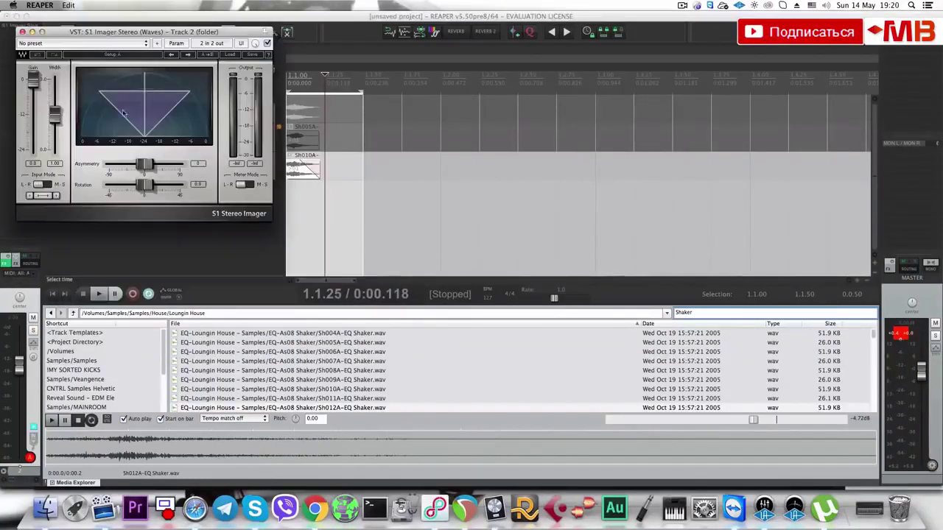
Narrow the S1 Imager's width to about 0.59 during playback with both shaker tracks soloed.
mouse_move(56, 113)
left_mouse_down()
mouse_move(55, 150)
mouse_move(55, 127)
left_mouse_up()
key("space")
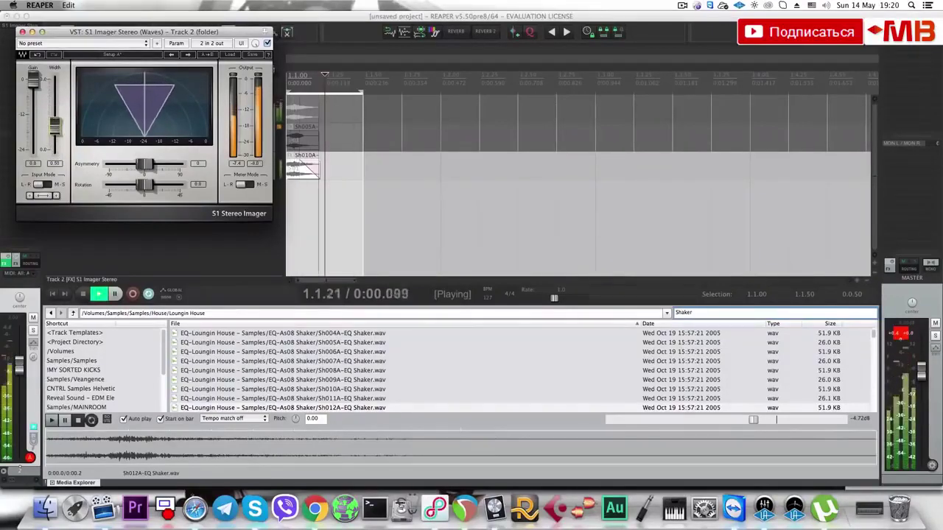
left_click_drag(188, 32, 462, 155)
left_click(197, 131)
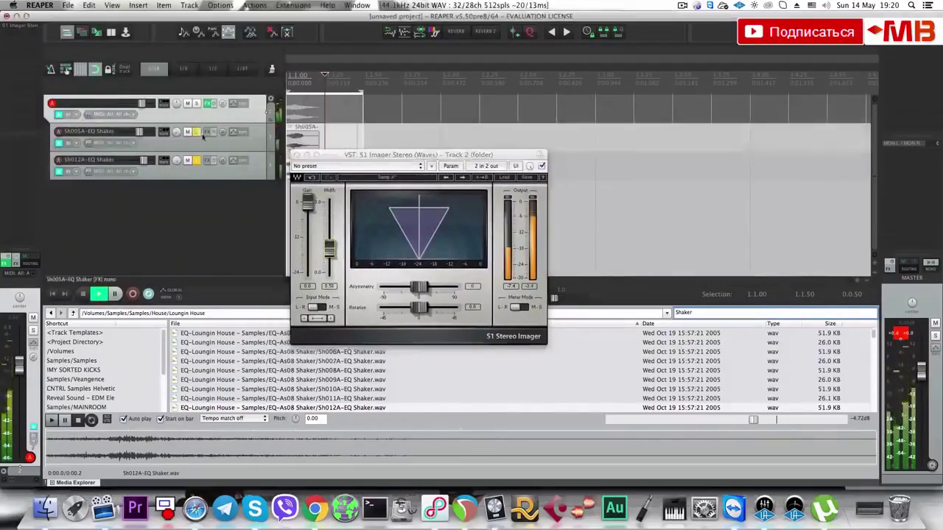
mouse_move(329, 248)
left_mouse_down()
mouse_move(330, 276)
mouse_move(329, 250)
left_mouse_up()
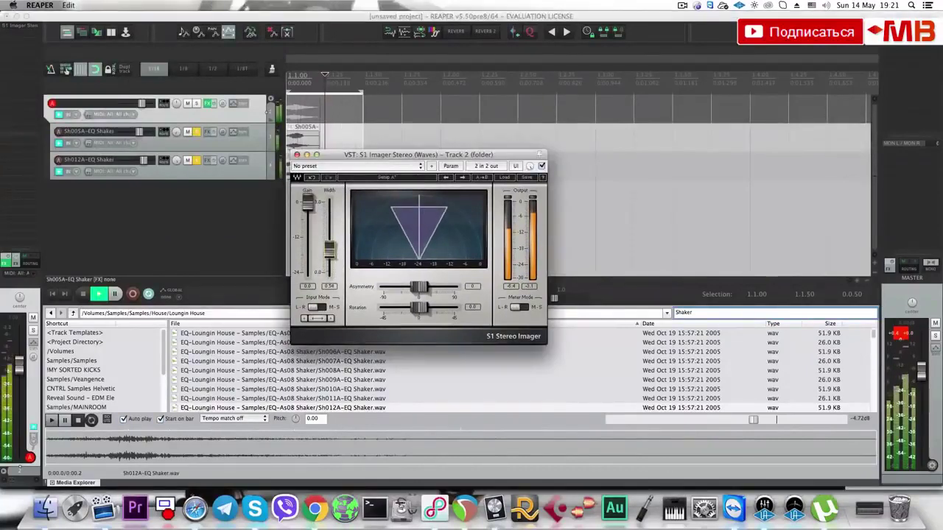
Lower the Sh012A track's volume to -2.99 dB and widen the S1 Imager to about 1.5, closing its window.
left_click(142, 160)
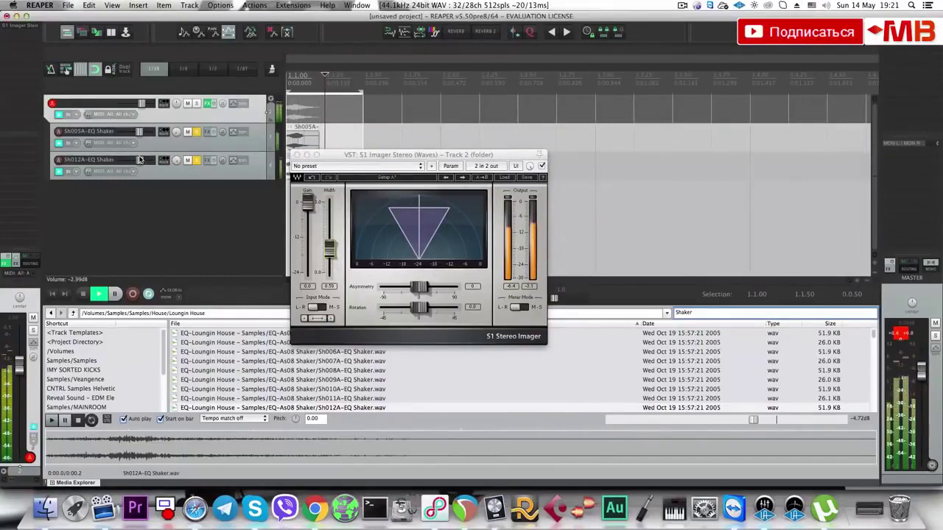
left_click_drag(329, 248, 329, 224)
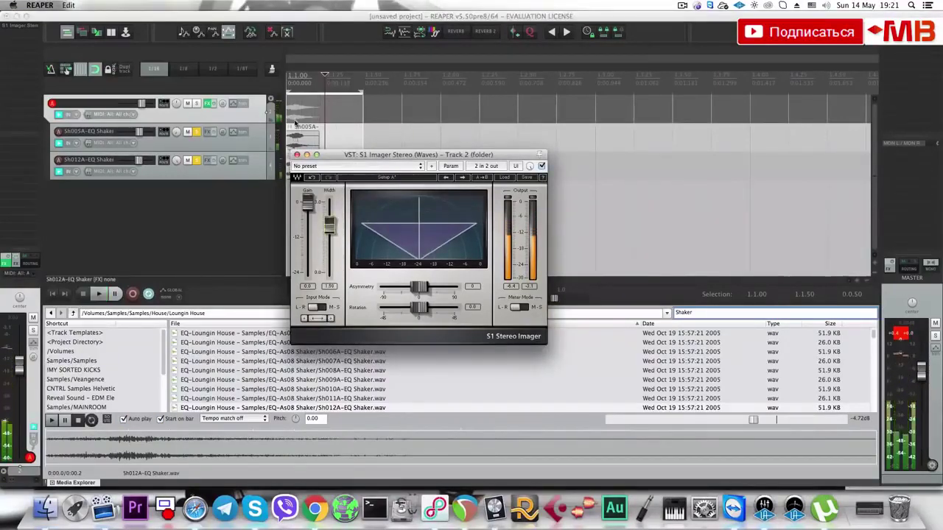
left_click(296, 155)
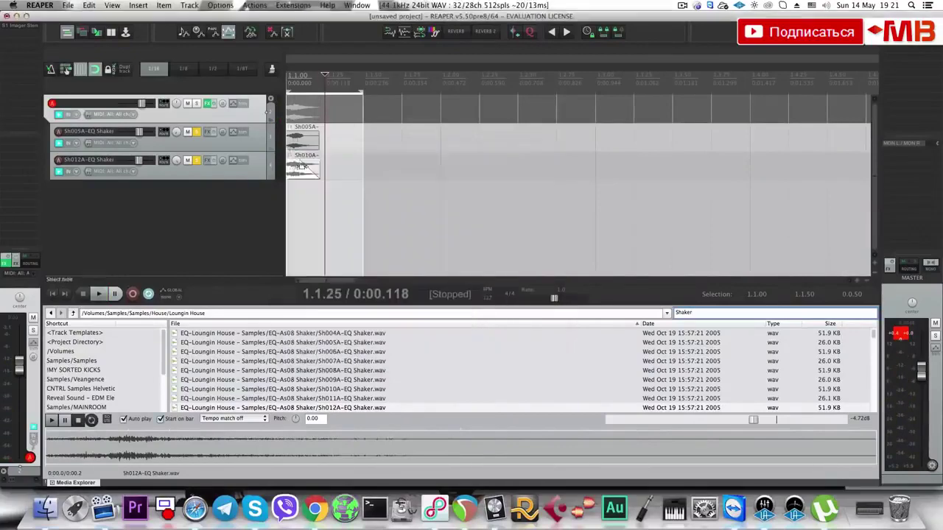
Add a new track below the shaker tracks and preview the shaker samples from Sh015A to Sh019A.
double_click(250, 206)
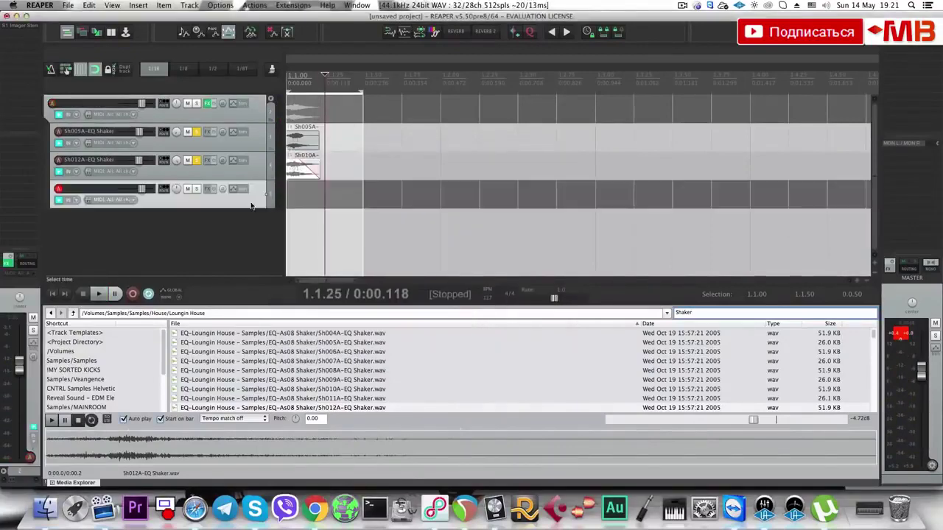
left_click(320, 407)
scroll(309, 372, "down", 5)
left_click(325, 340)
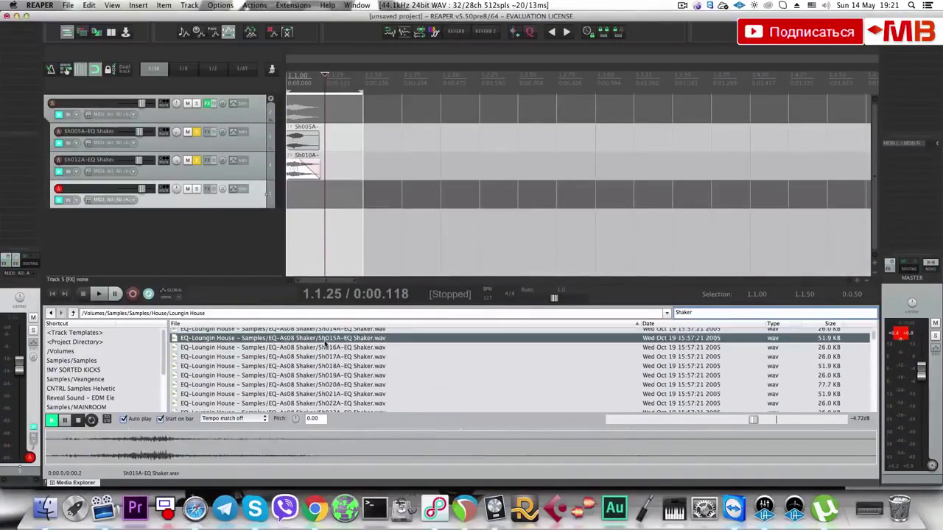
left_click(325, 347)
left_click(325, 357)
left_click(325, 366)
left_click(325, 375)
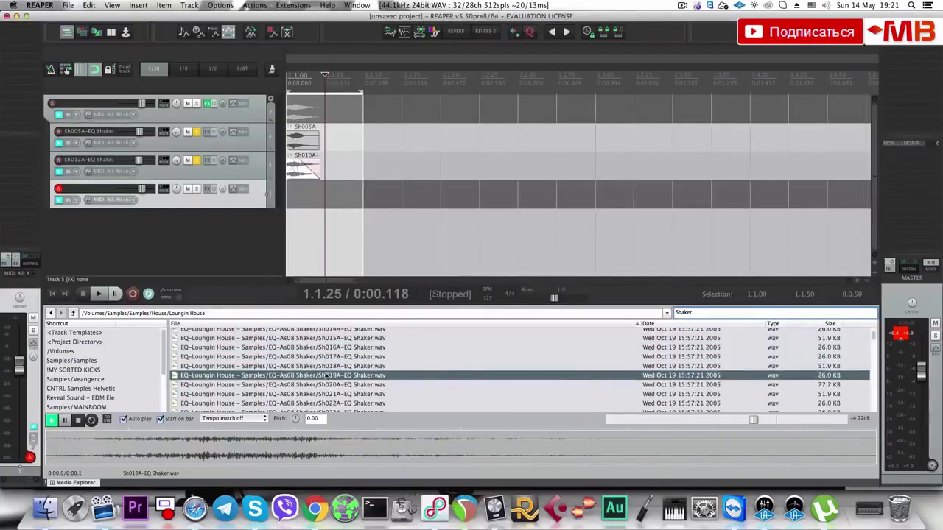
Insert Sh019A-EQ Shaker.wav as the third shaker track at the project start, remove the spare empty track and start playback.
left_click_drag(325, 375, 297, 221)
left_click(258, 199)
key("Delete")
left_click(294, 198)
key("space")
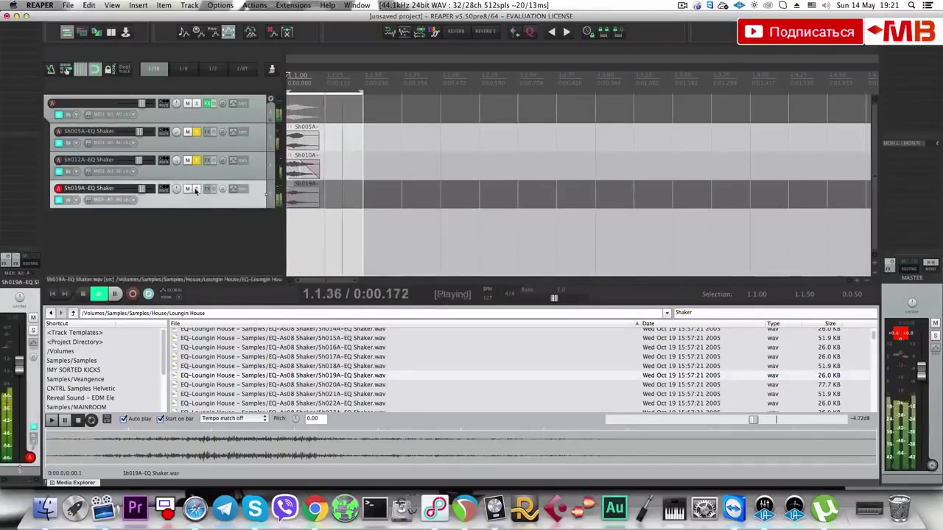
Solo the Sh019A track along with the others and lower the Sh005A and Sh012A volumes together.
left_click(196, 190)
left_click(234, 170, "super")
left_click(257, 145, "super")
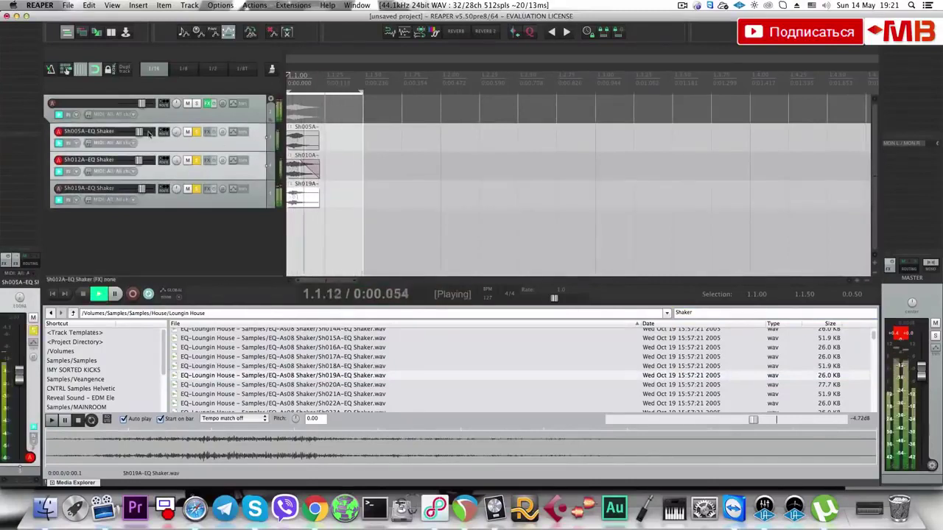
left_click_drag(147, 132, 132, 137)
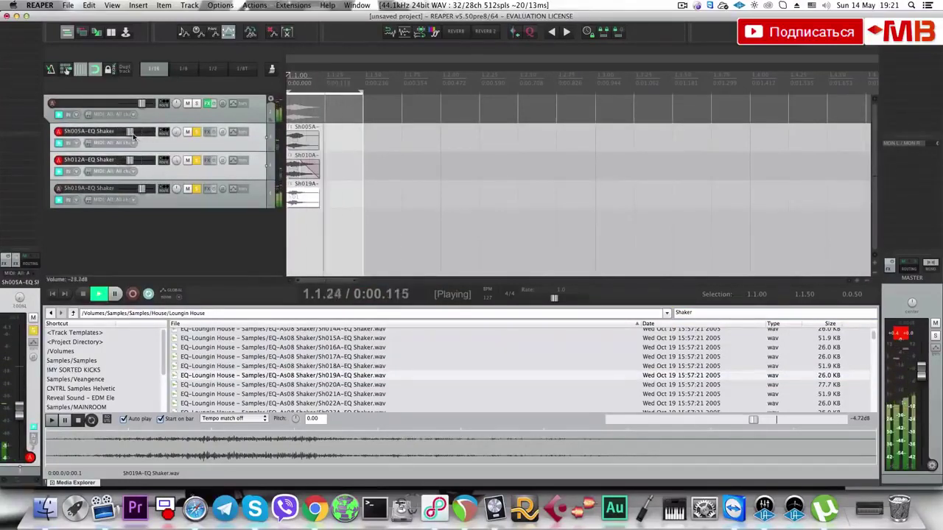
Compare the folder's S1 Imager at zero width and then widen it to about 1.43.
left_click(155, 96)
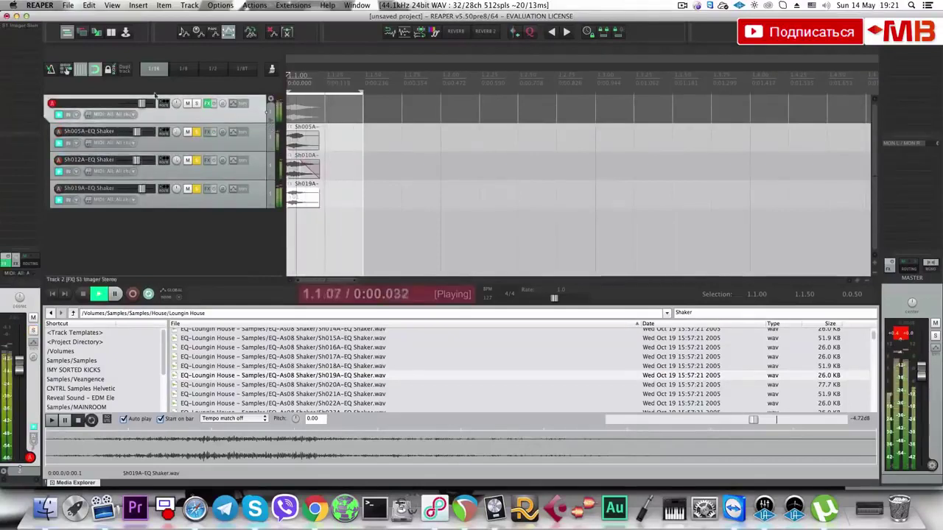
left_click(20, 26)
left_click_drag(330, 225, 336, 274)
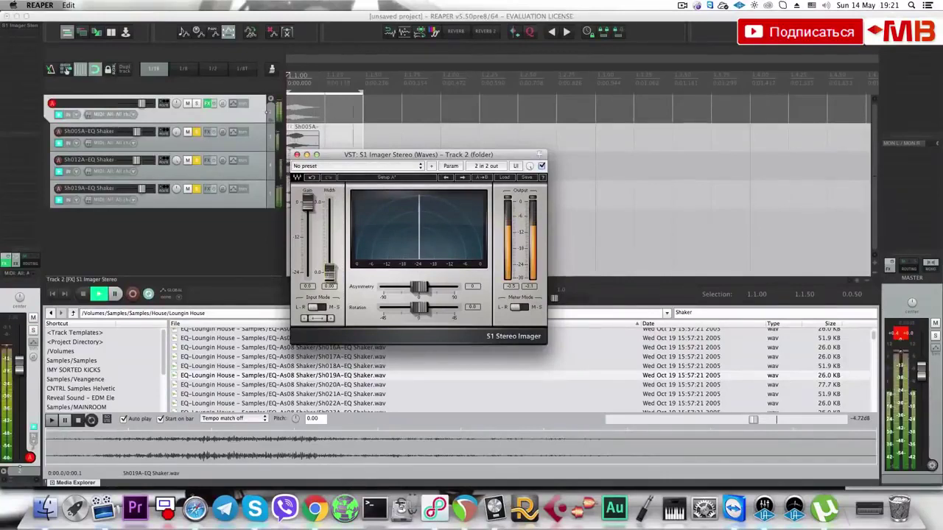
left_click_drag(329, 271, 330, 228)
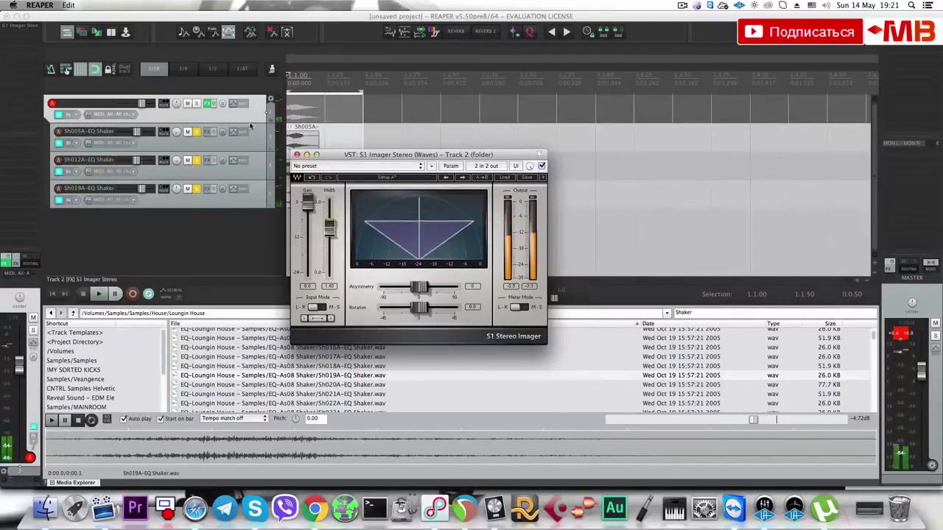
Stop playback, delete all tracks from the project and clear the time selection.
left_click(250, 128)
key("super+a")
key("space")
key("Delete")
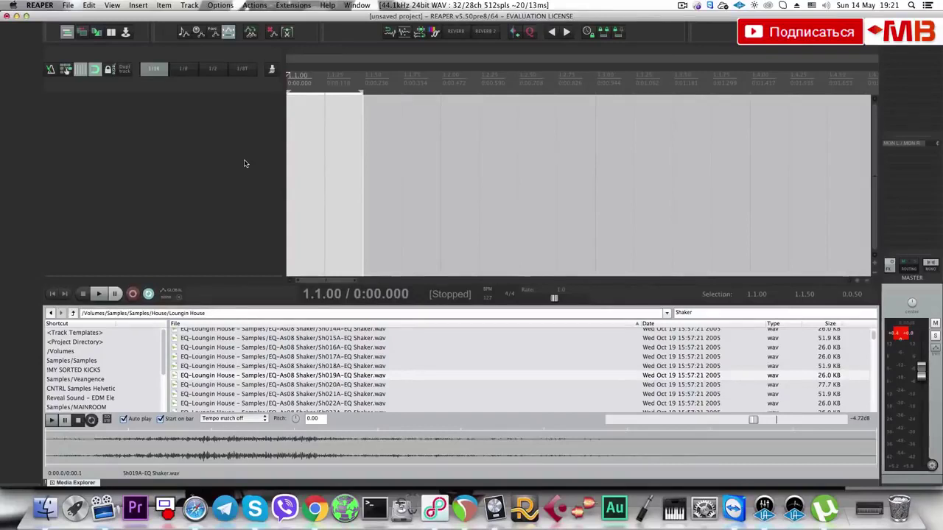
key("Escape")
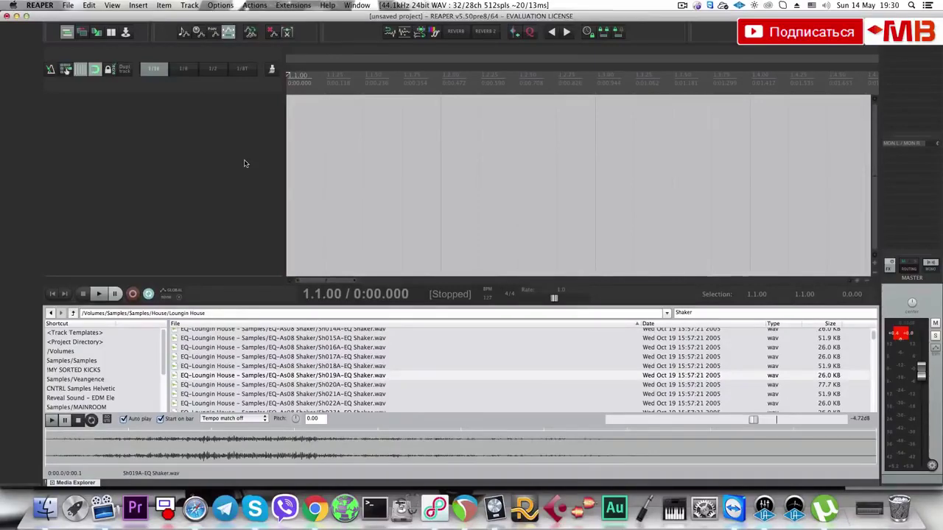
Add a new track and insert the MJUC (Klanghelm) plug-in from the Compressor folder on it.
double_click(258, 159)
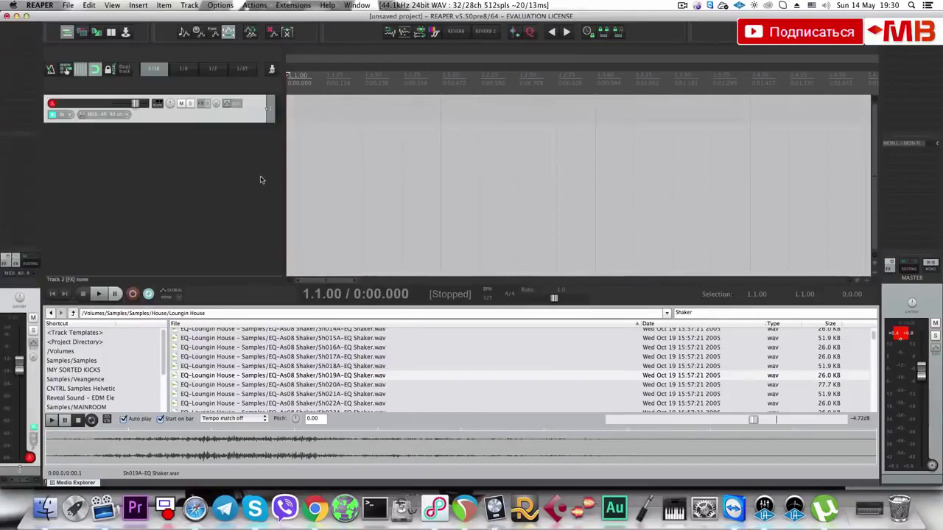
left_click(17, 76)
scroll(89, 266, "down", 5)
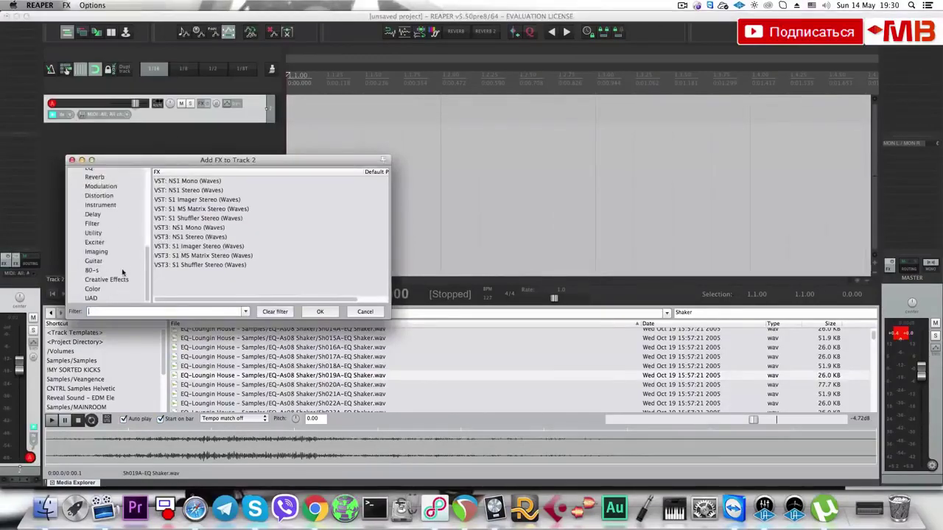
left_click(122, 272)
left_click(118, 281)
left_click(113, 289)
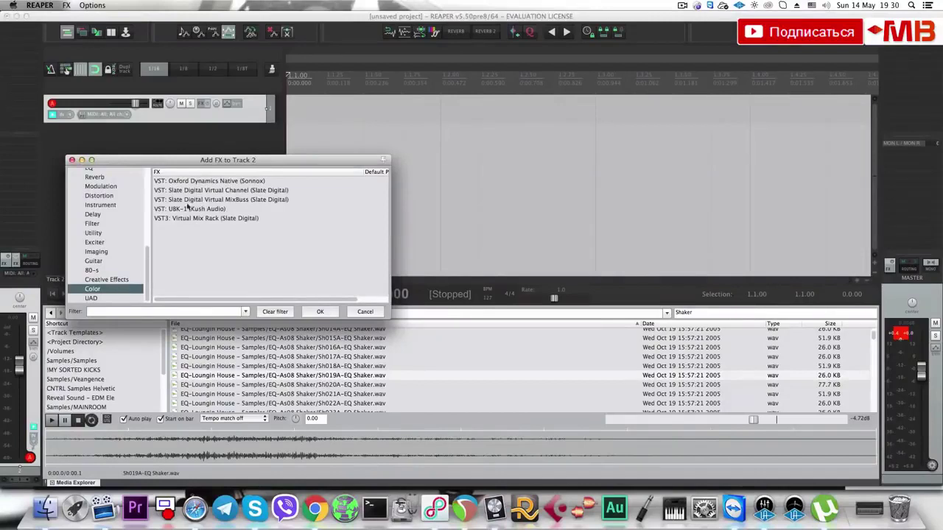
scroll(130, 234, "up", 5)
left_click(102, 208)
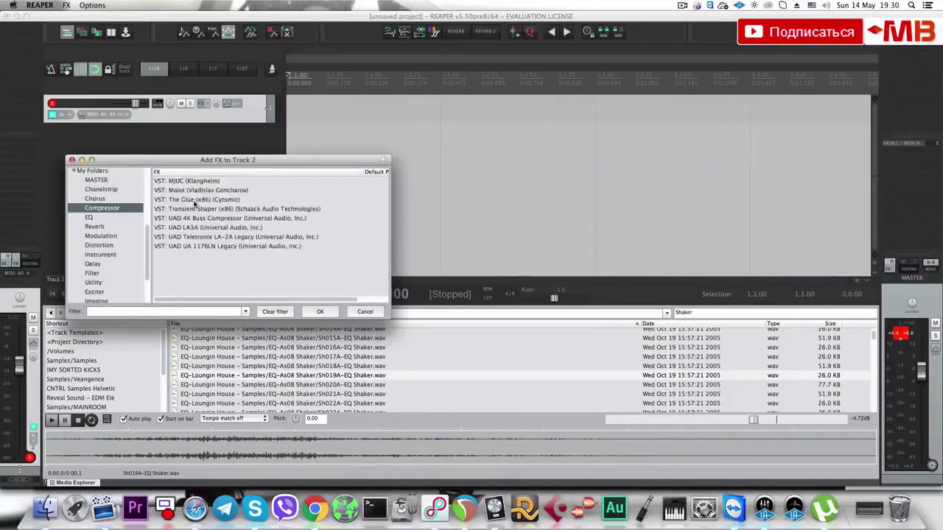
left_click(193, 181)
left_click(320, 312)
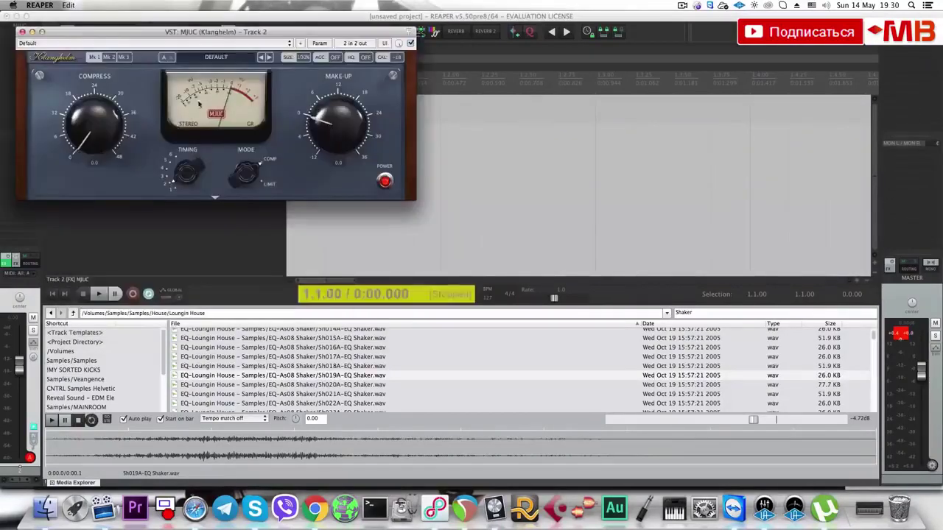
Reveal MJUC's additional controls and set Drive to 4.3 and Timbre to about 1.9.
left_click_drag(227, 43, 376, 160)
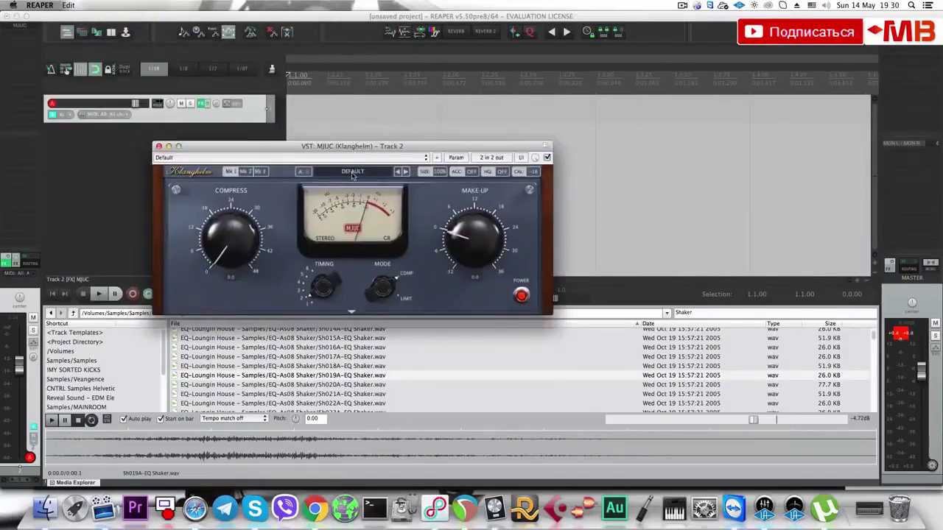
left_click(353, 312)
left_click_drag(305, 335, 318, 269)
left_click_drag(245, 329, 242, 307)
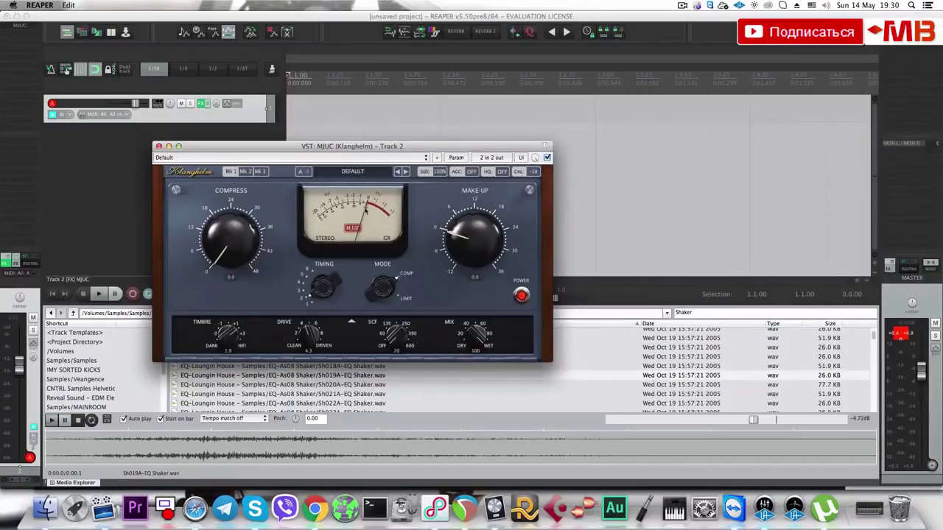
Raise MJUC's compression and try the Mk 2 model before switching to Mk 3 with Compress at about 16.8.
left_click_drag(212, 238, 252, 225)
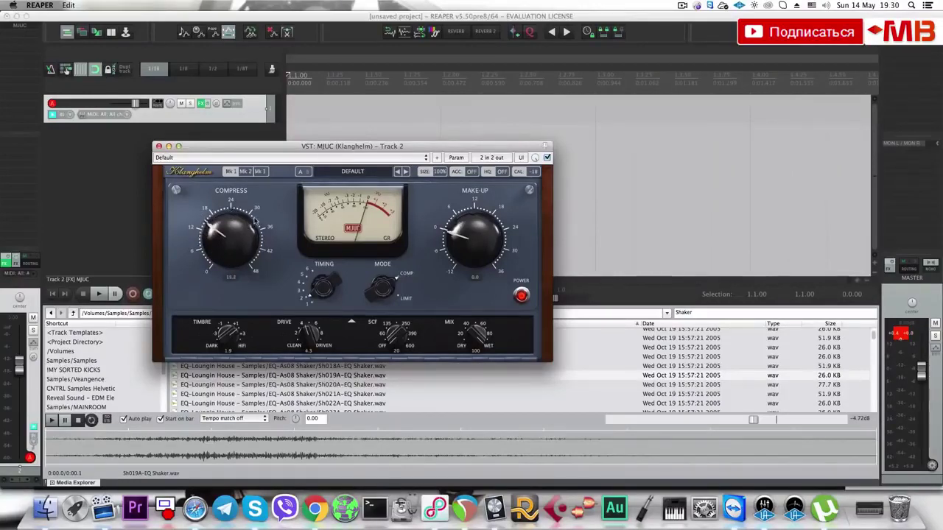
left_click(246, 172)
left_click(258, 172)
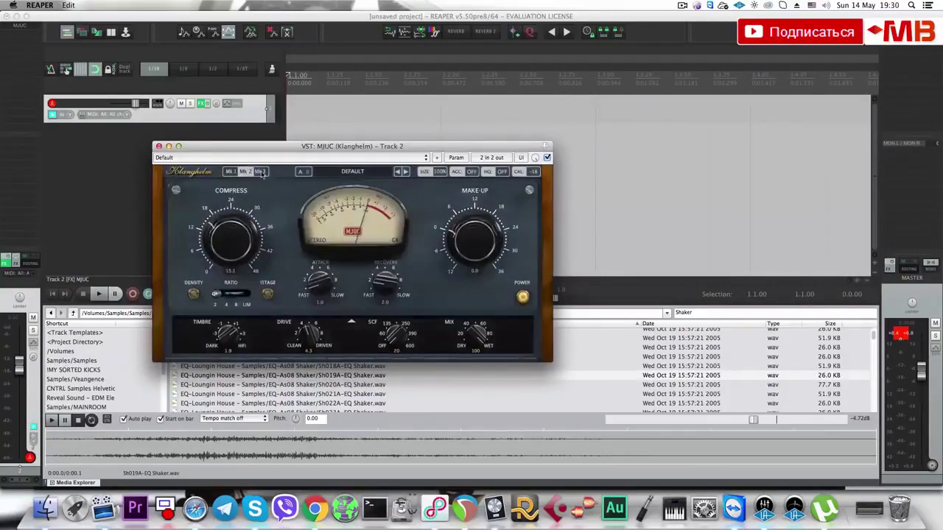
left_click_drag(242, 247, 241, 252)
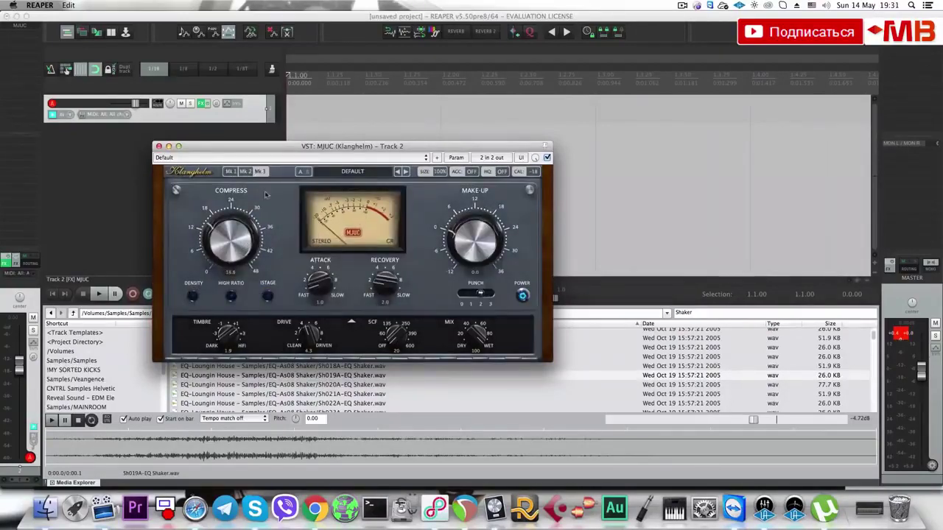
Raise MJUC's Attack, set Recovery to 1.5 and Compress to about 17.1, and switch to Mk 2 followed by Mk 1.
left_click_drag(319, 283, 324, 258)
left_click_drag(384, 283, 385, 271)
left_click_drag(314, 280, 315, 271)
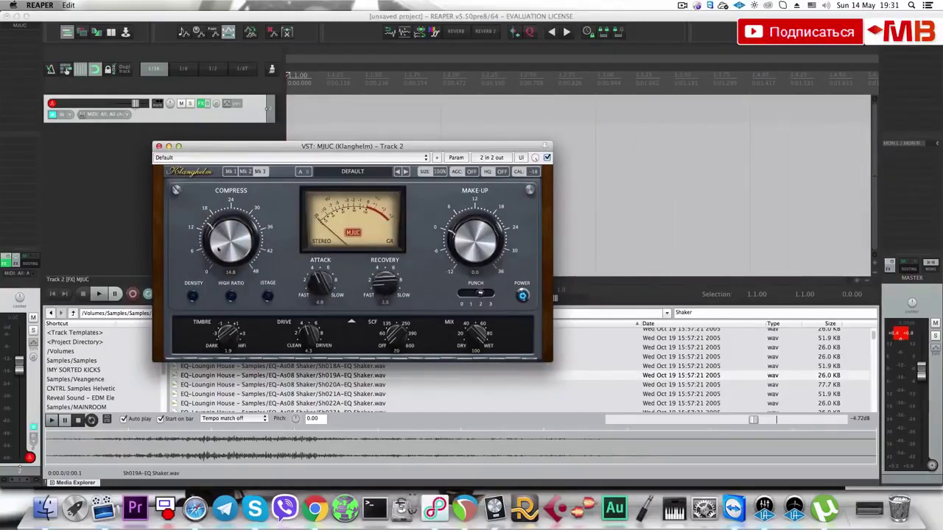
left_click_drag(219, 232, 221, 221)
left_click(260, 171)
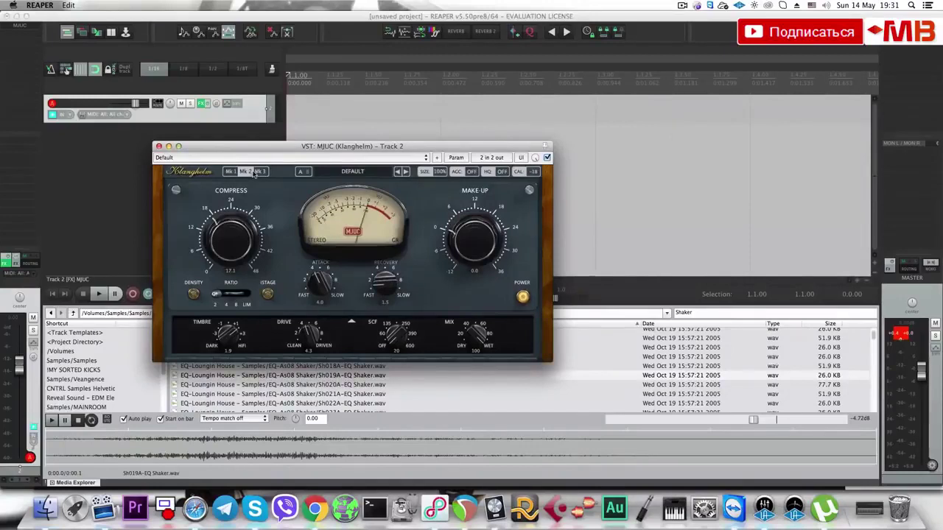
left_click(225, 171)
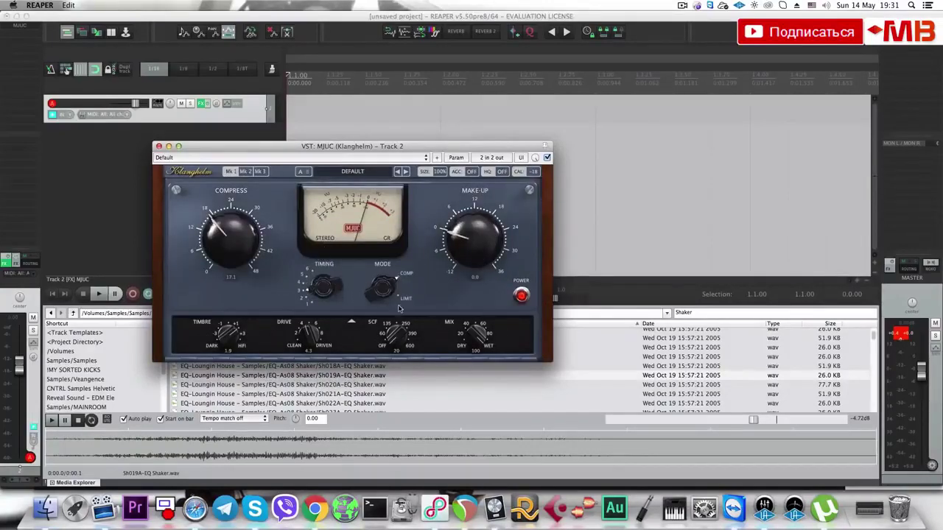
Load the factory vocal preset Lead Vocals To The Front in MJUC and close the plug-in window.
left_click(353, 174)
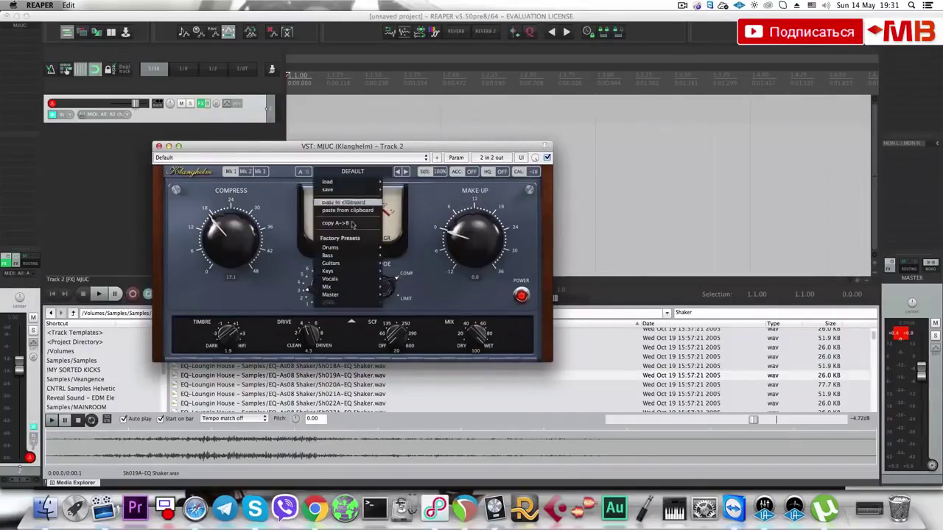
mouse_move(347, 274)
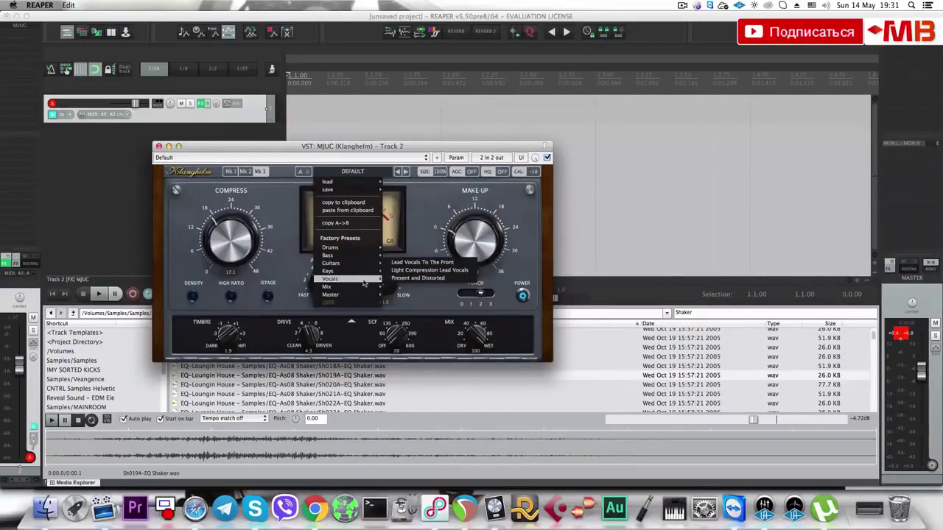
left_click(418, 265)
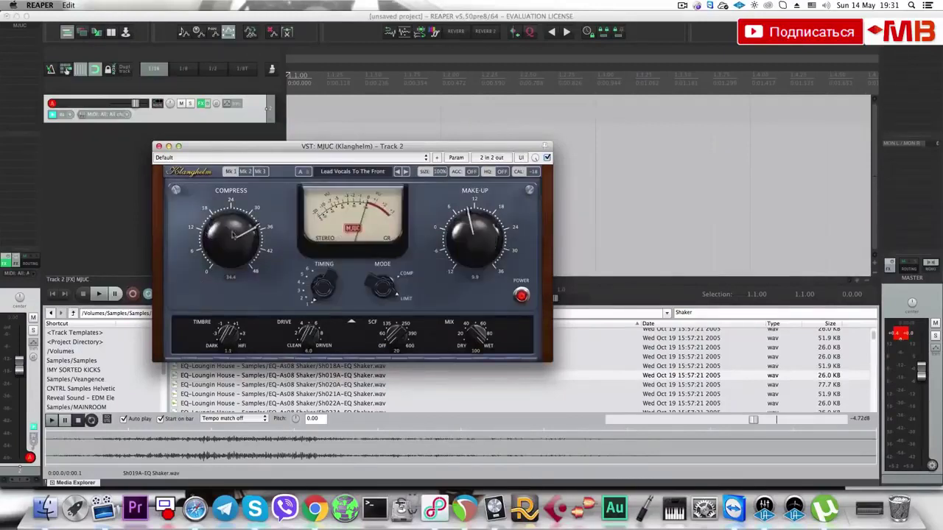
left_click_drag(235, 237, 317, 306)
left_click(158, 146)
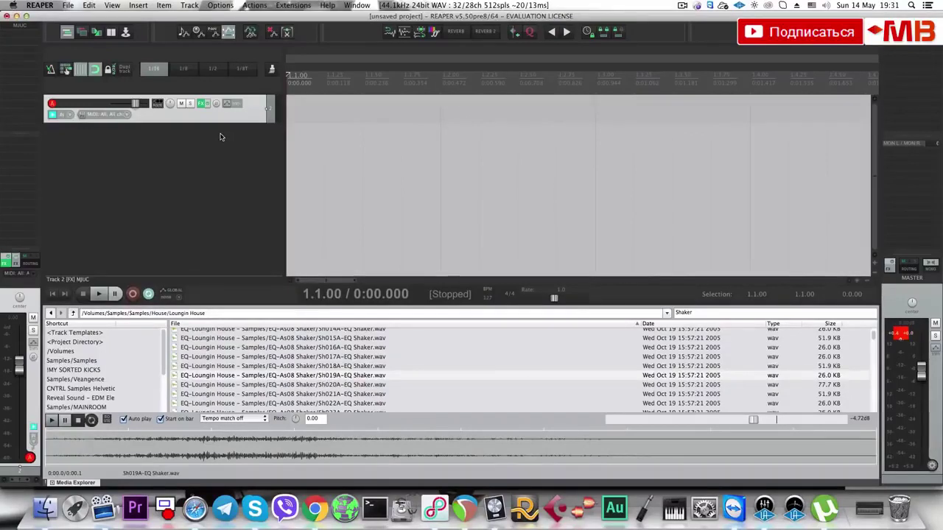
Find Pro MB in the plug-in browser, insert FabFilter Pro-MB on the track and create a band at about 820 Hz.
left_click(29, 33)
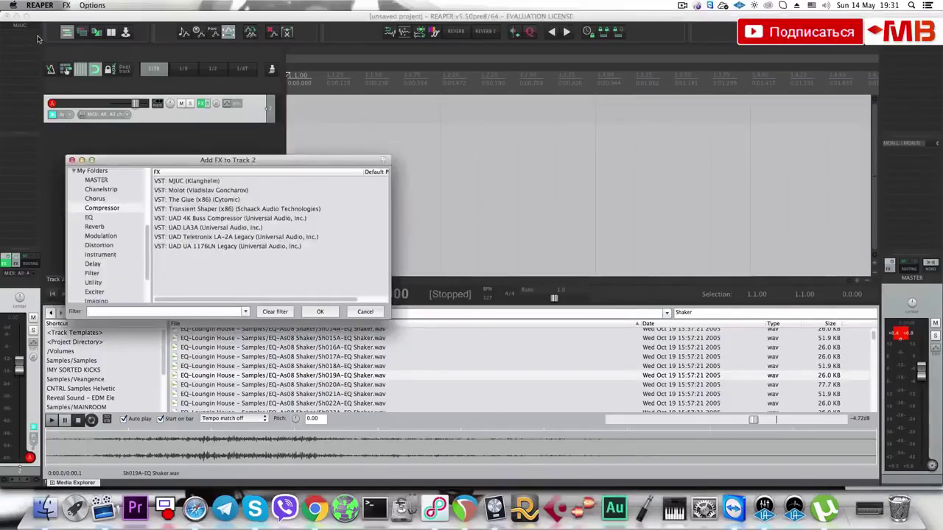
type("Pro MB")
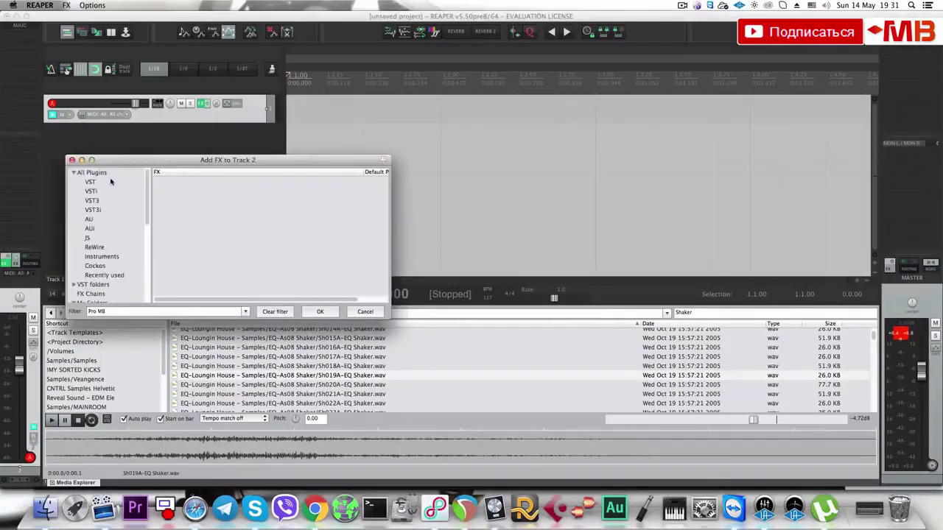
left_click(202, 195)
left_click(319, 312)
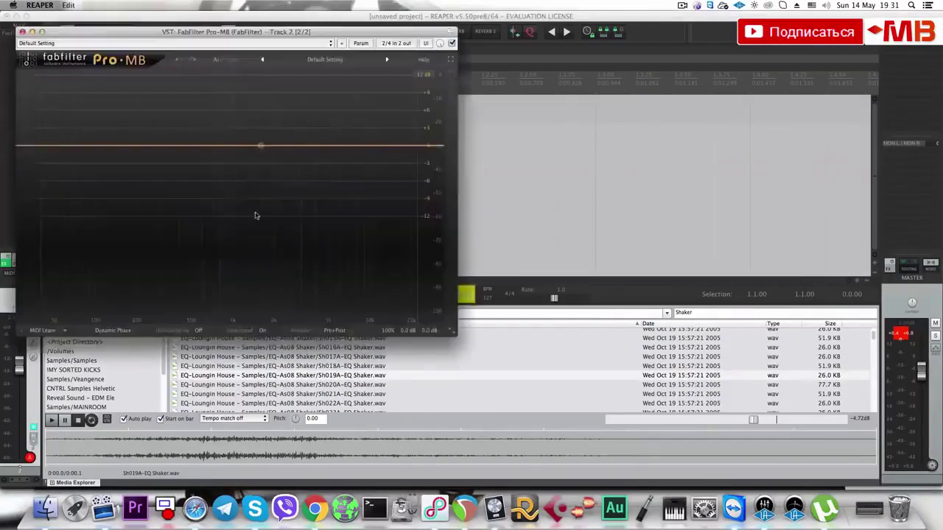
left_click(211, 146)
mouse_move(211, 146)
left_mouse_down()
mouse_move(236, 146)
mouse_move(222, 146)
left_mouse_up()
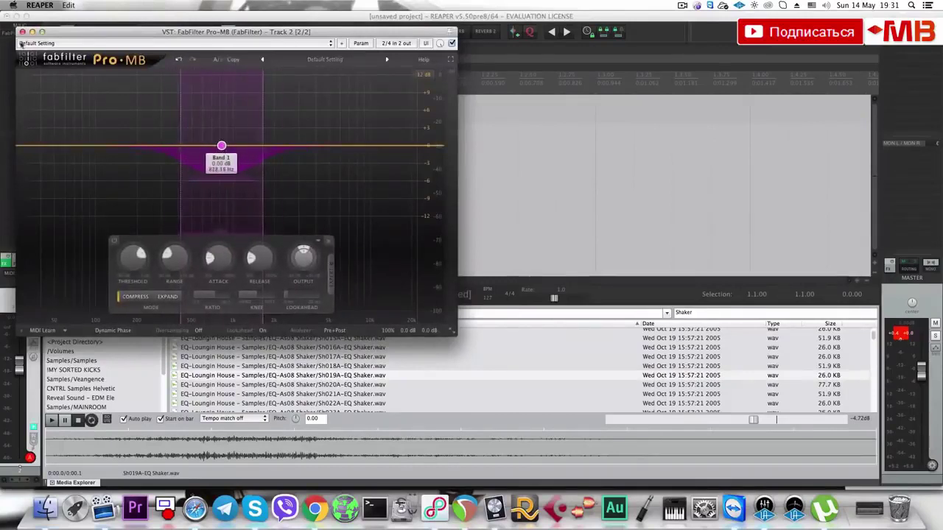
Close Pro-MB, filter the plug-ins by Melda Dyna, insert MDynamicEq (MeldaProduction) on the track and close its window.
left_click(22, 33)
left_click(16, 42)
type("Melda ")
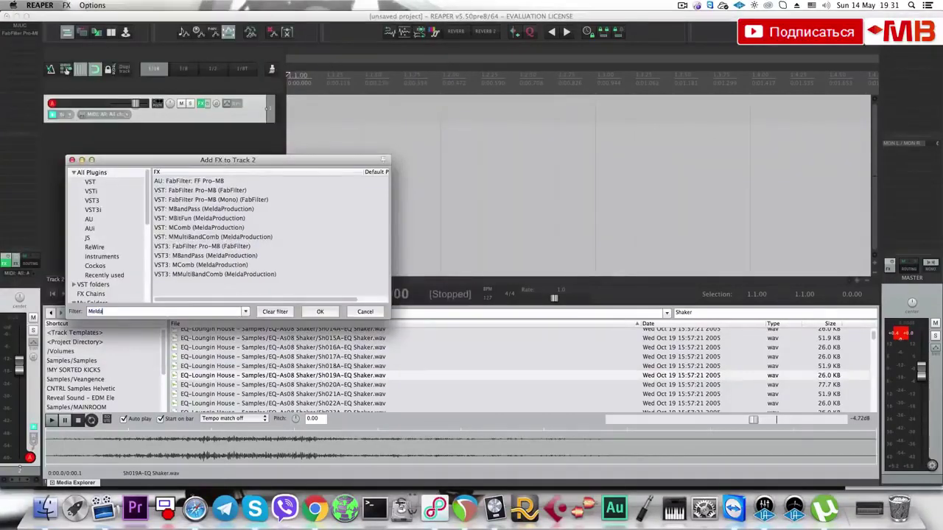
type("Dyna")
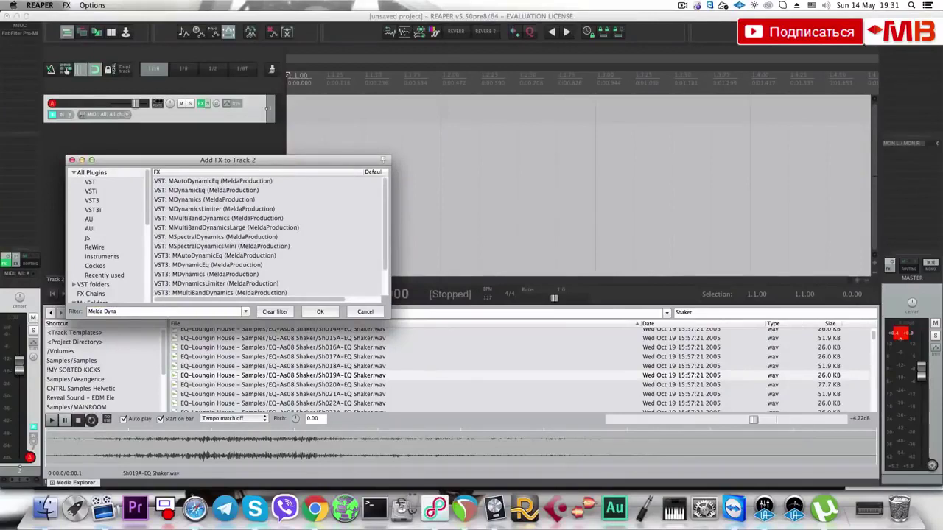
left_click(237, 190)
left_click(324, 311)
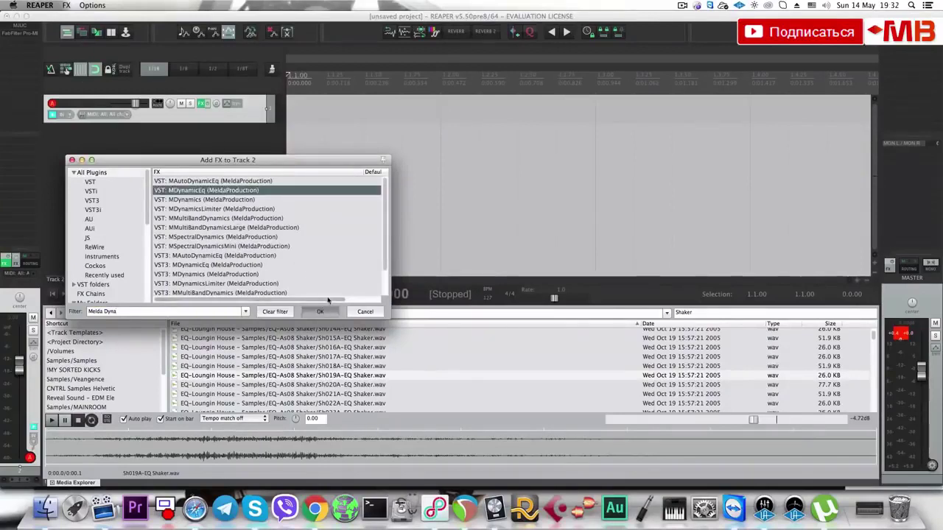
left_click_drag(191, 157, 172, 158)
key("space")
key("space")
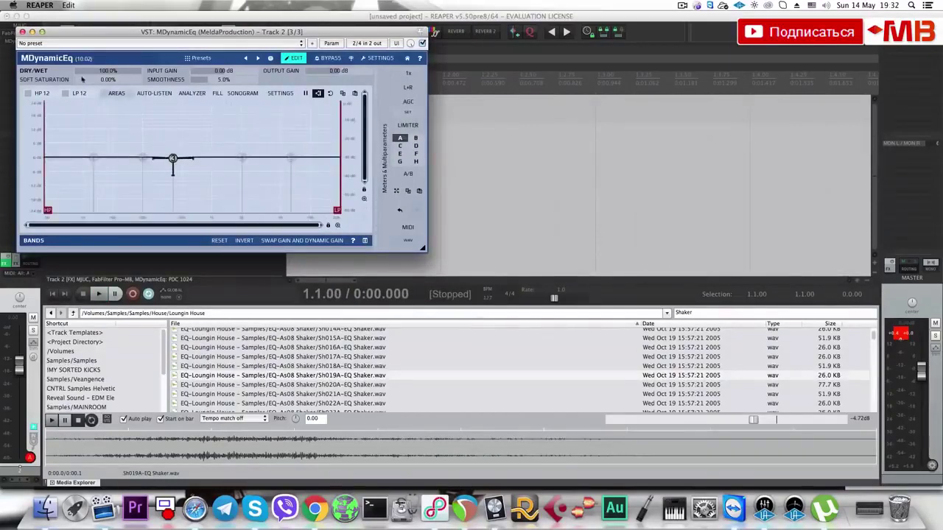
left_click(22, 31)
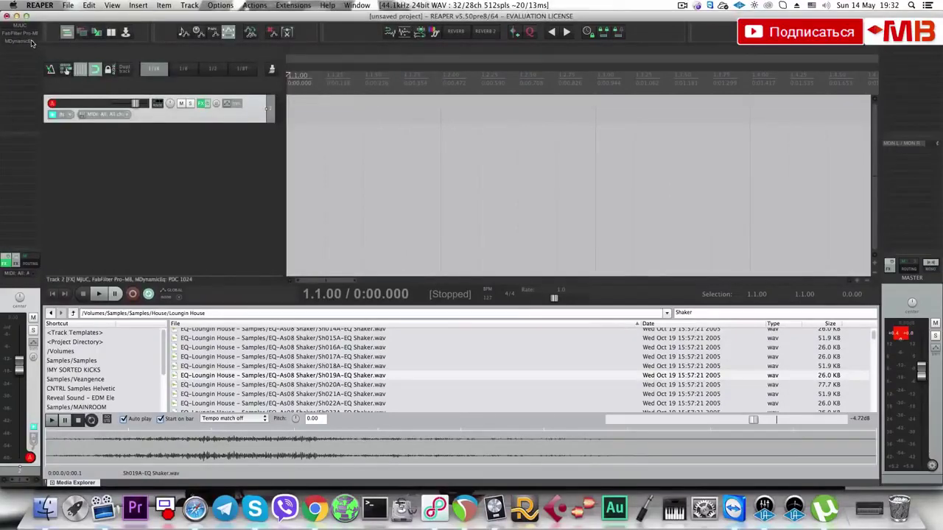
Dismiss the plug-in browser without adding anything and delete the track holding the compressor plug-ins.
double_click(34, 50)
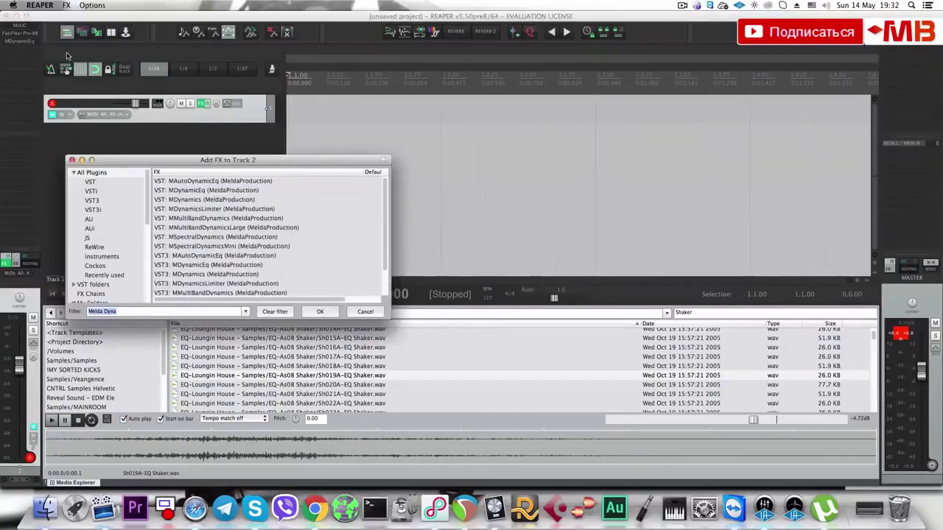
key("Escape")
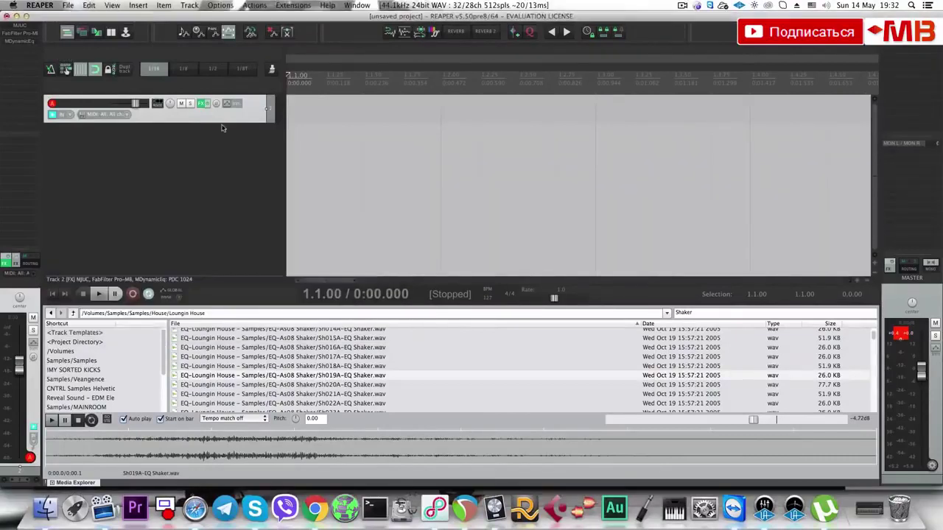
key("Delete")
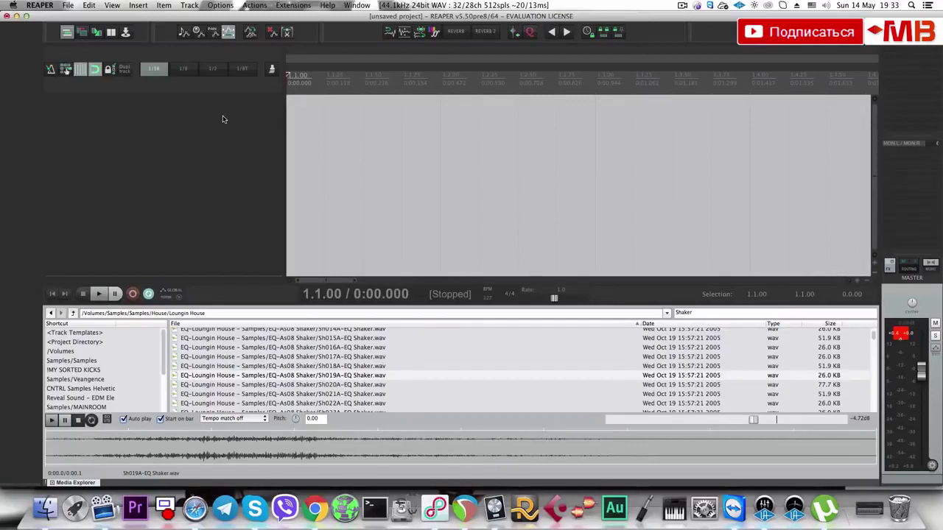
Clear the Shaker filter in the Media Explorer and go up to the House sample folder.
right_click(167, 254)
left_click(167, 215)
left_click(73, 314)
left_click(245, 350)
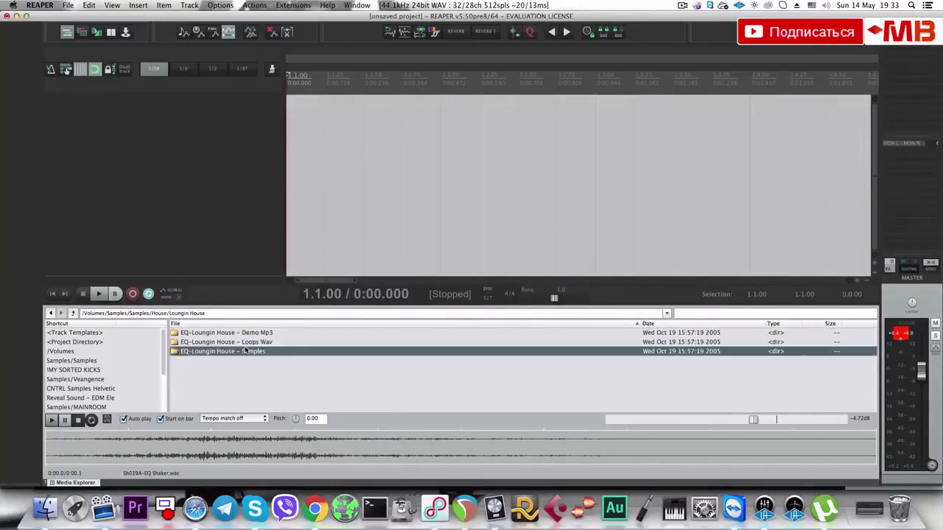
key("BackSpace")
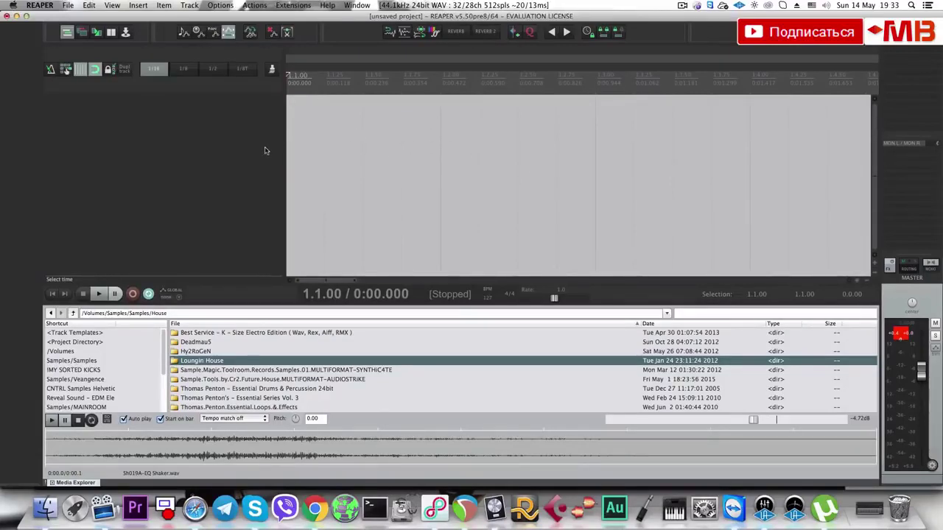
Add a new empty track and open the Veangence folder of the sample library in the Media Explorer.
double_click(214, 129)
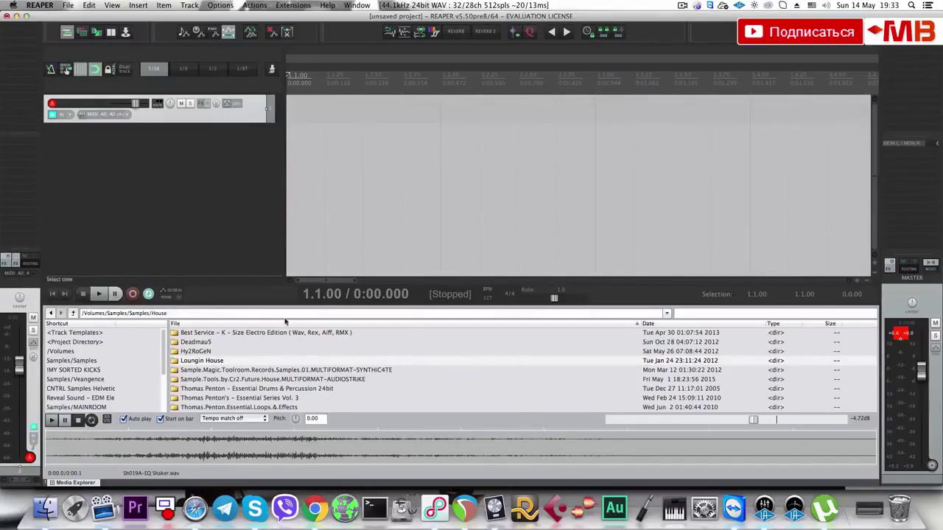
left_click(247, 398)
left_click(254, 379)
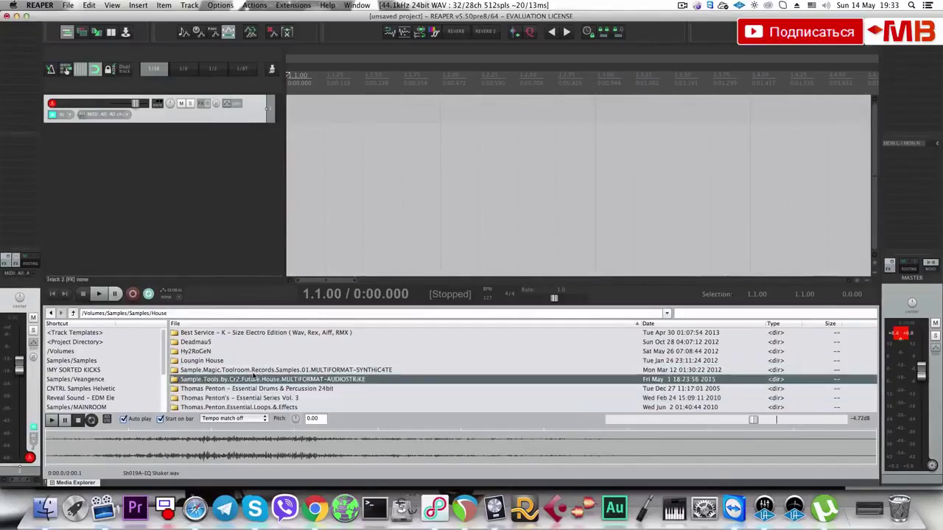
key("BackSpace")
scroll(247, 374, "down", 5)
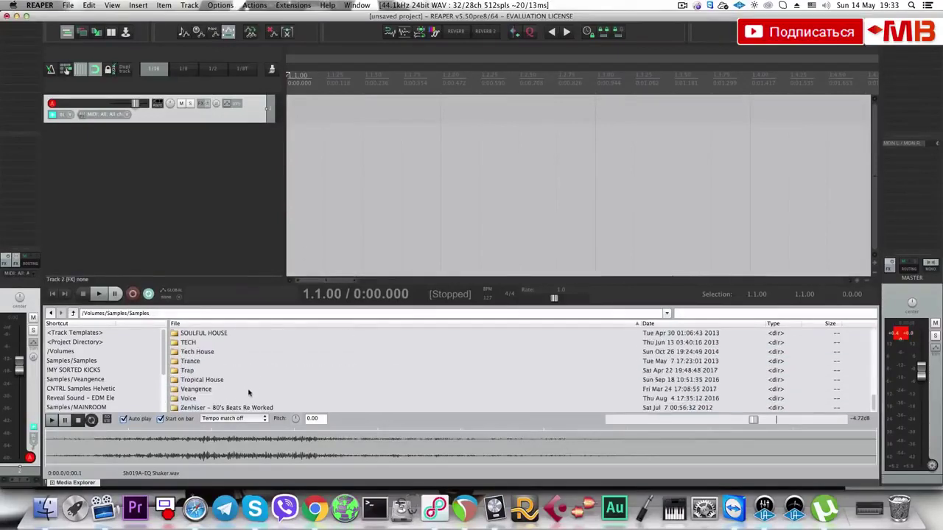
double_click(233, 390)
Open the VND Melodyloops folder inside the Vengeance_Nu_Disco_Vol_1 sample pack.
scroll(261, 365, "up", 5)
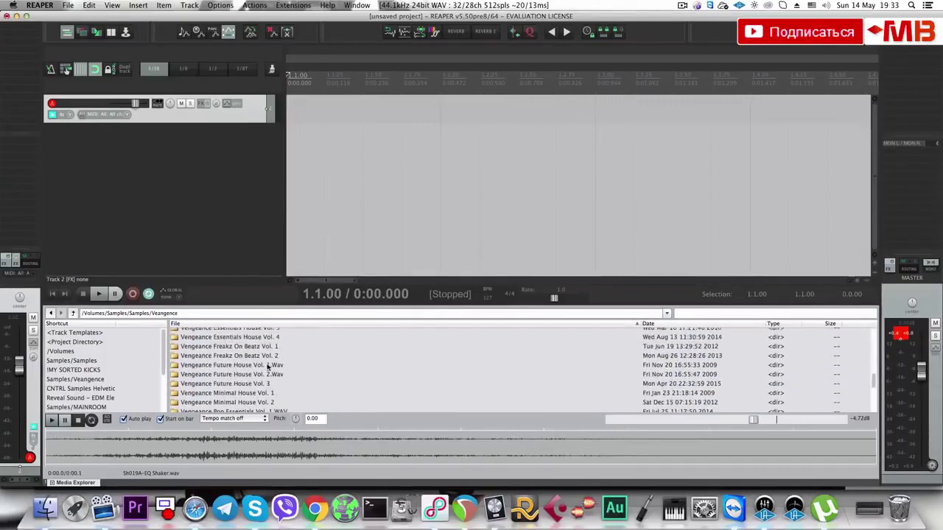
scroll(261, 365, "up", 5)
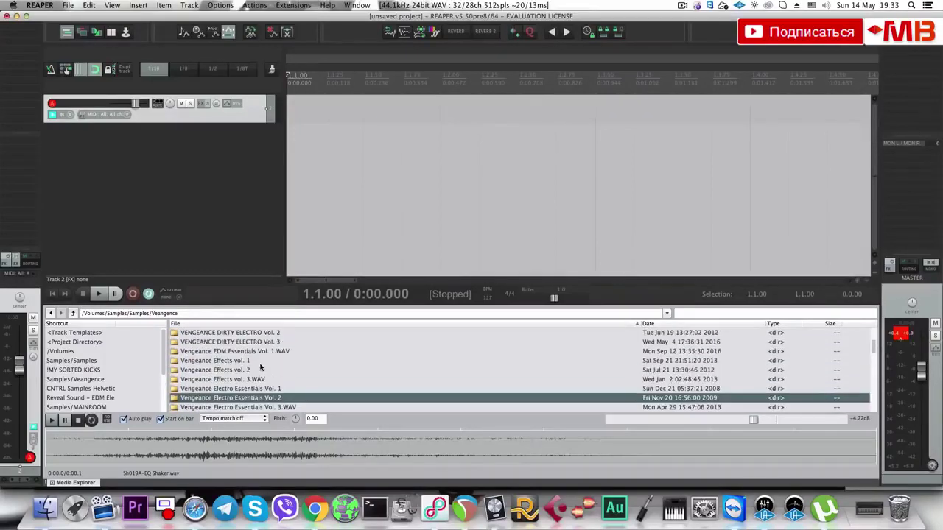
left_click(280, 371)
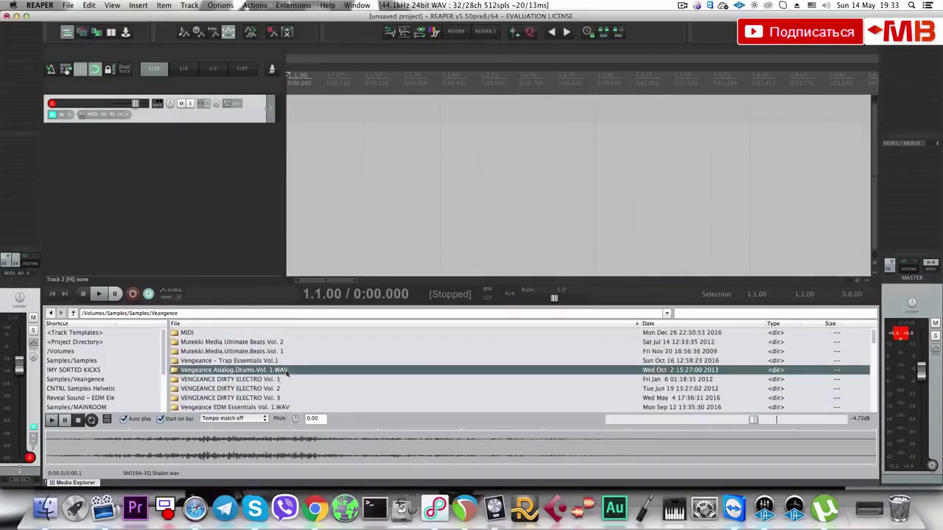
scroll(262, 366, "down", 15)
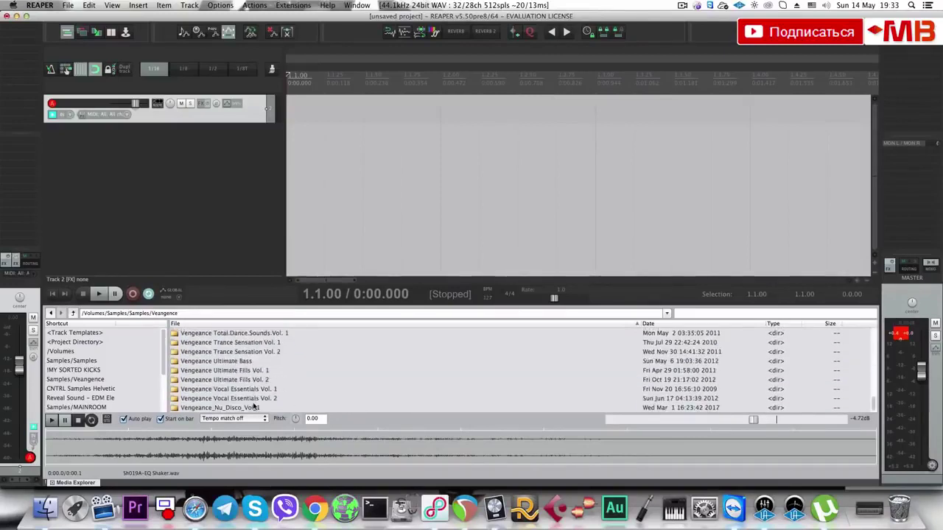
double_click(254, 407)
key("Up")
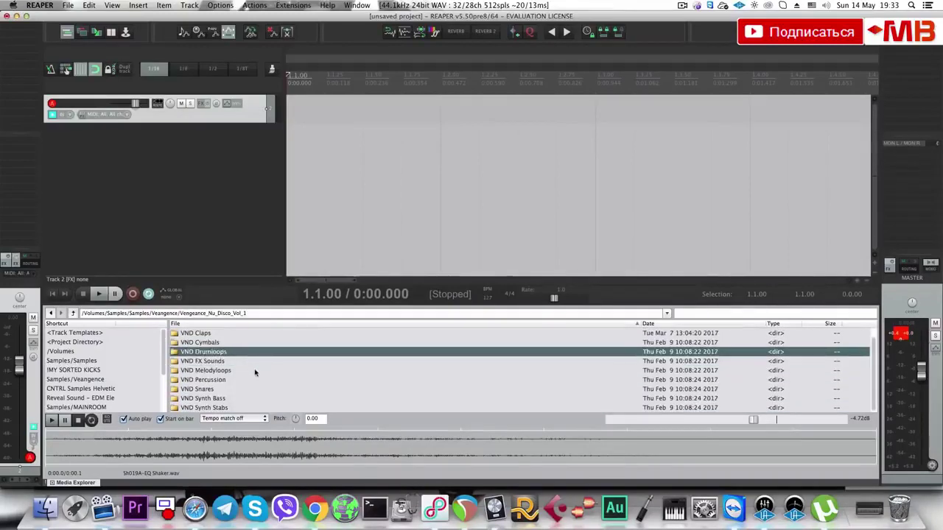
left_click(225, 408)
double_click(226, 371)
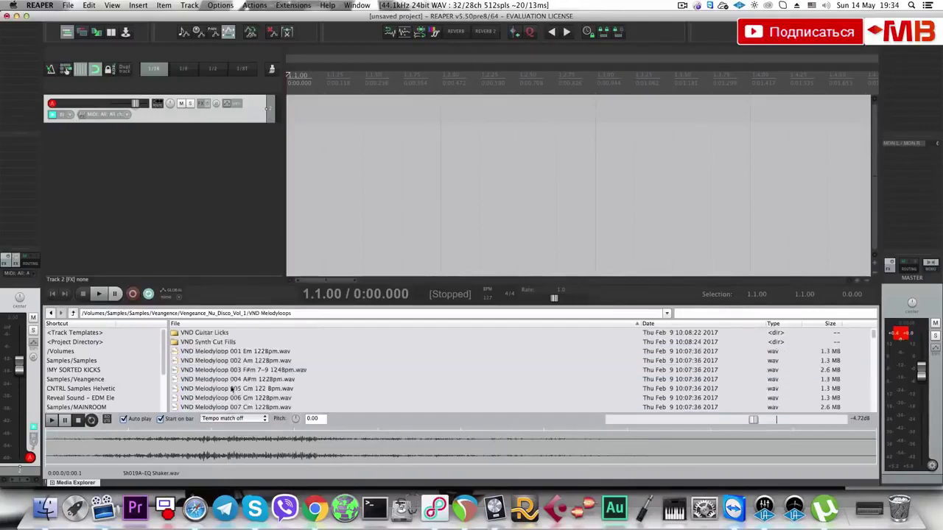
Preview the first VND melody loops and place VND Melodyloop 003 F#m 7-9 124Bpm.wav on a new track at the project start.
key("Down")
key("Down")
left_click(260, 361)
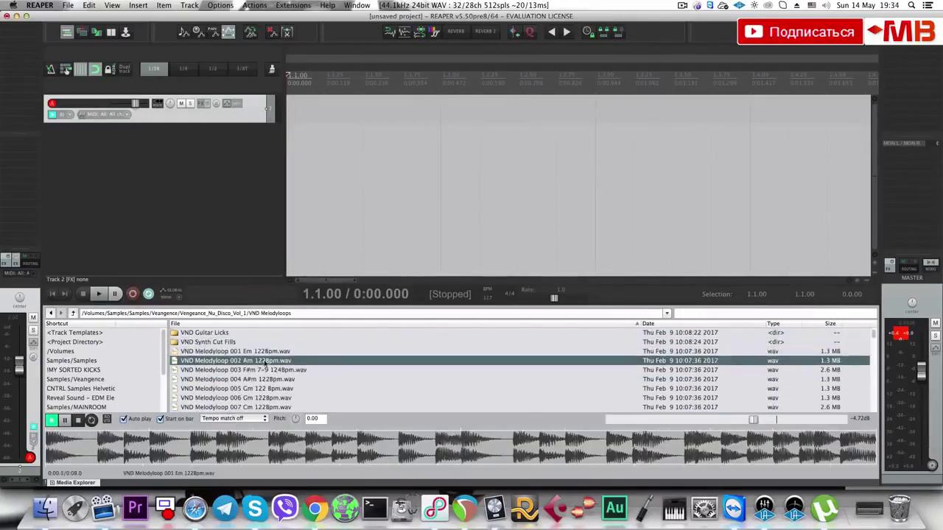
left_click(292, 369)
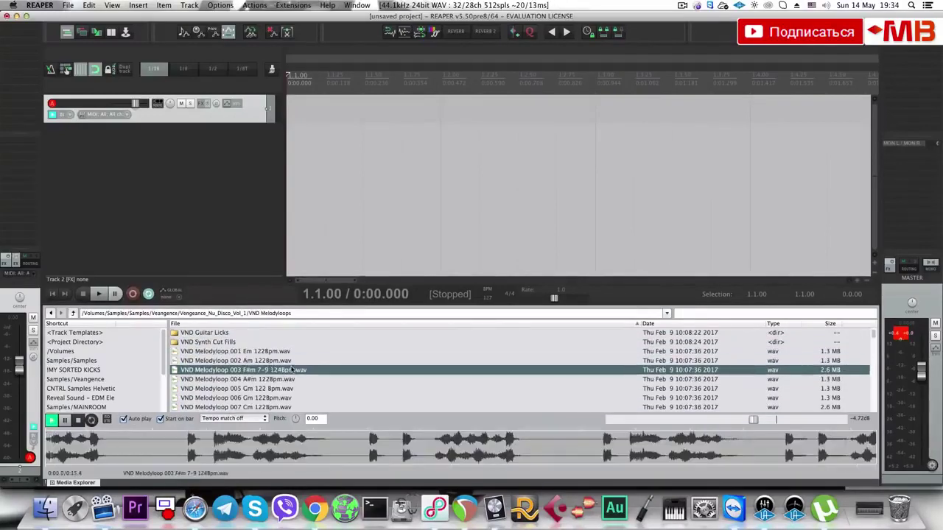
left_click_drag(274, 372, 297, 221)
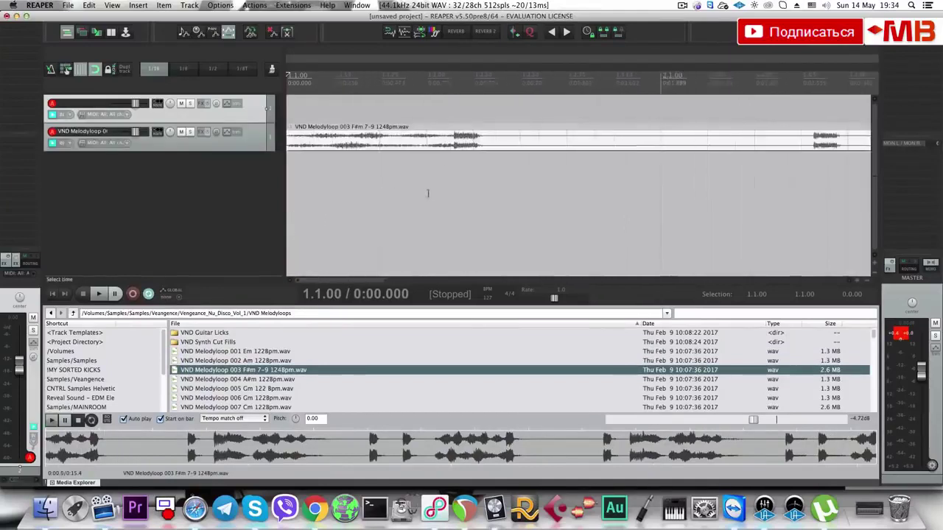
Set the project tempo to 124 BPM to match the melody loop.
scroll(469, 196, "down", 2)
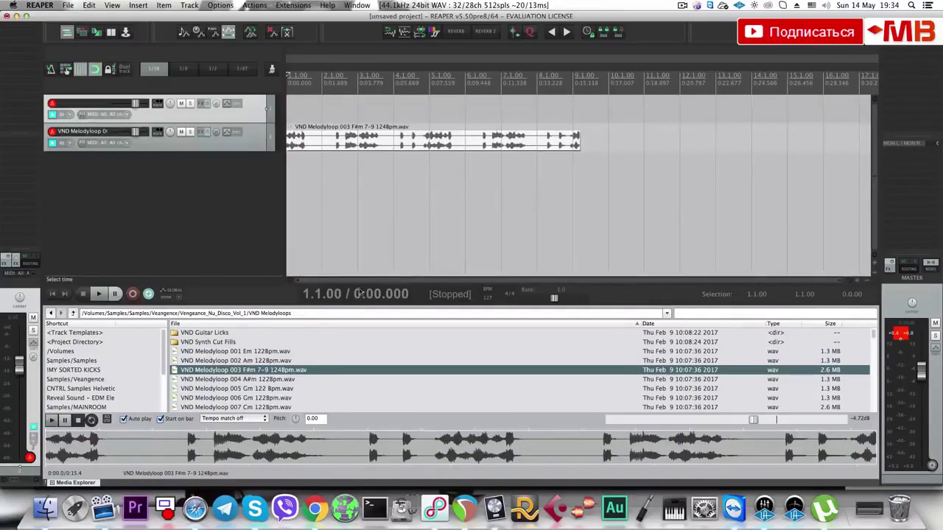
left_click(492, 299)
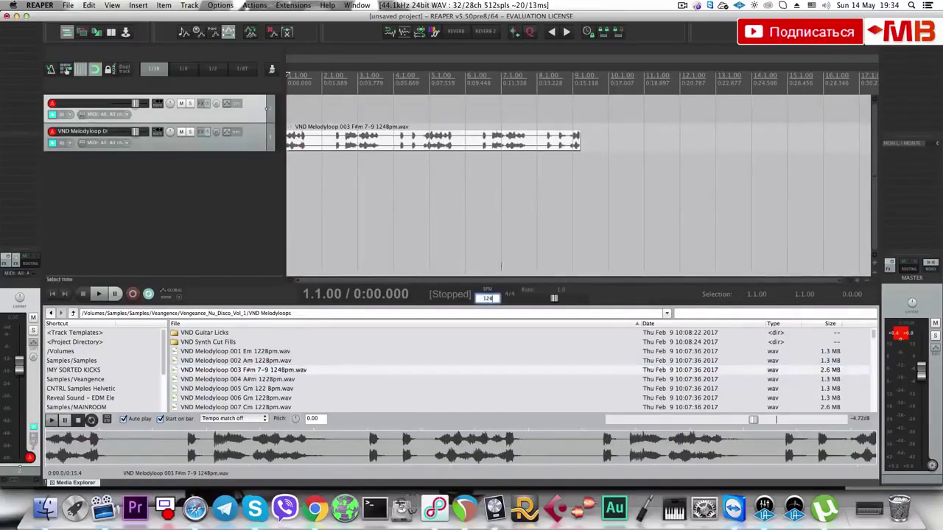
type("124")
key("Return")
Split the melody loop at bar 3, delete the part before it and move the remainder to the project start.
left_click(323, 165)
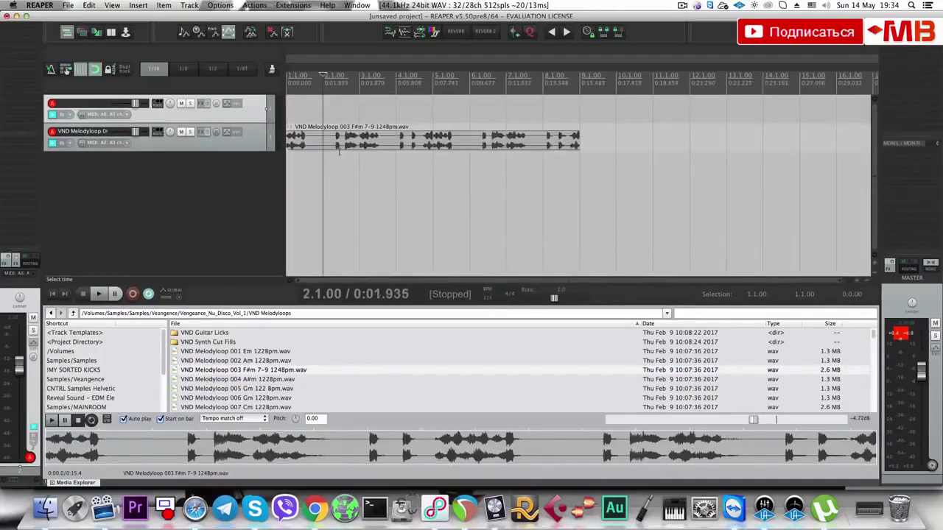
scroll(323, 165, "up", 2)
key("space")
left_click(436, 146)
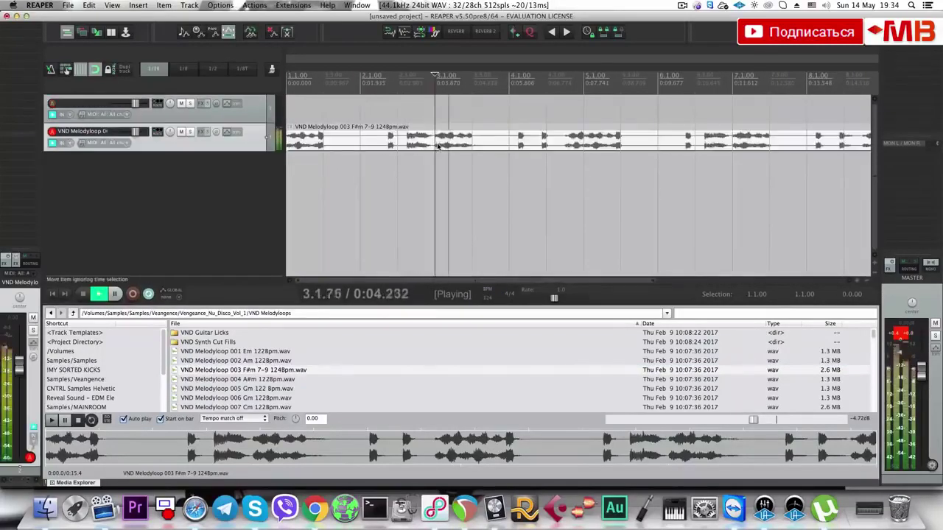
key("s")
left_click(398, 141)
key("space")
key("Delete")
left_click_drag(484, 140, 465, 145)
Split off the first half bar of the loop and duplicate it up to 2.3.00.
left_click(323, 142)
left_click(328, 144)
key("s")
left_click(309, 143)
left_click_drag(309, 143, 348, 145)
key("super+d")
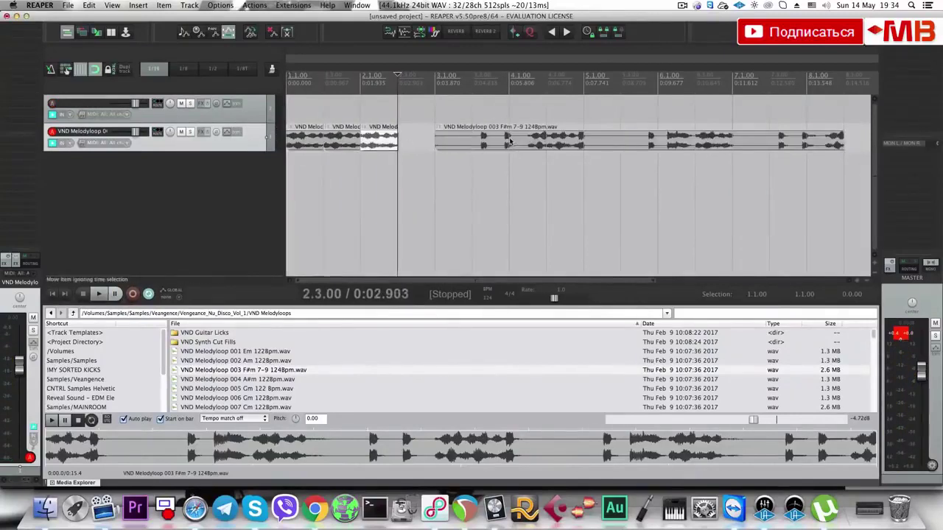
Delete the leftover remainder of the loop and duplicate the half-bar clip once more to reach bar 3.
left_click(507, 143)
key("Delete")
left_click(394, 142)
key("super+d")
Delete the empty track above the melody loop and add a new empty track below it.
left_click(249, 172)
left_click(245, 115)
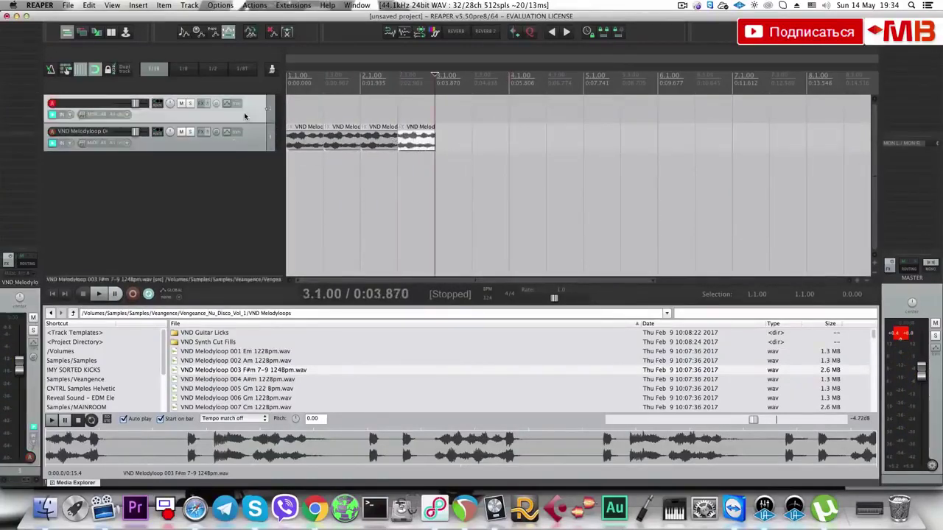
key("Delete")
double_click(246, 141)
key("Page_Up")
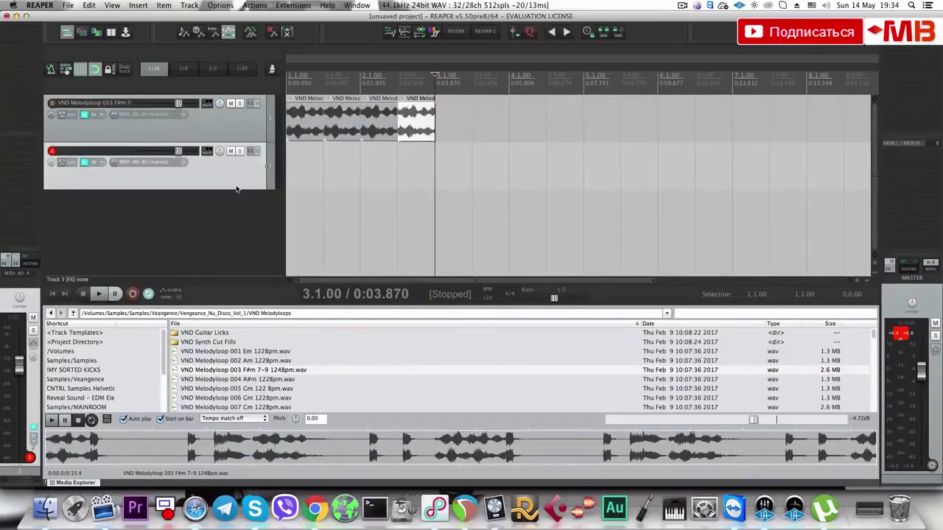
Insert FabFilter Pro-Q 2 on the new track and add an EQ band at about 302 Hz.
key("q")
left_click(31, 28)
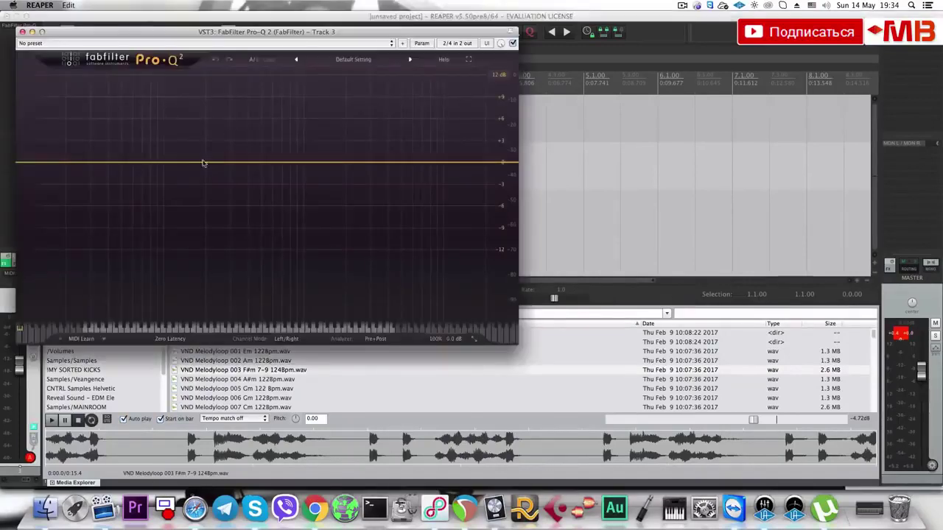
left_click_drag(224, 162, 231, 168)
right_click(229, 167)
left_click(248, 166)
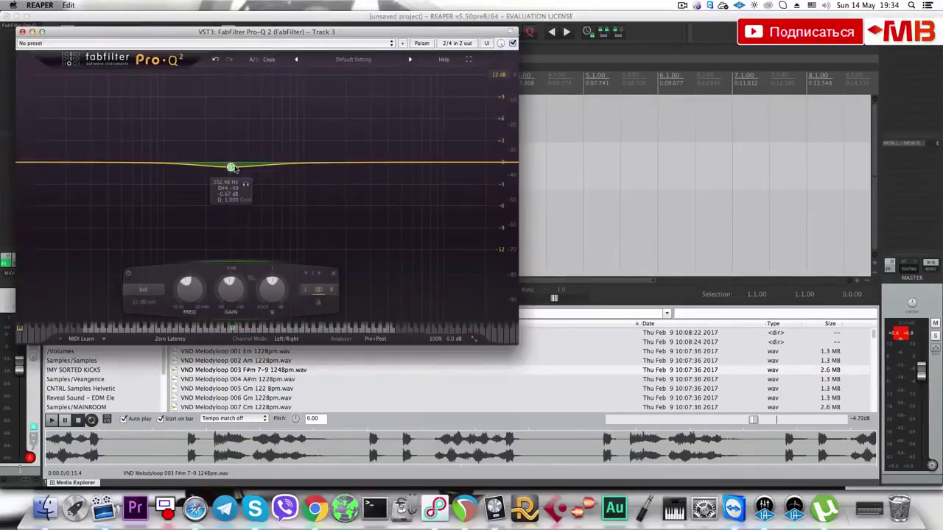
Change the EQ band to a Band Pass with a 72 dB/oct slope centred at about 587 Hz.
right_click(232, 168)
mouse_move(286, 194)
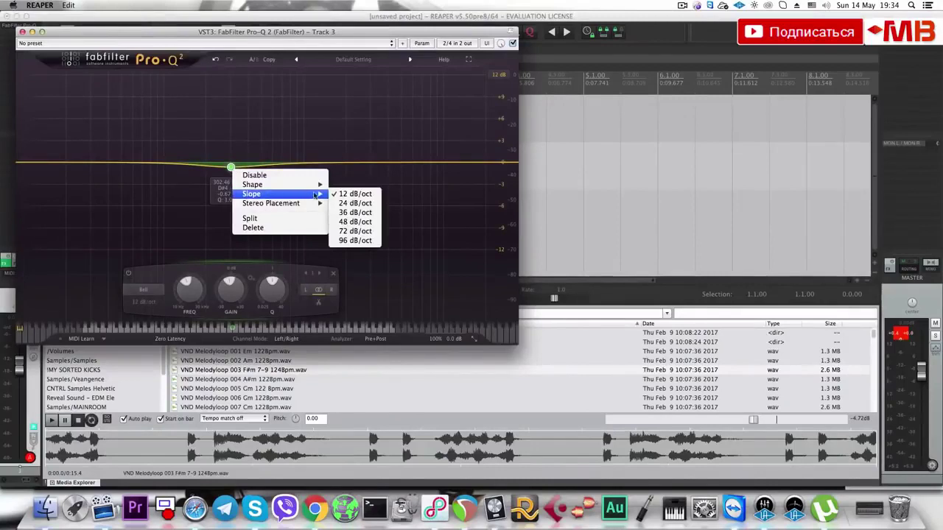
mouse_move(317, 184)
left_click(354, 241)
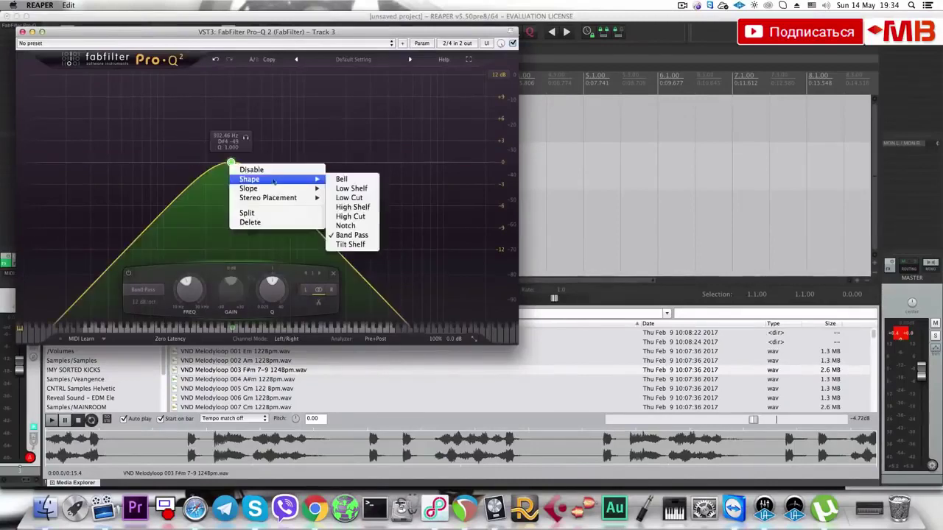
left_click(353, 226)
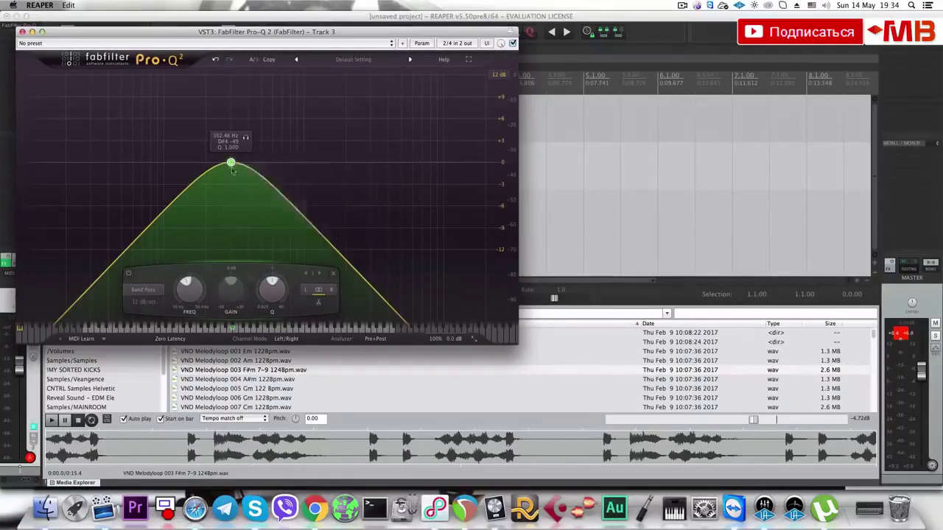
left_click_drag(231, 162, 272, 163)
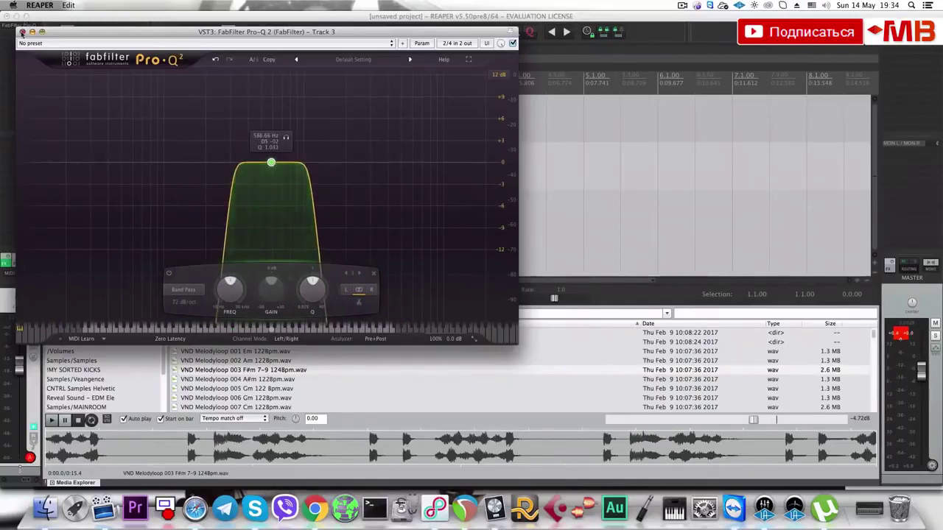
left_click(22, 32)
Split the third half-bar clip at 2.2.00 and half a beat further, and move the middle piece to the Pro-Q track.
left_click(386, 140)
scroll(431, 155, "up", 4)
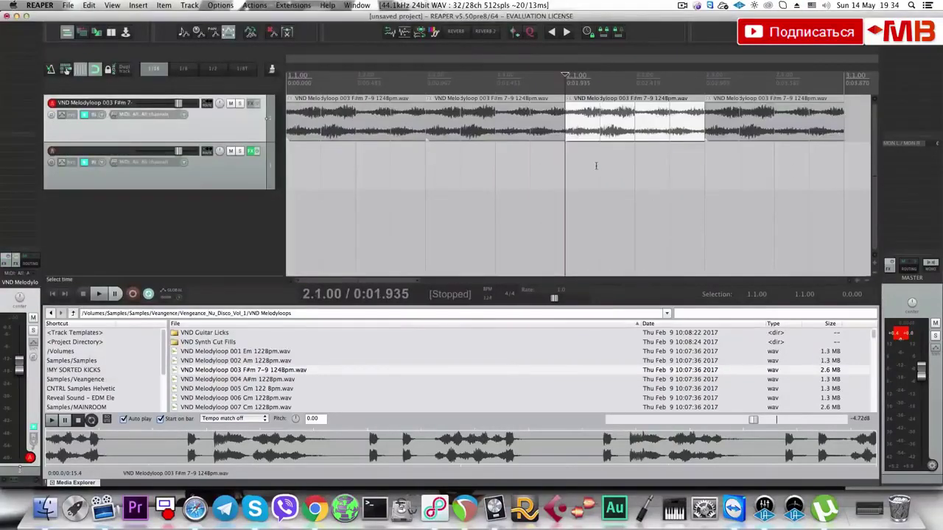
left_click(644, 152)
key("s")
left_click(665, 146)
key("s")
left_click(641, 120)
left_click_drag(640, 118, 637, 164)
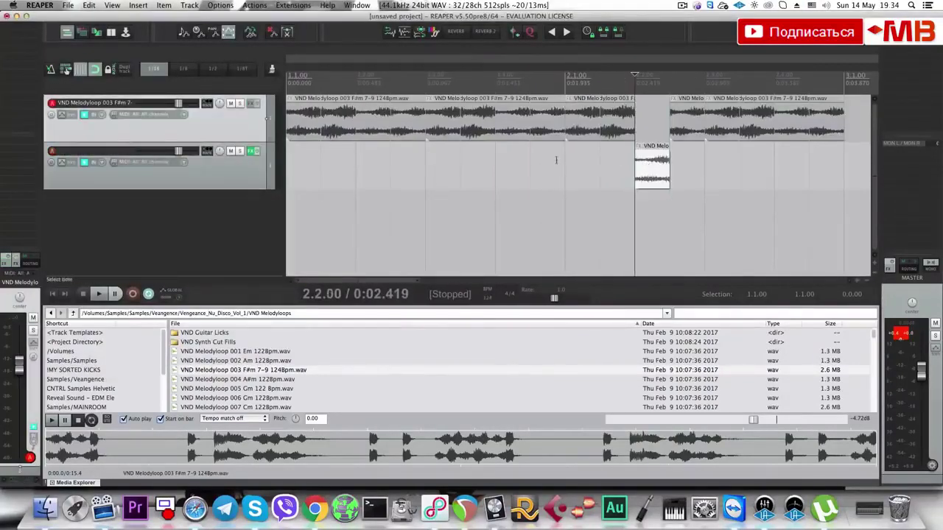
Move the remaining end of the third clip to the Pro-Q track and play the result.
left_click(557, 160)
key("space")
key("space")
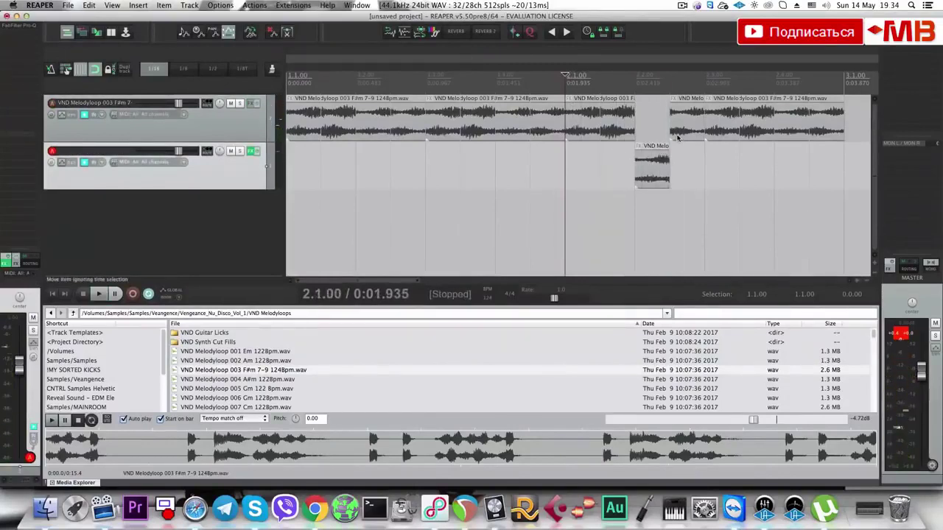
left_click_drag(677, 138, 679, 162)
key("space")
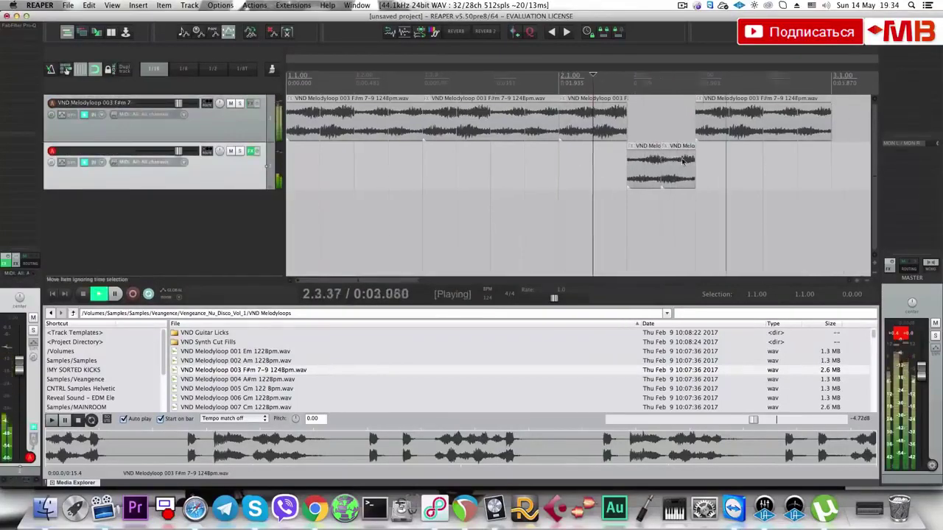
scroll(683, 160, "down", 3)
key("space")
Add a third track and insert the Guitar Rig 5 MFX plug-in on it.
key("ctrl+t")
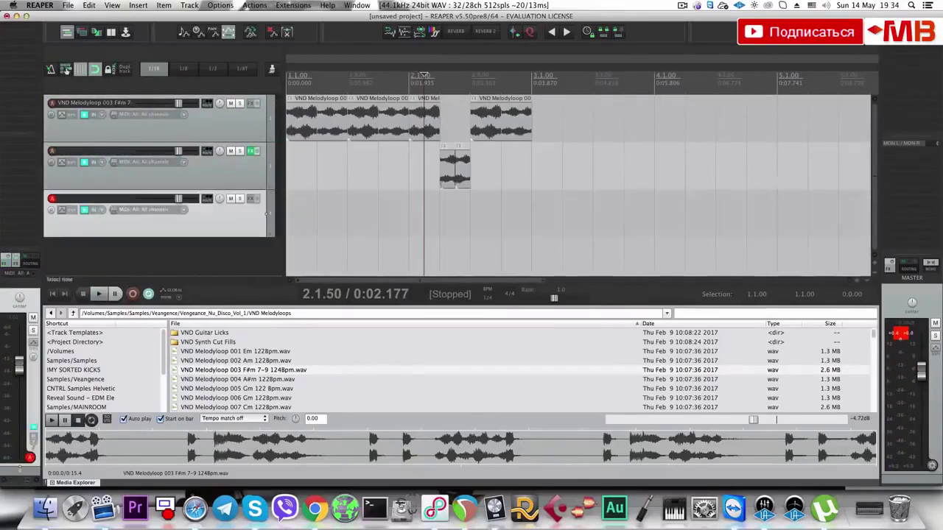
scroll(267, 214, "down", 1)
left_click(29, 36)
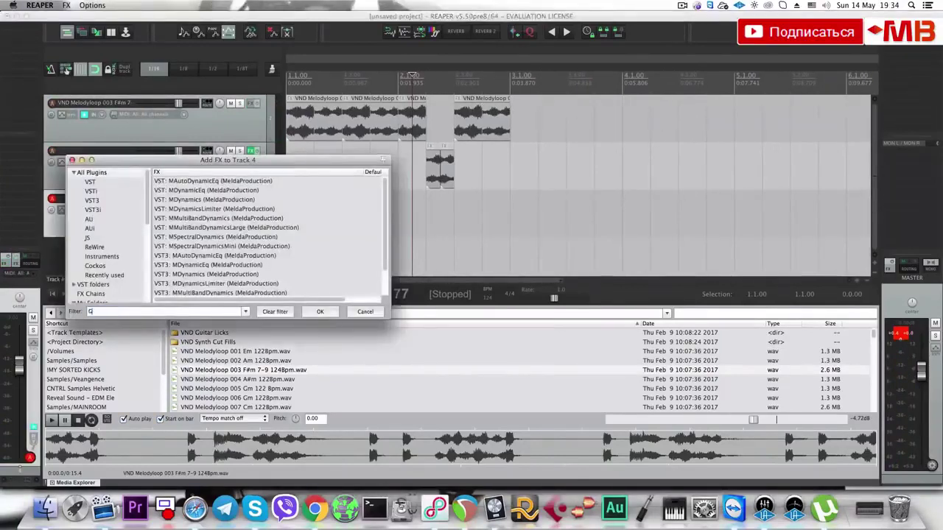
type("Guitar Rig")
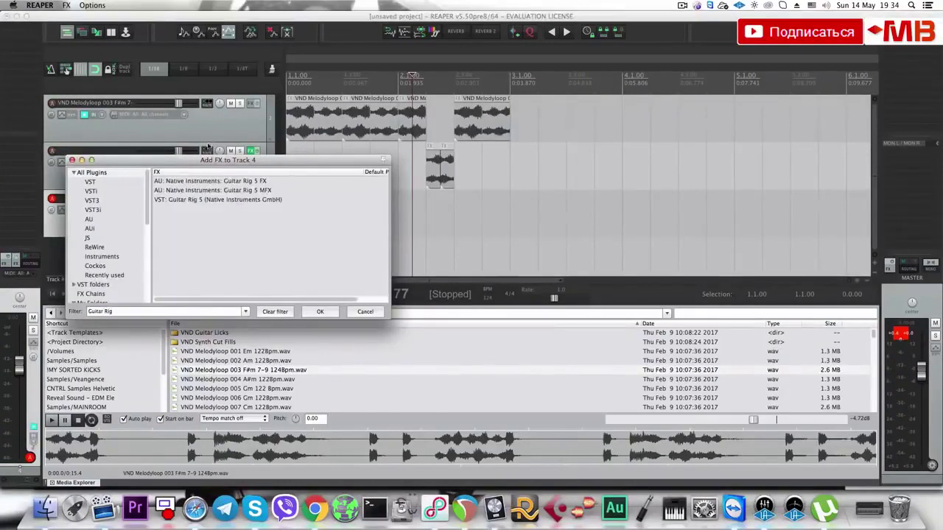
left_click(226, 191)
left_click(319, 311)
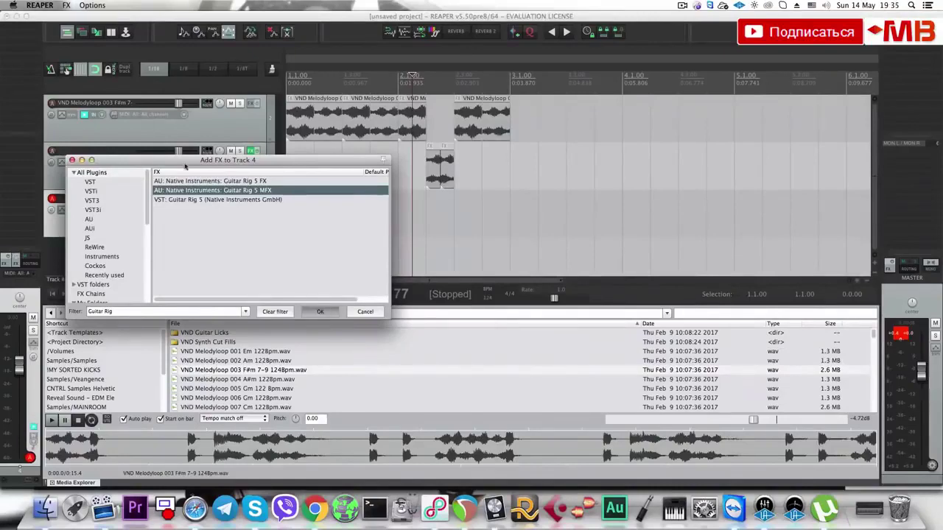
left_click_drag(205, 34, 709, 162)
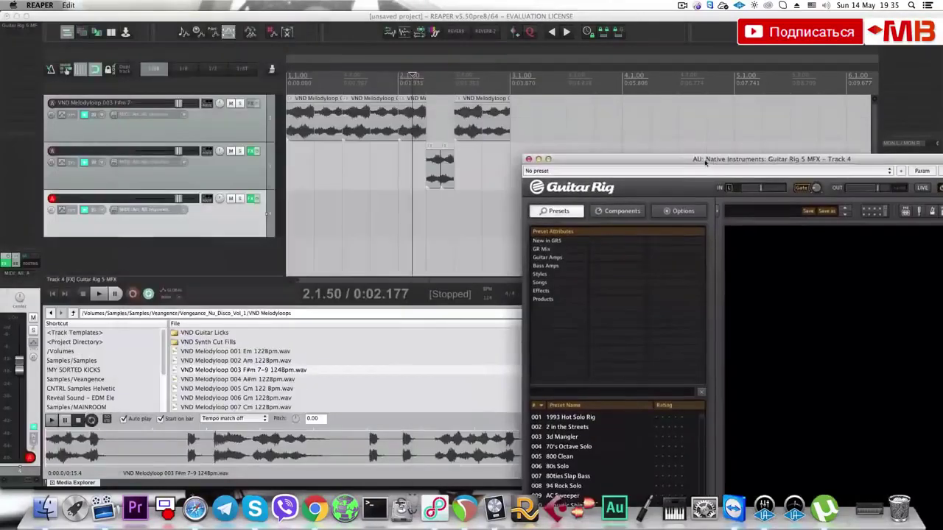
Copy a half-bar melody clip to the Guitar Rig track at bar 3 and play it within a matching time selection.
left_click(382, 118)
left_click_drag(383, 118, 559, 210)
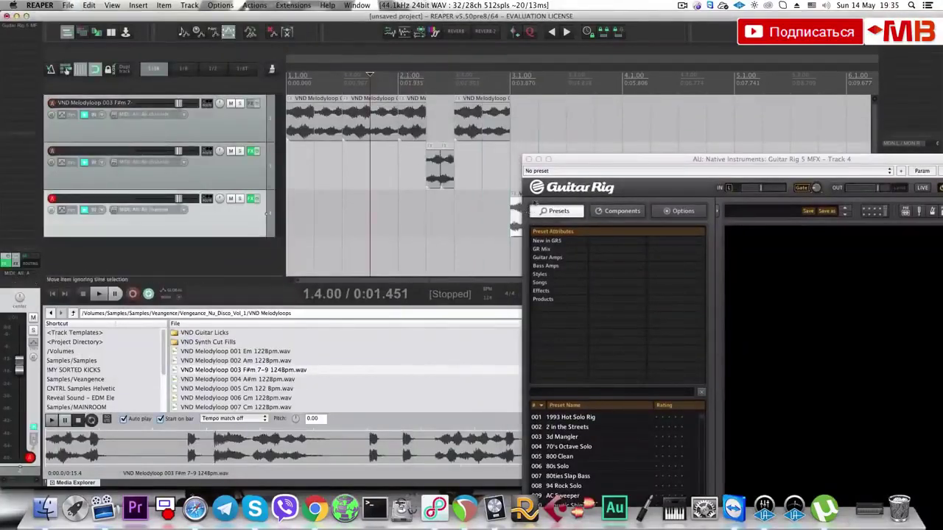
left_click_drag(567, 162, 652, 169)
left_click_drag(511, 248, 567, 248)
key("space")
key("space")
left_click_drag(769, 166, 773, 253)
left_click(529, 227)
key("space")
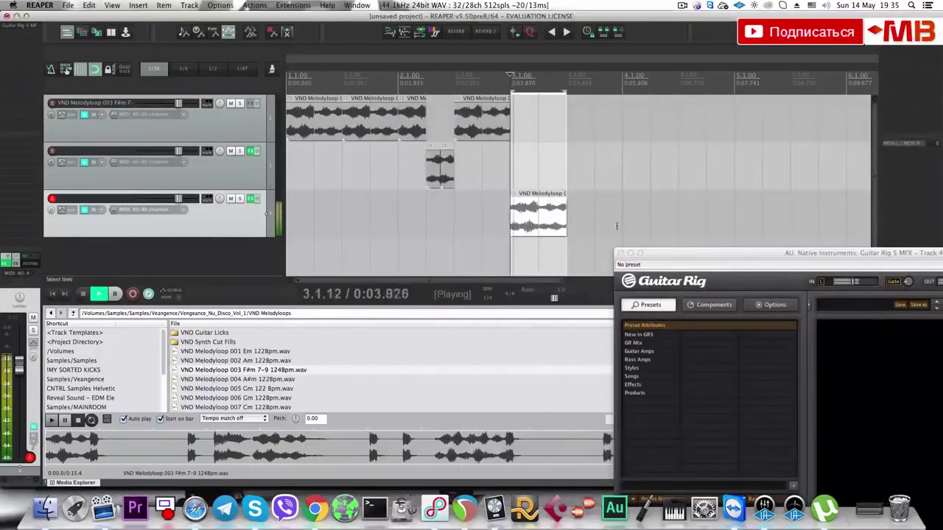
key("space")
Add the Matched Cabinet component to the Guitar Rig rack.
left_click_drag(655, 252, 508, 237)
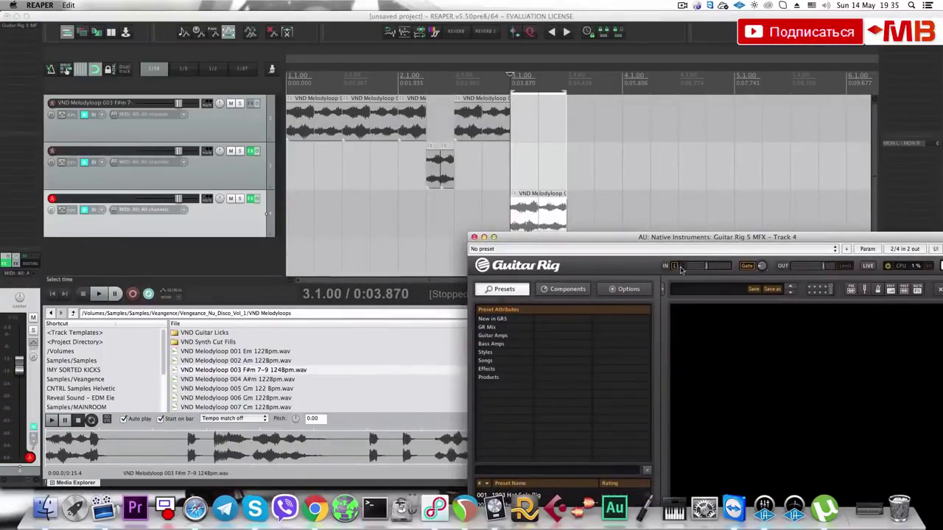
left_click_drag(568, 237, 518, 170)
left_click(526, 273)
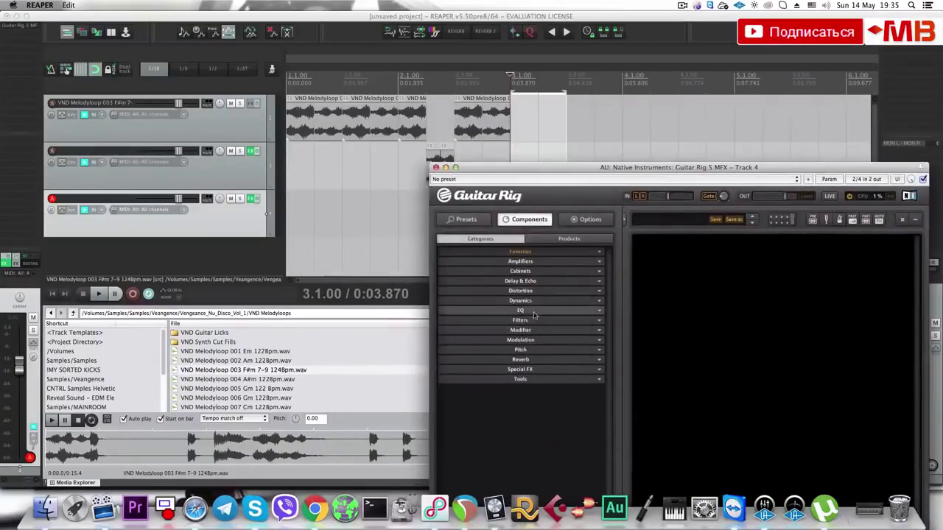
left_click(539, 271)
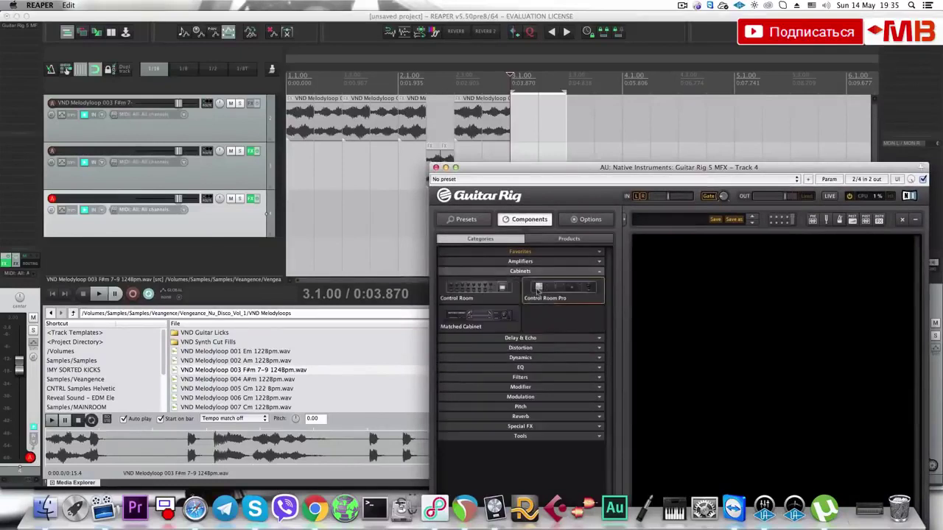
double_click(488, 317)
Set the Matched Cabinet to Lead 800 with its Dry/Air control fully at Air while the clip plays.
key("space")
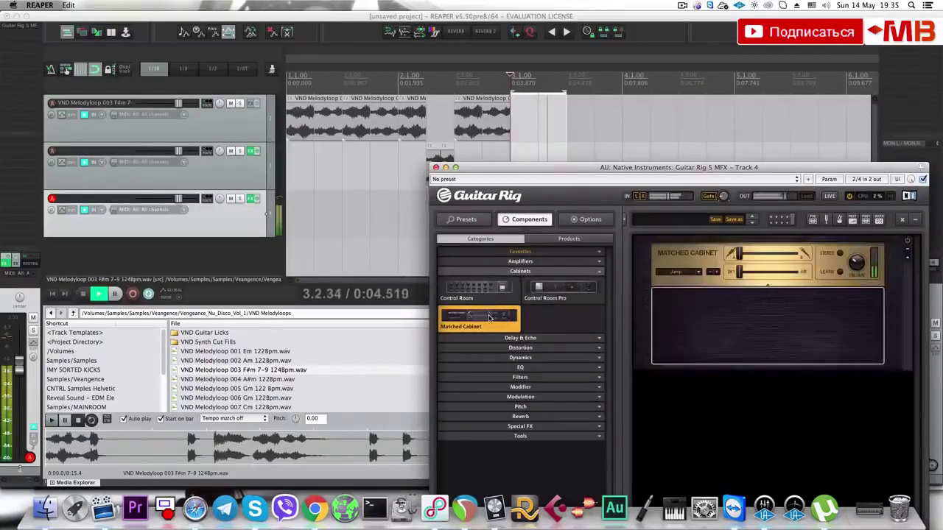
left_click_drag(739, 273, 798, 273)
left_click(698, 272)
left_click(709, 323)
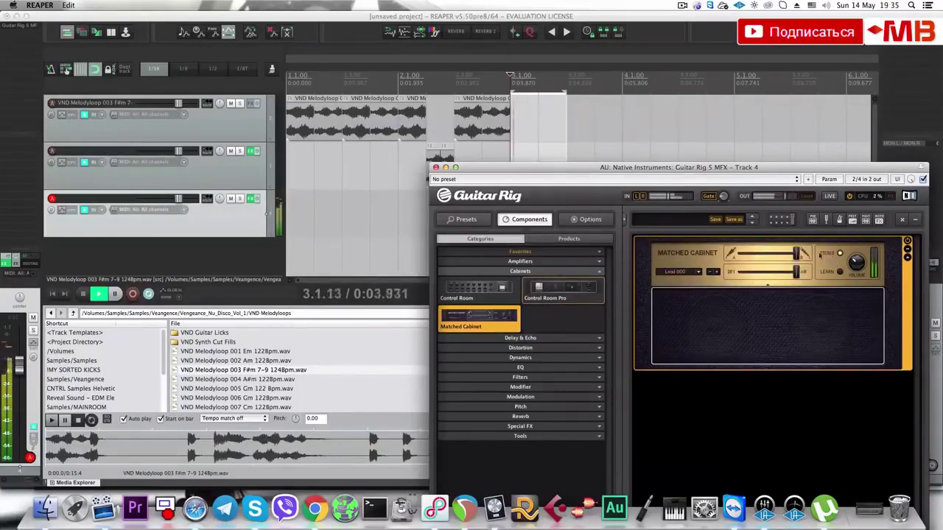
Audition the Guitar Rig presets 1993 Hot Solo Rig and 2 in the Streets, and load 3d Mangler.
left_click(750, 223)
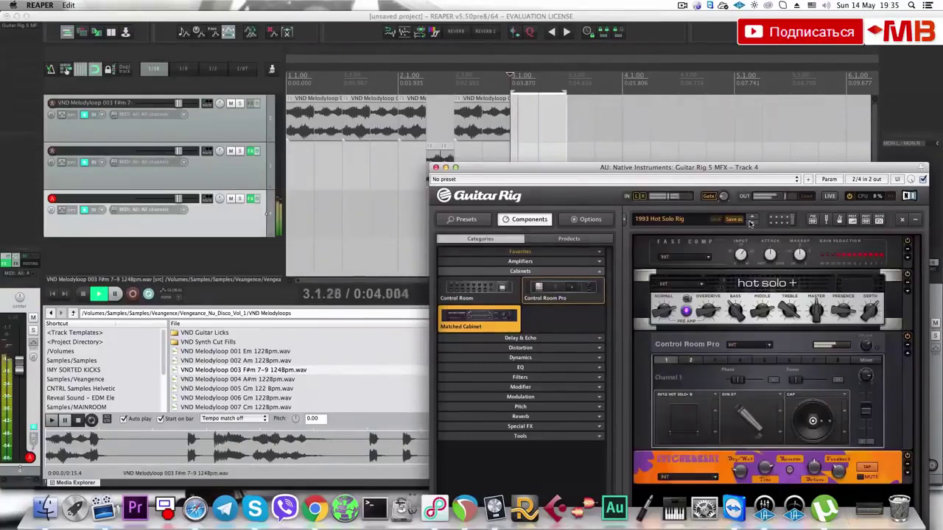
left_click(750, 222)
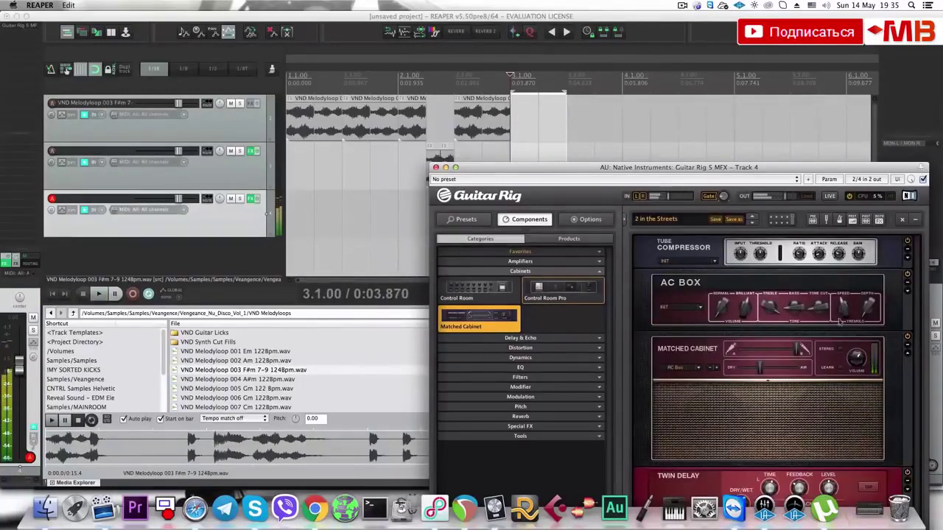
left_click(752, 223)
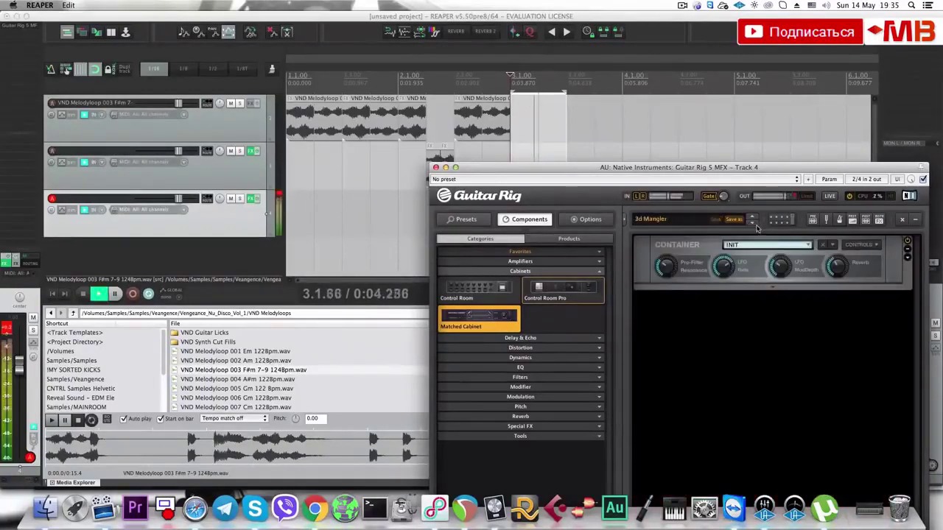
key("space")
Split the Guitar Rig clip at 3.2.00 and place quarter-bar copies of its second part on the Pro-Q track.
left_click_drag(467, 168, 683, 258)
left_click(546, 215)
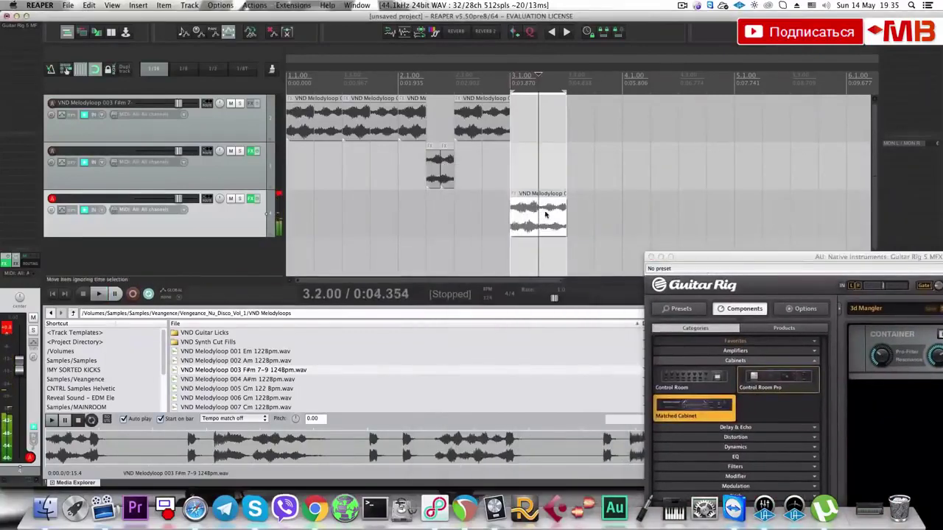
key("s")
left_click_drag(546, 215, 608, 169)
Clear the time selection and play the pieces on the Pro-Q track from 3.2.00.
left_click(520, 179)
key("space")
key("Escape")
key("space")
left_click(558, 172)
left_click(552, 176)
key("space")
scroll(604, 192, "down", 3)
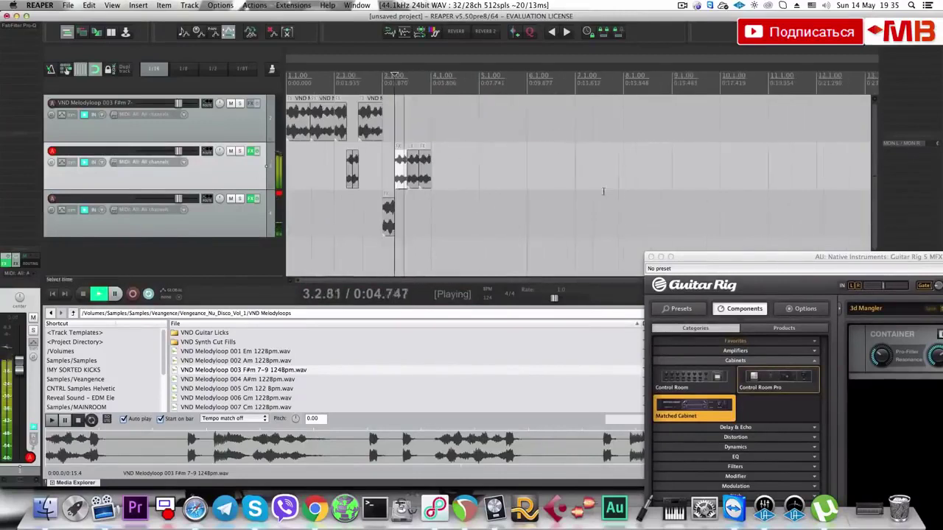
key("space")
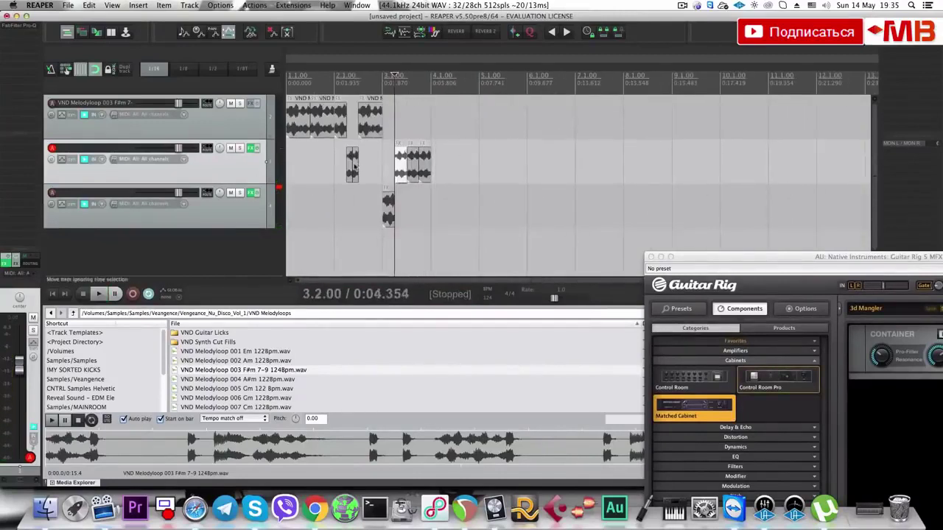
Close the gap in the melody and shift it to start at 3.1.00, with the short Pro-Q piece placed at 3.1.00.
left_click_drag(353, 158, 388, 162)
left_click(374, 133)
scroll(381, 134, "up", 3)
left_click(486, 133)
scroll(482, 128, "down", 3)
key("super+a")
left_click(397, 135)
right_click(453, 130)
Place copies of the short piece on the Pro-Q track from 2.3.00 to 3.1.00 and play from there.
left_click(386, 164)
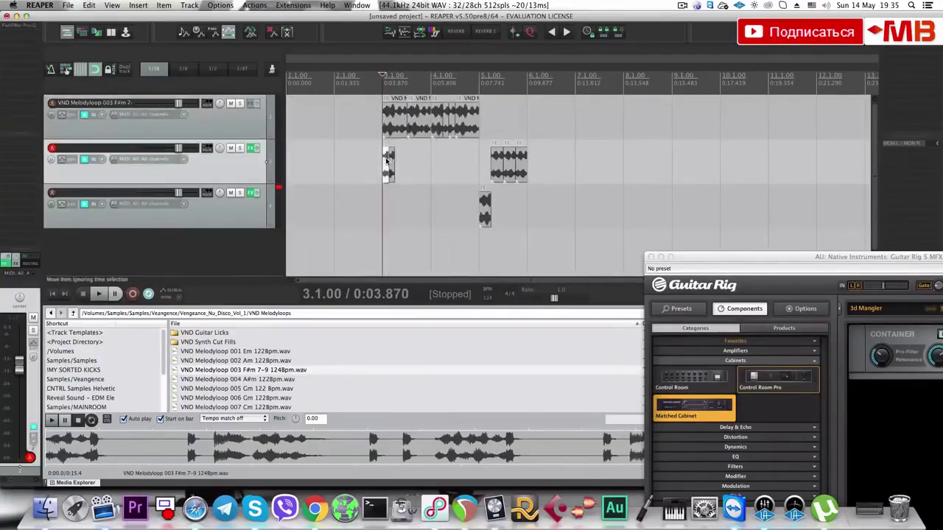
scroll(416, 162, "up", 3)
left_click_drag(556, 157, 468, 162)
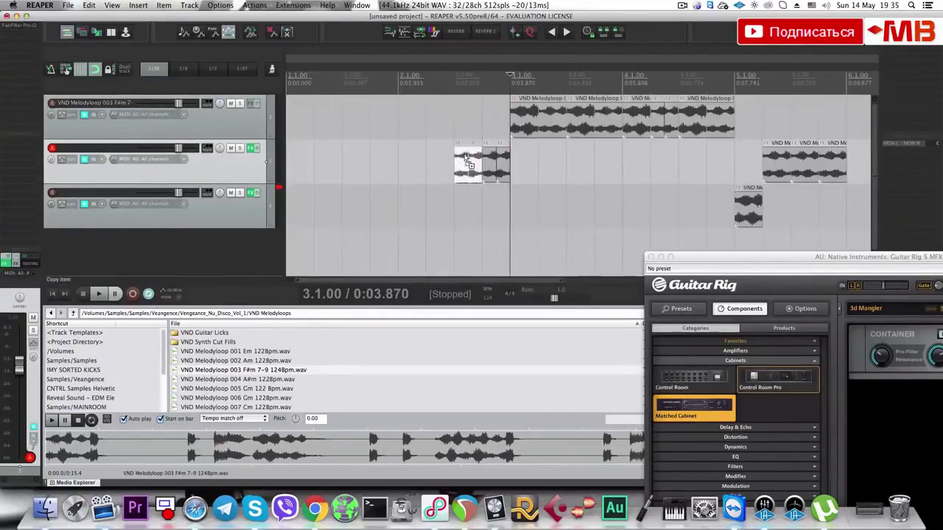
left_click(448, 166)
key("space")
scroll(435, 143, "down", 3)
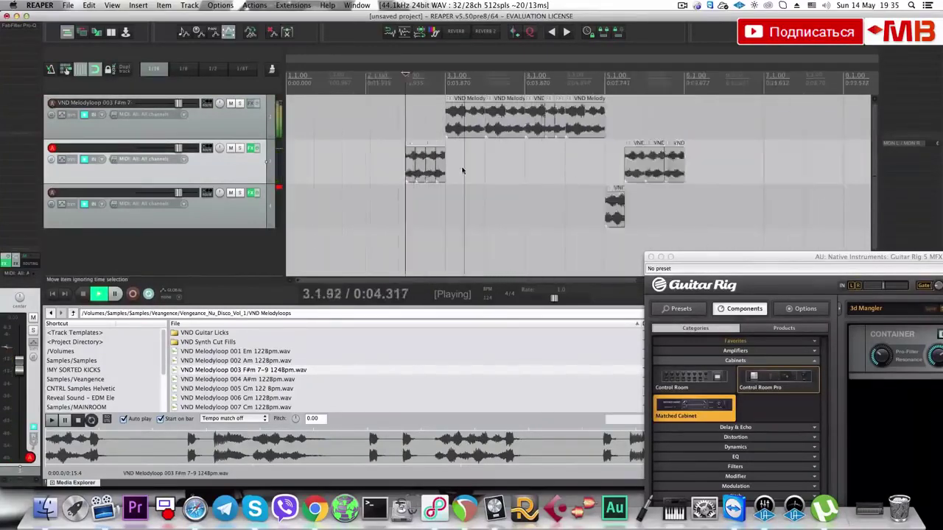
Extend the short Pro-Q copies back to 2.1.00 and play the arrangement from that point.
key("space")
left_click_drag(372, 161, 346, 161)
key("space")
scroll(431, 172, "down", 1)
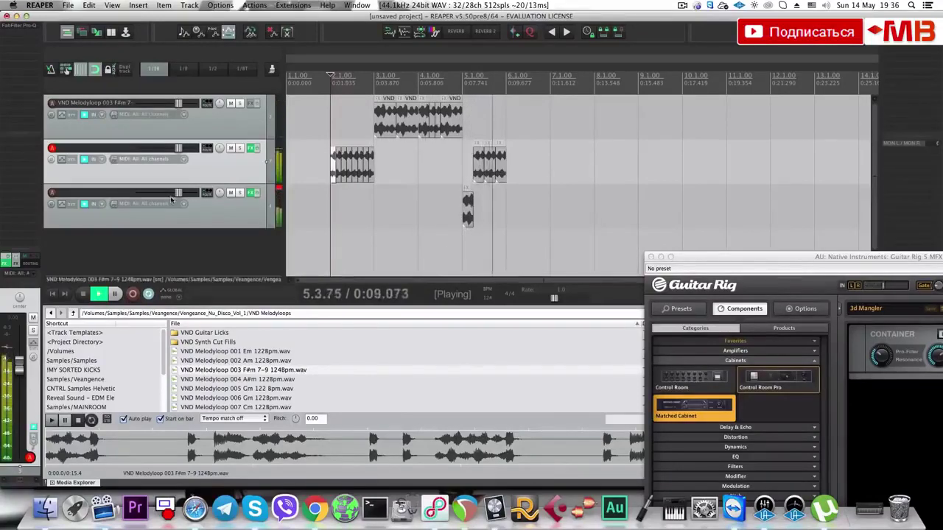
Lower the Guitar Rig track's volume slightly and stop playback.
left_click_drag(177, 193, 171, 194)
key("space")
scroll(400, 204, "down", 1)
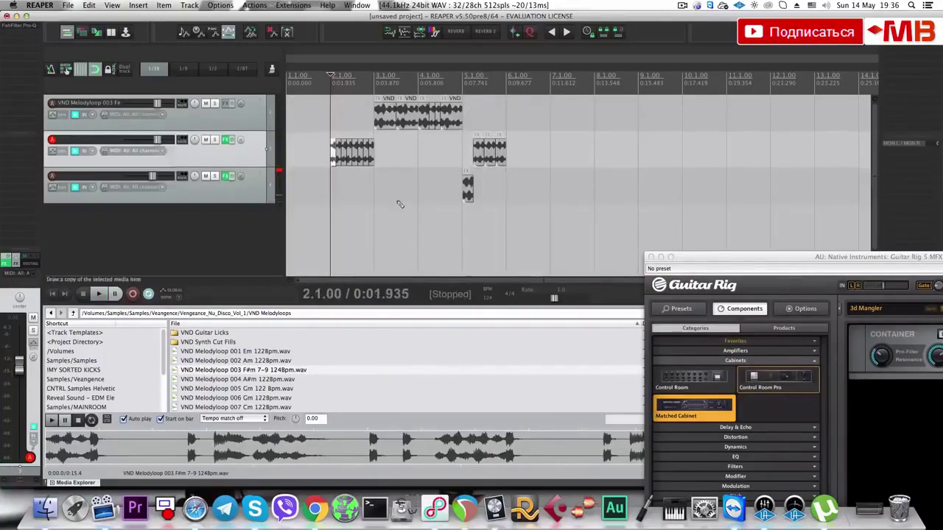
Add a new track below the others and put the Eventide Blackhole reverb on it.
scroll(445, 161, "down", 1)
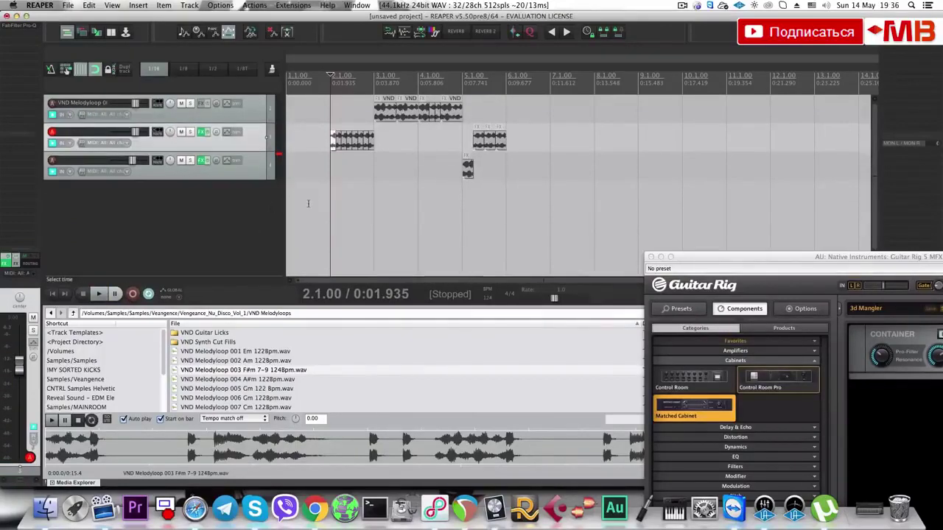
double_click(260, 197)
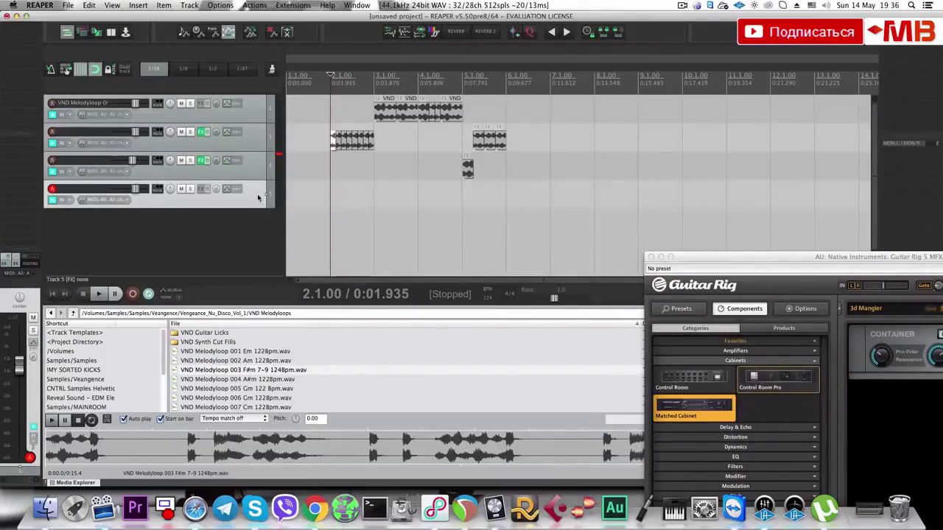
key("t")
left_click(438, 186)
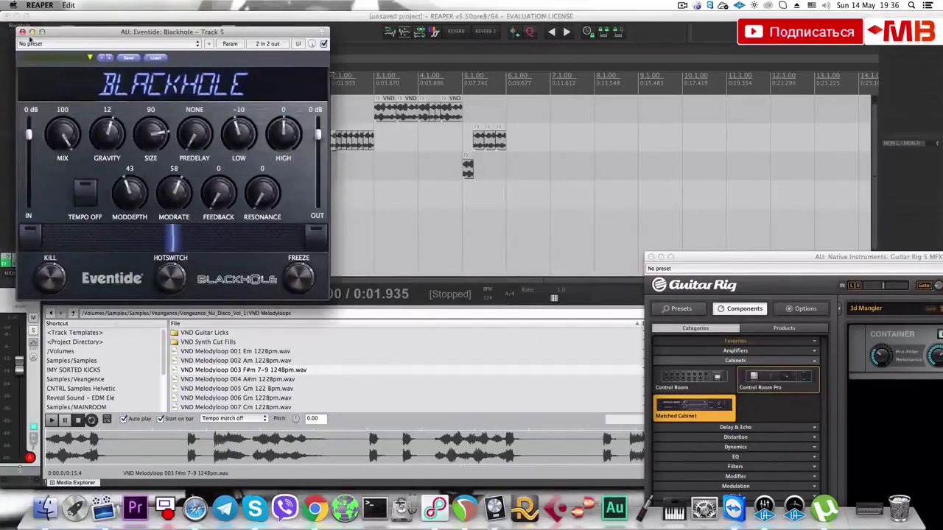
left_click(23, 32)
Copy the Guitar Rig track's piece to the Blackhole track at 6.1.00 and play it.
left_click(468, 169)
left_click_drag(470, 177, 503, 194)
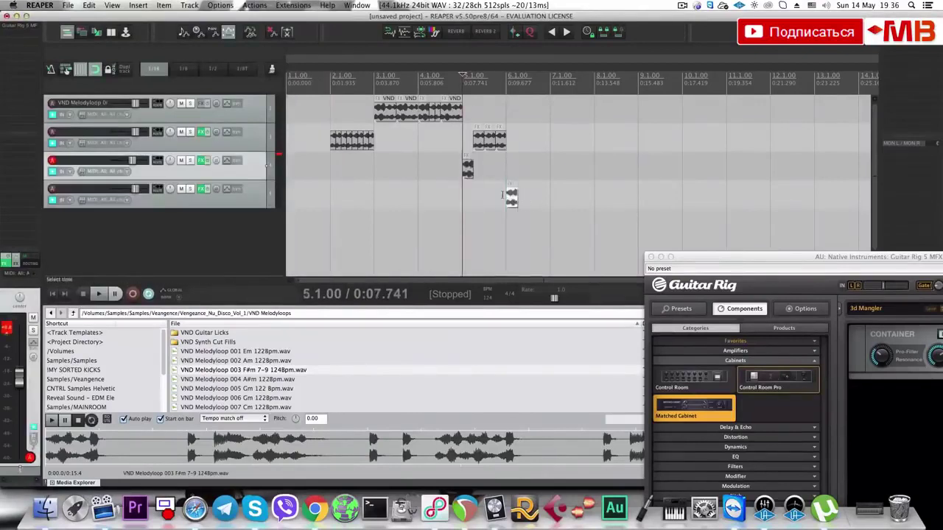
key("space")
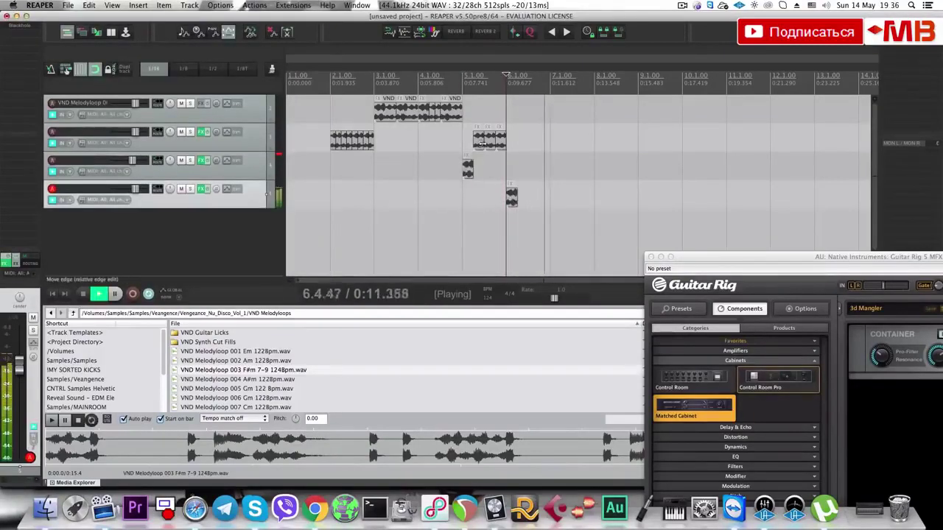
Copy the last melody clip to 7.1.00 on the melody track and play the transition from 6.1.00.
left_click(449, 114)
left_click_drag(449, 115, 574, 124)
key("space")
left_click(511, 139)
key("space")
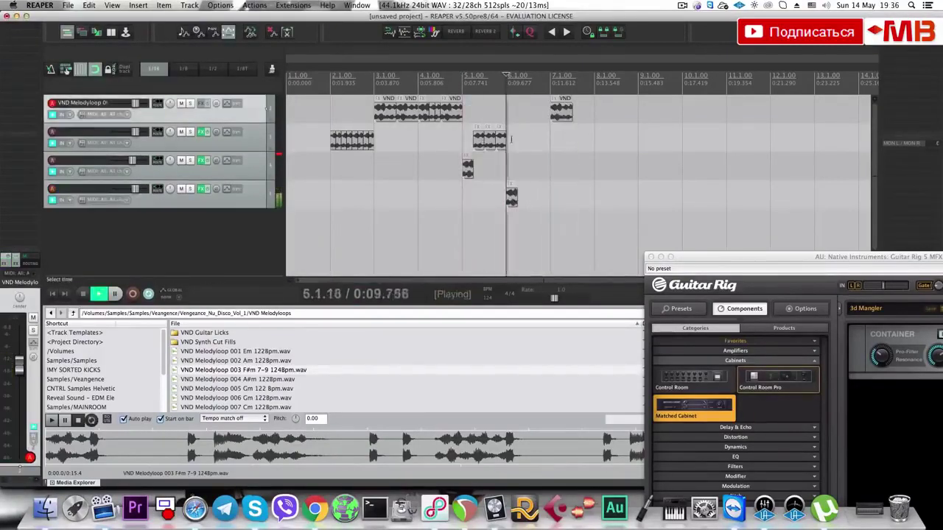
left_click(510, 194)
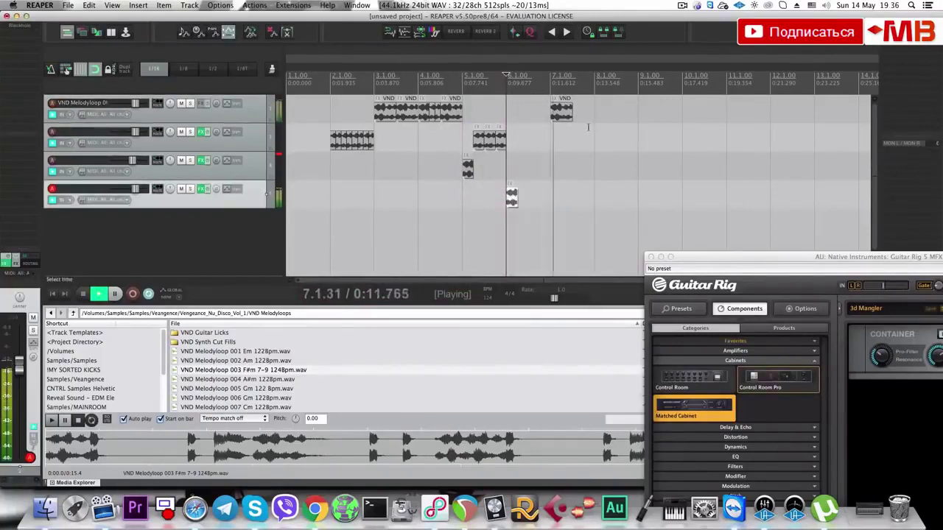
key("space")
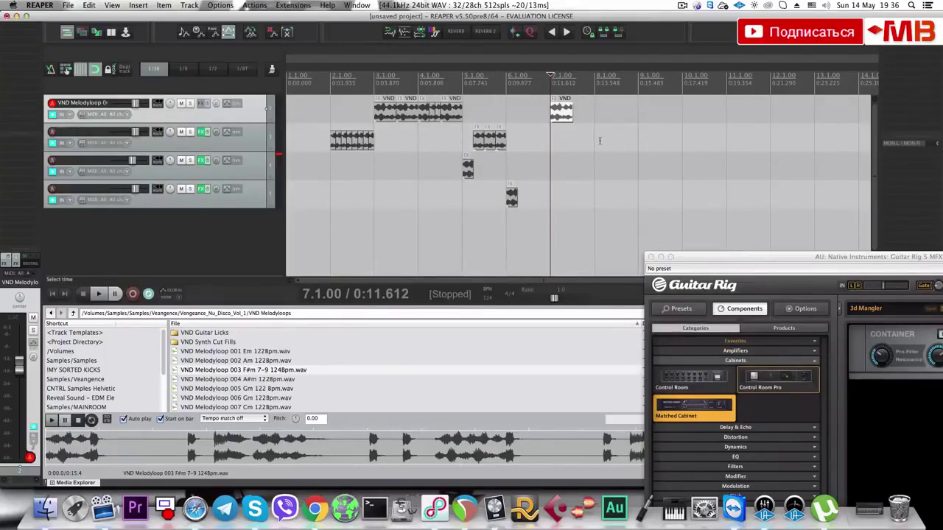
Set a time selection from 2.1.00 to 8.1.00 and add a folder track above, grouping all the existing tracks under it.
left_click_drag(600, 141, 593, 172)
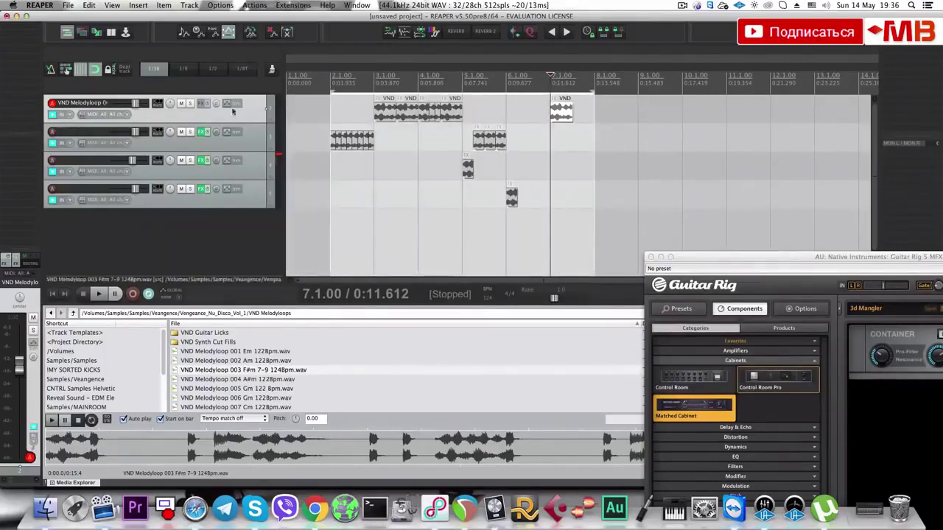
key("super+t")
left_click_drag(257, 127, 255, 103)
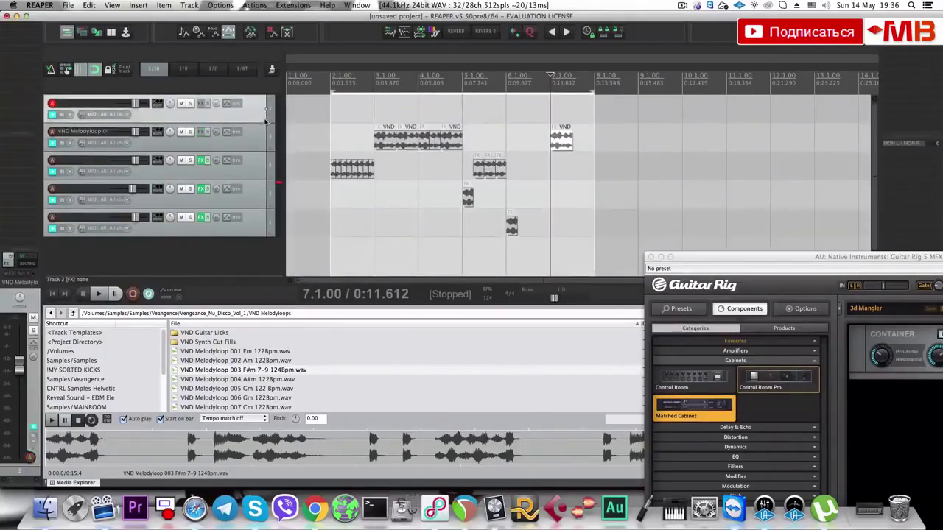
left_click(265, 110)
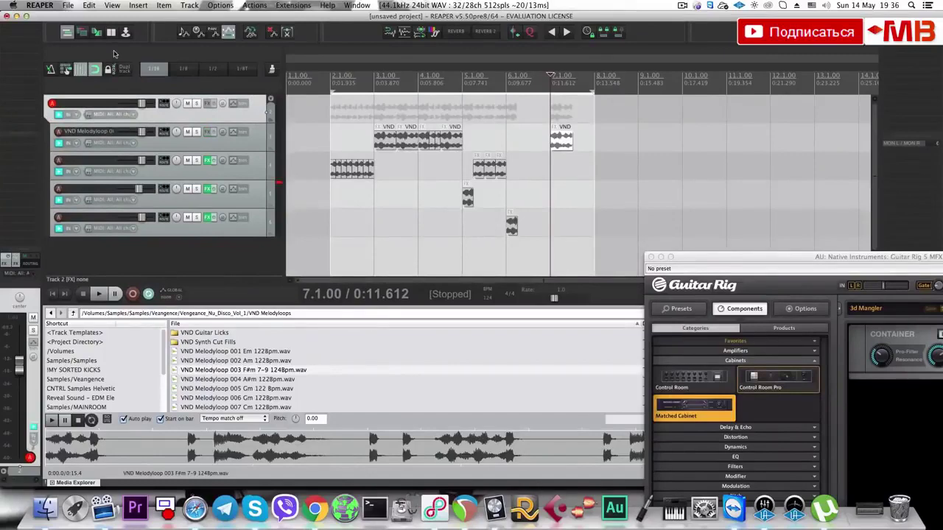
Add the VST iZotope Stutter Edit to the folder track and decline its Quick Start Guide.
type("Stutter")
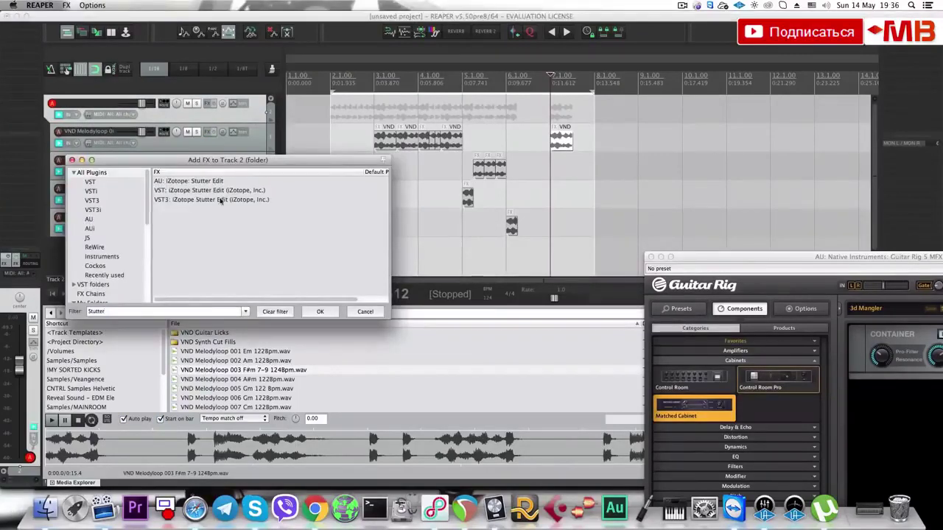
left_click(221, 191)
left_click(320, 311)
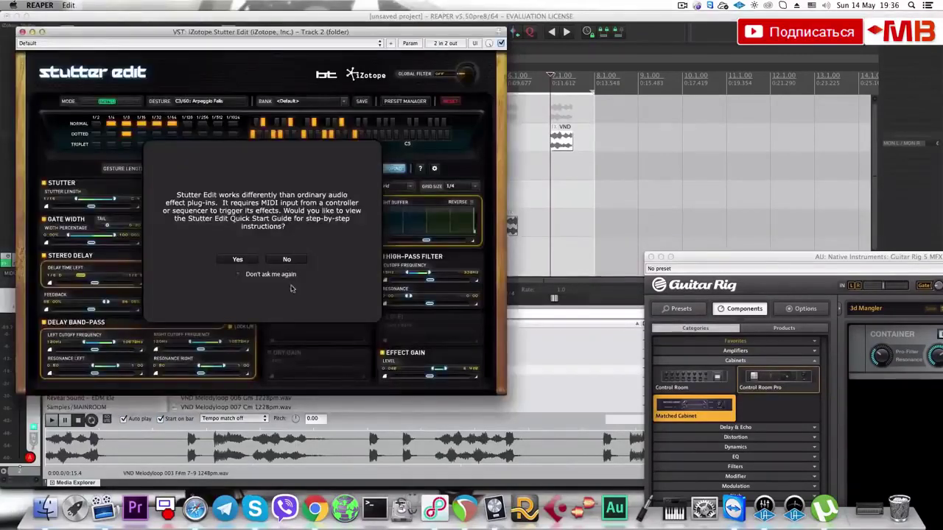
left_click(287, 260)
Audition the Stutter Edit banks Latch Jumper, Super Glitch Me [Devine] and Grain Splitter [Devine], load Quantik [BT] and close the plug-in.
left_click(289, 103)
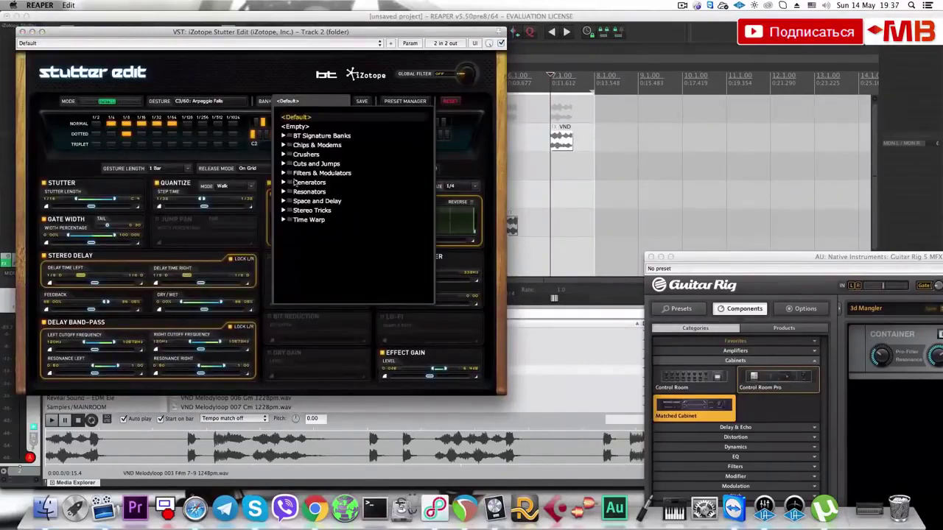
left_click(288, 163)
left_click(315, 191)
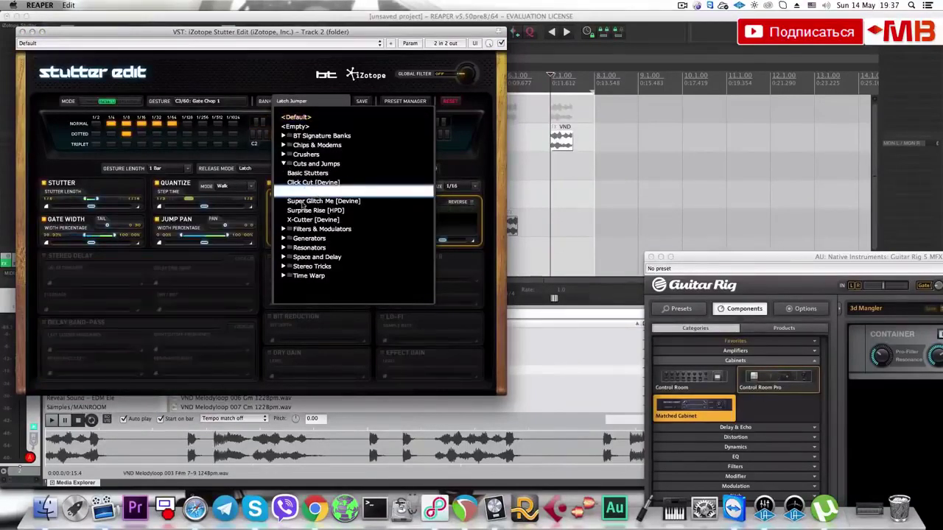
left_click(310, 201)
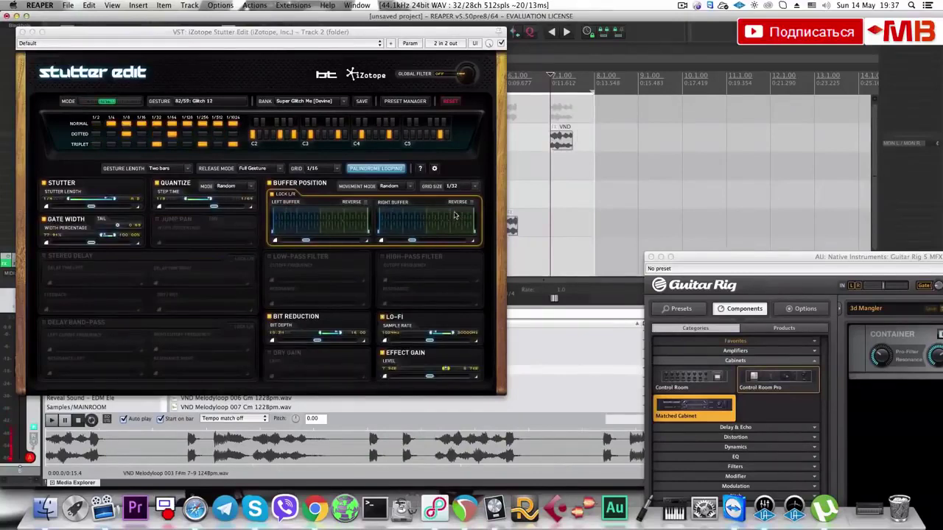
left_click(289, 101)
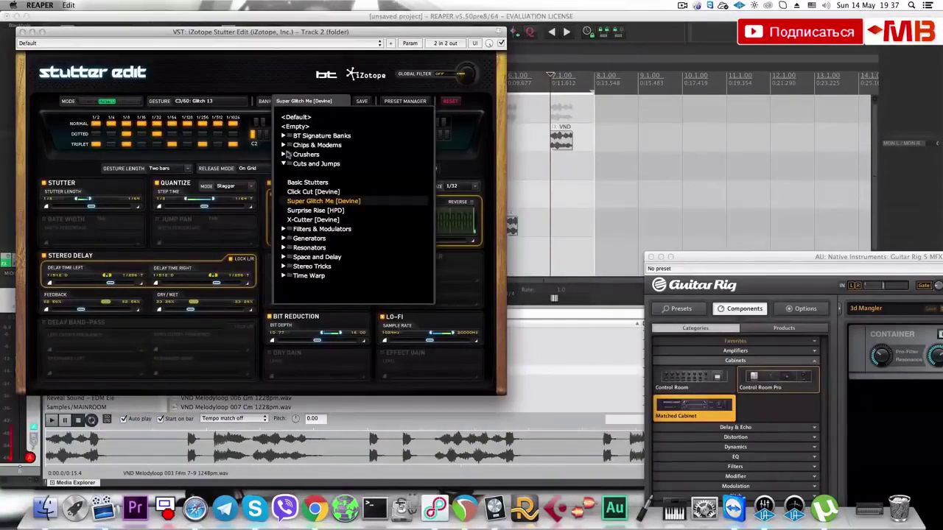
left_click(285, 145)
left_click(319, 173)
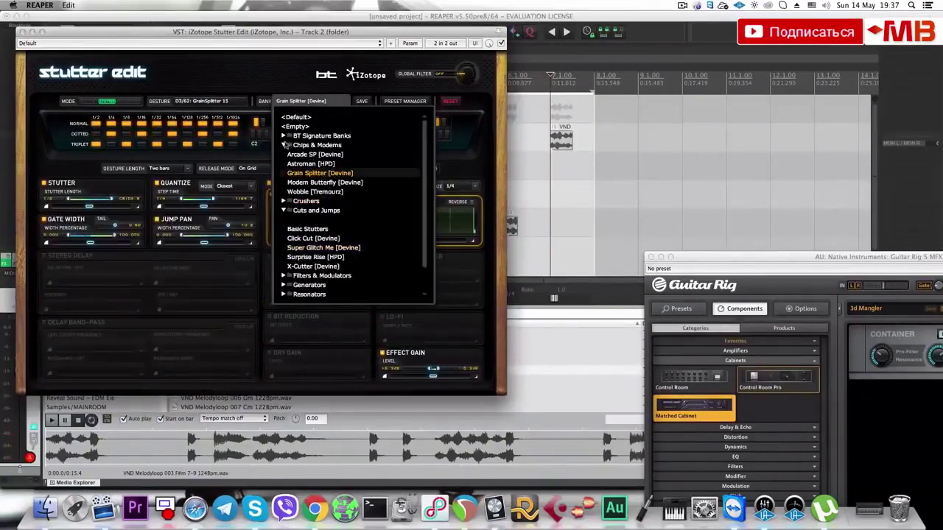
left_click(284, 136)
left_click(305, 164)
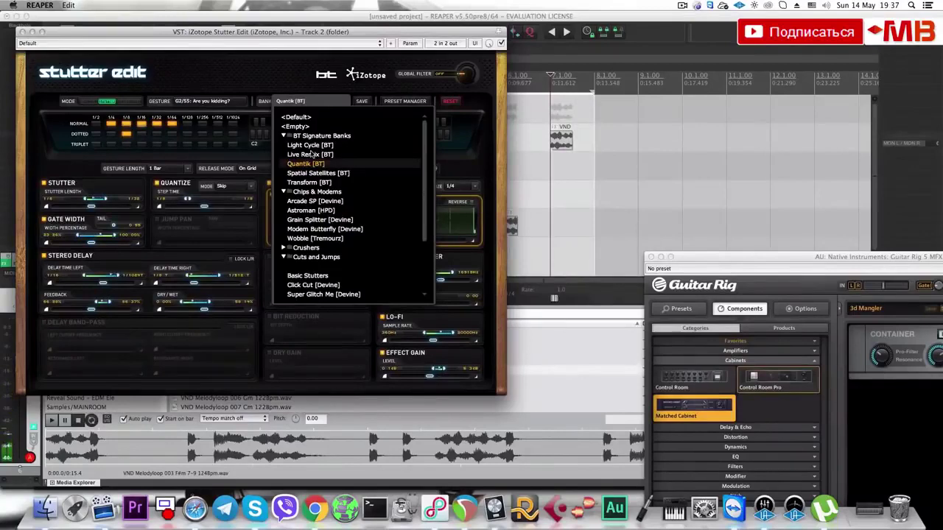
left_click(23, 32)
left_click(227, 262)
key("space")
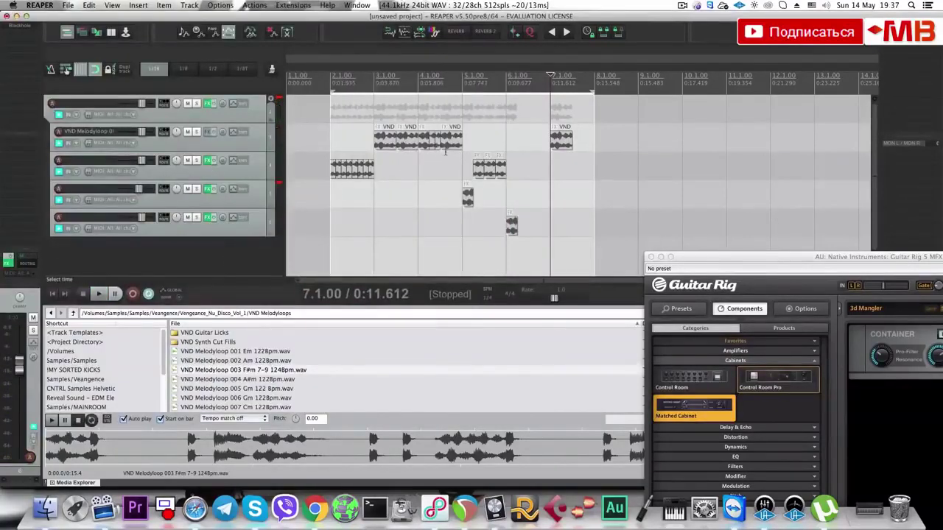
Delete all the tracks from the project.
left_click(261, 132)
key("super+a")
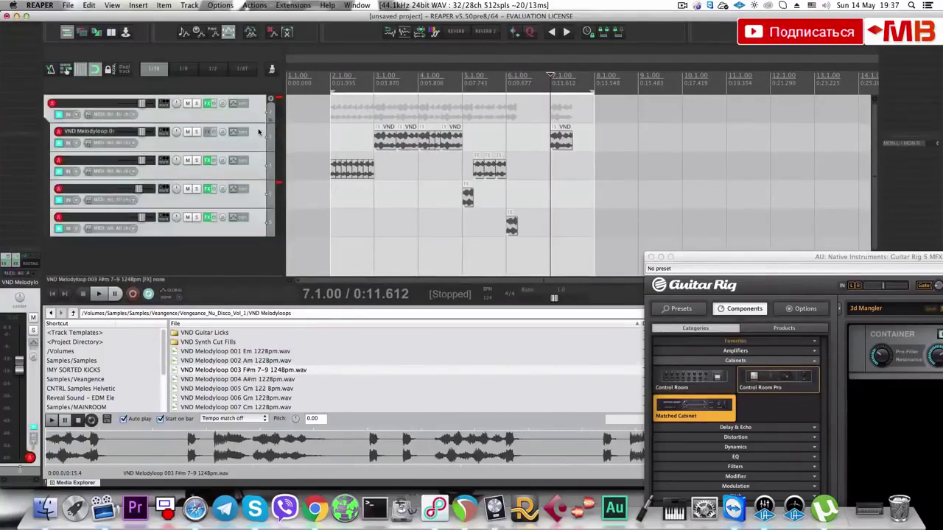
key("Delete")
key("Return")
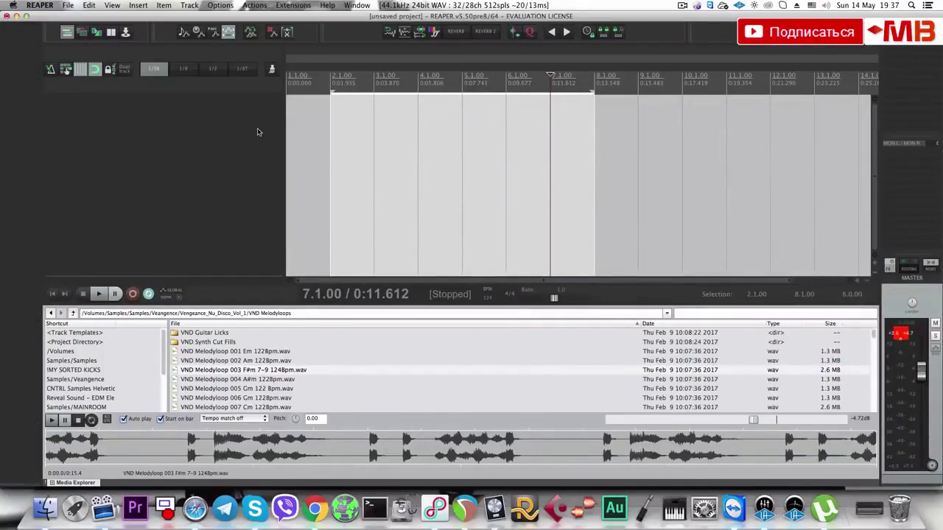
Add a new track loaded with the Lizzard electric piano instrument and place the cursor at 6.1.00.
double_click(177, 168)
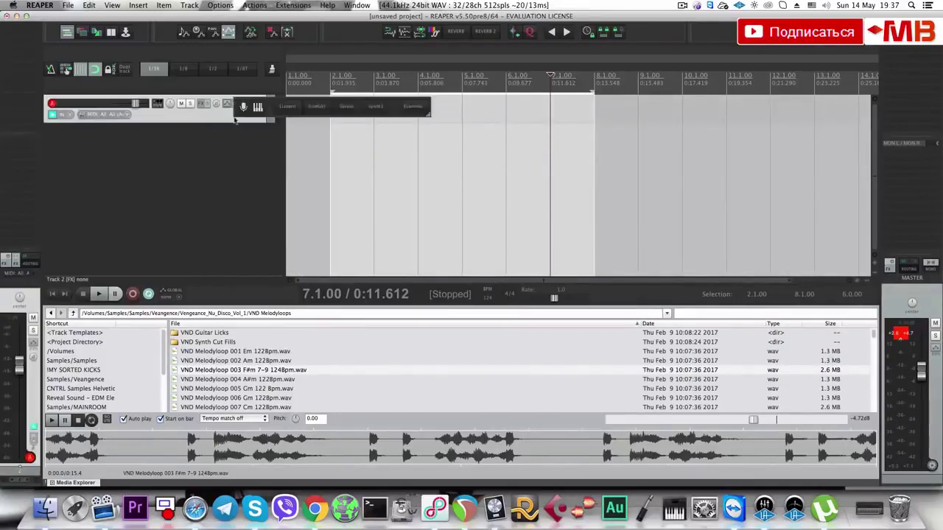
left_click(297, 108)
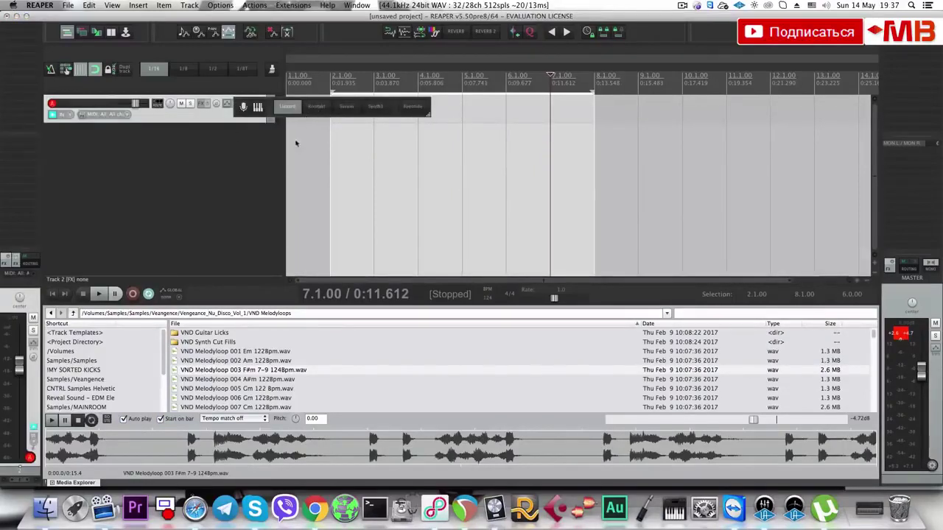
left_click(504, 121)
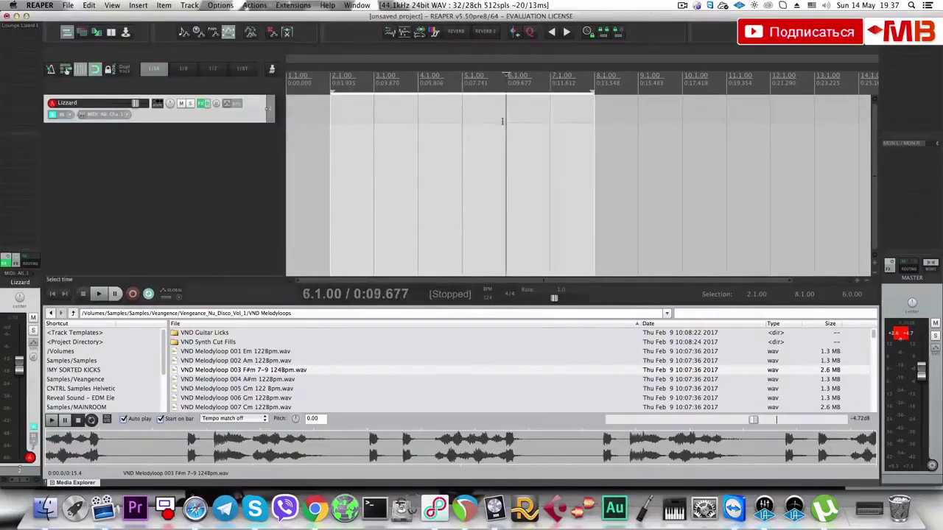
Clear the time selection and try out the Lizzard instrument while playback runs from 6.1.00.
key("Escape")
scroll(502, 121, "down", 2)
key("space")
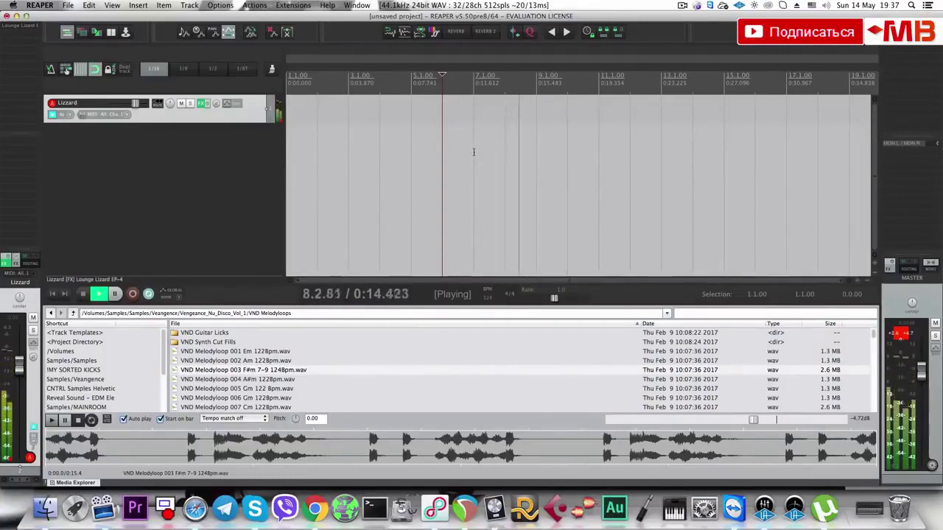
key("space")
Place a two-bar MIDI clip at 5.1.00 on the Lizzard track, play it and duplicate it to 7.1.00.
mouse_move(479, 120)
left_mouse_down()
mouse_move(440, 120)
mouse_move(474, 114)
left_mouse_up()
left_click(418, 114)
key("space")
left_click(453, 114)
key("super+d")
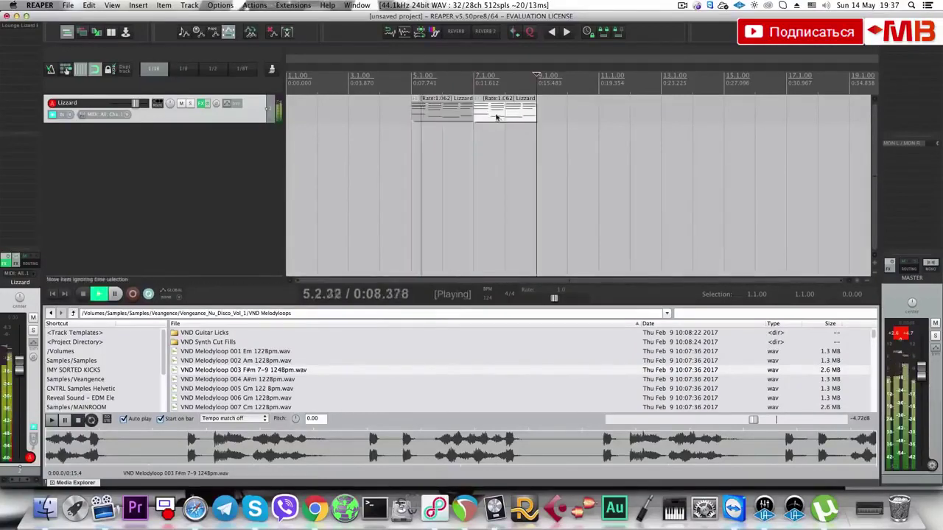
Add a second track and duplicate the Lizzard clip so the copies reach 13.1.00.
left_click(244, 158)
double_click(245, 158)
key("ctrl+d")
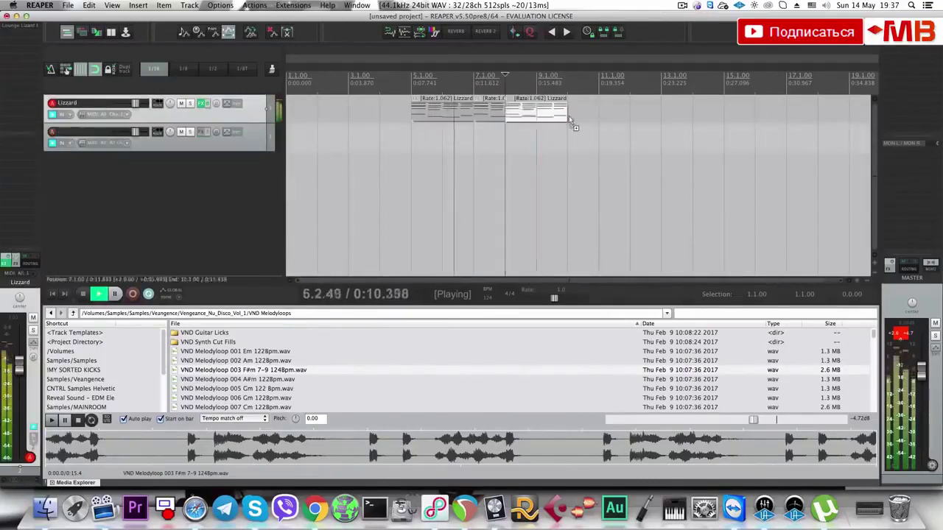
key("ctrl+d")
Copy the Lizzard clips from 9.1.00 to 13.1.00 onto the second track, stop playback and select that track.
left_click(577, 119, "super")
left_click_drag(585, 122, 566, 145, "super")
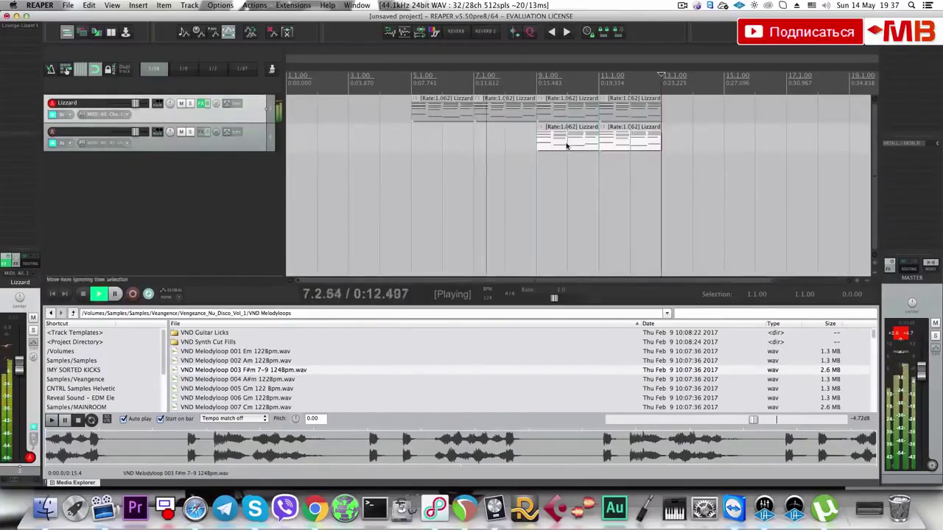
key("space")
left_click(255, 148)
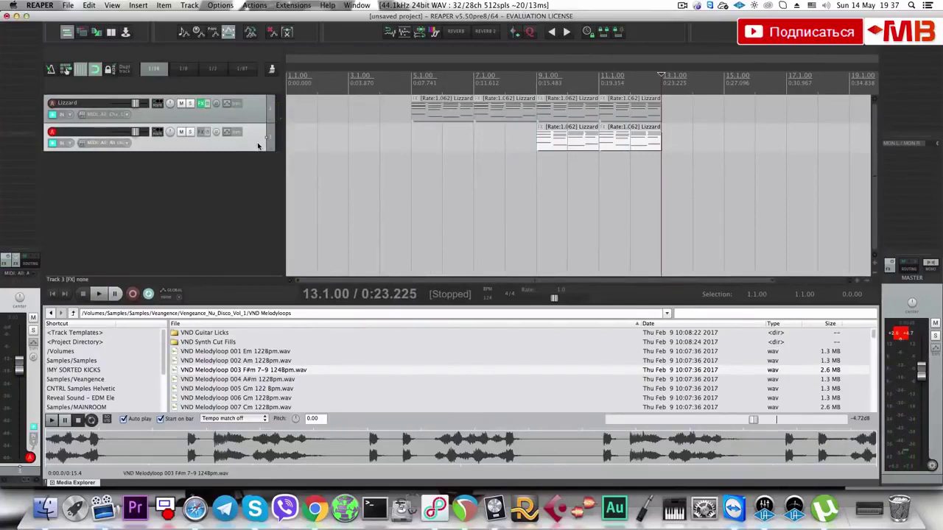
Load the Spire synth on the second track and initialise its preset.
key("f")
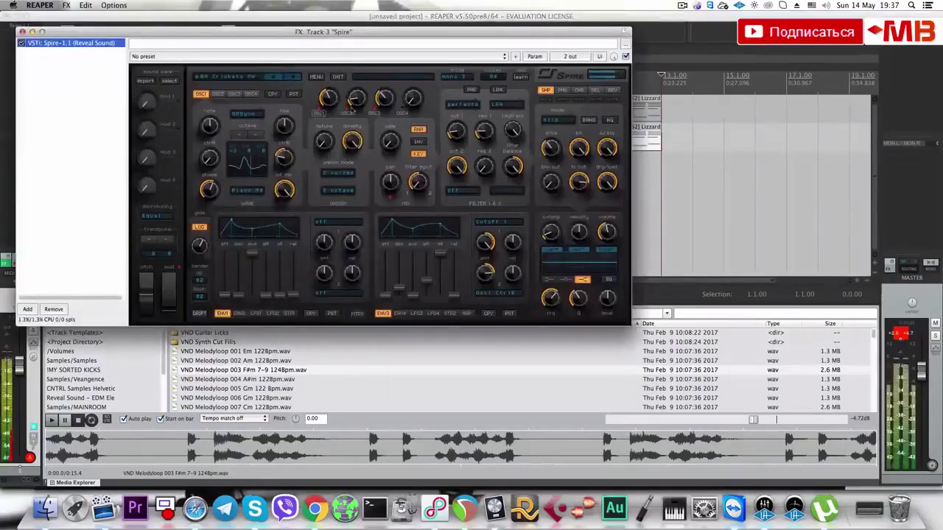
left_click(316, 77)
left_click(352, 190)
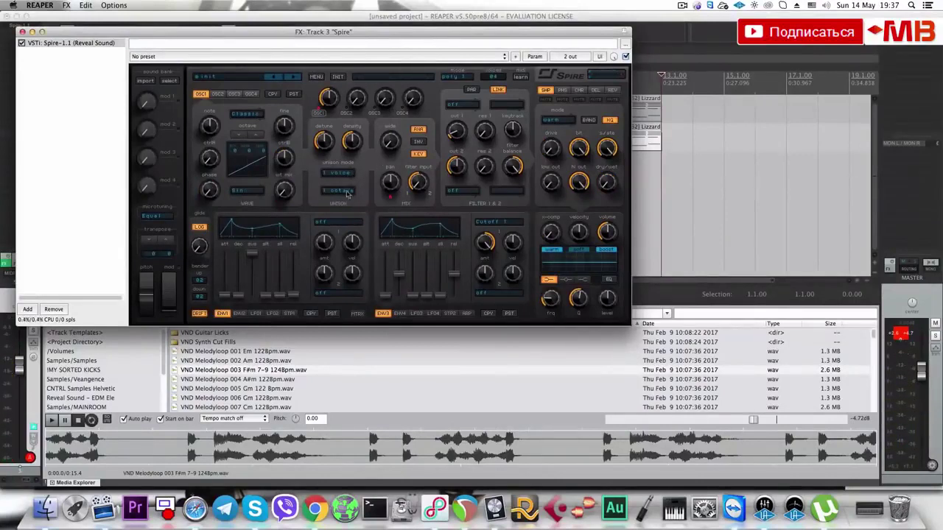
Raise Spire's unison voice count and its polyphony, and close the synth window.
left_click(339, 173)
left_click(347, 249)
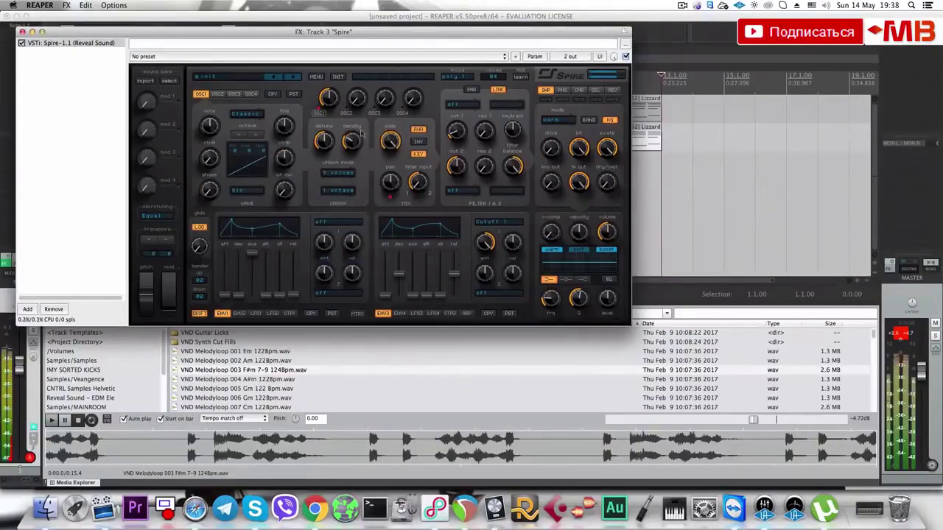
left_click(471, 81)
left_click(495, 100)
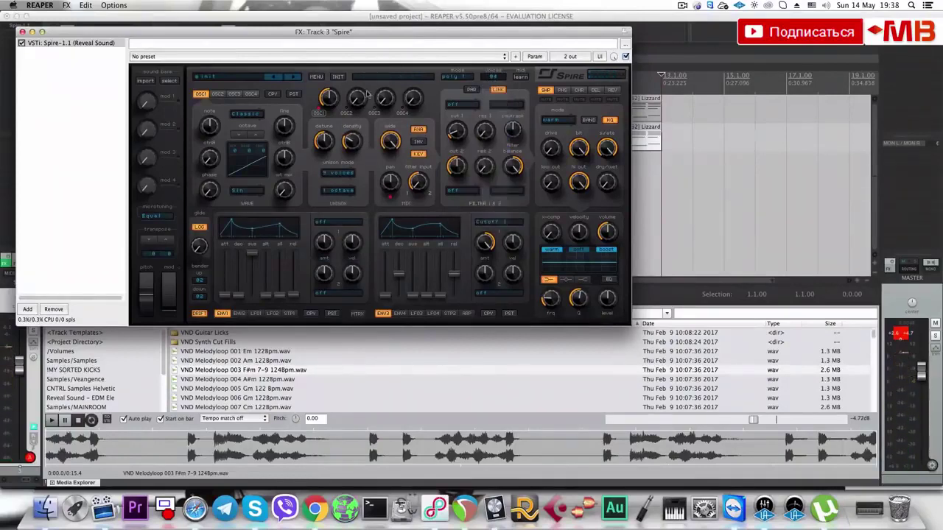
left_click(22, 32)
Add Waves Center Stereo to the Spire track, keeping its centre level well below the sides and raising the sides.
left_click(19, 35)
type("Cen")
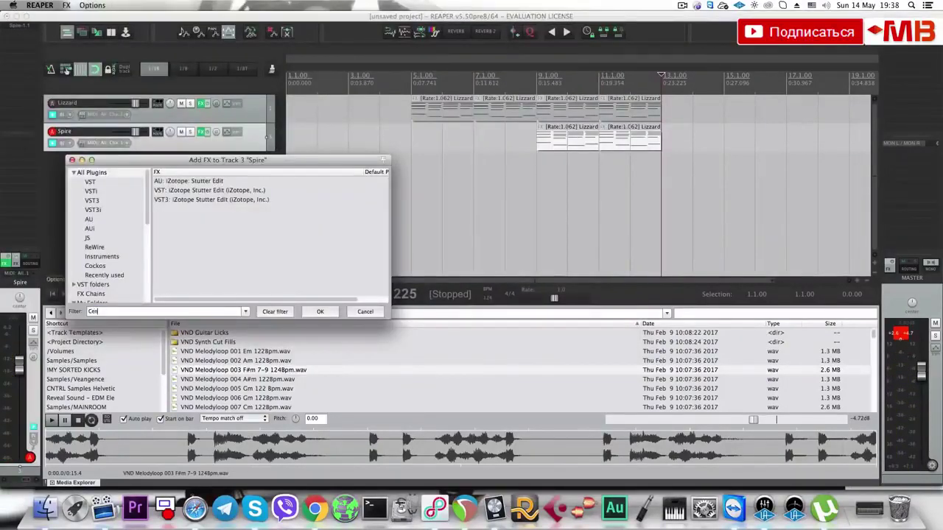
type("ter")
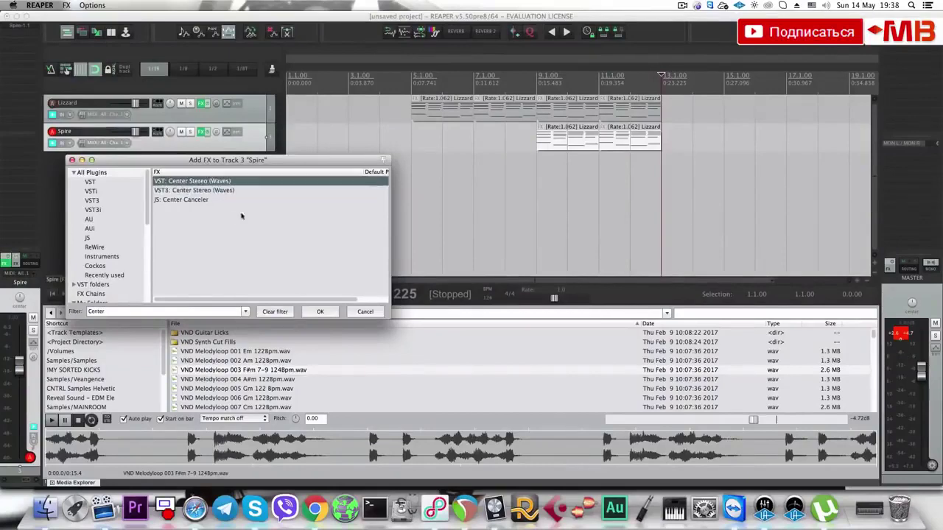
left_click(320, 312)
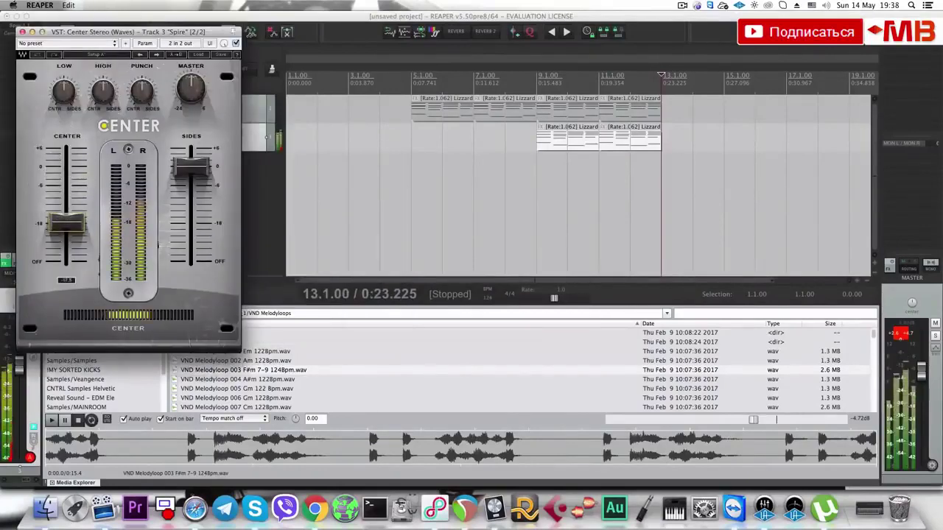
left_click_drag(66, 224, 66, 215)
left_click_drag(191, 167, 191, 158)
Audition both layers from 8.1.00, close the Center plug-in, stop playback and select the Lizzard track.
left_click(523, 169)
key("space")
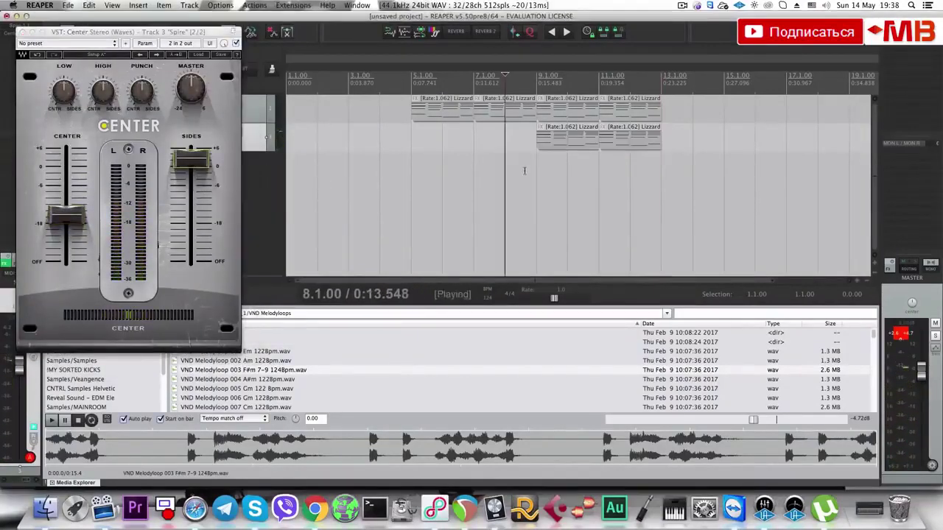
left_click(22, 32)
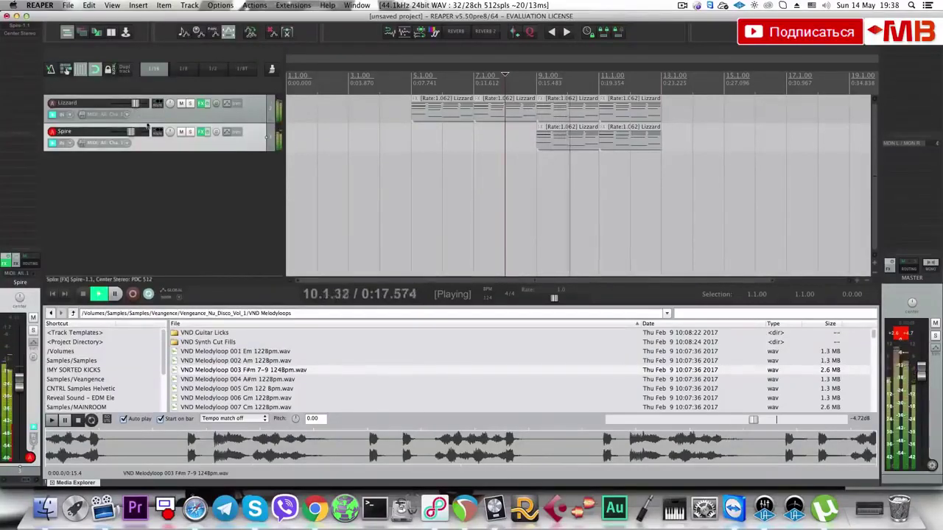
left_click(218, 115)
key("space")
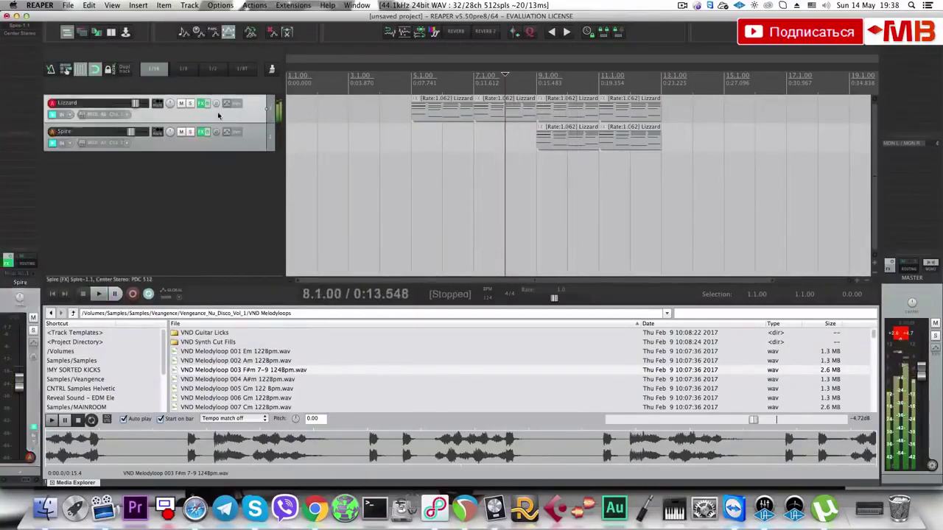
Add Waves S1 Imager Stereo to the Lizzard track and set its width to 0.52.
left_click(15, 49)
type("S1")
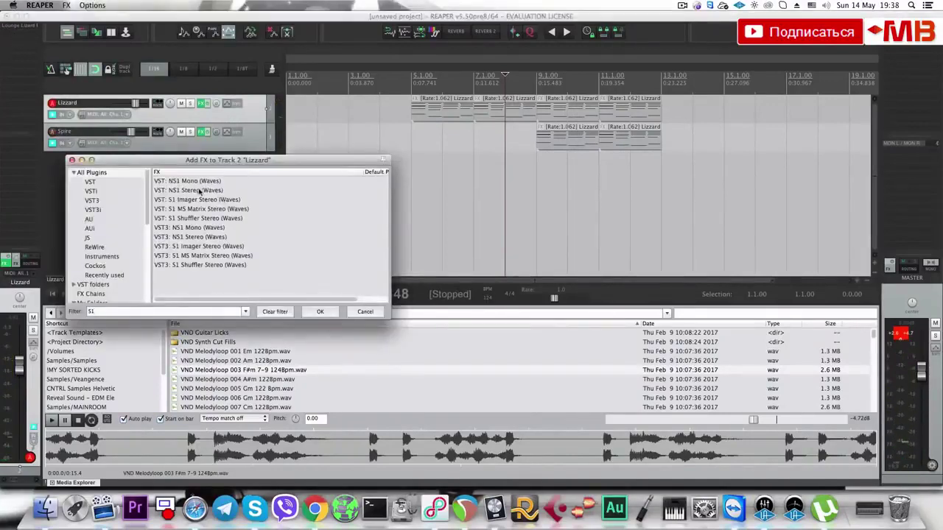
left_click(199, 191)
left_click(192, 201)
left_click(319, 312)
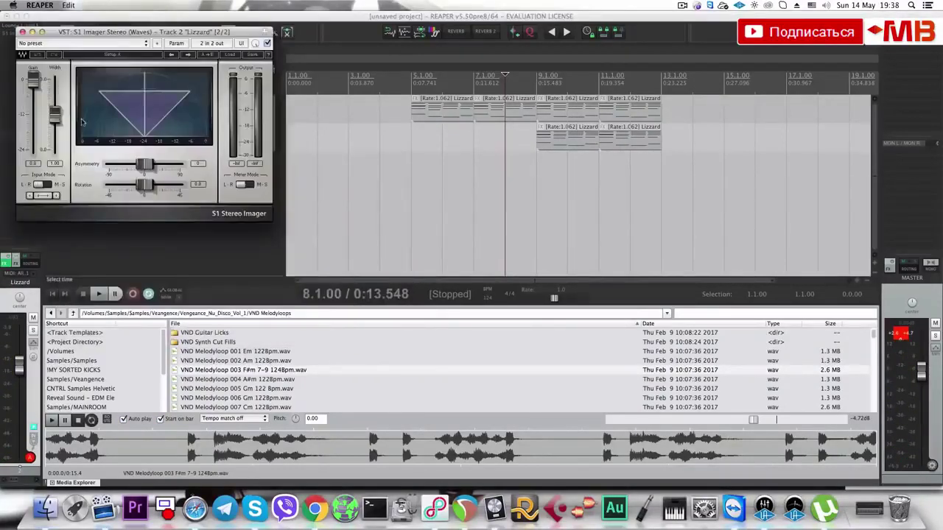
left_click_drag(55, 114, 56, 127)
left_click(529, 146)
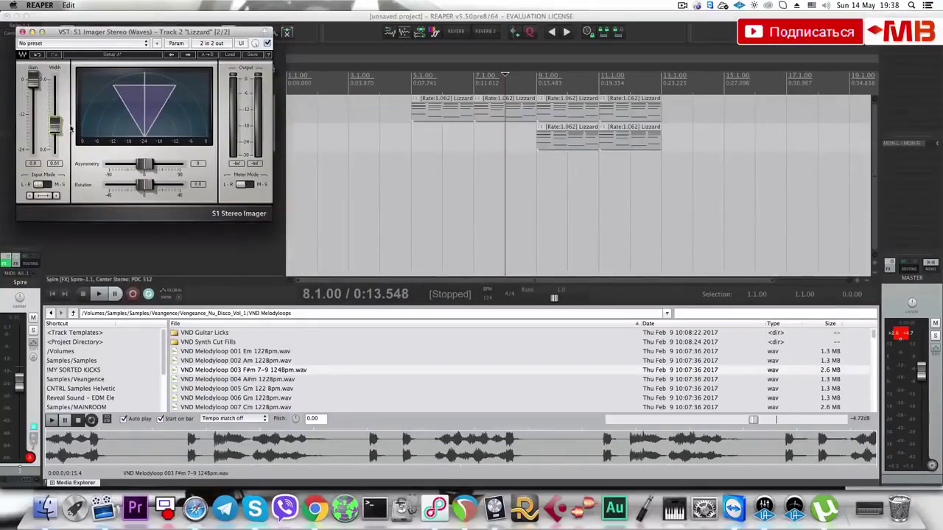
left_click_drag(54, 127, 54, 131)
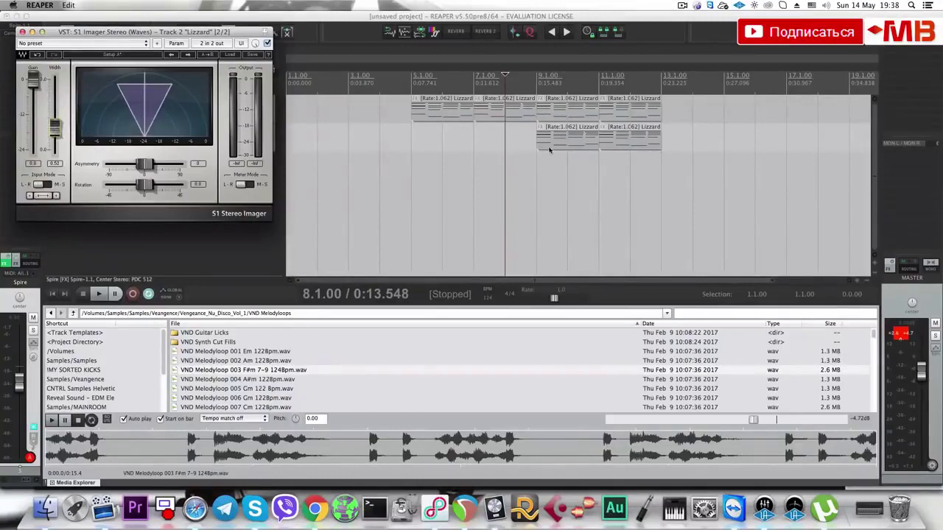
Select both tracks' clips from 9.1.00 to 13.1.00 and narrow the S1 Imager width to 0.23 while playing from 8.1.00.
left_click(525, 146)
scroll(525, 146, "up", 2)
left_click(580, 143)
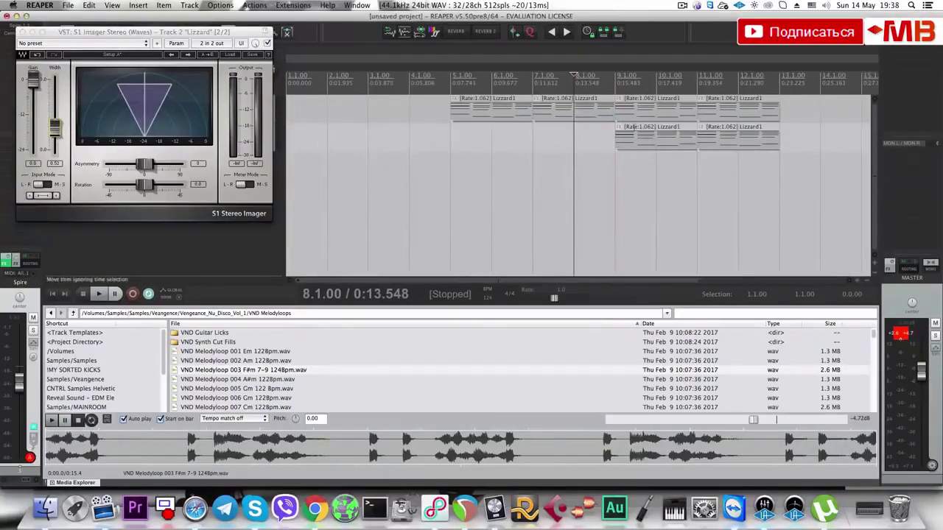
left_click_drag(631, 146, 766, 115)
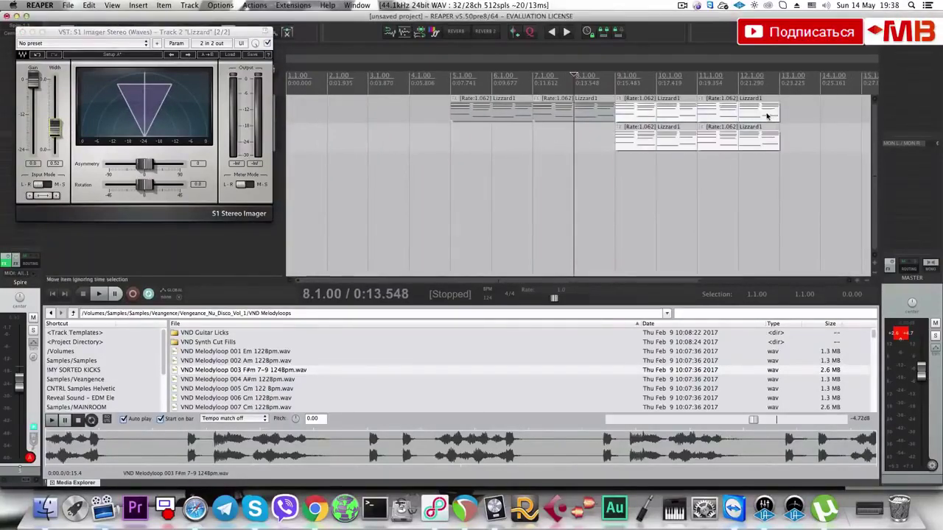
key("space")
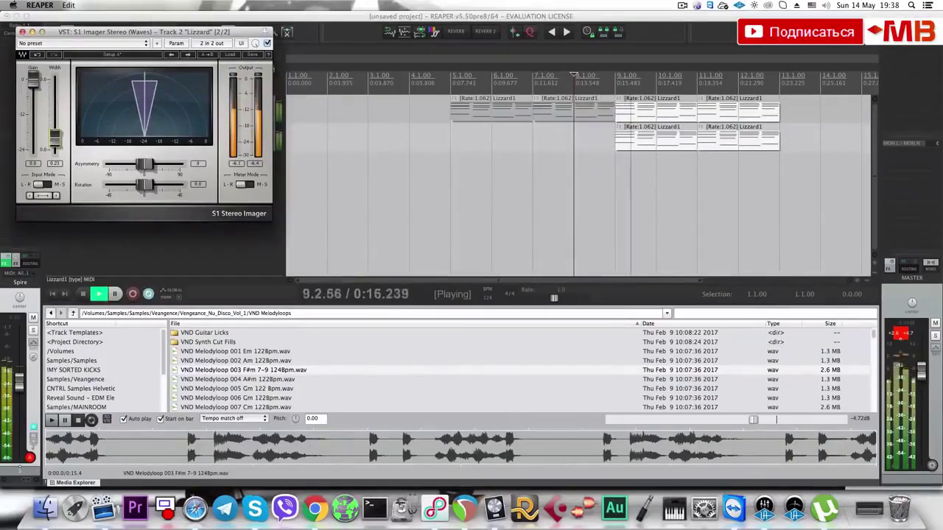
left_click(22, 32)
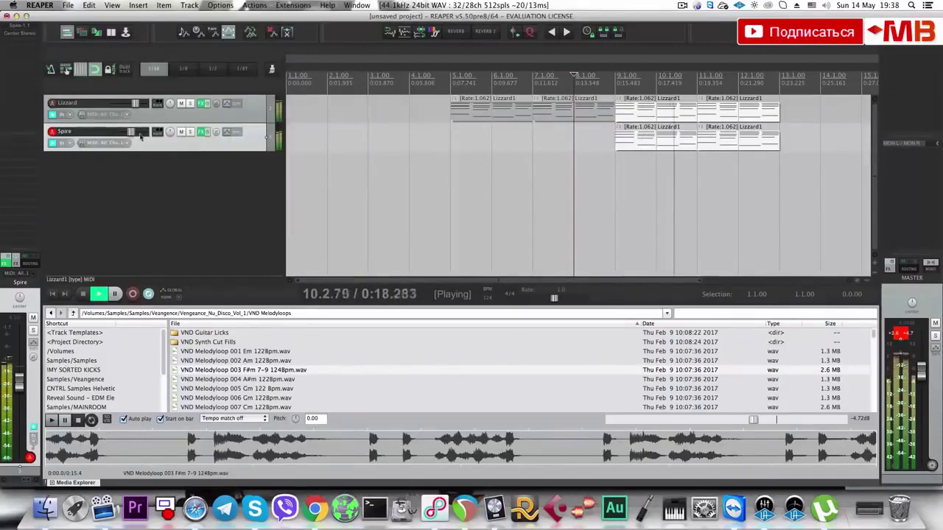
key("space")
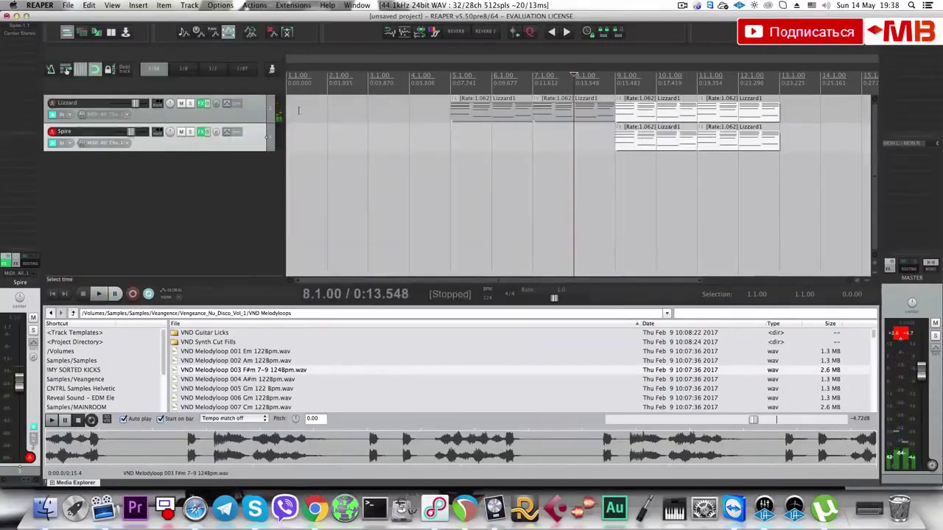
Delete the Lizzard and Spire tracks together with their clips.
left_click(270, 109)
left_click(268, 138, "shift")
key("Delete")
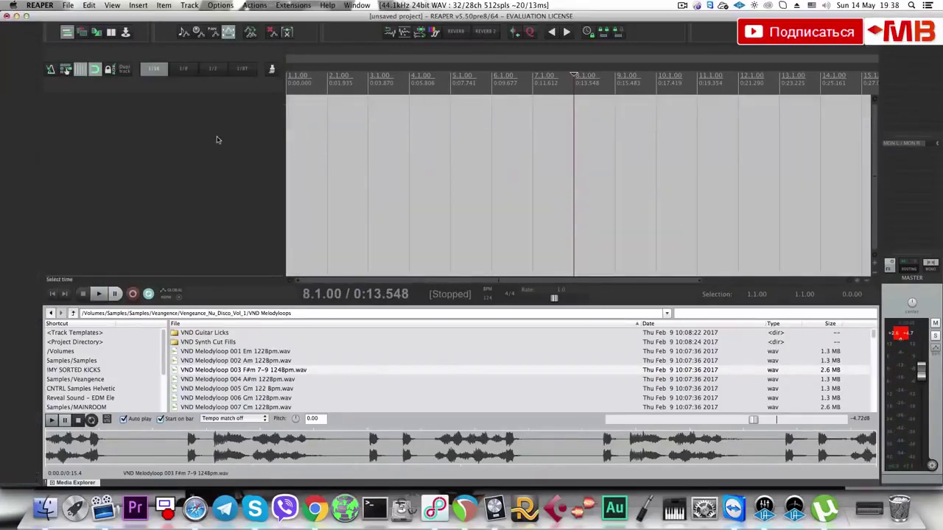
Add an empty MIDI track, with the Media Explorer closed and the edit cursor at 1.1.00.
key("t")
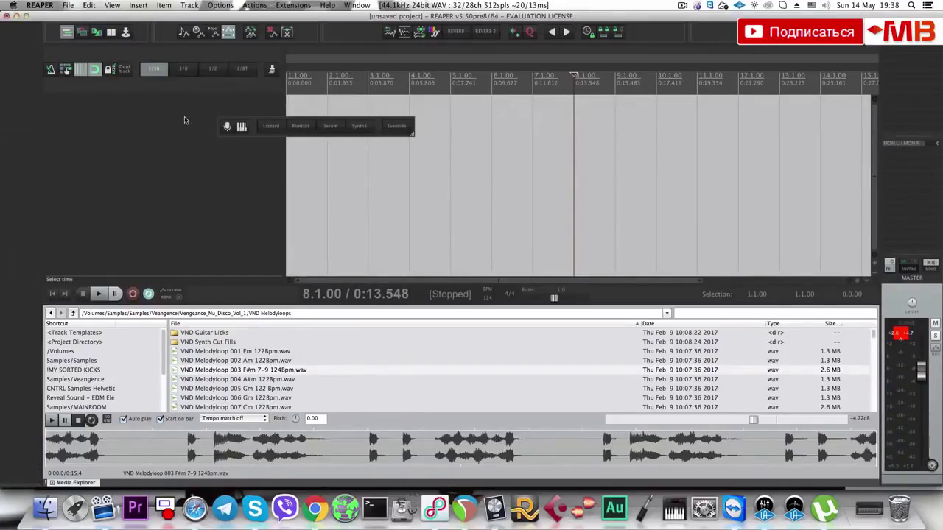
double_click(185, 120)
key("t")
key("super+alt+x")
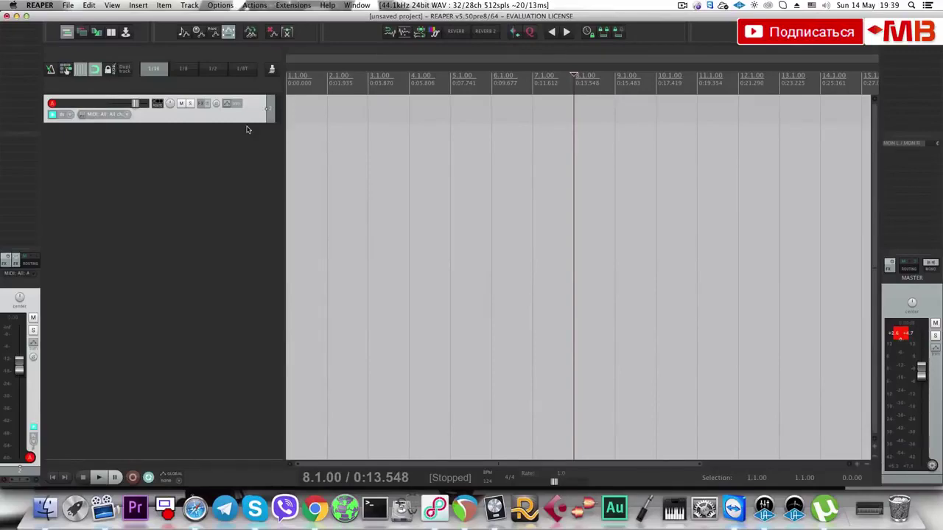
left_click(294, 137)
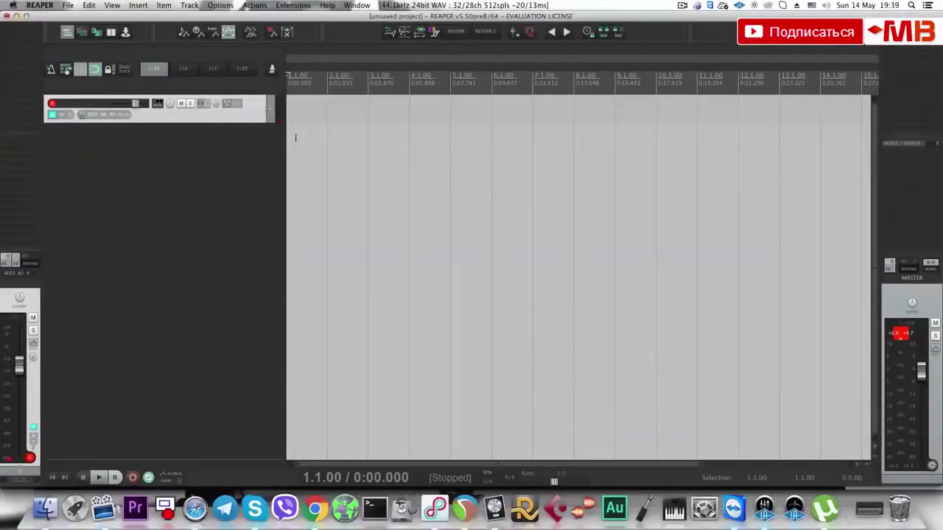
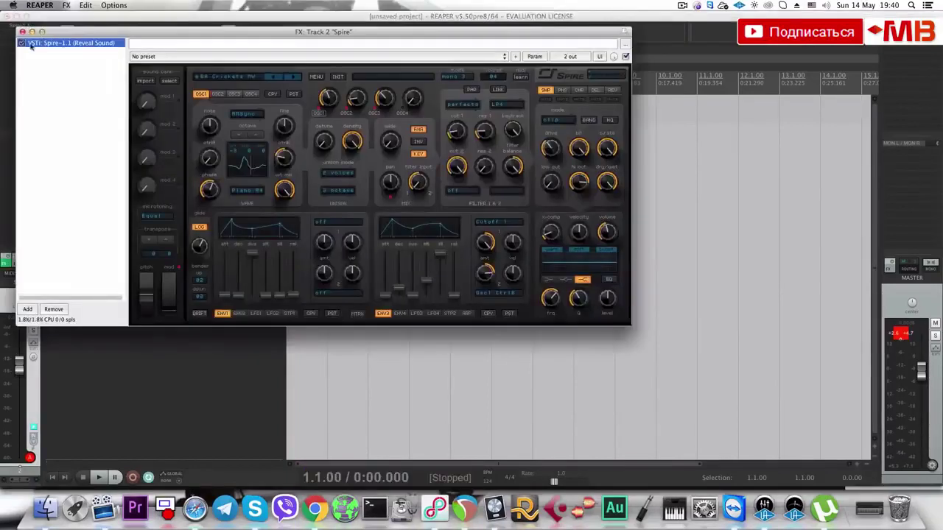
Try Spire and Nexus on the new track, and settle on Massive as its instrument.
left_click(23, 32)
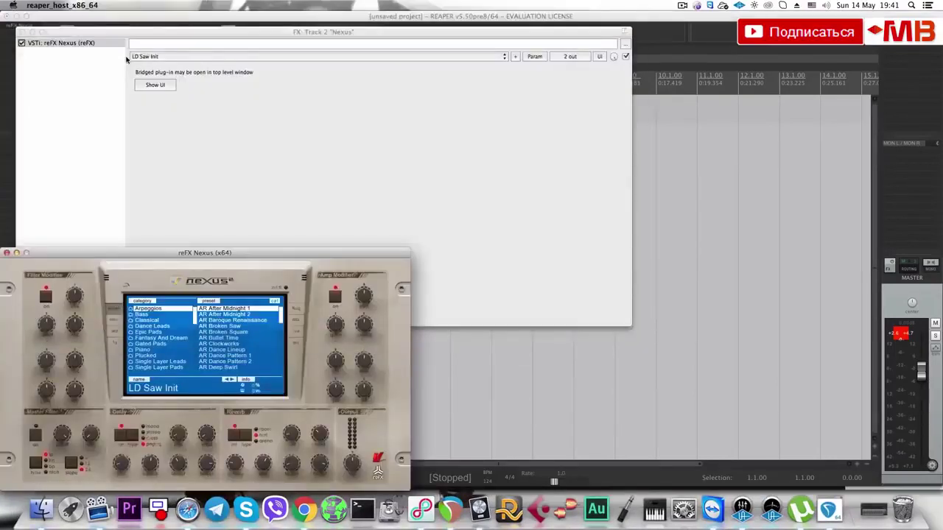
left_click(7, 253)
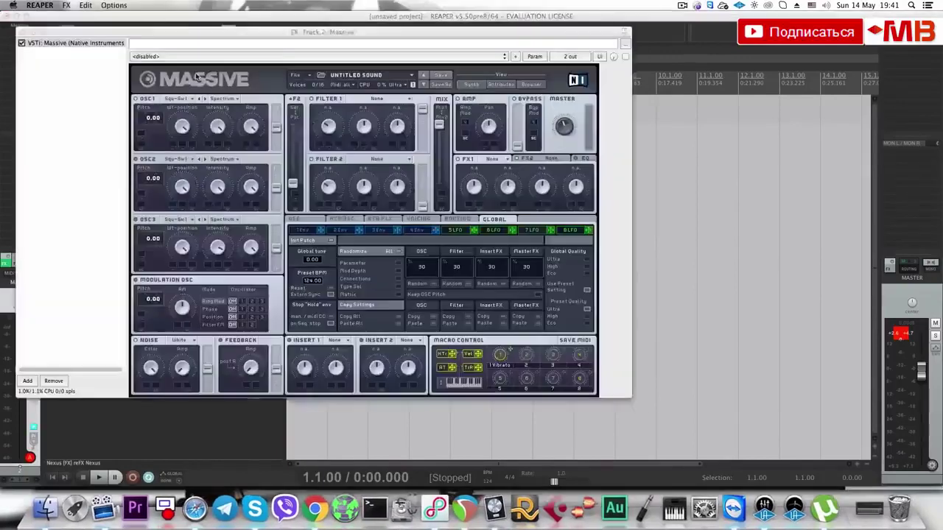
key("Escape")
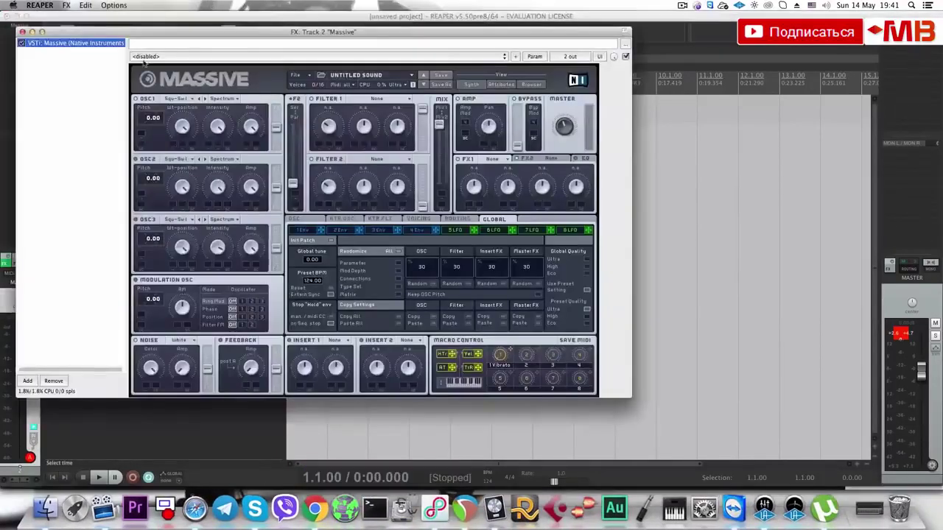
left_click(23, 32)
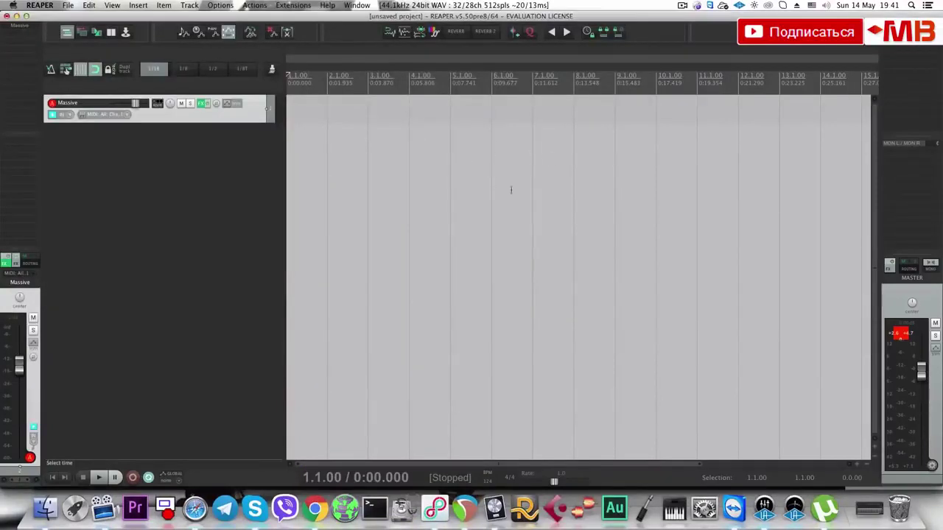
Add FabFilter Pro-Q 2 after Massive, view its interface in the FX chain and close the chain.
left_click(20, 25)
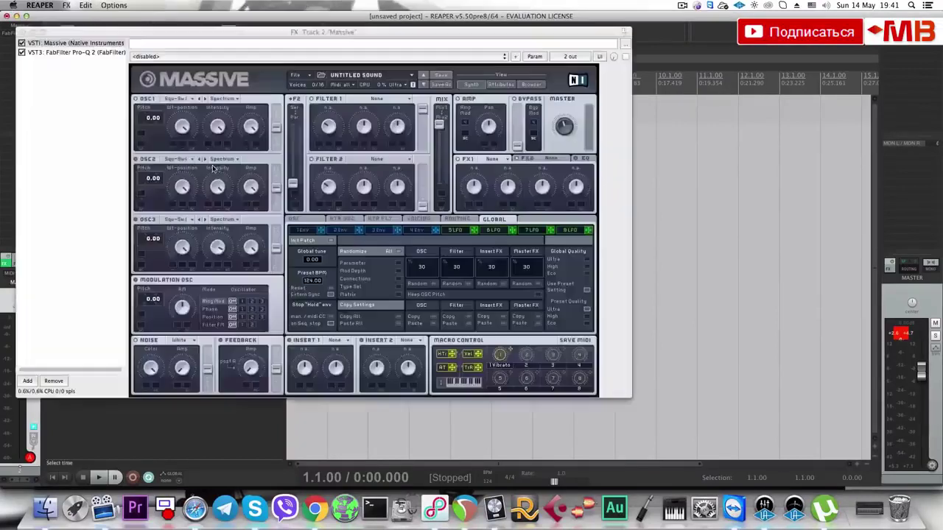
left_click(74, 52)
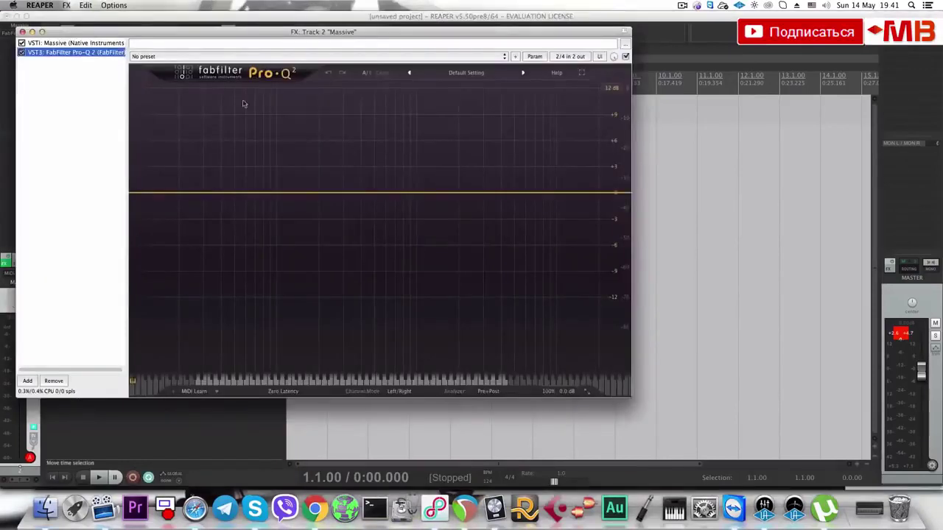
key("Escape")
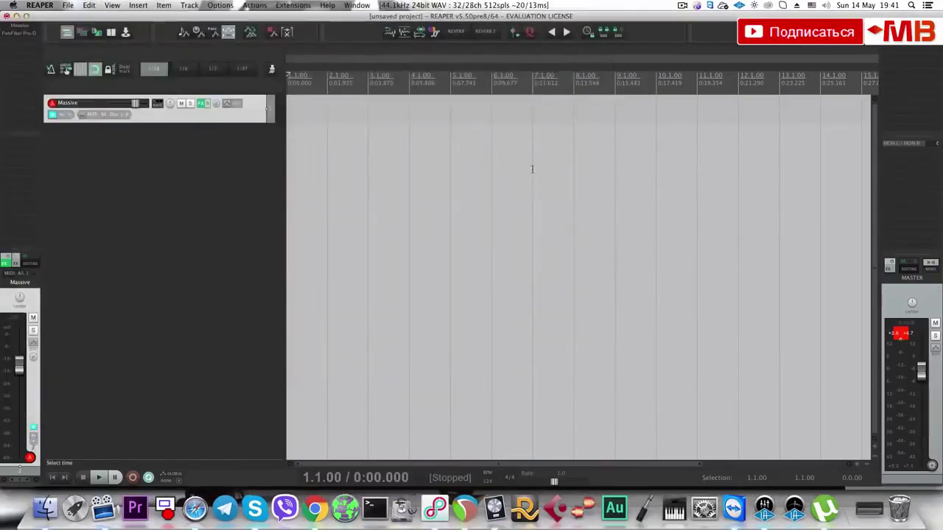
Open and close the Massive track's FX chain several times to show quick access to it.
key("f")
key("Escape")
key("f")
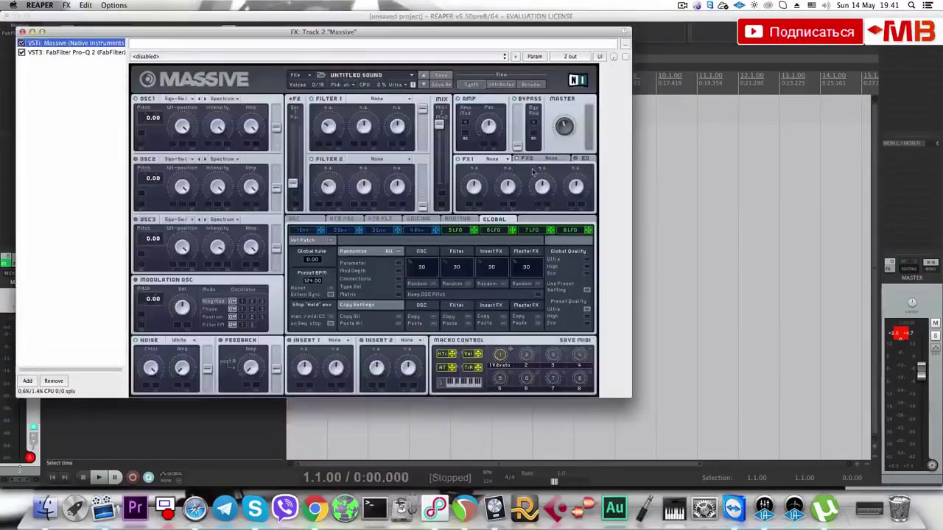
key("Escape")
key("f")
key("Escape")
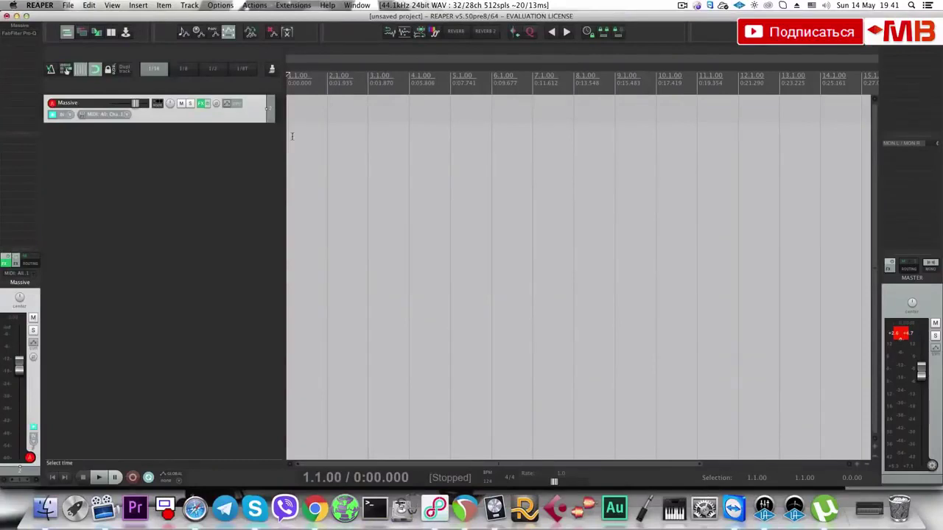
Add VolumeShaper4 after Pro-Q 2 on the Massive track and close its window.
left_click(21, 42)
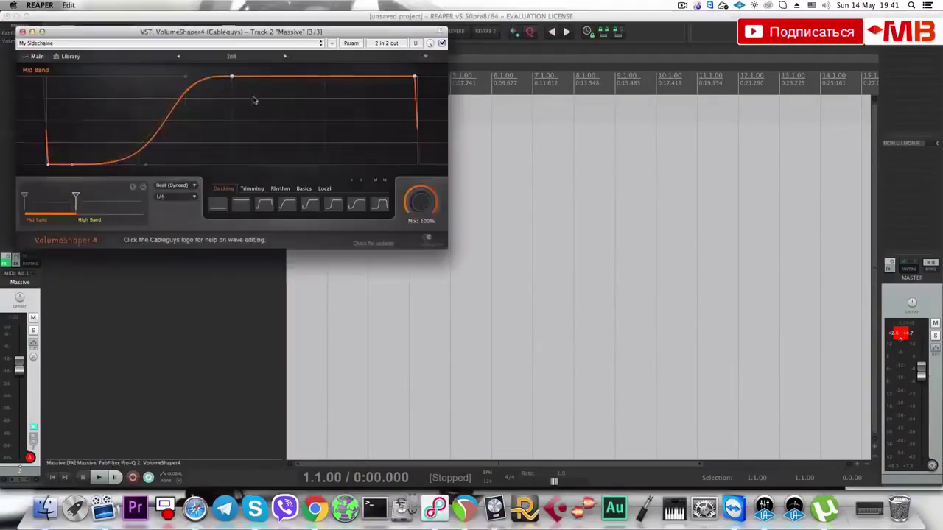
key("Escape")
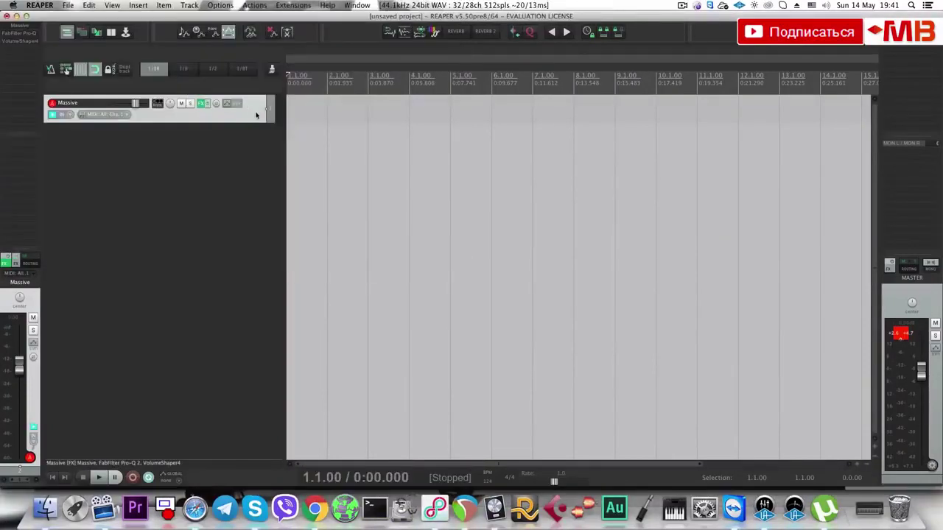
Draw a one-bar MIDI item at bar 3 on the Massive track and duplicate it into a row, then duplicate the row.
left_click_drag(375, 116, 408, 116)
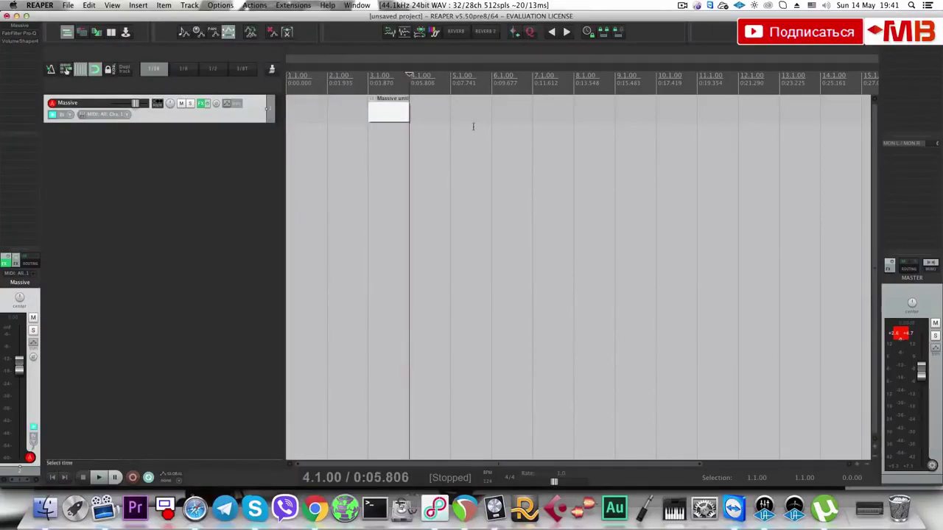
key("super+d")
key("super+d")
key("super+d")
key("super+d")
key("super+a")
key("super+d")
left_click_drag(370, 148, 398, 110)
scroll(546, 178, "down", 3)
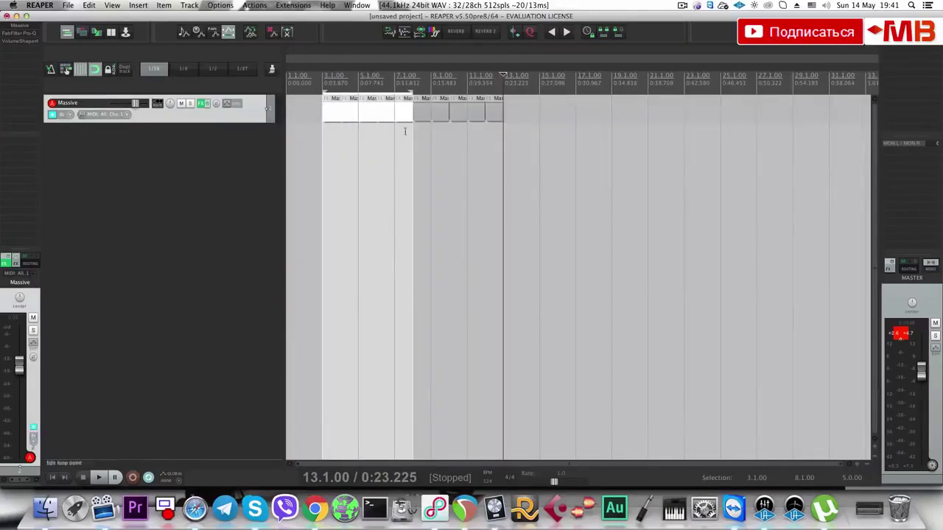
Duplicate the five-bar block of MIDI items three more times and delete all the items.
key("super+d")
key("super+d")
key("super+d")
scroll(471, 141, "down", 3)
key("super+a")
key("Delete")
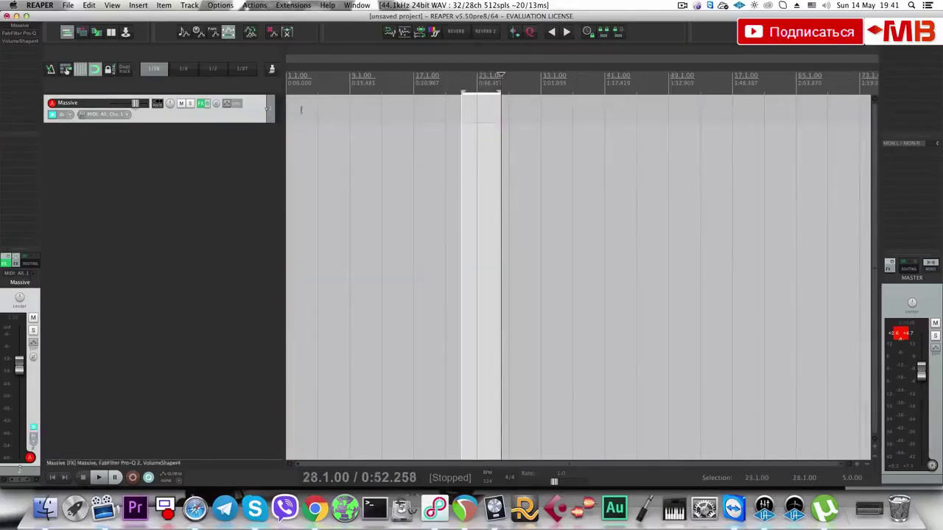
Draw a four-bar MIDI item from bar 9 to bar 13 on the Massive track and delete it.
left_click_drag(350, 107, 382, 111)
left_click(374, 110)
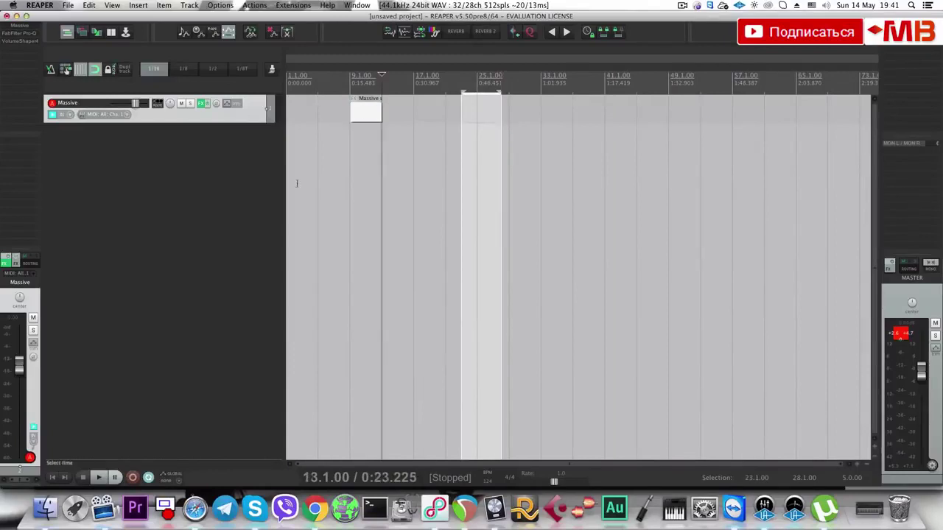
key("Delete")
Insert VND Melodyloop 004 A#m 1228pm.wav from the media browser on a new track at bar 1 and enlarge that track.
key("super+alt+x")
left_click(263, 379)
left_click_drag(263, 379, 292, 194)
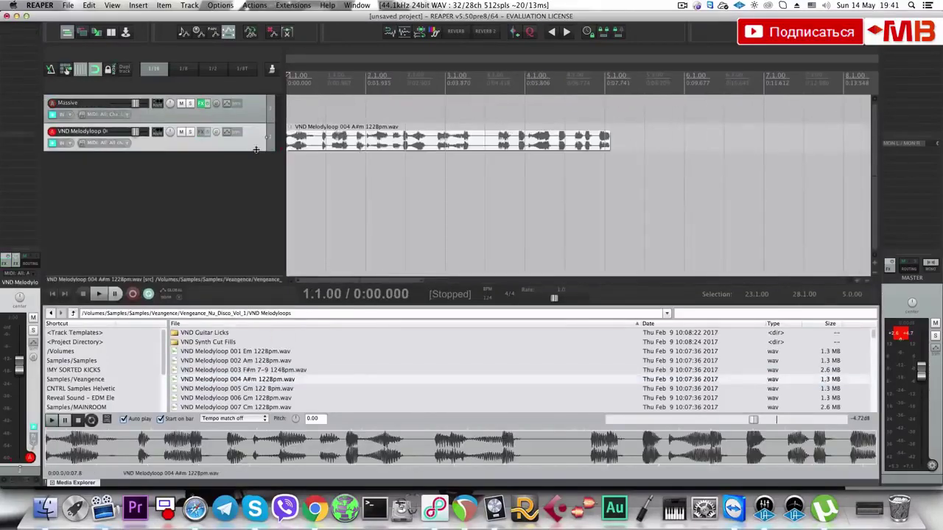
left_click_drag(255, 150, 255, 196)
left_click(326, 158)
Add stretch markers around the short hit before 1.3.00 in the melody loop and shift them to change its timing.
scroll(325, 158, "up", 6)
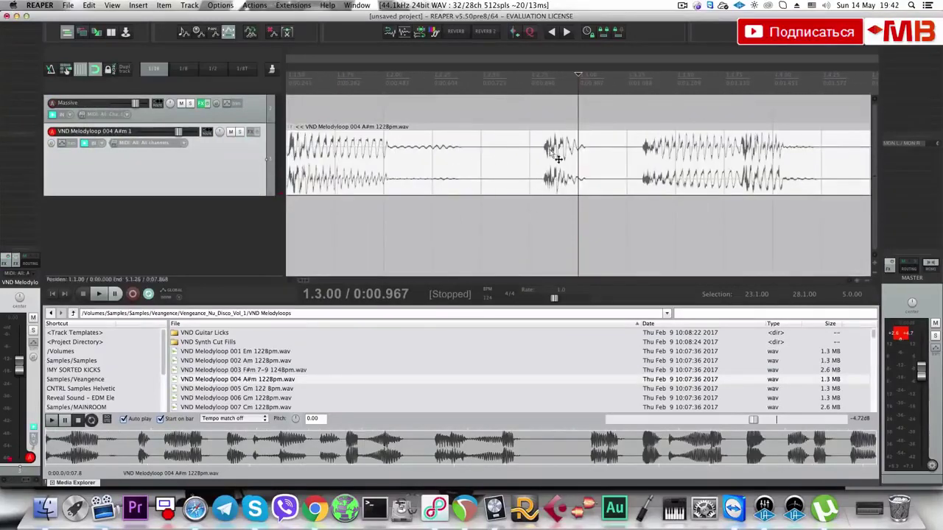
key("shift+w")
key("shift+w")
left_click_drag(546, 162, 501, 163)
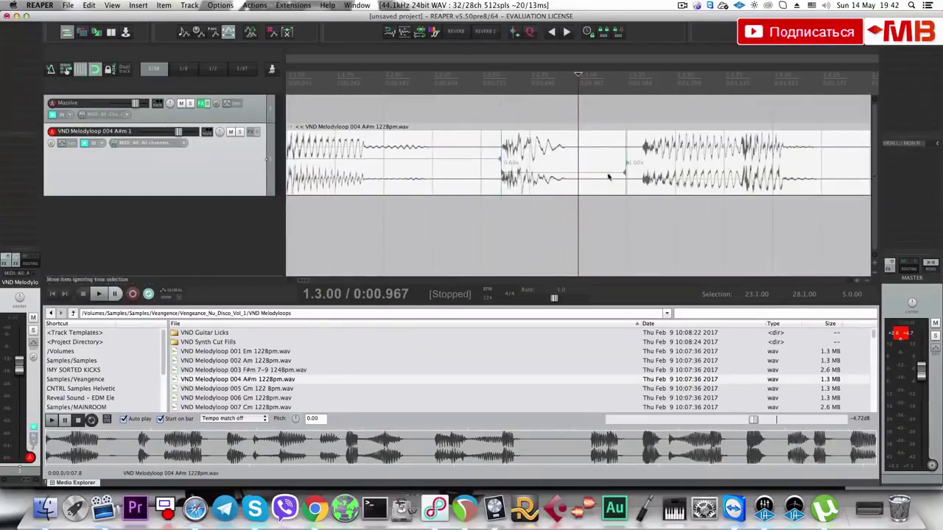
mouse_move(625, 172)
left_mouse_down()
mouse_move(606, 171)
mouse_move(675, 169)
left_mouse_up()
scroll(663, 173, "down", 6)
Split the melody loop at 3.1.00, 3.3.00 and 4.1.00, and add a fade-in to the piece starting at 3.1.00.
left_click(479, 164)
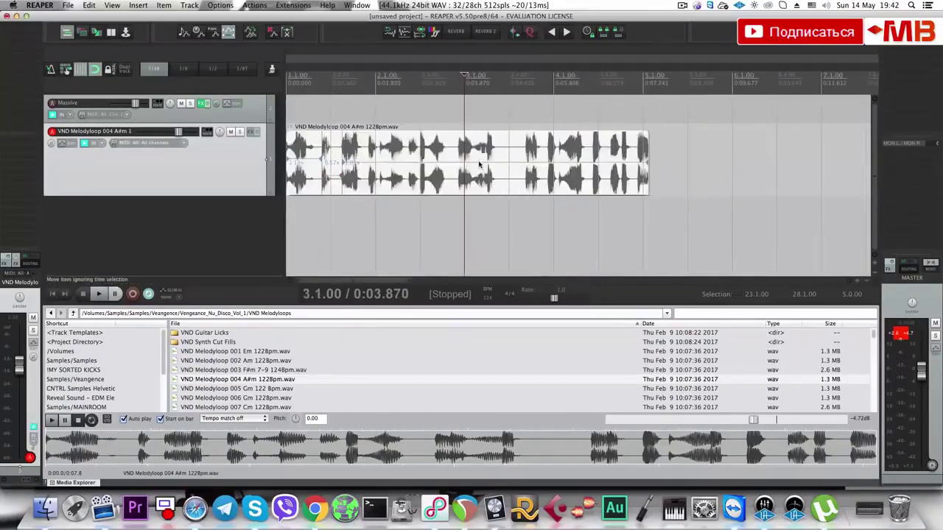
left_click_drag(473, 164, 494, 139)
key("s")
left_click(507, 162)
key("s")
left_click(478, 158)
left_click(553, 153)
key("s")
left_click(537, 157)
Split the loop further at 4.1.50 and 4.2.00, and select the short piece between these cuts.
scroll(568, 172, "up", 5)
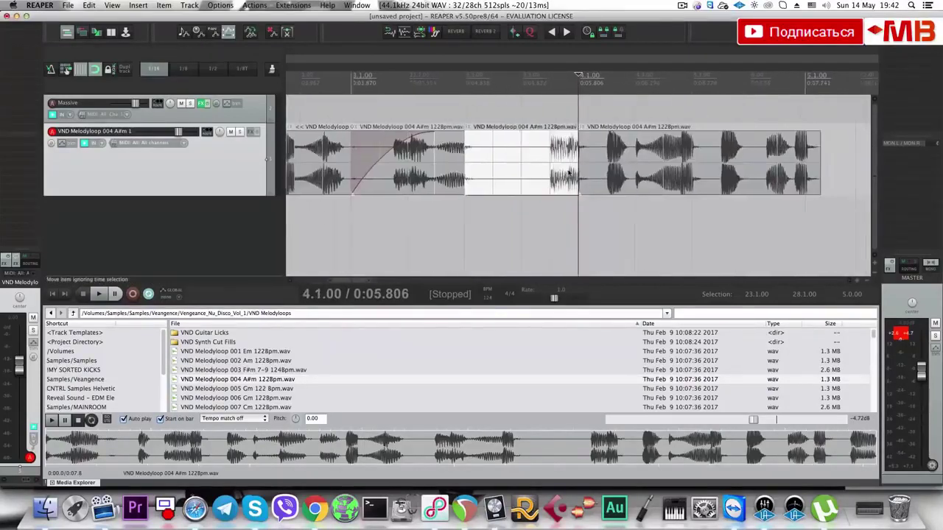
scroll(568, 172, "up", 5)
left_click(477, 168)
scroll(490, 167, "up", 4)
scroll(508, 170, "down", 5)
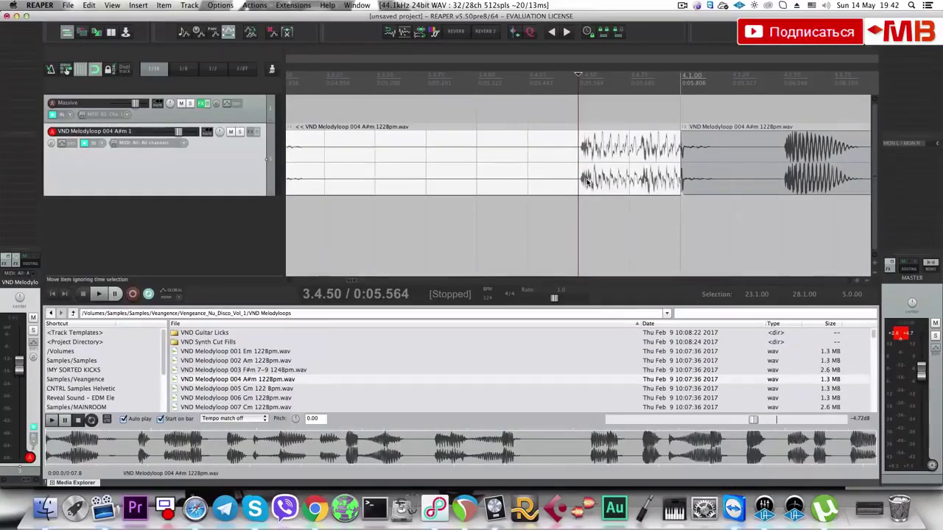
left_click_drag(588, 179, 587, 179)
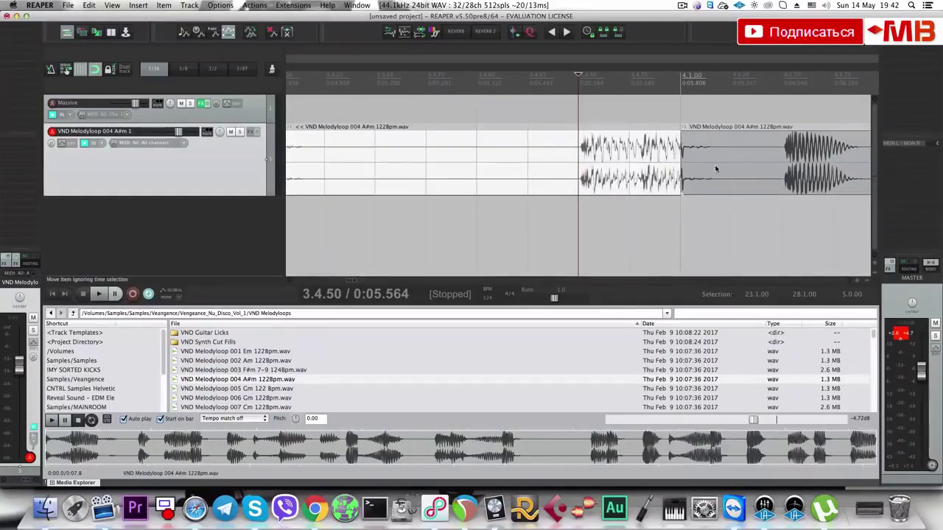
left_click(773, 170)
key("s")
scroll(767, 164, "right", 3)
left_click(759, 158)
key("s")
left_click(703, 153)
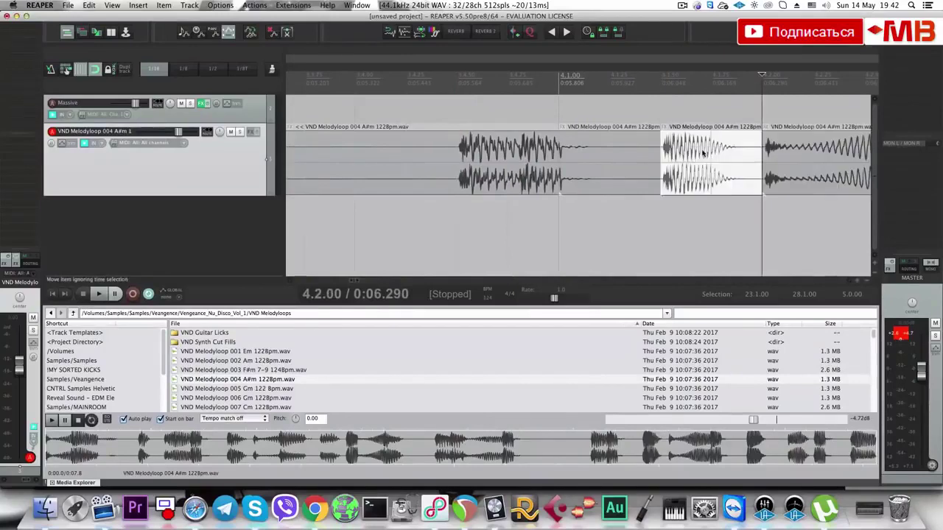
Open the selected loop piece in Melodyne singletrack and close the Melodyne window.
scroll(711, 166, "down", 3)
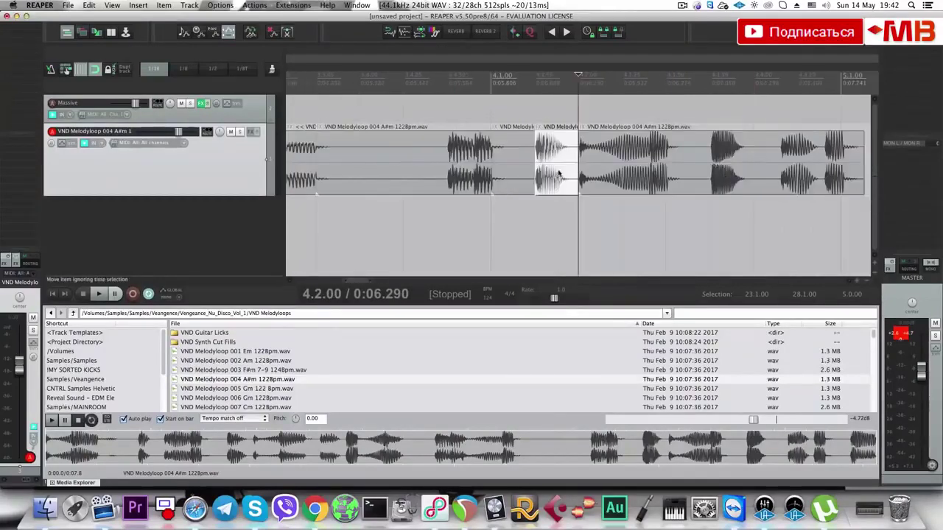
key("ctrl+alt+e")
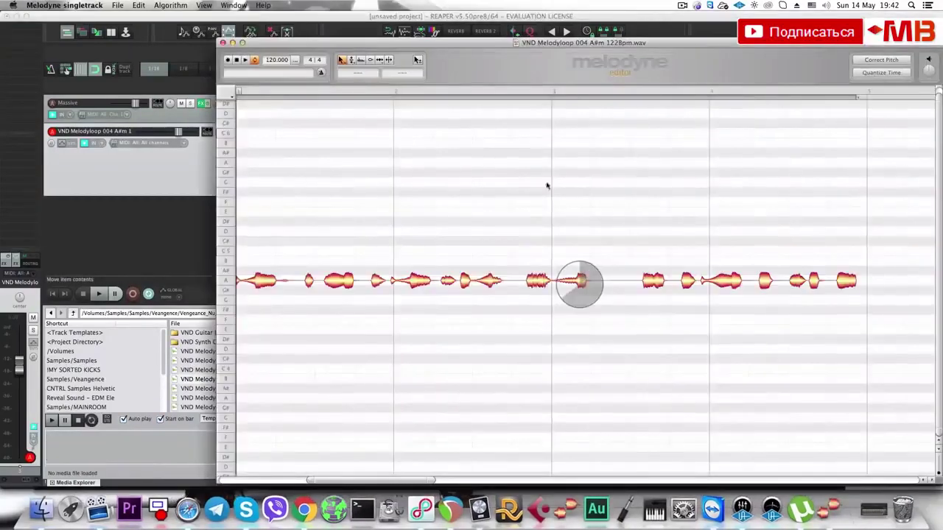
left_click(223, 43)
Open the short loop piece in iZotope RX 4, decline locating the previous session's file, and close the RX window.
left_click(551, 153)
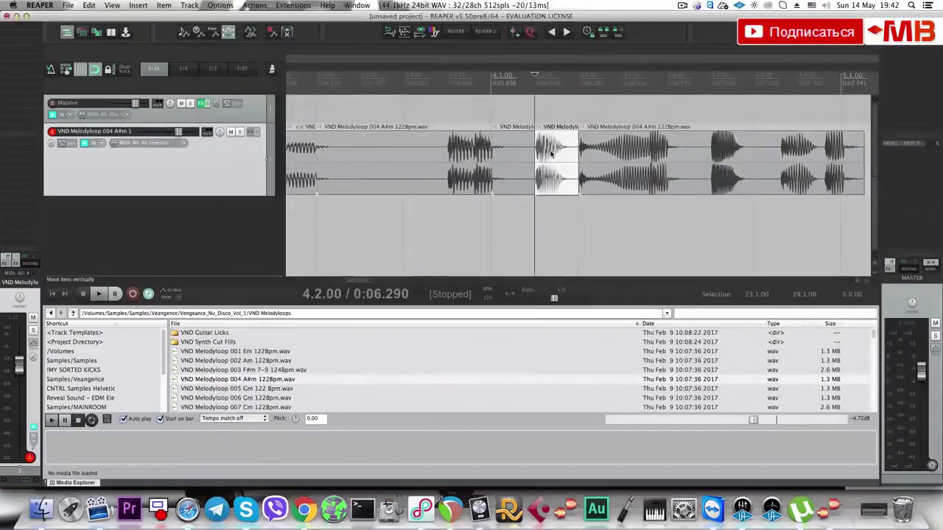
key("ctrl+alt+shift+e")
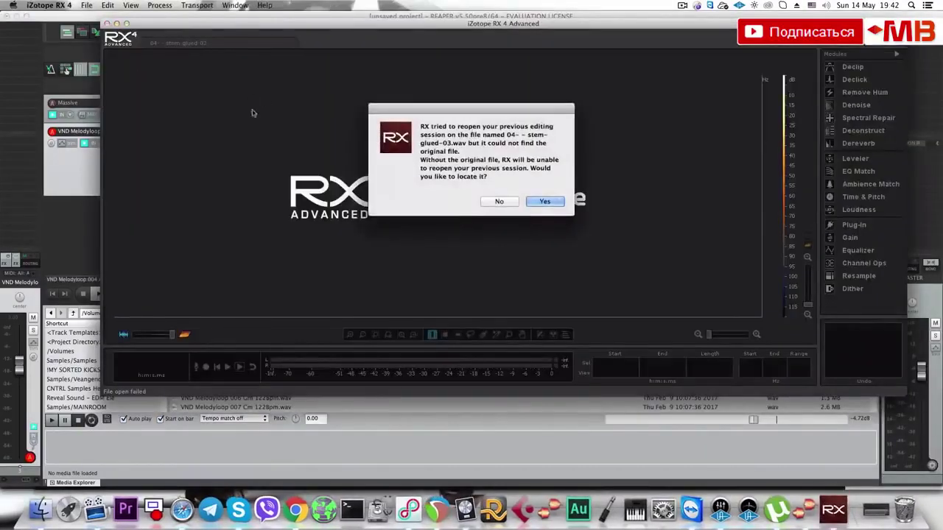
left_click(495, 201)
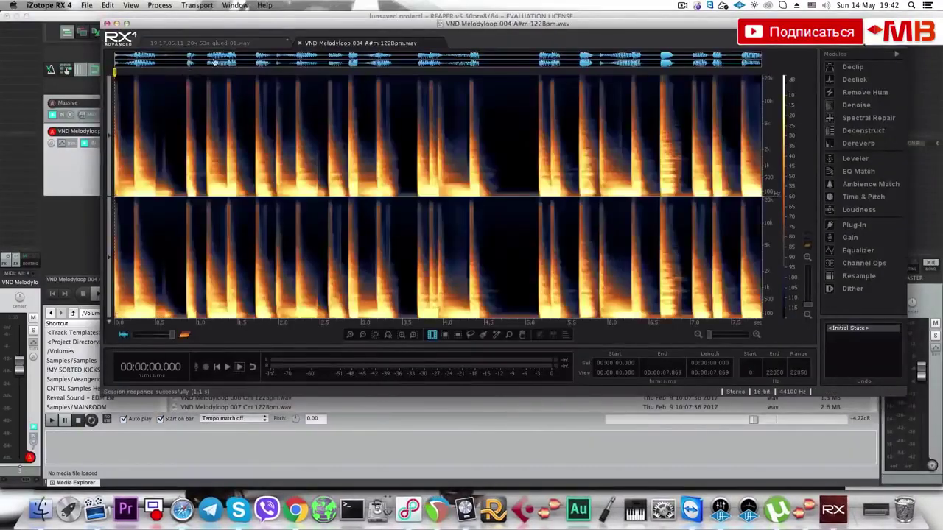
left_click(107, 23)
Replace the split pieces with a fresh copy of VND Melodyloop 004 A#m 1228pm.wav at bar 3, and normalize its quieter first half.
left_click(169, 164)
left_click(449, 177)
scroll(387, 199, "down", 6)
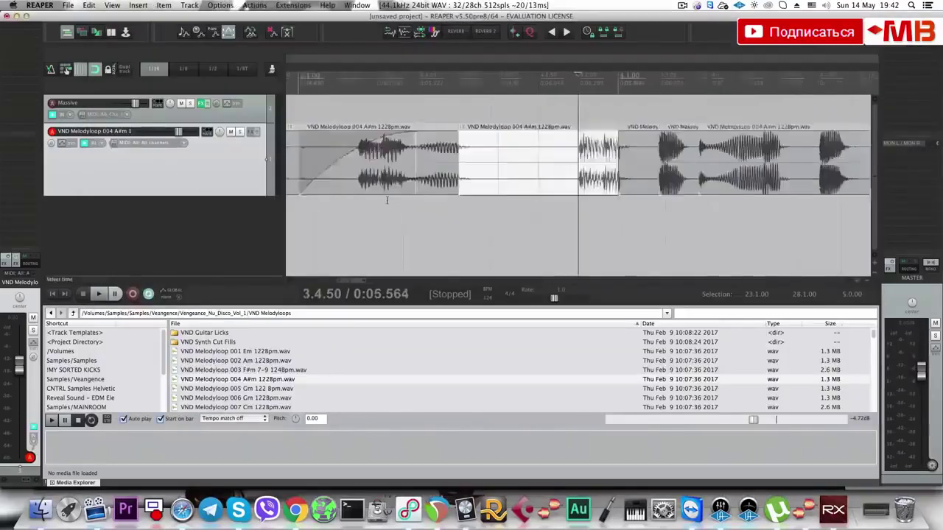
left_click_drag(552, 202, 277, 138)
key("Delete")
left_click_drag(319, 378, 409, 173)
left_click(409, 173)
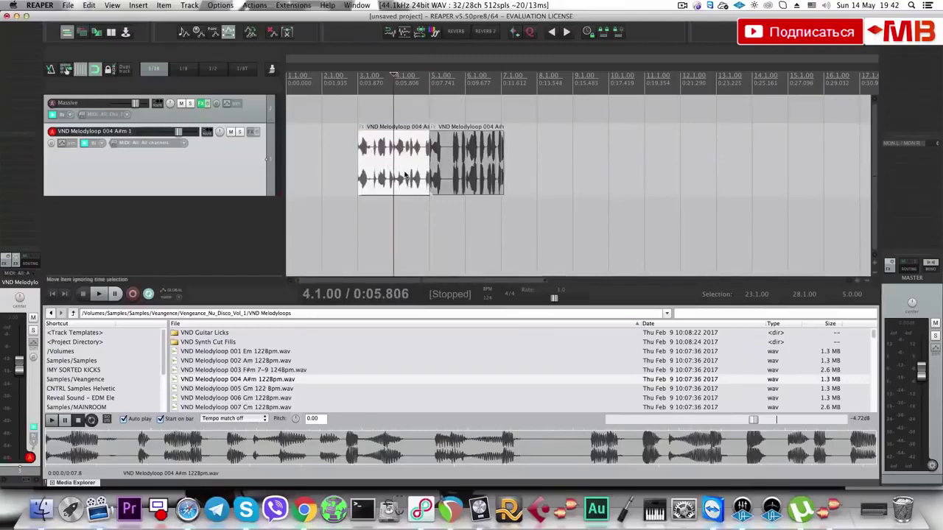
key("super+shift+n")
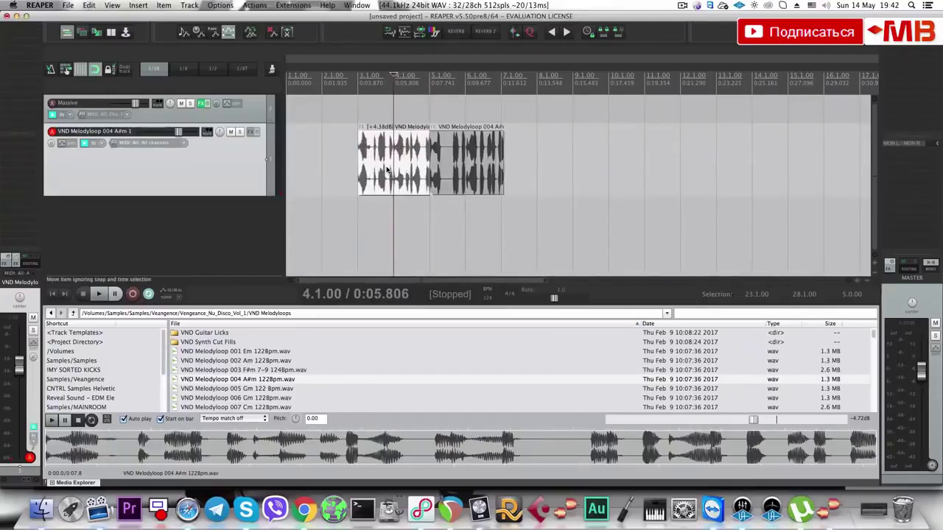
Switch the second melody item's source to other loops in the folder, including VND Melodyloop 002 Am, and delete that item.
left_click(469, 159)
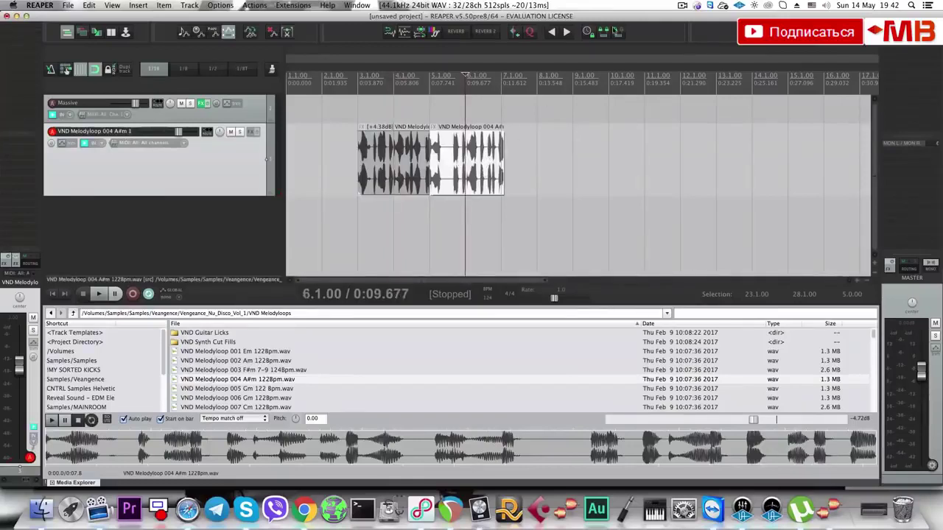
left_click(566, 32)
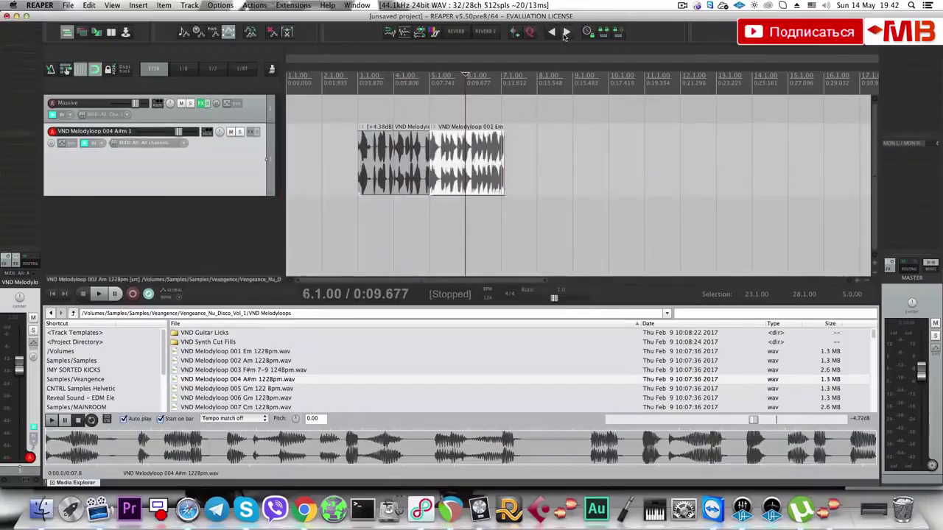
left_click(565, 33)
left_click(502, 150)
key("Delete")
Divide the remaining melody item in half at 4.1.00 with the Bounce toolbar's cutting tool, and select its second half.
left_click(392, 156)
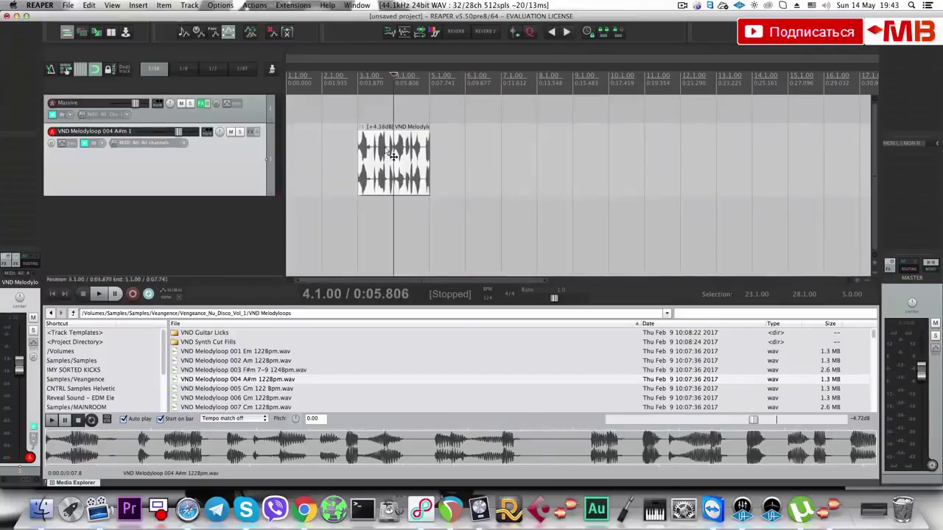
left_click(384, 156)
key("t")
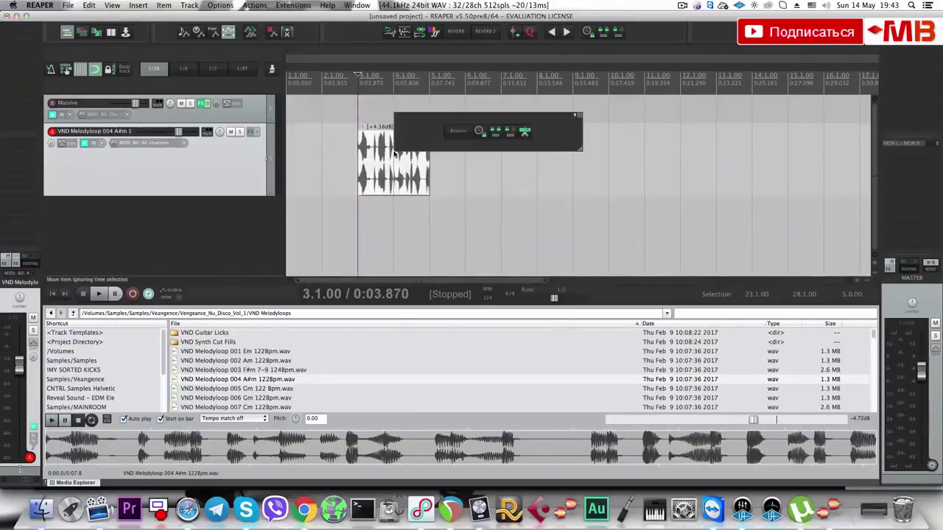
left_click(526, 133)
left_click(422, 153)
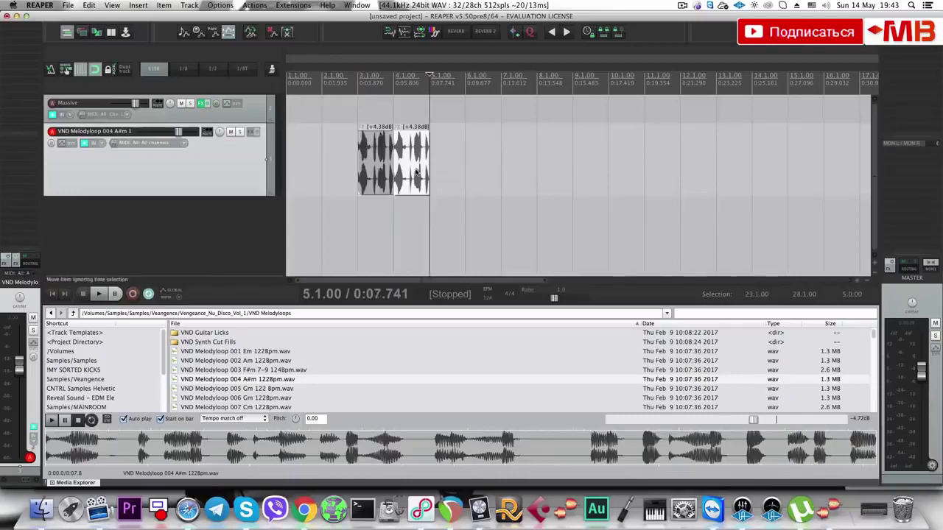
Halve the bar 4 item three times in succession to make eight equal repeated slices.
scroll(421, 153, "up", 3)
key("t")
left_click(685, 129)
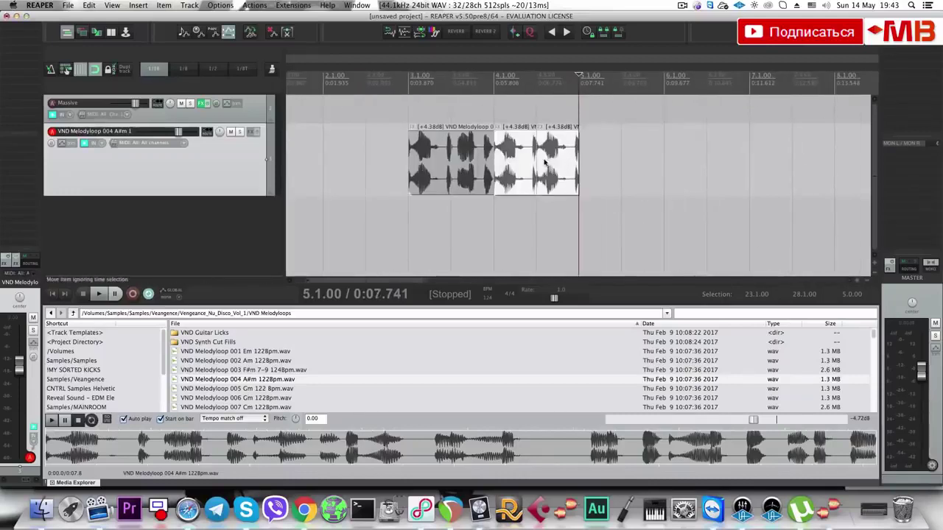
key("t")
left_click(667, 141)
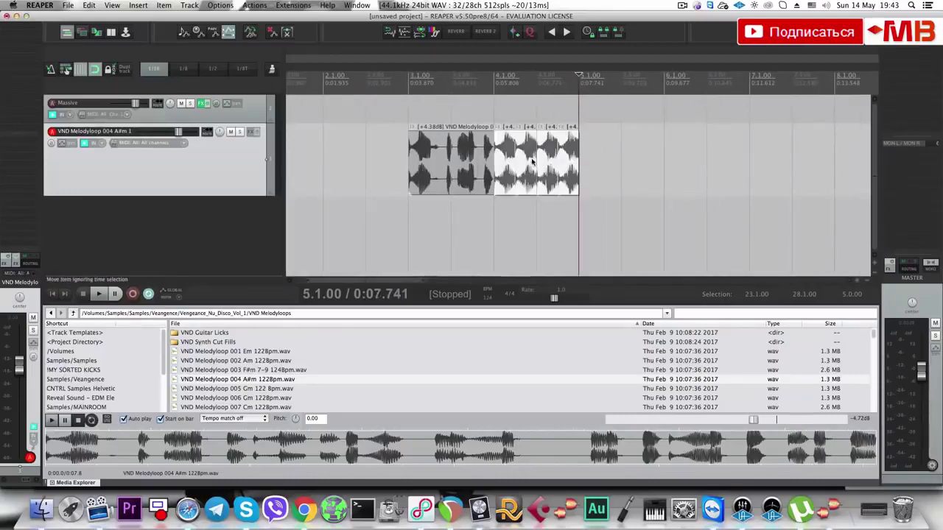
key("t")
left_click(662, 139)
Halve the slices from 4.3.00 to 5.1.00 once more, and play the result from 4.1.00.
left_click_drag(542, 159, 620, 153)
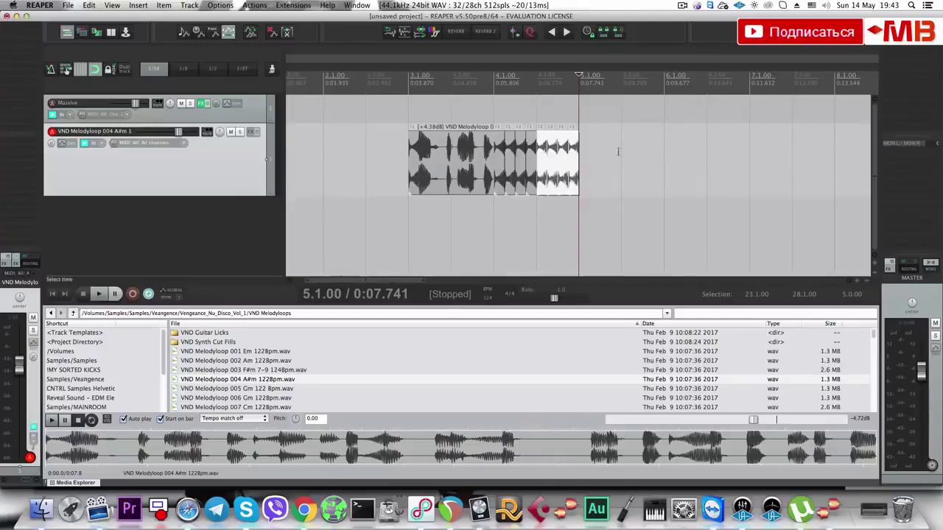
key("t")
left_click(692, 138)
left_click(493, 202)
key("space")
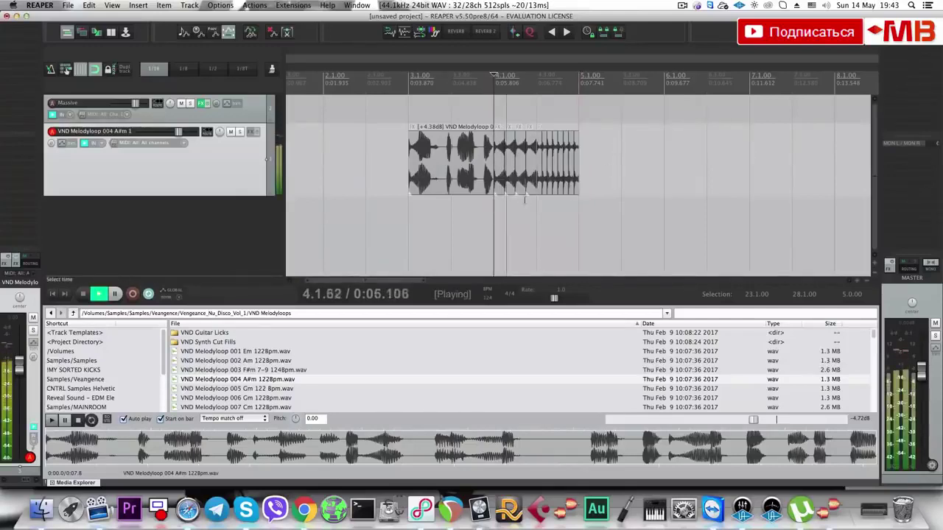
key("space")
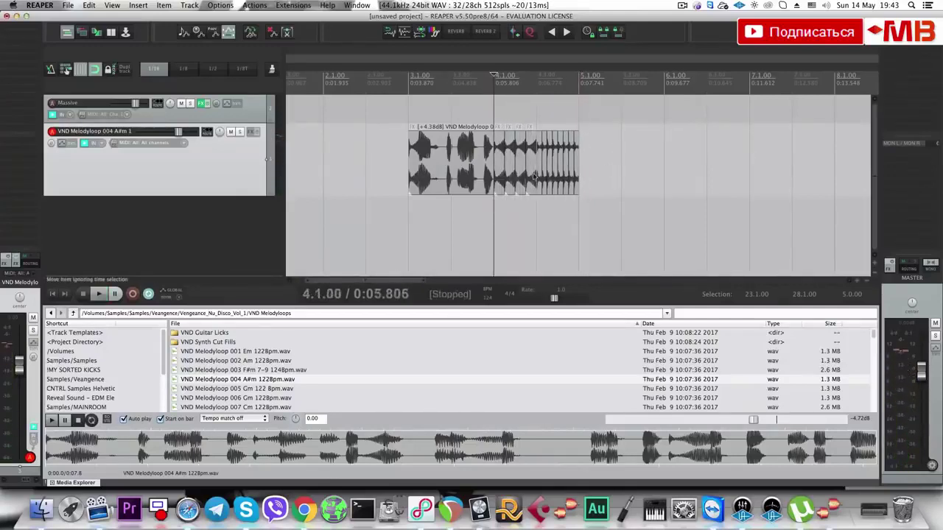
Halve the slices in the last beat of bar 4, and play briefly from 4.3.00.
left_click(561, 189)
key("t")
left_click(691, 165)
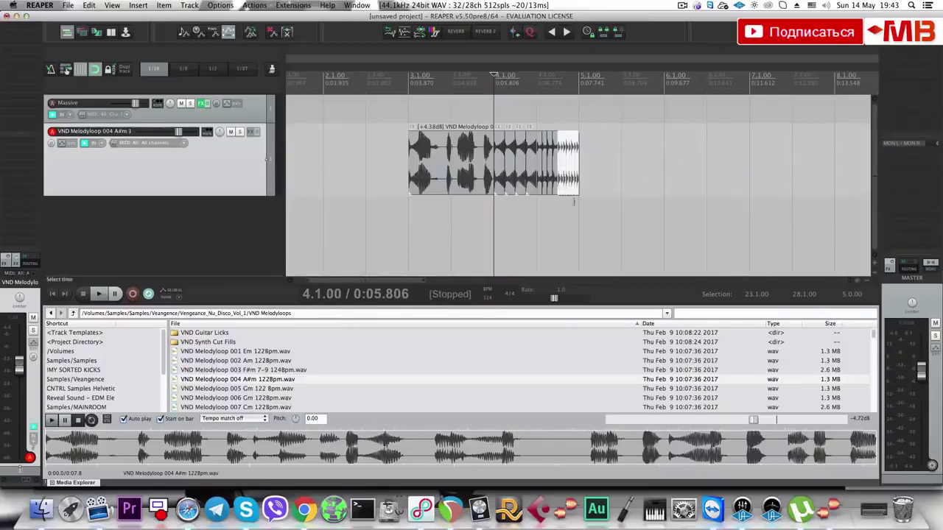
left_click(537, 210)
key("space")
key("space")
Halve the last beat's slices again for an even faster stutter, and play it from 4.2.00.
scroll(568, 199, "up", 5)
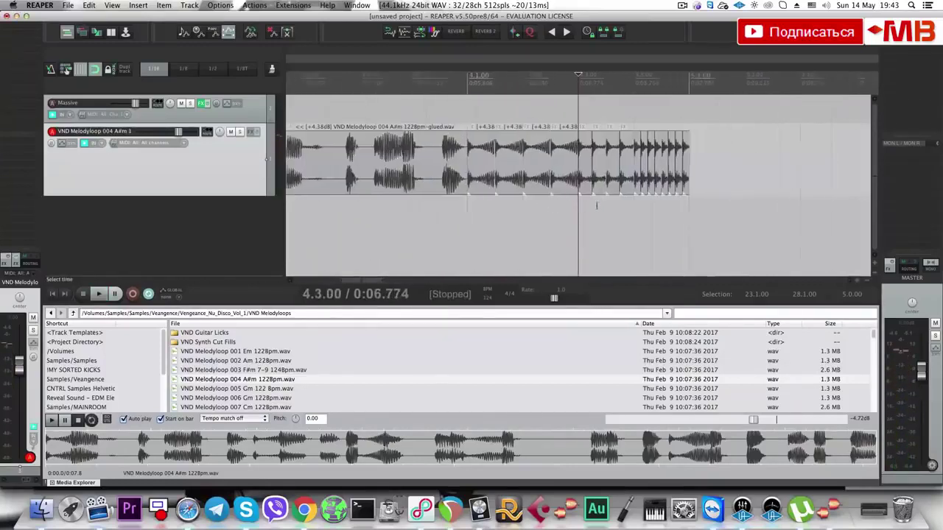
left_click_drag(653, 203, 797, 167)
key("t")
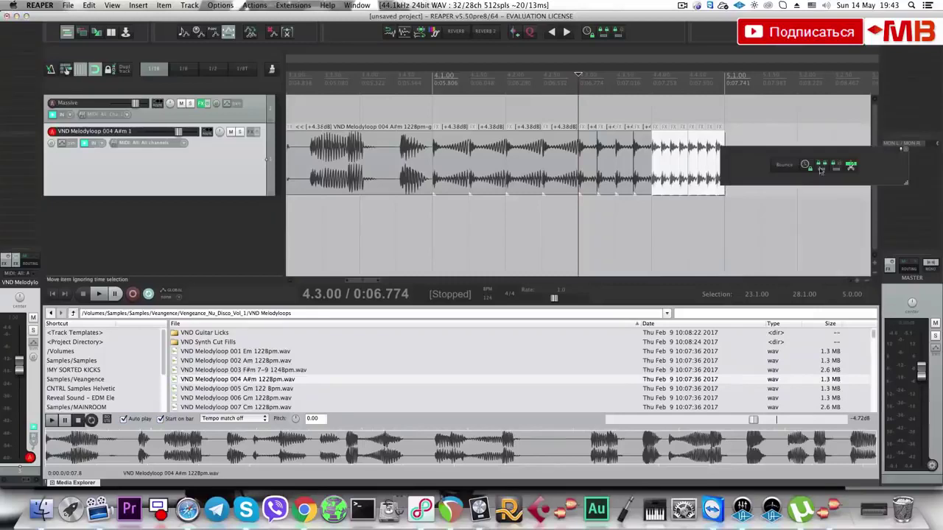
left_click(849, 165)
left_click(518, 212)
key("space")
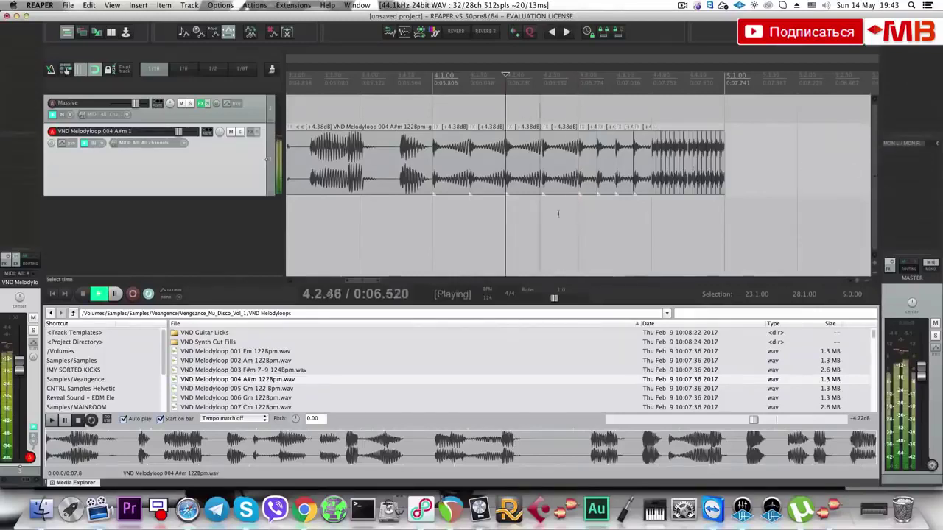
scroll(616, 206, "down", 3)
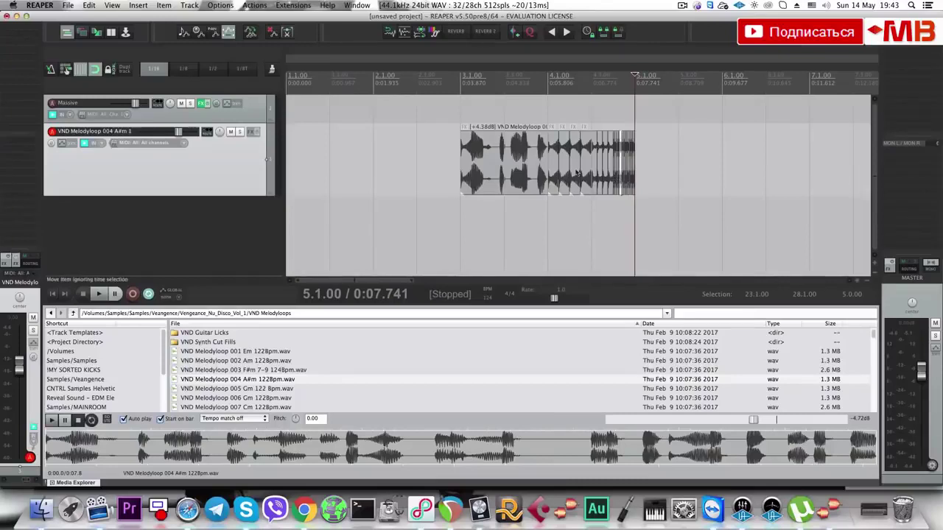
Select all the loop slices, set the project tempo to 60 BPM, and play briefly from 3.1.00.
left_click(503, 161)
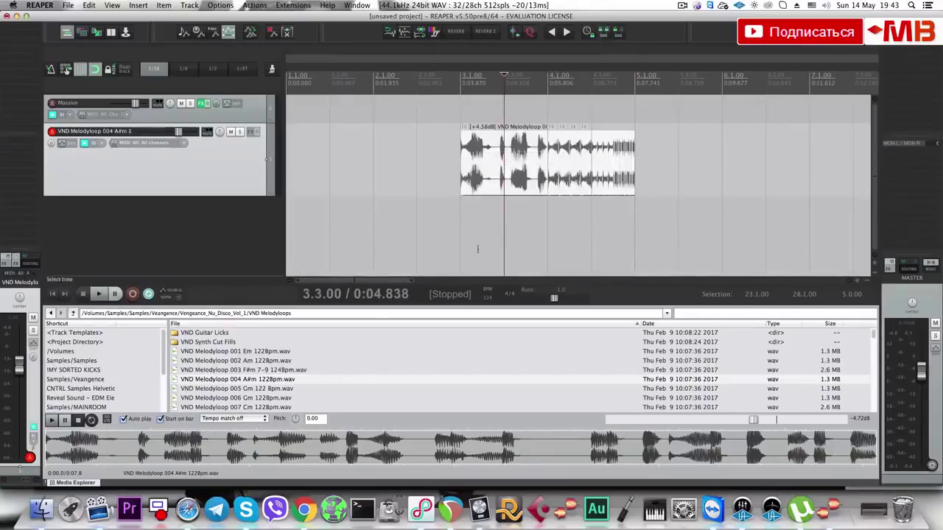
left_click(489, 299)
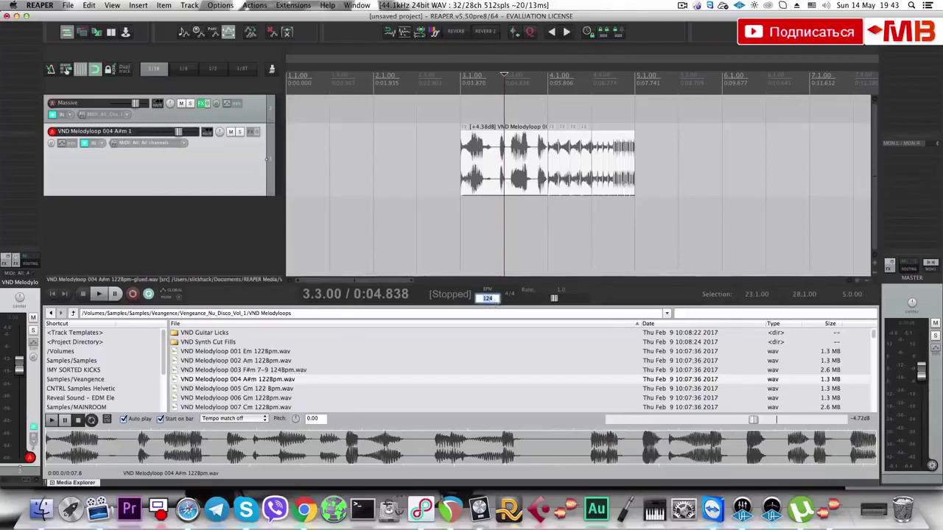
type("60")
key("Return")
scroll(460, 179, "down", 3)
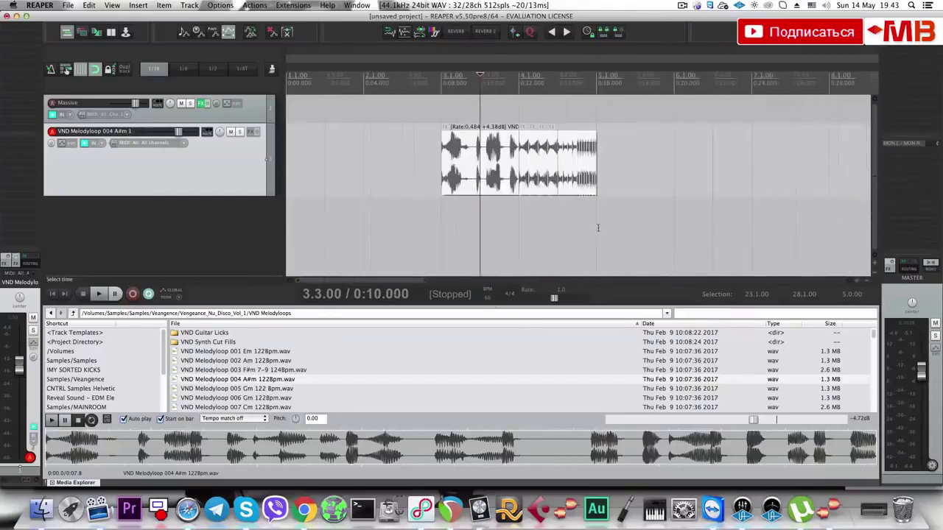
left_click(446, 175)
key("space")
key("space")
Set the pitch shift/time stretch mode of all the loop slices to élastique 3.1.4 Pro.
left_click_drag(427, 157, 646, 179)
right_click(492, 161)
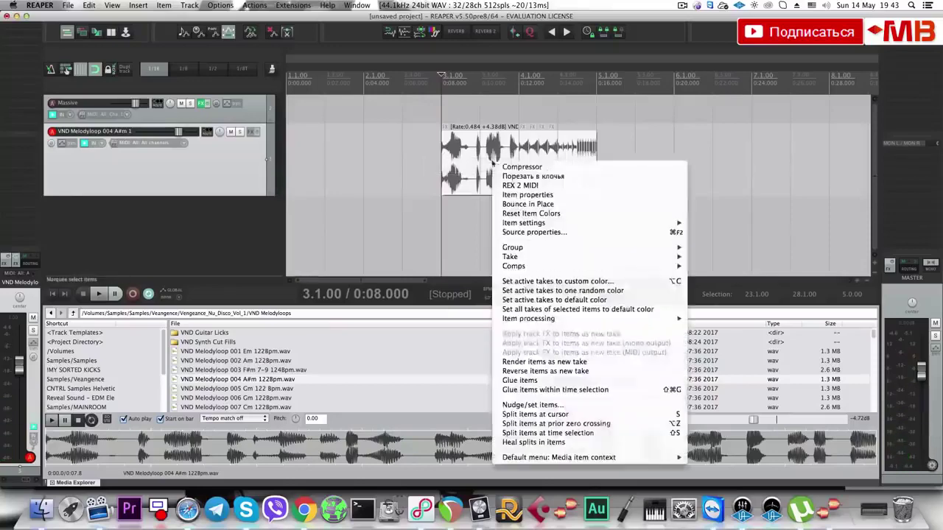
left_click(523, 196)
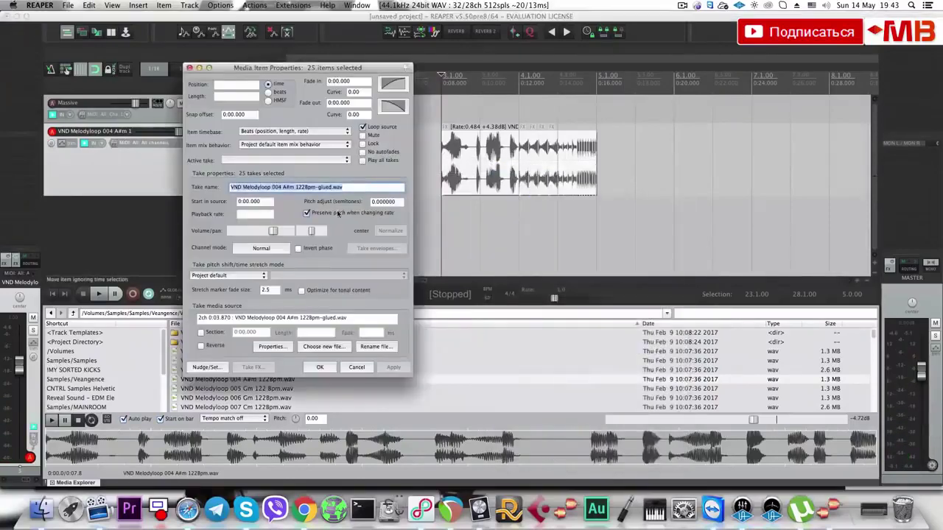
left_click(228, 275)
left_click(221, 322)
left_click(319, 366)
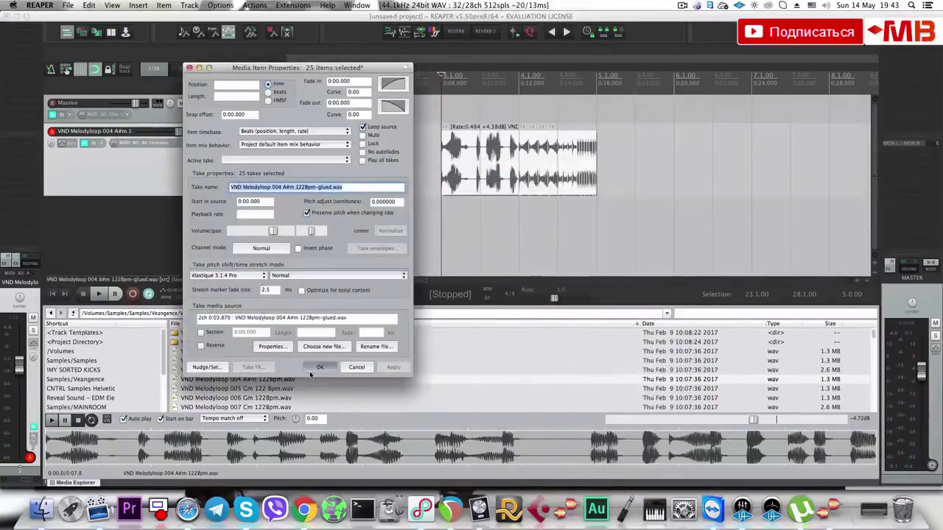
Play the slowed loop from 3.1.00, 4.1.00 and 4.3.00 while lowering its track volume to about -1.8 dB.
key("space")
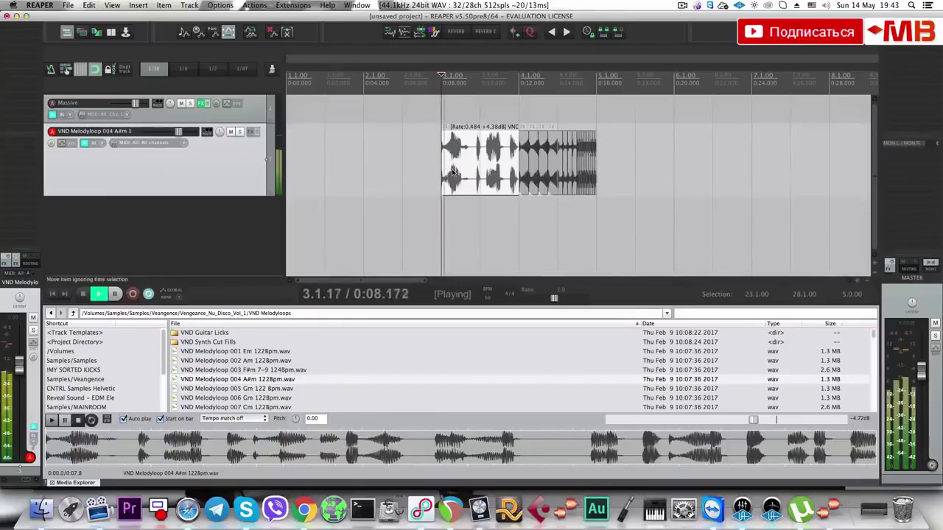
left_click_drag(180, 133, 177, 133)
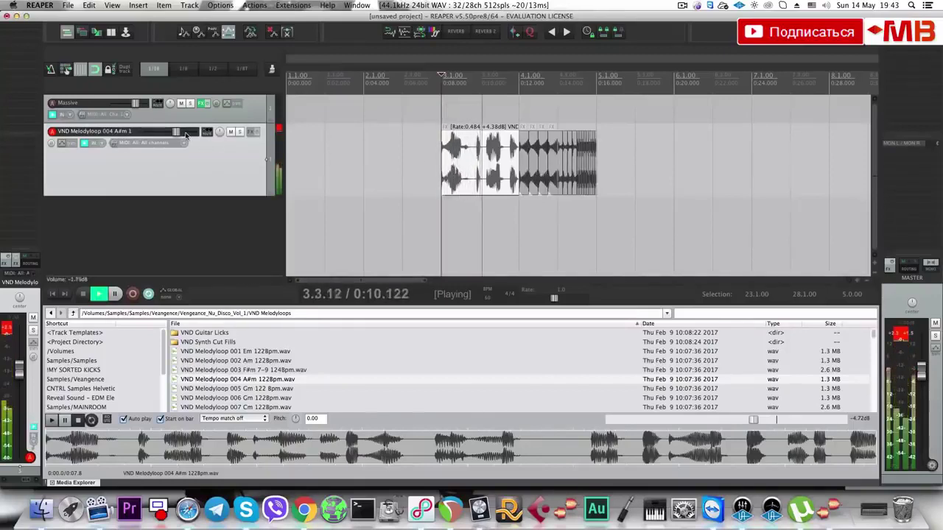
left_click(519, 217)
left_click(571, 209)
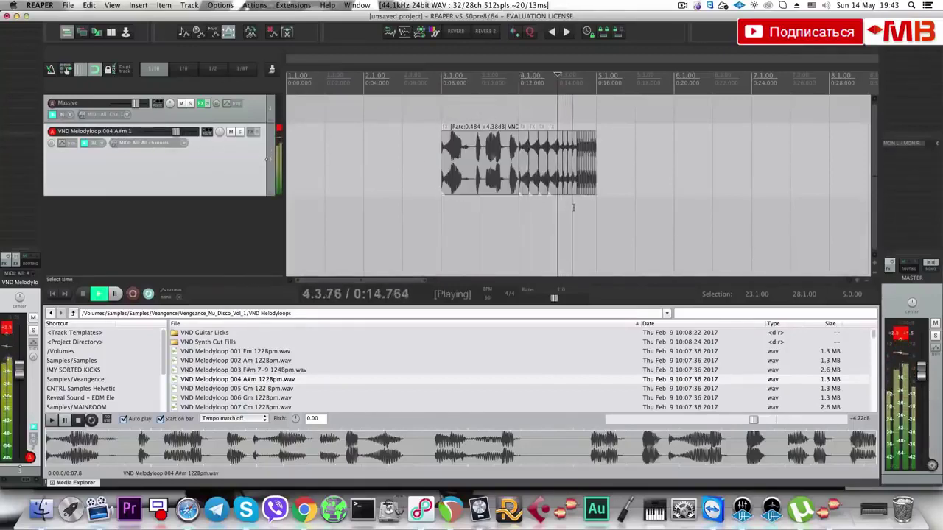
key("space")
Delete the melody loop and Massive tracks, and insert a new empty track.
left_click(251, 173)
key("Delete")
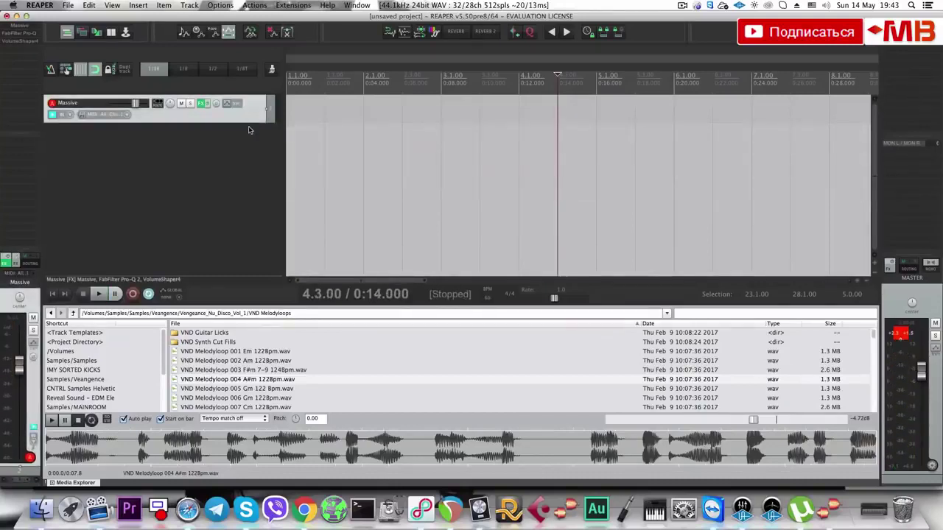
key("Delete")
key("super+t")
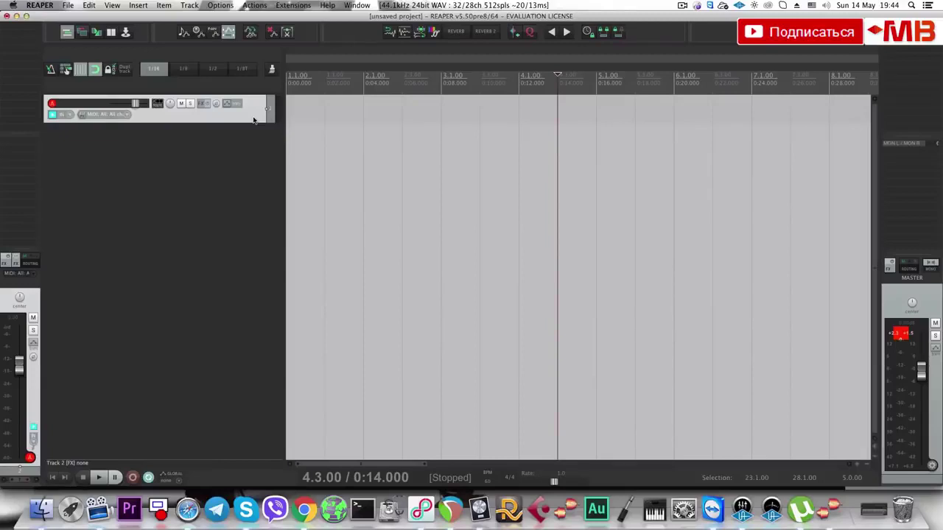
scroll(402, 123, "down", 2)
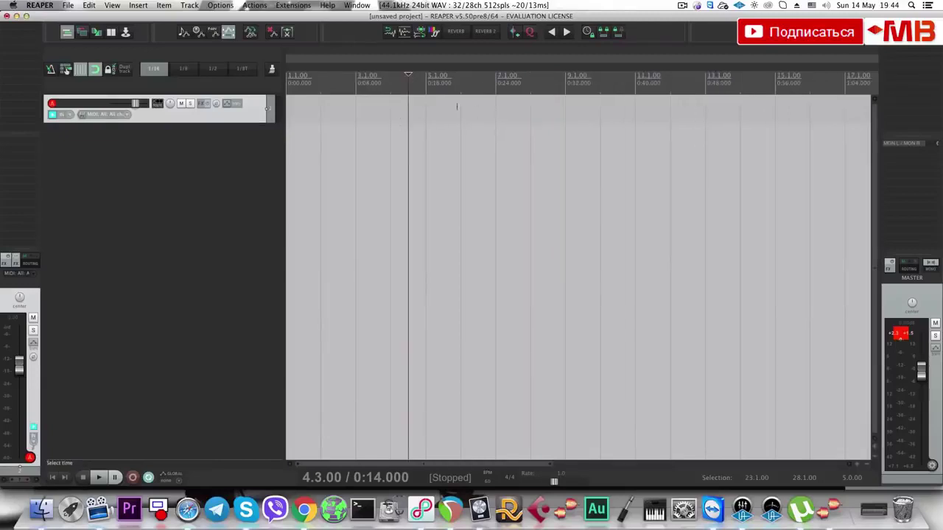
left_click(432, 106)
left_click(499, 104)
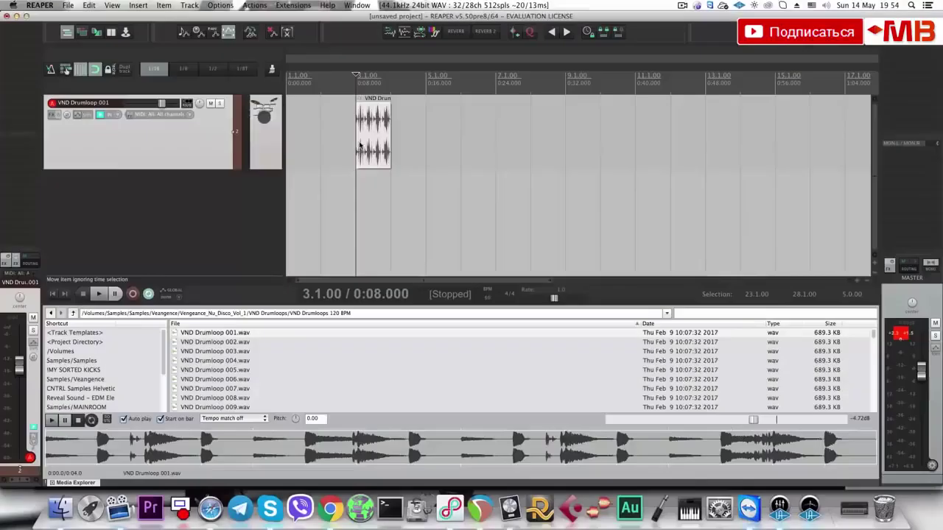
Lower the volume of the VND Drumloop 001 track and play the loop from 3.1.00.
left_click_drag(176, 102, 168, 102)
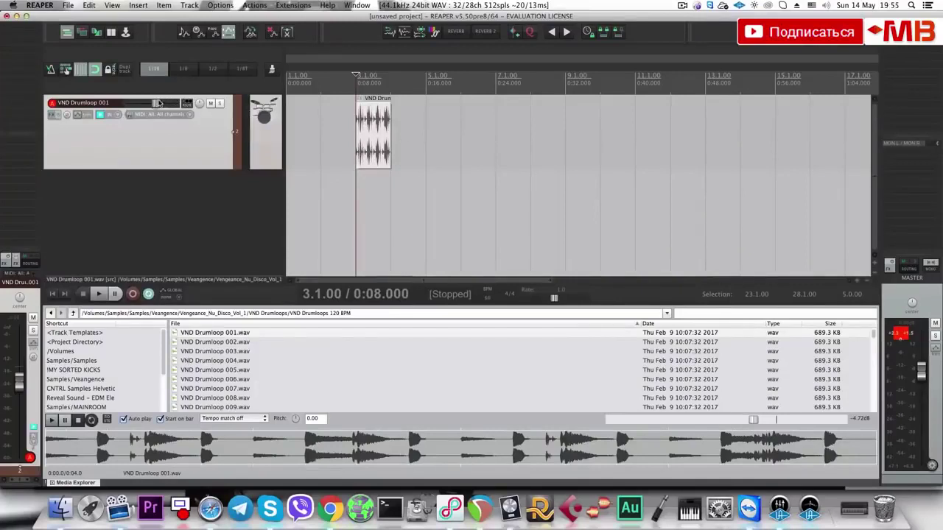
key("space")
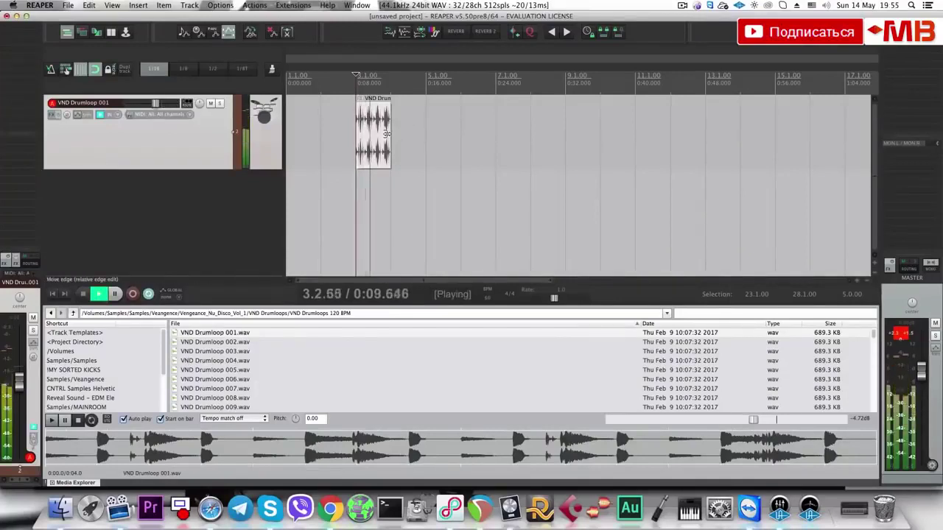
key("space")
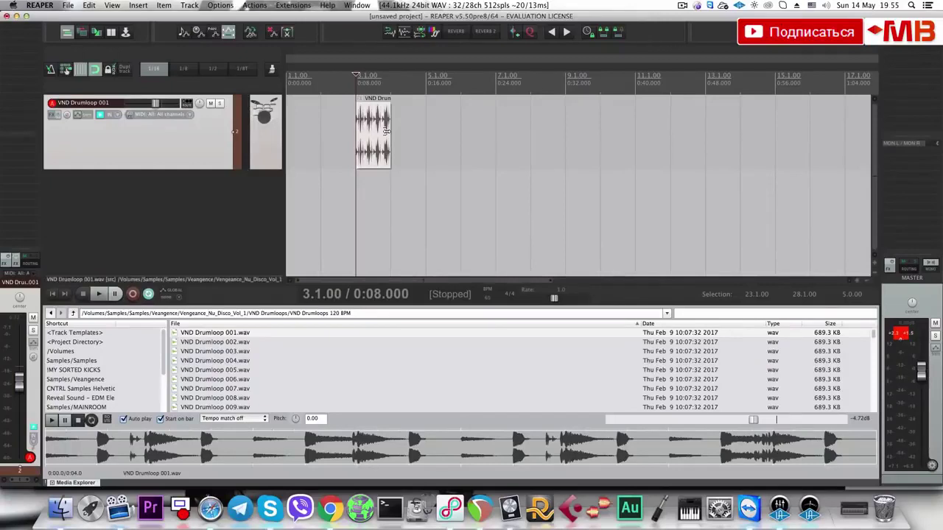
Time-stretch the drum loop item to end at 5.1.00, and start playing it from 3.1.00.
key("alt")
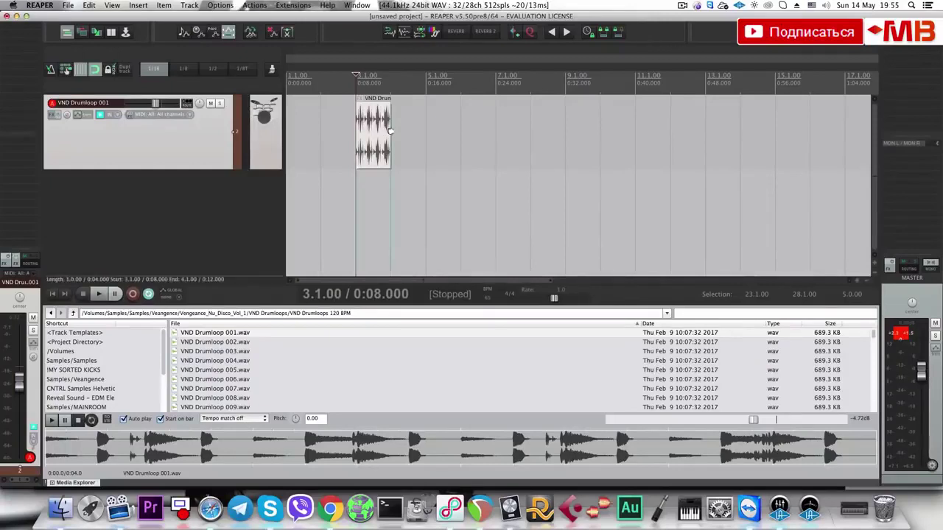
left_click_drag(390, 131, 425, 131)
key("space")
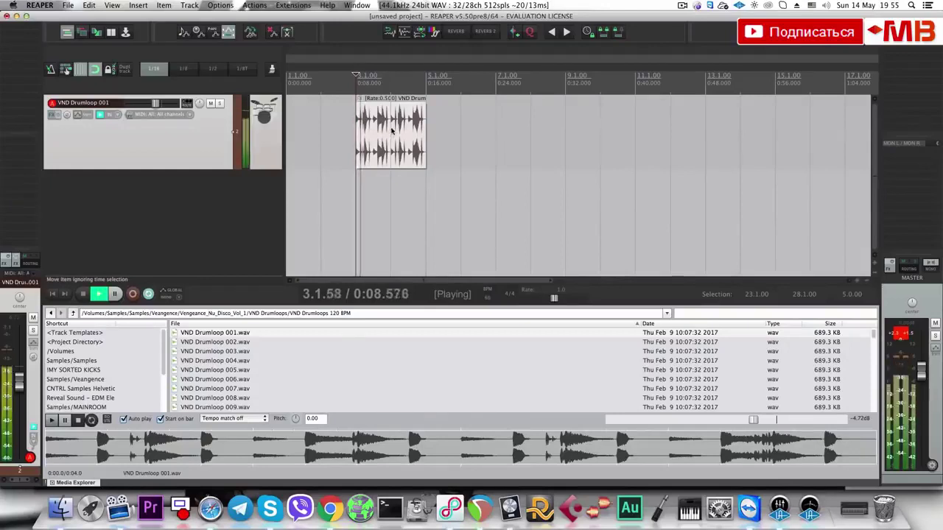
Set the drum loop's pitch shift/time stretch mode to an élastique algorithm, and stop playback.
double_click(382, 136)
left_click(240, 275)
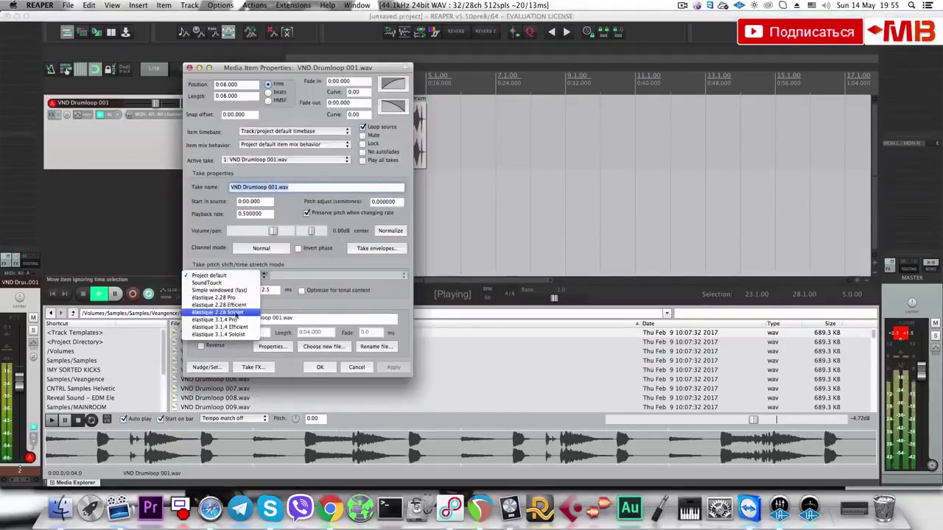
left_click(221, 316)
left_click(320, 366)
key("space")
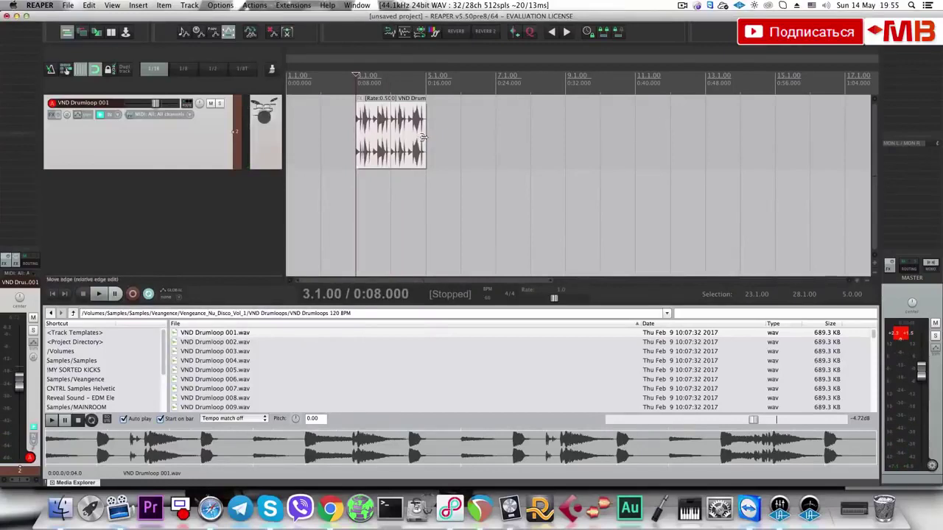
Time-compress the drum loop by pulling its end in toward 3.1.00, and play the result.
left_click_drag(425, 139, 367, 131)
key("space")
key("space")
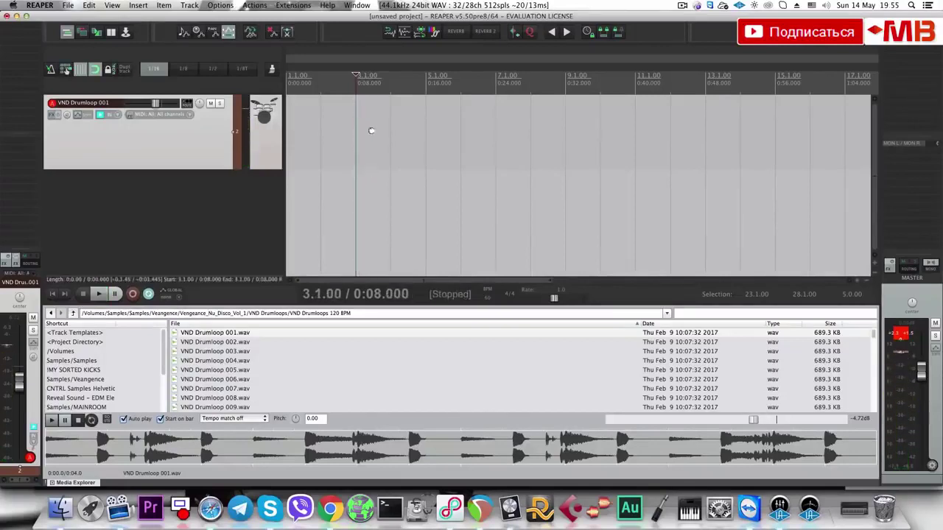
Add a stretch marker on the drum hit just after 3.2.00, and try shifting it to 3.3.00, undoing the shift after playback.
scroll(370, 131, "up", 6)
scroll(557, 141, "right", 3)
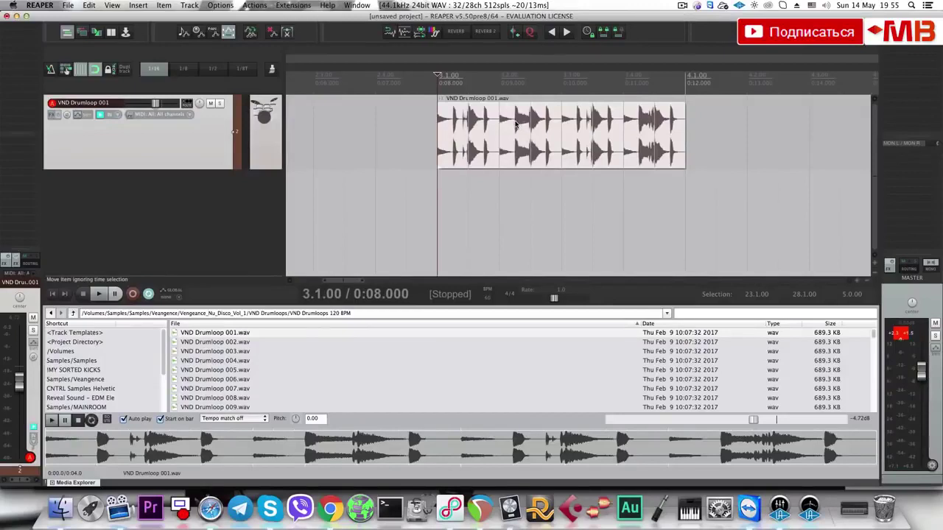
key("shift+w")
left_click_drag(515, 135, 563, 135)
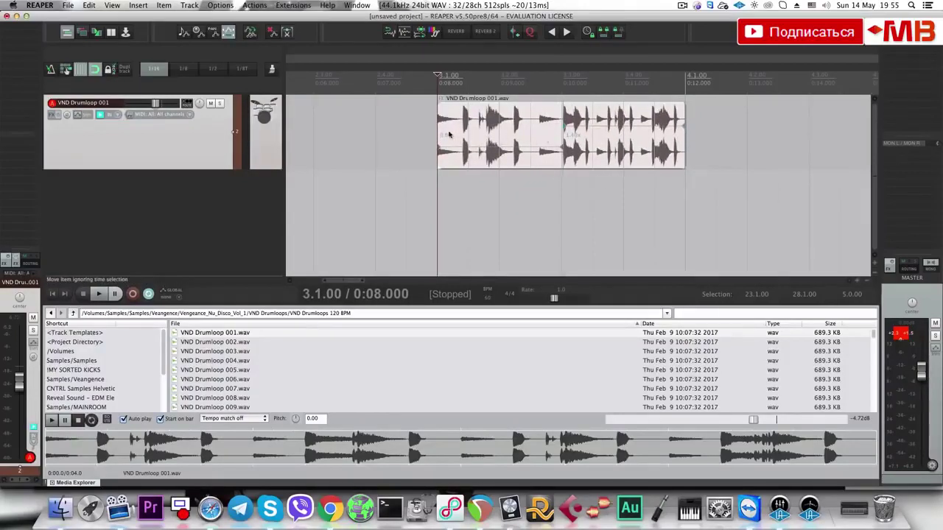
key("space")
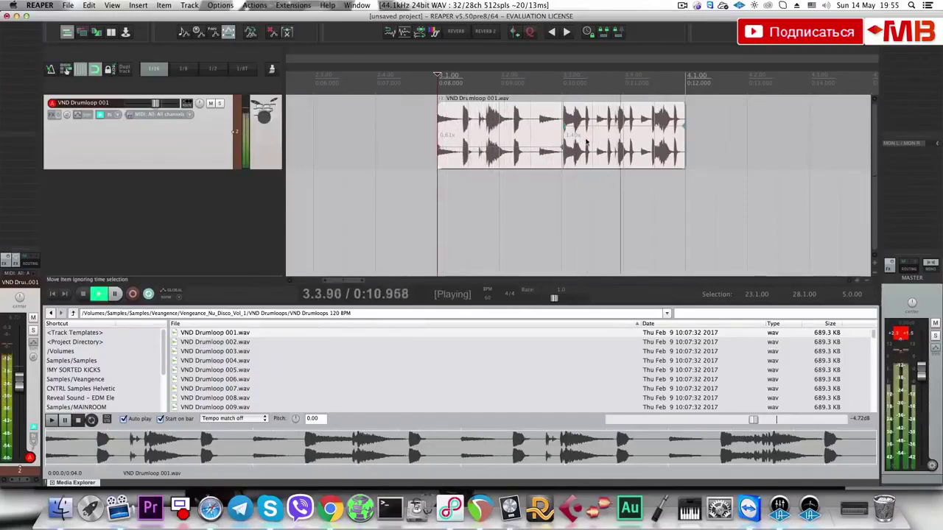
key("space")
key("ctrl+z")
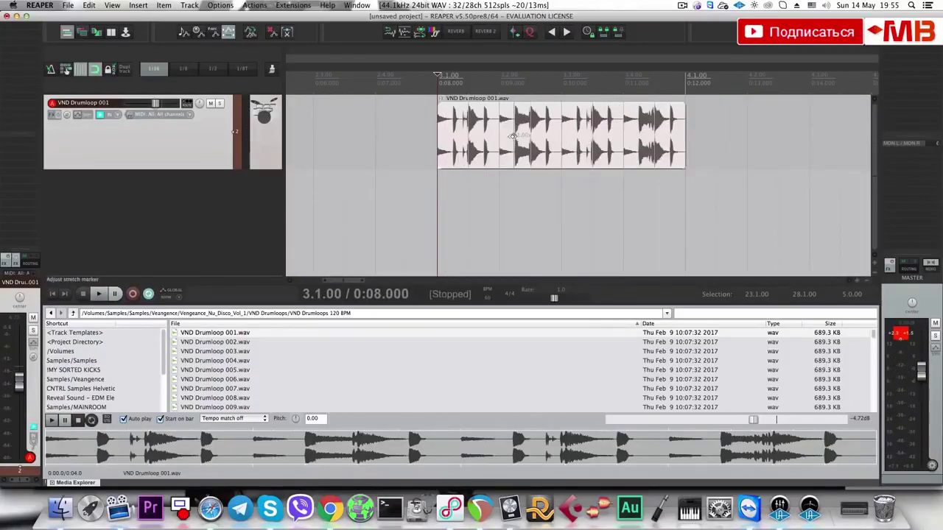
Slope the stretch rates around the marker, extend the drum loop's end to about 4.2.00, and play it from 3.1.00.
mouse_move(560, 135)
left_mouse_down()
mouse_move(549, 142)
mouse_move(557, 146)
mouse_move(557, 116)
left_mouse_up()
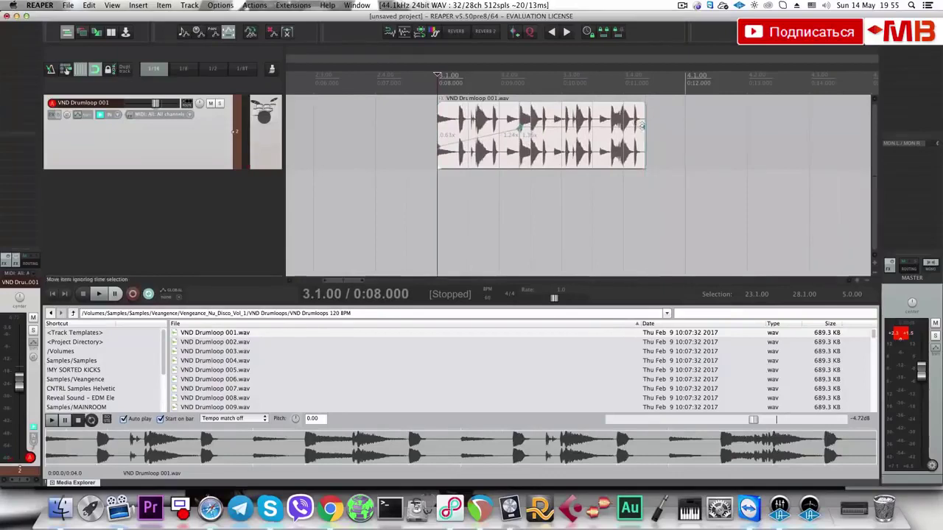
left_click_drag(643, 127, 657, 188)
key("space")
left_click(442, 144)
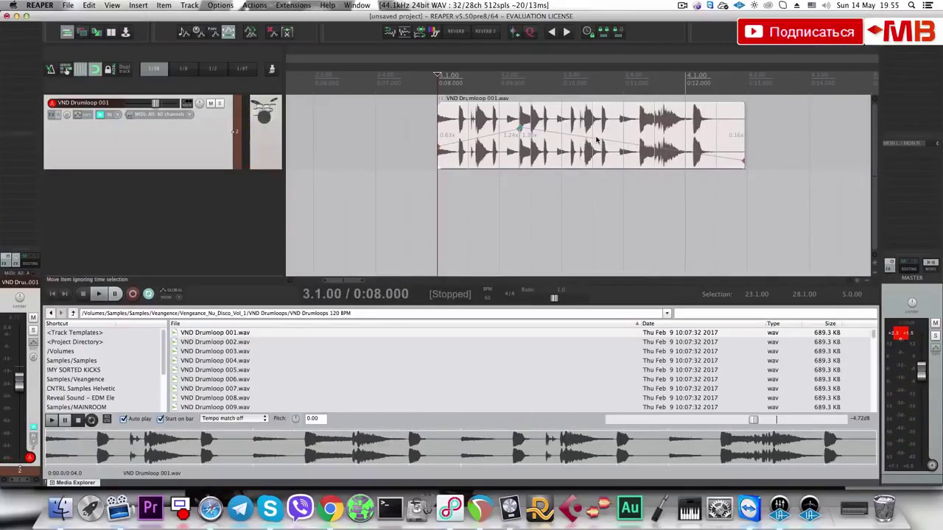
key("space")
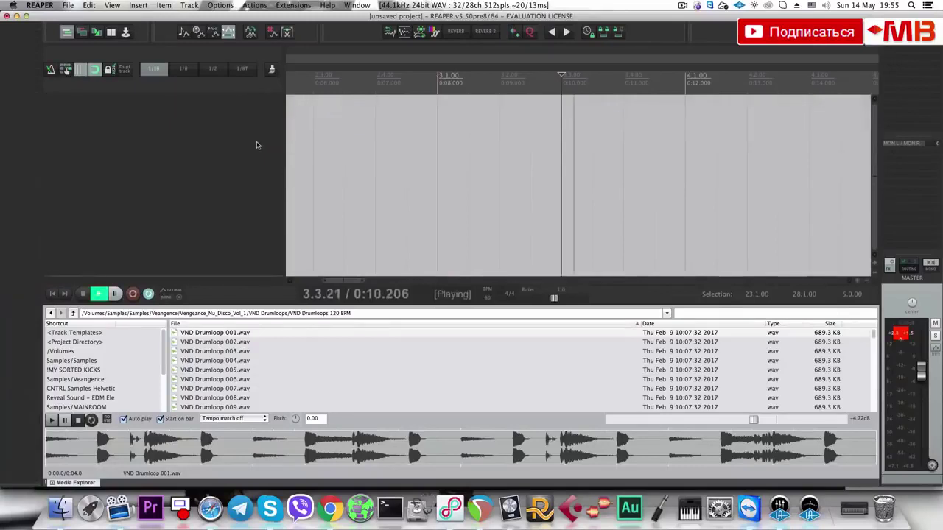
Insert a new empty track, increase its height, and return the edit cursor to 1.1.00.
double_click(257, 143)
key("space")
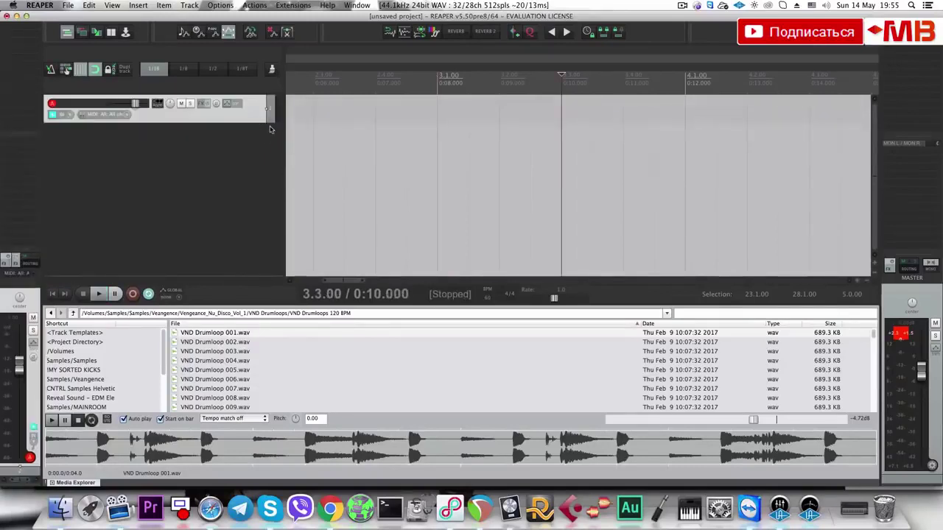
left_click_drag(260, 122, 259, 165)
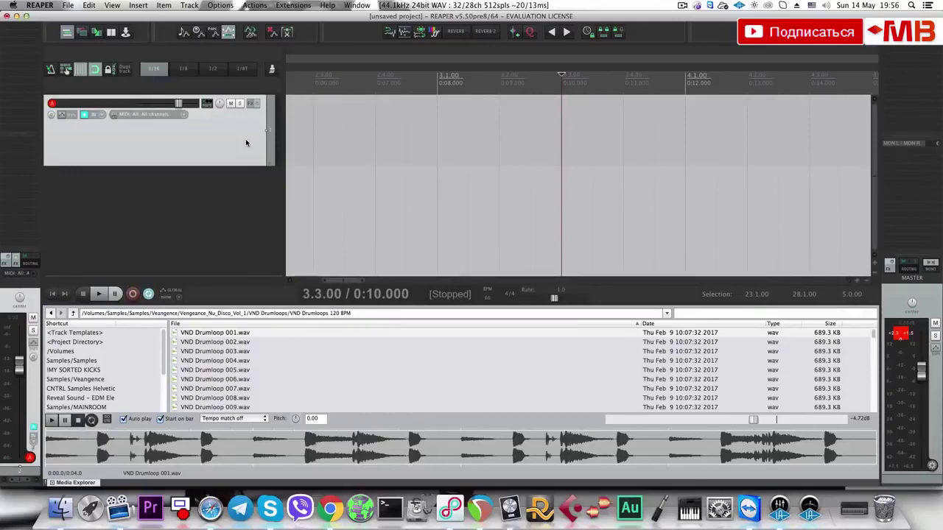
left_click(290, 131)
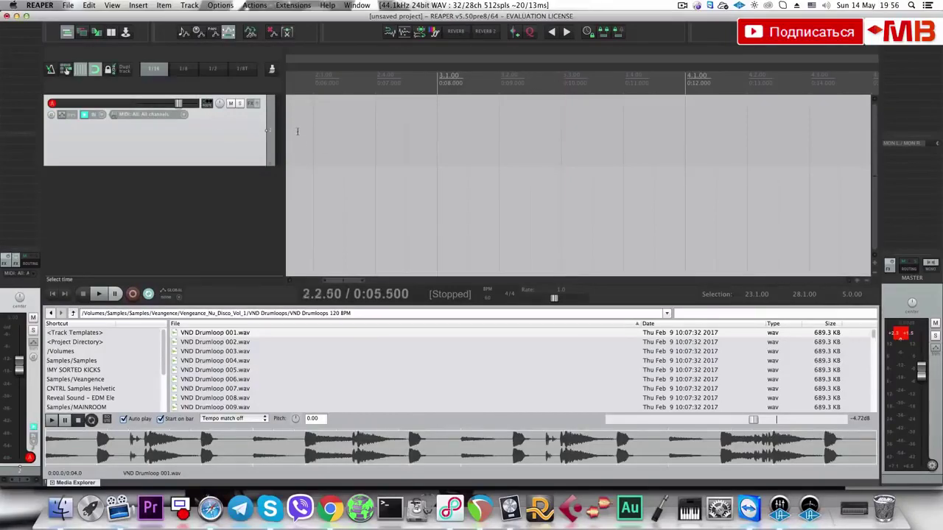
scroll(303, 135, "down", 5)
scroll(307, 137, "down", 3)
key("Home")
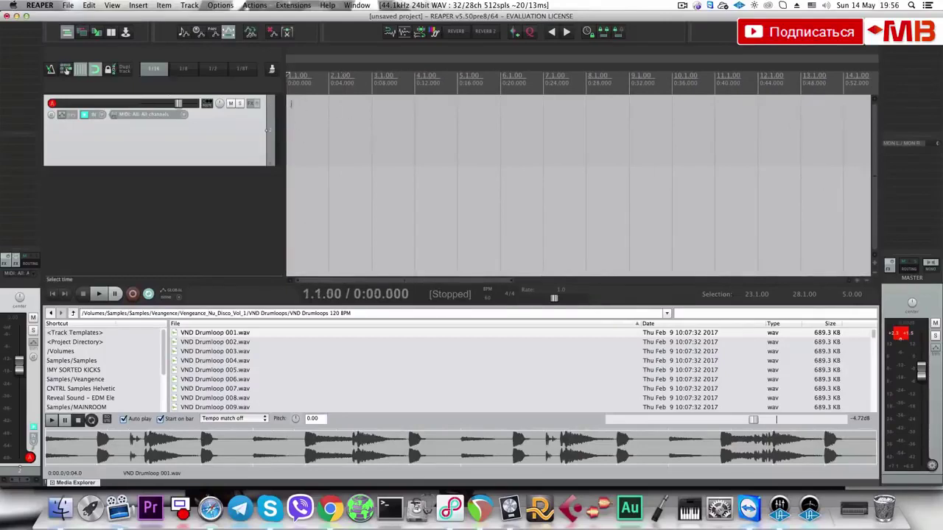
Search the FX list for Reaper and add ReWire: REAPER to Track 2.
type("f")
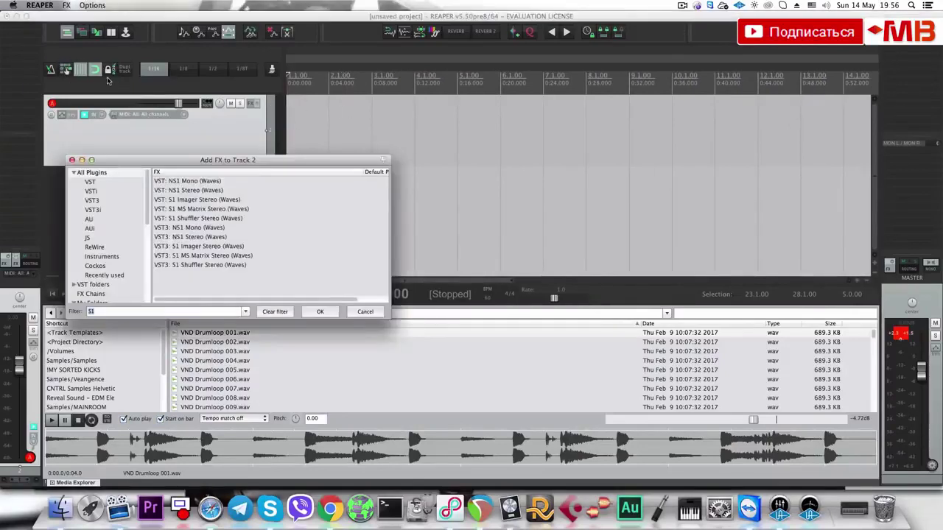
type("Reaper")
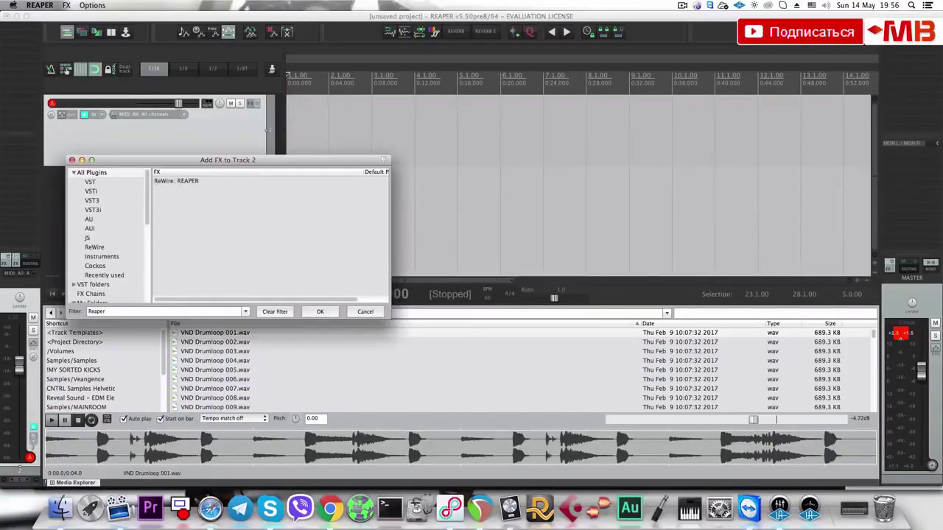
left_click(196, 181)
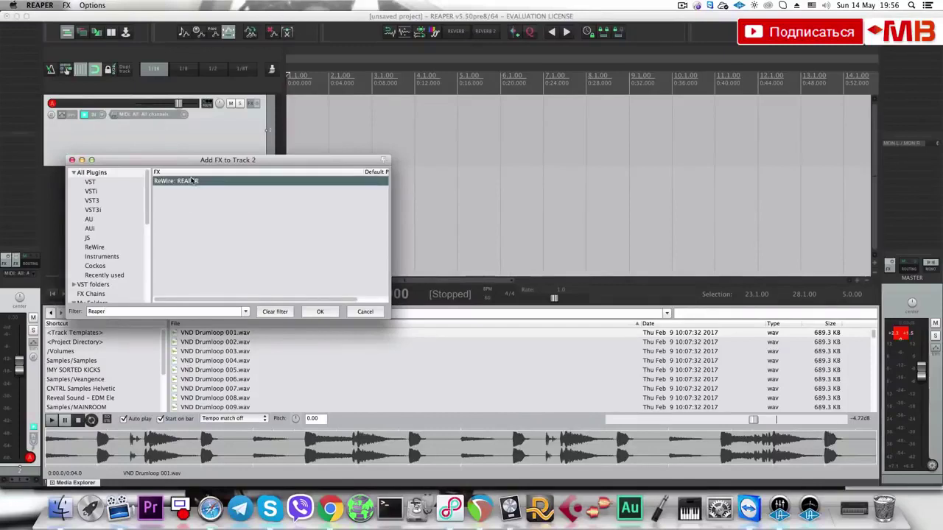
left_click(319, 311)
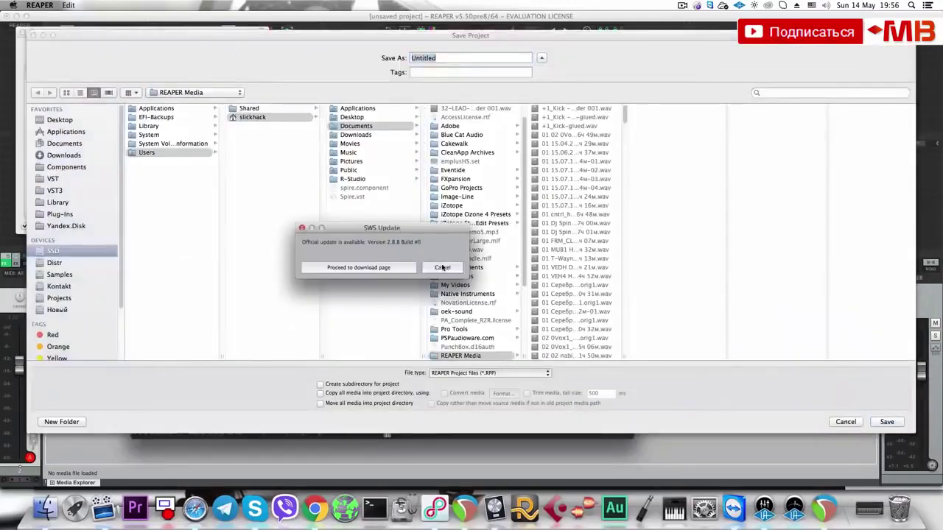
Decline the SWS update and dismiss the project saving and project settings dialogs without saving.
left_click(442, 267)
left_click(845, 421)
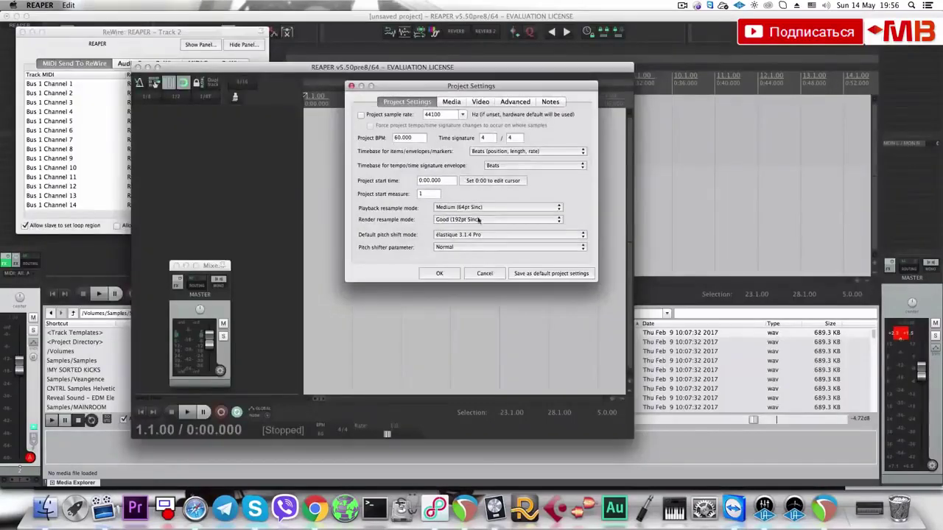
left_click(484, 273)
Draw four consecutive 1/32 notes near C4 in the ReWire instance's new MIDI item.
left_click(554, 189)
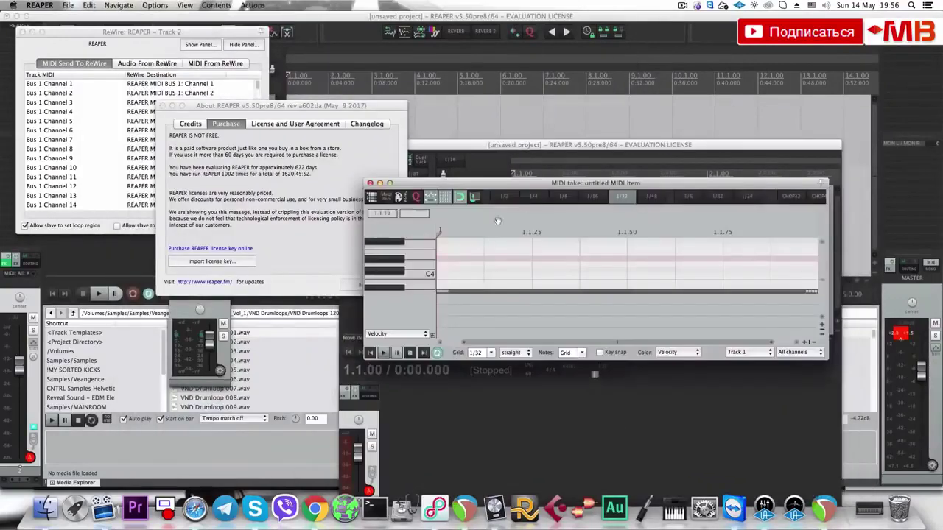
left_click(461, 272)
left_click(508, 266)
left_click(556, 265)
left_click(602, 266)
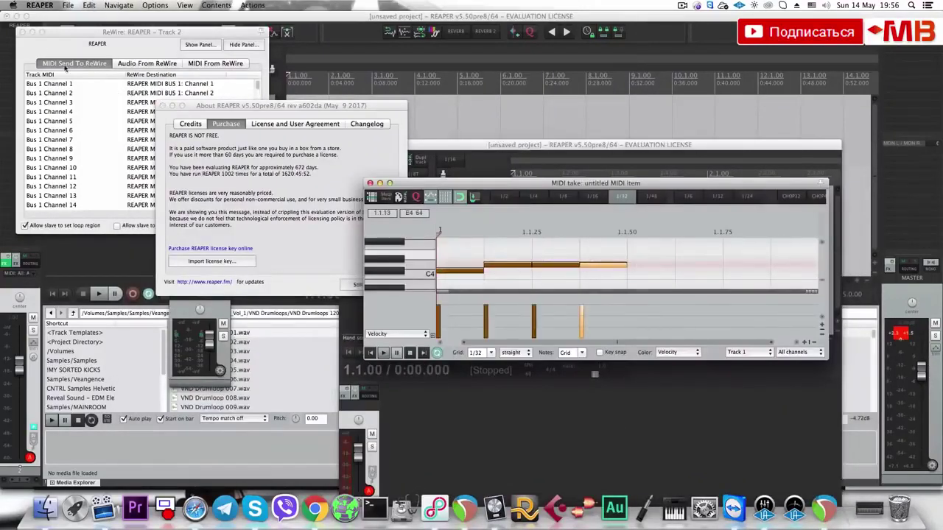
Close the ReWire and About windows and delete the track hosting ReWire.
left_click(22, 31)
left_click(162, 106)
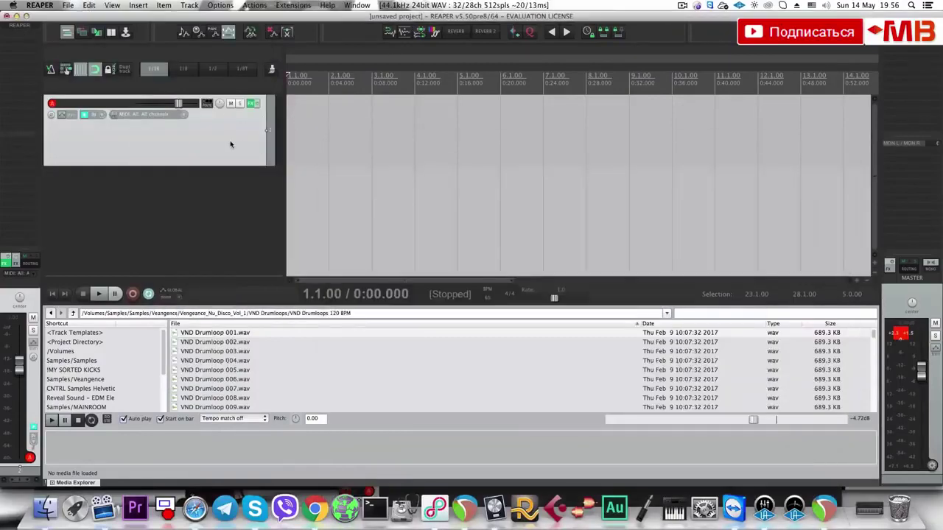
left_click(235, 144)
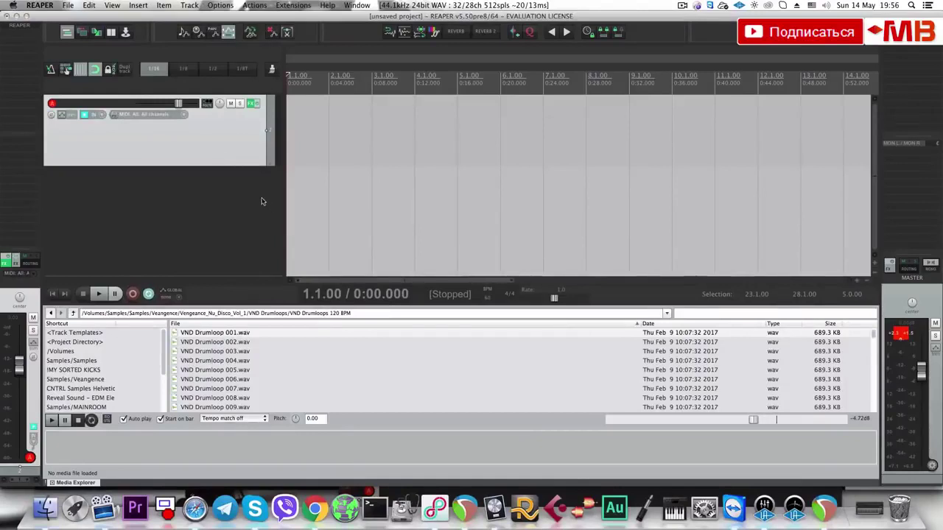
key("Delete")
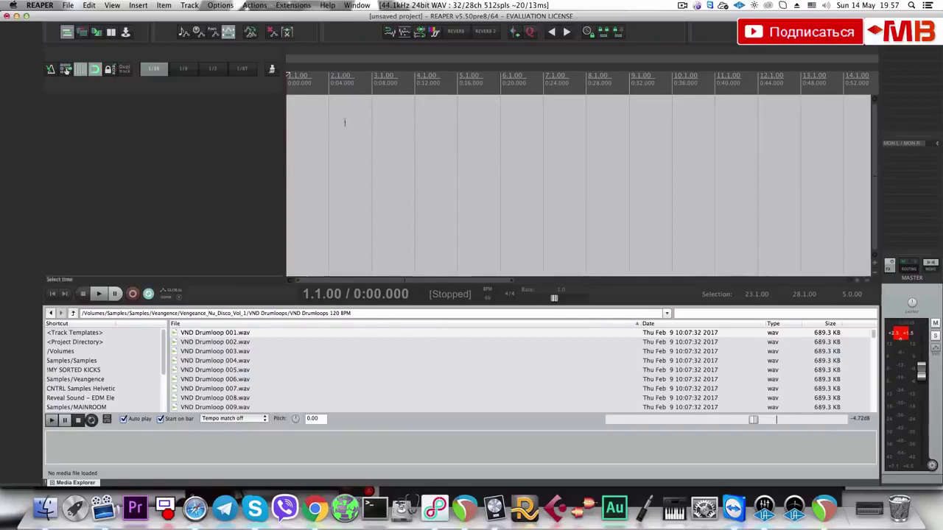
Hide the Media Explorer and insert two new empty tracks.
key("super+alt+x")
key("super+t")
key("super+t")
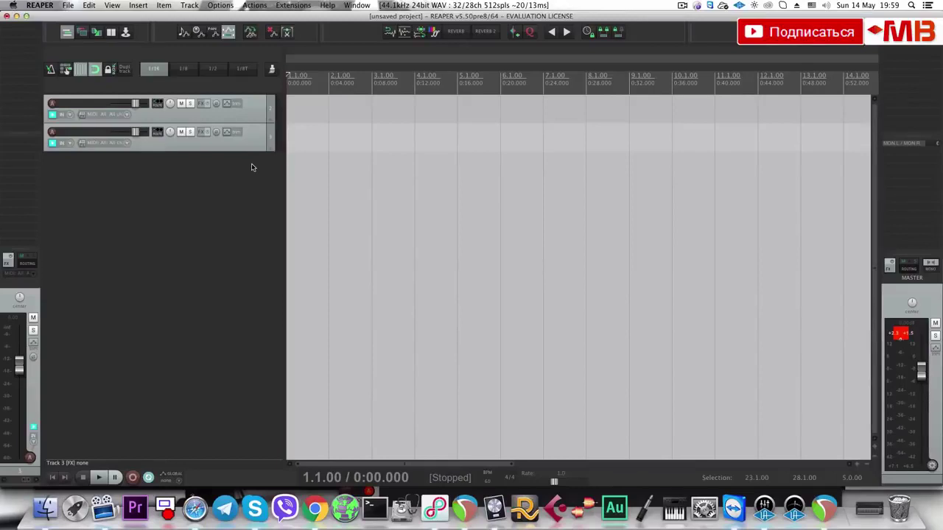
Delete both empty tracks, briefly run playback, and insert a single new track.
key("super+a")
key("Delete")
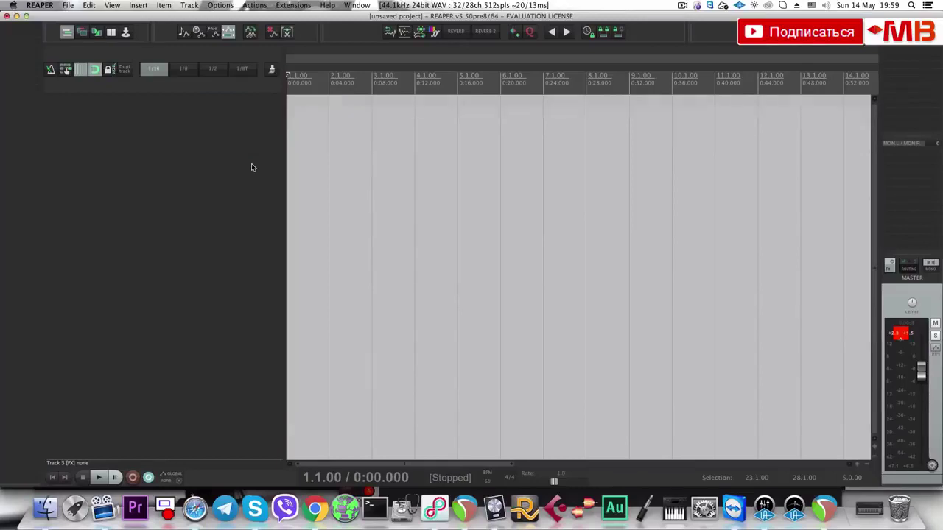
key("space")
key("space")
double_click(250, 163)
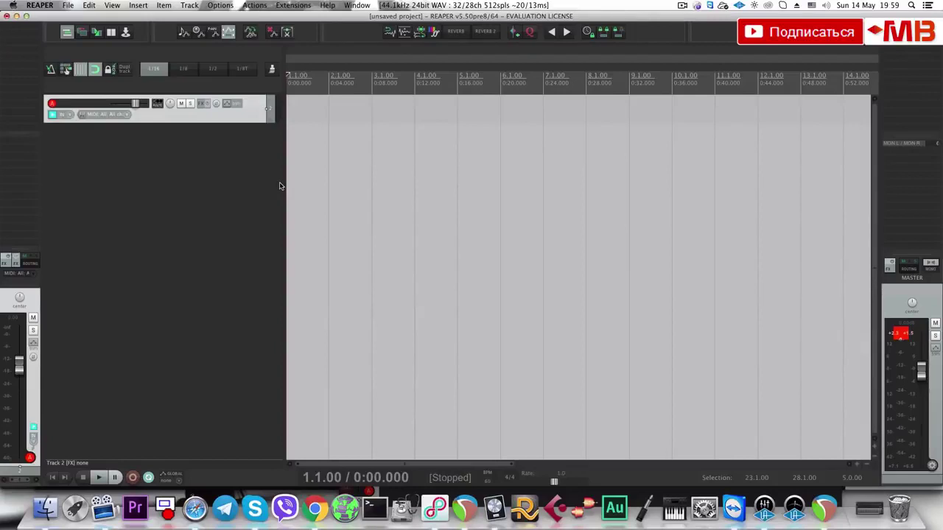
Load VolumeShaper4 on the new track, try pulling its Mid Band curve's lower handle upward, and close the plug-in window.
key("super+z")
left_click(23, 26)
left_click_drag(145, 160, 124, 121)
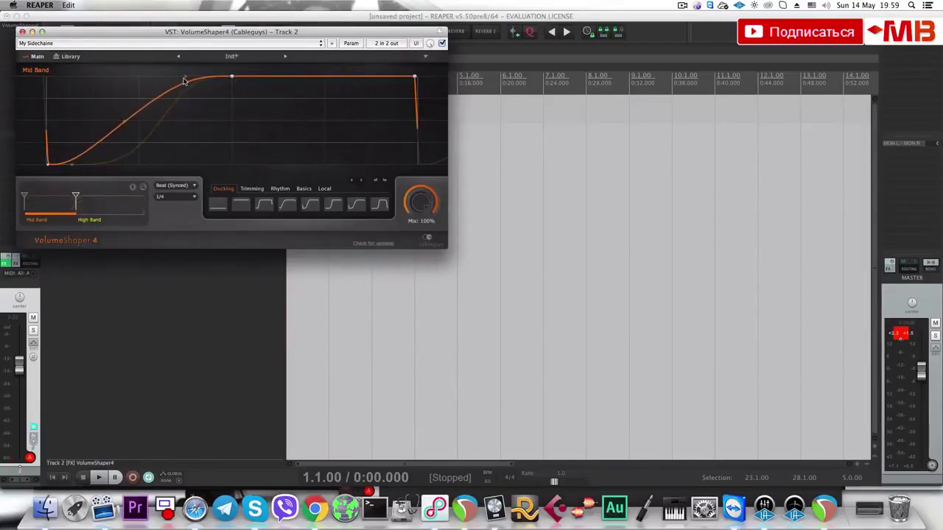
left_click(22, 32)
Search the FX list for Vengeance and load VPS Multiband Sidechain (Vengeance) on the track, declining the update download.
left_click(23, 31)
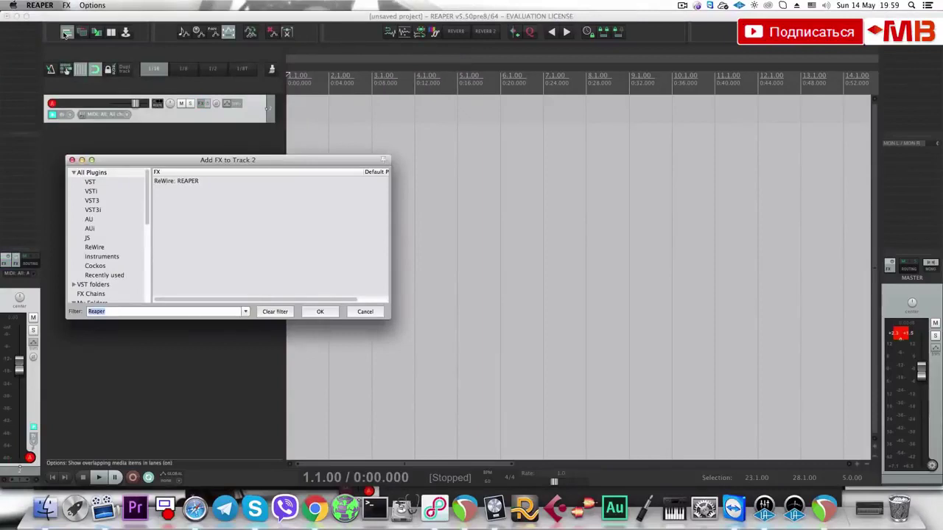
type("Vengeanc")
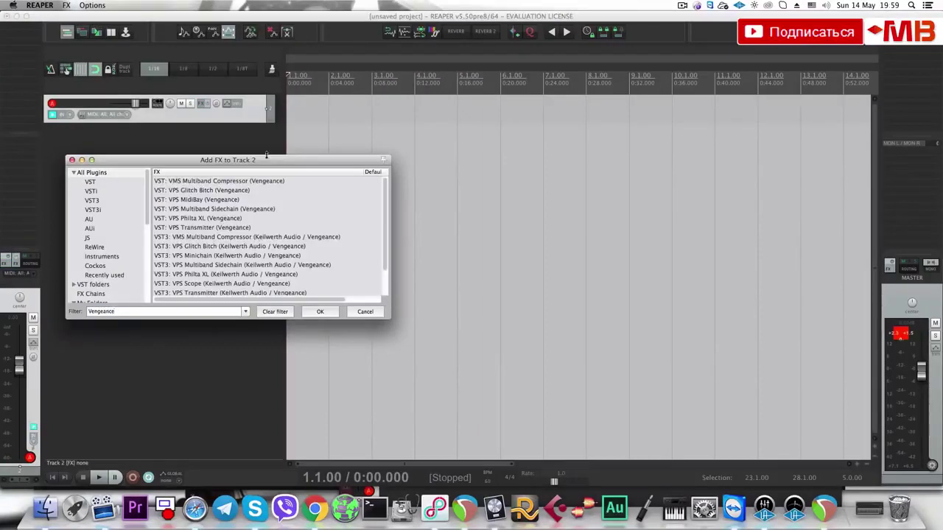
left_click(240, 211)
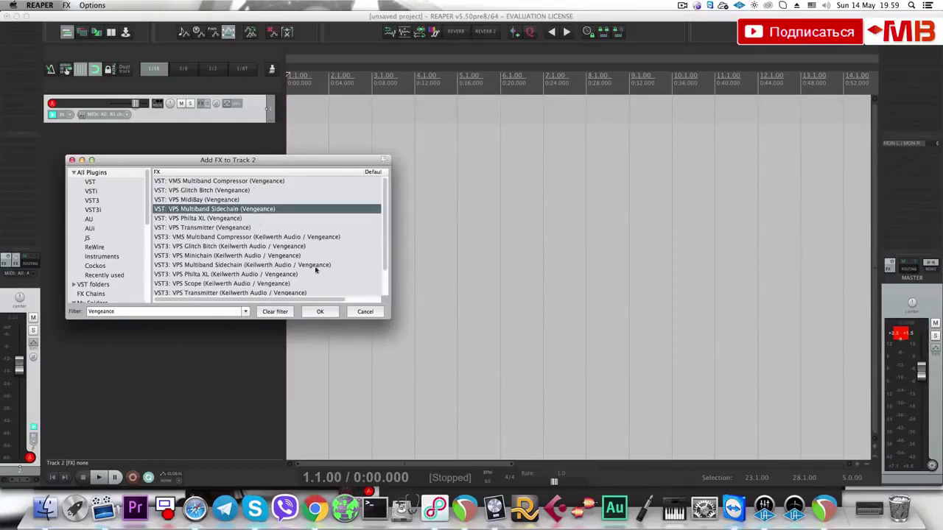
left_click(325, 311)
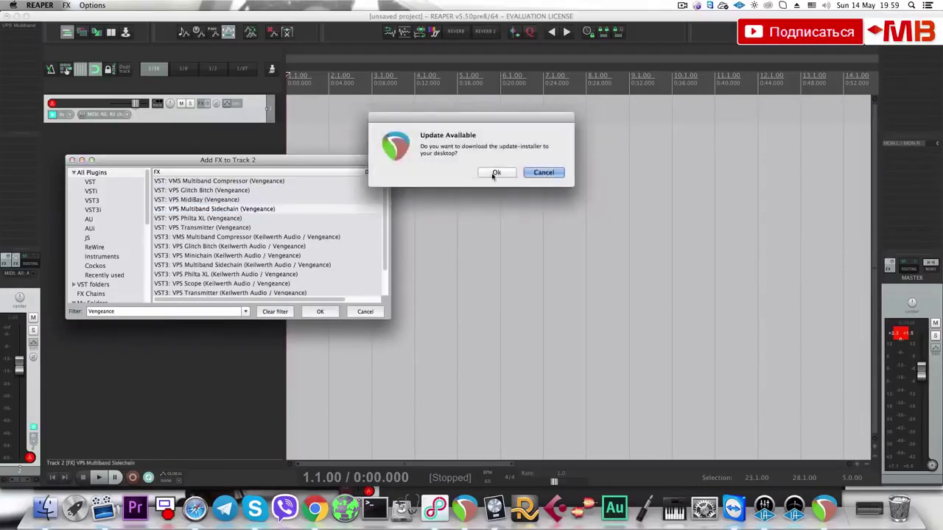
left_click(543, 172)
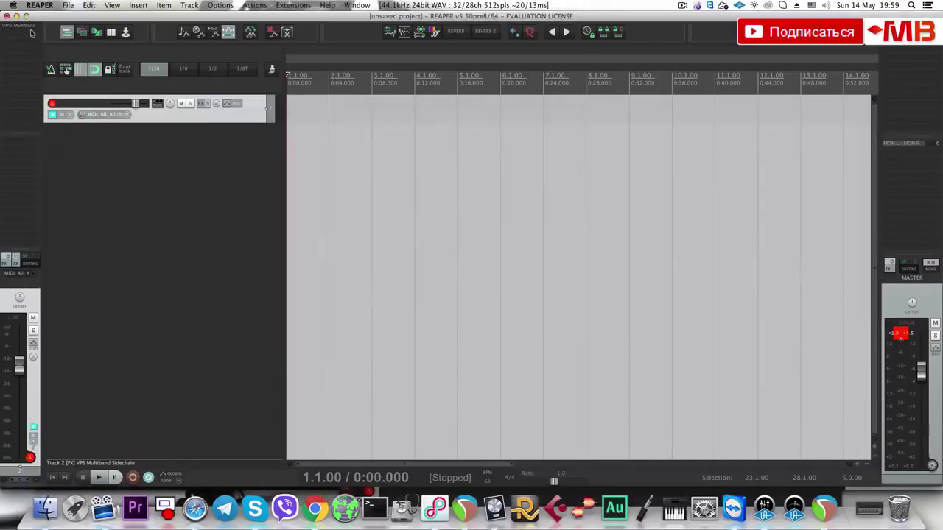
Remove VPS Multiband Sidechain from the track and browse the Vengeance plug-ins without adding one.
left_click(21, 28, "alt")
left_click(27, 29)
scroll(228, 262, "down", 3)
scroll(229, 261, "up", 2)
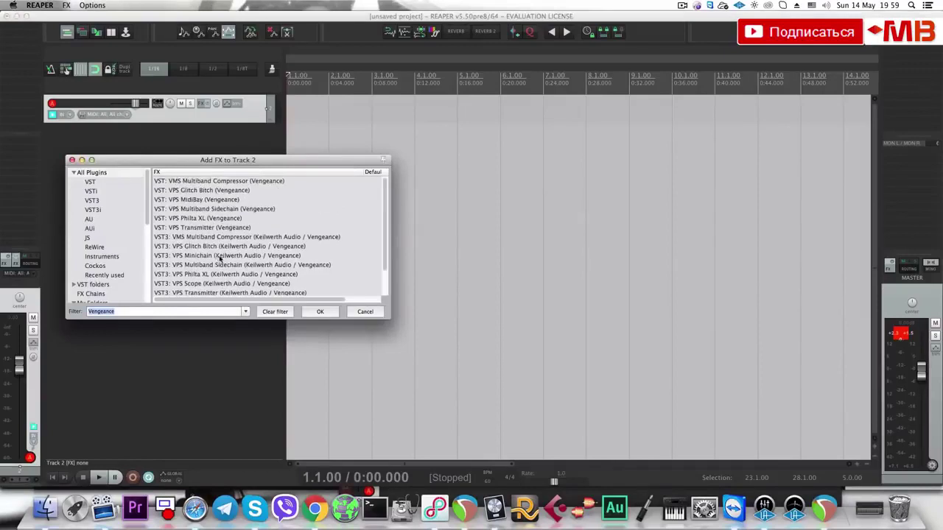
left_click(354, 312)
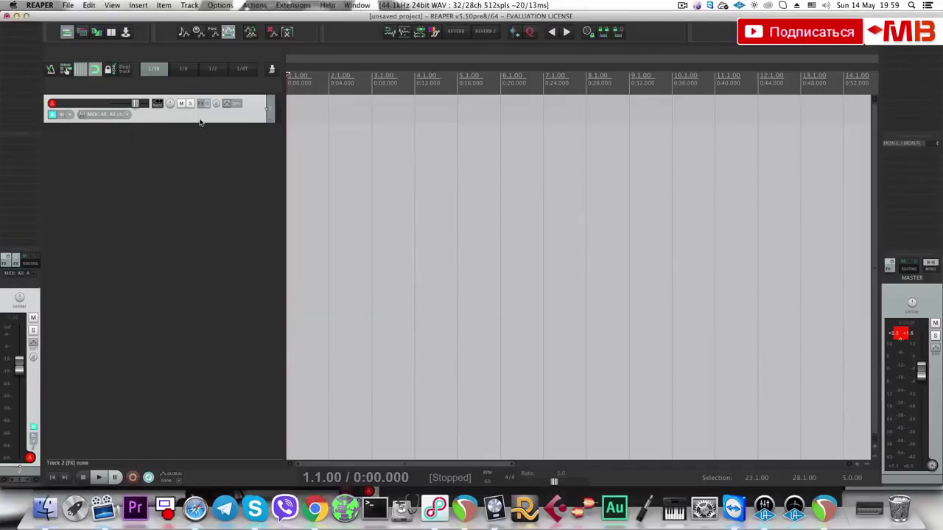
Load VolumeShaper4 on the track, apply the fourth Ducking waveform to the Mid Band, and settle on the seventh for the High Band.
left_click(22, 27)
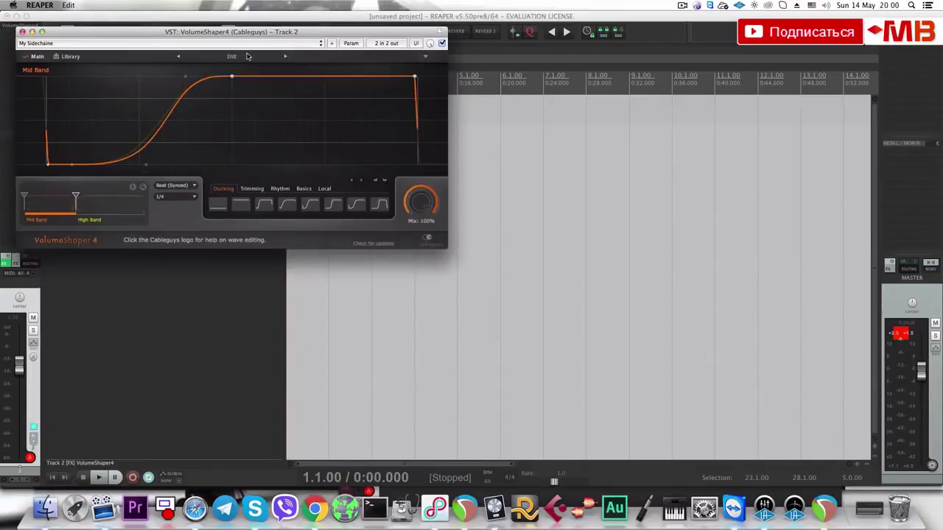
left_click(288, 206)
left_click(103, 215)
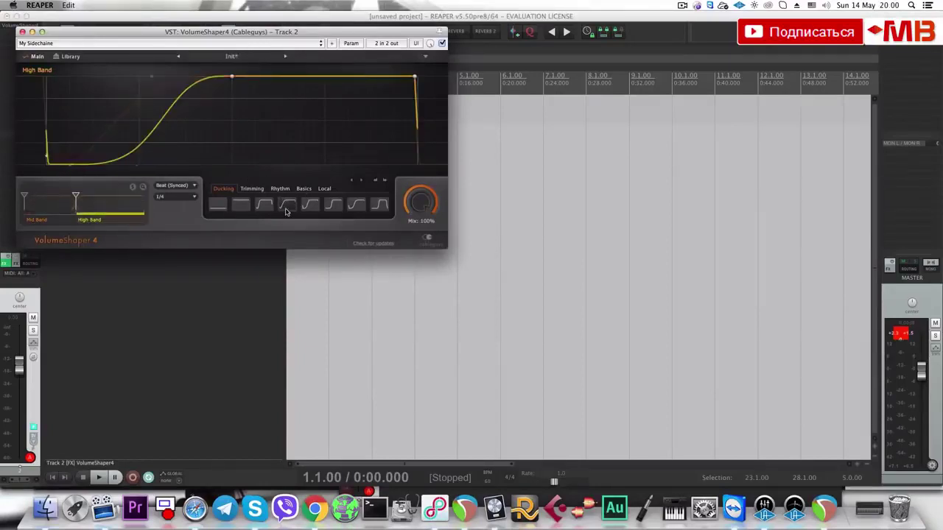
left_click(288, 205)
left_click(311, 208)
left_click(333, 206)
left_click(356, 207)
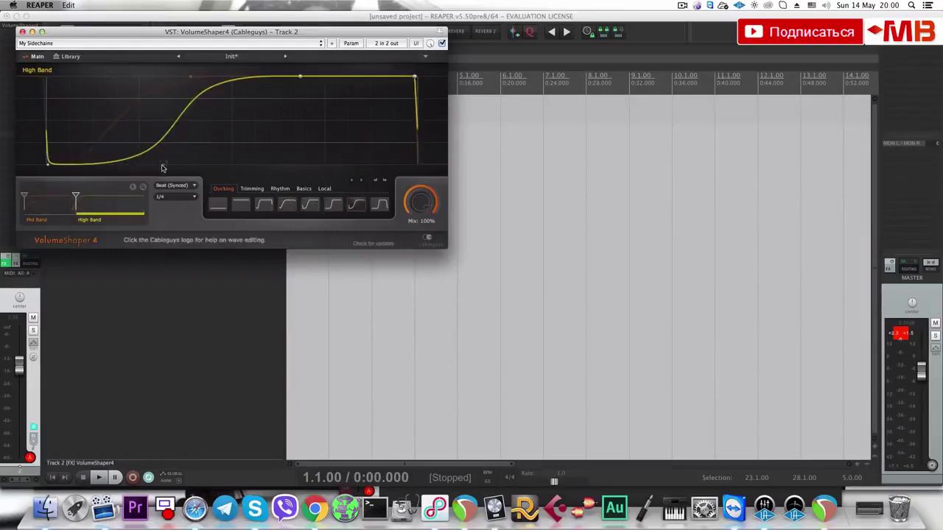
Reshape the High Band curve into a slow, gradual rise by removing its upper handle and adjusting the lower one.
left_click_drag(159, 153, 200, 125)
double_click(205, 121)
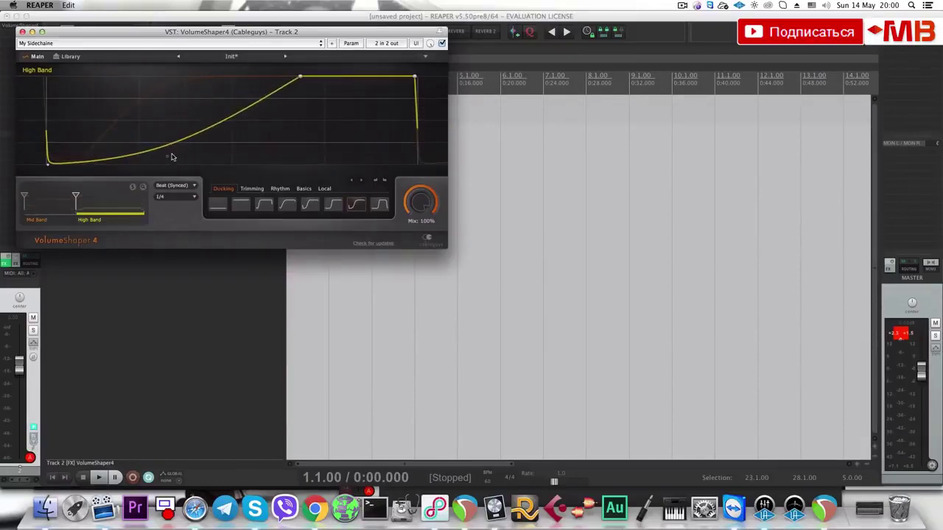
left_click_drag(168, 156, 175, 159)
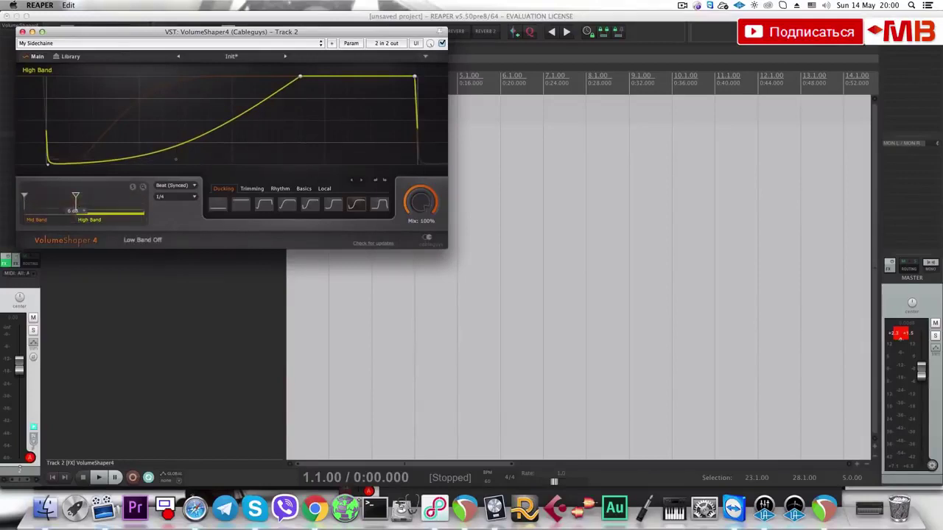
Enable a Low Band by raising the lower split, apply the third Ducking waveform to it, and compare the three bands.
left_click_drag(25, 198, 70, 199)
left_click(87, 205)
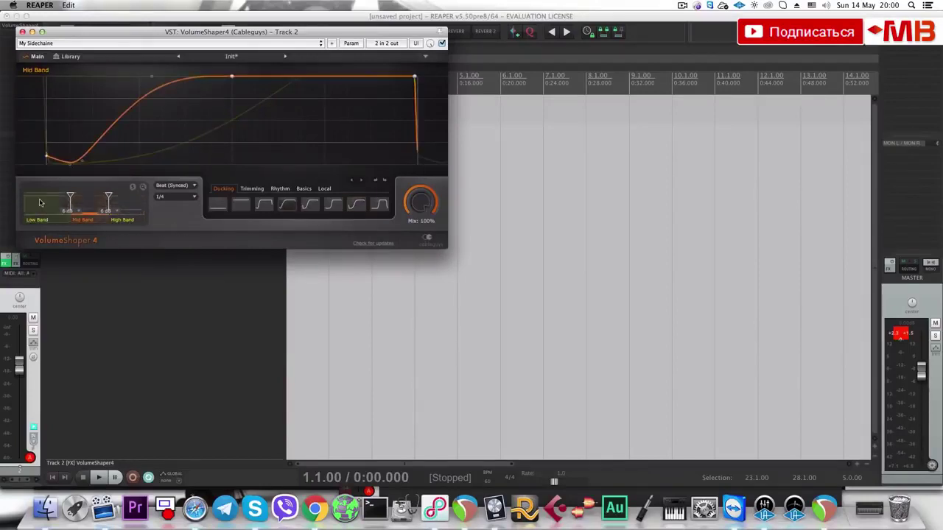
left_click(40, 203)
left_click(87, 204)
left_click(122, 205)
left_click(56, 205)
left_click(263, 205)
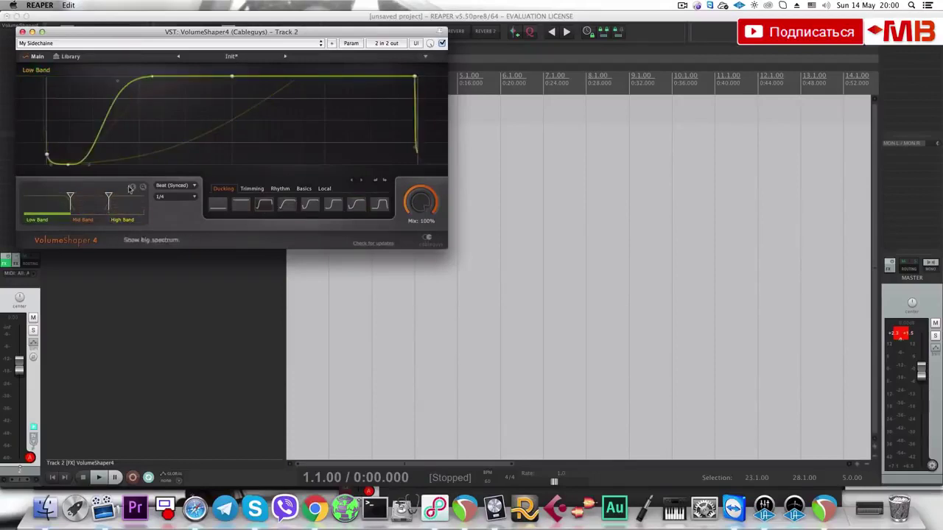
left_click(98, 208)
left_click(125, 206)
left_click(42, 203)
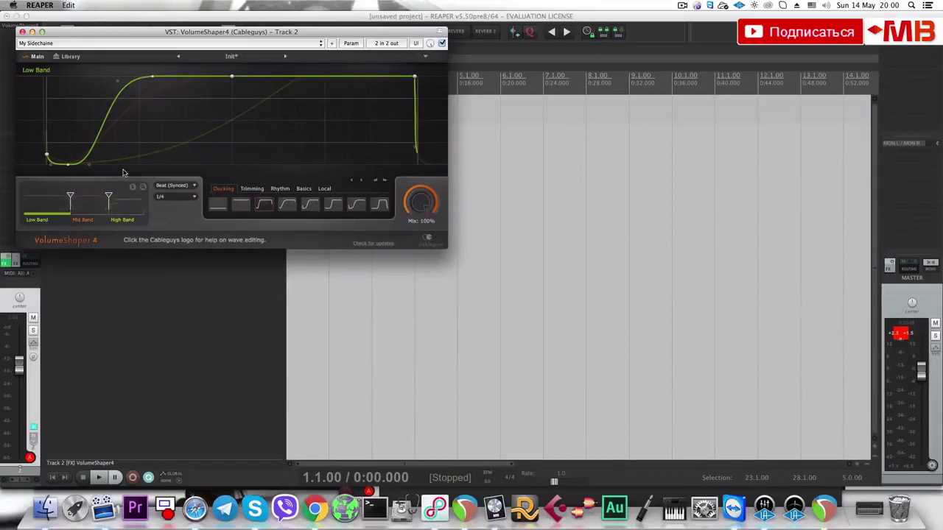
Delay the Mid Band curve's rise by shifting its lower handle and upper points later in the cycle.
left_click(83, 219)
left_click_drag(82, 161, 152, 164)
left_click_drag(152, 77, 167, 76)
left_click_drag(232, 76, 261, 76)
Try bending the High Band curve into a fast early rise, and replace it with the flat waveform.
left_click(123, 213)
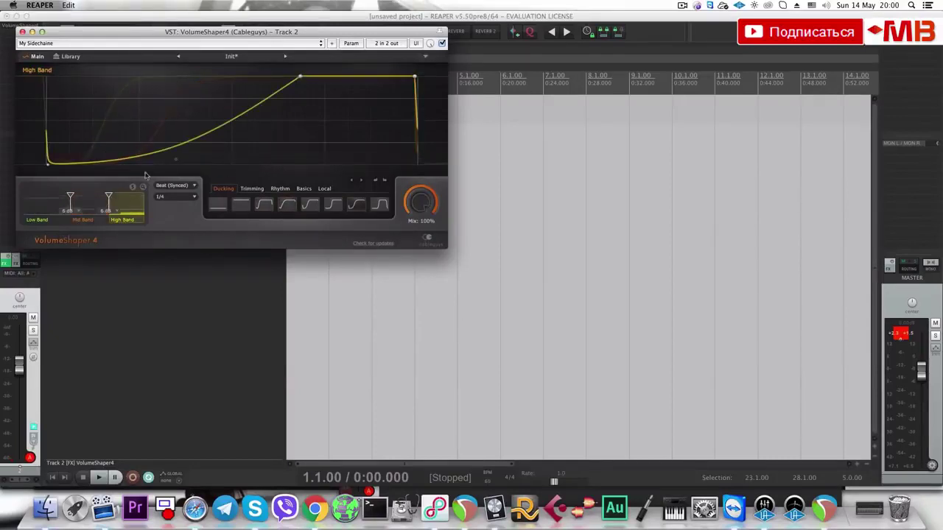
left_click_drag(177, 157, 70, 78)
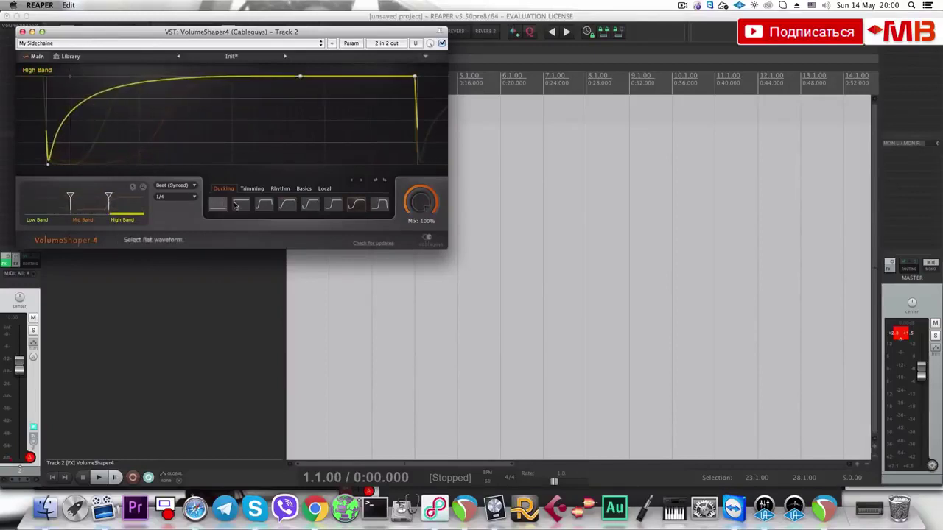
left_click(240, 205)
Turn the Low Band off and lower the split between the Mid and High Bands to 1.21 kHz.
left_click_drag(72, 197, 24, 197)
left_click_drag(109, 199, 89, 201)
Apply the third Ducking waveform to the High Band, reshape it to rise immediately from the start, and lower the Mid/High split slightly.
left_click(263, 205)
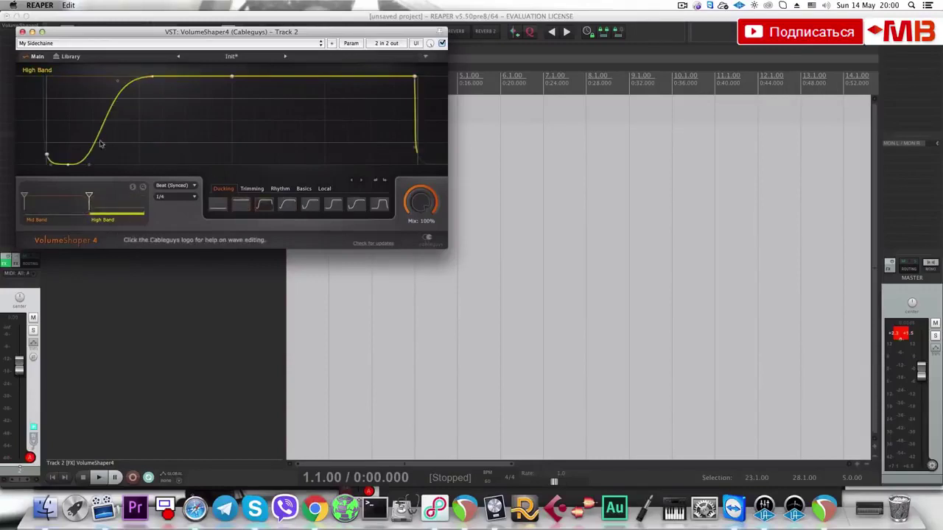
left_click_drag(89, 165, 46, 158)
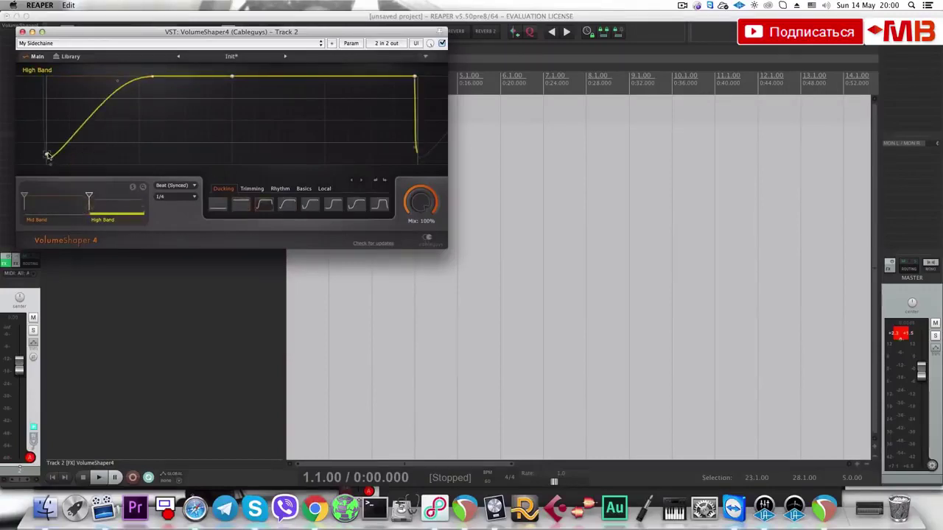
left_click_drag(118, 81, 102, 76)
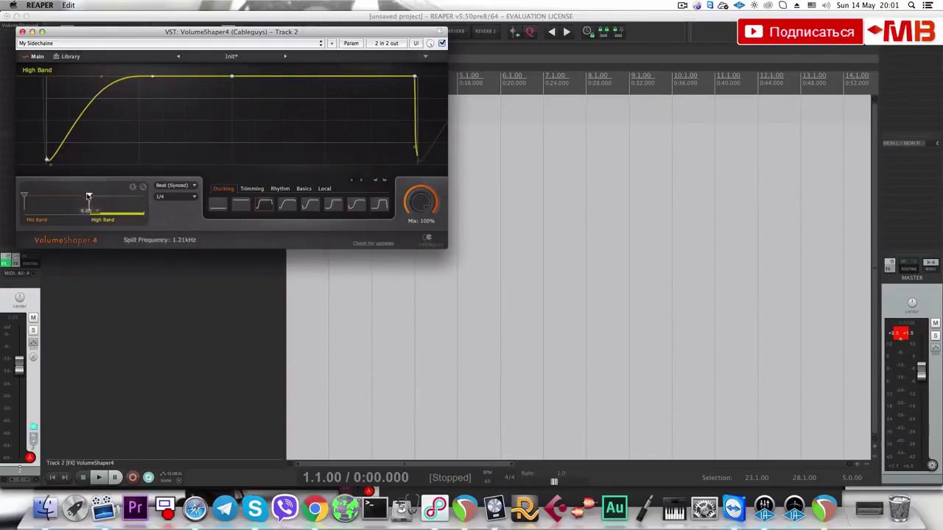
left_click_drag(94, 193, 82, 194)
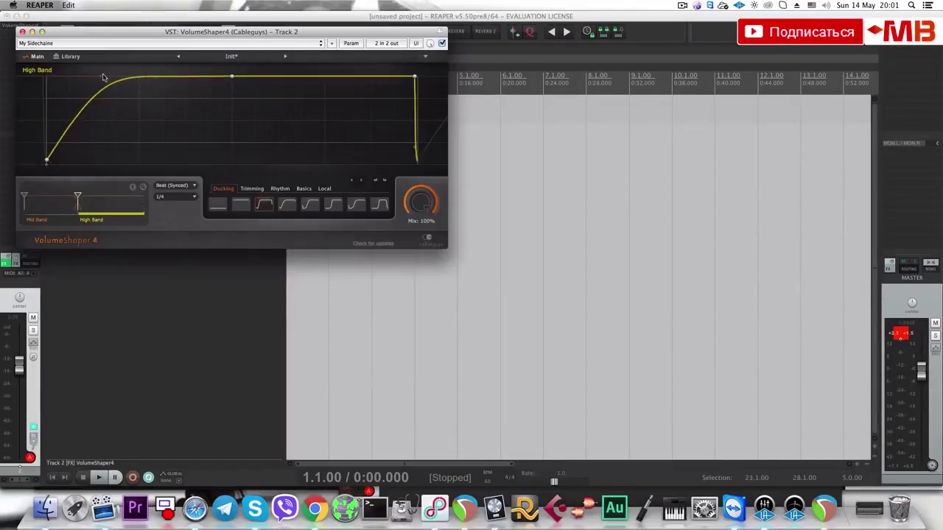
Reshape the High Band curve to stay near the minimum at first, rising steeply to full level by mid-cycle.
left_click_drag(106, 79, 108, 135)
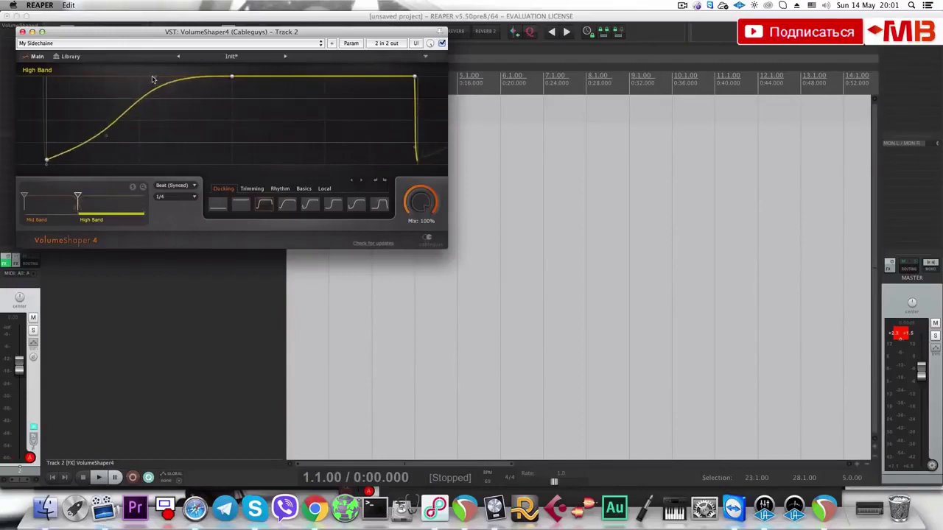
left_click_drag(155, 77, 132, 163)
left_click_drag(184, 120, 176, 118)
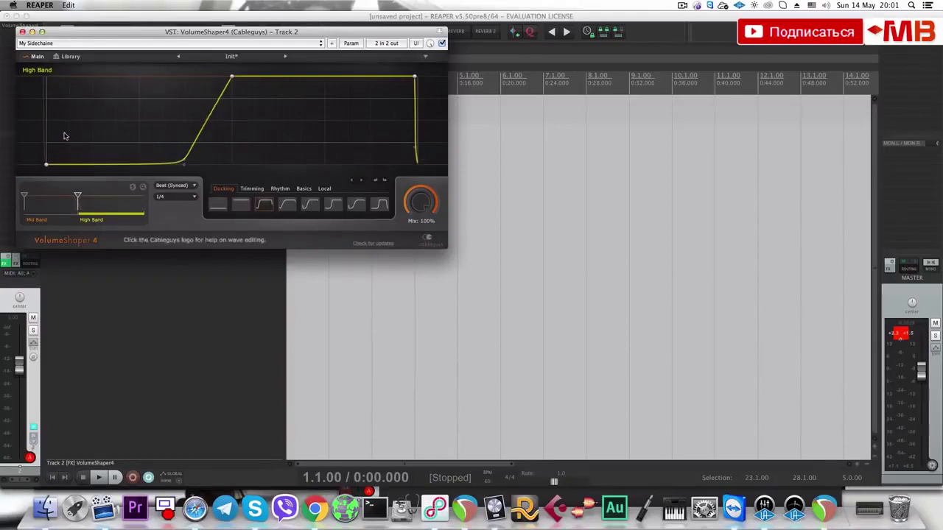
Close the VolumeShaper4 window and delete the track that holds it.
left_click(22, 32)
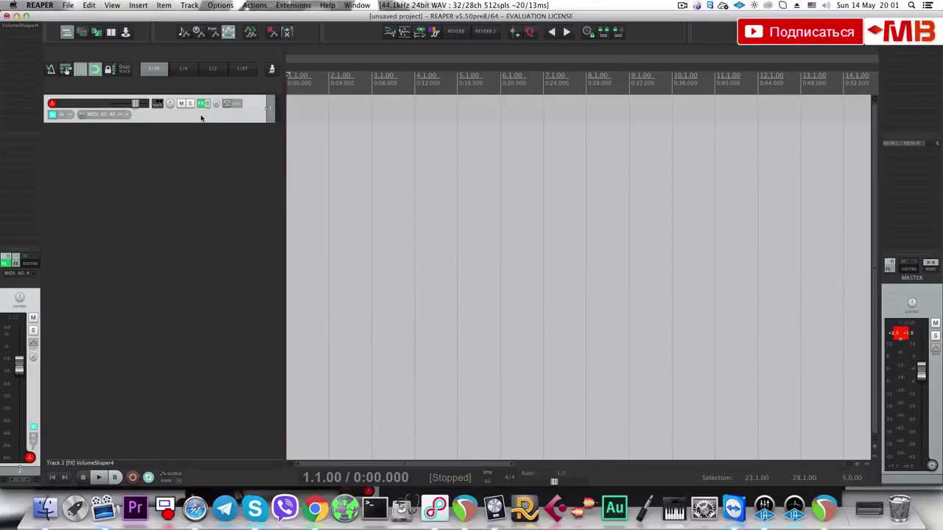
key("Delete")
key("Return")
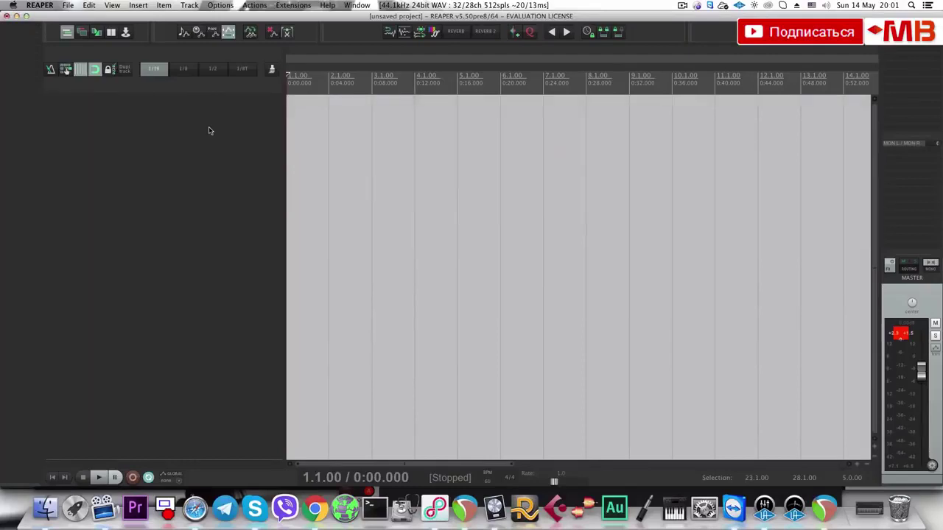
Insert six new tracks and turn the first one into a folder containing the other five.
key("ctrl+t")
key("ctrl+t")
key("ctrl+t")
key("ctrl+t")
key("ctrl+t")
key("ctrl+t")
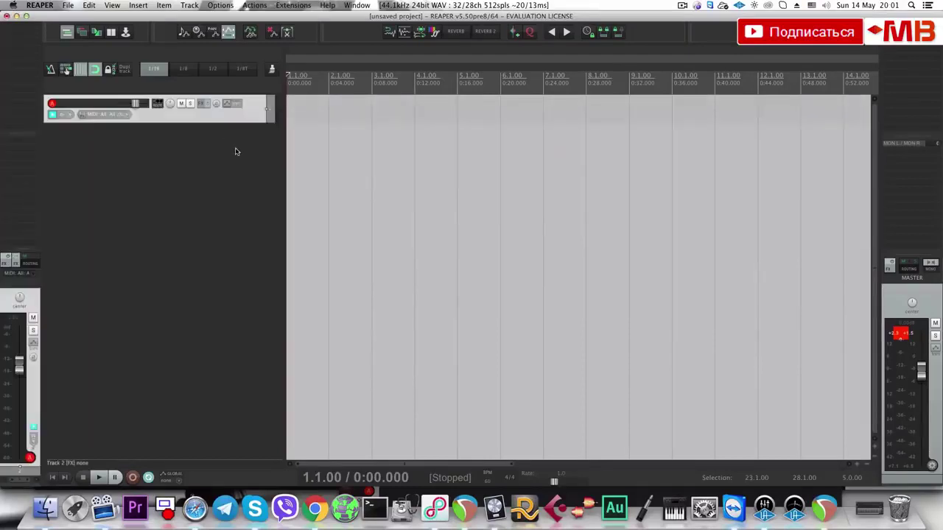
left_click(269, 121)
left_click(249, 118)
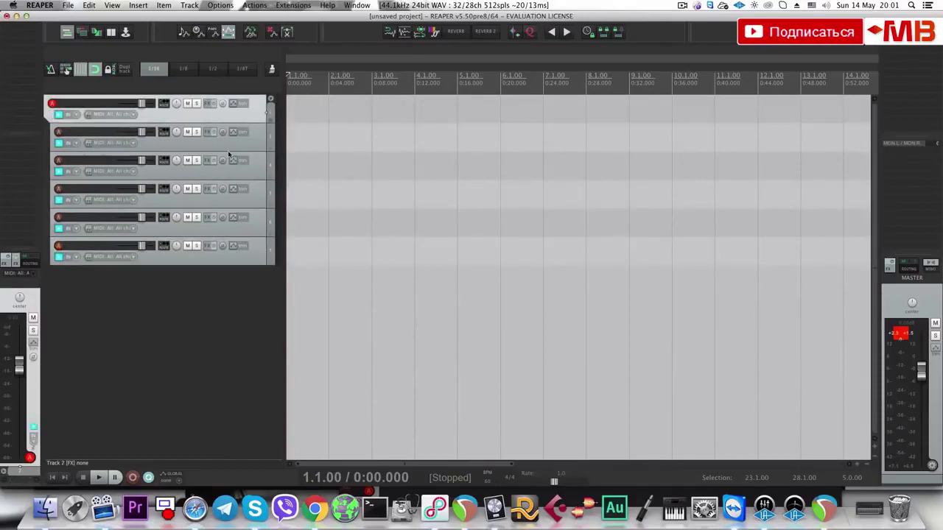
Select the folder and all its child tracks and delete them.
key("Escape")
key("super+a")
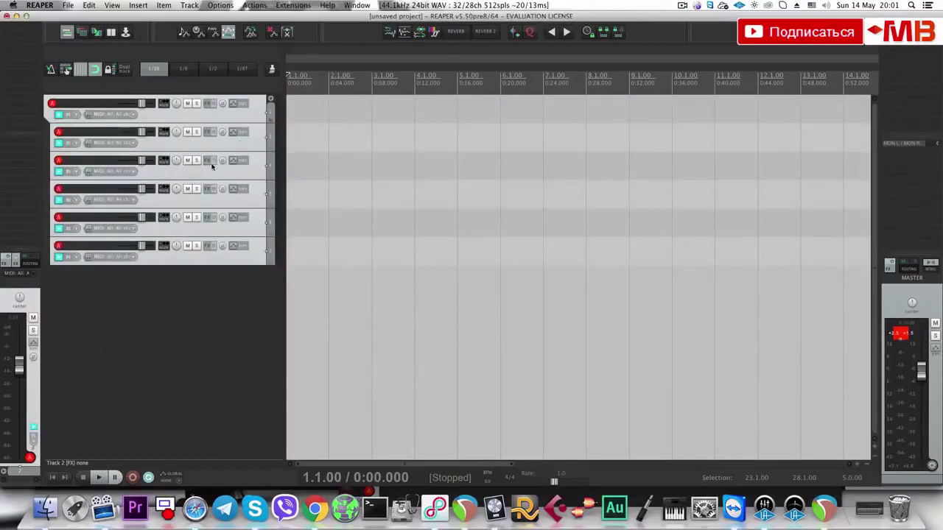
key("Delete")
Insert the Multi 1 track template from the SHM category's Multi group into the empty project.
right_click(200, 168)
mouse_move(280, 201)
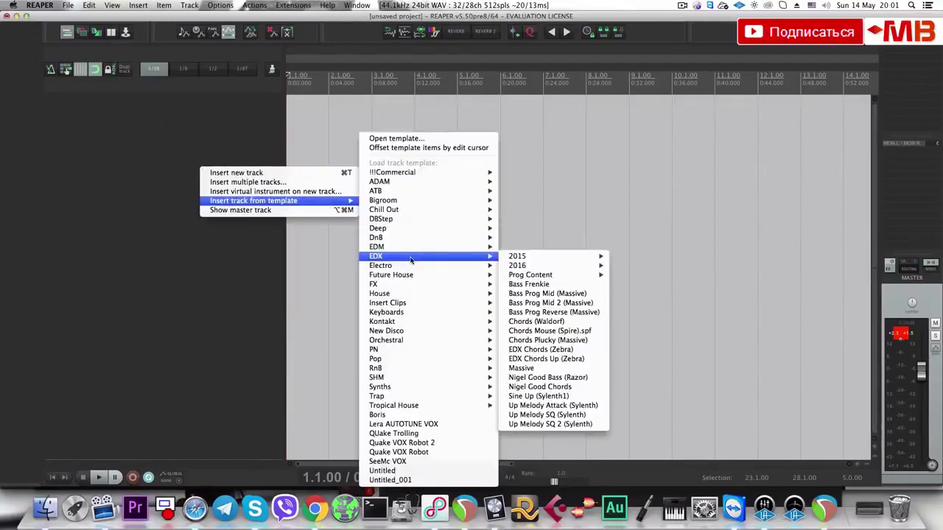
mouse_move(416, 230)
mouse_move(427, 378)
mouse_move(604, 387)
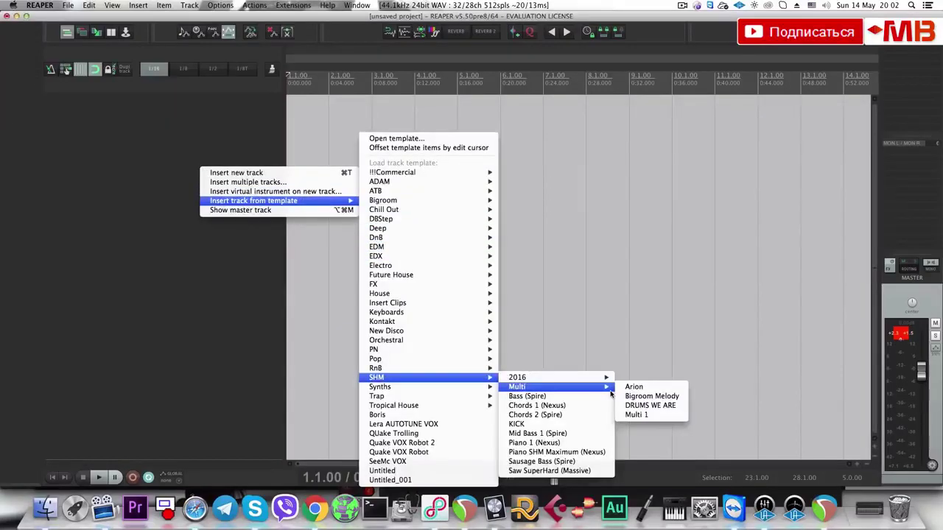
left_click(637, 415)
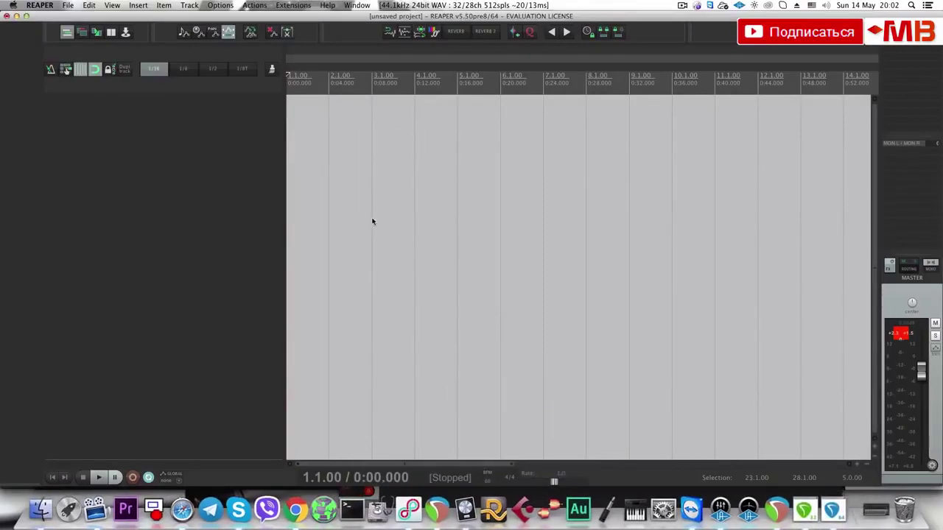
Audition the SHM Multi 1 layers by arming individual instrument tracks for live input, and select the folder track.
left_click(269, 101)
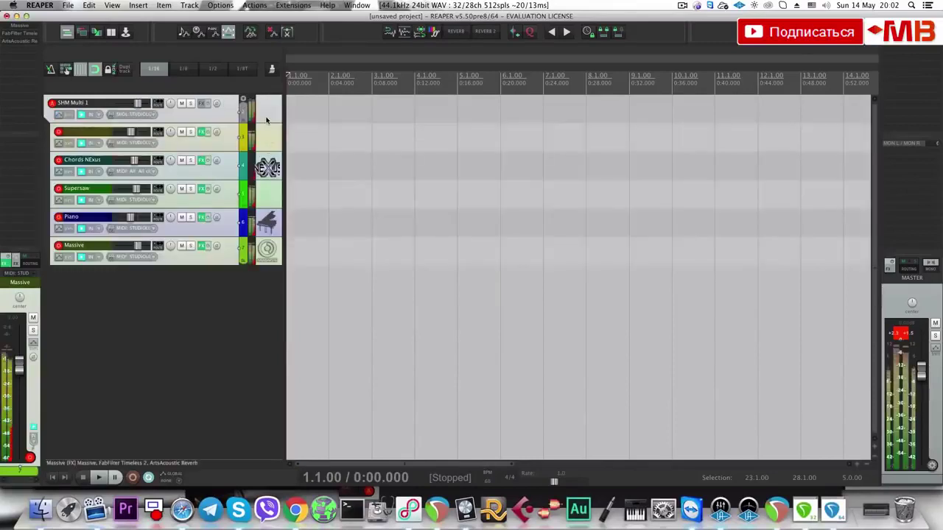
left_click(269, 119)
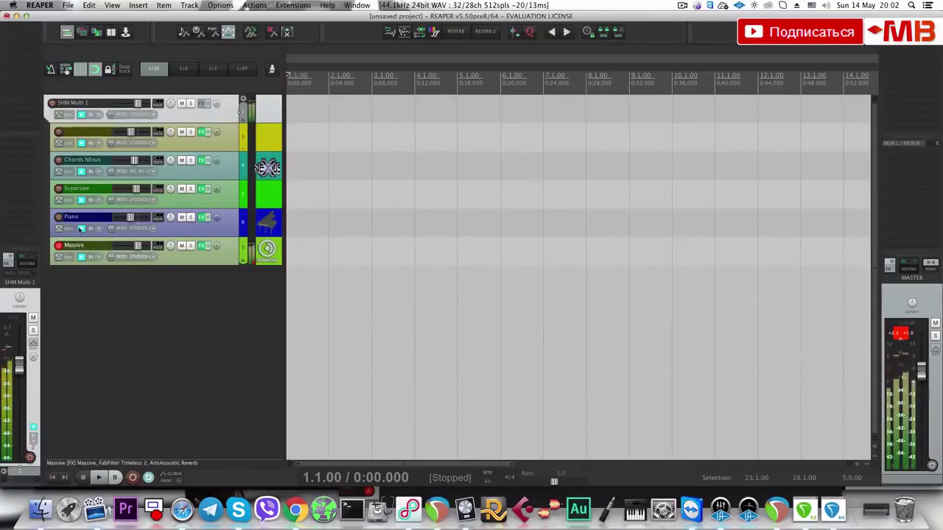
left_click(233, 225)
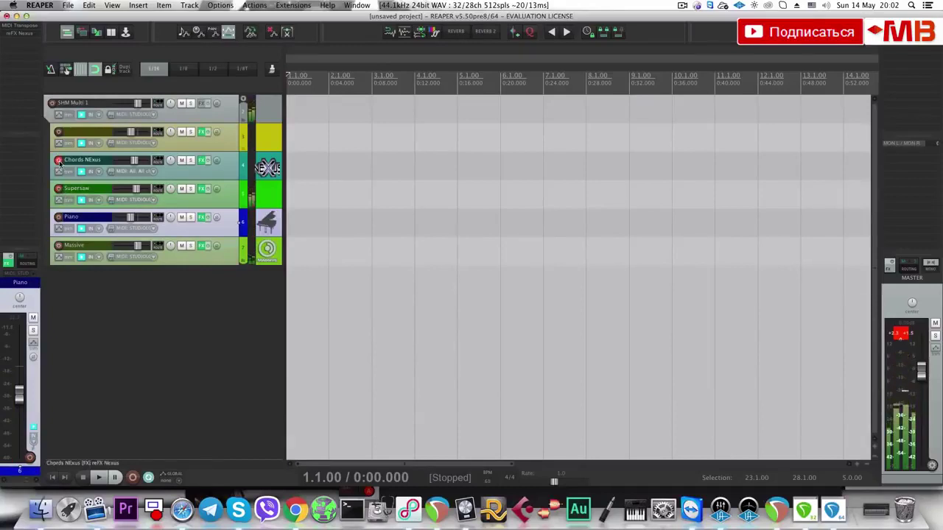
left_click(59, 160)
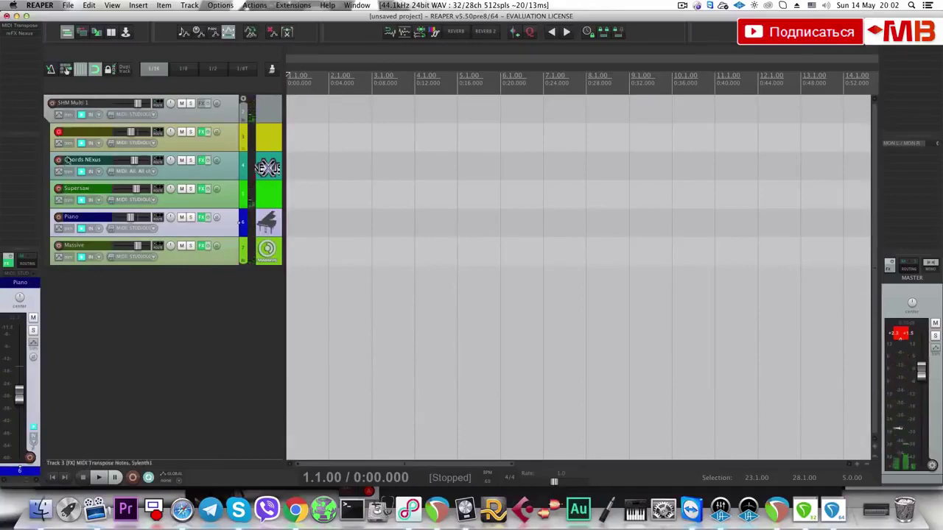
left_click(192, 145)
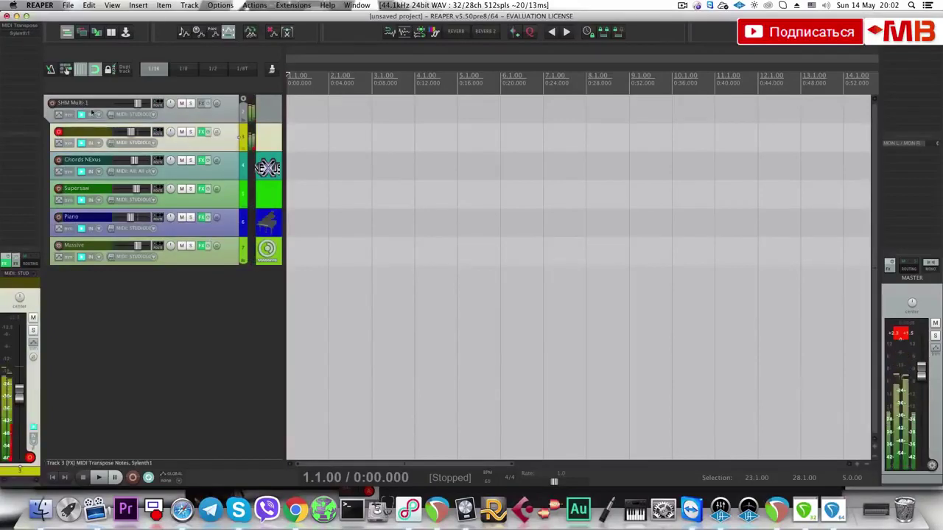
left_click(202, 121)
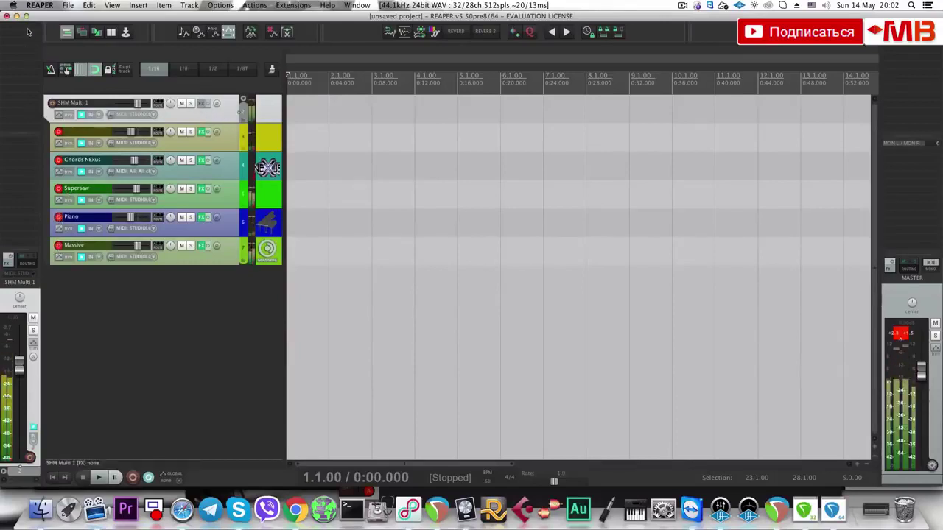
Search the effects for "Pro MB" and add the AU version of FabFilter Pro-MB to the SHM Multi 1 folder track.
key("f")
type("Pro M")
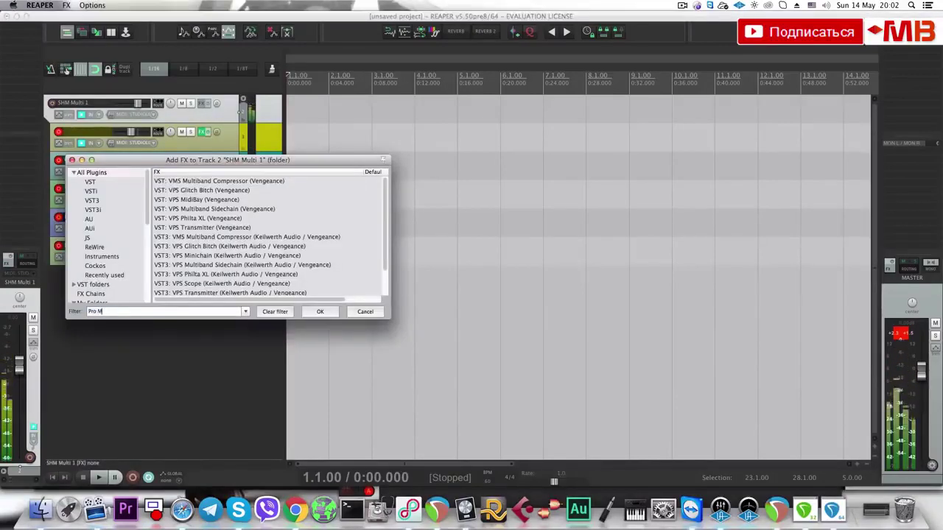
type("B")
key("Down")
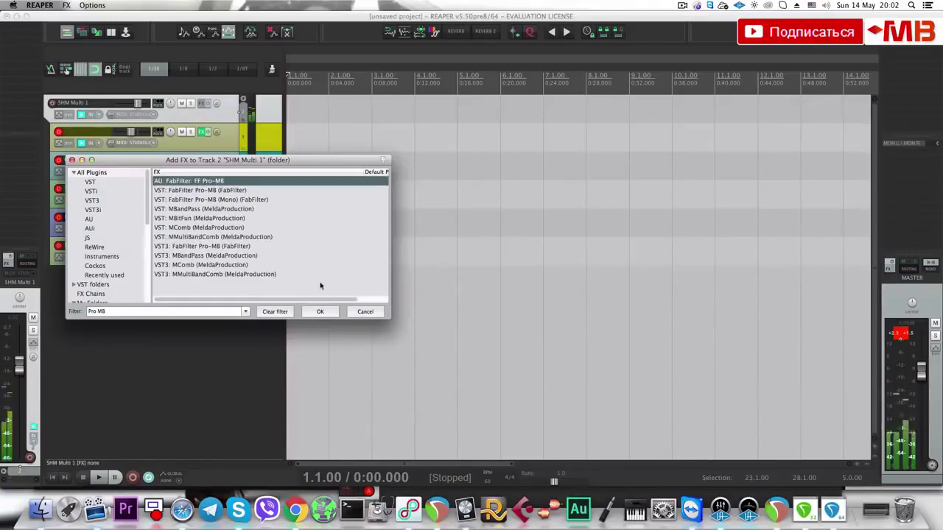
left_click(320, 311)
Create four adjacent compression bands in Pro-MB, covering the low-mid, middle, upper-mid and high frequency ranges.
left_click(207, 146)
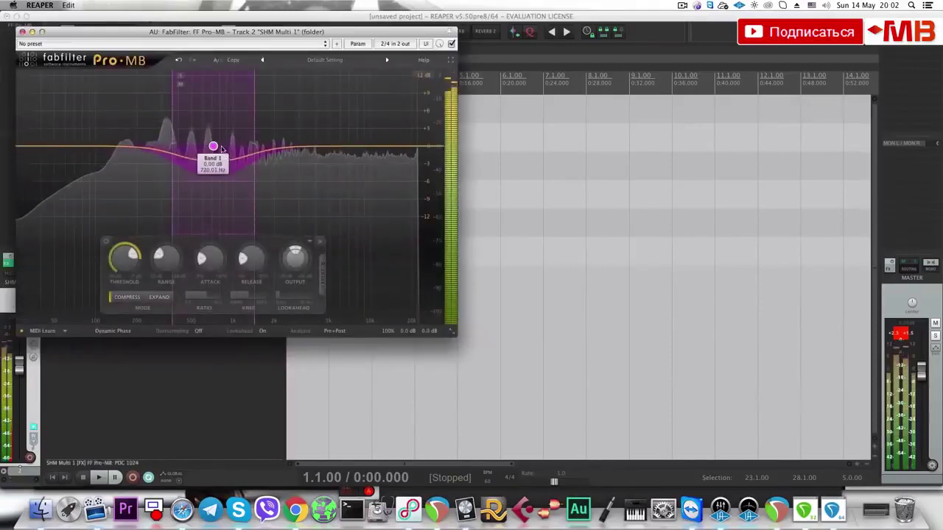
left_click(126, 146)
left_click(288, 146)
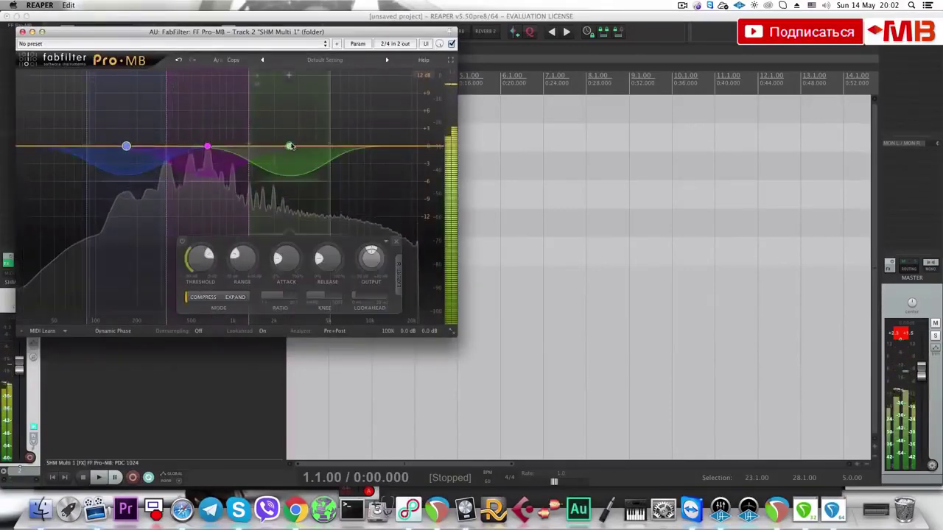
left_click(357, 146)
left_click_drag(358, 145, 386, 146)
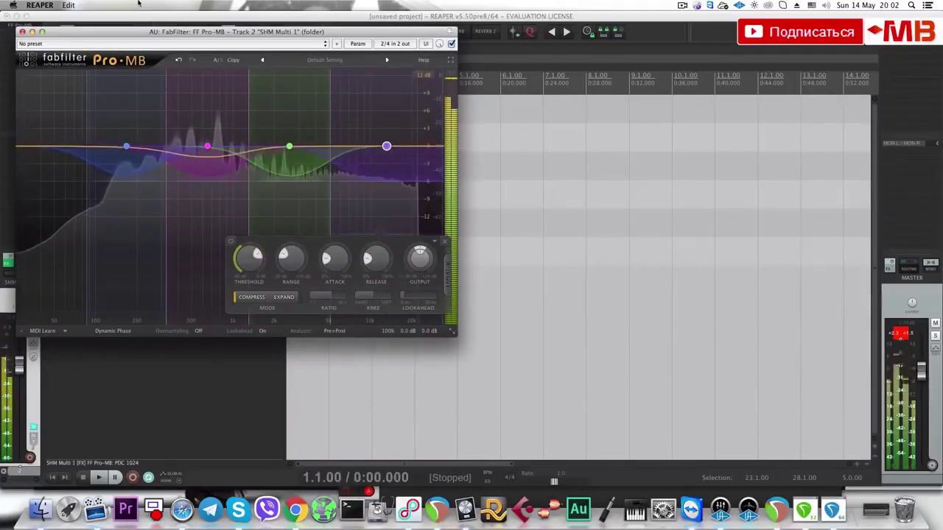
Check the audio device's requested block size in the preferences.
left_click(41, 5)
left_click(53, 32)
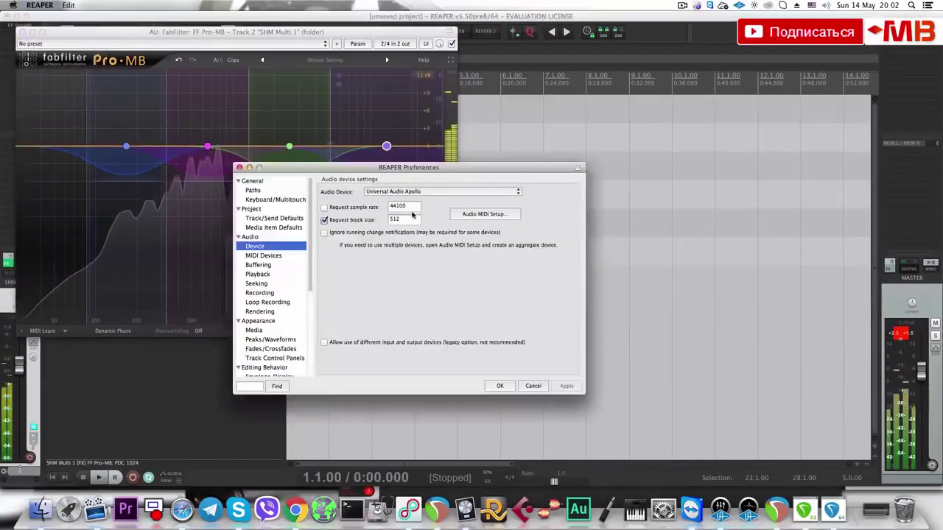
left_click(505, 385)
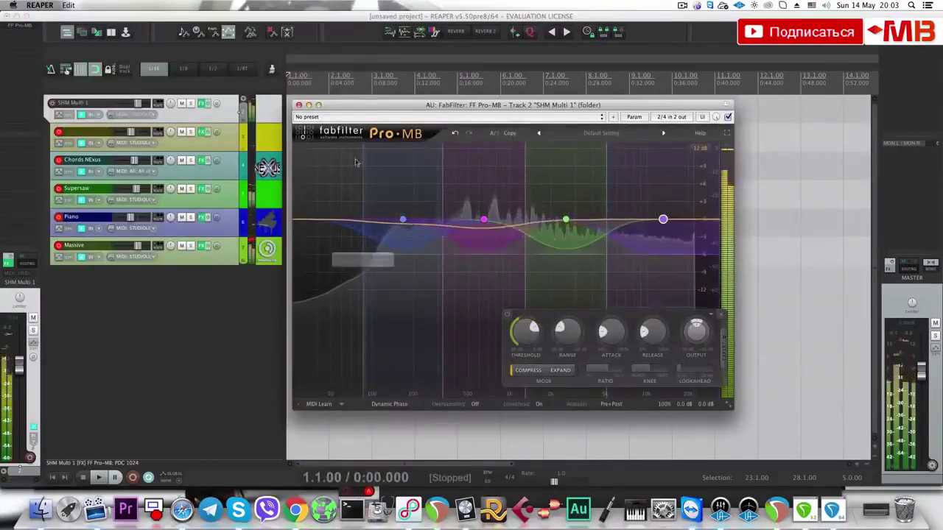
Insert a new track below Massive inside the folder and create sends from it to all five instrument tracks.
left_click(249, 260)
left_click(225, 277)
double_click(225, 277)
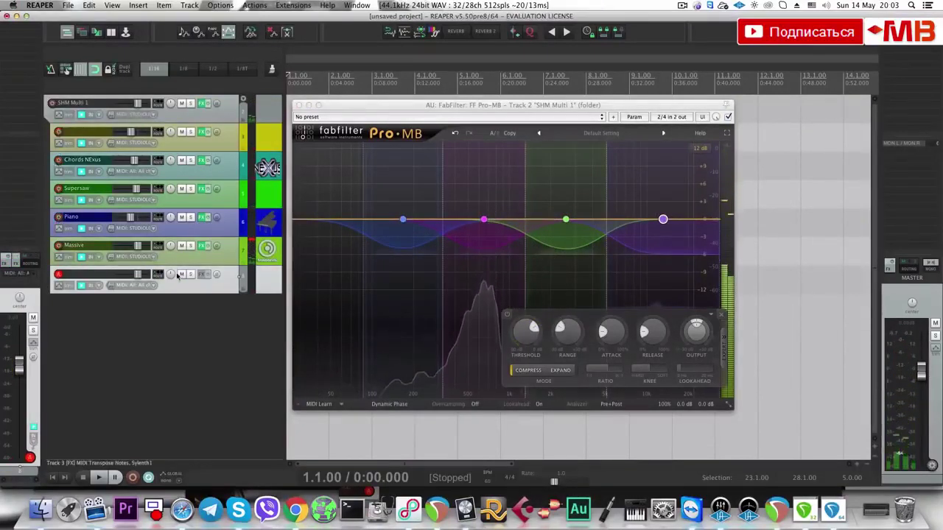
left_click_drag(156, 274, 187, 207)
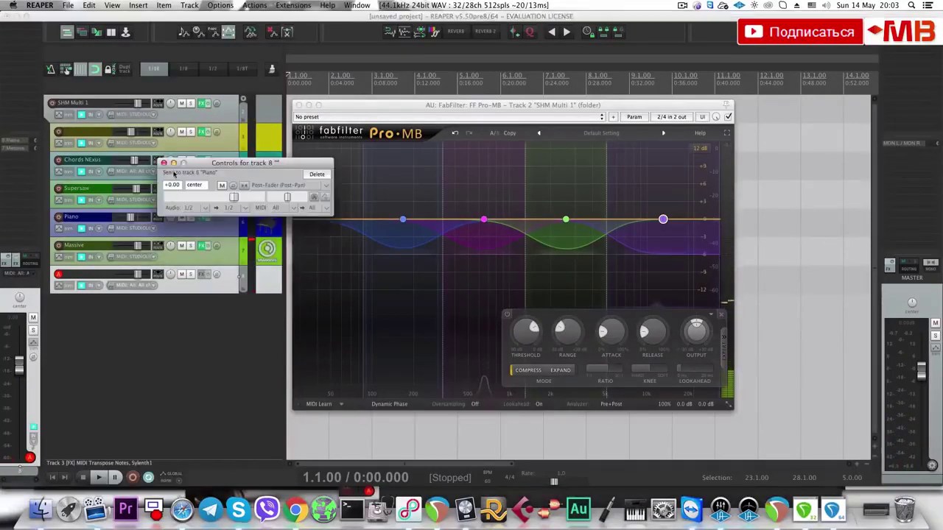
left_click_drag(174, 174, 161, 263)
left_click_drag(159, 190, 159, 133)
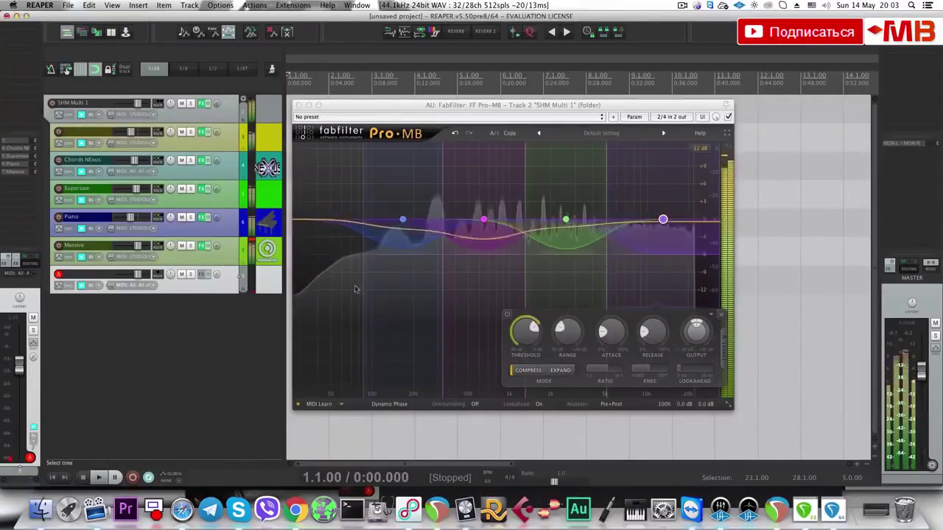
Add a low band lowered to about -5.5 dB in Pro-MB, then lower the low-mid band and shift its edges upward.
left_click(328, 220)
left_click_drag(328, 219, 329, 252)
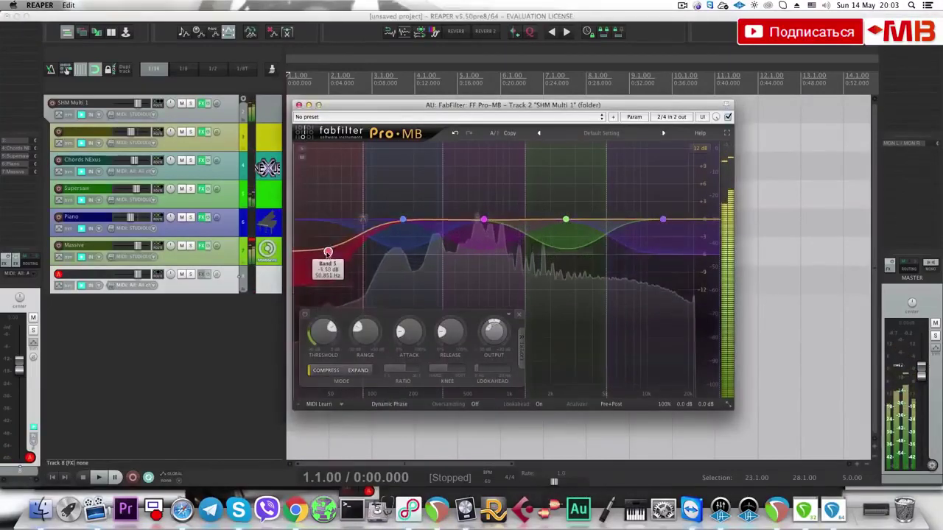
left_click_drag(403, 219, 458, 249)
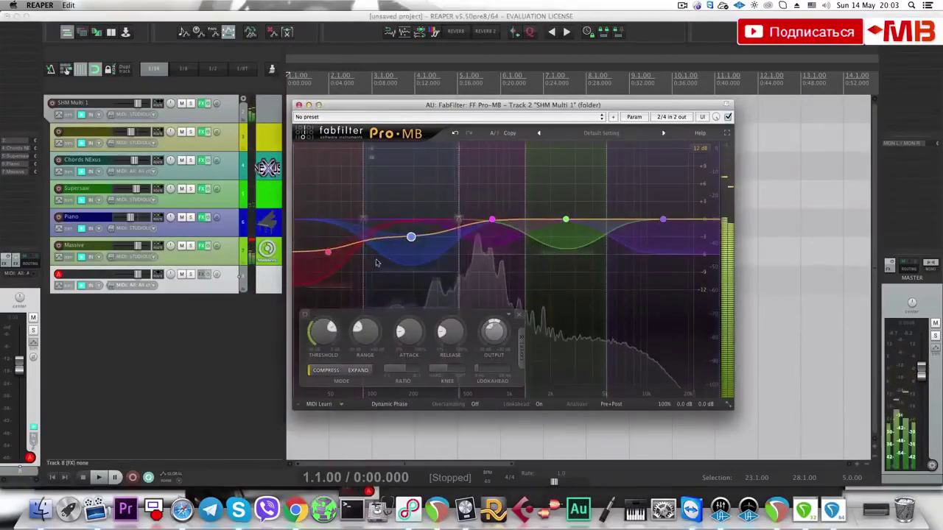
left_click_drag(364, 255, 377, 249)
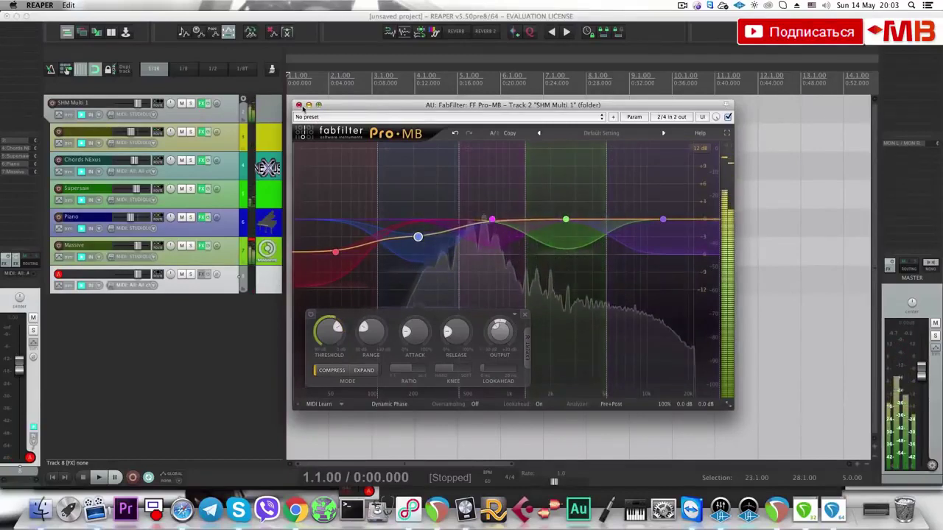
Close Pro-MB and add VolumeShaper4 to the SHM Multi 1 folder track.
left_click(258, 115)
left_click(230, 118)
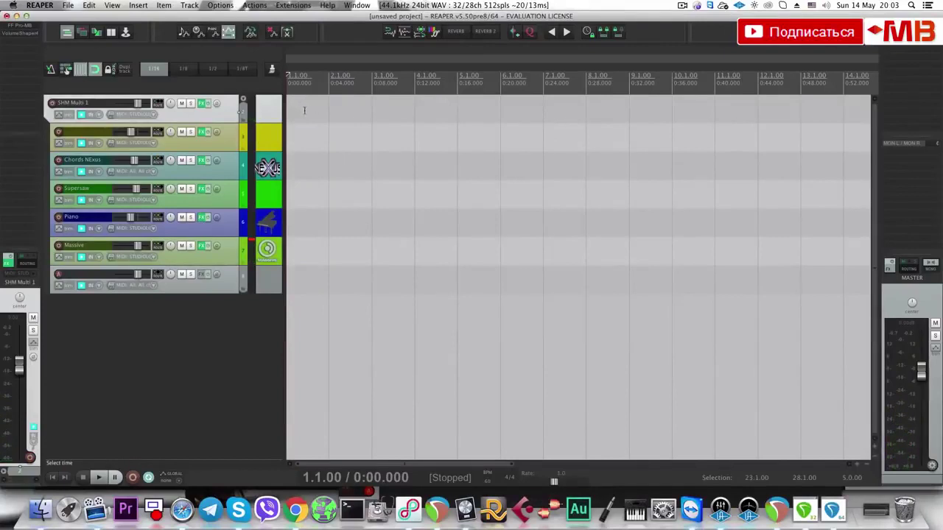
Play into the unnamed track below Massive from bar 3, keeping the notes as a short MIDI item starting at bar 4.
left_click(268, 281)
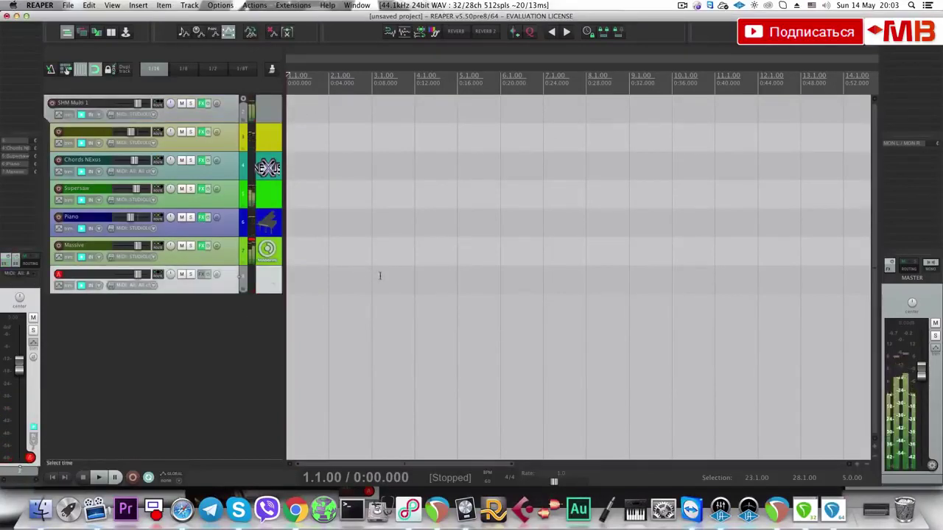
left_click(380, 276)
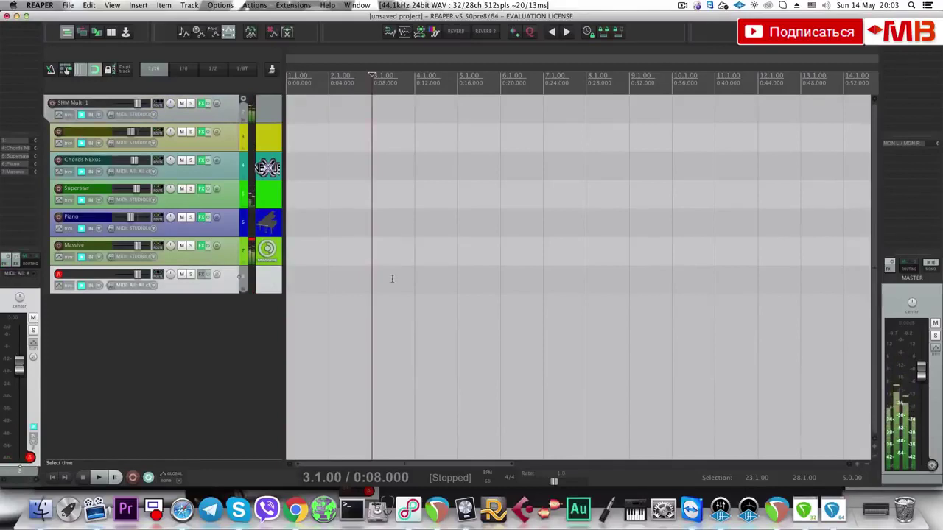
key("space")
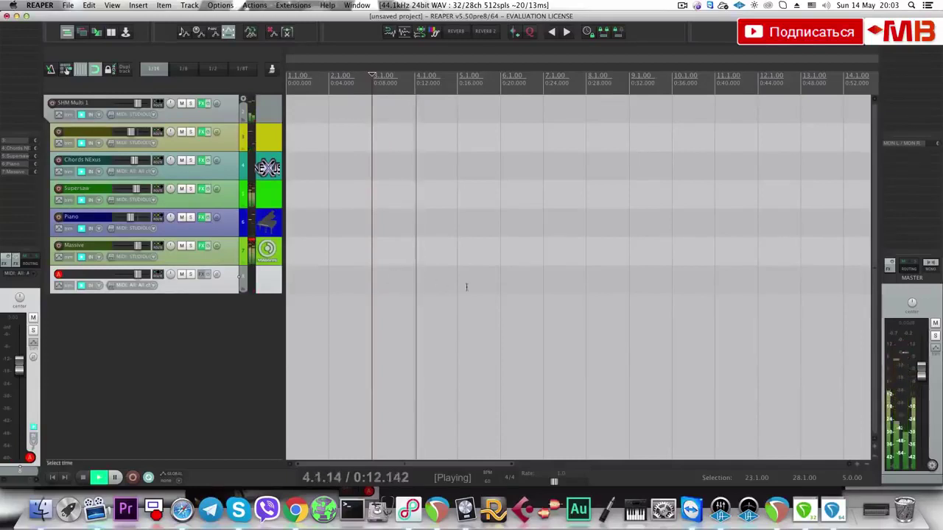
key("space")
left_click_drag(407, 291, 446, 291)
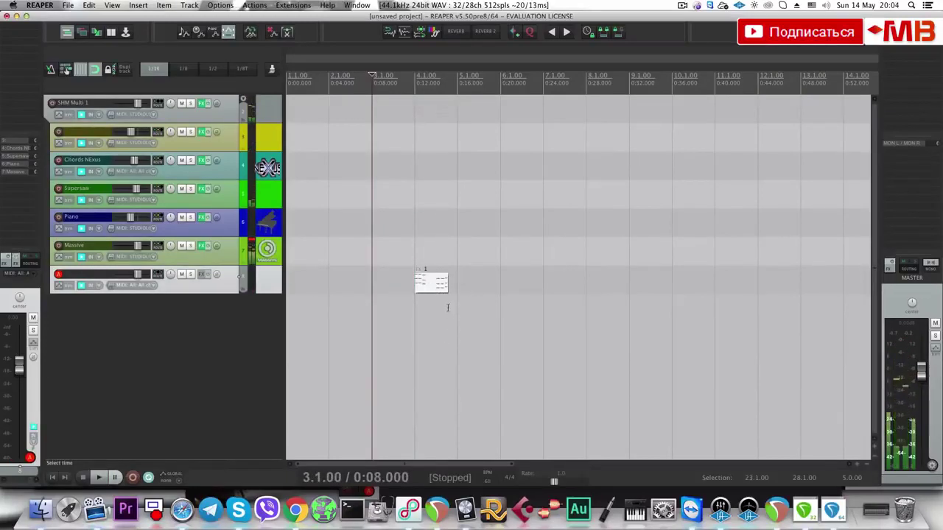
Set the project tempo to 128 BPM.
left_click(487, 481)
type("128")
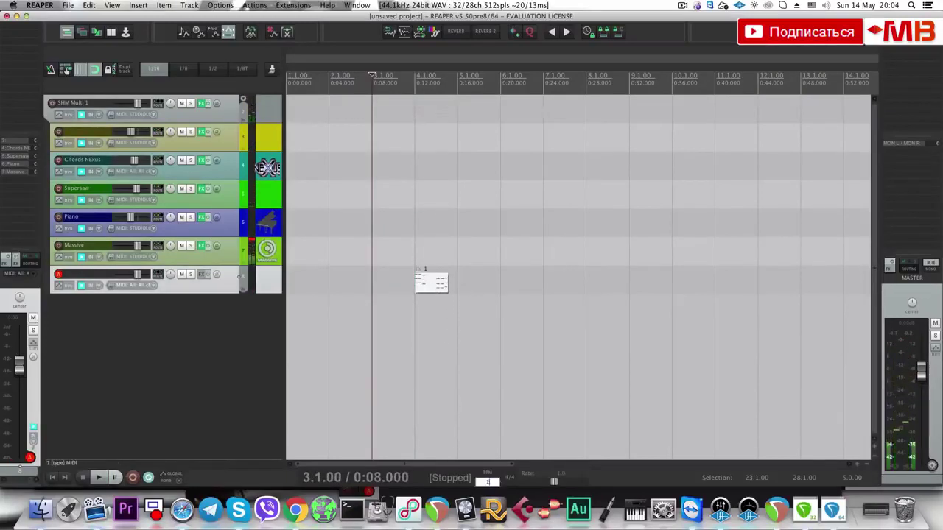
key("Return")
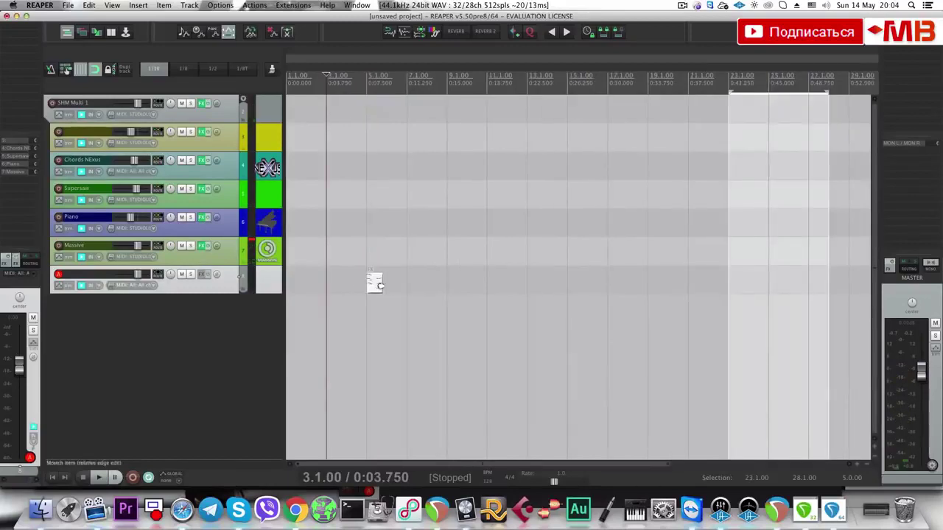
Stretch the MIDI item at bar 5 on the unnamed track to a play rate of 0.501, checking it in playback.
left_click_drag(380, 285, 402, 287)
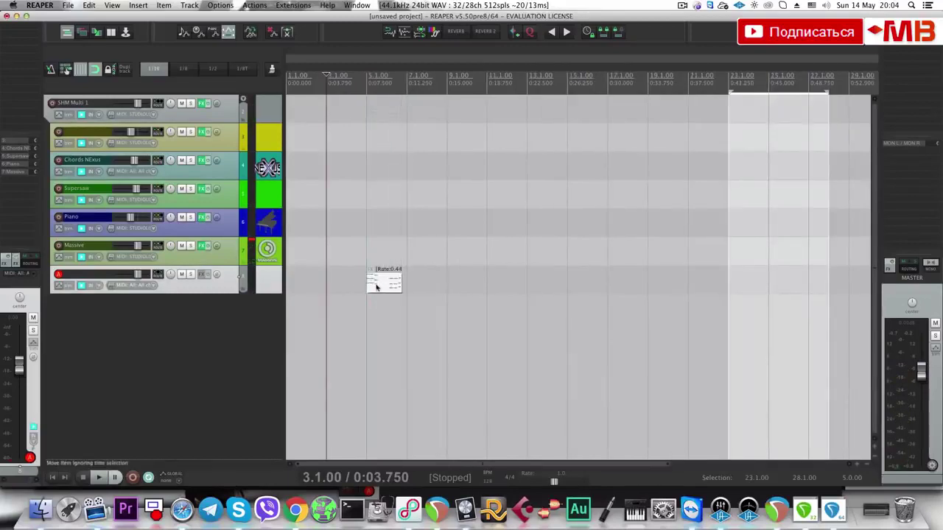
left_click(374, 286)
key("space")
scroll(387, 299, "up", 3)
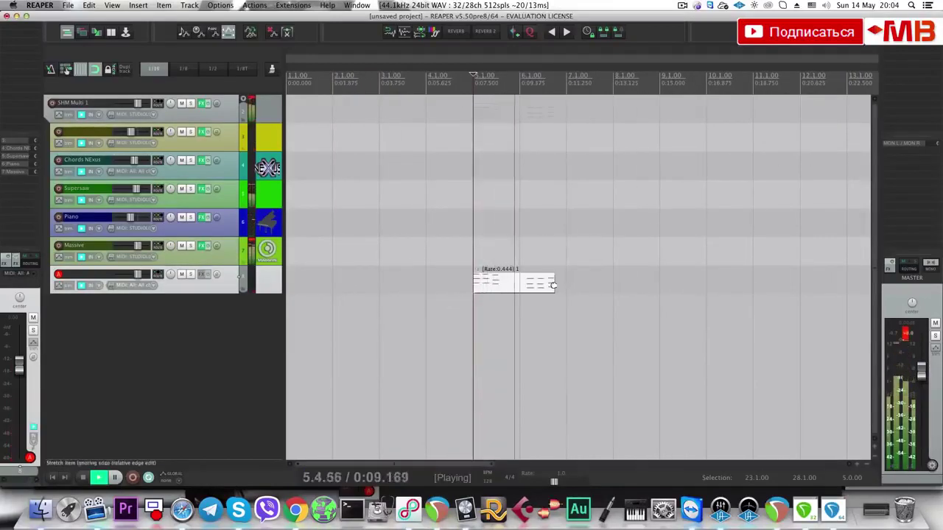
left_click_drag(542, 292, 545, 286)
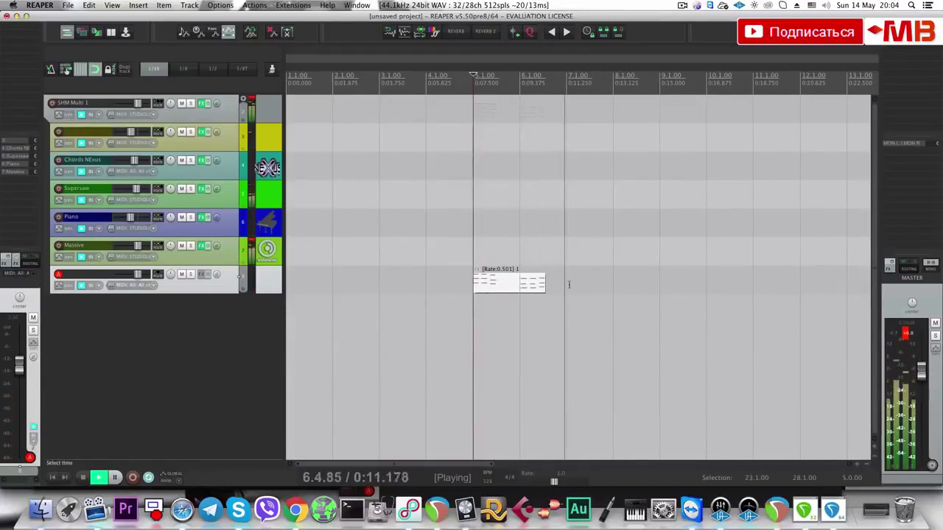
Loop bars 5 to 7 and set the High Band mix to 50% in VolumeShaper4 on SHM Multi 1.
left_click_drag(568, 223, 477, 228)
left_click(91, 103)
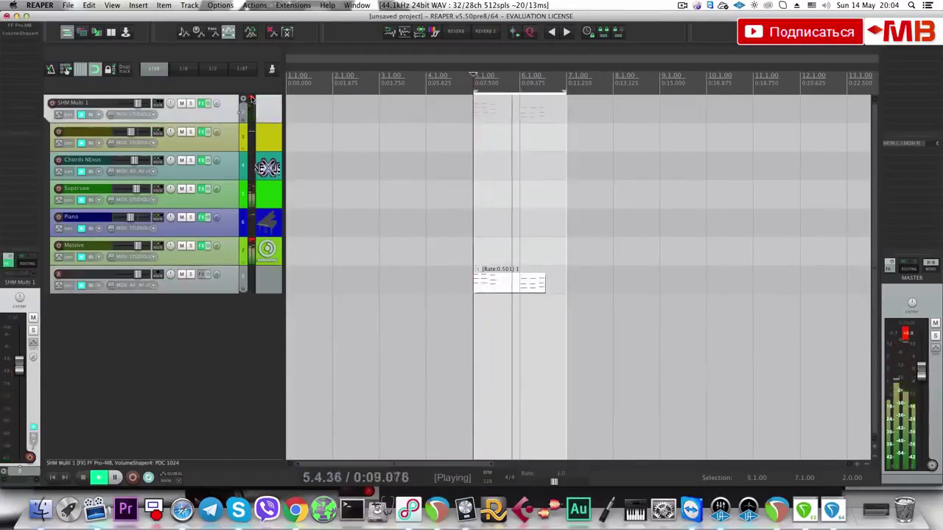
left_click(31, 36)
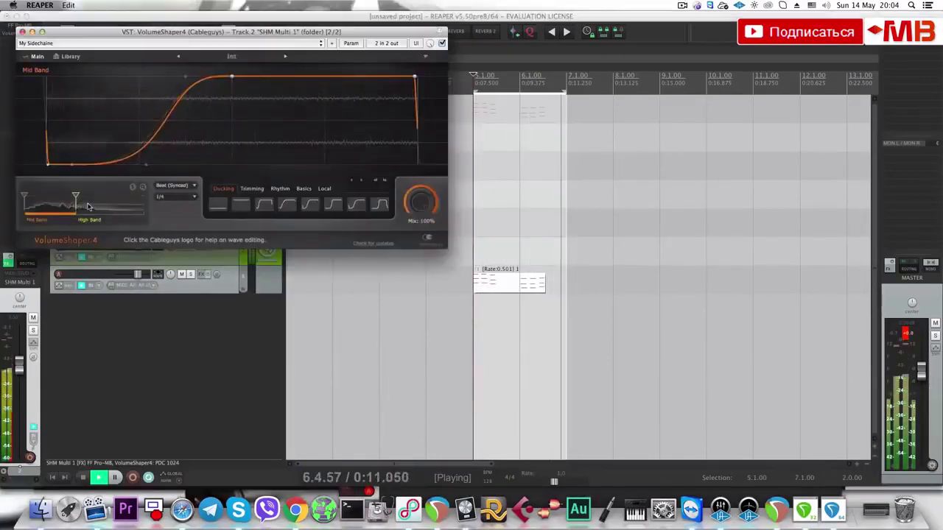
left_click_drag(423, 203, 423, 240)
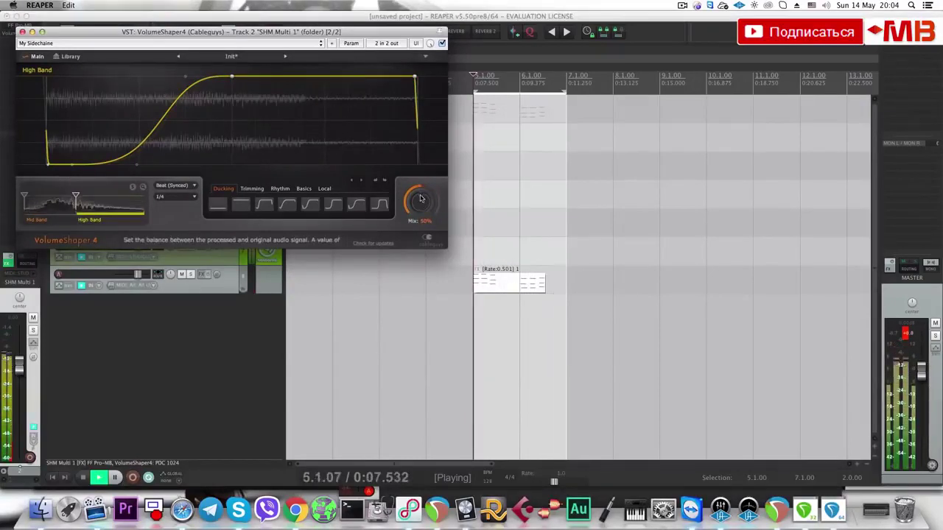
key("space")
Open the recorded MIDI item for note editing, quantize its notes to the 1/16 grid and enlarge the note editor.
double_click(515, 284)
left_click(275, 391)
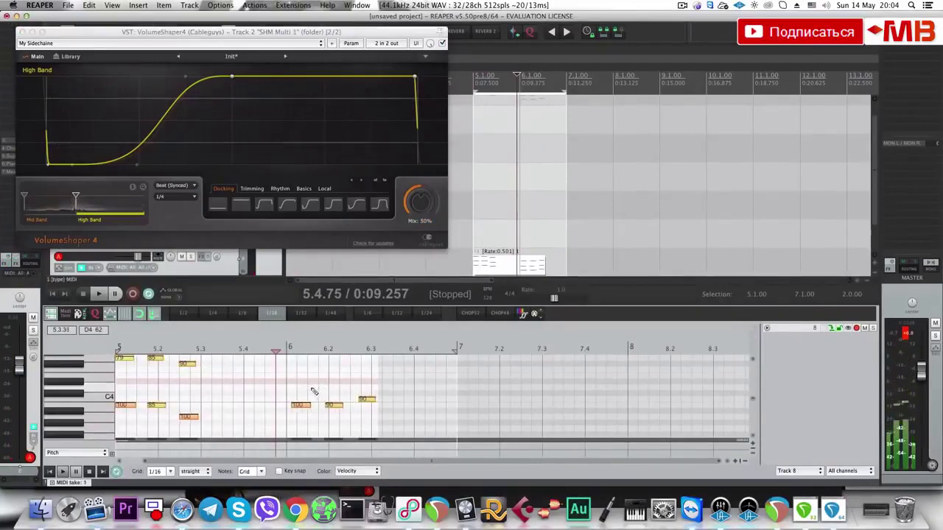
key("space")
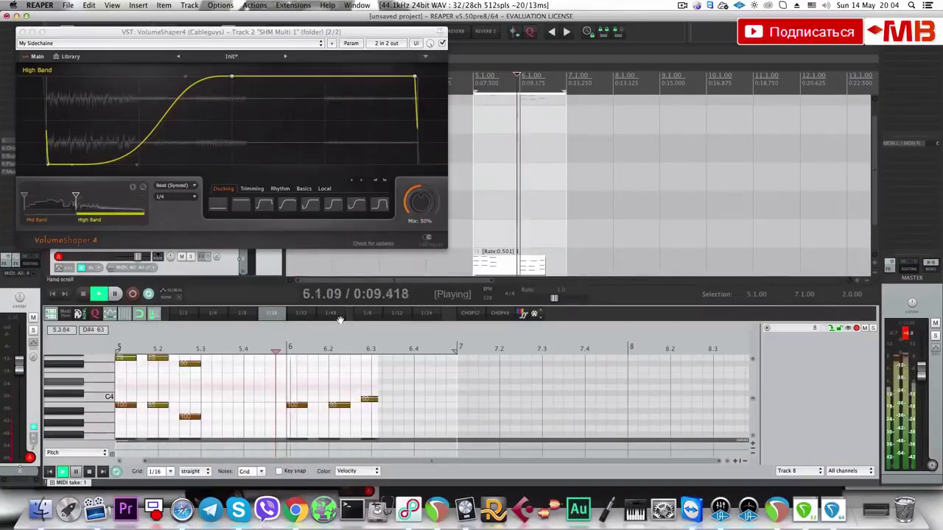
left_click_drag(338, 303, 325, 155)
key("space")
scroll(358, 259, "up", 2)
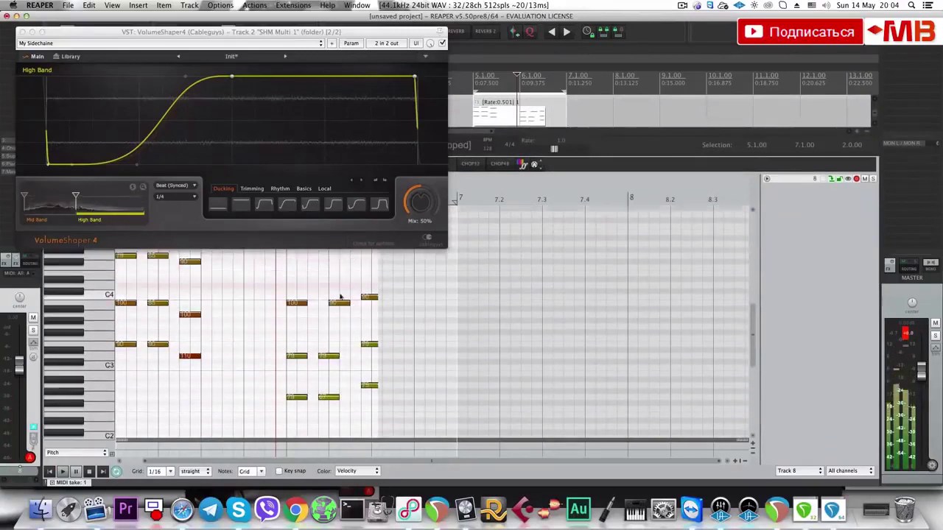
Shift the upper note of bar 6's second chord and the whole last chord one sixteenth earlier.
left_click(338, 305)
left_click_drag(338, 305, 328, 305)
left_click_drag(380, 290, 372, 386)
key("KP_4")
key("KP_4")
key("KP_4")
key("KP_4")
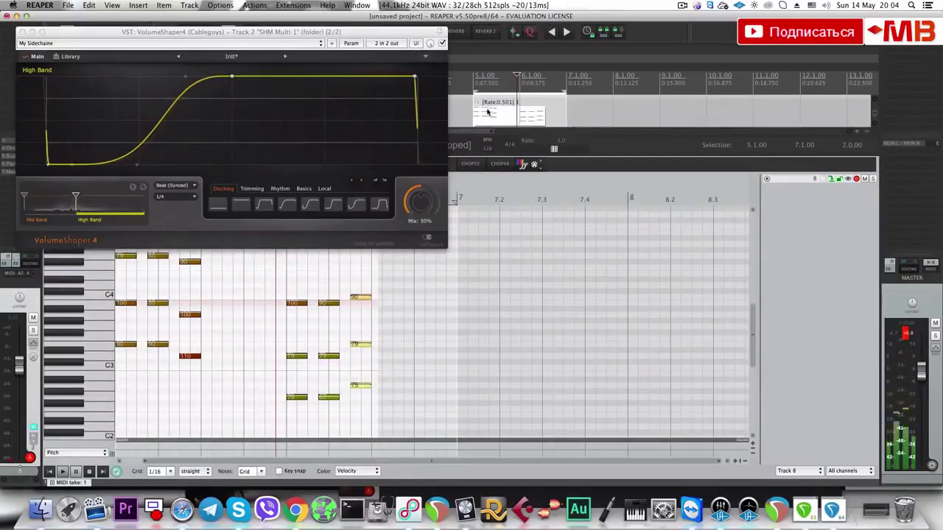
Extend the MIDI item to bar 7, play it back, and close VolumeShaper4 and the note editor.
key("space")
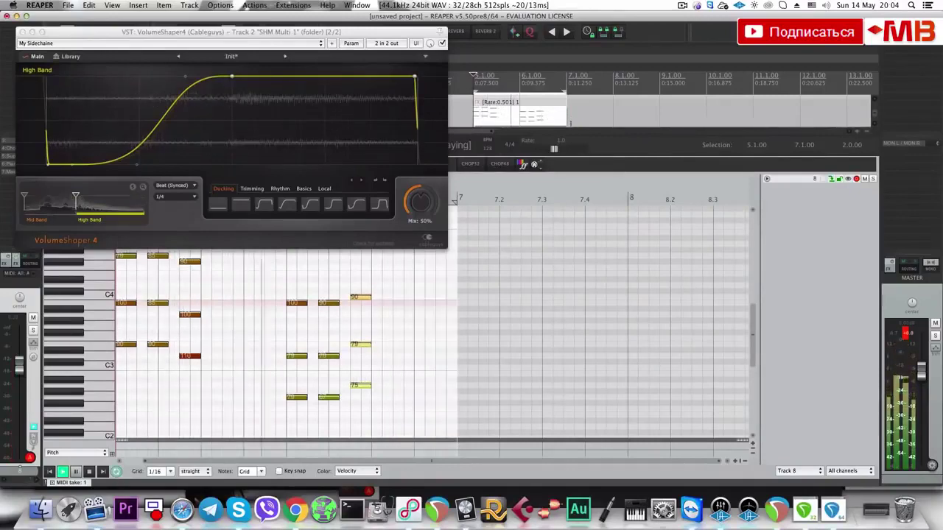
left_click(23, 32)
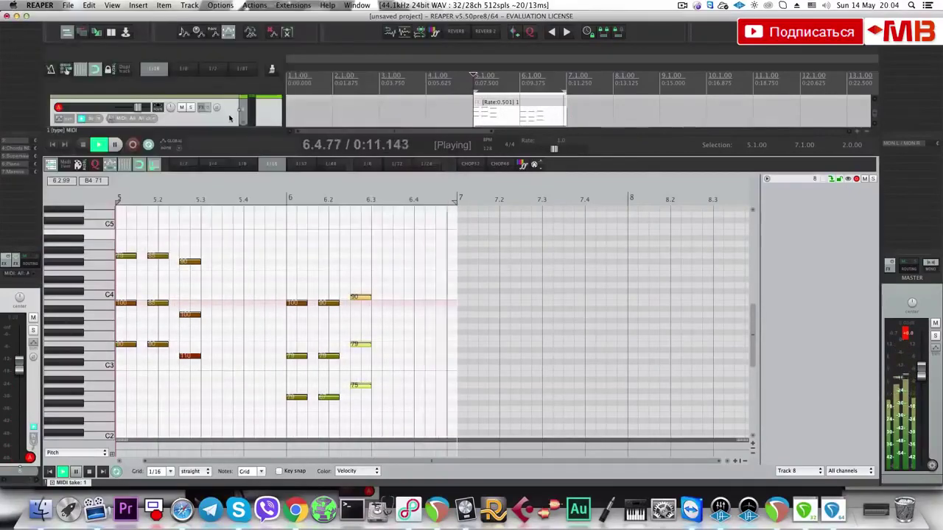
key("Escape")
key("space")
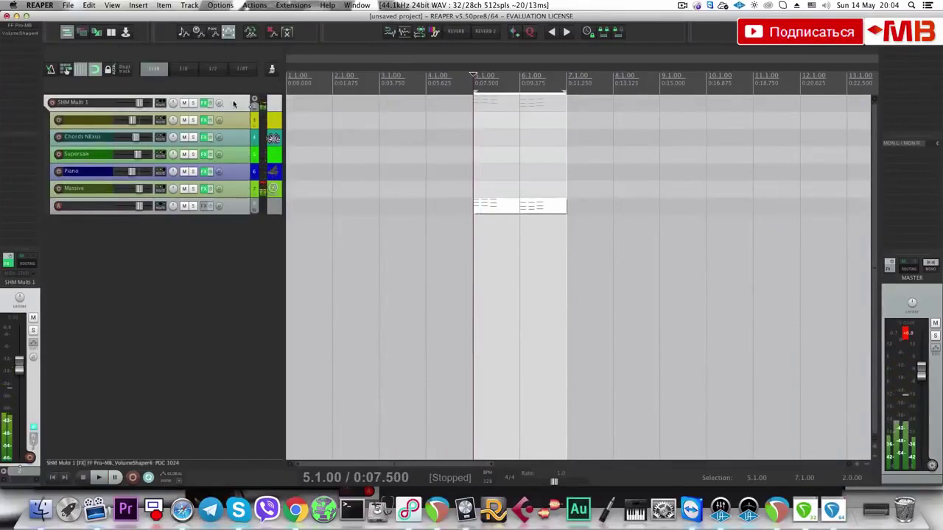
Add Renaissance Axx Stereo to the SHM Multi 1 folder track and place it before VolumeShaper4.
left_click(35, 42)
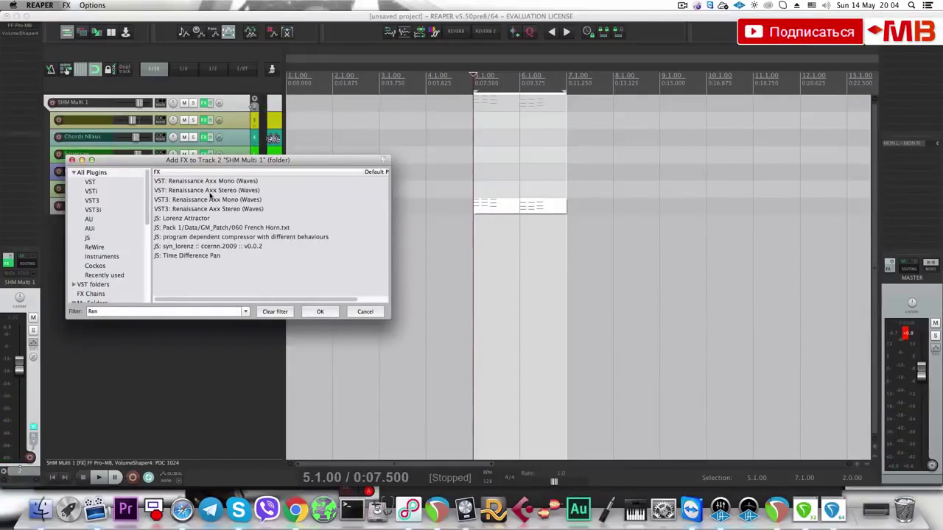
left_click(210, 192)
left_click(320, 312)
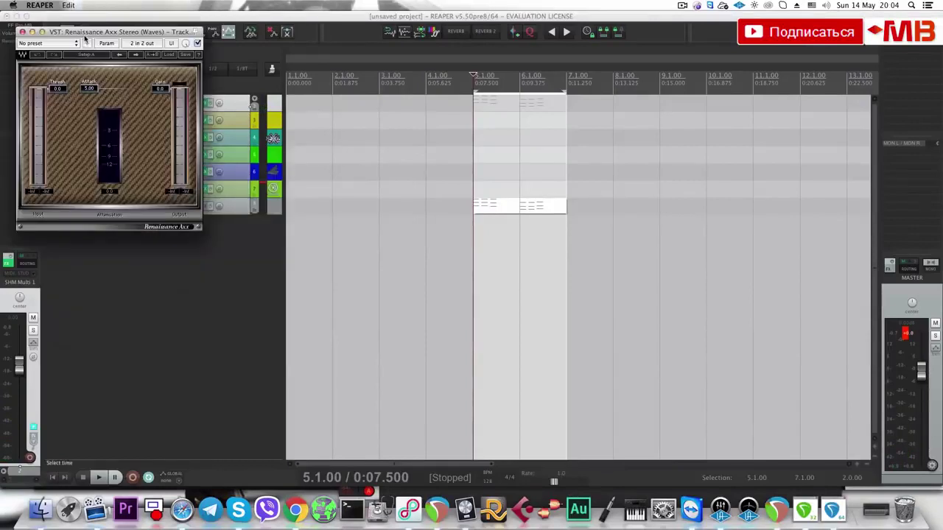
left_click_drag(84, 36, 141, 56)
left_click_drag(16, 41, 16, 36)
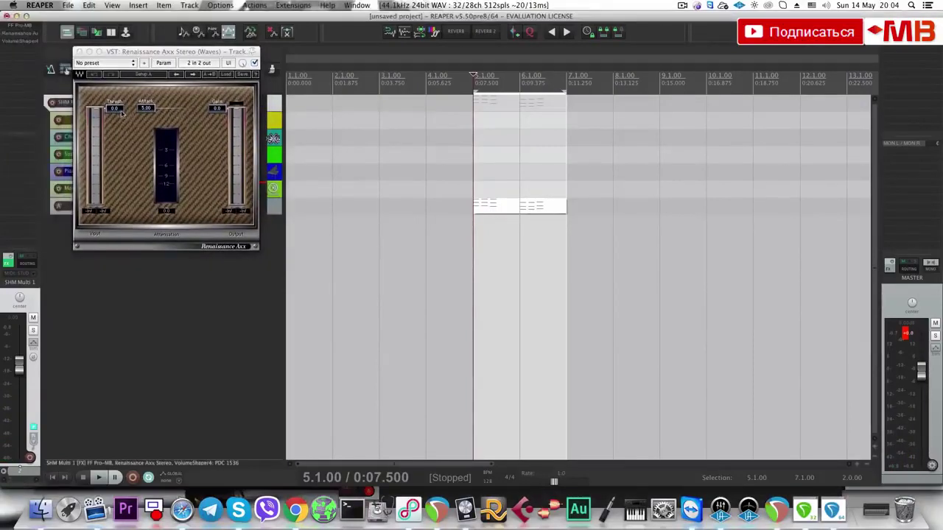
Lower the Renaissance Axx threshold to about -6 and its gain to about -4.7 during playback, then close the plug-in.
key("space")
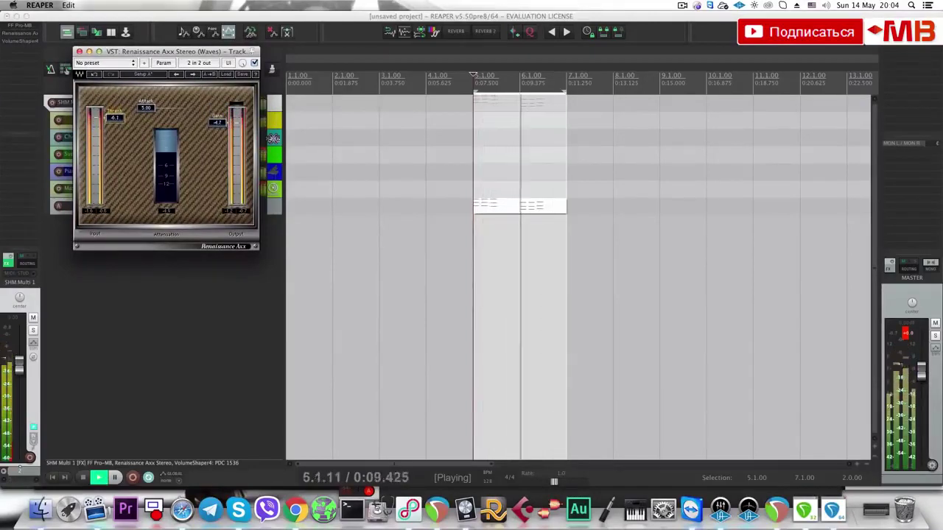
key("space")
left_click(80, 51)
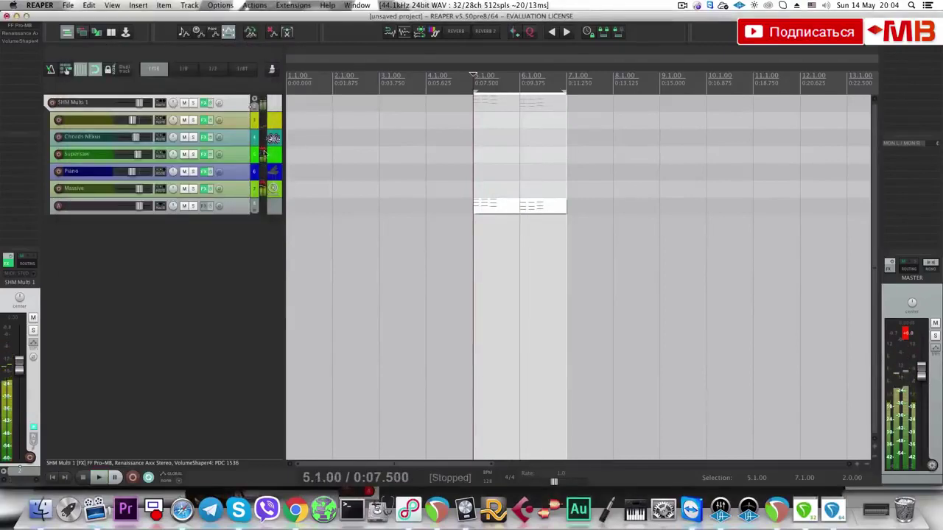
Select the unnamed MIDI track below Massive and audition the layered instruments.
left_click(273, 206)
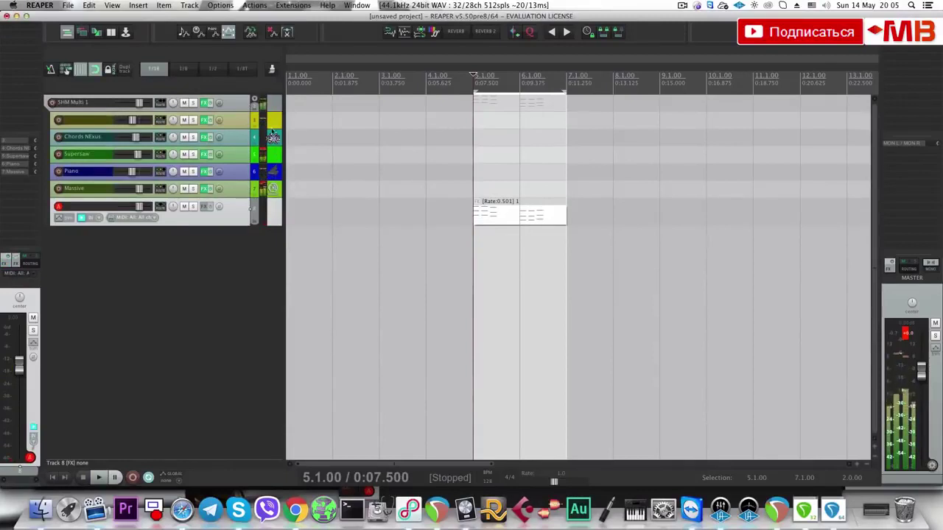
key("space")
key("space")
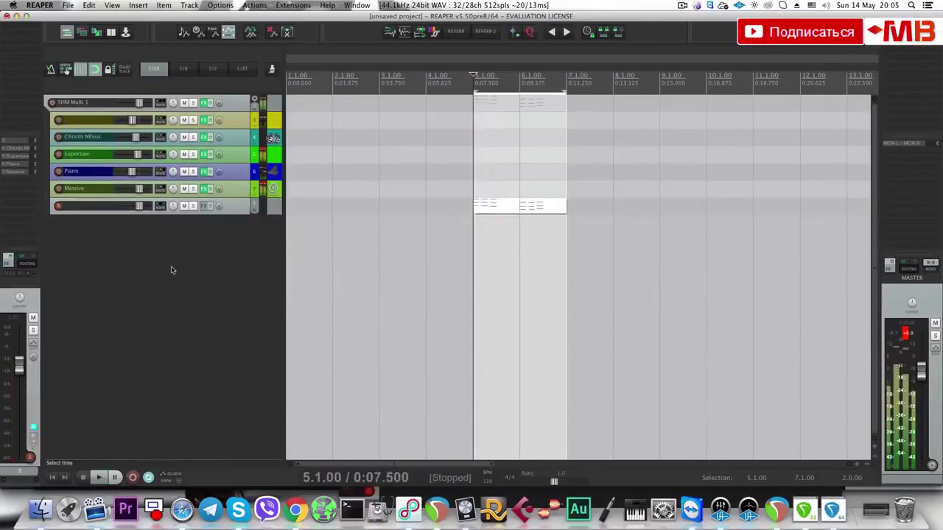
key("super+a")
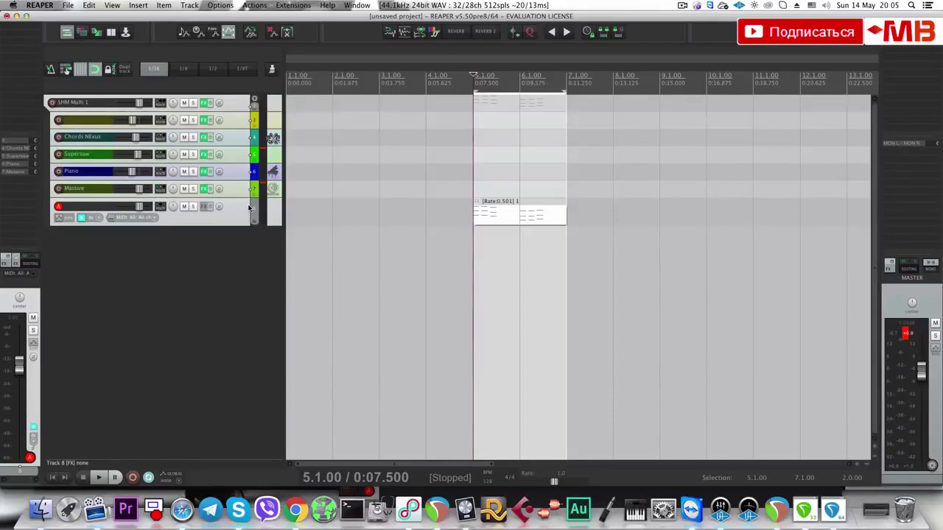
key("Delete")
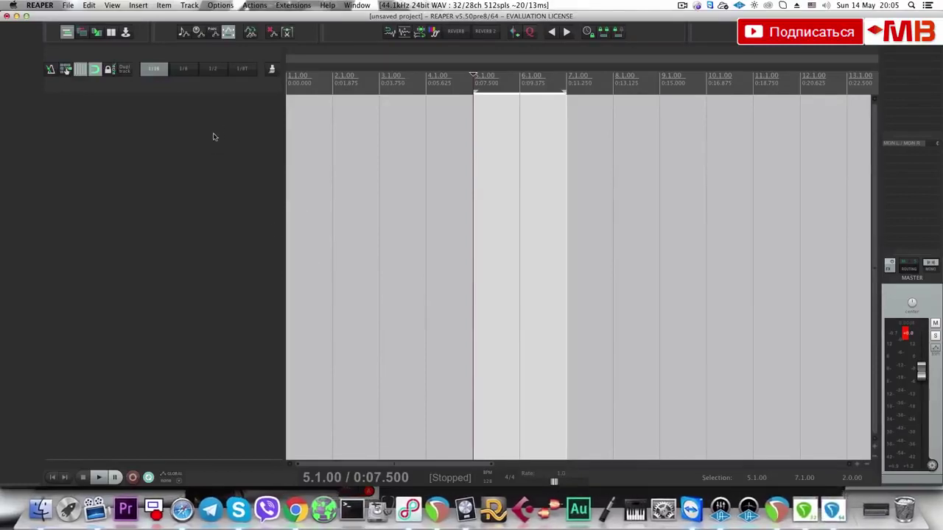
key("super+z")
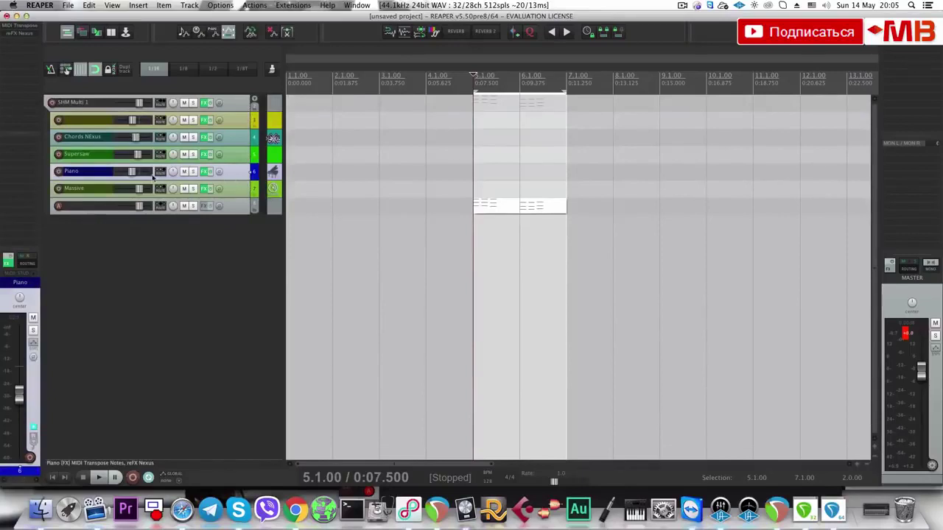
Raise the Piano track's volume and audition the layers through the unnamed MIDI track.
left_click_drag(133, 173, 141, 172)
left_click(242, 207)
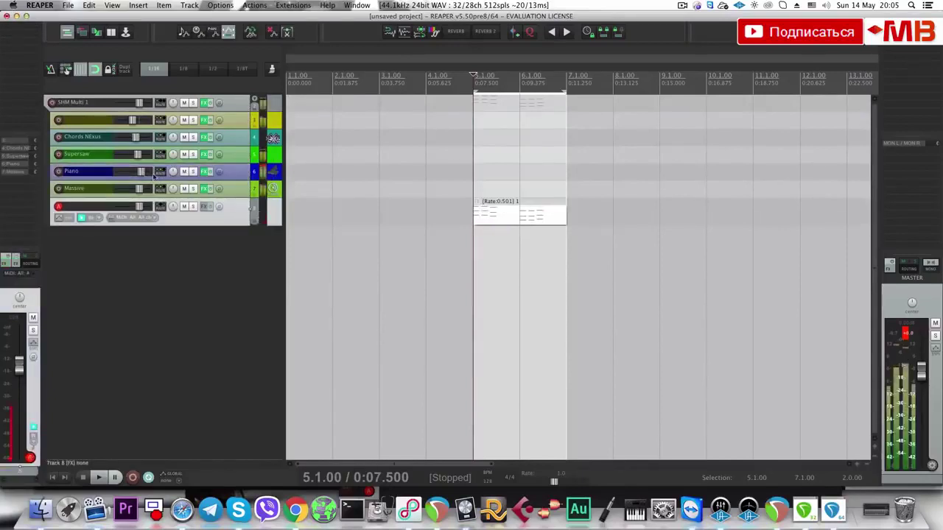
scroll(154, 177, "up", 1)
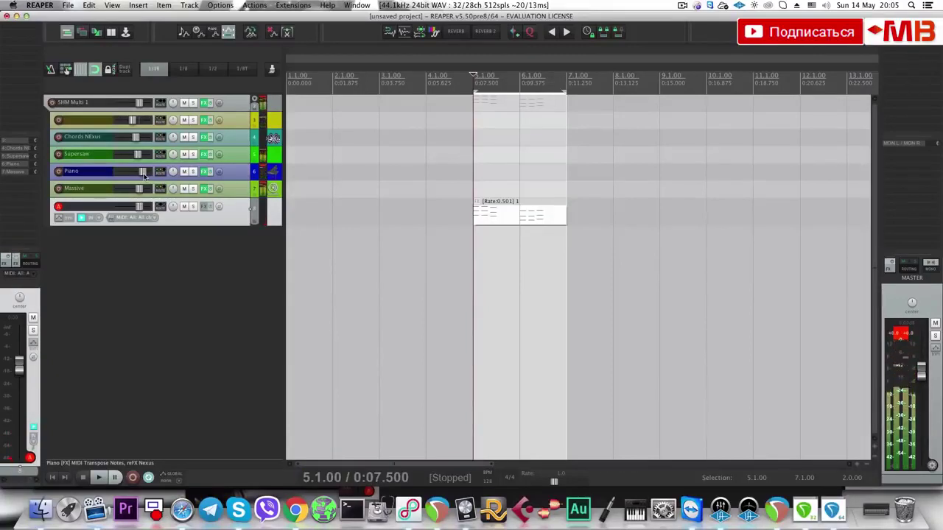
Examine the Massive track's spectrum in FabFilter Pro-Q 2 while playing through the unnamed MIDI track, then close the equalizer.
left_click(242, 189)
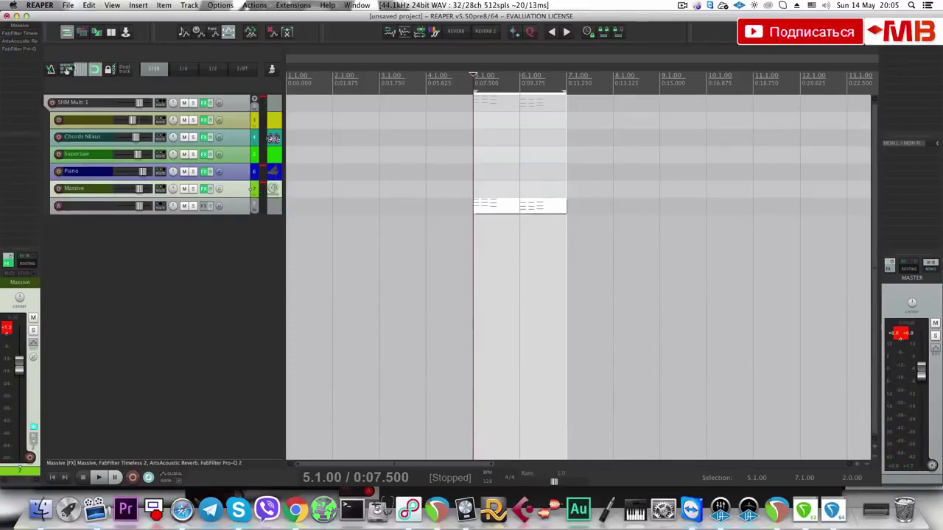
key("f")
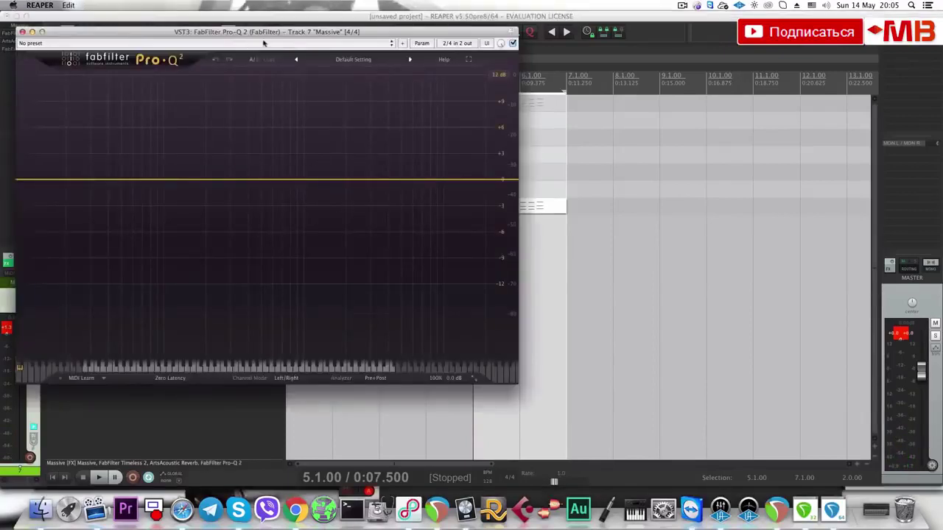
left_click_drag(289, 34, 585, 104)
left_click(227, 208)
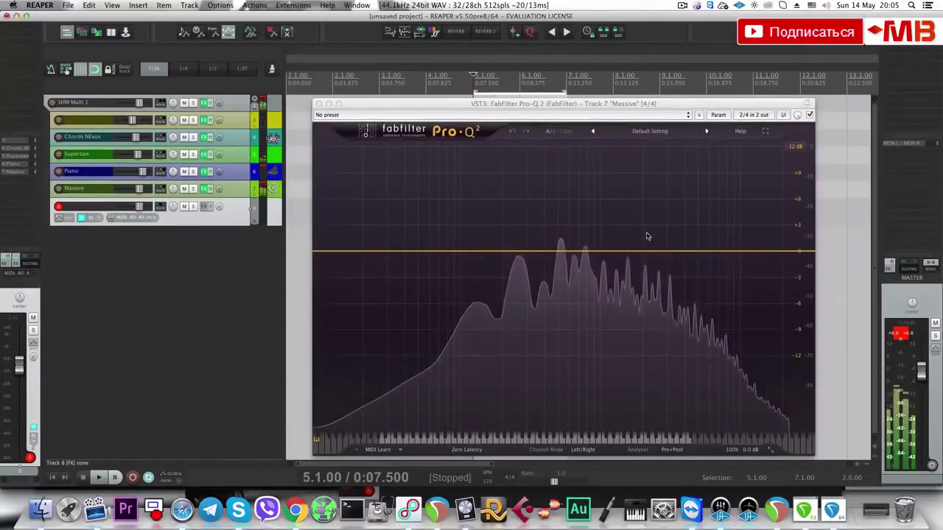
left_click(319, 104)
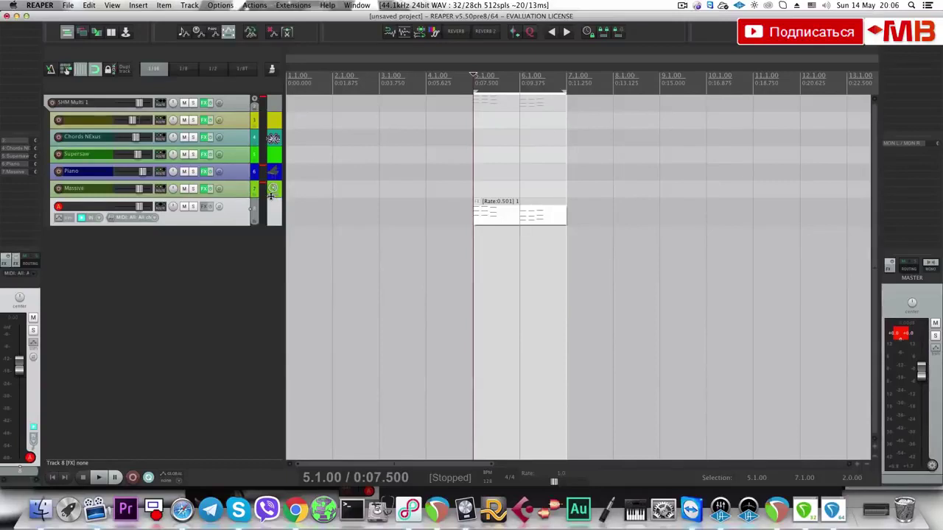
key("super+a")
key("Delete")
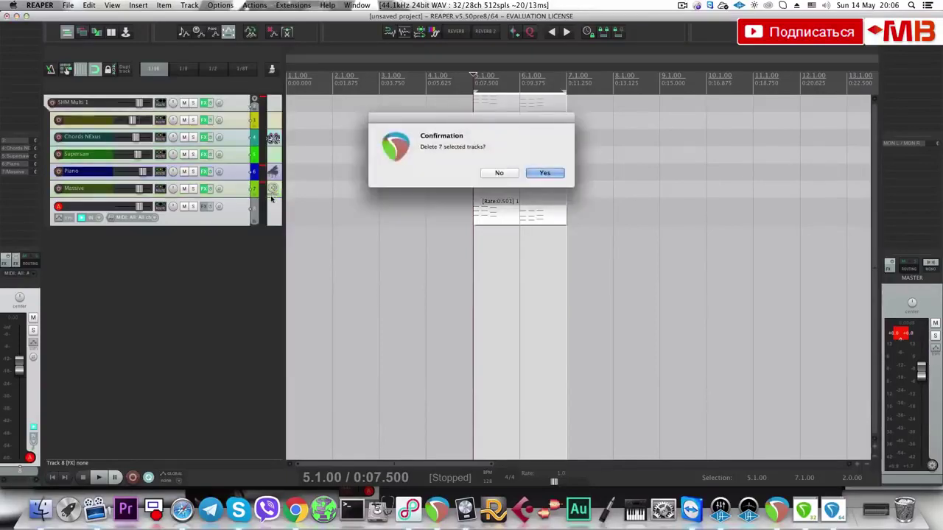
key("Return")
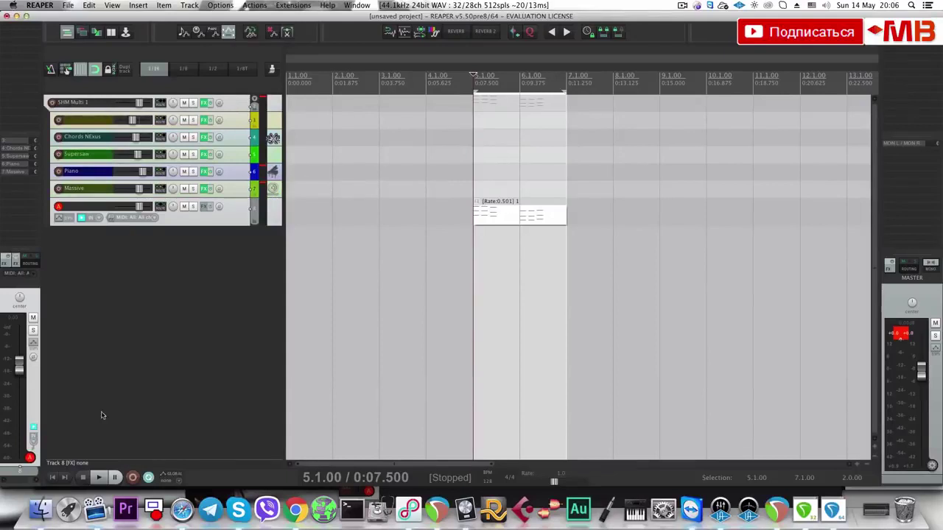
Open the EDX.RPP project from the EDX folder on the Desktop and accept the test-version warning.
left_click(42, 509)
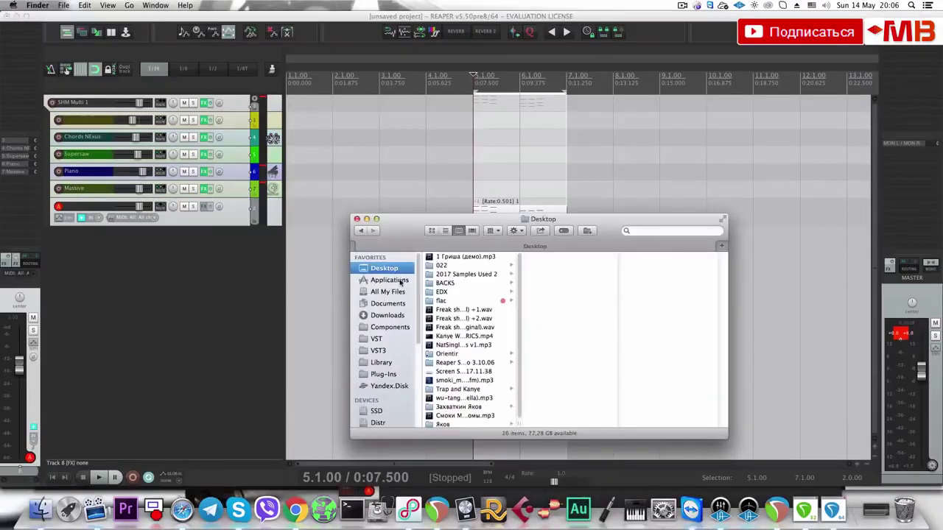
left_click(457, 292)
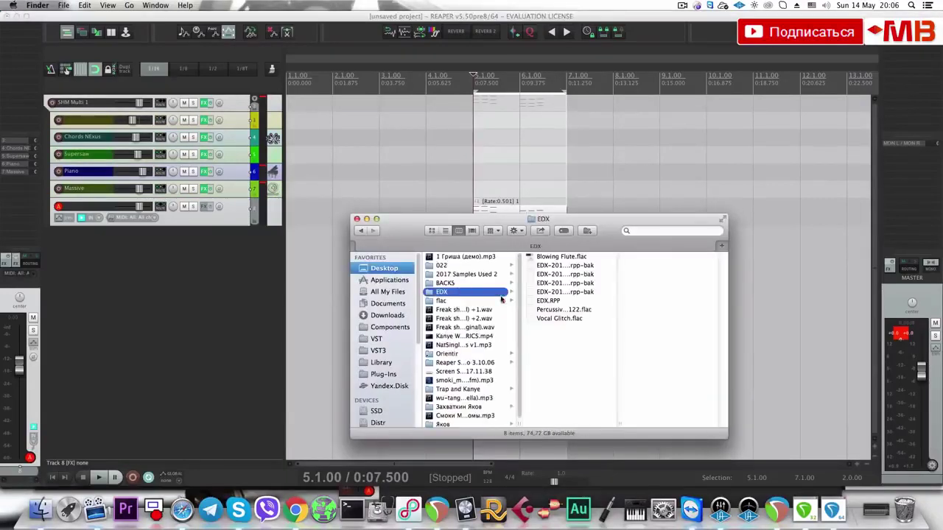
double_click(551, 301)
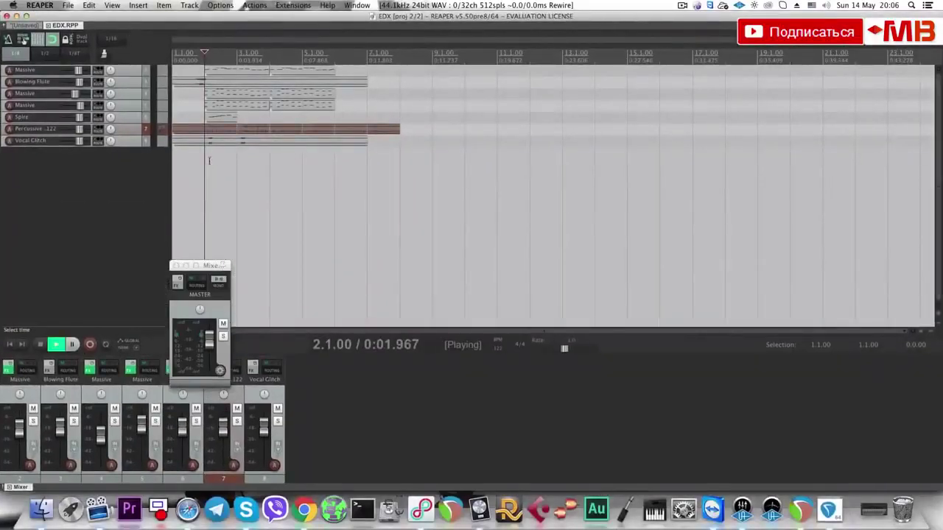
key("space")
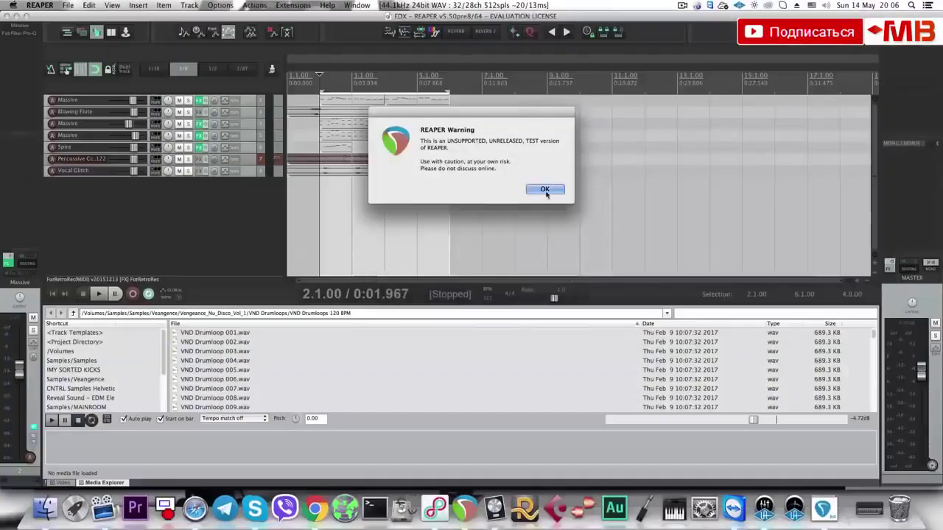
left_click(545, 192)
scroll(322, 233, "up", 3)
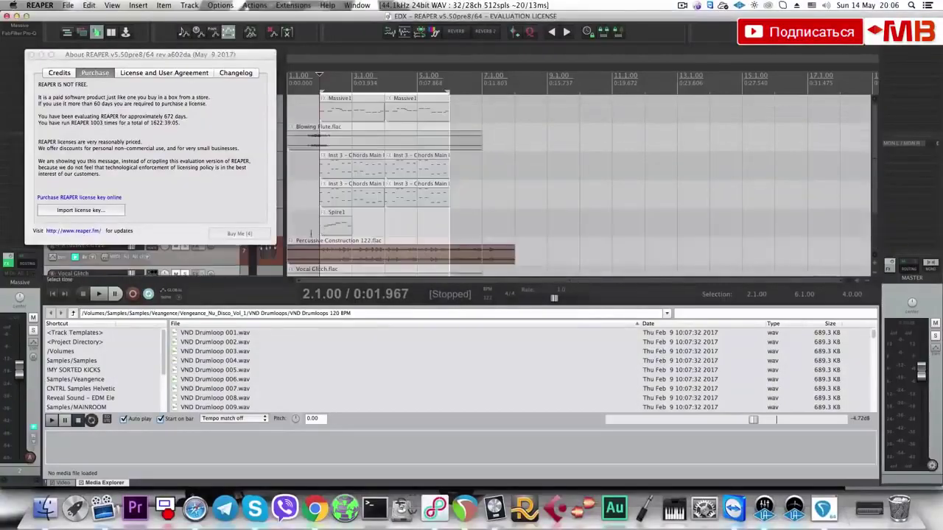
left_click(253, 236)
Import the stems Bass Line.wav through Vocal Glitch.wav from the EDX - Cool You Off folder onto new tracks below the existing ones.
left_click(326, 228)
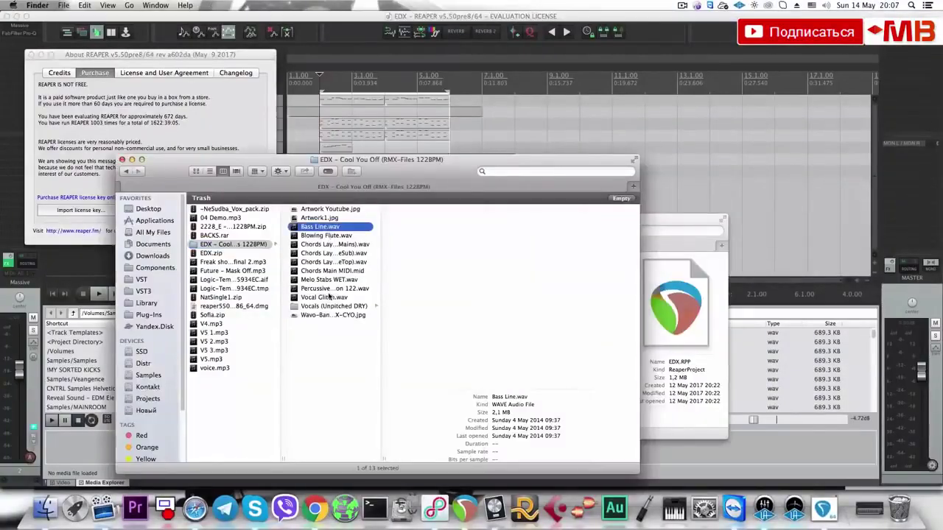
left_click(328, 297, "shift")
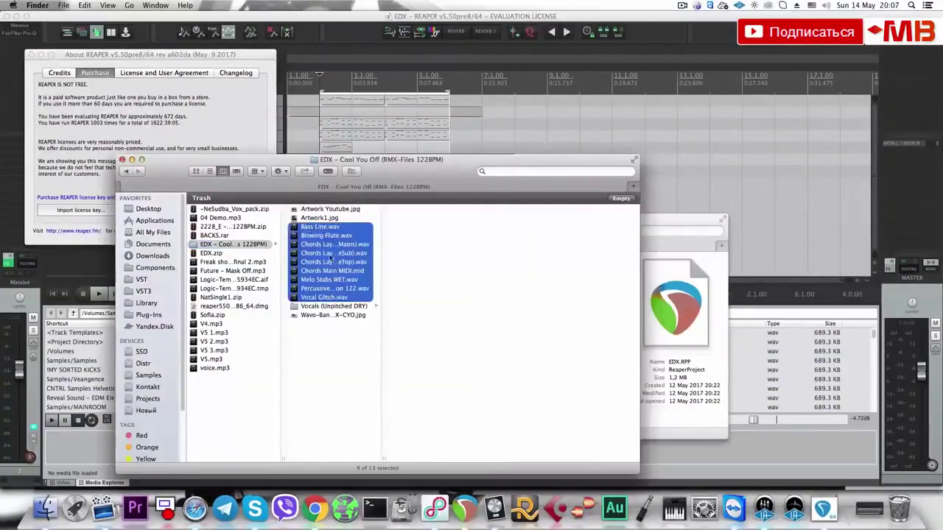
key("super+Tab")
left_click_drag(329, 297, 744, 193)
scroll(705, 217, "down", 1)
scroll(706, 217, "down", 3)
key("alt+d")
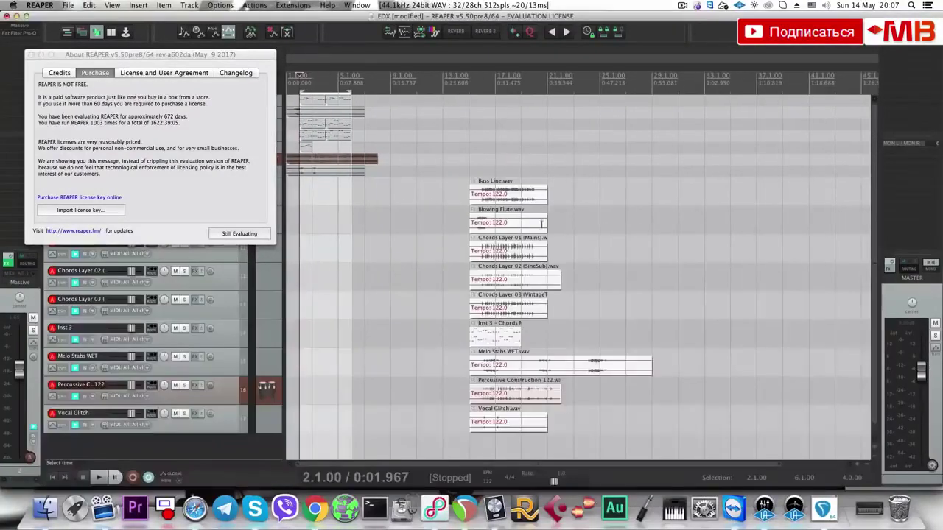
Move the imported stem items so they start at bar 2, and dismiss the evaluation notice.
left_click(498, 201)
left_click_drag(498, 201, 464, 358)
scroll(501, 276, "up", 3)
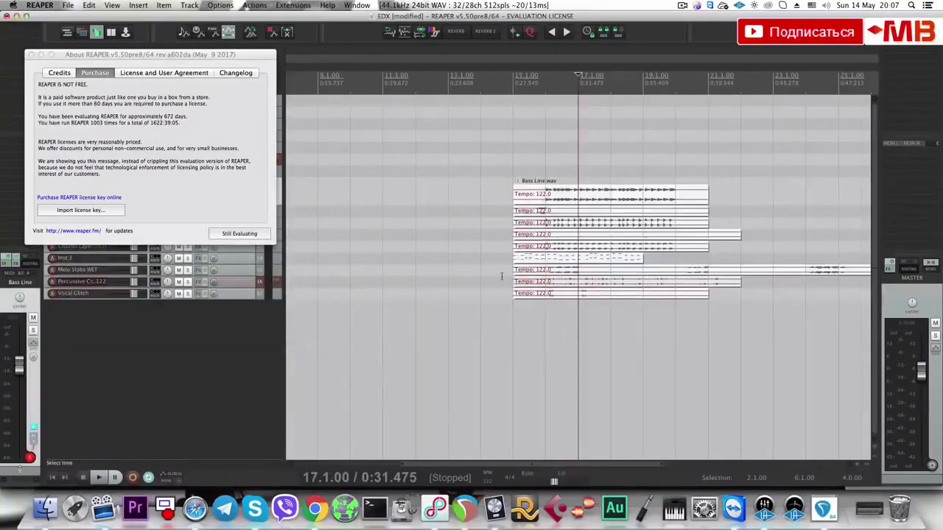
scroll(580, 190, "down", 3)
left_click_drag(563, 200, 325, 196)
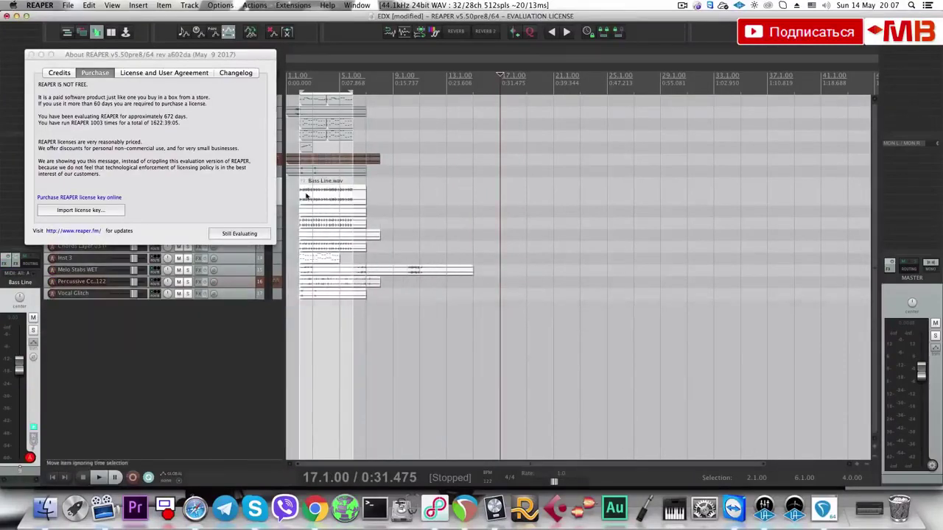
left_click(239, 234)
Solo the Bass Line track, play it from bar 2, and trim the end of its item back to bar 6.
left_click(192, 194)
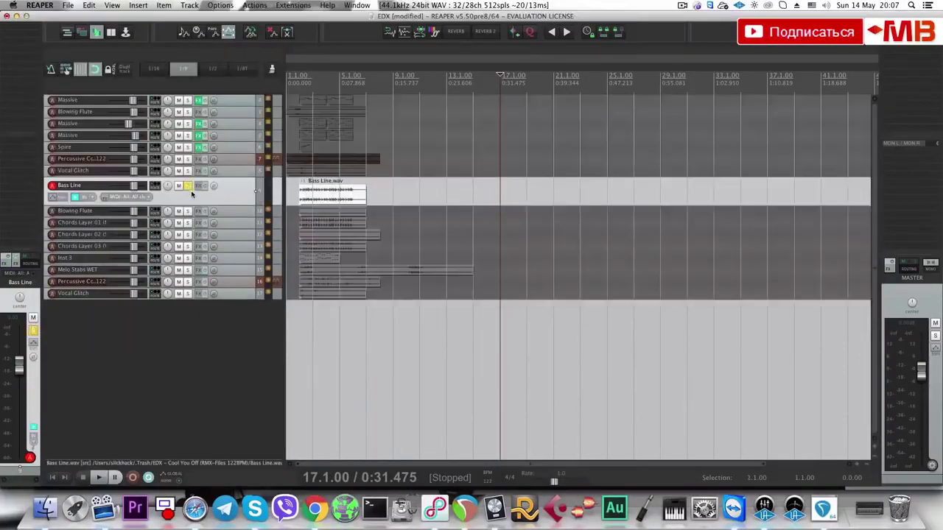
left_click(291, 196)
left_click(301, 196)
key("space")
scroll(325, 196, "up", 6)
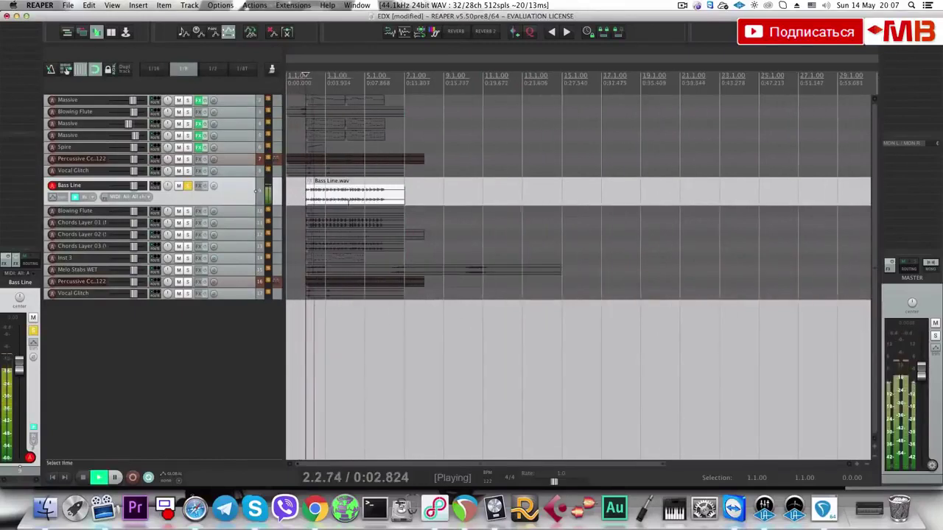
left_click_drag(558, 195, 514, 195)
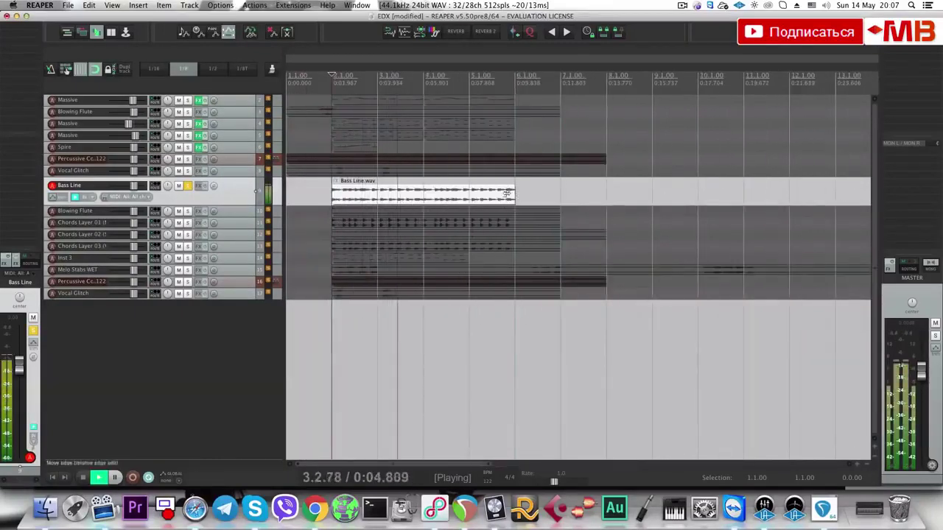
key("space")
Move the Bass Line track above the first Massive track and compare the two by soloing each during playback.
left_click_drag(243, 190, 249, 97)
left_click(193, 129)
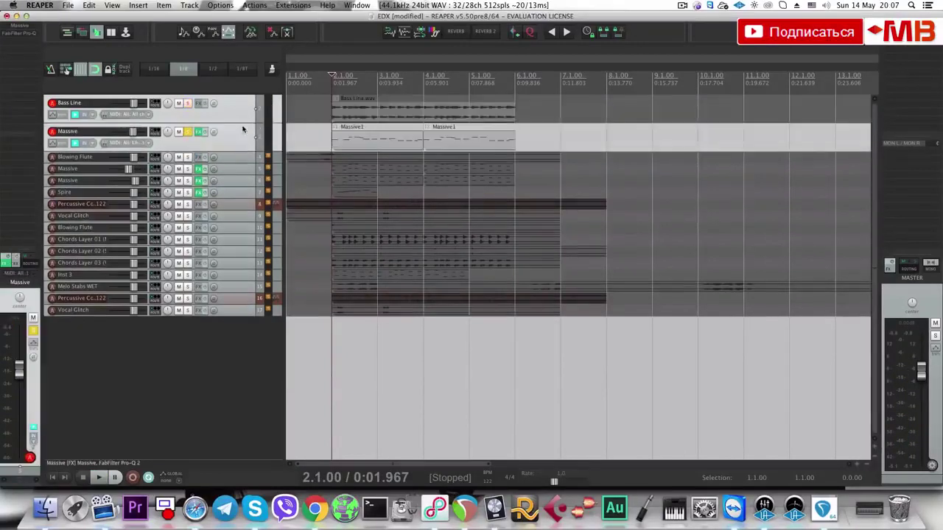
key("space")
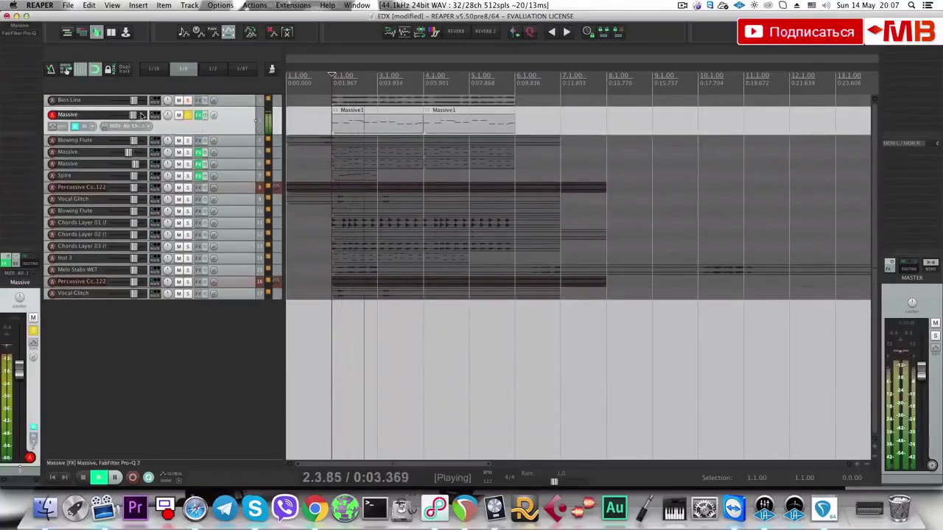
left_click(187, 100)
left_click(188, 115)
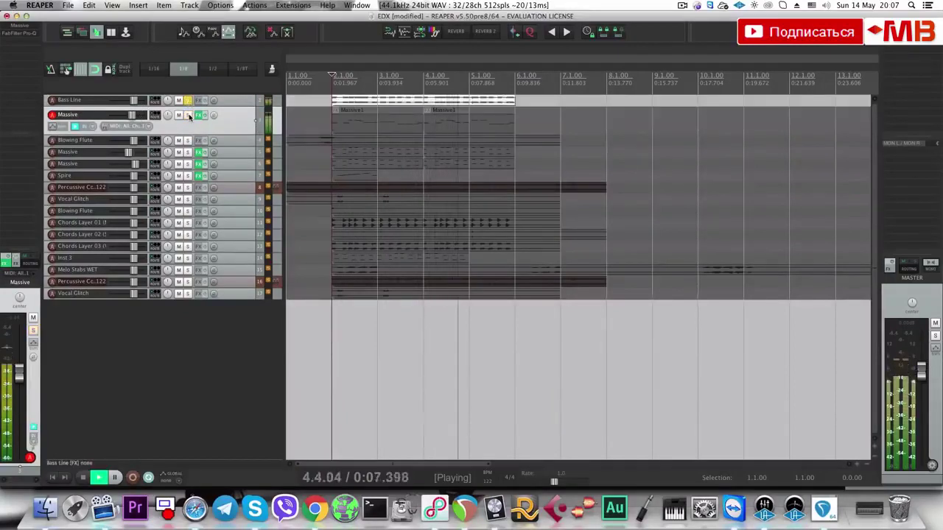
left_click(188, 115)
key("space")
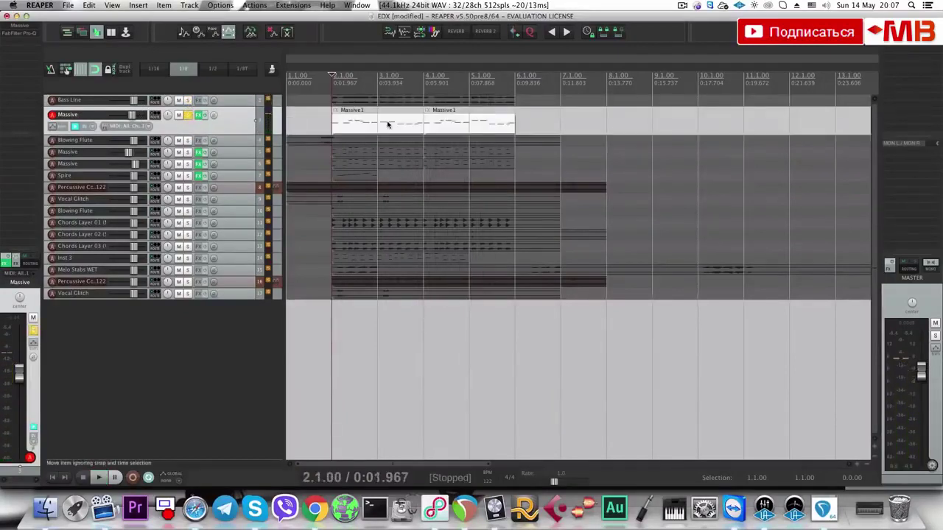
Set the time selection to the first Massive track's items and move Chords Layer 02 directly above the lower chord Massive track.
key("t")
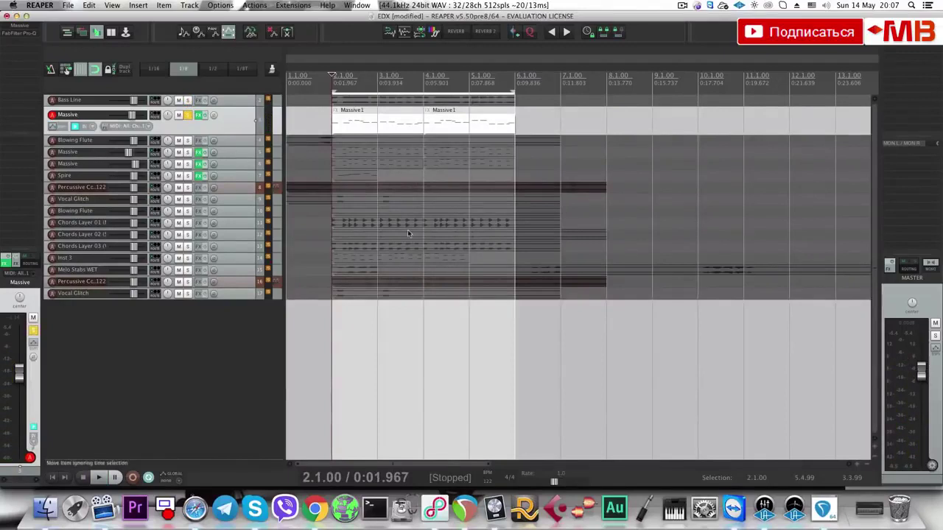
left_click(187, 235)
key("space")
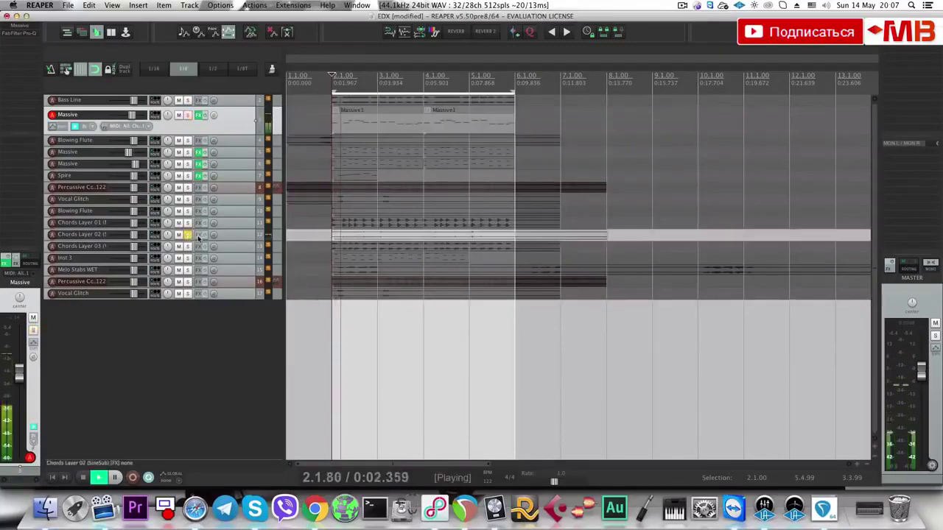
left_click(247, 236)
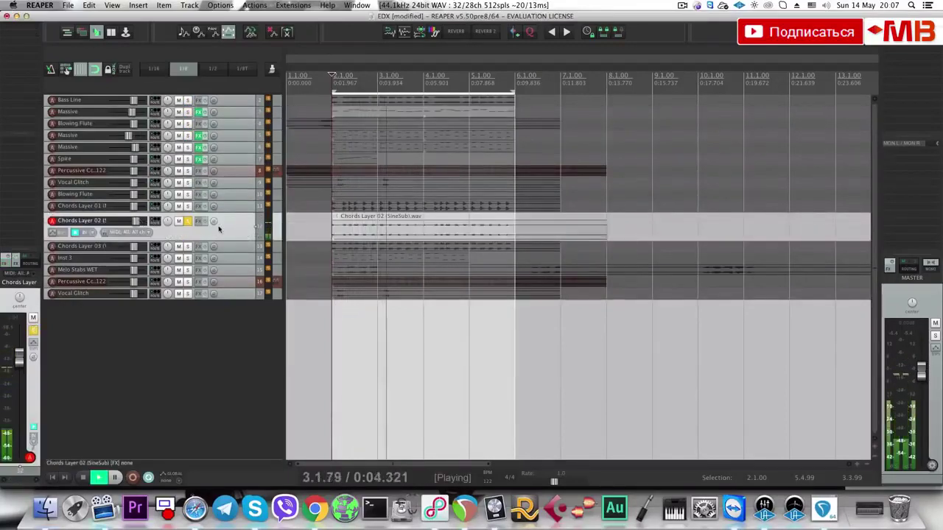
left_click(188, 146)
left_click_drag(226, 146, 225, 137)
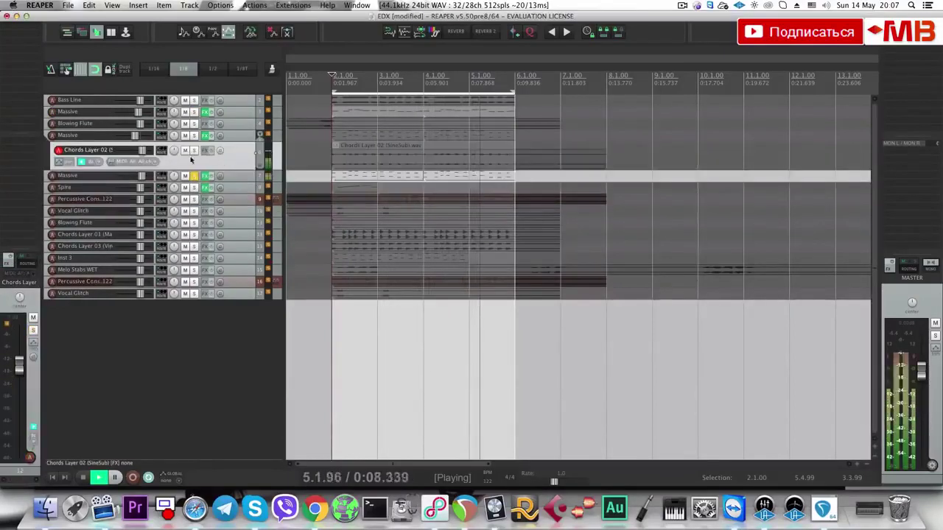
Compare Chords Layer 02 with the chord Massive track below it by soloing each in turn during playback.
key("space")
key("space")
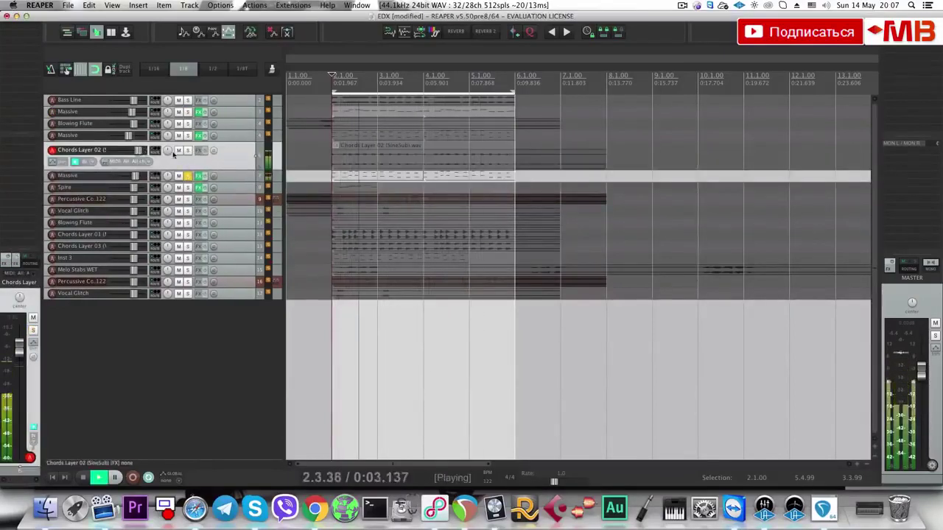
left_click(188, 150)
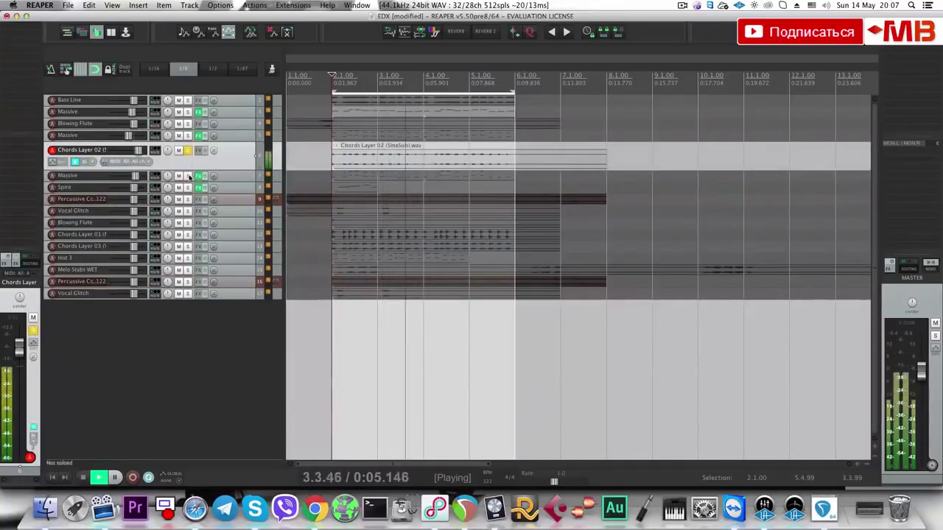
left_click(189, 176)
left_click(232, 177)
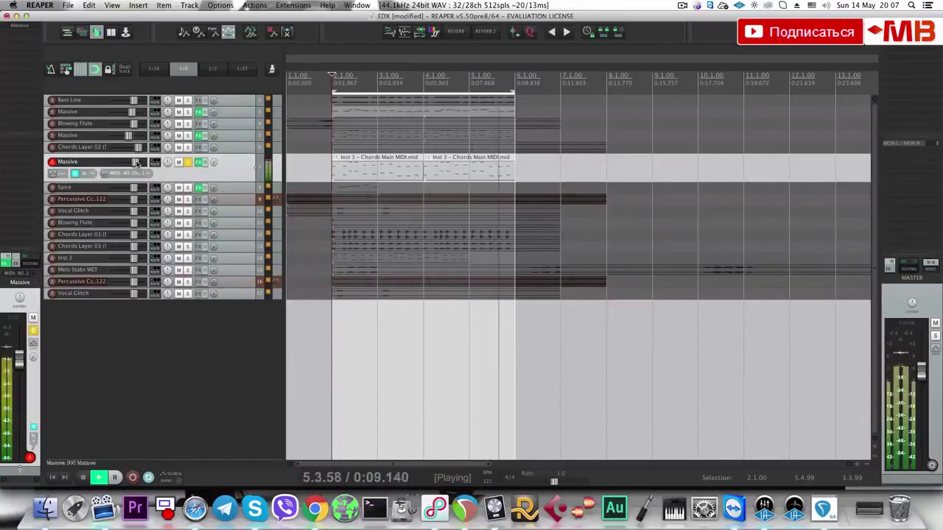
key("space")
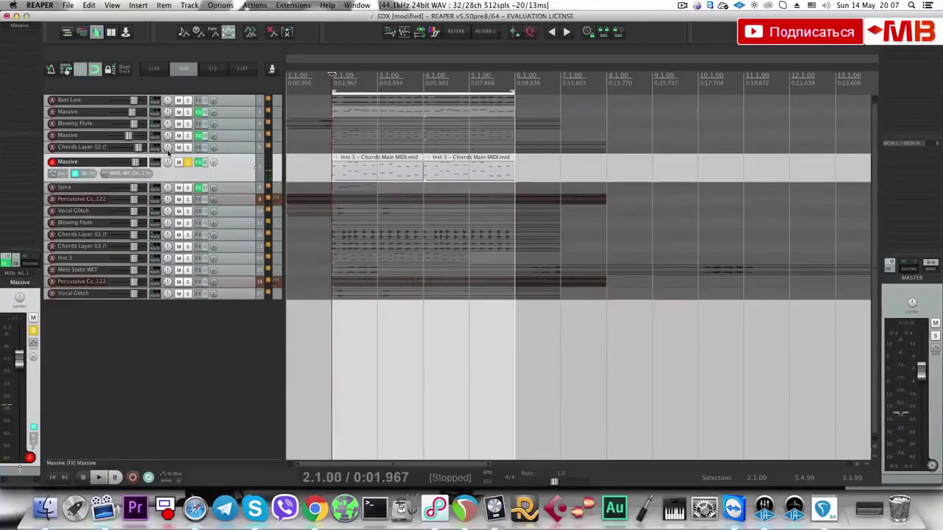
Solo the bass Massive track together with the chord Massive track and audition them from bar 2.
left_click(188, 112)
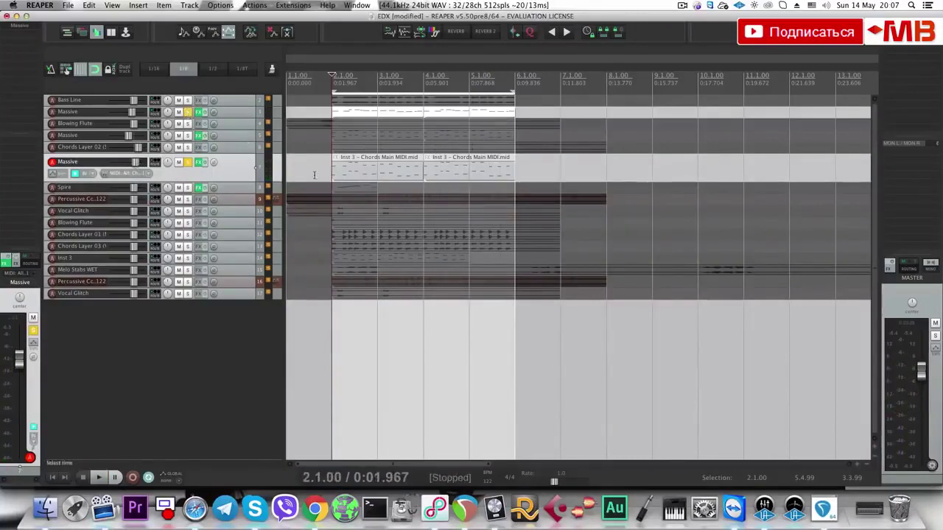
key("space")
left_click(235, 114)
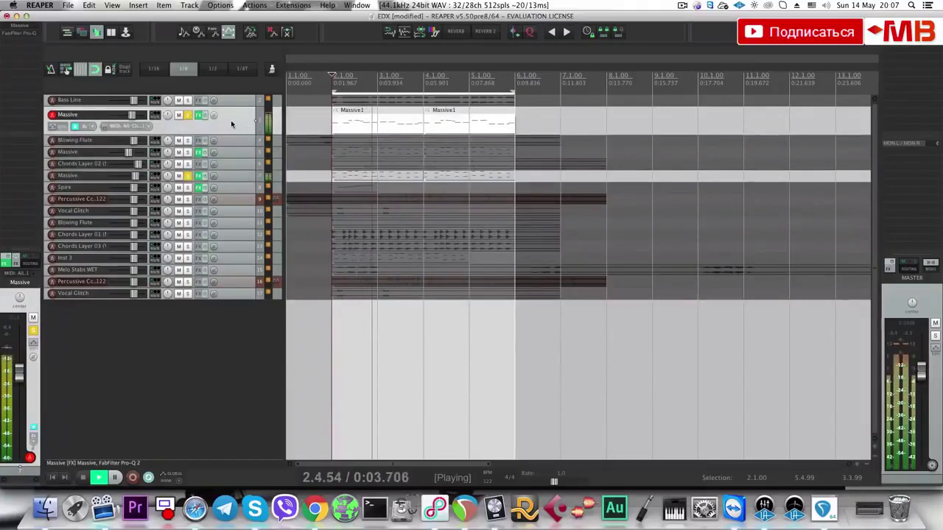
left_click(241, 174)
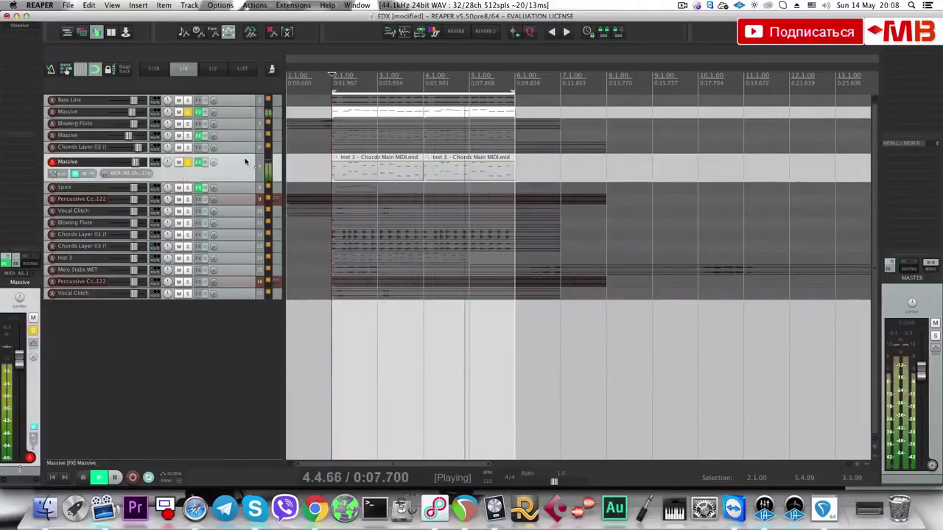
key("space")
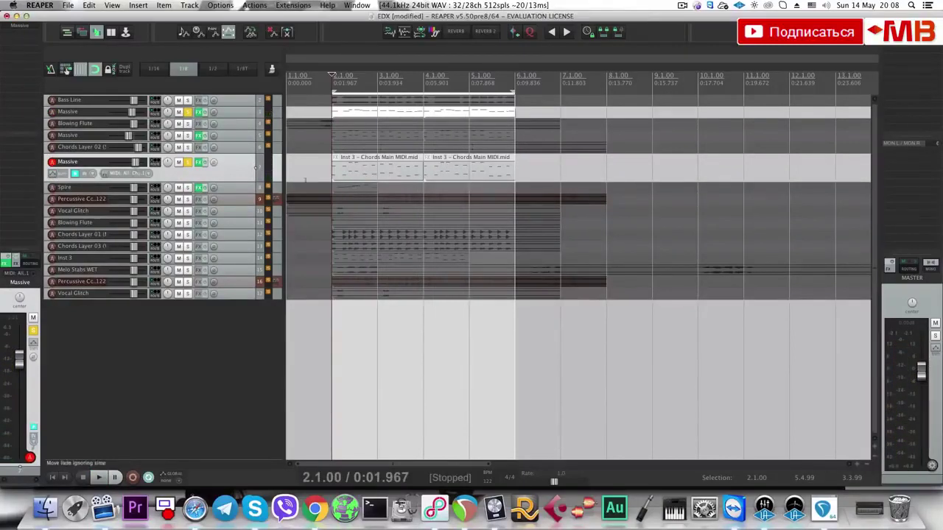
Examine the FabFilter Pro-Q 2 curve on the bass Massive track, then close the equalizer.
left_click(103, 111)
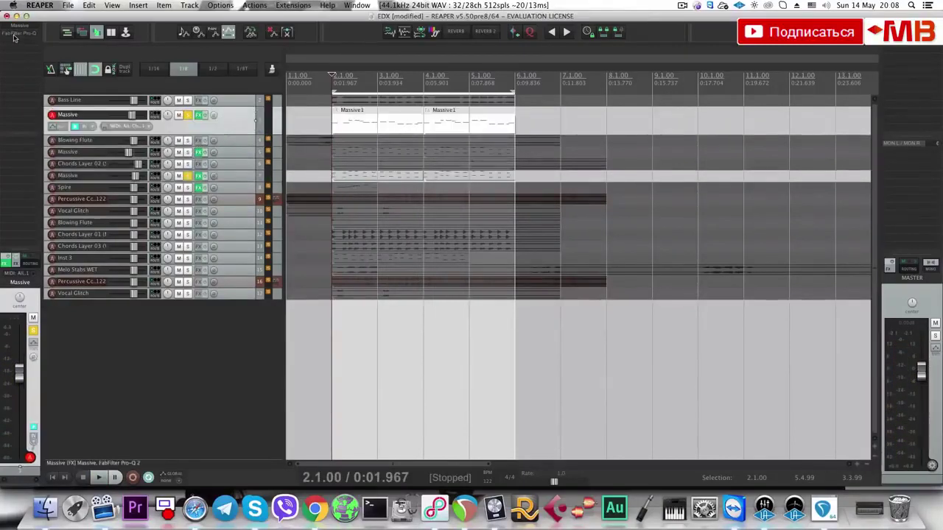
left_click(13, 36)
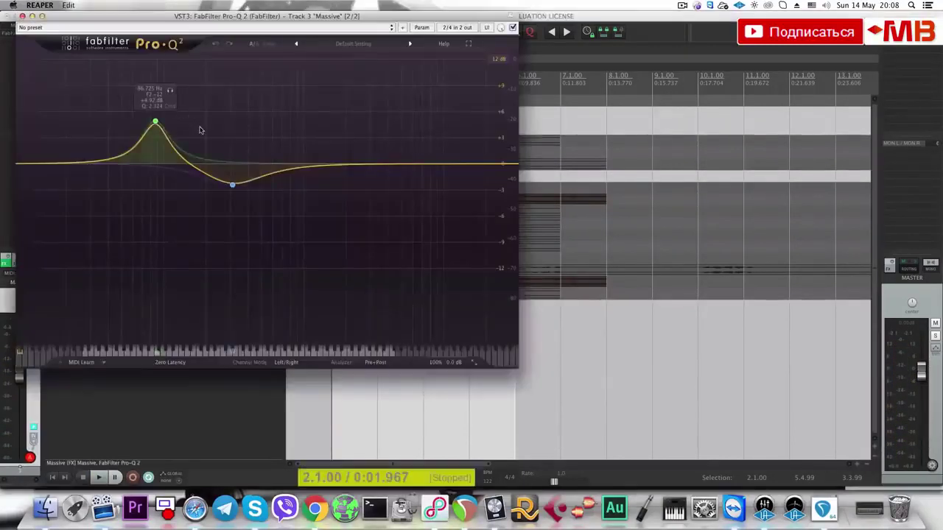
left_click(22, 15)
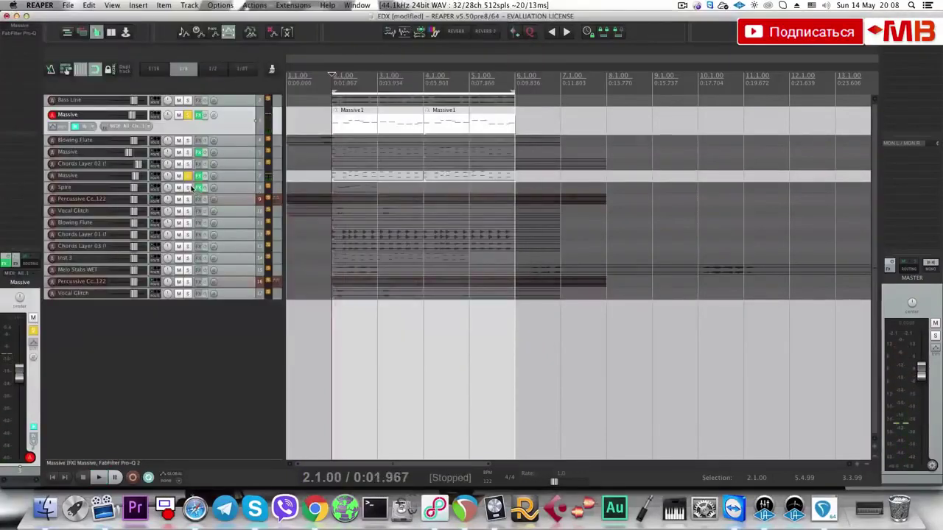
Compare the Spire track with the original Melo Stabs WET stem by auditioning each in solo.
left_click(257, 190)
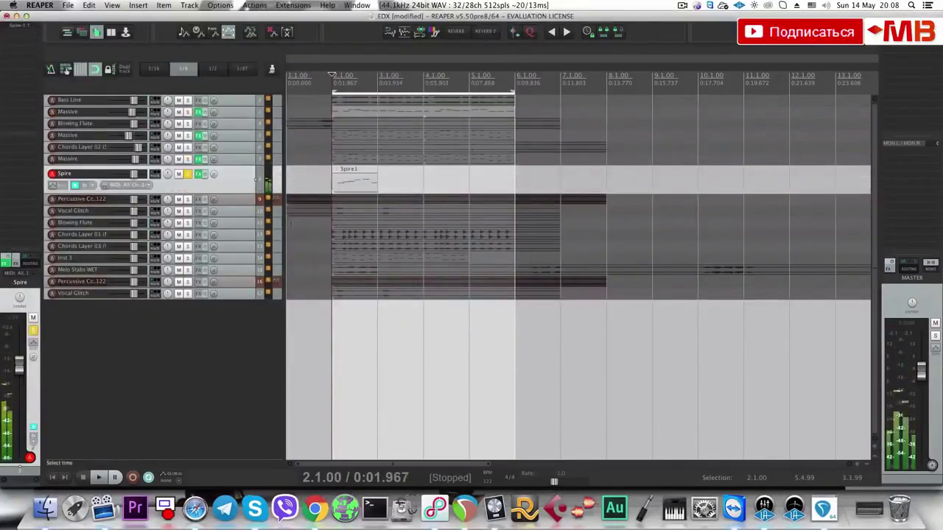
left_click(236, 271)
key("space")
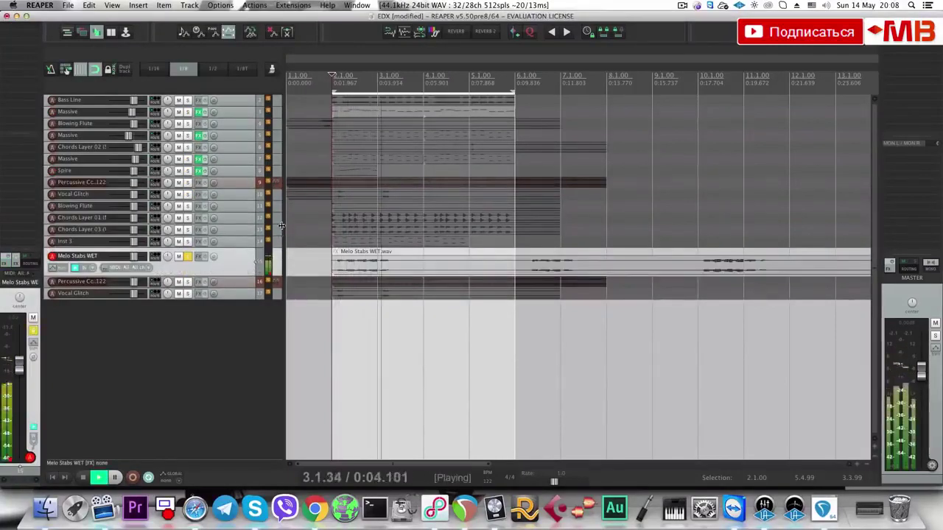
key("space")
left_click(236, 172)
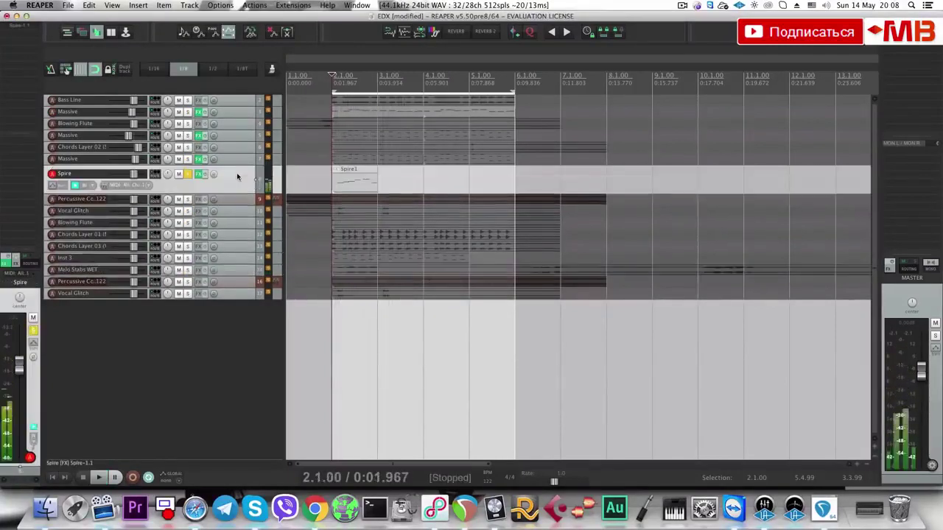
Audition the soloed Spire track, add VolumeShaper4 with the My Sidechaine preset to it, and lower the mix to 78%.
key("space")
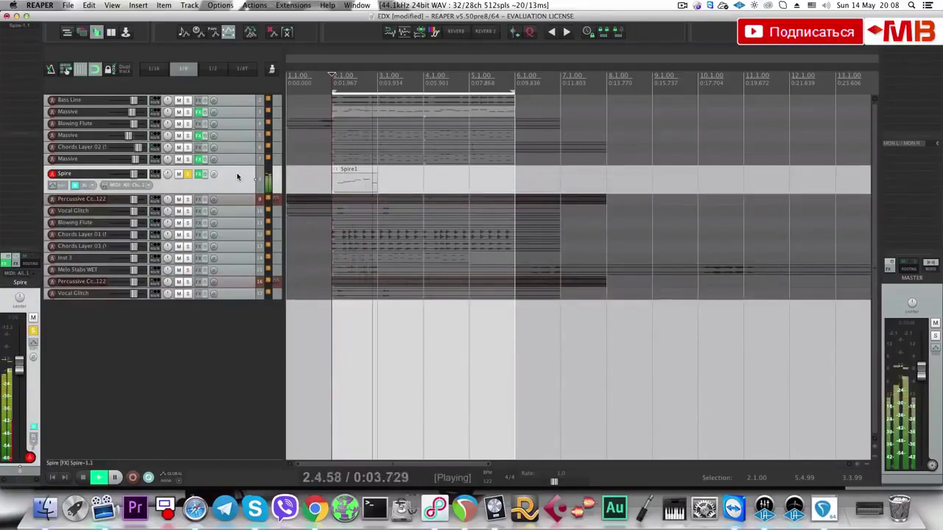
key("space")
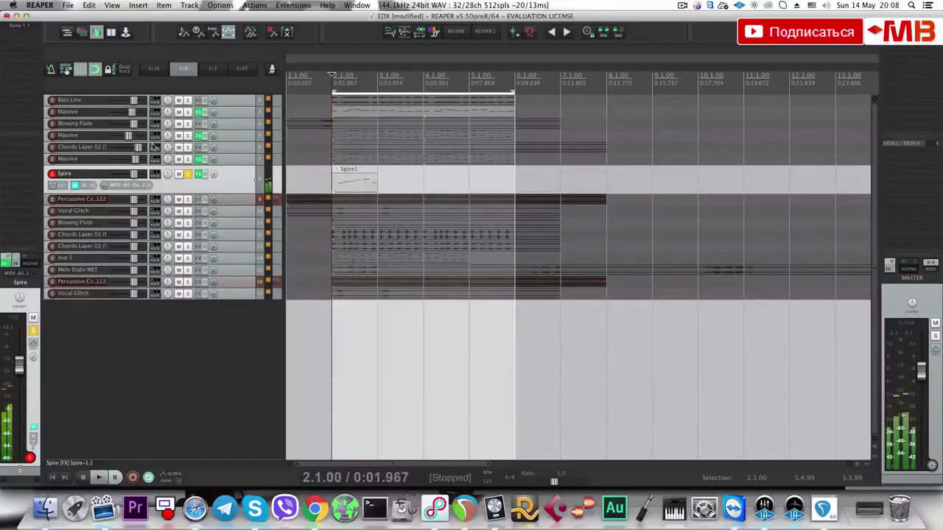
key("space")
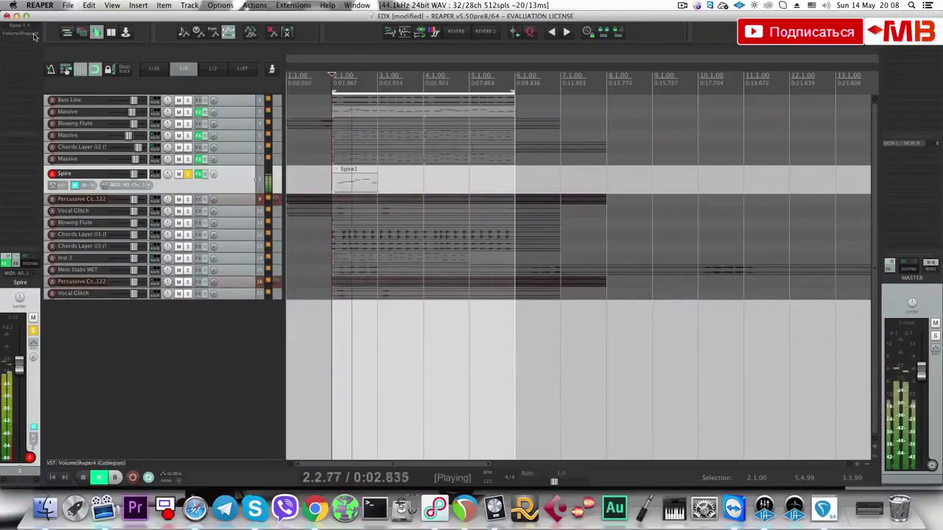
left_click(20, 33)
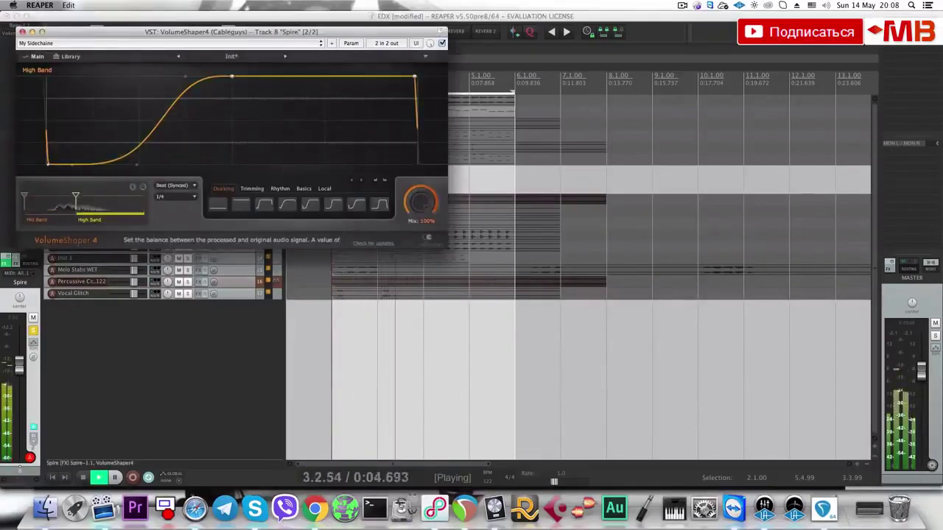
key("space")
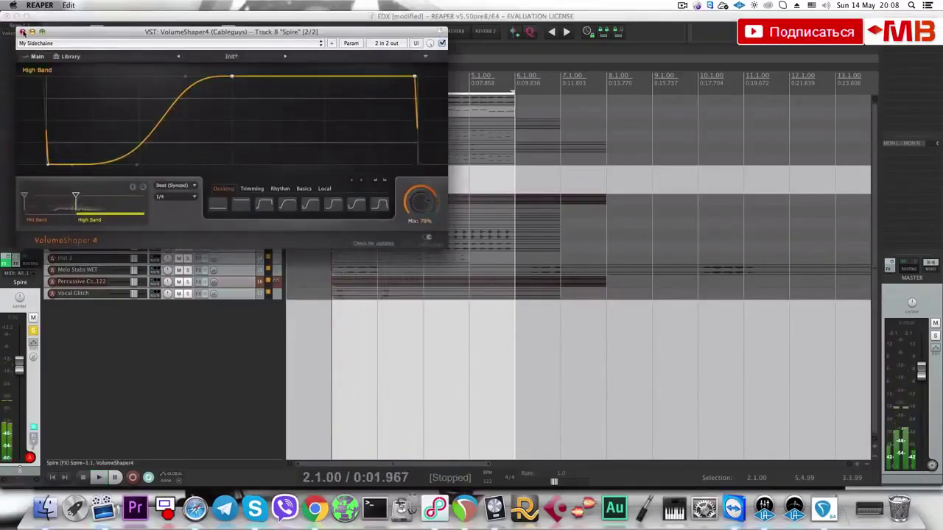
left_click(23, 32)
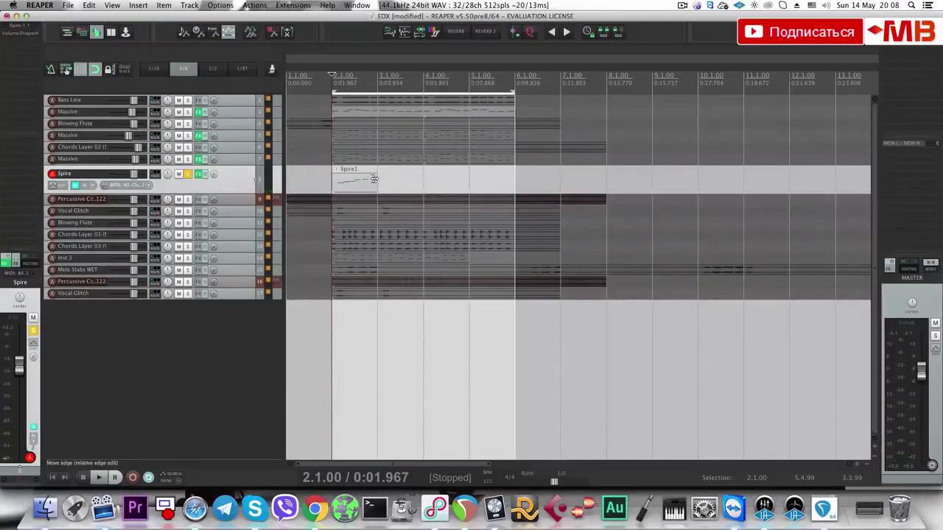
Solo the bass and chord Massive tracks along with Spire and audition the three synth parts from bar 2.
left_click(352, 191)
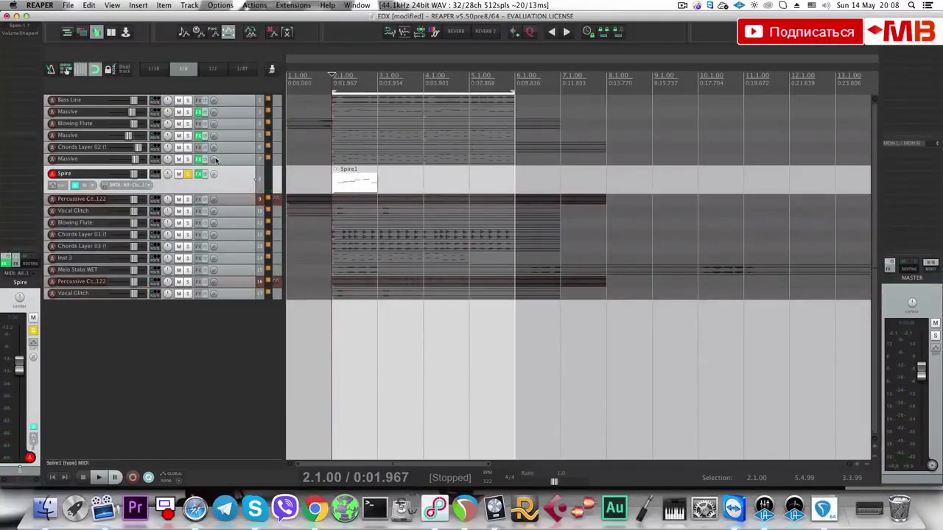
left_click(188, 159)
left_click(189, 112)
key("space")
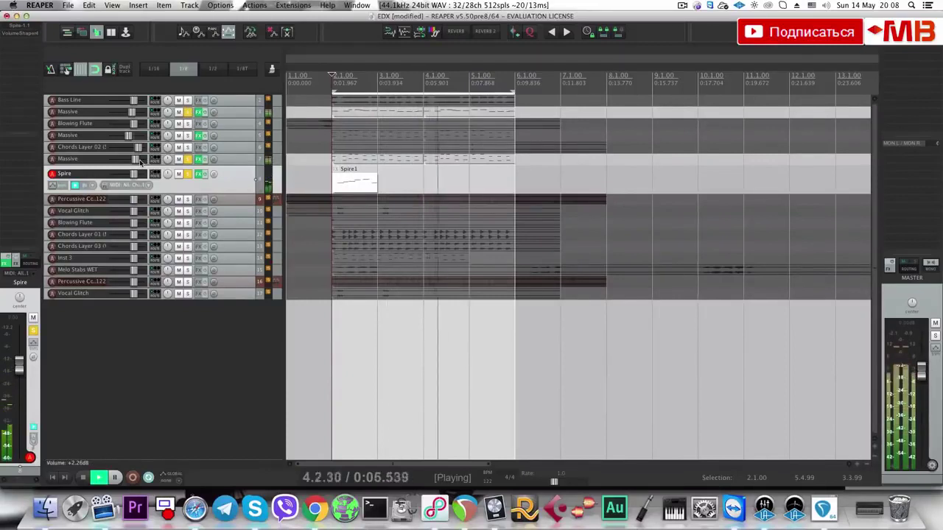
key("space")
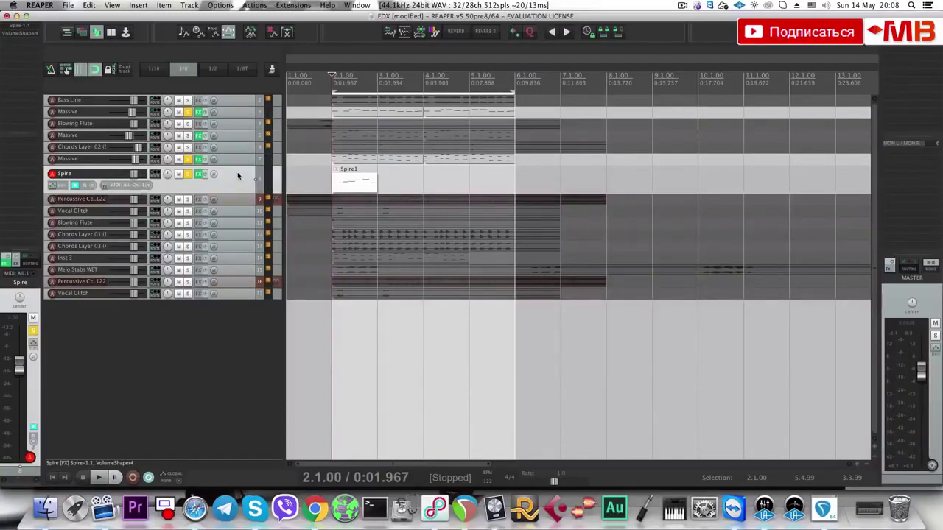
Audition Chords Layer 02 on its own from bar 2, then clear its solo.
left_click(189, 153)
key("space")
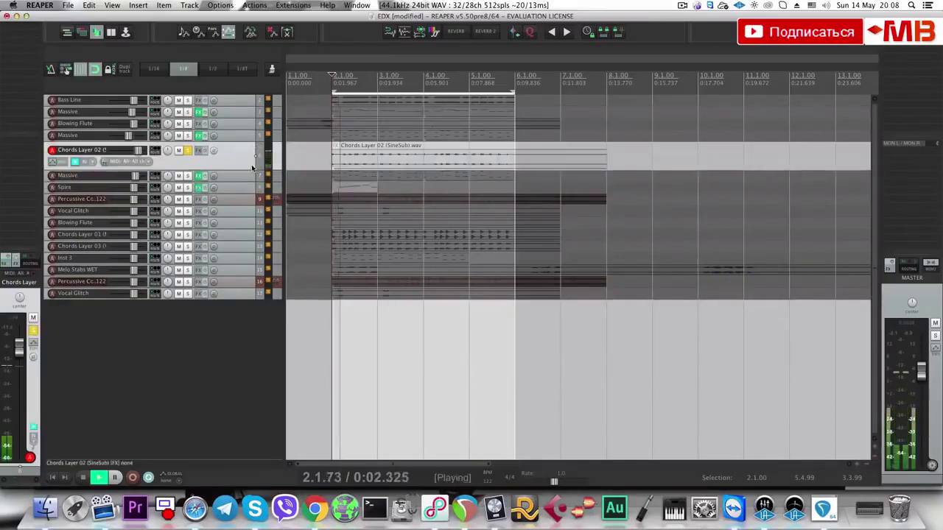
left_click(187, 150)
key("space")
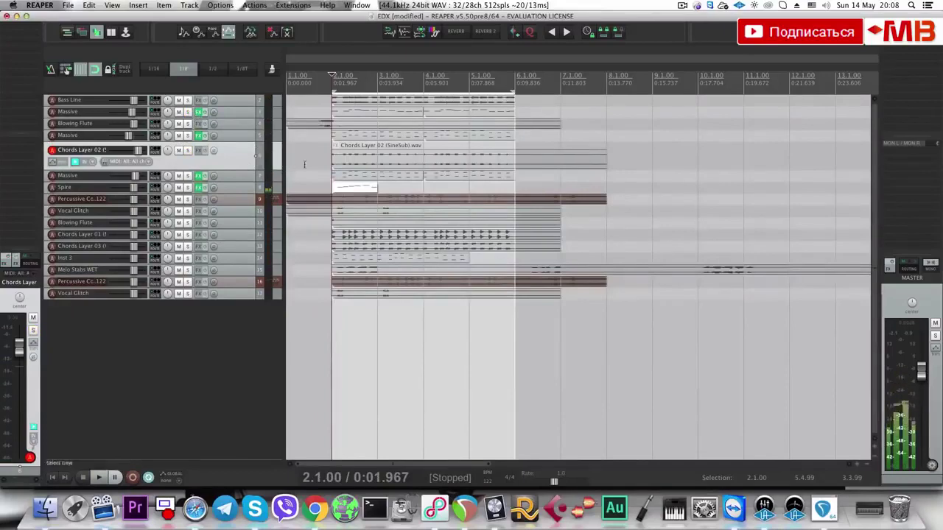
Undo the recent changes until the added original stems are gone, then play the full seven-track project from bar 2.
key("super+z")
key("super+z")
key("super+z")
key("super+z")
key("super+z")
key("super+z")
key("super+z")
key("super+z")
key("super+z")
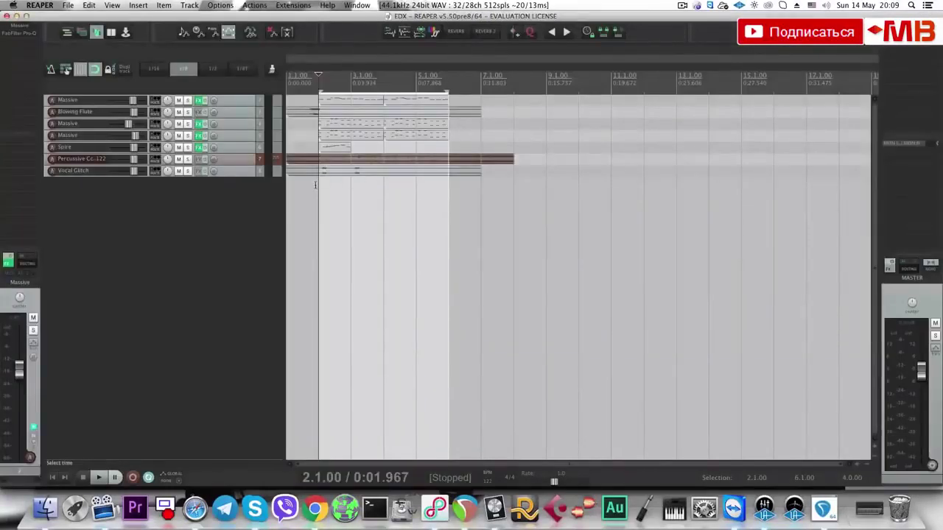
key("space")
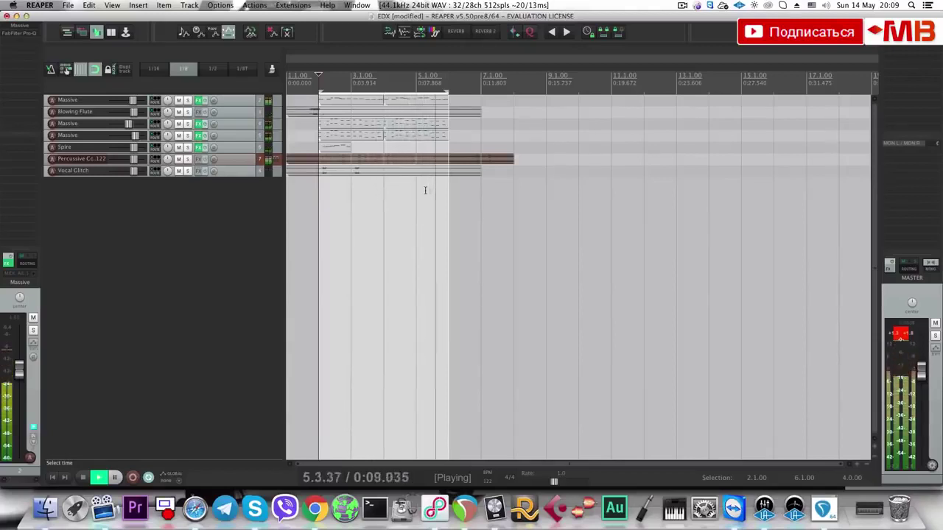
key("space")
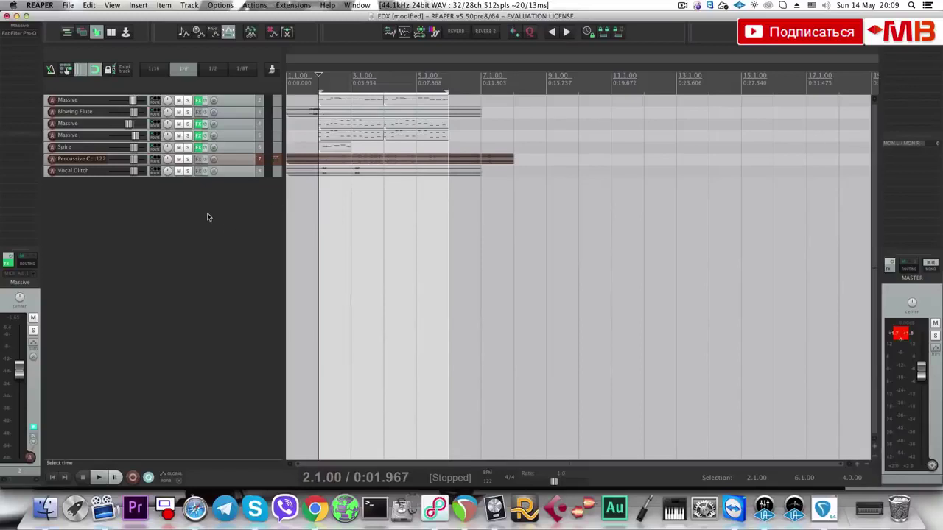
Trim the end of the Vocal Glitch item back to the end of the time selection at bar 6.
left_click(65, 7)
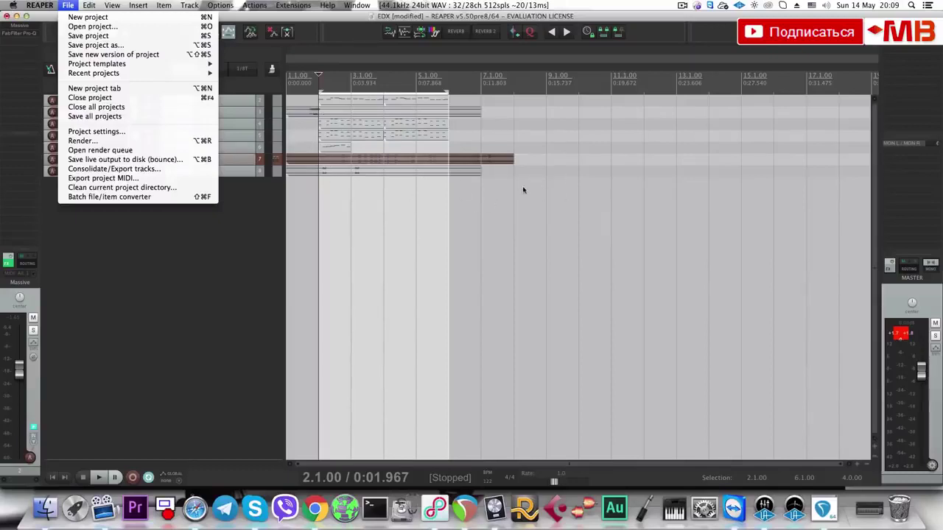
left_click(300, 218)
left_click(255, 172)
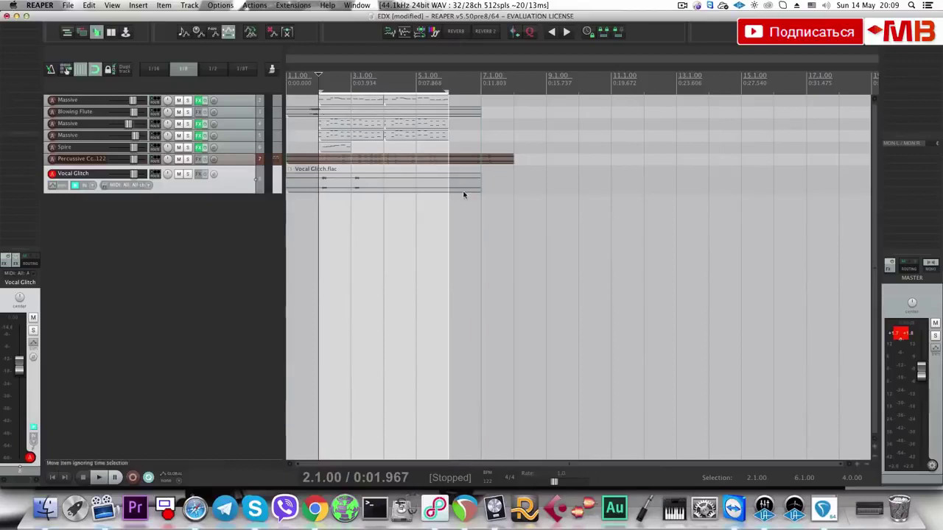
left_click_drag(461, 184, 445, 183)
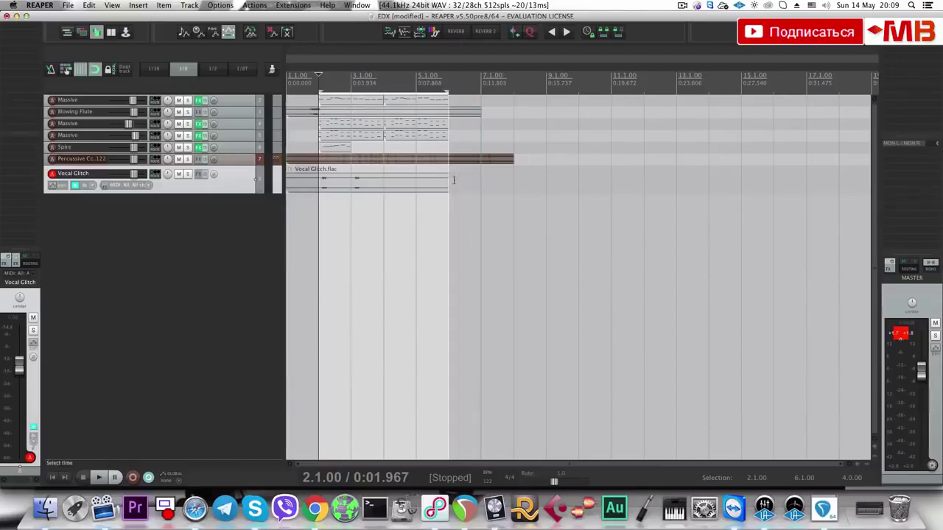
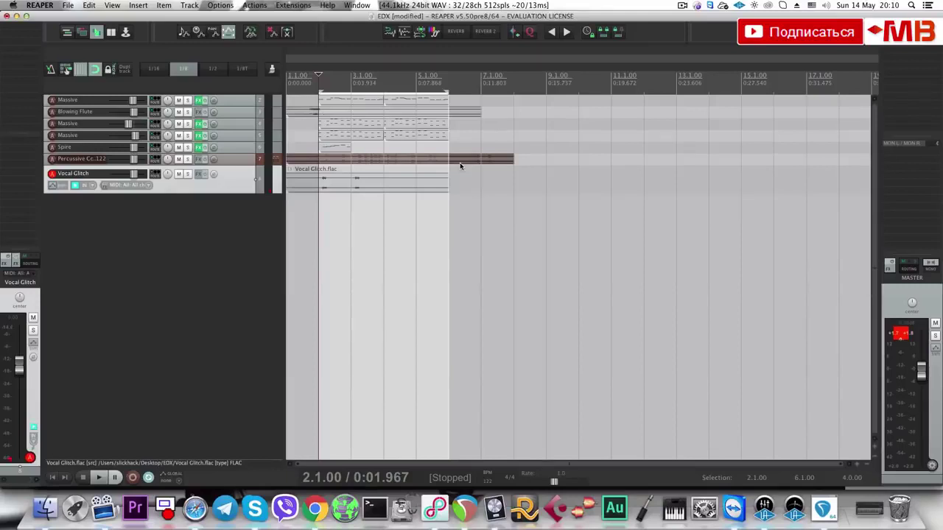
Delete all tracks, insert a new empty track, and bring up the floating instrument toolbar for it.
key("super+a")
key("Delete")
double_click(228, 157)
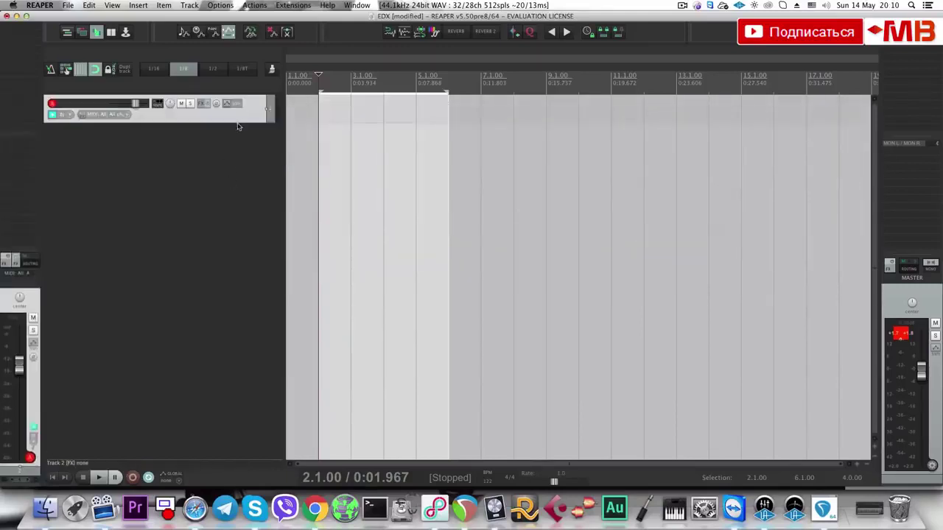
key("t")
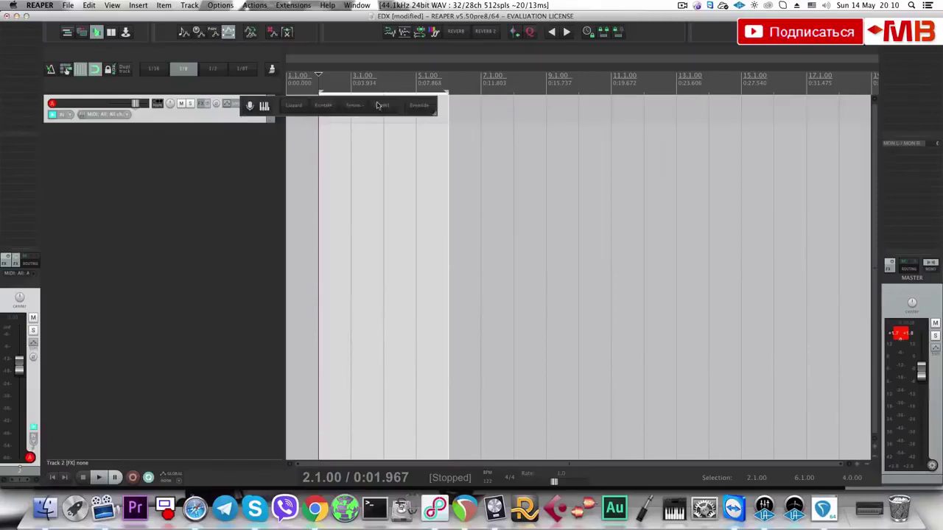
Open reFX Nexus on Track 2 and load the BA Acid 1 preset from the XP EDM category.
left_click(232, 115)
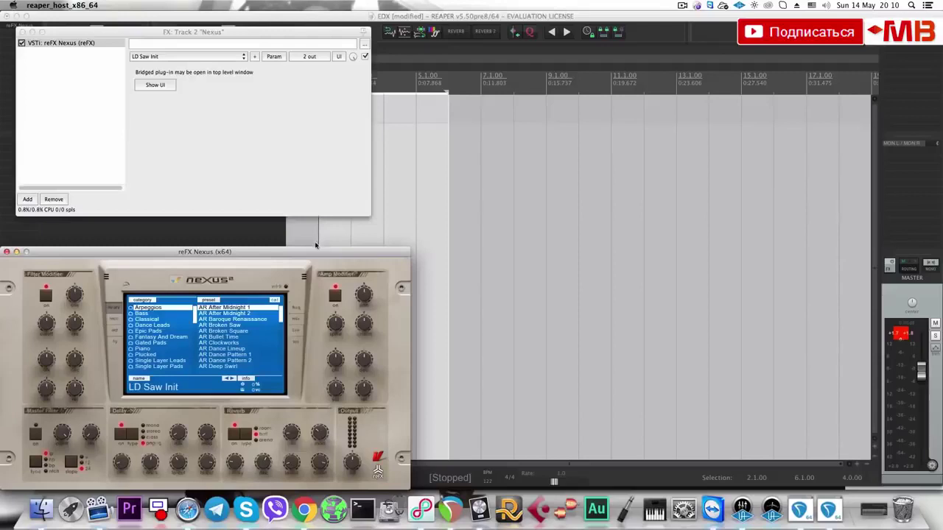
left_click_drag(317, 252, 602, 162)
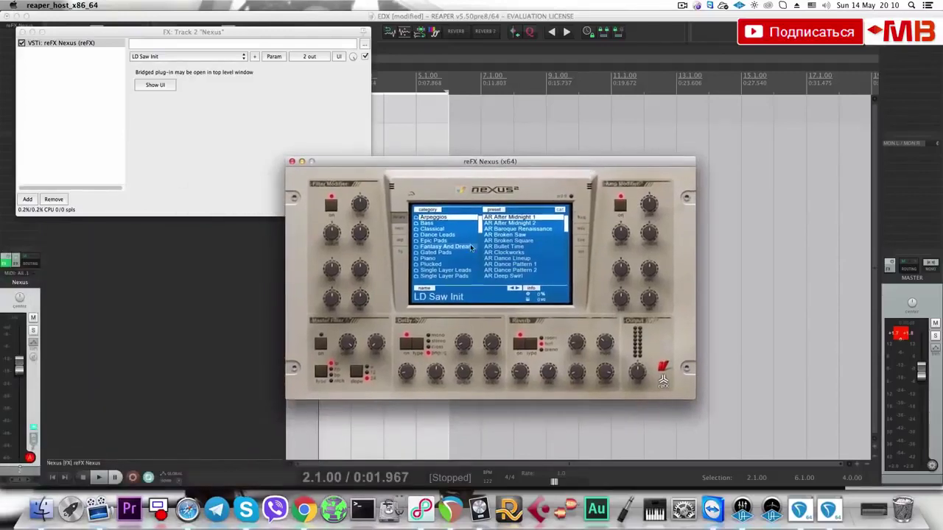
scroll(469, 246, "down", 15)
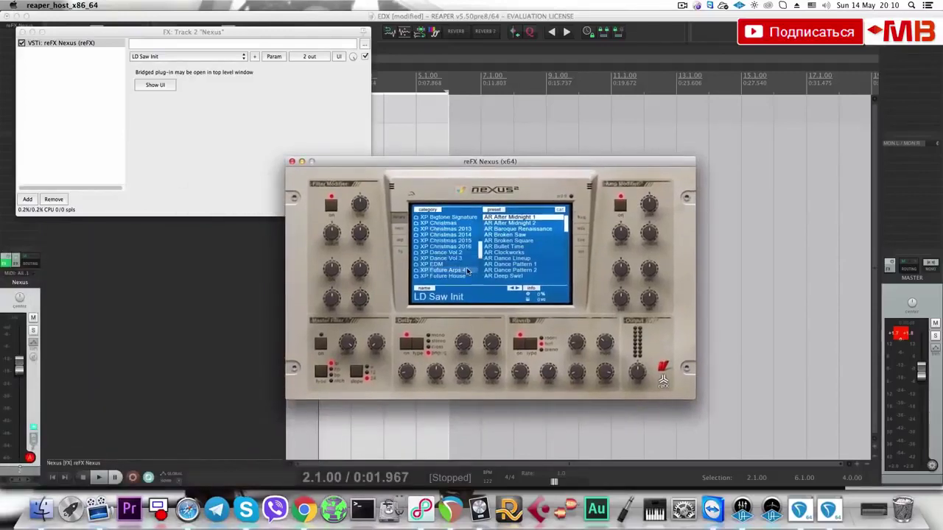
left_click(466, 266)
left_click(530, 258)
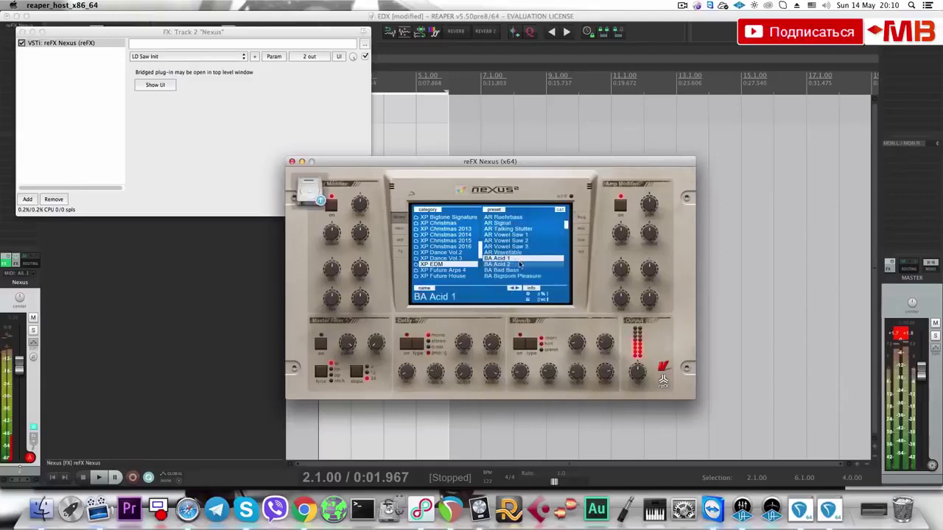
Load the XP EDM preset BA Major Bass and raise its filter modifier cutoff.
scroll(527, 264, "down", 5)
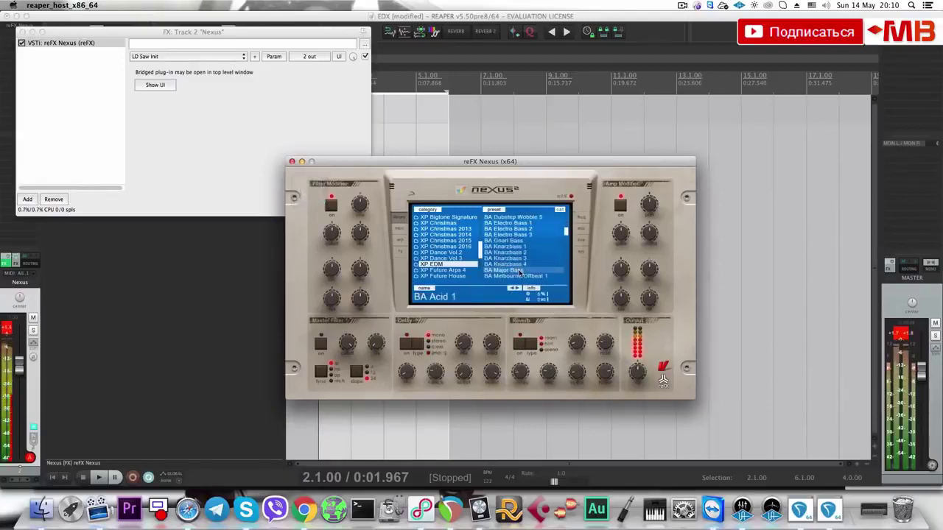
left_click(519, 271)
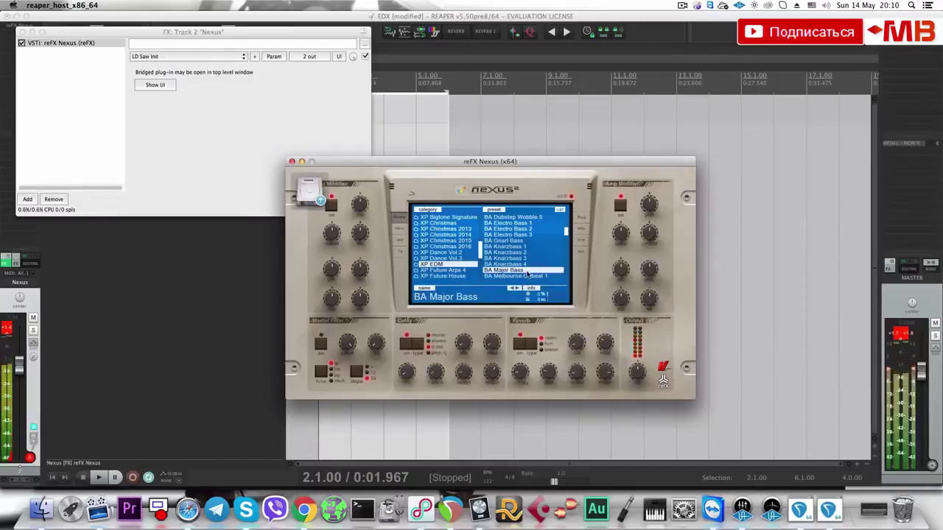
left_click_drag(333, 231, 343, 188)
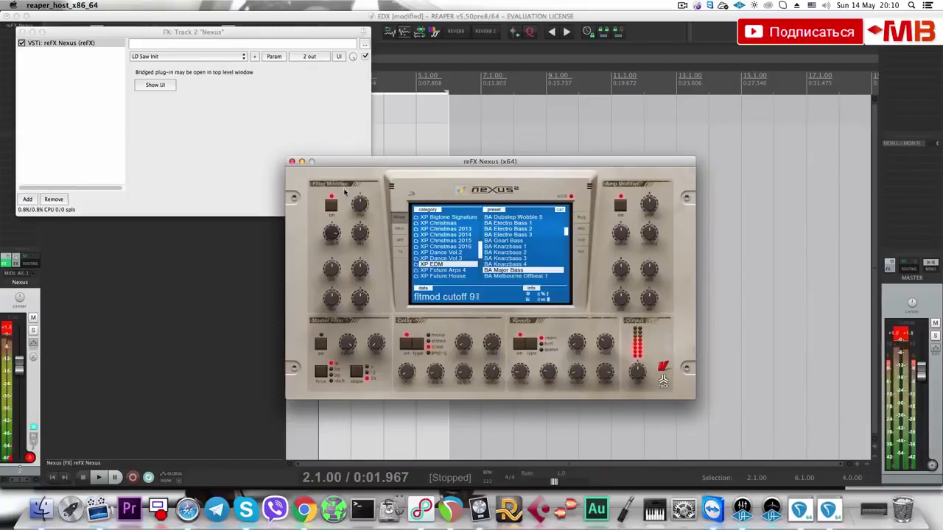
Audition the XP EDM presets BA Melbourne Offbeat 1, SQ Bigroom Hero, SQ Big Saws and SQ Bounce.
left_click(540, 276)
scroll(515, 272, "down", 5)
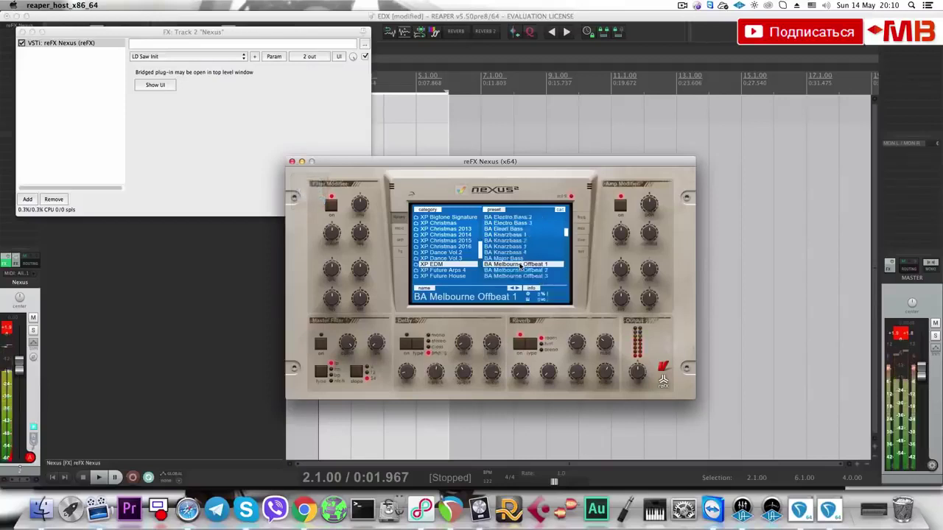
scroll(512, 271, "down", 10)
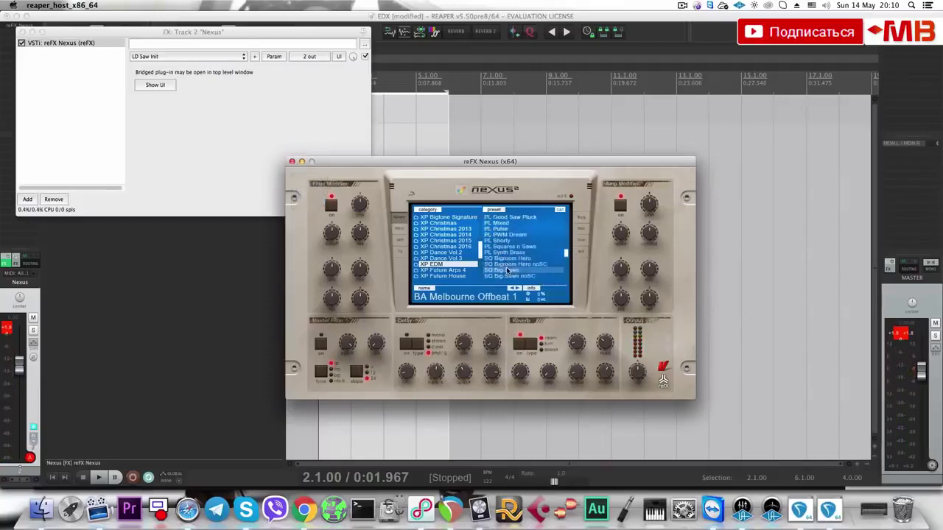
left_click(507, 259)
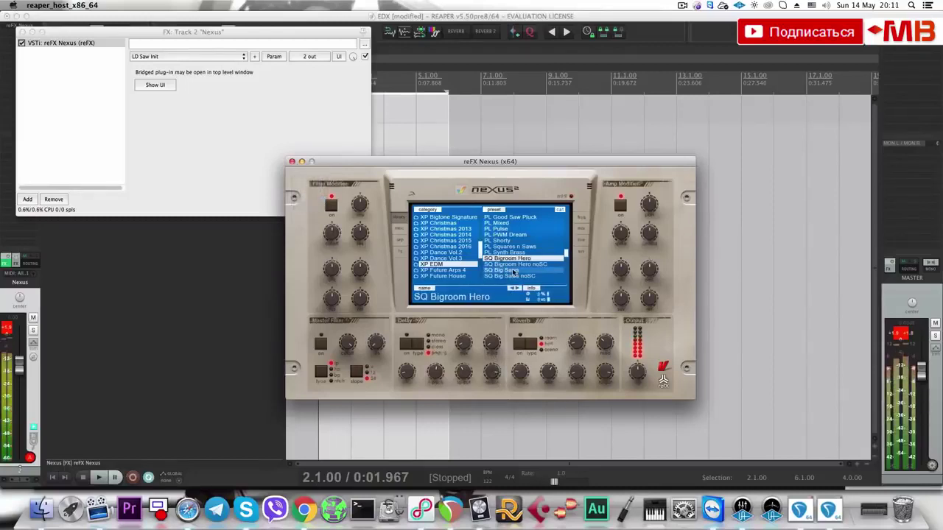
scroll(515, 267, "down", 2)
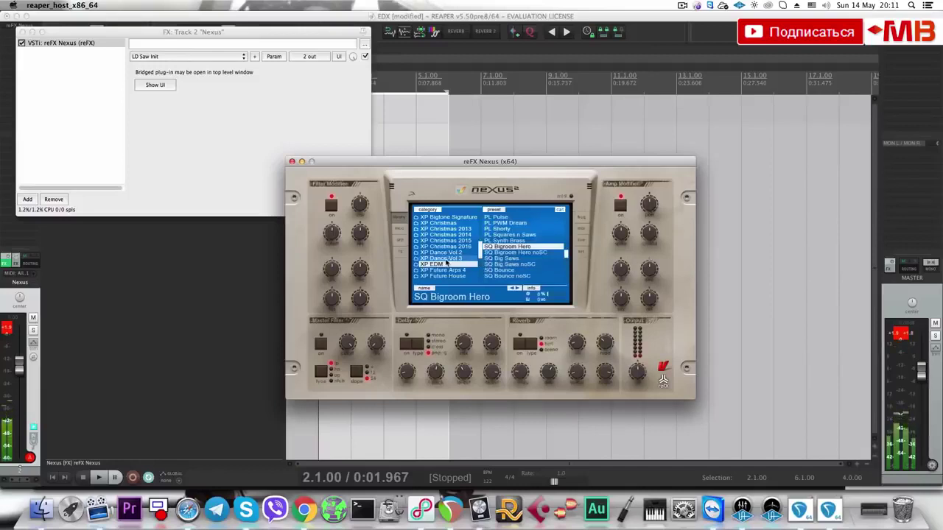
left_click(520, 259)
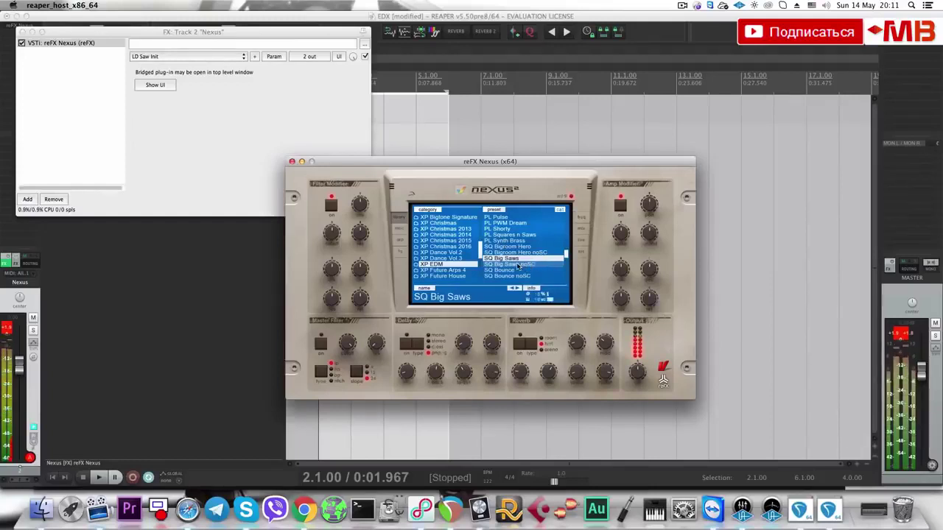
left_click(524, 270)
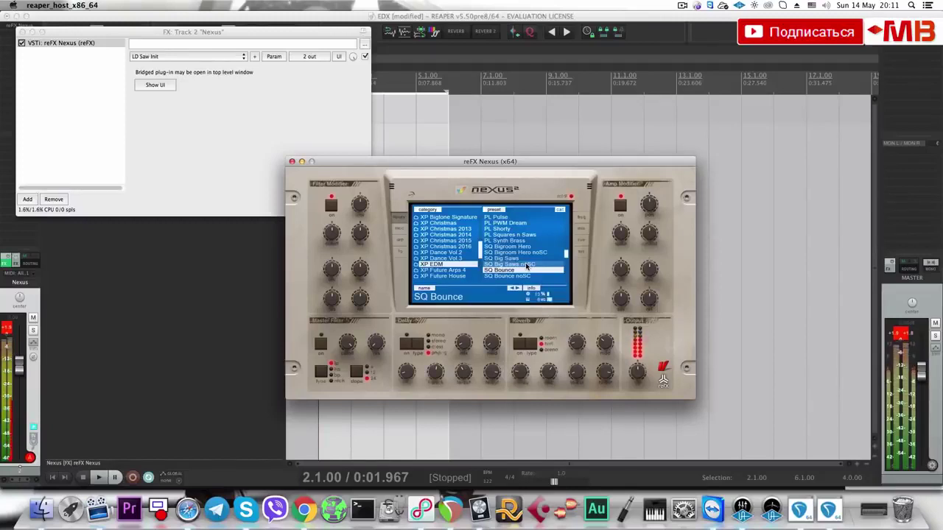
scroll(516, 262, "down", 4)
Browse the XP Future Arps 4 category and audition its SQ Break Athmo preset.
left_click(464, 271)
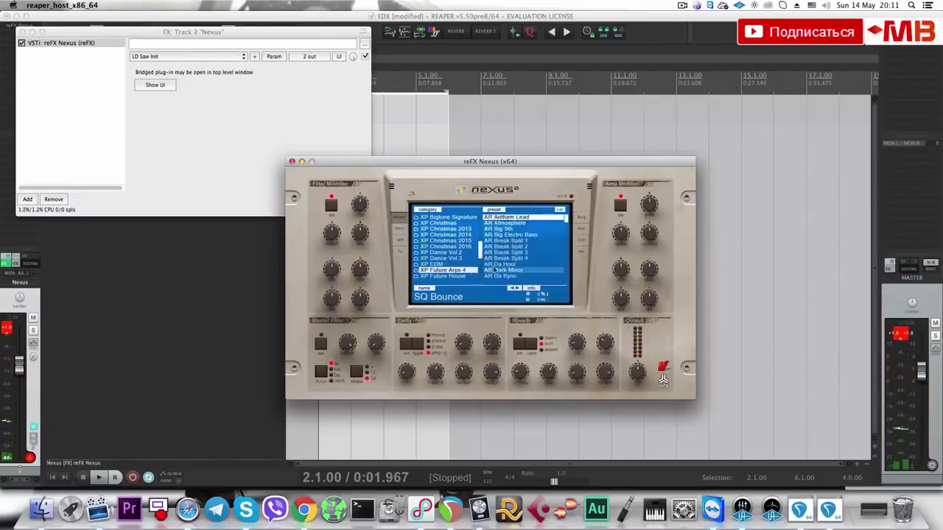
scroll(494, 270, "down", 15)
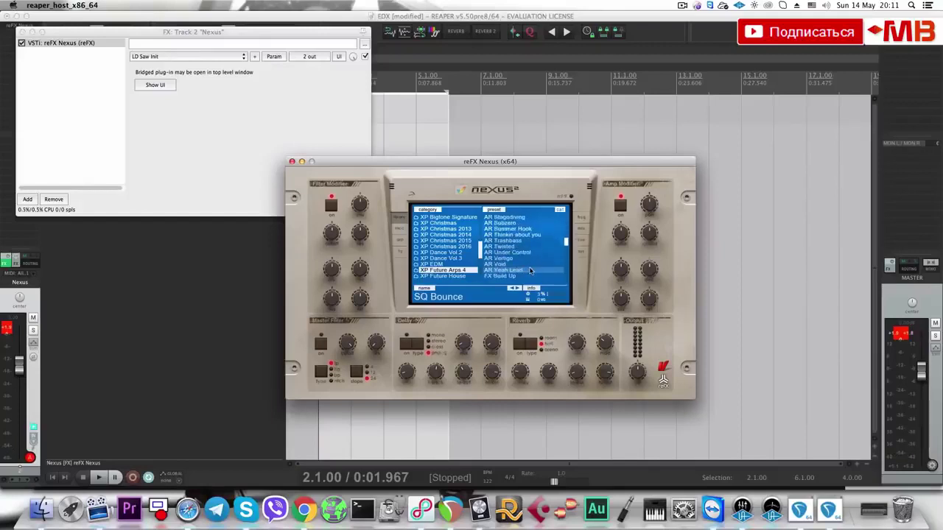
scroll(528, 267, "down", 10)
left_click(522, 259)
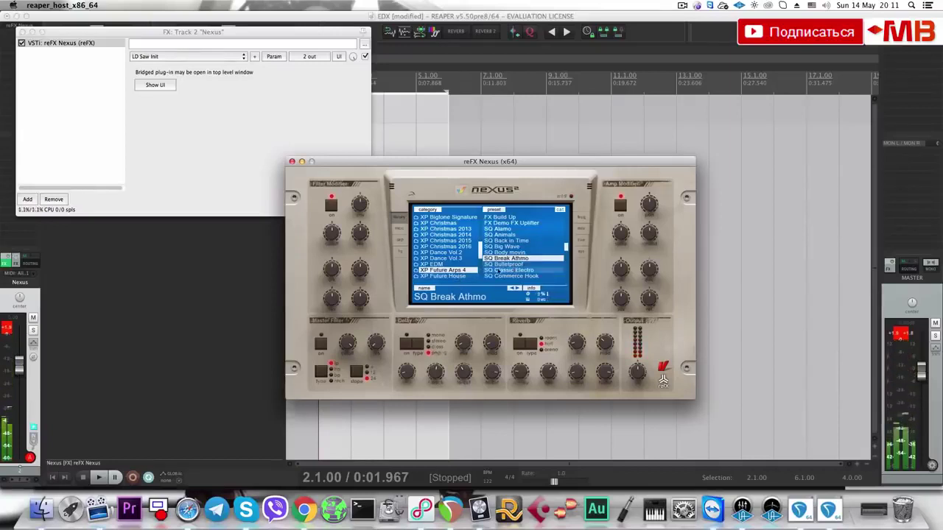
Audition the XP Future House presets BA Analog Sub, BA Beatrock, BA Eternal, BA Fatboy and BA FM Wob.
left_click(458, 277)
left_click(512, 247)
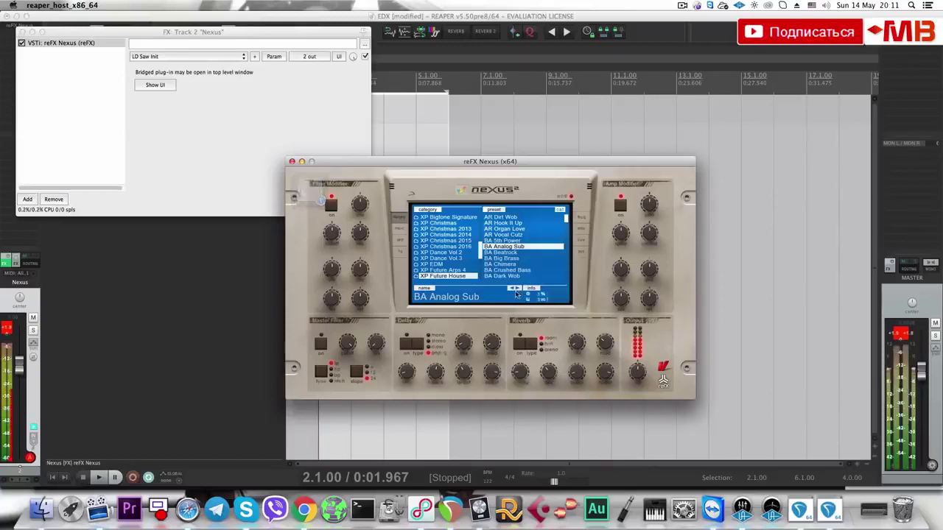
left_click(515, 253)
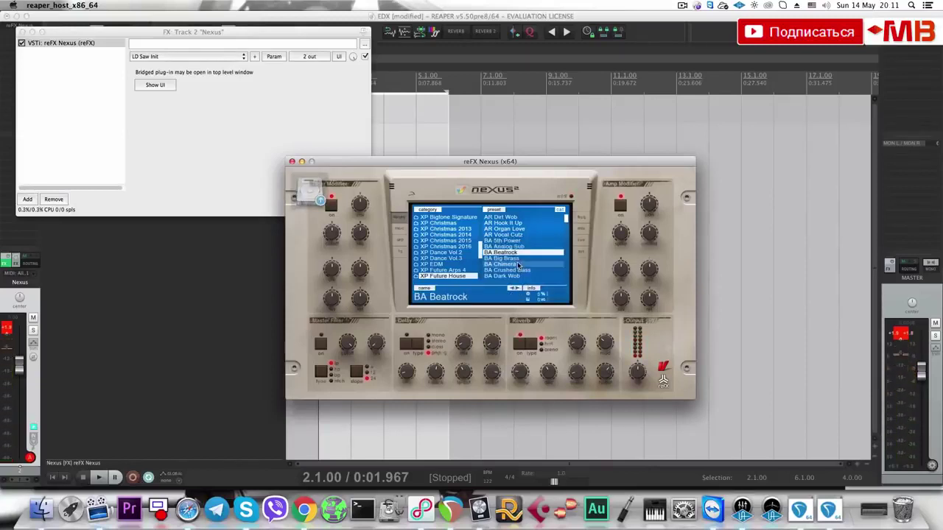
scroll(518, 264, "down", 3)
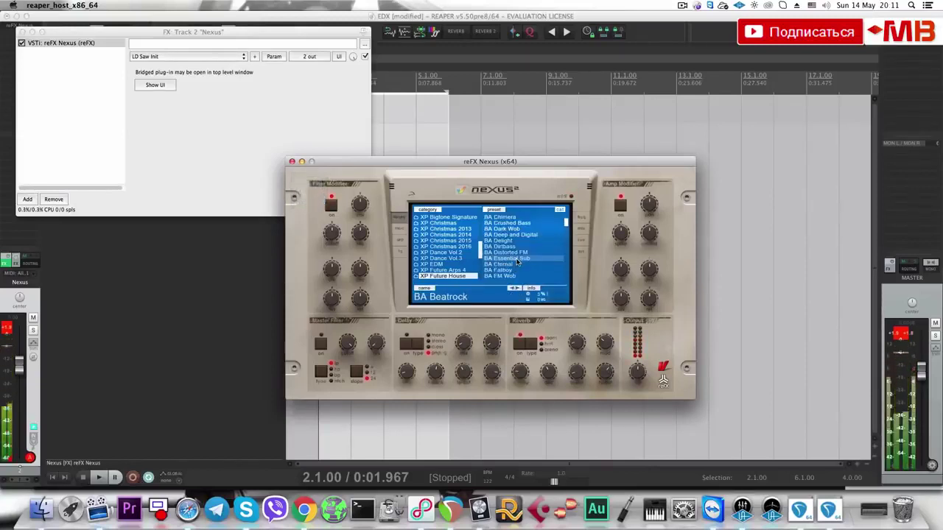
left_click(519, 258)
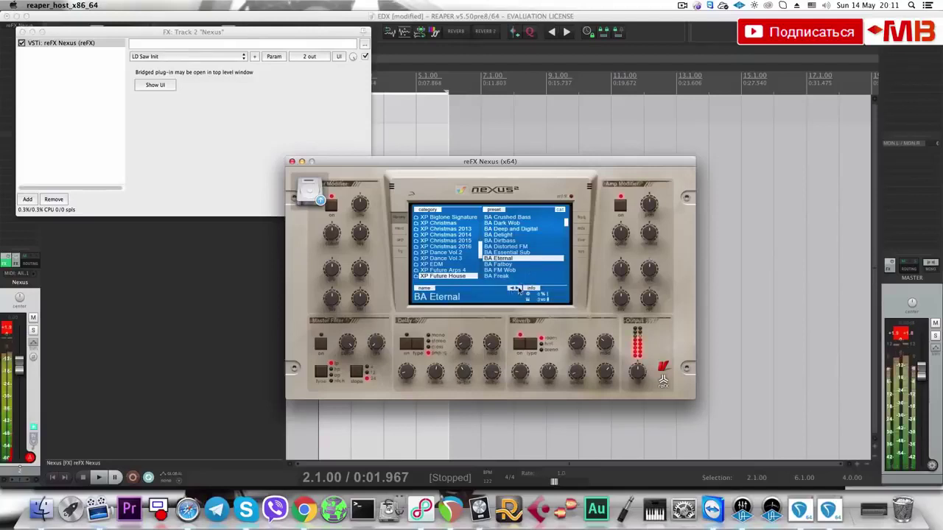
left_click(517, 290)
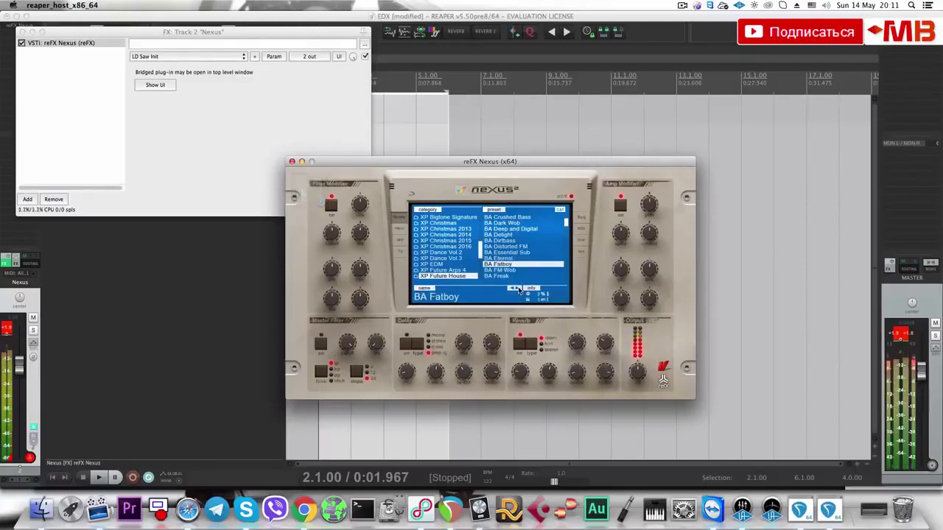
left_click(518, 288)
Compare layers 1 and 2 of BA FM Wob by toggling them, and return to the preset library.
left_click(582, 227)
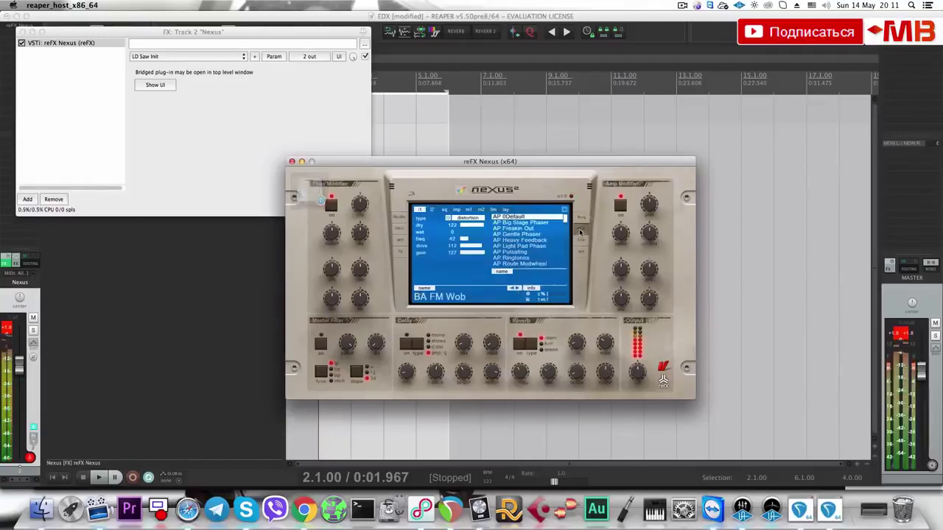
left_click(507, 210)
left_click(427, 231)
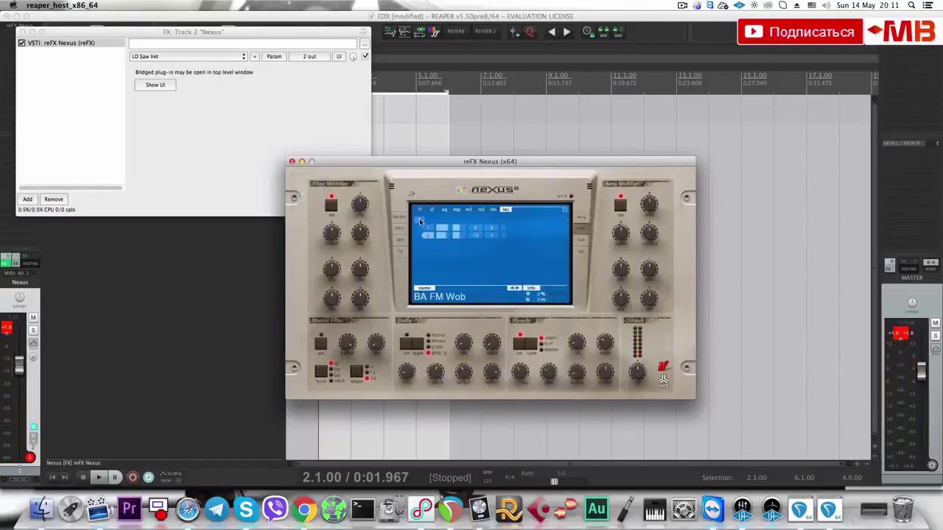
left_click(421, 218)
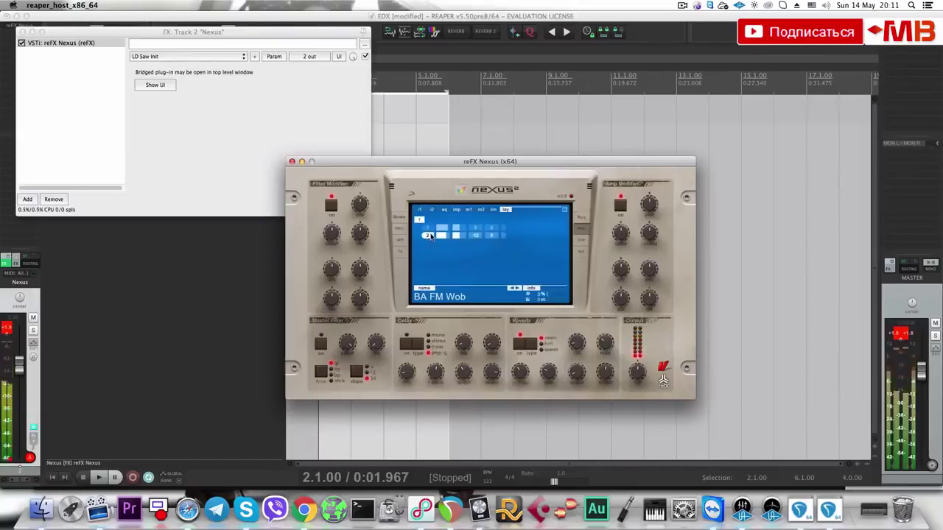
left_click(429, 234)
left_click(430, 228)
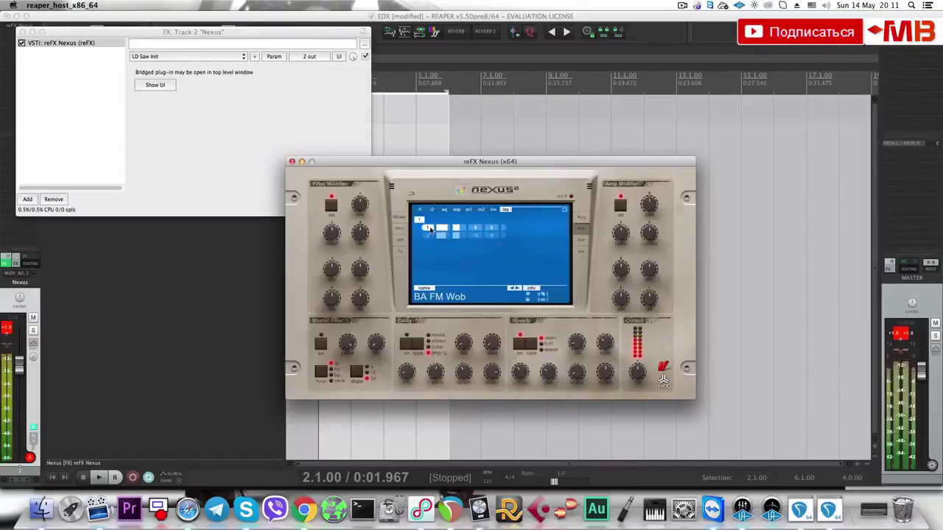
left_click(429, 234)
left_click(396, 218)
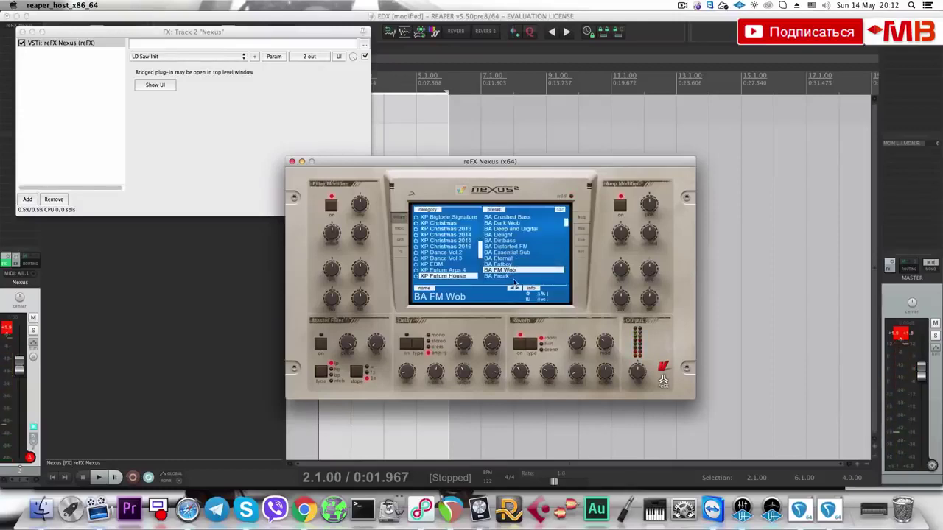
Audition BA Full Stack 1, load BA Full Stack 2, and show that preset's layers.
left_click(510, 258)
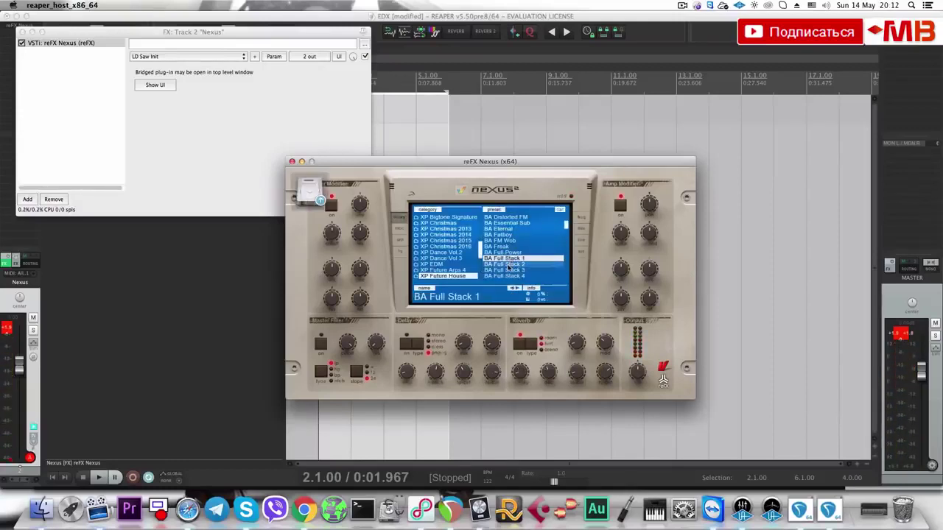
left_click(513, 264)
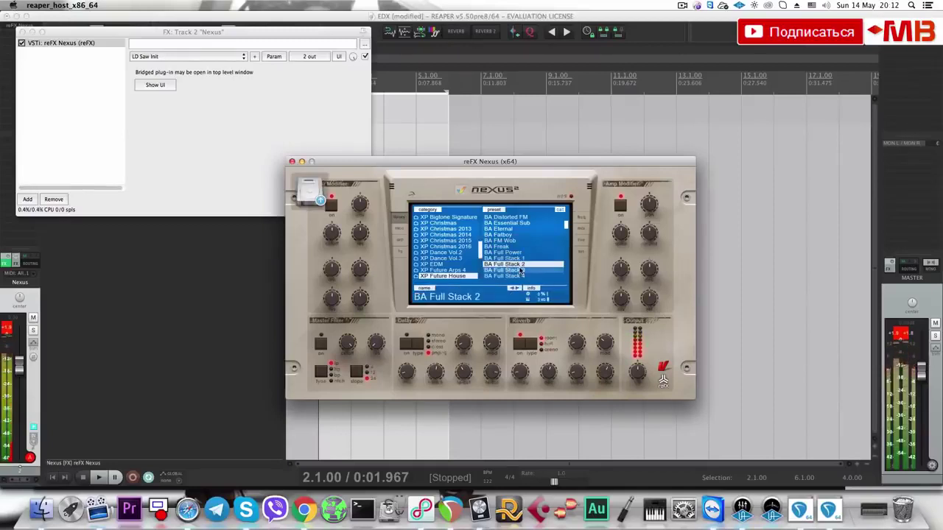
left_click(581, 229)
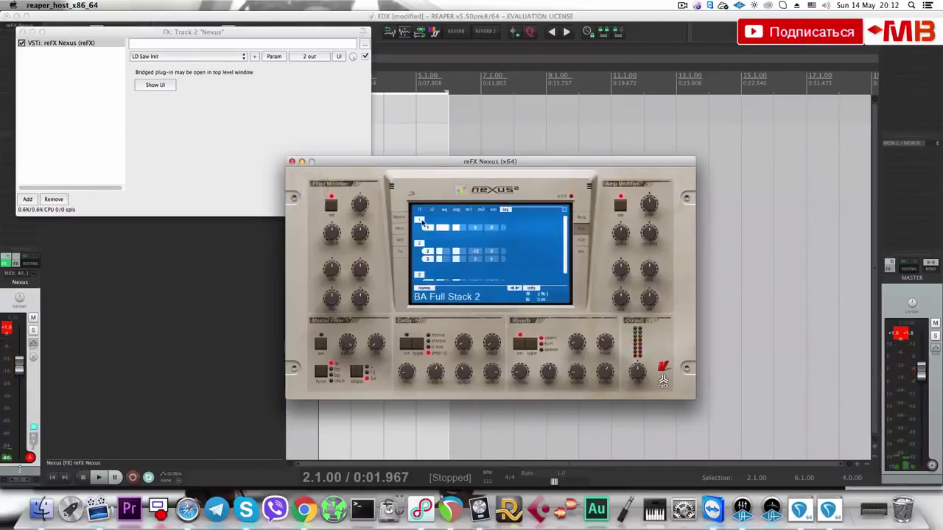
scroll(442, 251, "down", 1)
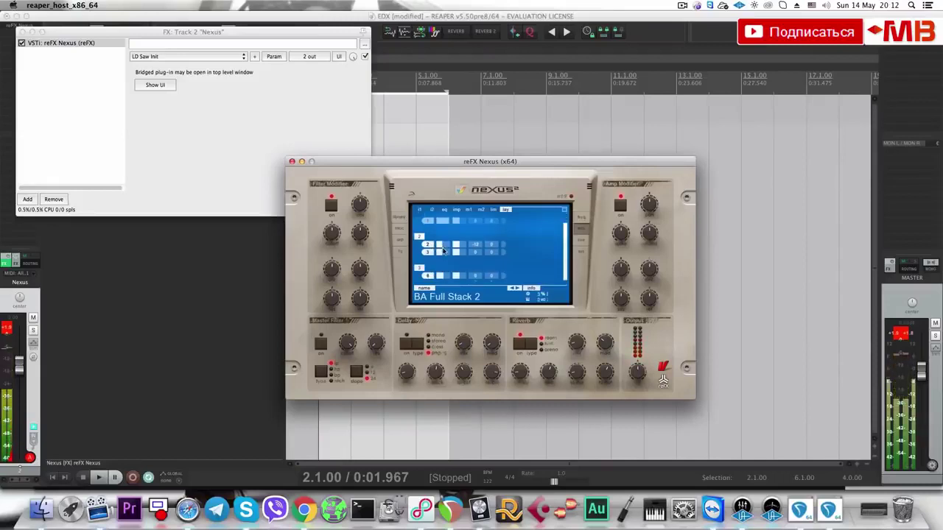
Compare the groups and layers 2 and 3 of BA Full Stack 2 by toggling them, and return to the preset library.
left_click(419, 236)
left_click(420, 268)
left_click(419, 237)
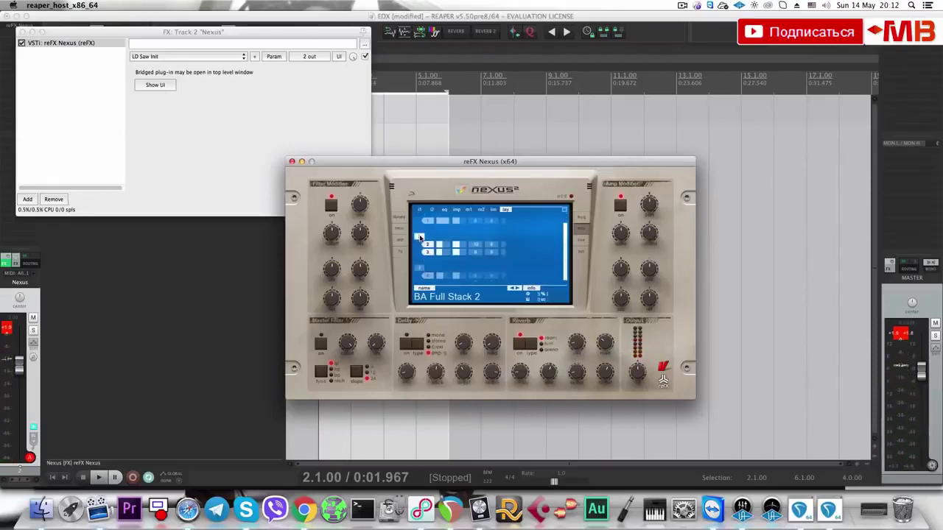
left_click(427, 244)
left_click(427, 252)
left_click(427, 244)
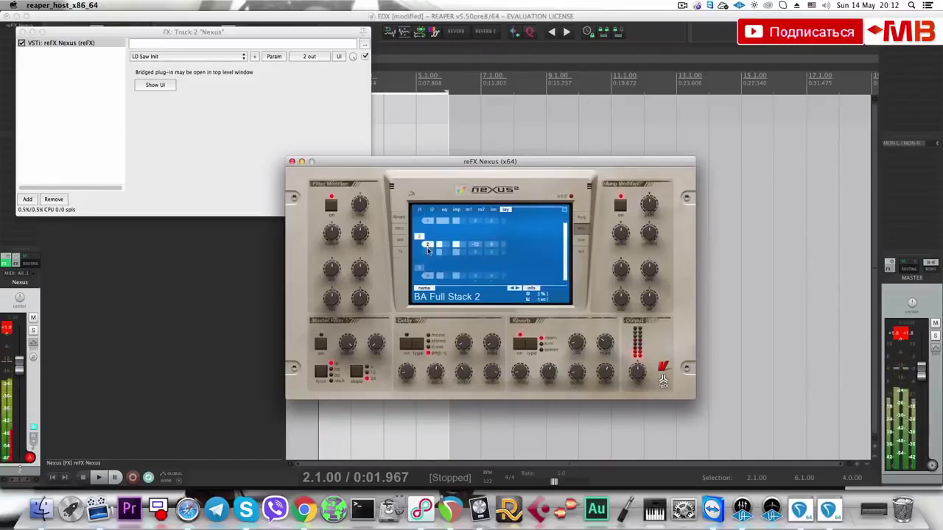
scroll(427, 233, "up", 1)
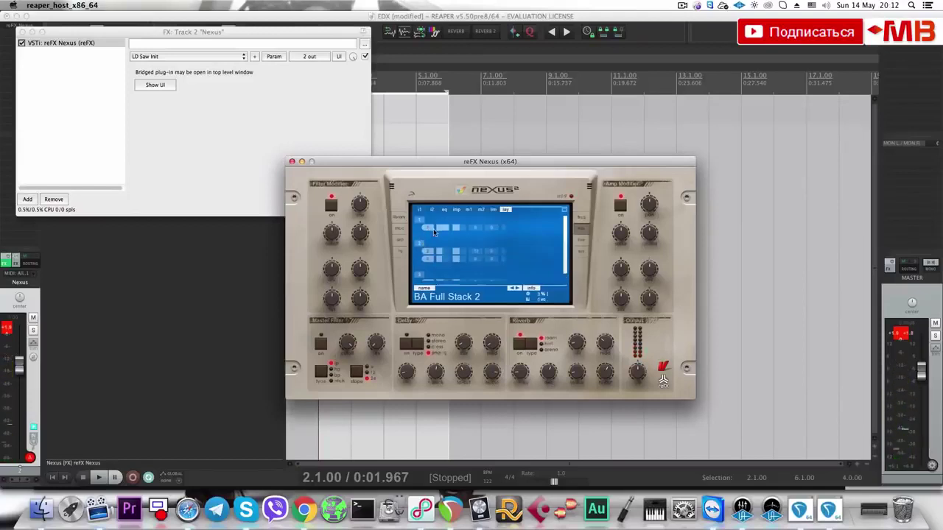
scroll(424, 258, "down", 1)
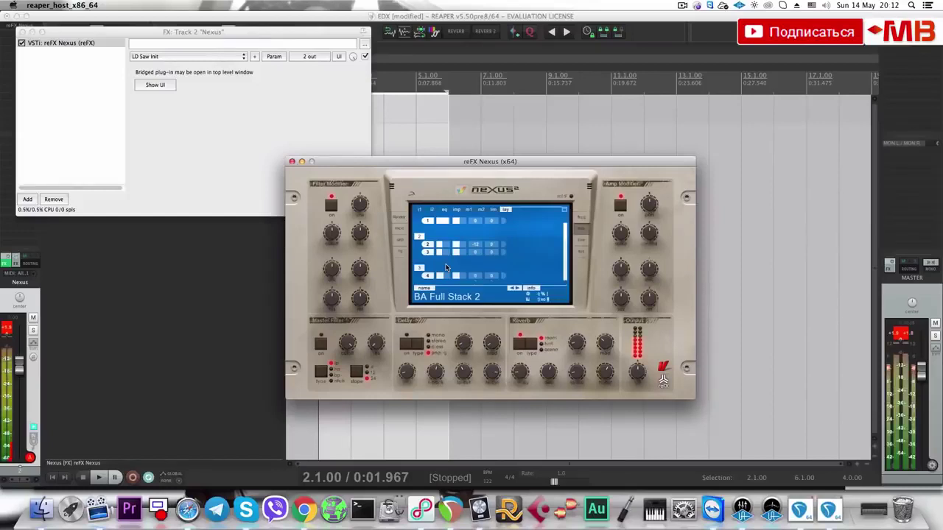
left_click(400, 217)
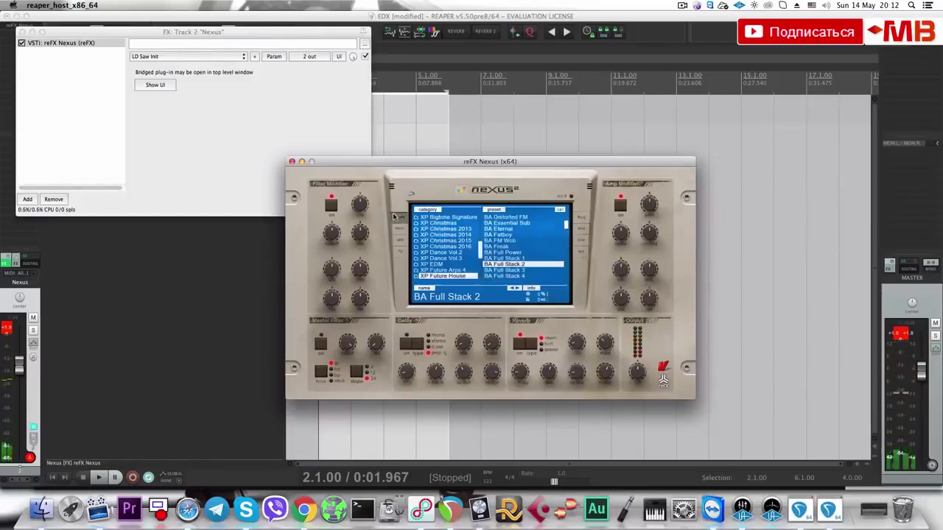
Audition the XP Future House bass presets BA Garage Dropper, BA Get Ready and BA Spacebass.
scroll(447, 229, "down", 3)
scroll(527, 267, "down", 3)
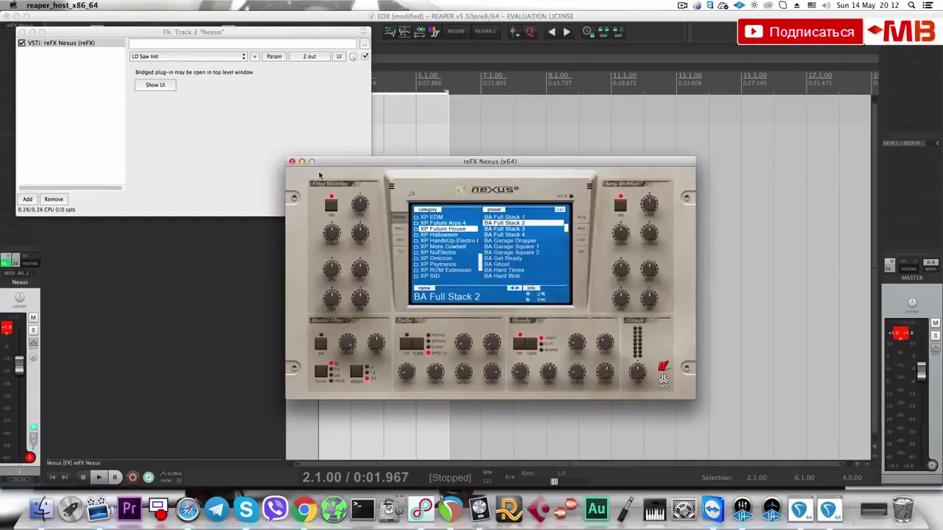
left_click(495, 241)
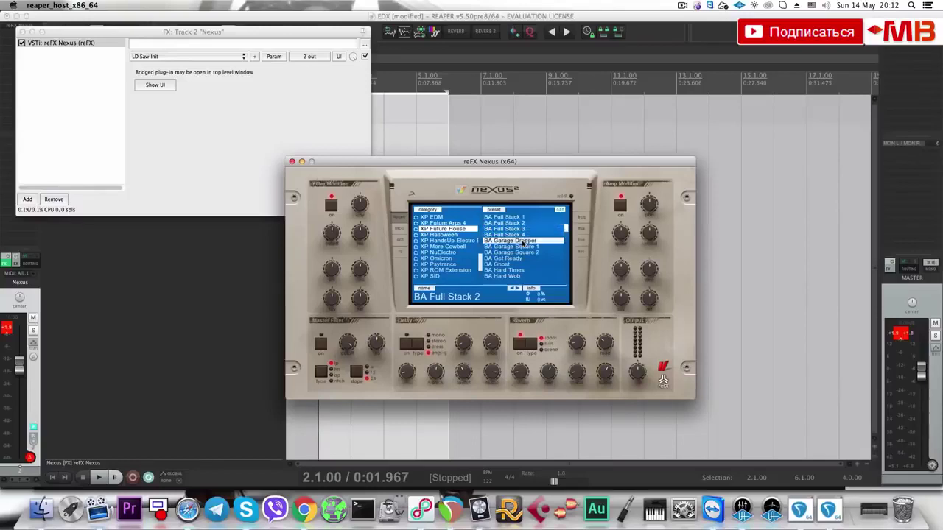
left_click(516, 258)
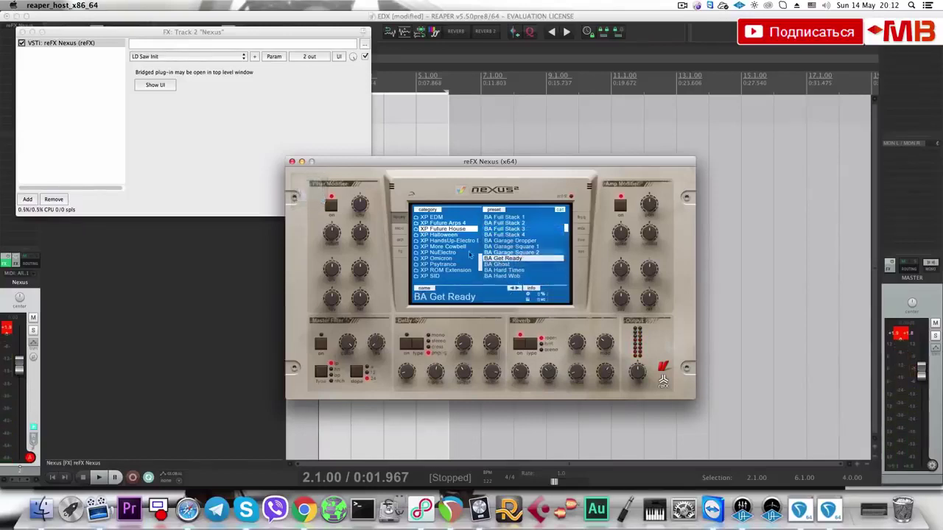
scroll(486, 241, "down", 5)
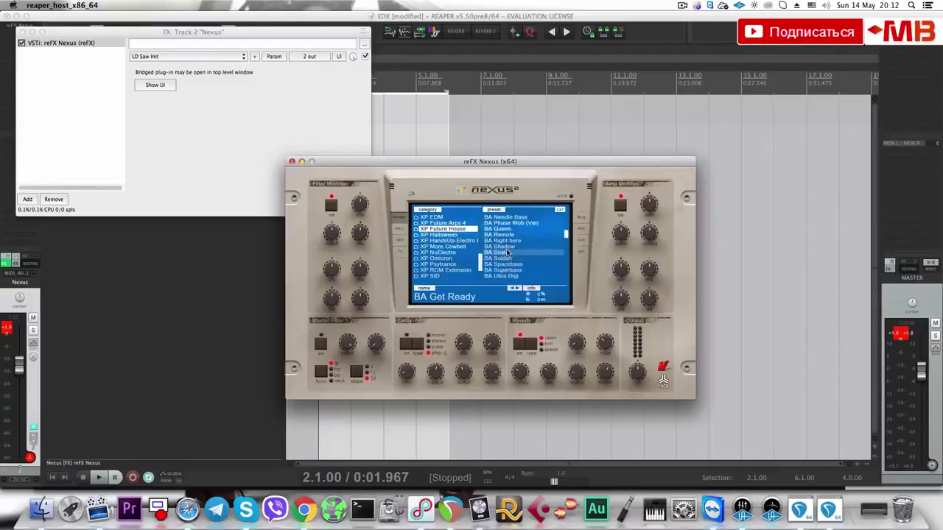
left_click(508, 264)
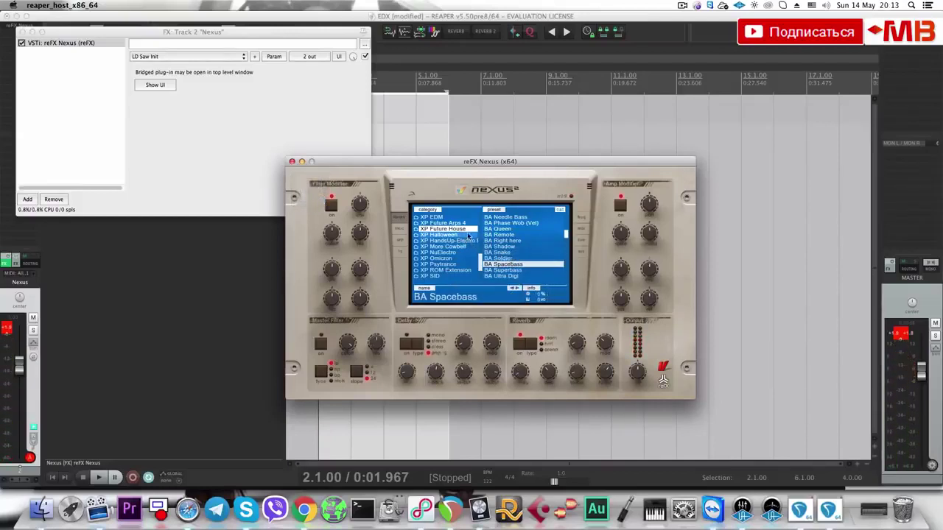
Audition the LD Faded preset and look through the lead and pluck presets of XP Future House.
scroll(547, 259, "down", 5)
scroll(547, 259, "down", 2)
left_click(524, 263)
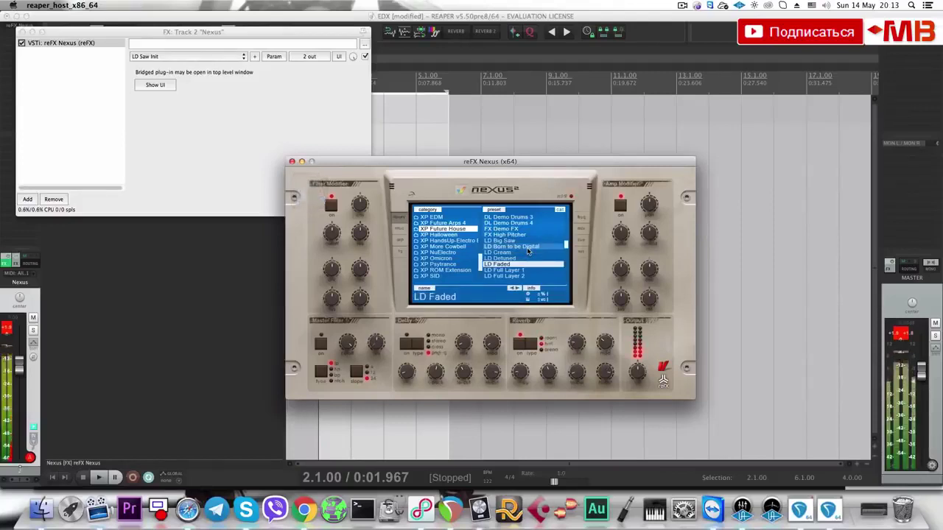
scroll(527, 246, "down", 5)
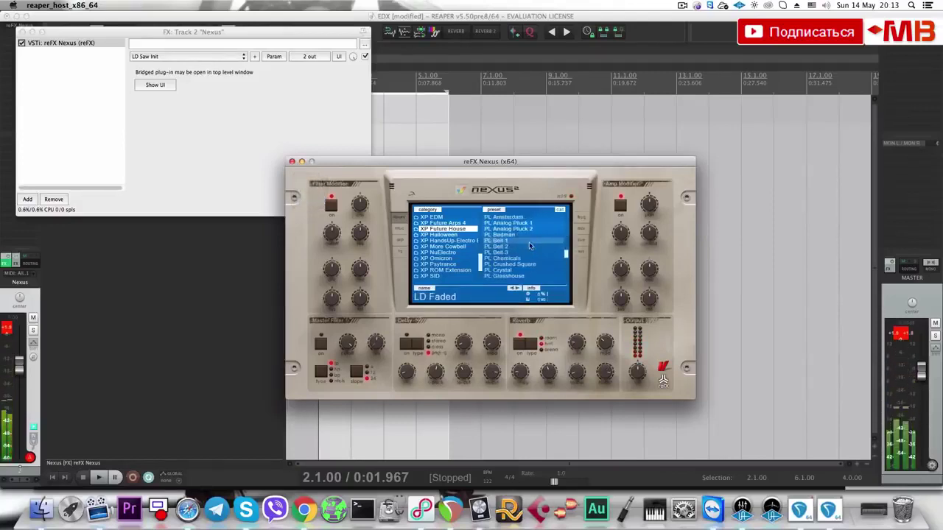
scroll(537, 230, "up", 5)
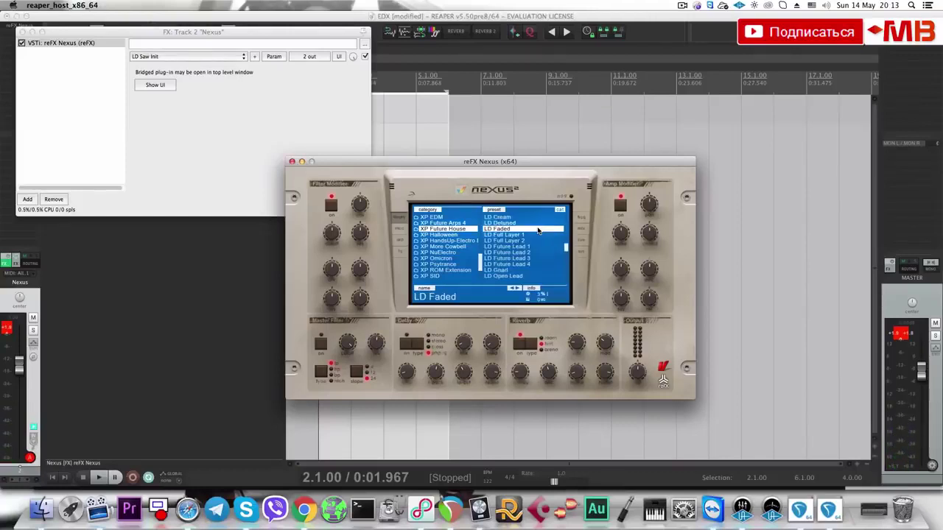
Close the Nexus plug-in and track FX windows, and bring up the dialog for opening a project.
left_click(292, 161)
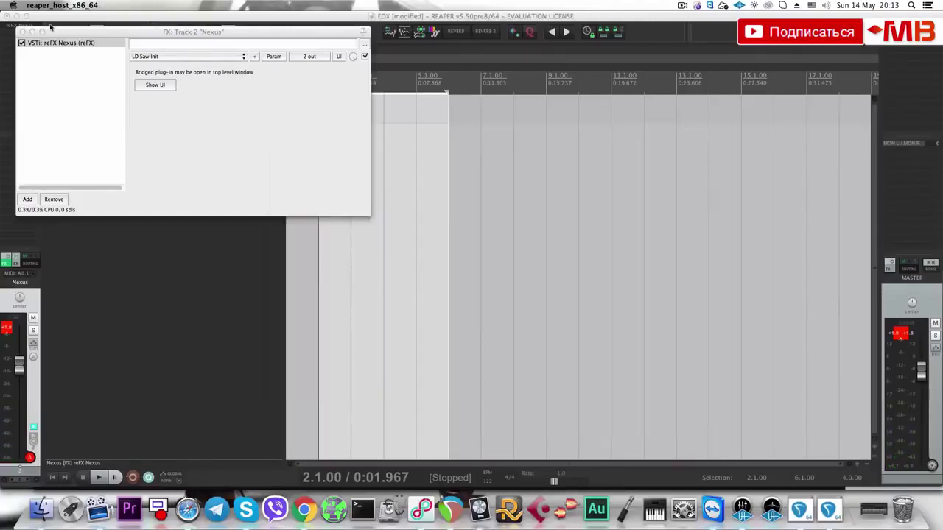
left_click(23, 32)
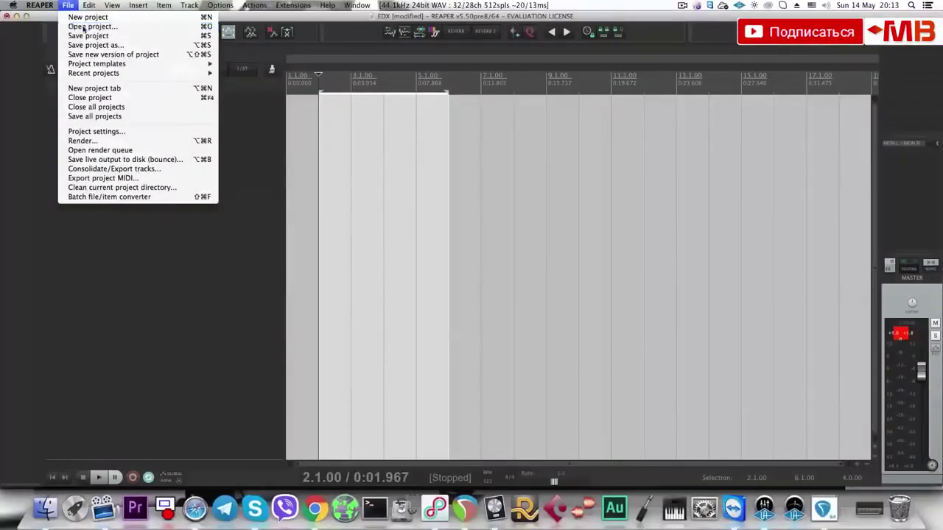
left_click(74, 27)
left_click(33, 261)
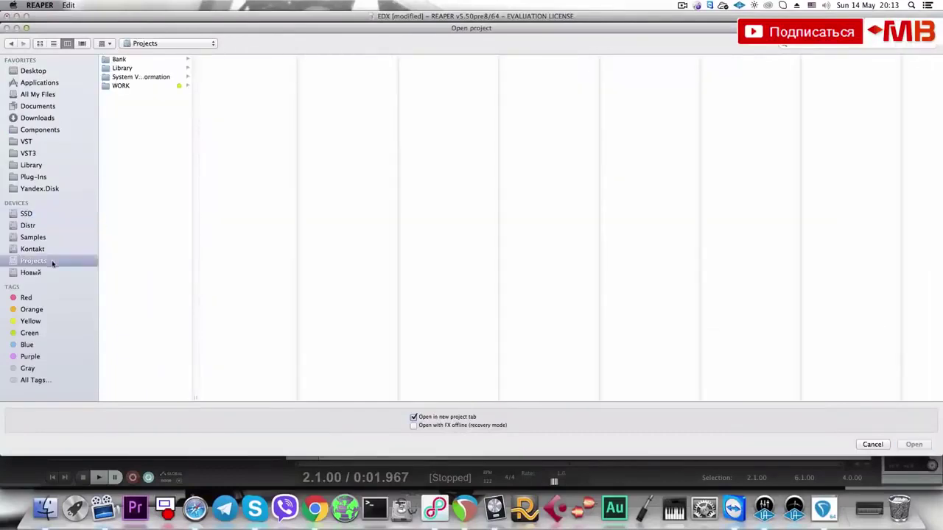
left_click(136, 86)
left_click(236, 60)
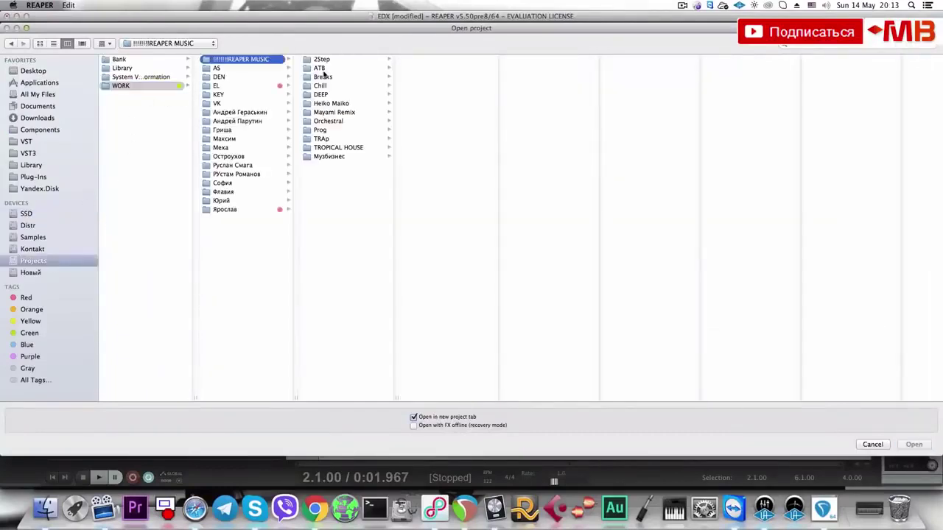
left_click(331, 60)
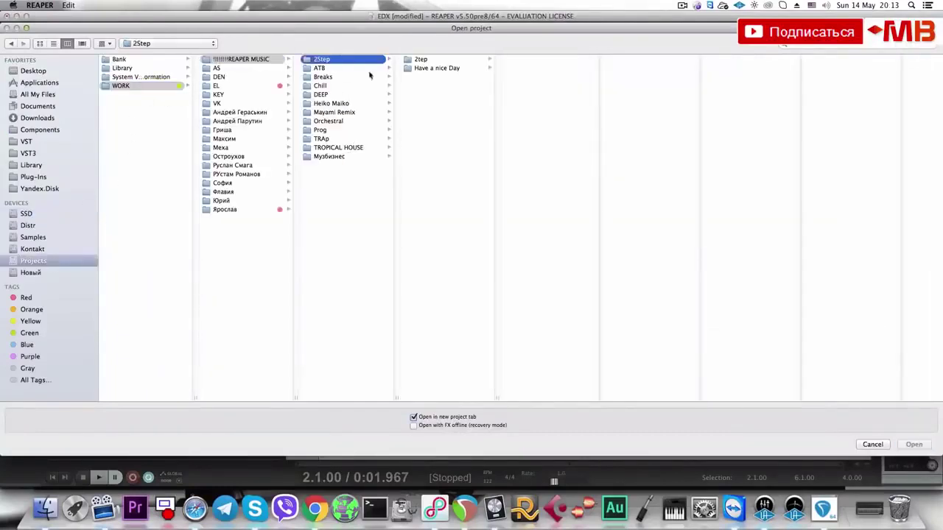
left_click(440, 61)
Open 2017 Samples Used.RPP from the Desktop folder 2017 Samples Used 2, without using a new project tab.
left_click(42, 72)
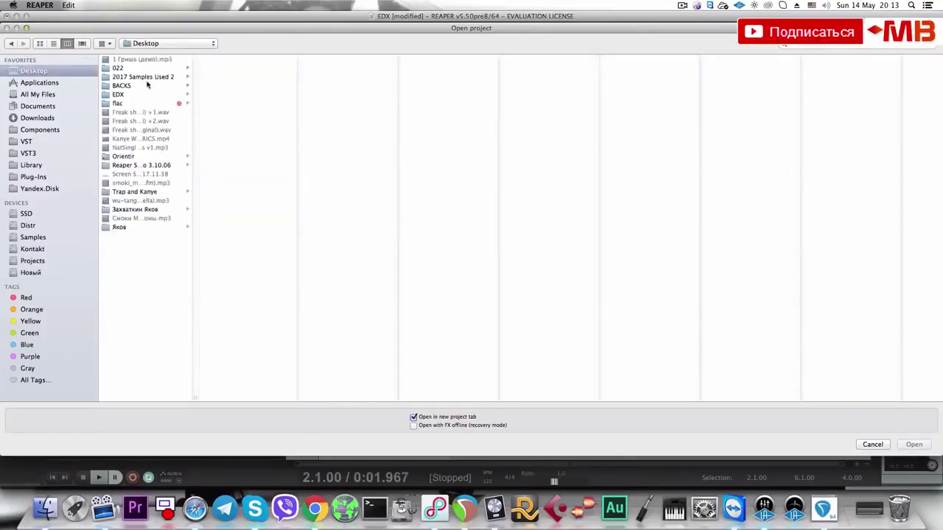
left_click(144, 77)
scroll(236, 147, "down", 10)
scroll(238, 168, "down", 3)
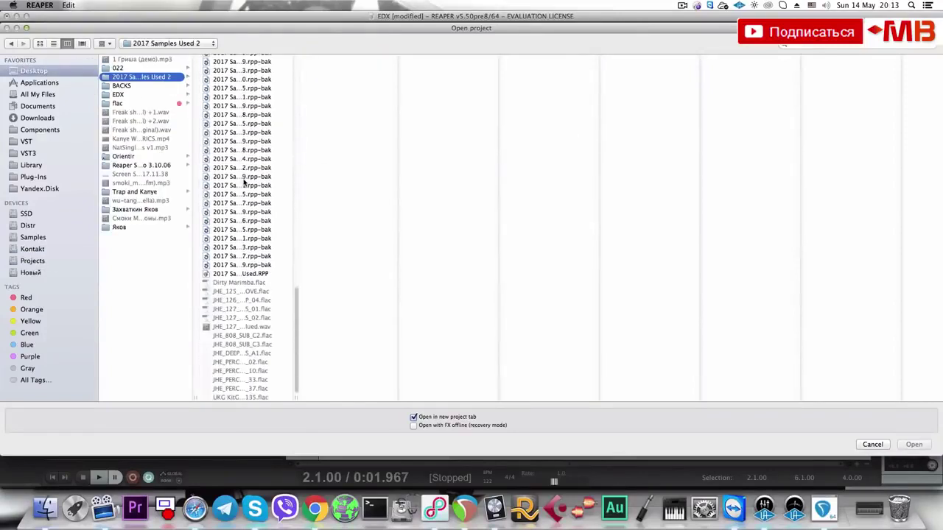
left_click(240, 273)
left_click(480, 417)
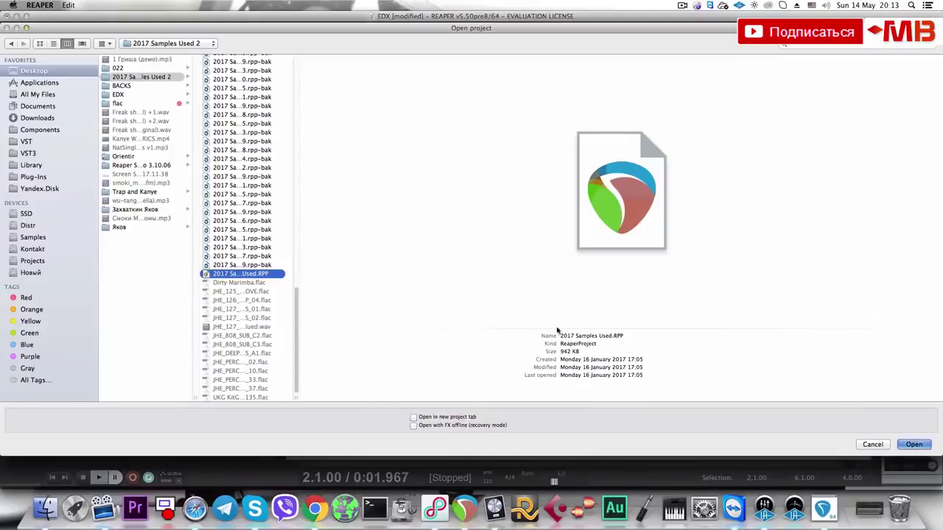
key("Return")
key("Return")
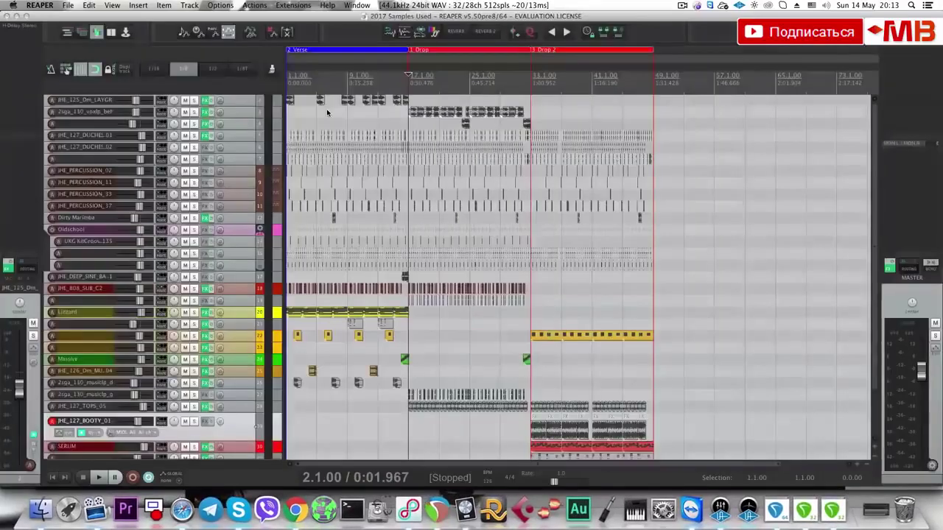
Solo the JHE_808_SUB_C2 bass track, play it from the start of the Verse region, and stop playback.
left_click(289, 288)
scroll(292, 293, "up", 4)
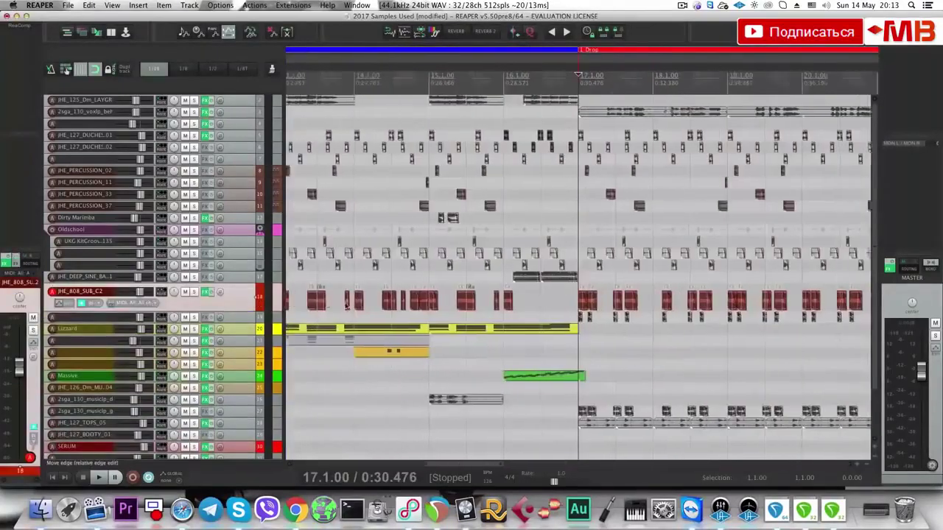
scroll(289, 300, "down", 2)
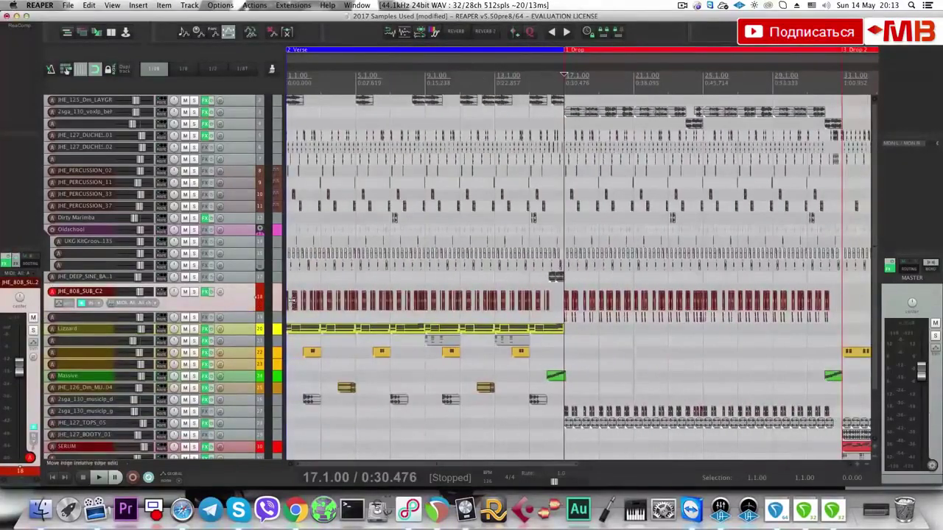
scroll(288, 302, "up", 3)
scroll(303, 302, "up", 3)
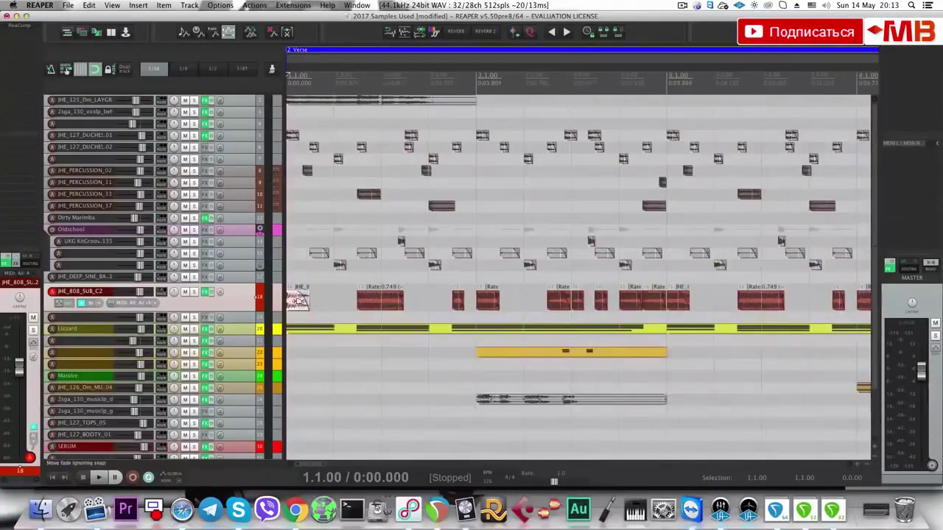
left_click(193, 292)
key("space")
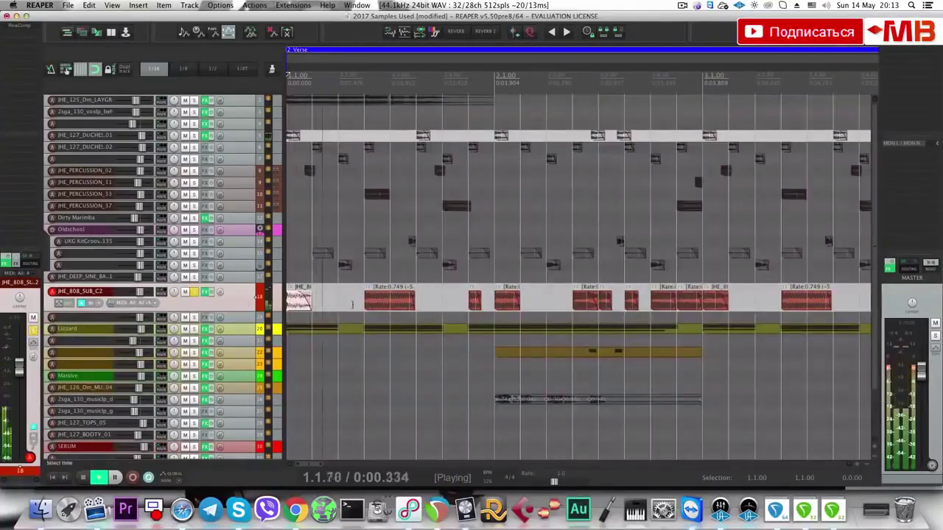
scroll(450, 308, "down", 1)
scroll(450, 308, "down", 1)
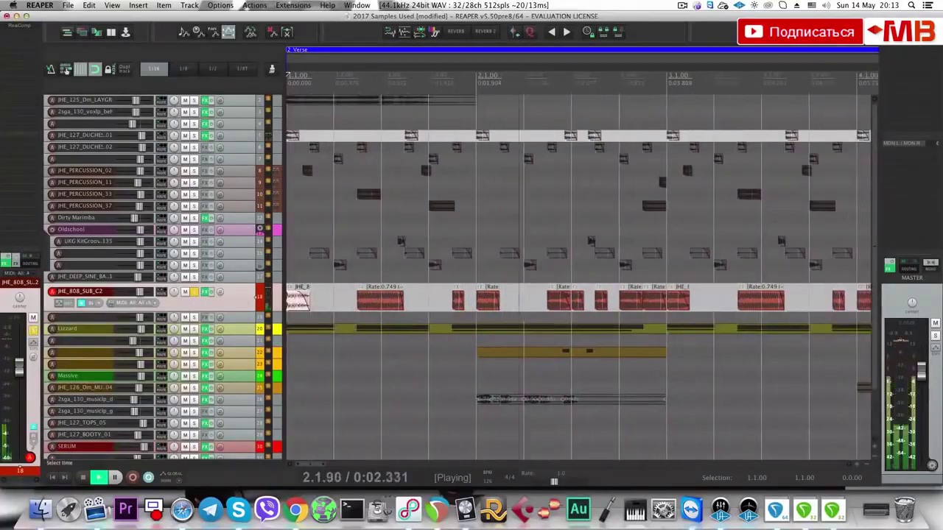
scroll(450, 308, "down", 6)
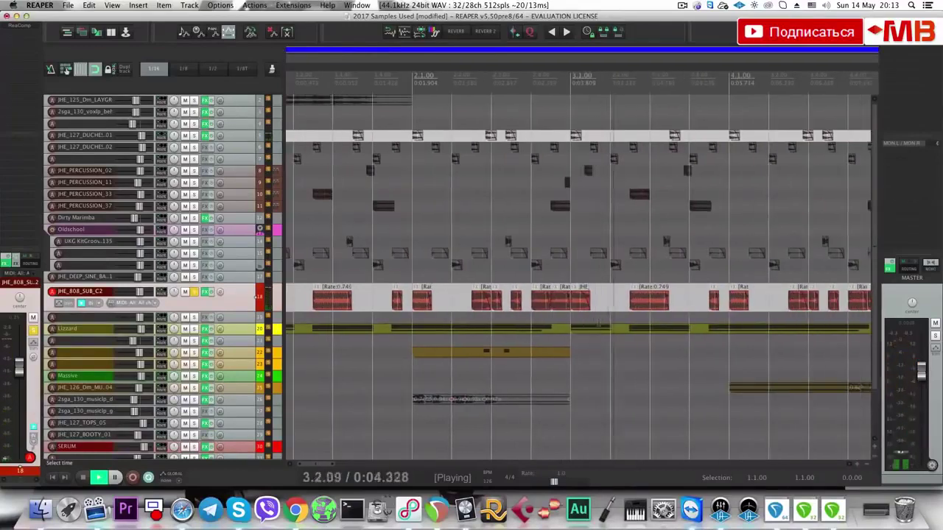
scroll(450, 308, "down", 3)
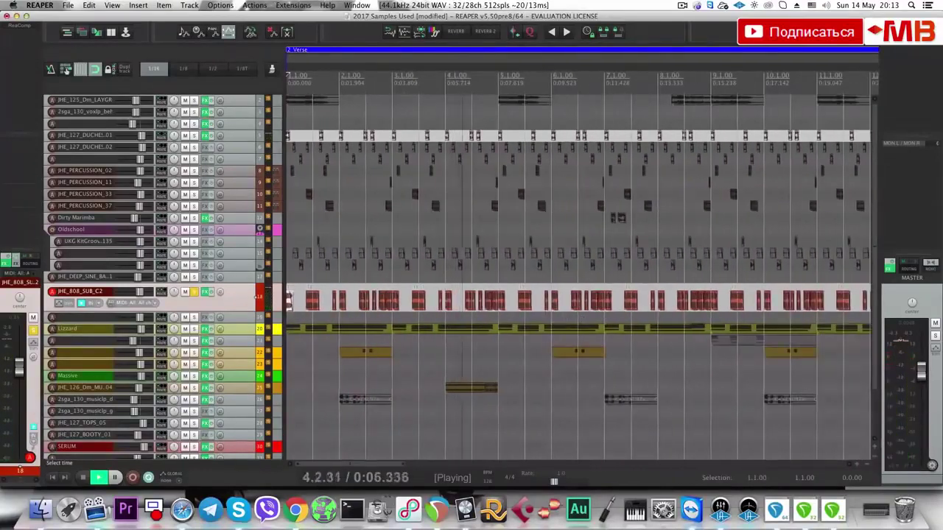
key("space")
Play only the drum and percussion tracks by soloing JHE_127_DUCHE..01 through the Oldschool group's tracks, and clear all solos after stopping.
left_click(293, 221)
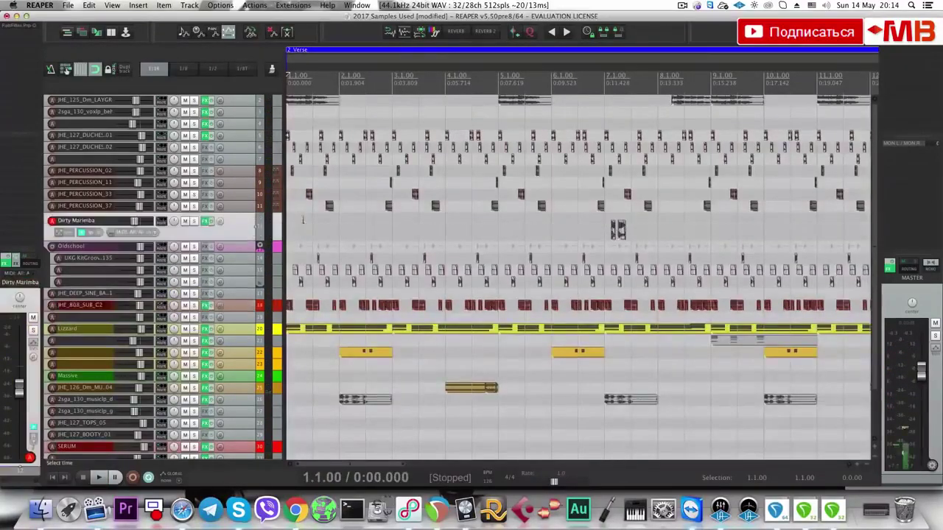
scroll(292, 221, "up", 8)
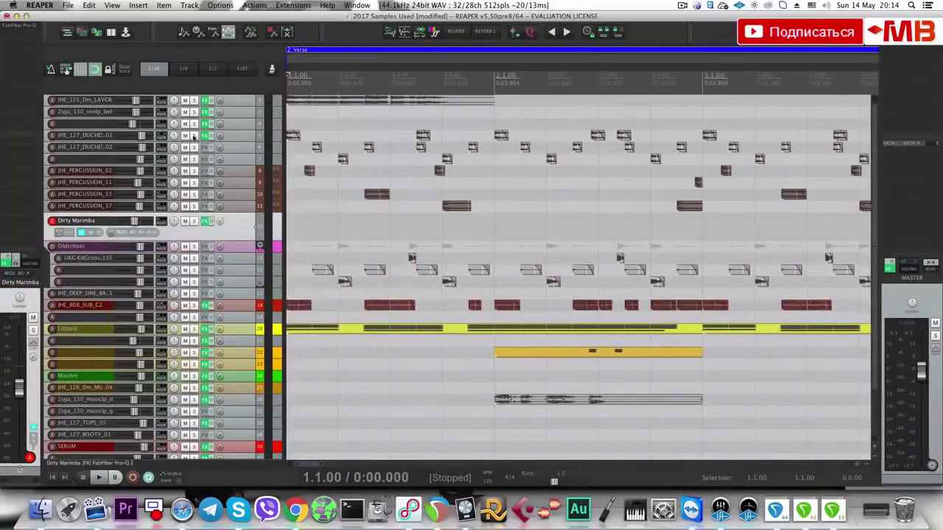
left_click_drag(193, 136, 195, 282)
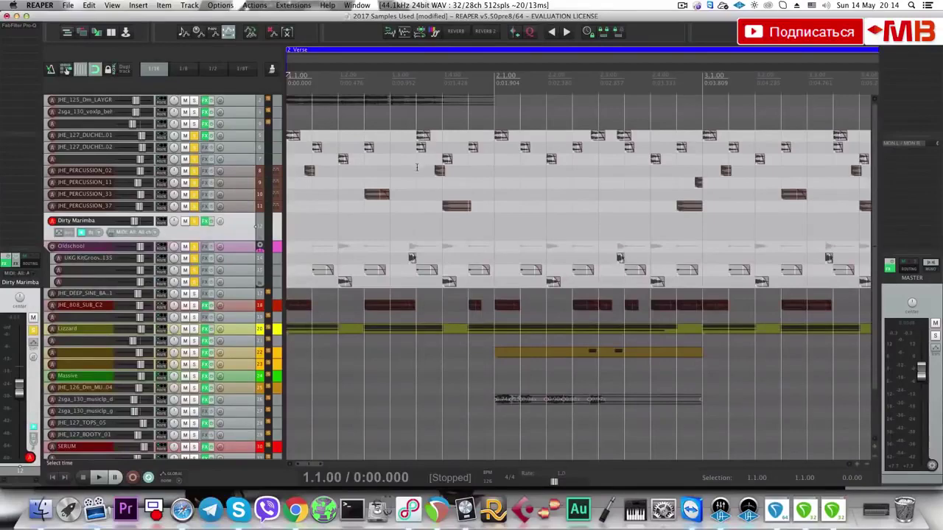
key("space")
scroll(472, 193, "up", 1)
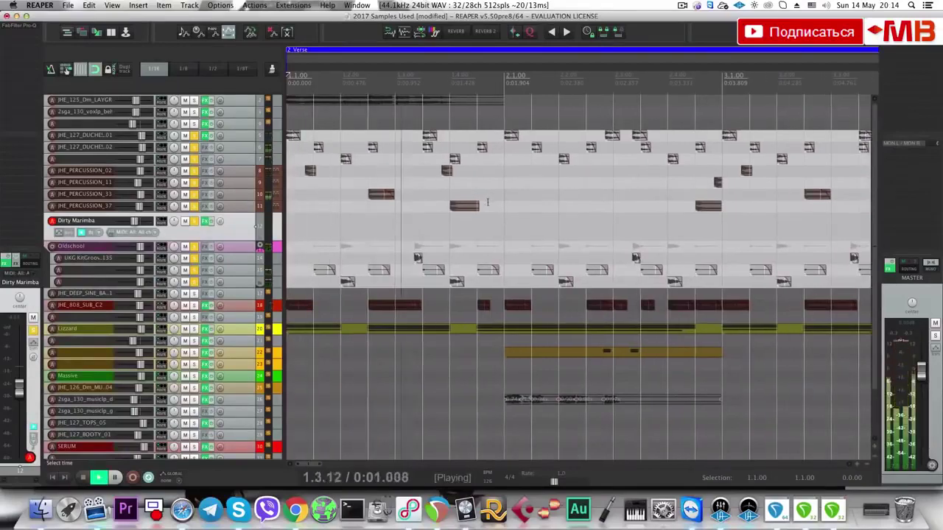
scroll(521, 210, "down", 4)
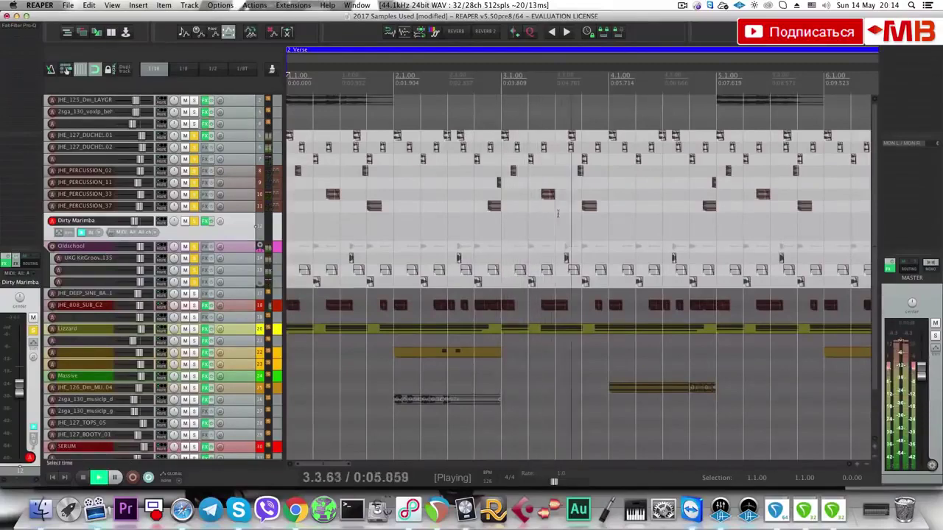
scroll(612, 220, "down", 2)
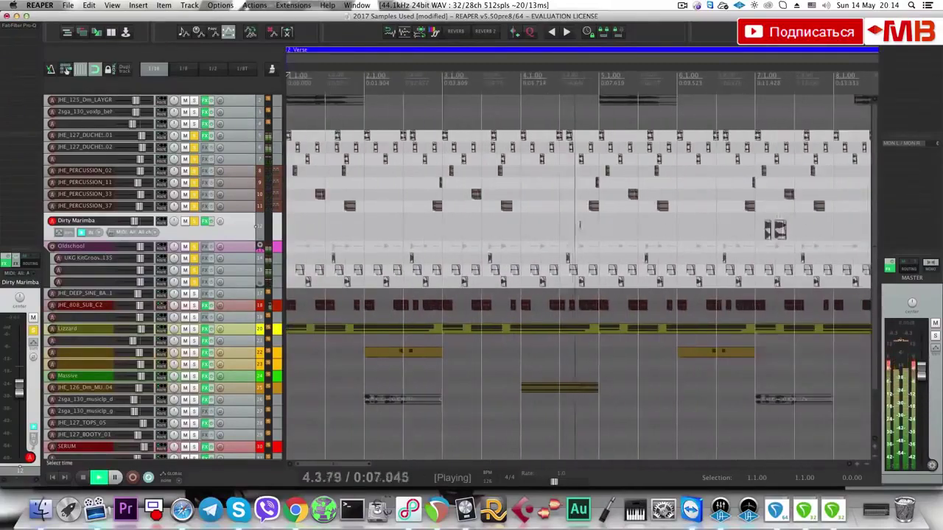
key("space")
left_click(195, 246, "super")
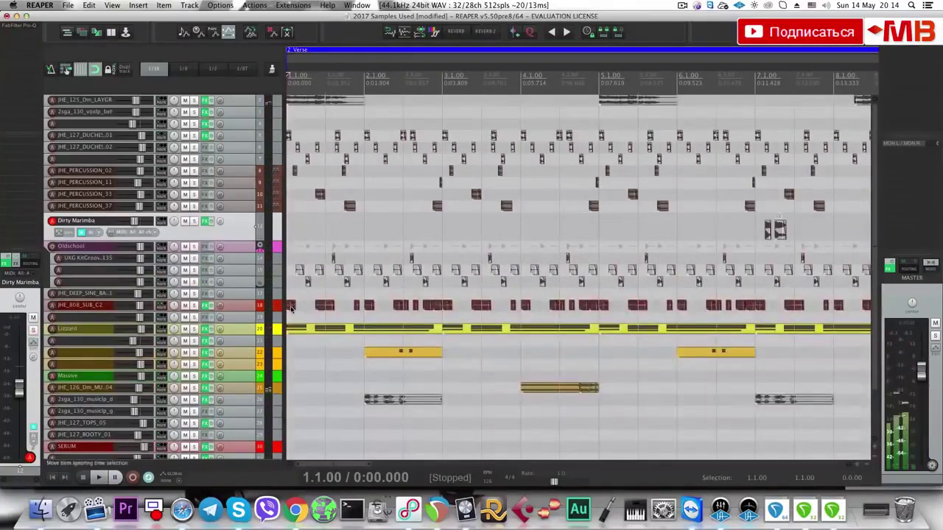
View the first Lizzard2 item in the MIDI editor, and play the full arrangement from the start with the editor closed.
left_click(237, 305)
left_click(288, 332)
double_click(292, 330)
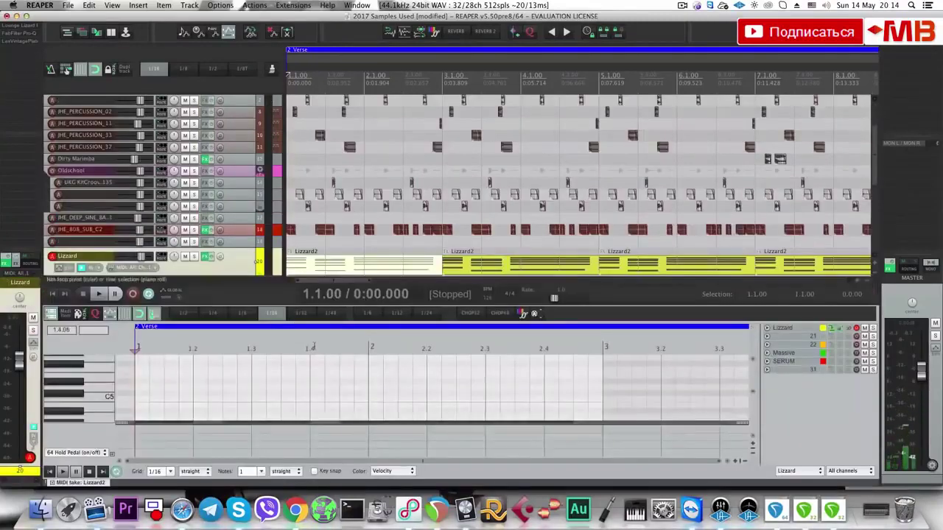
left_click_drag(314, 304, 265, 306)
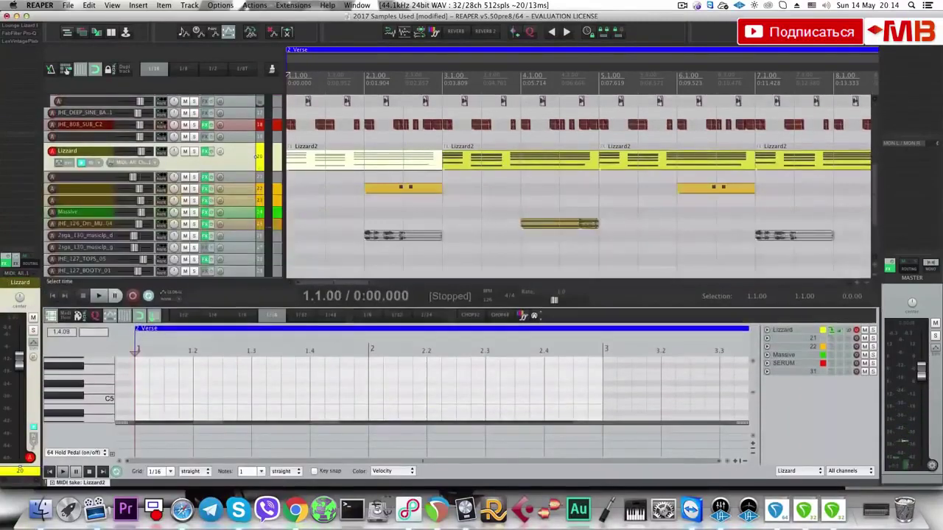
scroll(334, 182, "down", 2)
key("space")
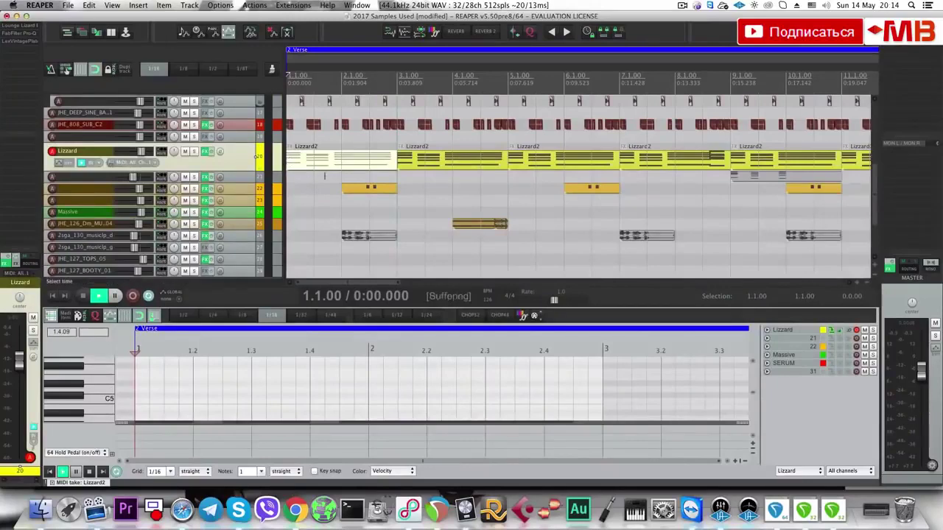
scroll(333, 182, "down", 1)
key("Escape")
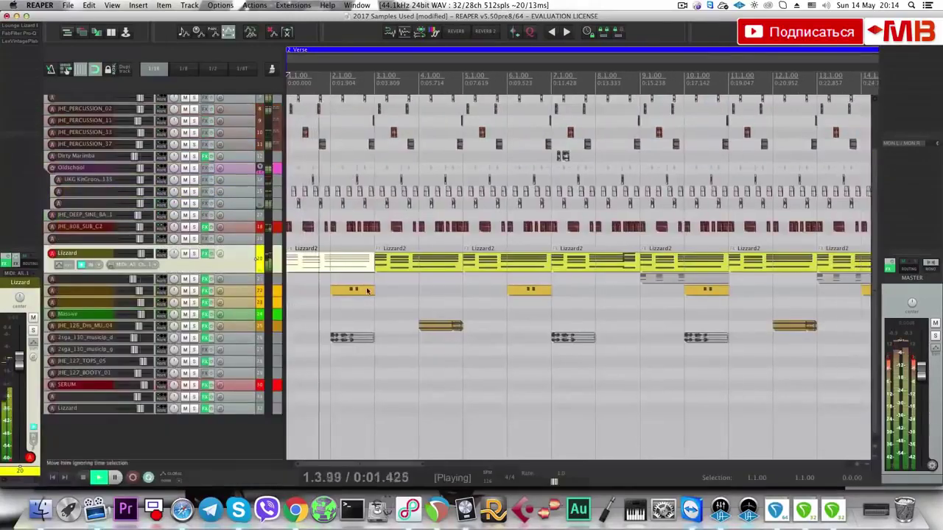
Play the arrangement from bar 4 over the JHE_126_Dm_MUSICLOOP_04 part, stop playback, and select the loop's second item up close.
left_click(246, 430)
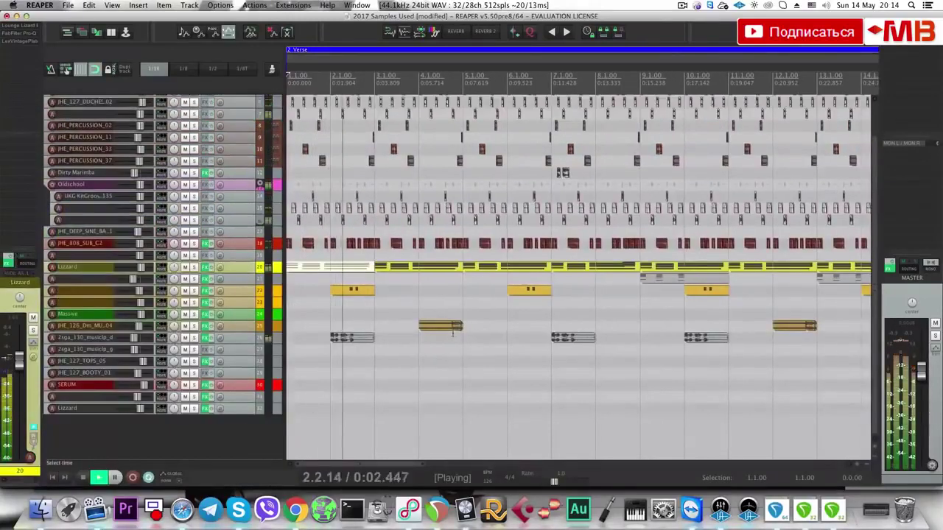
left_click(419, 269)
left_click(445, 343)
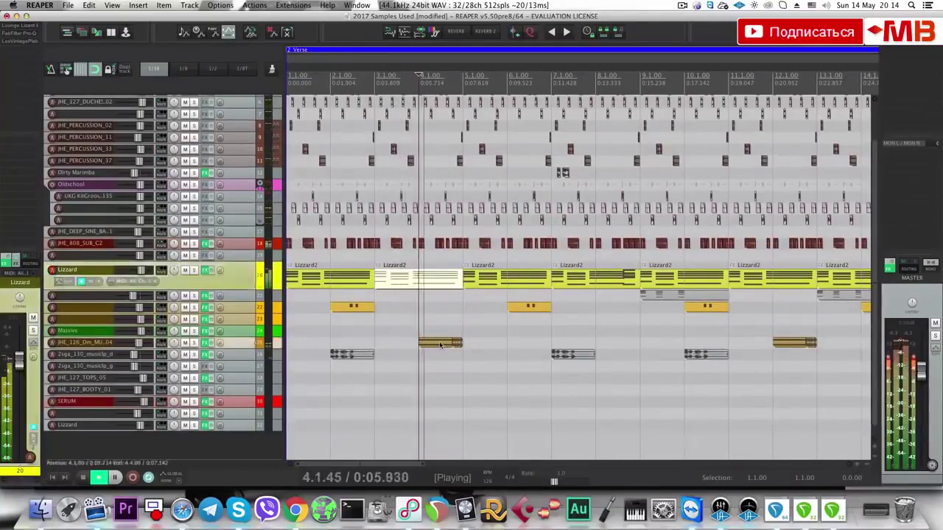
scroll(453, 350, "up", 2)
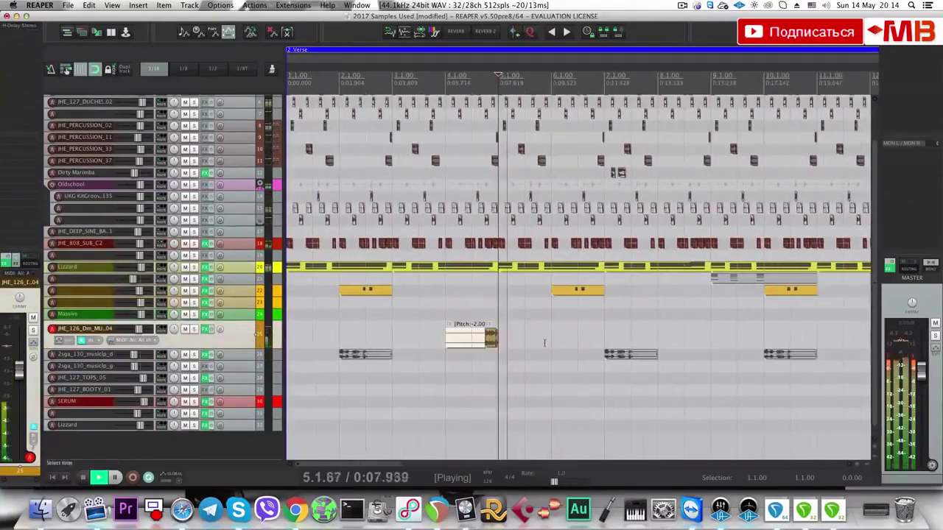
key("space")
scroll(527, 346, "up", 5)
left_click(515, 345)
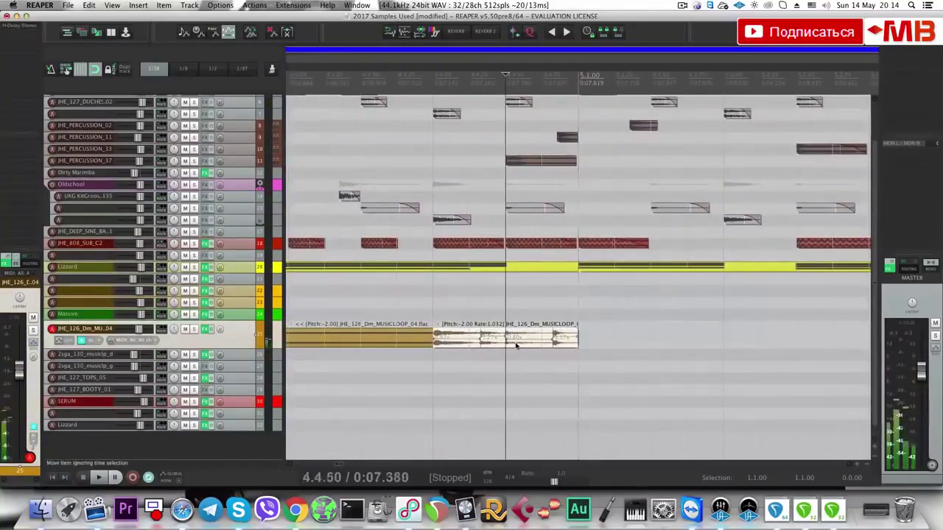
View the Massive item at bar 16 in the MIDI editor, play it into the Drop, and stop with the editor closed.
scroll(516, 345, "down", 6)
scroll(554, 342, "down", 2)
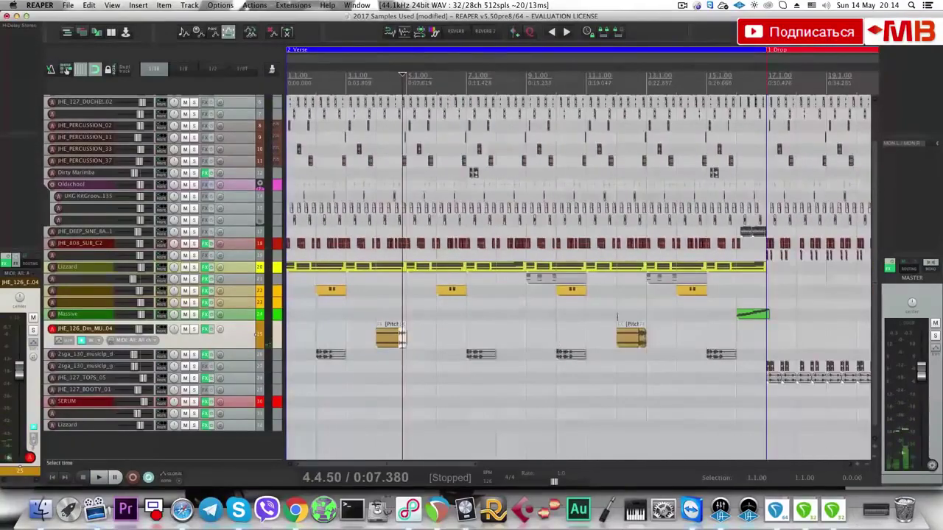
left_click(746, 315)
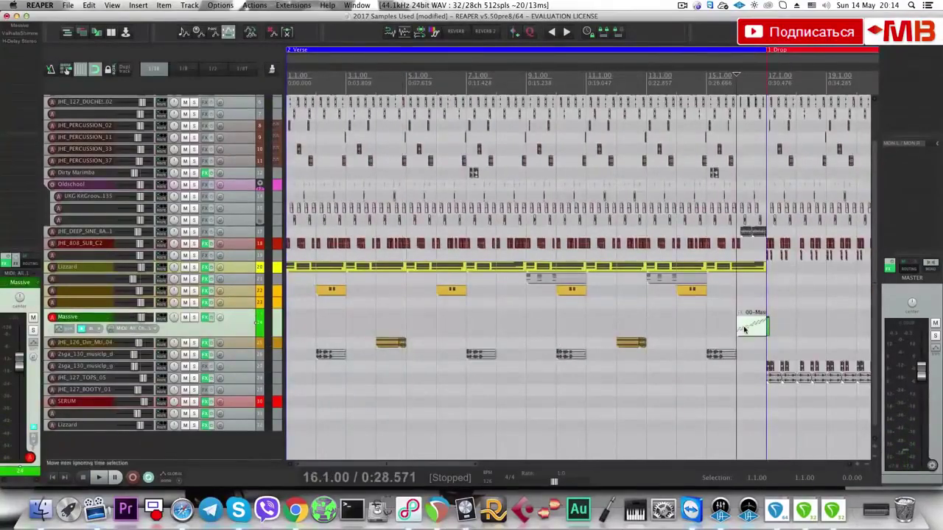
double_click(744, 329)
left_click_drag(473, 308, 447, 122)
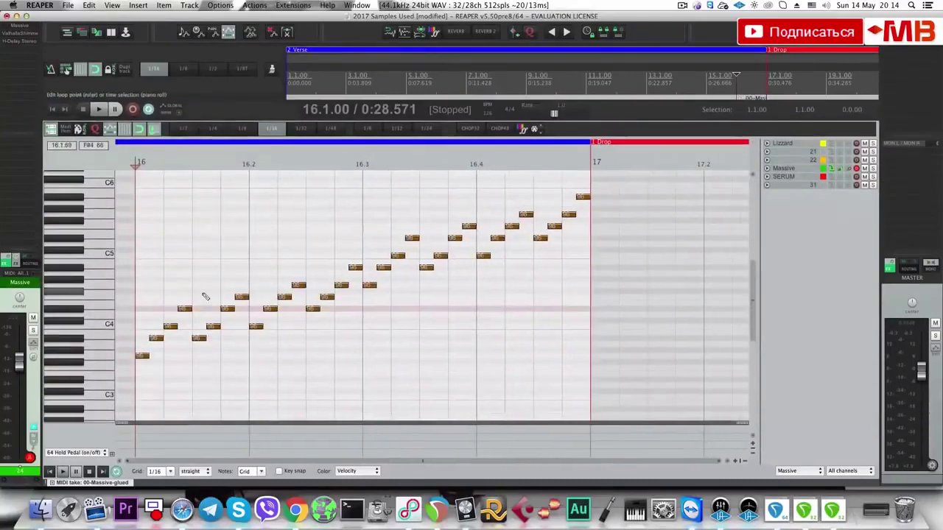
key("space")
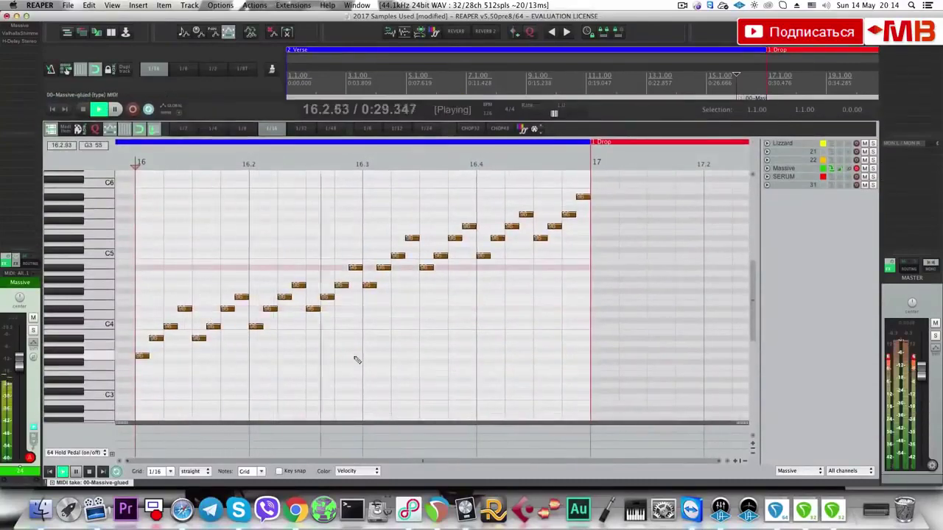
scroll(445, 346, "down", 1)
key("Escape")
scroll(703, 277, "down", 2)
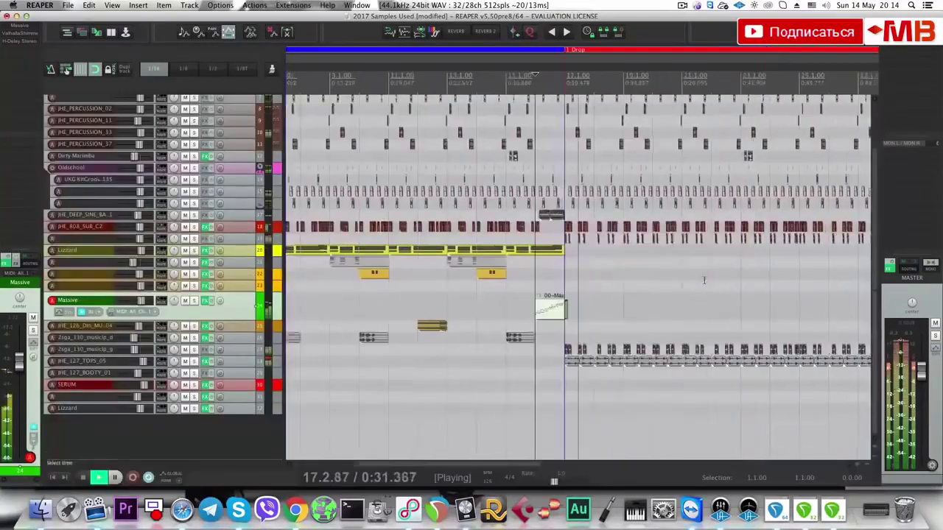
key("space")
Select the first JHE_DEEP_SINE_BASS_A1 item before the Drop and increase the height of its track.
left_click(520, 307)
scroll(678, 240, "up", 3)
scroll(676, 302, "up", 3)
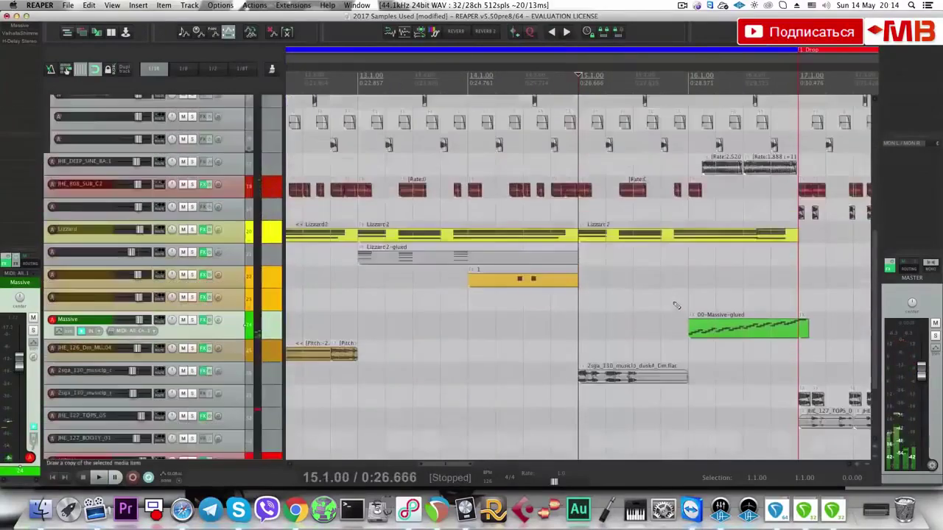
scroll(681, 280, "up", 3)
left_click(722, 140)
scroll(663, 147, "up", 4)
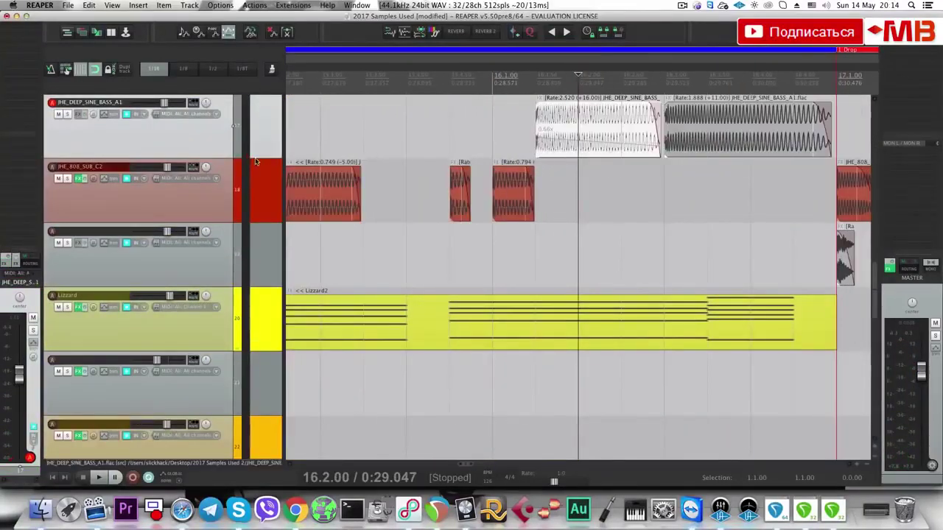
left_click_drag(256, 176, 255, 220)
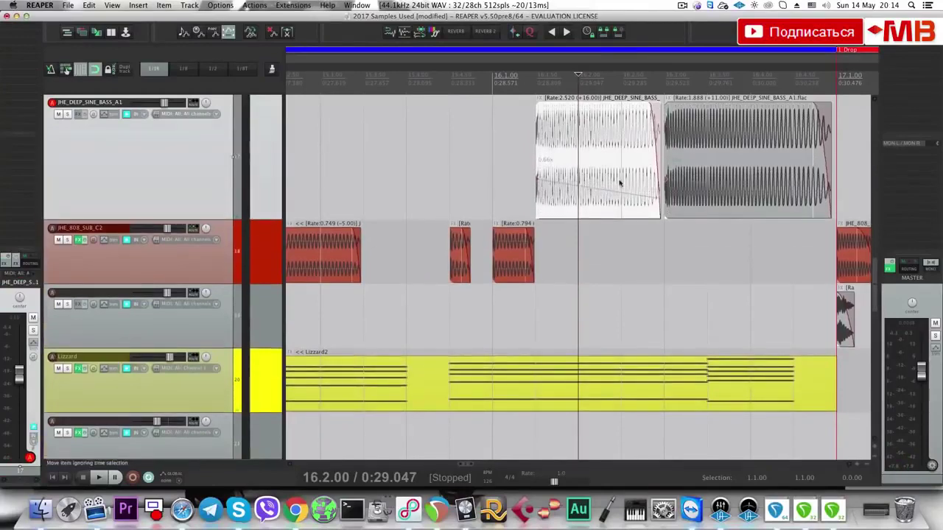
Copy the first deep sine bass item to 15.2.50, extend the copy to 16.1.00, and slip its contents.
left_click_drag(597, 144, 341, 144)
scroll(430, 180, "down", 2)
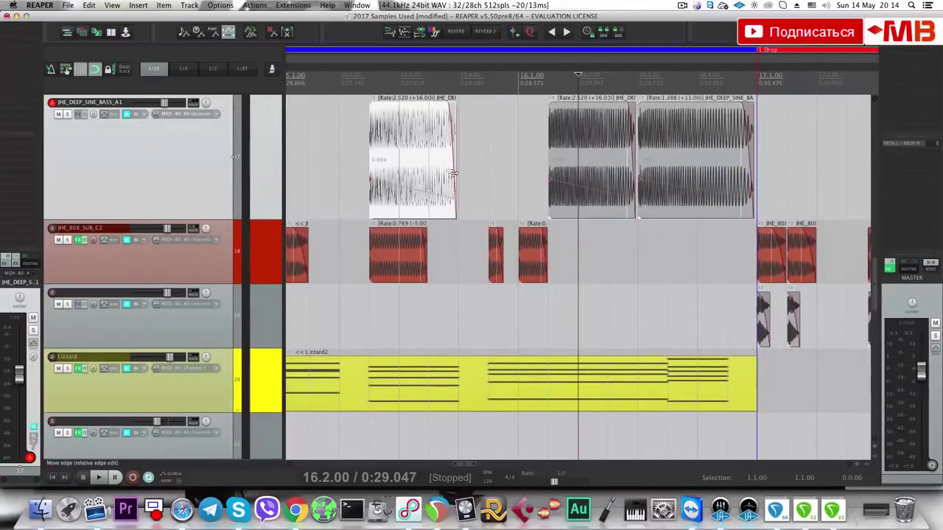
left_click_drag(454, 172, 490, 178)
left_click(487, 181, "alt")
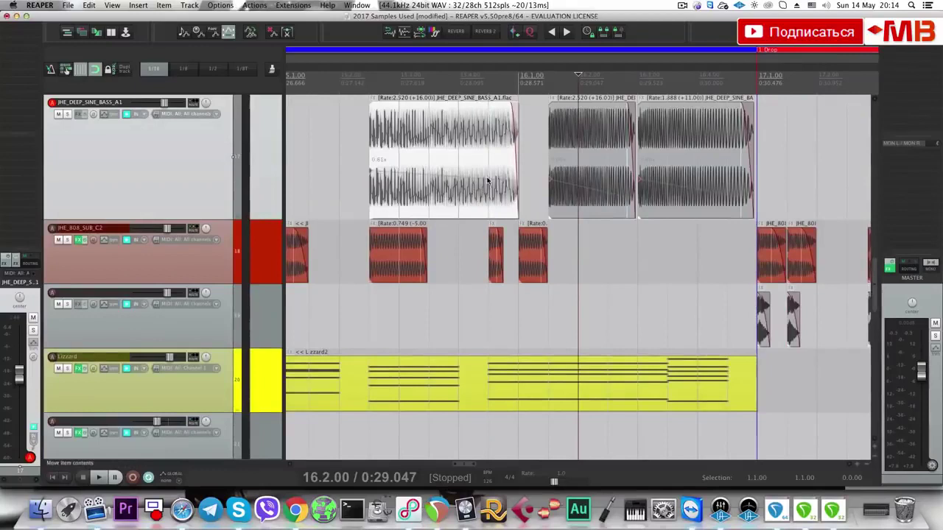
left_click(371, 169, "alt")
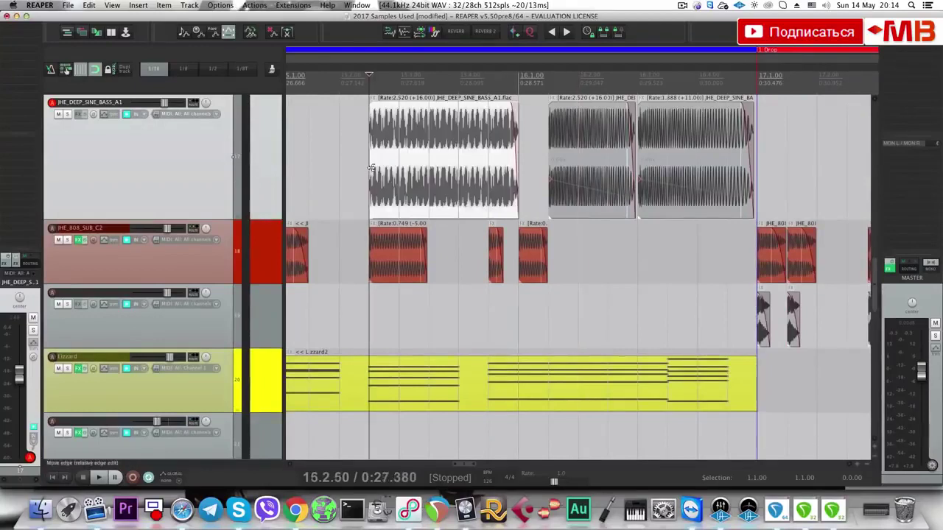
Audition the copied deep sine bass item with its track soloed, and delete the copy.
left_click(67, 115)
key("space")
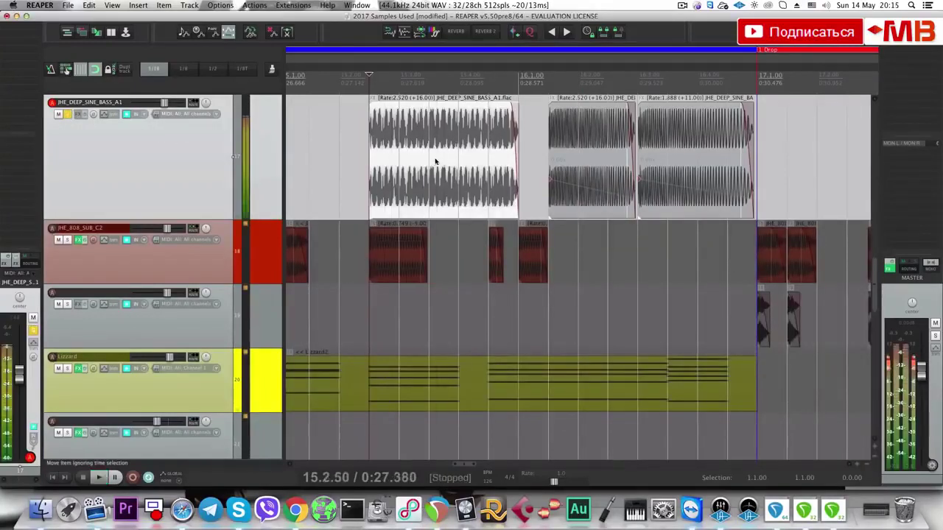
left_click(449, 158)
key("Delete")
Play the two original deep sine bass items soloed from 16.1.50, and clear the track's solo after stopping.
left_click(545, 133)
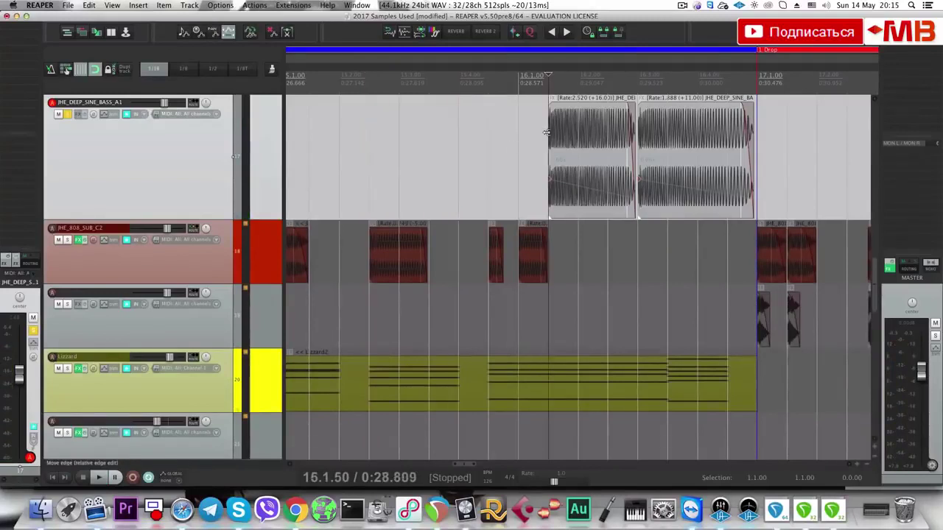
key("space")
key("space")
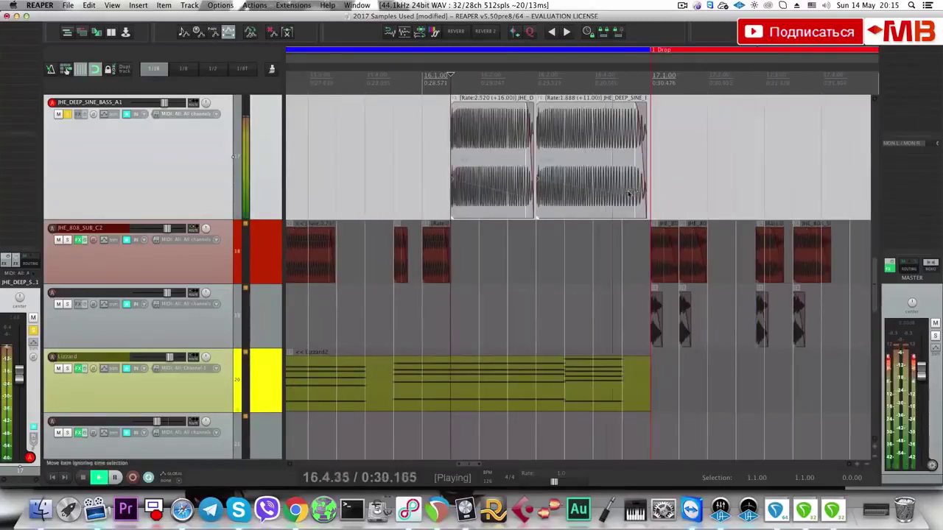
left_click(68, 114)
Solo the JHE_808_SUB_C2 track, play it from the start of the Drop at 17.1.00, and stop playback.
scroll(430, 164, "down", 6)
scroll(605, 193, "down", 3)
left_click(617, 229)
scroll(651, 252, "up", 5)
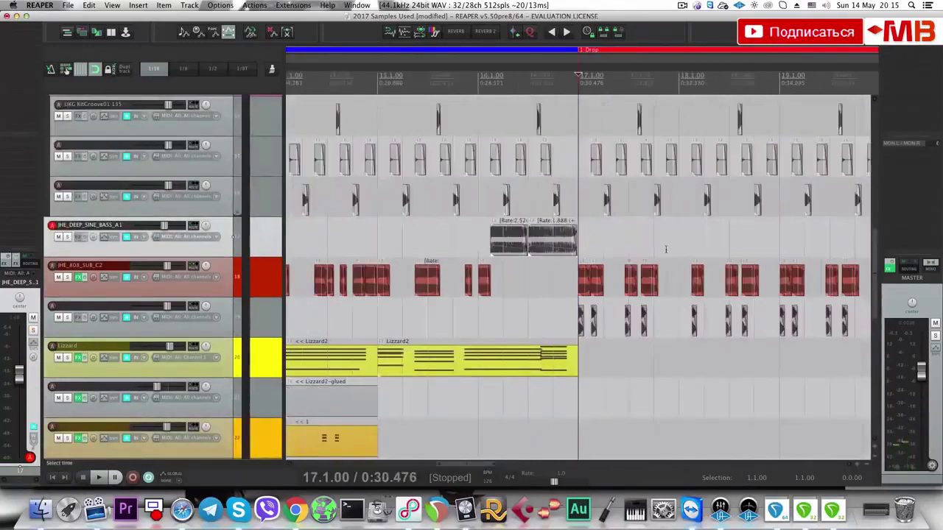
scroll(563, 296, "down", 6)
scroll(286, 287, "up", 4)
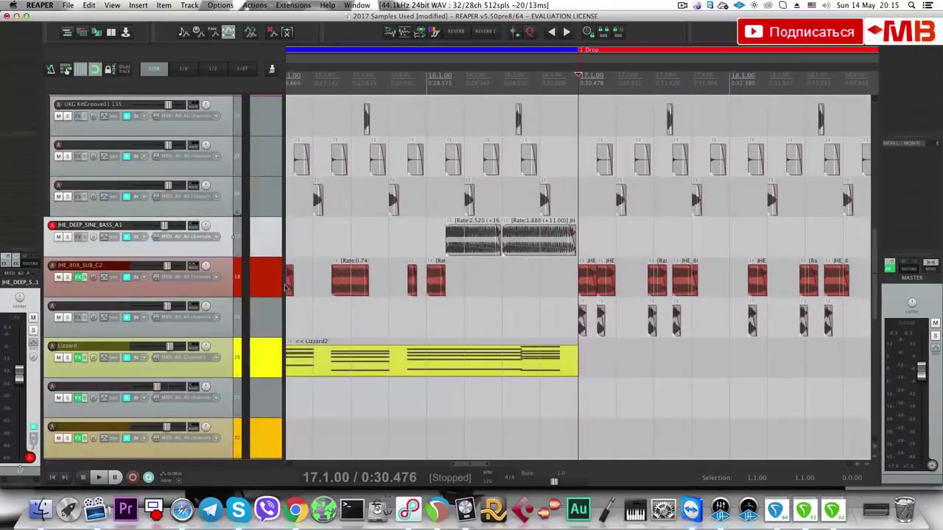
left_click(67, 277)
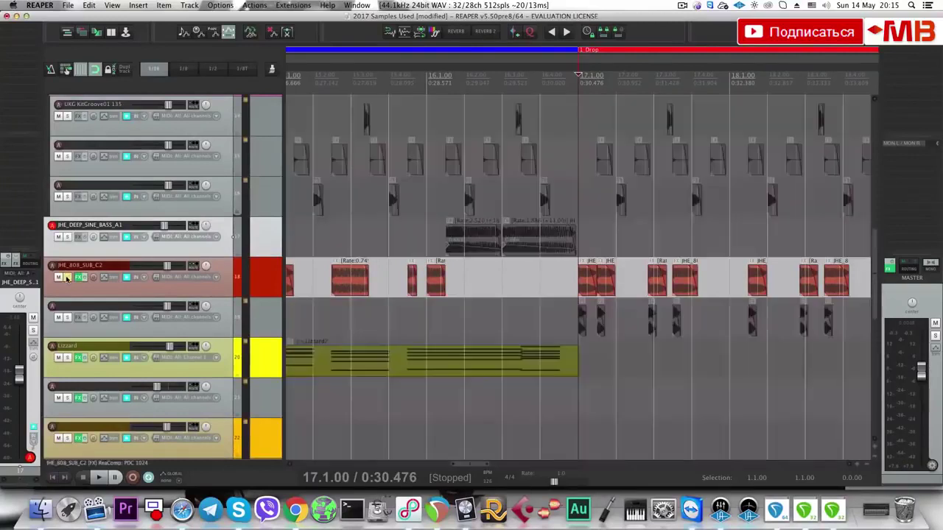
key("space")
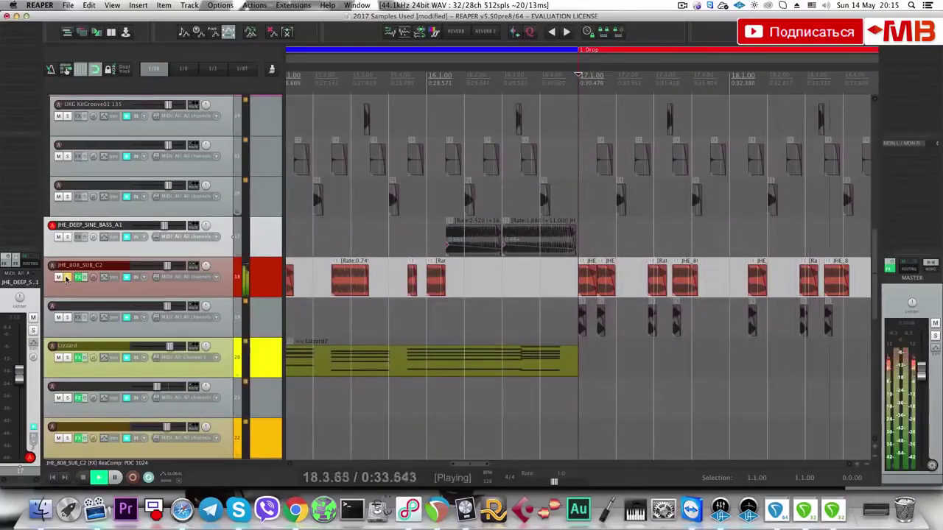
key("space")
Play only the unnamed track directly below JHE_808_SUB_C2 by soloing it from the start of the Drop, and stop.
left_click(65, 317)
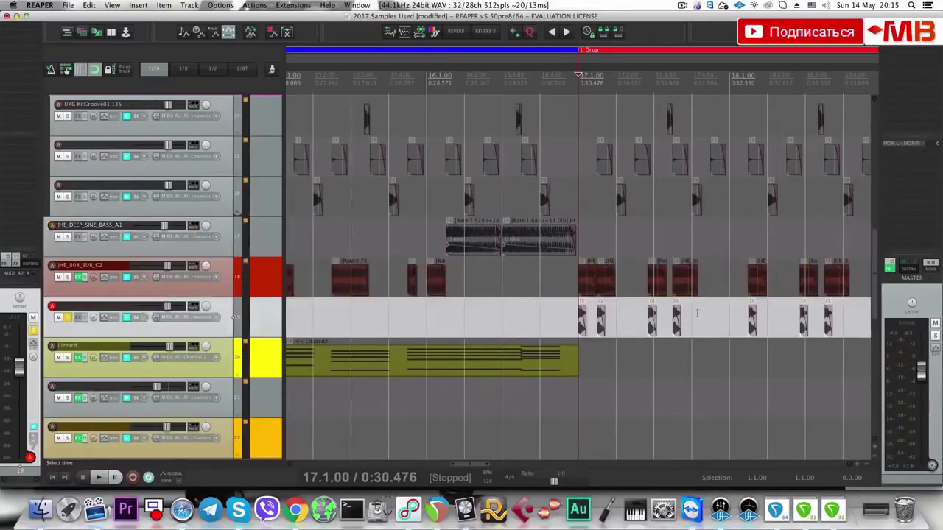
key("space")
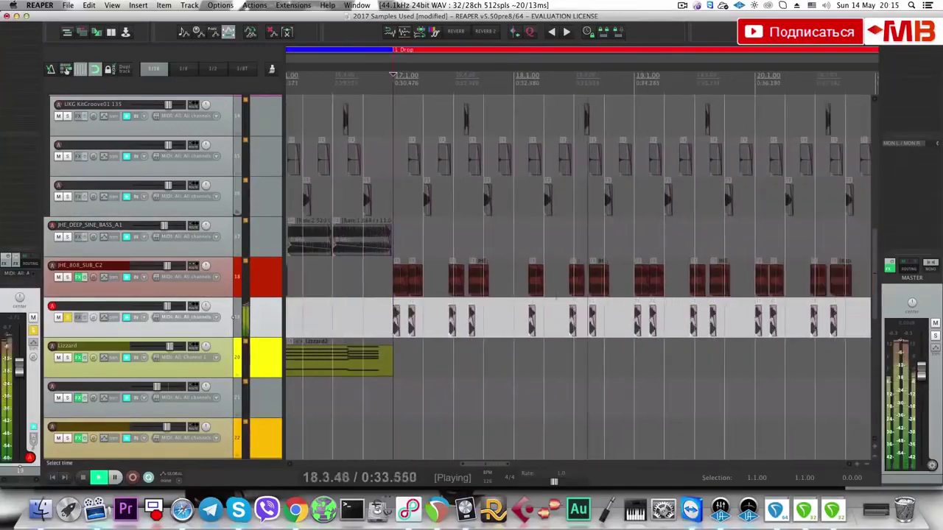
key("space")
Play JHE_808_SUB_C2 soloed together with the unnamed track below it, and clear all solos after stopping.
left_click(69, 278)
key("space")
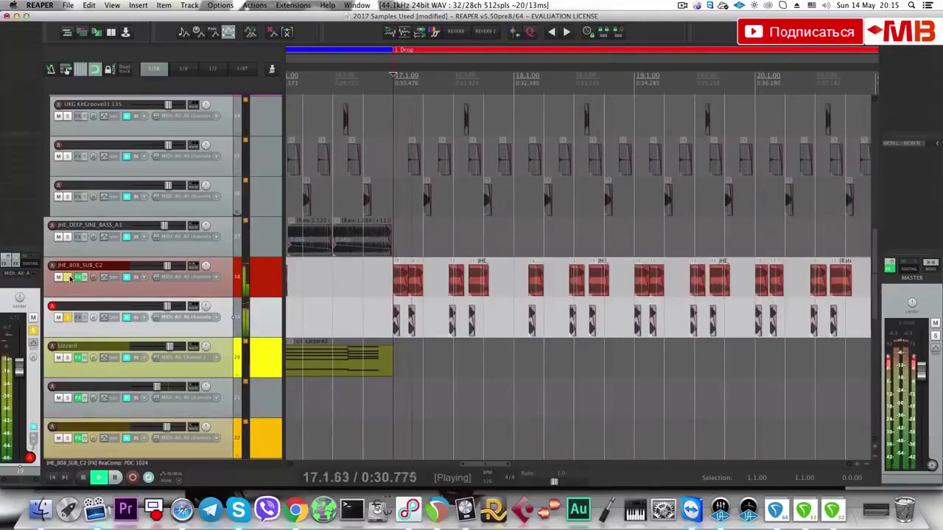
key("space")
left_click(68, 278)
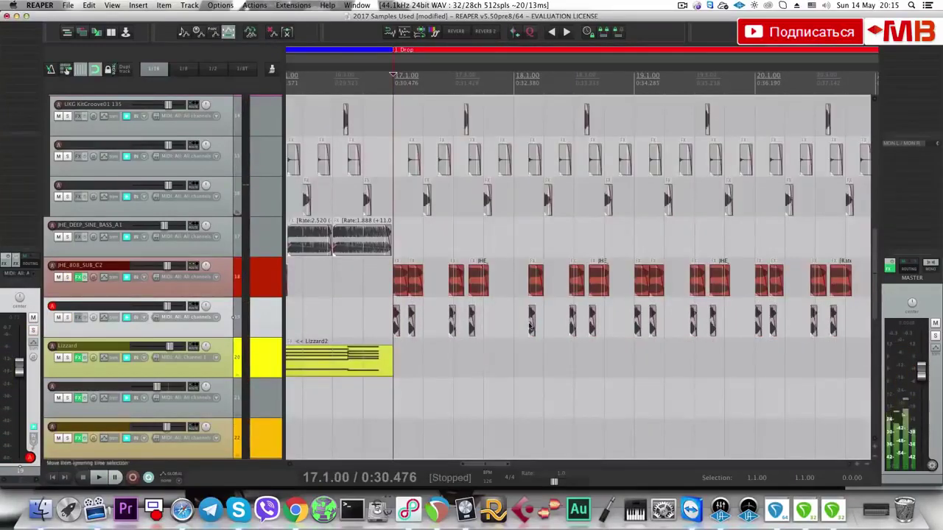
Play the full arrangement from the start of the Drop region, and stop playback.
scroll(627, 306, "down", 1)
key("space")
scroll(646, 307, "down", 3)
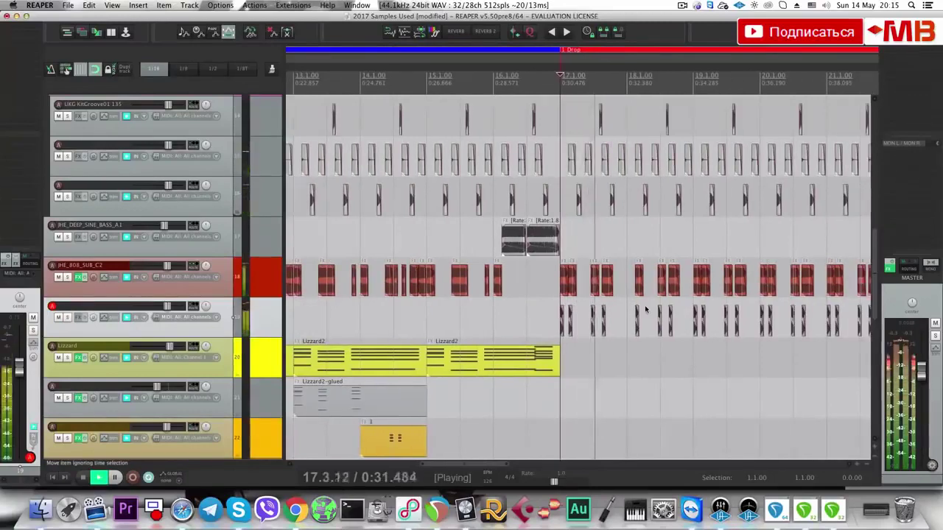
scroll(270, 302, "down", 5)
scroll(611, 341, "down", 2)
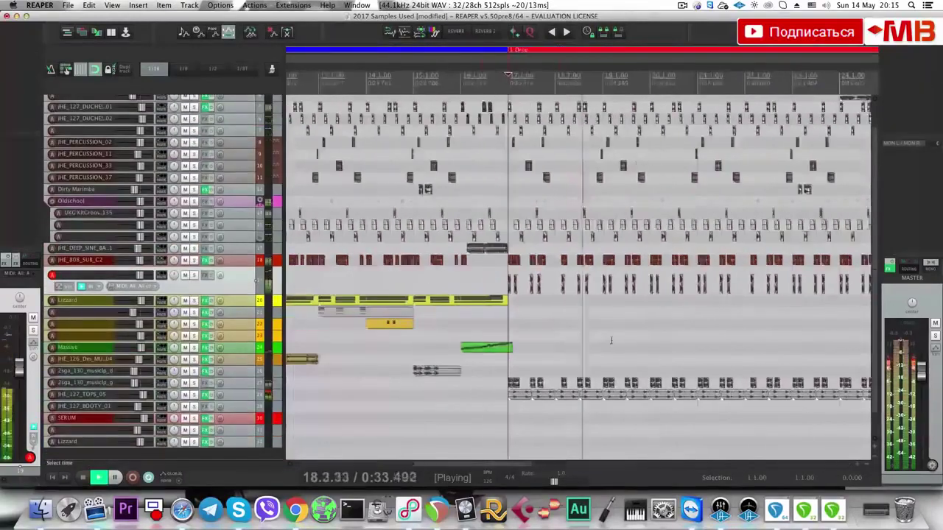
scroll(618, 340, "down", 4)
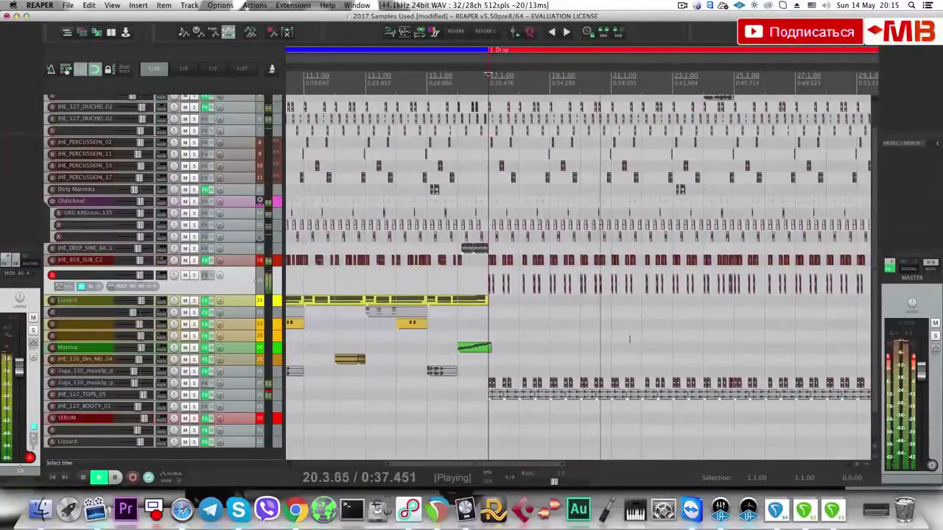
scroll(671, 347, "up", 4)
scroll(670, 347, "up", 3)
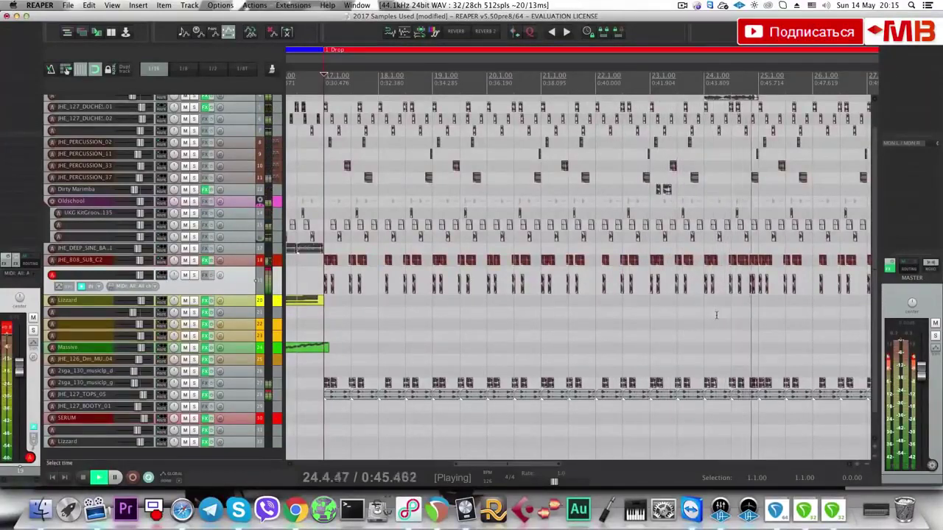
scroll(641, 327, "down", 3)
key("space")
Return the edit cursor to the project start and select the JHE_808_SUB_C2 track.
scroll(641, 327, "down", 4)
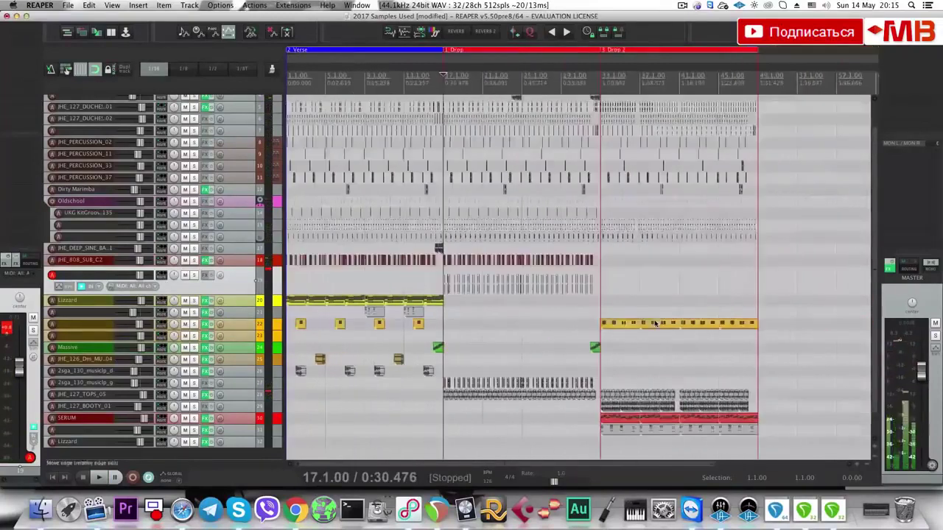
left_click(294, 398)
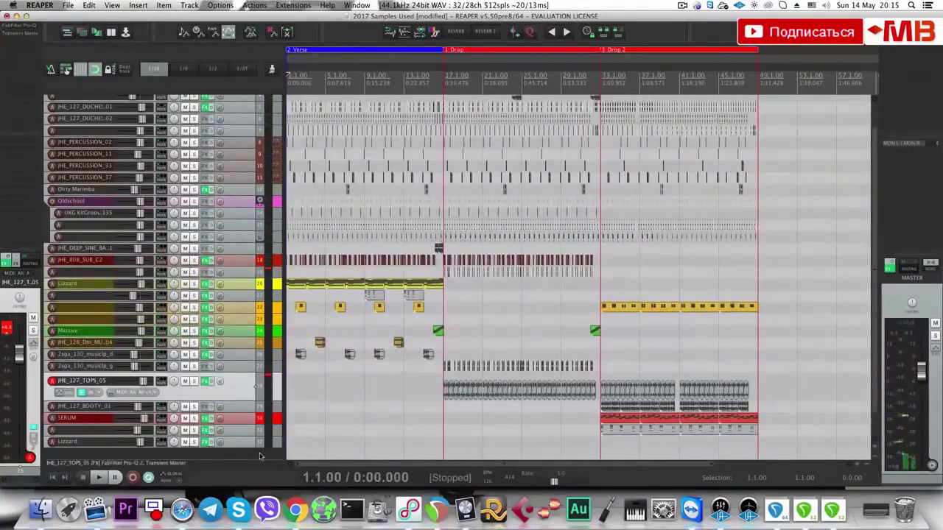
scroll(405, 277, "up", 5)
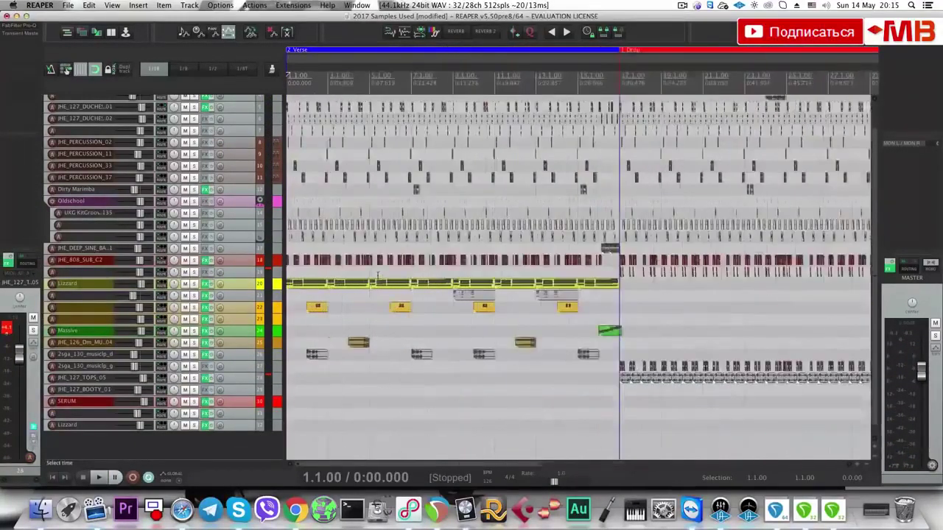
left_click(241, 262)
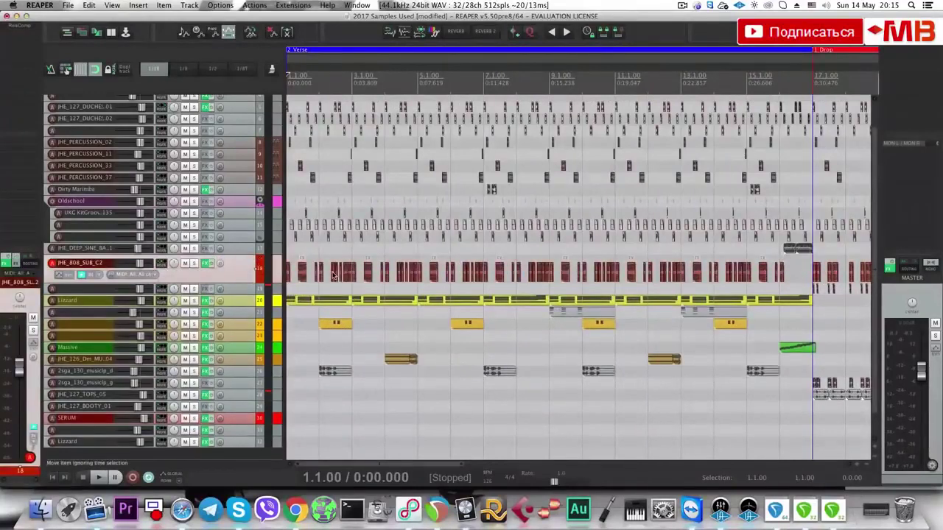
scroll(333, 276, "up", 3)
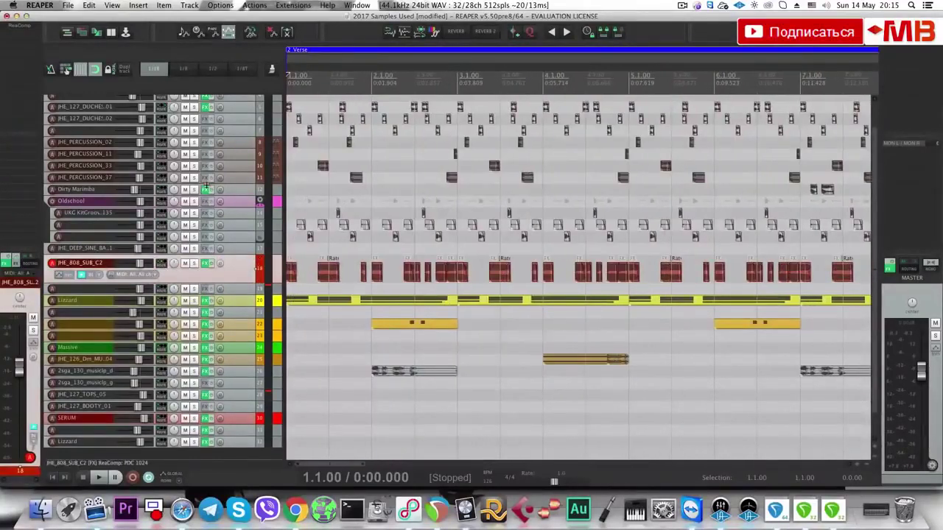
Show the ReaComp sidechain compressor settings on the JHE_808_SUB_C2 track, and close the plugin window.
left_click(31, 26)
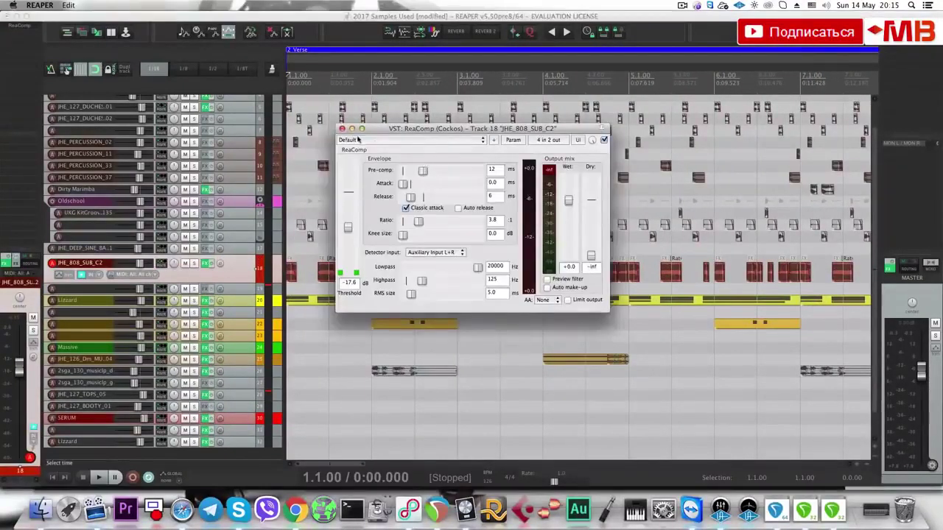
left_click(342, 129)
scroll(578, 273, "down", 3)
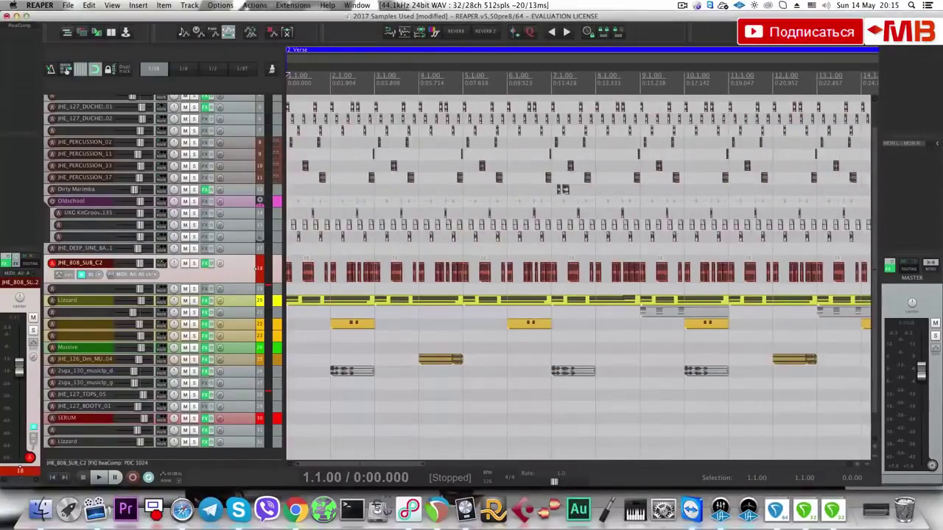
Show MMultiBandDynamics and FabFilter Pro-L on the master track during a short playback from the project start, and close both windows.
left_click(904, 26)
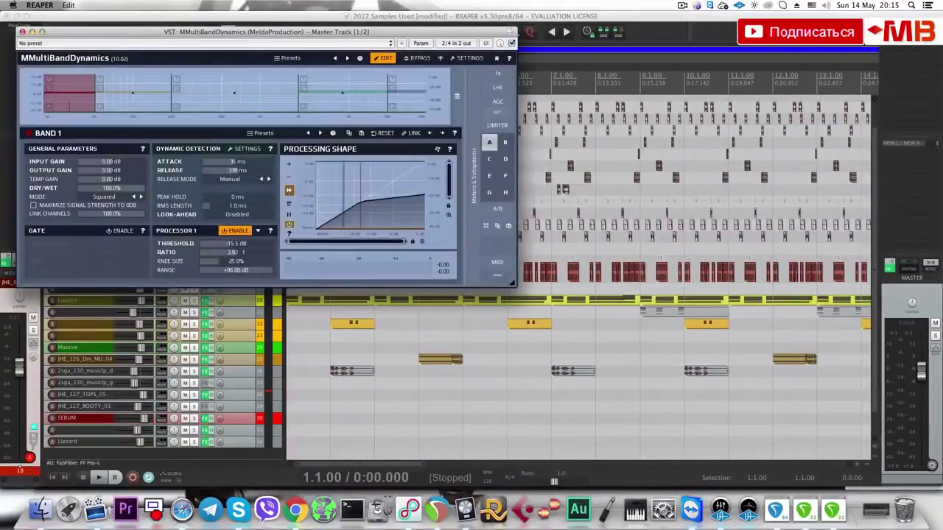
left_click(904, 34)
key("space")
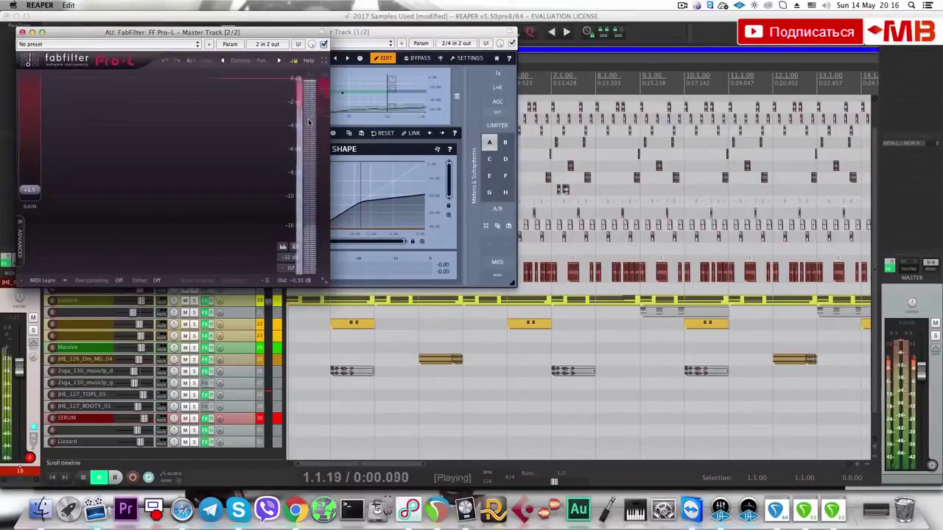
key("space")
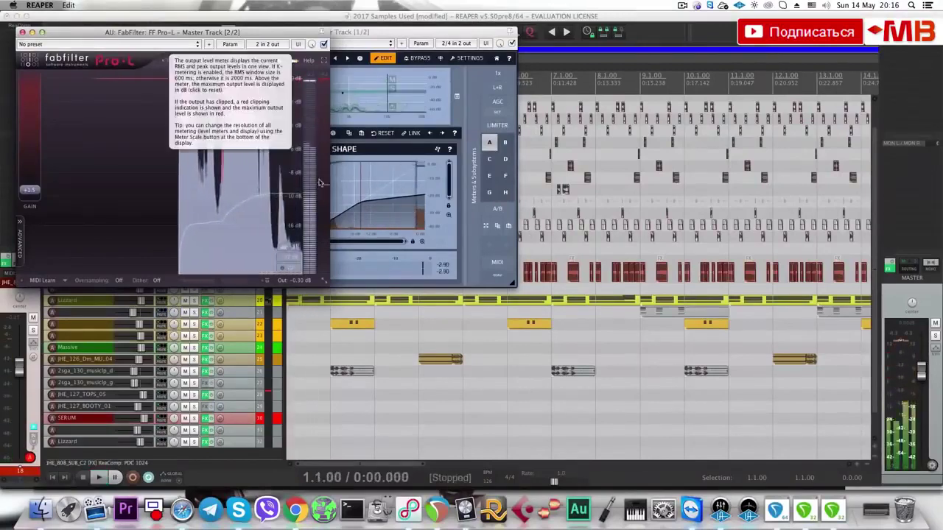
left_click(22, 31)
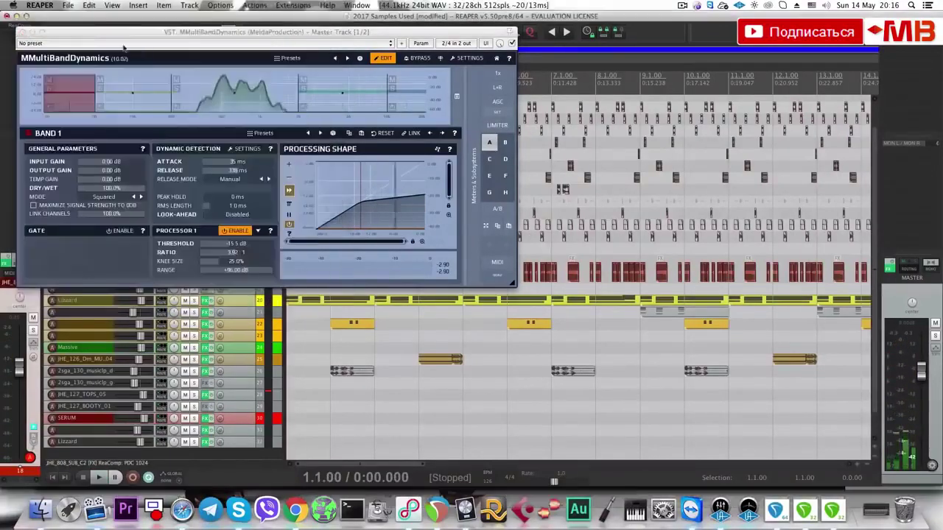
left_click(19, 31)
scroll(394, 212, "down", 2)
scroll(395, 213, "down", 4)
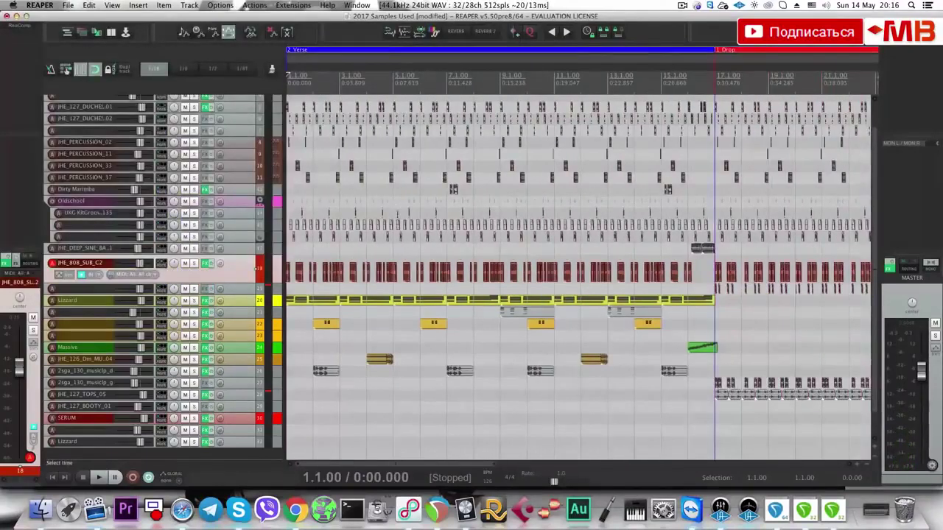
Open the Mayami Remix project, ignoring all missing files and dismissing the load warning.
left_click(67, 5)
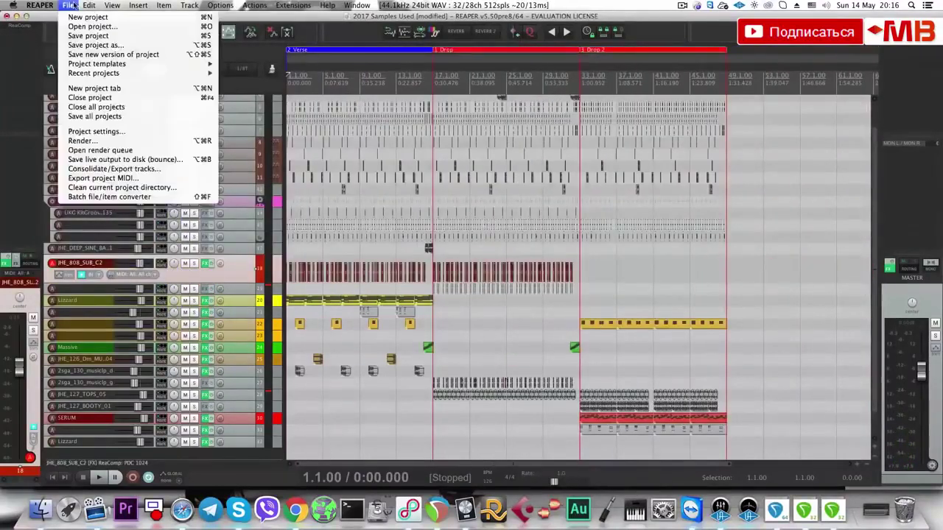
left_click(76, 29)
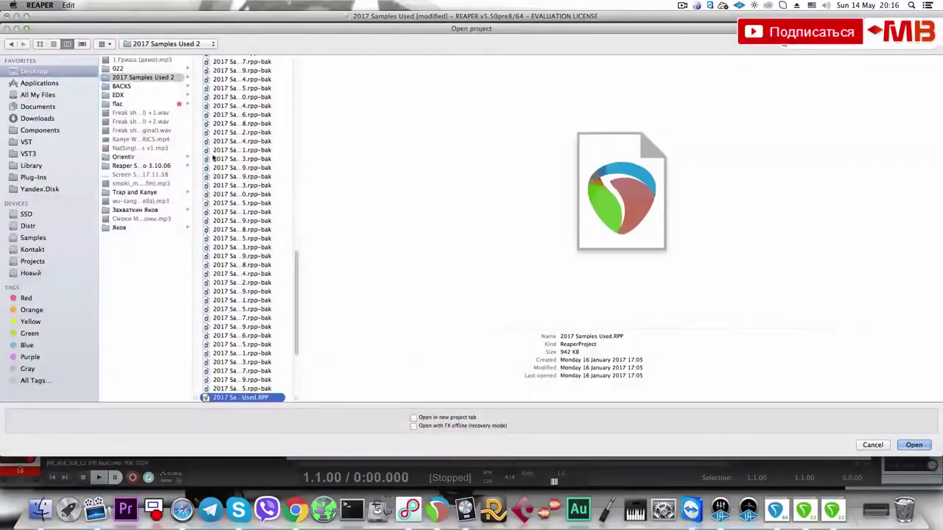
left_click(77, 237)
left_click(47, 261)
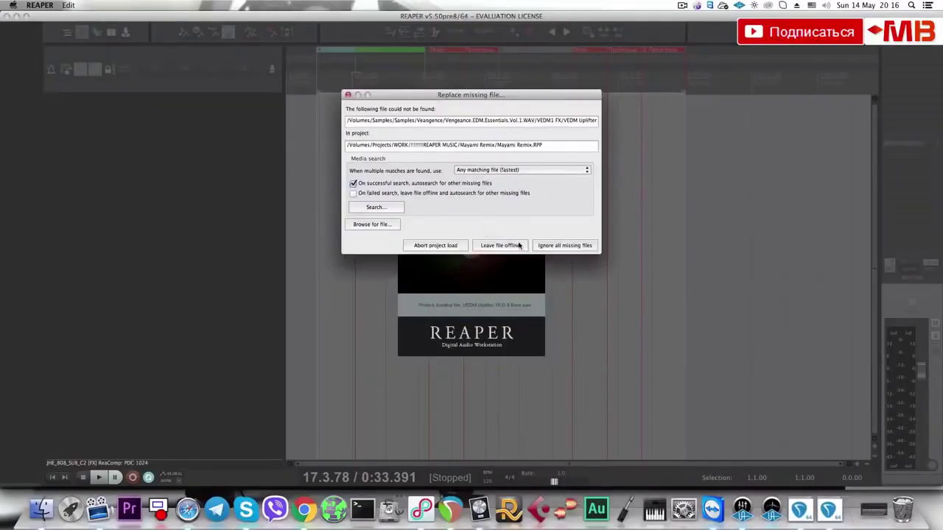
left_click(510, 243)
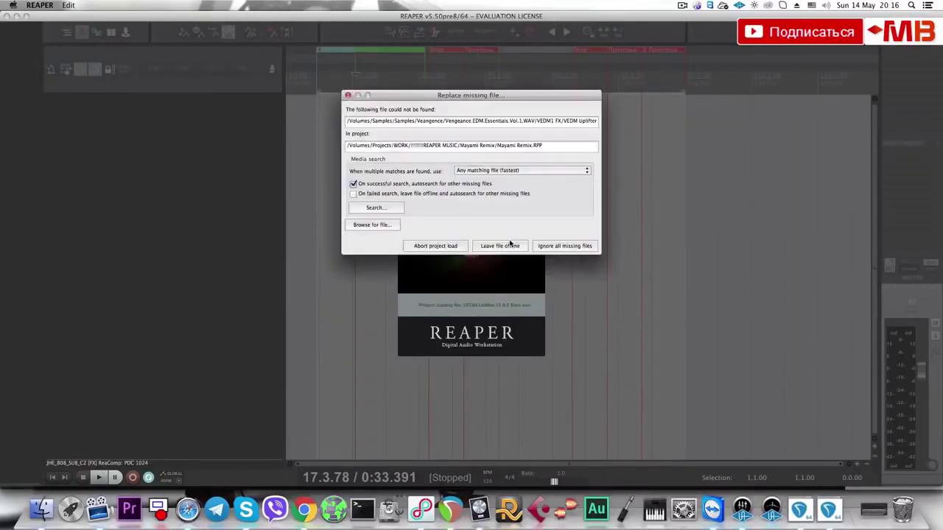
left_click(553, 245)
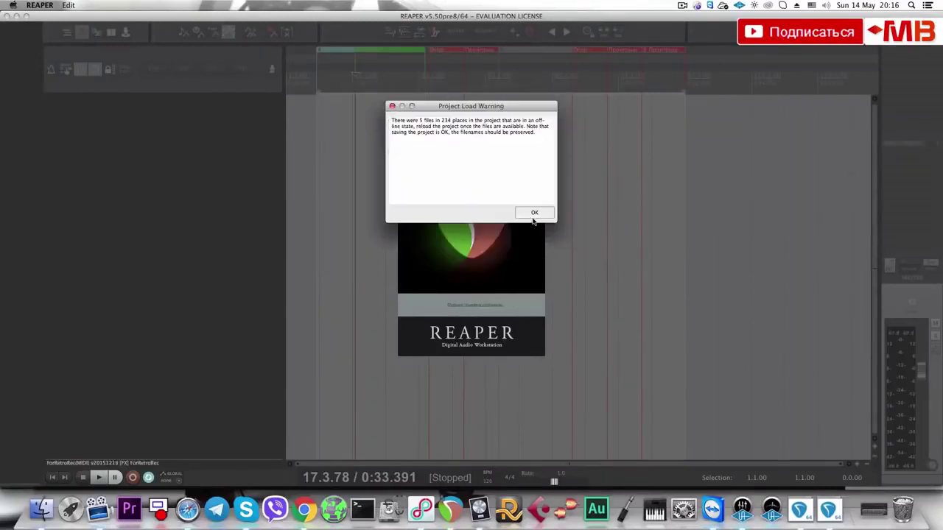
left_click(535, 218)
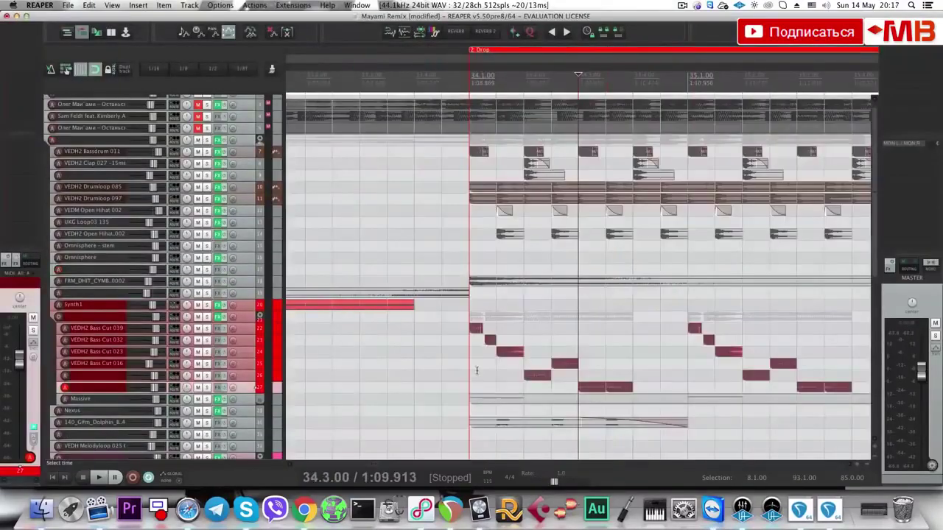
Solo the folder track holding the VEDH2 Bass Cut tracks, play it from the start of the Drop, and stop.
scroll(571, 372, "left", 2)
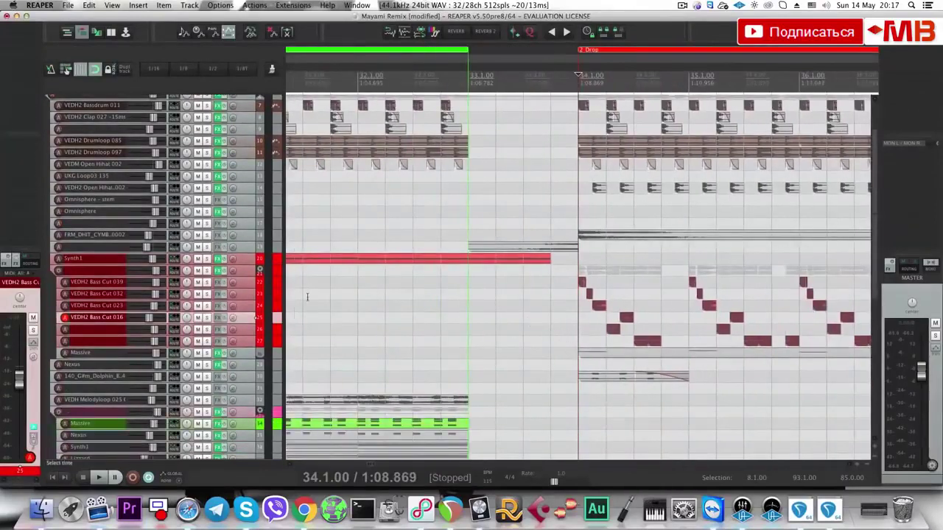
left_click(207, 270)
scroll(623, 315, "up", 4)
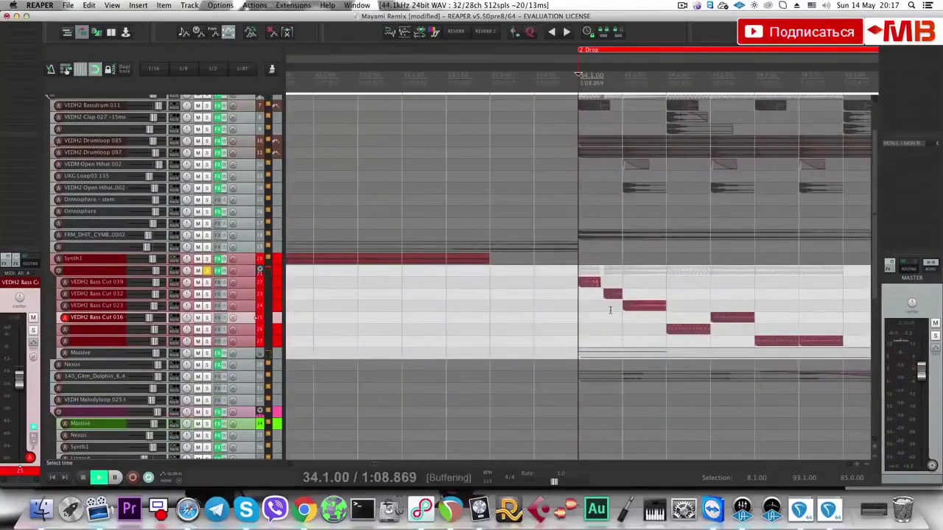
key("space")
key("space")
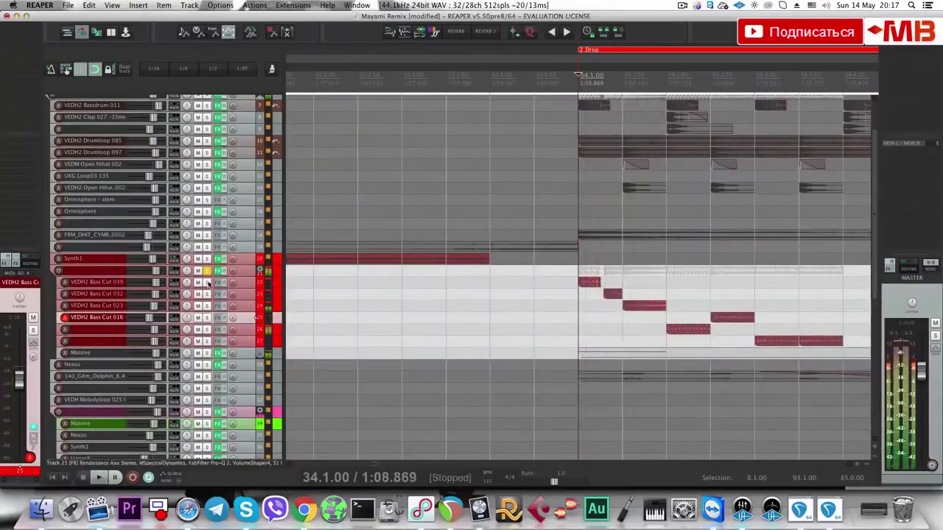
Play only VEDH2 Bass Cut 039 from the start of the Drop, and play it again with the folder's effects bypassed.
left_click(209, 284)
key("space")
key("space")
key("space")
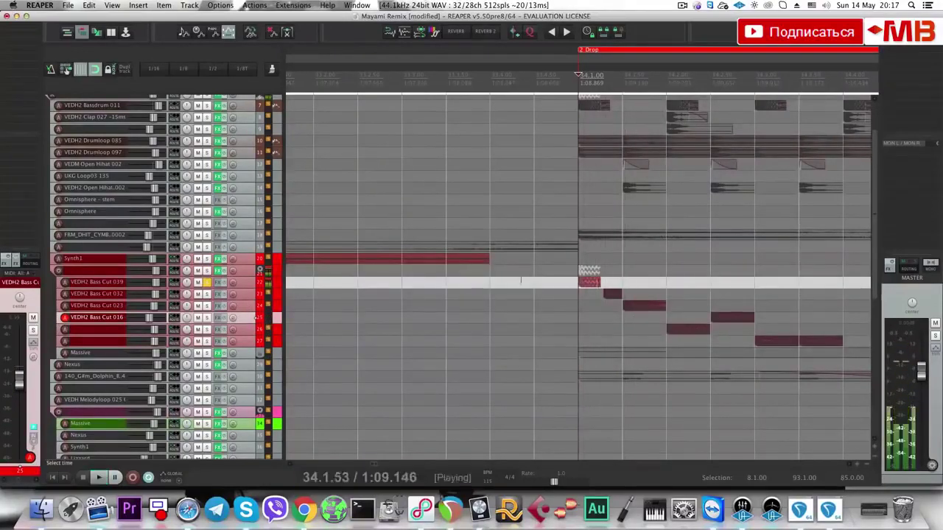
key("space")
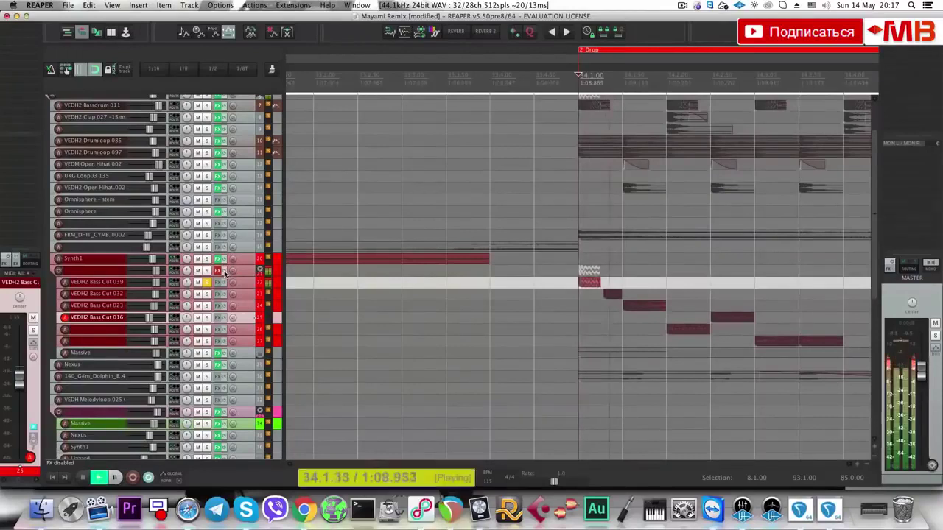
Play VEDH2 Bass Cut 032 and VEDH2 Bass Cut 023 from the start of the Drop, each soloed on its own.
left_click(206, 288)
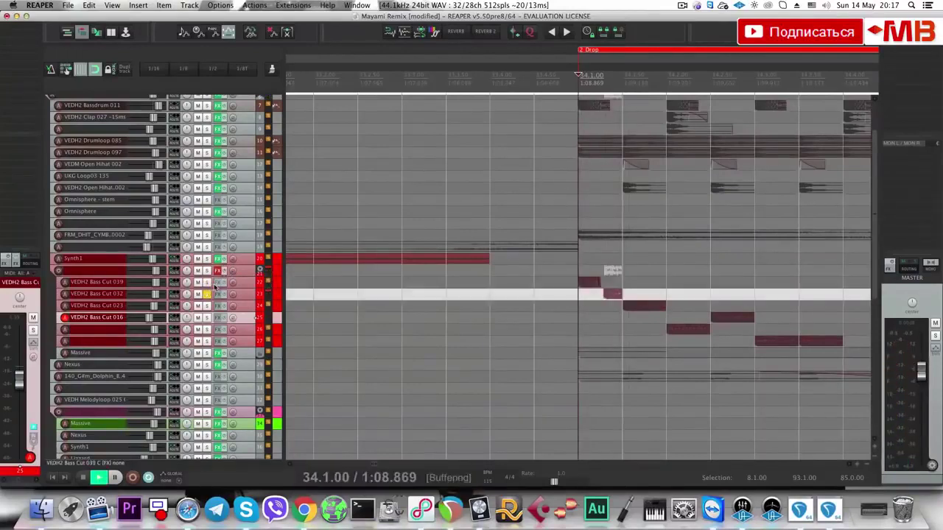
key("space")
key("space")
left_click(207, 299)
key("space")
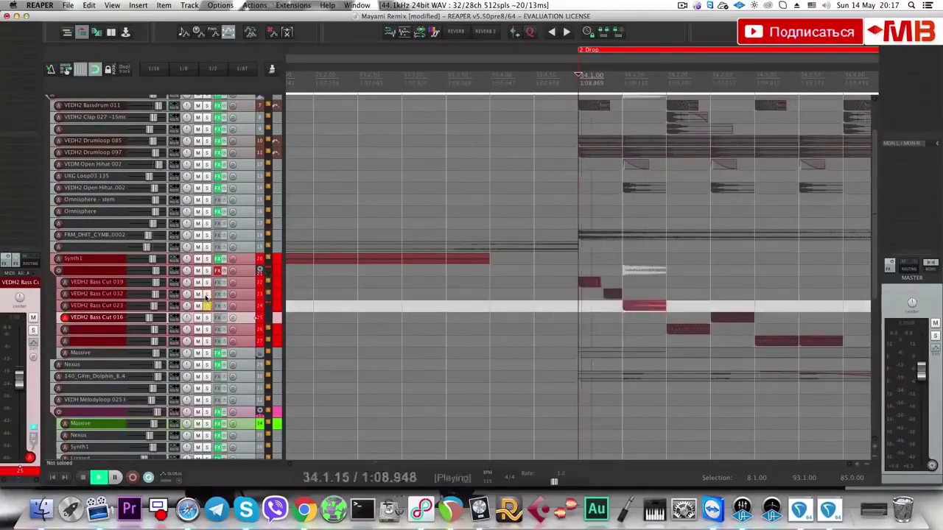
key("space")
Play VEDH2 Bass Cut 016 and the unnamed track directly below it from the start of the Drop, each soloed on its own.
left_click(207, 319)
key("space")
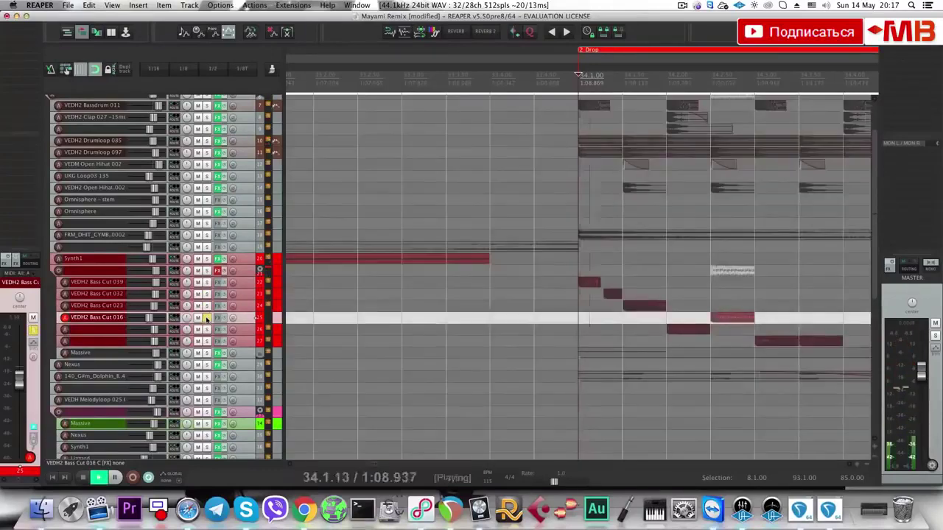
left_click(207, 329)
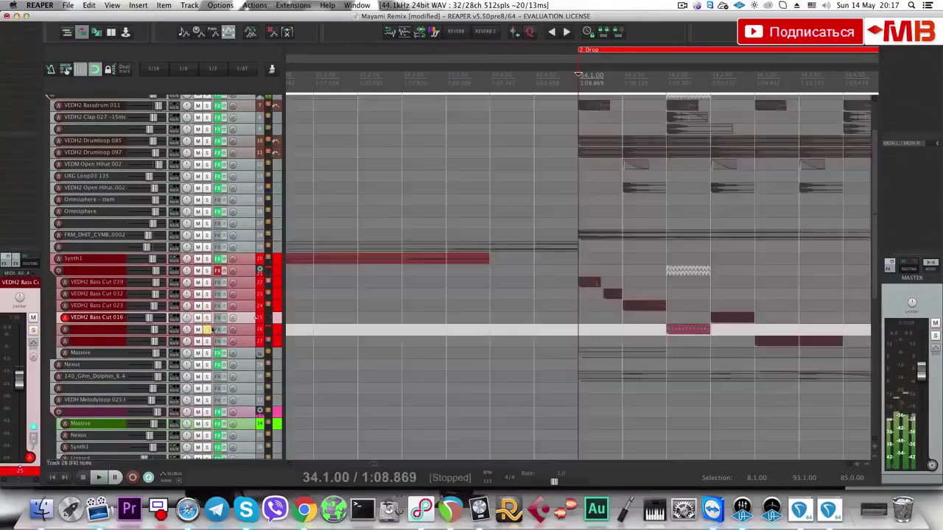
key("space")
scroll(364, 333, "down", 1)
key("space")
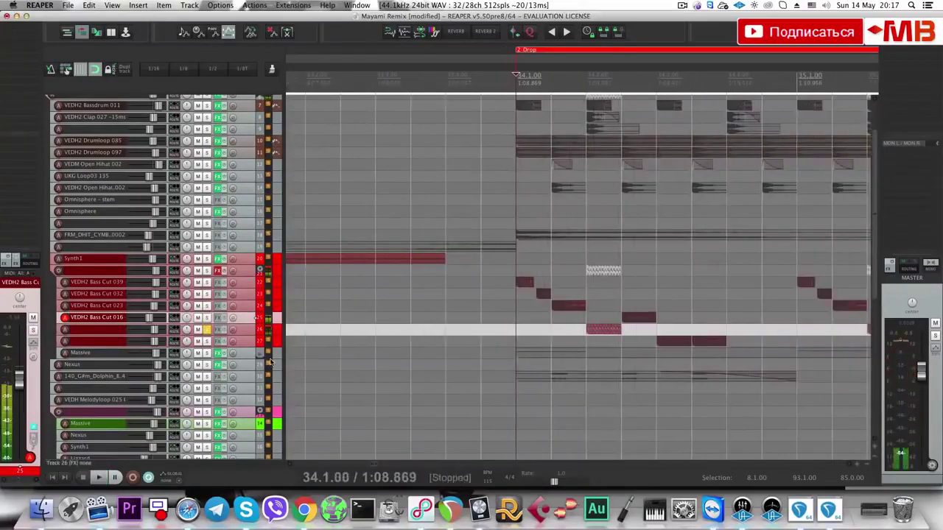
Play only the unnamed red track directly above Massive from the start of the Drop, and stop.
left_click(208, 341)
key("space")
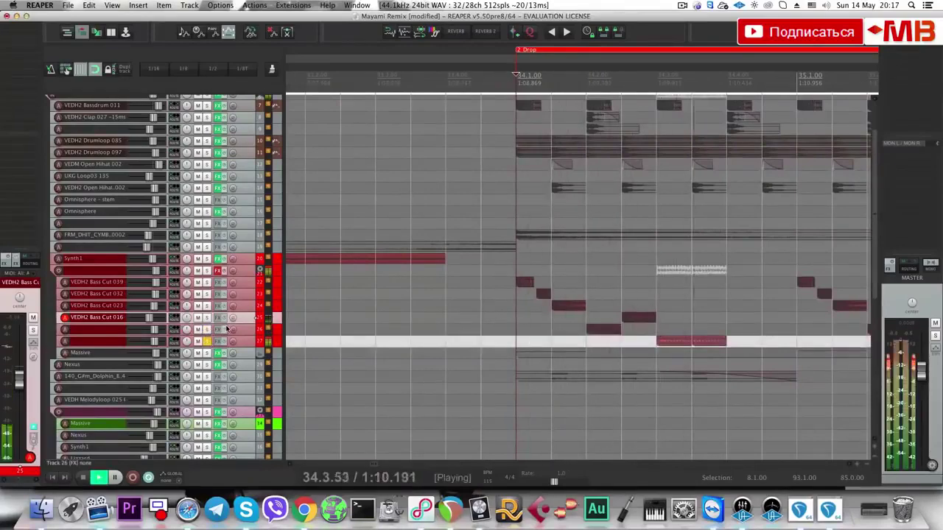
key("space")
Solo the whole bass folder with its effects re-enabled, play it from the start of the Drop, and stop.
left_click(207, 270)
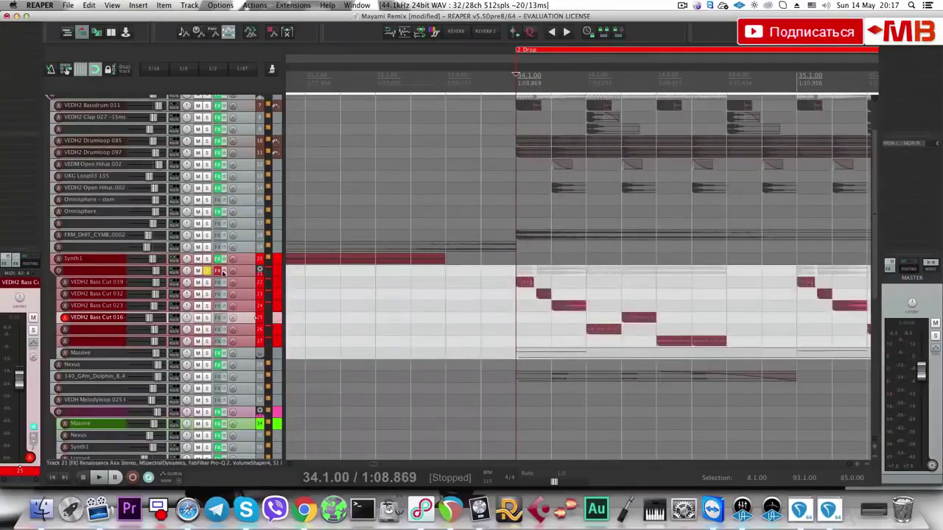
scroll(599, 338, "down", 3)
key("space")
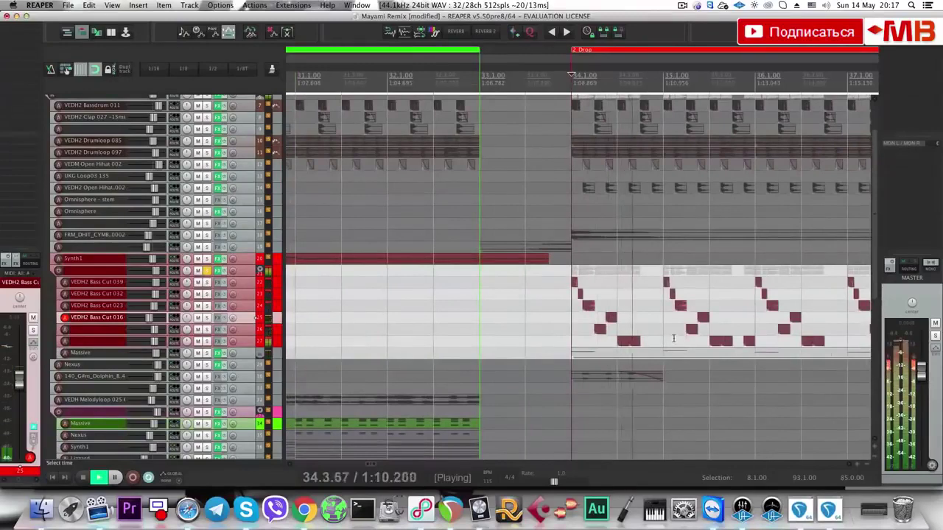
scroll(674, 338, "down", 1)
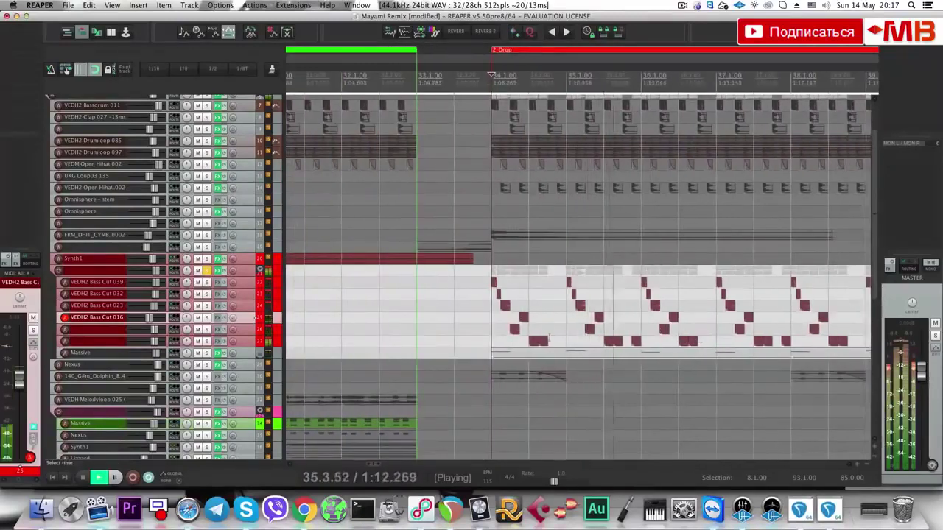
key("space")
Play only the Massive track inside the bass folder from the start of the Drop, and stop.
left_click(207, 341)
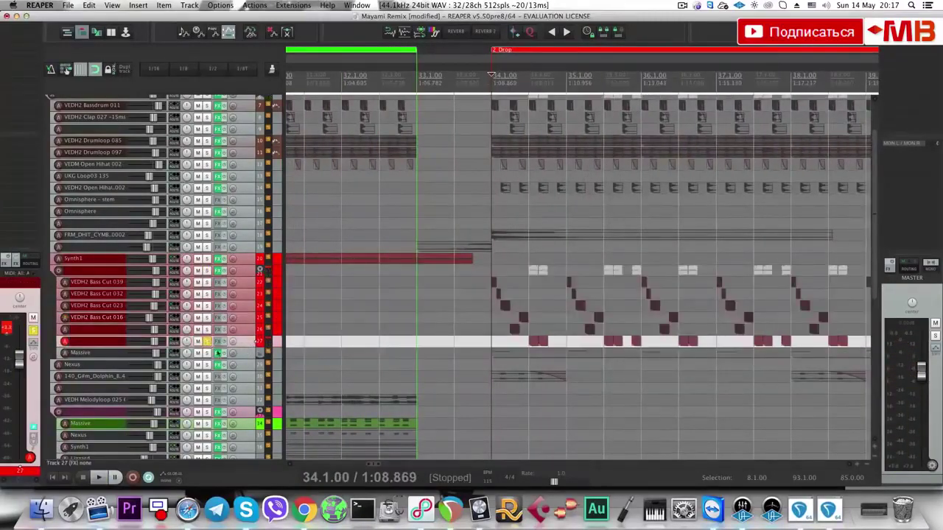
left_click(207, 353)
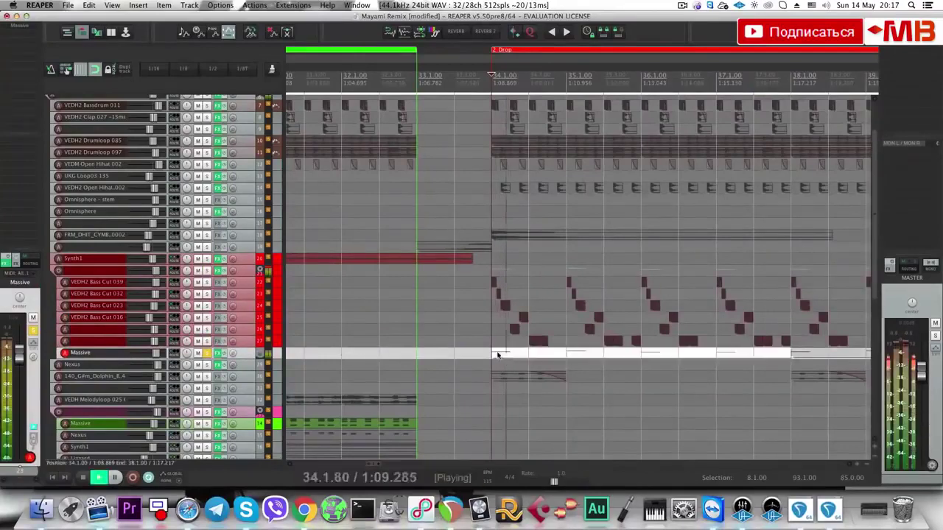
scroll(570, 358, "up", 1)
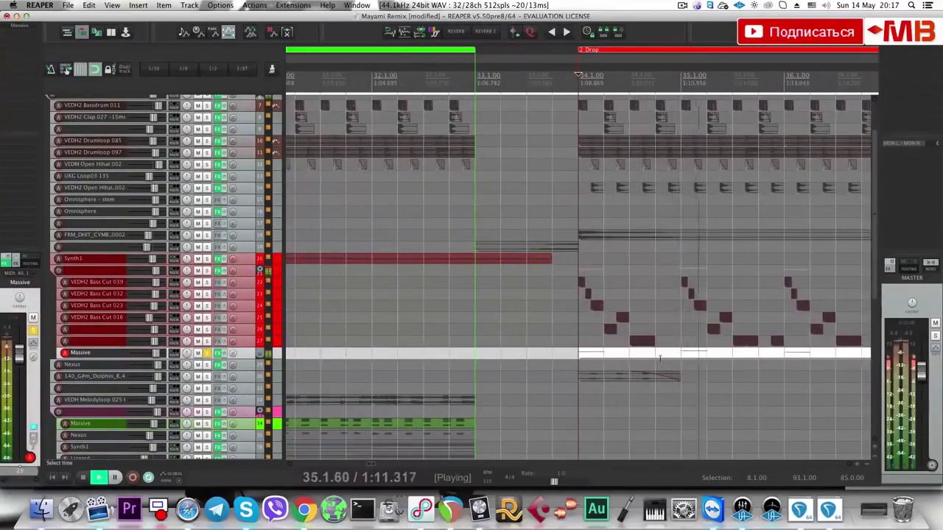
key("space")
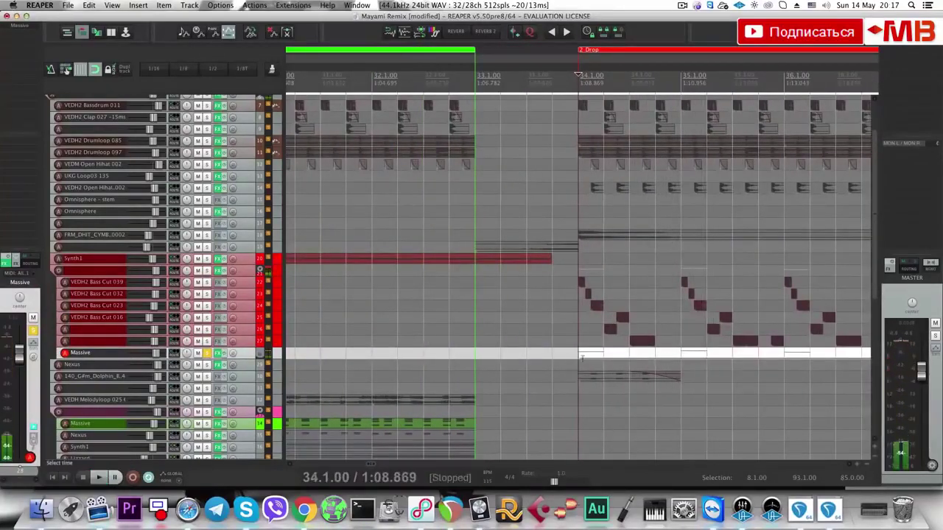
Play Synth1 and the whole bass folder soloed together with VEDH2 Bassdrum 011 from the start of the Drop, and stop.
left_click(207, 259)
scroll(395, 332, "down", 3)
key("space")
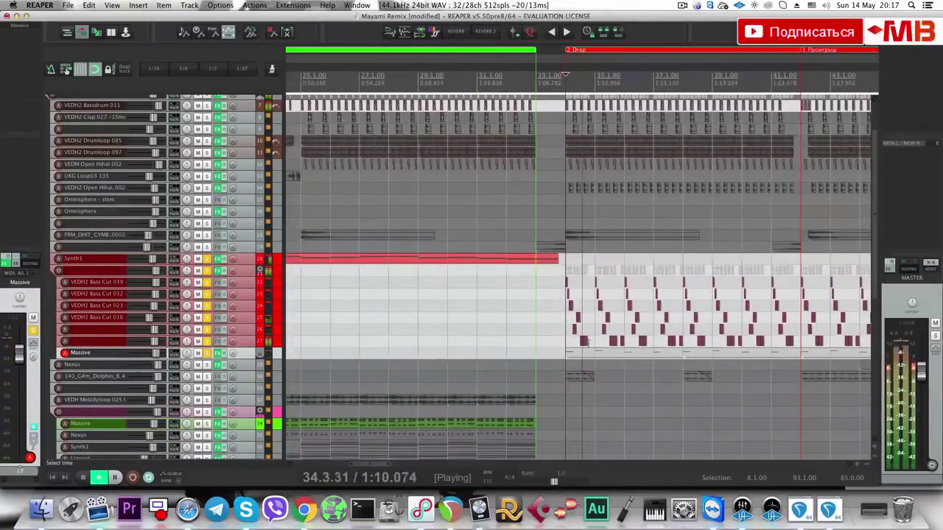
scroll(685, 348, "up", 6)
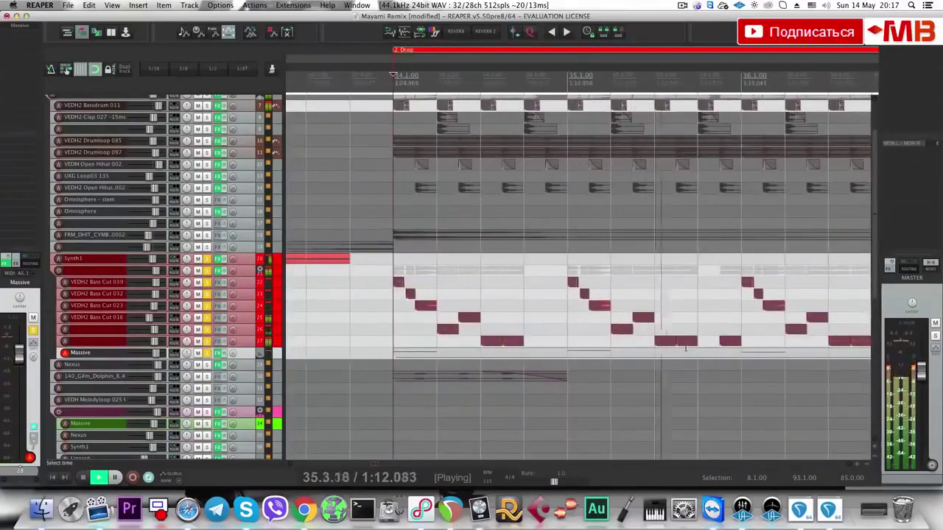
key("space")
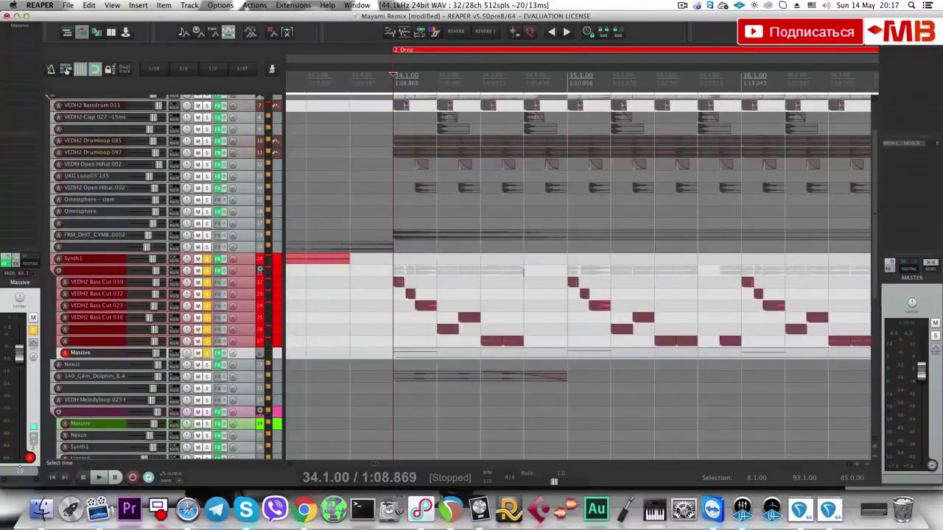
scroll(521, 290, "down", 2)
scroll(508, 268, "up", 2)
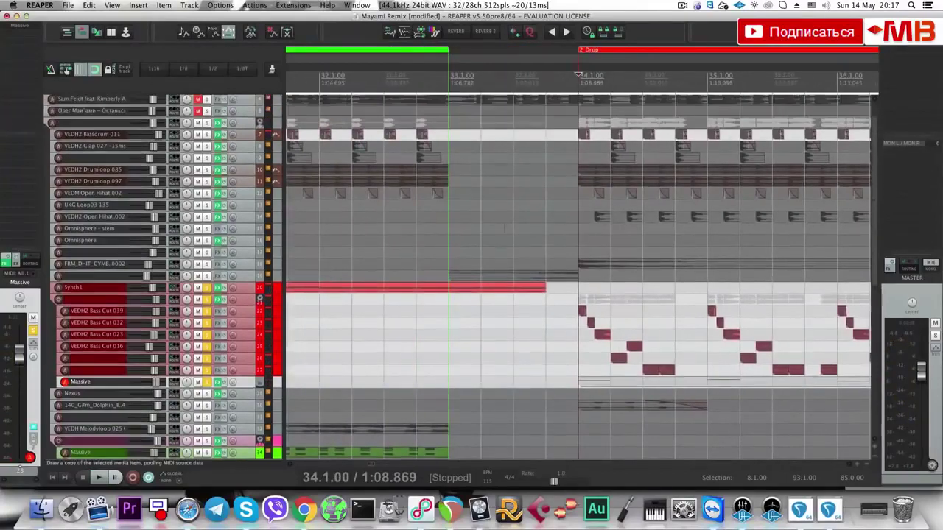
Solo the drum folder and all tracks down to Synth1 together with the bass folder, play from the start of the Drop, and stop.
left_click_drag(206, 125, 206, 273)
key("space")
scroll(752, 301, "down", 5)
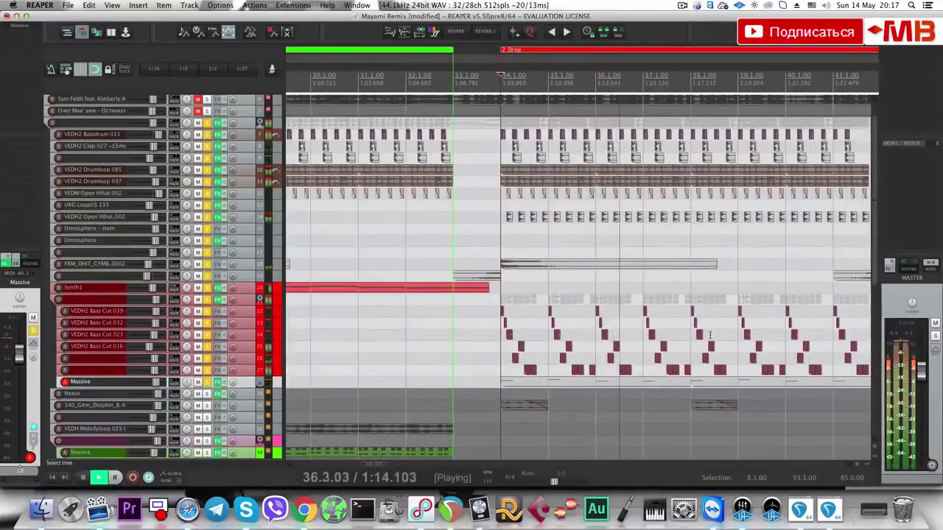
scroll(717, 351, "right", 2)
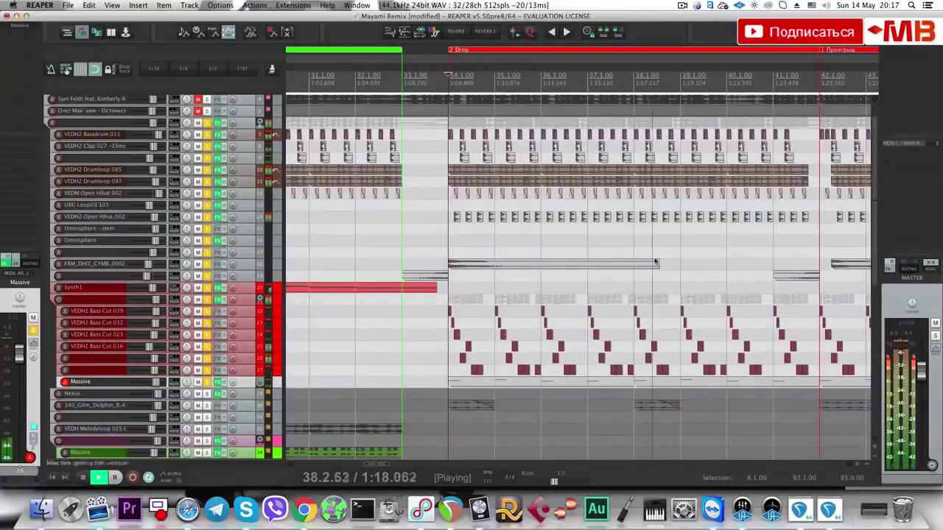
key("space")
Play only the 140_G#m_Dolphin track from the start of the Drop, and stop.
left_click(647, 200)
scroll(627, 210, "up", 4)
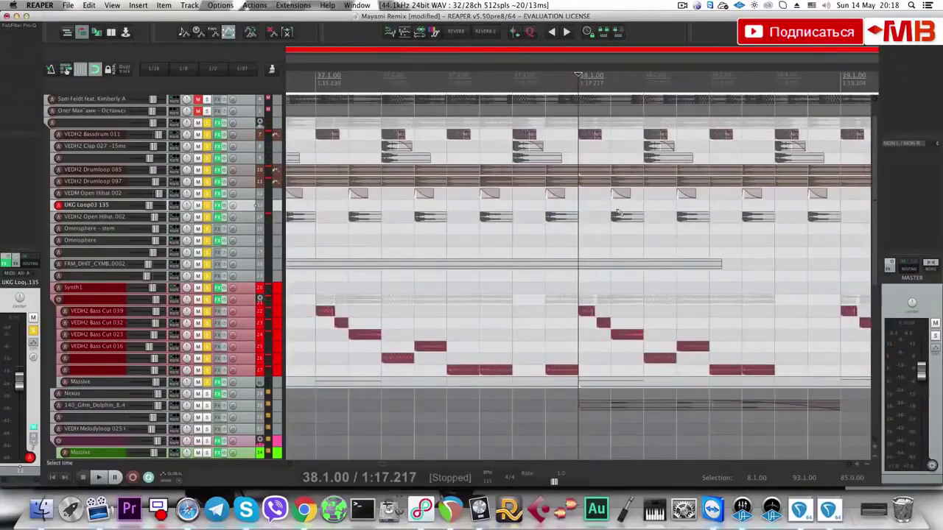
scroll(618, 212, "up", 1)
scroll(623, 204, "down", 6)
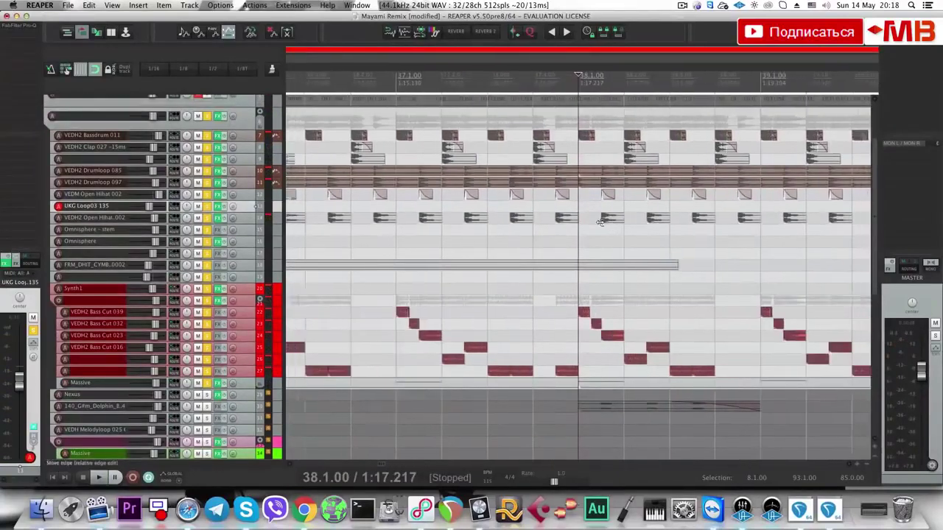
left_click(434, 411)
scroll(440, 409, "down", 5)
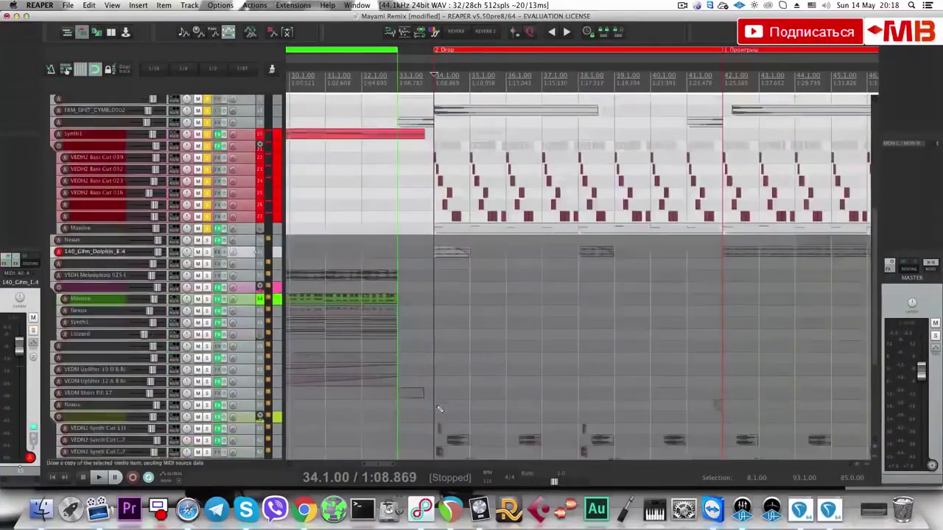
left_click(209, 253)
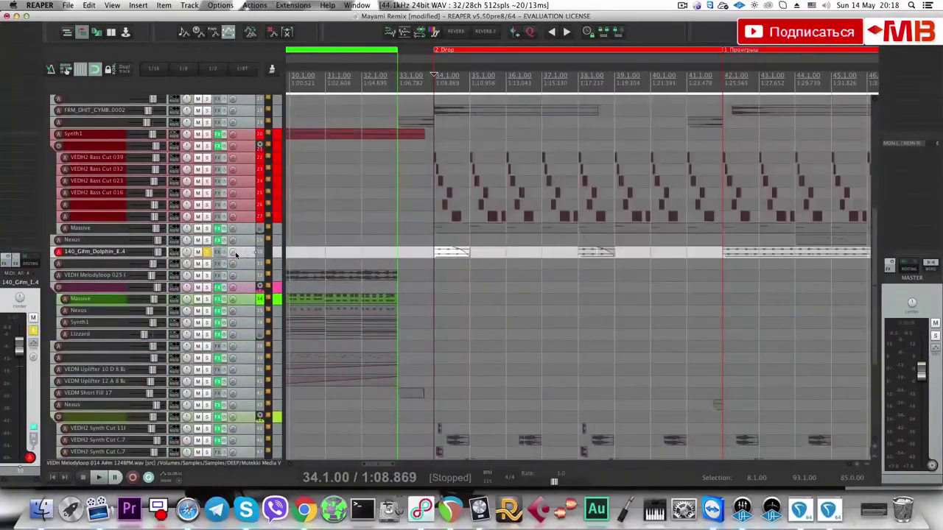
key("space")
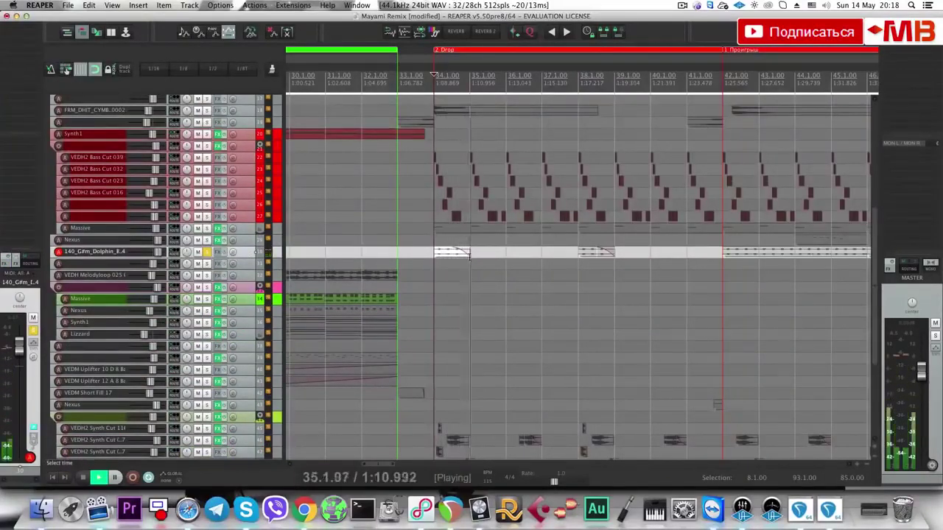
key("space")
scroll(599, 325, "down", 3)
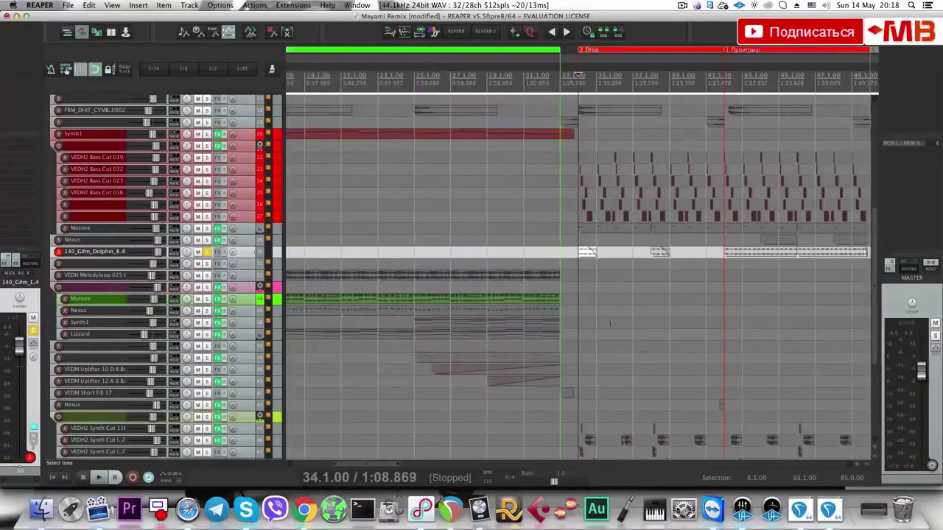
Clear the Dolphin track's solo and play the full arrangement from the start of the Drop.
left_click(207, 252)
scroll(626, 265, "down", 1)
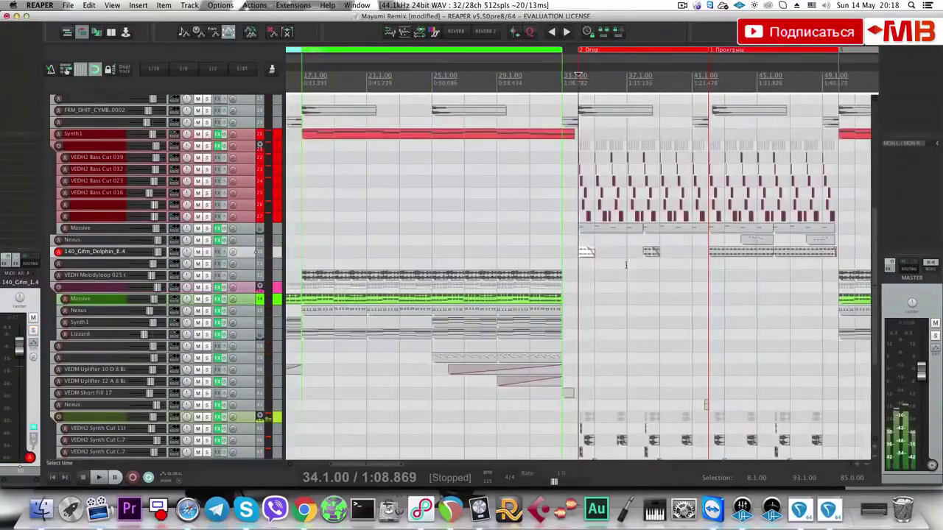
key("space")
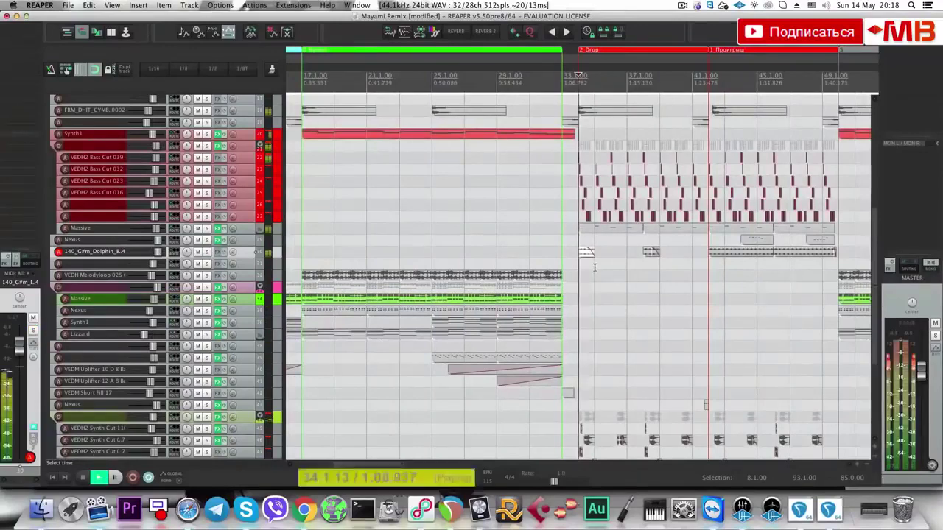
scroll(249, 422, "down", 5)
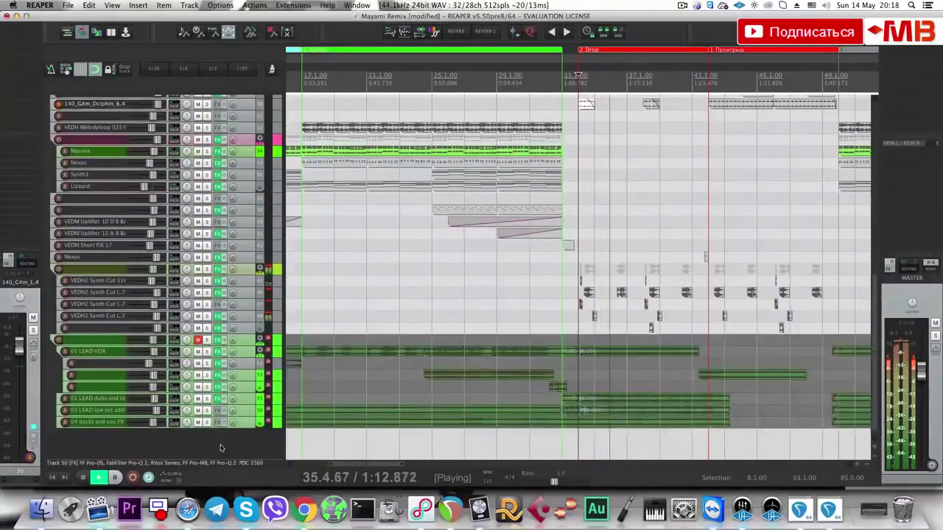
Replay the full arrangement from the start of the Drop into the Проигрыш section, and stop.
key("space")
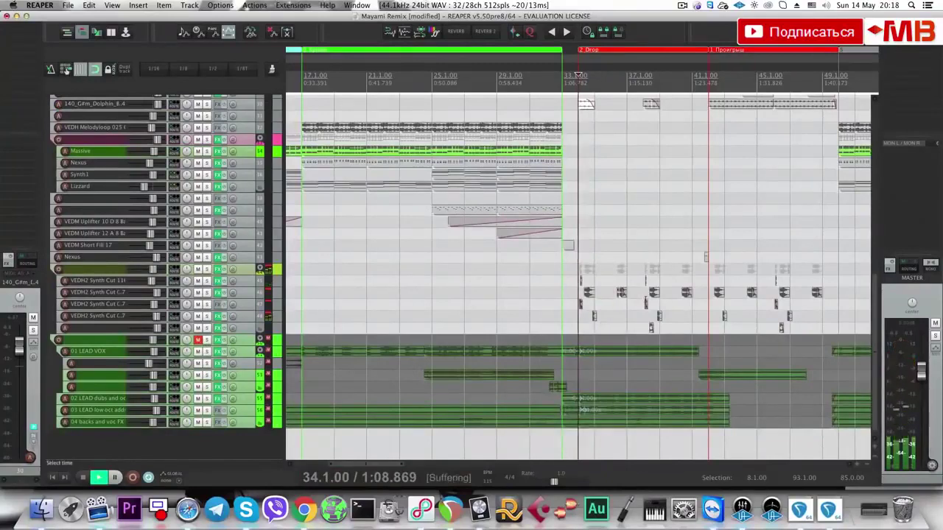
scroll(578, 75, "up", 4)
scroll(646, 309, "up", 1)
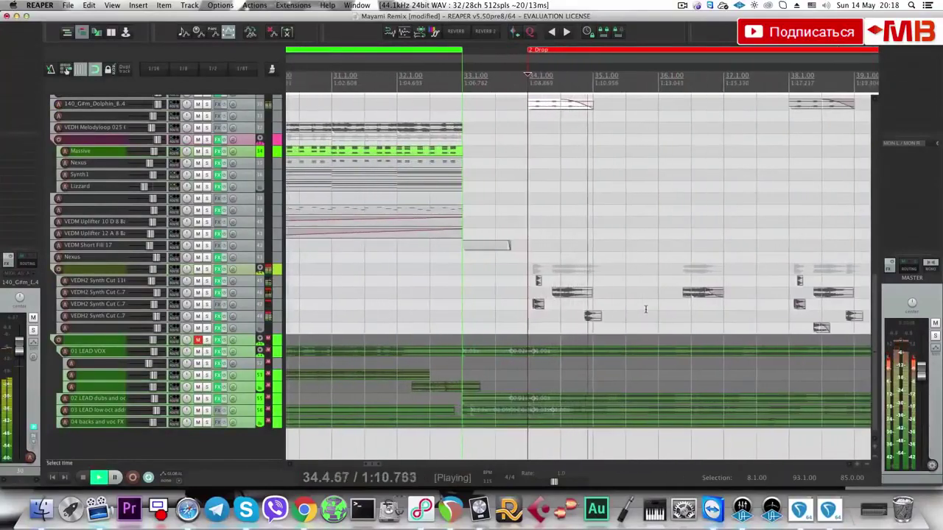
scroll(646, 310, "down", 1)
scroll(646, 310, "down", 1)
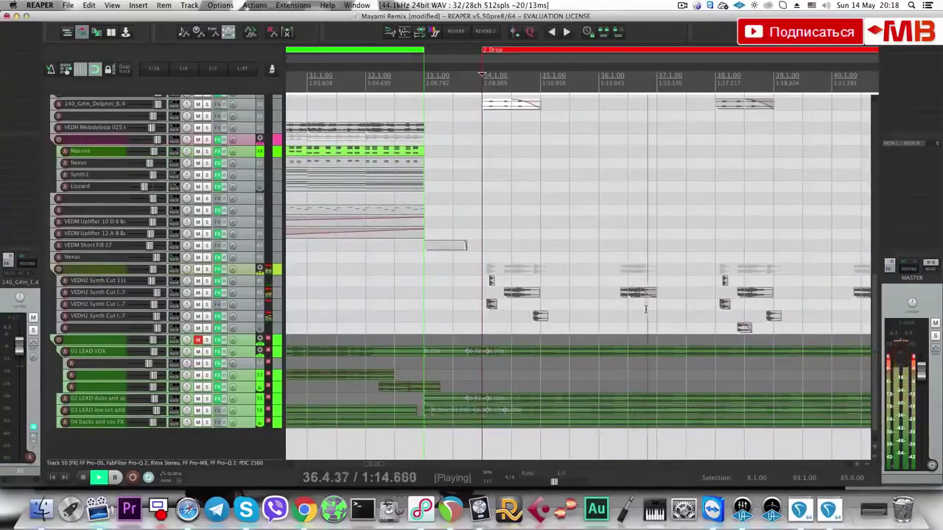
scroll(647, 308, "down", 1)
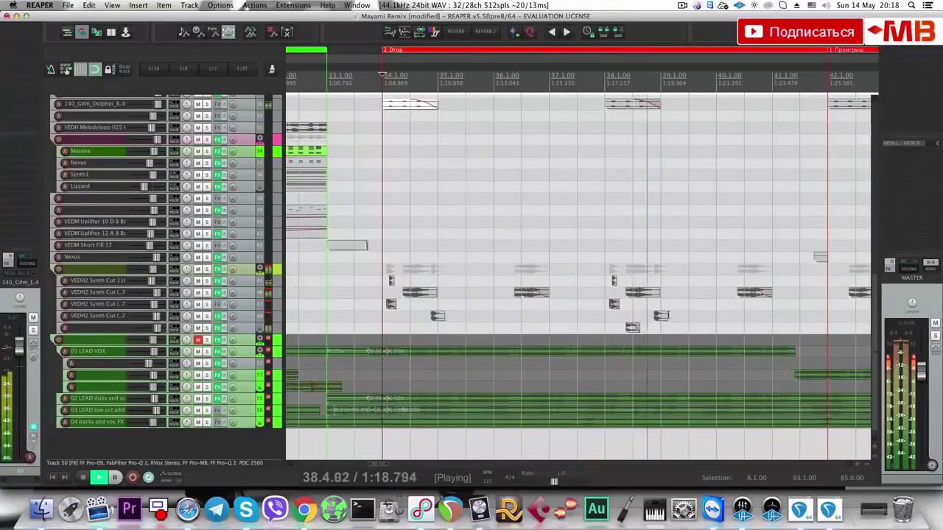
scroll(696, 317, "down", 3)
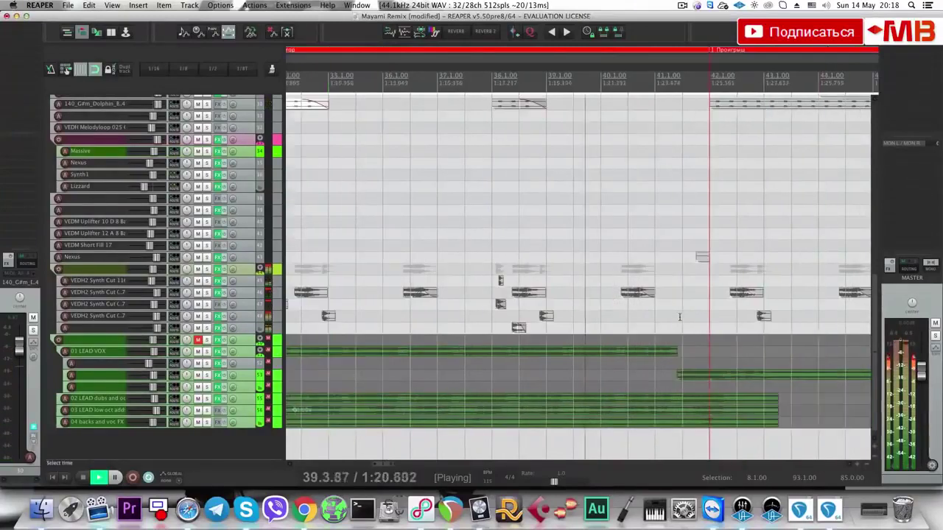
scroll(622, 316, "down", 5)
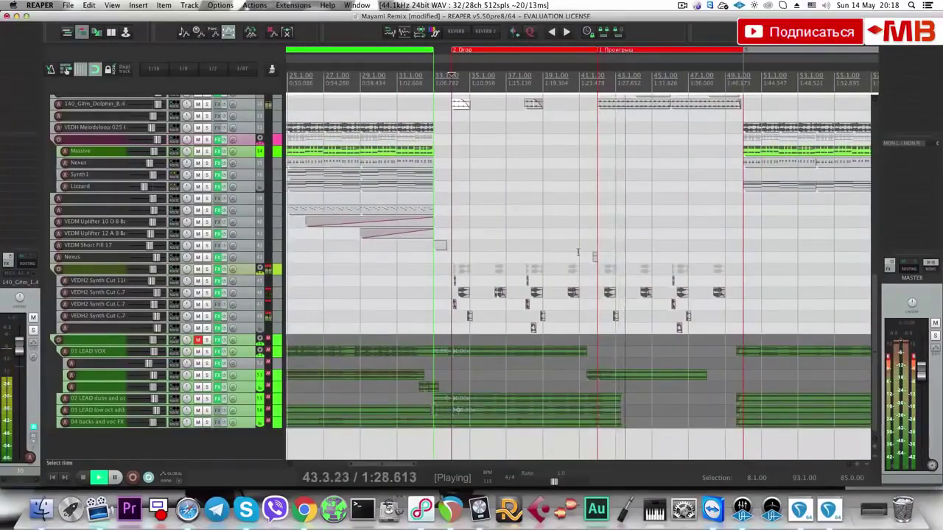
key("space")
Play only the third VEDH2 Synth Cut track from the start of the Drop, and stop.
left_click(514, 317)
scroll(527, 322, "up", 5)
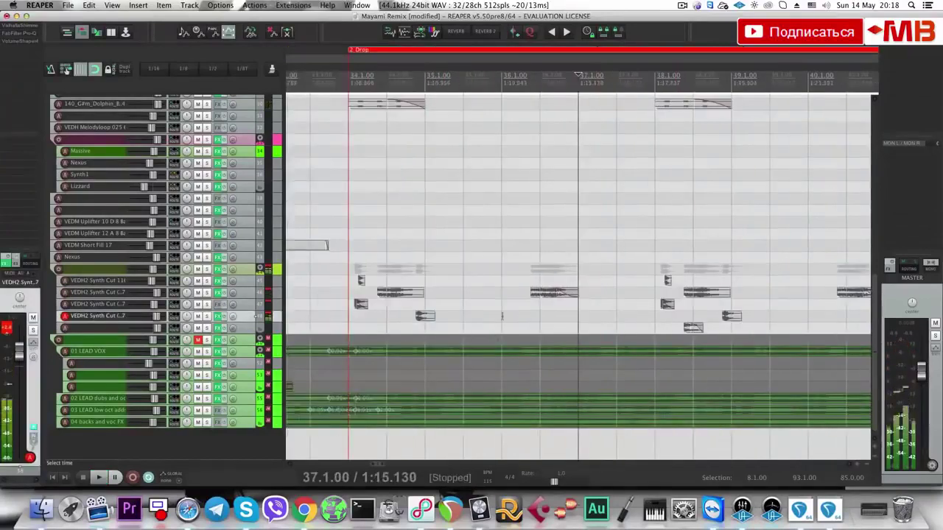
left_click(345, 317)
scroll(485, 322, "up", 5)
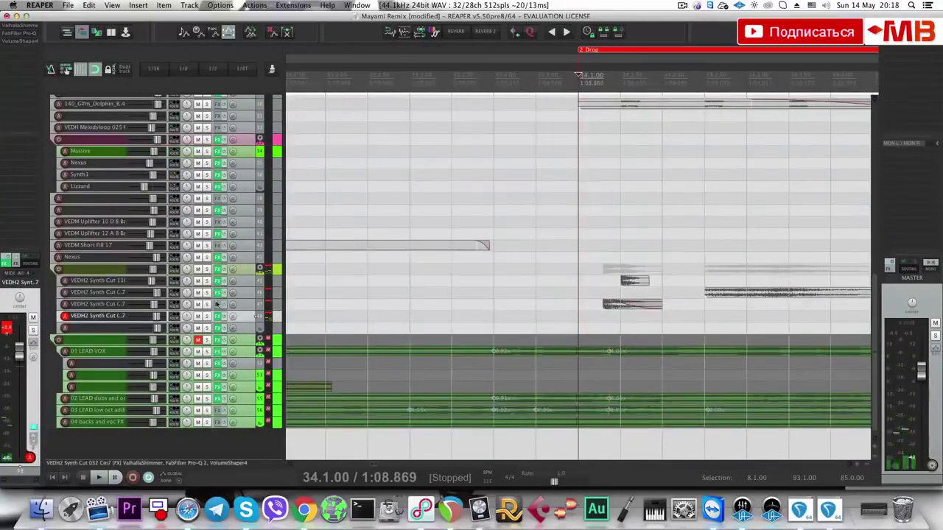
left_click(496, 302)
key("space")
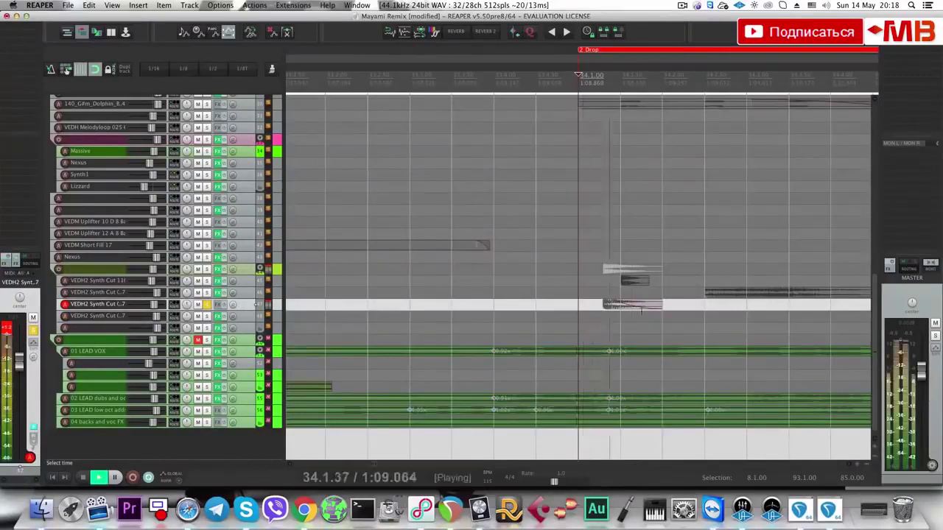
key("space")
key("space")
key("space")
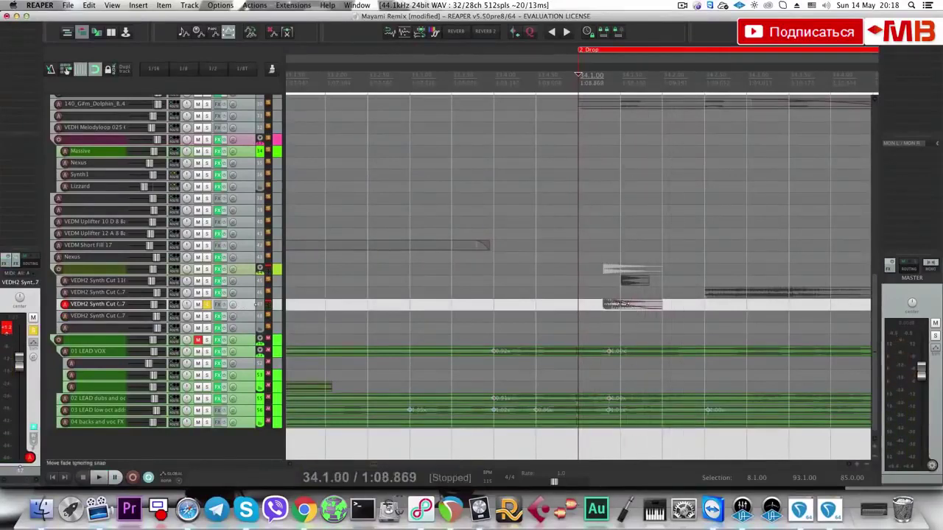
Switch the solo to the first VEDH2 Synth Cut track, play it from the start of the Drop, and stop.
left_click(208, 303)
left_click(199, 281)
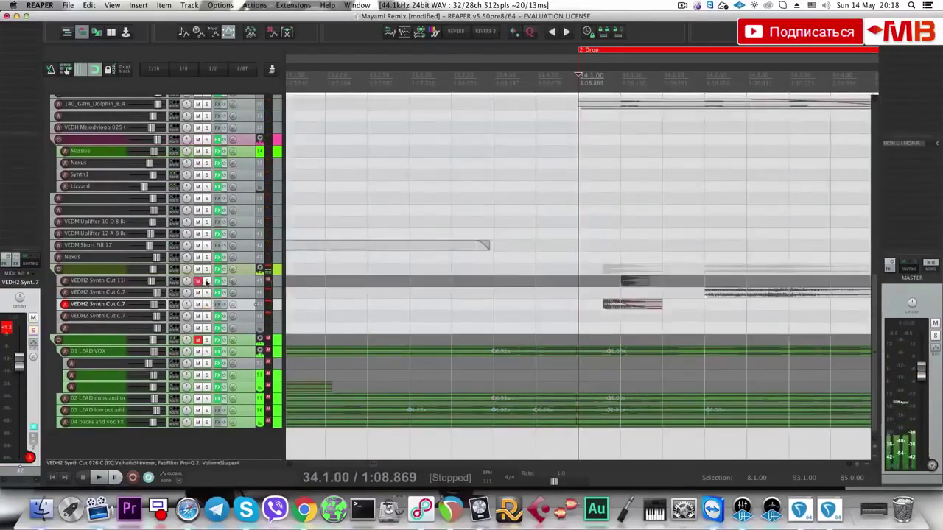
left_click(206, 281)
left_click(199, 282)
left_click(247, 280)
key("space")
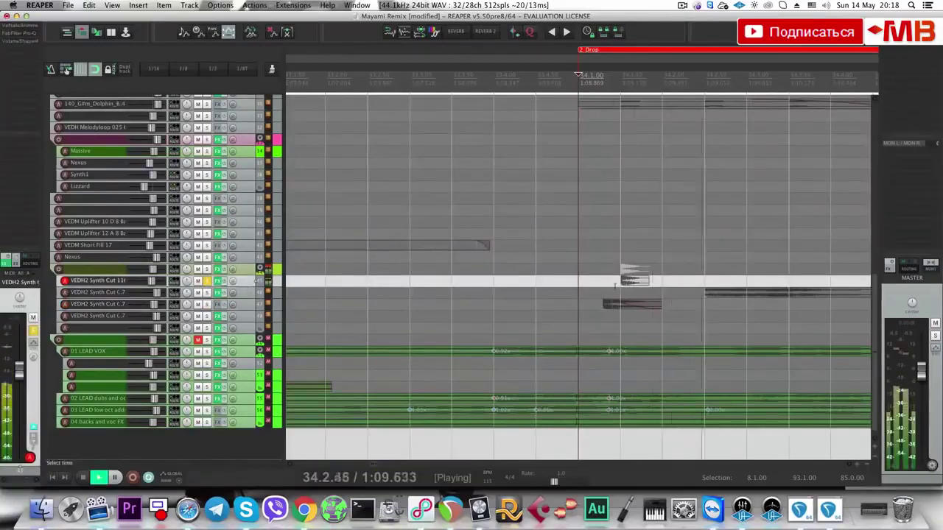
scroll(639, 302, "down", 3)
key("space")
Play only the second VEDH2 Synth Cut track from the start of the Drop and again from its first clip, and stop.
left_click(556, 295)
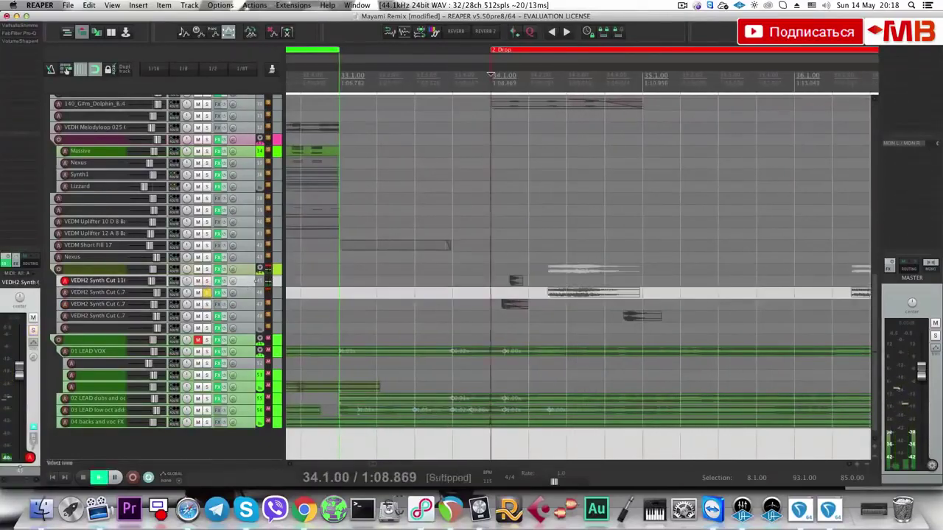
key("space")
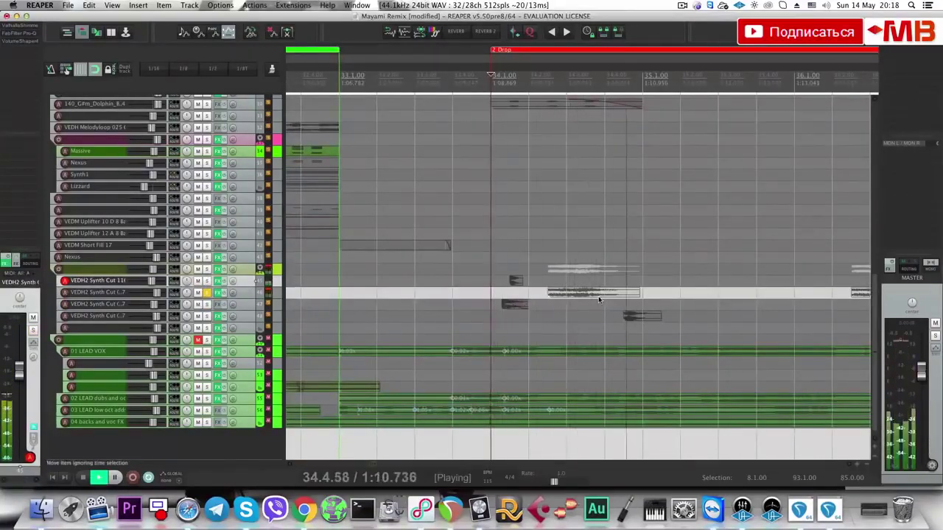
key("space")
left_click(563, 297)
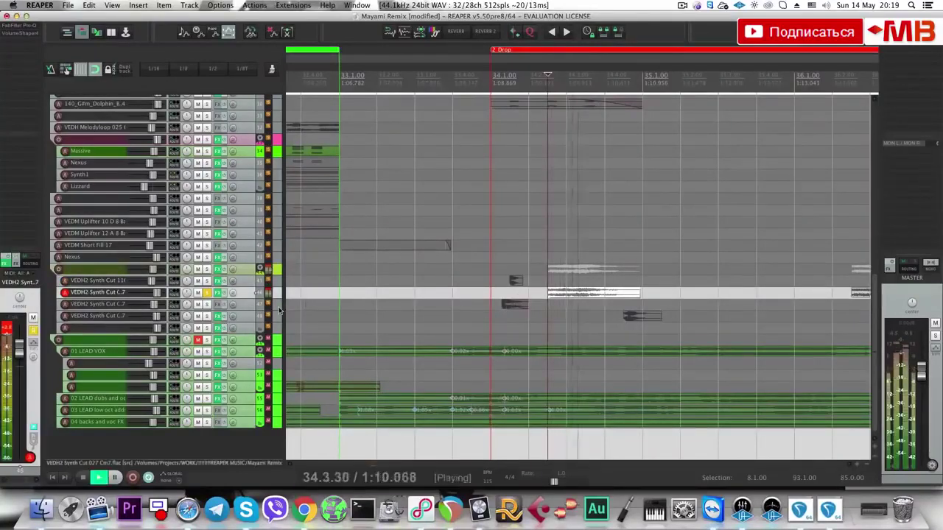
key("space")
Solo VEDH2 Synth Cut 032 Cm7 and play it with VolumeShaper4 bypassed, then with FabFilter Pro-Q 2 bypassed too.
left_click(208, 317, "alt+super")
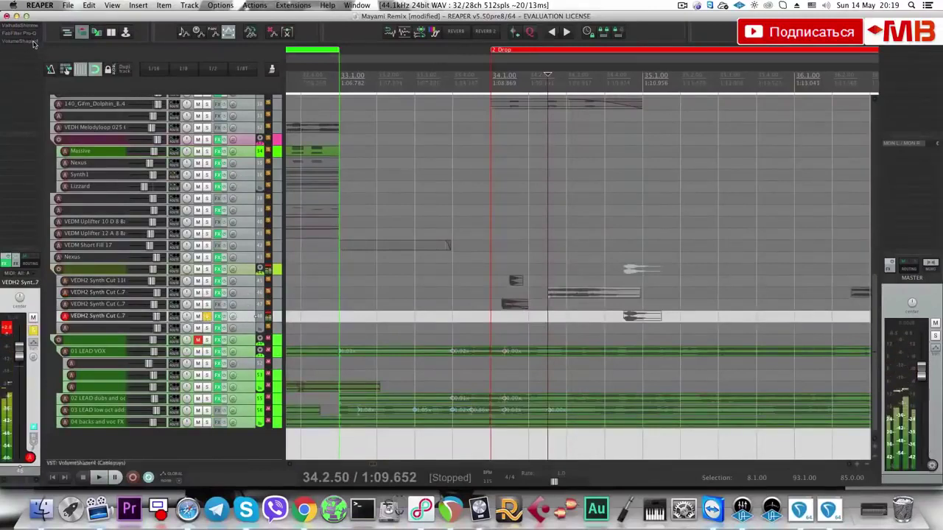
key("space")
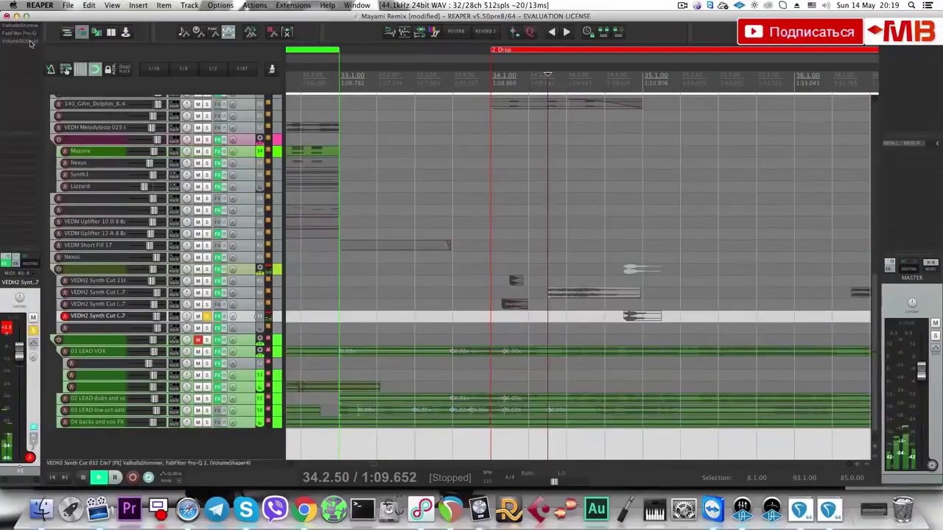
scroll(608, 325, "down", 3)
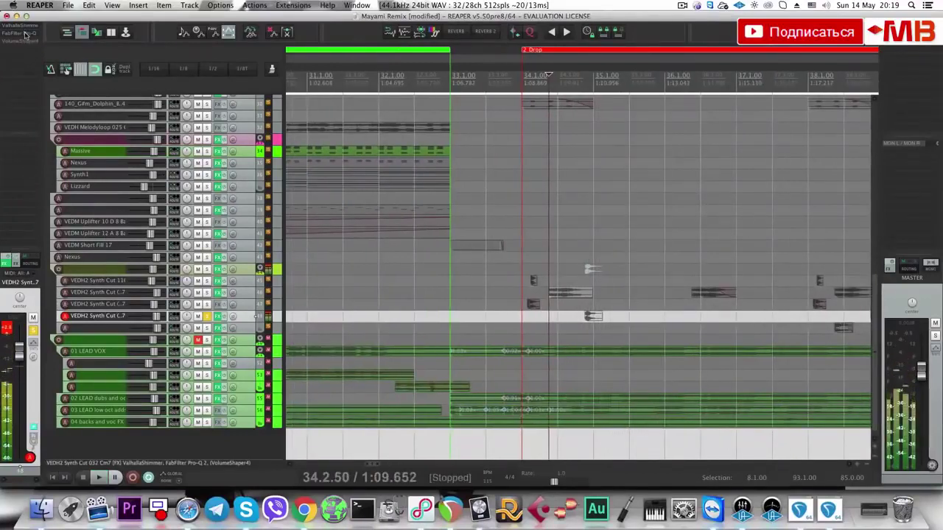
key("space")
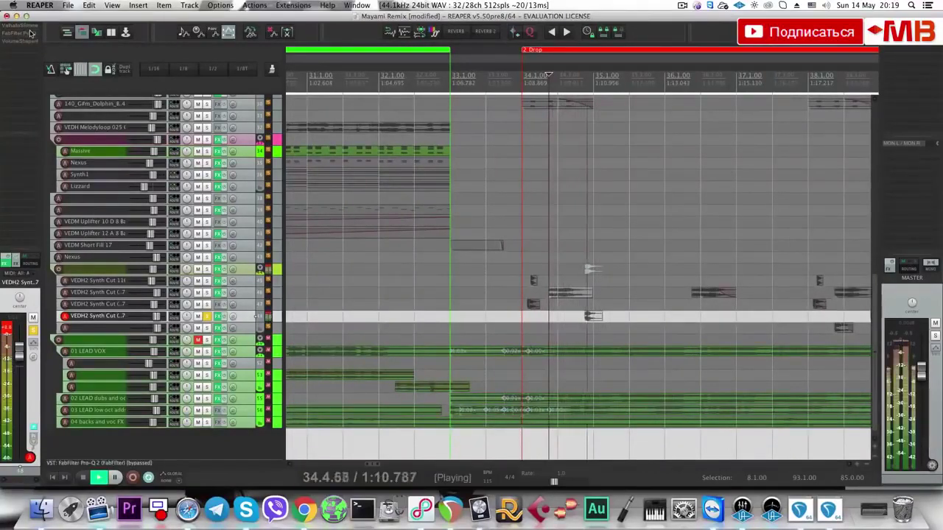
key("space")
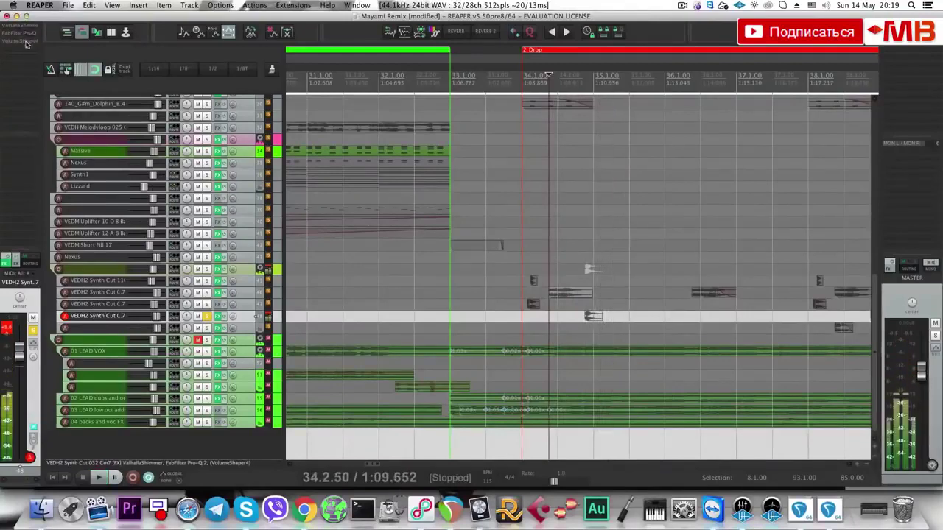
Re-enable the effects on VEDH2 Synth Cut 032 Cm7, play it again, and stop.
left_click(27, 28)
left_click(13, 30)
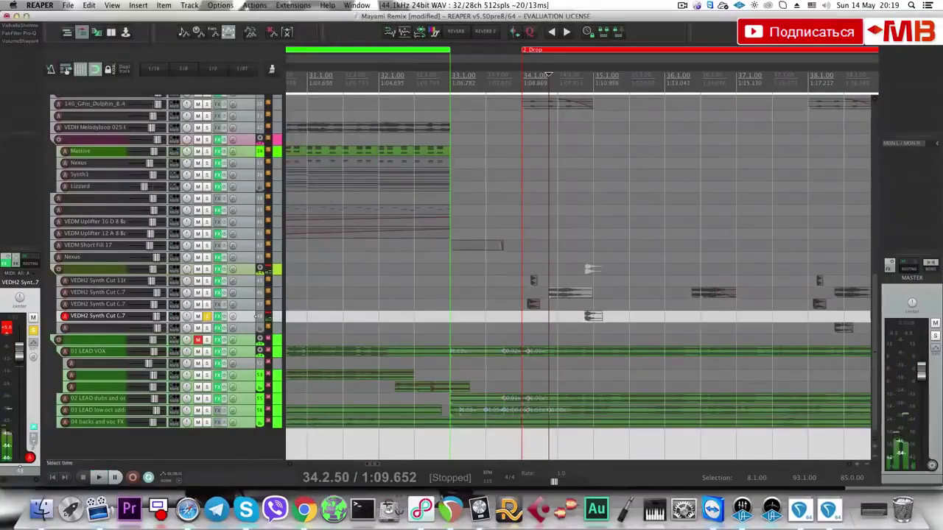
key("space")
scroll(587, 302, "down", 5)
key("space")
Solo the last track in the Synth Cut folder and play it from bar 38.
left_click(616, 328)
scroll(619, 327, "up", 5)
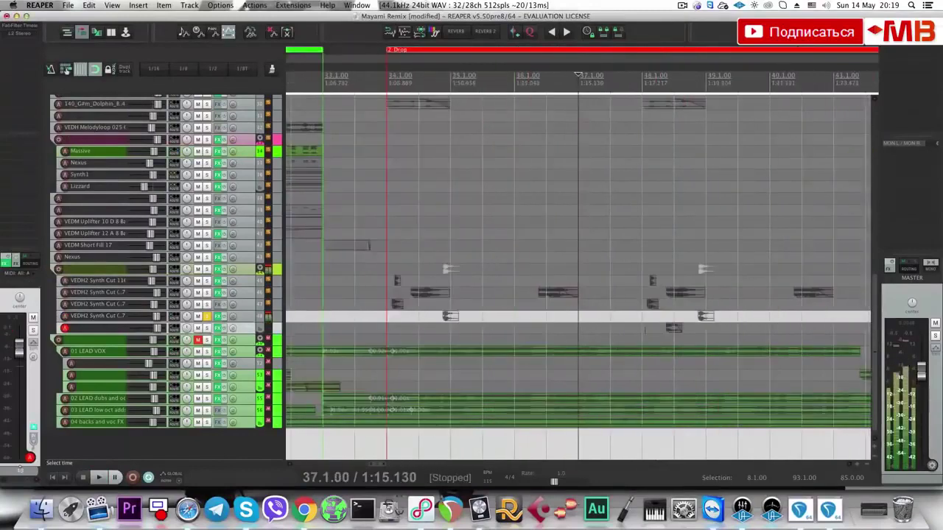
left_click(639, 328)
left_click(199, 328)
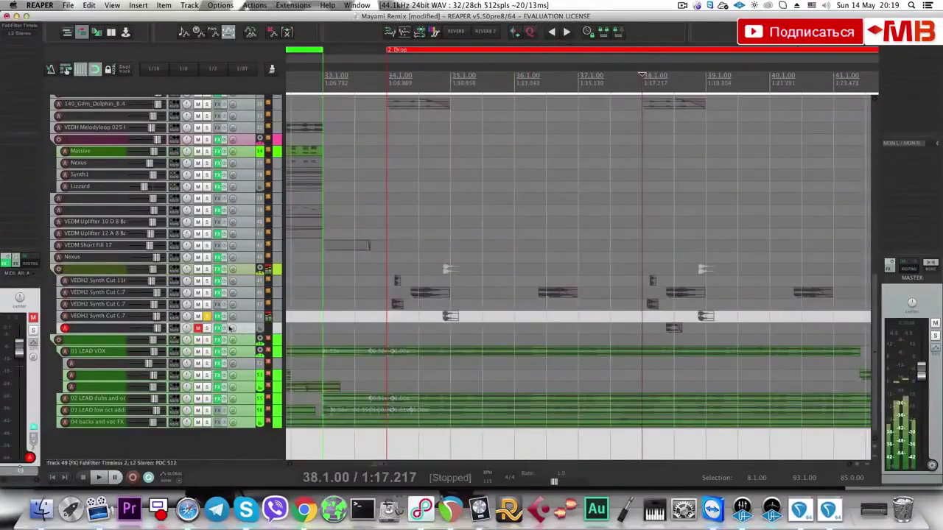
left_click(208, 328)
key("space")
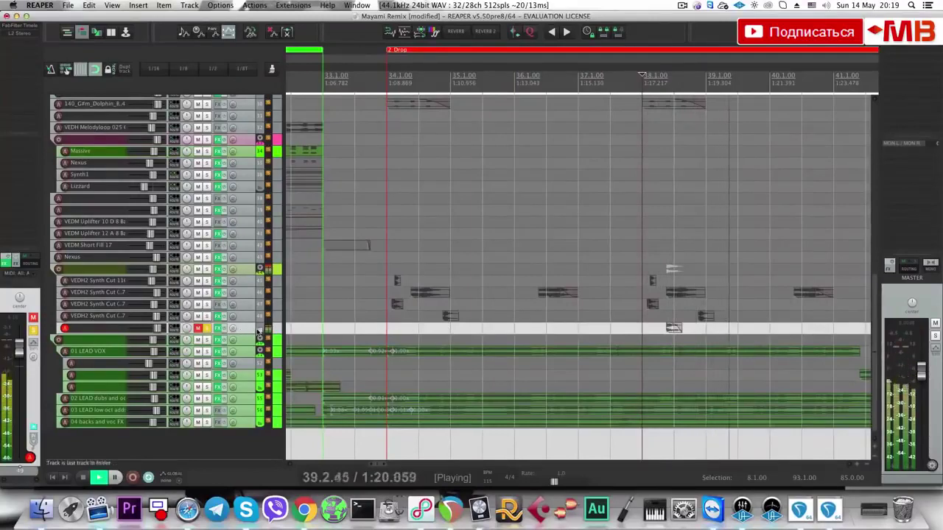
Open FabFilter Timeless 2 on the last Synth Cut track and compare playback from bar 38 with the delay bypassed and re-enabled.
left_click(20, 26)
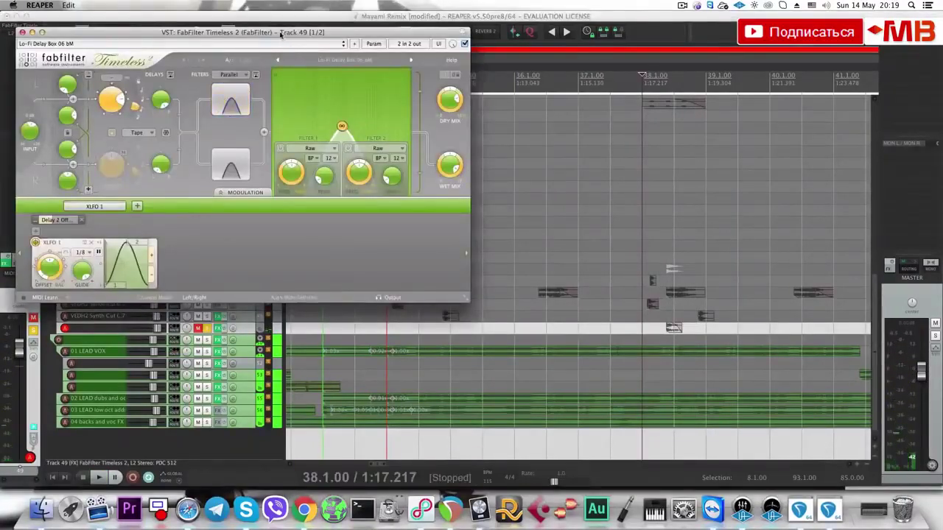
left_click_drag(276, 34, 527, 48)
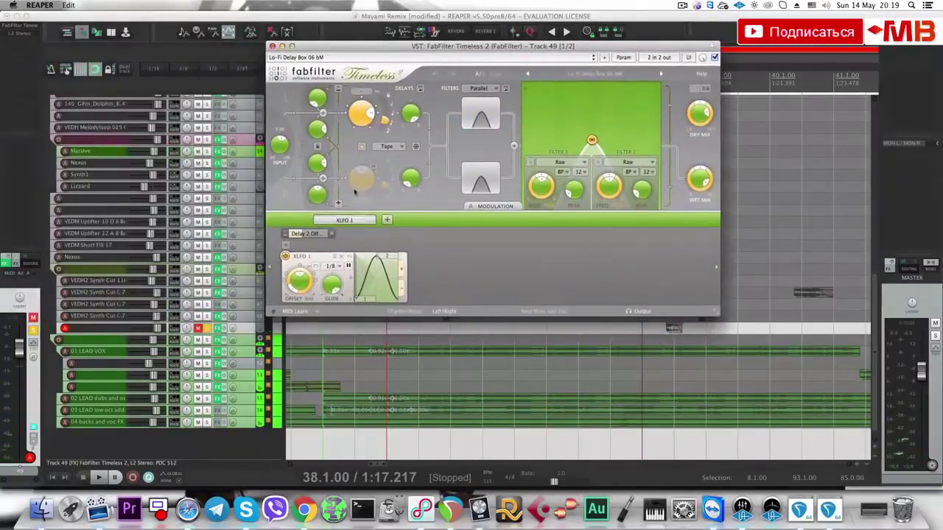
left_click(31, 27, "shift")
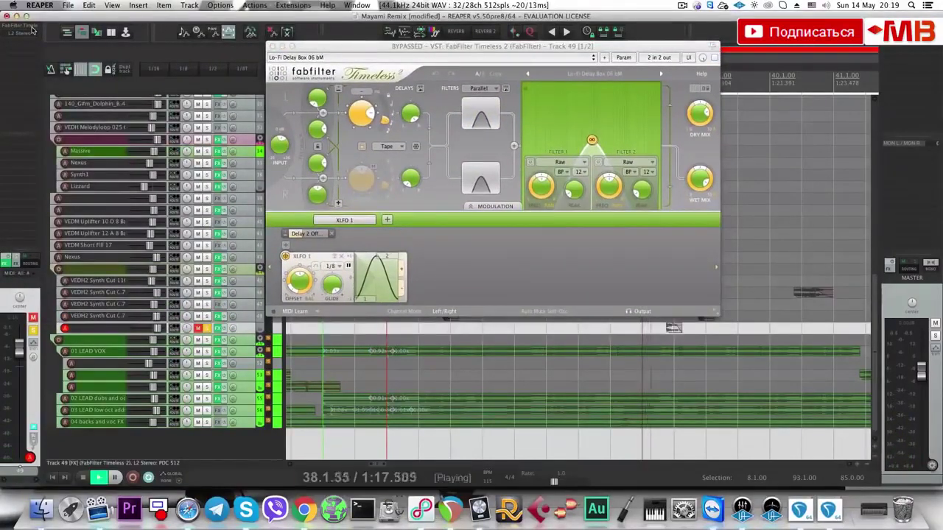
left_click(31, 30, "ctrl")
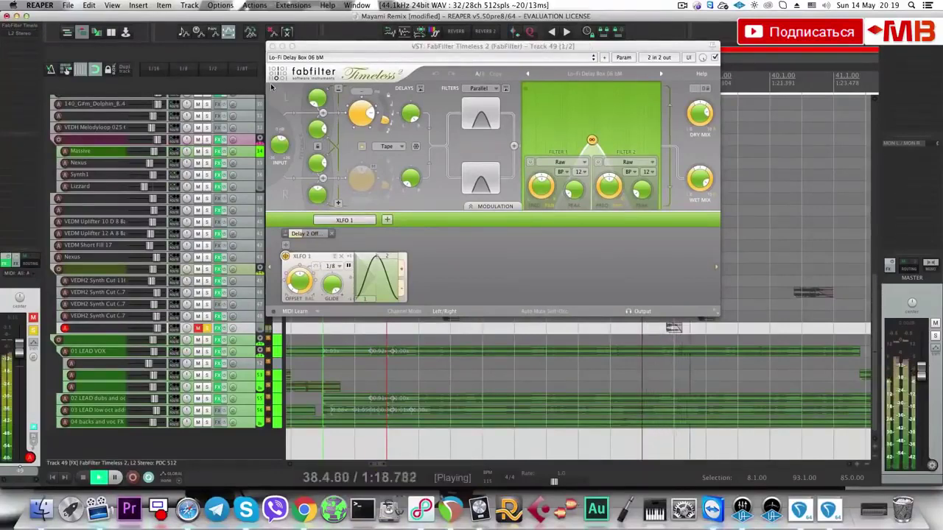
key("space")
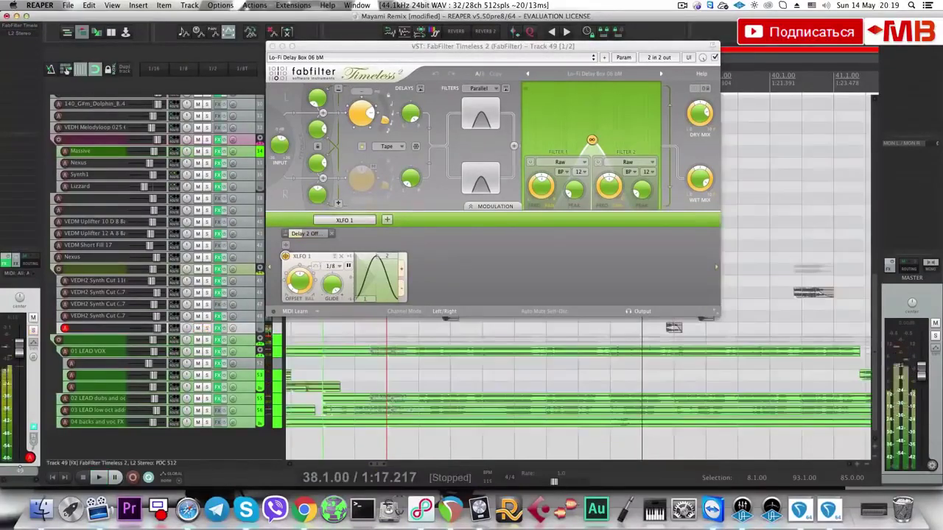
Mute the lead vocals folder, play the mix from bar 38 without it, and close the Timeless 2 window.
key("space")
left_click(198, 339)
key("space")
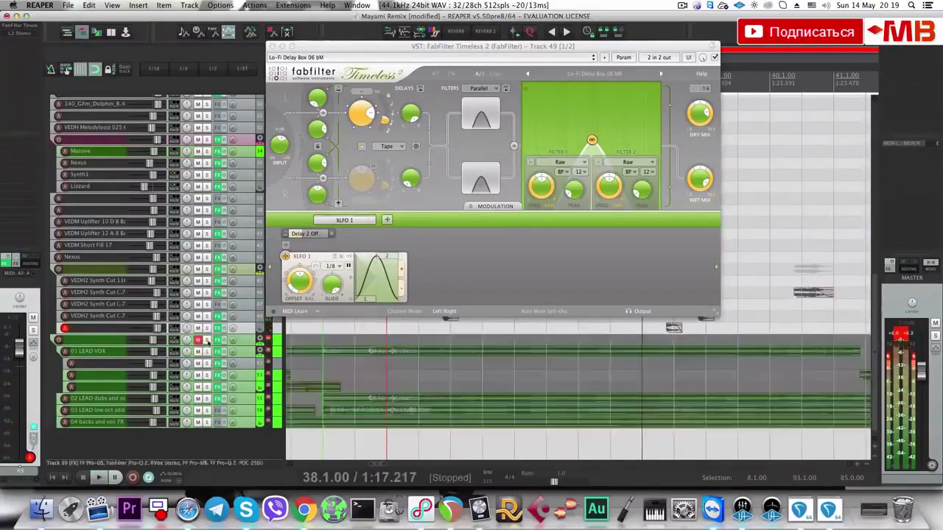
key("space")
key("space")
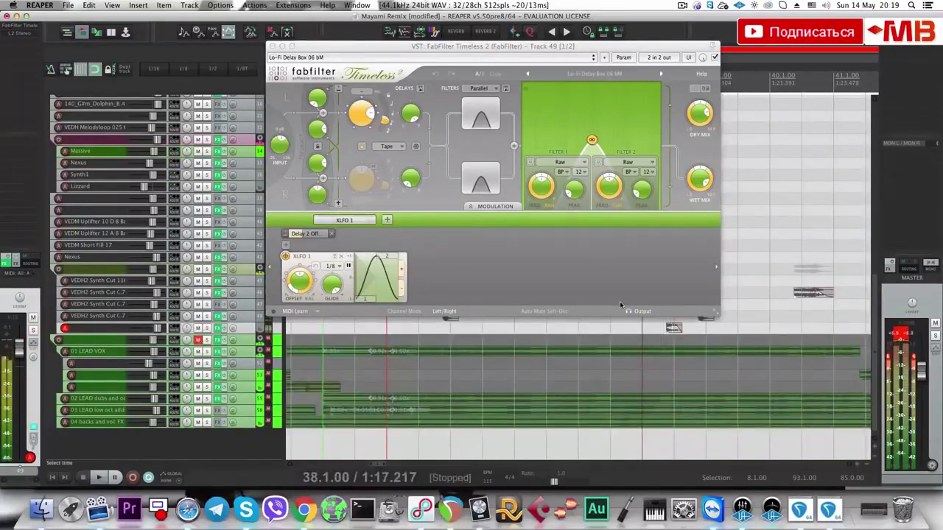
left_click(272, 46)
Play the full mix from the last Synth Cut track's clip at 38.3 and stop.
scroll(208, 148, "up", 10)
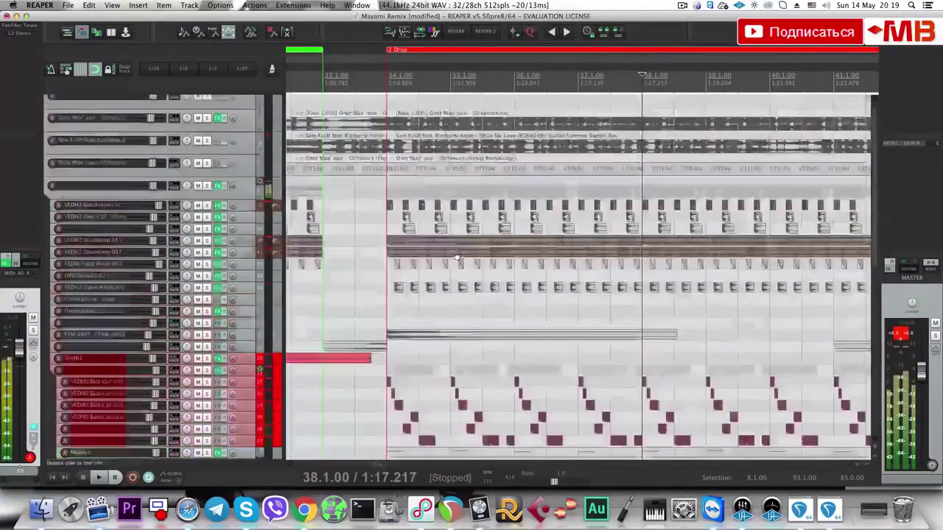
scroll(358, 274, "down", 10)
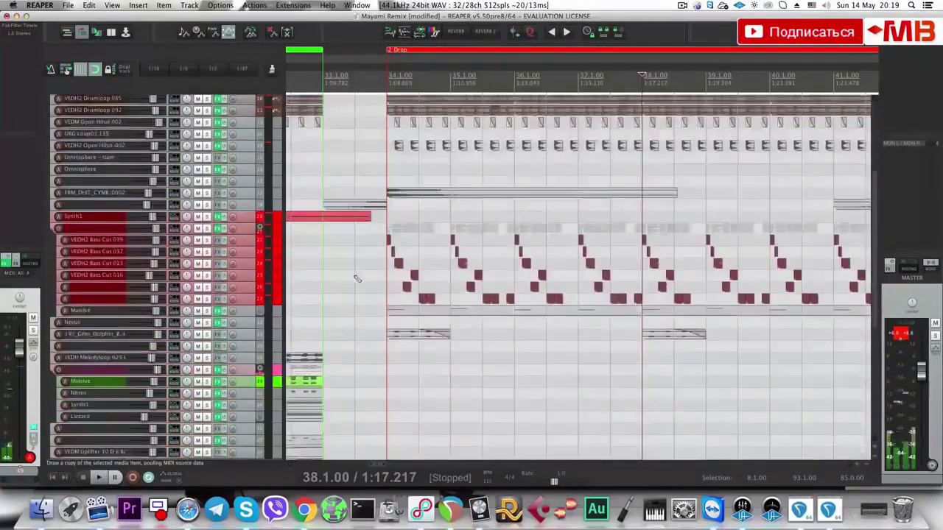
key("space")
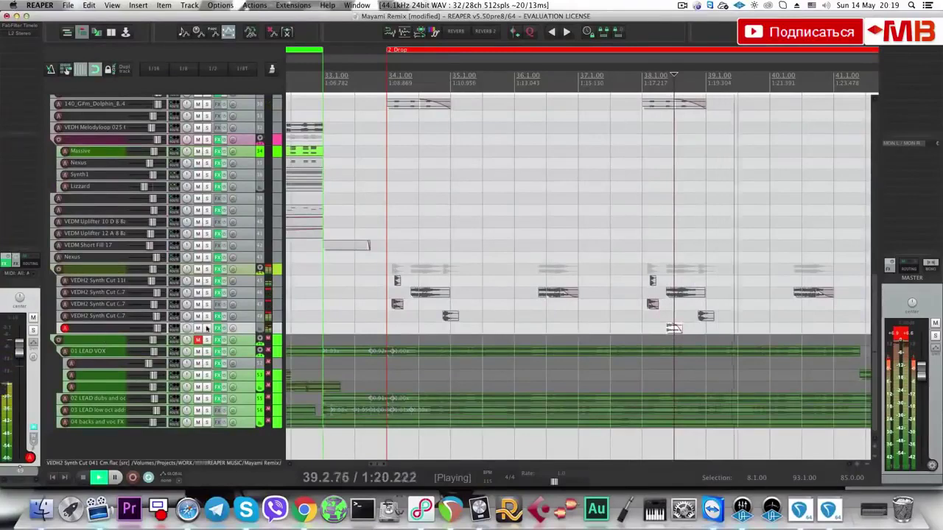
left_click(673, 329)
key("space")
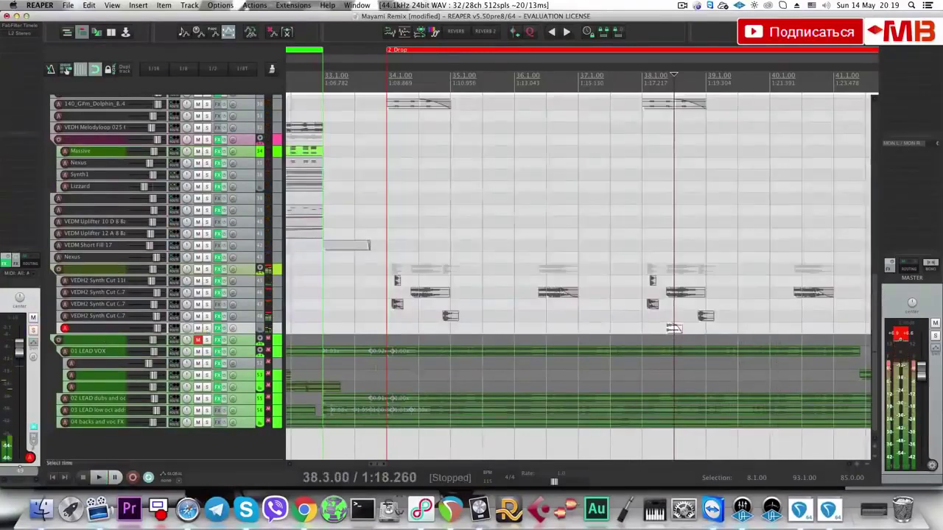
Go to the second Drop at bar 67, play the full mix from its start, and stop.
scroll(384, 76, "down", 10)
left_click(439, 248)
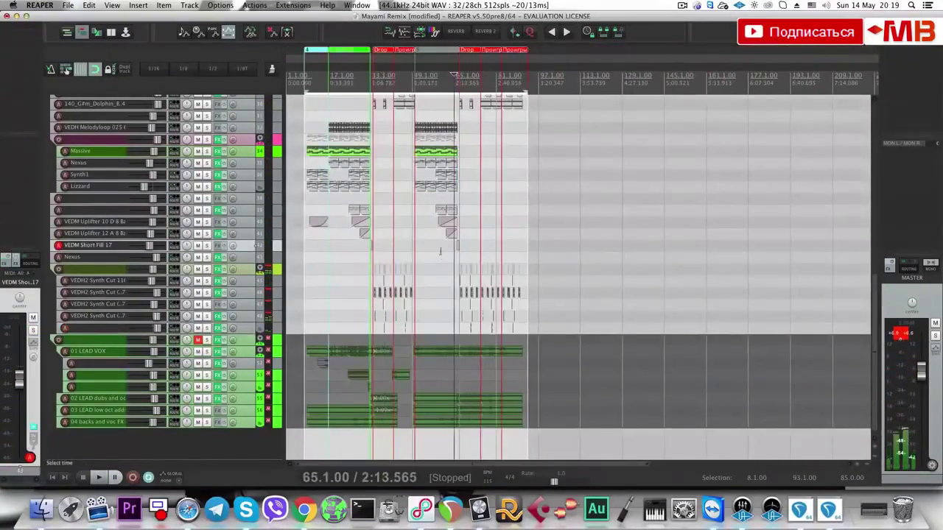
scroll(454, 243, "up", 8)
scroll(676, 332, "up", 10)
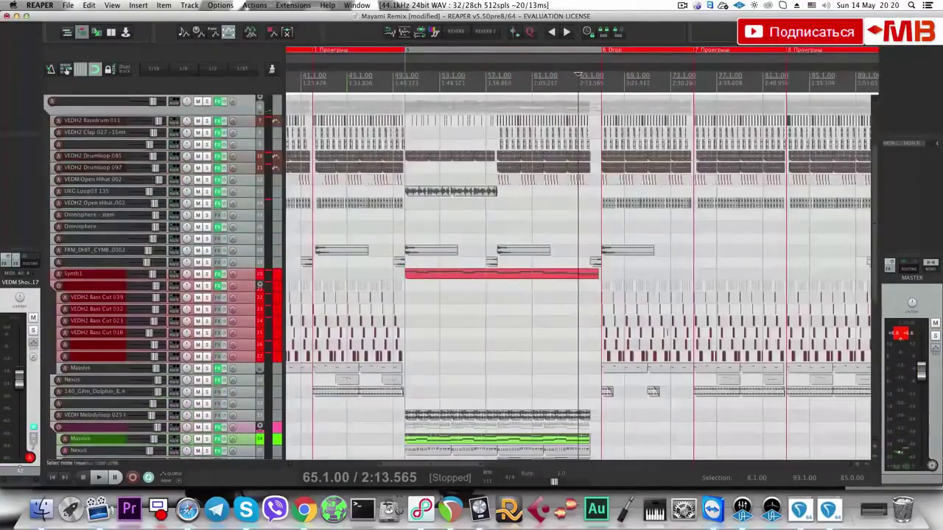
left_click(631, 335)
scroll(641, 334, "up", 5)
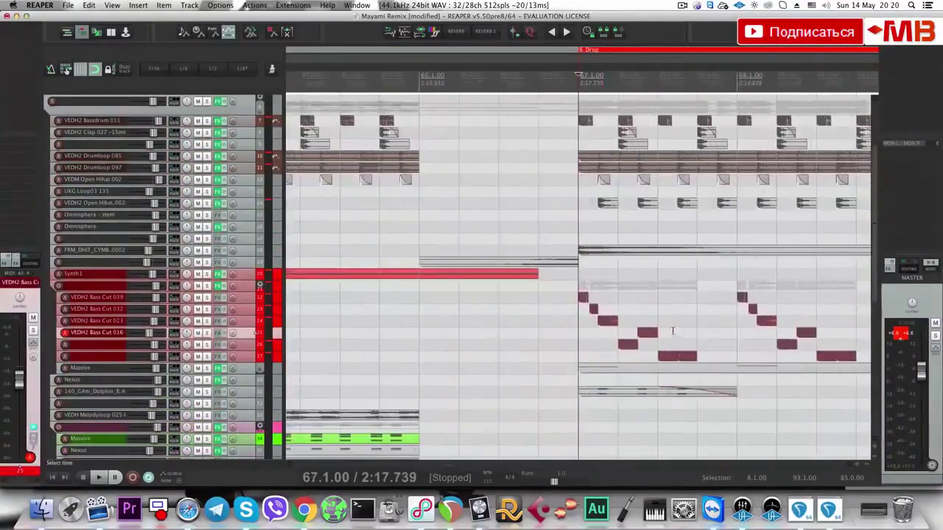
scroll(673, 326, "down", 7)
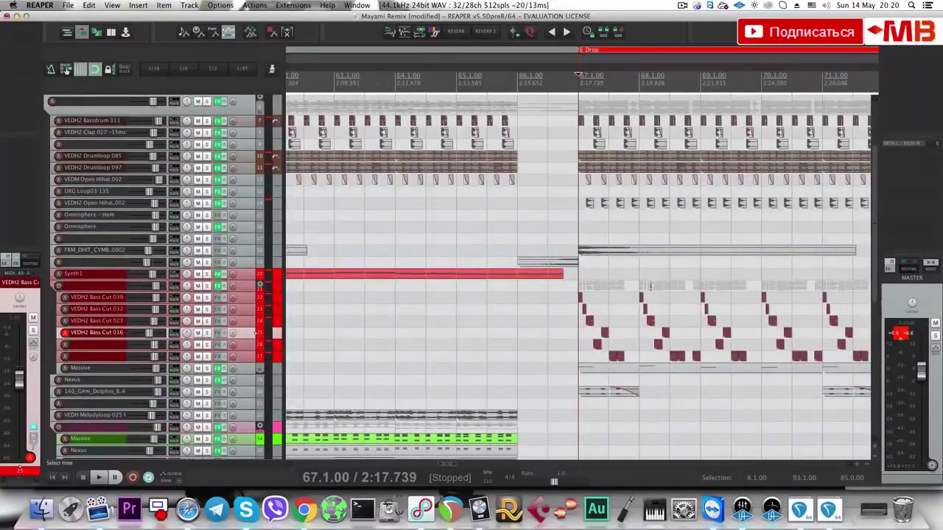
key("space")
key("space")
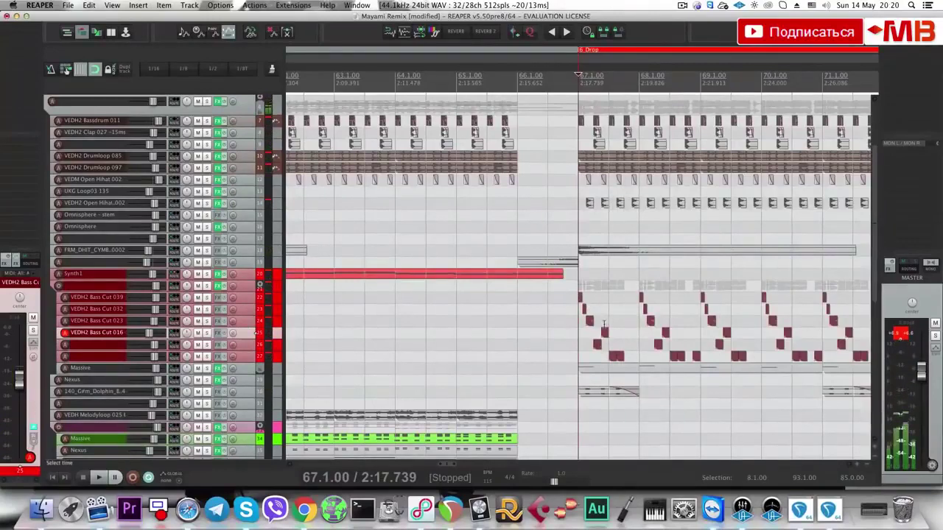
Solo Synth1 and Massive and play the second Drop, add the Bass Cut tracks to the solo, play again, and stop.
left_click(207, 274)
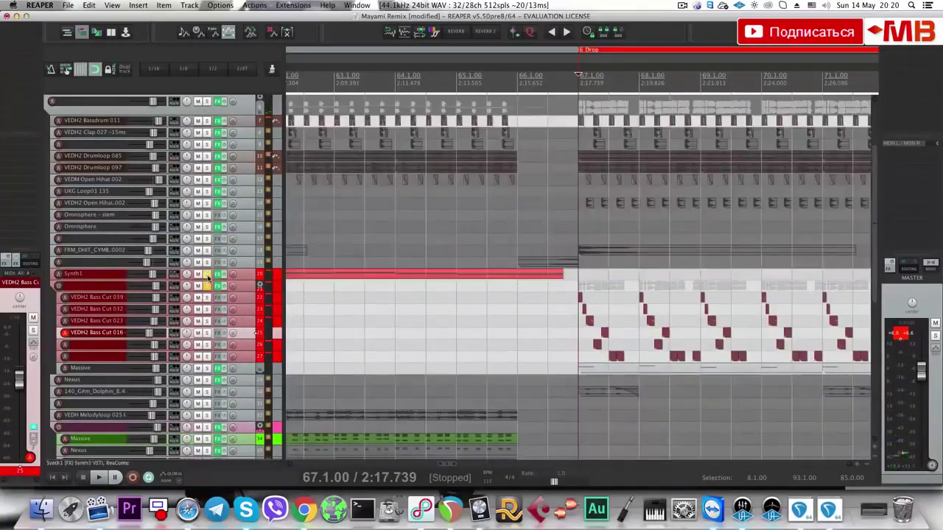
left_click(207, 368)
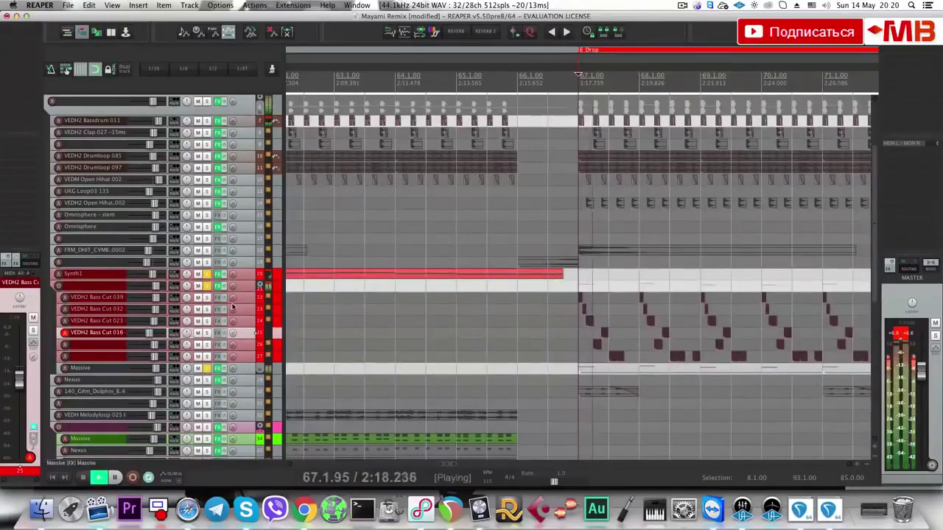
key("space")
left_click_drag(207, 298, 207, 357)
key("space")
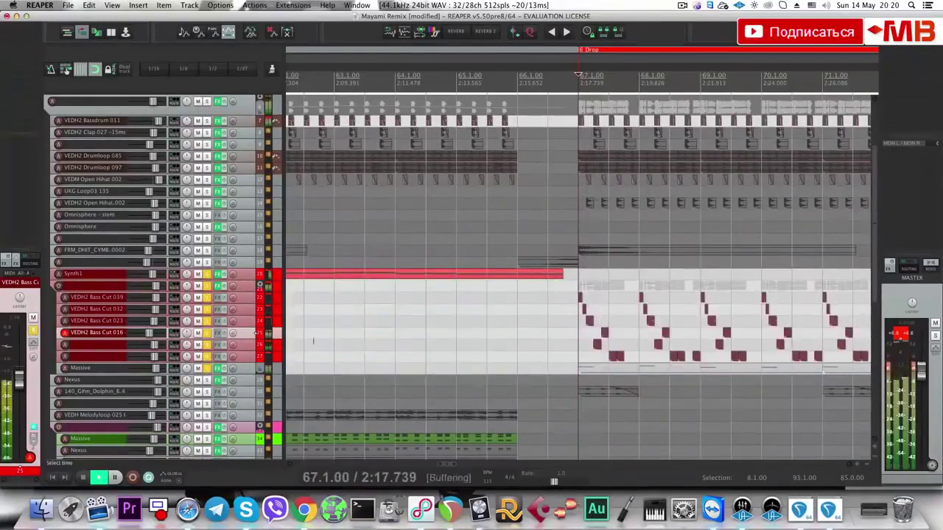
key("space")
key("space")
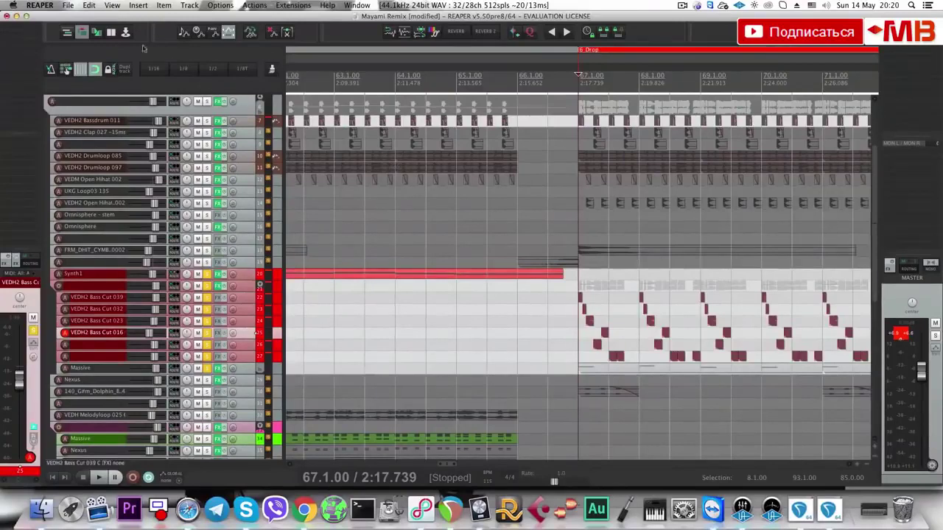
Close the Mayami Remix project without saving it and return to an empty project.
left_click(68, 5)
left_click(96, 98)
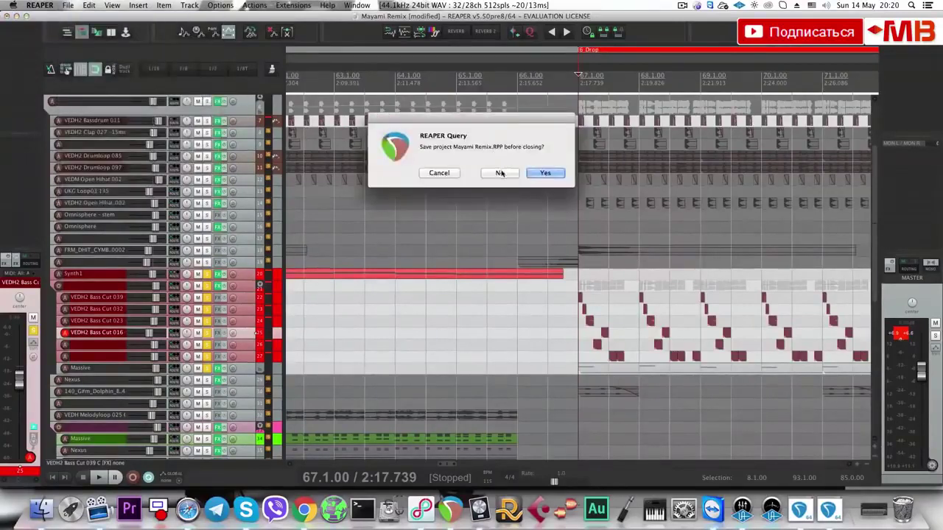
left_click(501, 172)
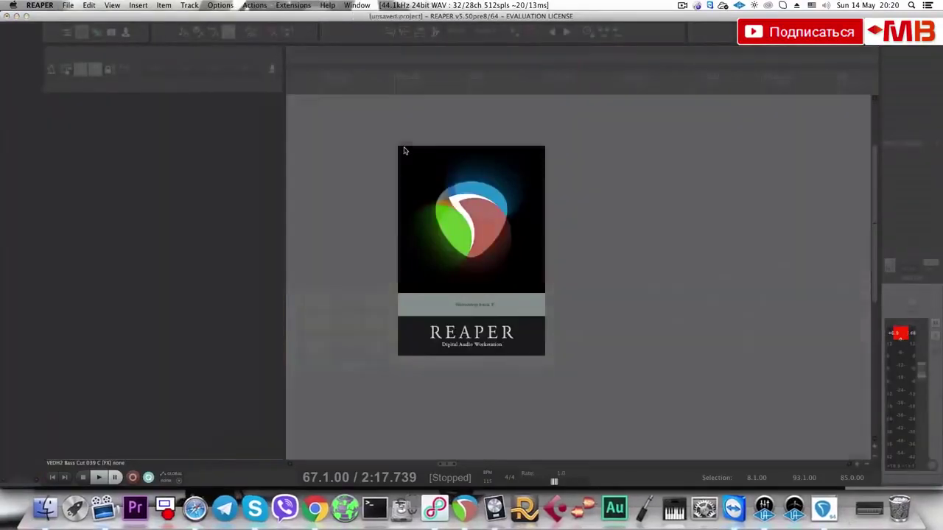
key("Escape")
key("Escape")
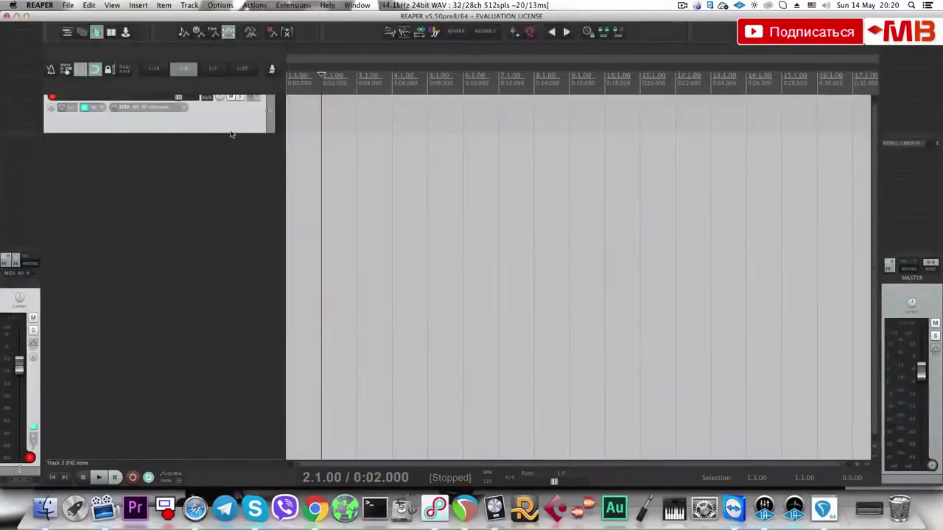
Insert a track from the Bass Square (Spire) template in Deep 2016 and try its first filter cutoff.
right_click(238, 150)
mouse_move(339, 184)
mouse_move(445, 186)
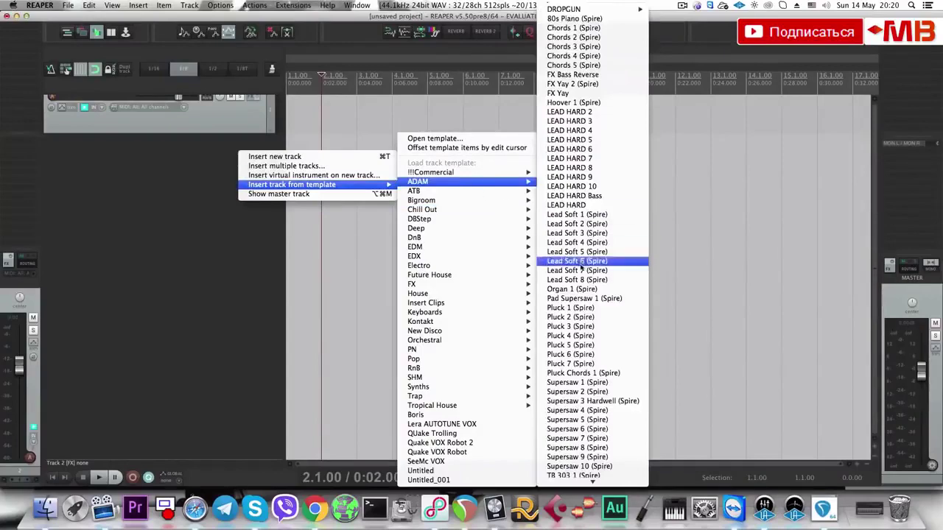
scroll(579, 274, "down", 4)
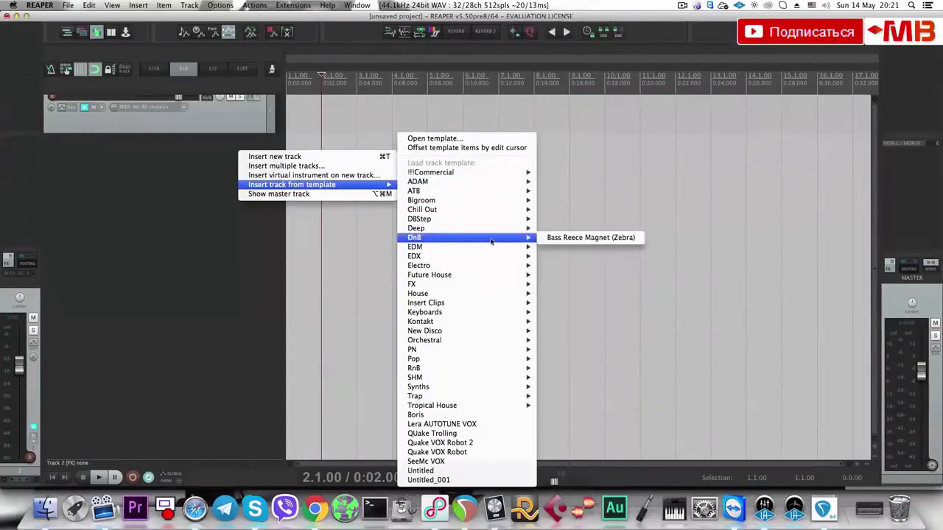
mouse_move(488, 232)
mouse_move(623, 229)
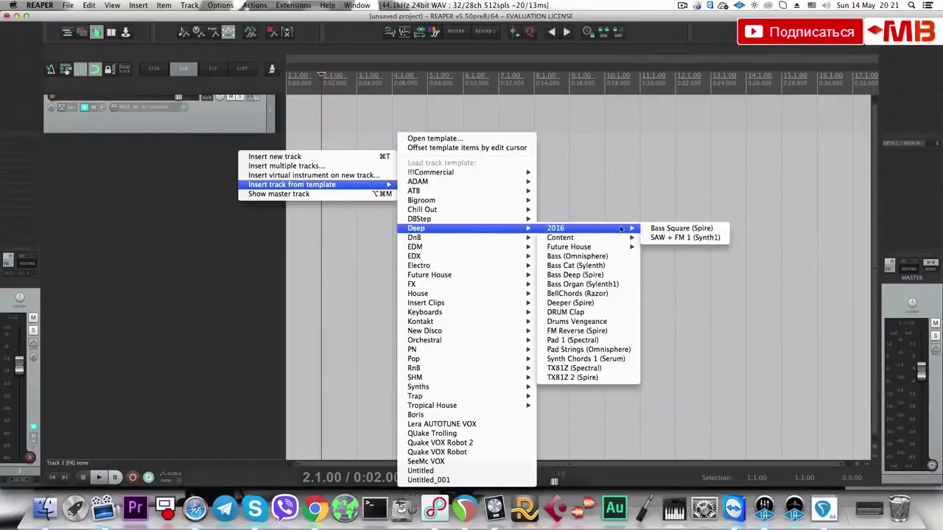
left_click(661, 229)
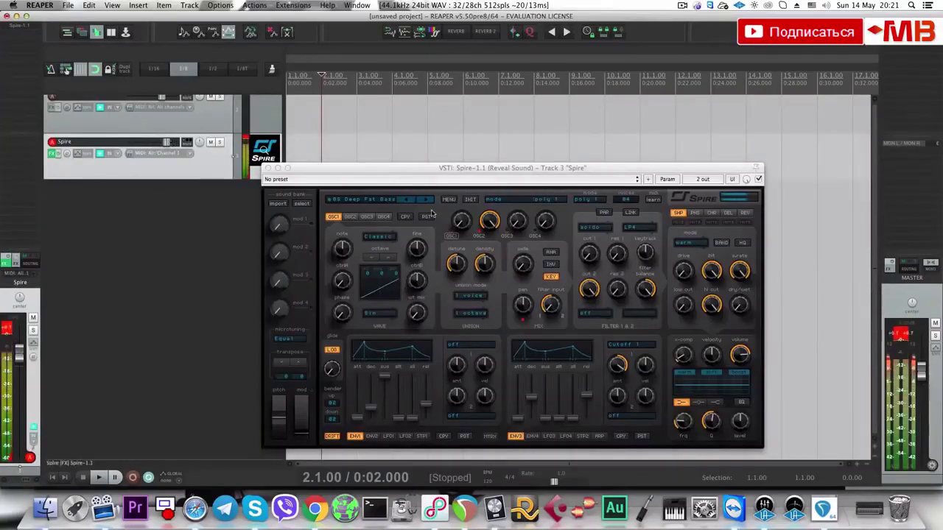
left_click_drag(589, 254, 593, 218)
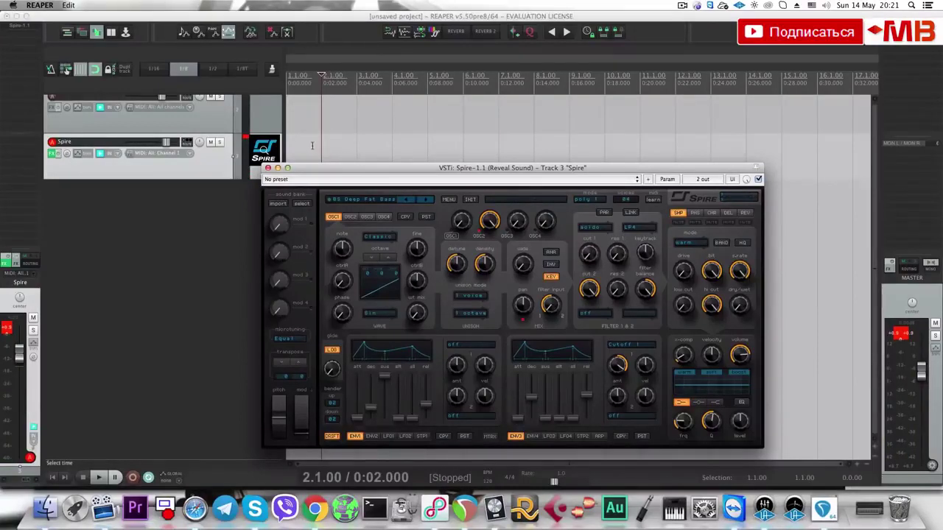
Add a new track with Synth1, set its unison voices to 8, and adjust the unison spread.
double_click(232, 207)
key("t")
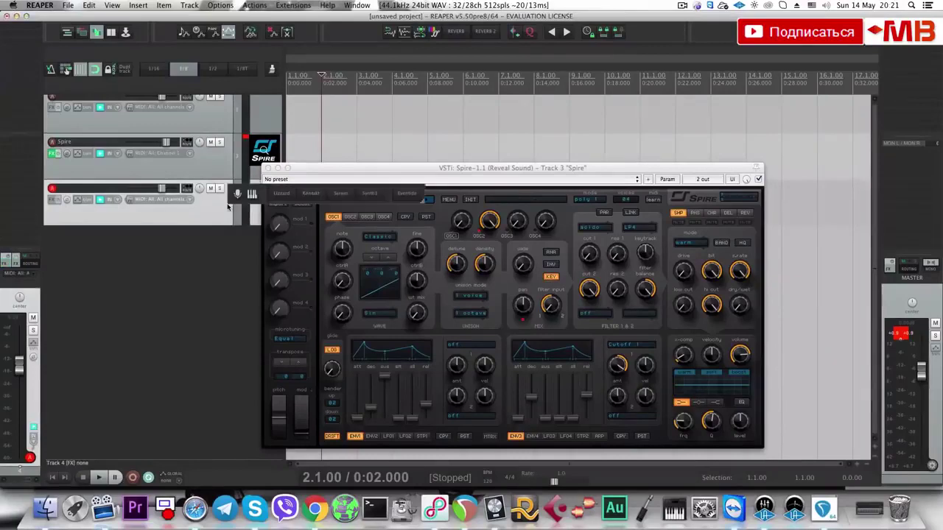
left_click(367, 195)
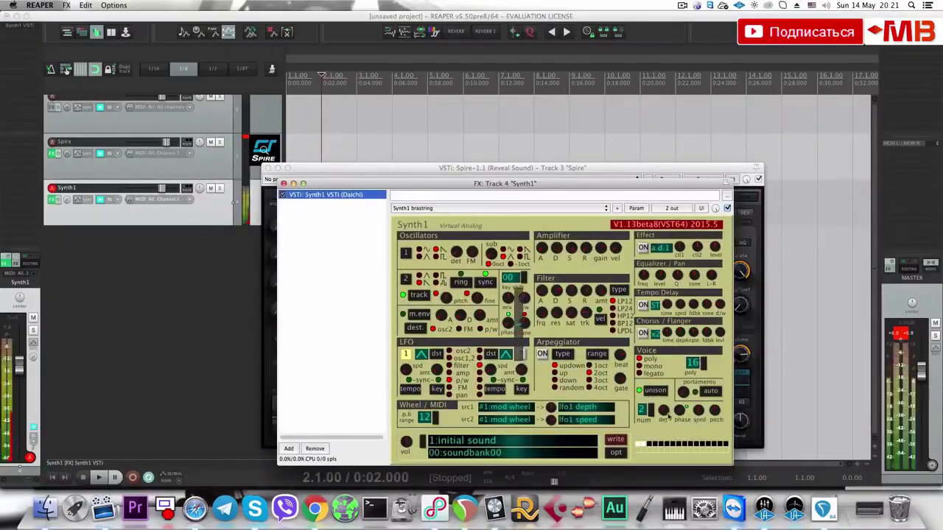
left_click(643, 410)
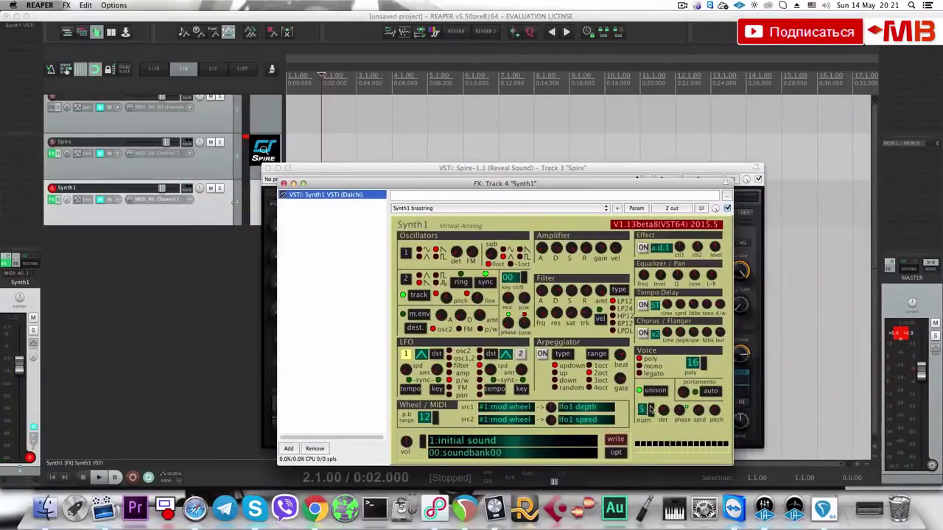
left_click_drag(696, 410, 696, 435)
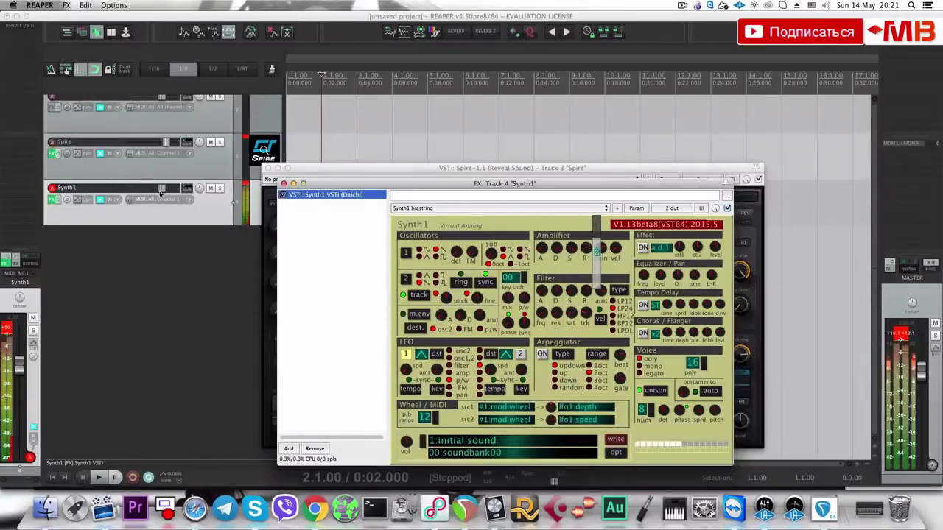
Lower the Synth1 track's volume slightly and adjust the synth's unison phase.
left_click_drag(159, 191, 157, 190)
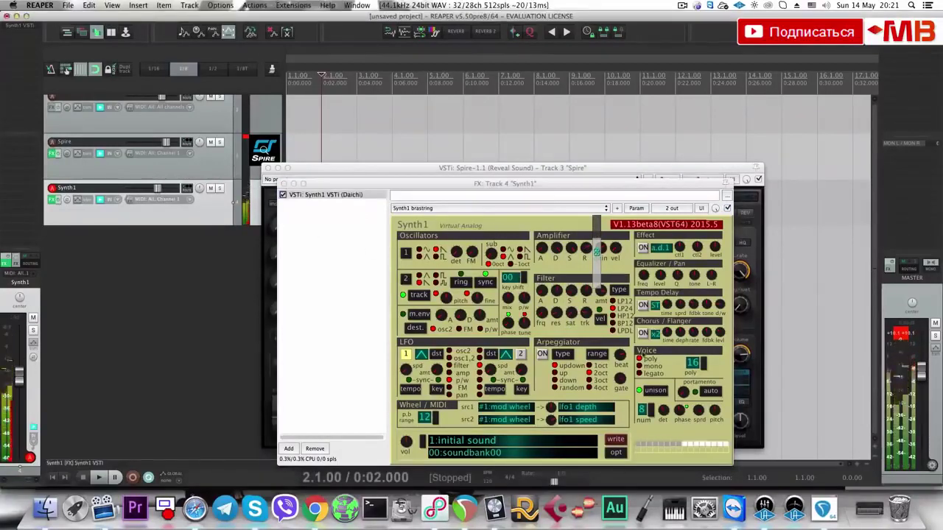
left_click(679, 410)
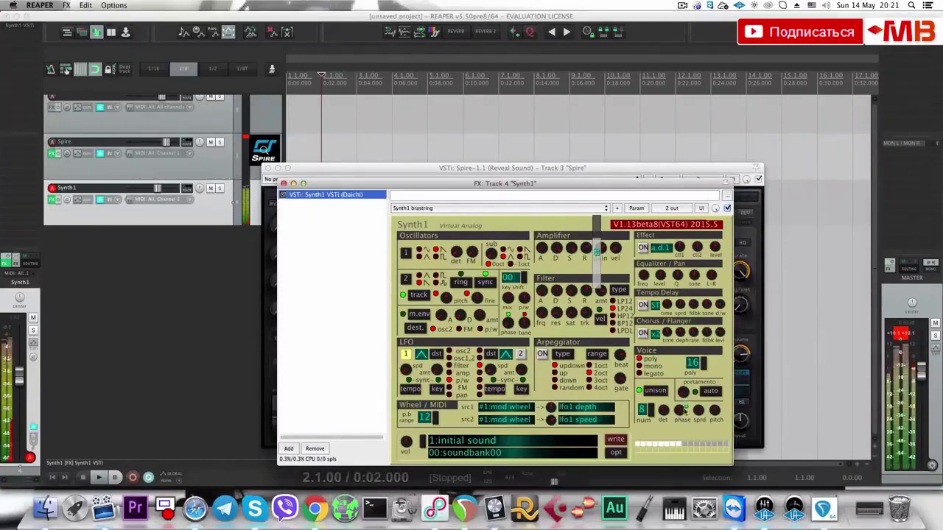
left_click_drag(691, 414, 692, 410)
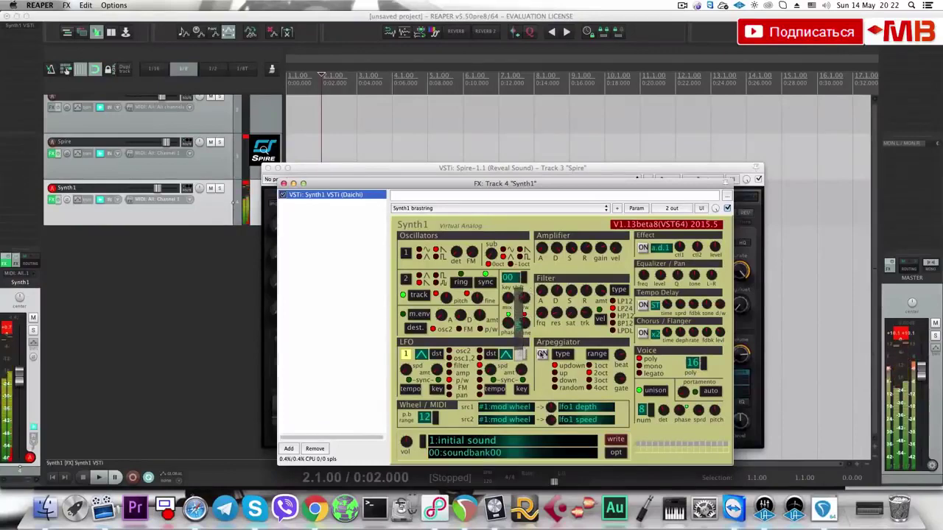
Delete the Synth1 track, the Spire track and the remaining track, and return the cursor to the project start.
left_click(180, 222)
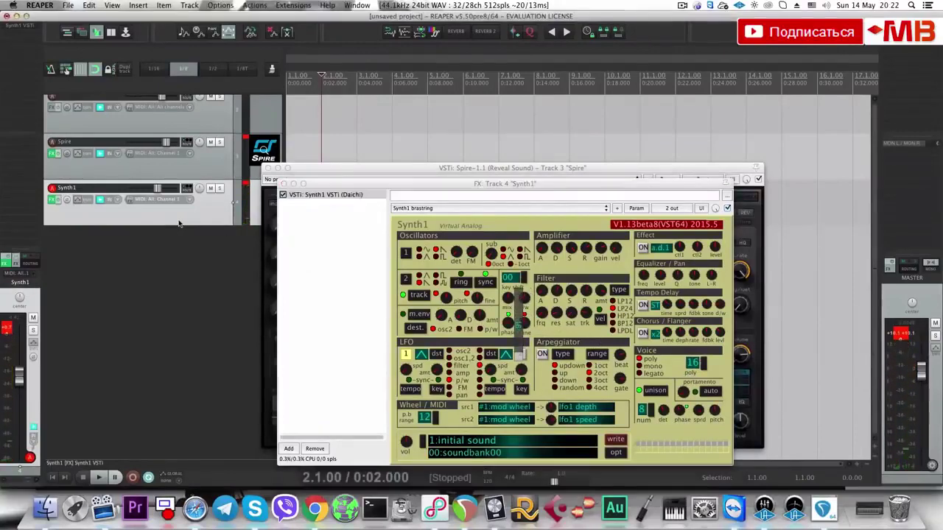
key("Delete")
left_click(203, 169)
key("Delete")
key("Delete")
key("space")
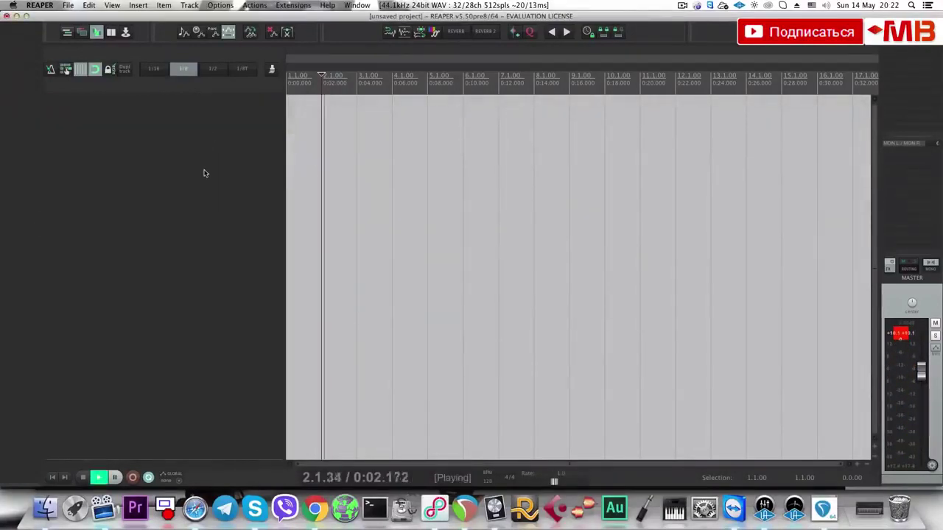
key("space")
key("Home")
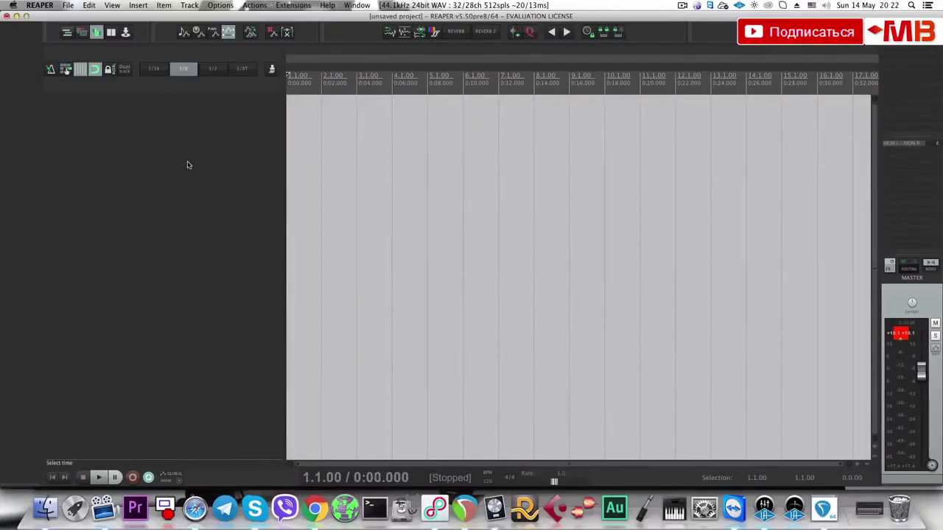
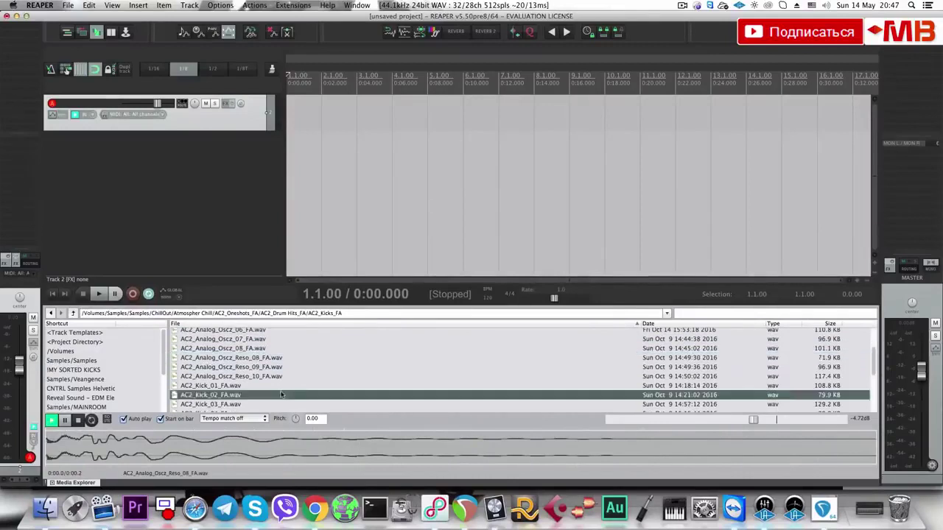
Browse the sample library from the AC2 kicks to Samples/HIP-HOP & RnB and open its 2013 Early folder.
key("BackSpace")
scroll(273, 390, "down", 5)
scroll(276, 395, "down", 4)
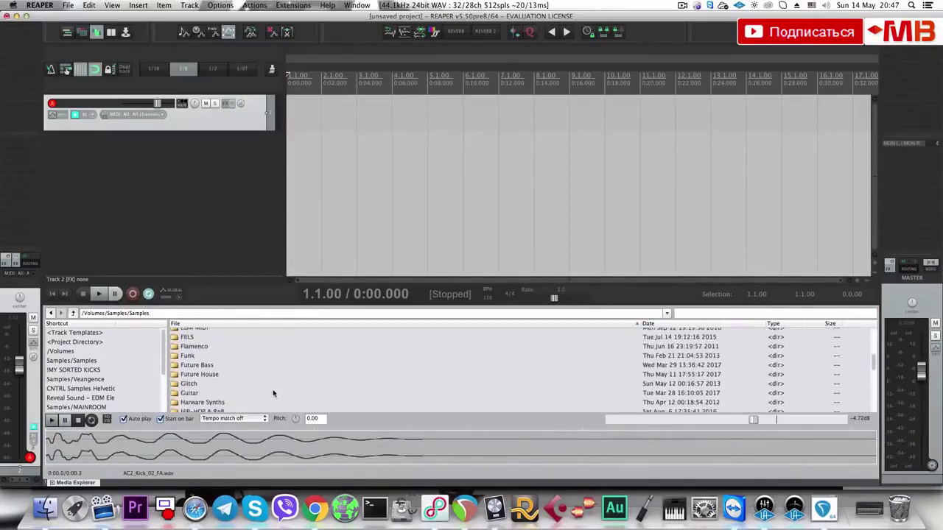
left_click(257, 403)
key("Return")
key("Down")
key("Return")
key("BackSpace")
key("Down")
key("Return")
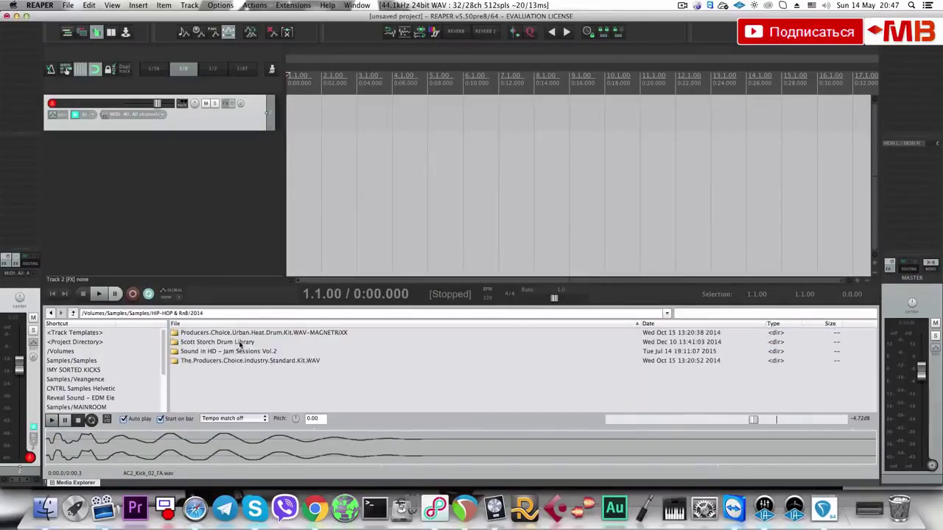
key("BackSpace")
key("Up")
key("Return")
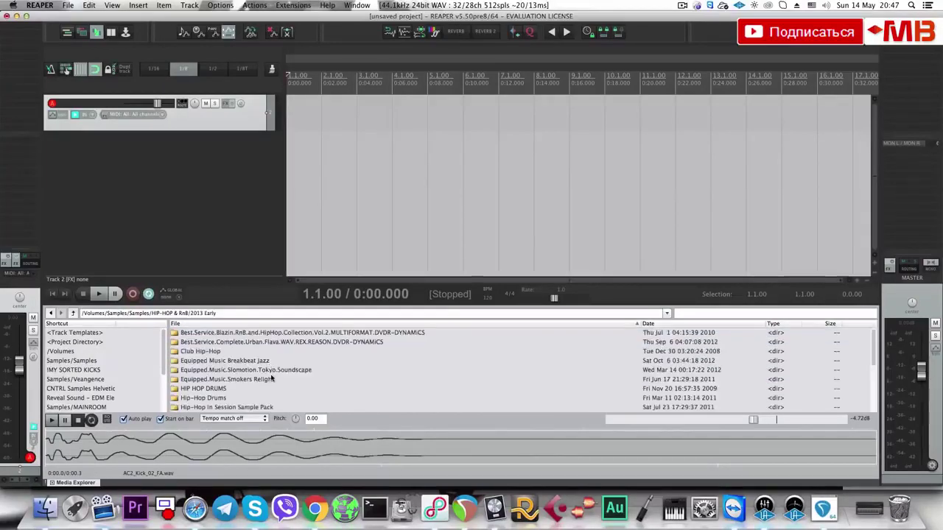
Find the Smokers Relight - Loops Wav folder in Equipped.Music.Smokers Relight and open 01 Mpc Loops & Vinyl Breaks 080 Bpm.
scroll(271, 380, "down", 2)
left_click(261, 363)
key("Return")
key("Down")
key("Down")
key("Return")
key("BackSpace")
key("Up")
key("Return")
key("Down")
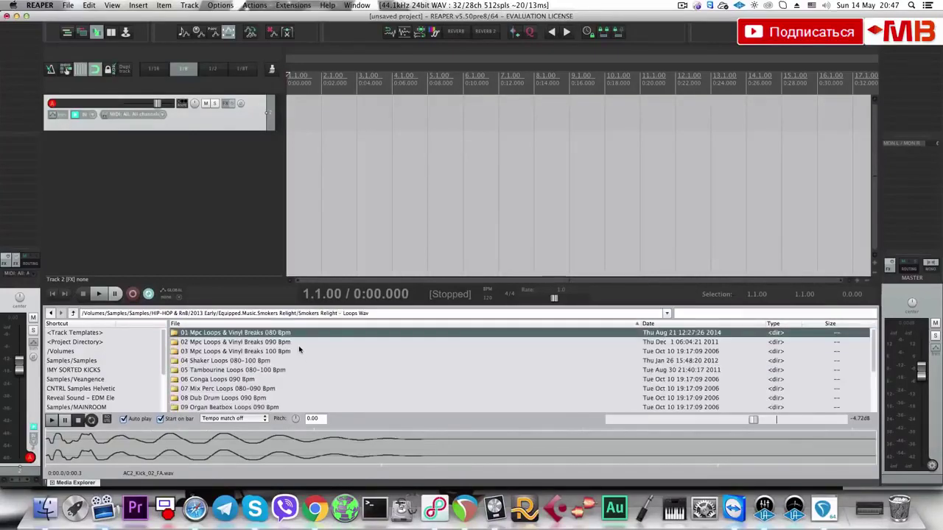
key("Return")
Insert EQ-Lp001 BluHue1 080.wav on a new track at the project start, play it, and set the tempo to 80 BPM.
left_click_drag(258, 335, 292, 206)
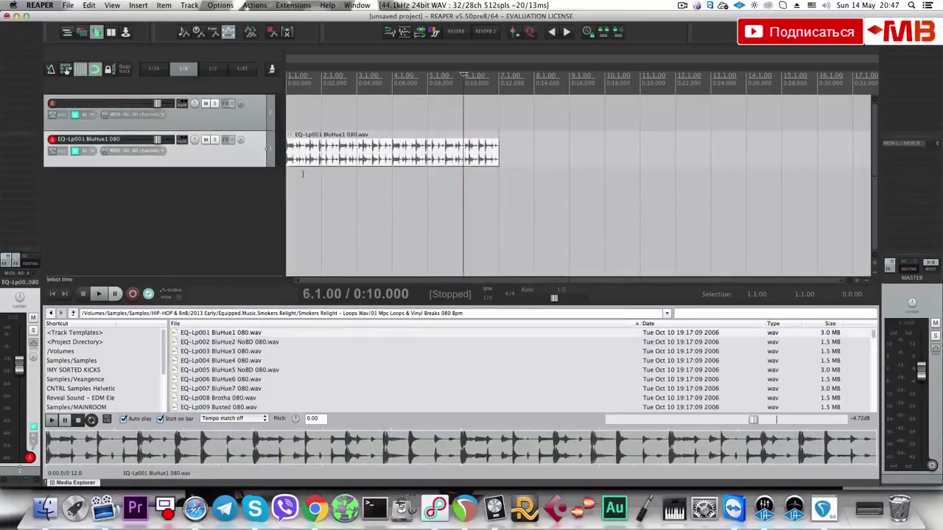
key("space")
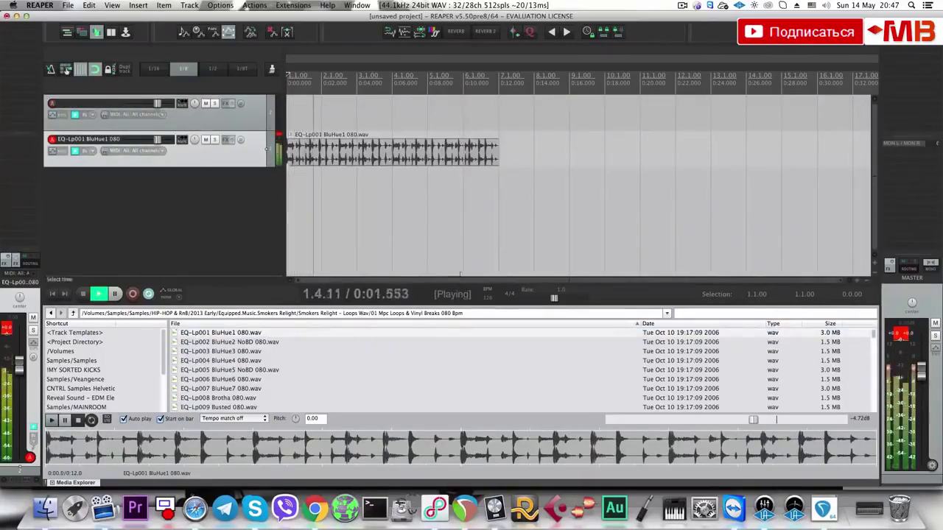
type("80")
key("Return")
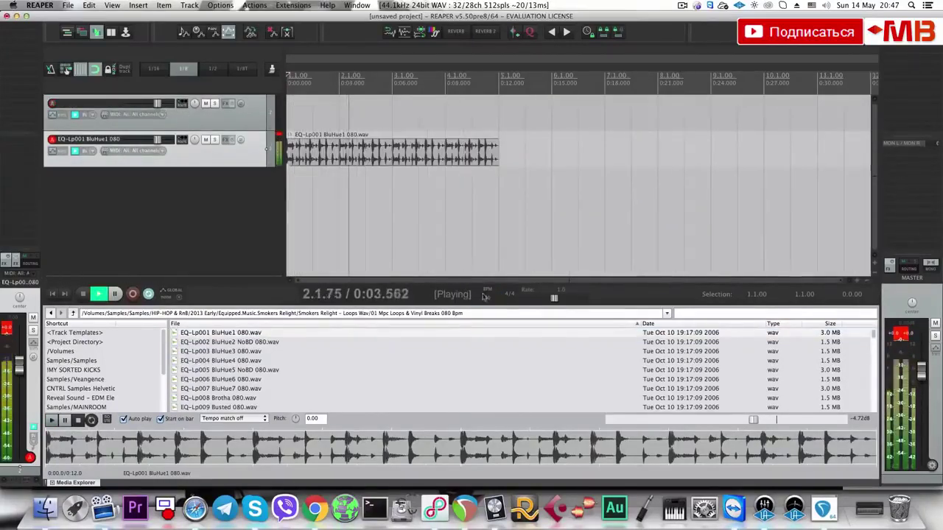
key("space")
Load Lounge Lizard EP-4 on the empty first track and add Blackhole reverb with gravity 16 and size 108.
double_click(250, 114)
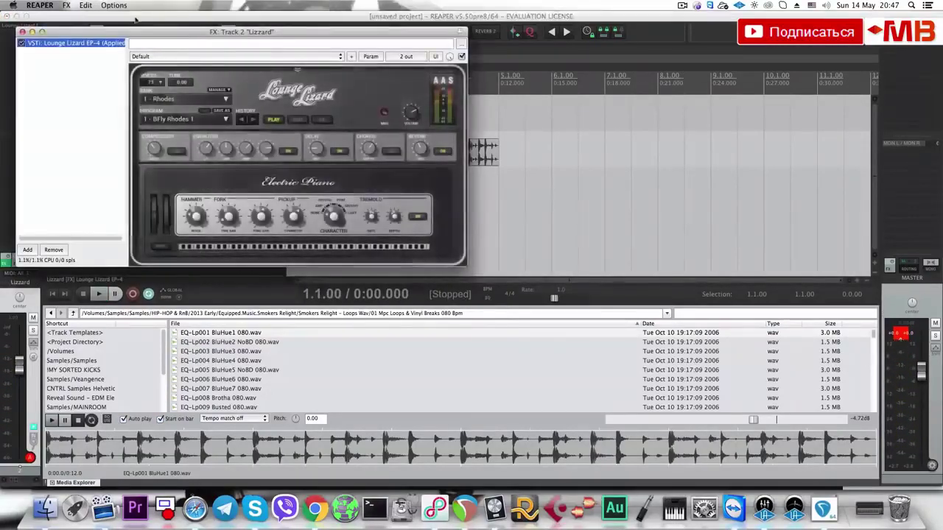
left_click(20, 31)
mouse_move(257, 119)
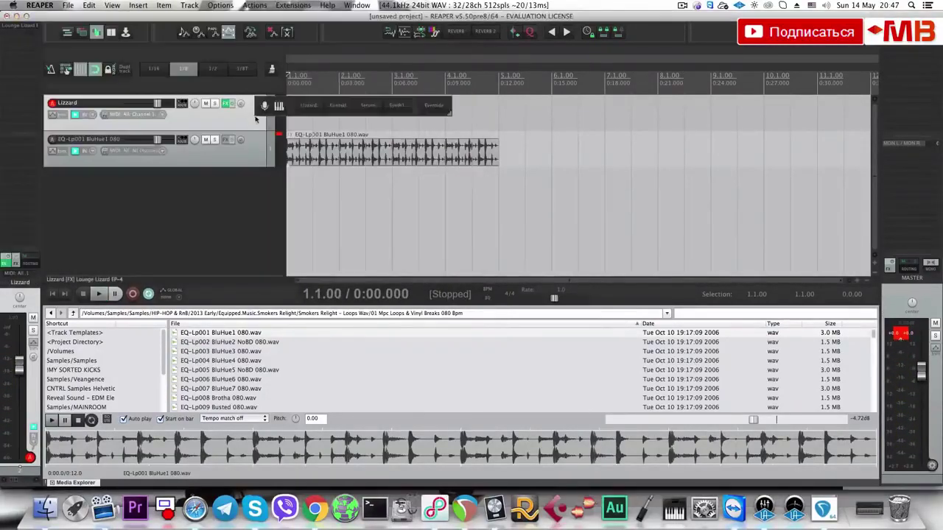
left_click(433, 107)
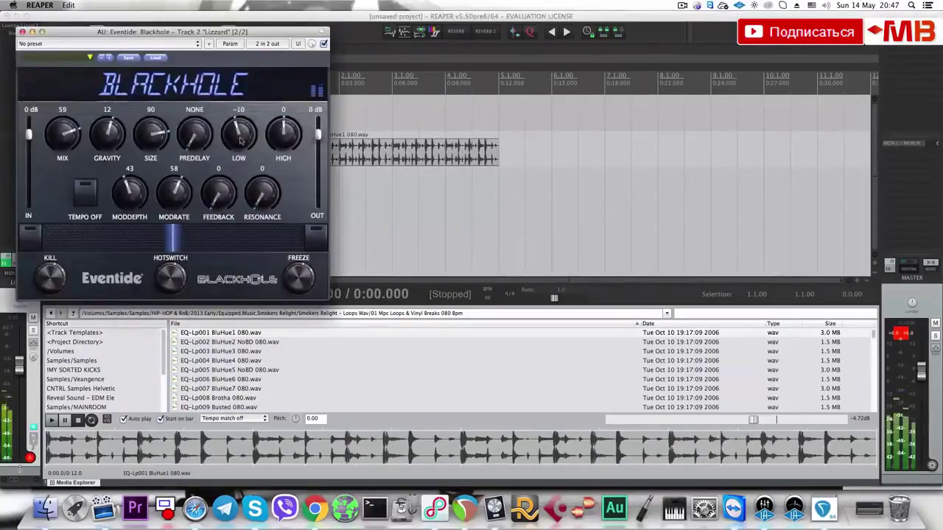
left_click_drag(139, 140, 145, 118)
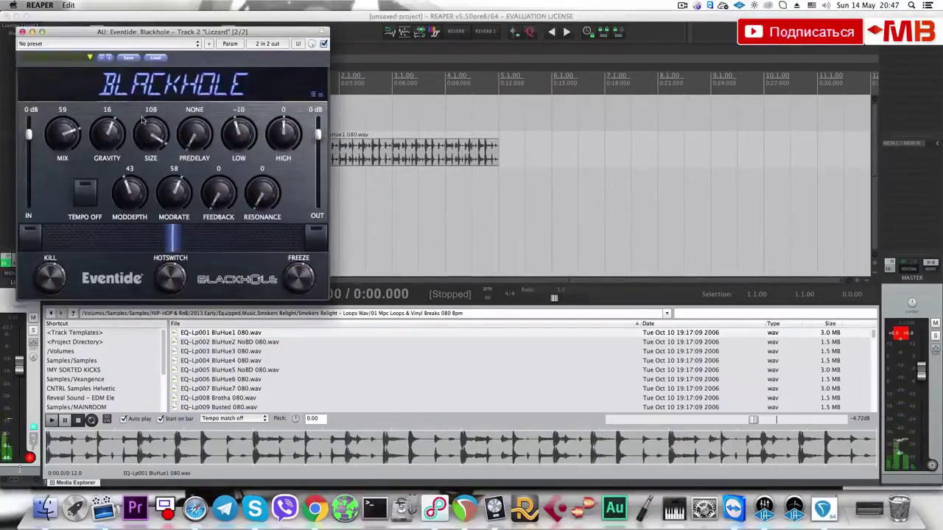
left_click(23, 32)
Add the Waves H-Delay Stereo effect to the Lizzard track after Blackhole.
left_click(21, 43)
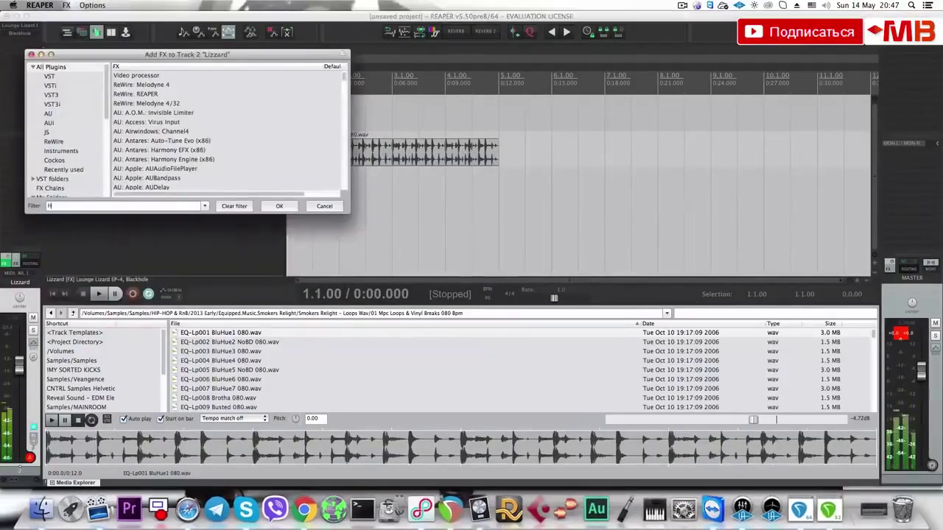
left_click(146, 94)
double_click(151, 104)
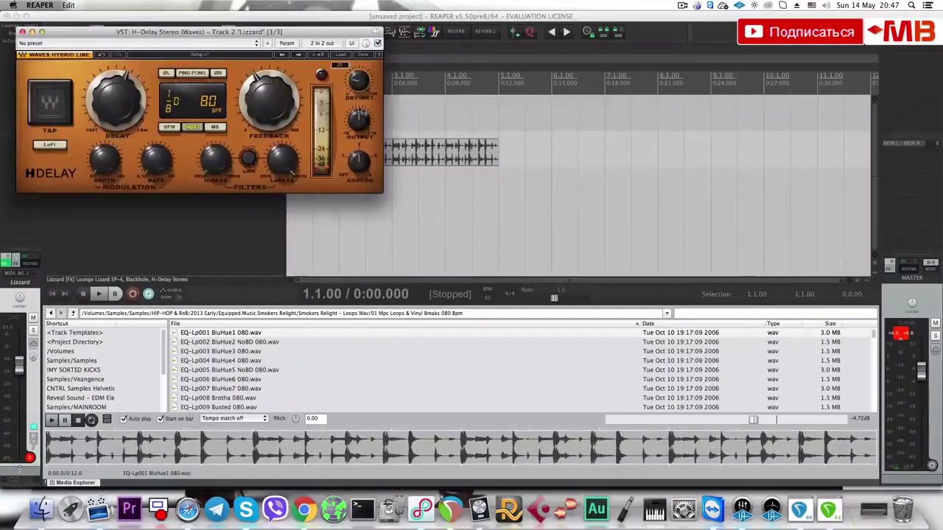
left_click(33, 33)
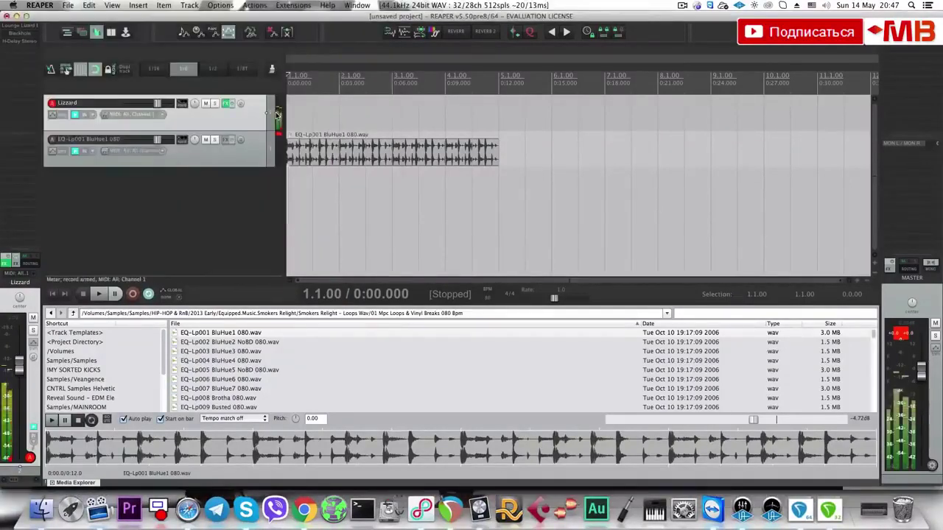
Add Guitar Rig 5 MFX to the Lizzard track and place it directly after Lounge Lizard.
left_click(15, 49)
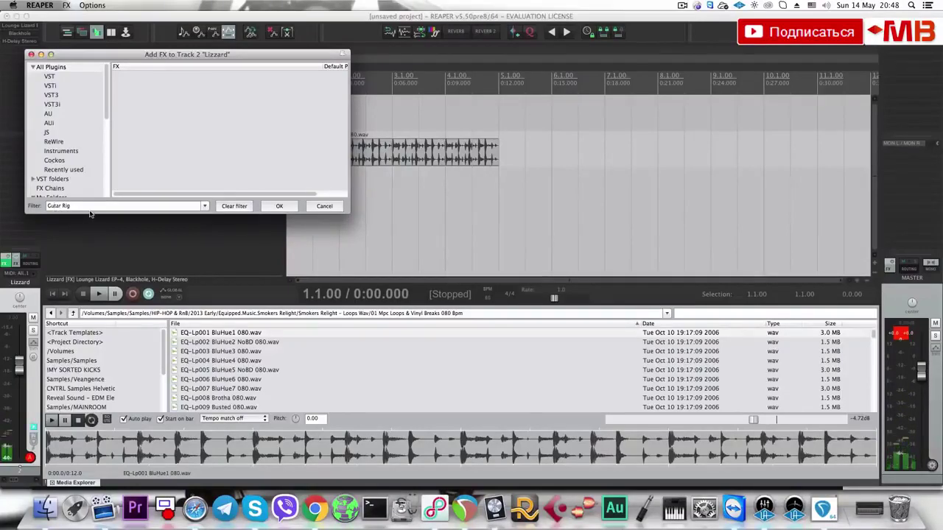
left_click(170, 84)
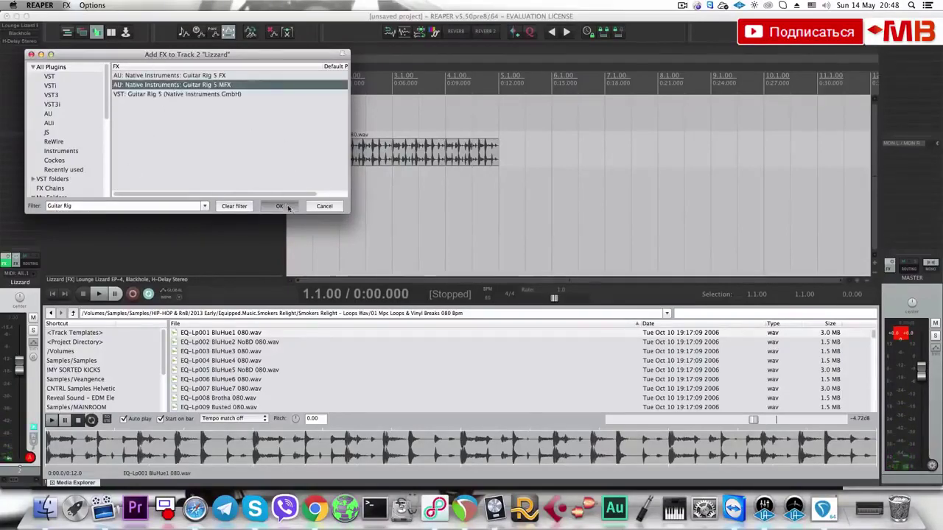
key("Return")
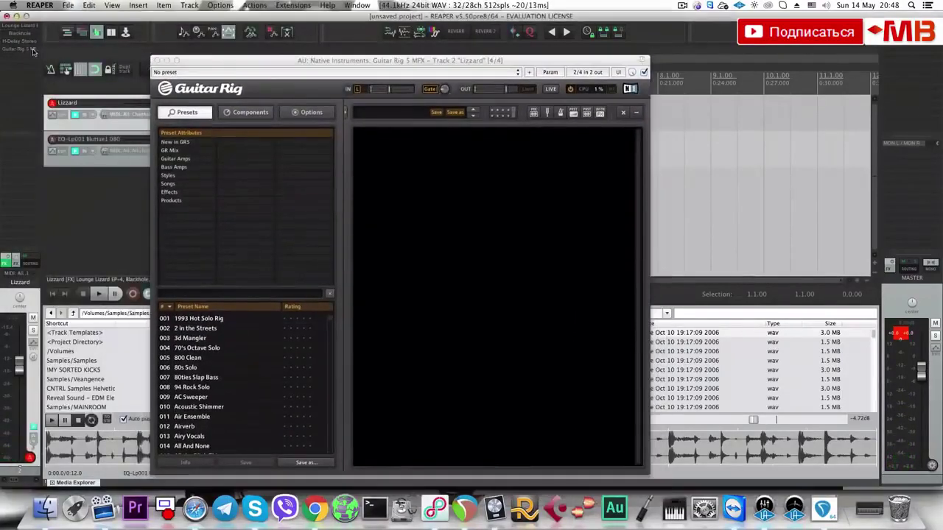
Enable Guitar Rig's right input channel and put the Talk Wah filter into its empty rack.
left_click(357, 89)
left_click(254, 112)
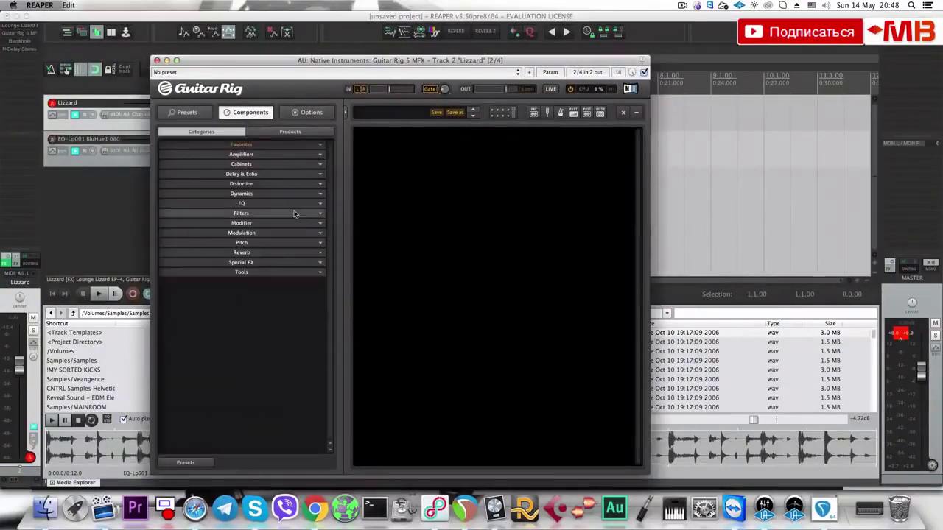
left_click(257, 233)
left_click(252, 213)
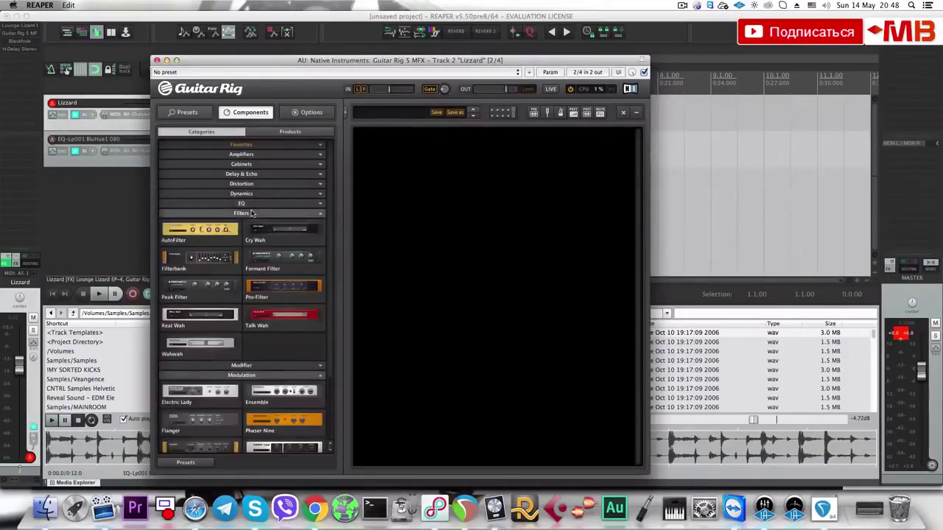
left_click_drag(283, 316, 442, 268)
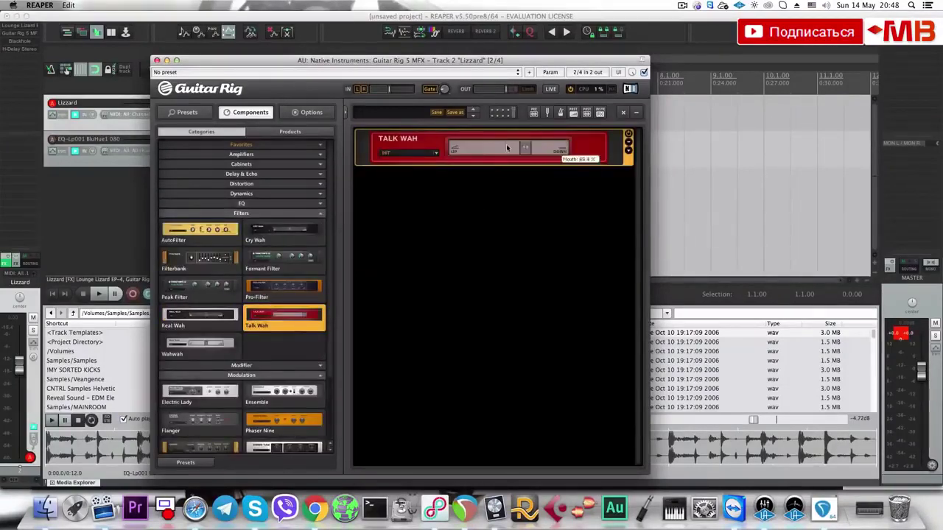
Modulate the Talk Wah's mouth parameter with a tempo-synced sine LFO at a speed of 2 QN.
left_click(545, 73)
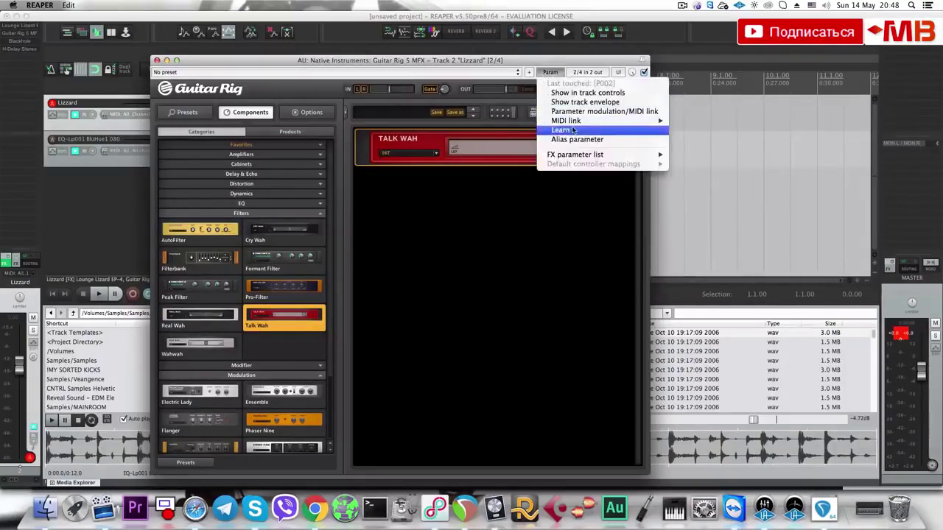
left_click(579, 112)
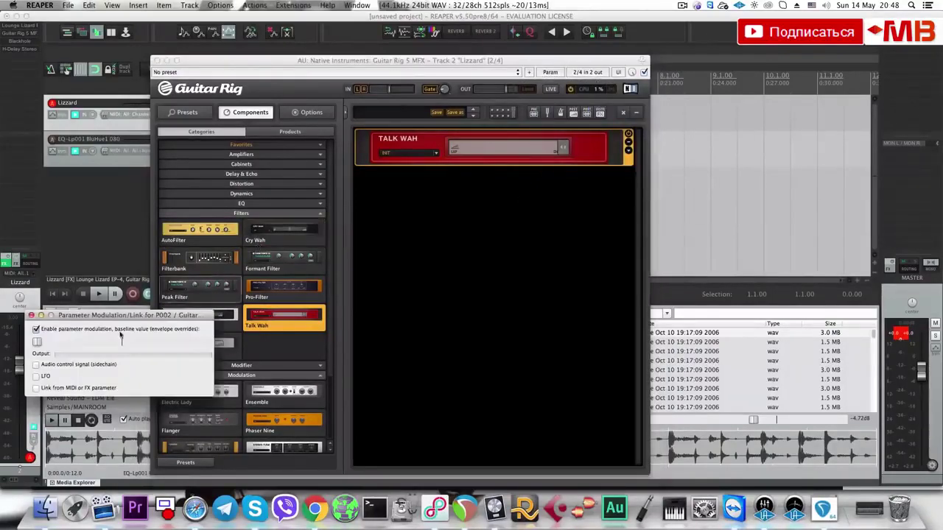
left_click(46, 378)
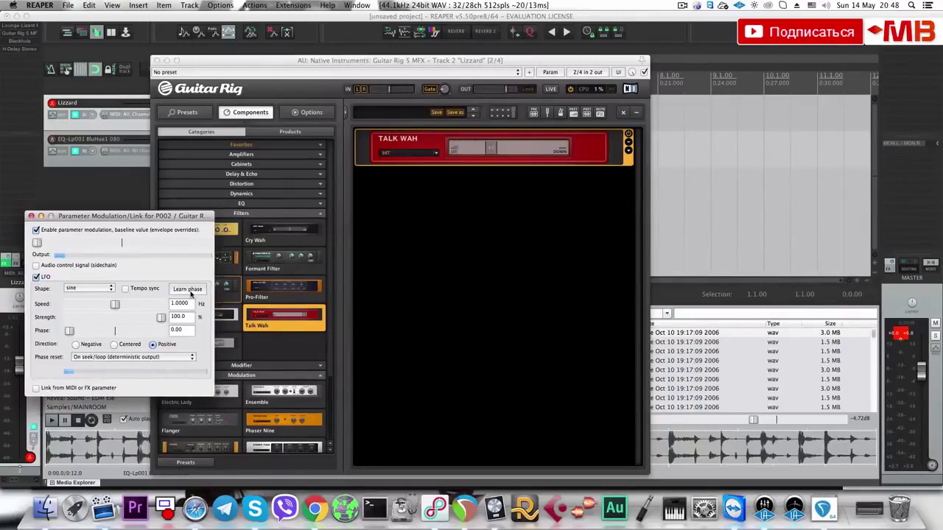
left_click(125, 288)
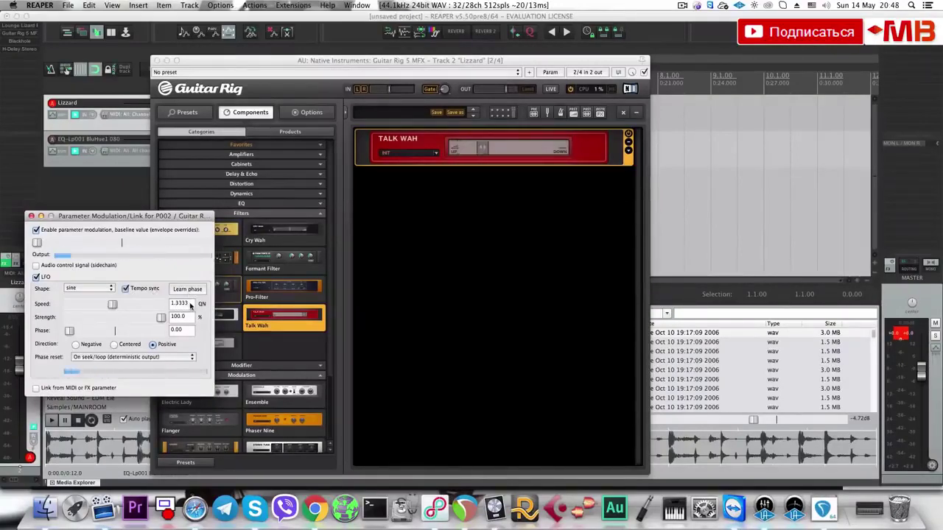
double_click(180, 303)
type("2")
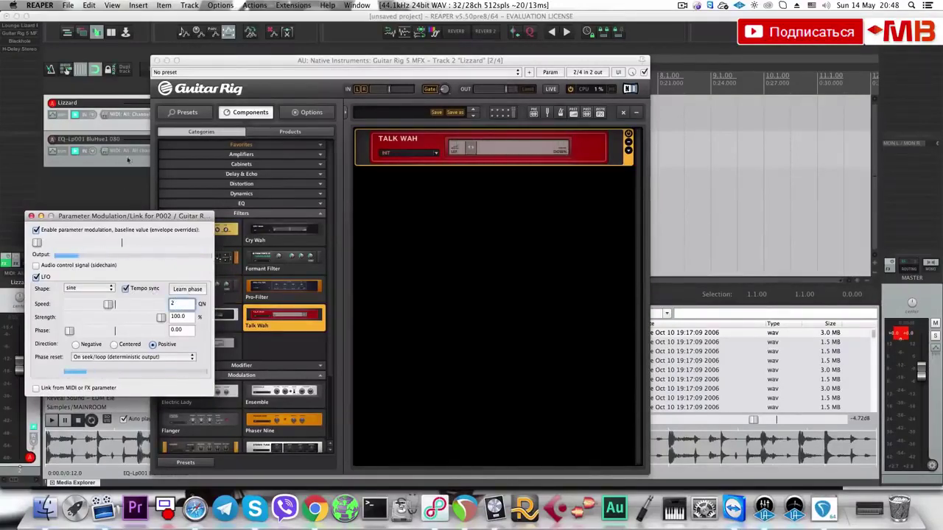
Record a chord part as MIDI on the Lizzard track, extend the item to the drum loop's end, and select both tracks.
left_click(133, 128)
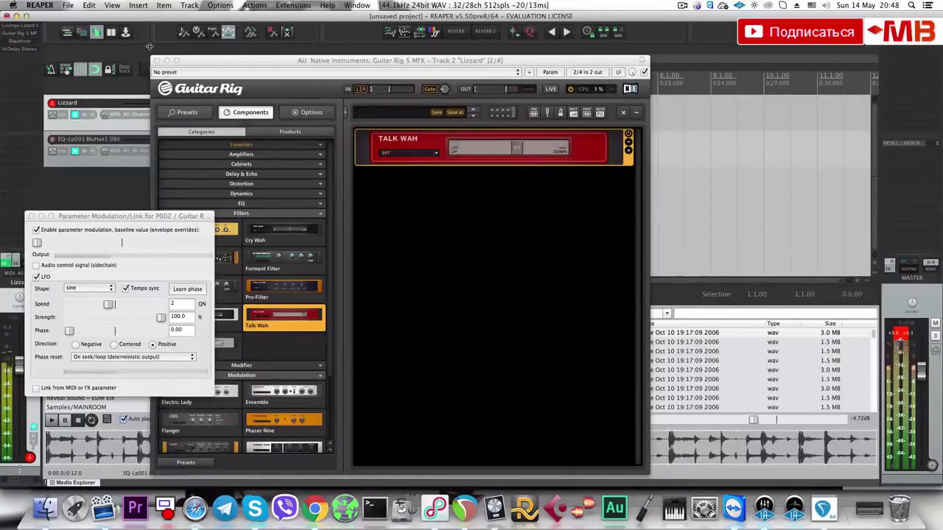
left_click(157, 61)
key("space")
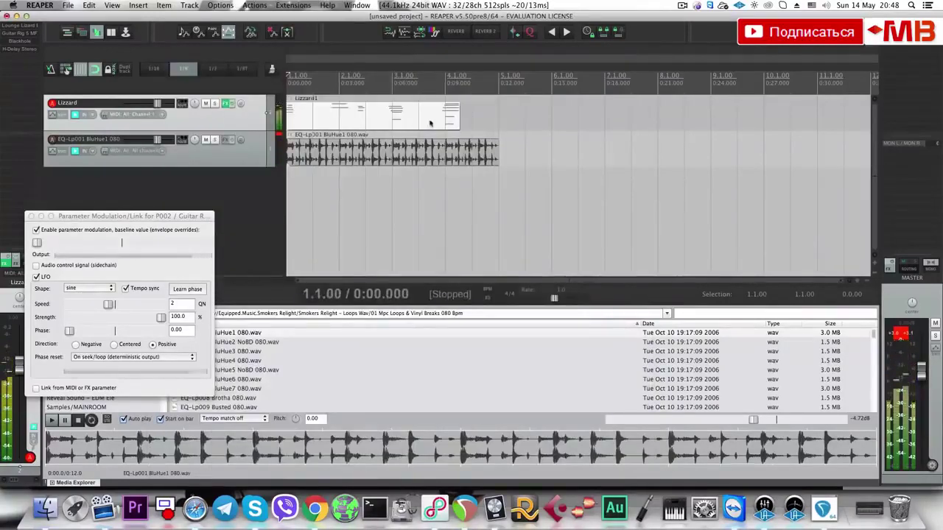
left_click_drag(455, 120, 476, 120)
left_click(237, 164)
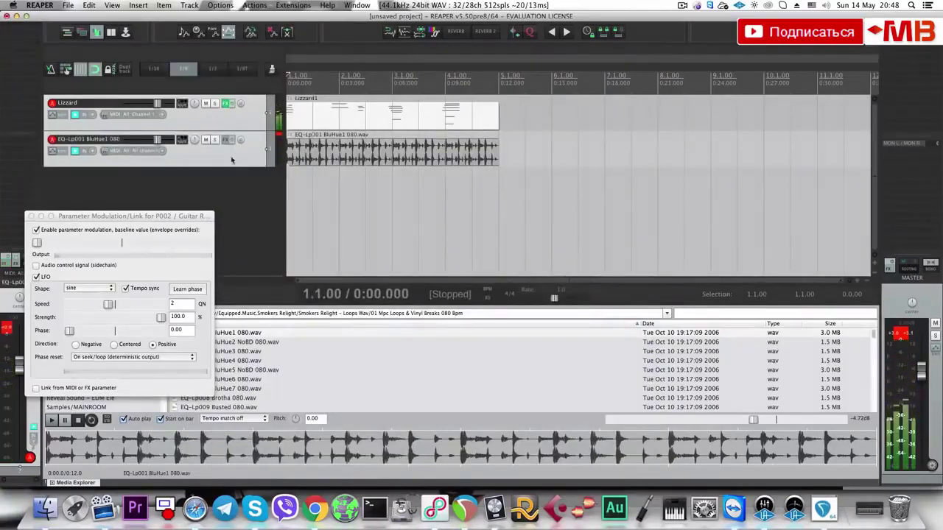
Insert a track from the ATB template Aurasonic Style (Gladiator) below Lizzard and close its four plug-in windows.
left_click(229, 185)
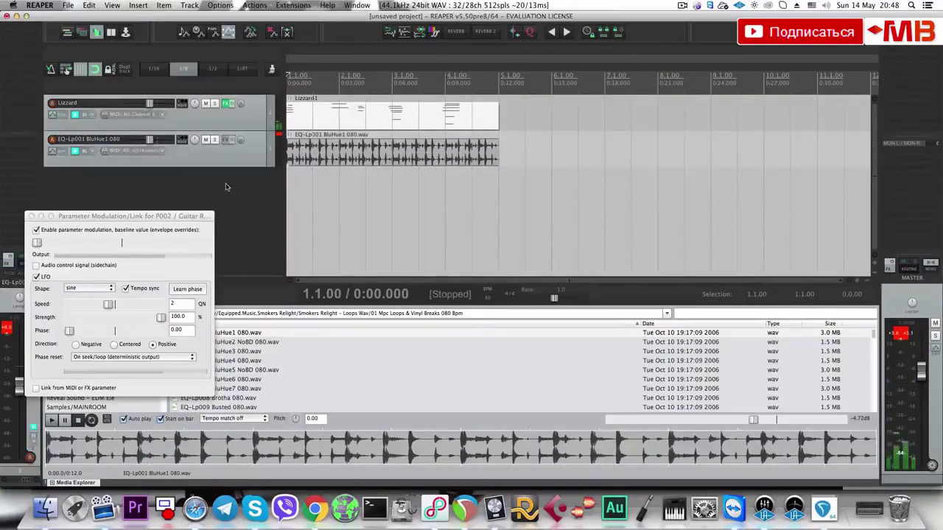
right_click(228, 184)
mouse_move(309, 218)
mouse_move(487, 191)
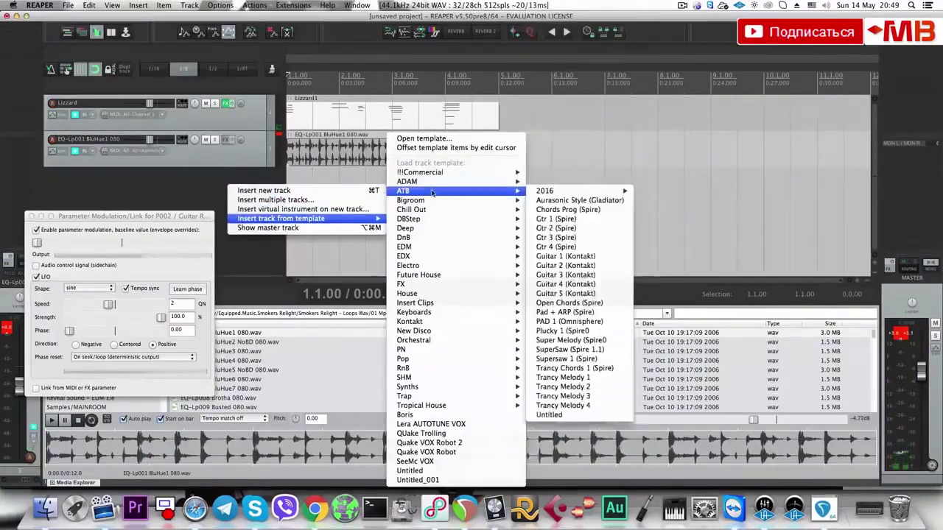
left_click(544, 200)
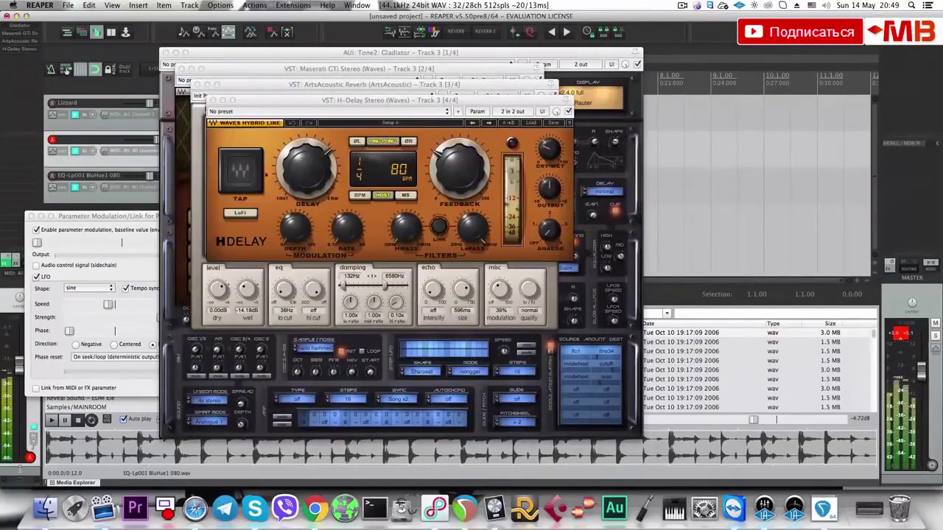
left_click(196, 85)
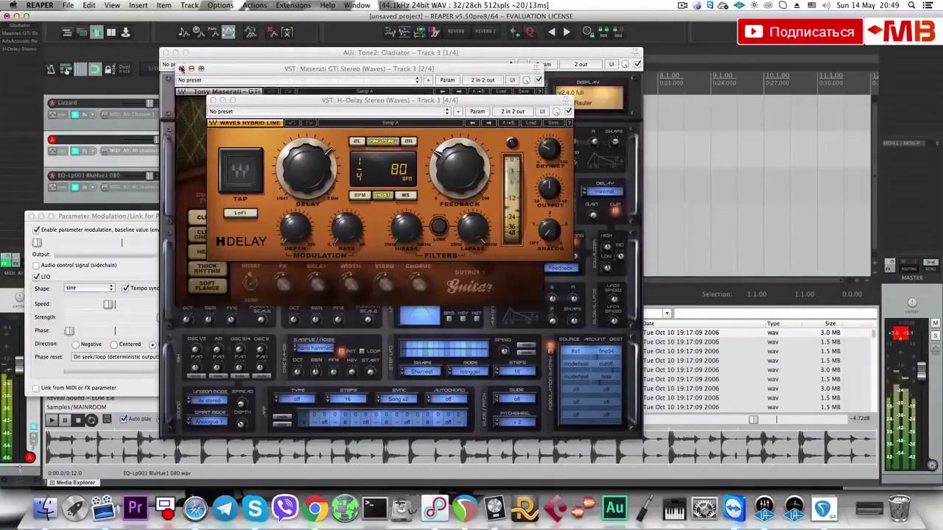
left_click(182, 69)
left_click(166, 53)
left_click(213, 100)
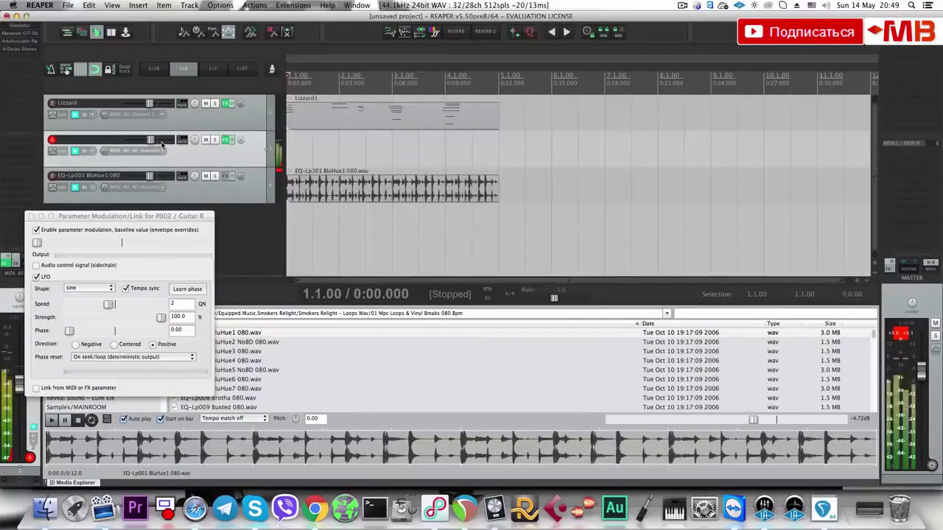
Move the Lizzard MIDI item and the drum loop together so that both start at bar 3.
left_click(331, 118)
key("super+a")
left_click_drag(324, 118, 431, 123)
Record a chord part as MIDI on the Gladiator track, starting from bar 2 with the metronome on.
left_click(352, 145)
left_click(344, 148)
key("c")
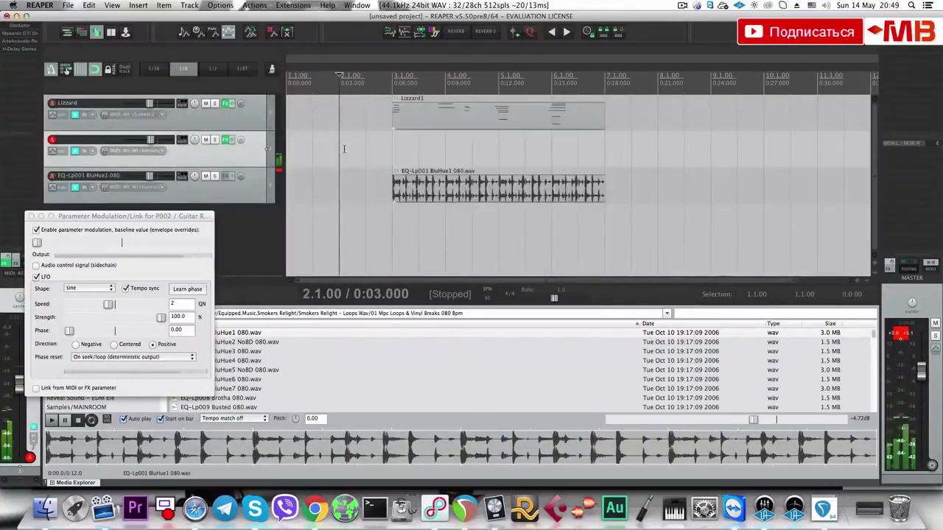
key("space")
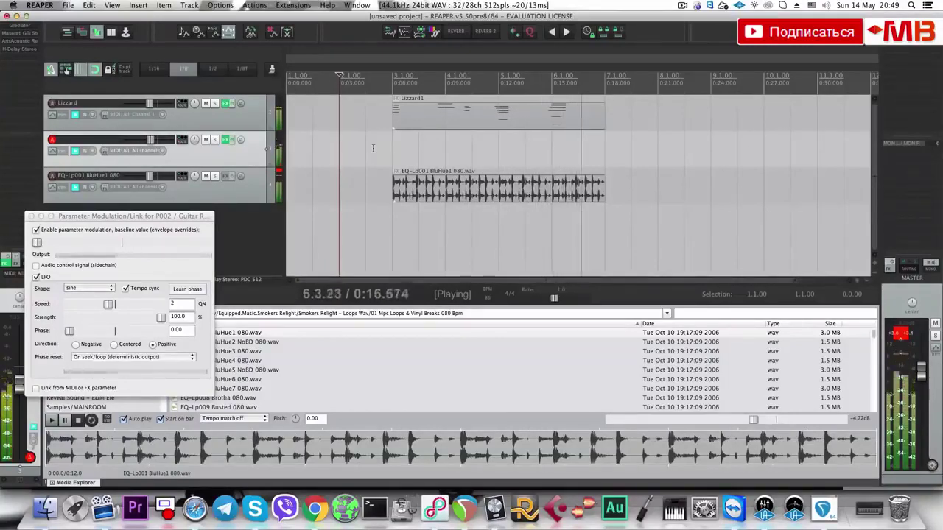
key("space")
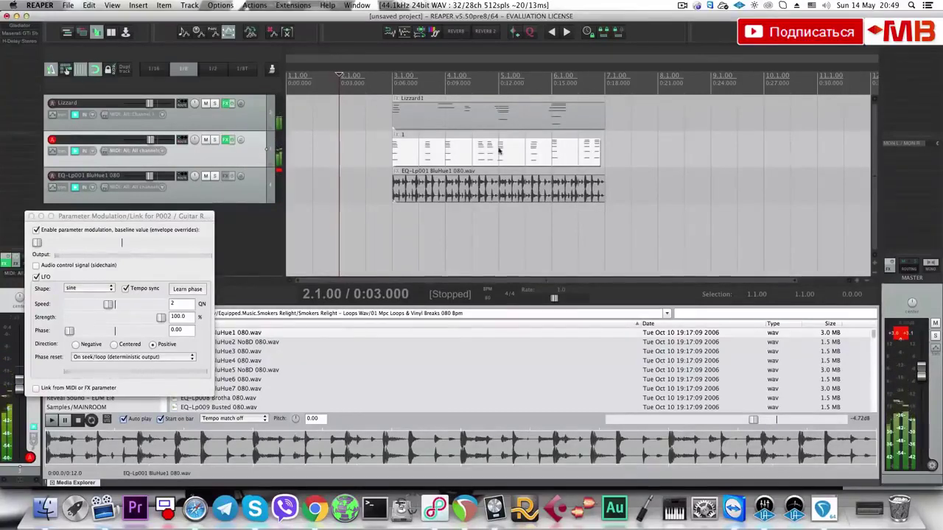
Play the new recording back from bar 3 and add an empty track below the drum loop.
left_click(393, 145)
key("space")
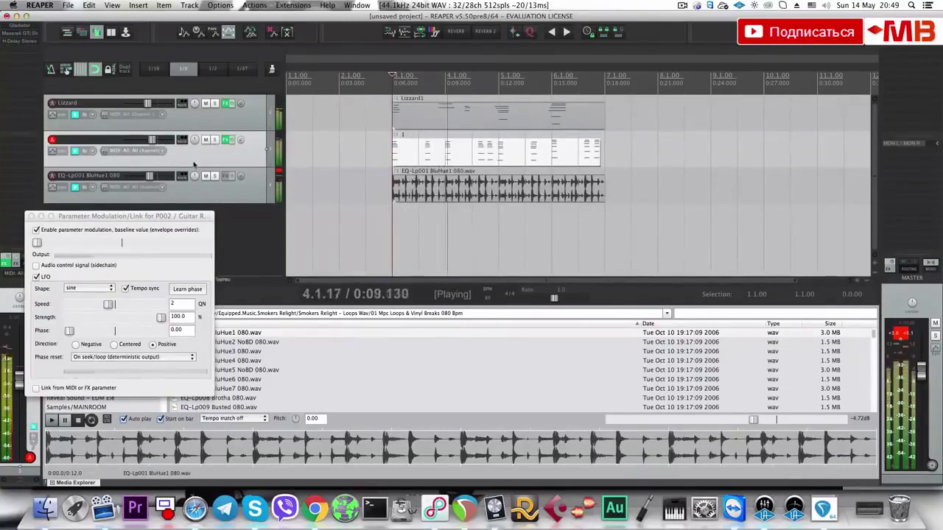
double_click(231, 212)
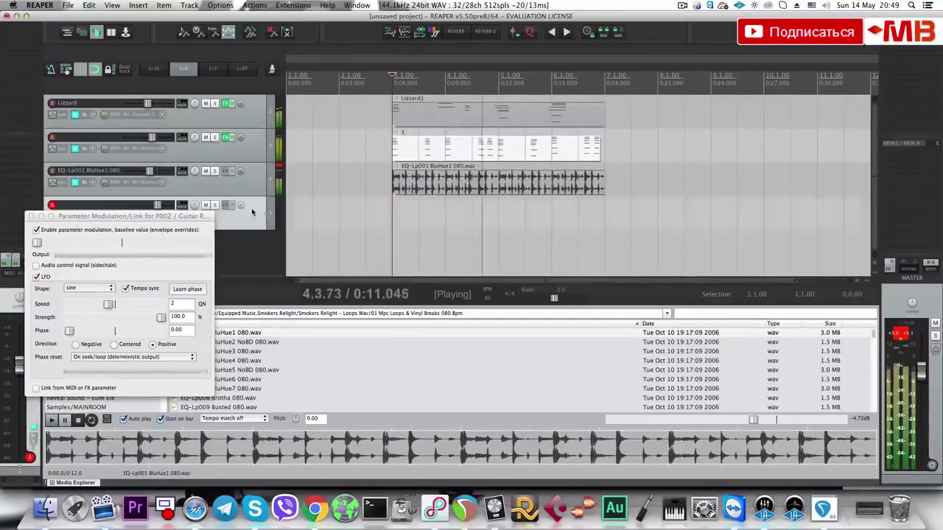
Quantize the notes of the recorded Gladiator part in the MIDI editor and play it back.
double_click(472, 148)
scroll(472, 155, "up", 4)
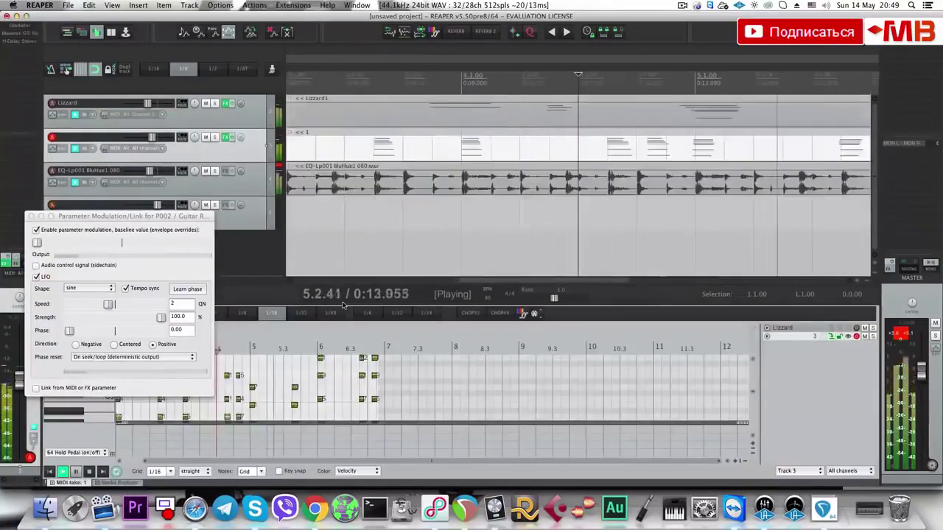
key("space")
scroll(320, 383, "up", 4)
left_click(317, 381)
key("q")
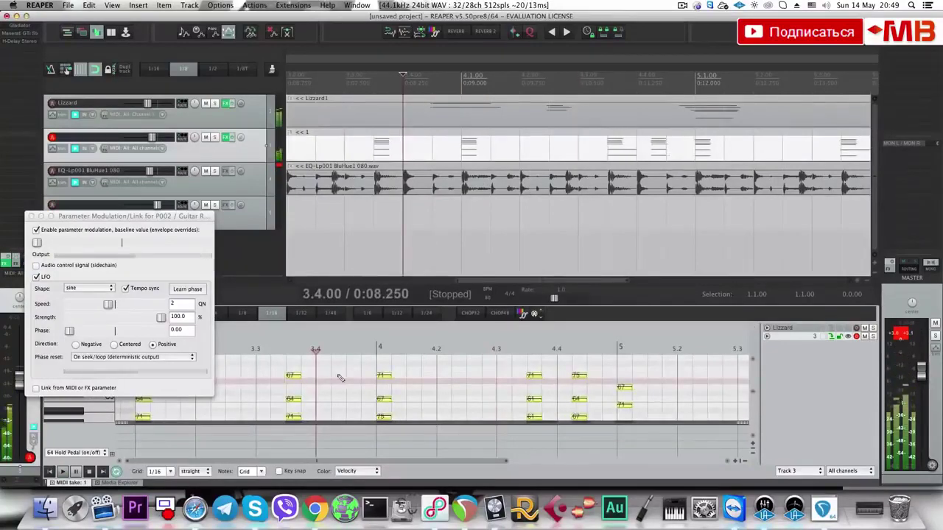
left_click(457, 209)
scroll(501, 184, "down", 5)
key("space")
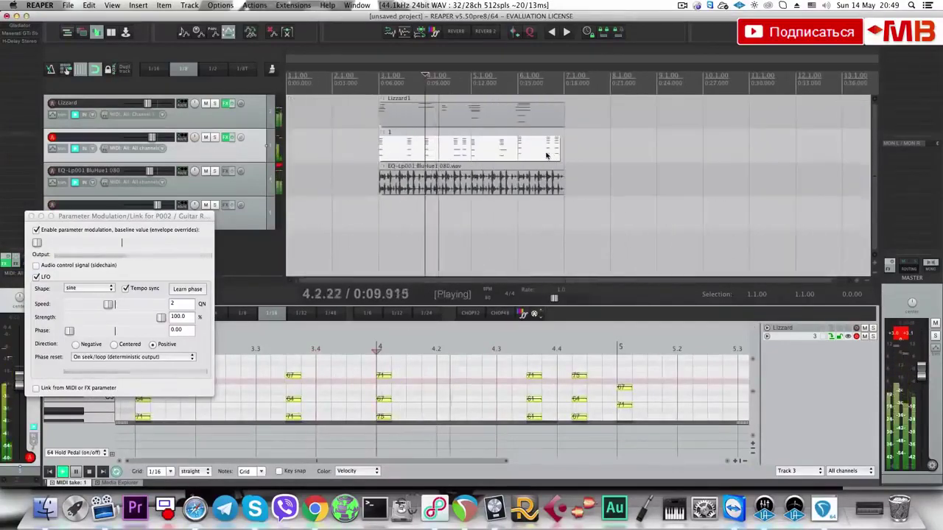
Set the time selection to the Lizzard item from bar 3 to bar 7 and solo the Lizzard track.
key("shift+t")
left_click(495, 120)
left_click(183, 112)
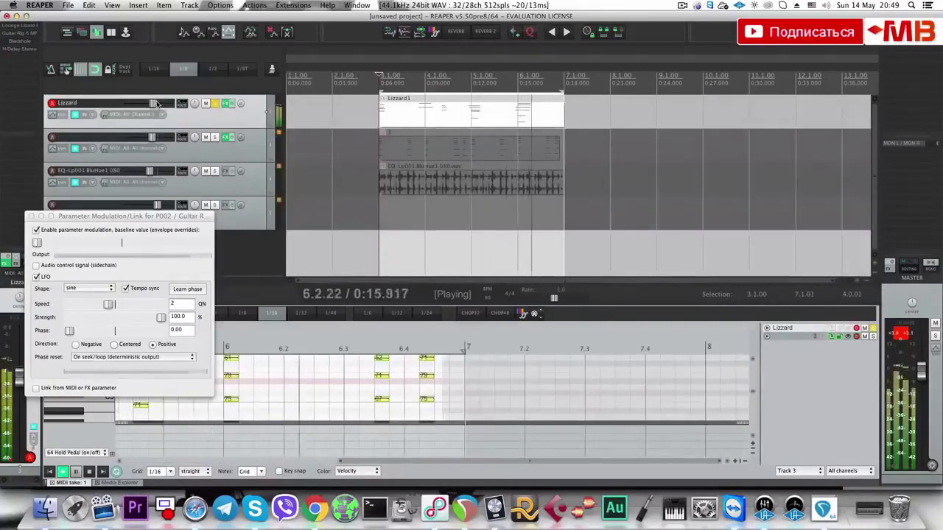
Add Waves L2 Stereo to the Lizzard track with the out ceiling at -1.5 and the threshold at about -10.1.
key("q")
left_click_drag(64, 179, 217, 201)
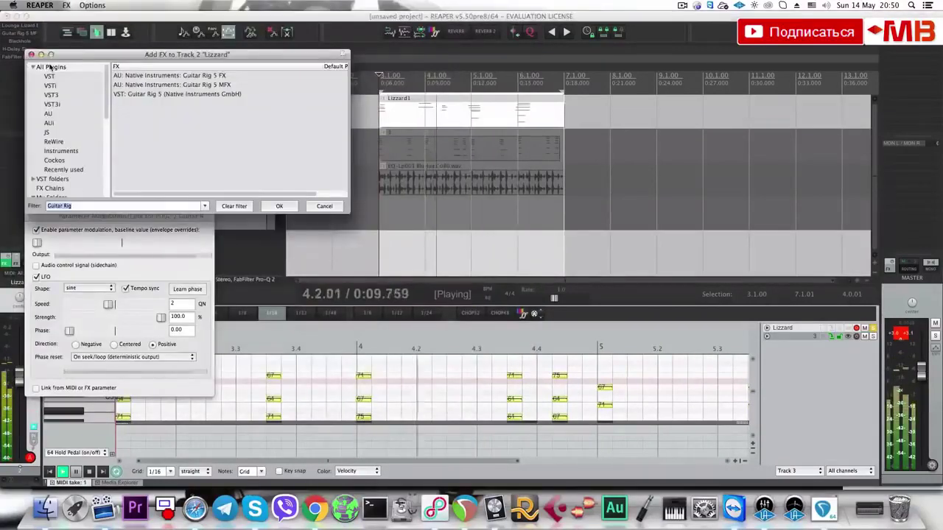
left_click(156, 86)
left_click(279, 205)
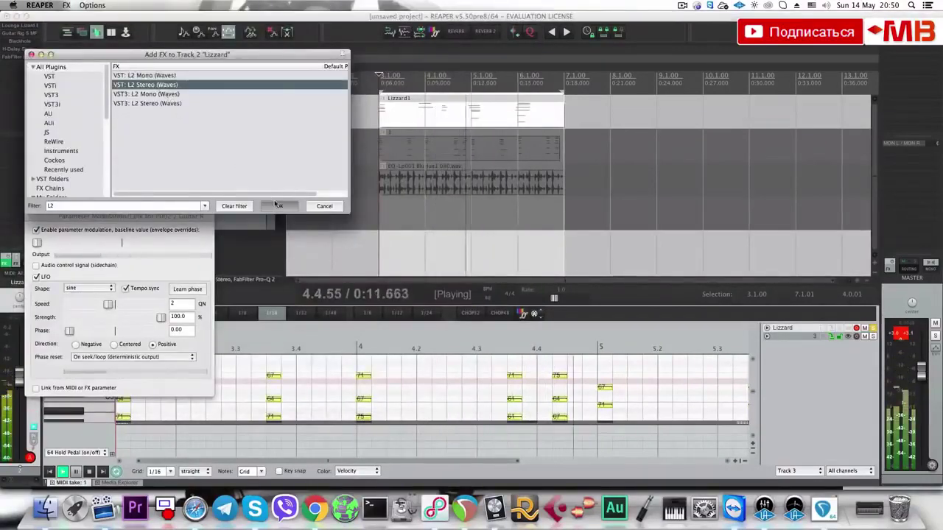
left_click_drag(108, 91, 108, 95)
left_click_drag(44, 92, 45, 117)
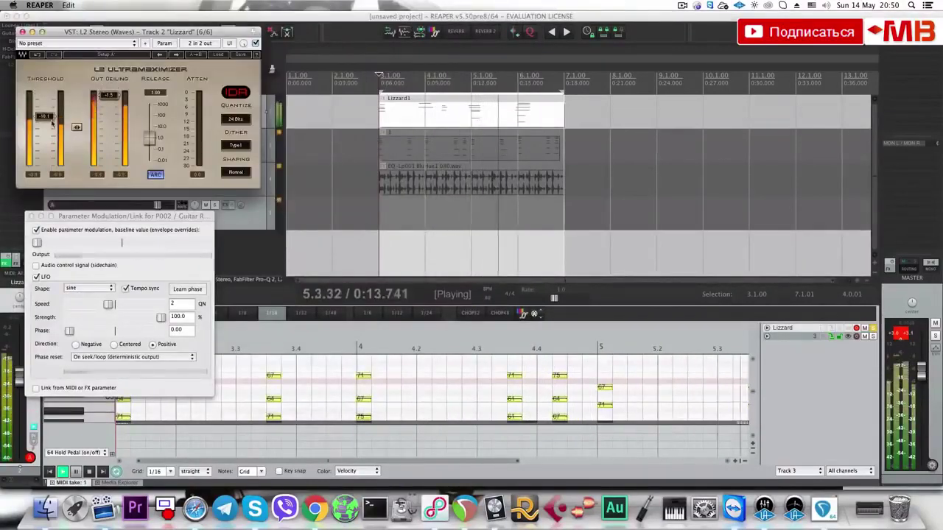
key("space")
left_click(22, 31)
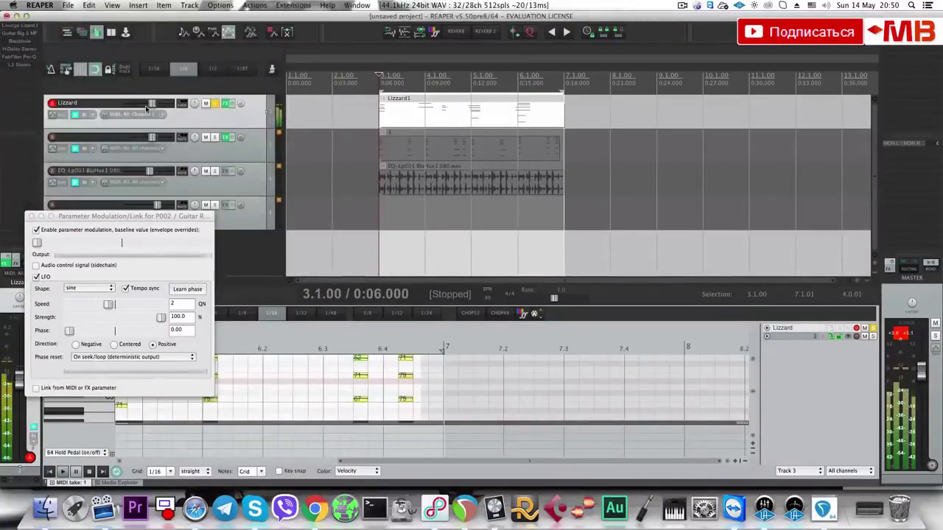
Close the MIDI editor and the parameter modulation window, and unsolo the Lizzard track.
key("Escape")
left_click(230, 104)
left_click(239, 104)
left_click(231, 104)
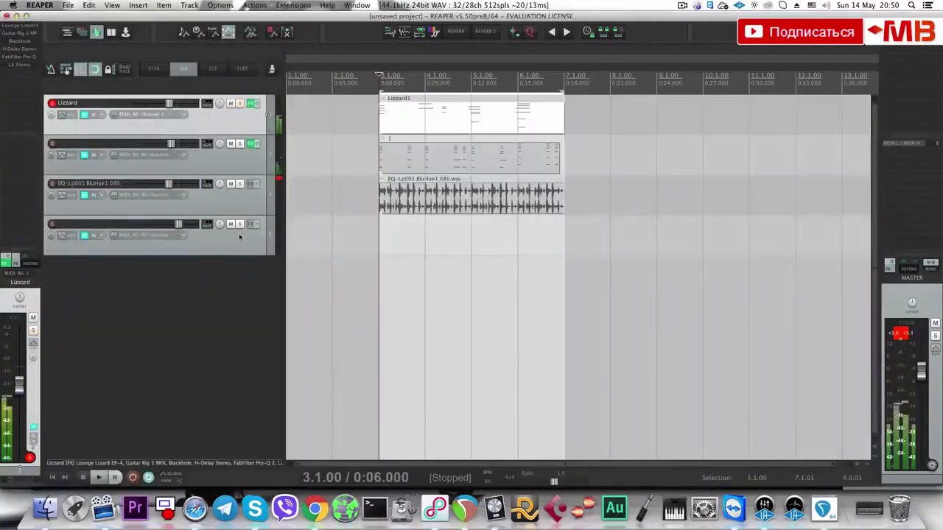
Play the arrangement and load Omnisphere on the empty track below the drum loop.
left_click(243, 239)
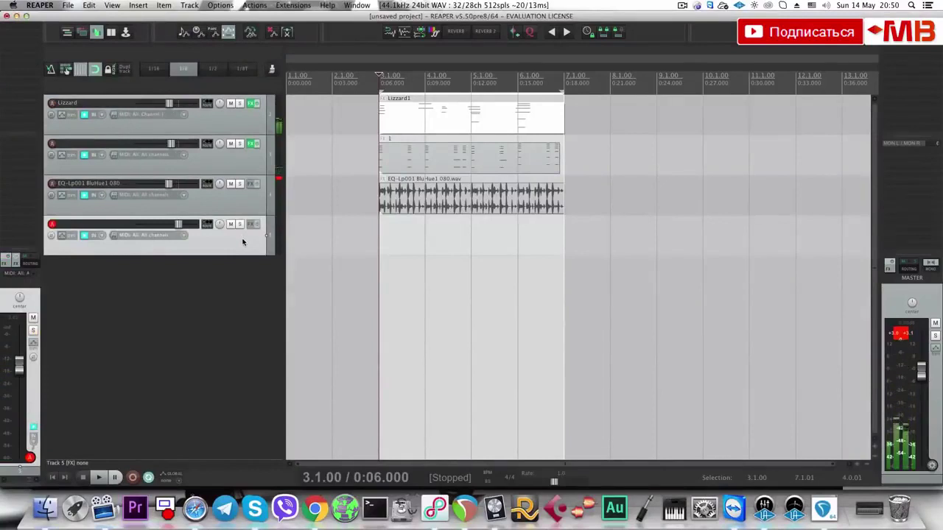
key("space")
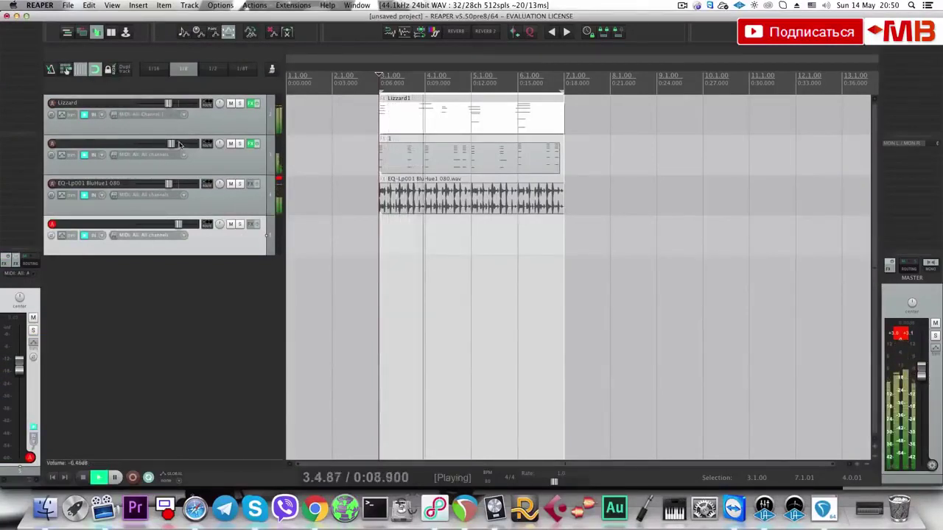
left_click(252, 224)
key("space")
scroll(179, 221, "down", 3)
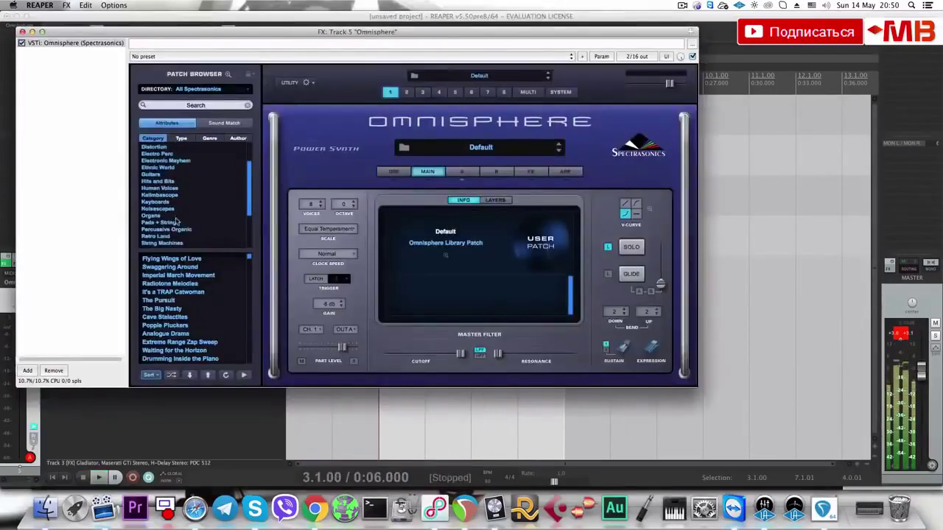
Load the Empty Wind Blip Pad patch from Omnisphere's Pads + Strings category, Hollow and Pure type.
left_click(169, 229)
left_click(198, 223)
left_click(505, 146)
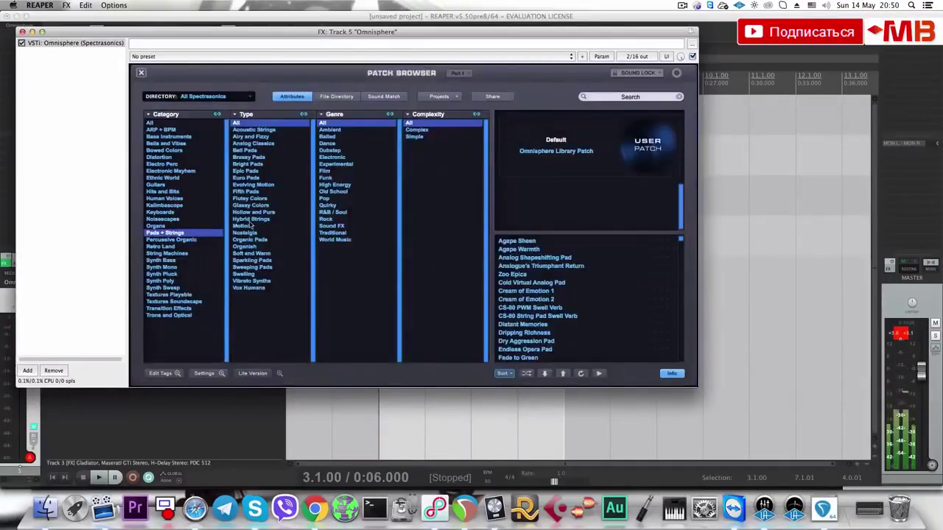
left_click(257, 213)
left_click(508, 273)
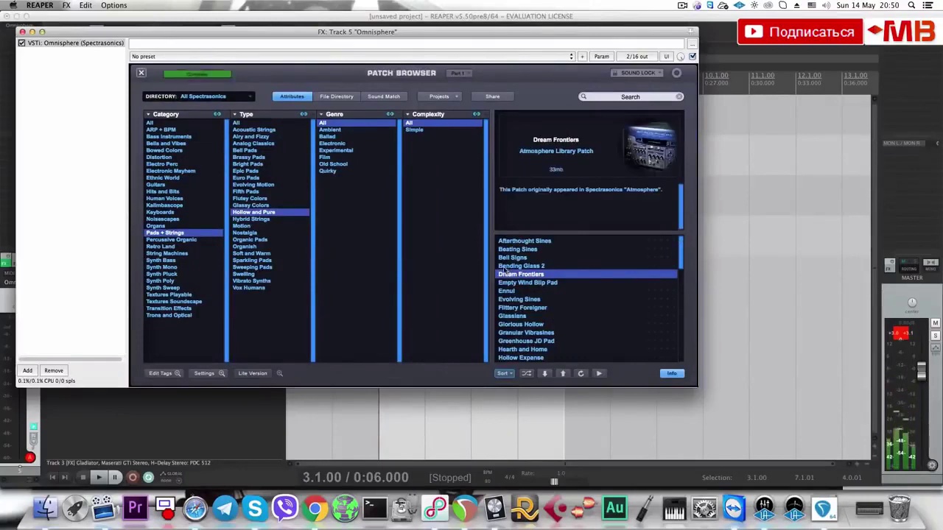
left_click_drag(438, 39, 531, 67)
left_click(618, 312)
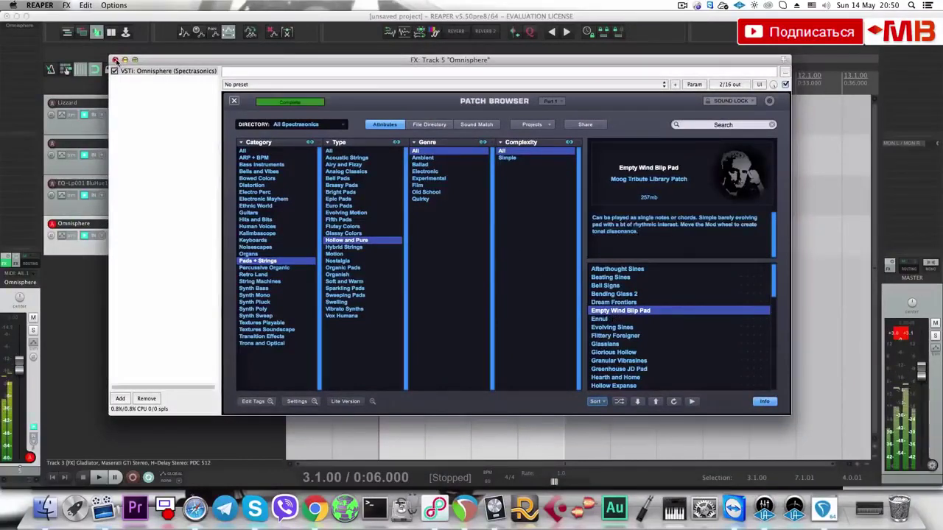
Record a sustained pad part as MIDI on the Omnisphere track, with the item starting at bar 3.
left_click(115, 59)
scroll(374, 245, "up", 3)
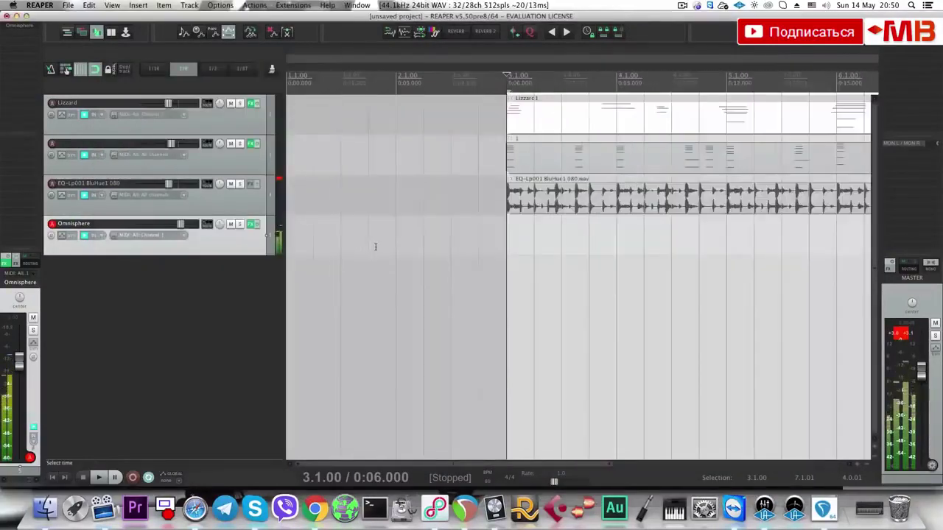
left_click(473, 241)
left_click(455, 236)
key("space")
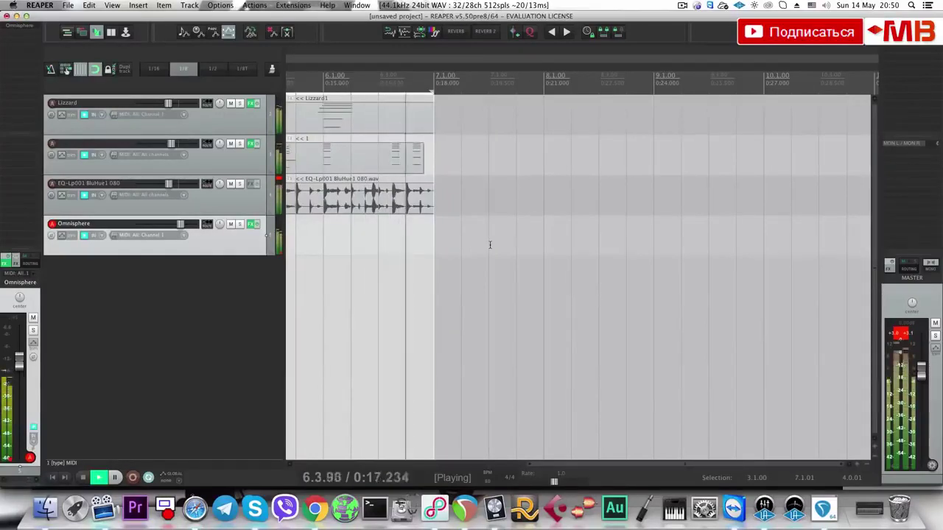
scroll(505, 260, "down", 1)
key("super+z")
scroll(518, 257, "down", 3)
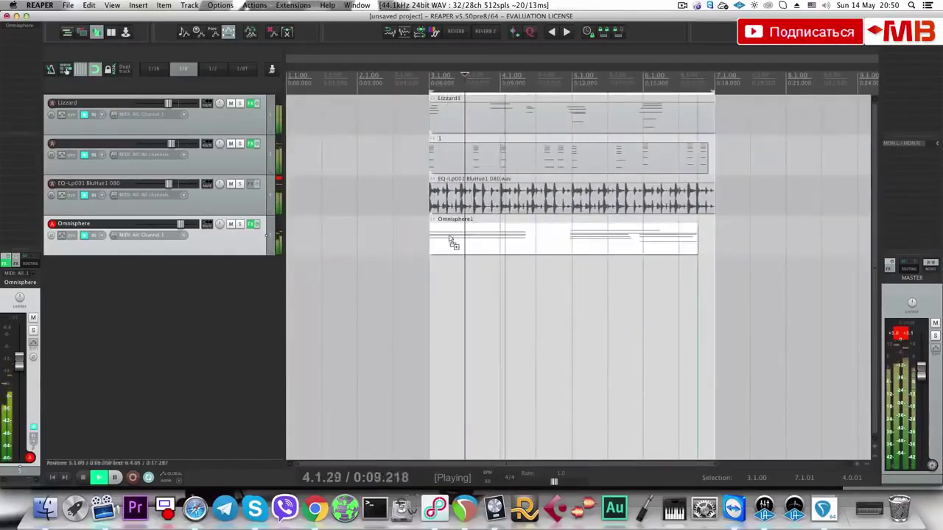
Copy the Omnisphere item to a new track below and load Omnisphere there with the Hollow Hammamatsu patch.
left_click_drag(448, 236, 448, 277)
key("space")
left_click(265, 274)
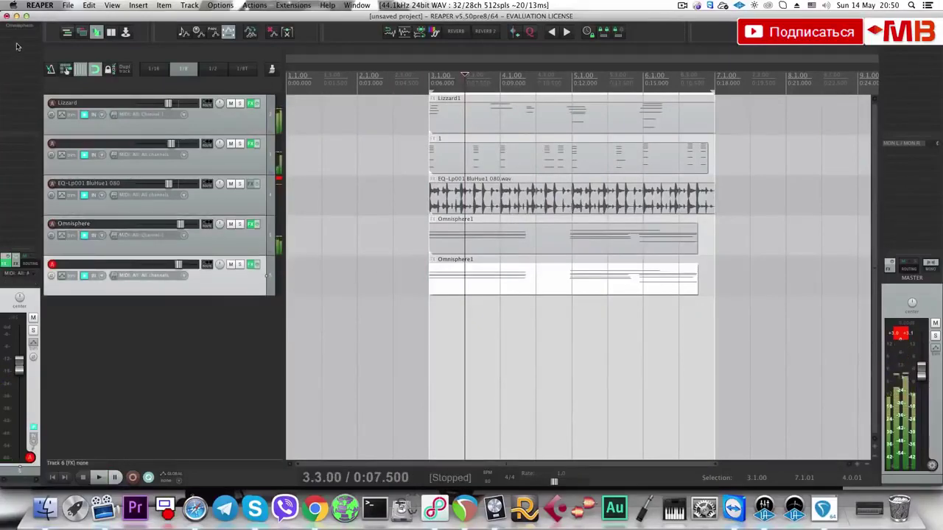
left_click(252, 264)
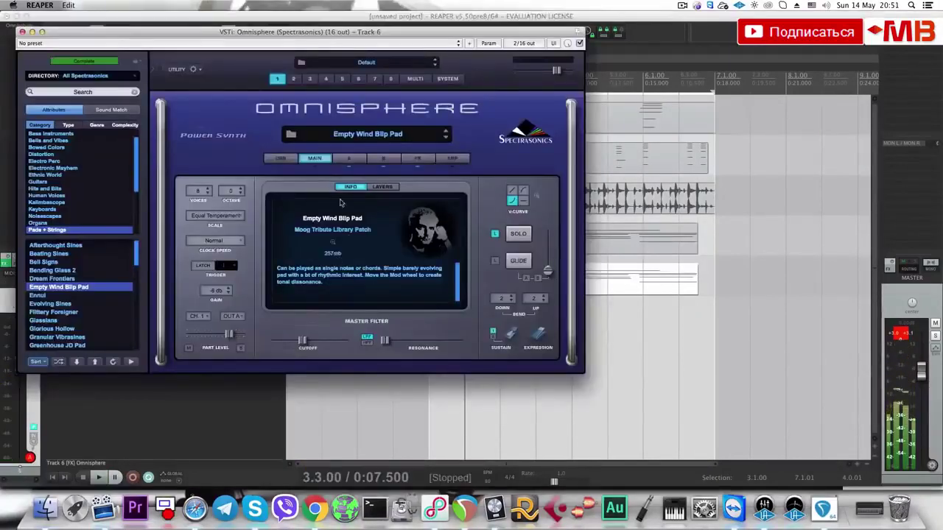
left_click(341, 139)
left_click(429, 287)
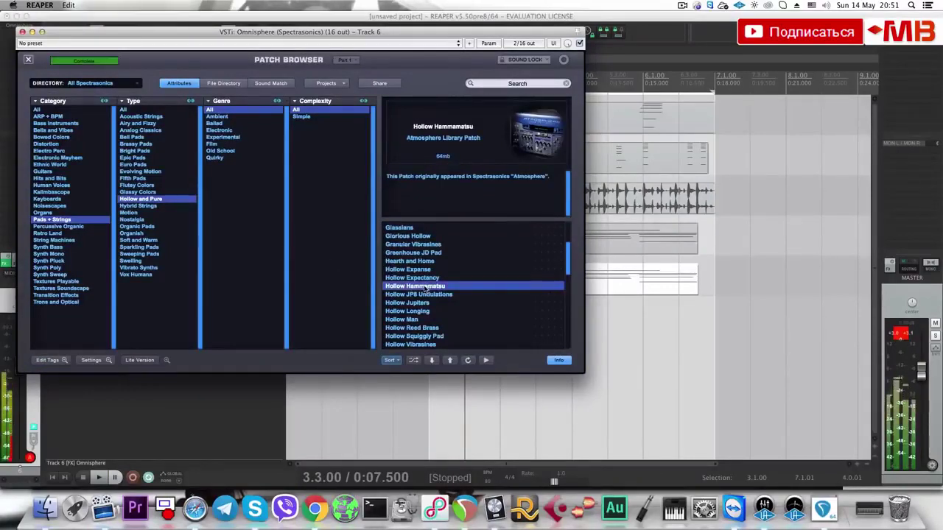
left_click(23, 31)
Pitch the copied pad item up 12 semitones and lower its track volume to about -7.8 dB.
key("space")
key("space")
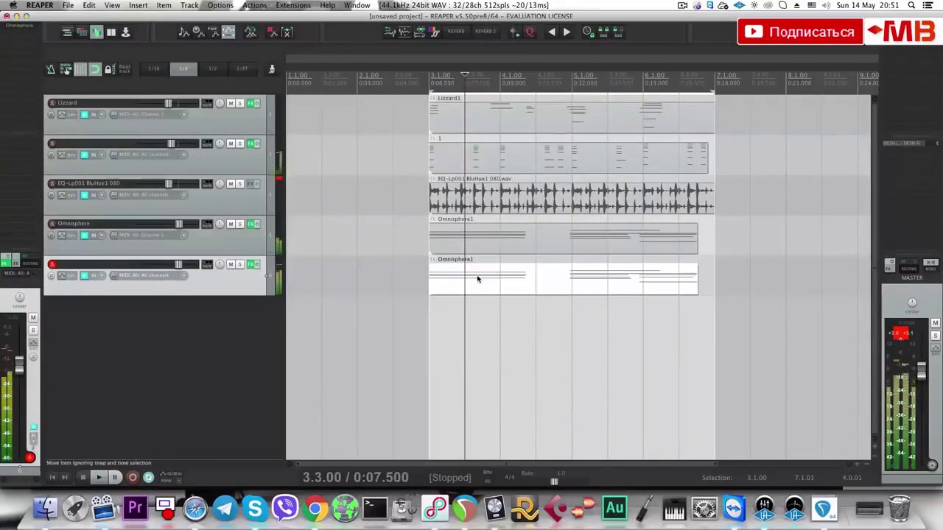
key("space")
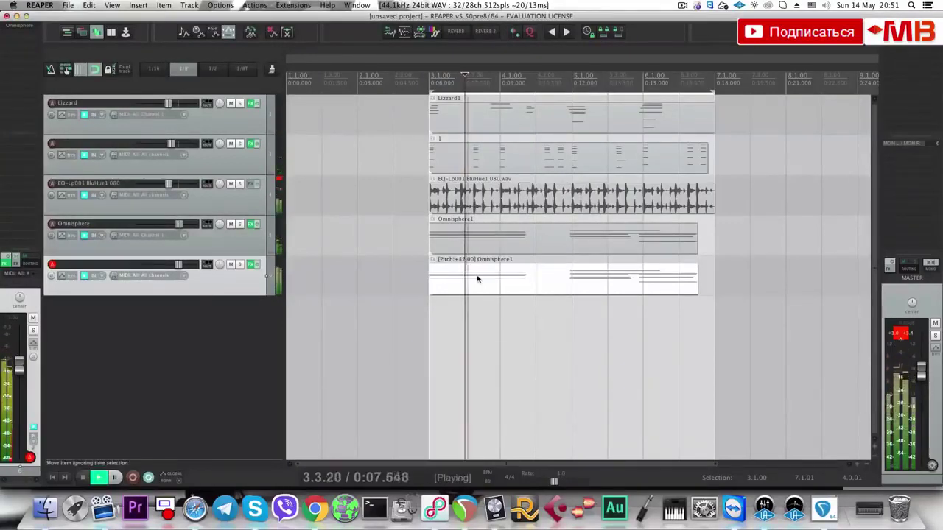
left_click_drag(178, 264, 172, 263)
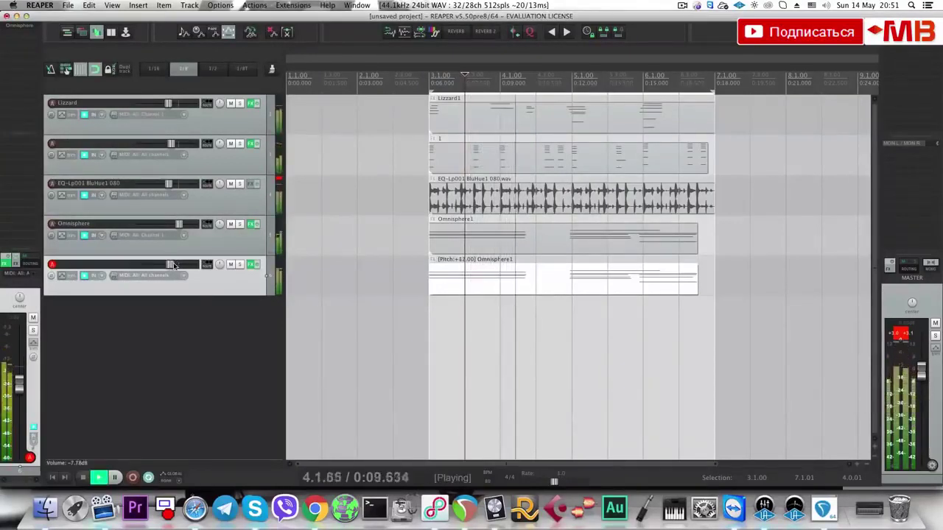
Add a track below the pads, load Synth1 on it, and lower its volume to about -7.3 dB.
double_click(235, 318)
right_click(235, 319)
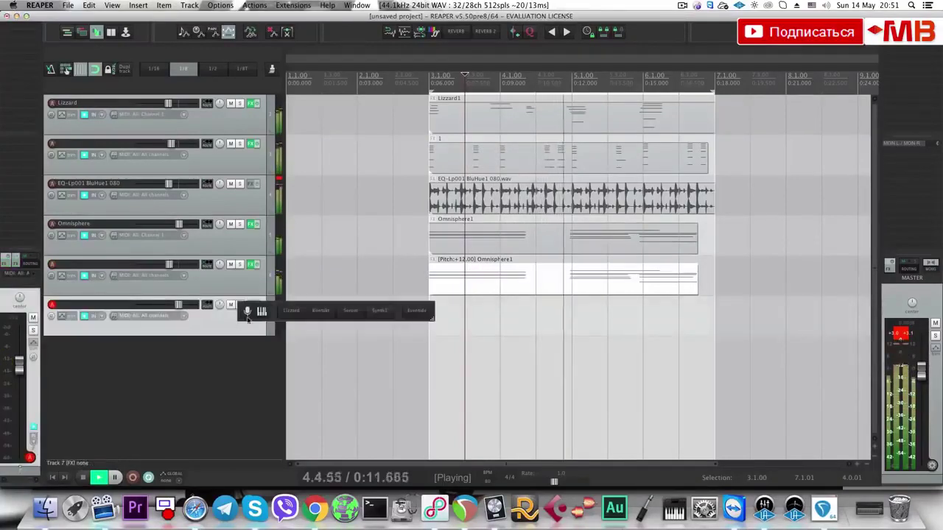
left_click(378, 312)
key("space")
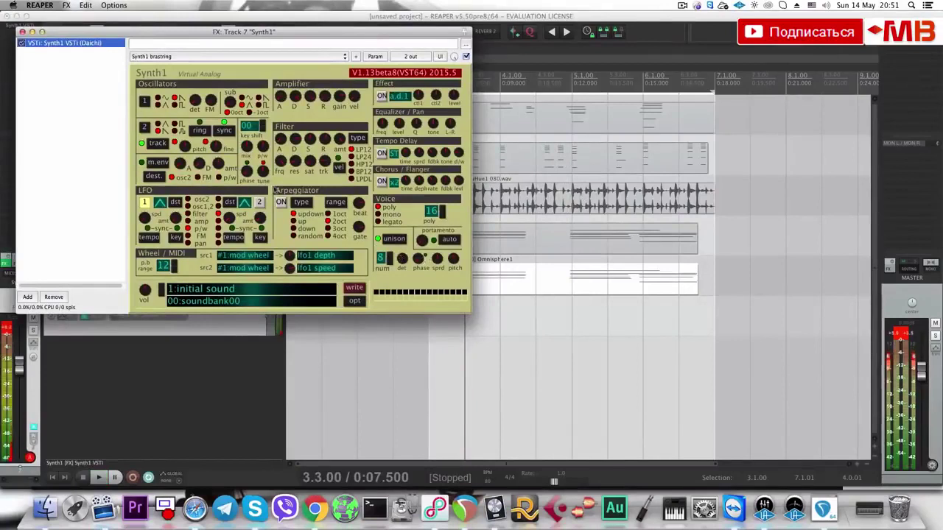
left_click(260, 212)
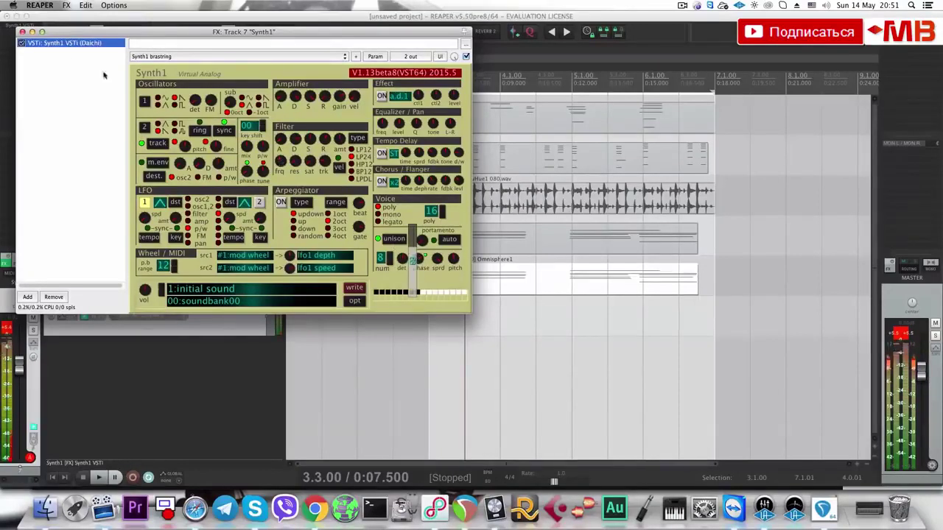
left_click(21, 31)
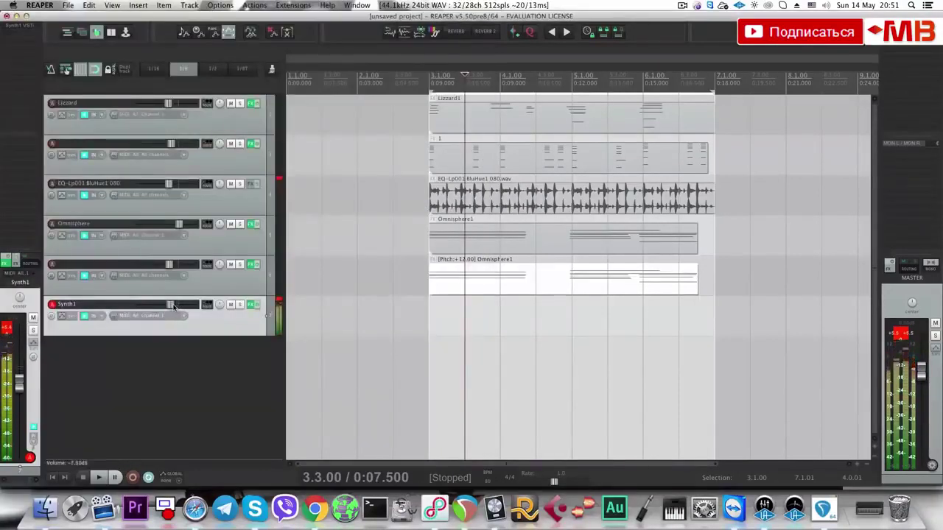
Record a single-note line over the loop on the Synth1 track.
left_click(393, 311)
key("space")
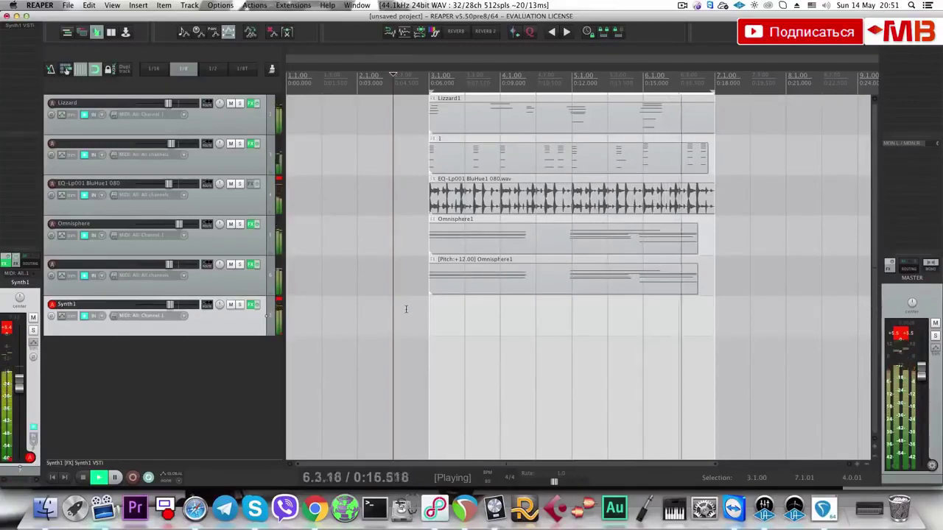
key("space")
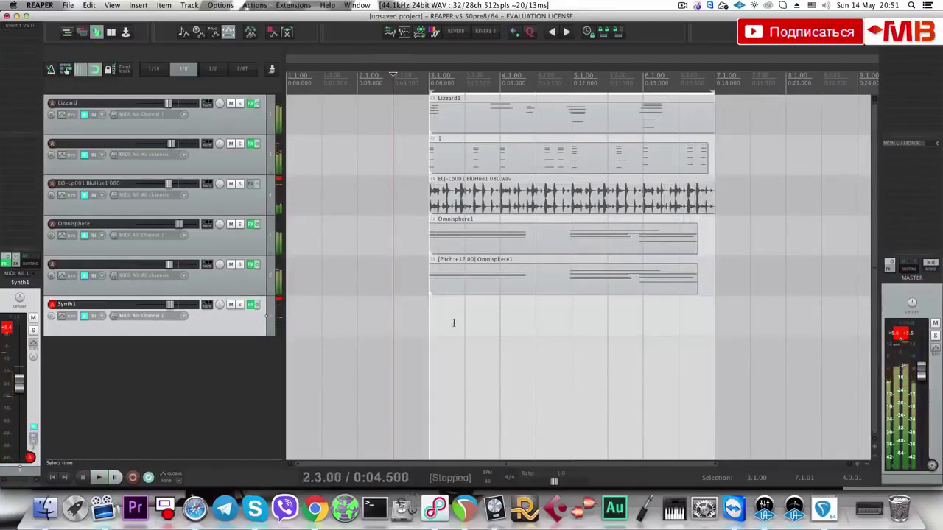
Split the Synth1 recording at bar 3, delete the part before it and crop the rest to the active take.
key("s")
left_click(447, 315)
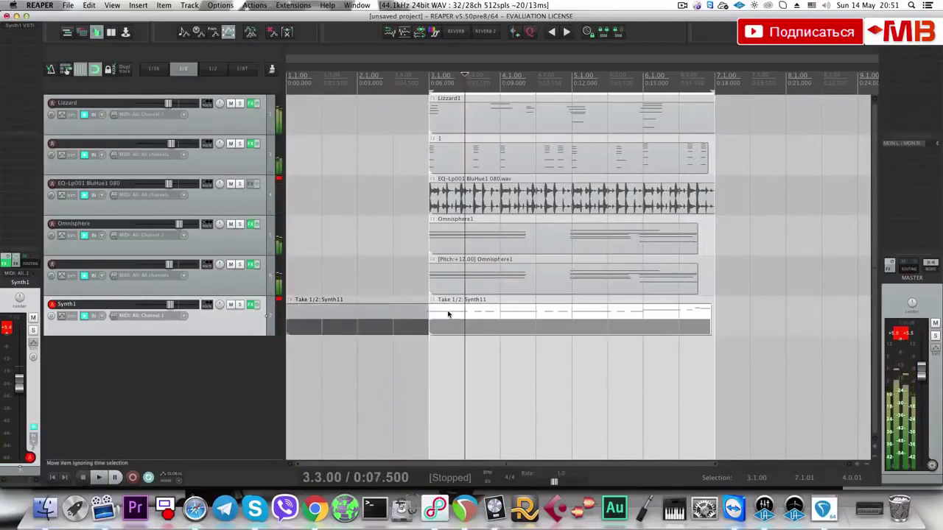
left_click(408, 313)
key("Delete")
left_click(445, 313)
key("alt+shift+t")
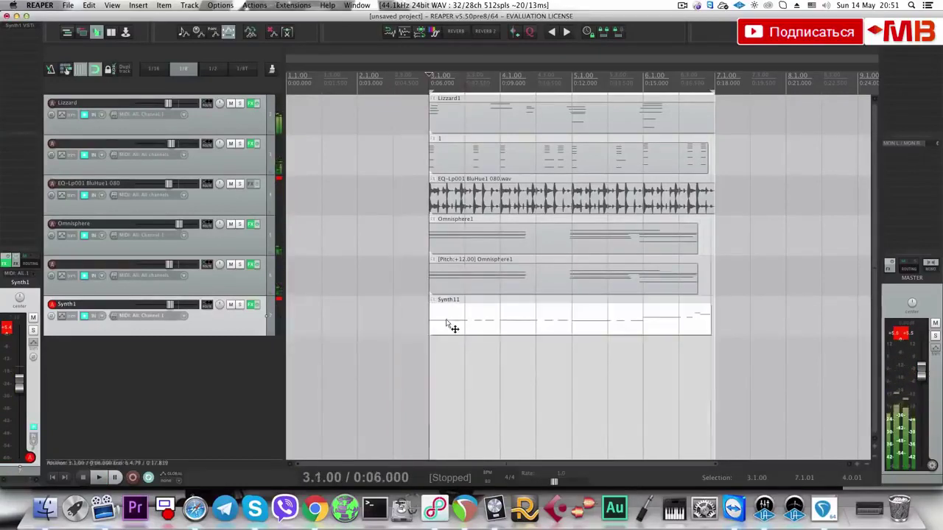
Clear the time selection, insert an empty track below the drum loop track, and open the Media Explorer.
scroll(484, 310, "down", 3)
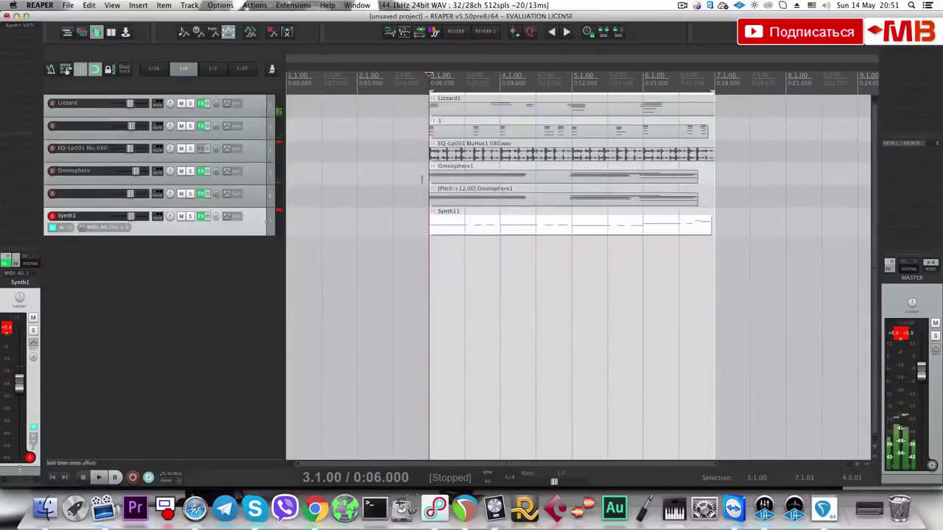
left_click(267, 156)
key("super+t")
key("ctrl+z")
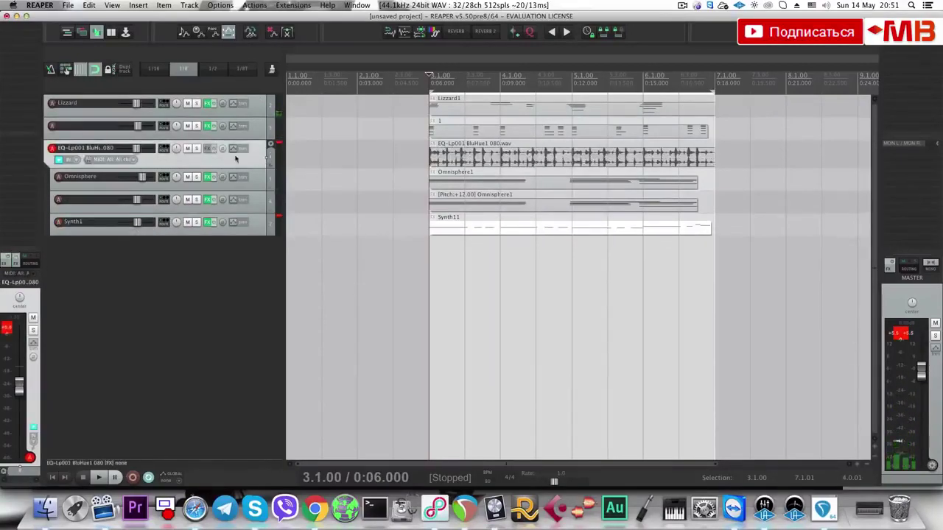
key("Escape")
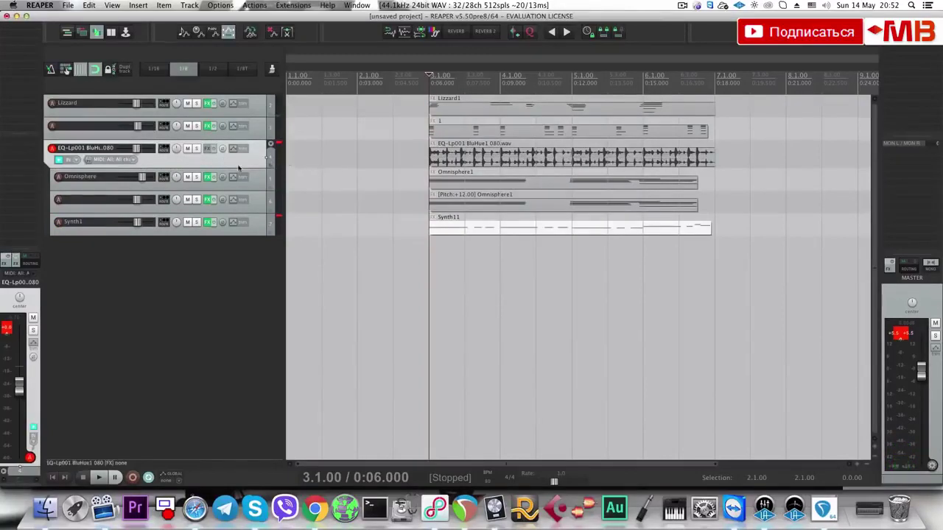
key("super+t")
key("super+alt+x")
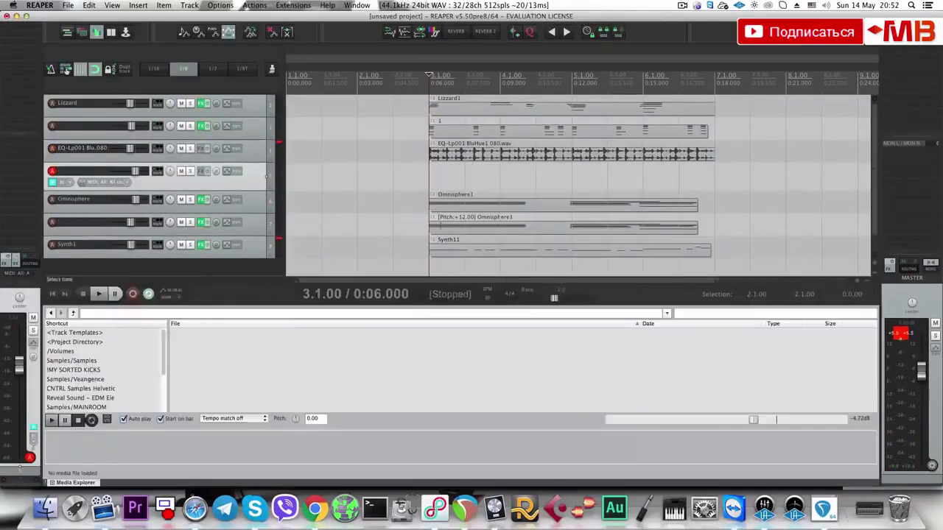
Look through the HIP-HOP & RnB/2013 Early sample folder and return to the main Samples folder.
left_click(73, 314)
left_click(73, 314)
left_click(73, 313)
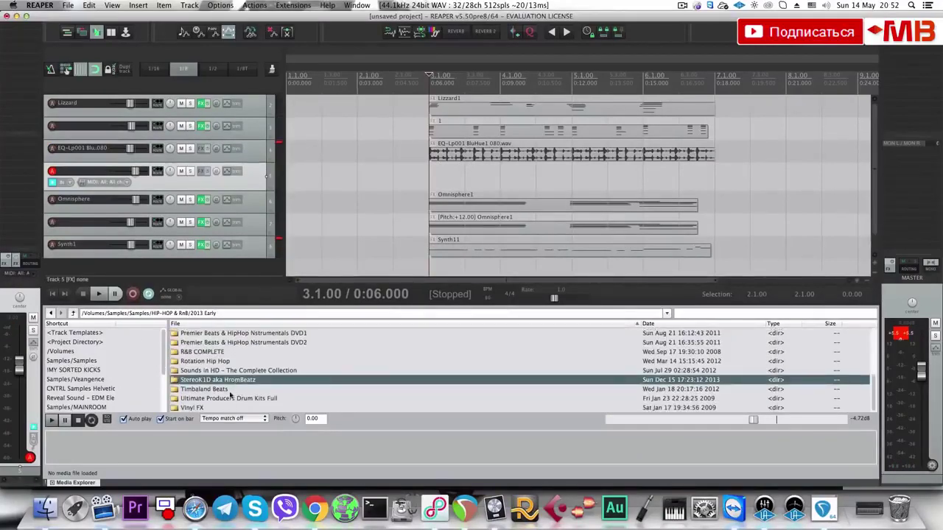
left_click(230, 390)
scroll(230, 391, "up", 1)
key("BackSpace")
key("BackSpace")
scroll(243, 391, "down", 5)
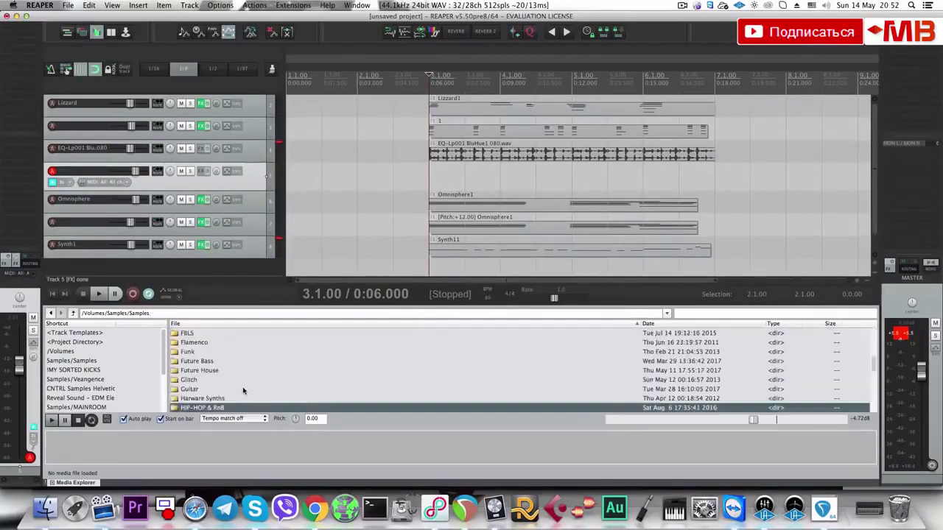
Open the Kick Pack1 folder in the Trap collection's Big EDM - Ultra EDM Trap 808 Kicks and audition its kicks.
left_click(207, 394)
double_click(203, 403)
key("Down")
key("Return")
key("Return")
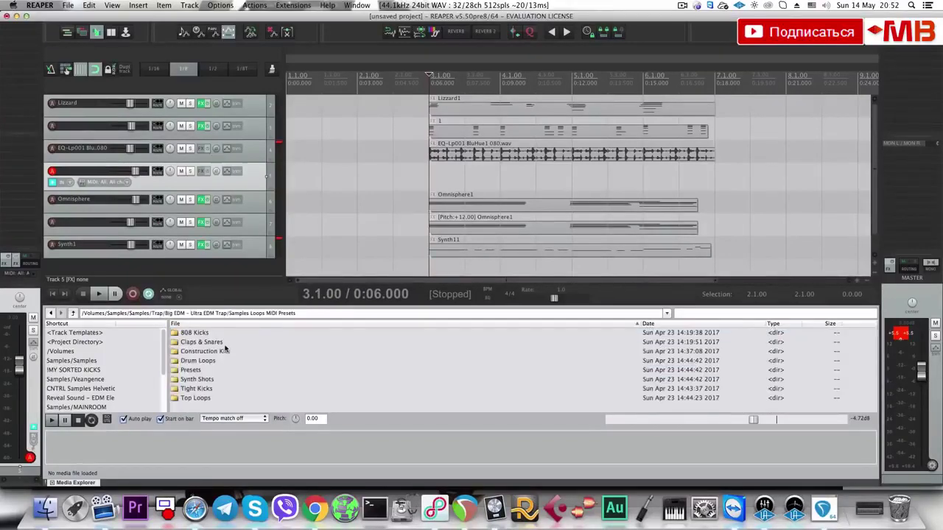
key("Down")
key("Return")
key("Down")
key("Return")
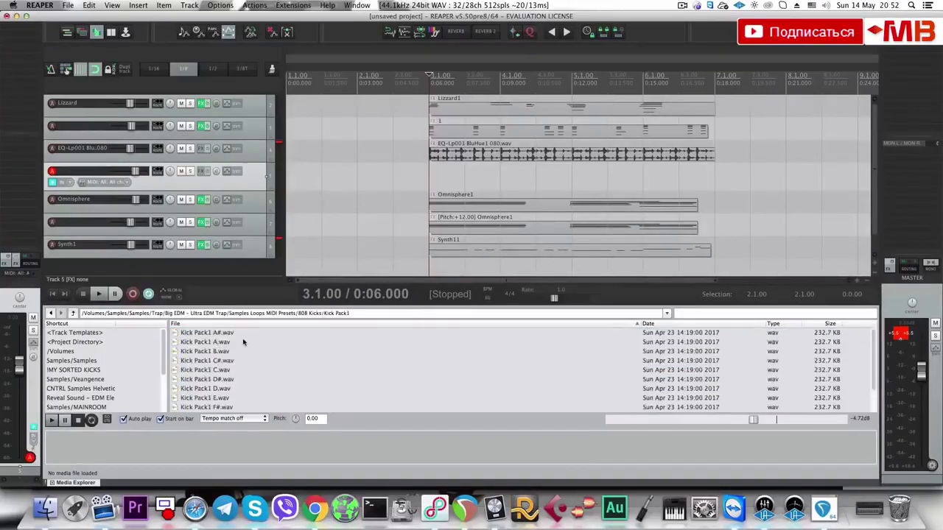
key("Down")
key("Down")
key("Down")
key("Down")
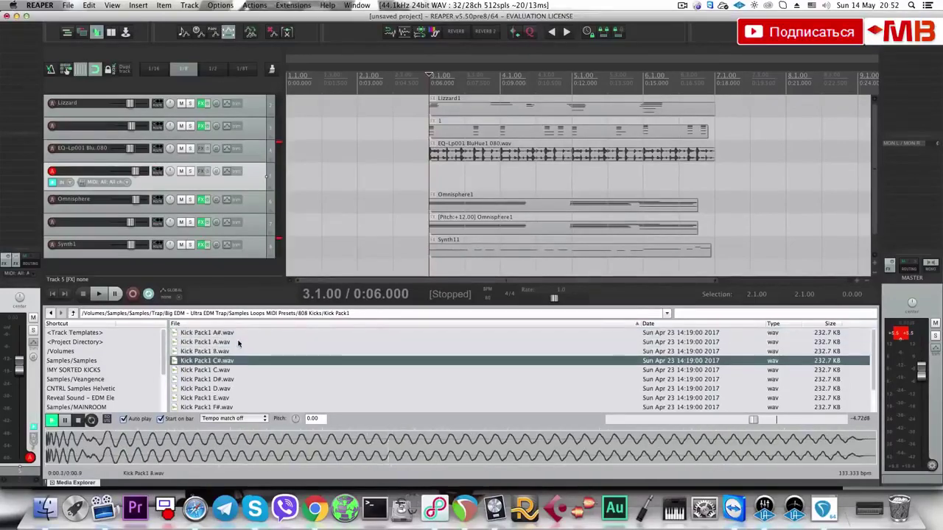
key("Down")
Audition a kick from folder 01 in Kicks of Sample Tools by Cr2 - Big Room Trap Drops Replacement.
key("BackSpace")
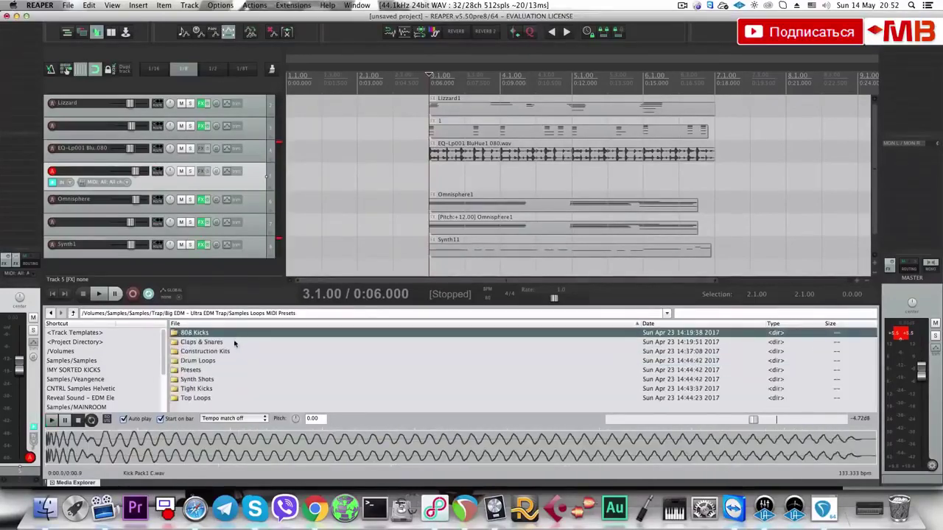
key("BackSpace")
key("BackSpace")
key("Down")
key("Return")
key("Down")
key("Down")
key("Return")
key("Down")
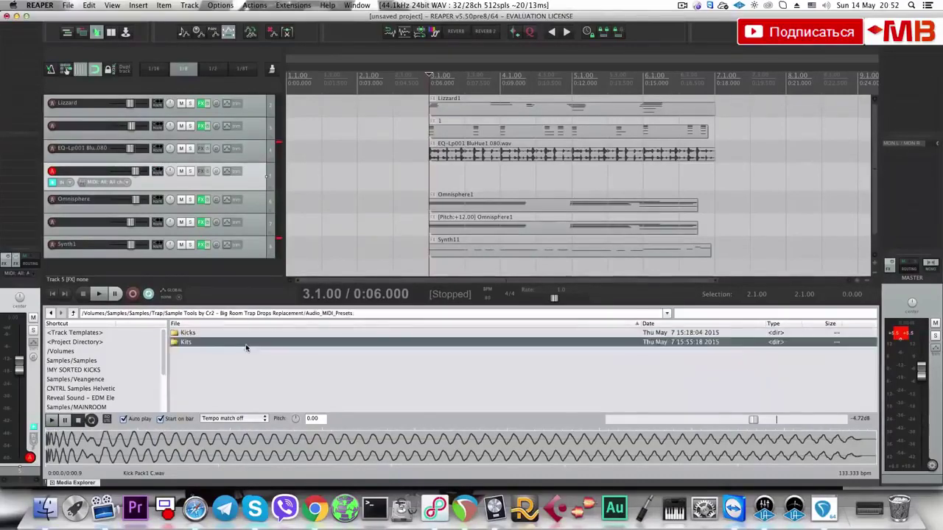
key("Return")
key("Return")
key("BackSpace")
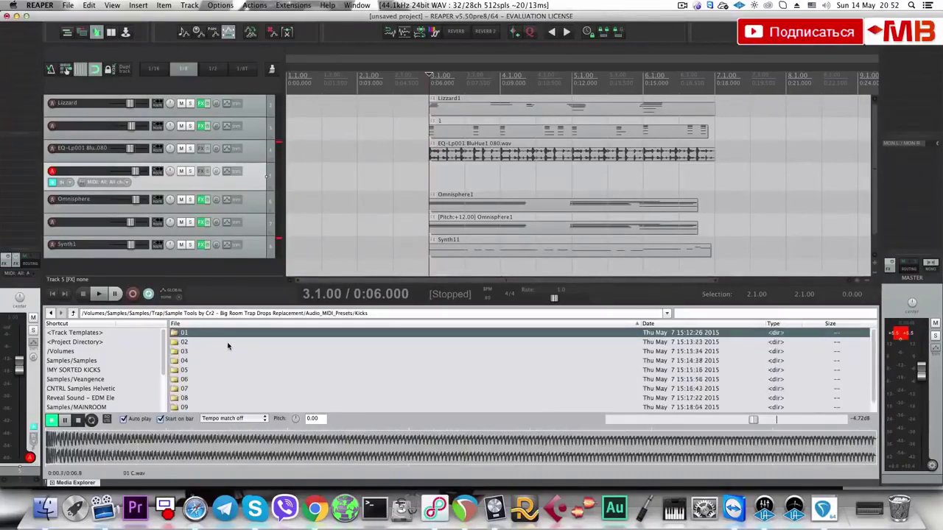
Open the STT2_One_Shots/STT2_Kicks folder of the Singomakers Trap and Twerk Vol.2 pack.
key("BackSpace")
key("BackSpace")
key("BackSpace")
key("Down")
key("Return")
scroll(232, 361, "down", 1)
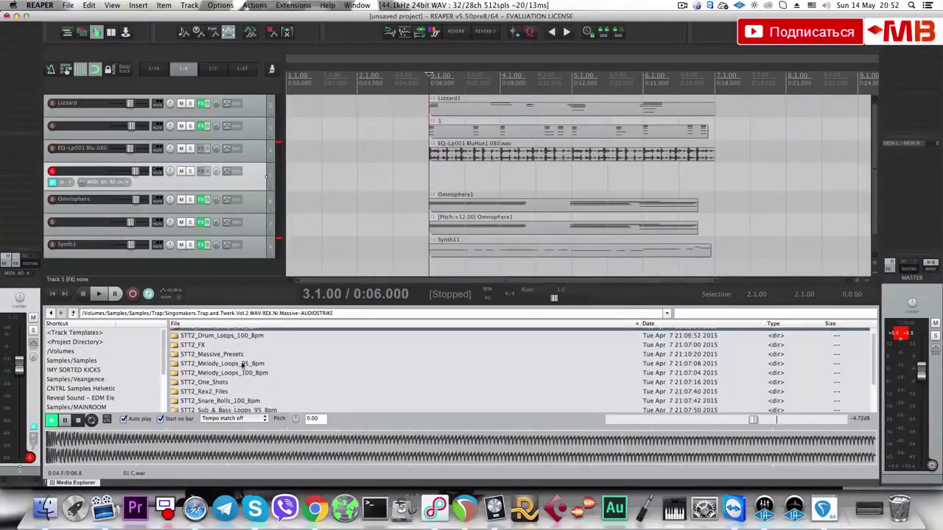
key("Down")
key("Down")
key("Down")
key("Down")
key("Down")
key("Down")
key("Return")
key("Down")
key("Down")
left_click(233, 355)
double_click(236, 359)
Audition the STT2 kick samples one after another up to STT2_Kick_14.wav.
left_click(225, 336)
left_click(225, 341)
key("Down")
key("Down")
key("Down")
key("Down")
key("Down")
key("Down")
key("Down")
key("Down")
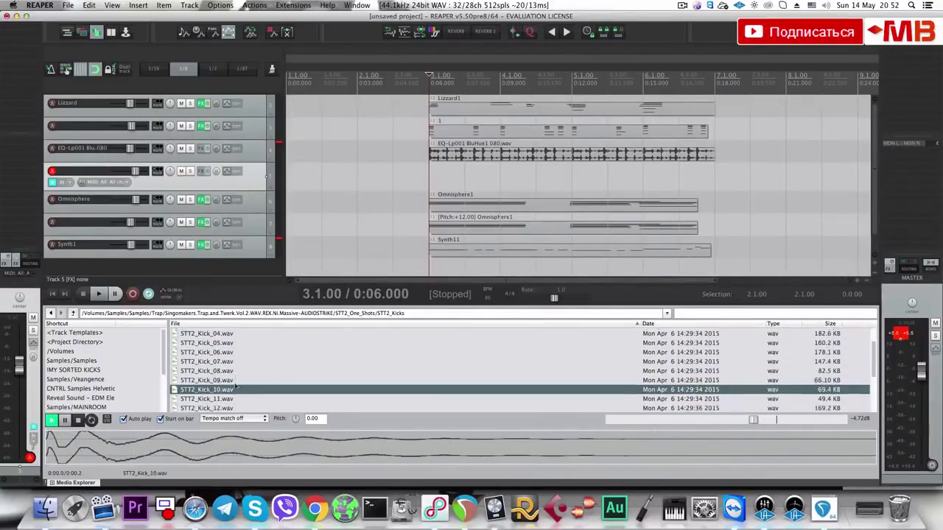
scroll(233, 377, "down", 2)
key("Down")
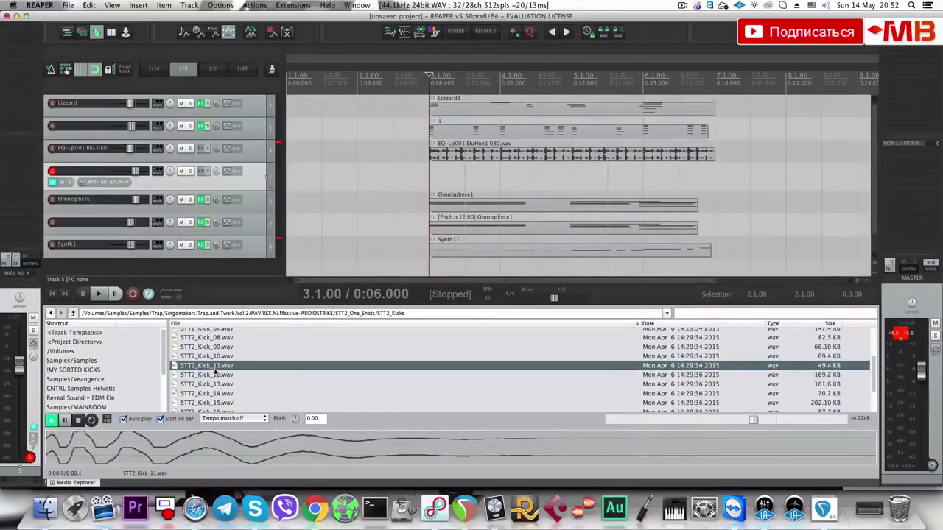
key("Down")
key("Down")
key("Down")
key("Up")
key("Down")
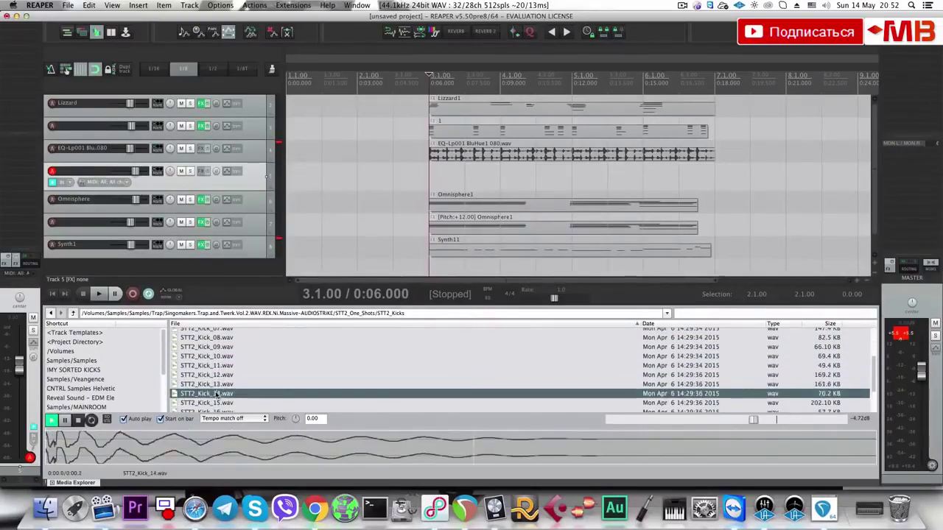
Place STT2_Kick_14.wav on the empty track at the start of bar 3 and play it.
left_click_drag(471, 209, 431, 179)
key("space")
scroll(452, 183, "up", 5)
key("space")
Copy the kick to 3.2.50, check it in playback, and set the time selection from 3.1.00 to 4.1.00.
left_click_drag(573, 184, 671, 183)
left_click(566, 182)
key("space")
key("space")
left_click(681, 183)
scroll(685, 185, "up", 1)
left_click(459, 180)
key("space")
scroll(464, 180, "down", 1)
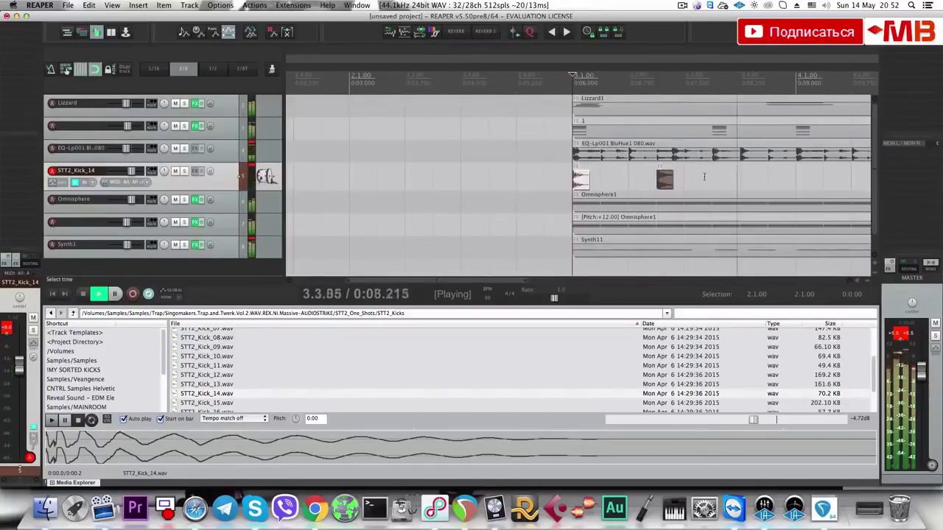
key("space")
left_click_drag(758, 172, 529, 177)
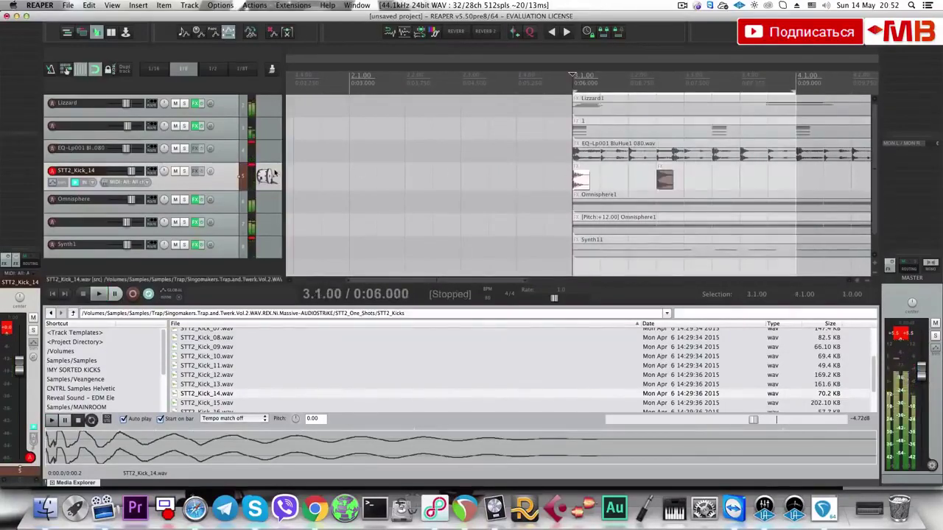
Insert a track below the kick track and open the STT2_Clap_Snares sample folder.
key("super+t")
left_click(251, 393)
key("BackSpace")
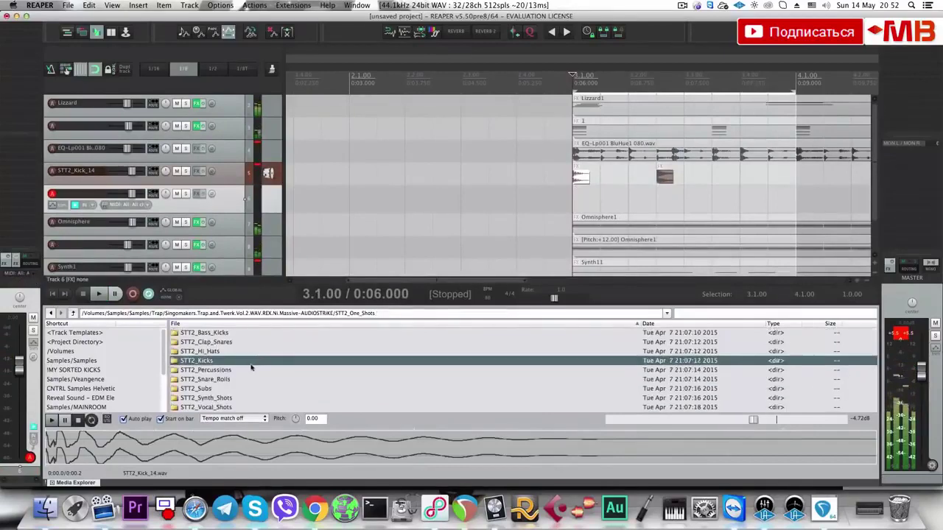
key("Up")
key("Up")
key("Return")
Audition the clap samples and place STT2_Clap_Snare_04 on the new track at 3.2.00 and 3.4.00.
key("Down")
key("Down")
key("Down")
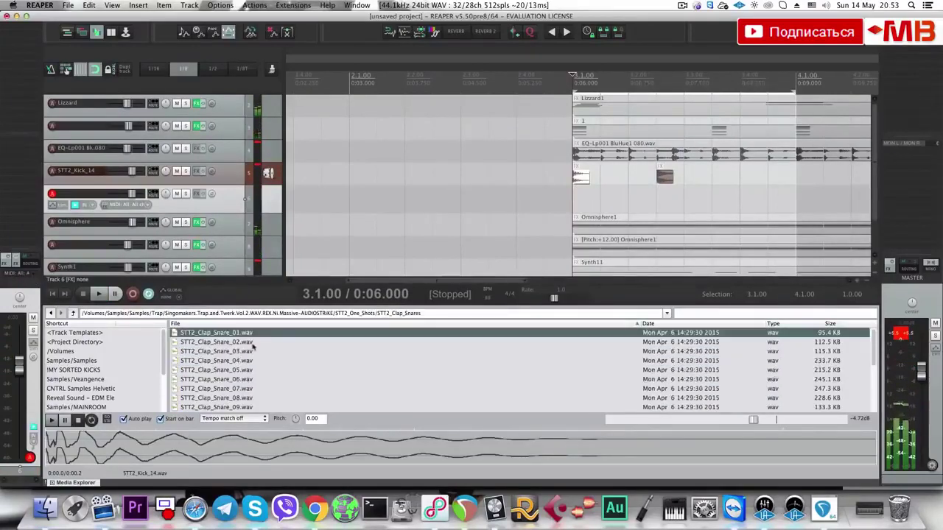
key("Down")
scroll(242, 354, "down", 1)
key("Down")
left_click_drag(230, 354, 774, 203)
Lower the clap track's volume to about -11.5 dB while the bar 3 loop plays.
left_click(545, 200)
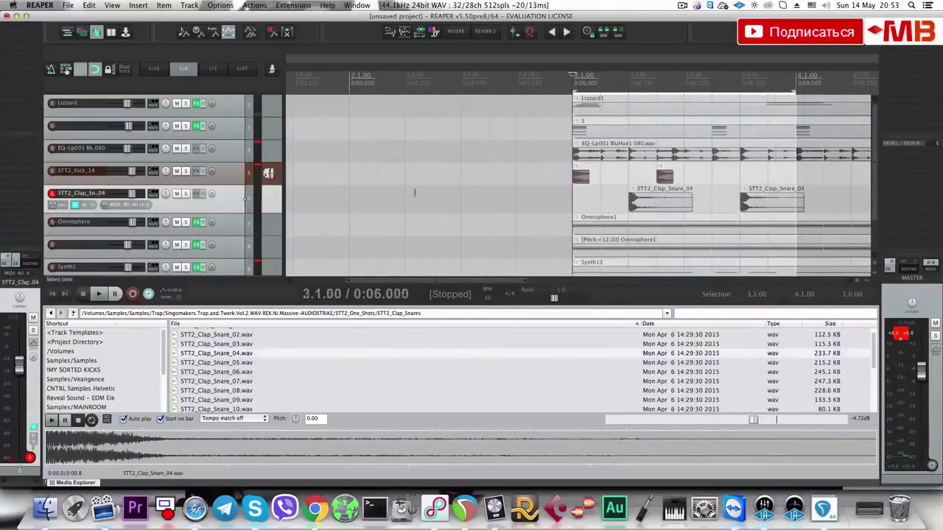
key("space")
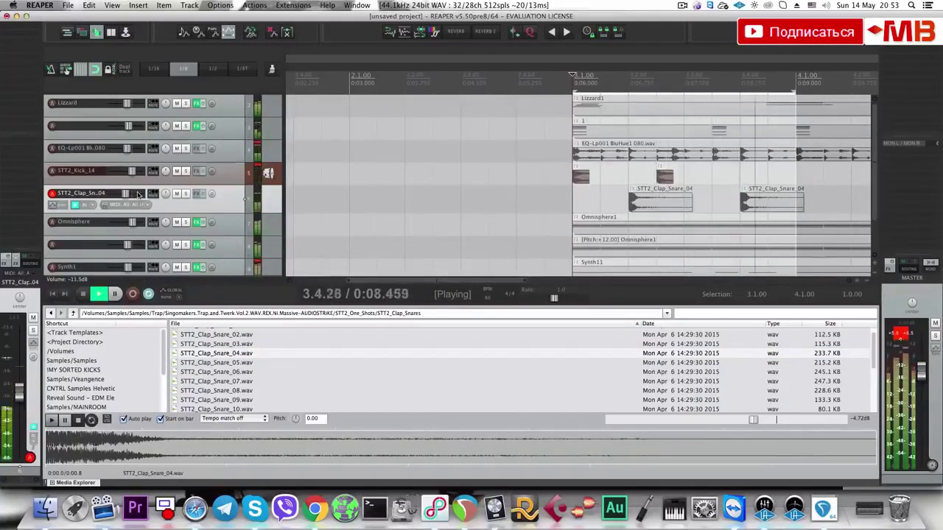
key("space")
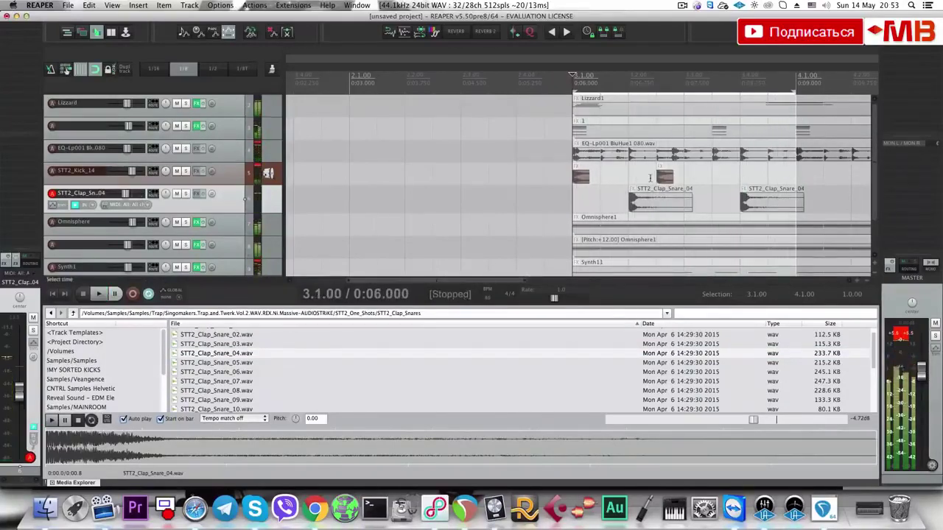
Copy the second kick to 3.1.50 on the kick track.
left_click(658, 178)
scroll(657, 178, "up", 4)
left_click_drag(517, 180, 400, 181)
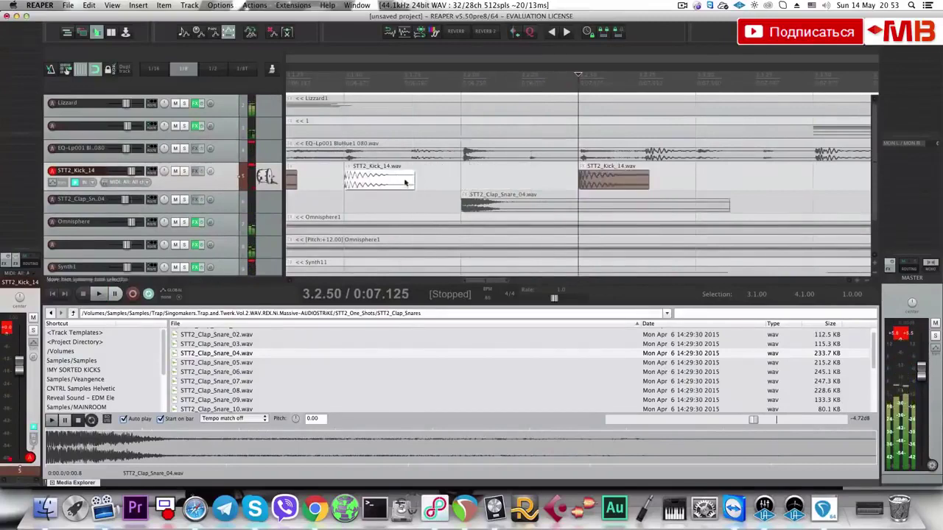
scroll(400, 181, "down", 4)
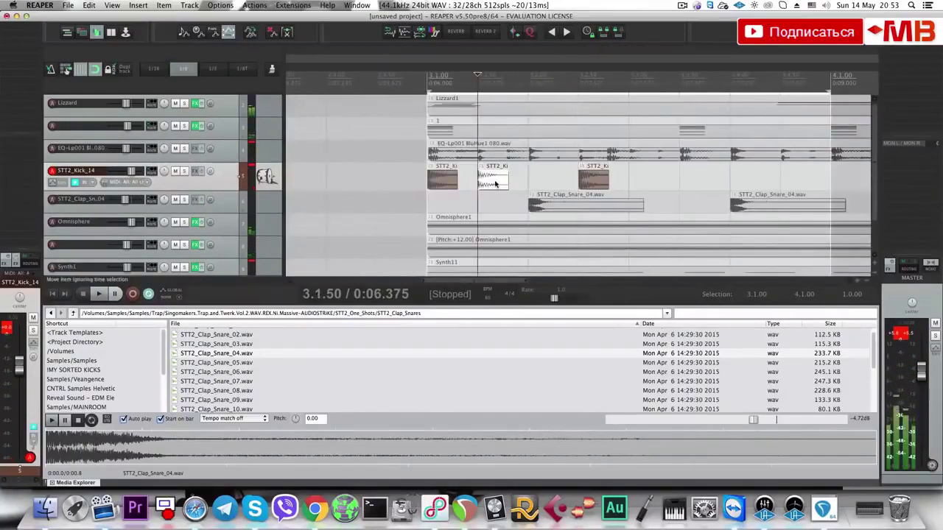
Set the grid to 1/16, move the middle kick to 3.1.75, and check the pattern in playback.
scroll(519, 180, "up", 2)
left_click_drag(622, 188, 616, 181)
key("space")
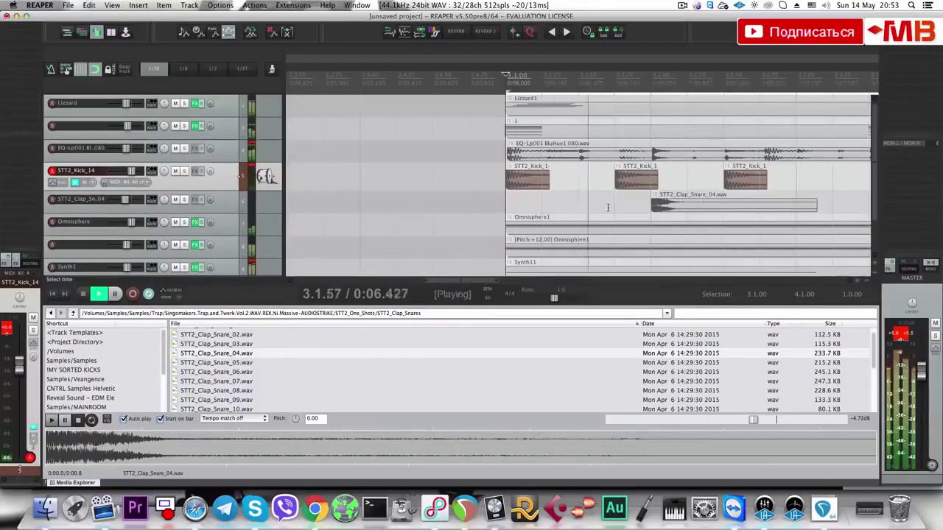
left_click(638, 182)
scroll(623, 211, "down", 1)
key("space")
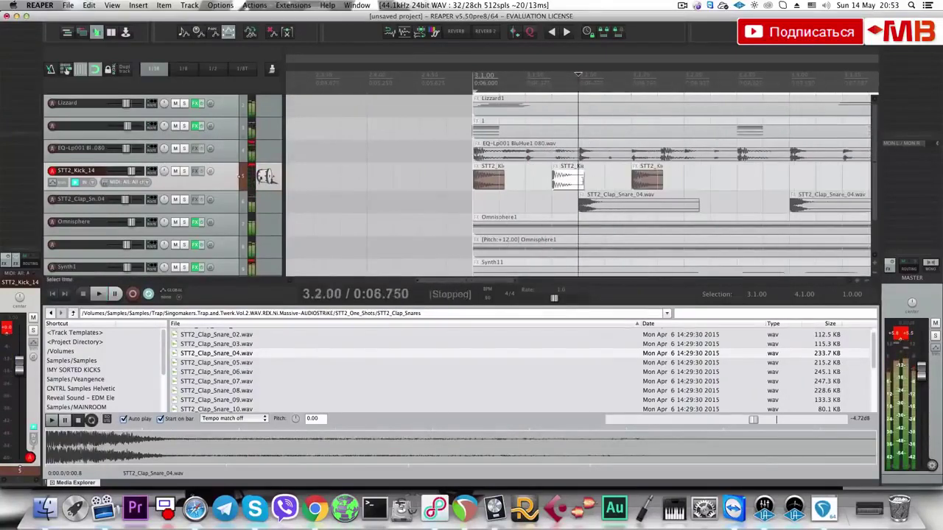
Copy the second kick to 3.3.50, nudge the original slightly later than 3.1.75, and check the pattern in playback.
left_click_drag(568, 182, 753, 185)
left_click(581, 179)
left_click_drag(568, 184, 573, 184)
left_click(496, 181)
key("space")
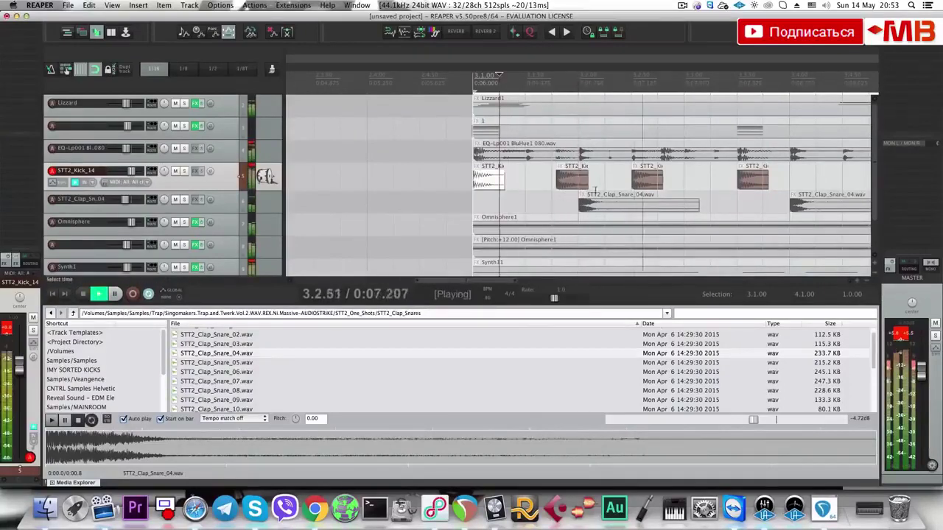
scroll(733, 184, "down", 3)
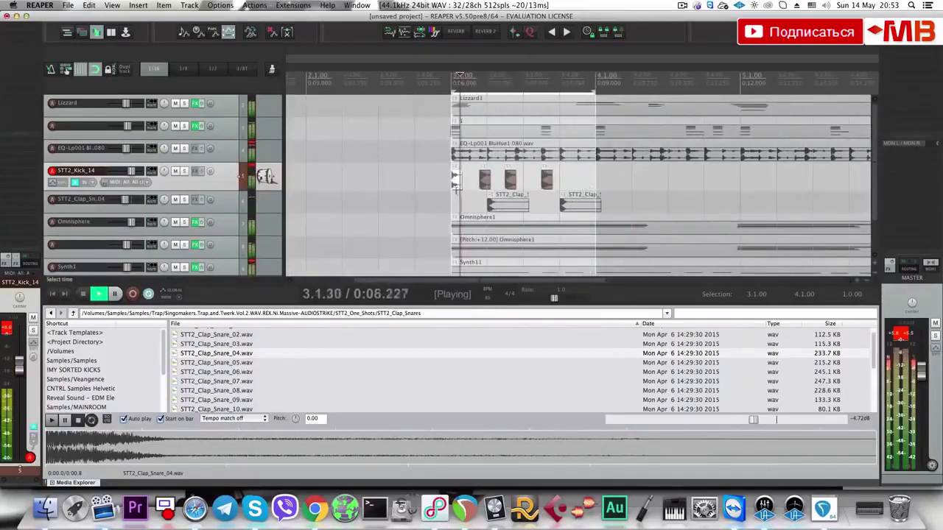
Mute both Omnisphere tracks and quantize the notes of the Synth1 MIDI clip to the 1/16 grid.
left_click(175, 245)
left_click(175, 222)
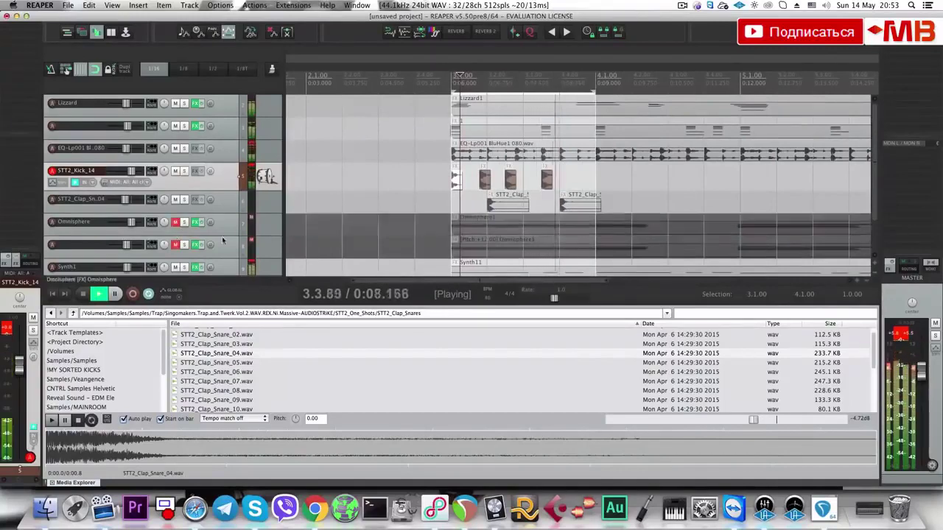
scroll(221, 239, "down", 1)
double_click(473, 257)
scroll(305, 385, "up", 3)
scroll(305, 386, "down", 2)
key("space")
left_click(282, 401)
scroll(295, 395, "up", 1)
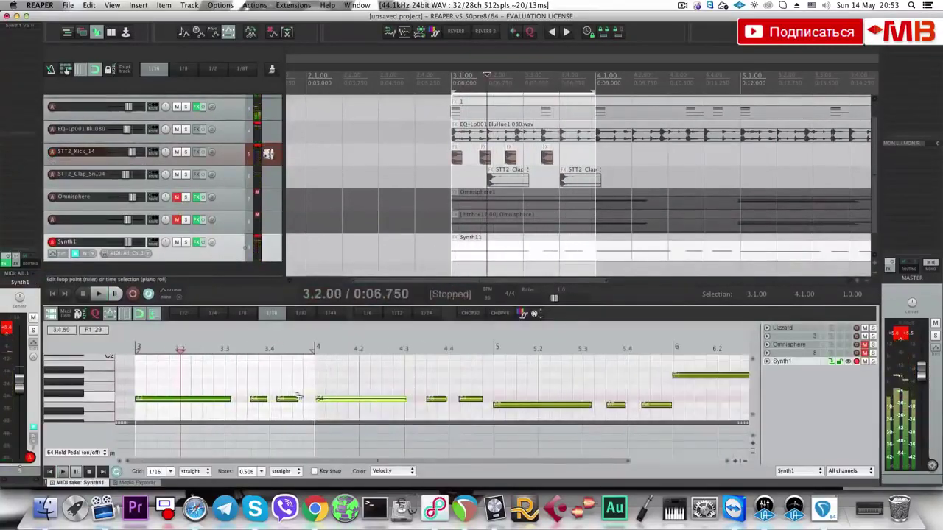
Play the loop from 3.1.00 to check the quantized Synth1 line against the drums.
left_click(448, 252)
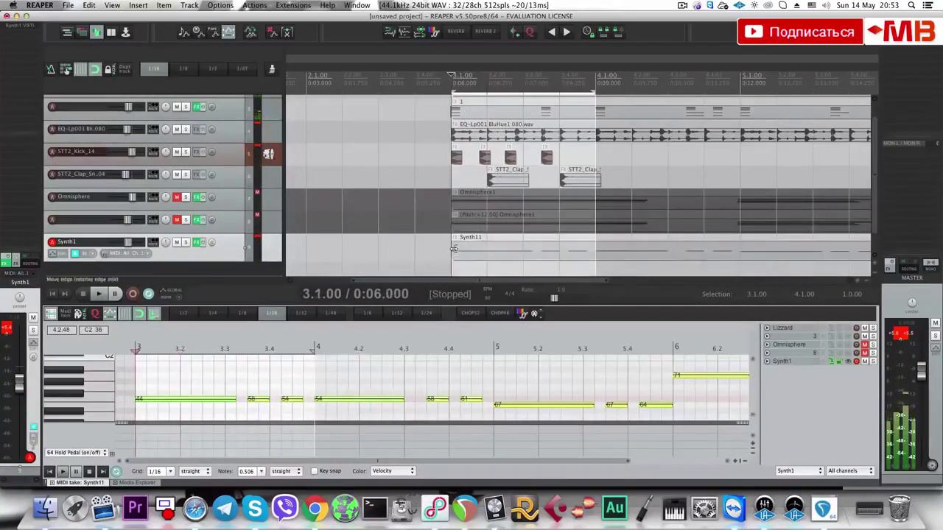
left_click(455, 256)
scroll(476, 258, "down", 2)
key("space")
scroll(482, 257, "down", 2)
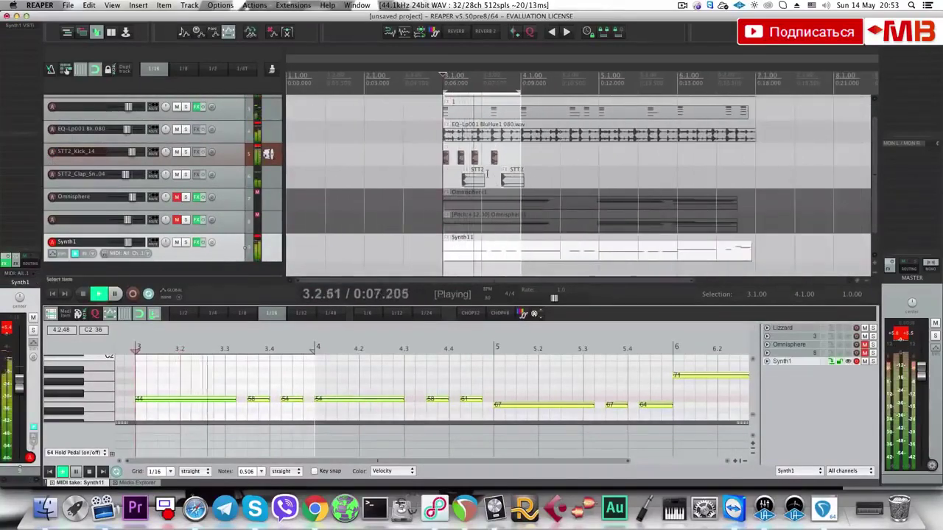
key("space")
Insert a new track below the clap track and bring up the Media Explorer.
left_click(231, 176)
key("super+t")
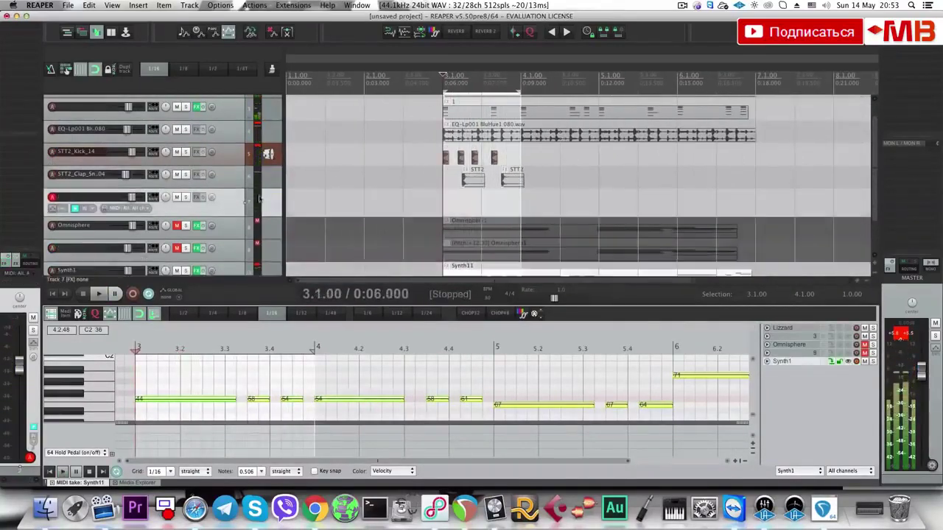
key("super+alt+x")
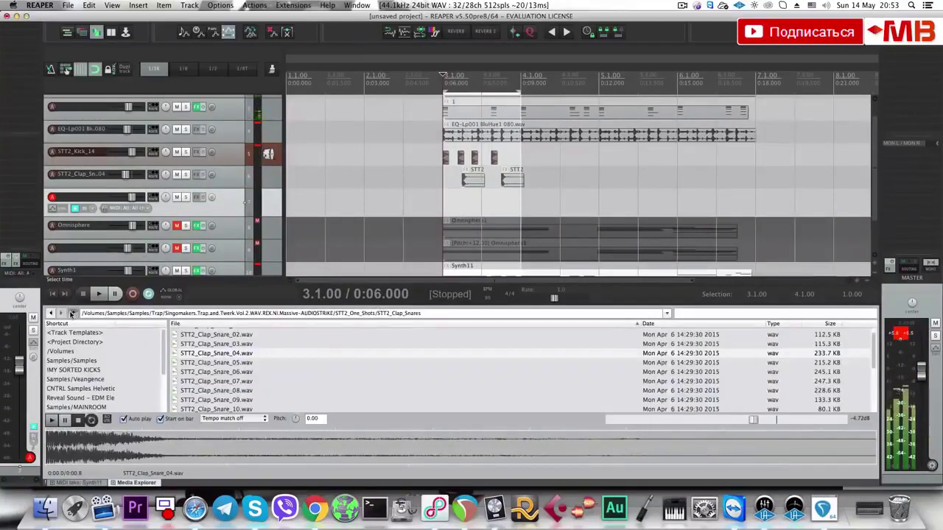
Browse the sample library to the VMH2 Drumloops 128BPM folder in Vengeance Minimal House Vol. 2.
left_click(73, 313)
left_click(72, 313)
left_click(265, 380)
key("BackSpace")
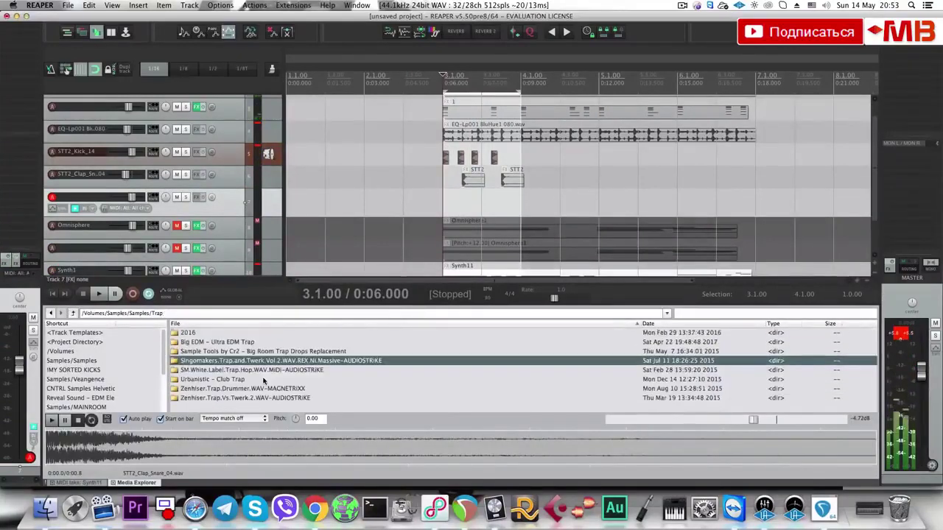
key("BackSpace")
scroll(258, 379, "down", 3)
left_click(220, 390)
double_click(219, 389)
scroll(243, 389, "down", 3)
double_click(244, 355)
left_click(233, 370)
double_click(233, 371)
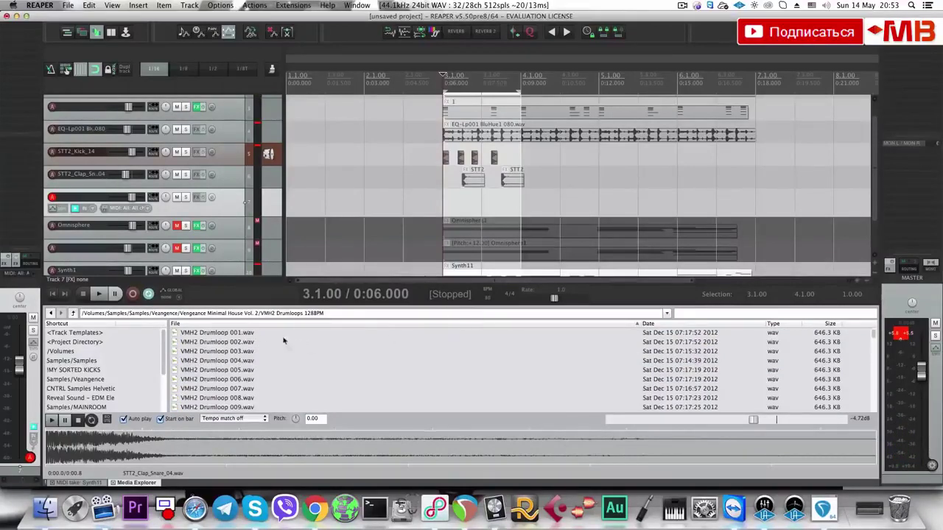
Place VMH2 Drumloop 002.wav on the new track at 3.1.00 and turn off pitch preservation for its changed playback rate.
left_click(250, 342)
left_click_drag(279, 318, 594, 204)
double_click(576, 209)
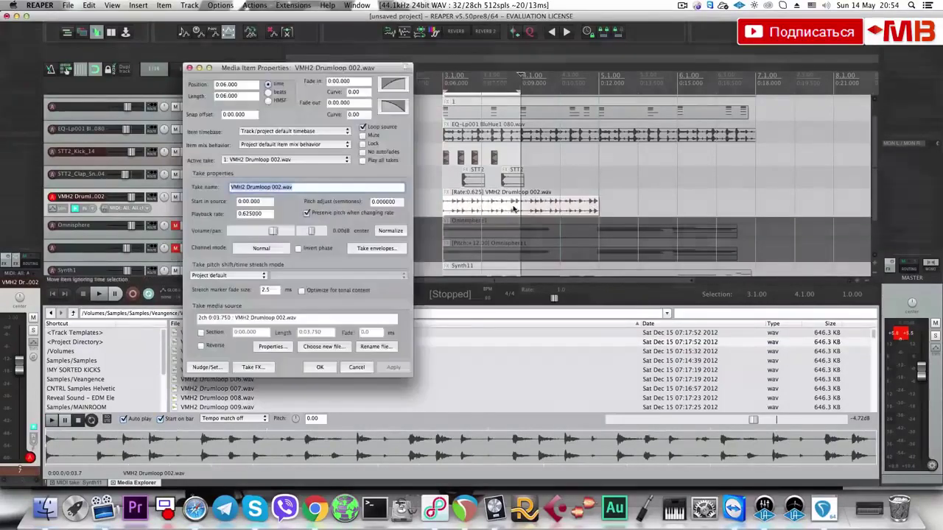
left_click(394, 367)
left_click(356, 367)
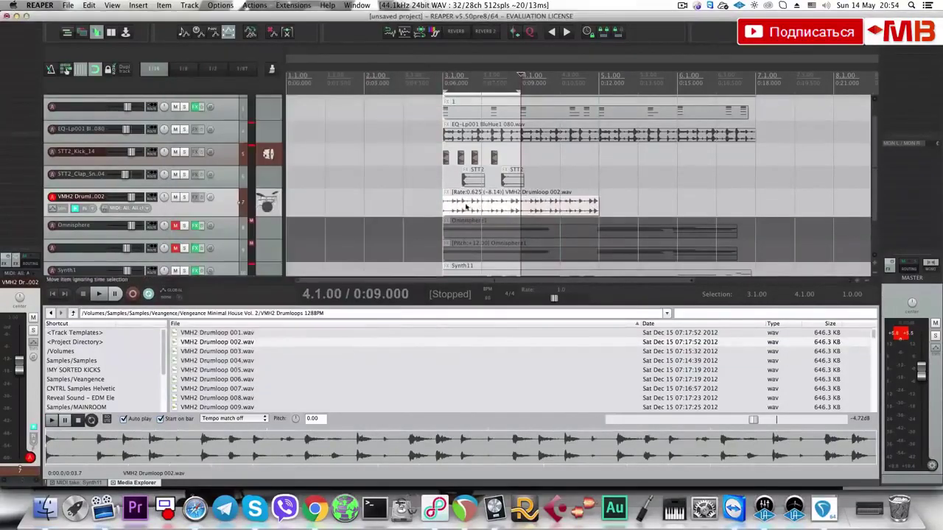
Solo and play the drumloop track, split its clip at 4.1.00, and delete the part after the split.
key("space")
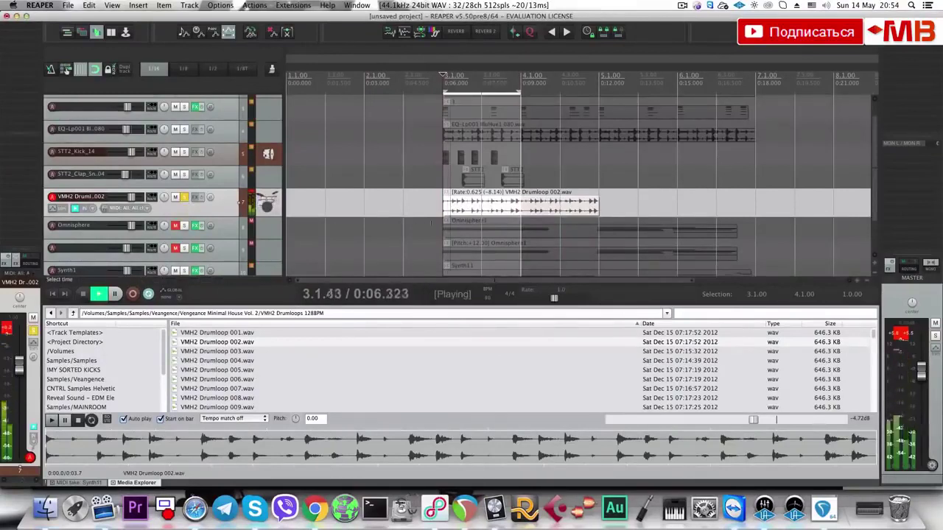
key("space")
left_click(523, 209)
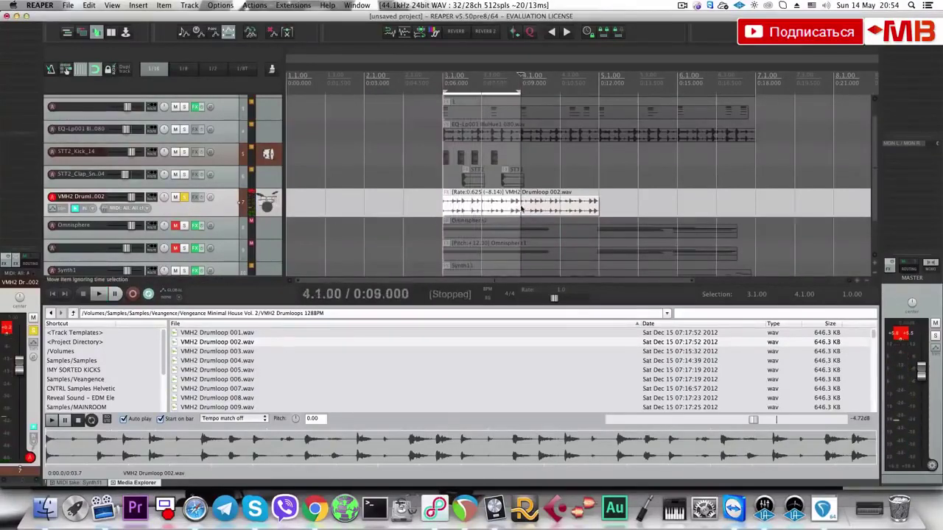
key("s")
left_click(560, 209)
key("Delete")
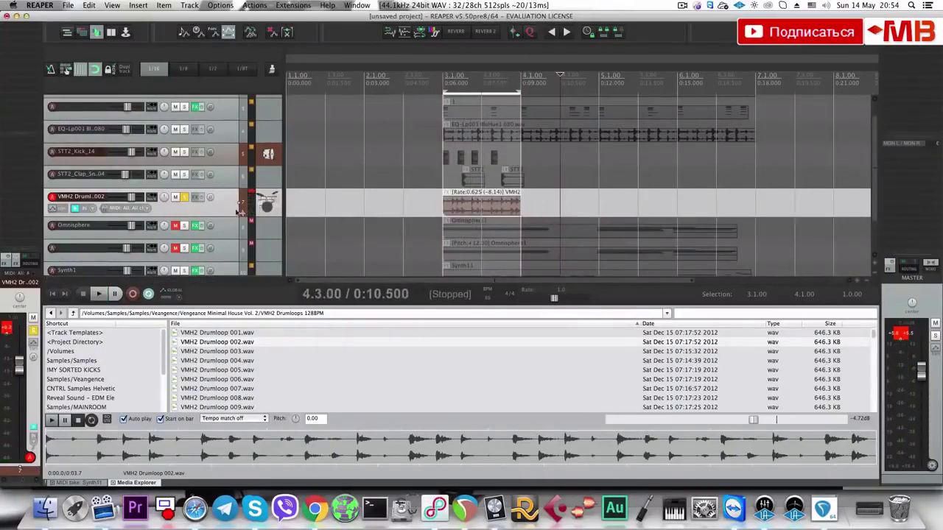
Insert FabFilter Pro-Q 2 on the drumloop track and add low-cut and high-cut filters during playback.
left_click(26, 25)
left_click_drag(486, 179, 339, 175)
left_click_drag(40, 179, 231, 176)
left_click_drag(164, 38, 428, 190)
key("space")
left_click_drag(604, 330, 560, 329)
left_click_drag(496, 332, 519, 323)
Steepen the slopes of both cut filters, raise the high-cut frequency, and set the low cut to about 400 Hz.
right_click(565, 333)
mouse_move(618, 355)
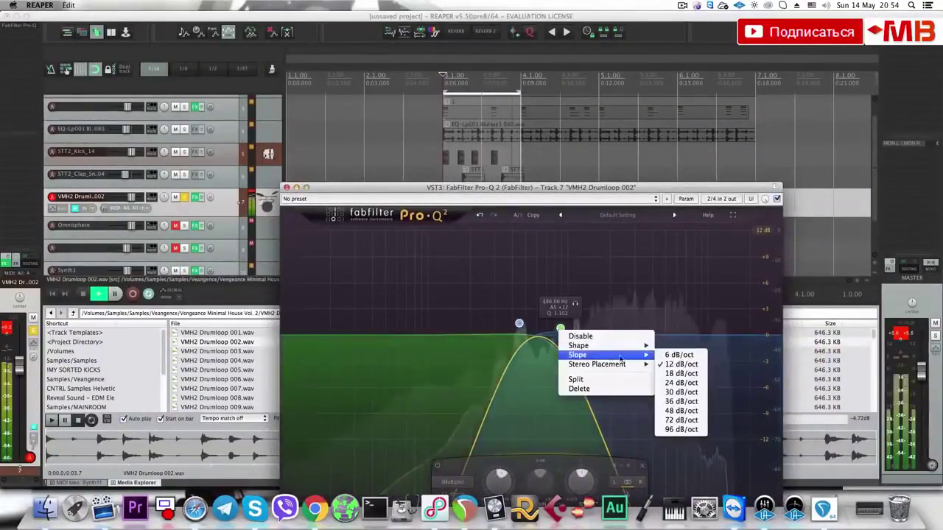
left_click(667, 398)
left_click_drag(520, 324, 574, 335)
left_click(563, 335)
key("space")
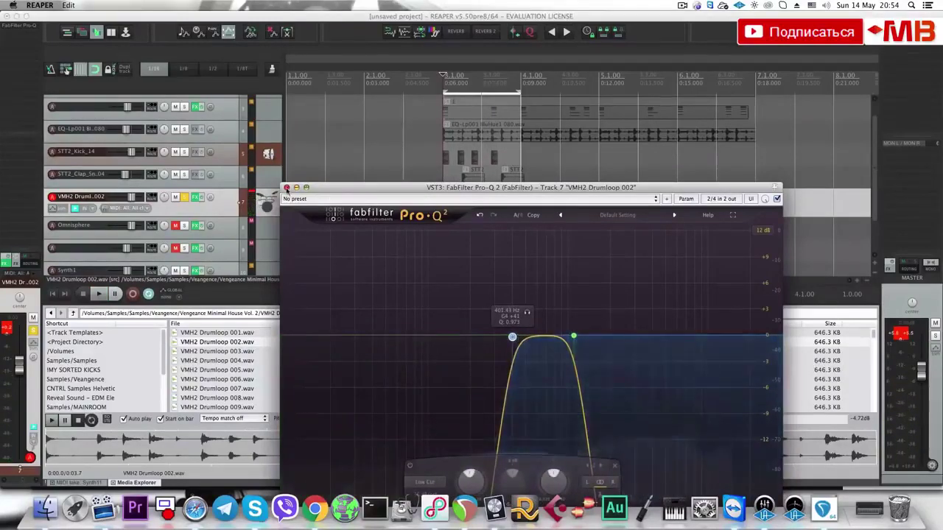
Unsolo the drumloop track and lower its volume by a few decibels while the bar 3 loop plays.
left_click(182, 198)
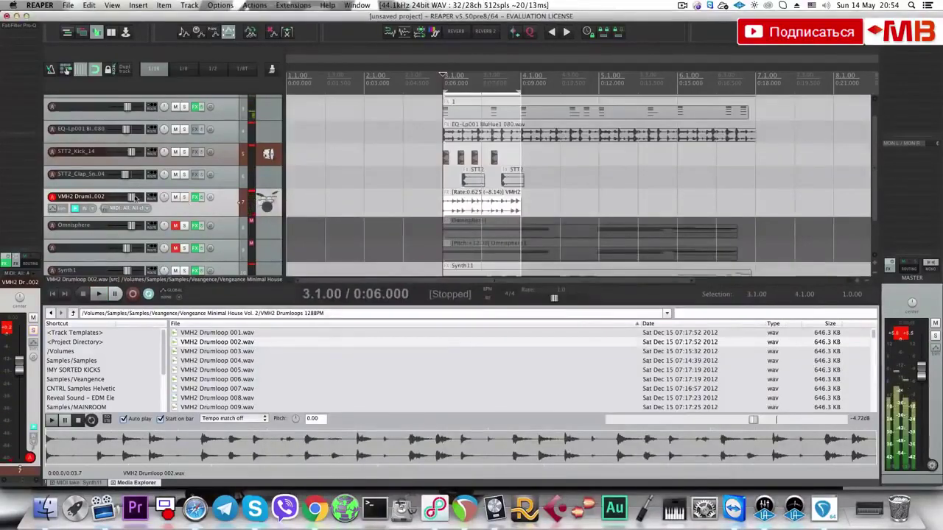
key("space")
scroll(136, 199, "down", 2)
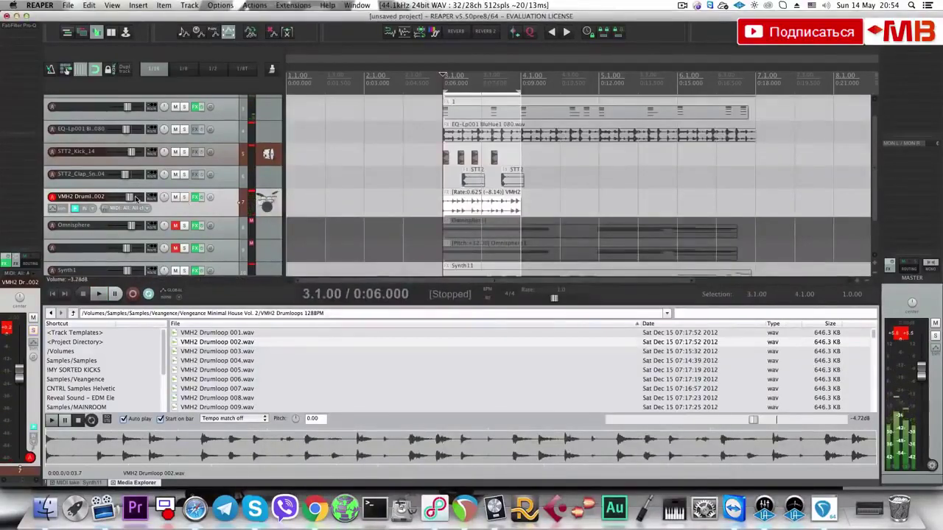
scroll(136, 199, "down", 1)
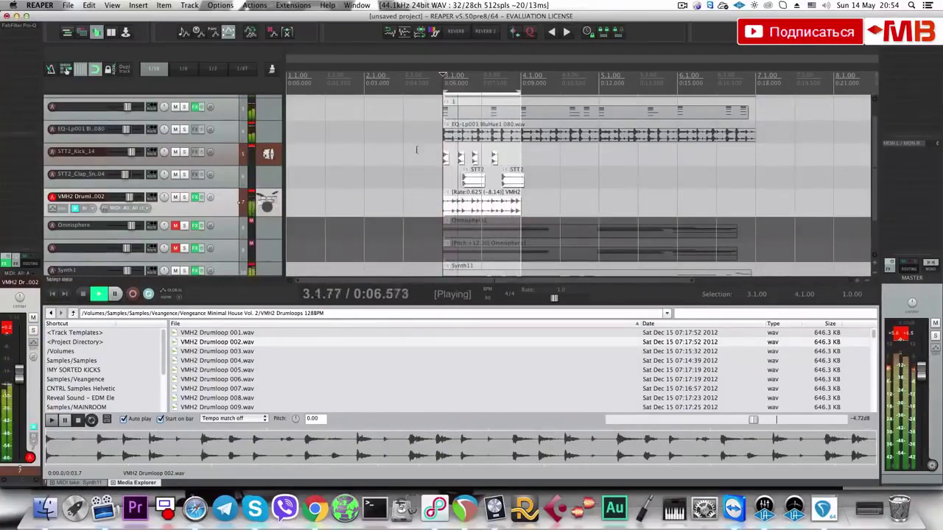
Duplicate the bar 3 kick, clap and drumloop clips four times and set the time selection from 3.1.00 to 7.1.00.
key("super+d")
key("super+d")
key("super+d")
key("super+d")
key("Escape")
scroll(472, 163, "down", 2)
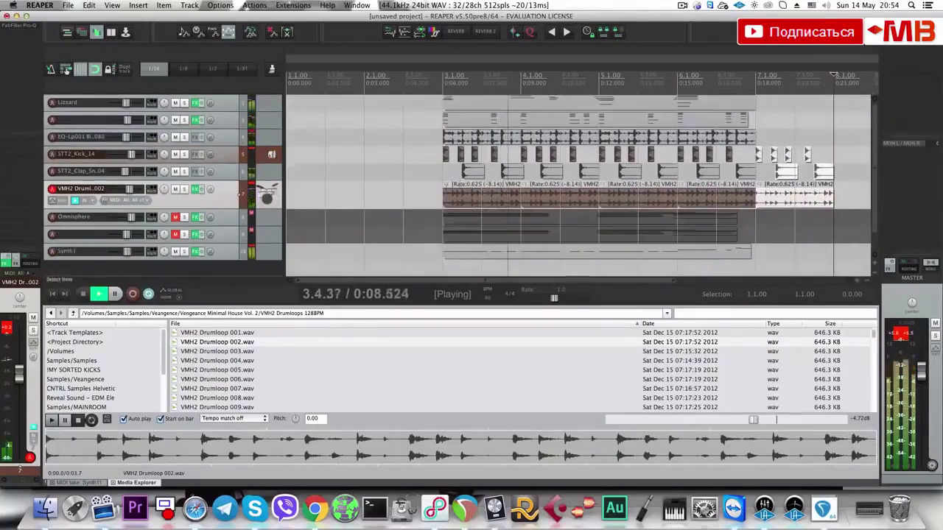
left_click(727, 199)
key("shift+t")
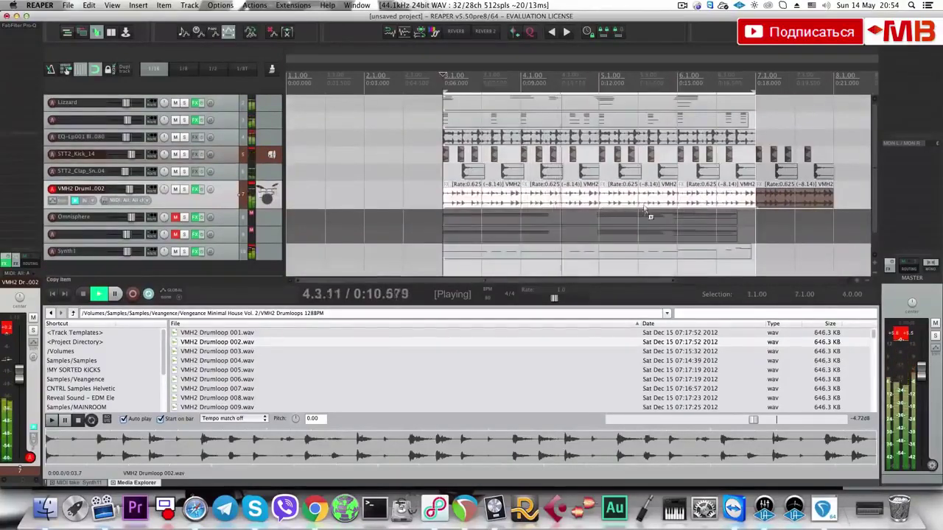
scroll(312, 189, "down", 1)
Check the Synth1 and clap tracks in playback and unmute the Omnisphere track pitched up 12 semitones.
left_click(130, 229)
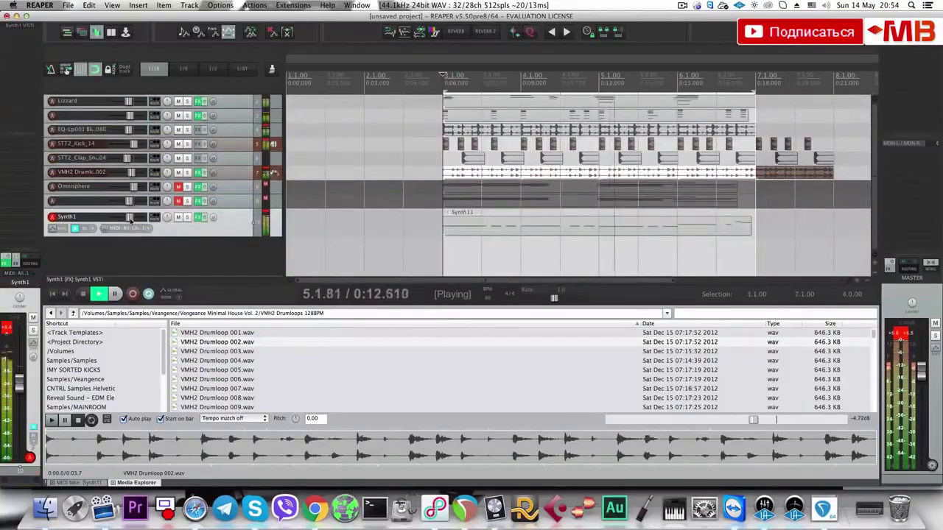
left_click(231, 162)
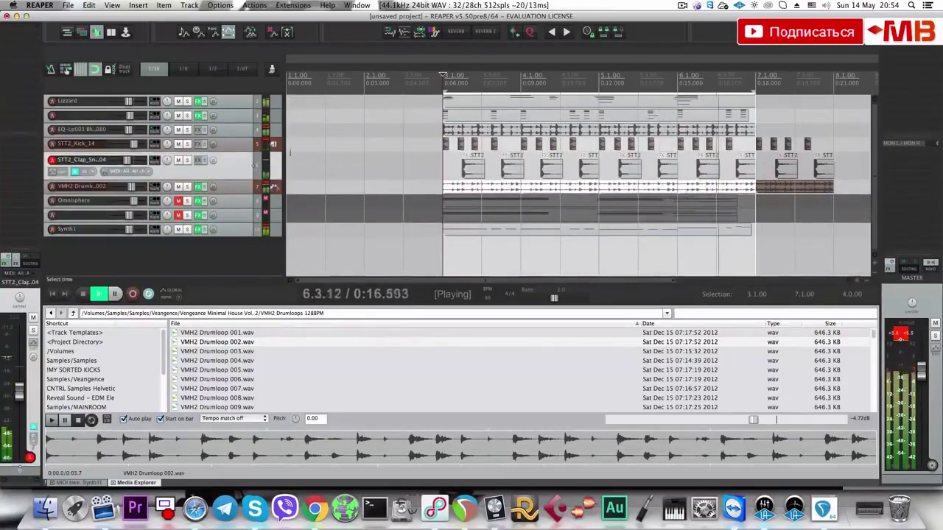
left_click(178, 216)
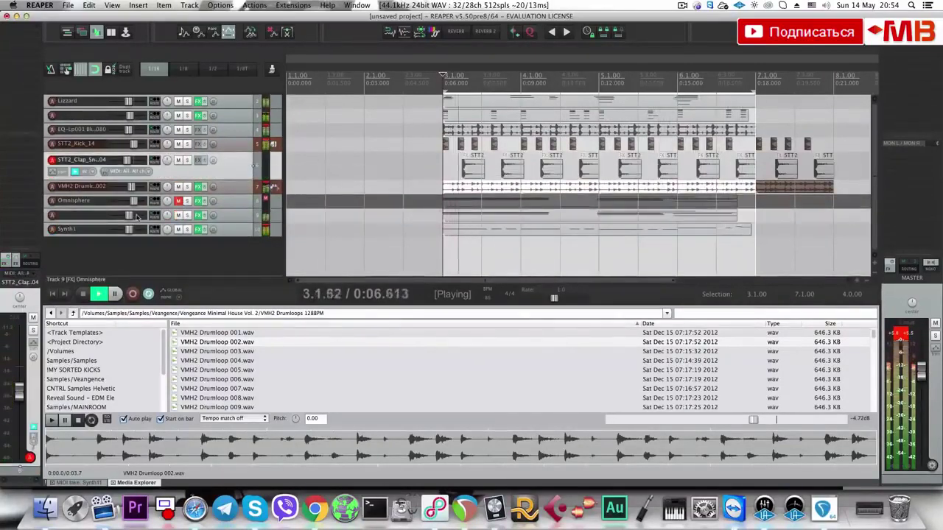
left_click(241, 218)
Audition Hollow and Pure pad patches in the pitched Omnisphere track's instrument and load JP-8 Hollow Chorus.
key("space")
left_click(199, 215)
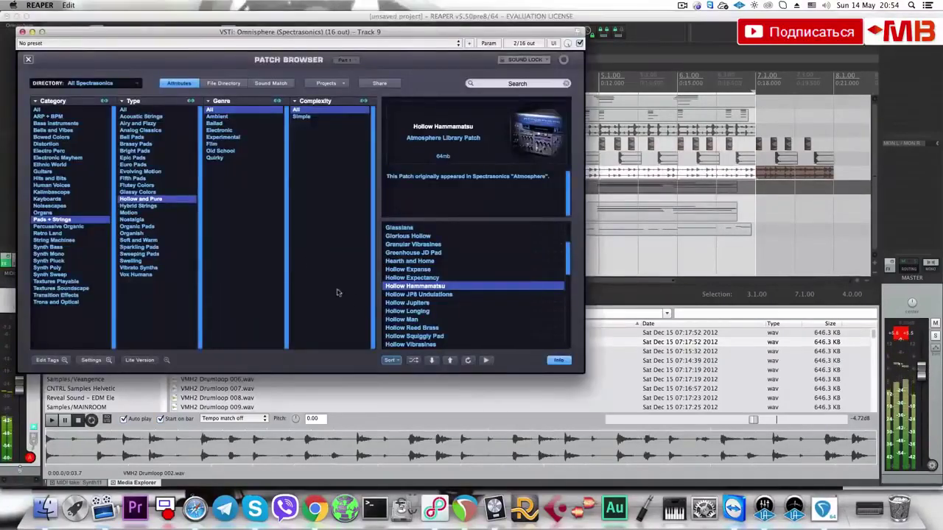
left_click(407, 303)
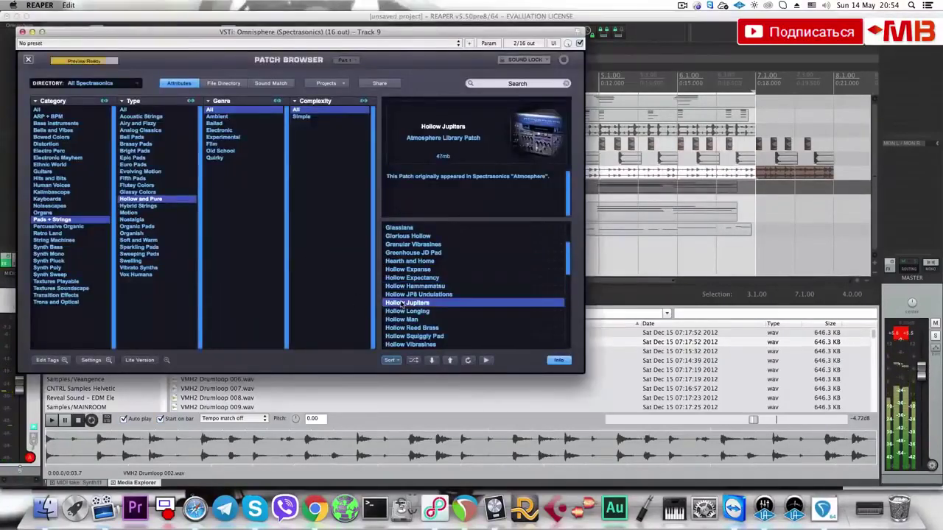
left_click(455, 333)
left_click(446, 328)
left_click(436, 336)
left_click(464, 327)
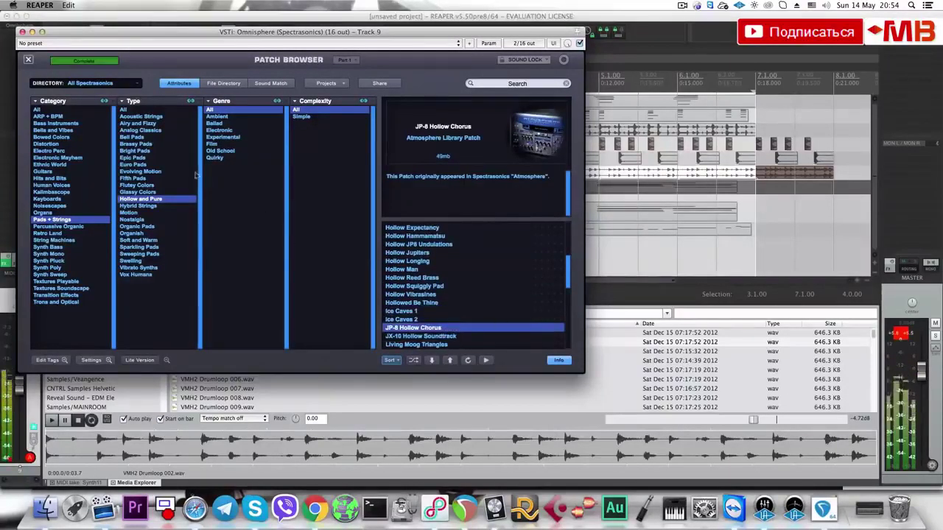
left_click(24, 32)
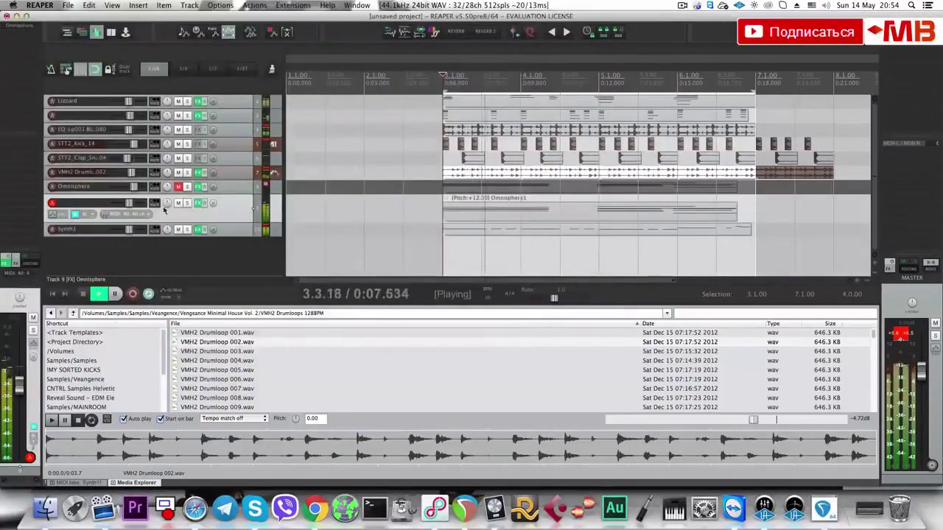
Lower the pitched Omnisphere track's volume, unmute the other Omnisphere track at about -1.3 dB, and play the full loop.
left_click(467, 220)
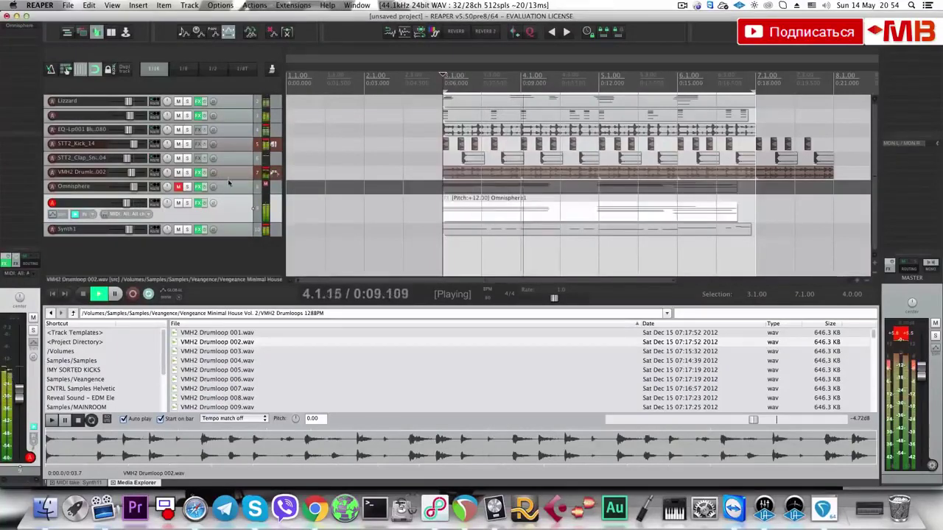
left_click(179, 187)
left_click(217, 253)
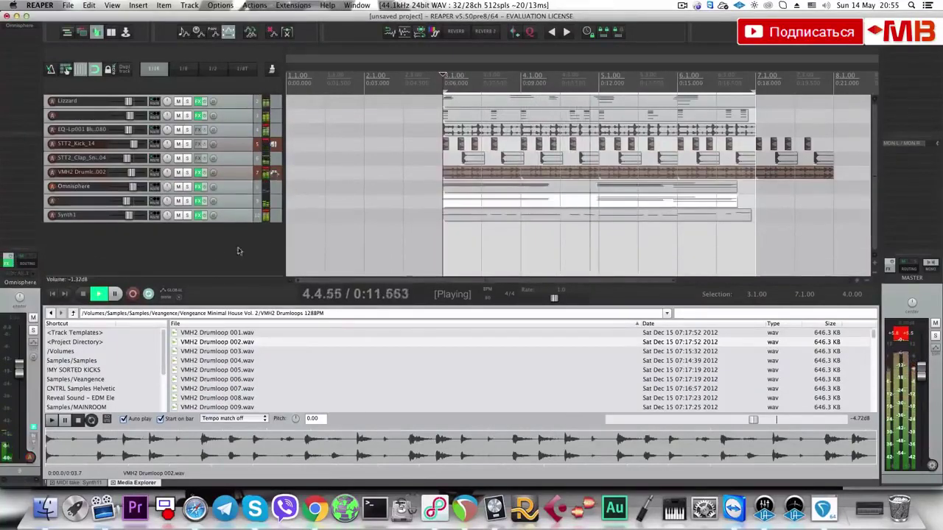
scroll(503, 209, "down", 3)
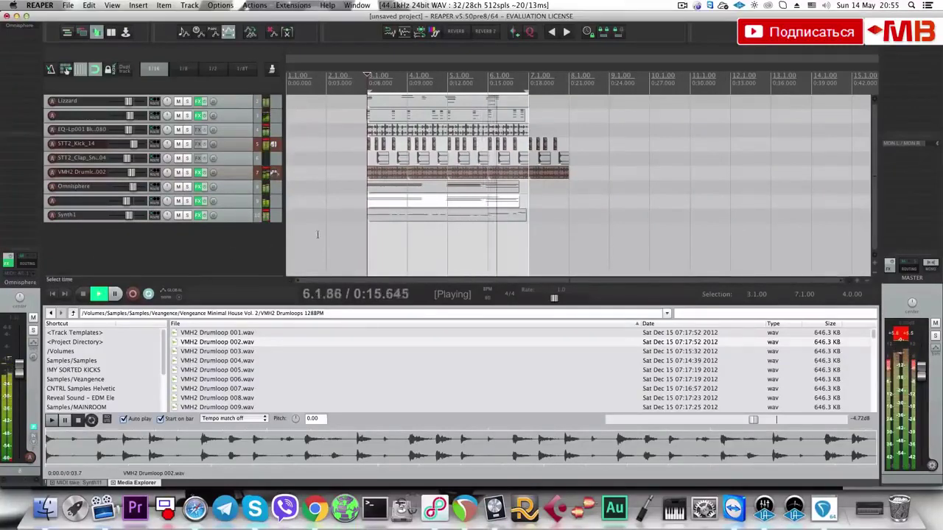
key("space")
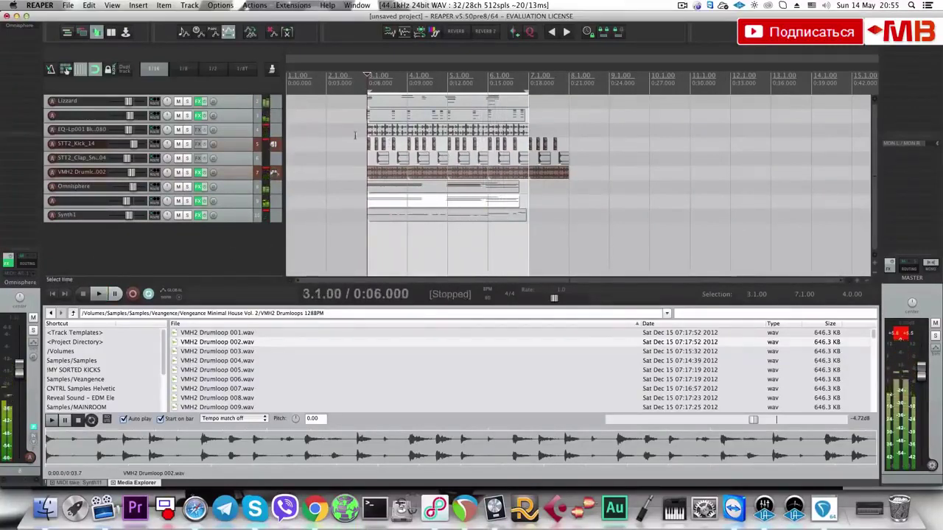
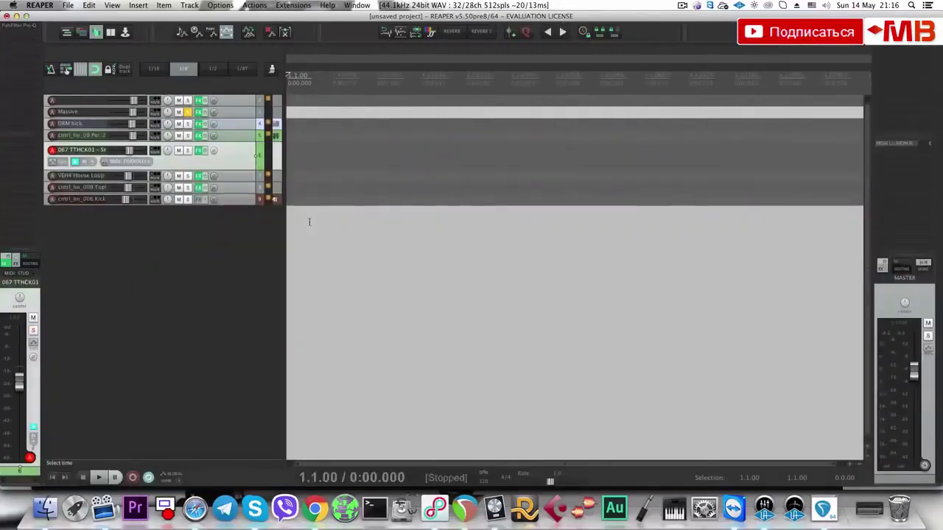
Clear the project and insert the Dinka Deep Content 1 track template from the EDX 2015 Content folder.
scroll(479, 223, "down", 5)
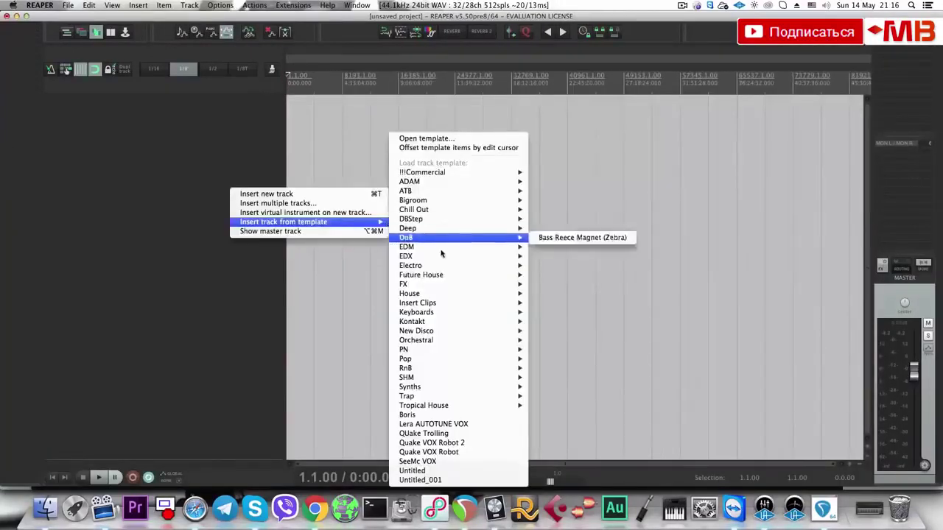
mouse_move(447, 264)
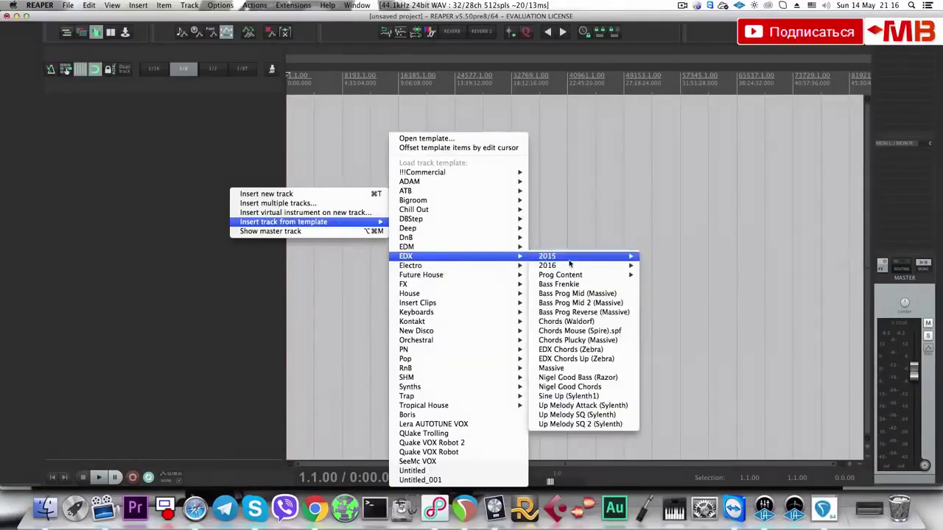
mouse_move(606, 268)
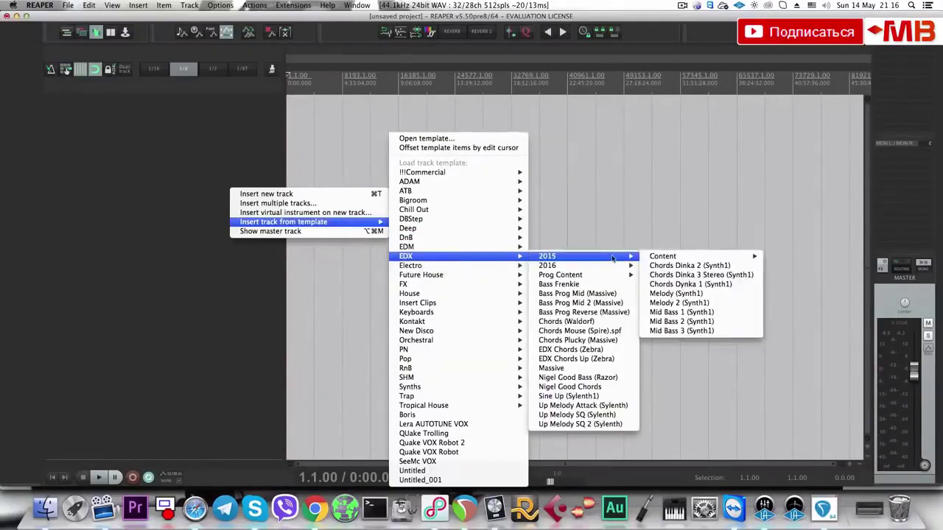
mouse_move(692, 261)
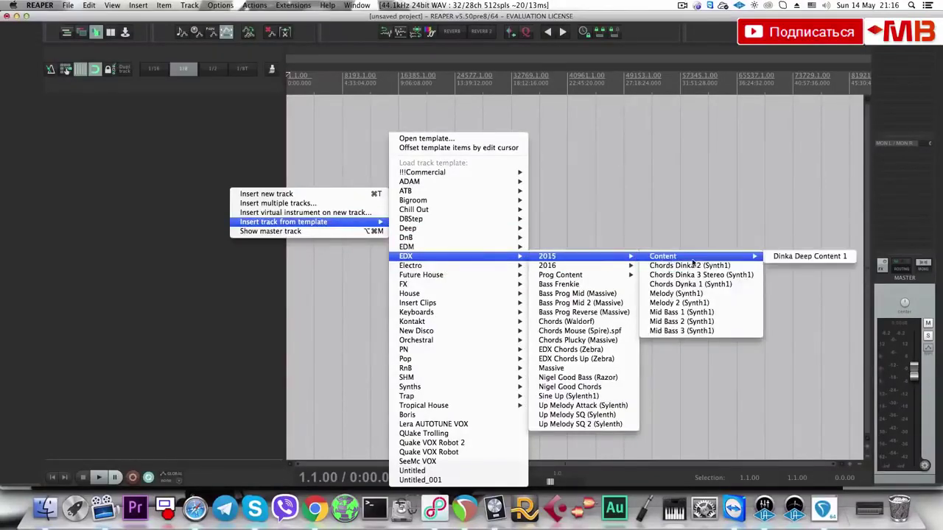
left_click(770, 256)
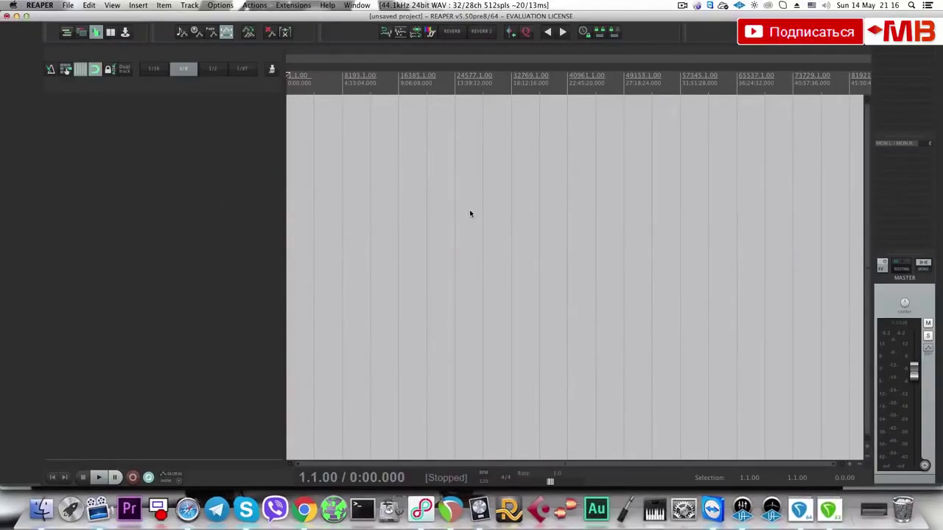
left_click(269, 231)
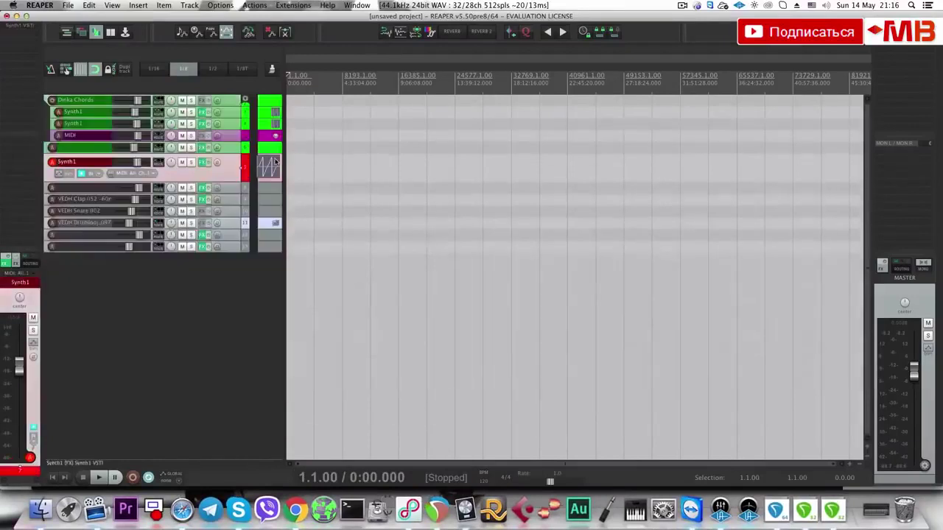
Record a four-bar chord part on the MIDI track of the Dinka Chords folder, starting at bar 16385.
left_click(275, 137)
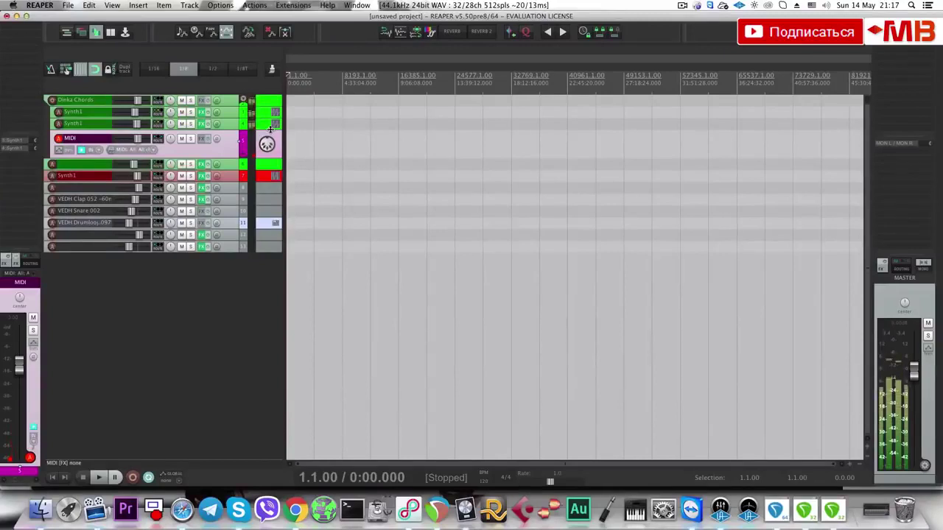
left_click(400, 143)
key("space")
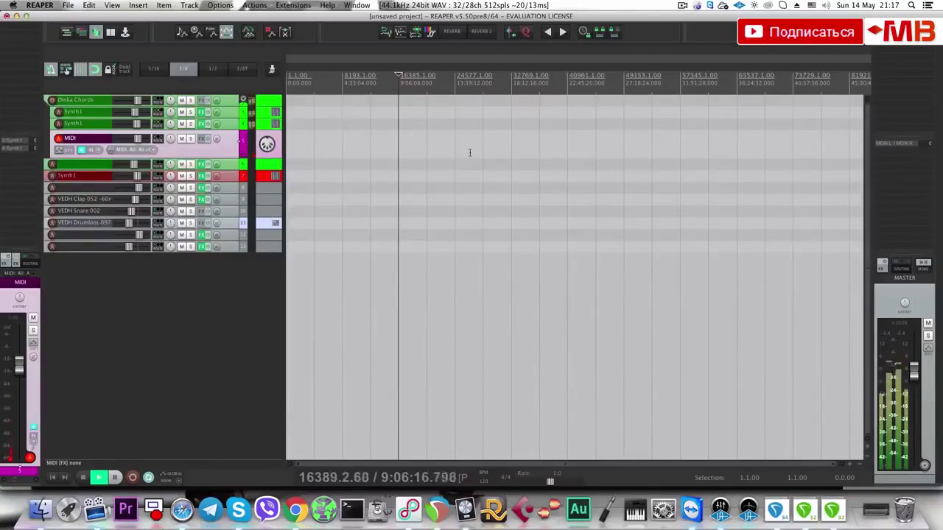
key("space")
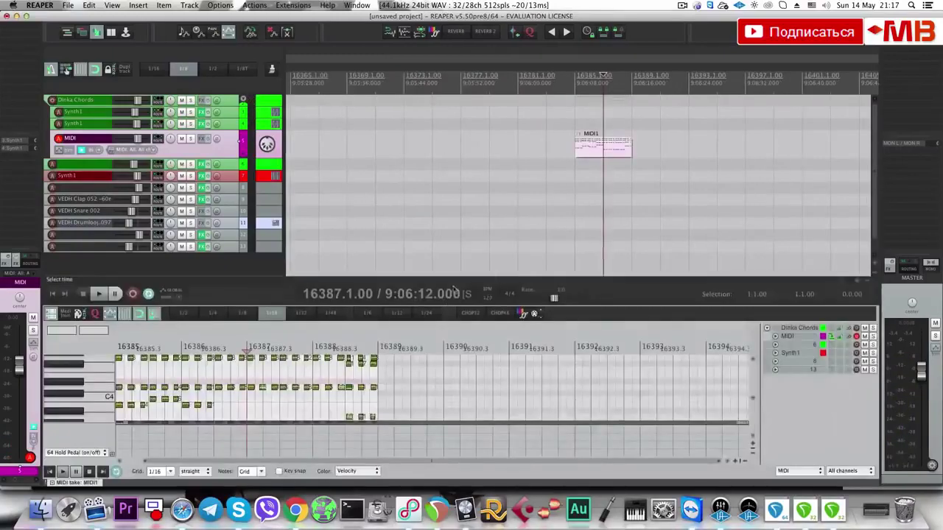
Shorten the overlong note at 16388.3 in the chord clip and play the clip from its start.
key("space")
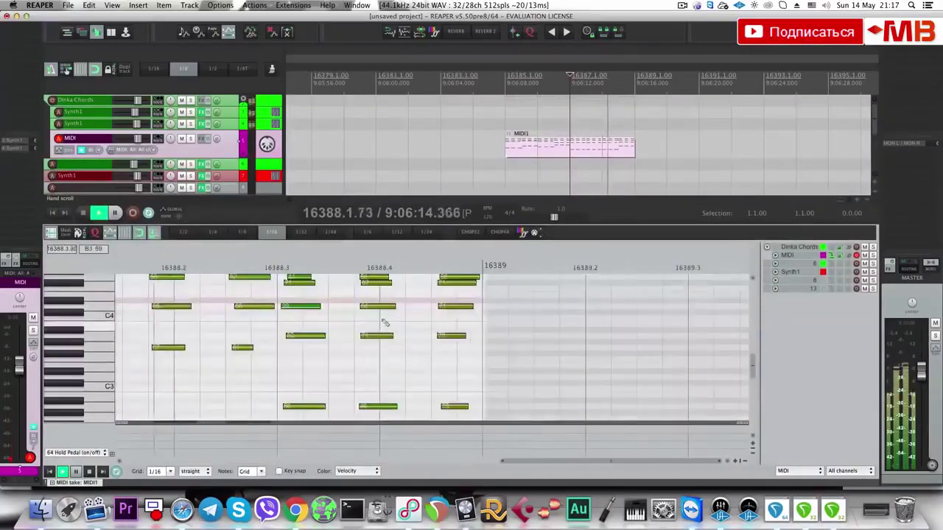
key("space")
left_click(392, 354)
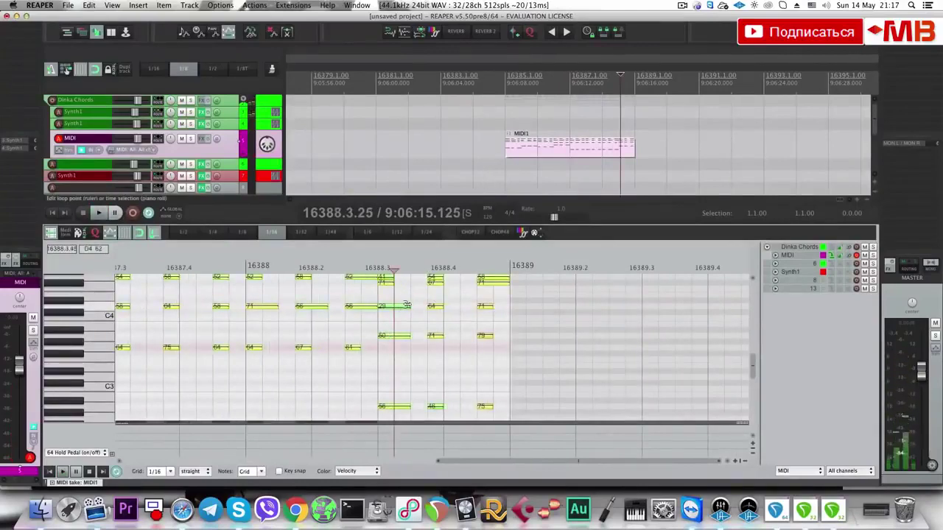
left_click_drag(409, 306, 392, 307)
left_click(506, 175)
key("space")
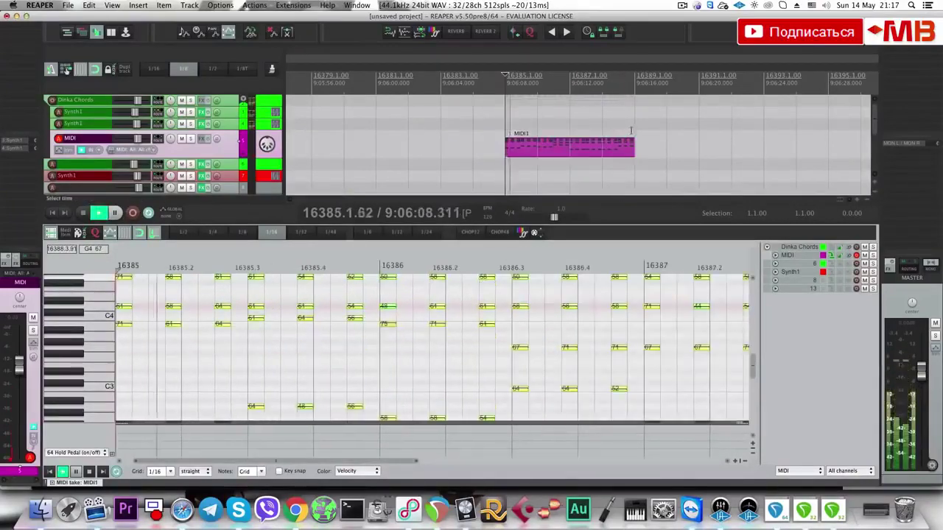
Set the time selection from 16385.1.00 to 16389.1.00 and record a bass line on the red Synth1 track.
left_click_drag(634, 175, 505, 176)
left_click(297, 176)
key("space")
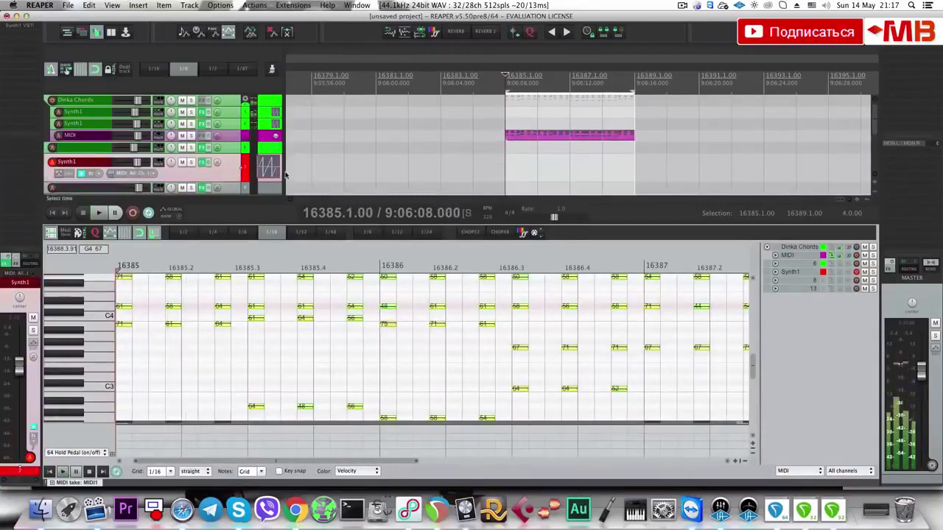
left_click(484, 174)
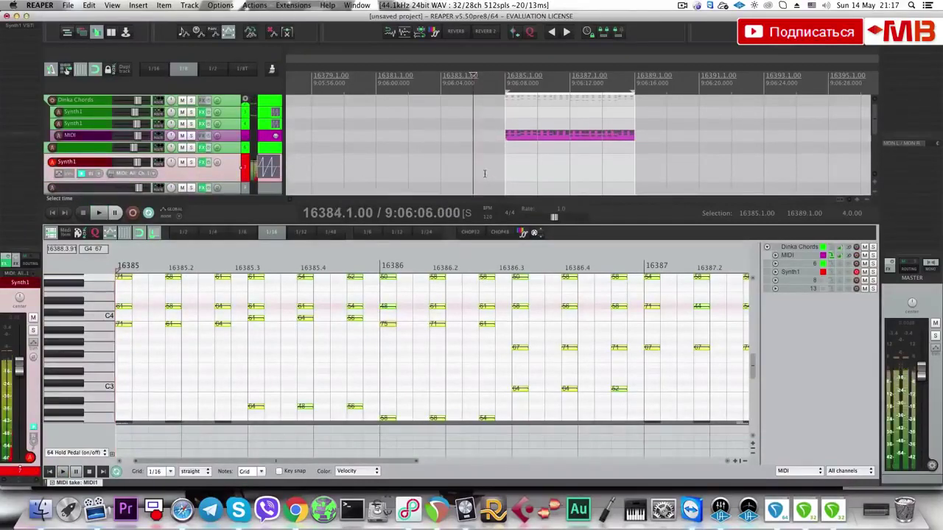
key("space")
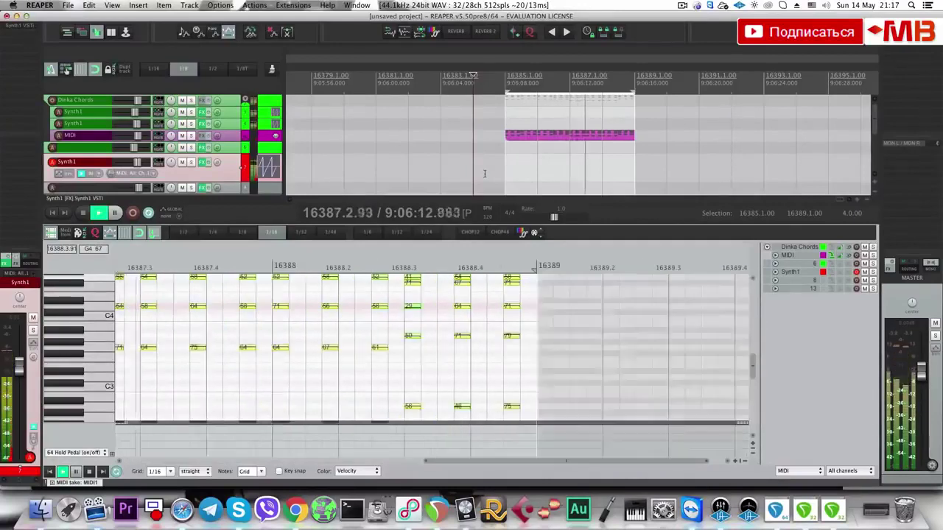
key("space")
key("super+z")
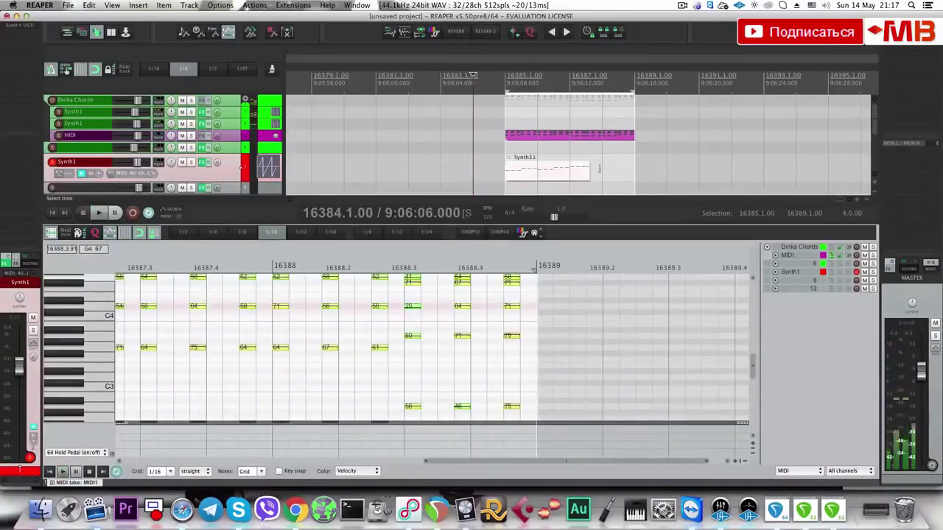
Trim the Synth1 bass clip to its first two bars, ending at 16387, and check it in playback.
left_click(577, 173)
key("s")
key("space")
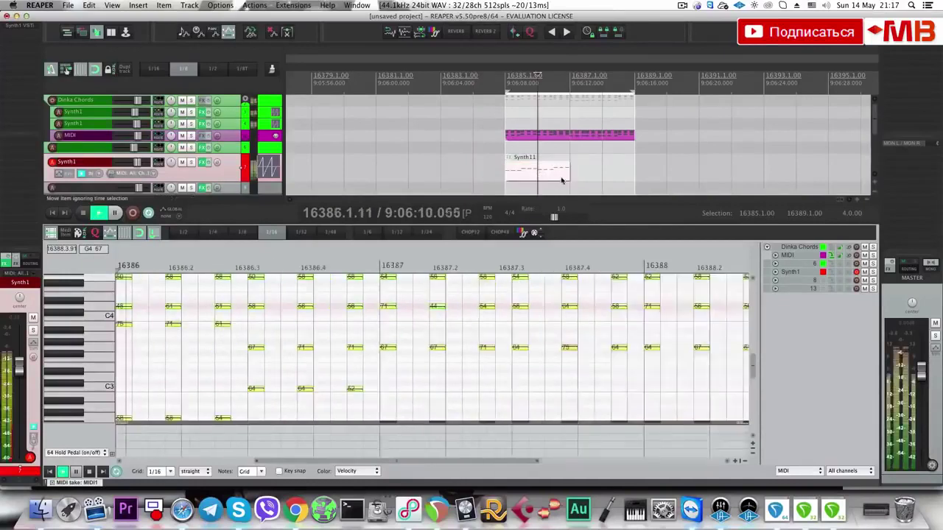
scroll(560, 175, "up", 1)
key("space")
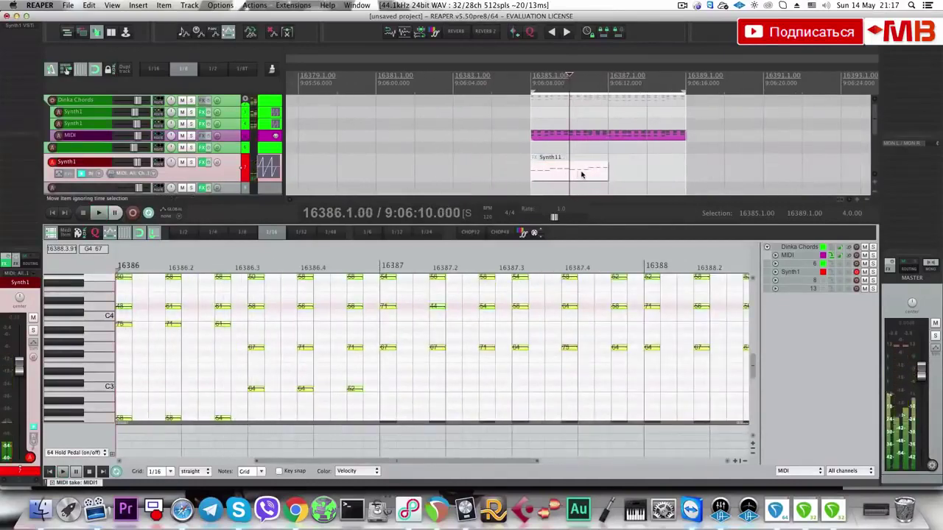
Record the last two bars of the Synth1 bass line and glue the parts into one clip from 16385 to 16389.
key("space")
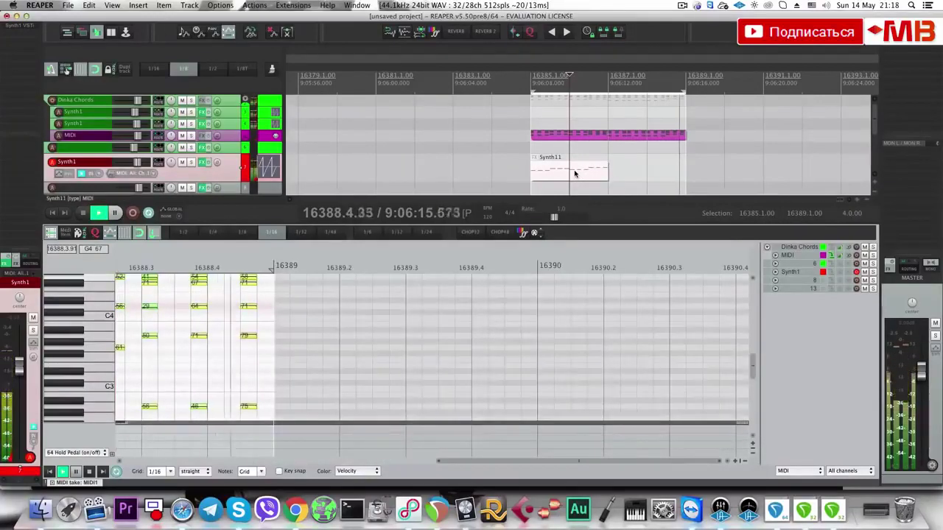
left_click(622, 180)
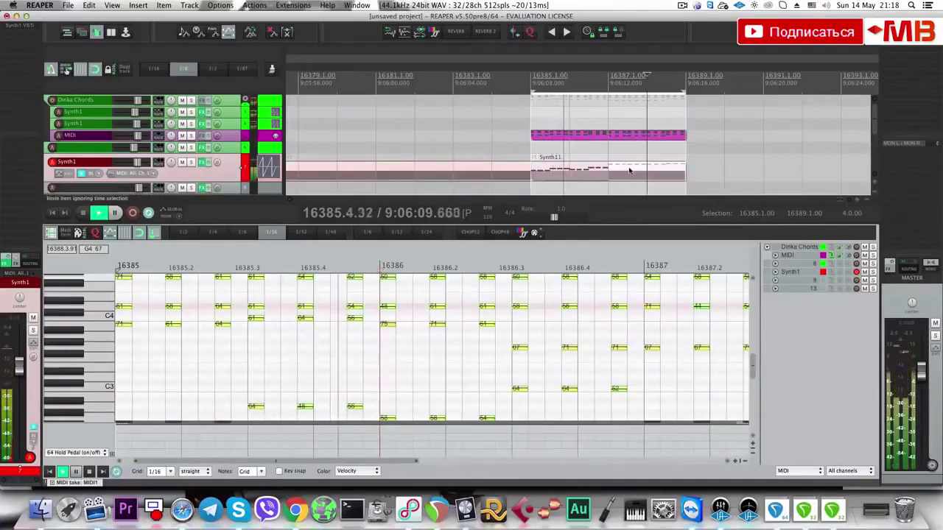
key("Delete")
left_click(531, 171)
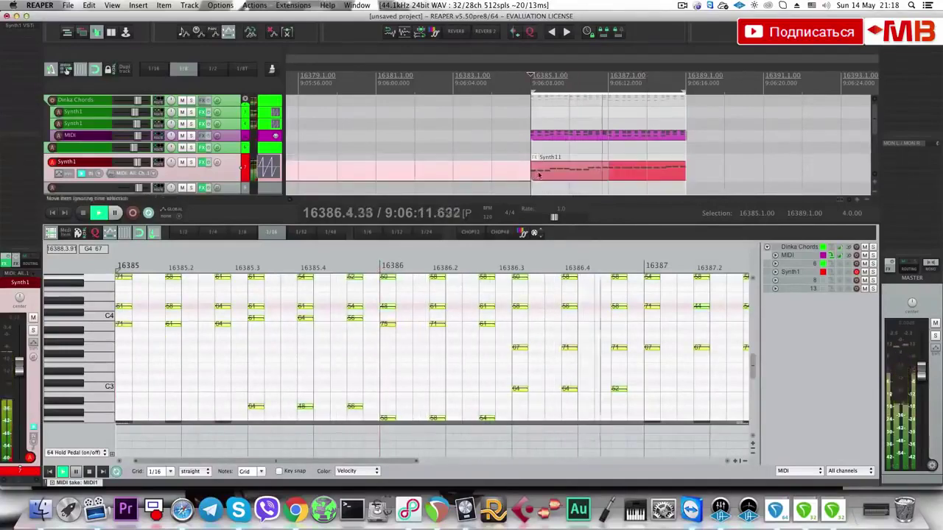
key("super+shift+g")
Delete the stray short note at bar 16387 in the glued Synth1 clip and close the MIDI editor.
double_click(606, 177)
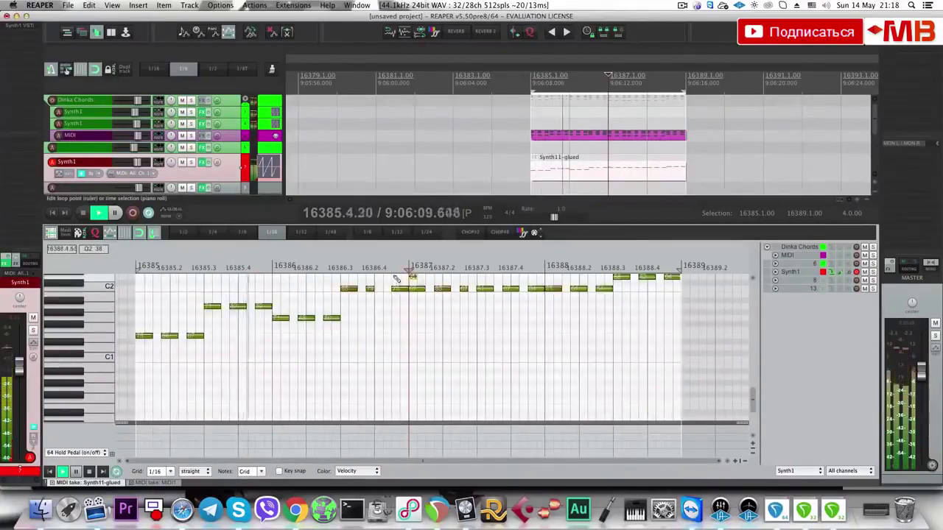
double_click(413, 277)
left_click(537, 177)
key("Escape")
key("space")
Play the loop and audition the Battery 3 track, the MIDI chord track and the green Synth1 track with Warmverb and Blackhole.
scroll(484, 218, "down", 2)
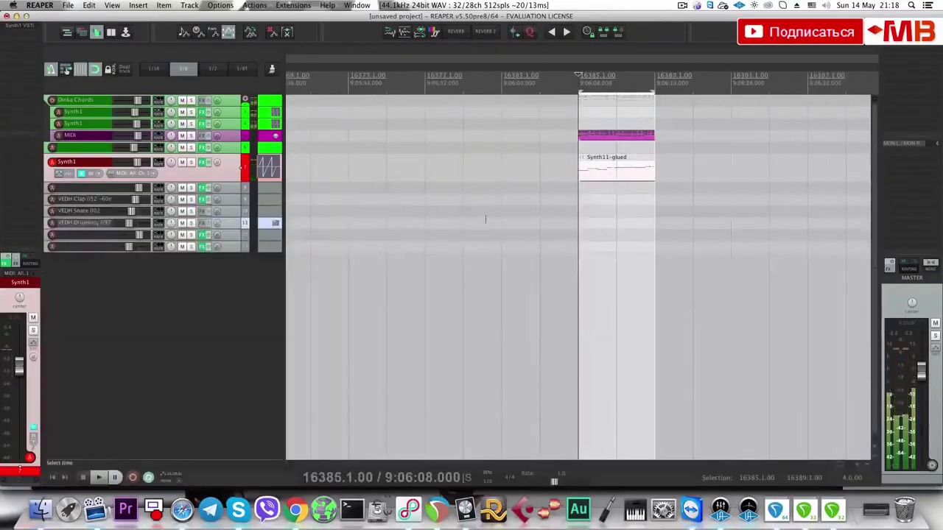
key("space")
left_click(214, 188)
key("space")
scroll(493, 190, "down", 6)
scroll(493, 189, "down", 10)
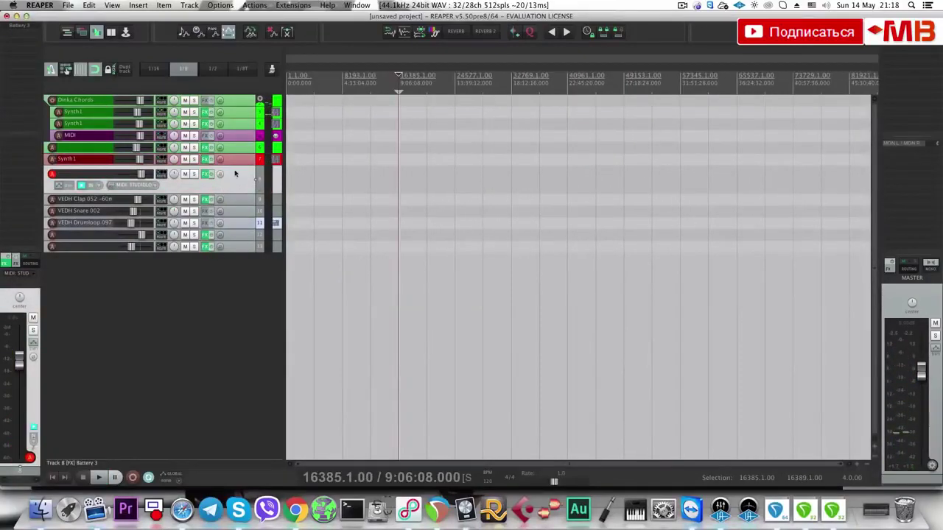
left_click(243, 148)
left_click(242, 139)
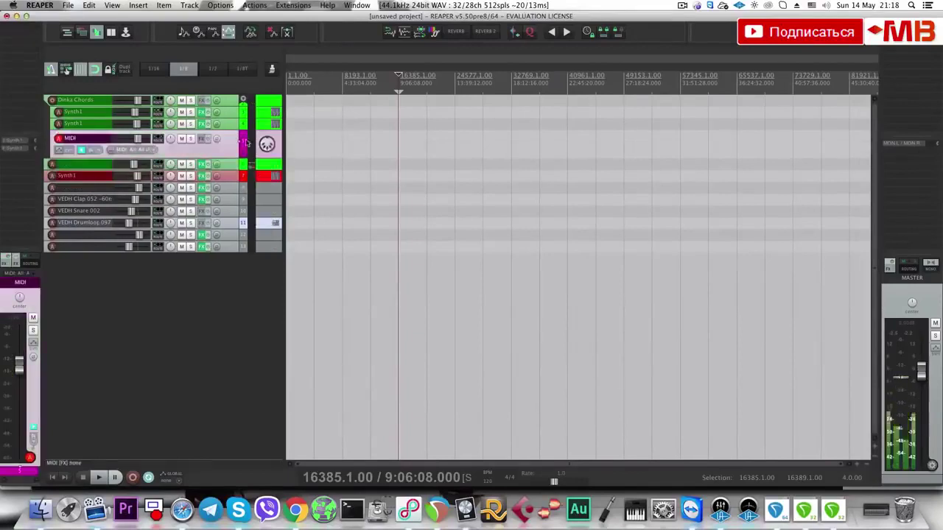
left_click(239, 161)
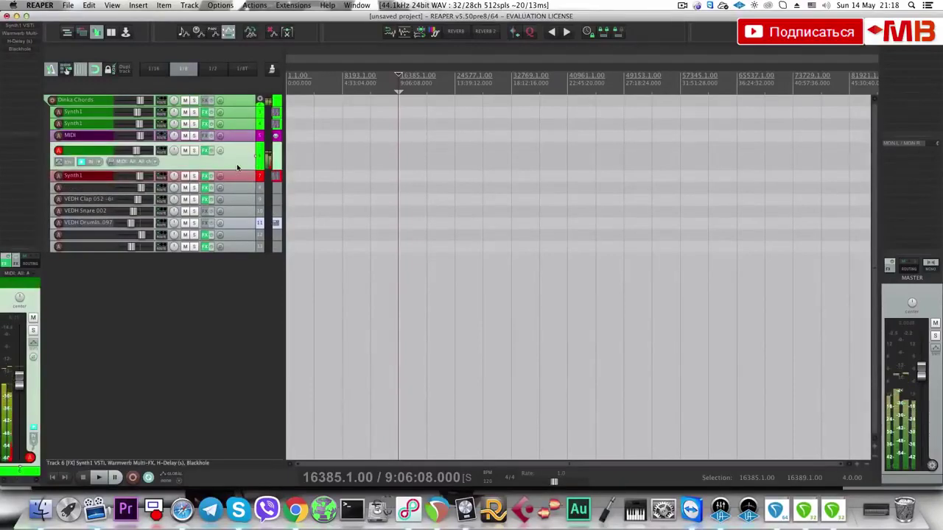
Raise the volume of the second Synth1 layer in Dinka Chords and bypass H-Delay on the first layer.
left_click(242, 124)
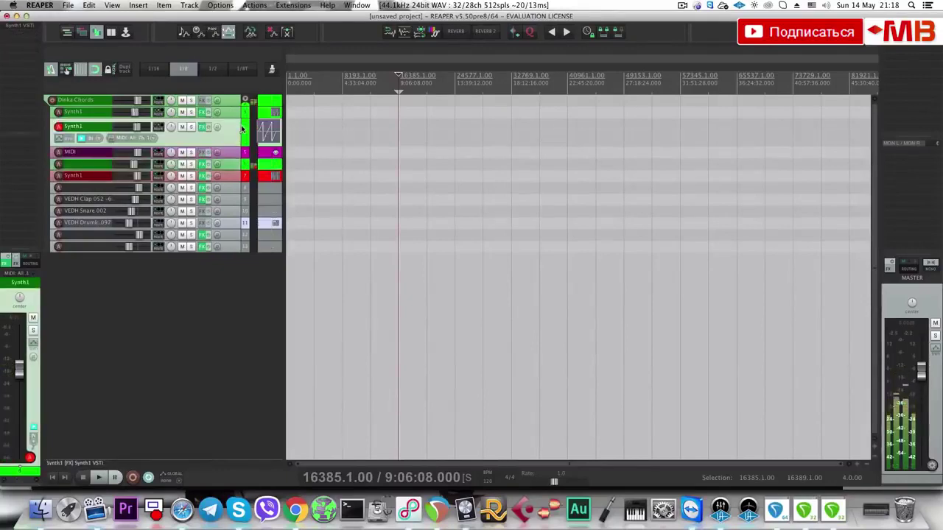
left_click_drag(137, 127, 140, 127)
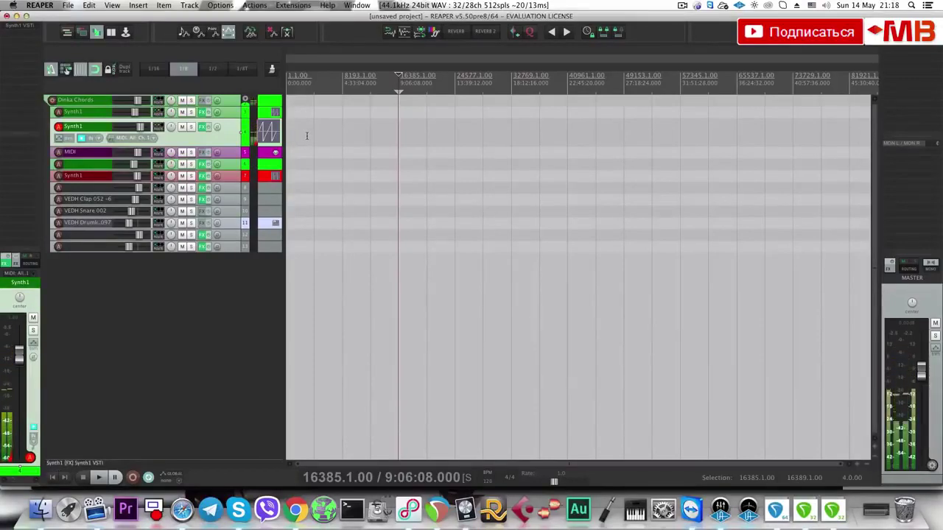
left_click_drag(232, 131, 232, 115)
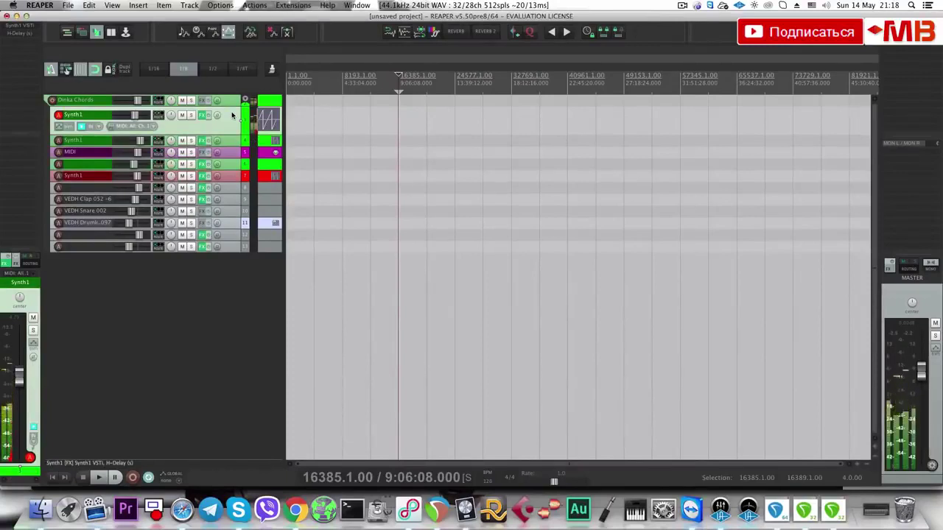
left_click(30, 34)
left_click(619, 232)
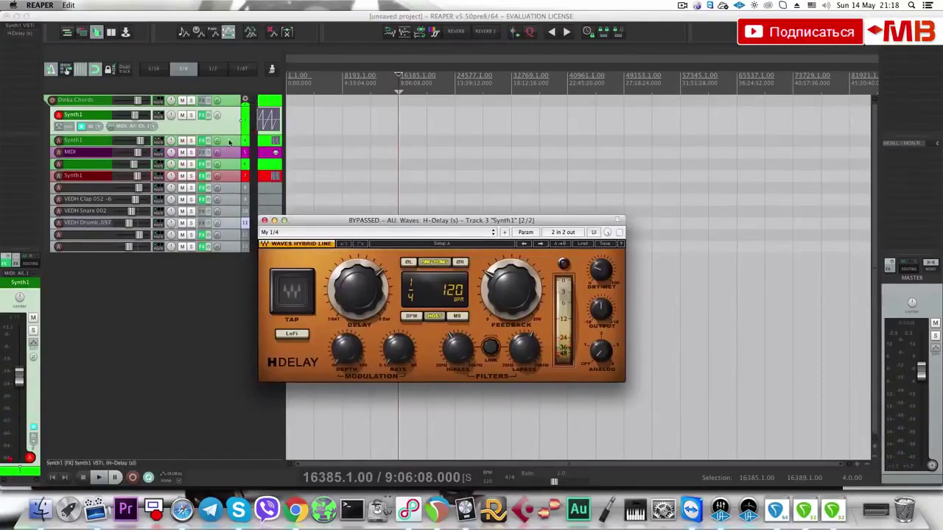
Audition the two Dinka Chords Synth1 layers separately and record-arm both to play them together.
left_click(229, 141)
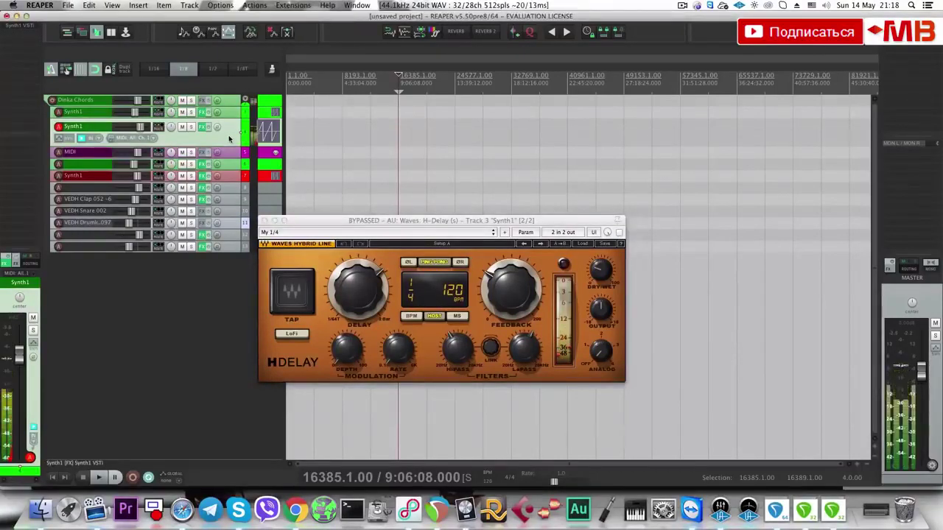
left_click(229, 114)
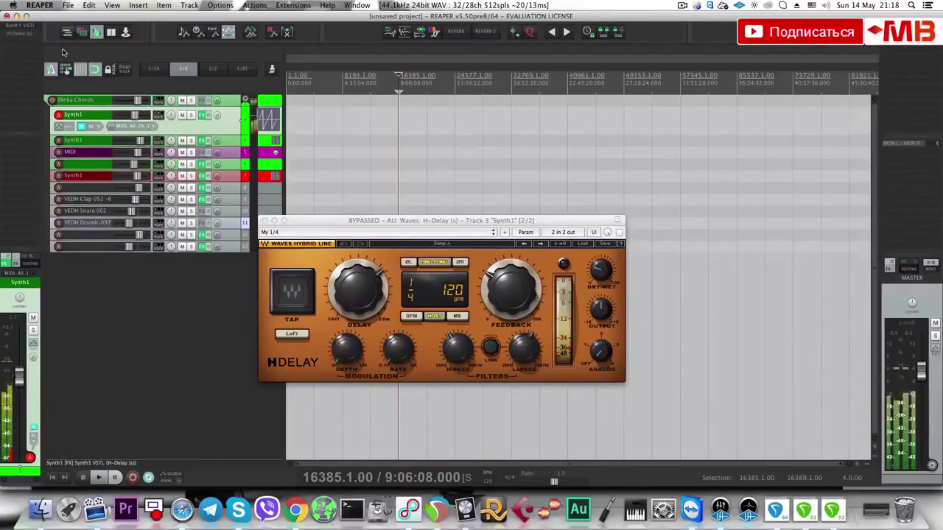
left_click(63, 142)
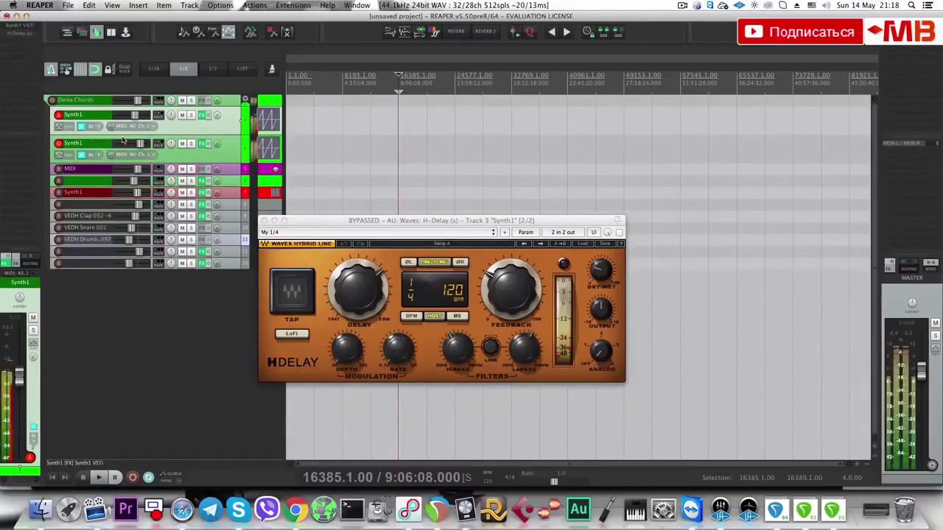
Compare the chords with the first Synth1 layer muted and unmuted, and raise that layer's volume to about +1.5 dB.
left_click(182, 116)
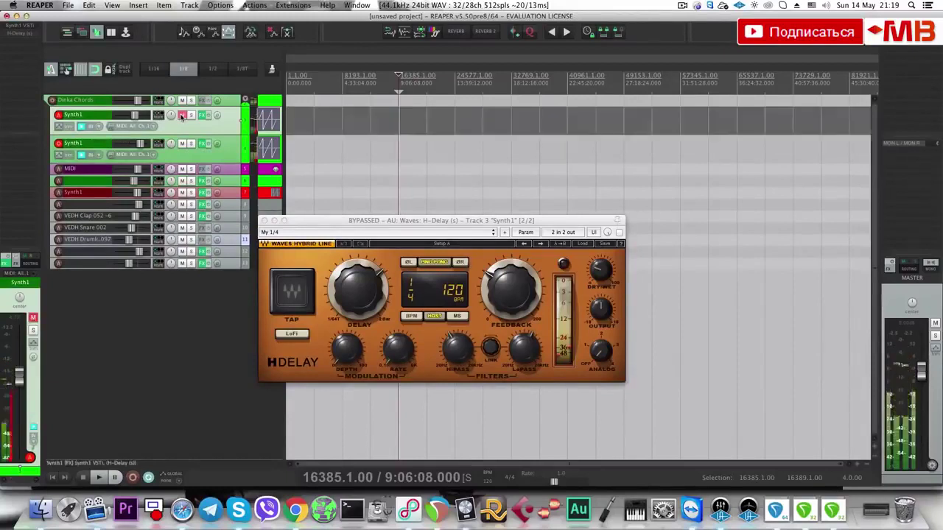
left_click(182, 115)
left_click_drag(129, 117, 137, 117)
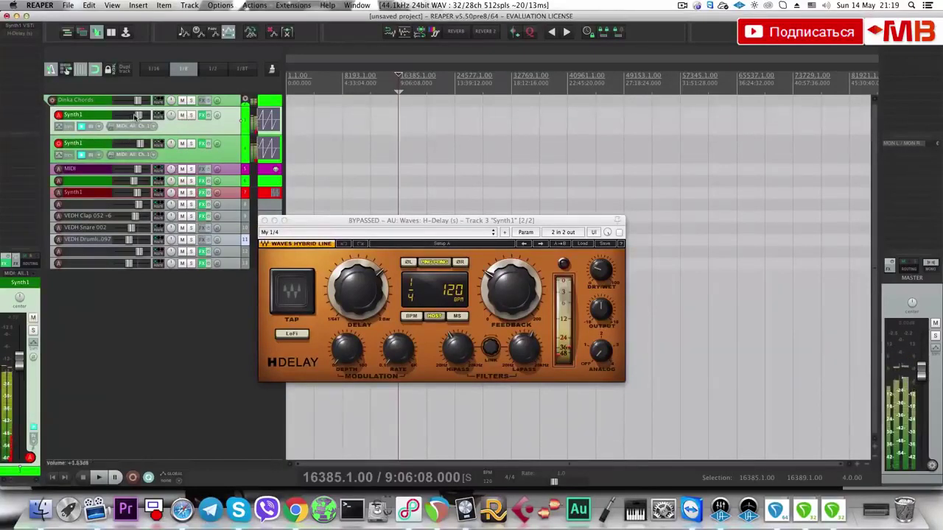
Compare the chords with each Dinka Chords Synth1 layer muted in turn, and re-enable H-Delay on the first layer.
left_click(182, 116)
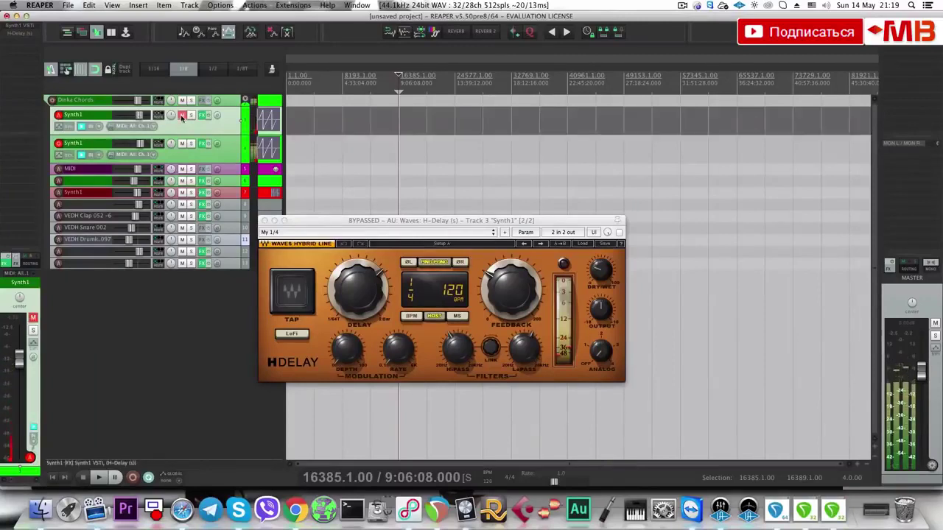
left_click(182, 115)
left_click(182, 144)
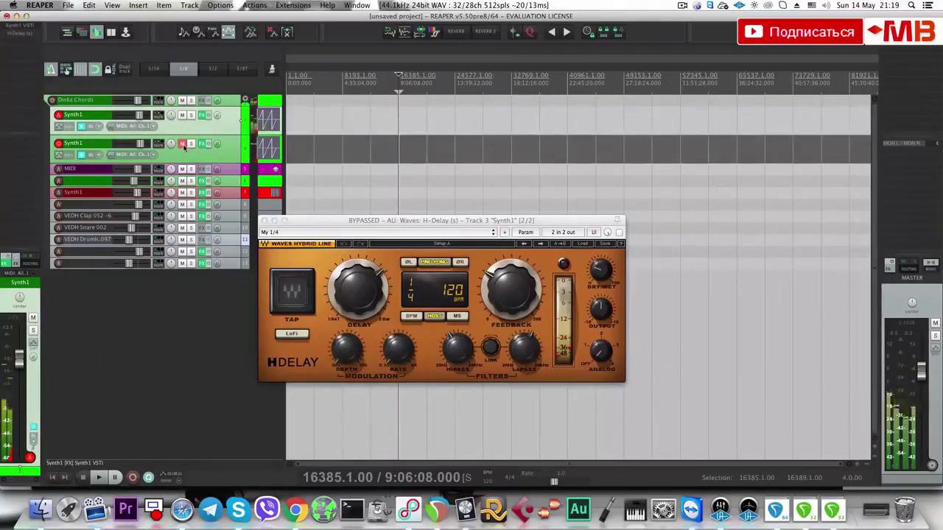
left_click(182, 144)
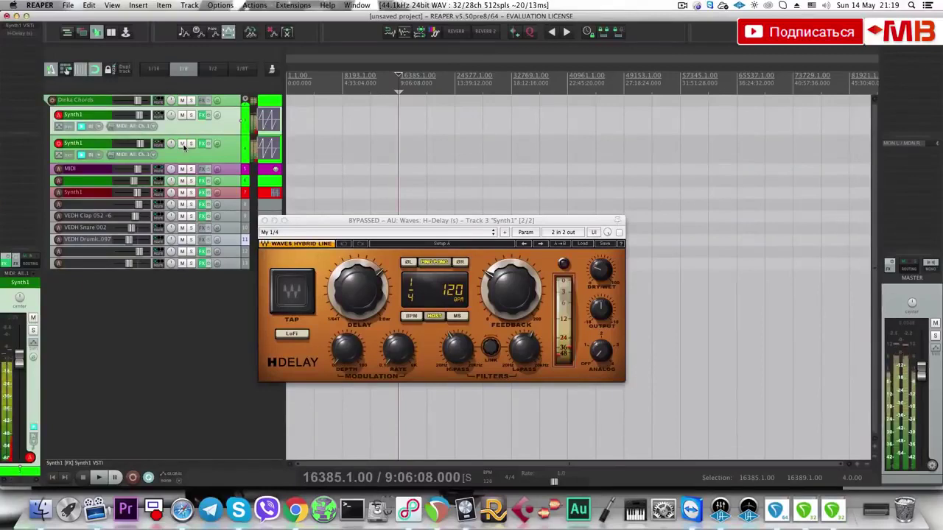
left_click(619, 233)
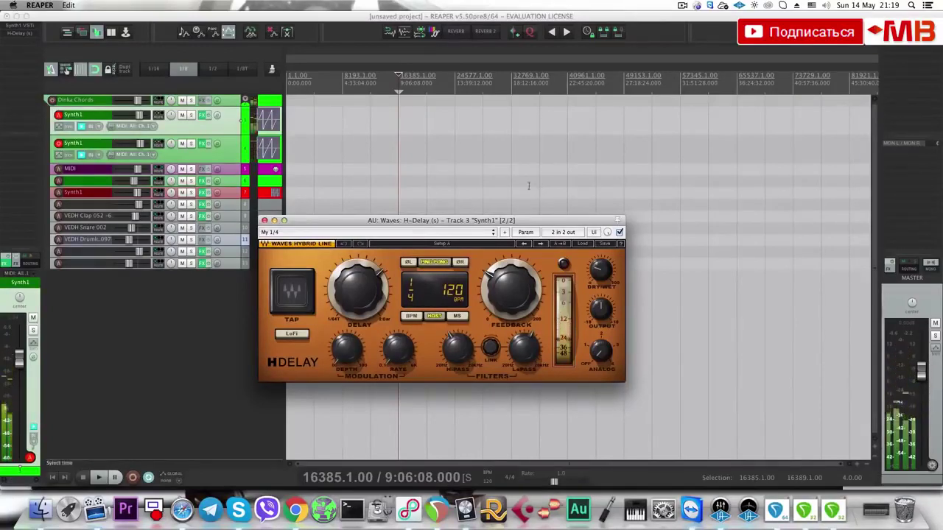
Delete all the Dinka template tracks and insert the Prog Tech track template from the EDX Prog Content set.
left_click(211, 190)
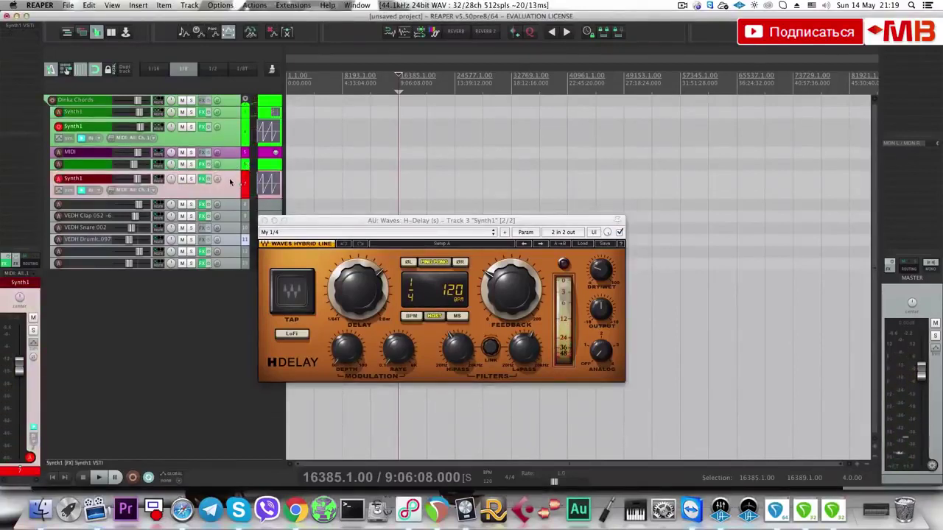
key("super+a")
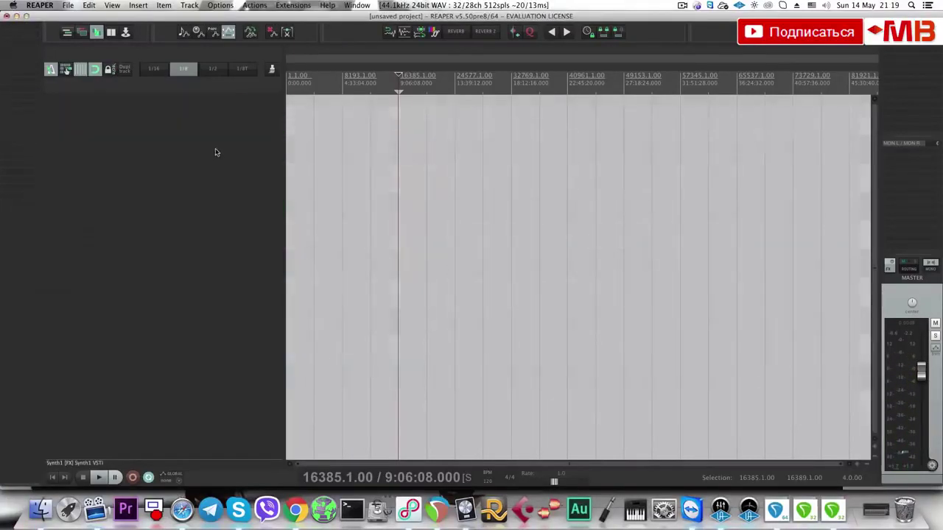
right_click(215, 152)
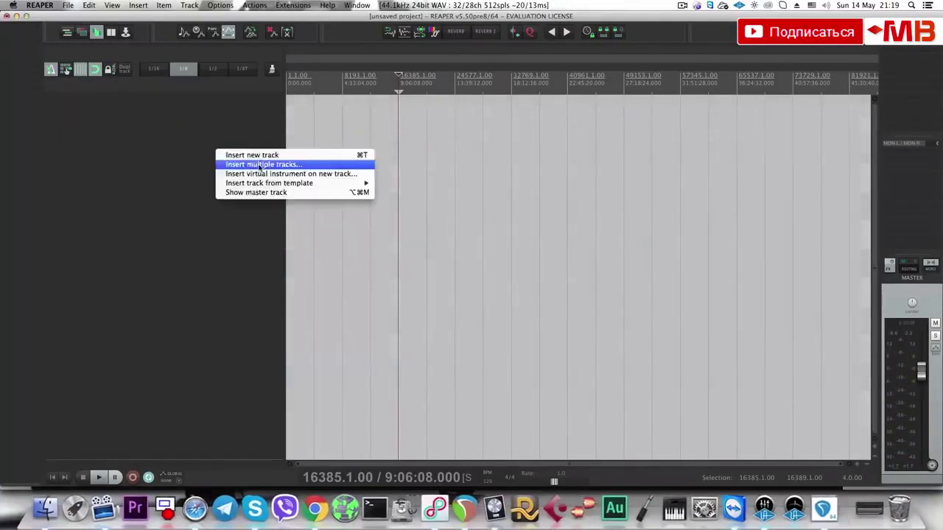
mouse_move(310, 182)
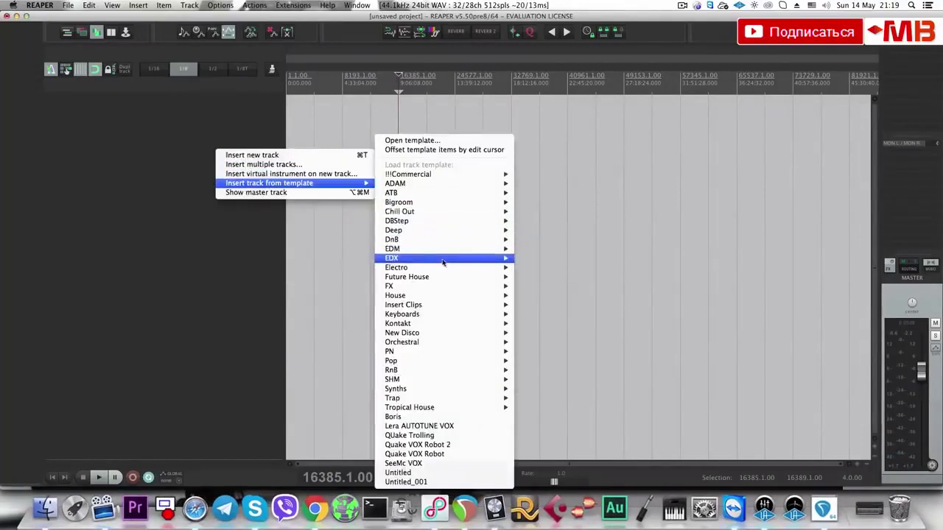
mouse_move(445, 258)
mouse_move(551, 269)
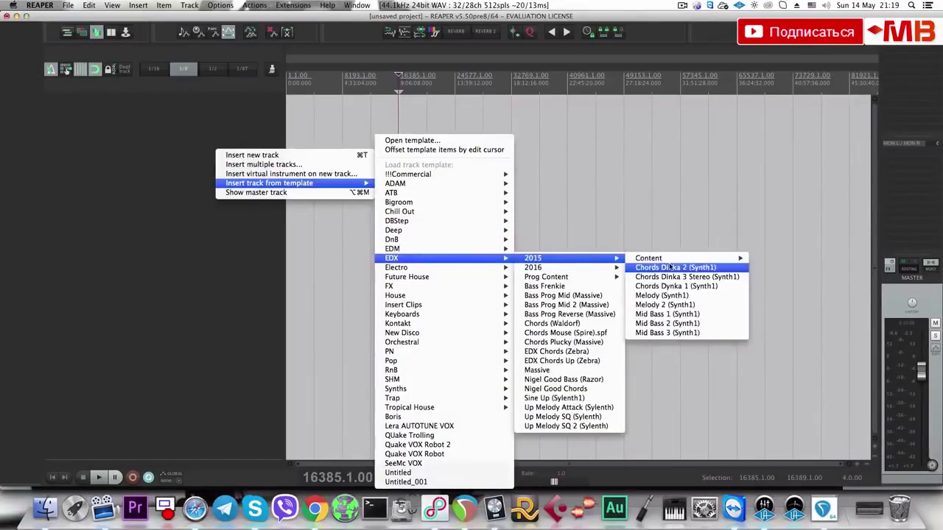
mouse_move(672, 261)
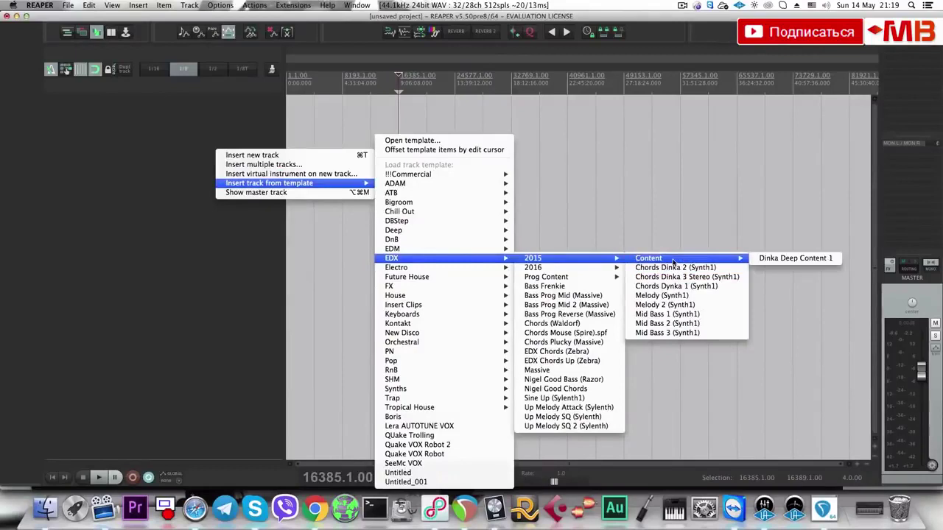
mouse_move(610, 271)
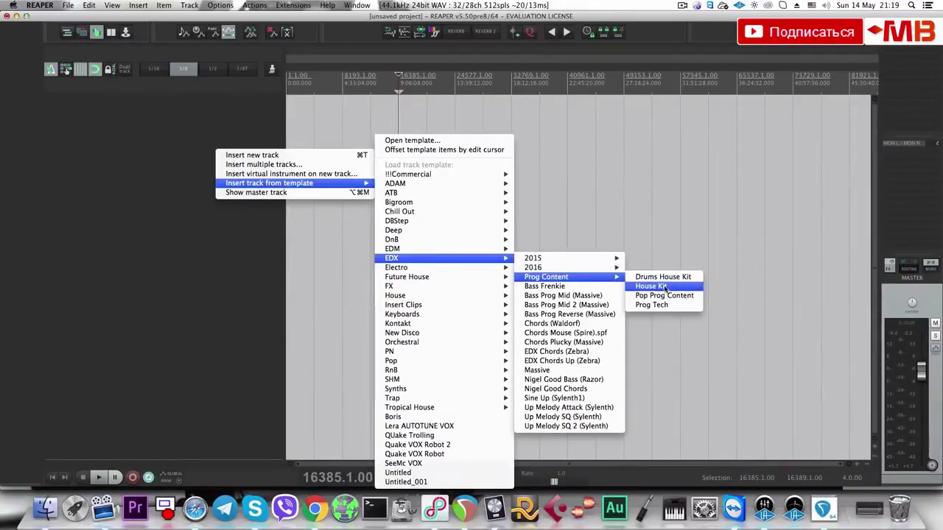
left_click(672, 299)
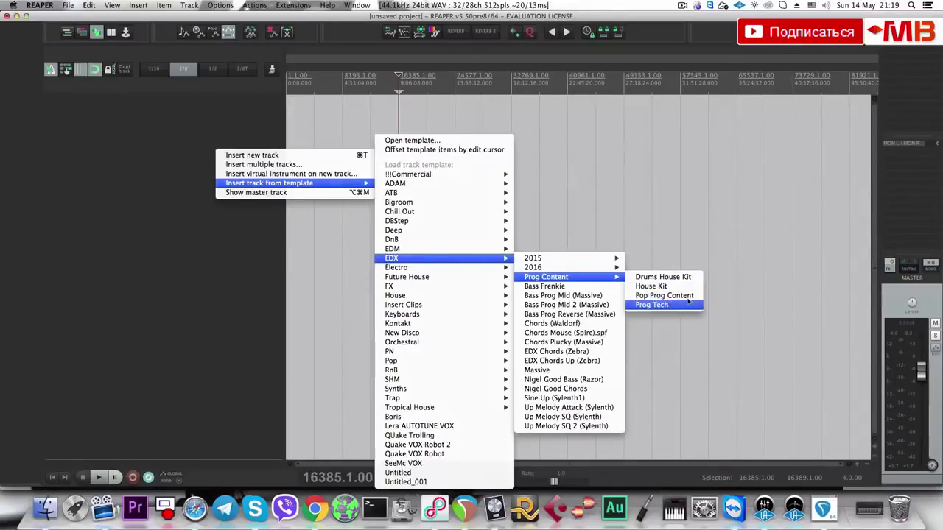
Play the inserted Prog drum and loop tracks from bar 13 into bar 17, and stop playback.
scroll(589, 213, "up", 10)
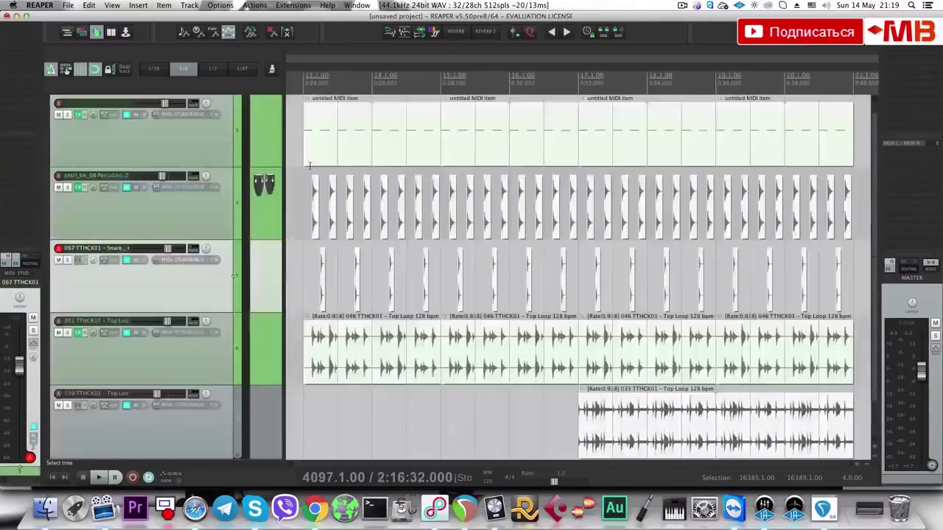
left_click(309, 167)
key("space")
scroll(335, 206, "down", 6)
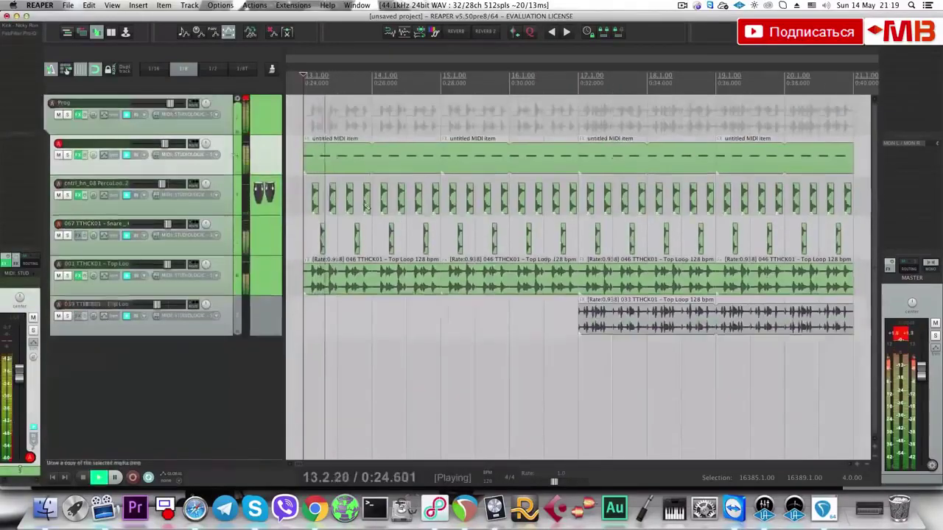
scroll(609, 198, "down", 3)
scroll(672, 204, "down", 3)
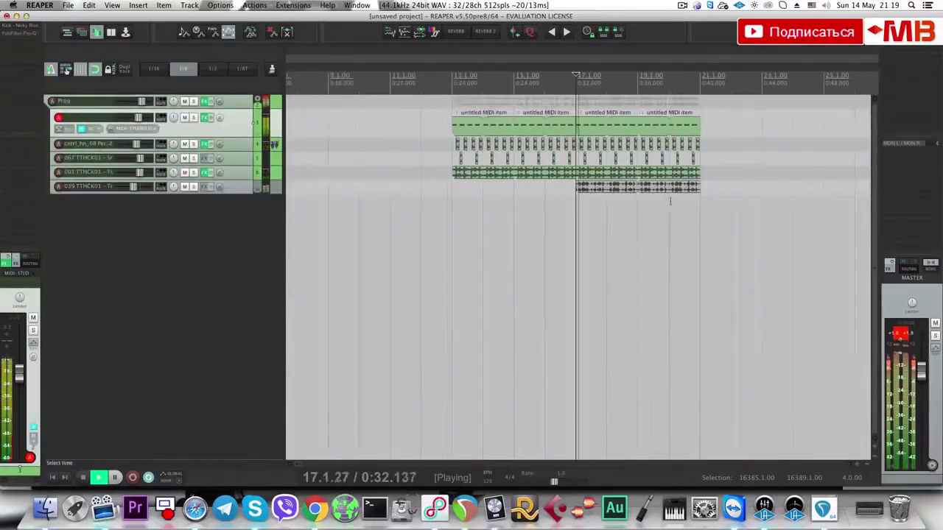
scroll(240, 208, "down", 2)
key("space")
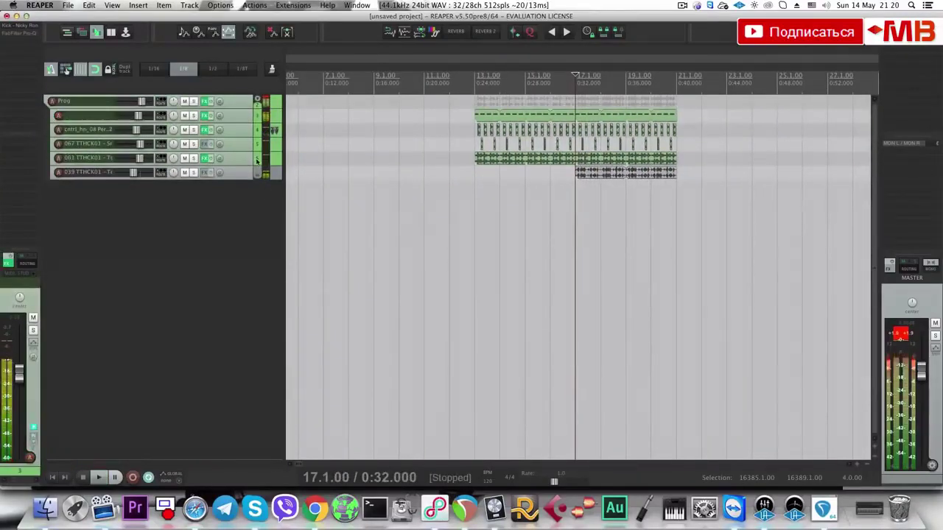
Delete the Prog folder and all its drum and loop tracks from the project.
scroll(251, 153, "up", 2)
key("Delete")
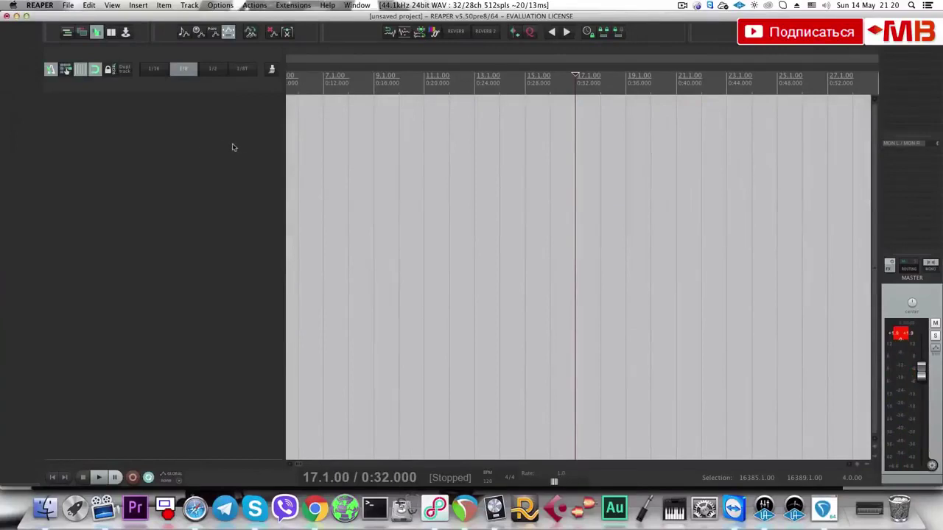
right_click(232, 147)
mouse_move(313, 183)
left_click(212, 234)
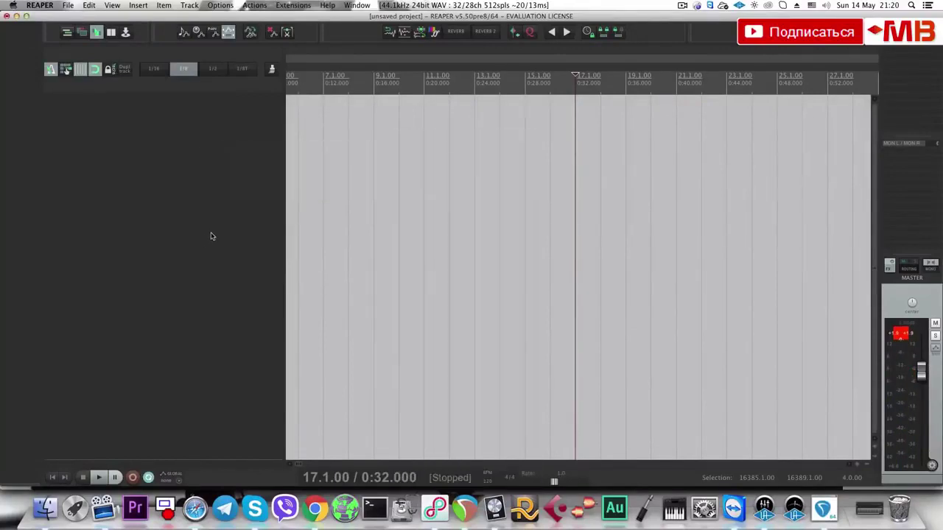